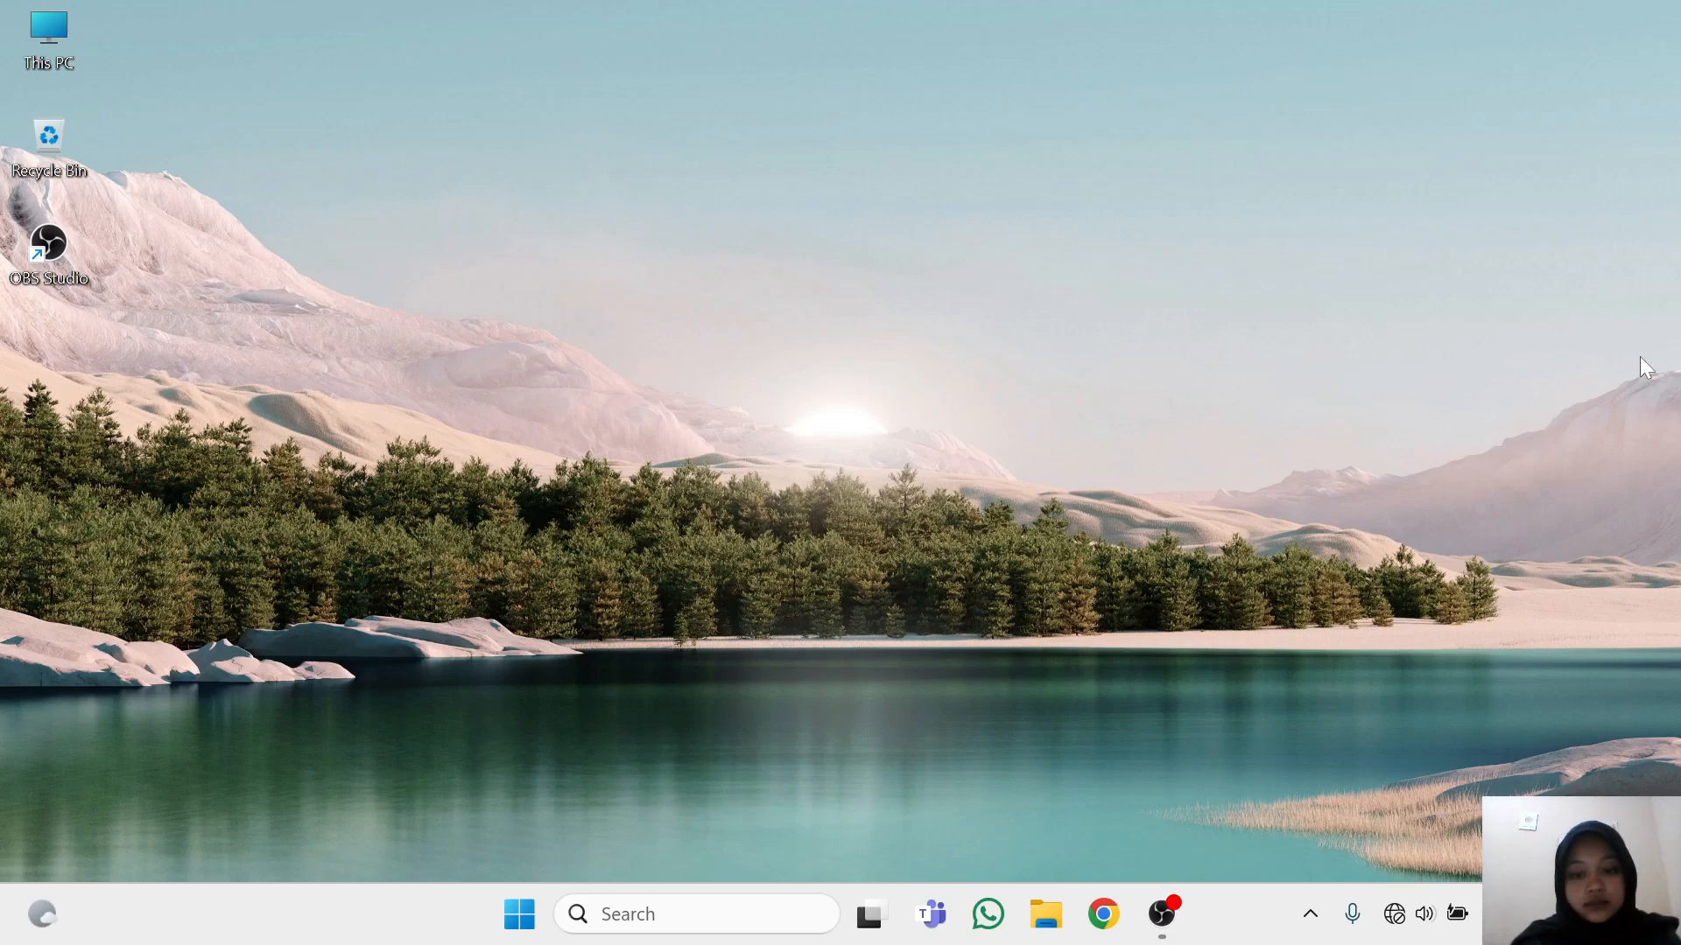
# Open Access 2013, dismiss the activation wizard and start a blank desktop database
pyautogui.click(700, 914)
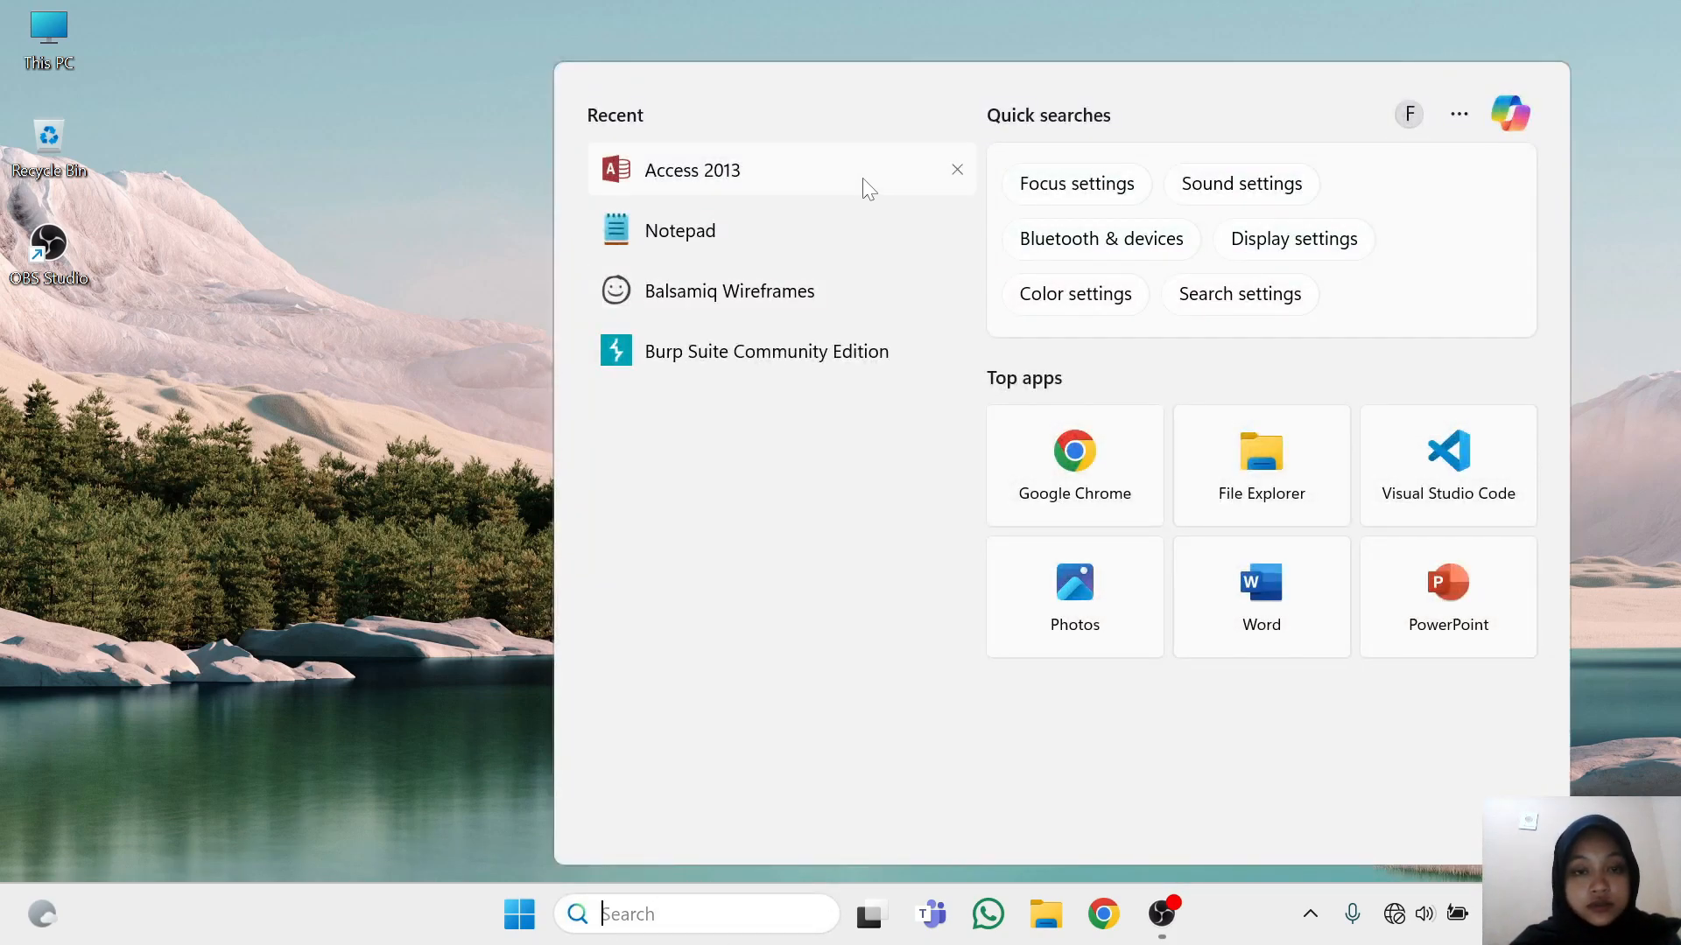
pyautogui.click(863, 178)
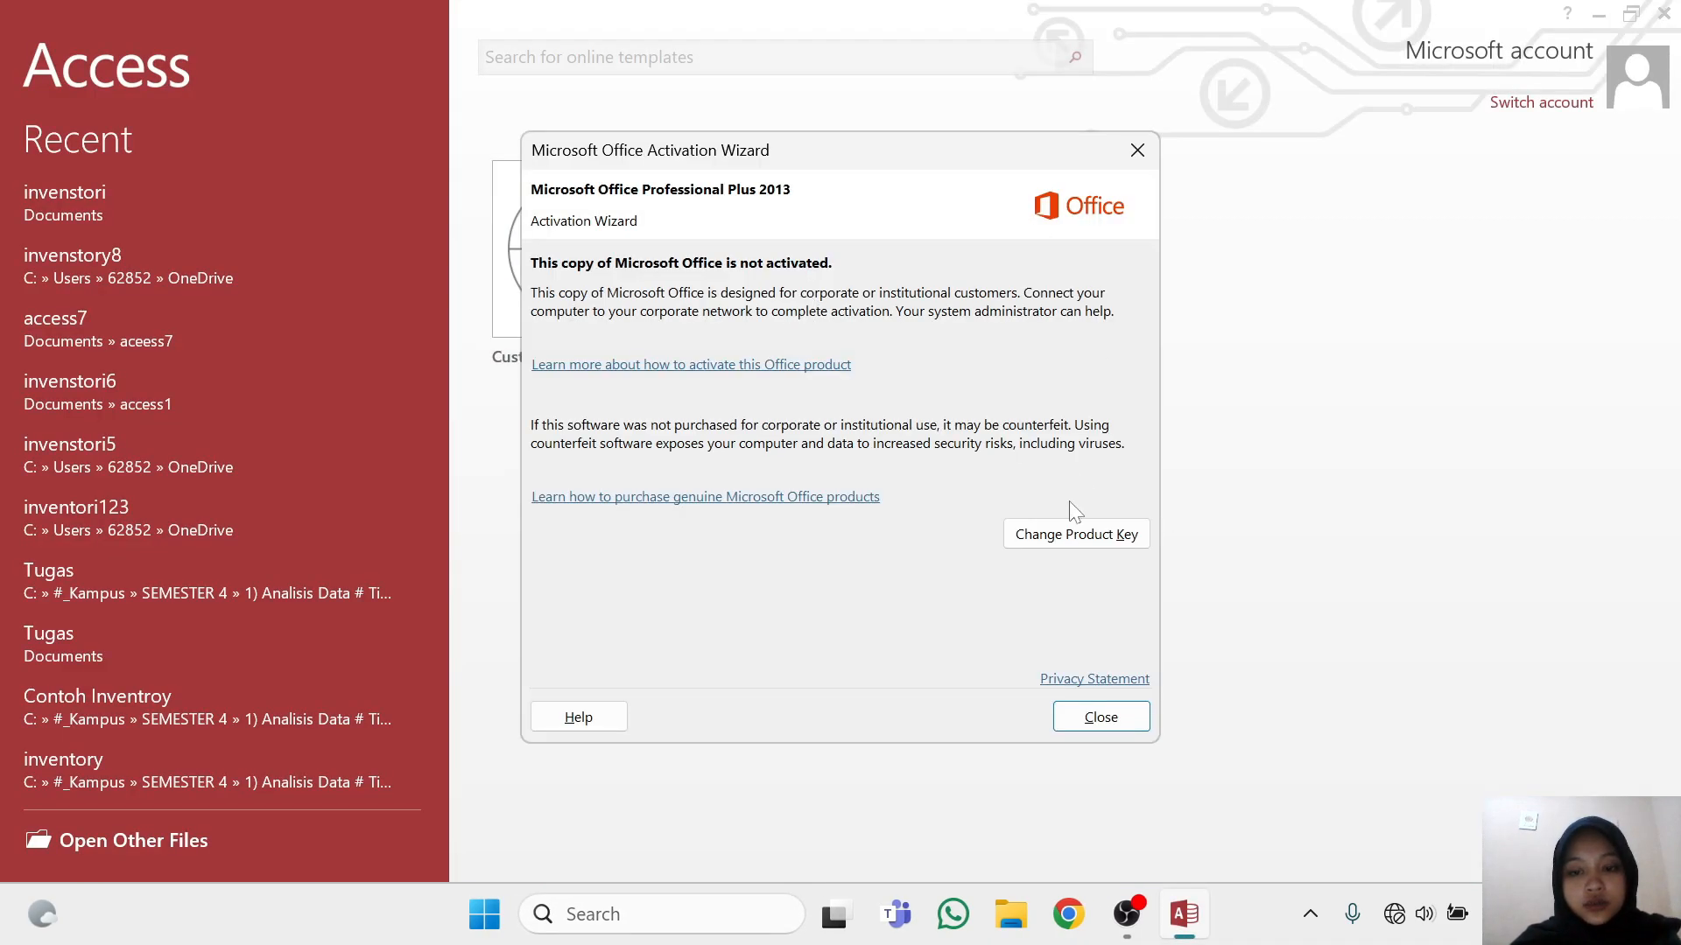
pyautogui.click(1103, 717)
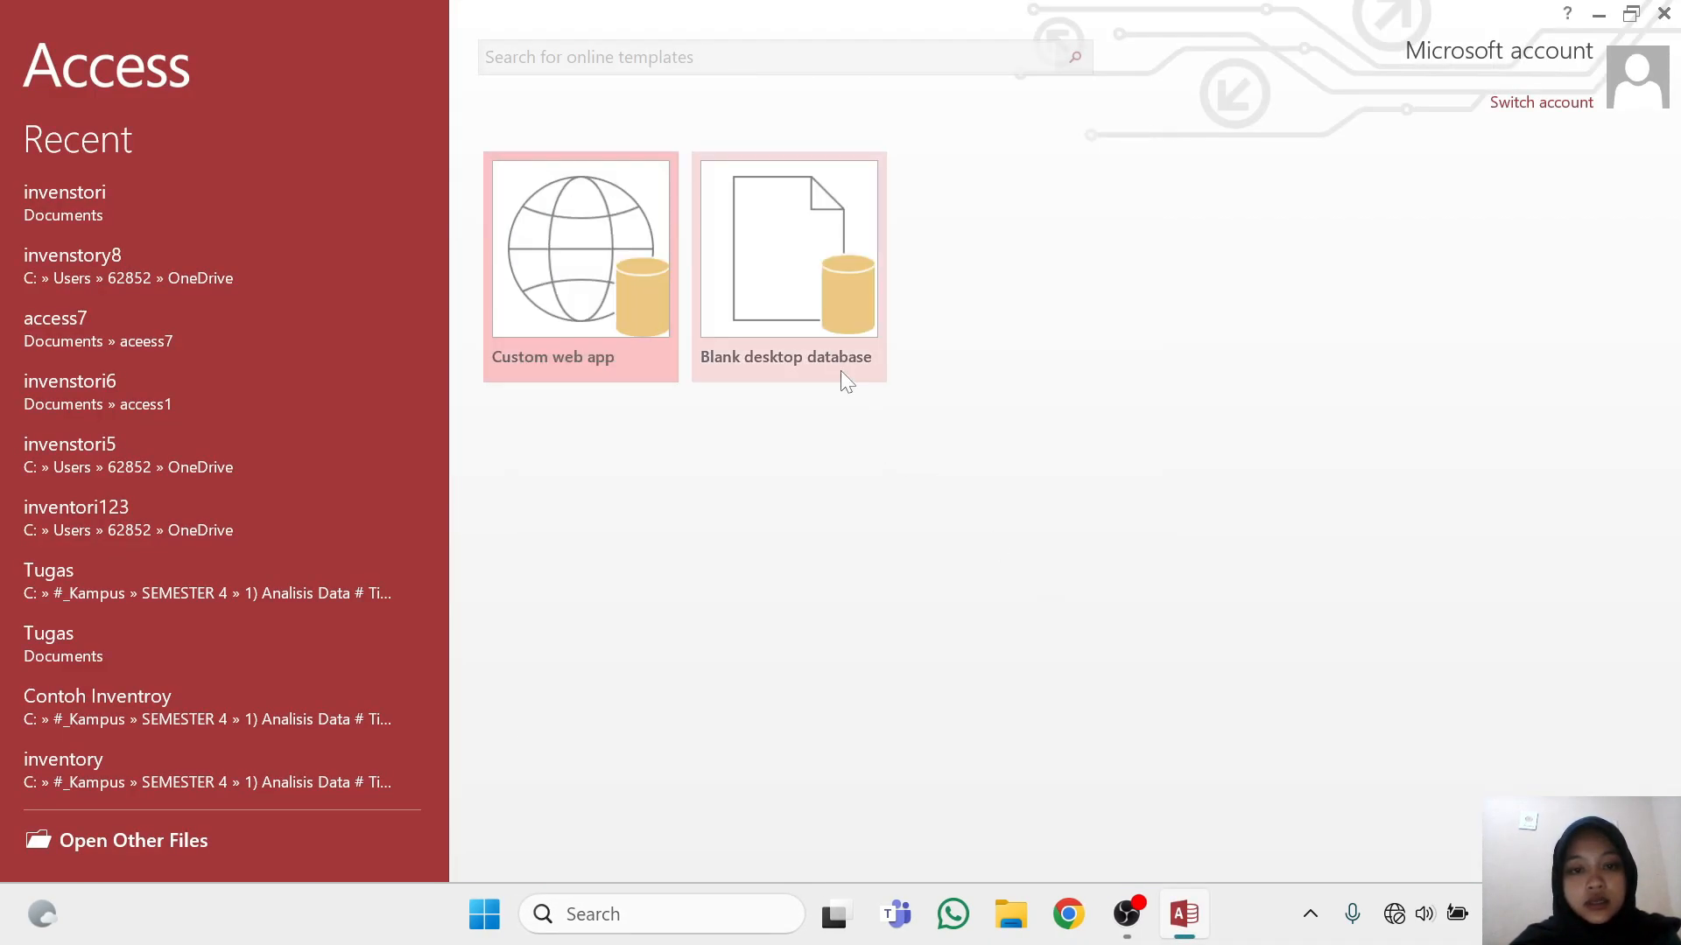
pyautogui.click(828, 338)
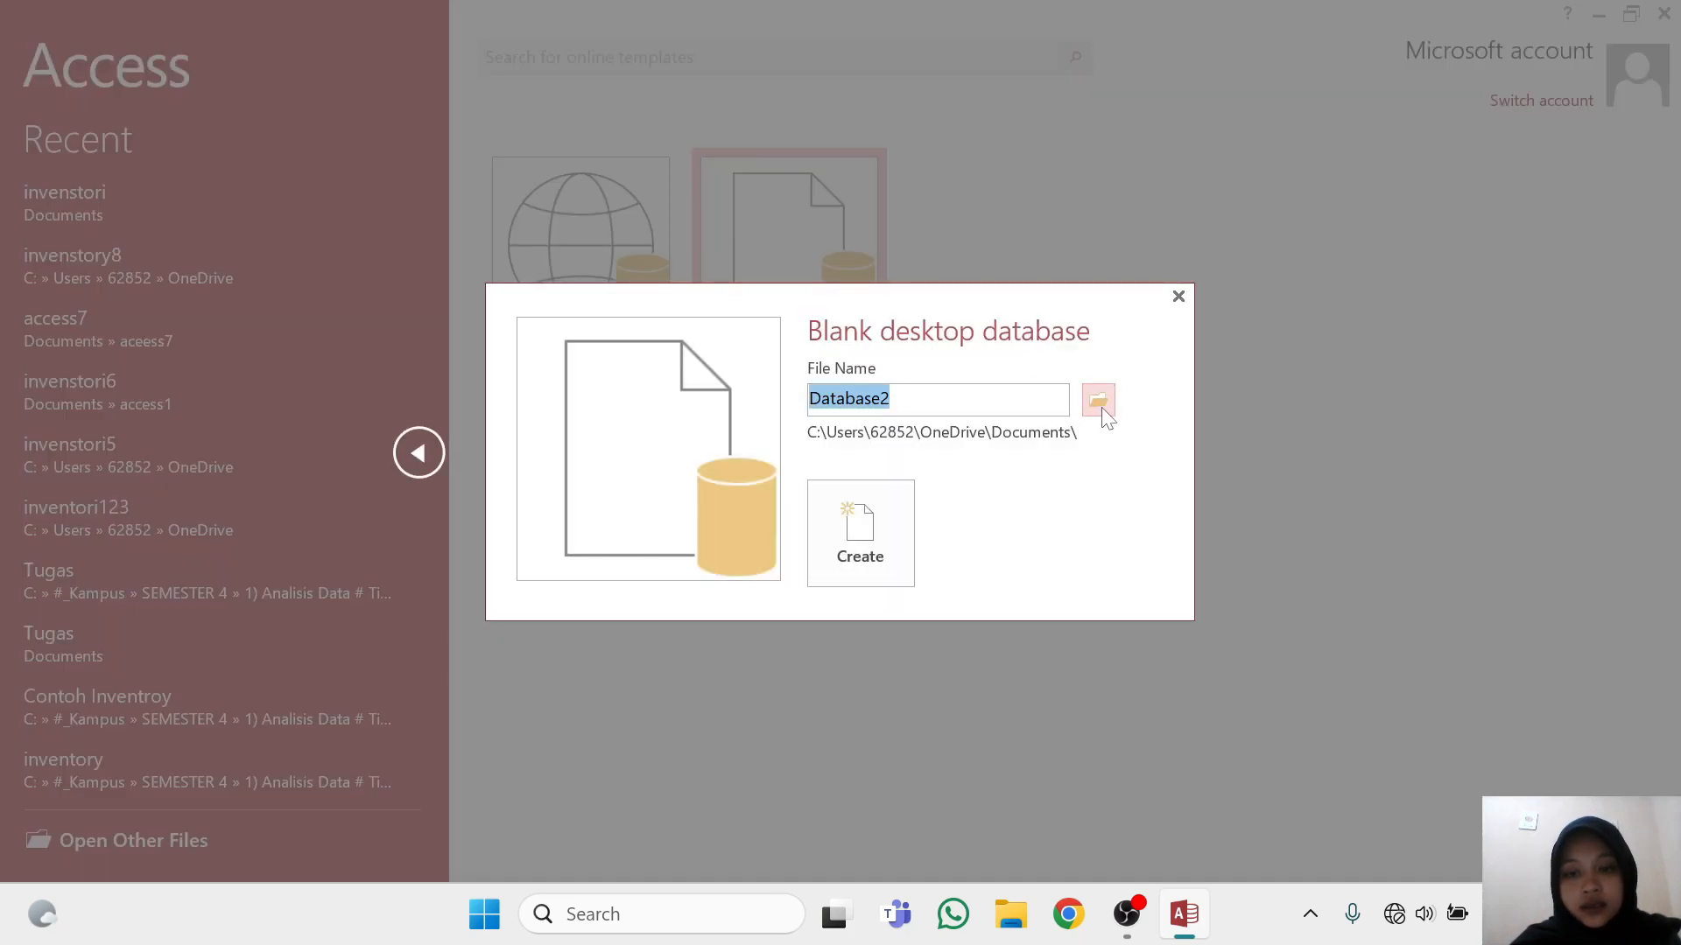
# Browse for the database's save location, create a new folder in Documents, try to name it access, and open that folder
pyautogui.click(1099, 402)
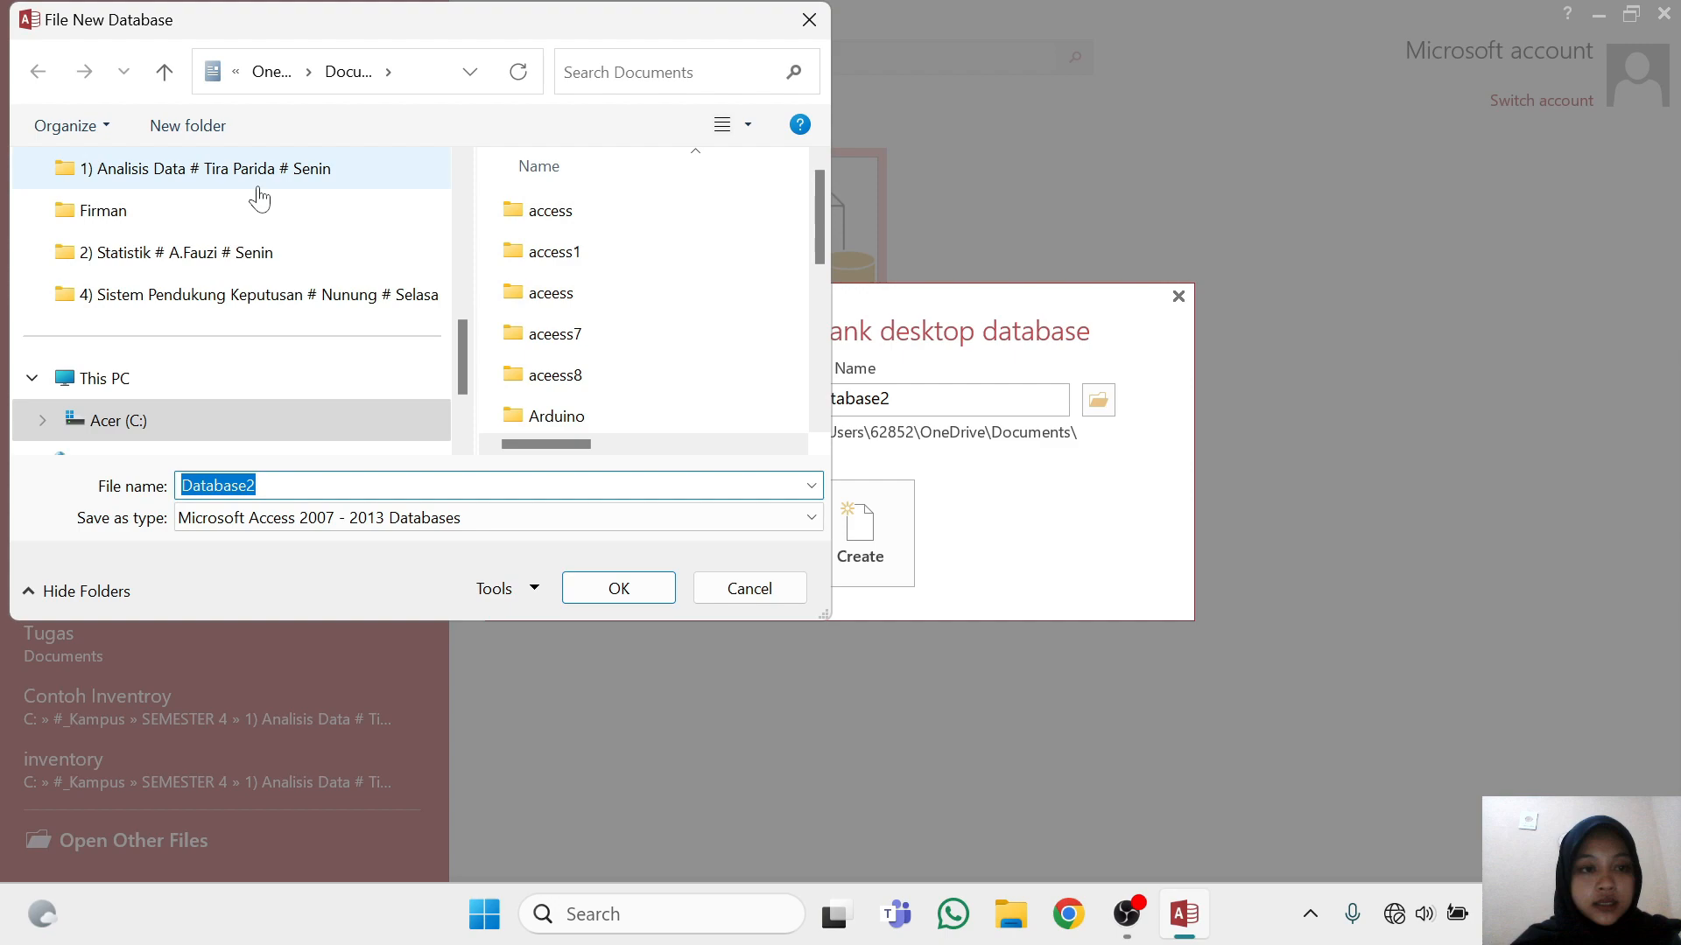
pyautogui.click(195, 126)
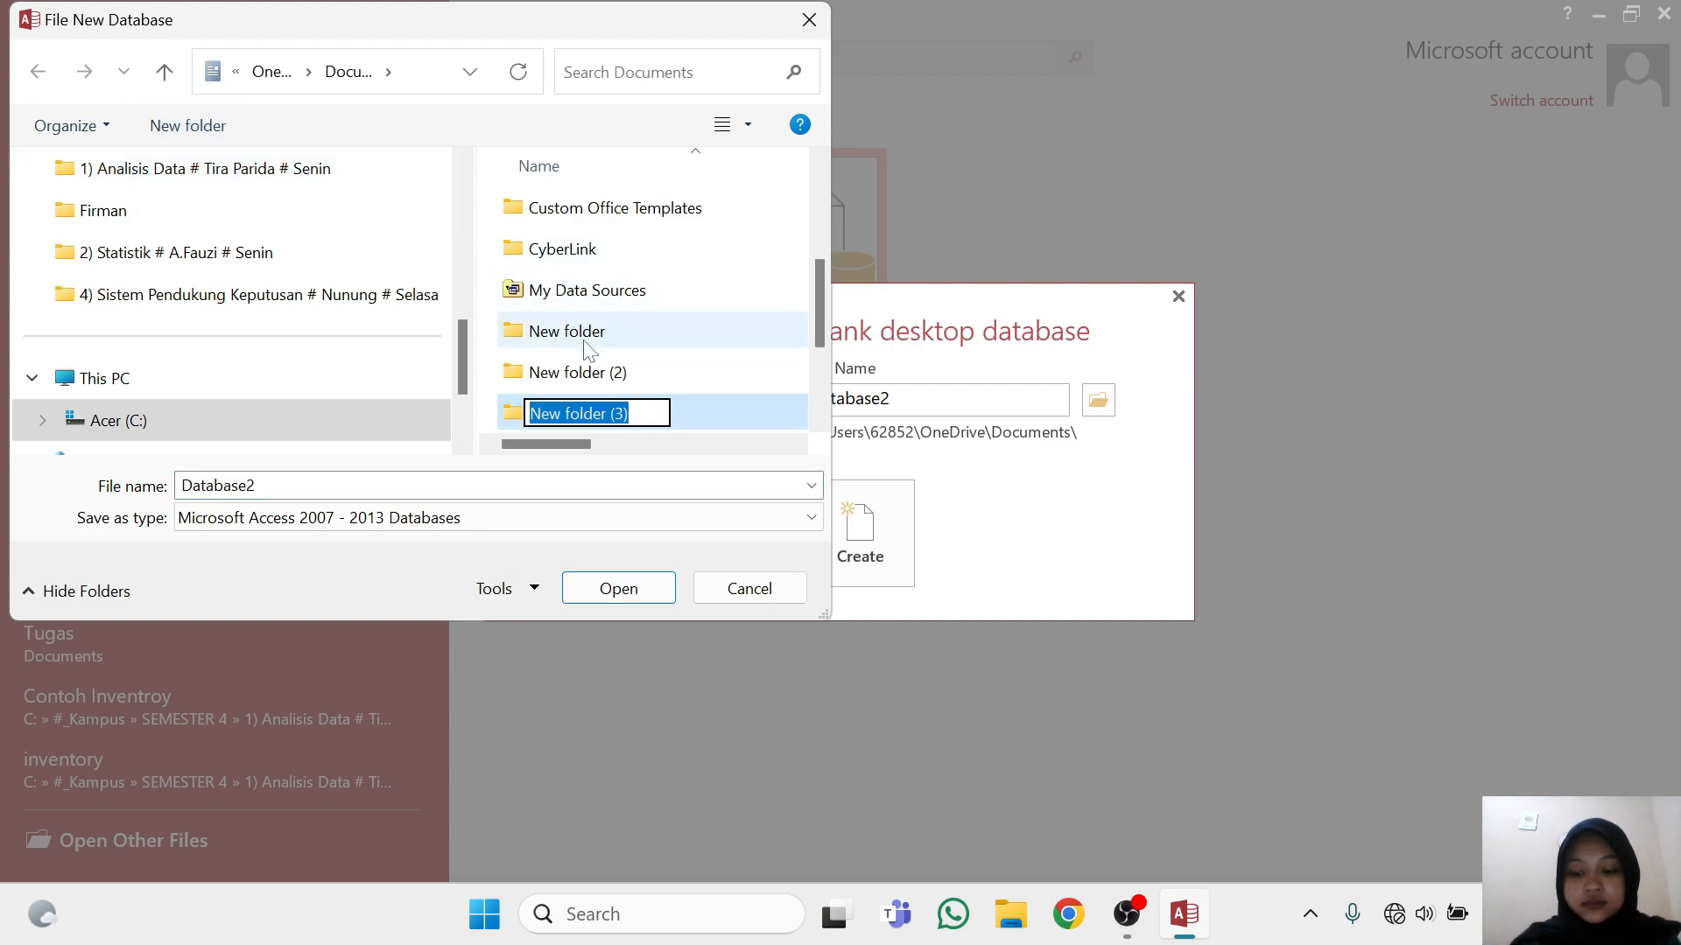
pyautogui.press('BackSpace')
pyautogui.write('a')
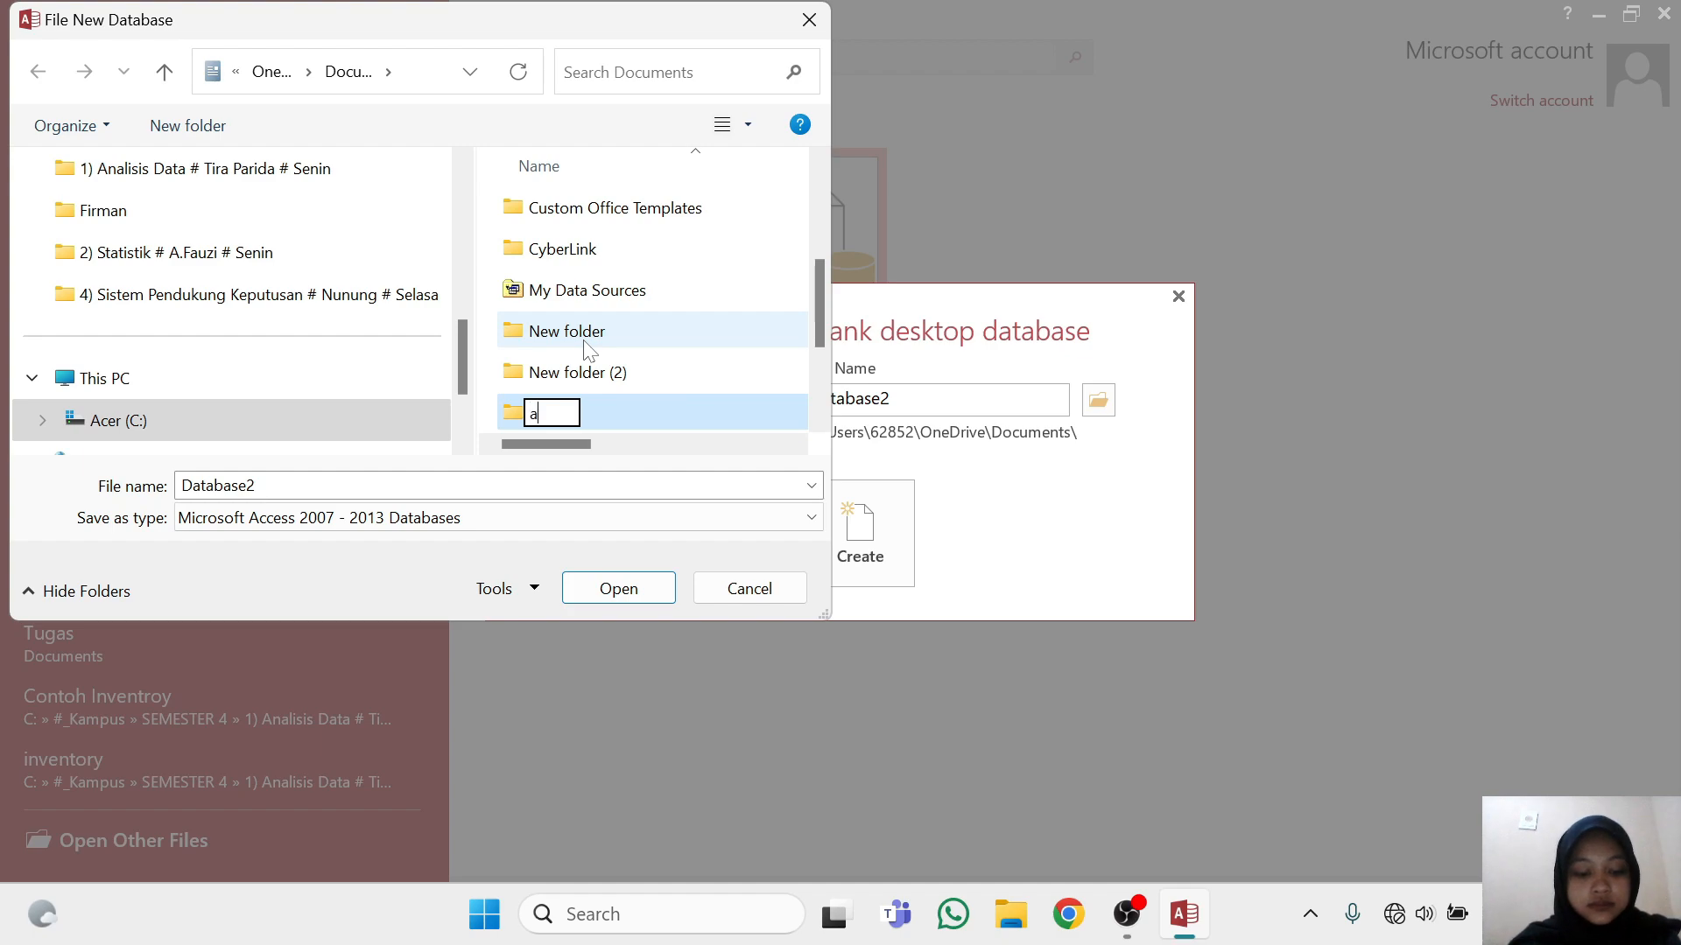
pyautogui.write('ccess')
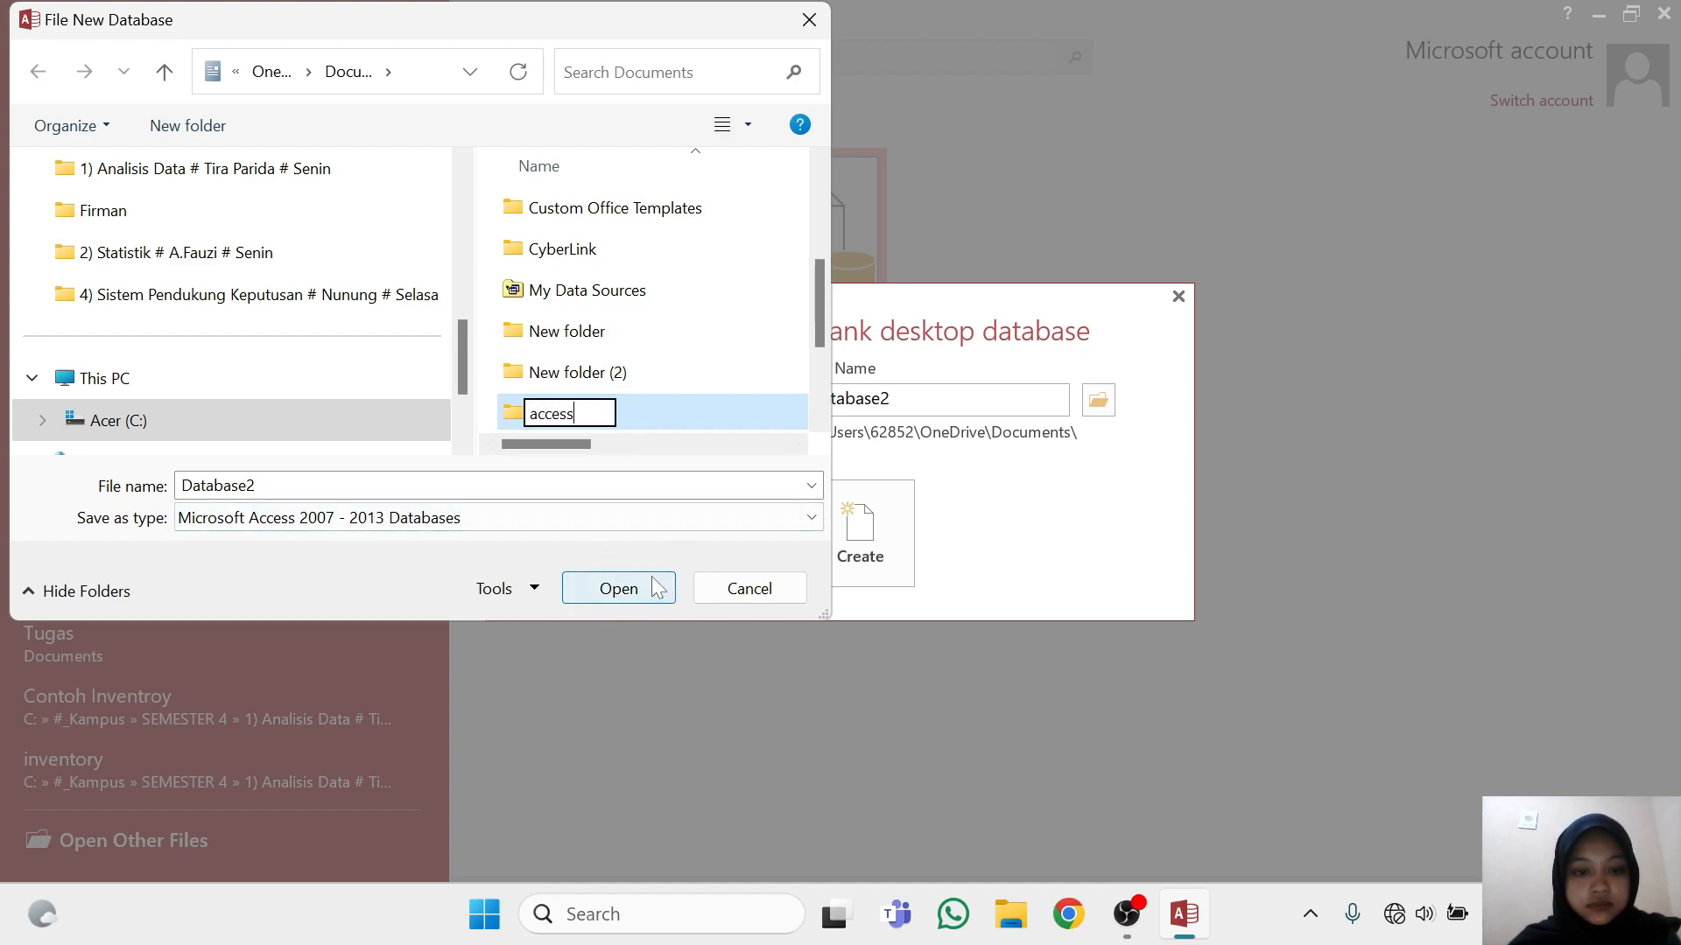
pyautogui.click(660, 480)
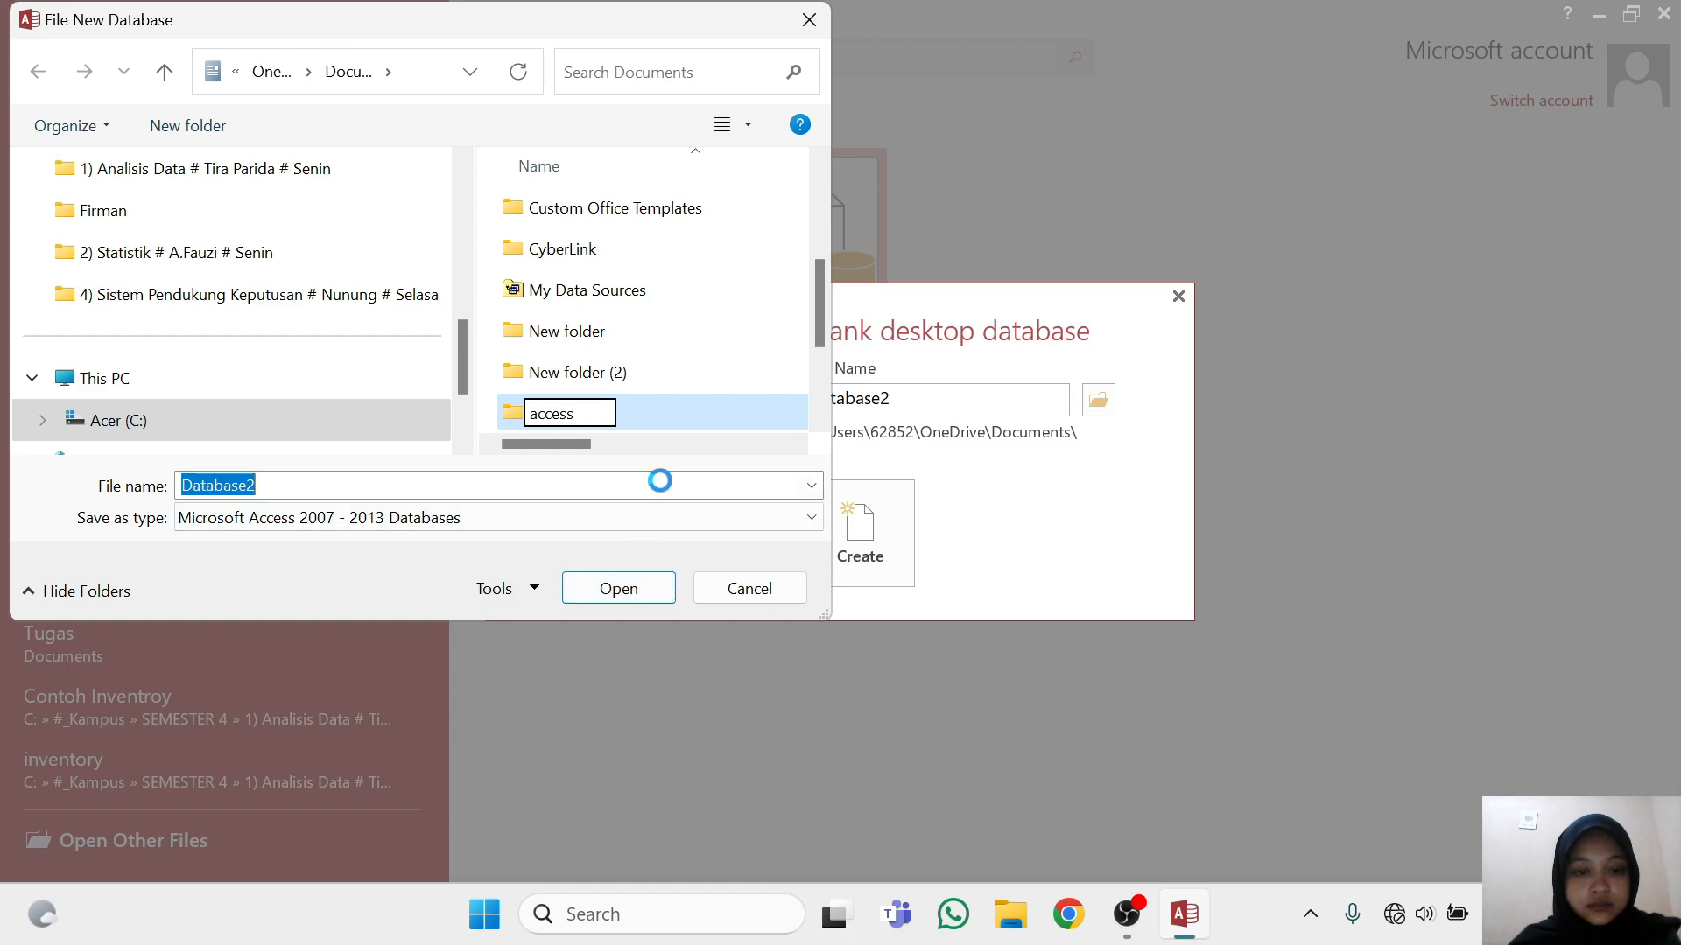
pyautogui.click(1055, 688)
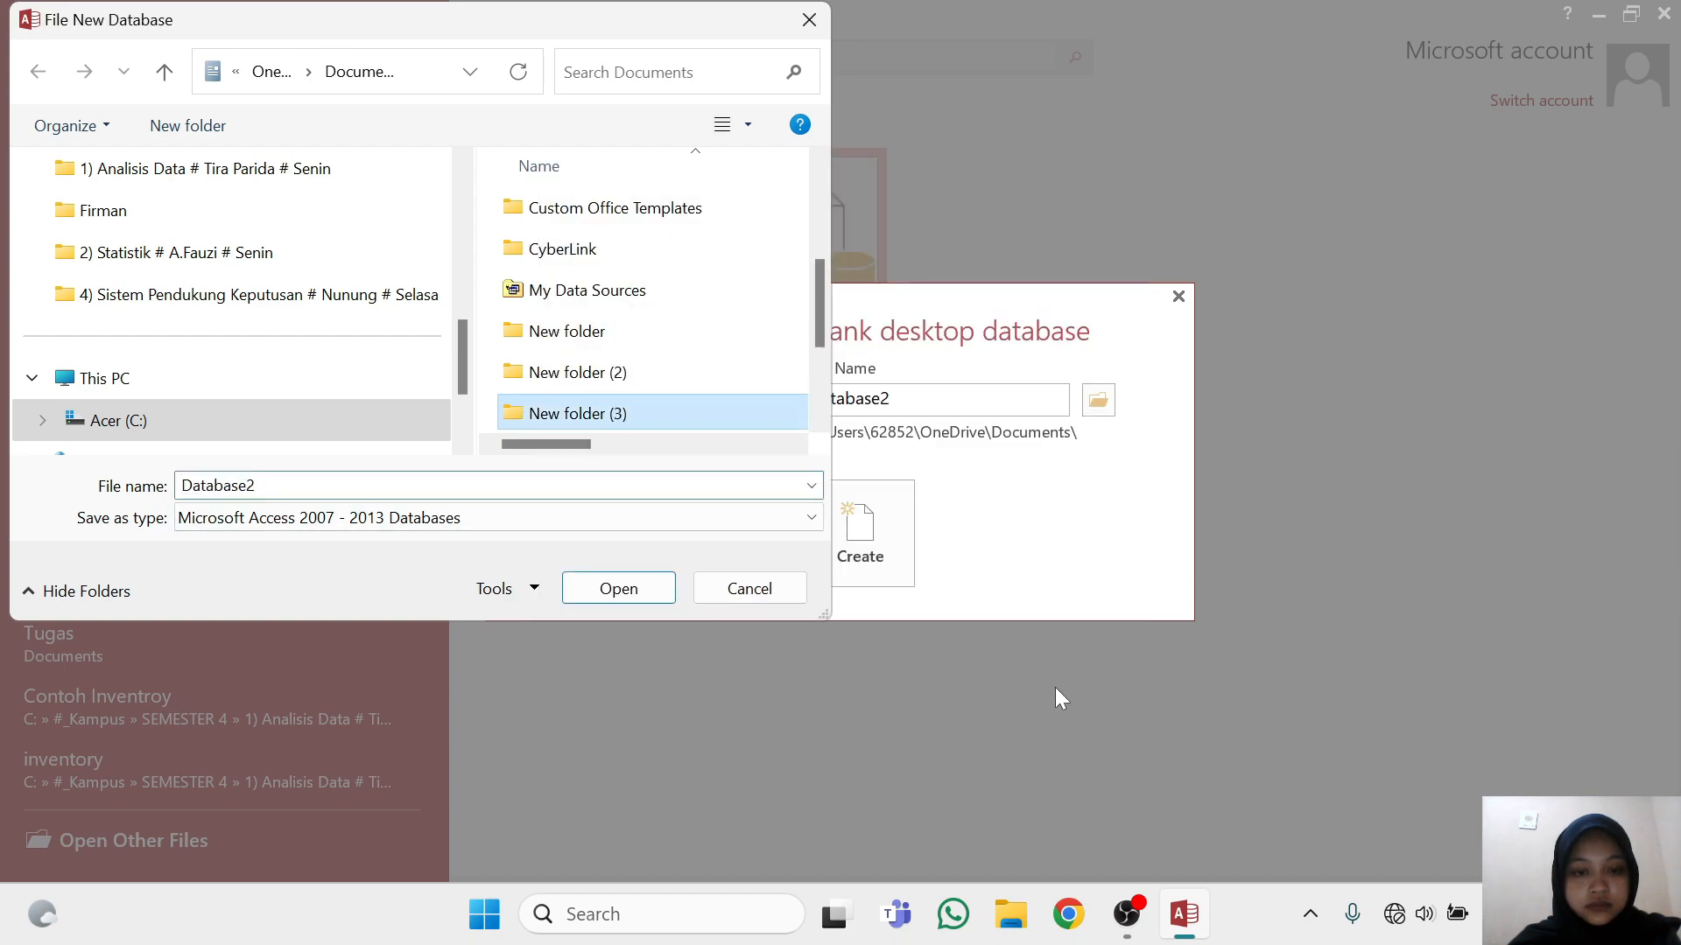
pyautogui.doubleClick(677, 413)
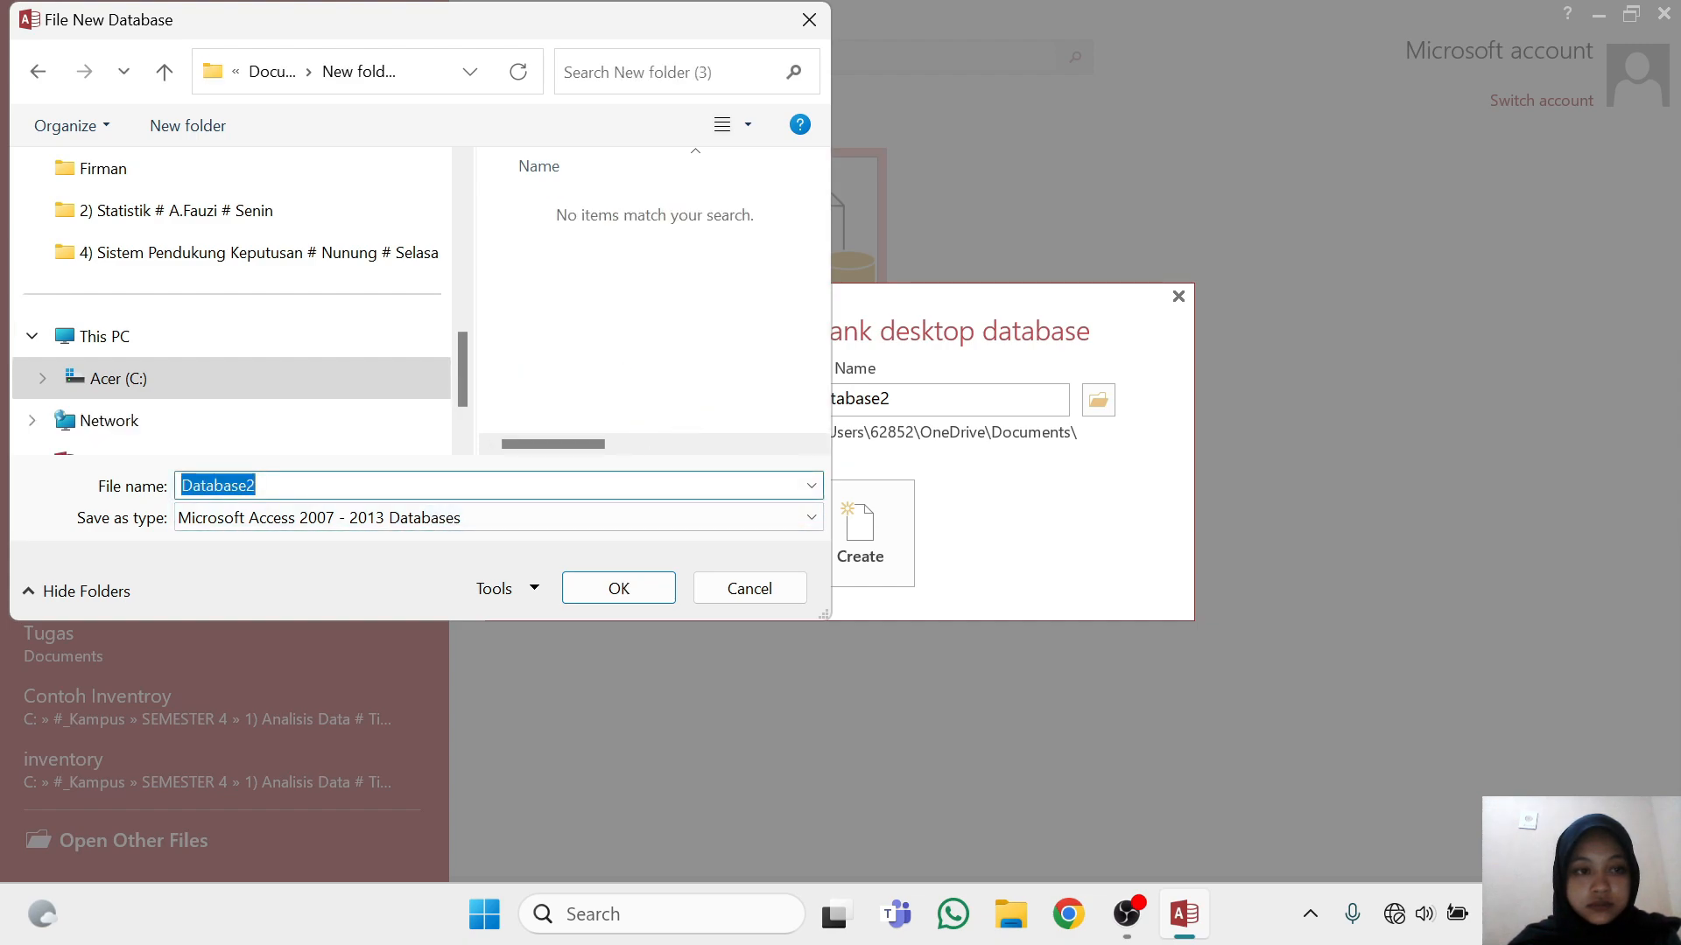
# Name the database file ivenstori and create it in the new folder
pyautogui.press('BackSpace')
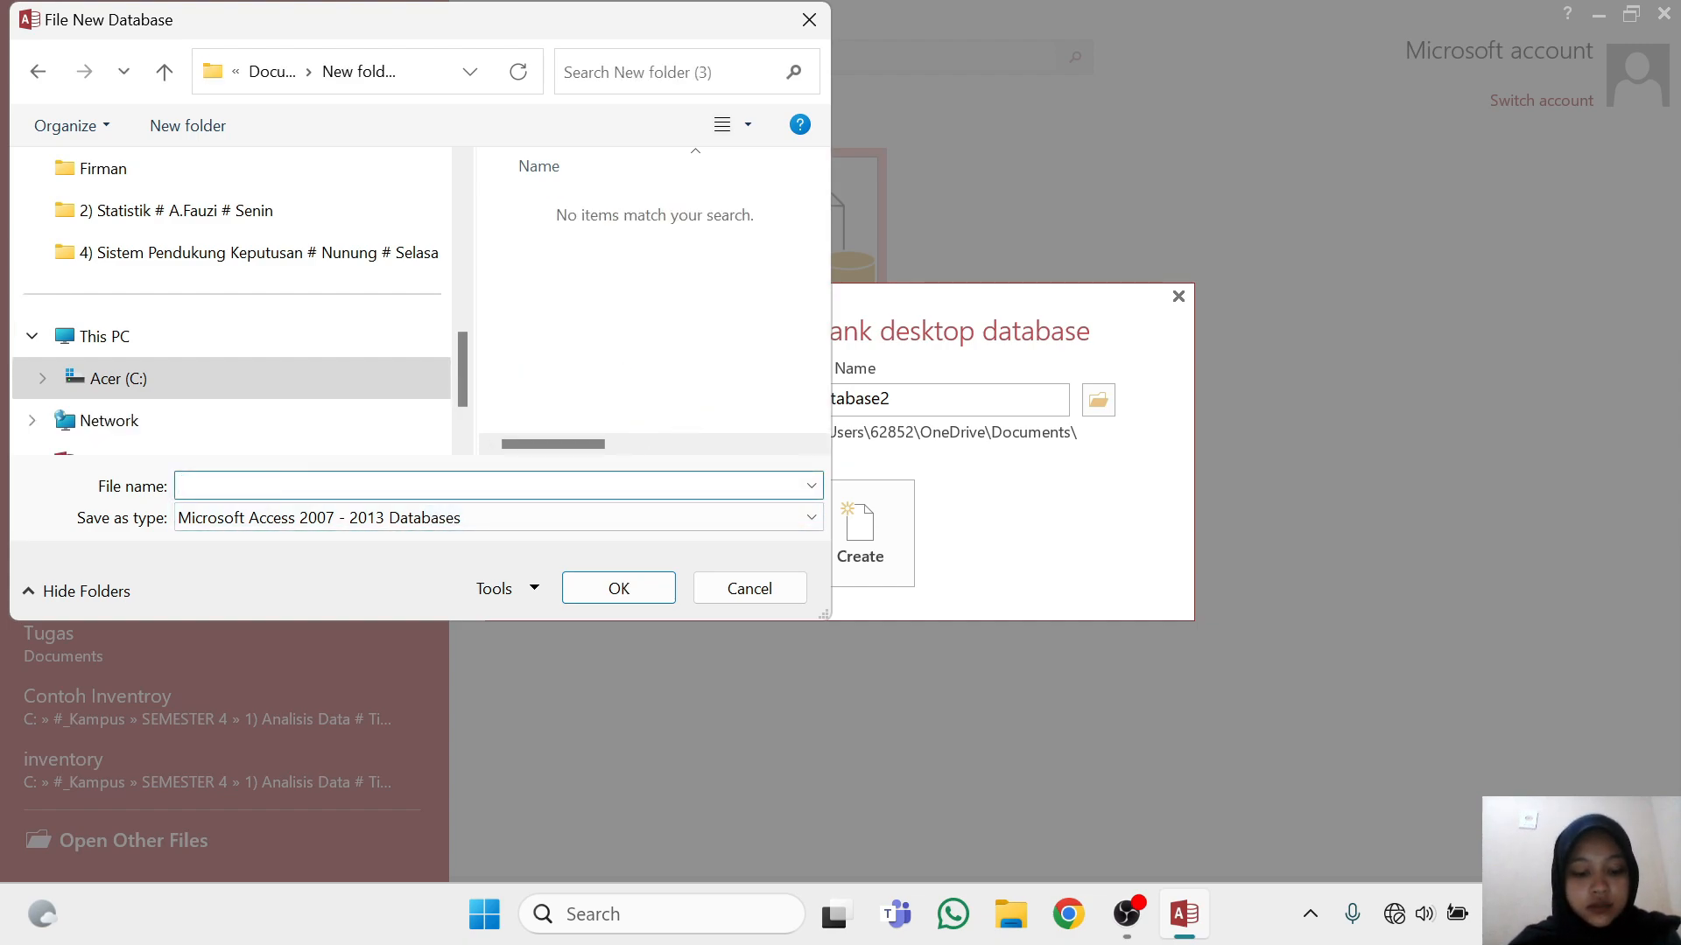
pyautogui.write('ivens')
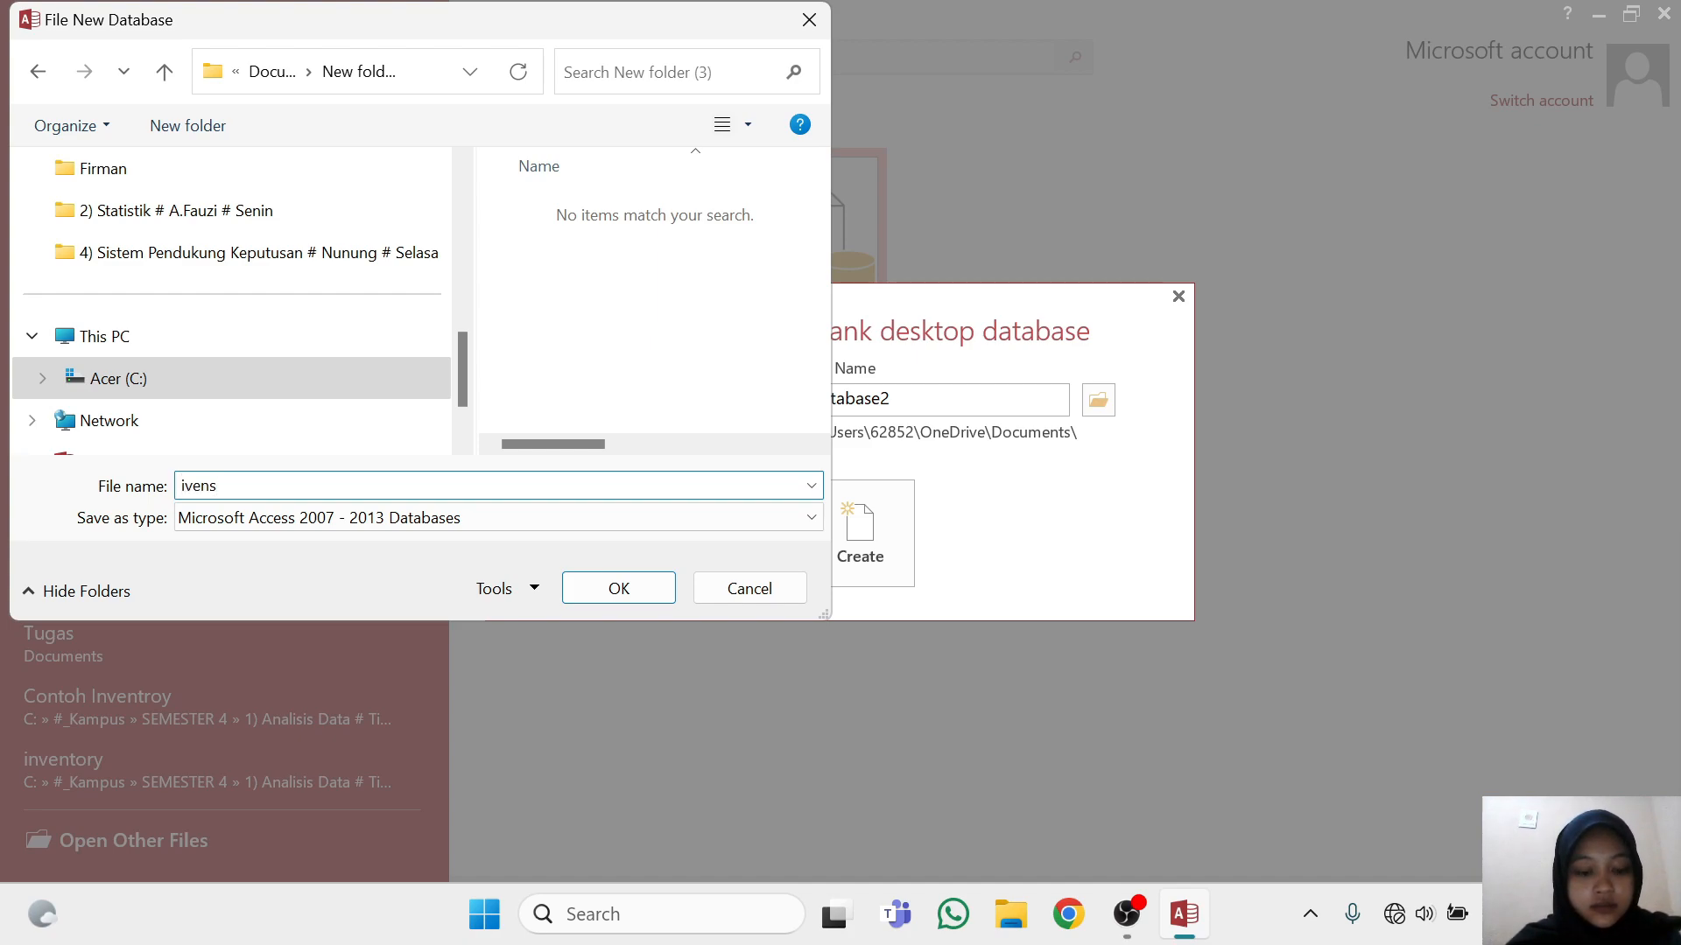
pyautogui.write('tro')
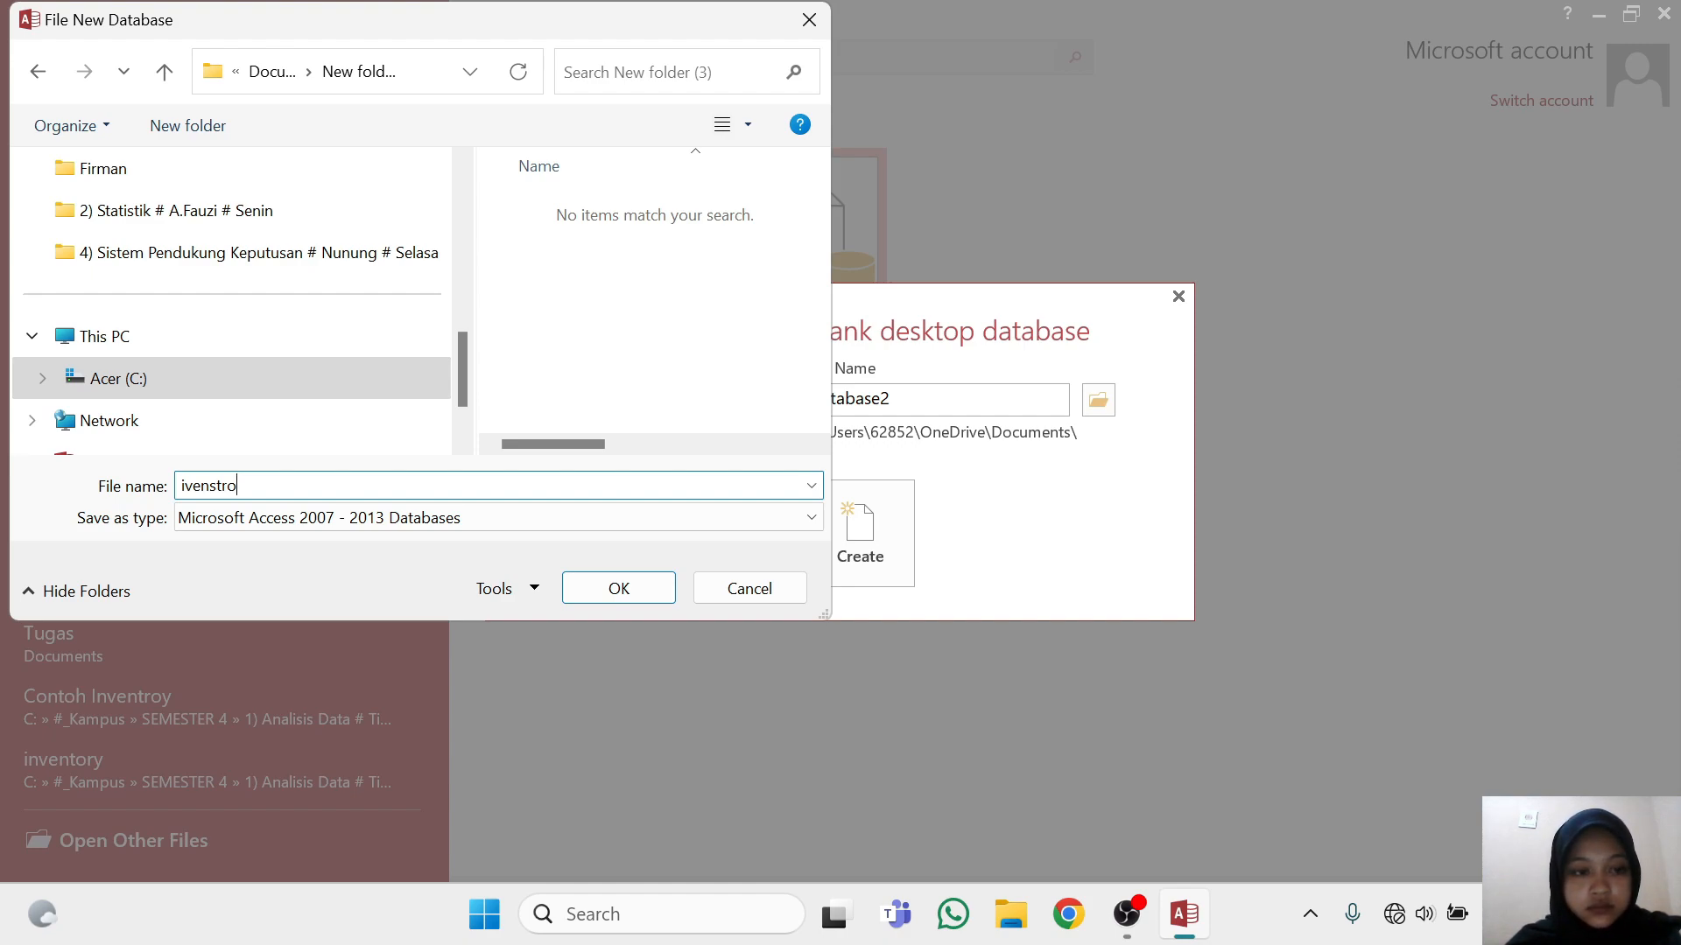
pyautogui.press('BackSpace')
pyautogui.press('BackSpace')
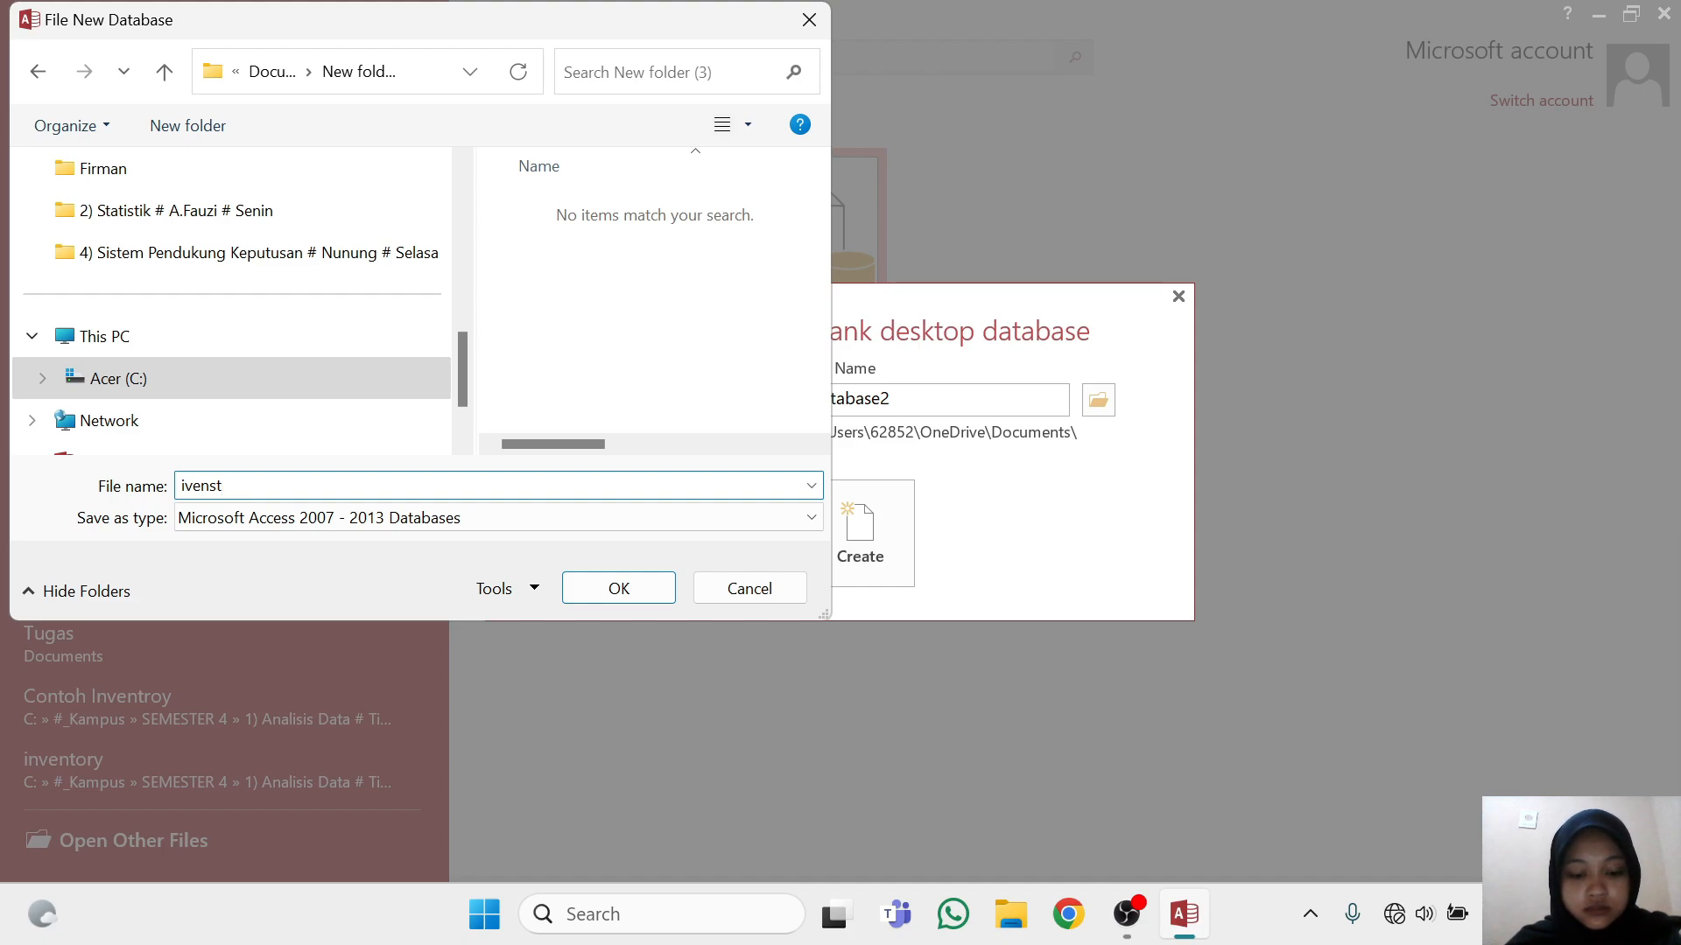
pyautogui.write('or')
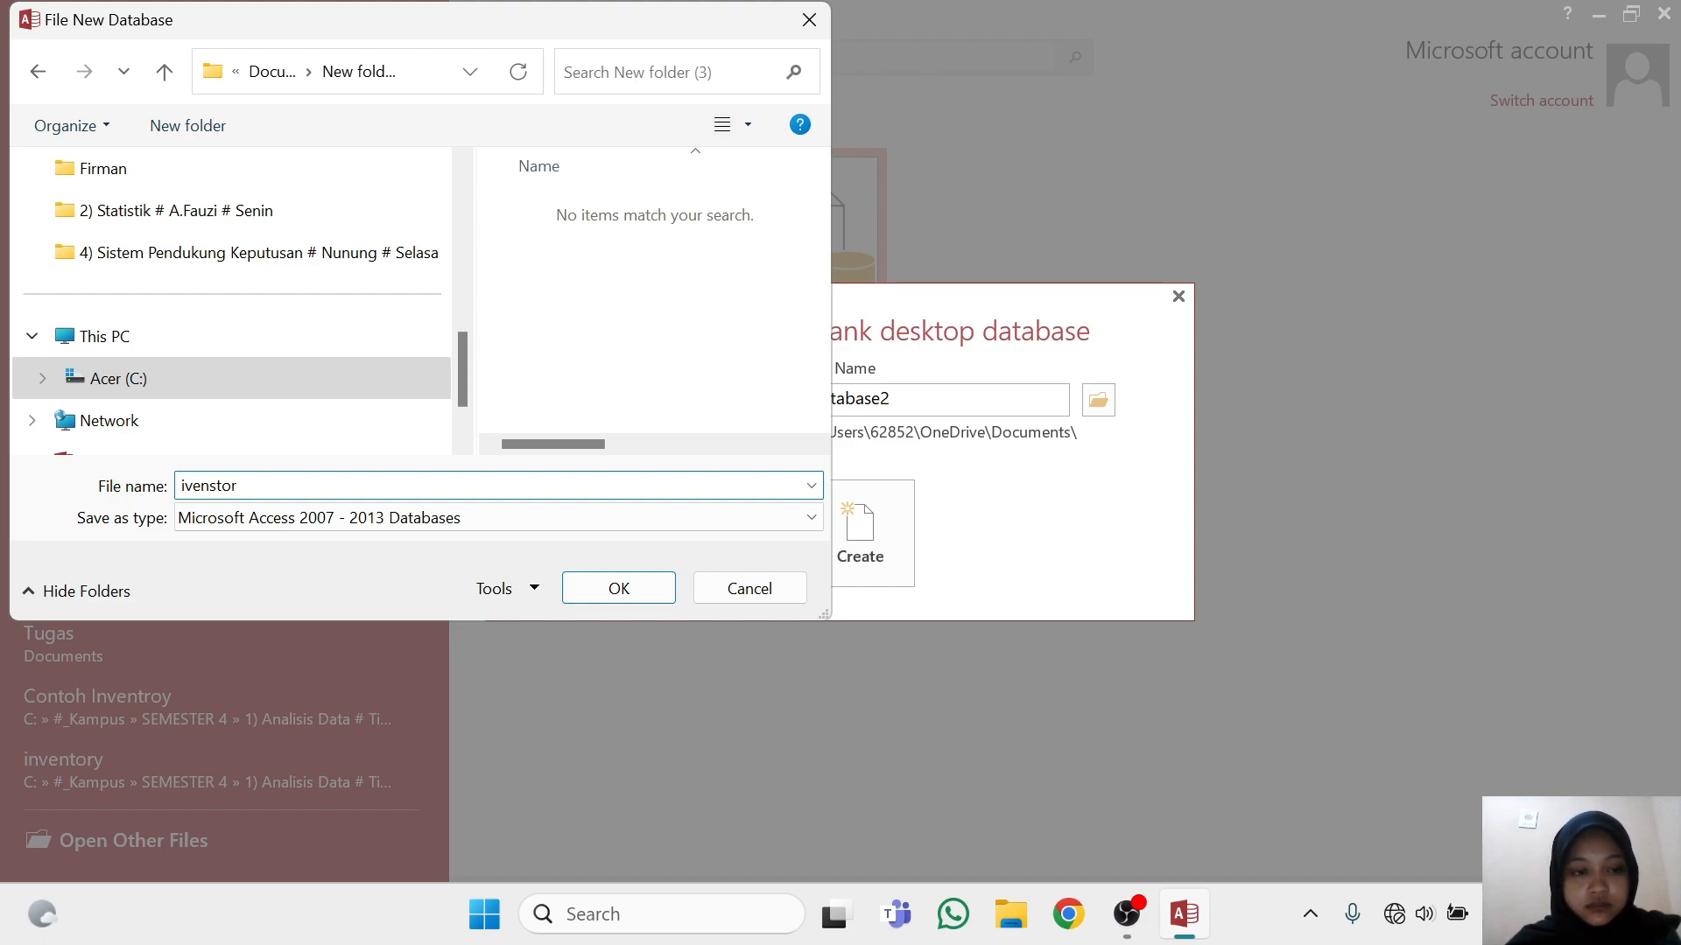
pyautogui.write('i')
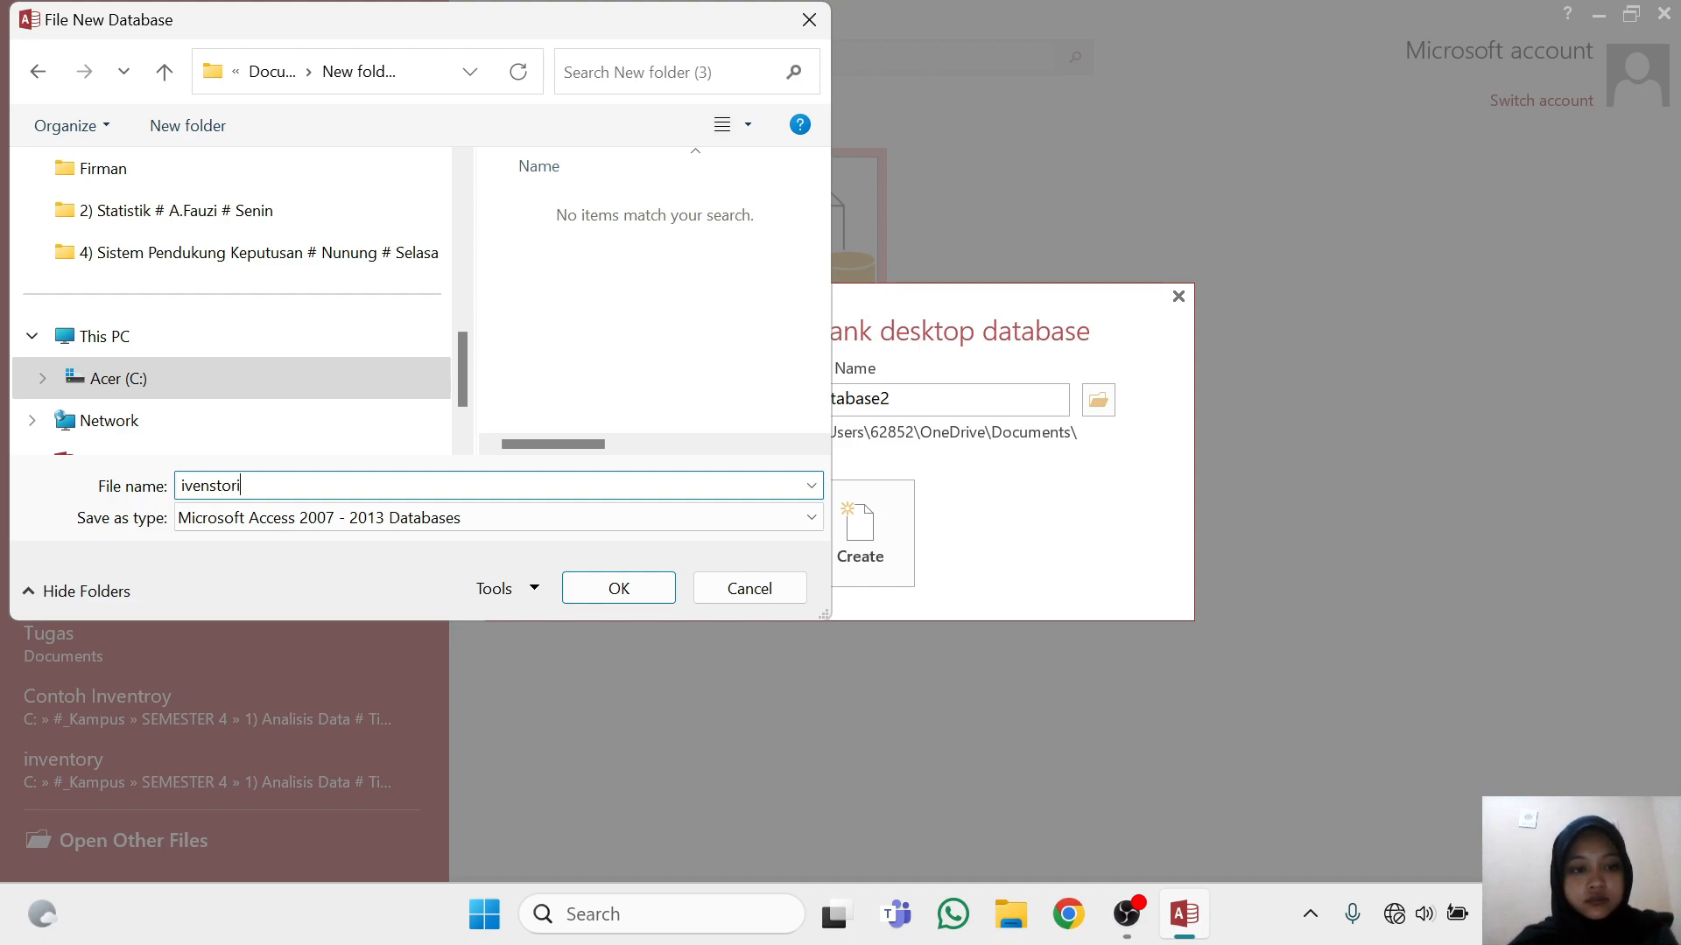
pyautogui.click(637, 599)
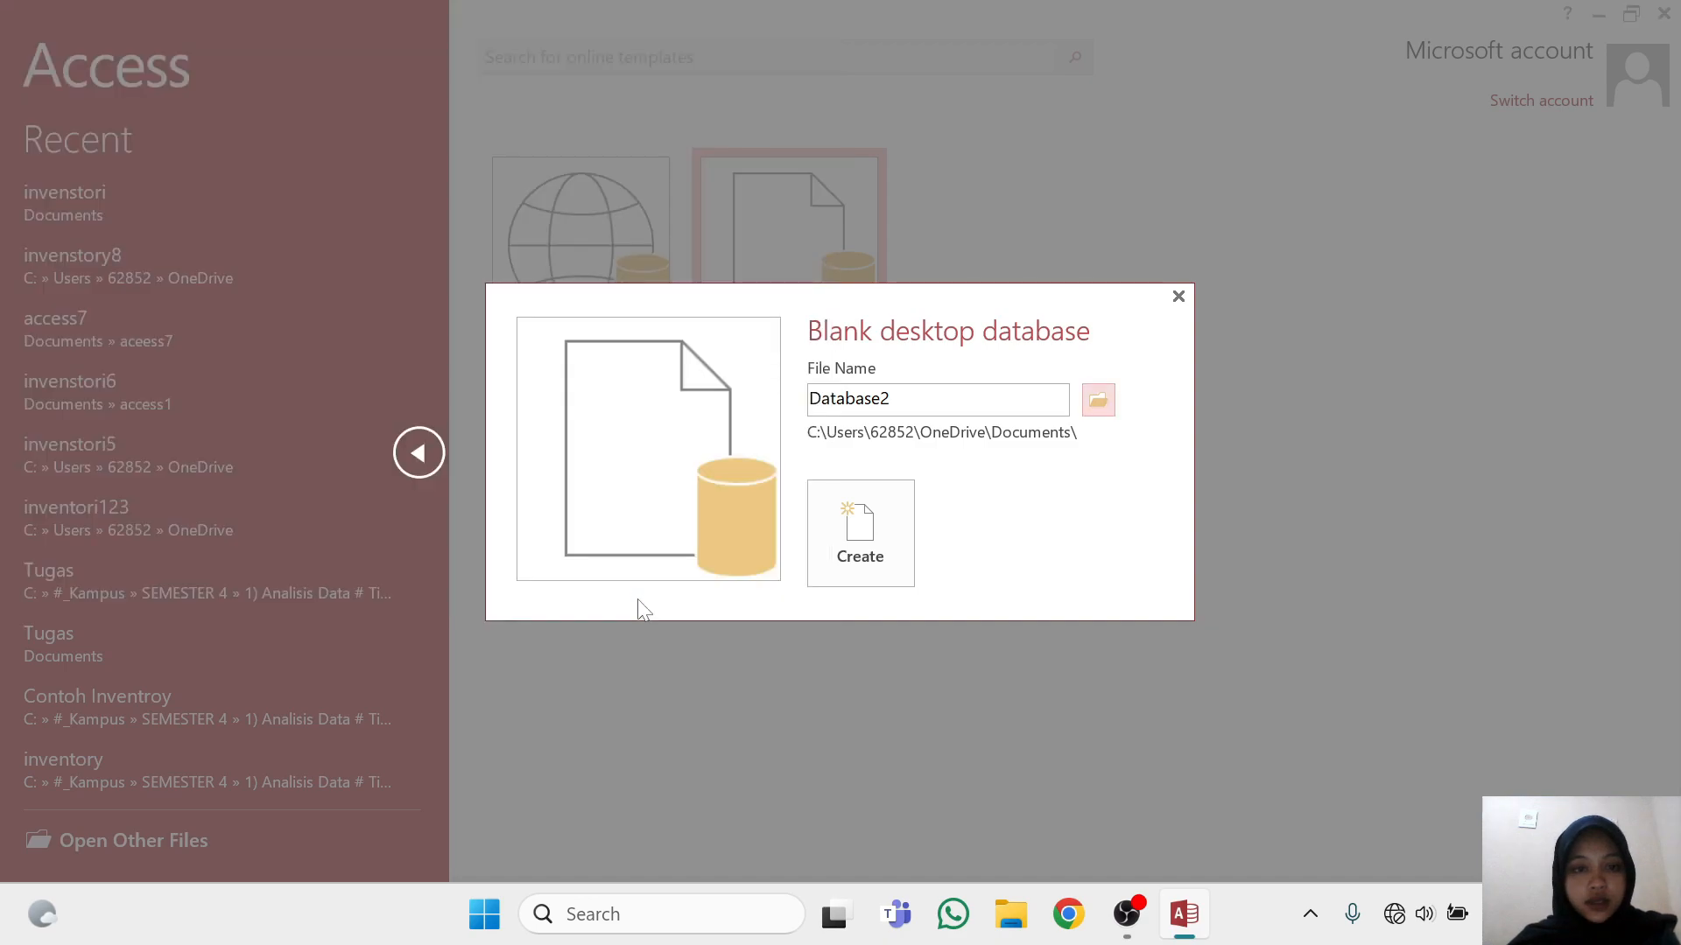
pyautogui.click(885, 563)
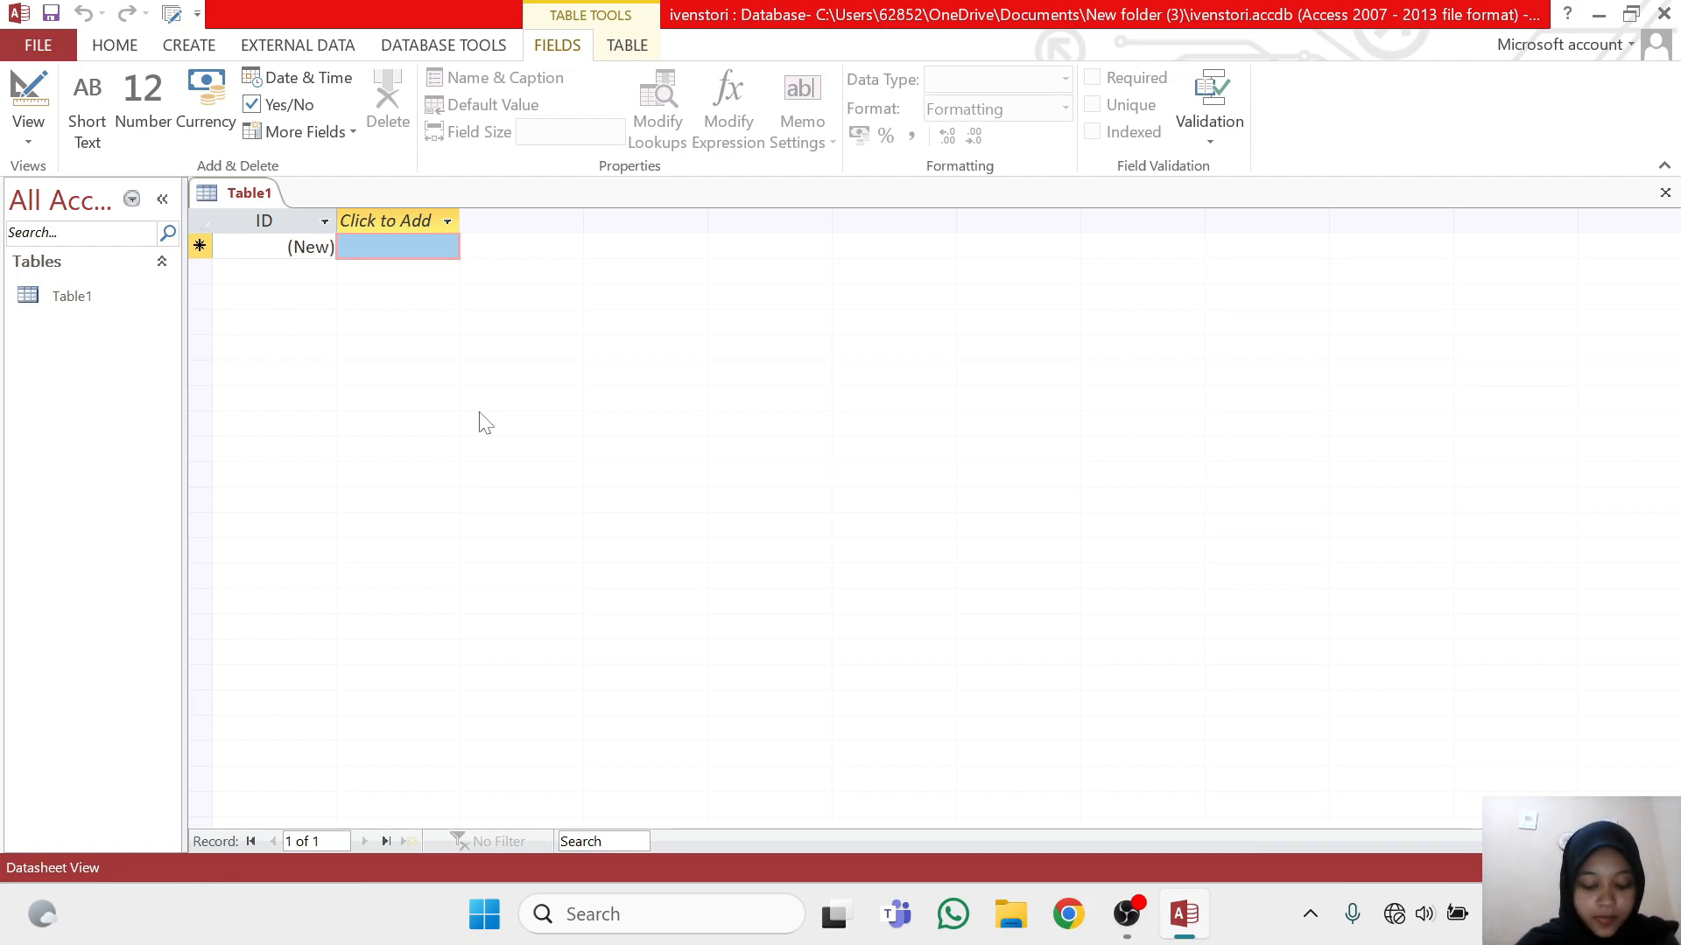
# Switch Table1 to Design View, saving the table under the name barang
pyautogui.click(93, 302)
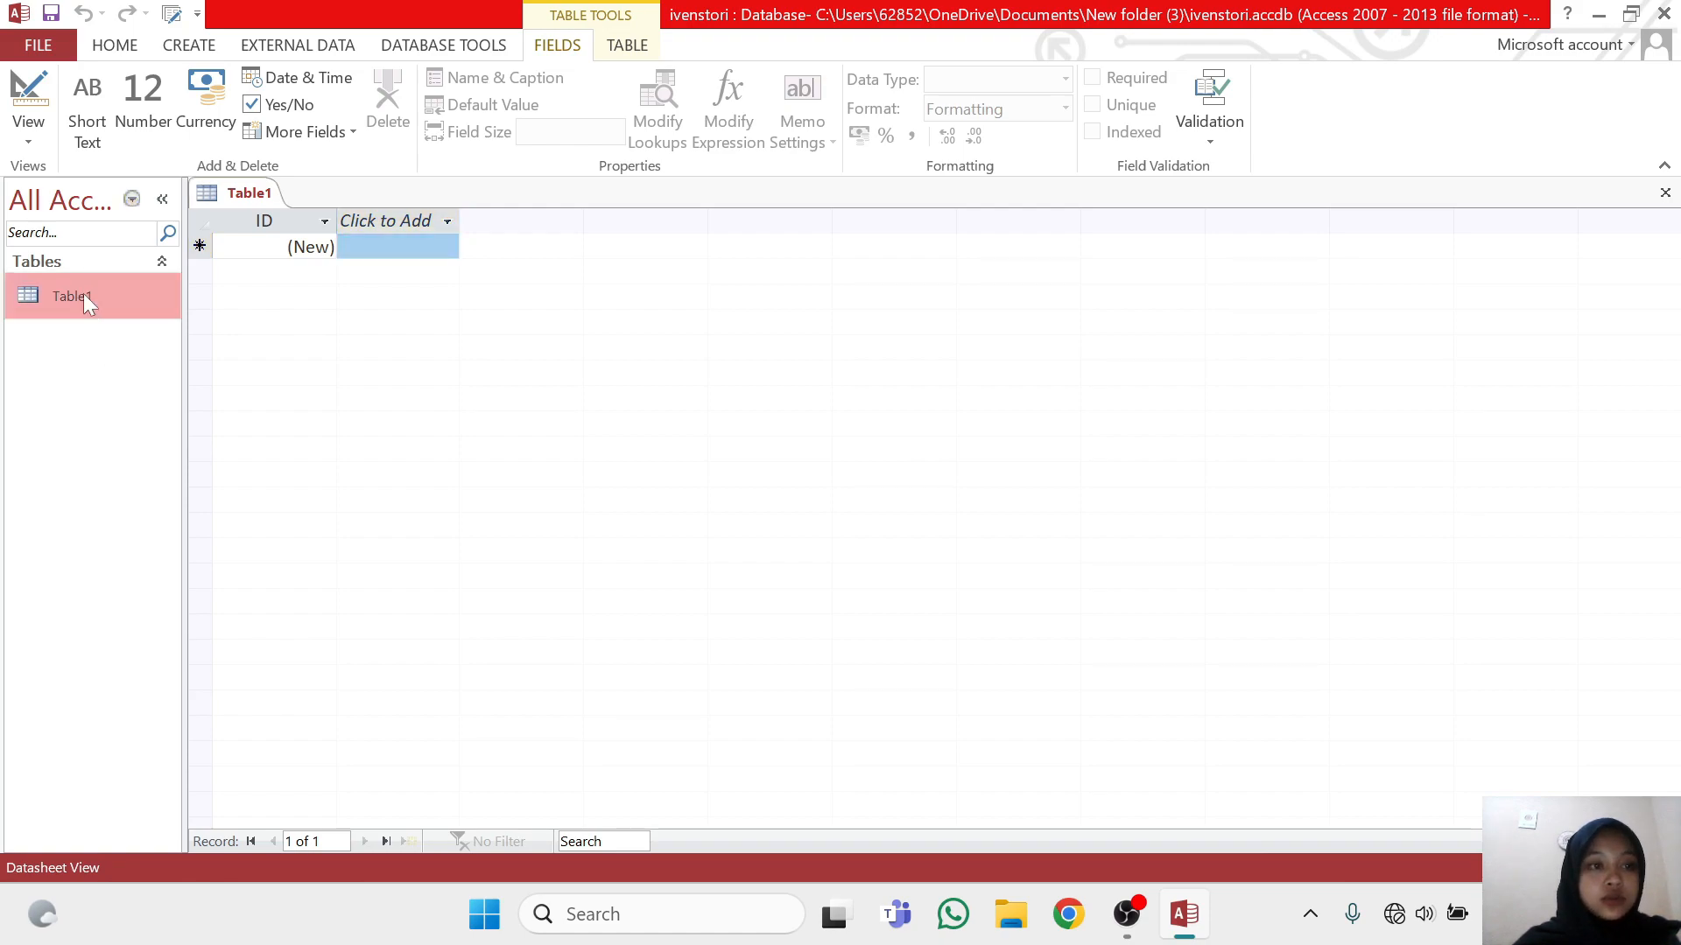
pyautogui.click(39, 126)
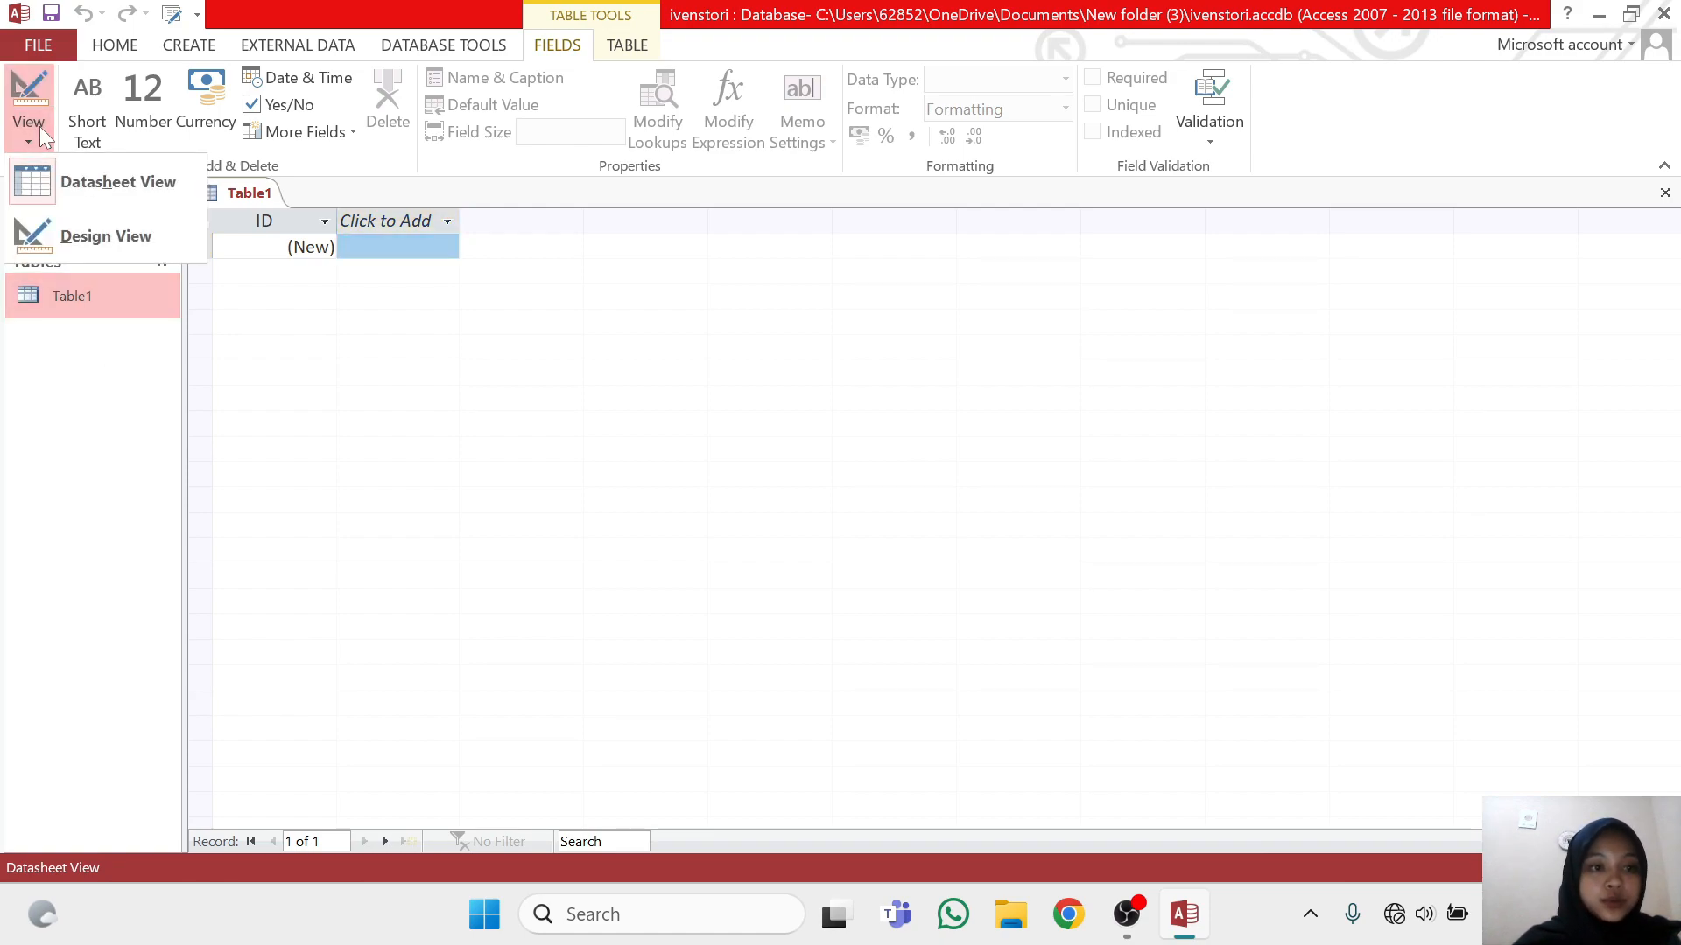
pyautogui.click(96, 238)
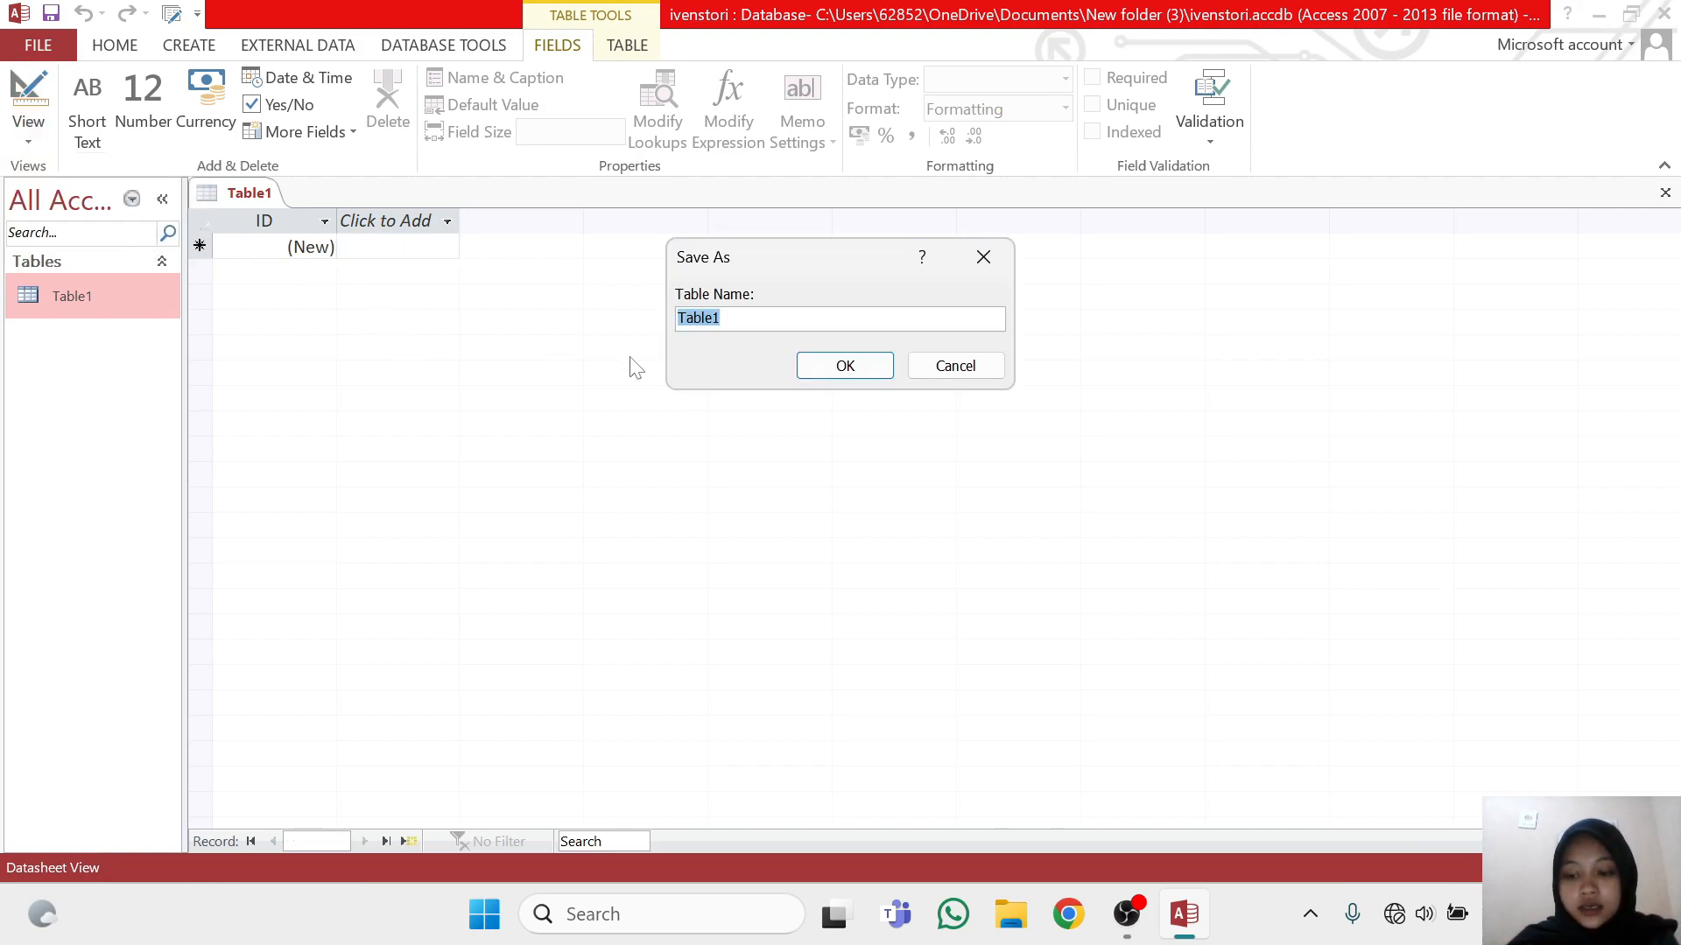
pyautogui.press('BackSpace')
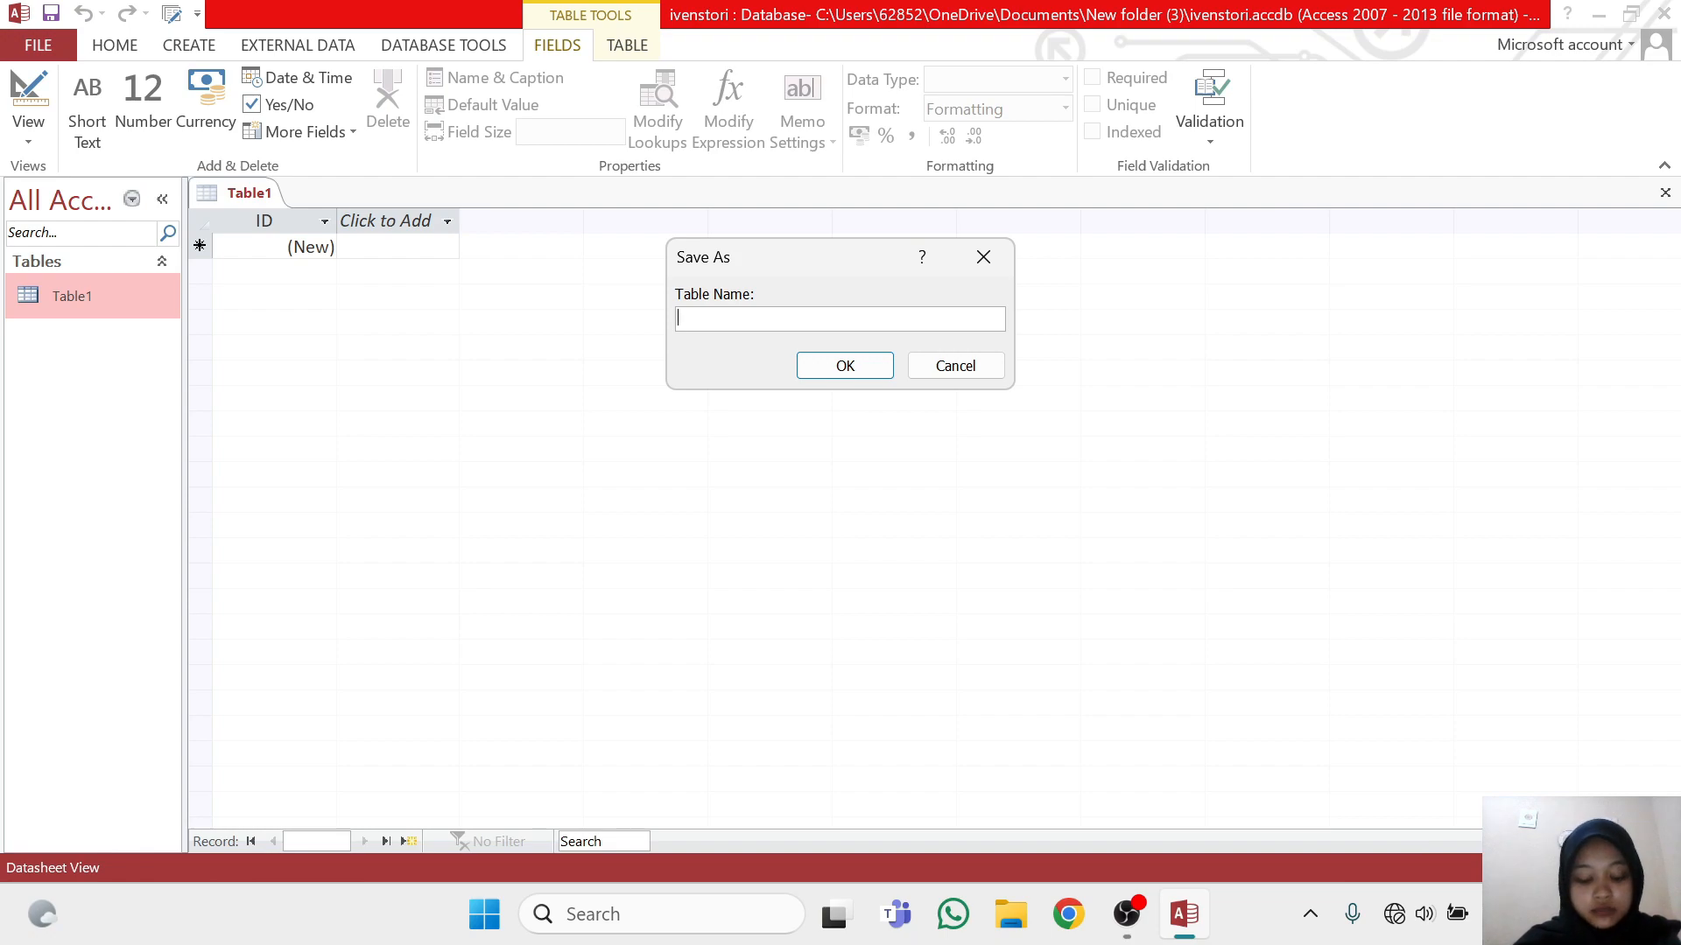
pyautogui.write('barang')
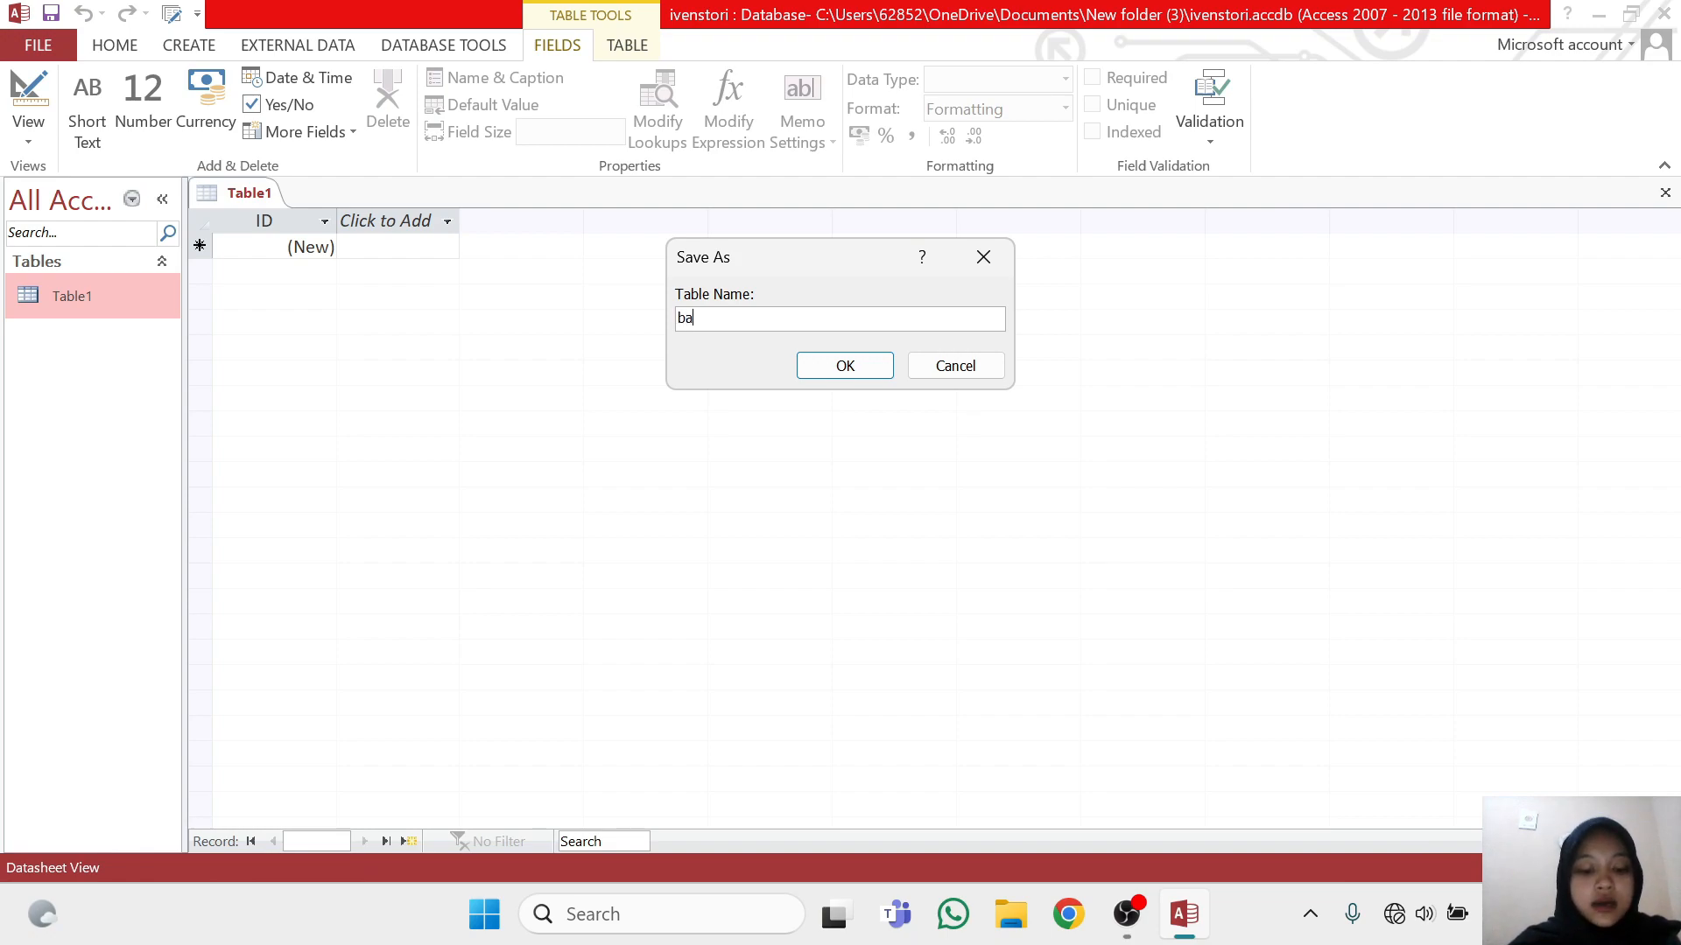
pyautogui.click(834, 372)
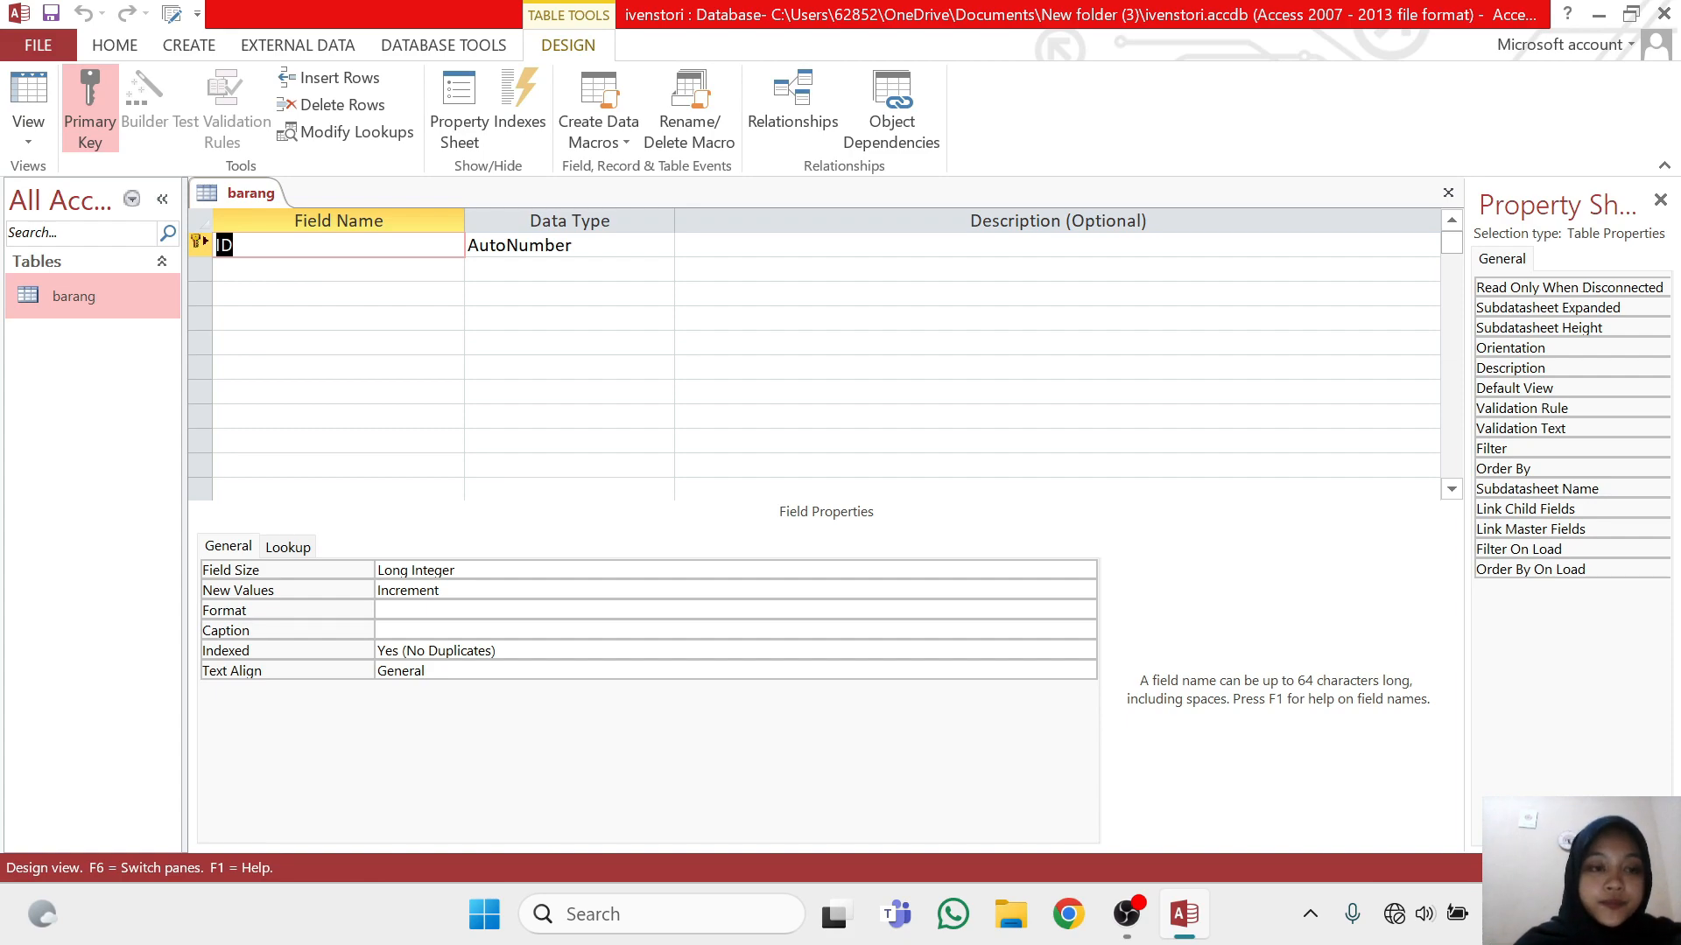
# Rename the ID field of the barang table to barcode and set its data type to Short Text
pyautogui.press('BackSpace')
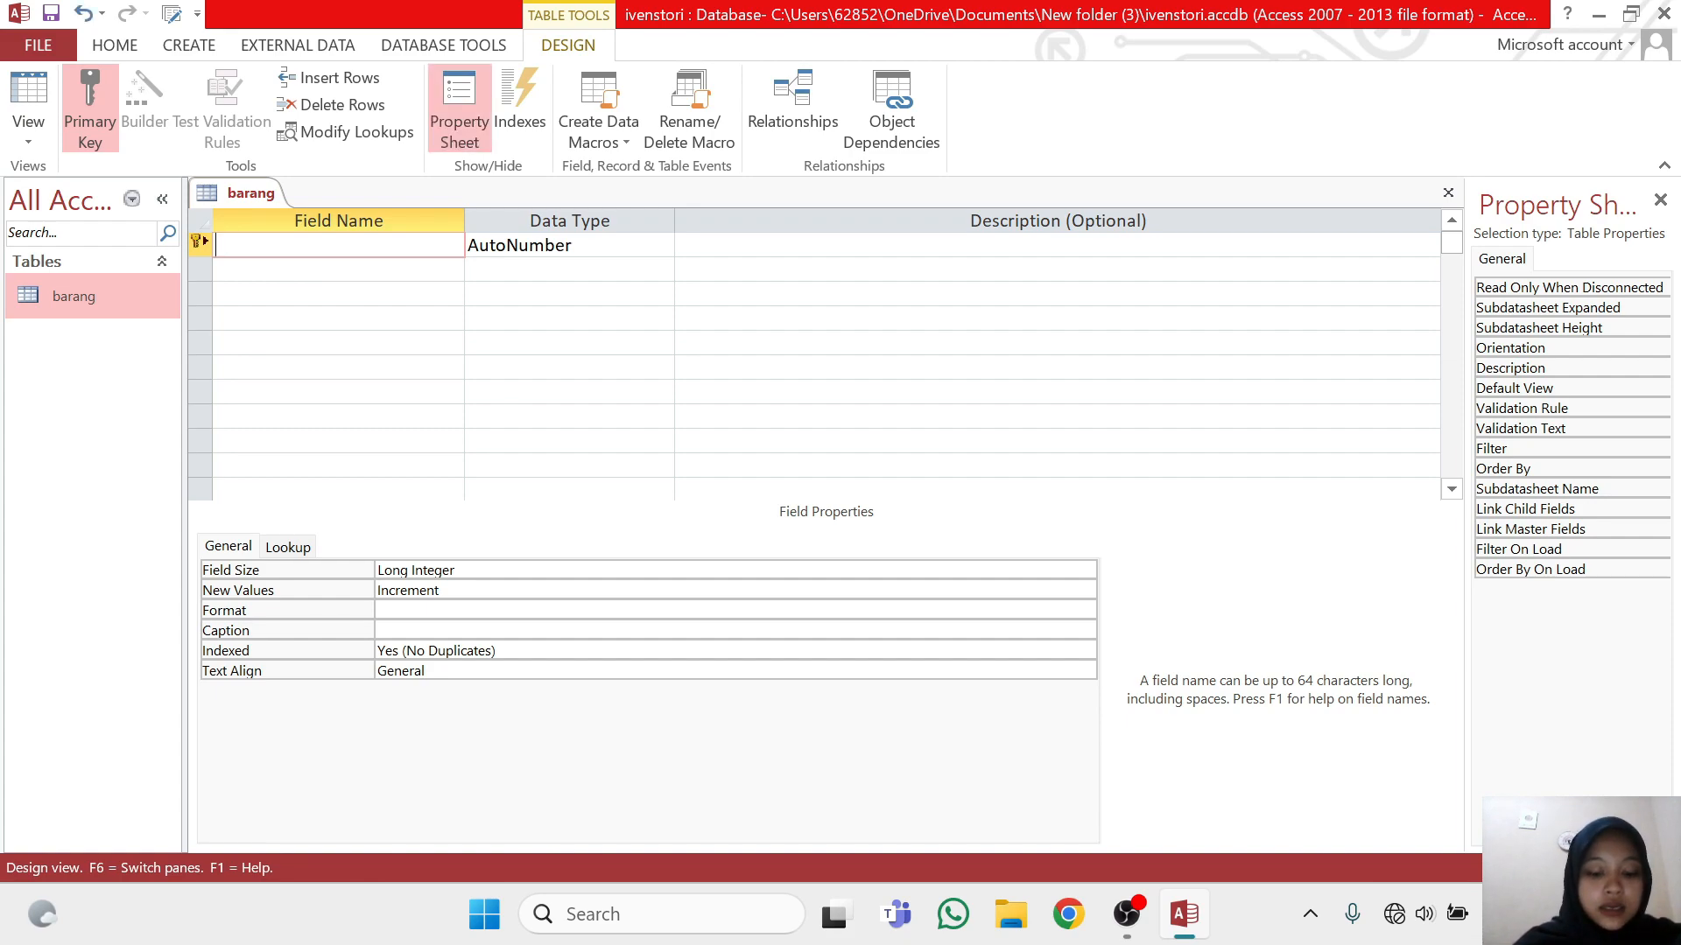
pyautogui.write('barcode')
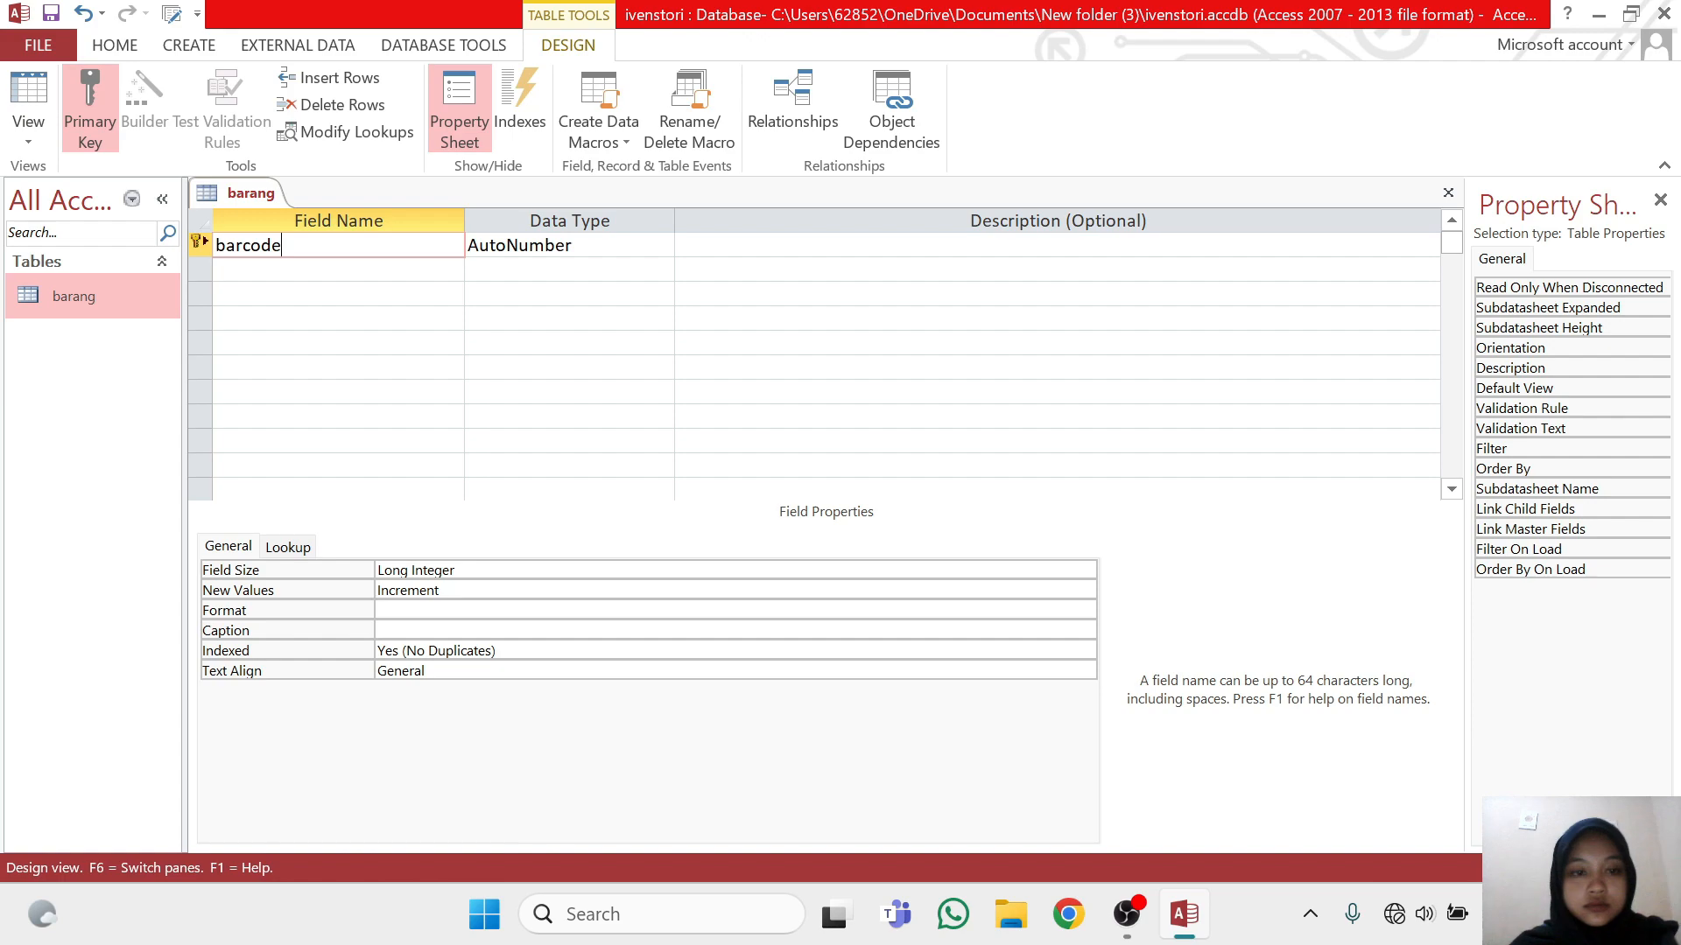
pyautogui.press('Tab')
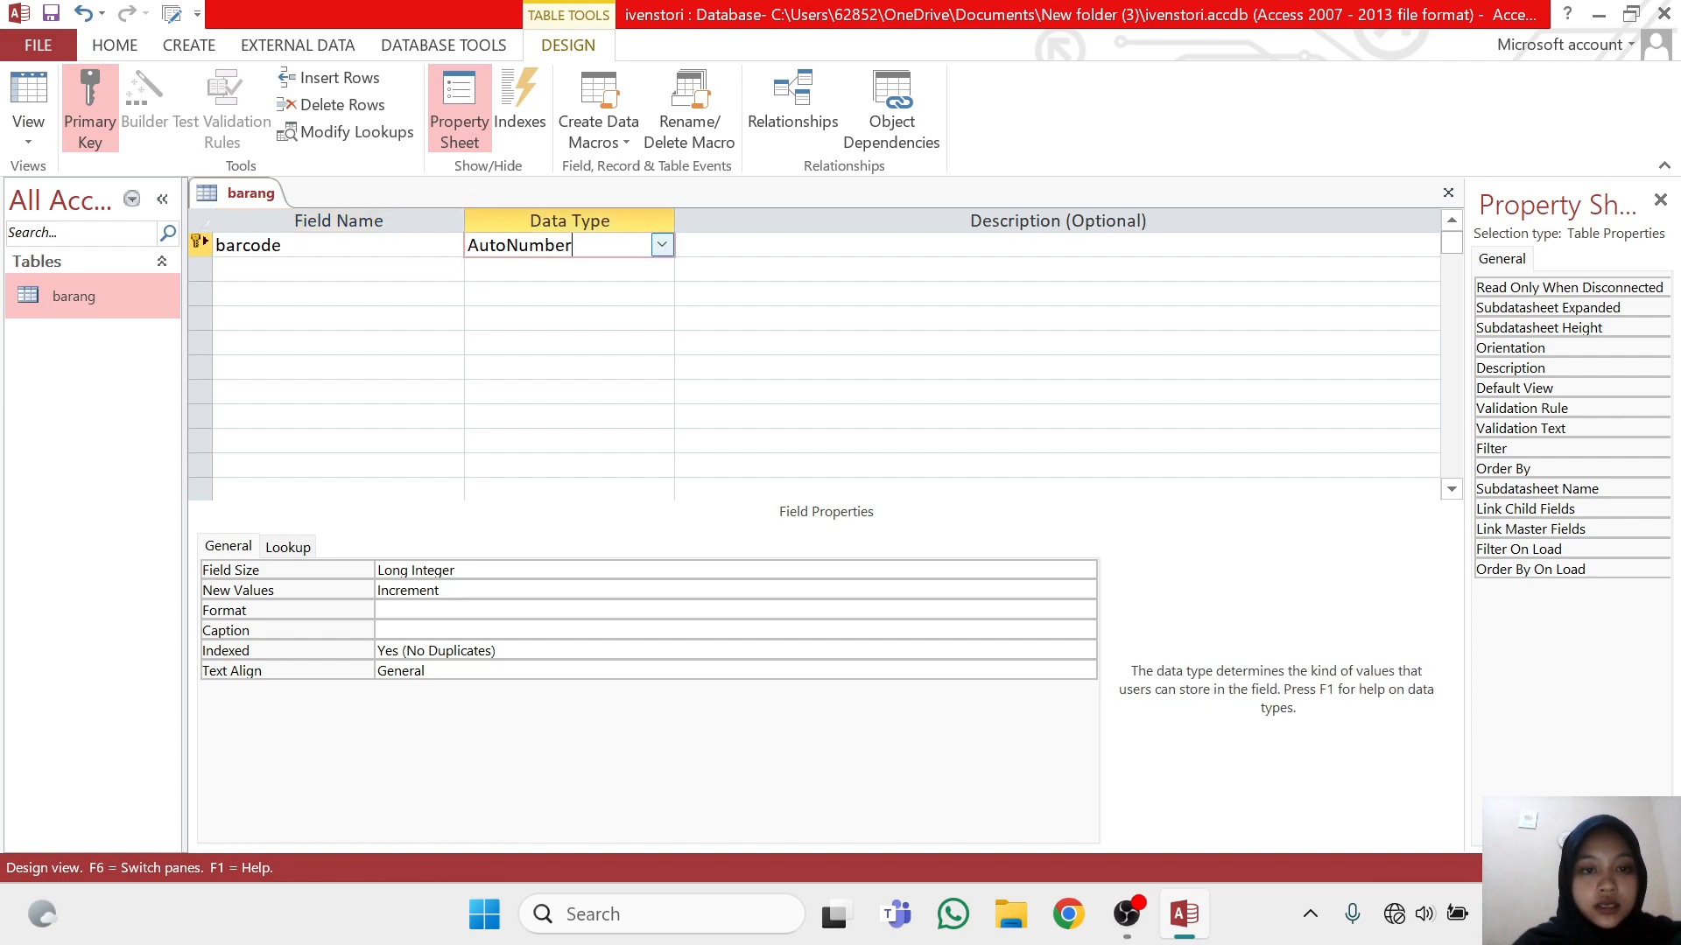
pyautogui.click(662, 245)
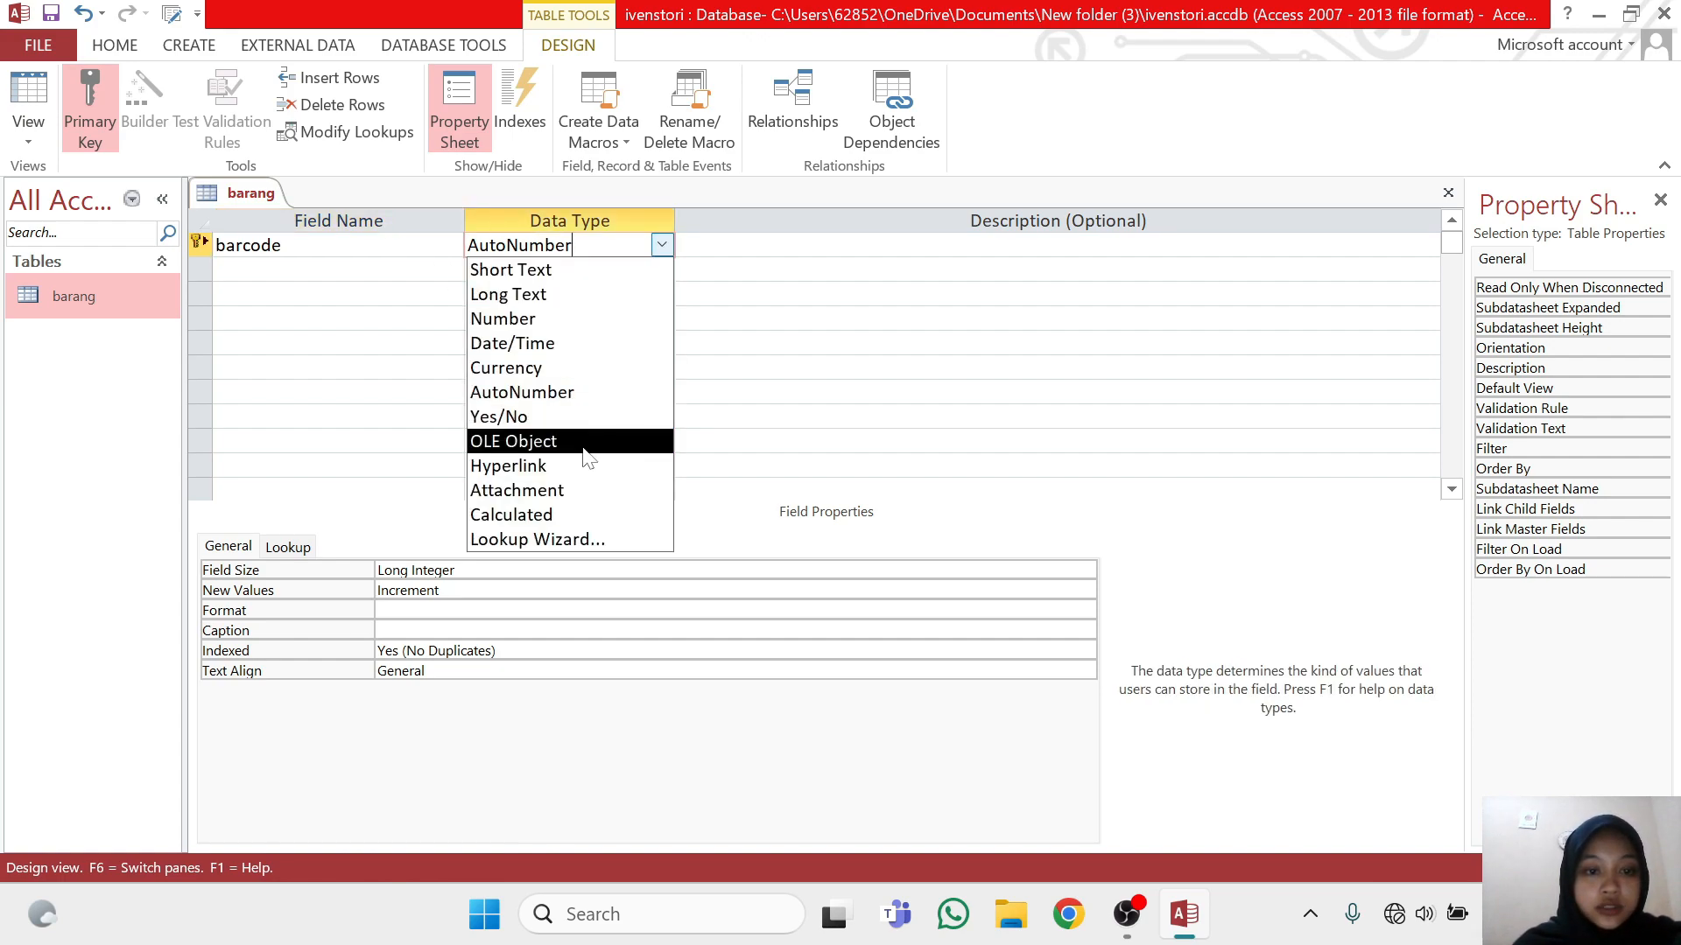
pyautogui.click(628, 271)
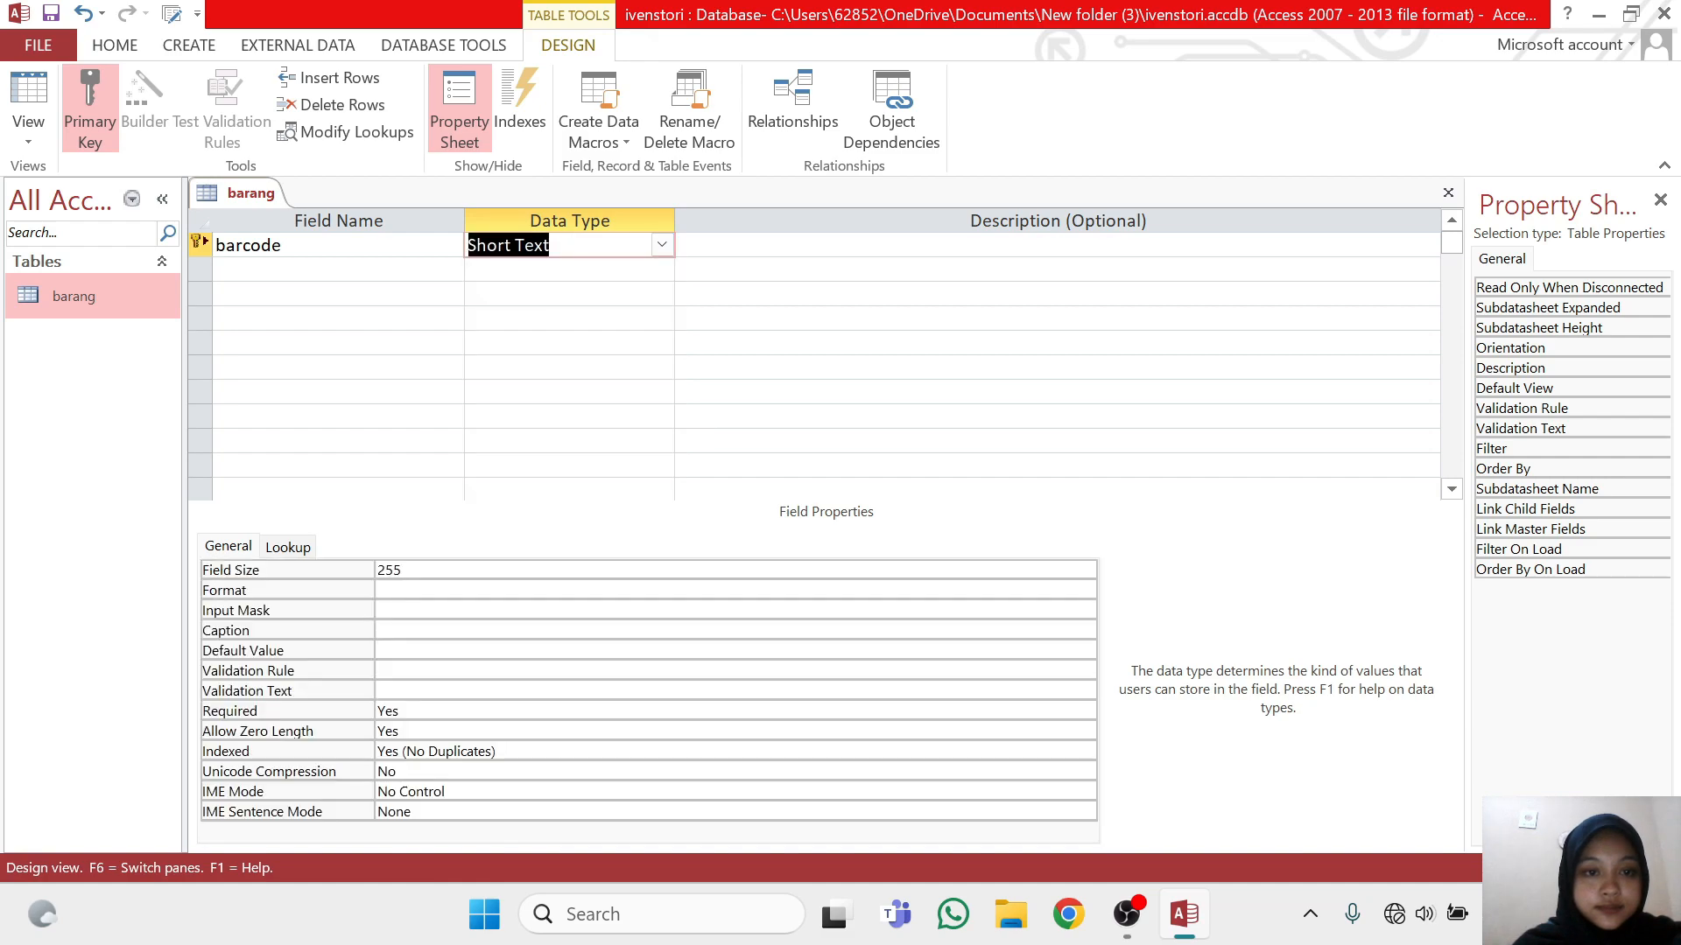
# Set the field size of the barcode field to 20
pyautogui.click(404, 570)
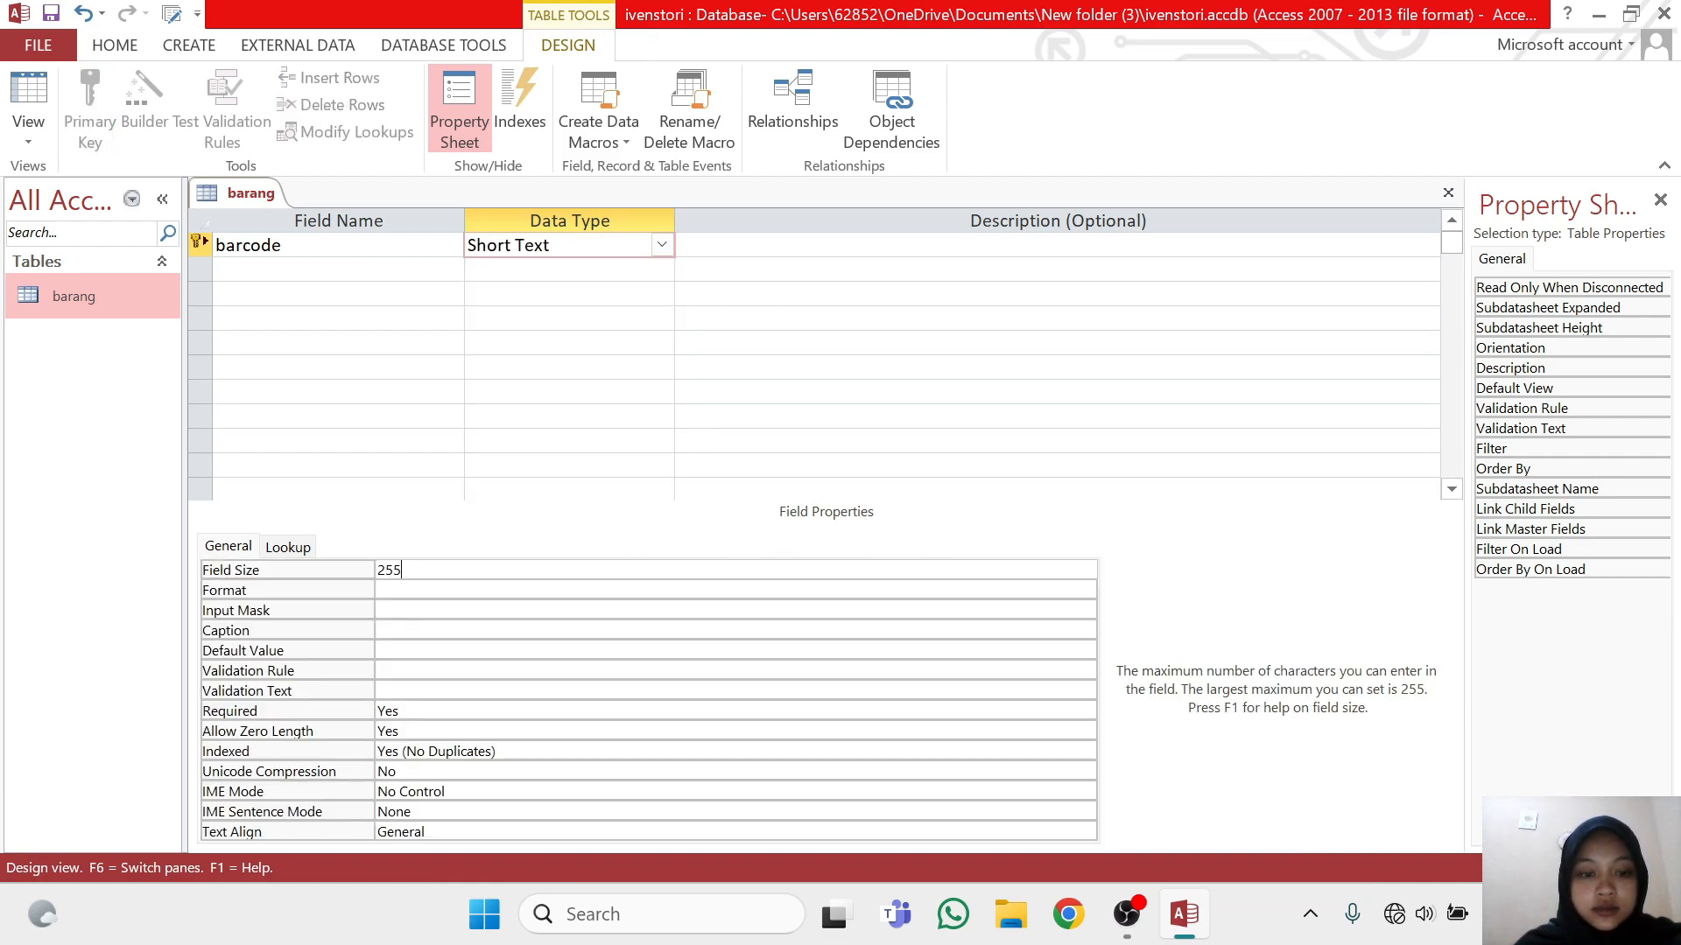
pyautogui.press('BackSpace')
pyautogui.press('BackSpace')
pyautogui.press('BackSpace')
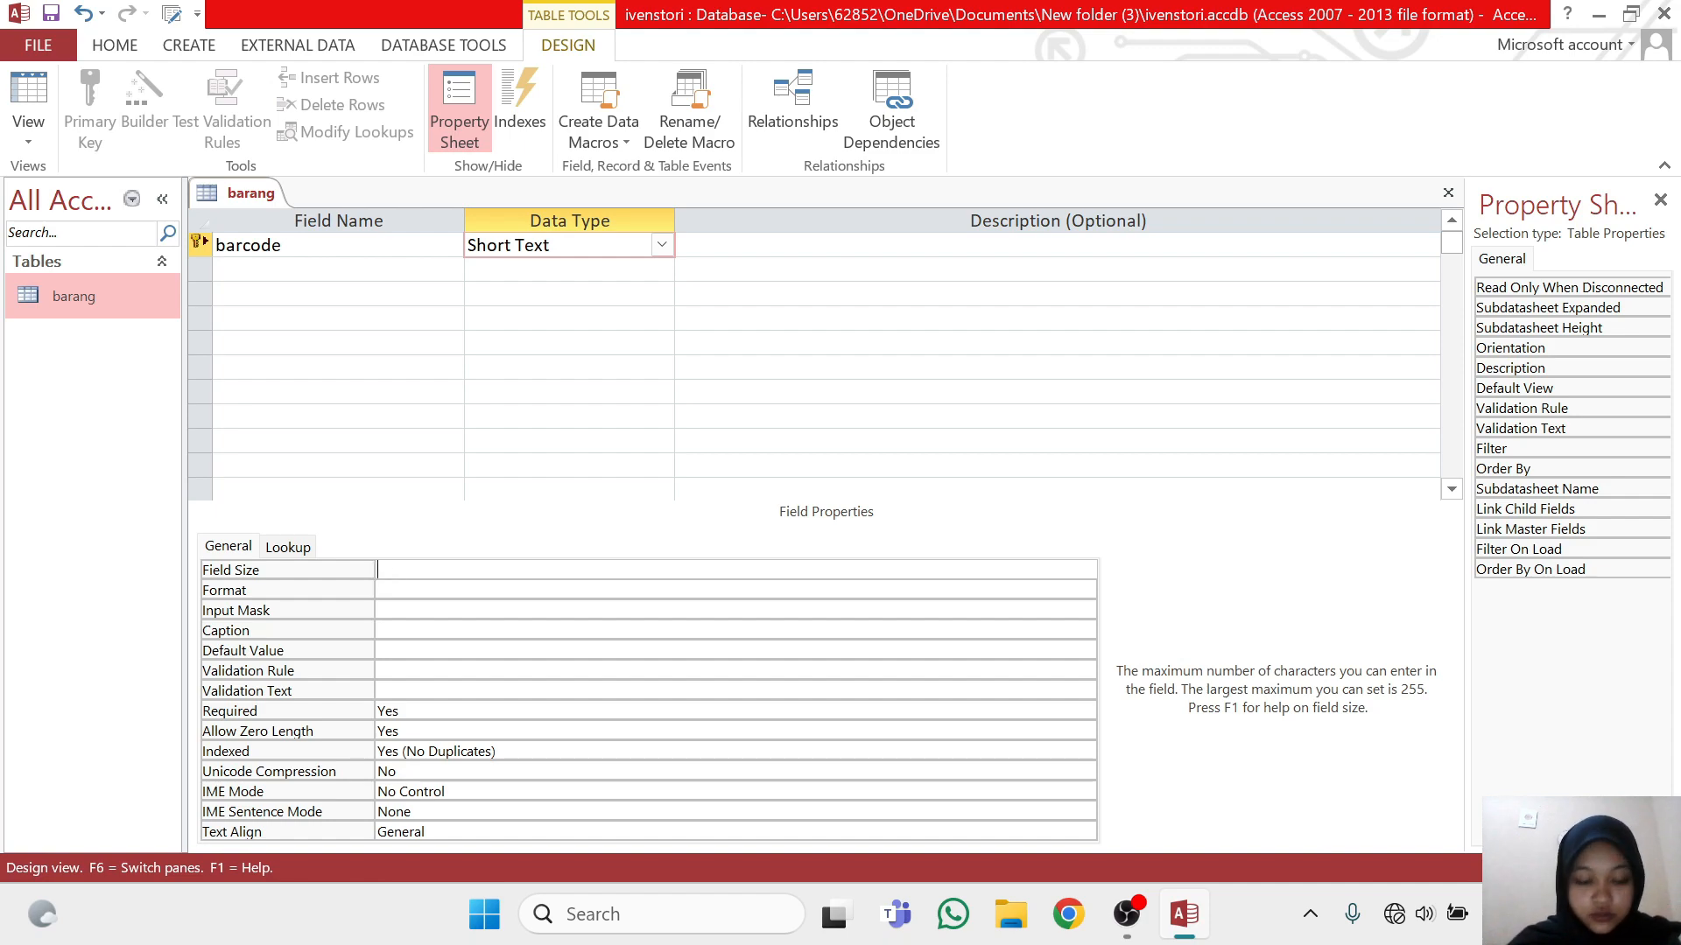
pyautogui.write('20')
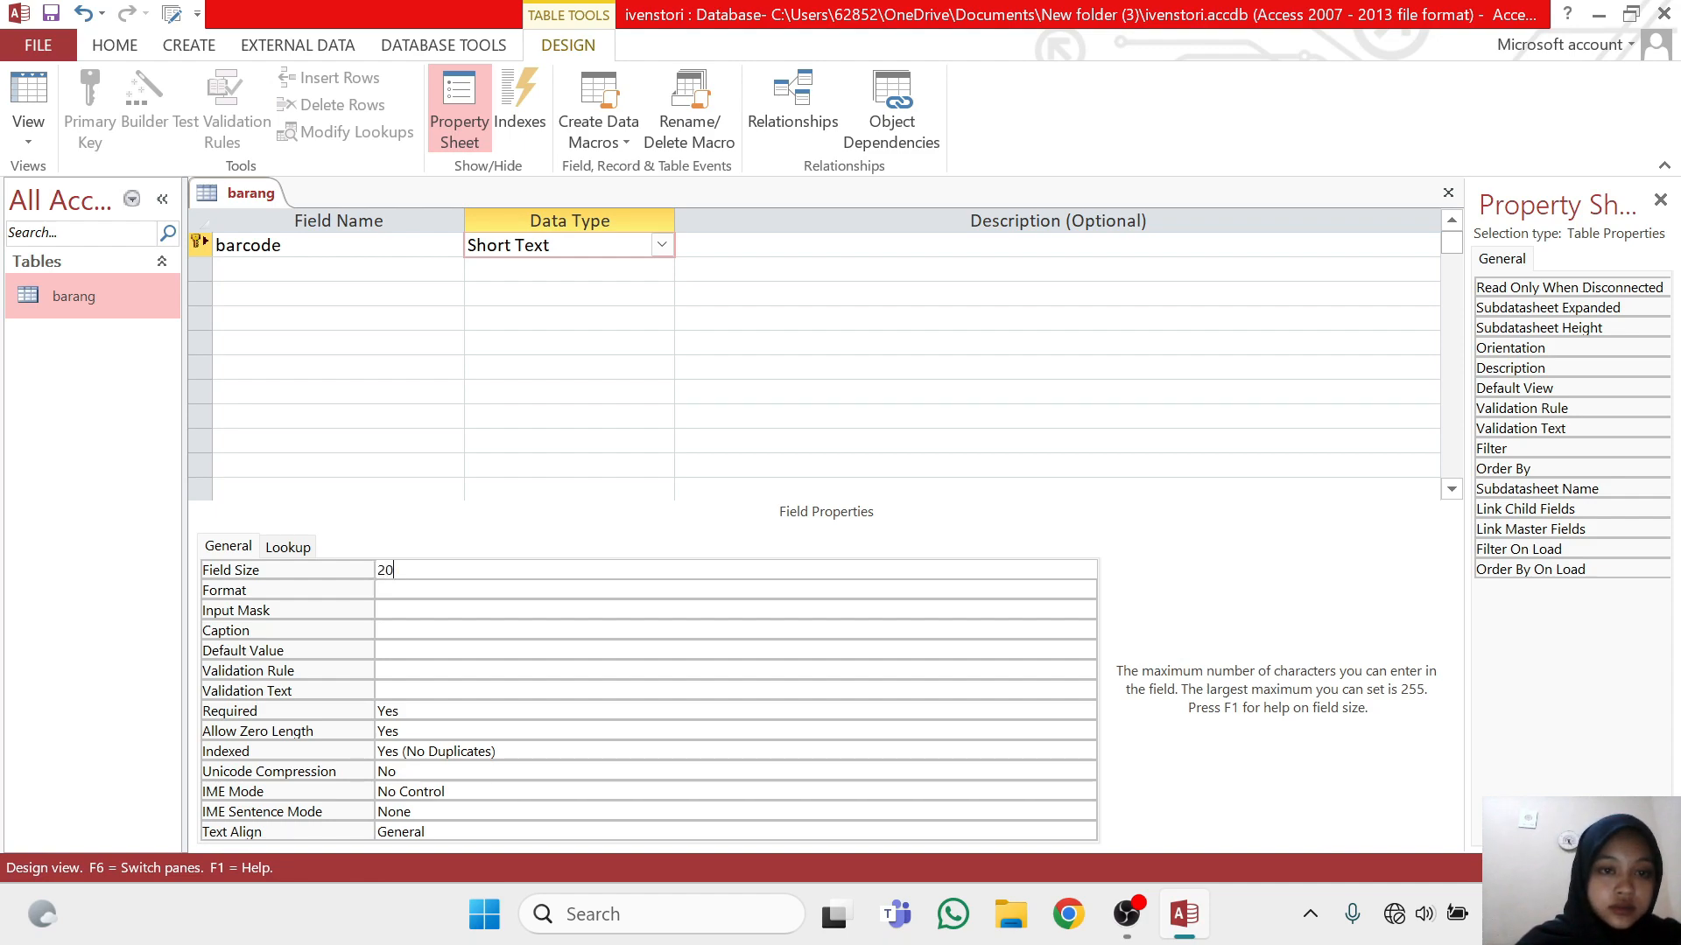
# Add a nama_barang field to the barang table with data type Short Text and field size 30
pyautogui.click(338, 270)
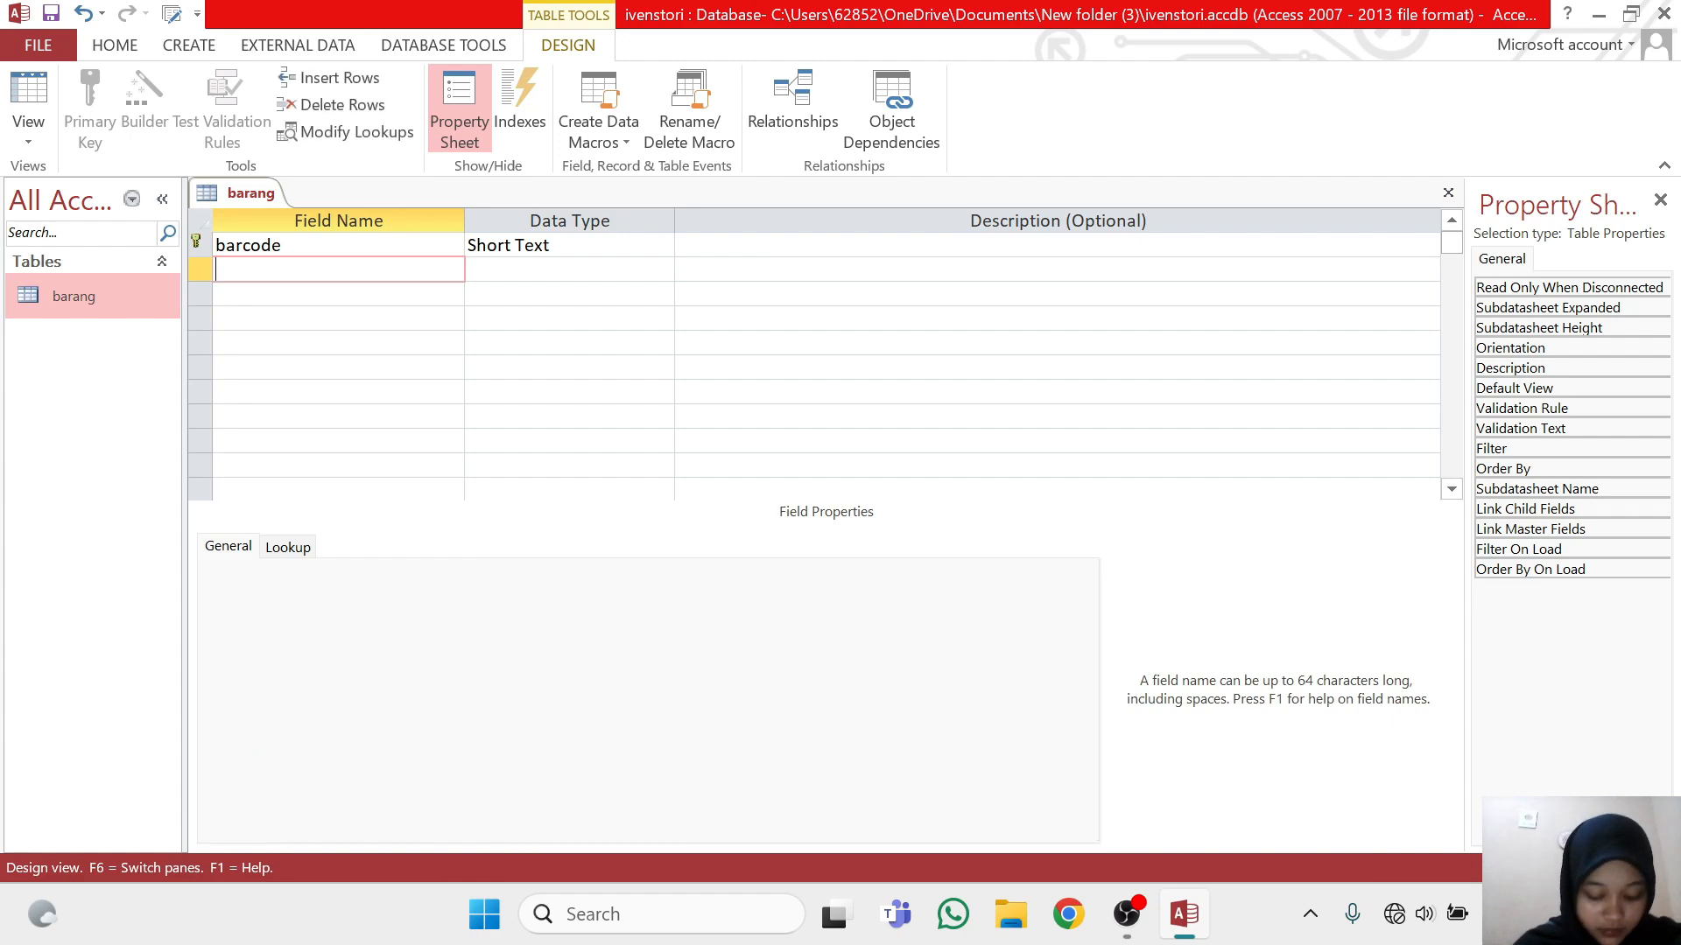
pyautogui.write('nama')
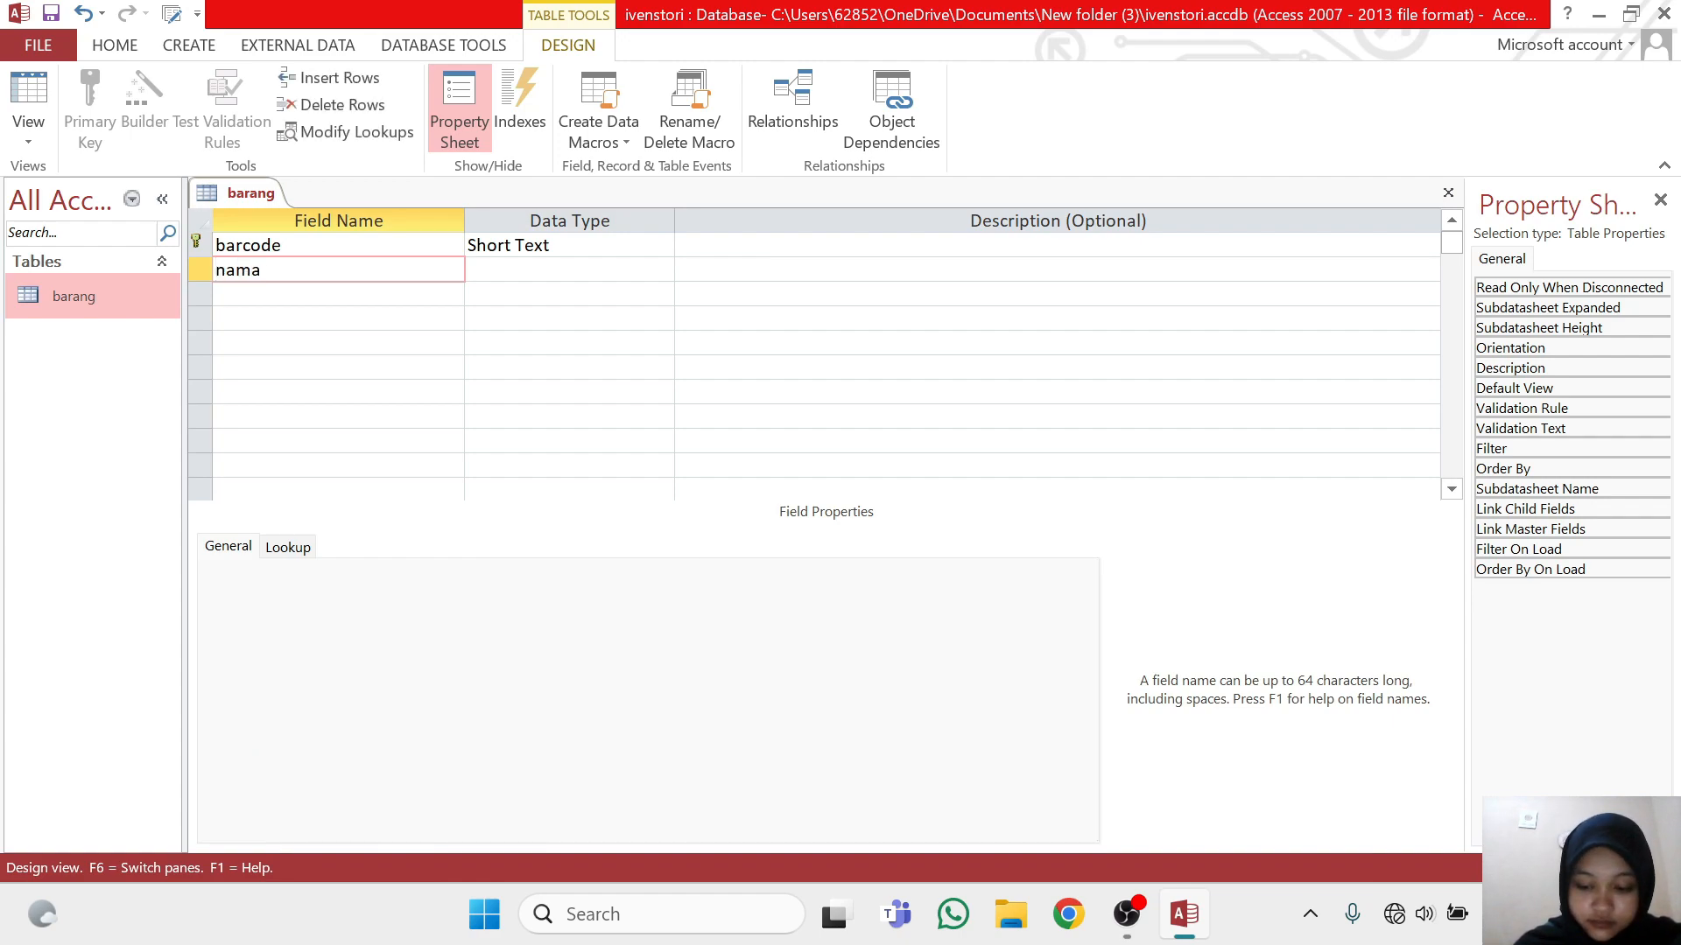
pyautogui.write('_barang')
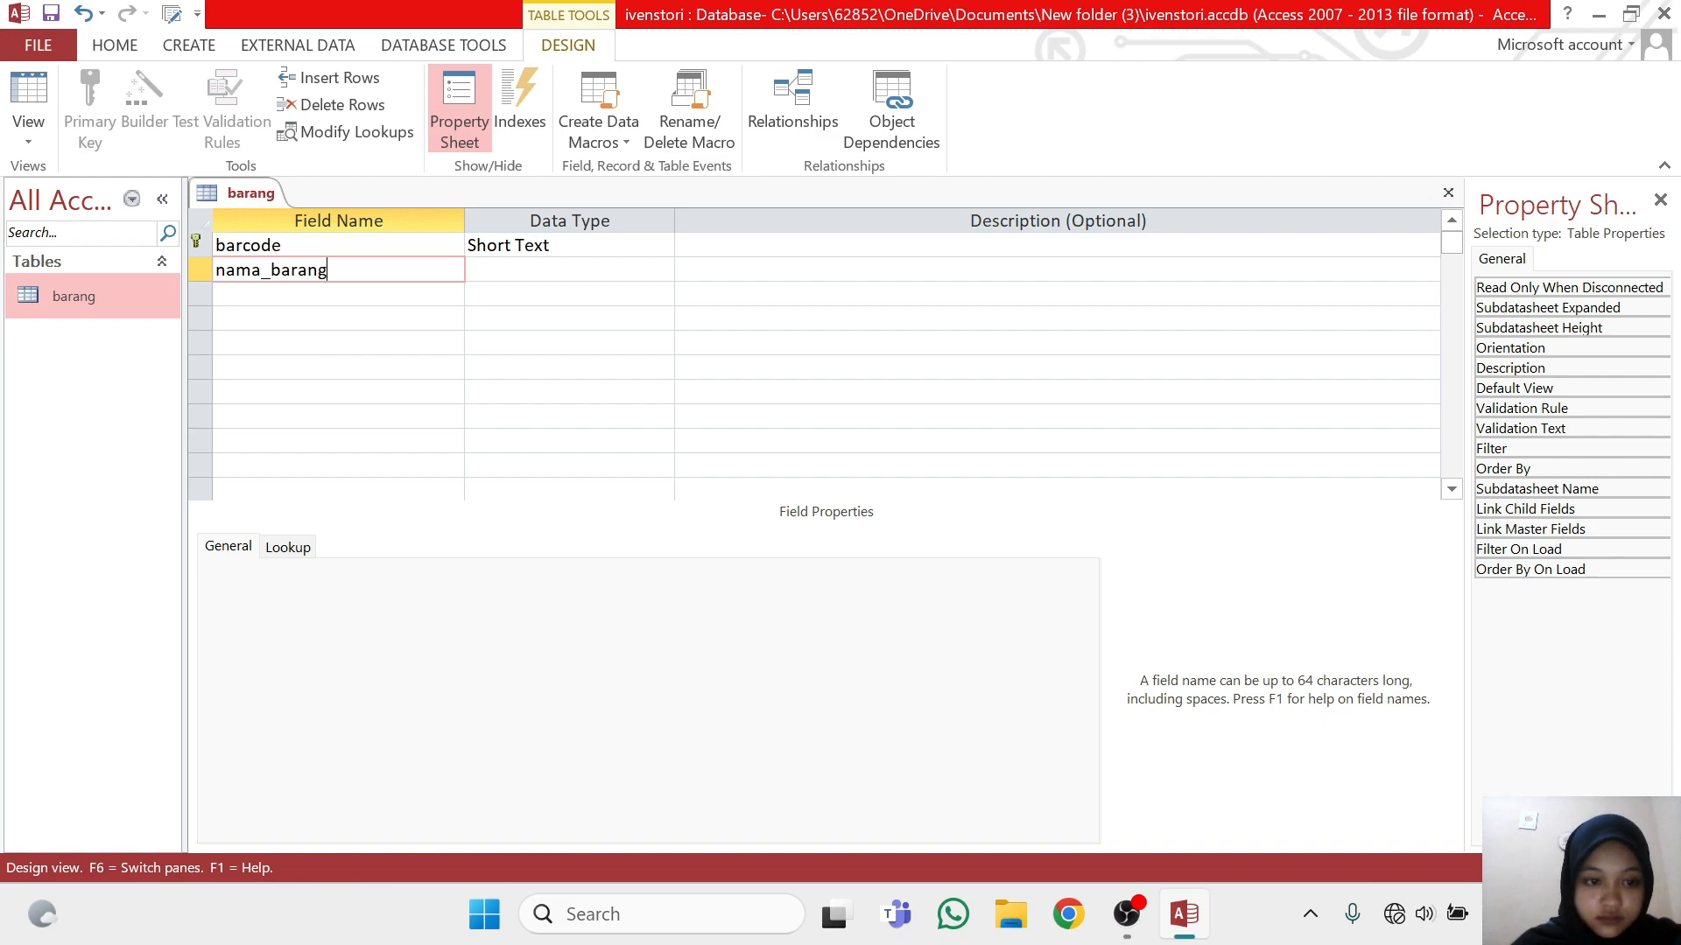
pyautogui.click(515, 269)
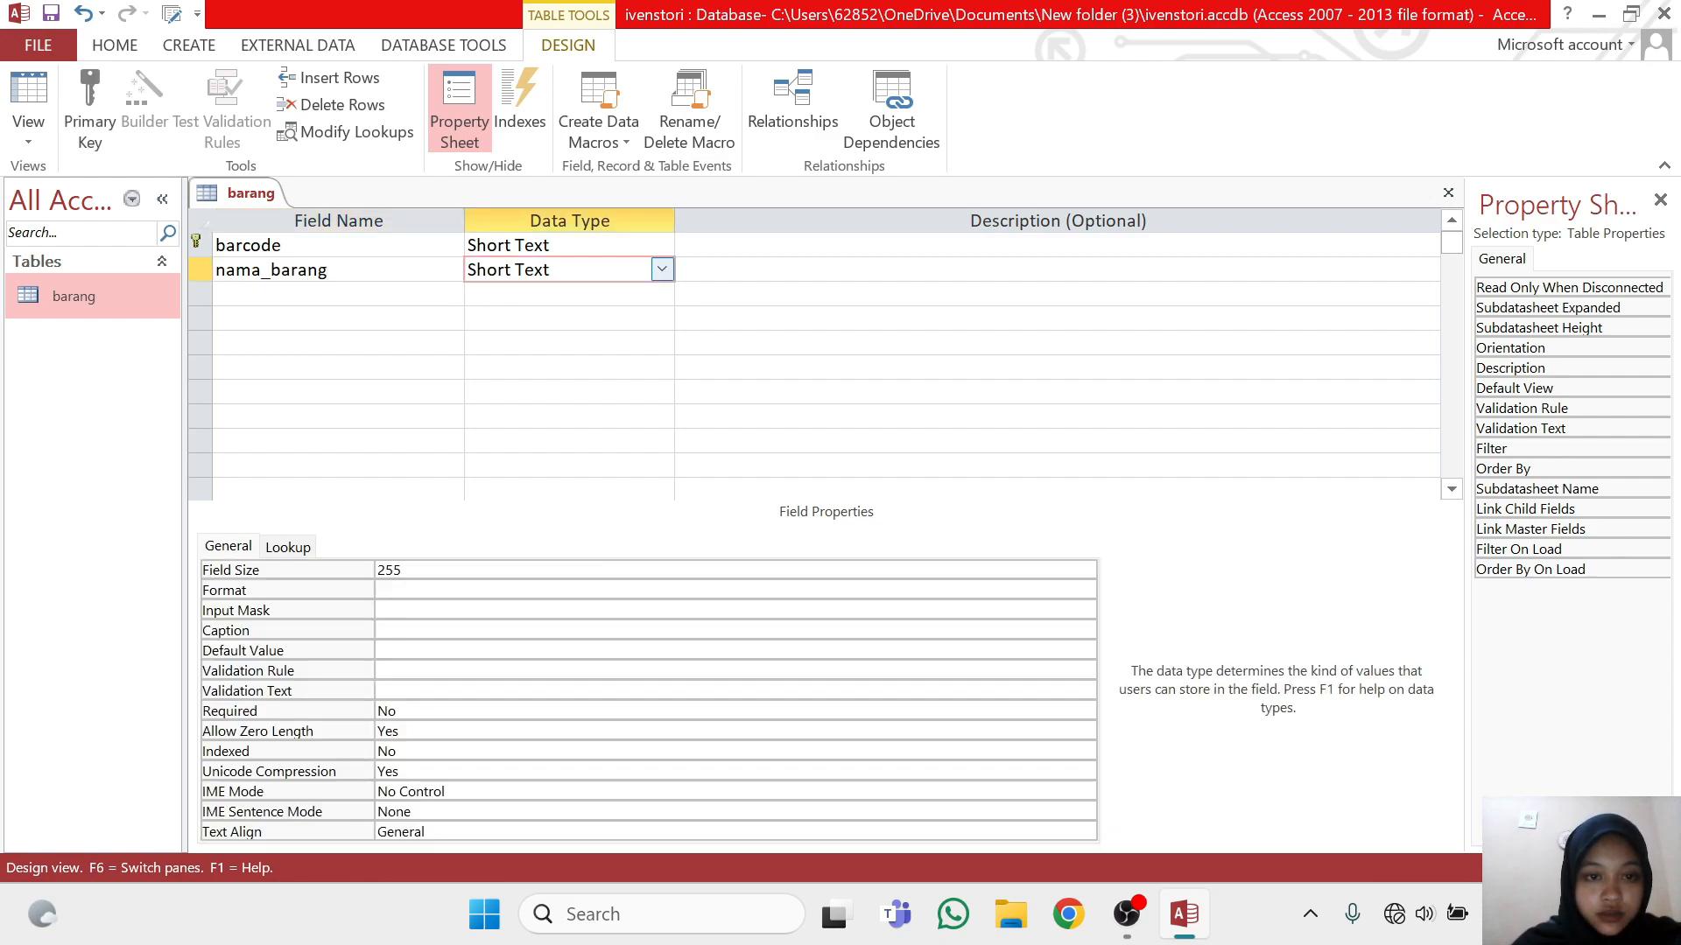
pyautogui.click(402, 570)
pyautogui.press('BackSpace')
pyautogui.press('BackSpace')
pyautogui.press('BackSpace')
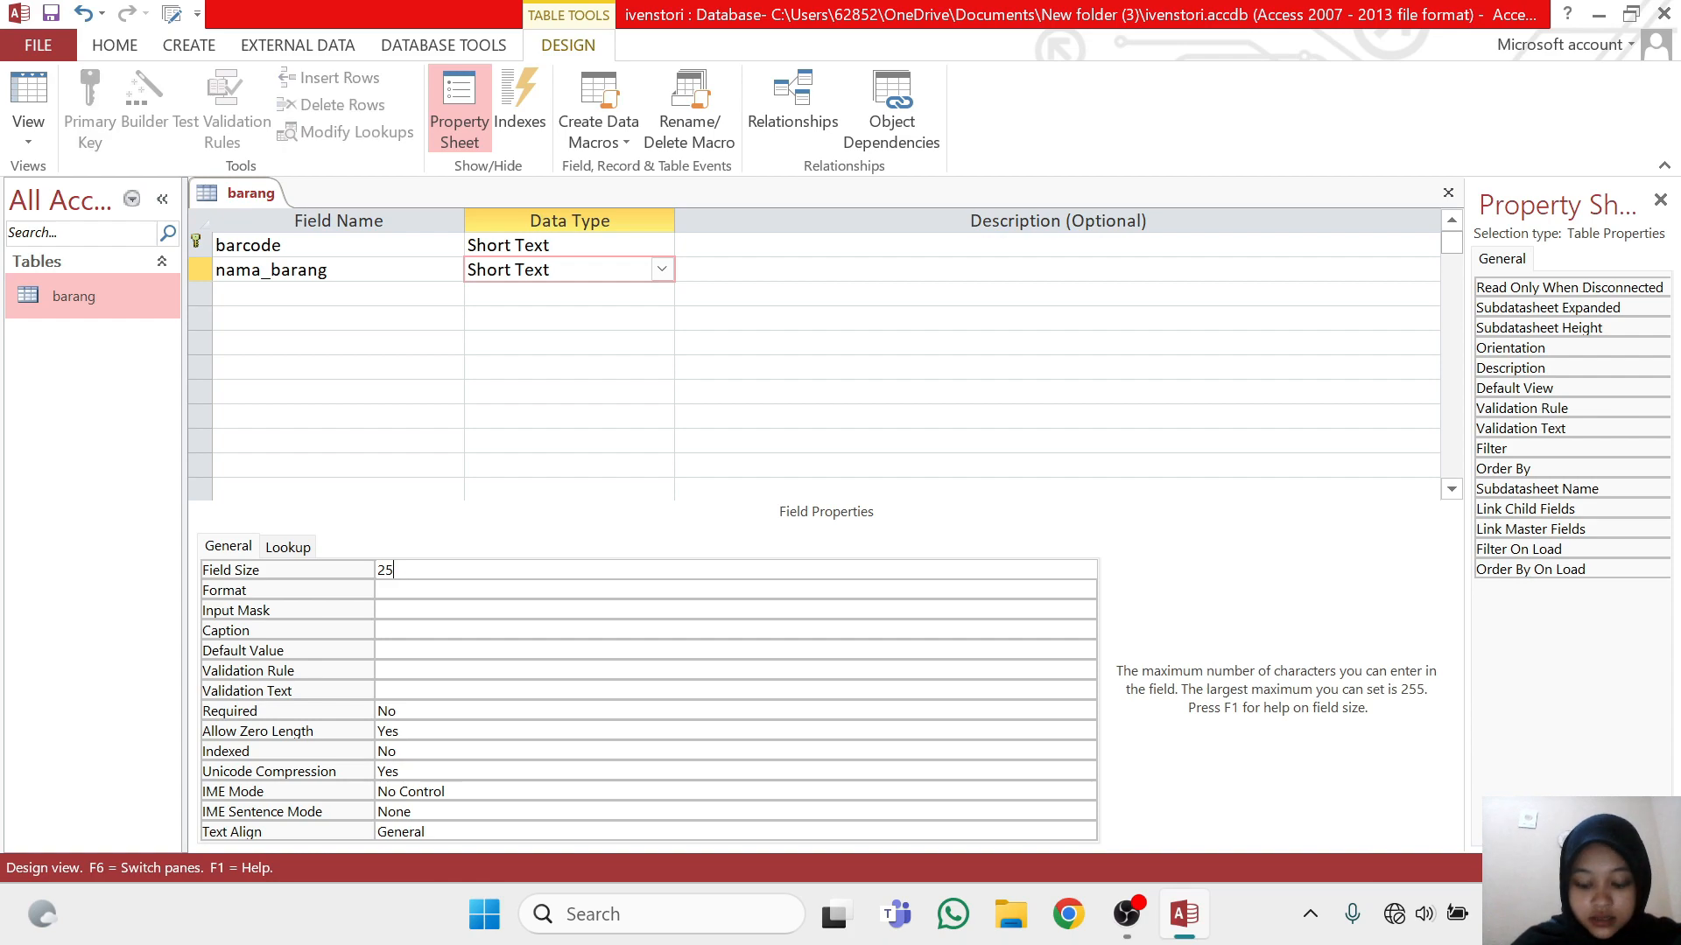
pyautogui.write('30')
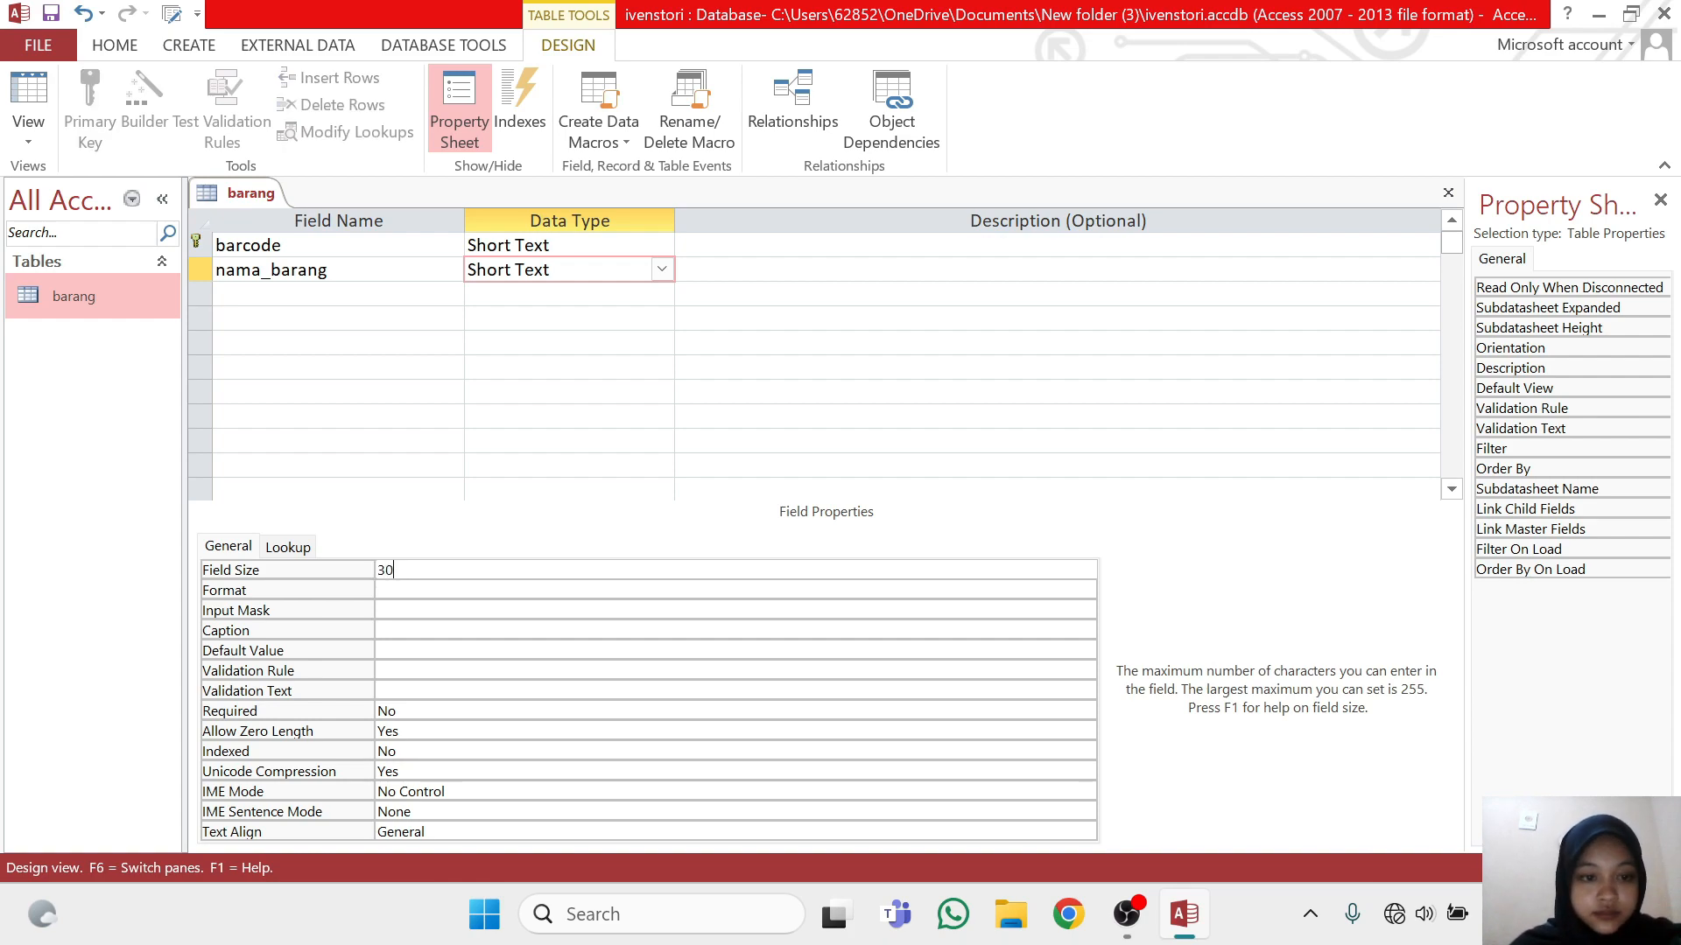
# Add a satuan field below nama_barang with data type Short Text and field size 10
pyautogui.click(338, 294)
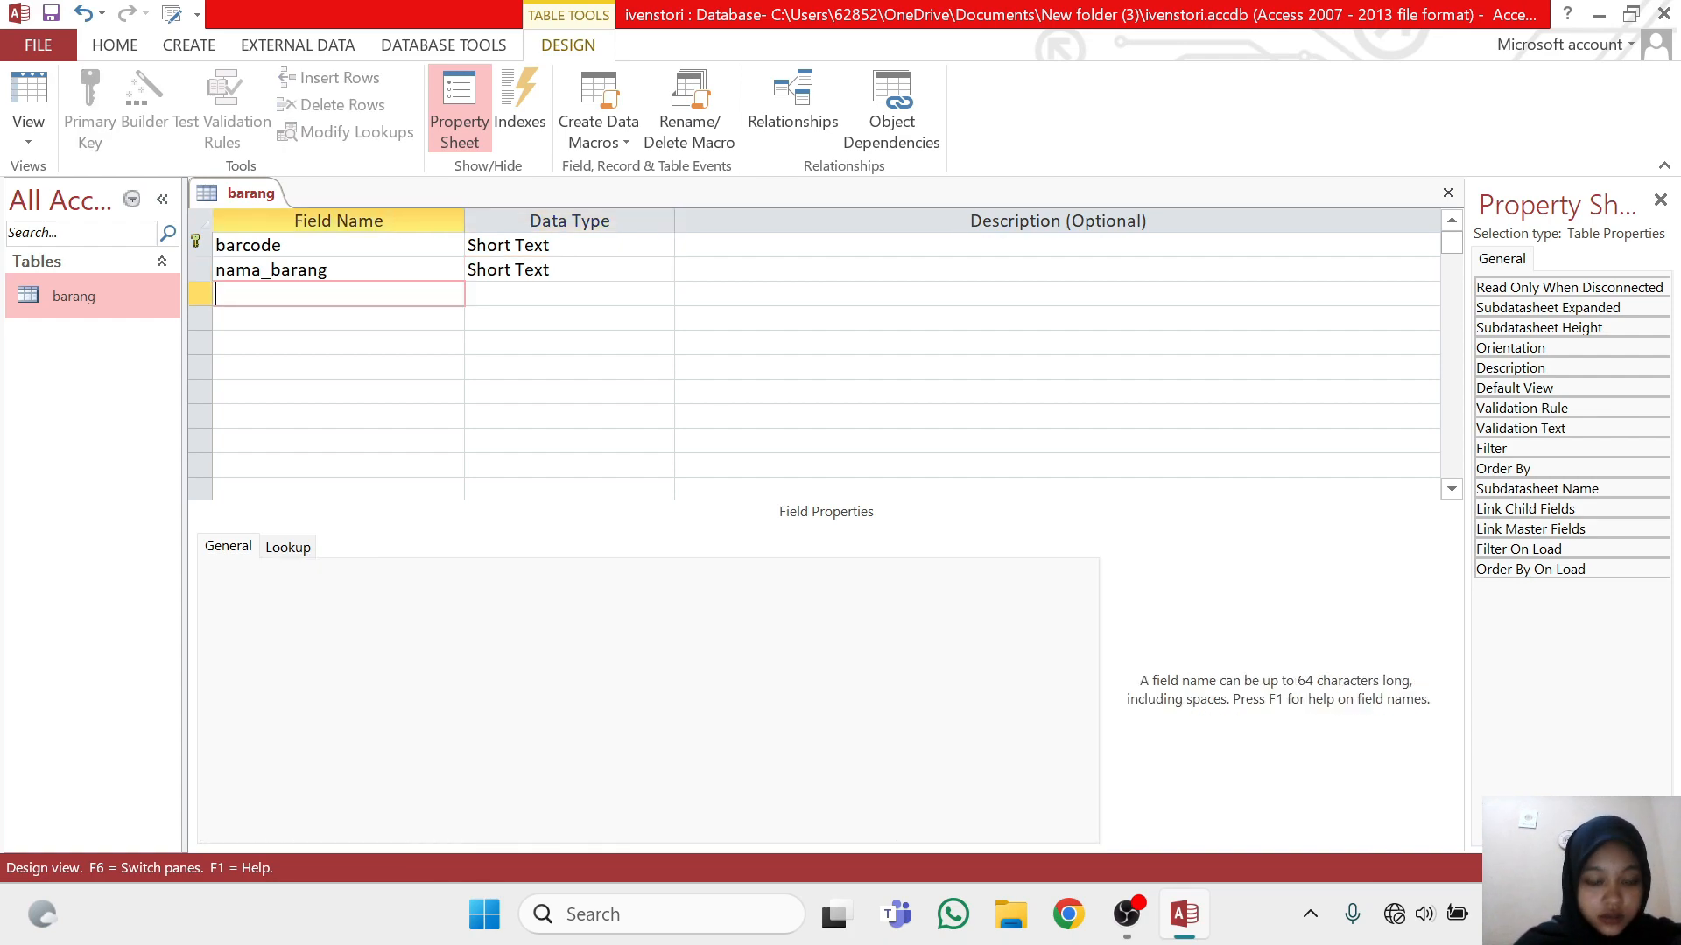
pyautogui.write('satuan')
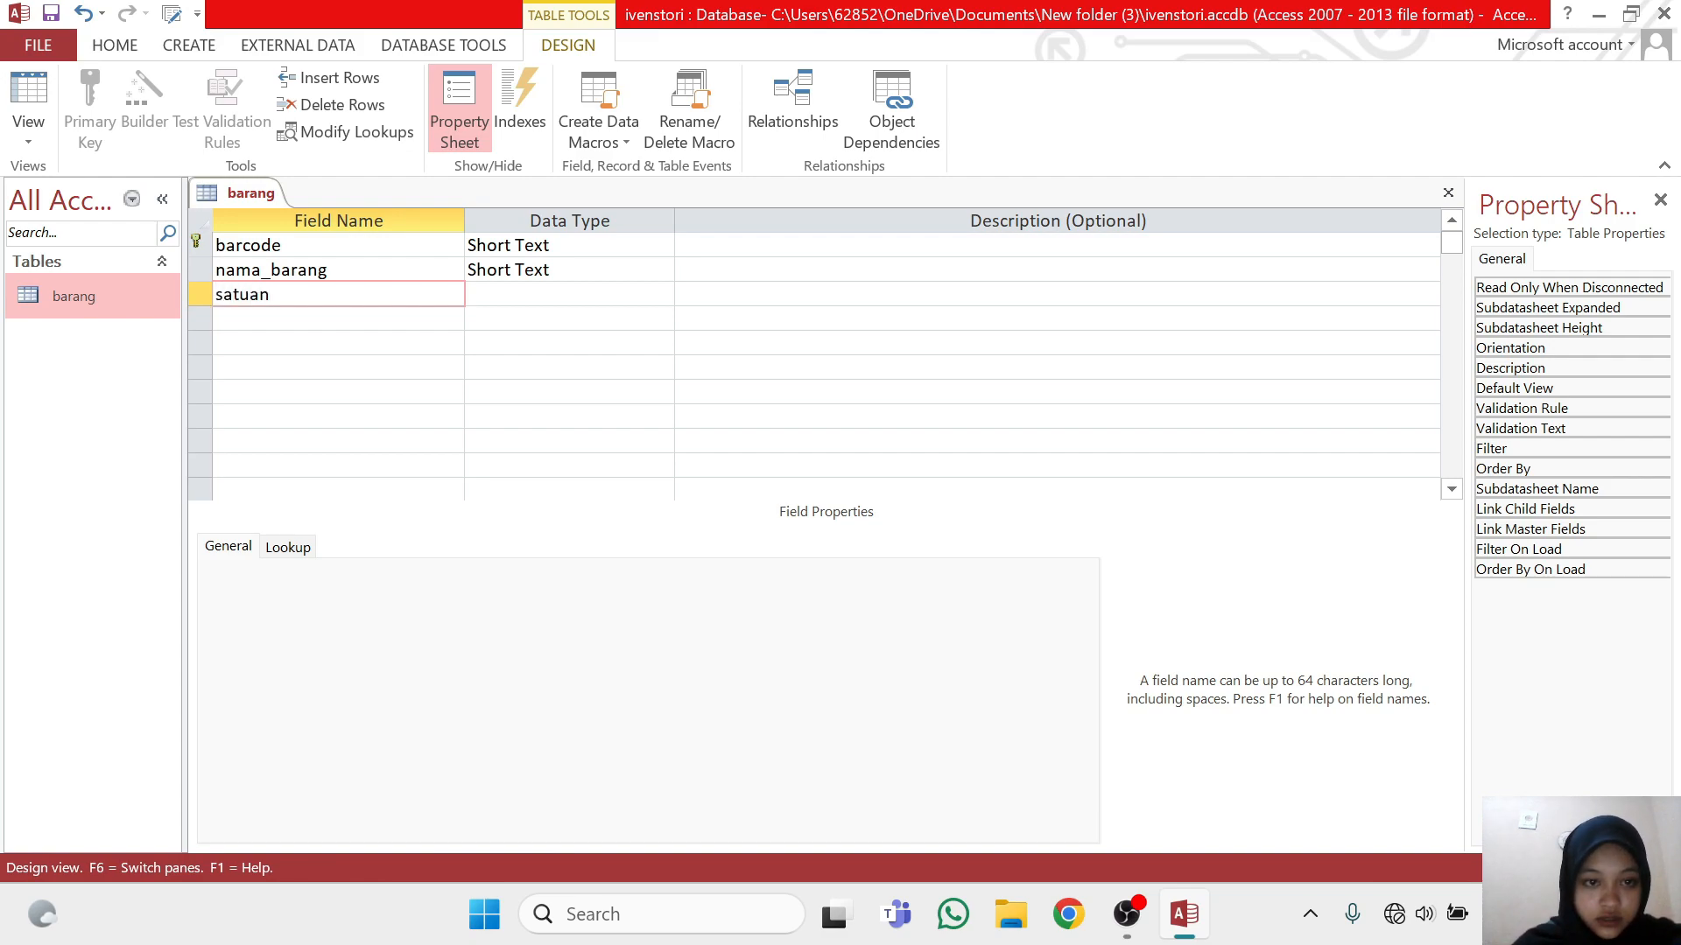
pyautogui.click(518, 294)
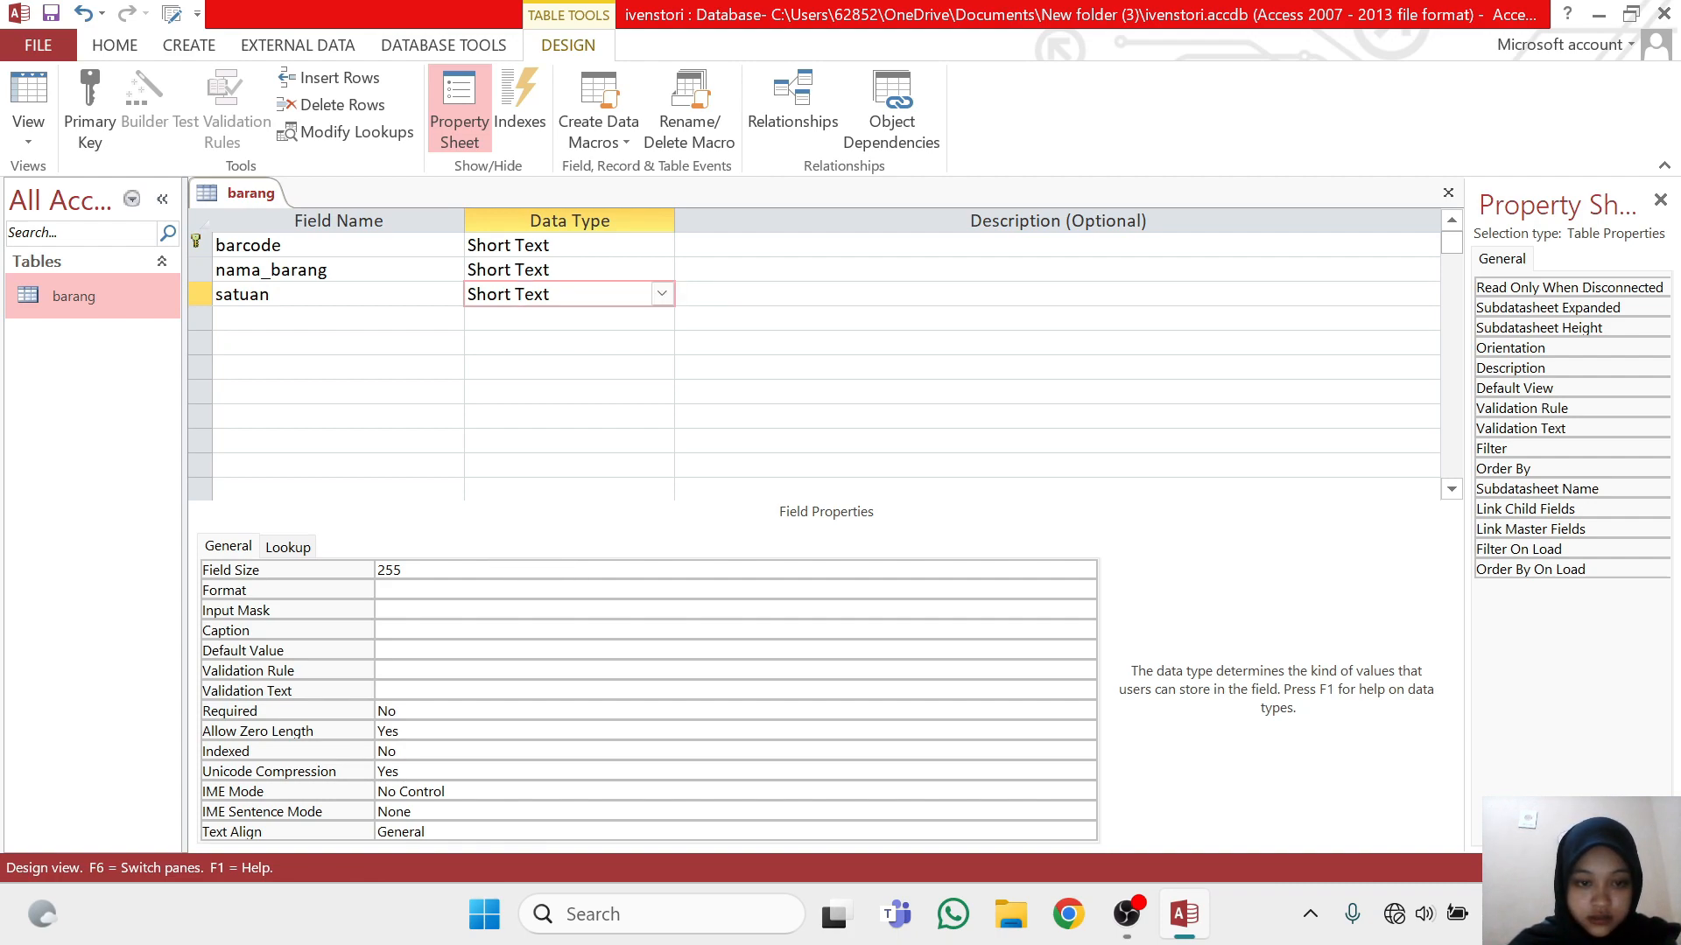
pyautogui.click(558, 570)
pyautogui.press('BackSpace')
pyautogui.press('BackSpace')
pyautogui.press('BackSpace')
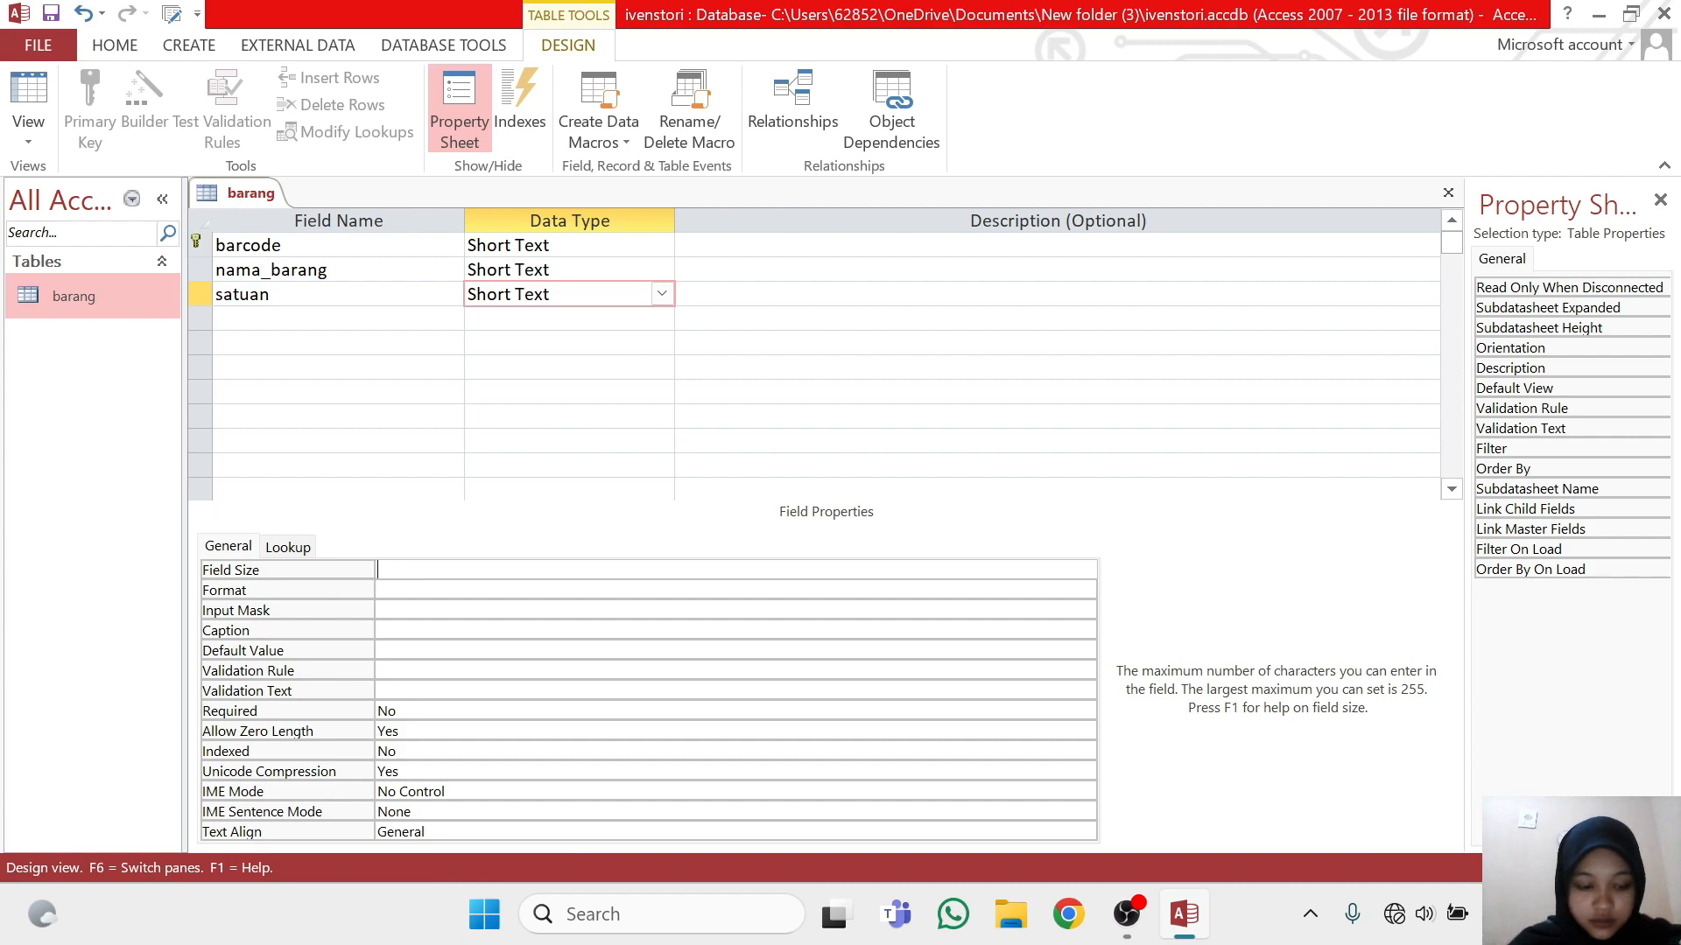
pyautogui.write('10')
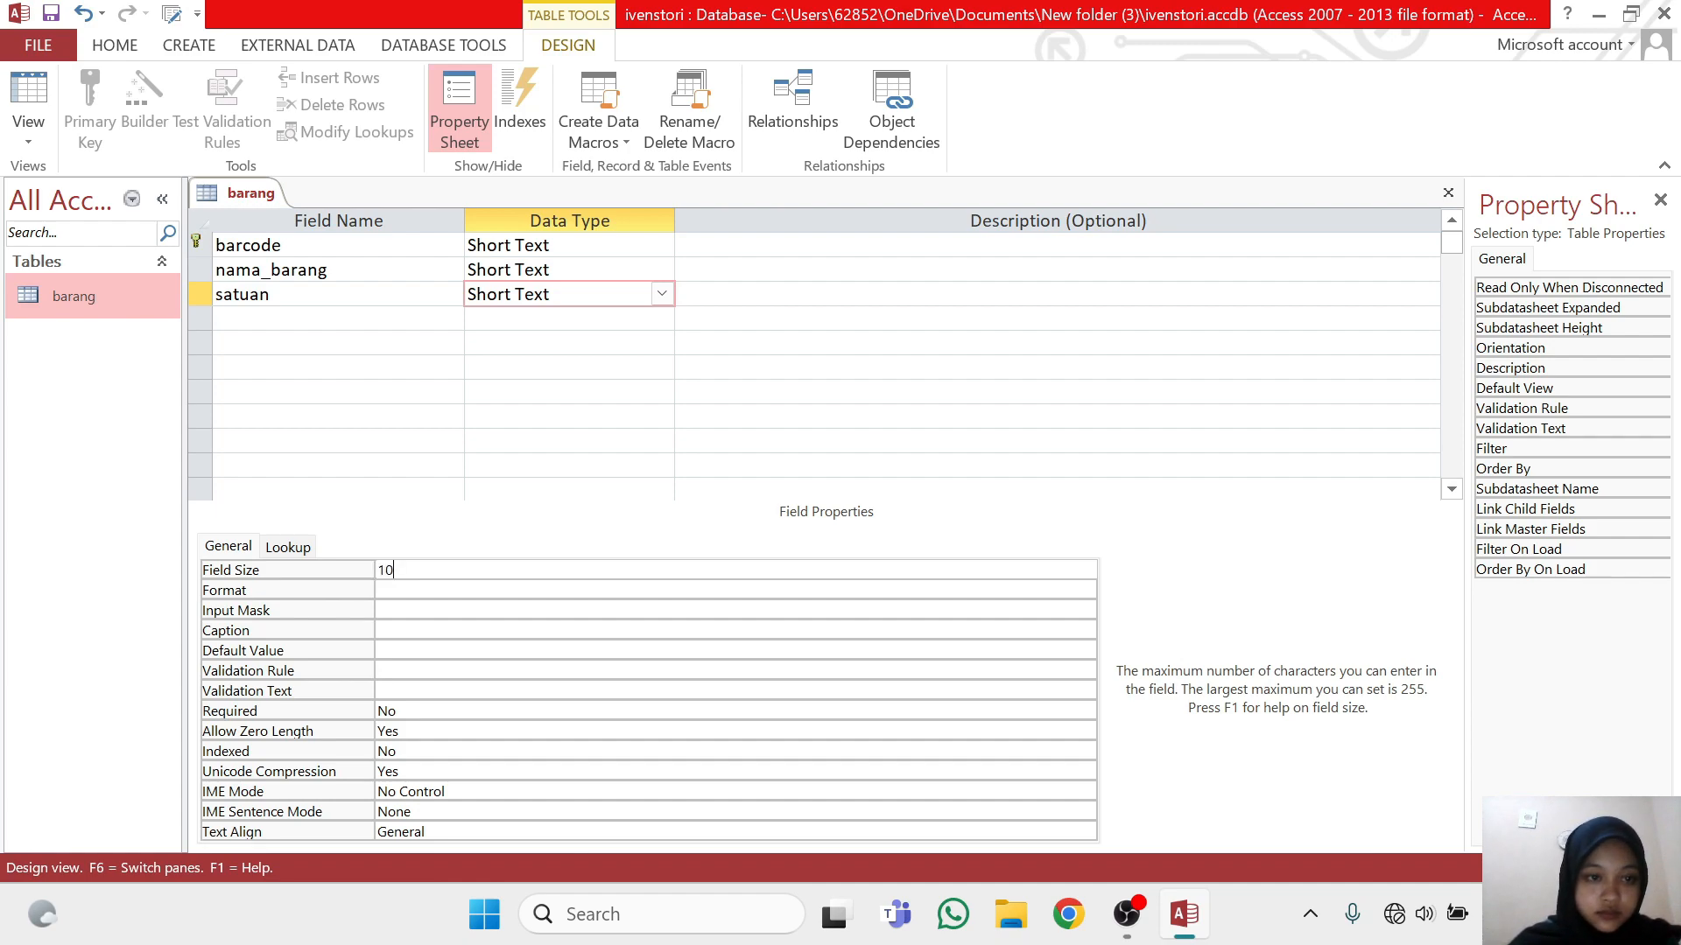
# Add an hbeli field below satuan with data type Number and field size Decimal
pyautogui.click(338, 318)
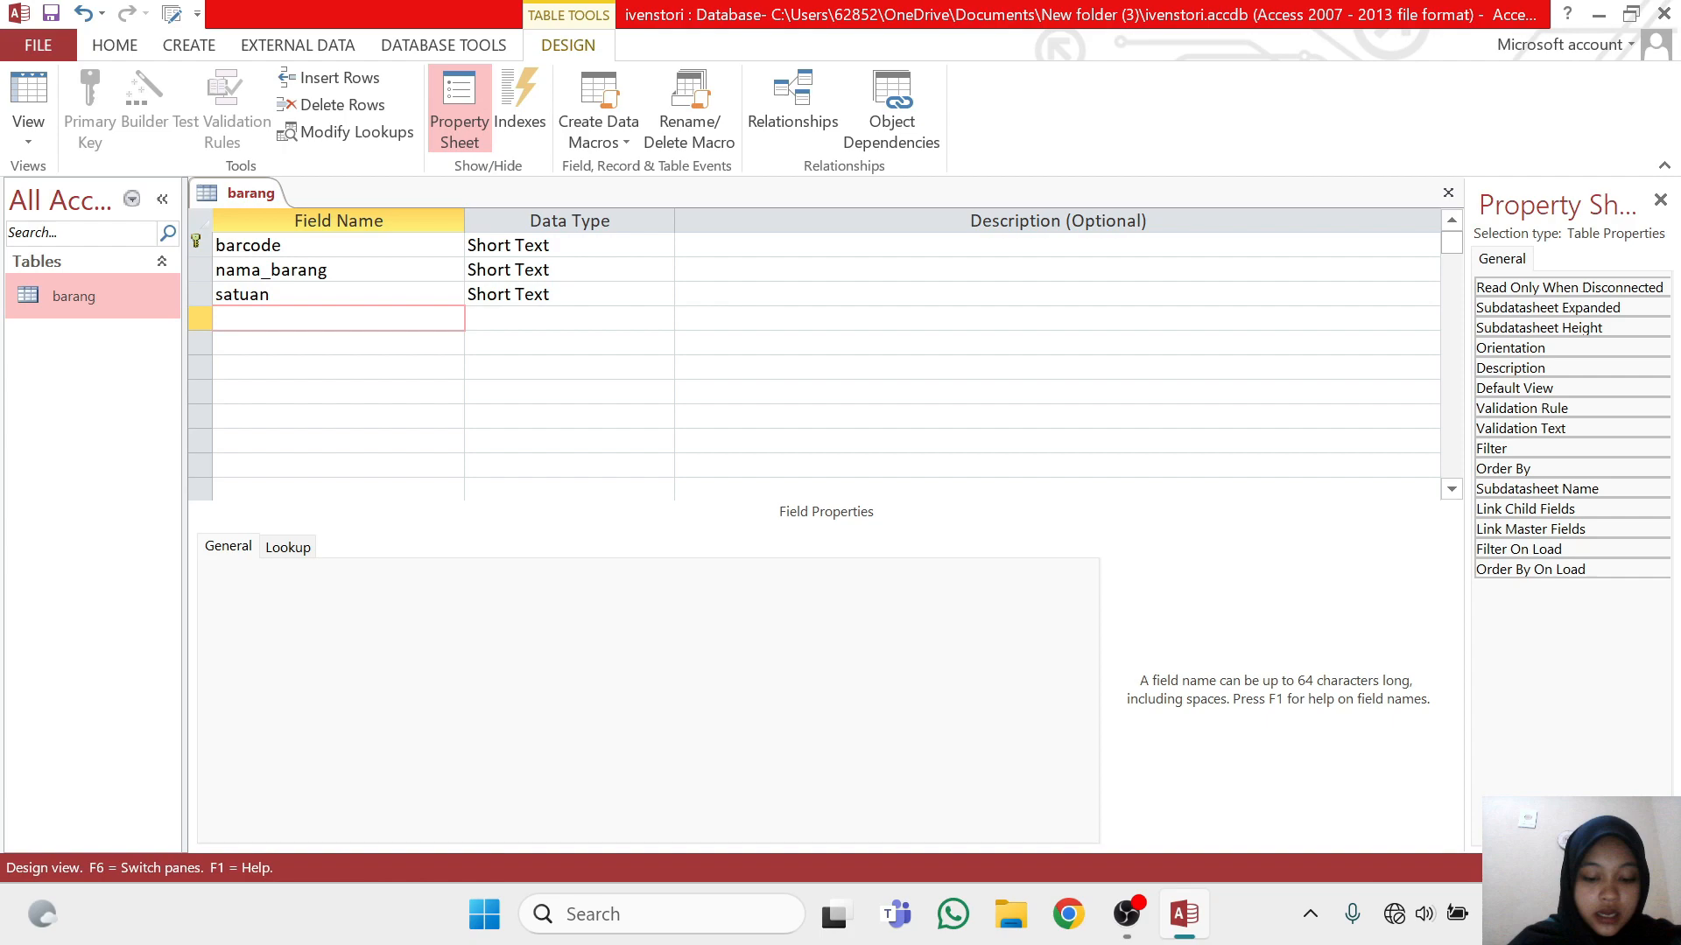
pyautogui.write('hbeli')
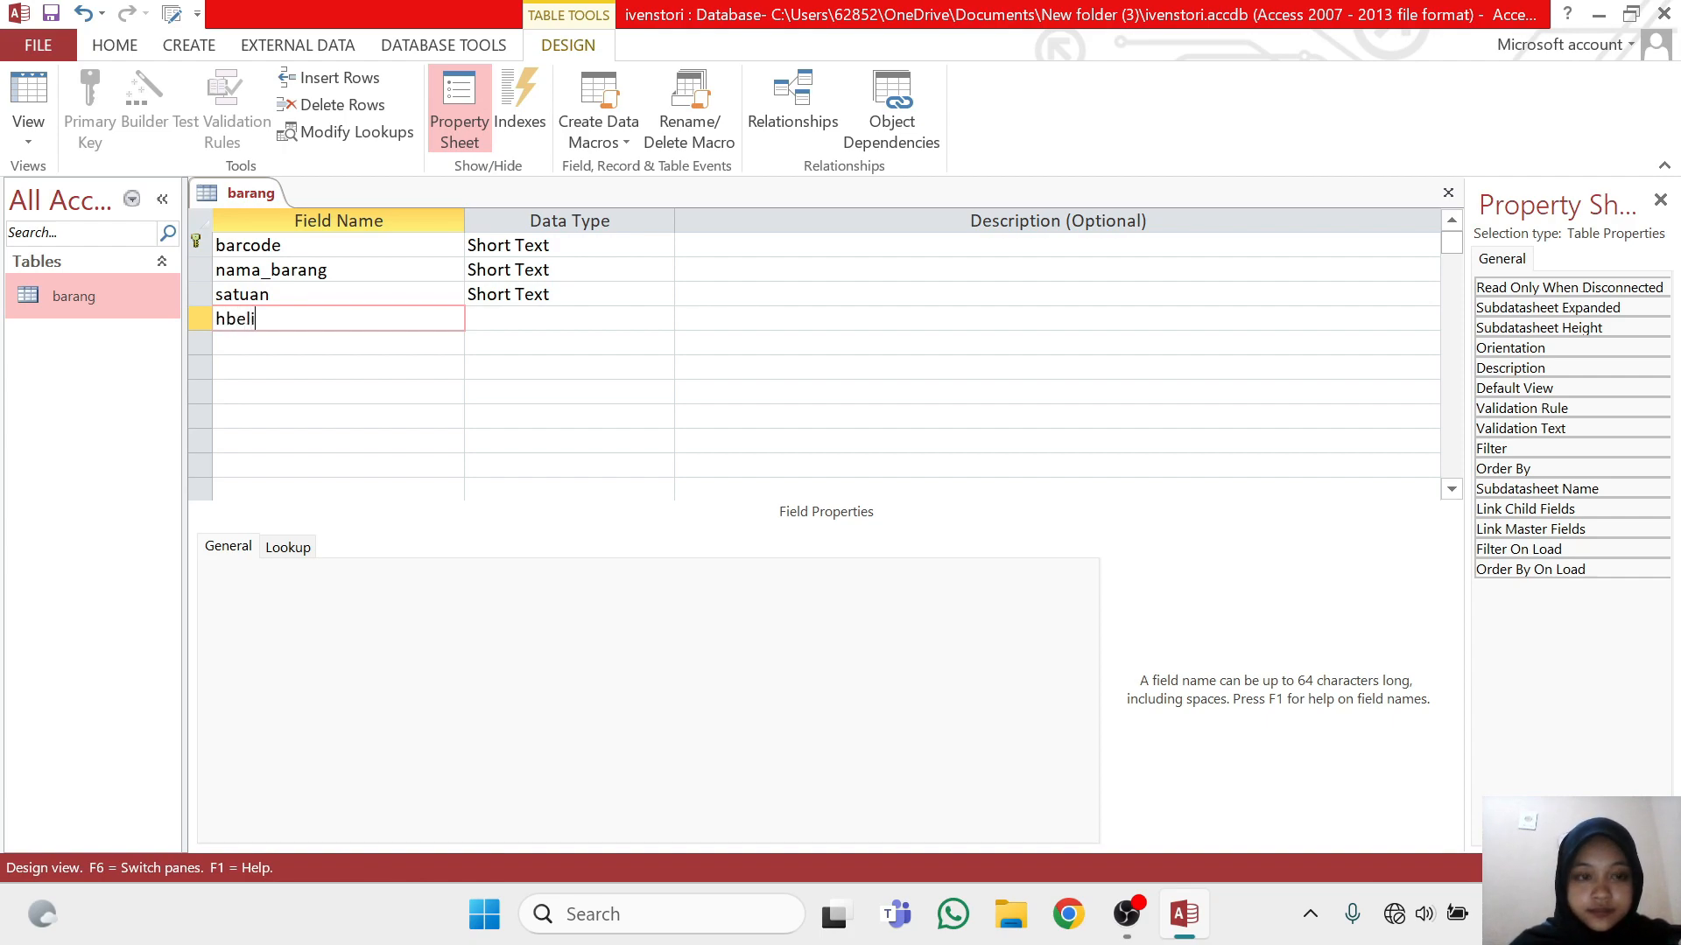
pyautogui.click(664, 320)
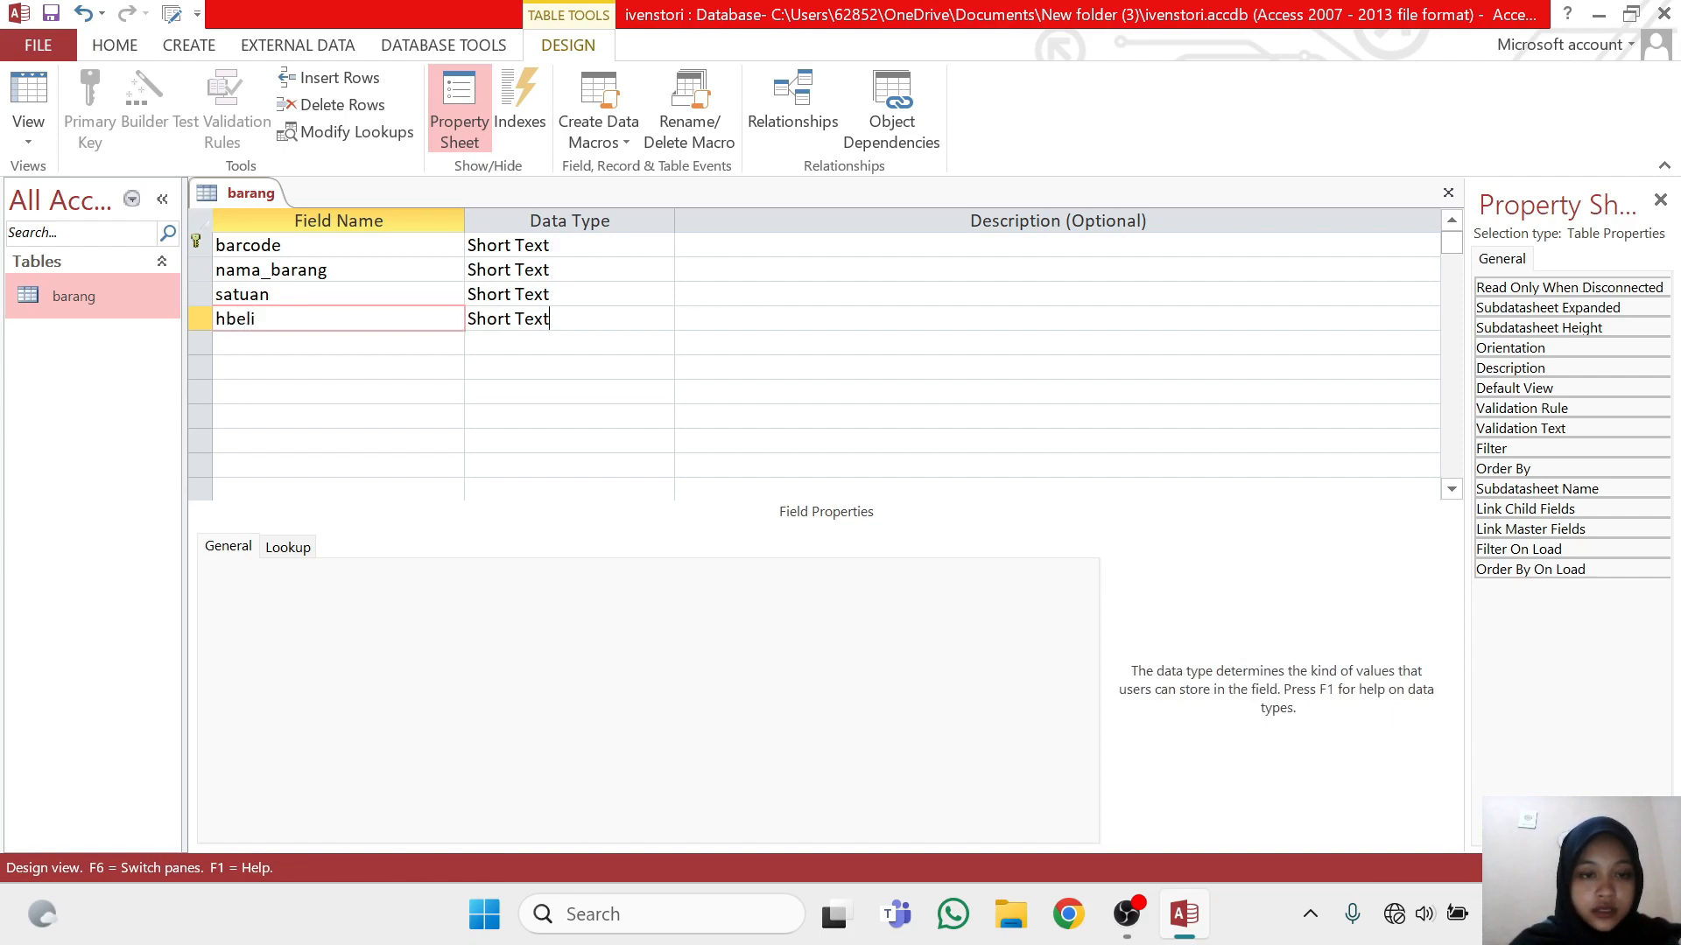
pyautogui.click(662, 321)
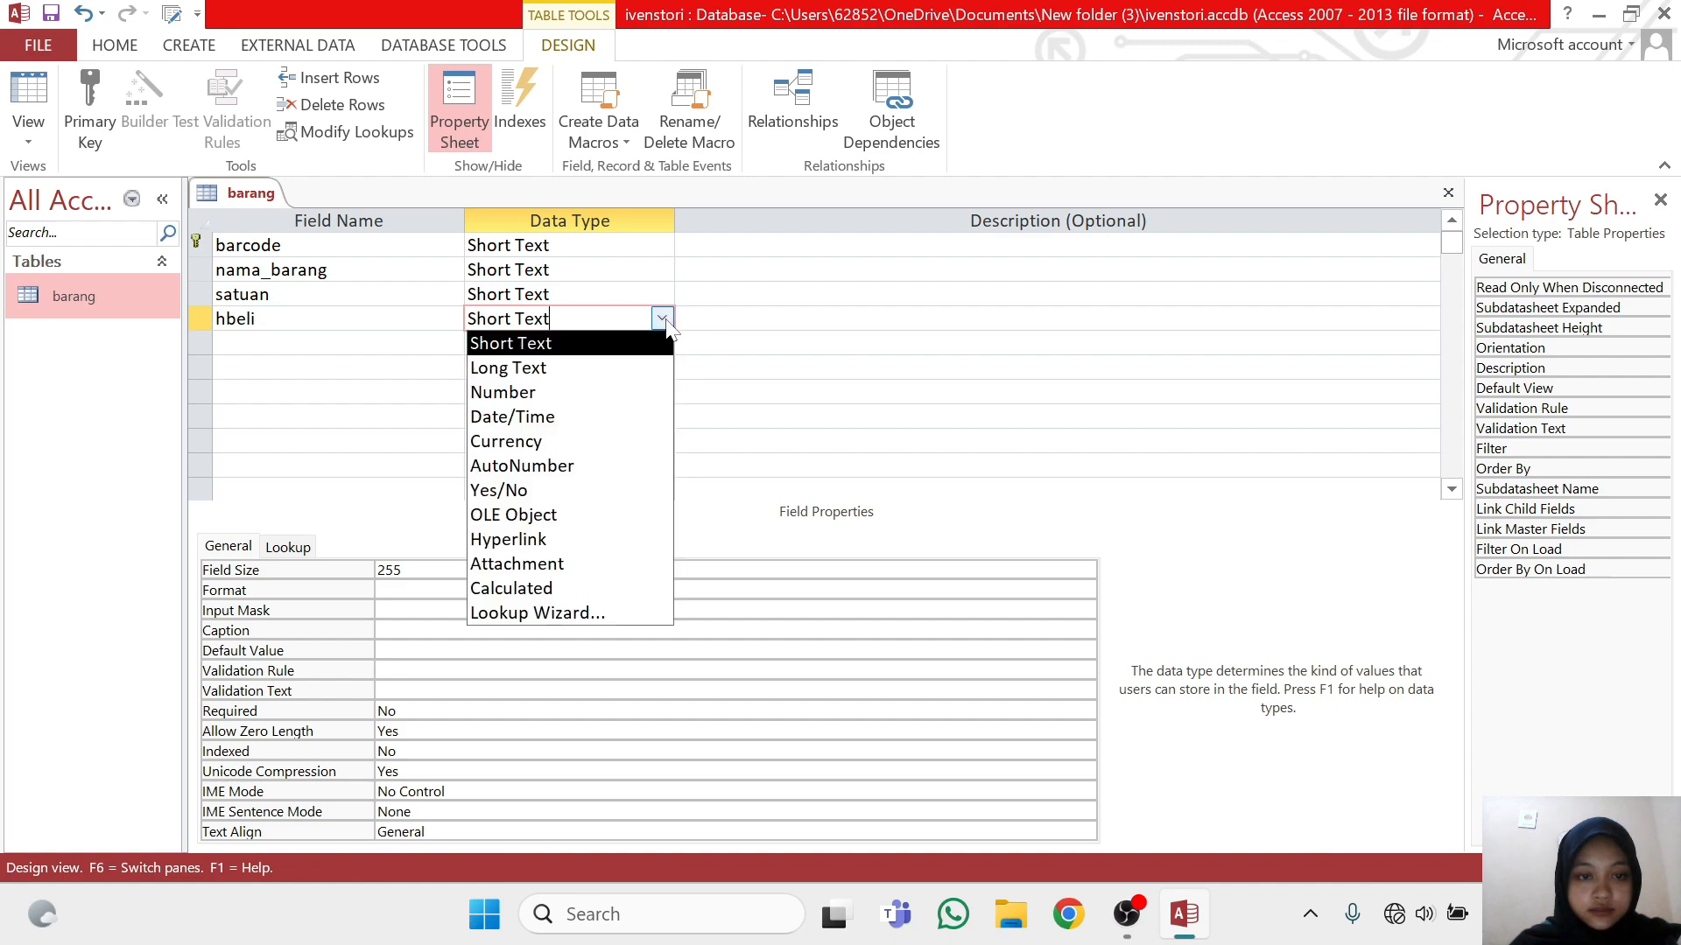
pyautogui.click(646, 396)
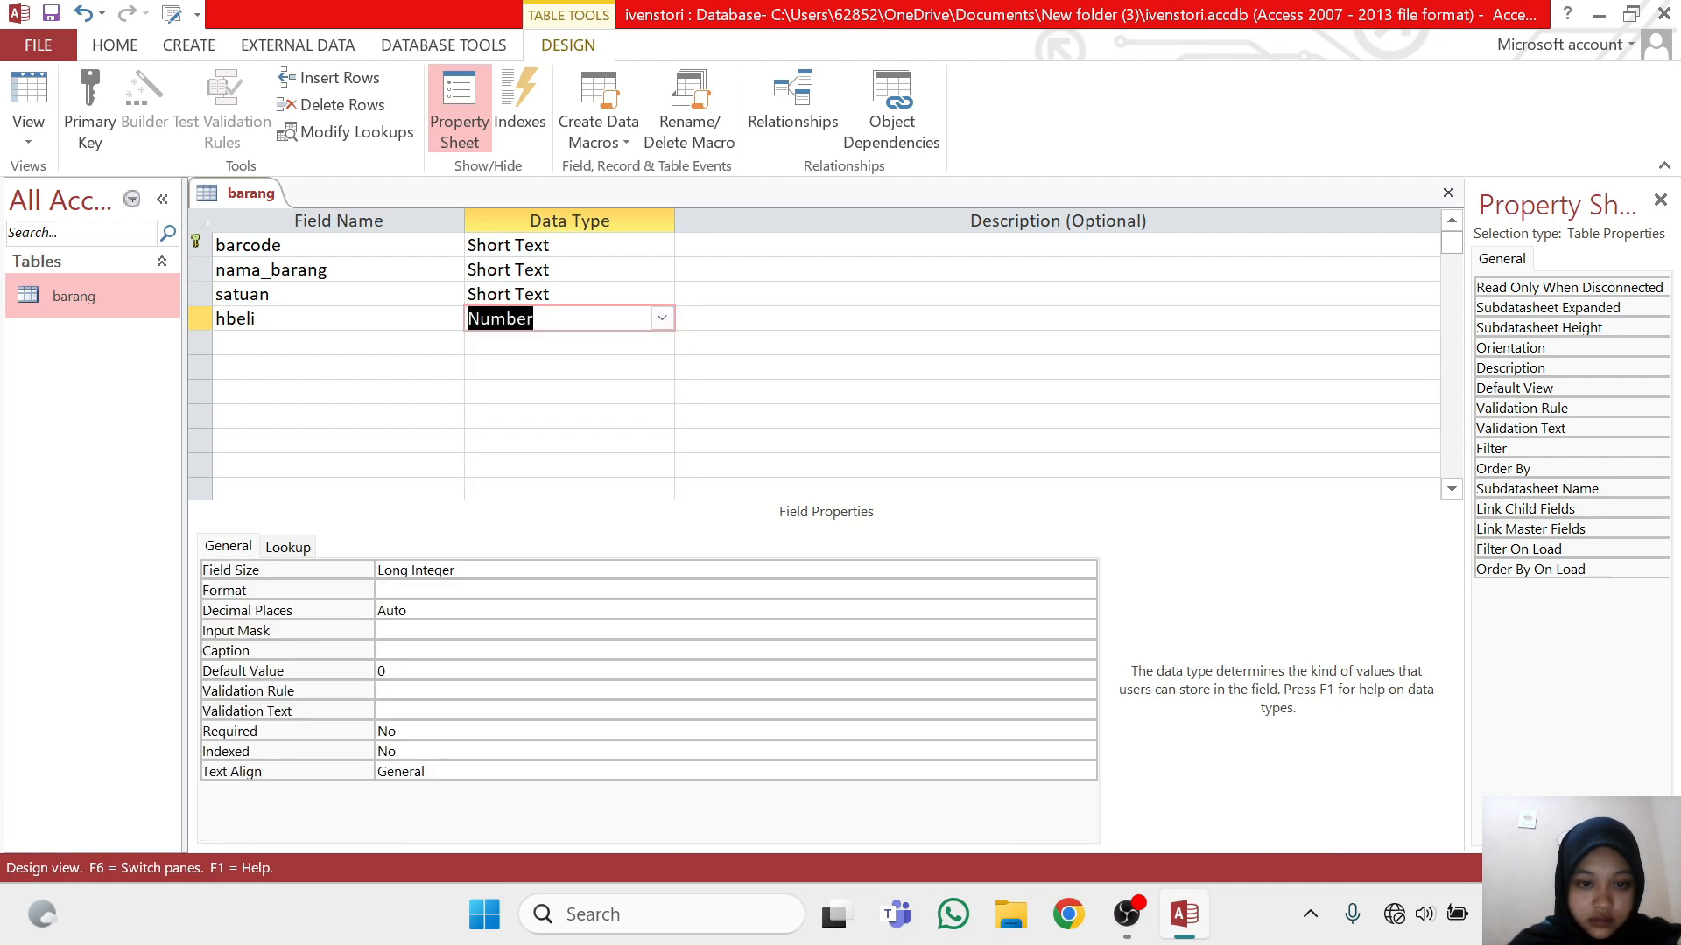
pyautogui.press('F6')
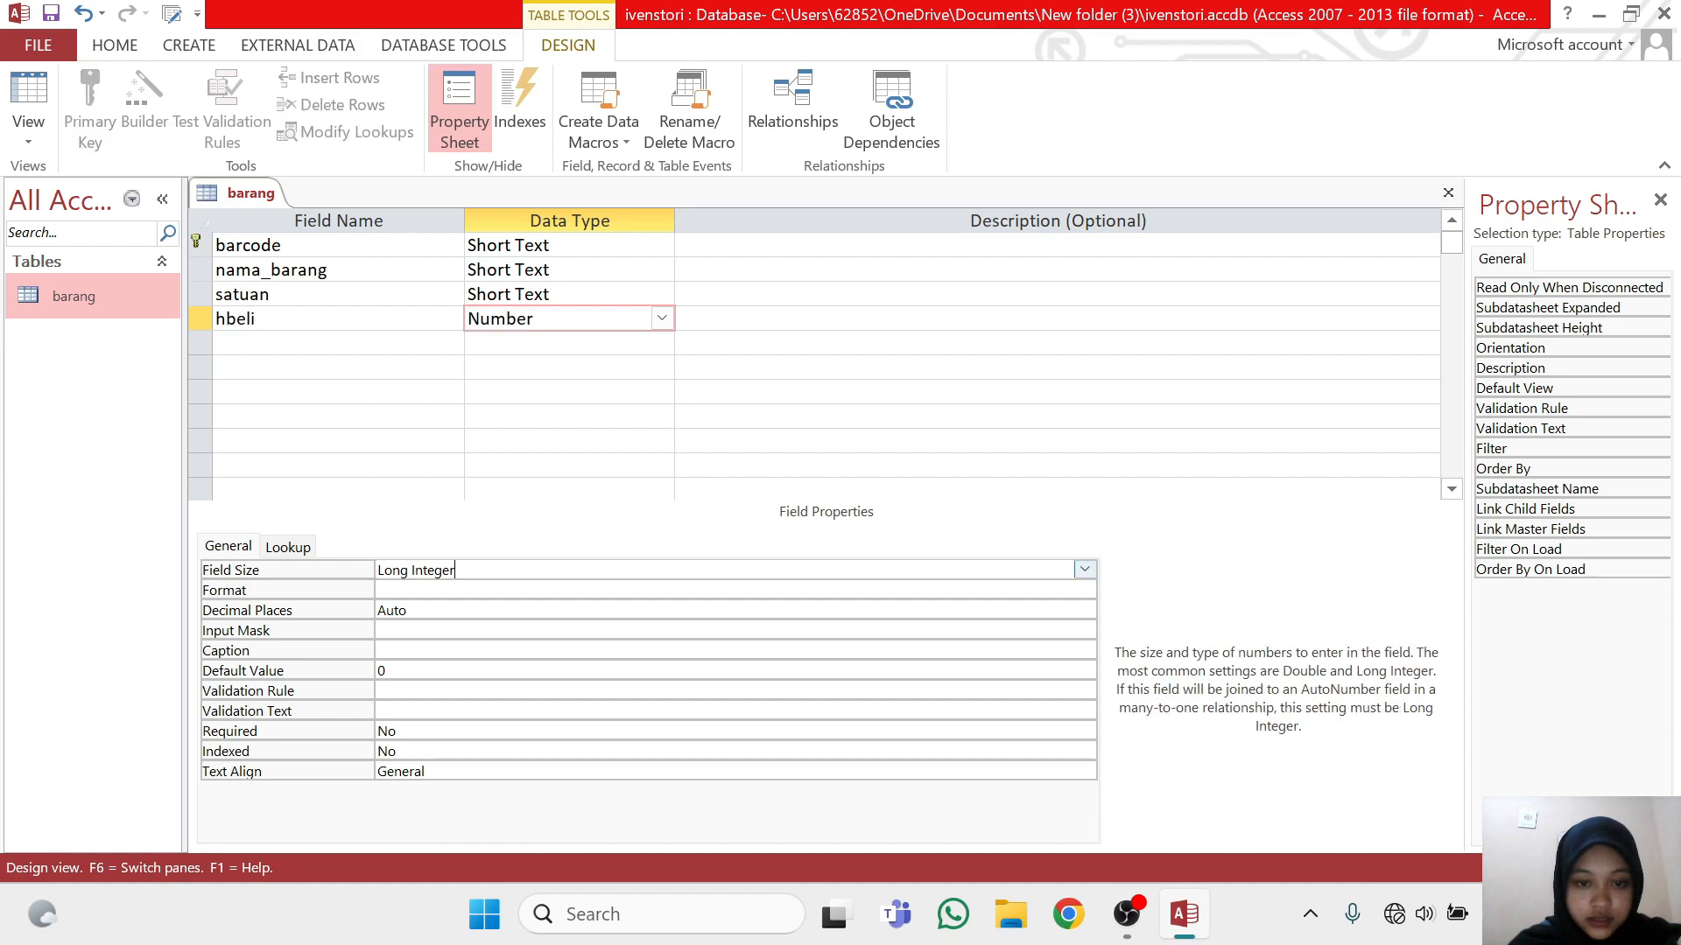
pyautogui.click(1085, 571)
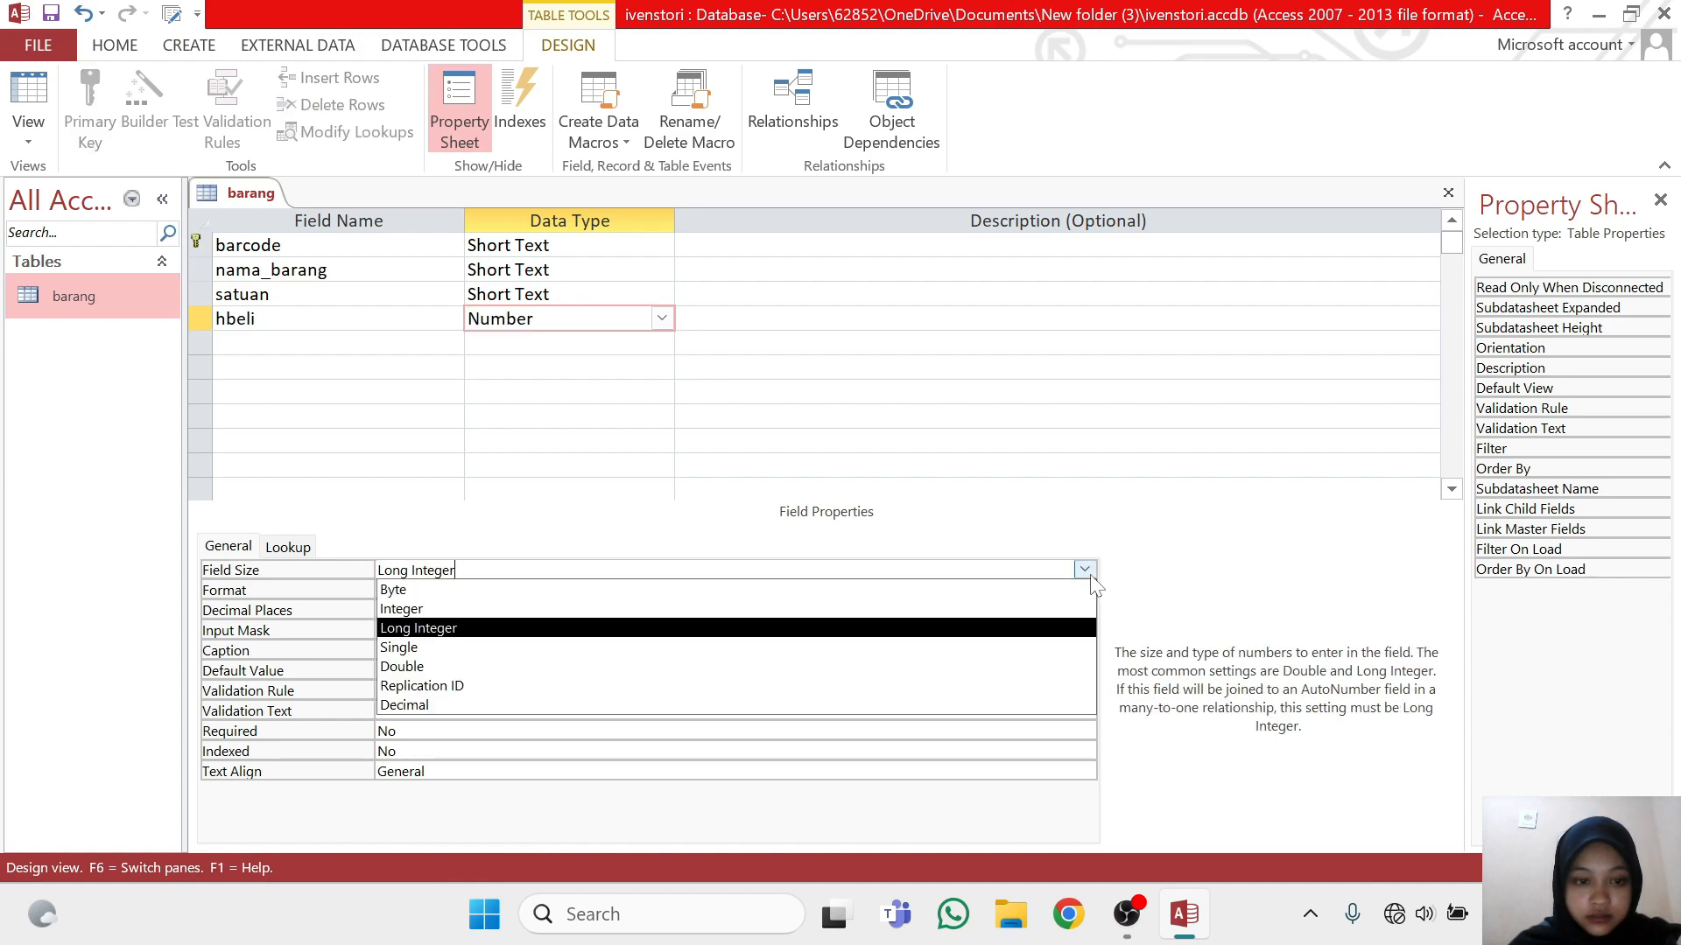
pyautogui.click(1041, 705)
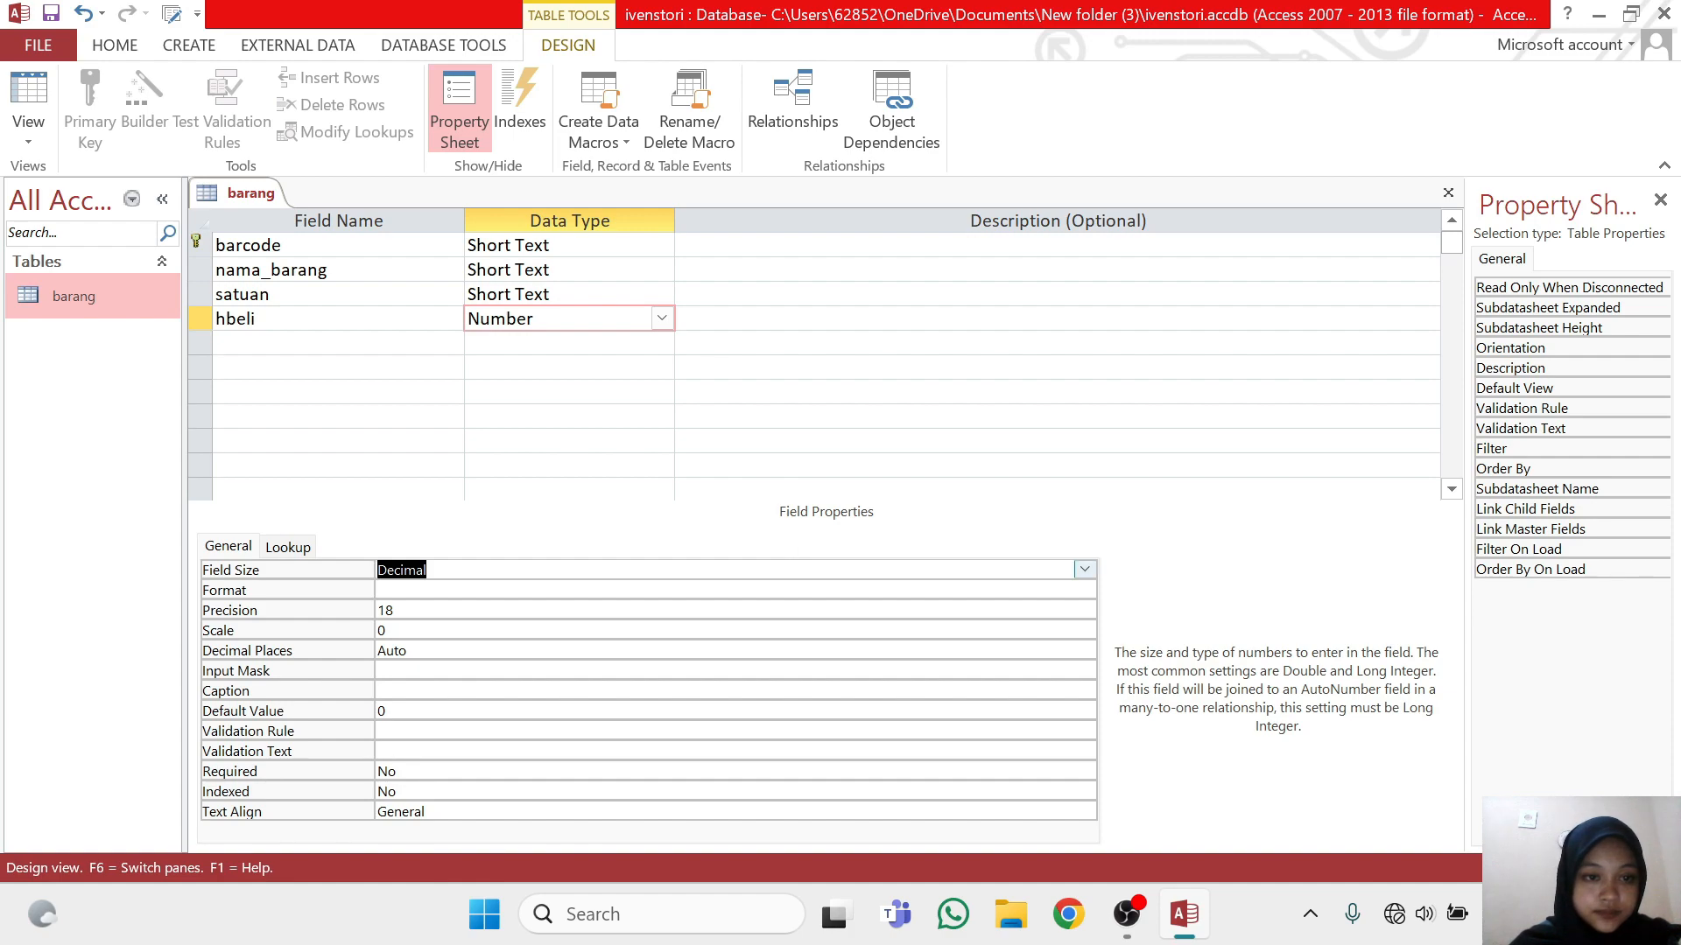
# Add an hjual field below hbeli with data type Number and field size Decimal
pyautogui.press('F6')
pyautogui.press('Down')
pyautogui.write('h')
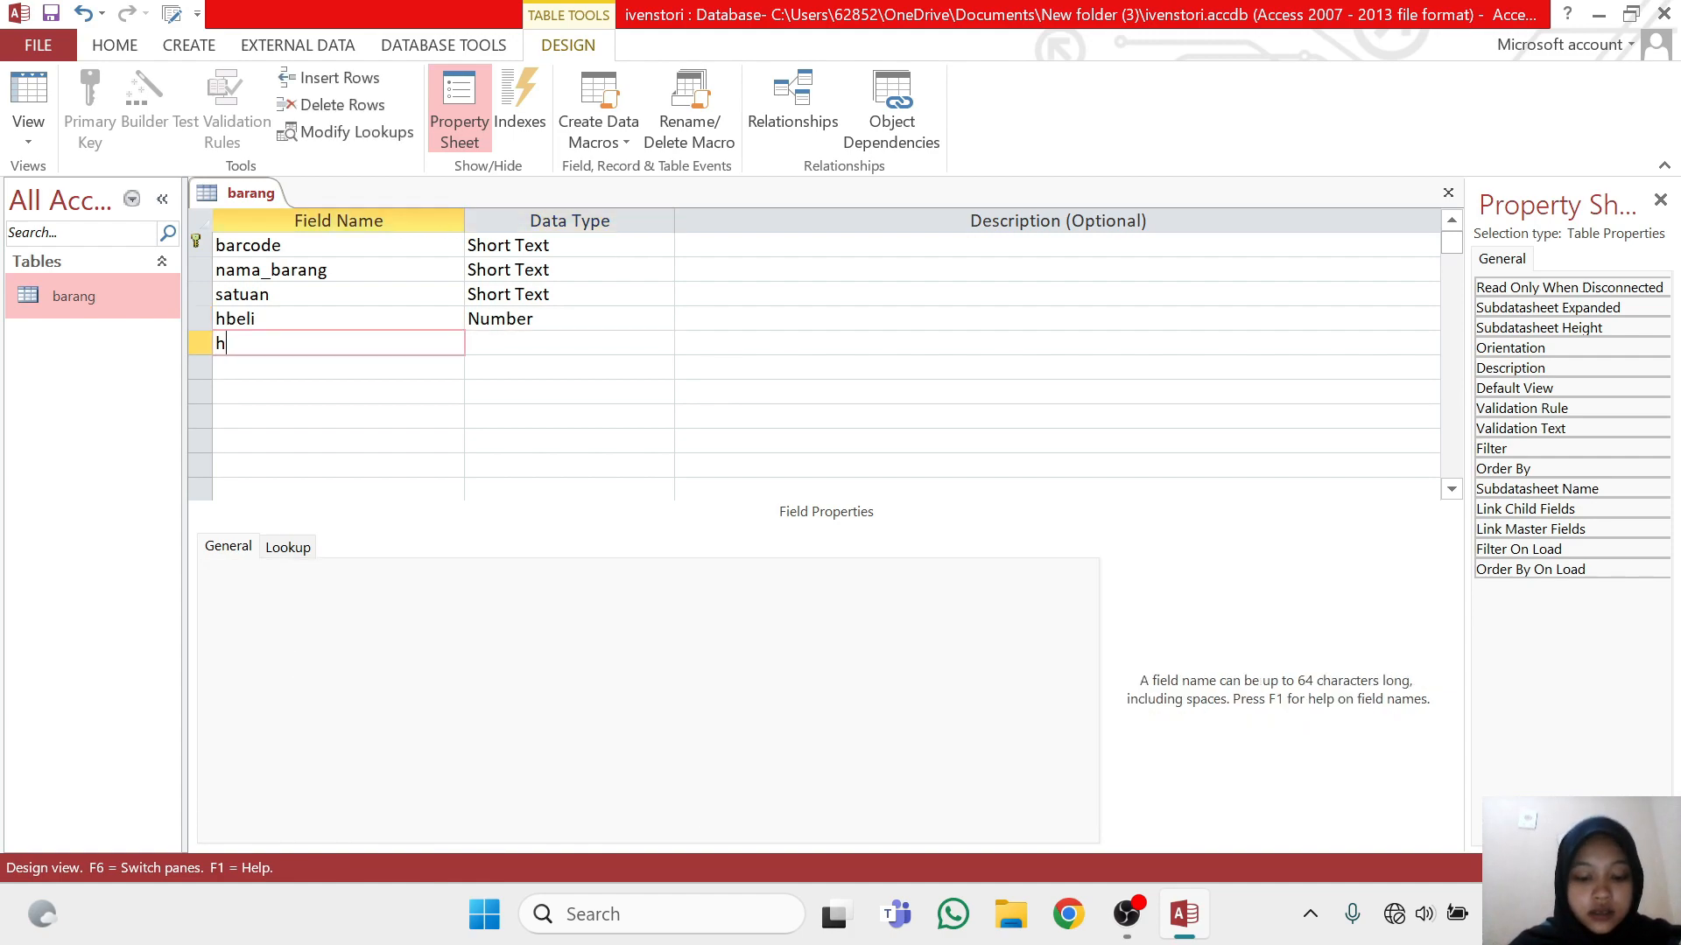
pyautogui.write('jual')
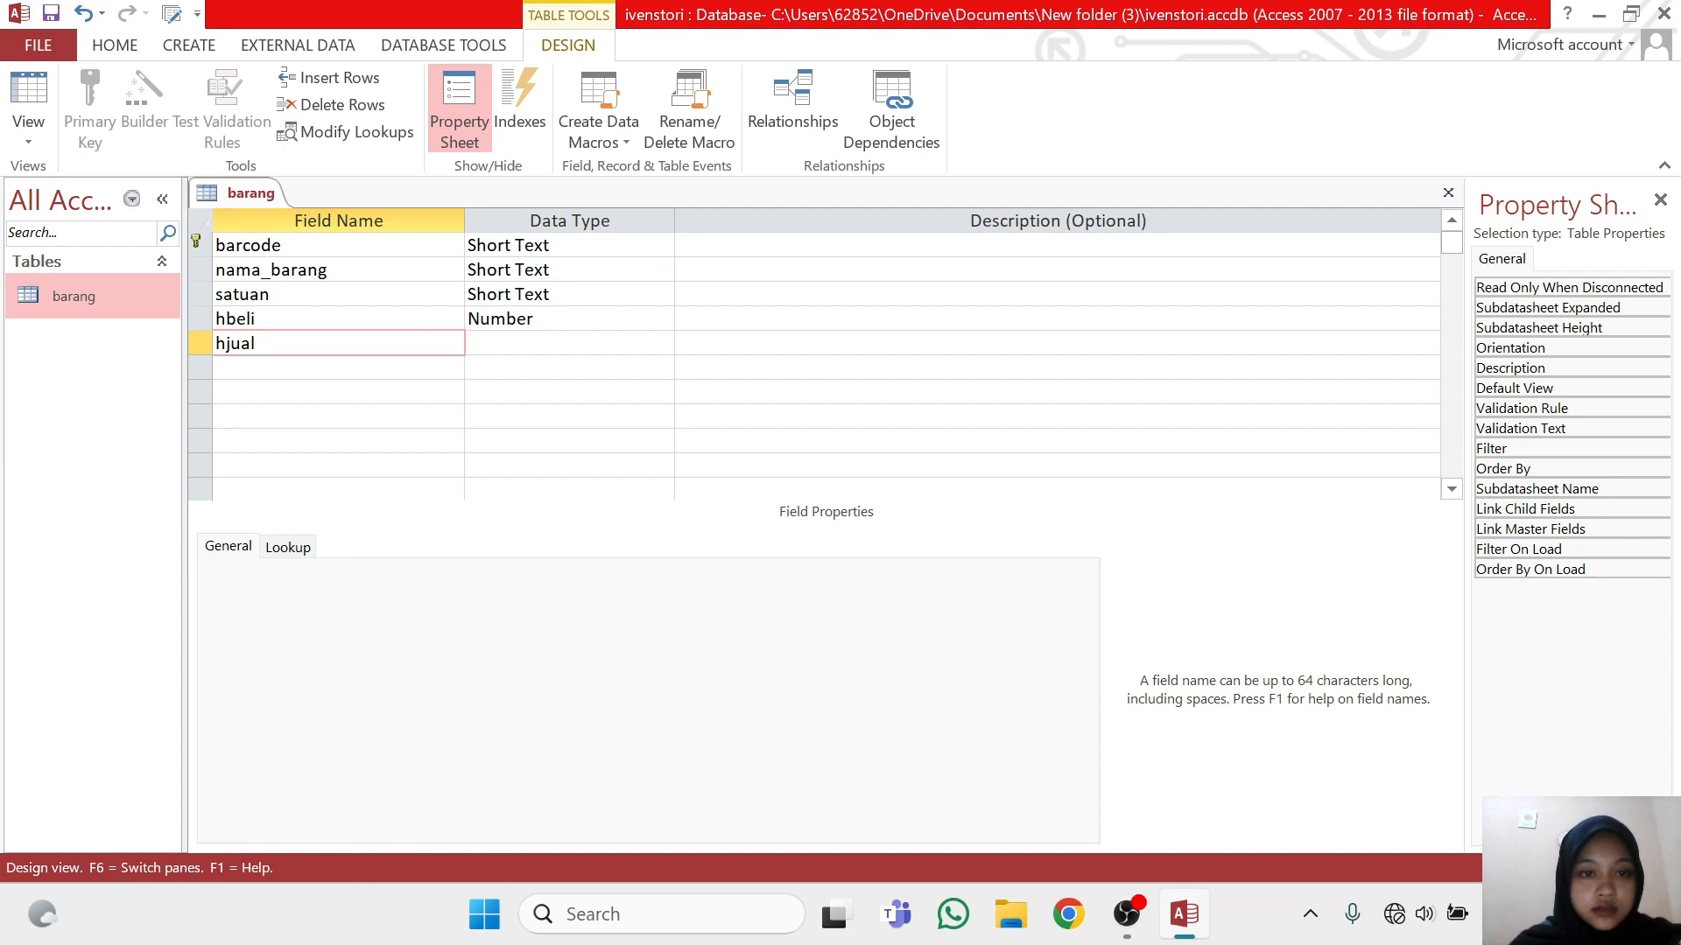
pyautogui.press('Tab')
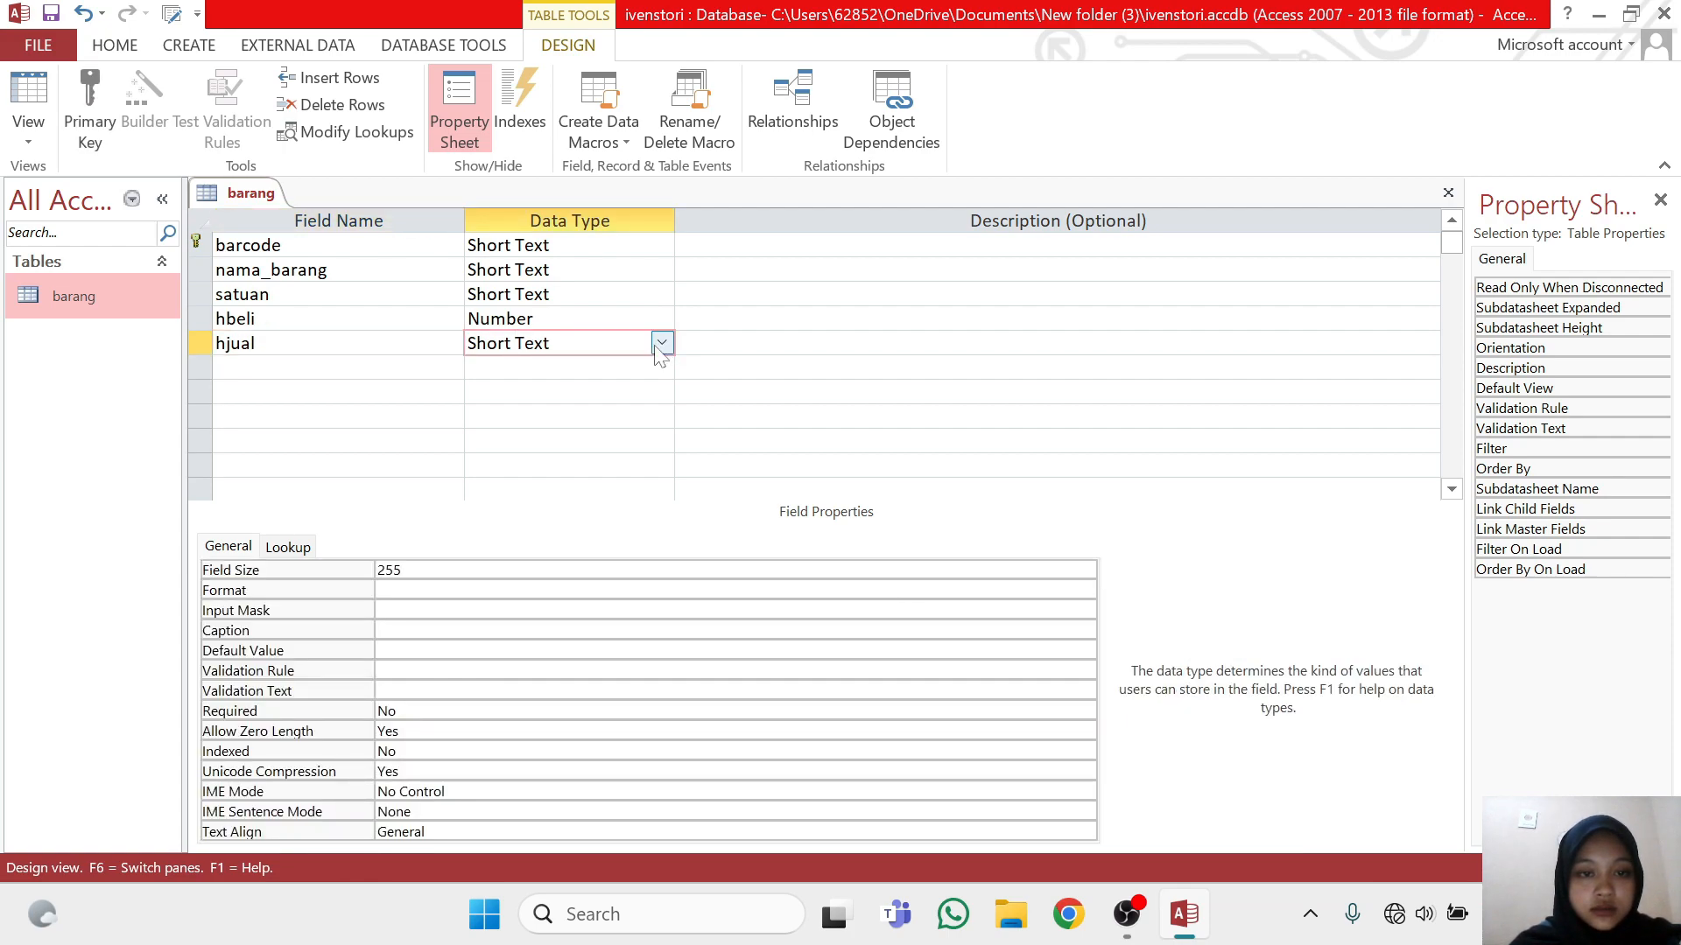
pyautogui.click(660, 346)
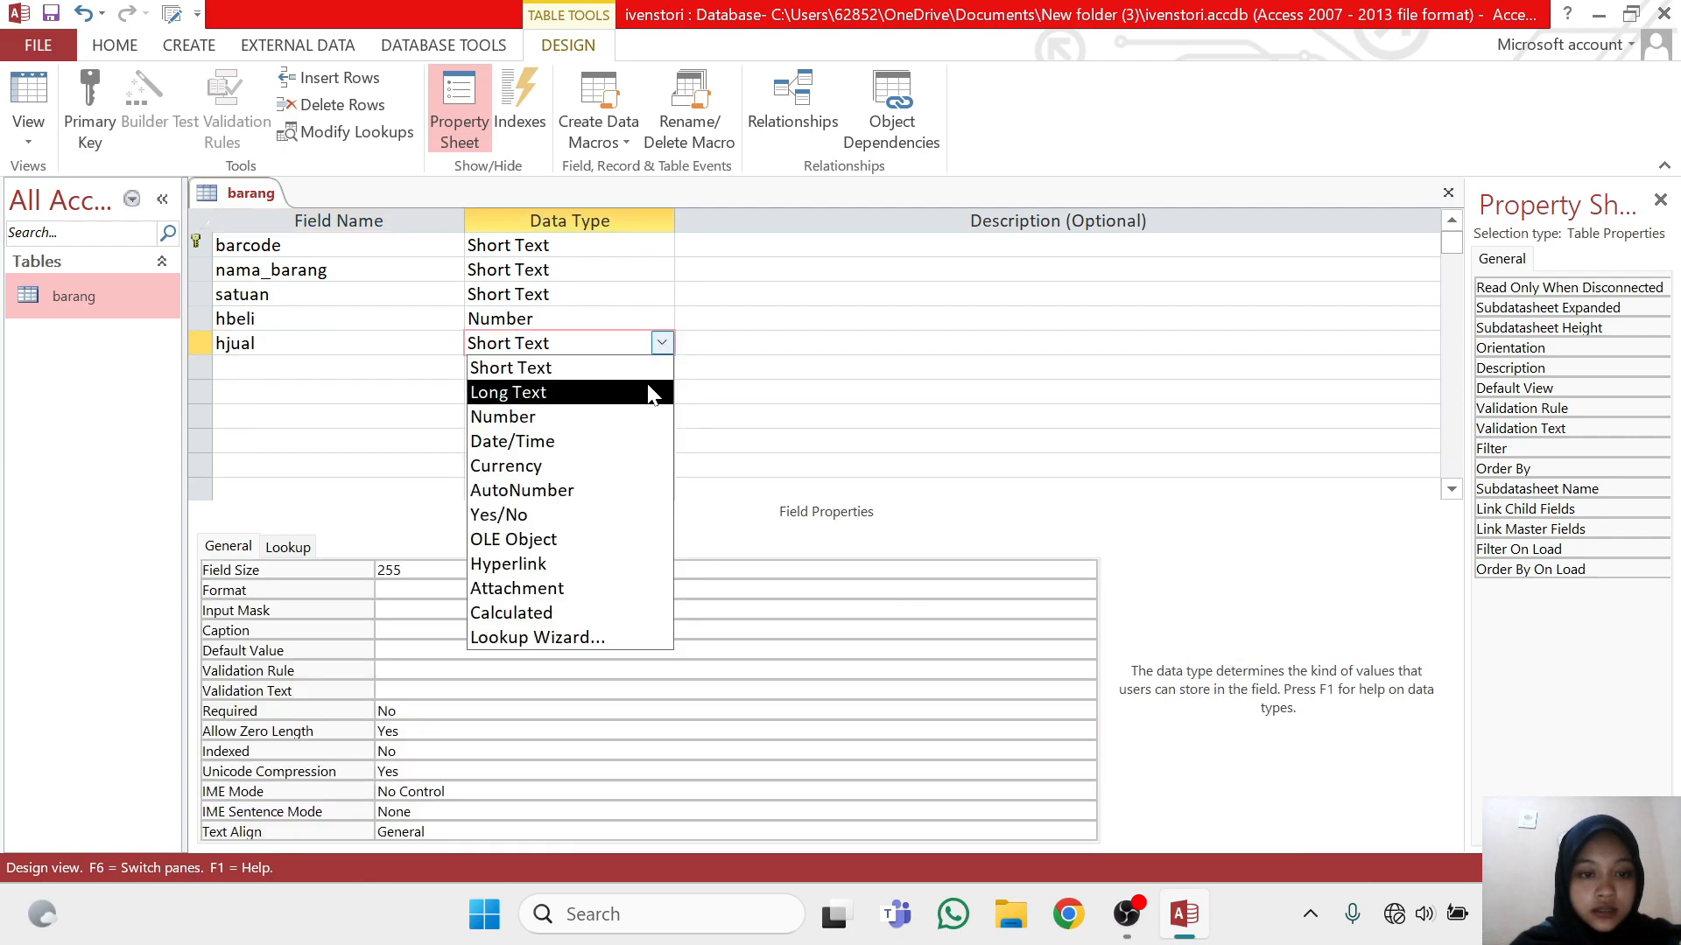
pyautogui.click(628, 426)
pyautogui.click(744, 570)
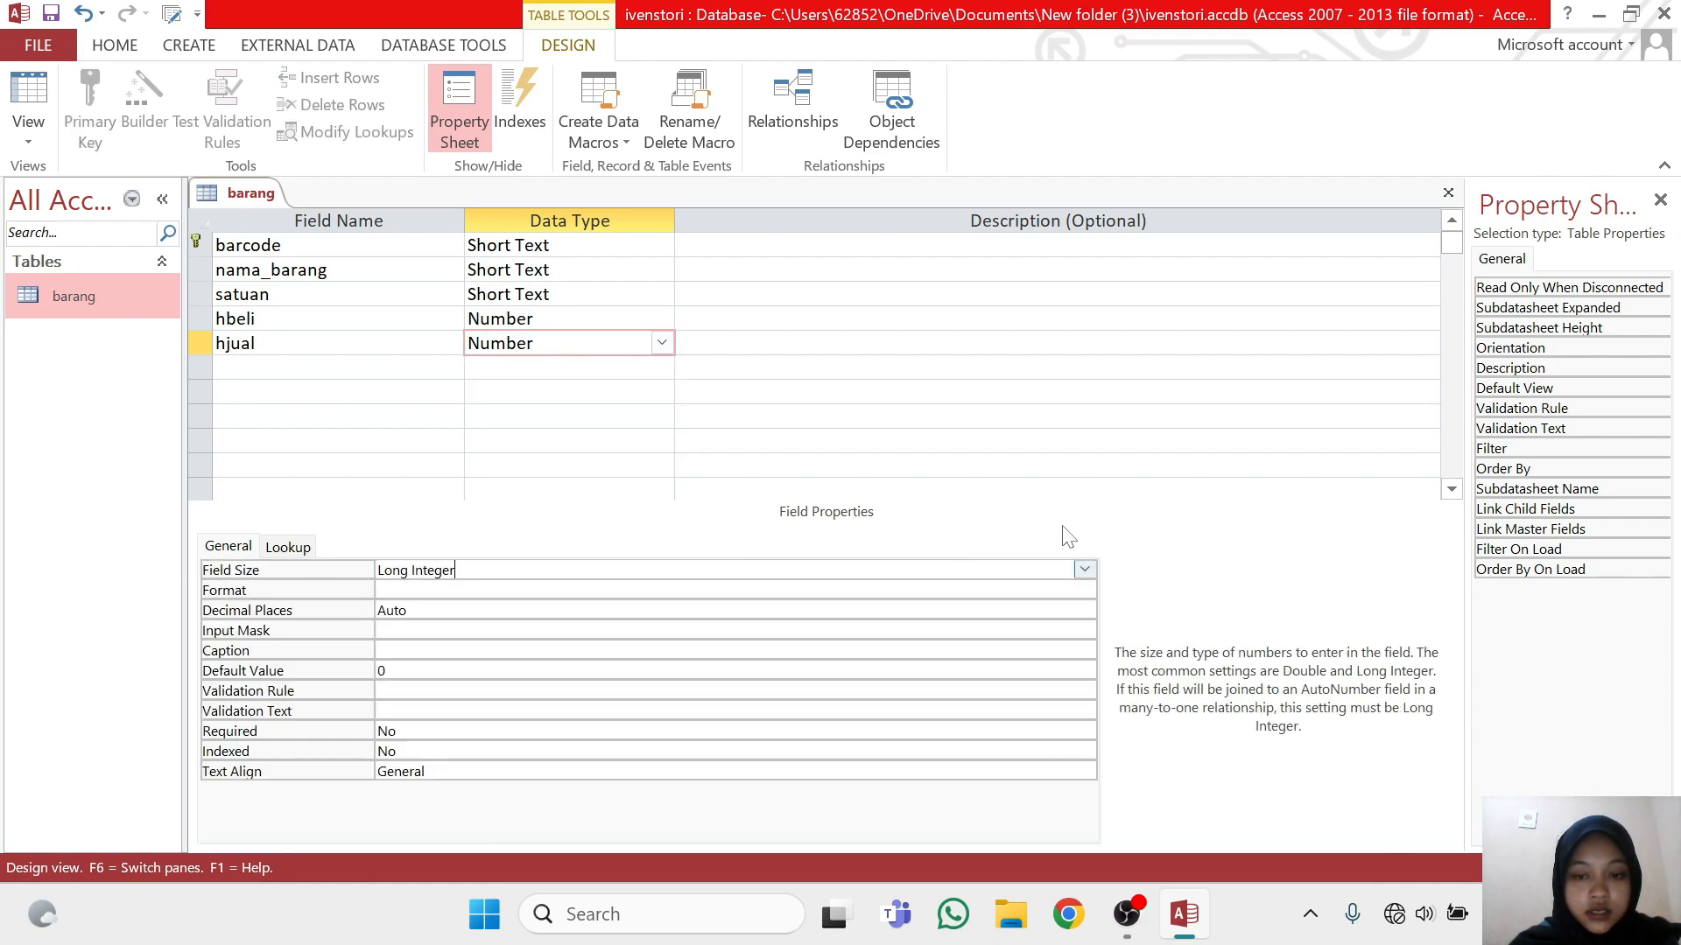
pyautogui.click(1084, 570)
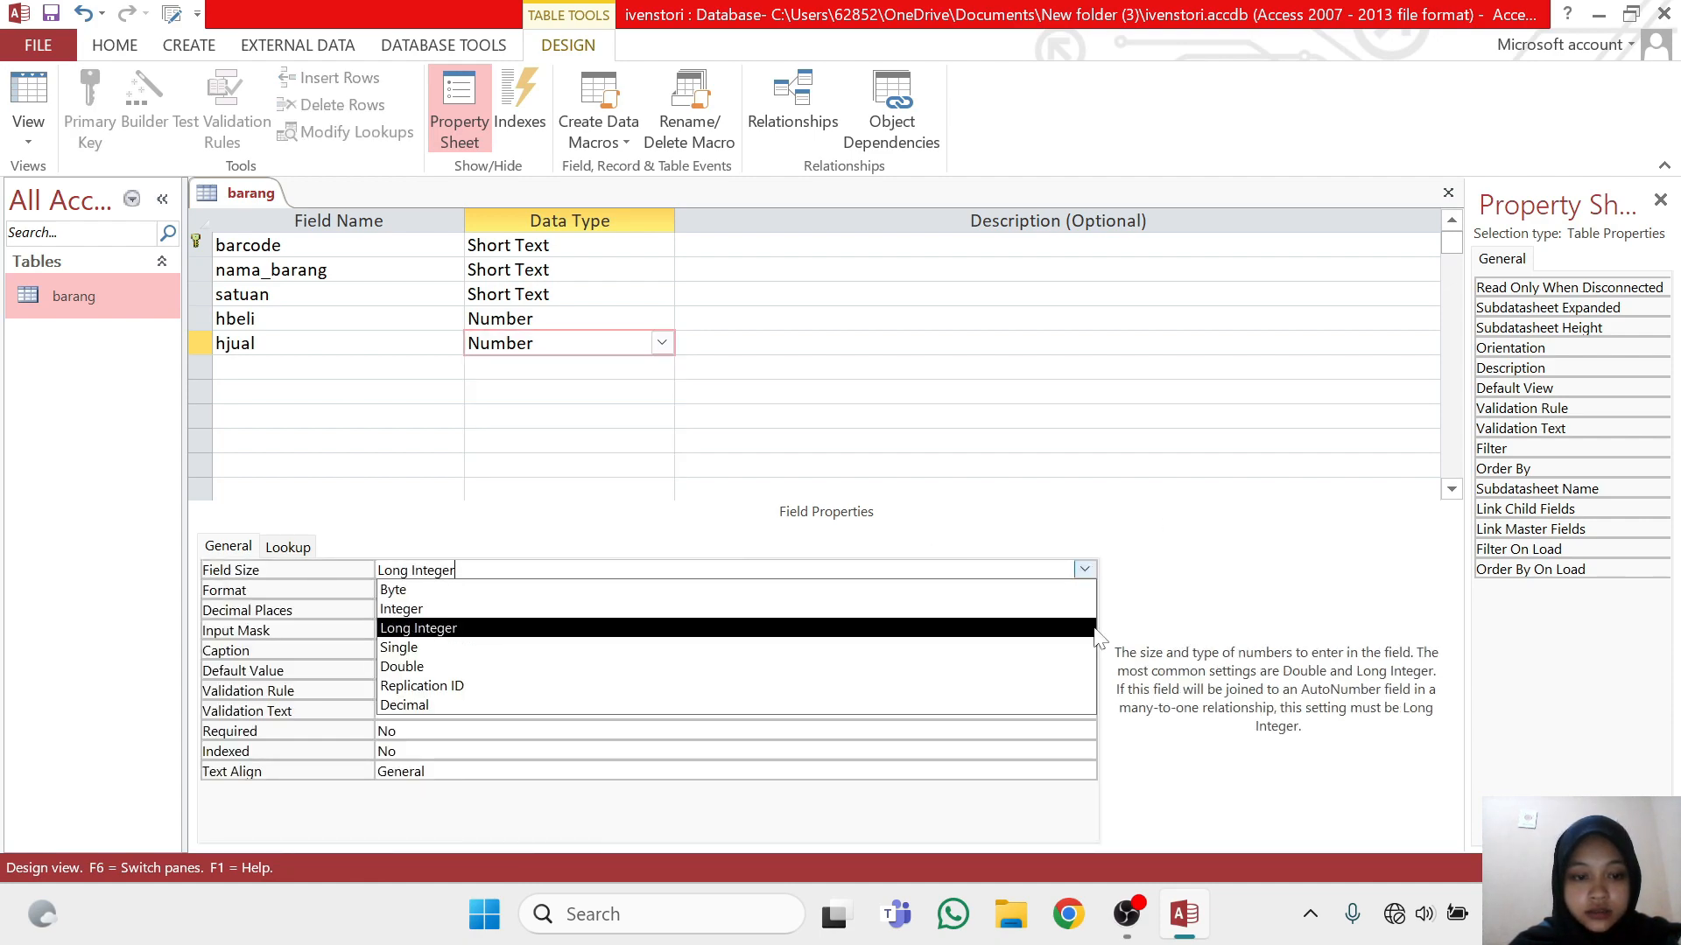
pyautogui.click(1085, 705)
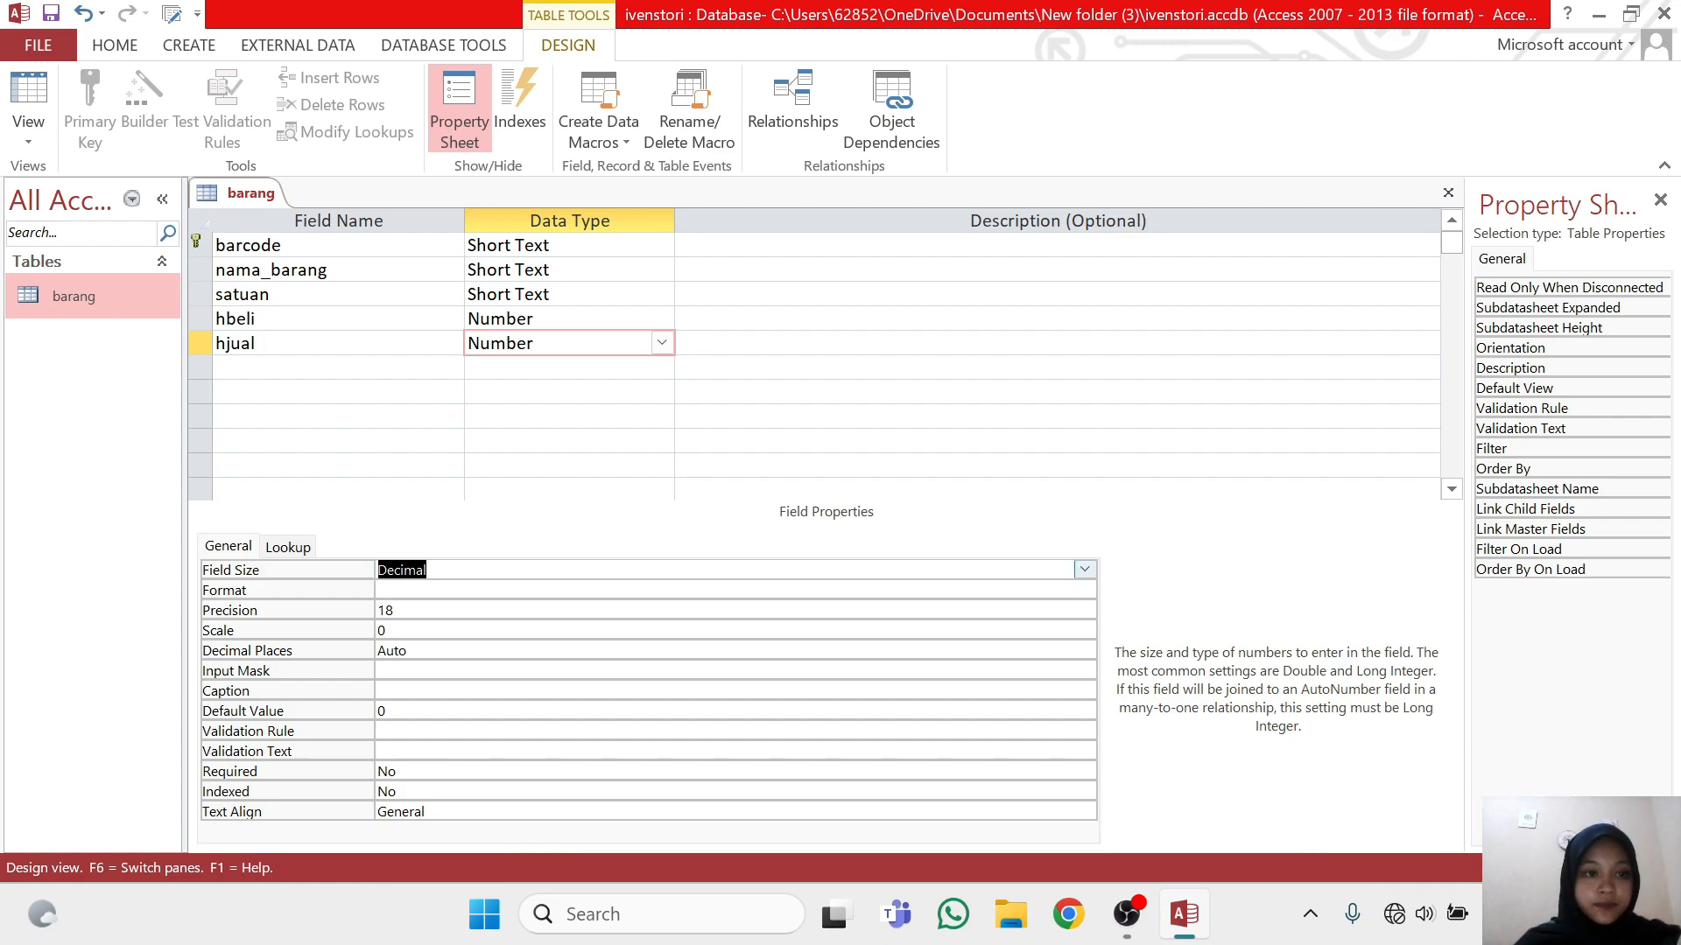
# Remove the primary key from the barcode field and set it again on the same field
pyautogui.click(197, 243)
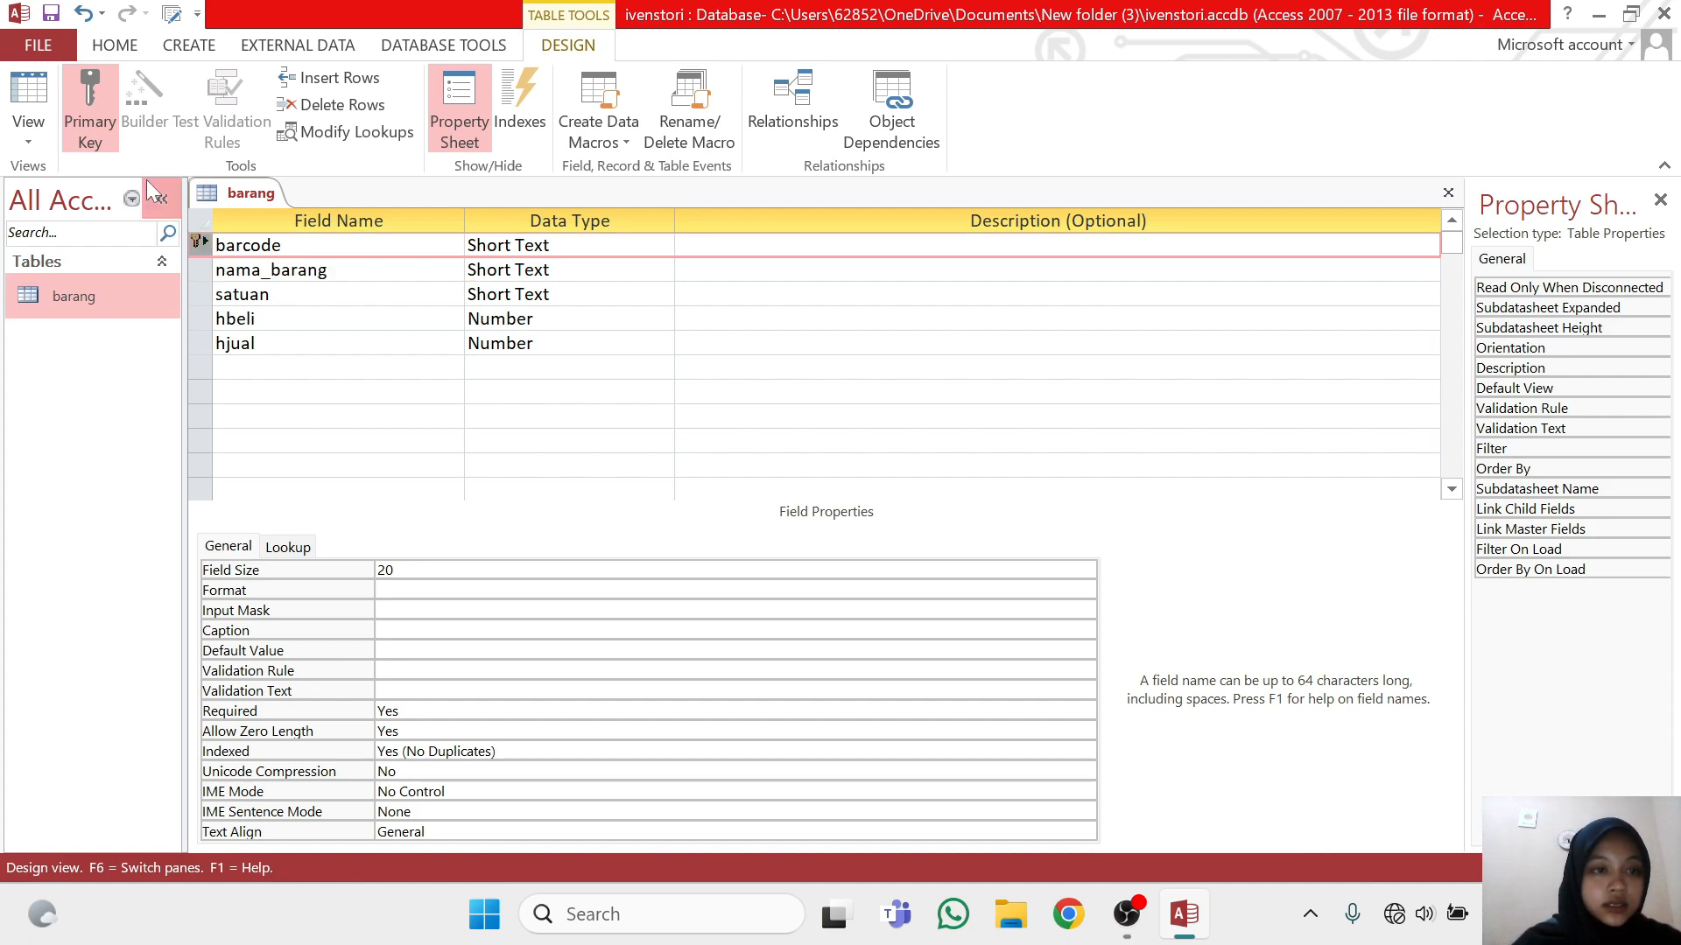
pyautogui.click(101, 118)
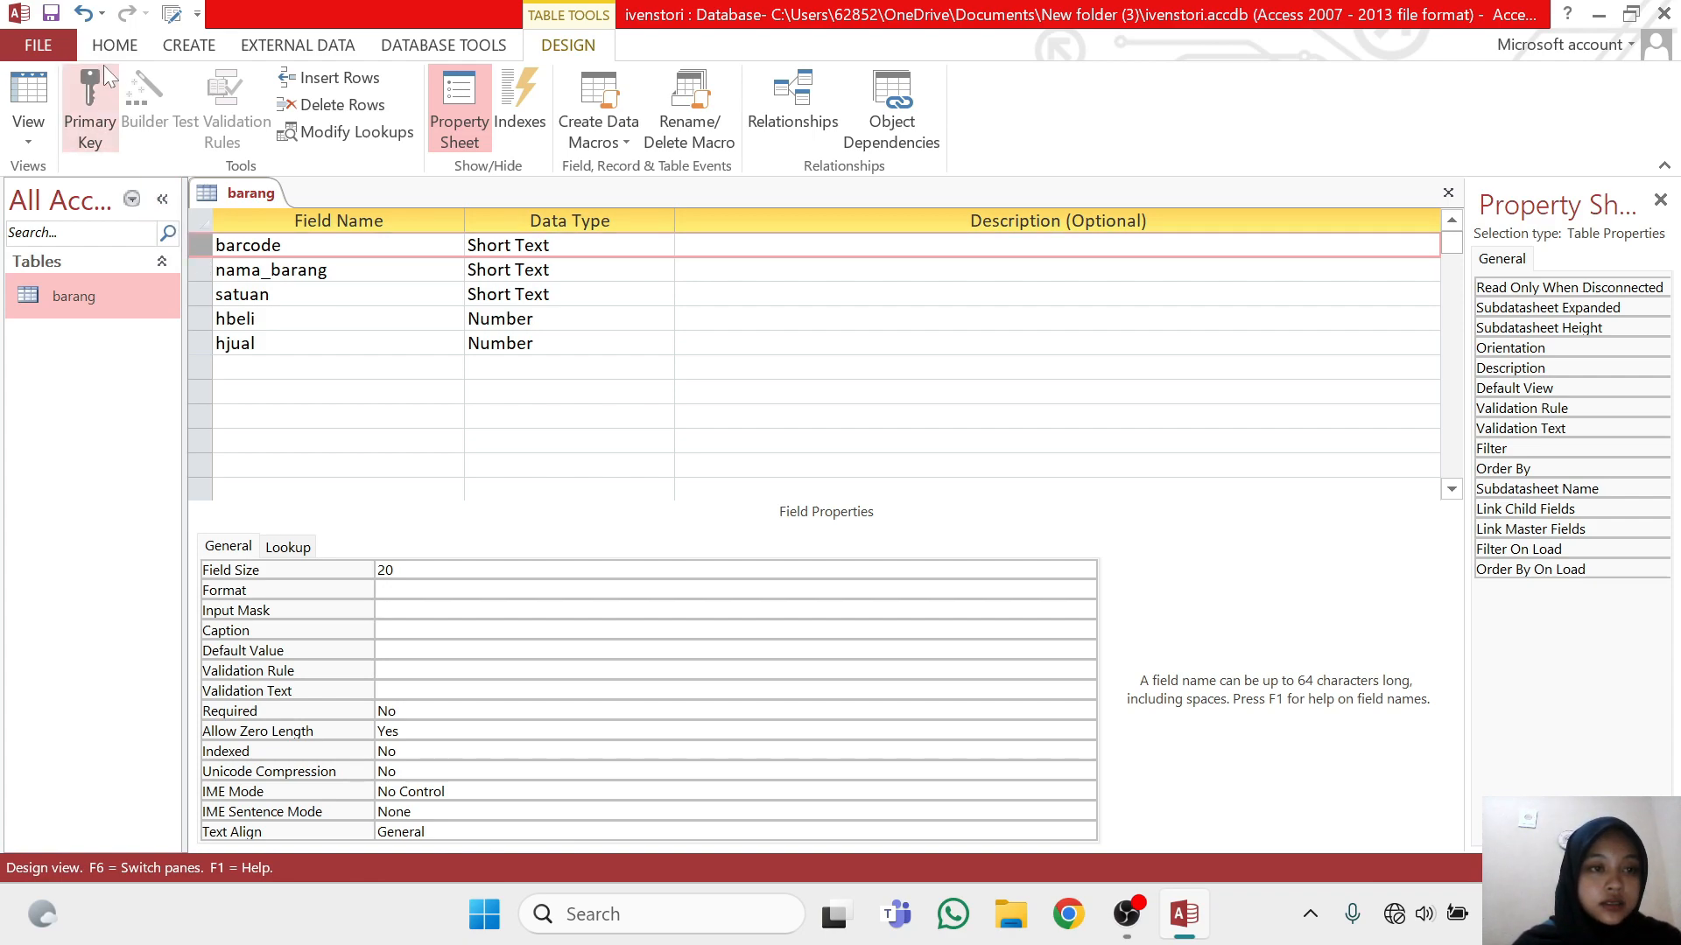
pyautogui.click(90, 102)
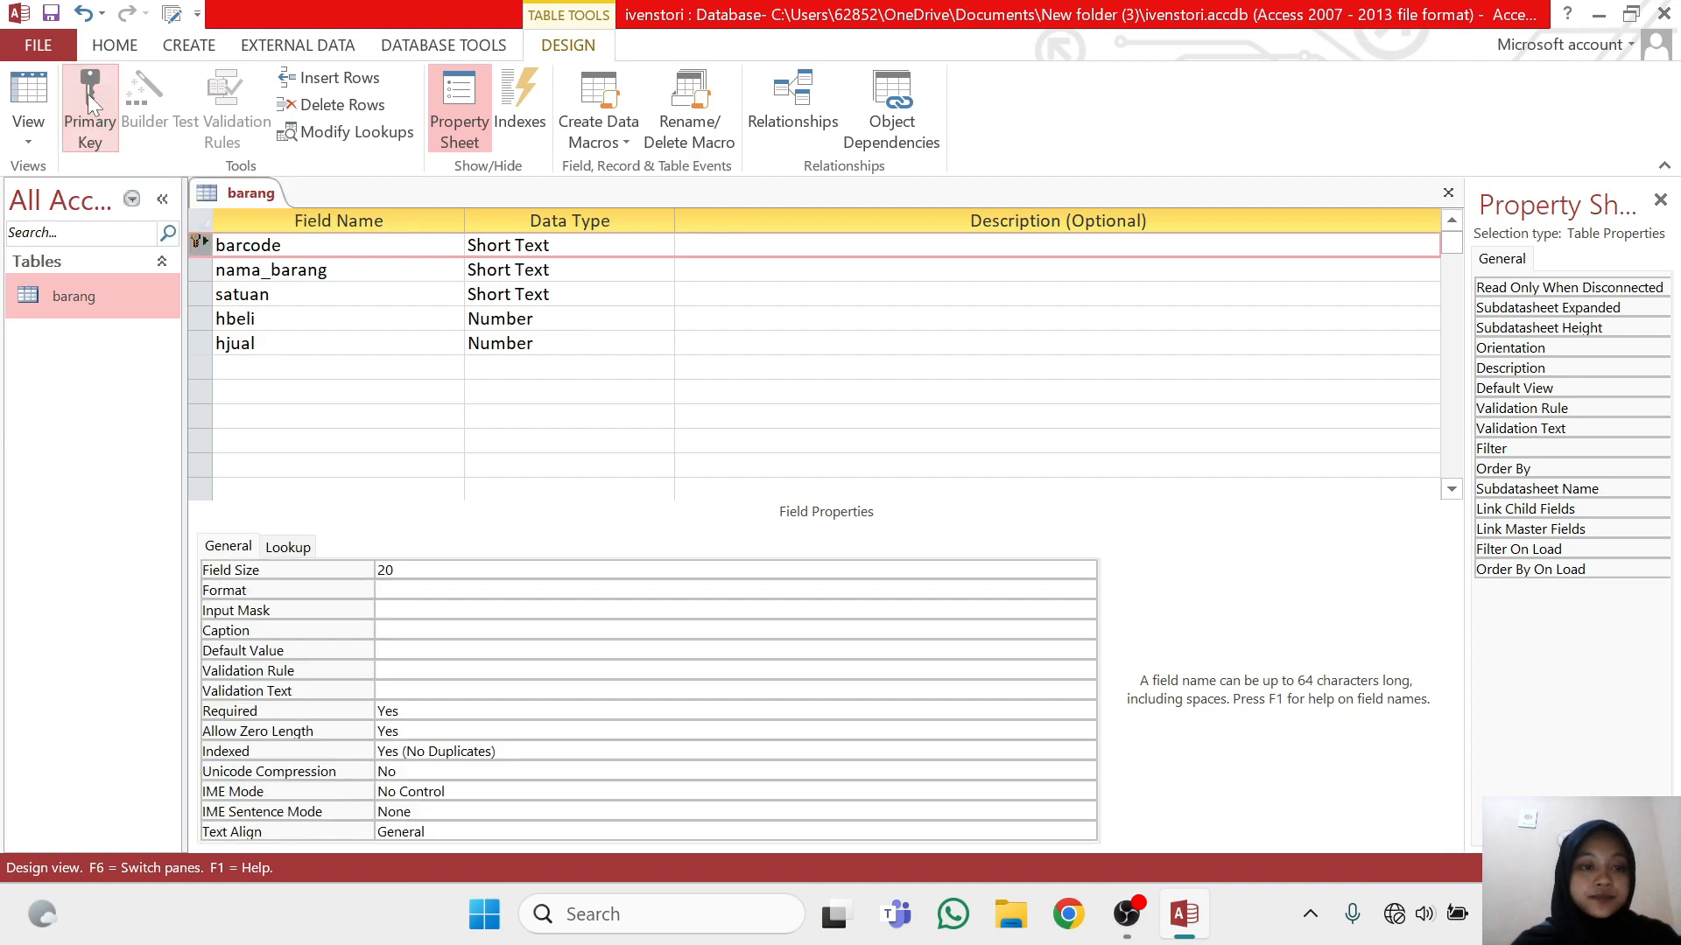
# Save the design of the barang table
pyautogui.rightClick(266, 191)
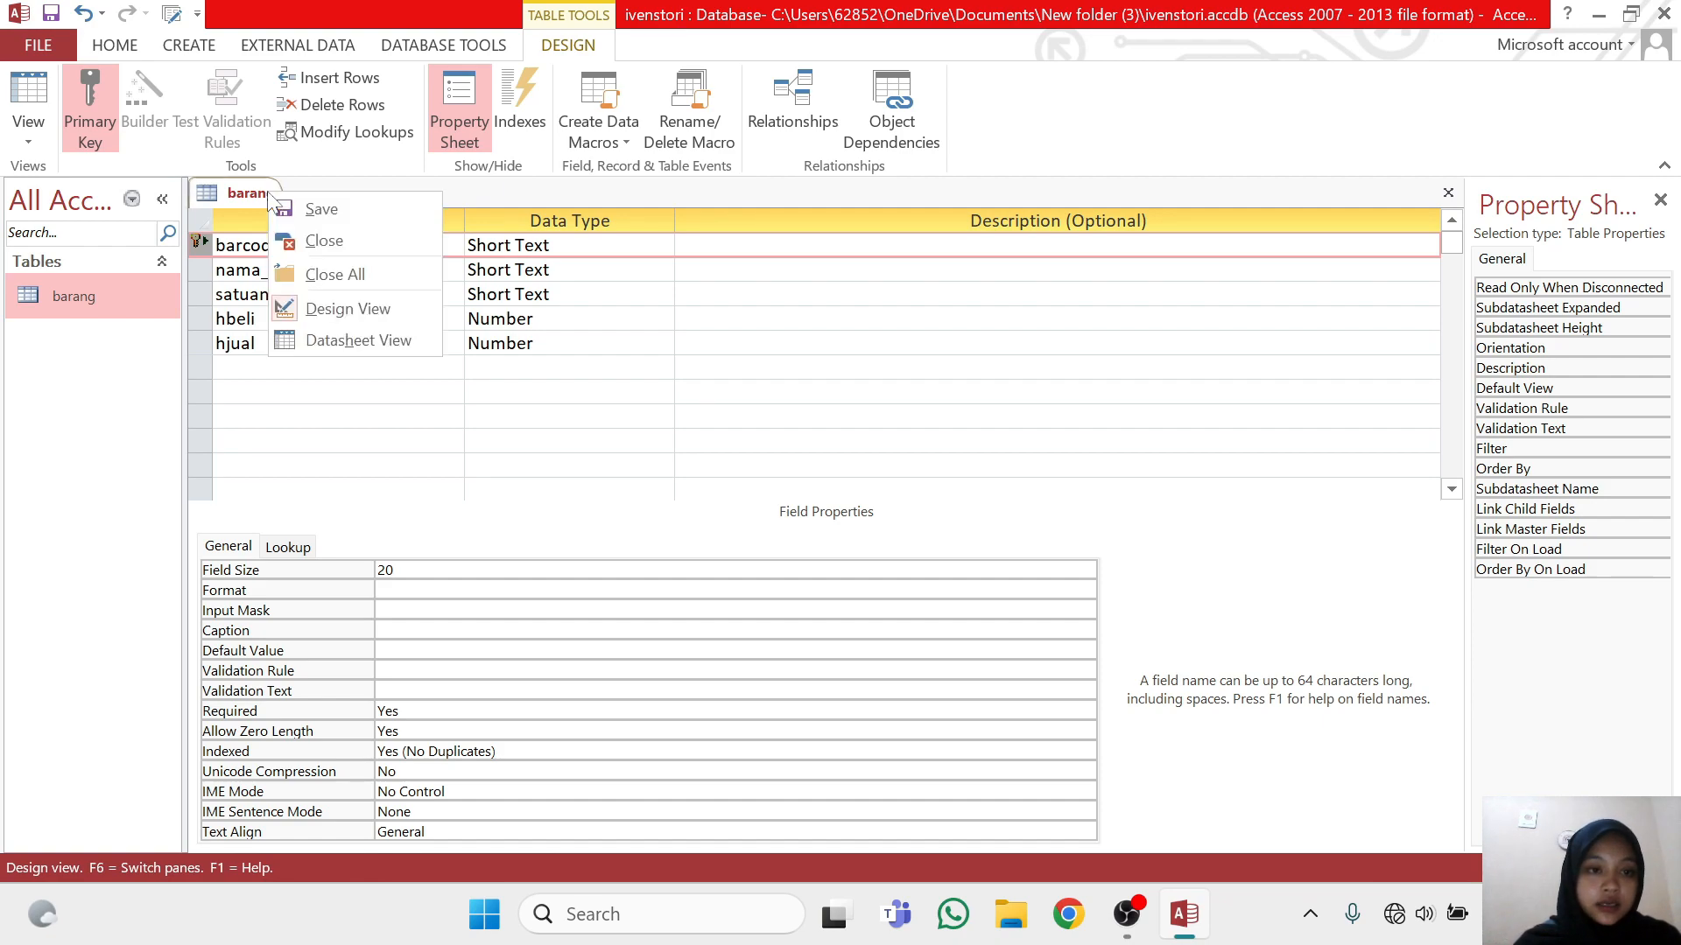
pyautogui.click(322, 208)
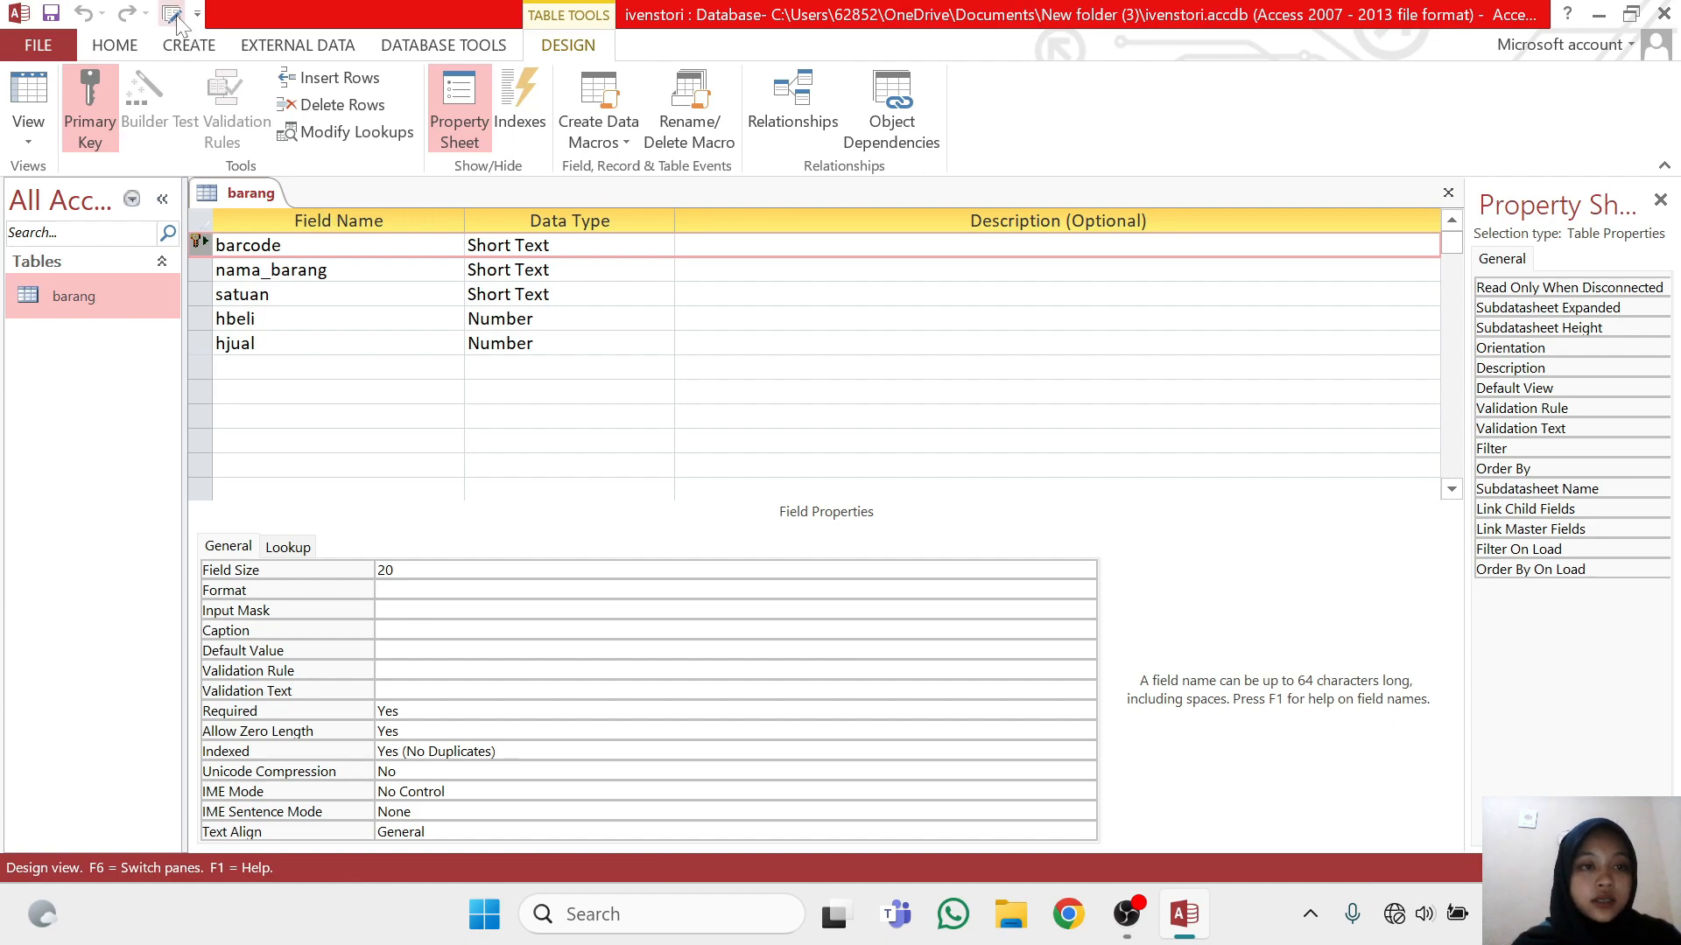
# Create a new table and open it in Design View, saving it under the name beli
pyautogui.click(187, 48)
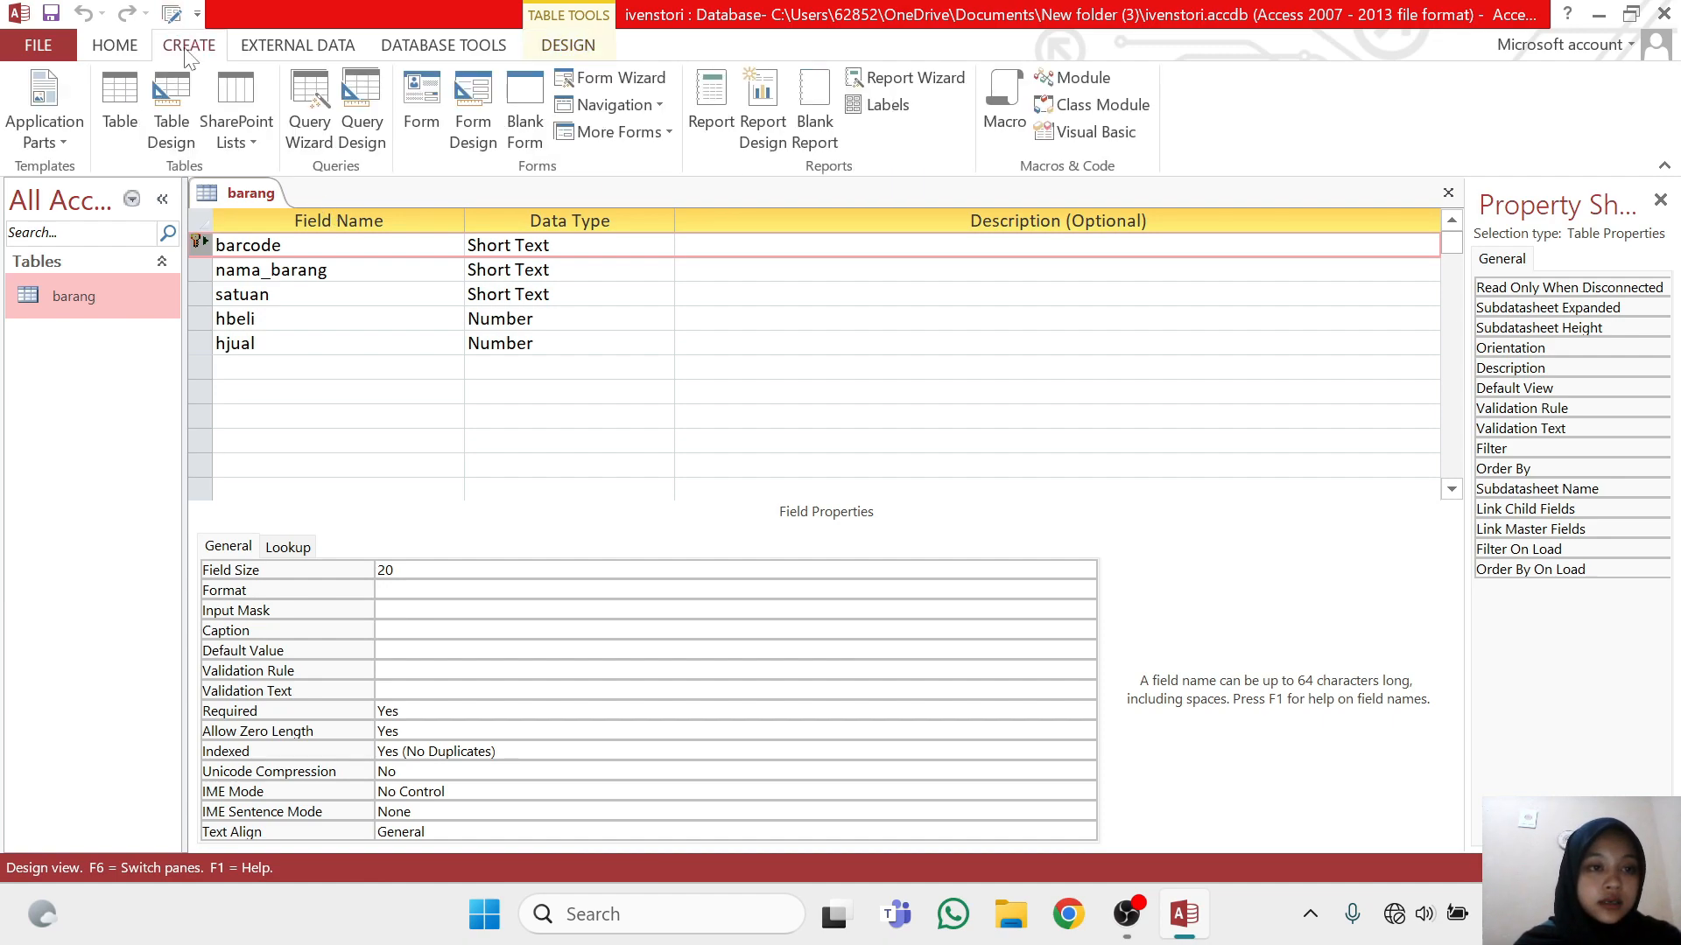
pyautogui.click(120, 123)
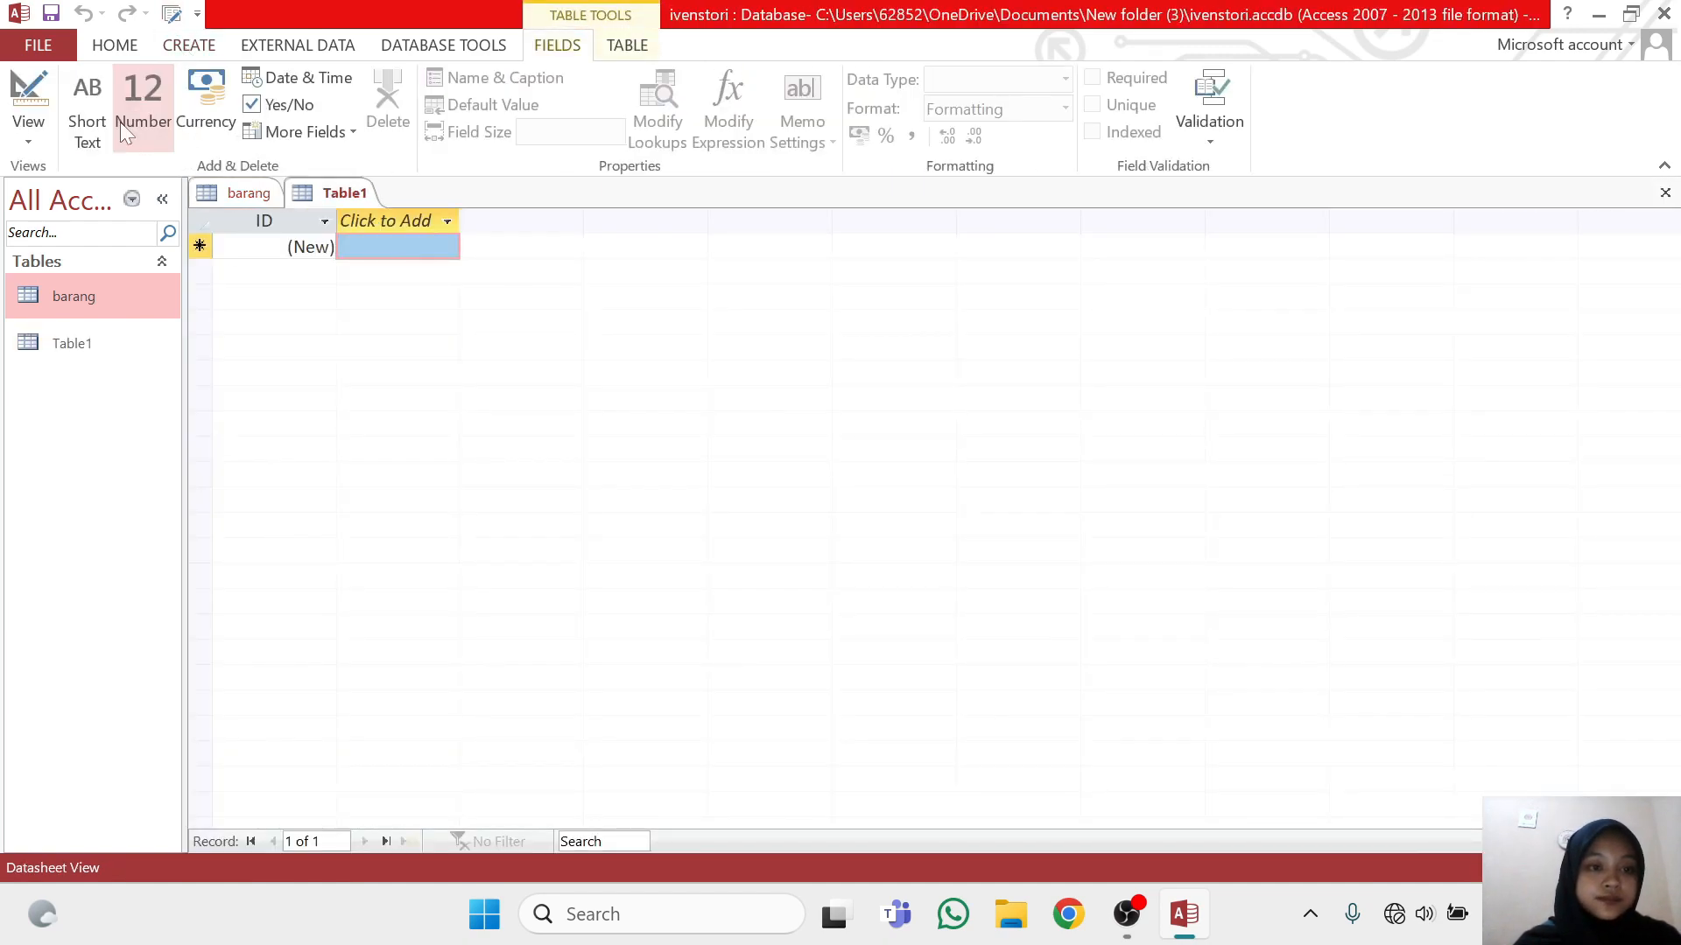
pyautogui.click(120, 351)
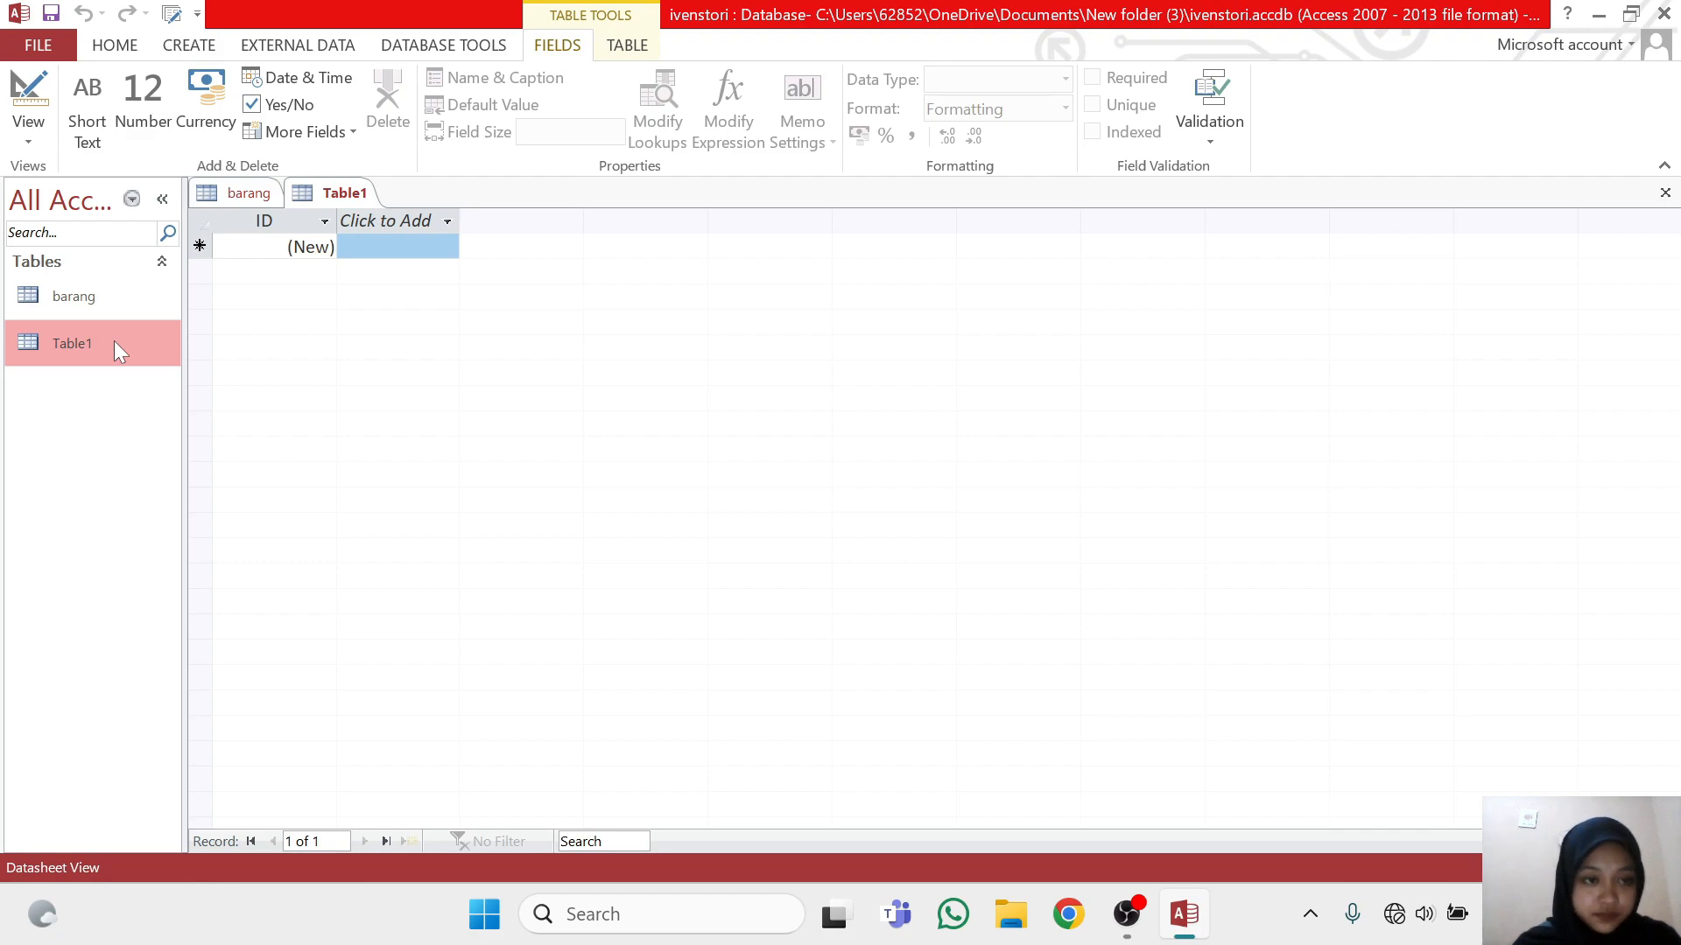
pyautogui.click(25, 141)
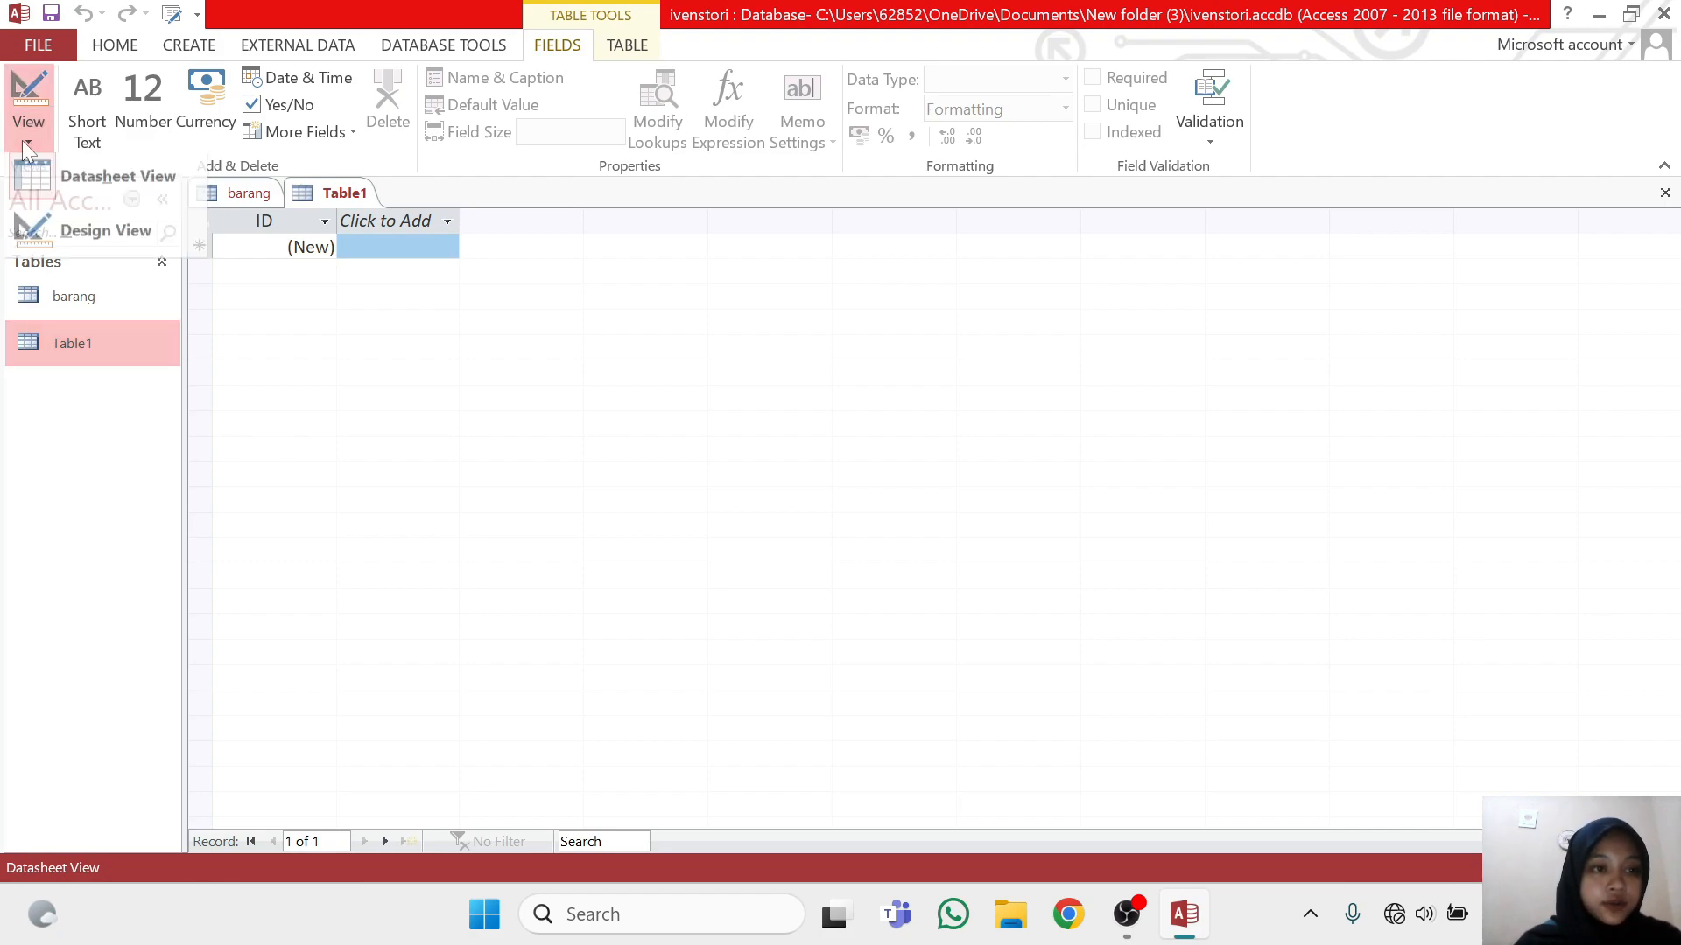
pyautogui.click(91, 232)
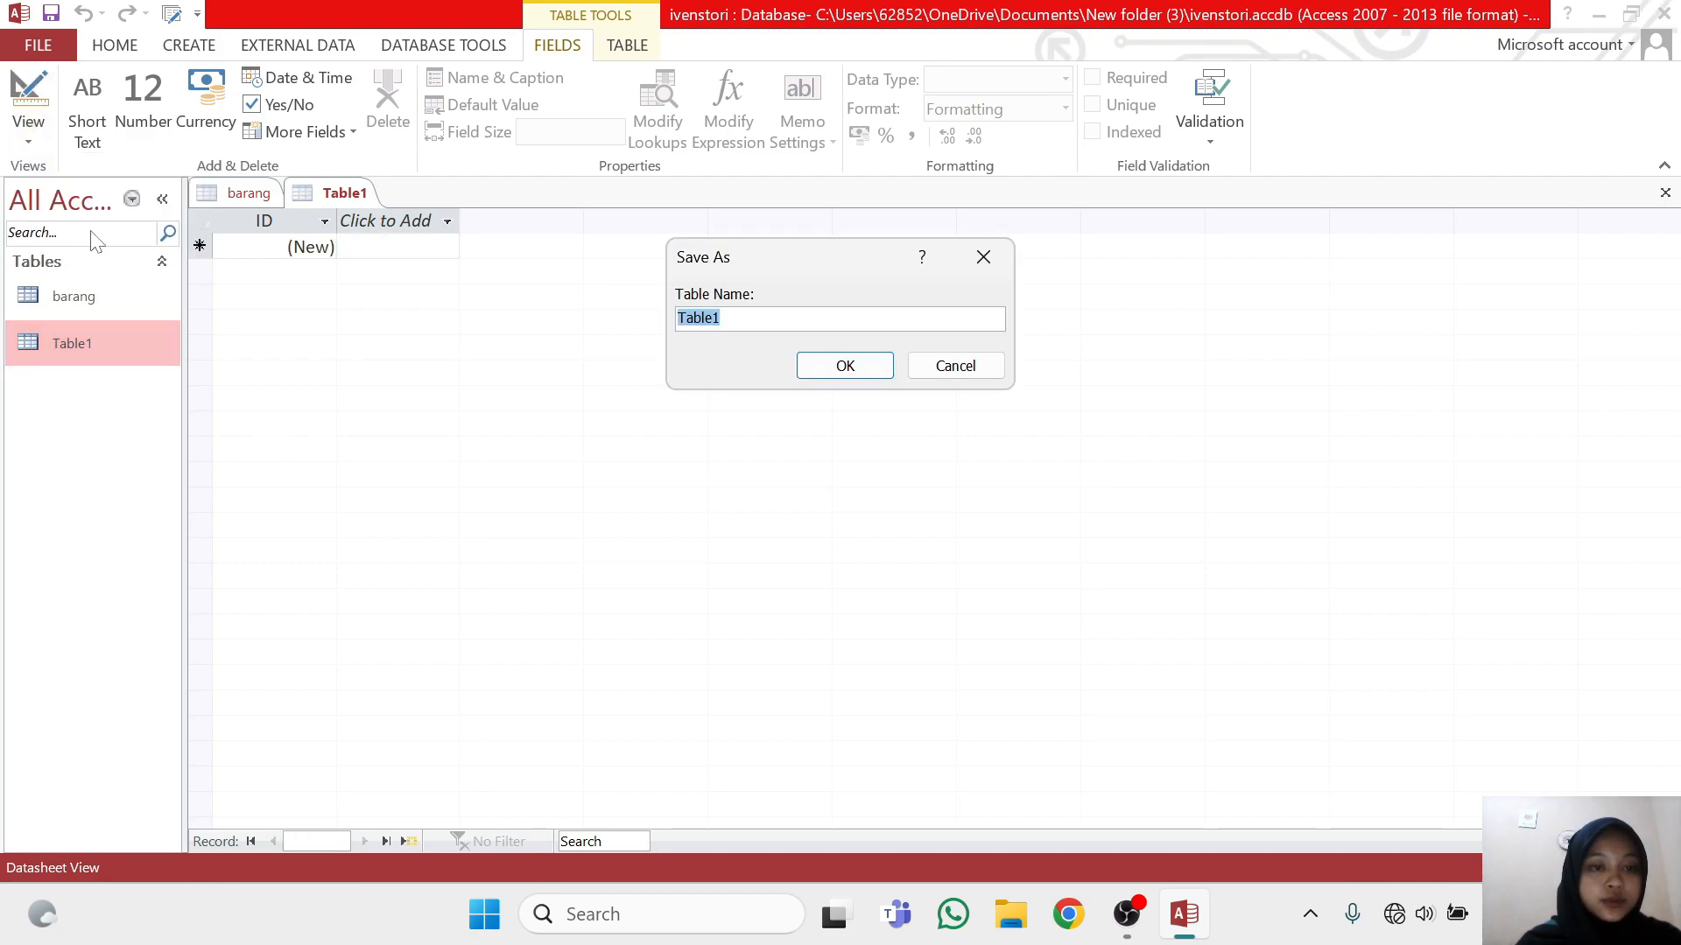
pyautogui.press('BackSpace')
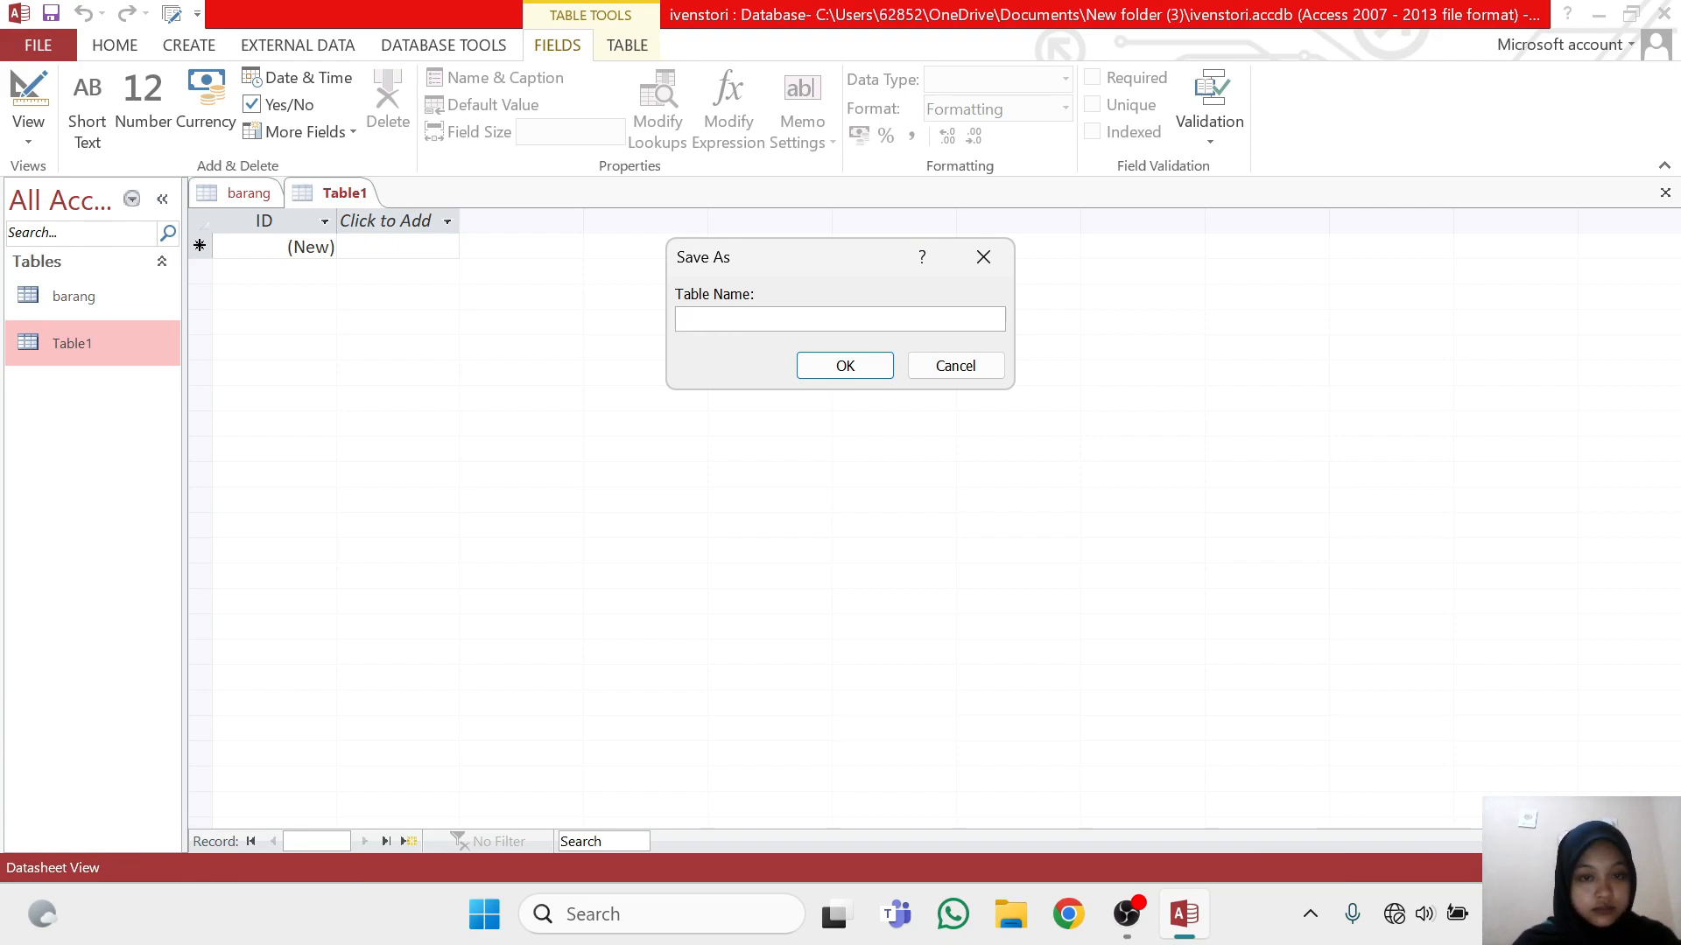
pyautogui.write('beli')
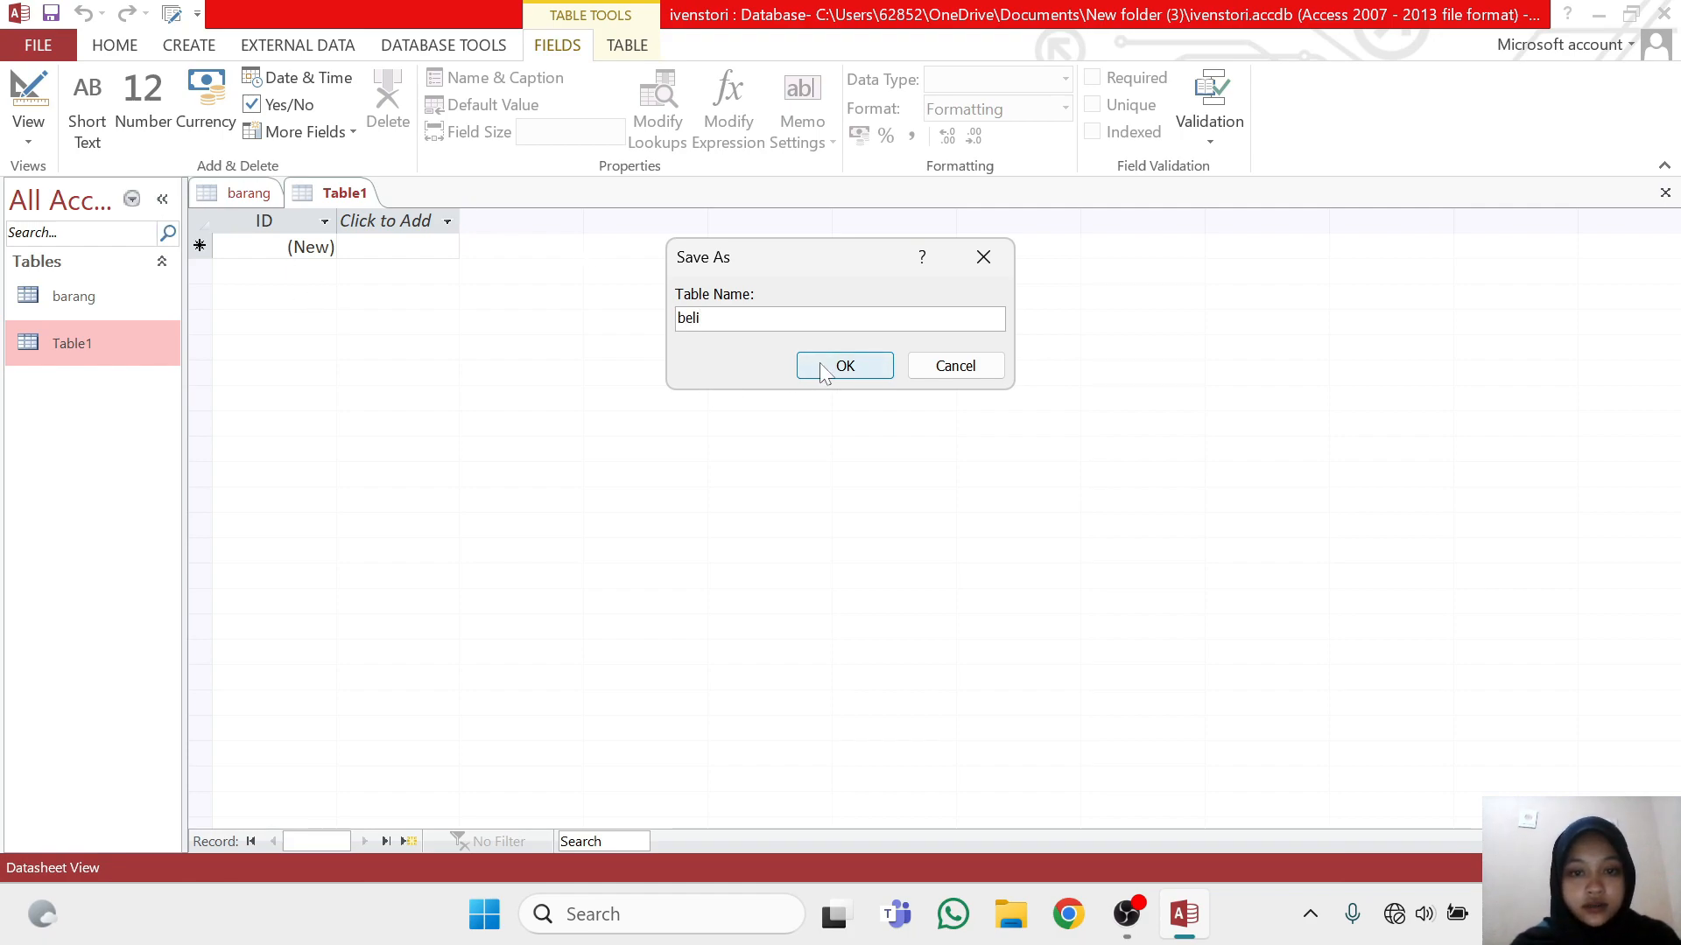
pyautogui.click(844, 365)
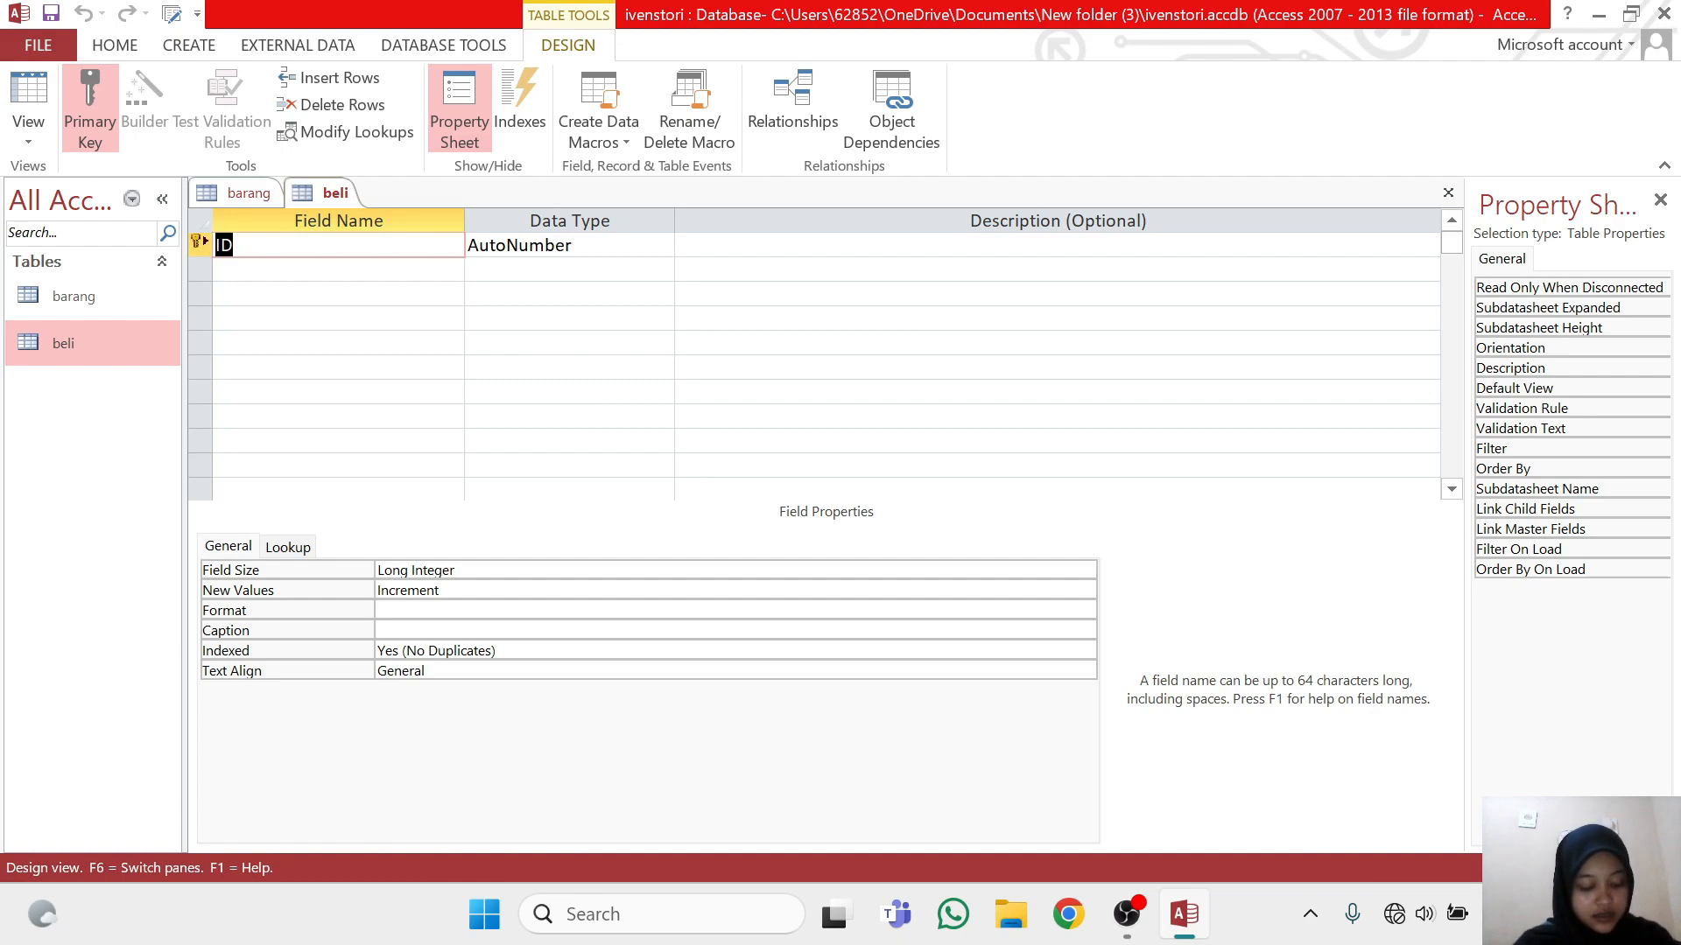
# Rename the ID field of the beli table as idbeli, keeping the AutoNumber data type
pyautogui.press('BackSpace')
pyautogui.write('i')
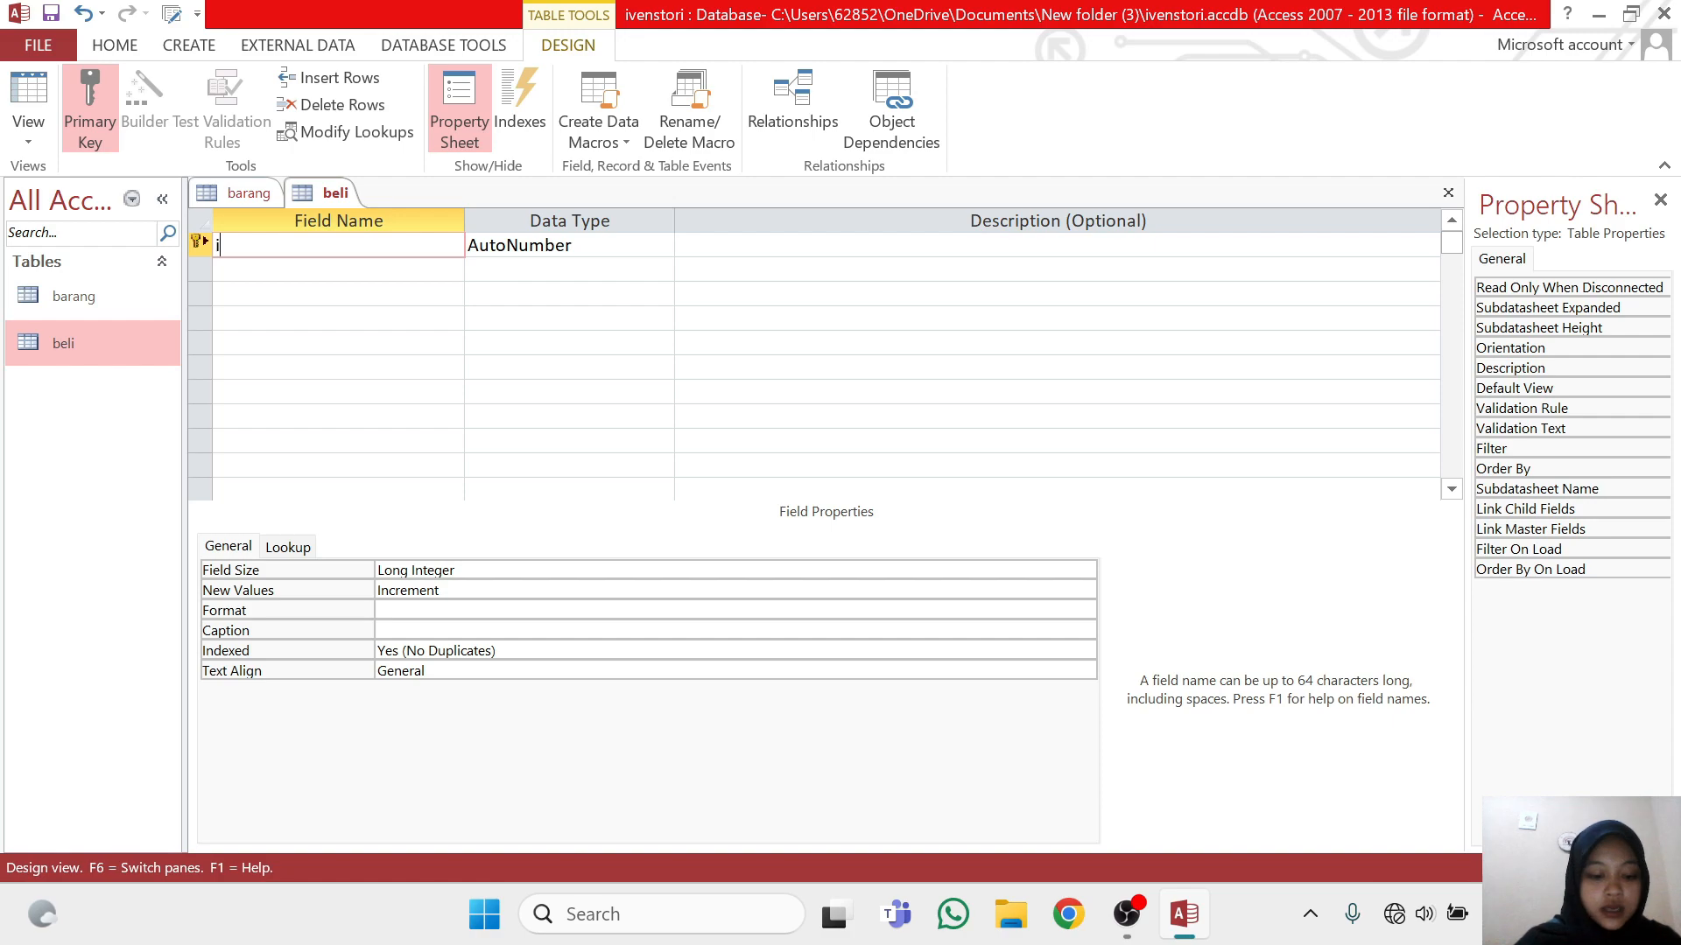
pyautogui.write('dbeli')
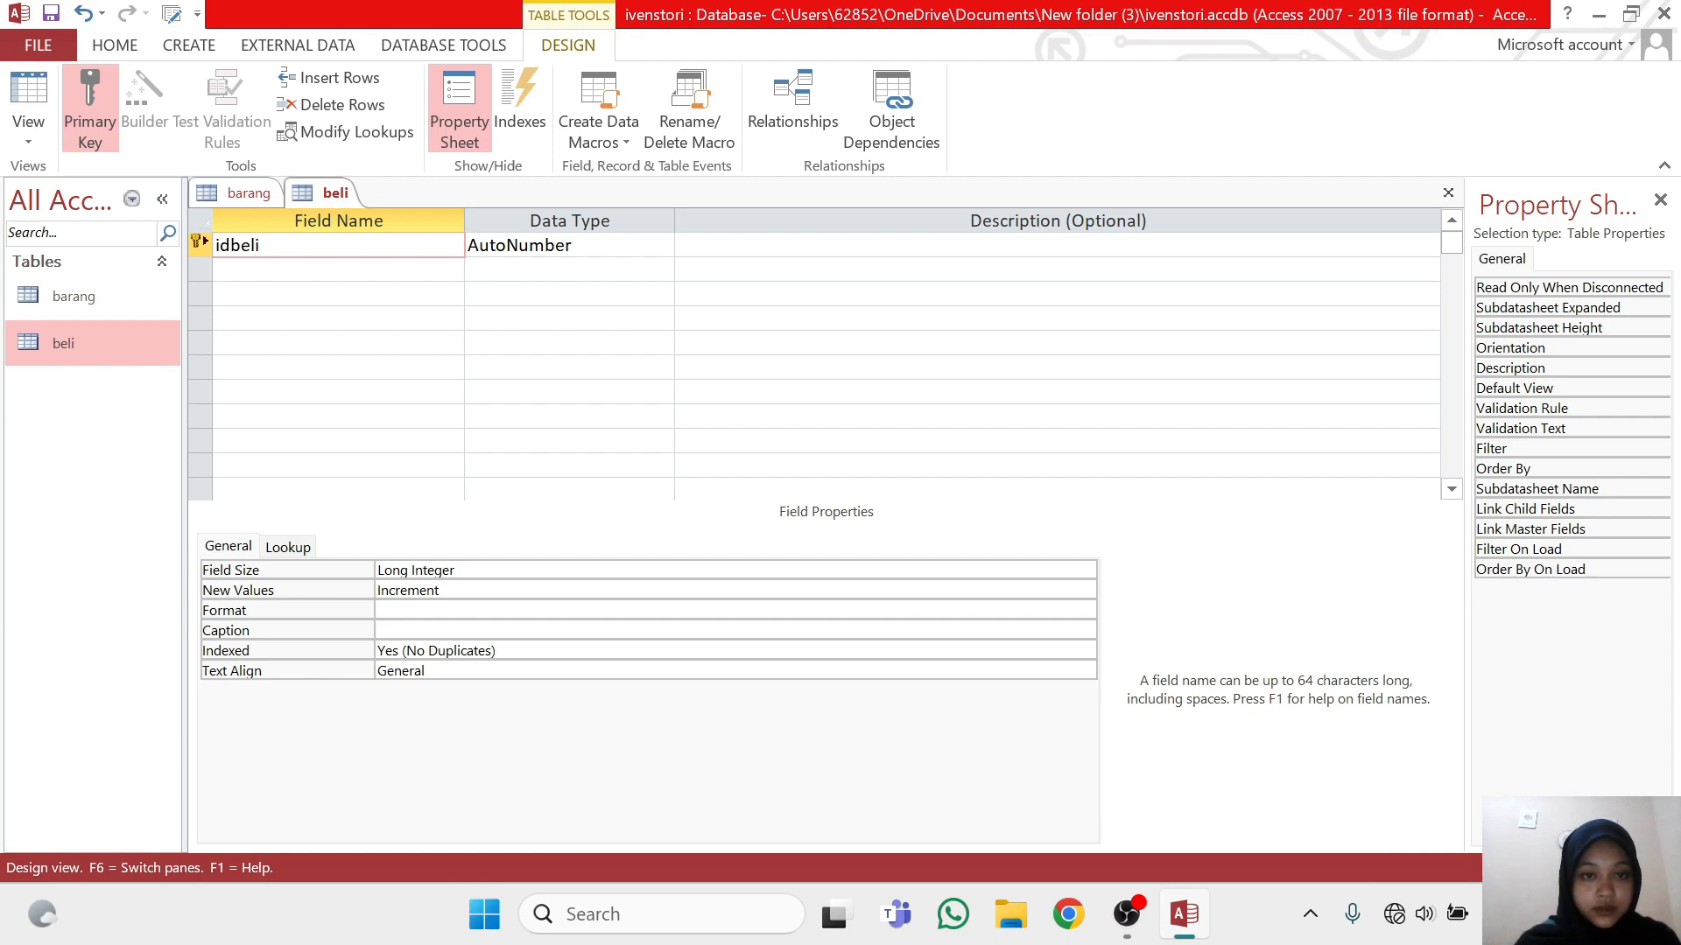
pyautogui.click(660, 245)
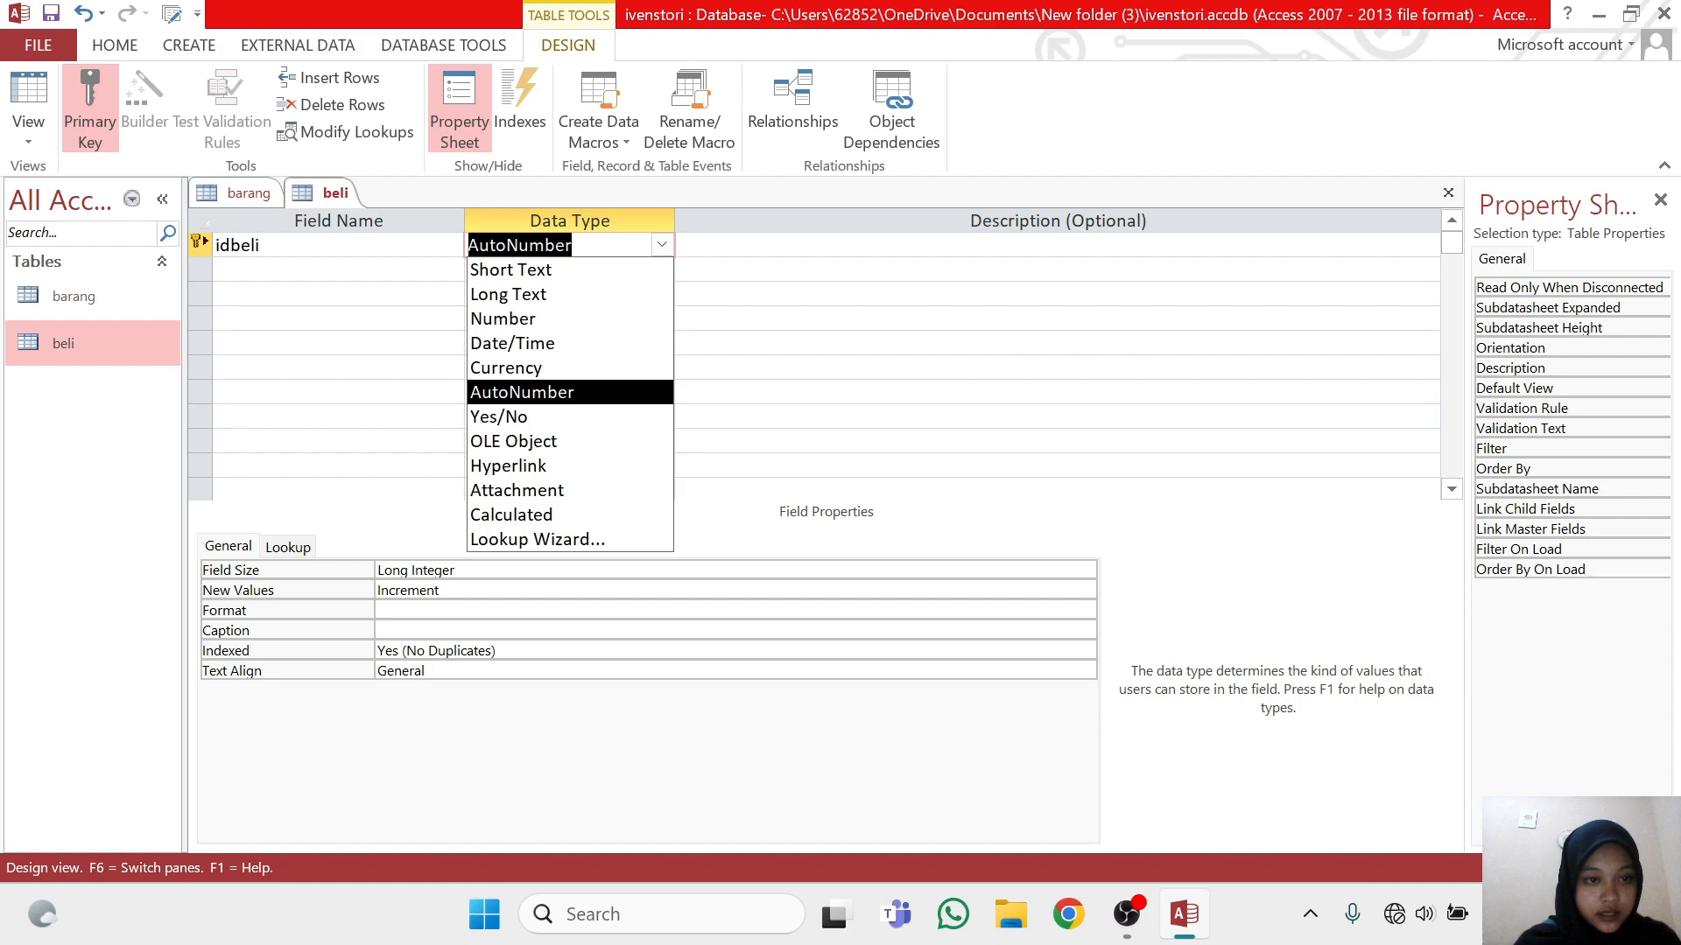
# Add a tanggal_beli field below idbeli with data type Date/Time
pyautogui.click(337, 270)
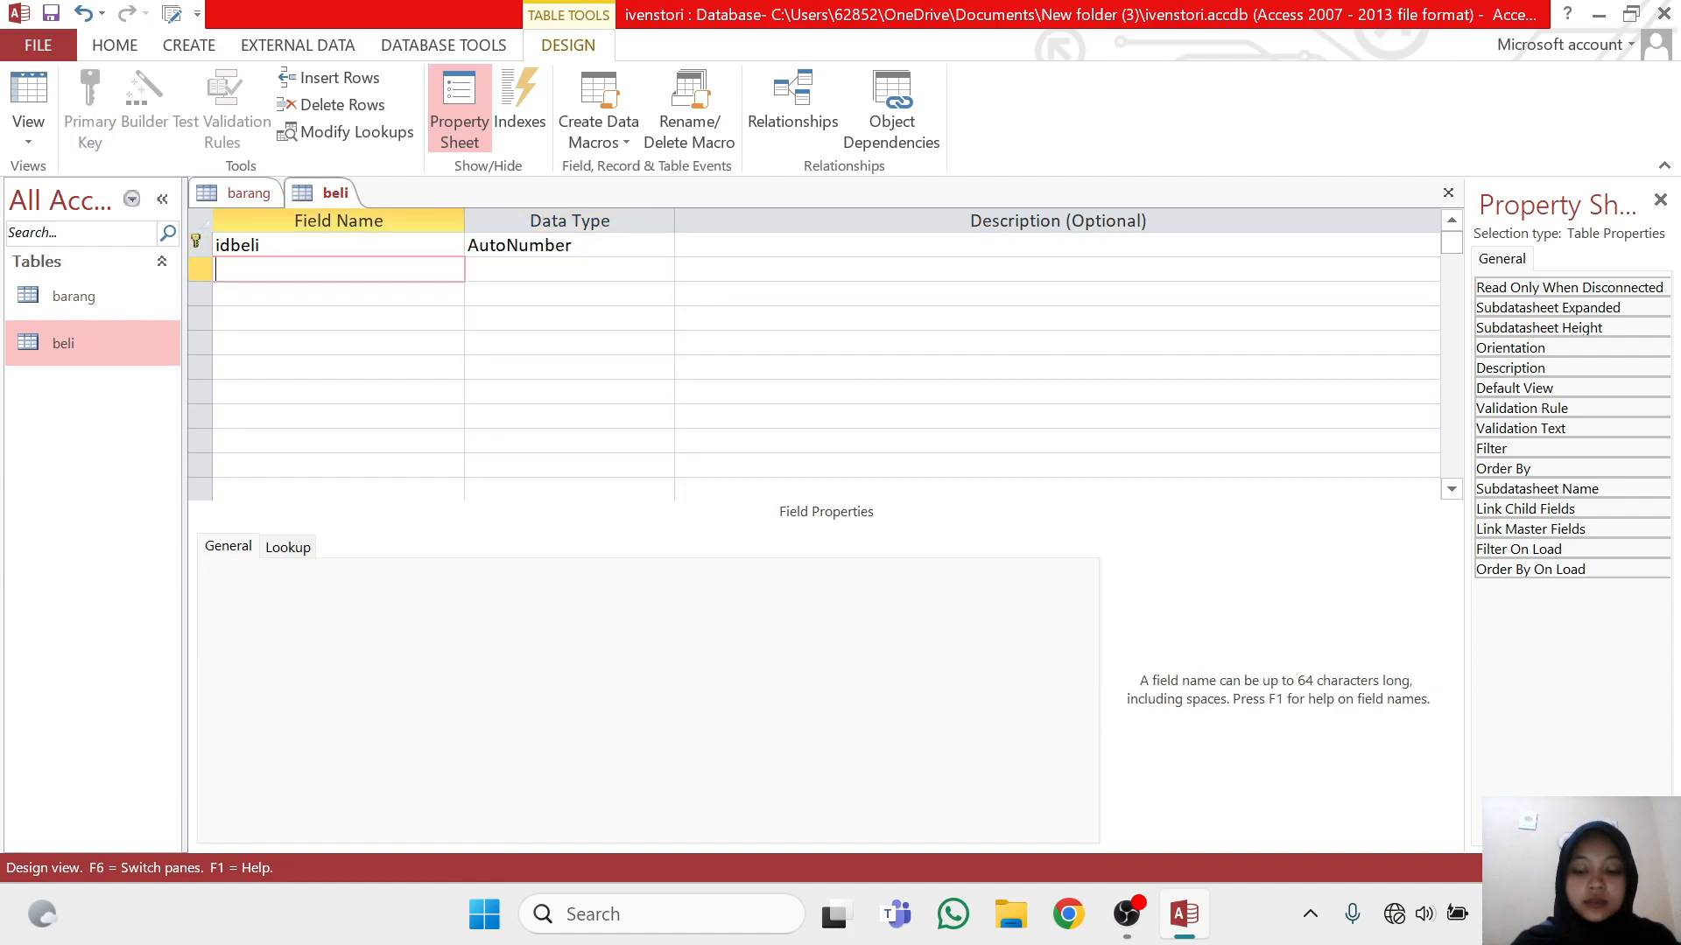
pyautogui.write('tangga')
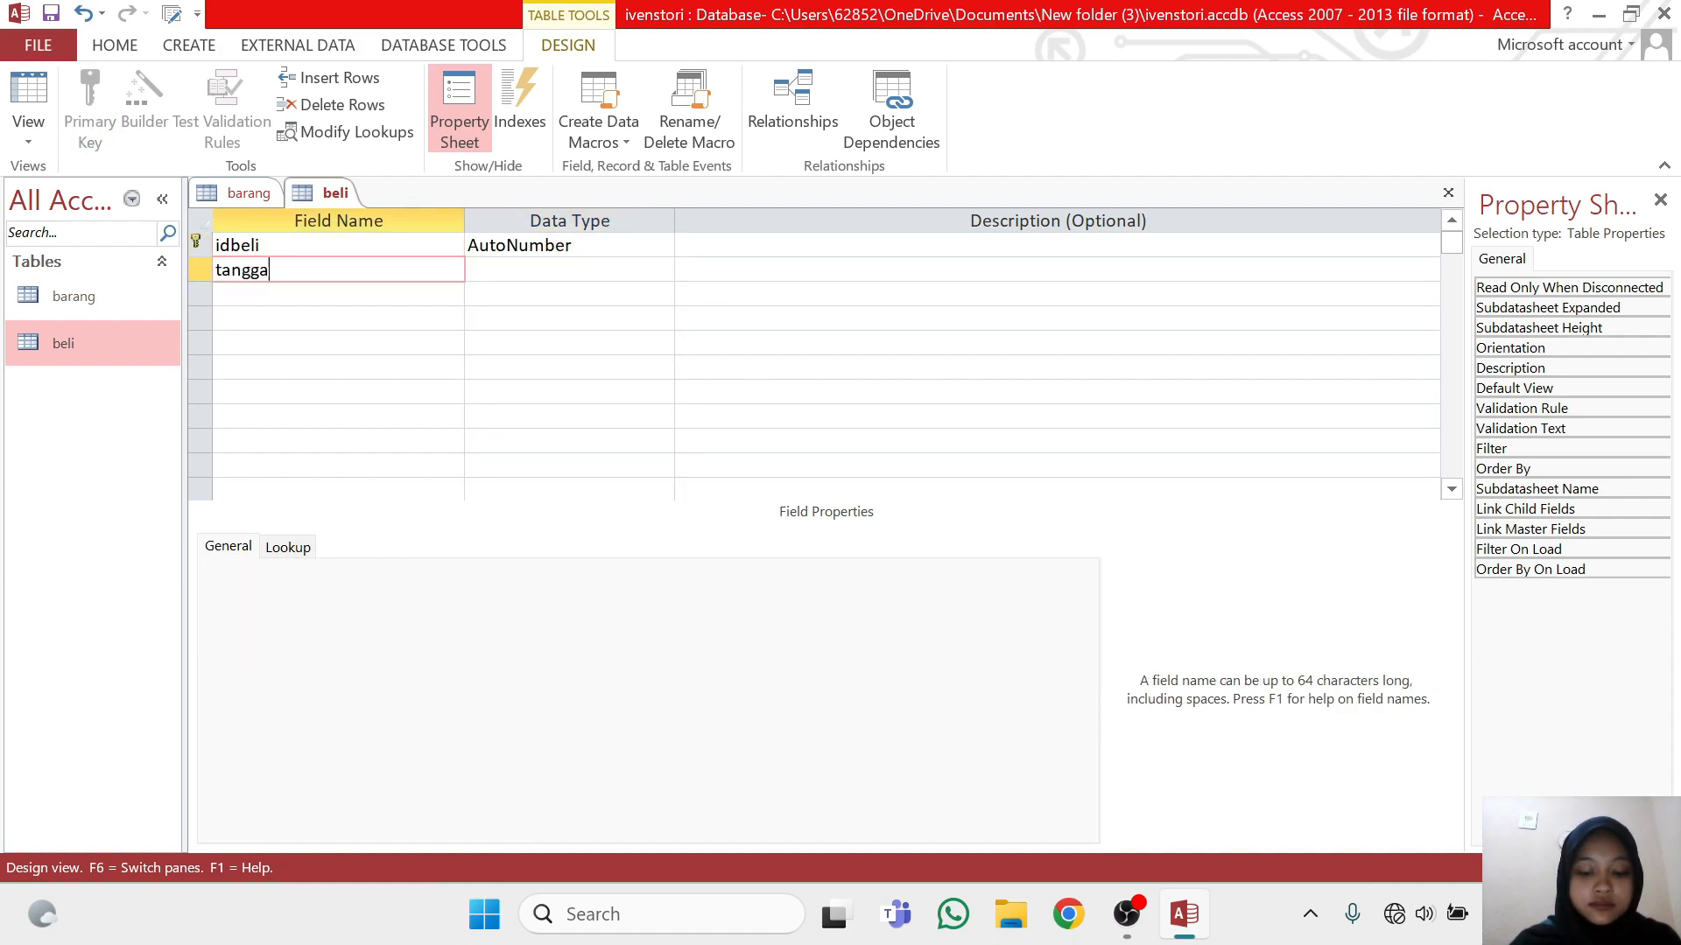
pyautogui.write('l_')
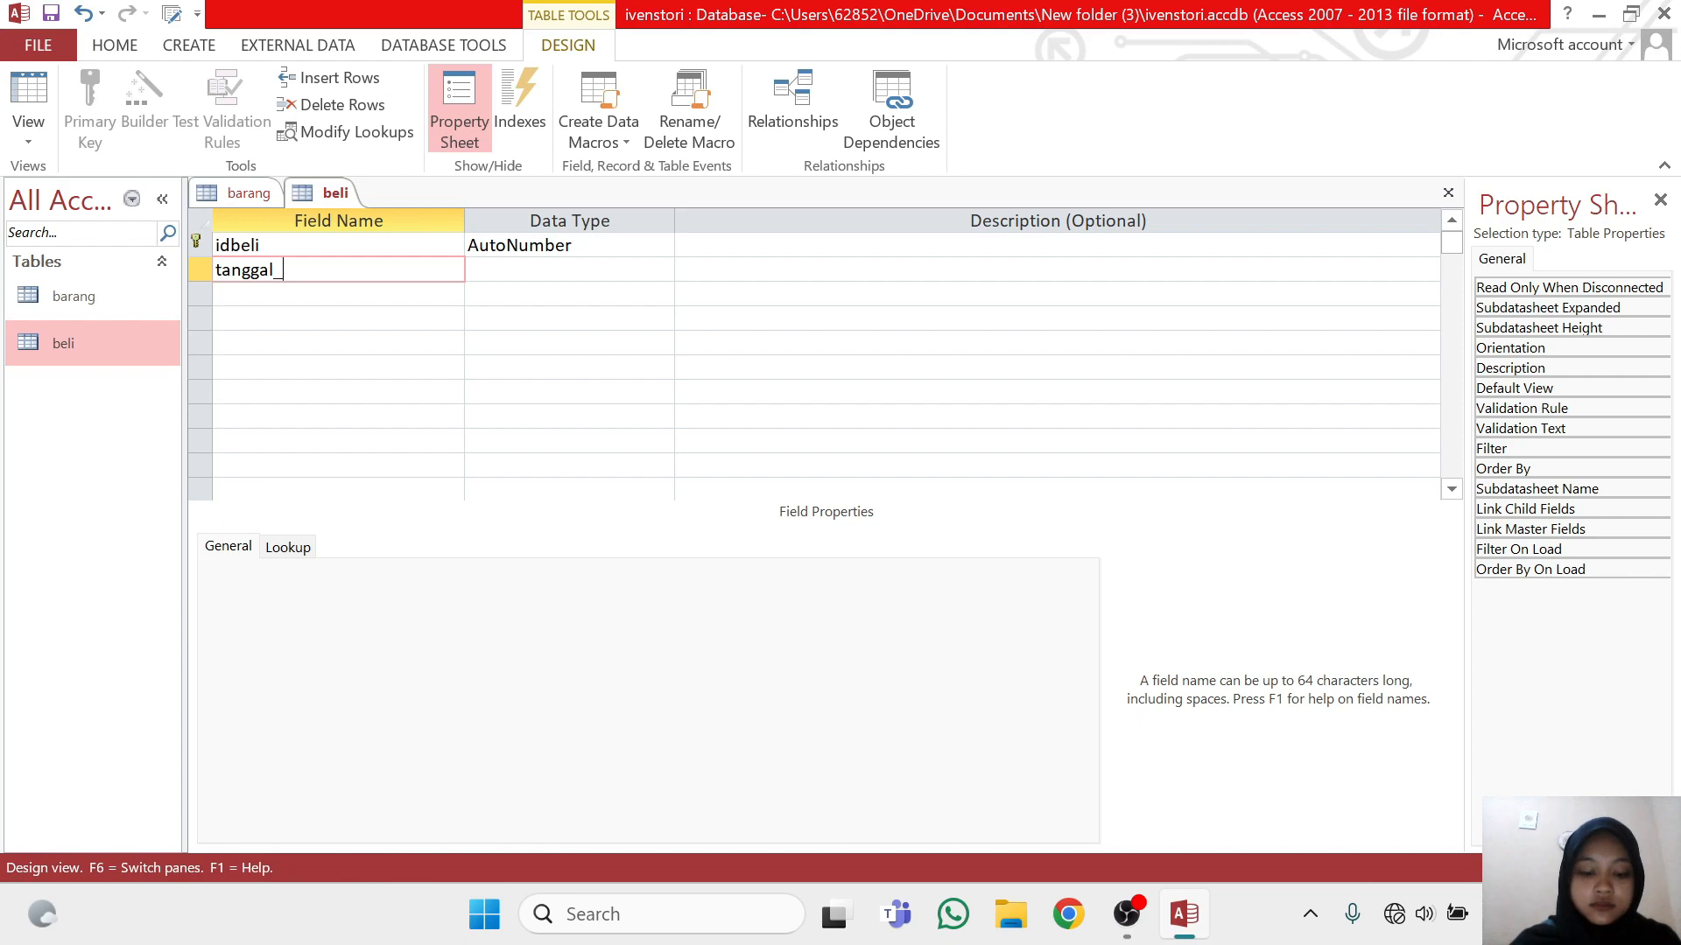
pyautogui.write('beli')
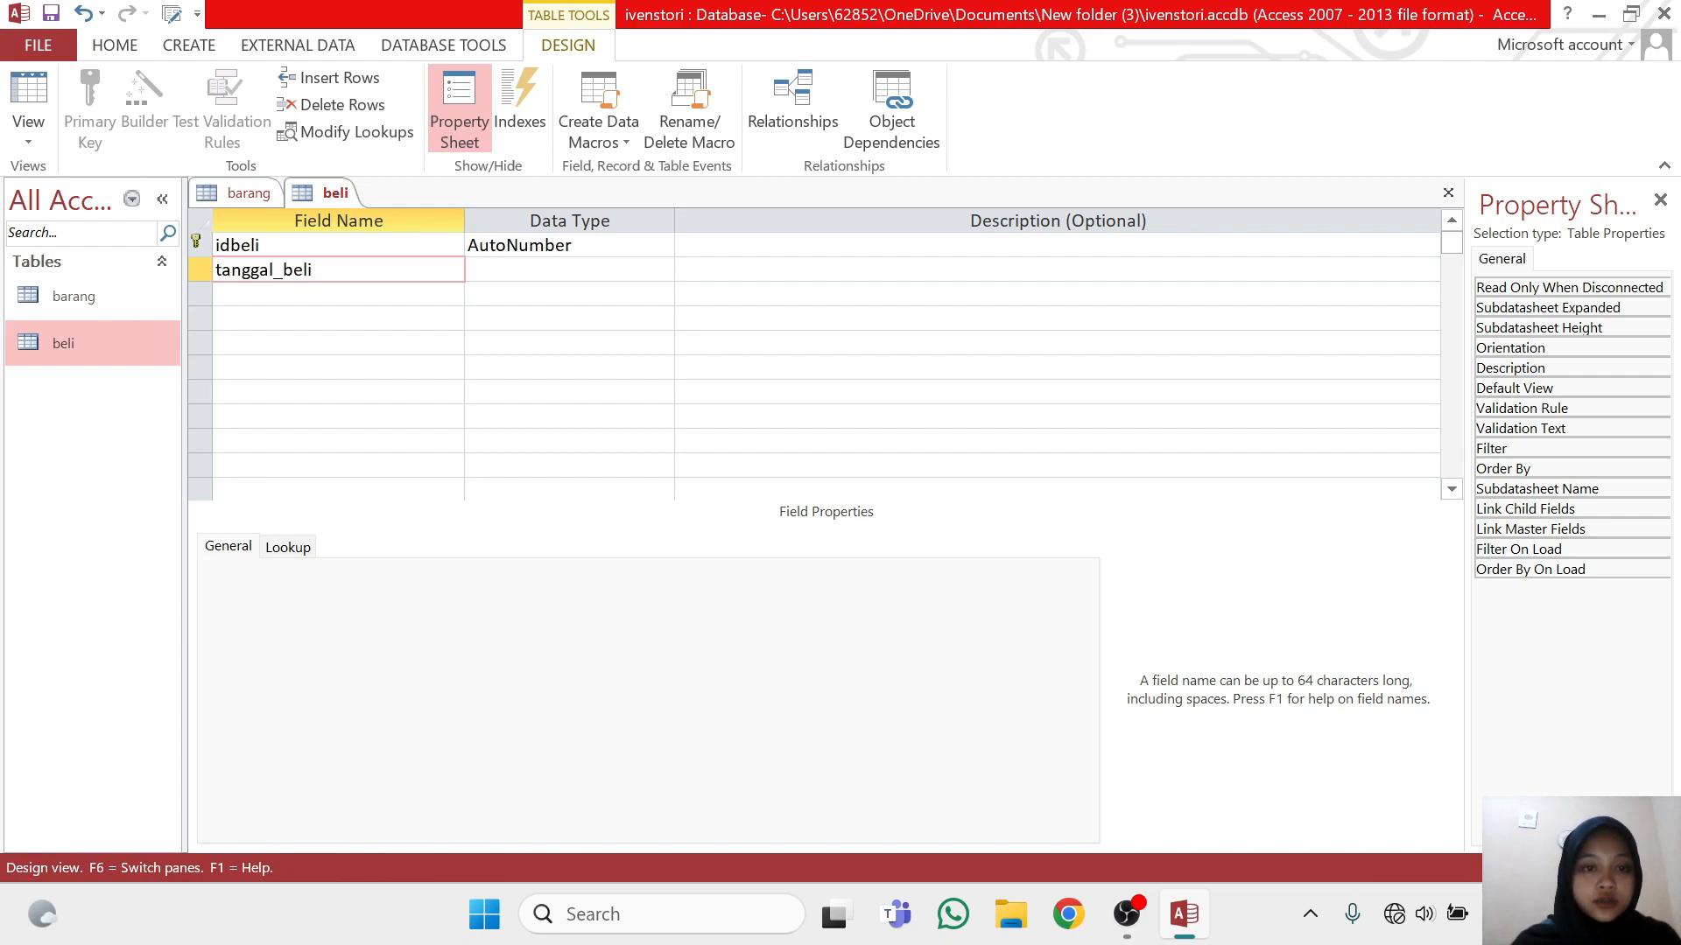
pyautogui.press('Tab')
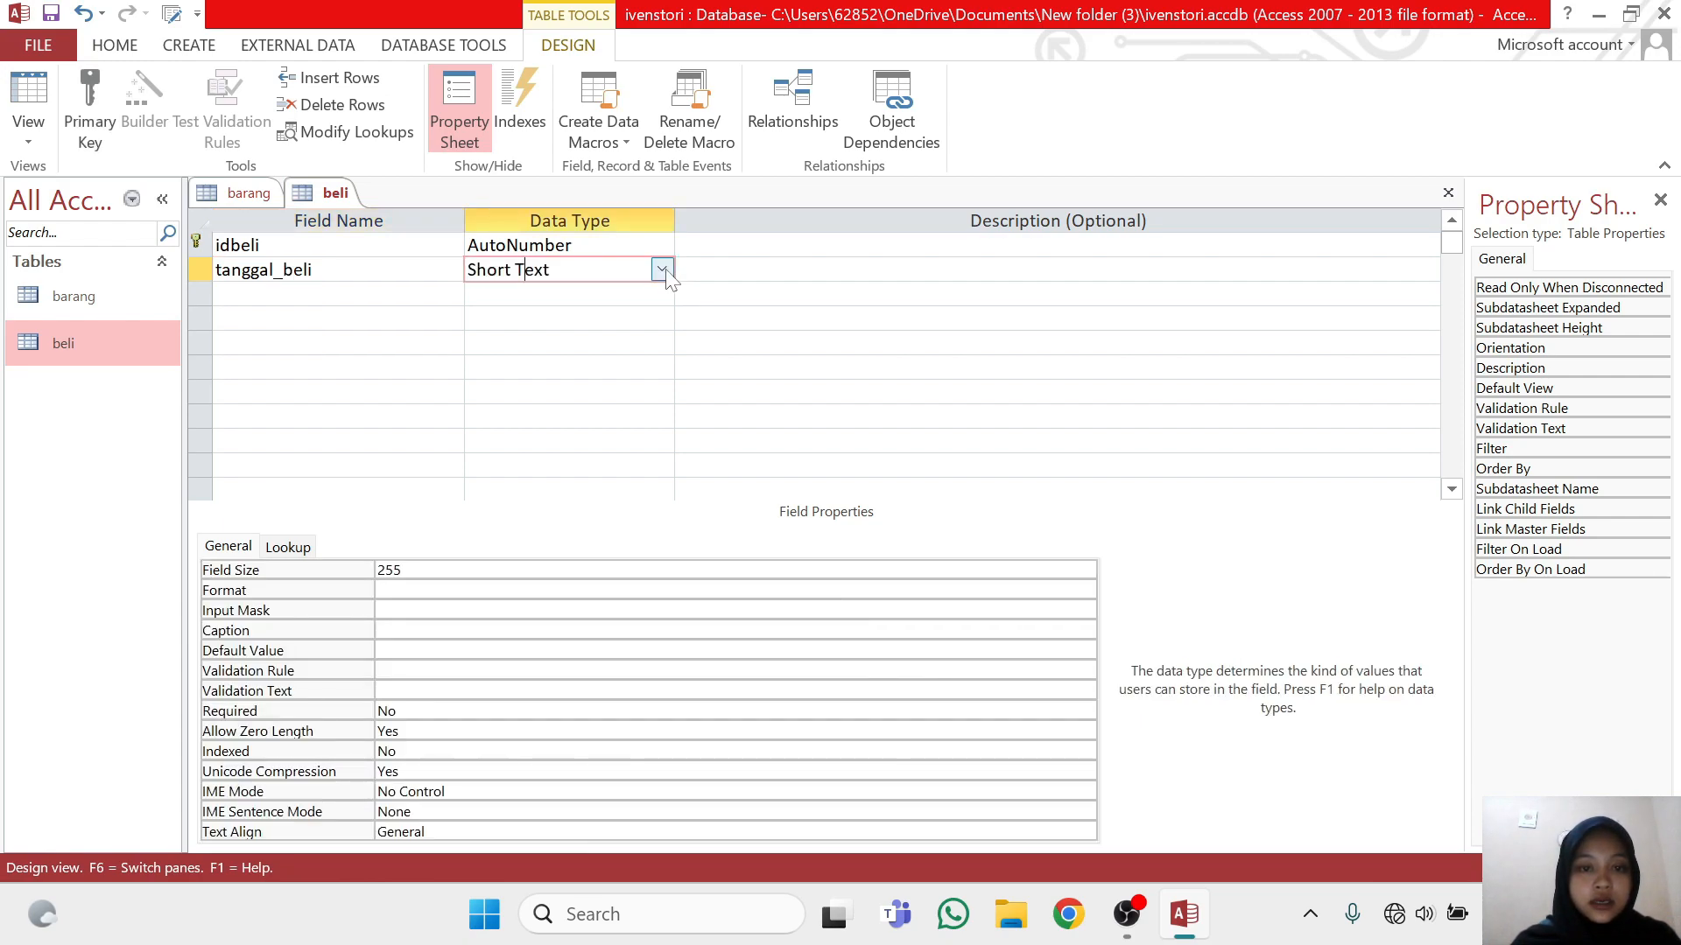
pyautogui.click(662, 270)
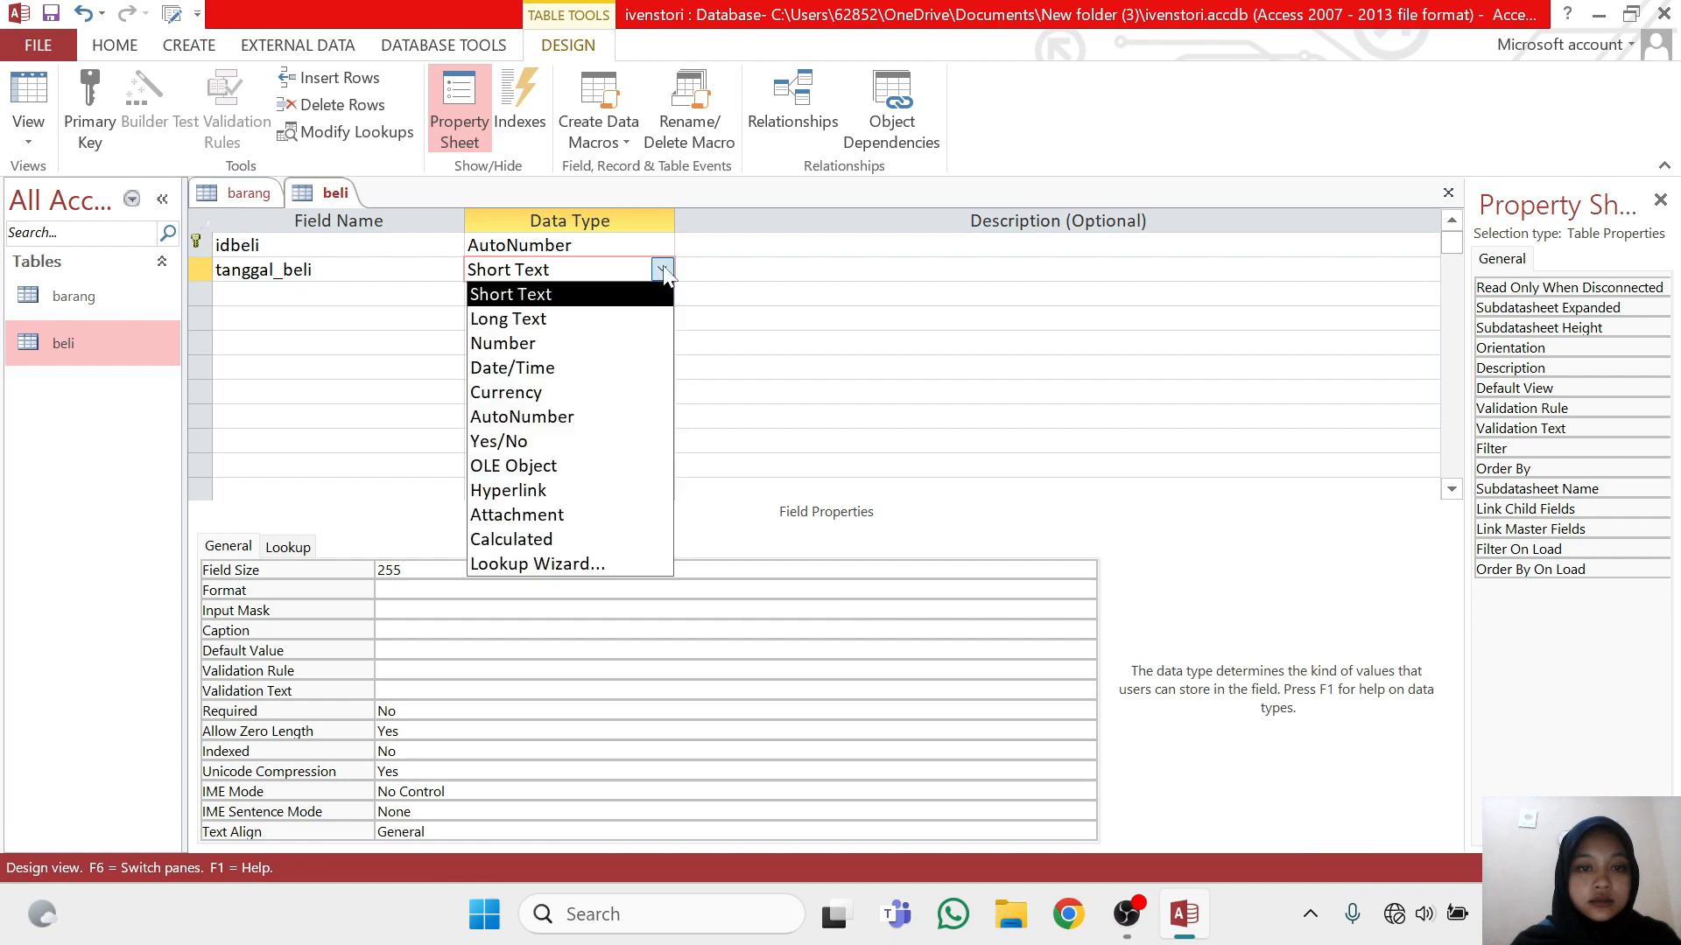
pyautogui.click(607, 370)
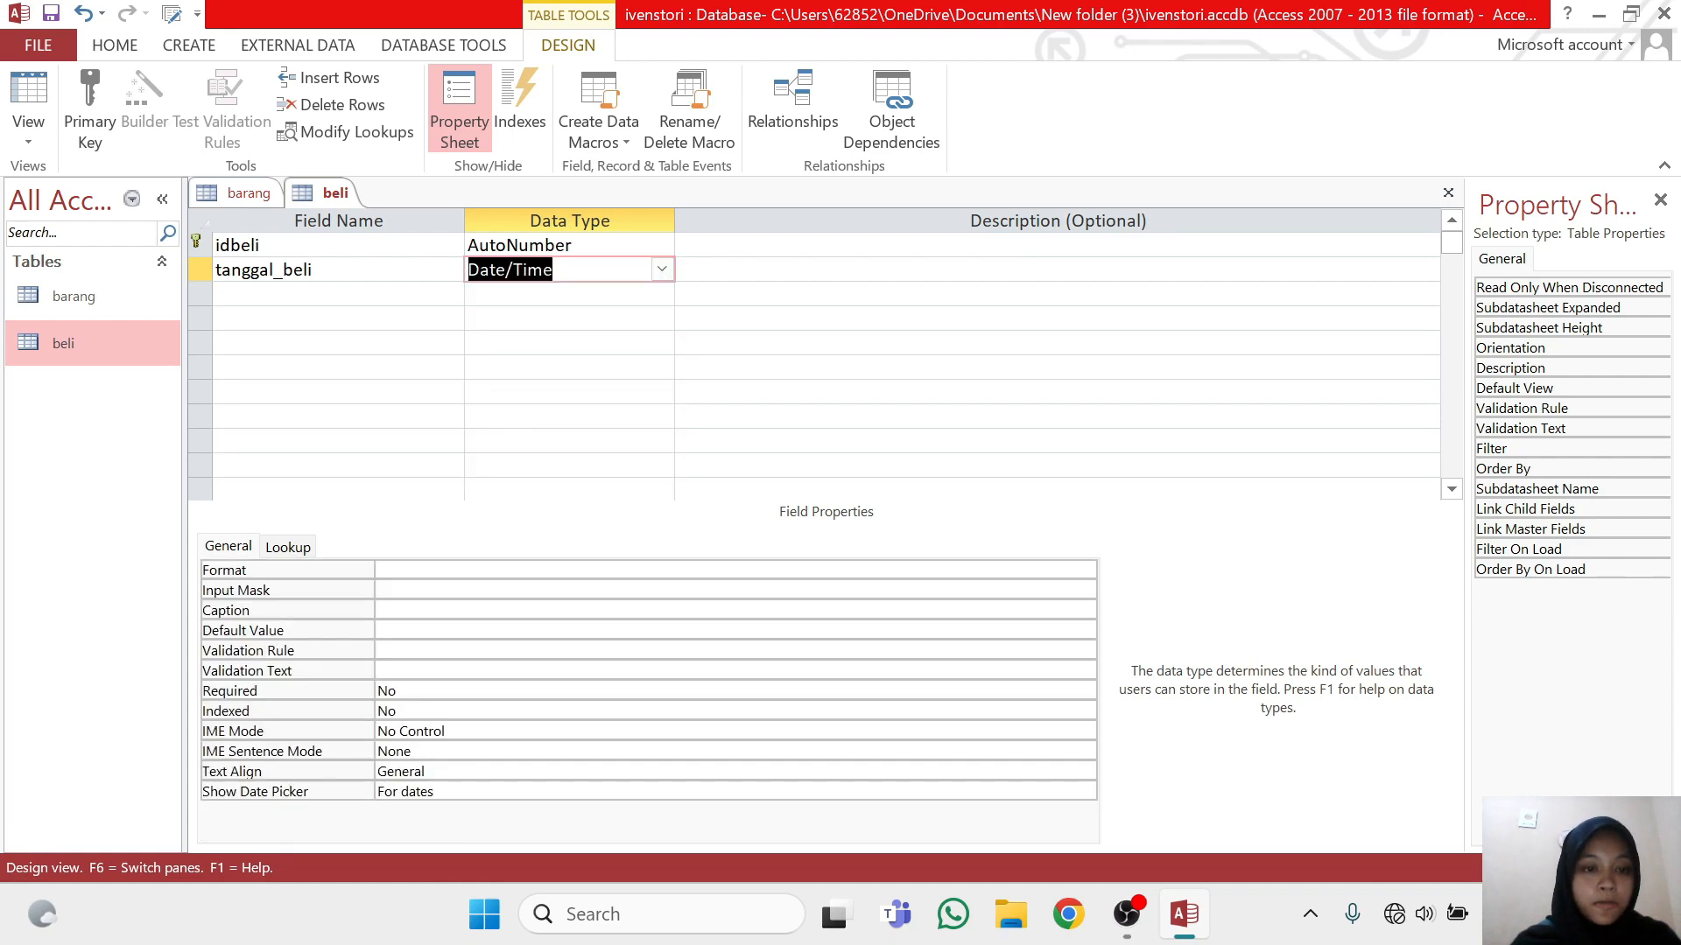
# Add a keterangan_beli field below tanggal_beli with data type Short Text, and save the beli table
pyautogui.press('Tab')
pyautogui.press('Tab')
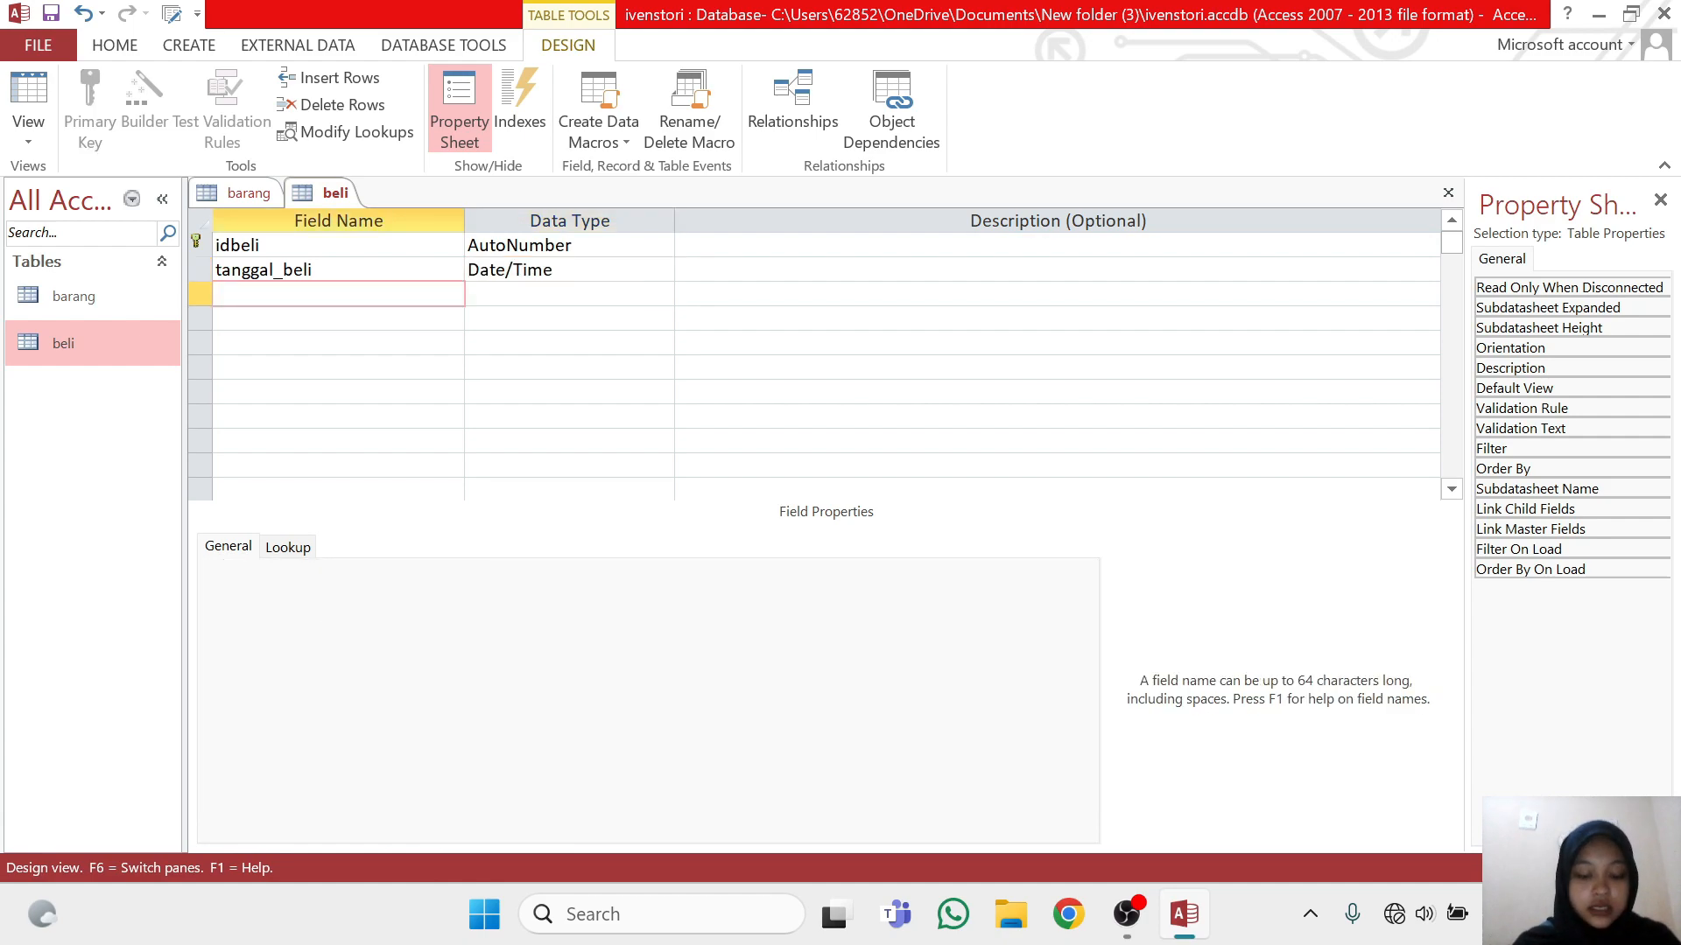
pyautogui.write('keter')
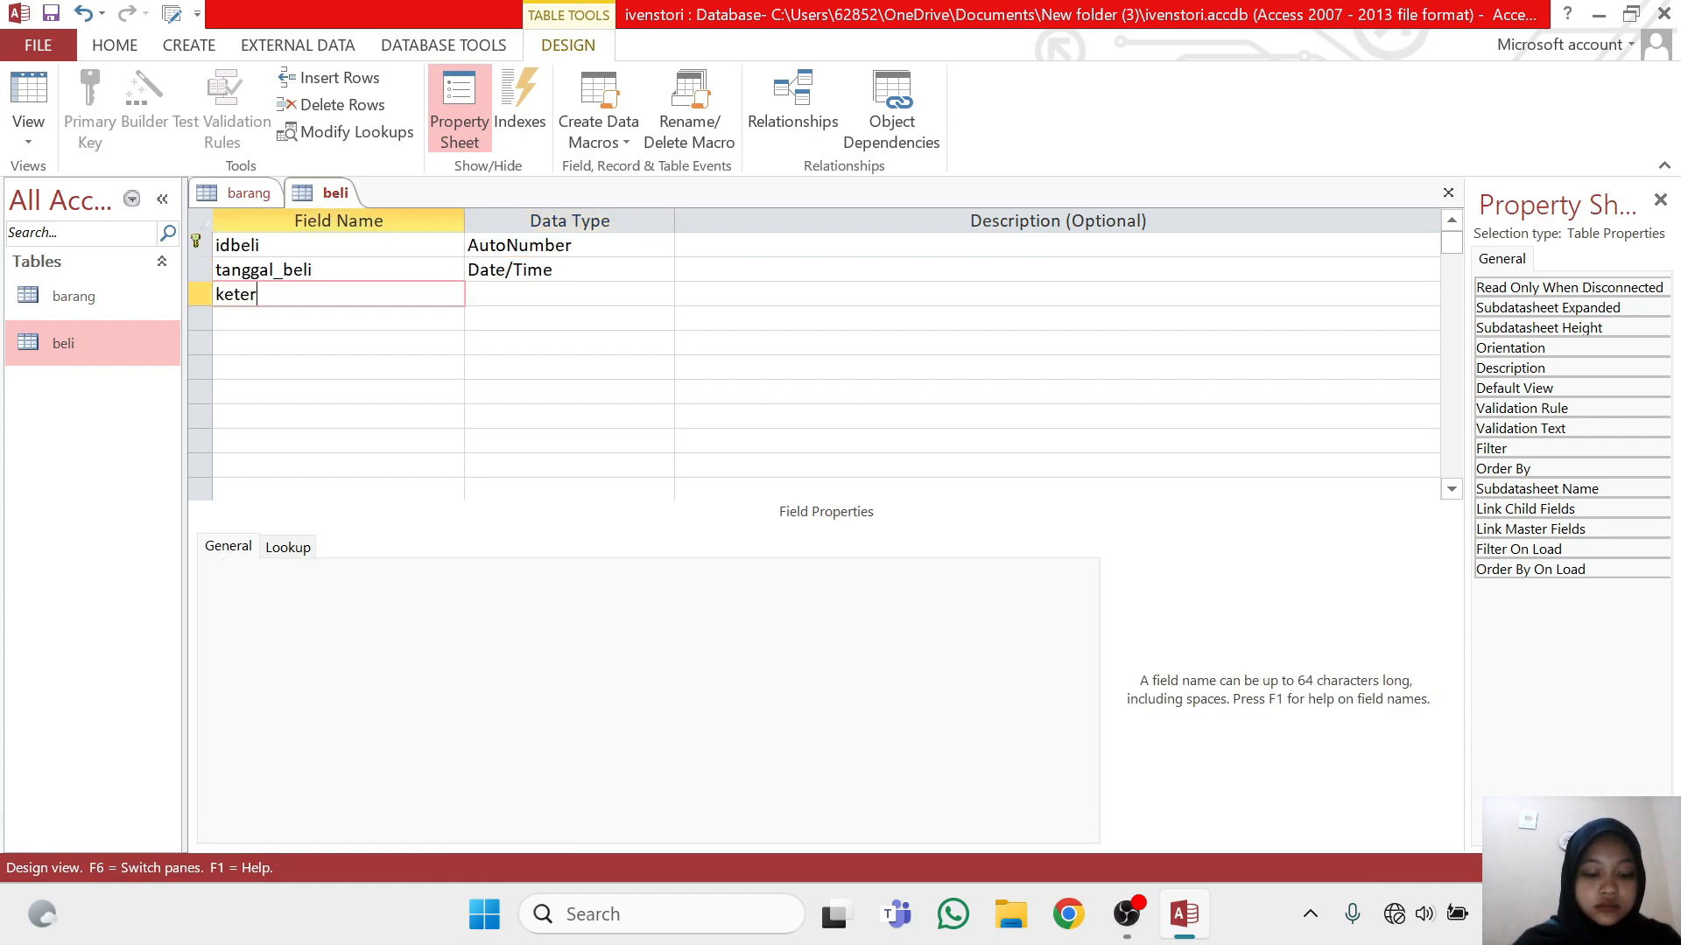
pyautogui.write('angan')
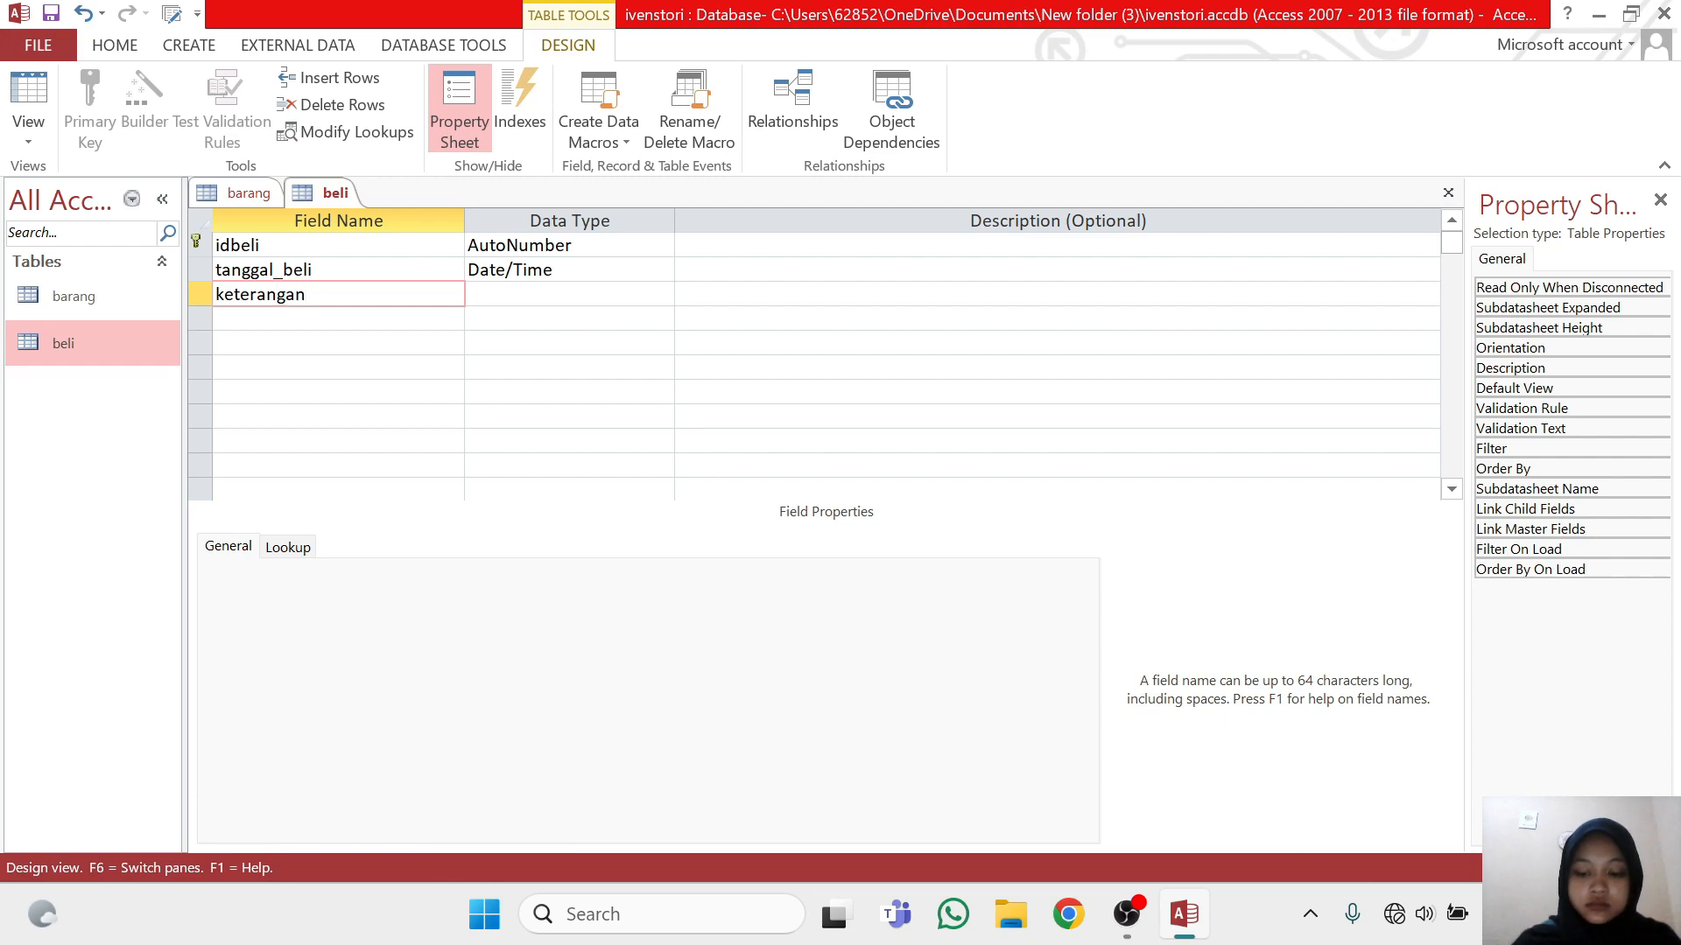
pyautogui.write('_beli')
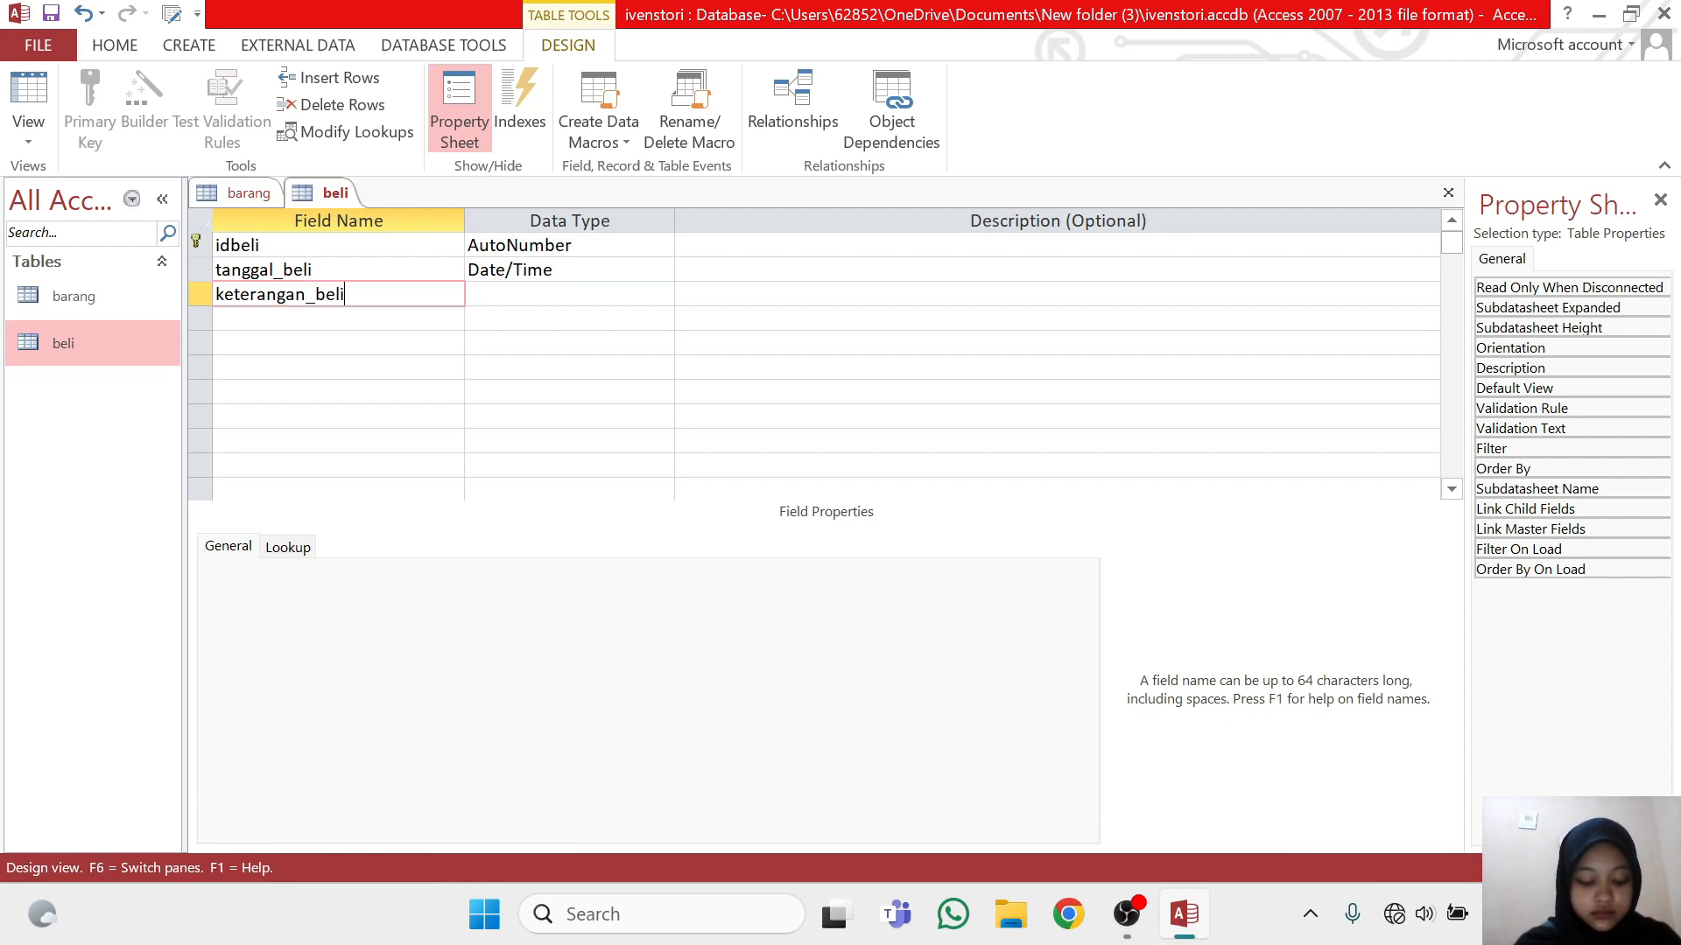
pyautogui.press('Tab')
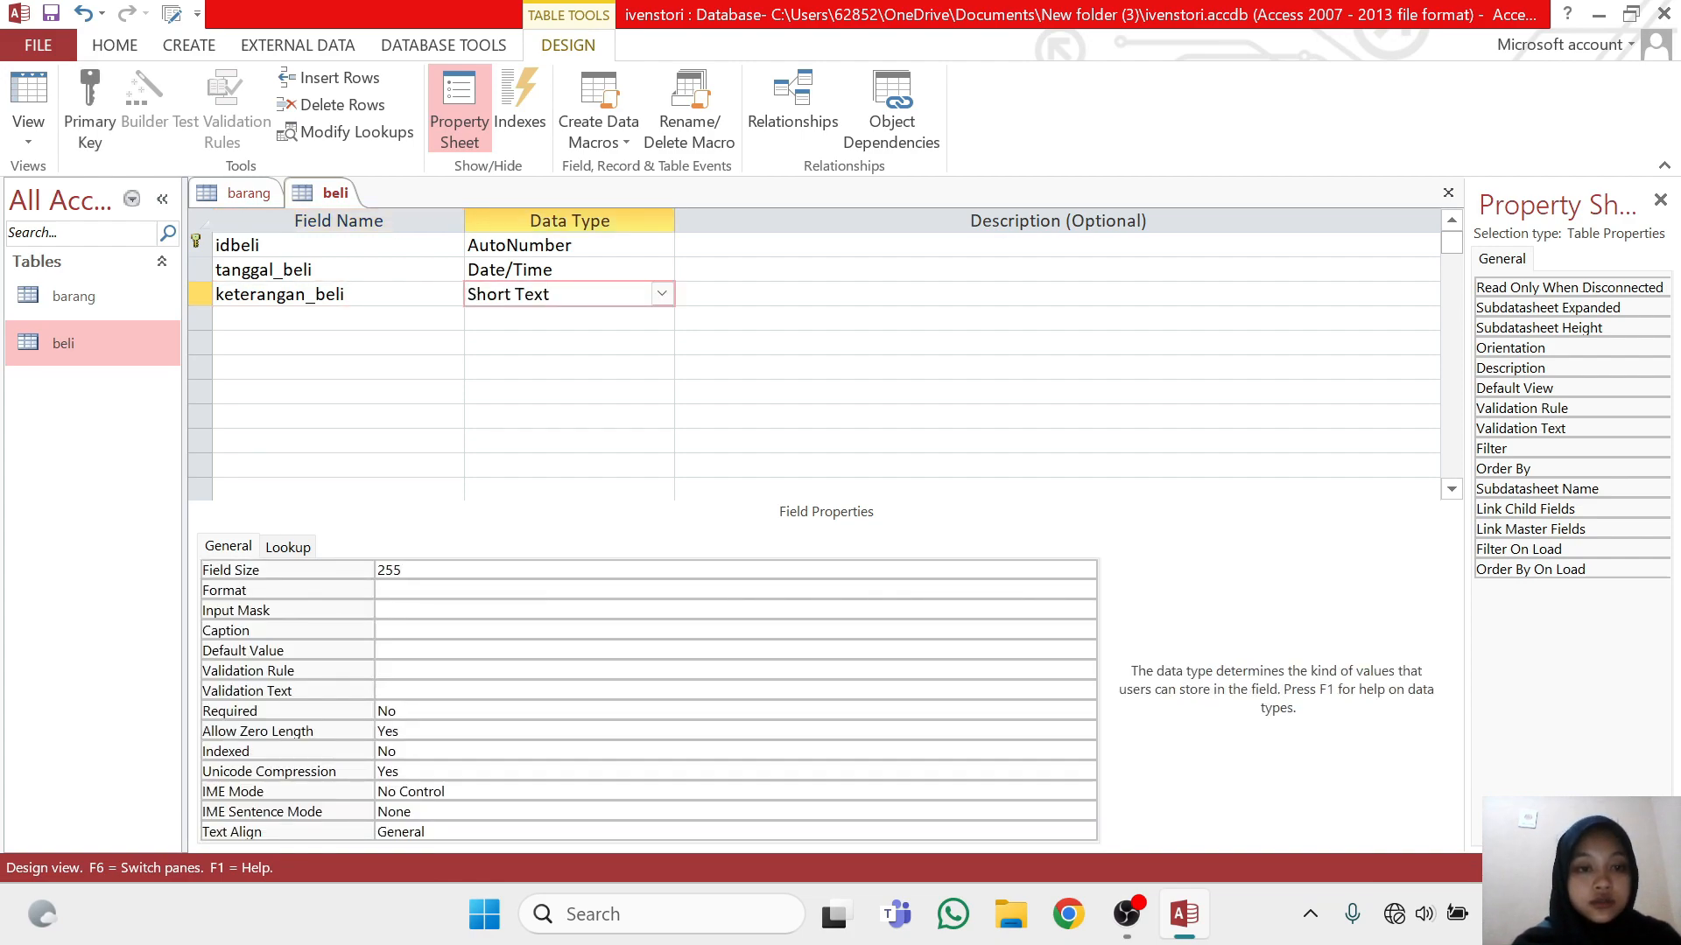
pyautogui.click(349, 199)
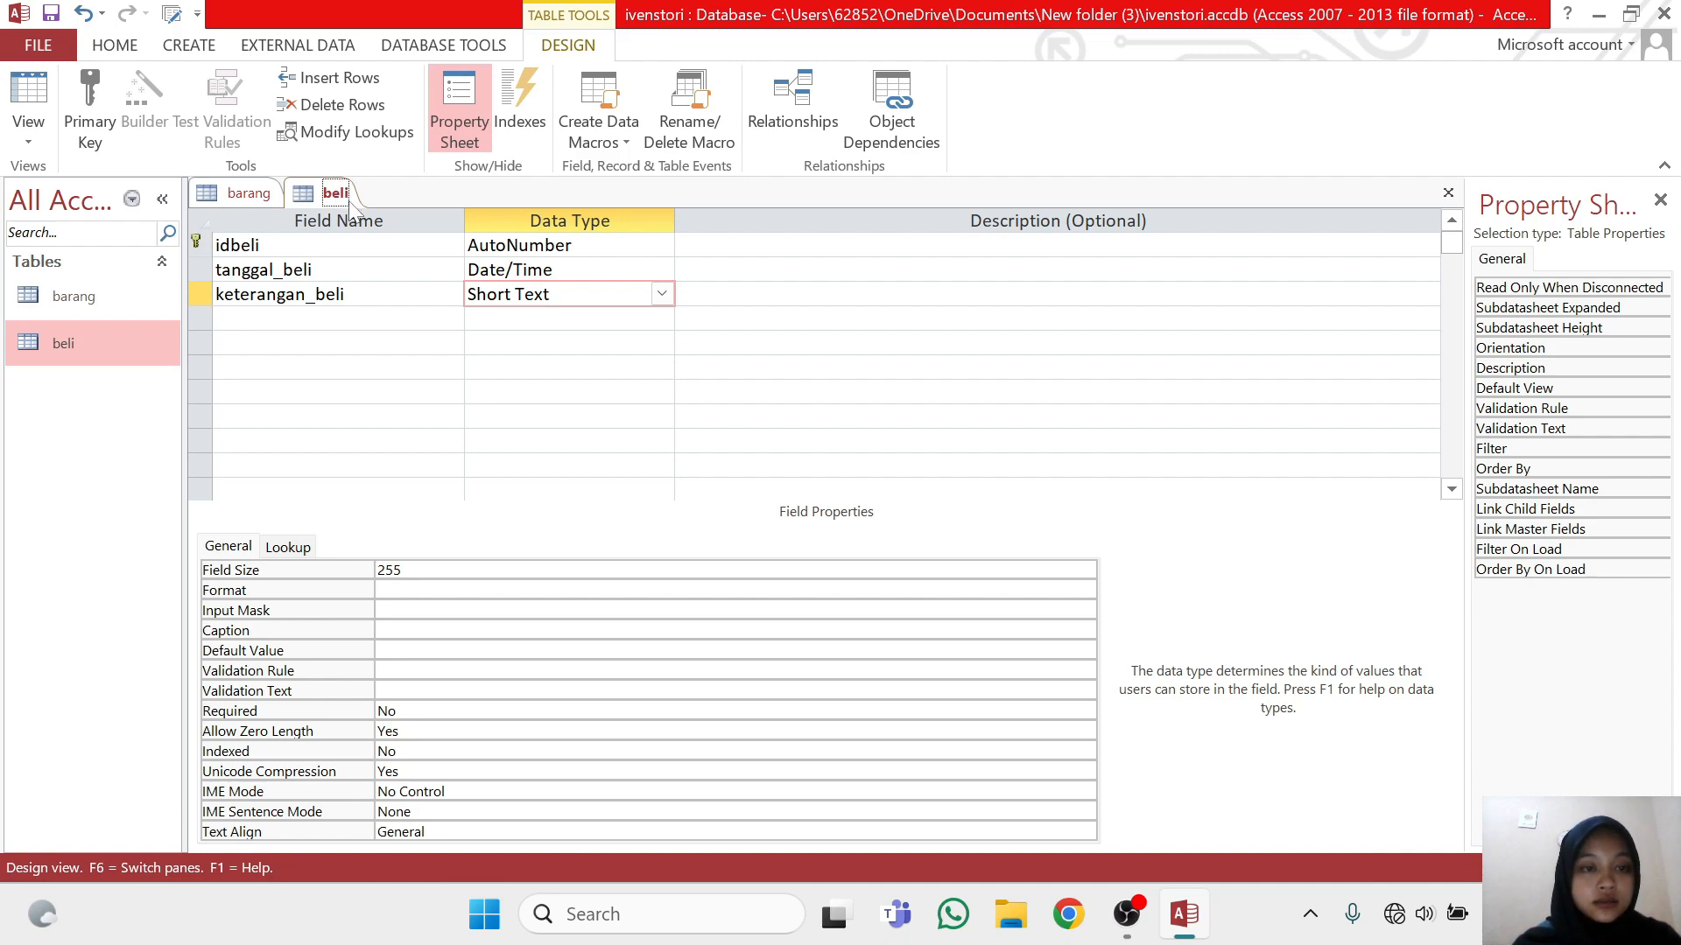
pyautogui.rightClick(350, 202)
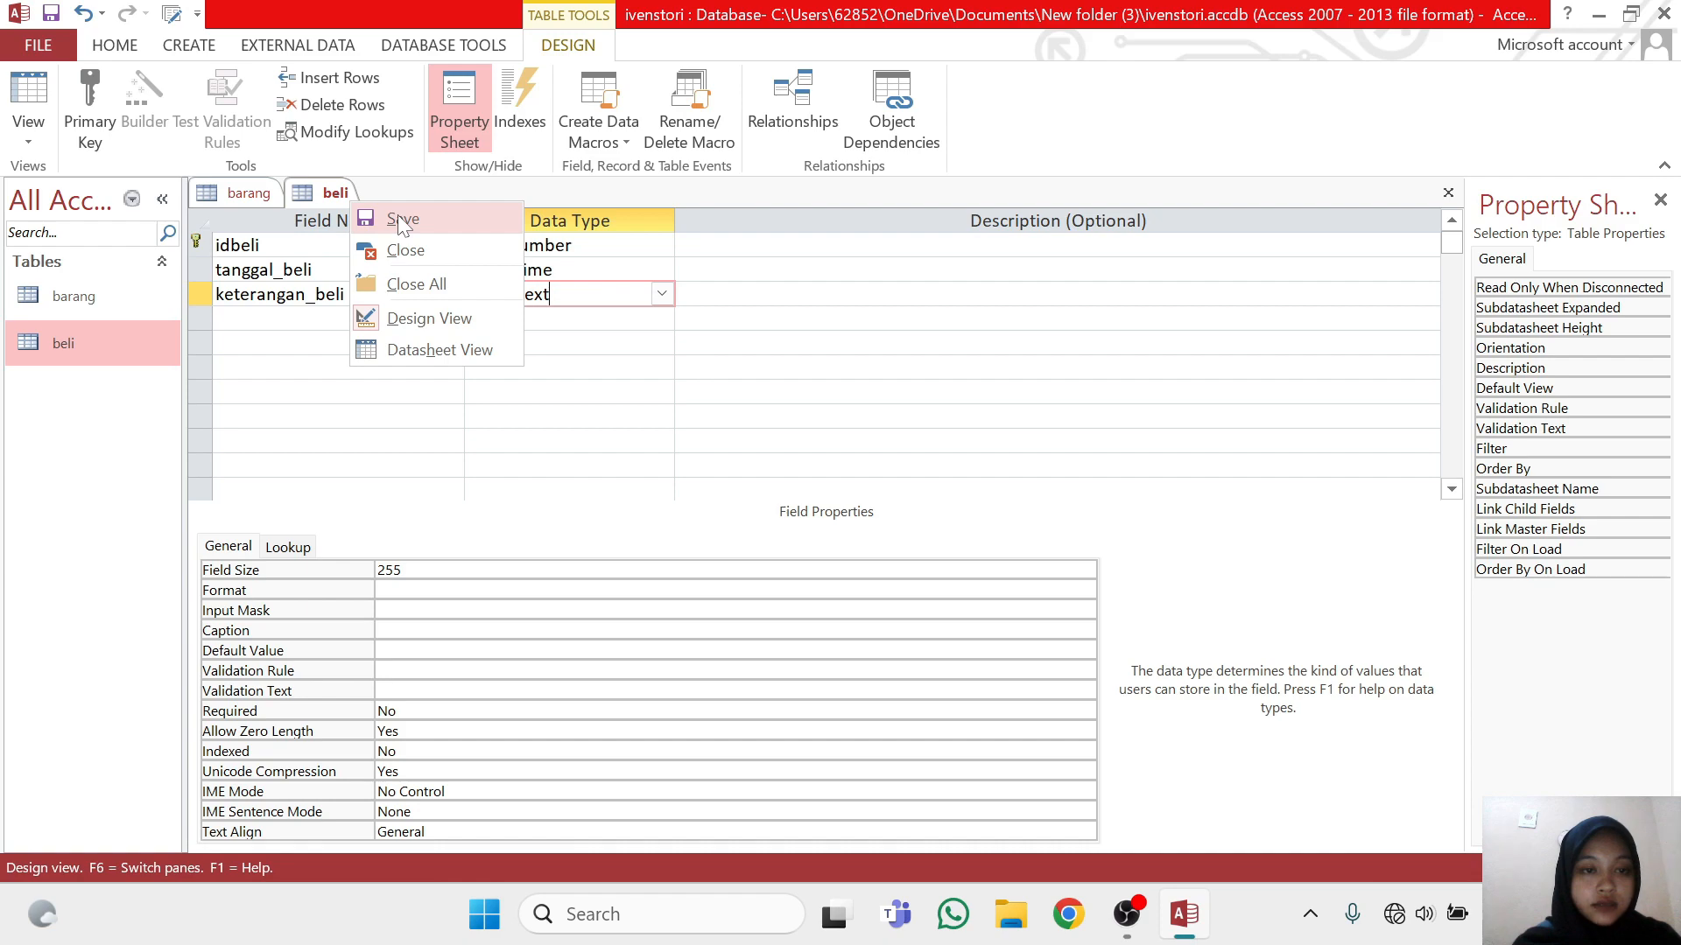
pyautogui.click(398, 219)
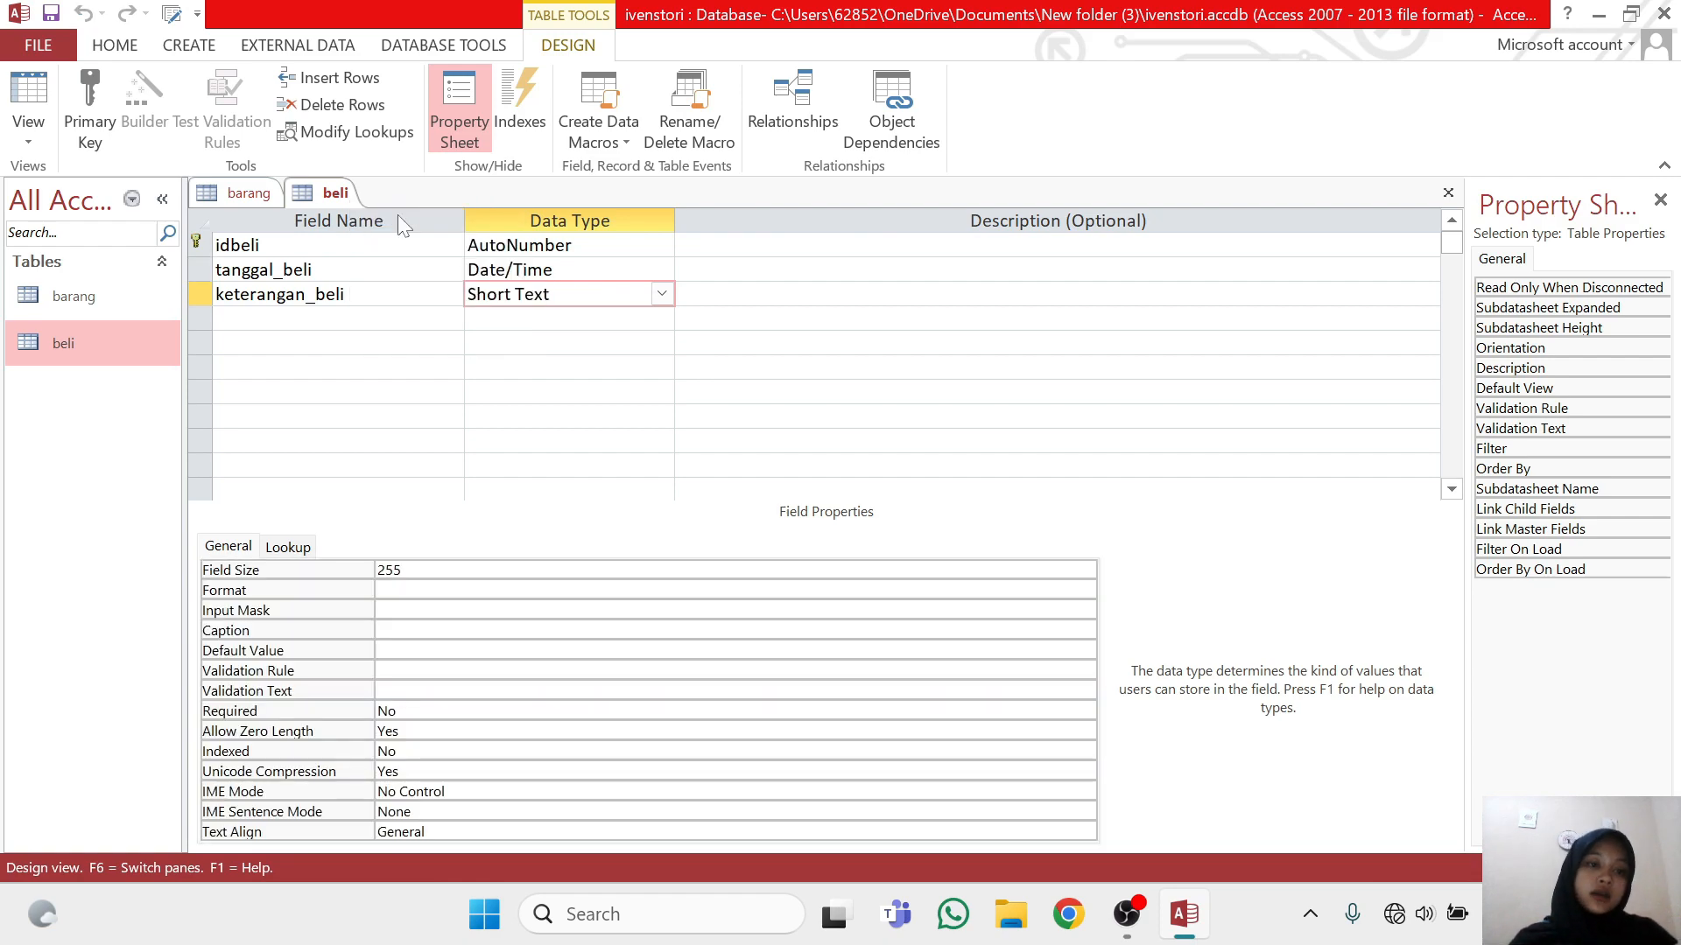
# Create another new table and open it in Design View, saving it under the name beli_detail
pyautogui.click(212, 50)
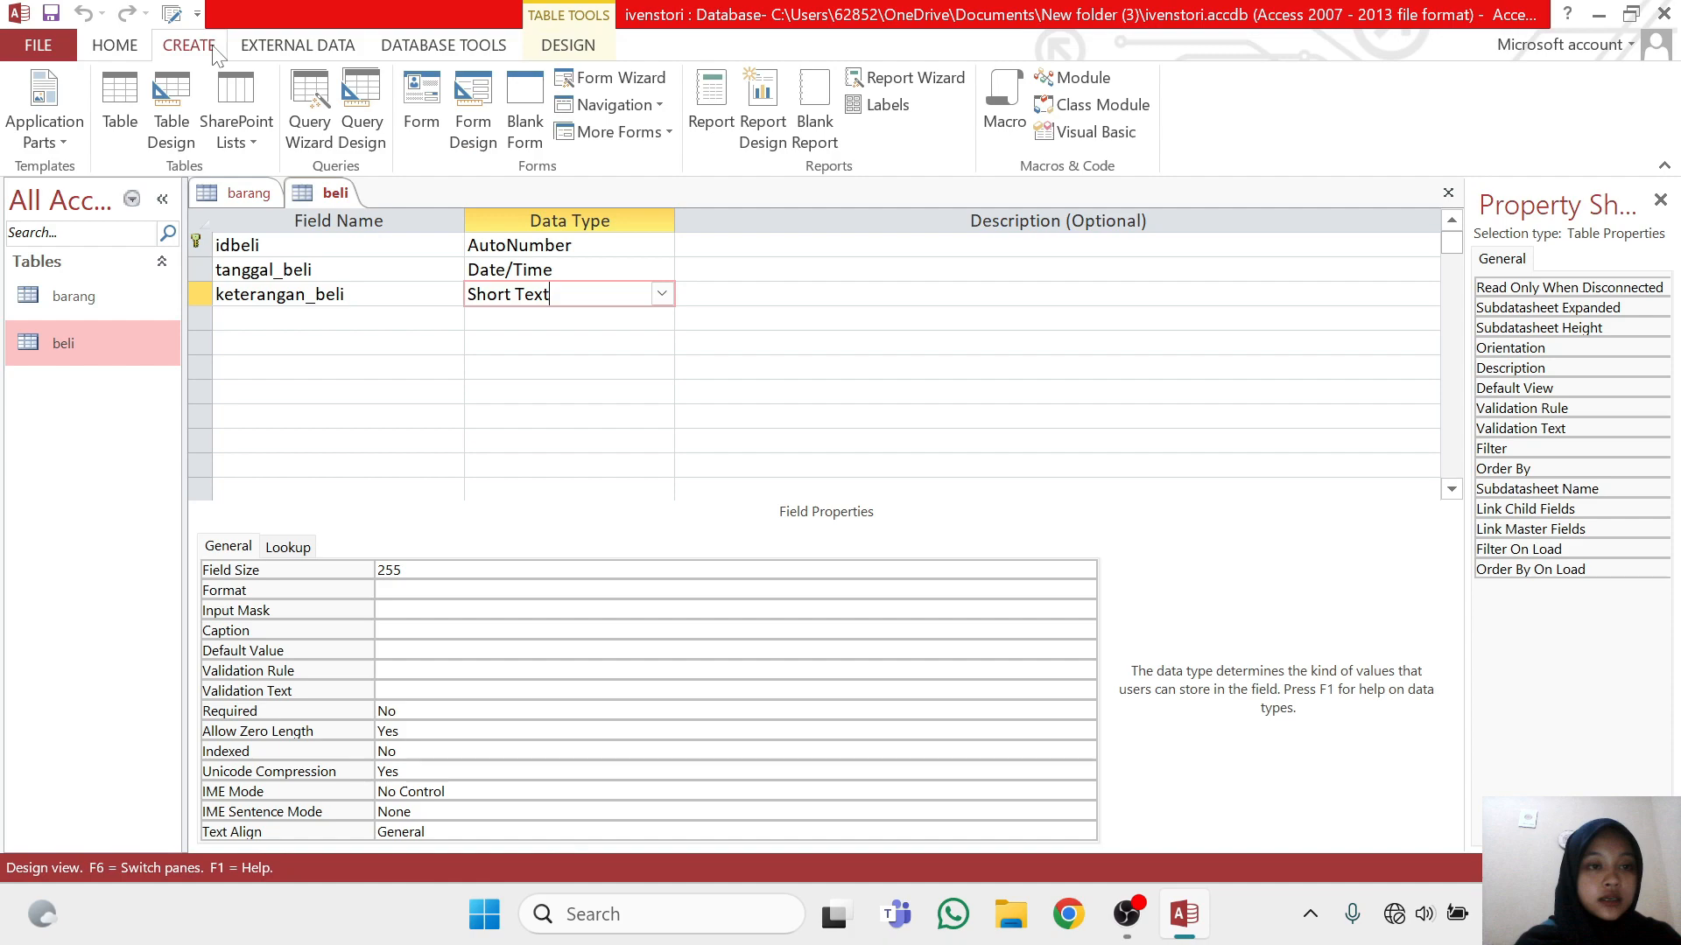
pyautogui.click(123, 109)
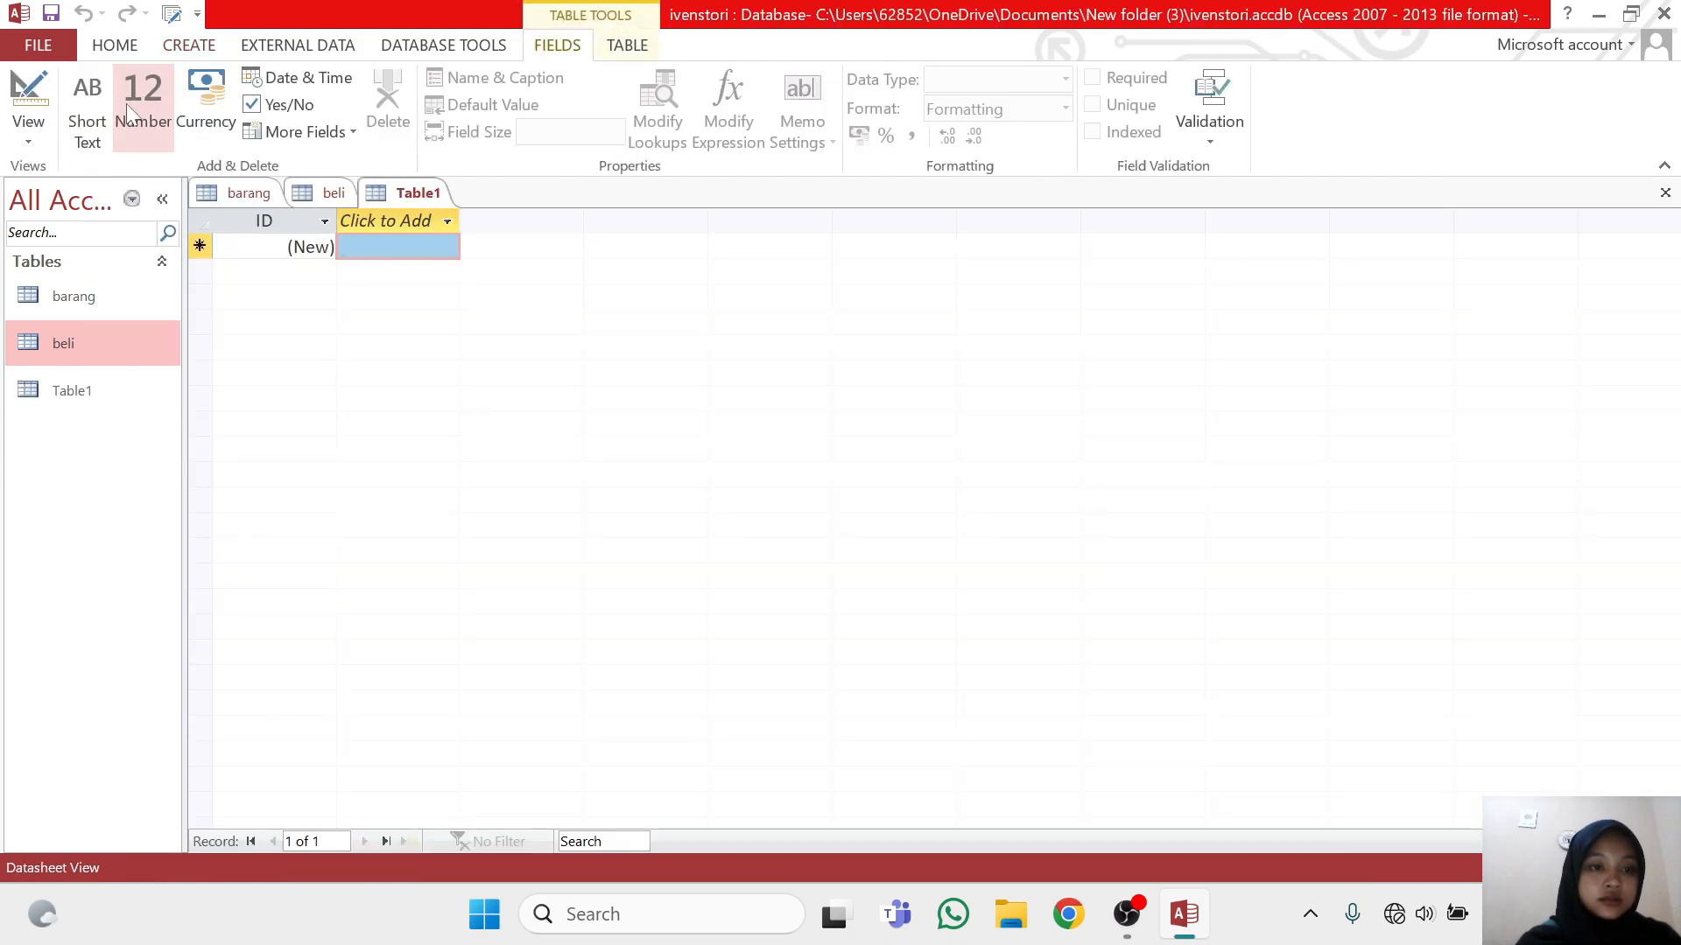
pyautogui.click(142, 386)
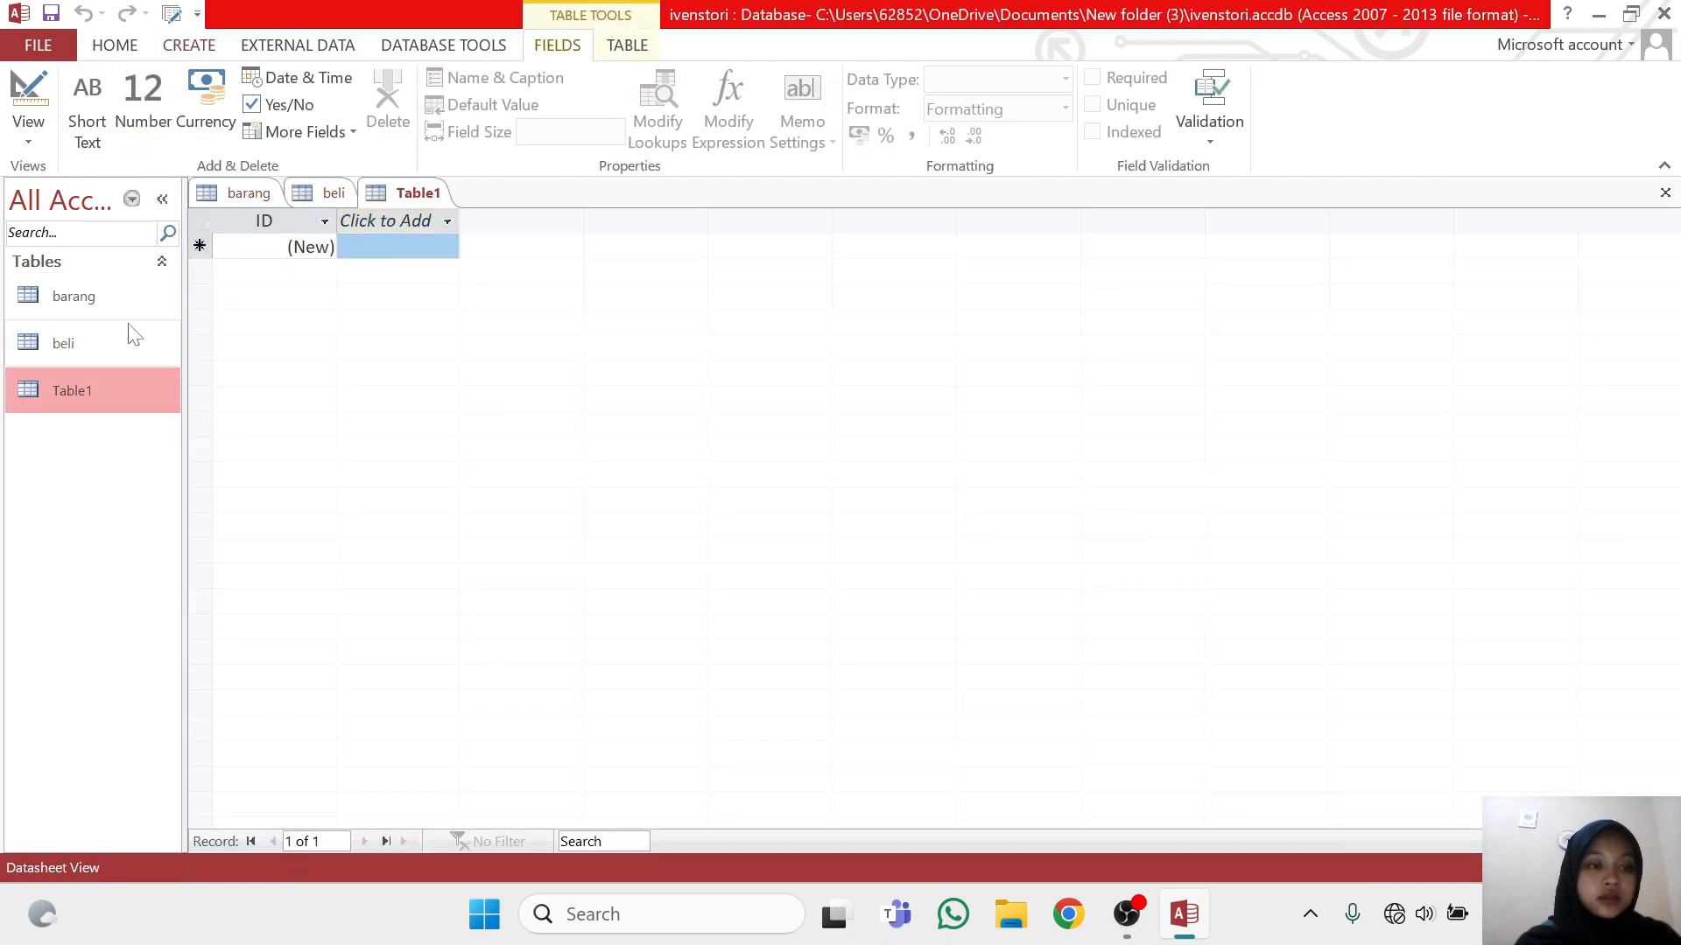
pyautogui.click(40, 134)
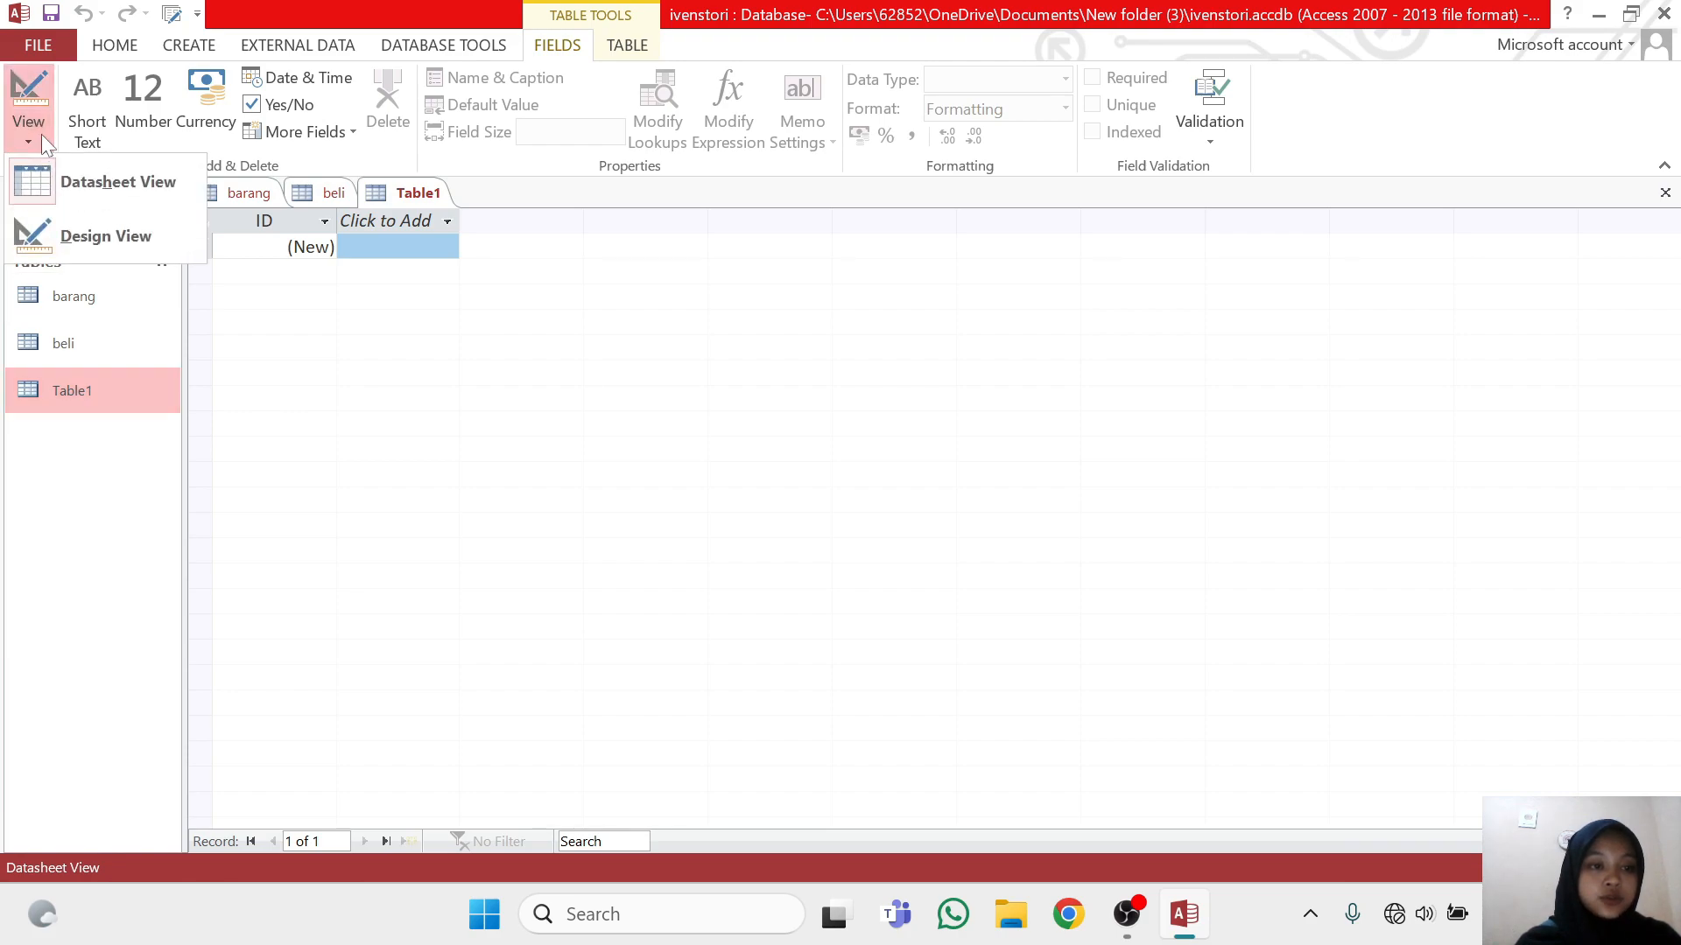
pyautogui.click(105, 245)
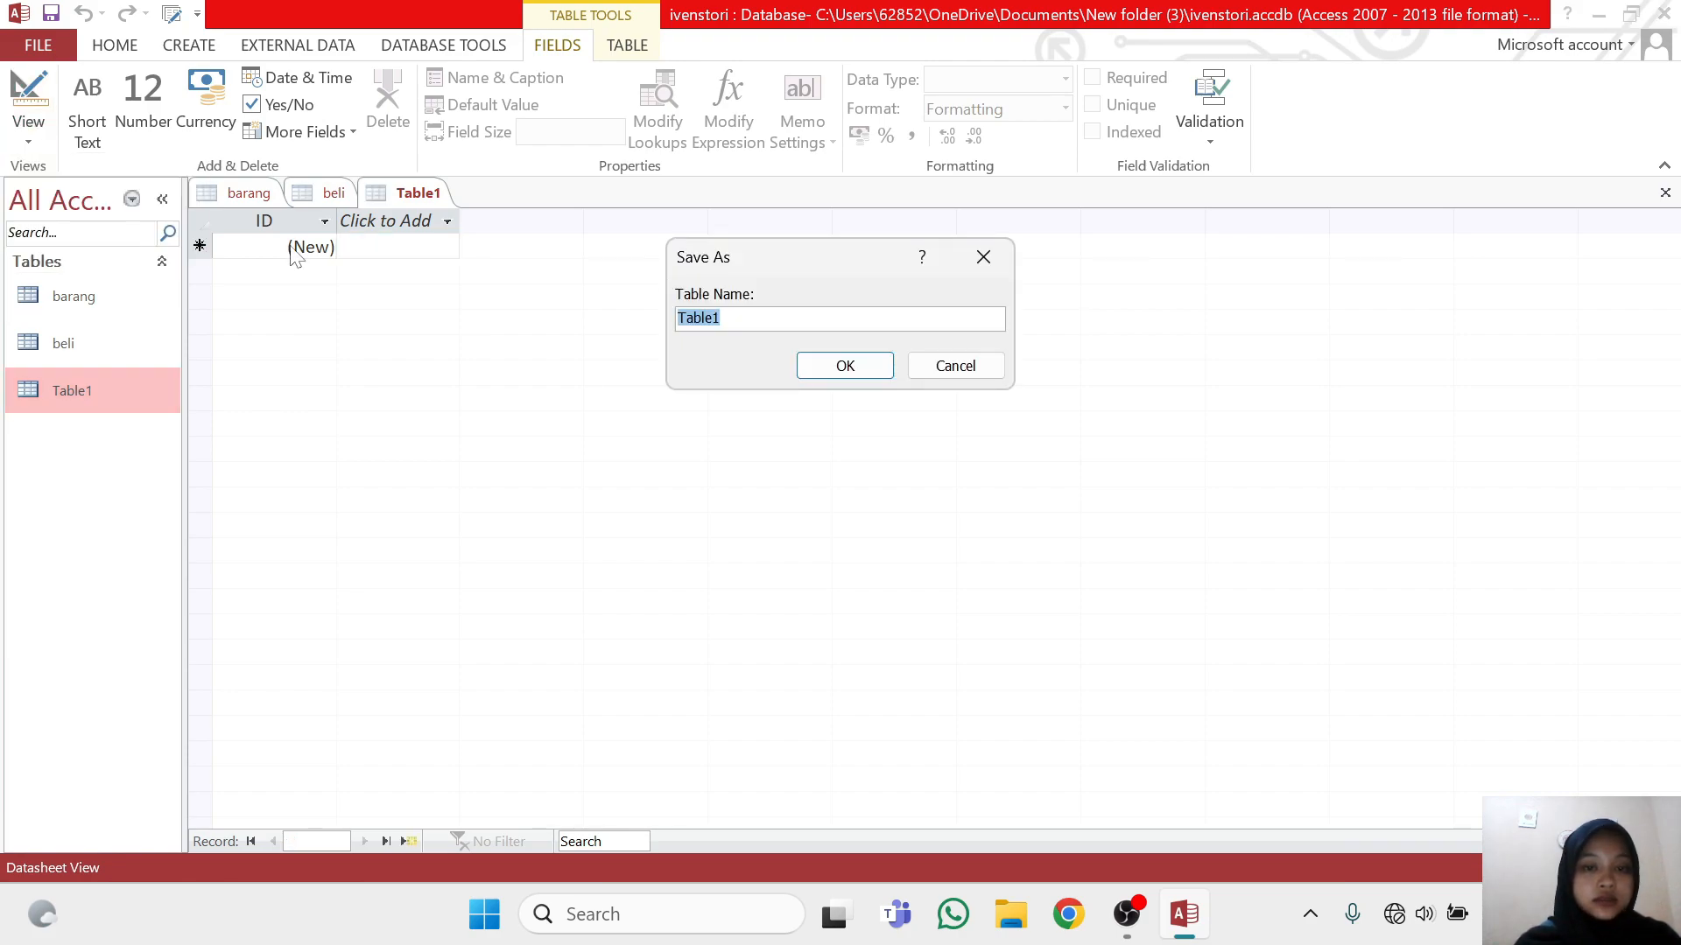
pyautogui.press('BackSpace')
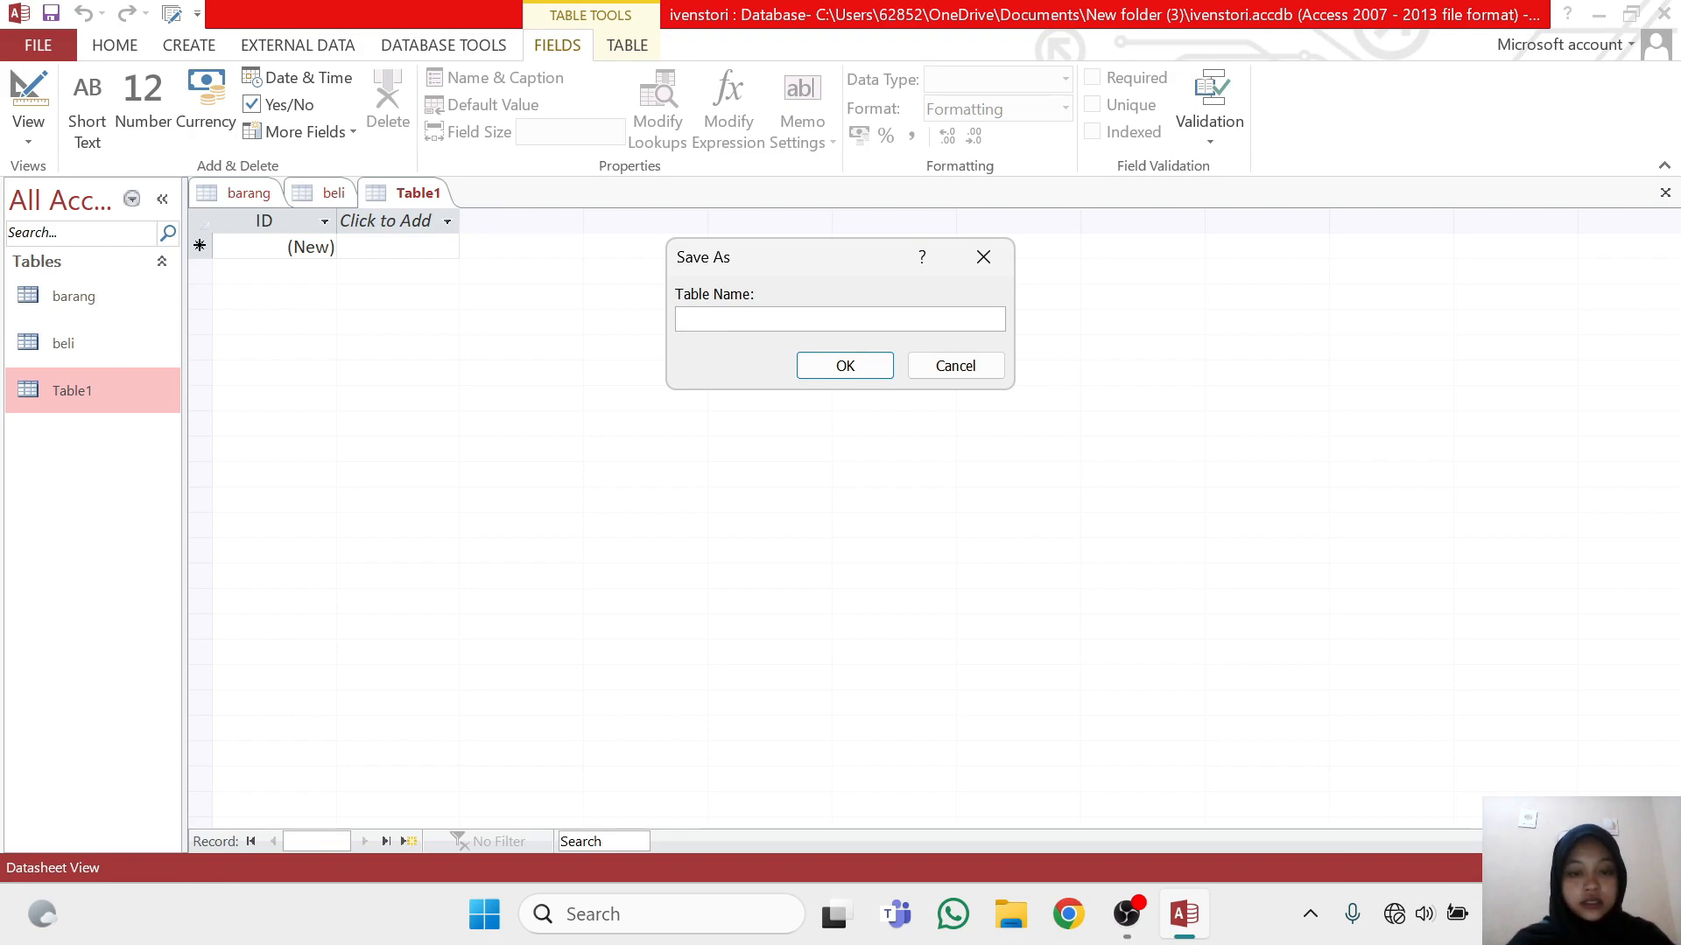
pyautogui.write('beli')
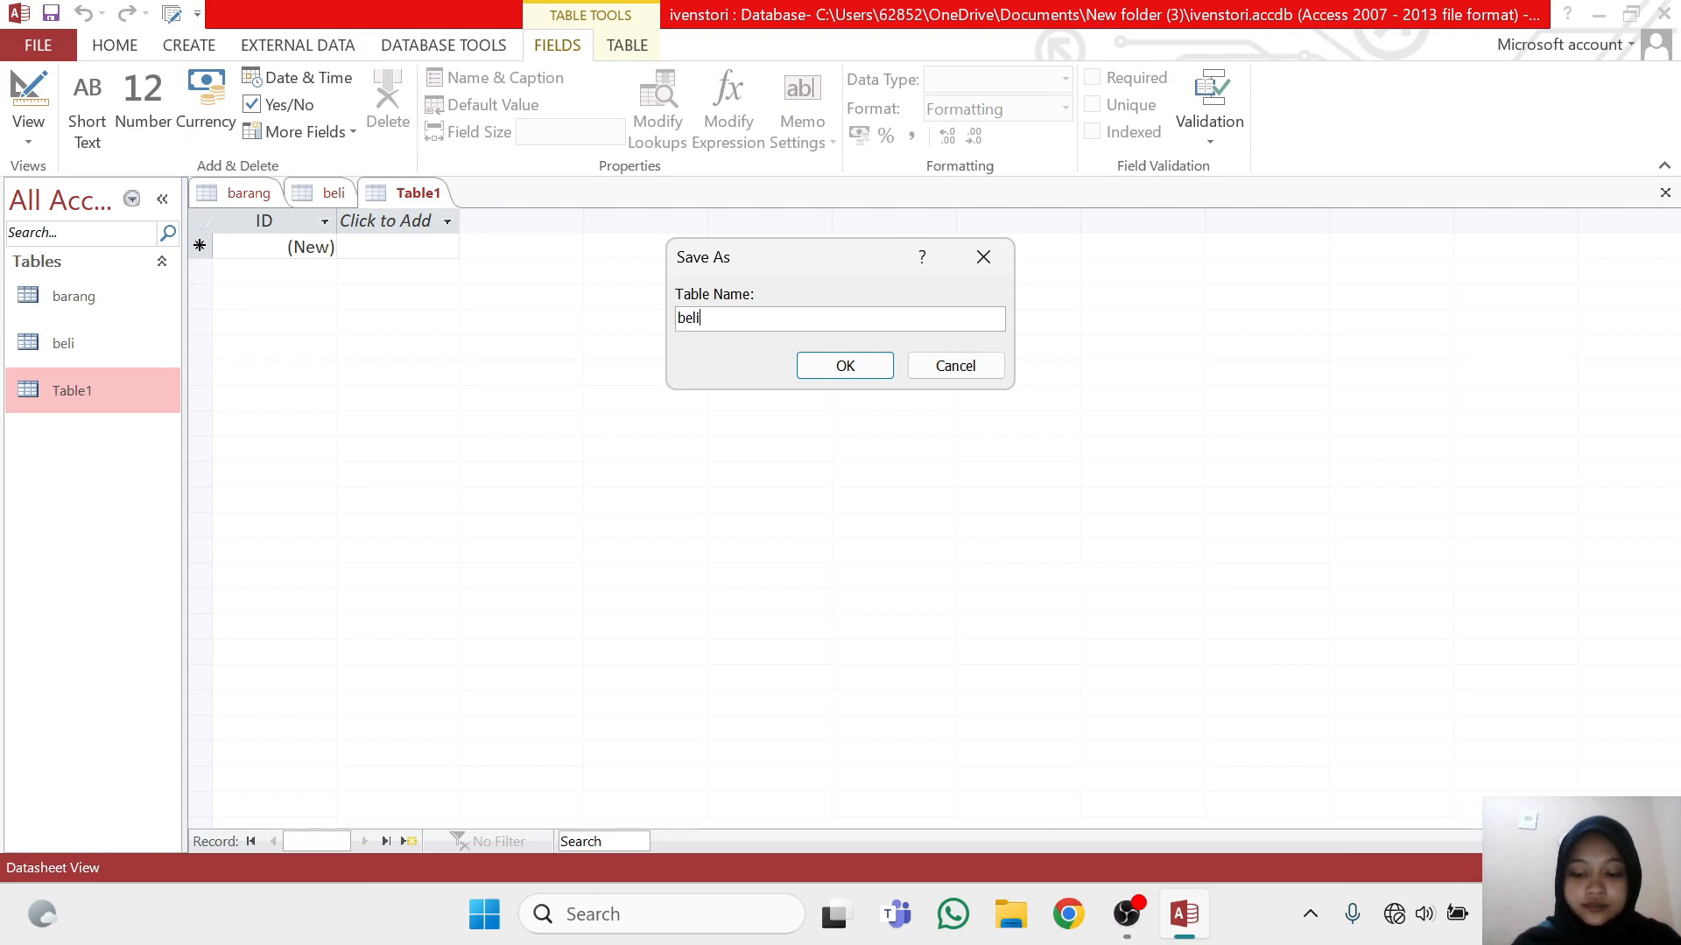
pyautogui.write('_deta')
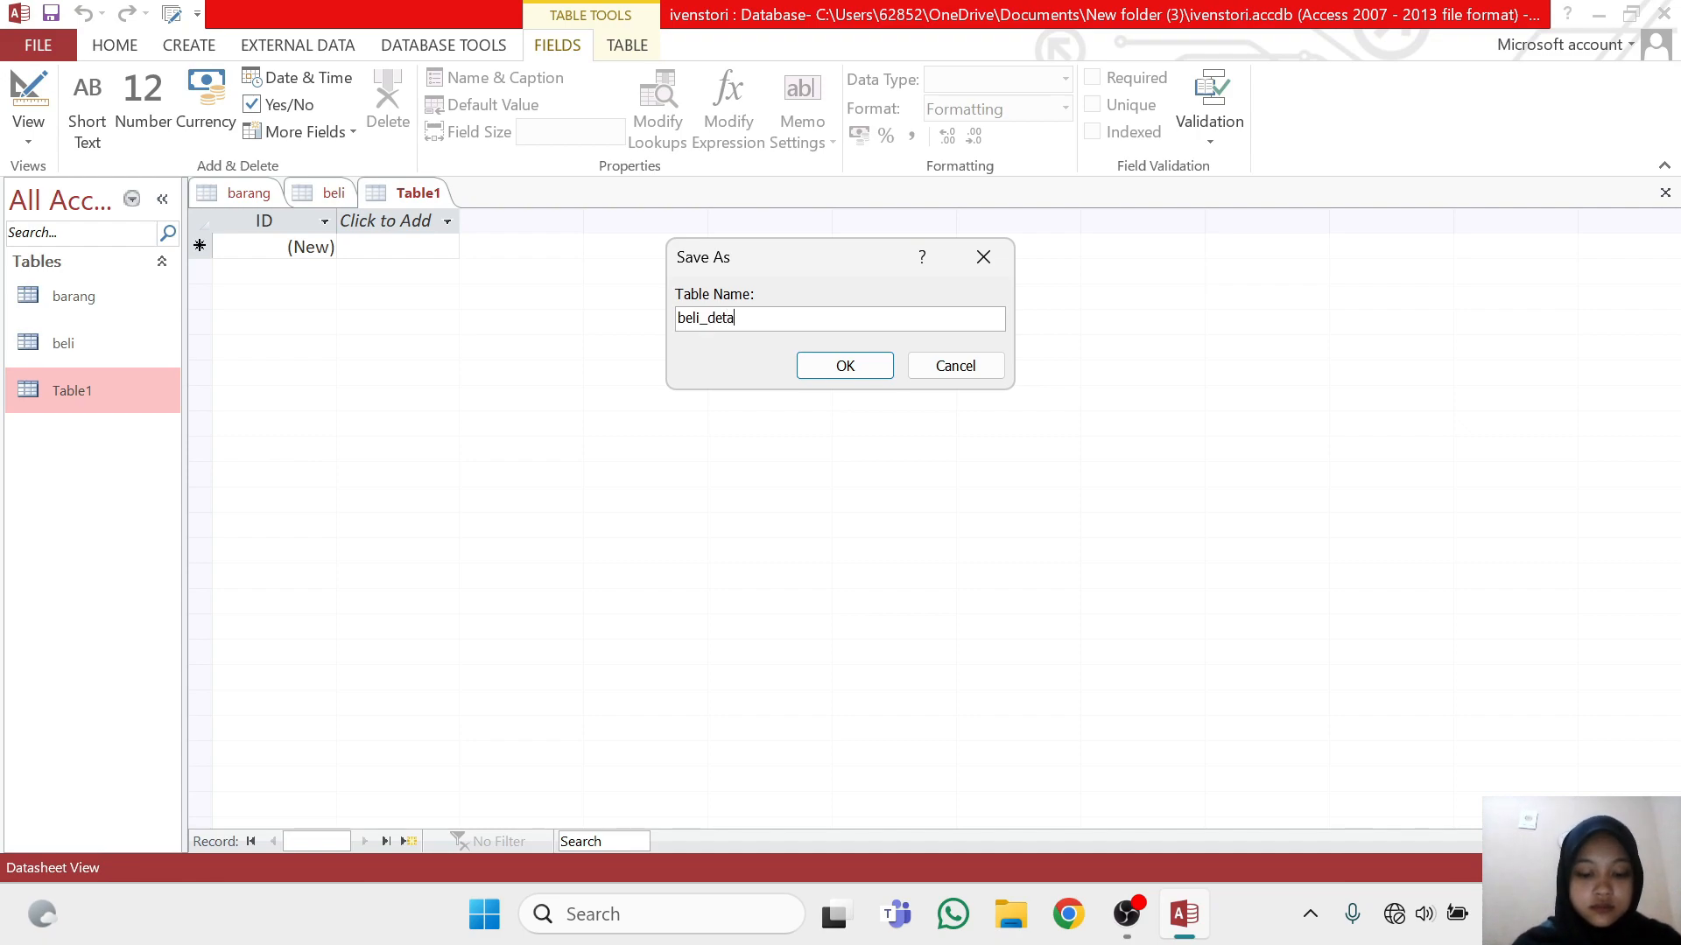
pyautogui.write('il')
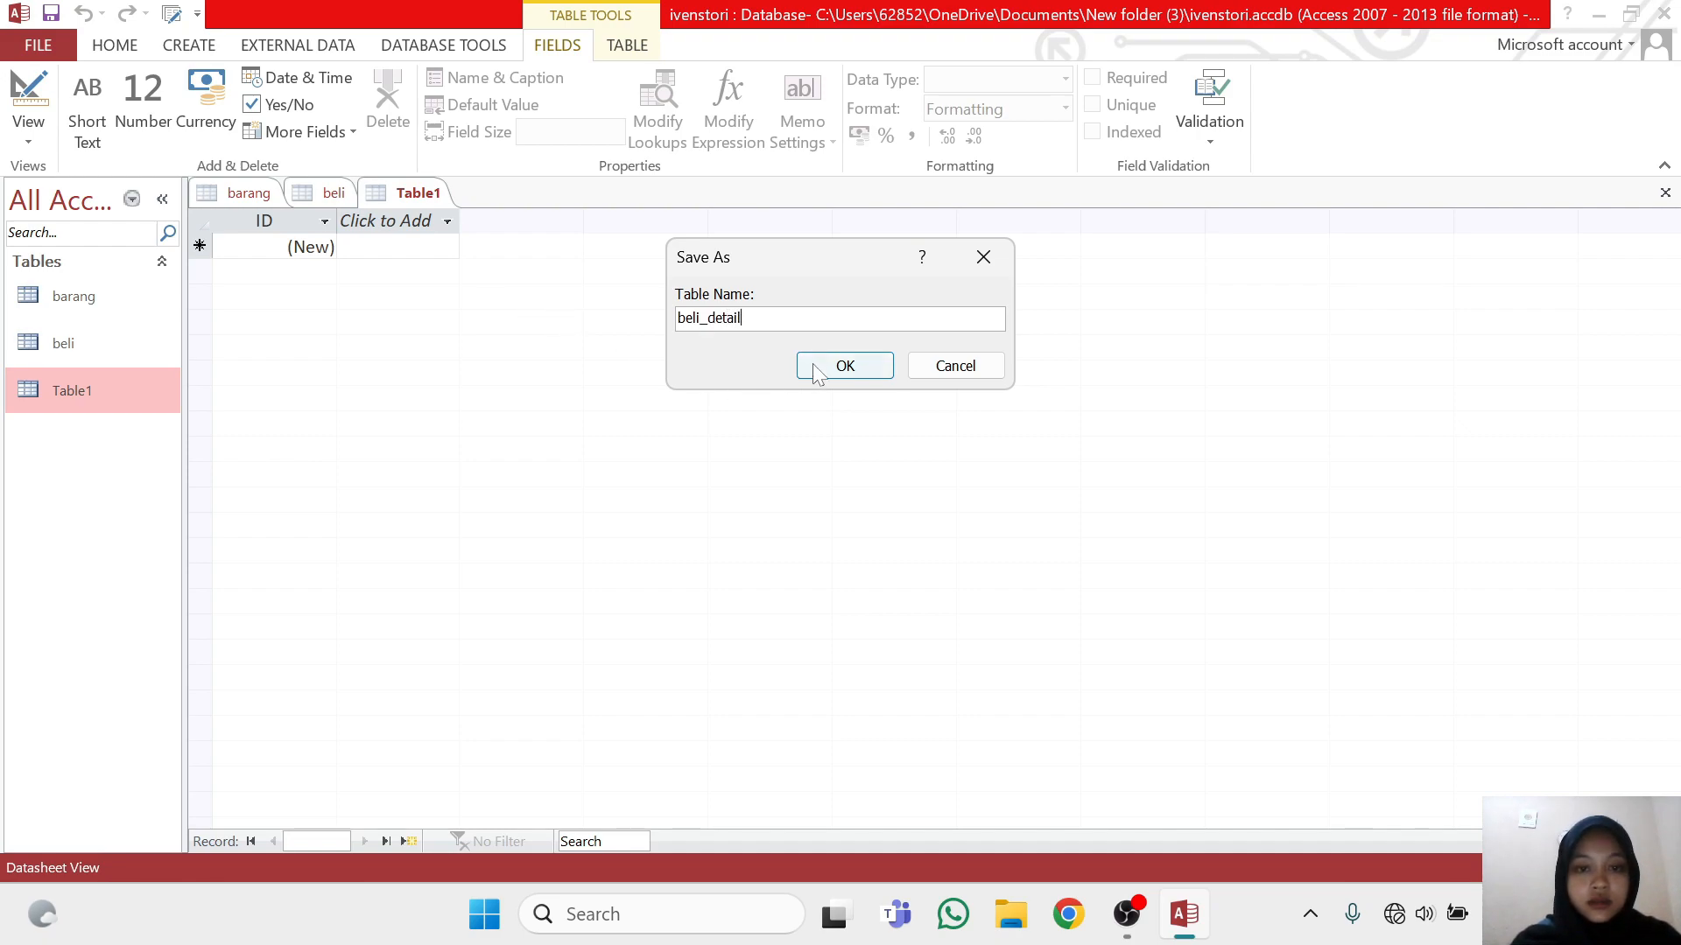
pyautogui.click(840, 367)
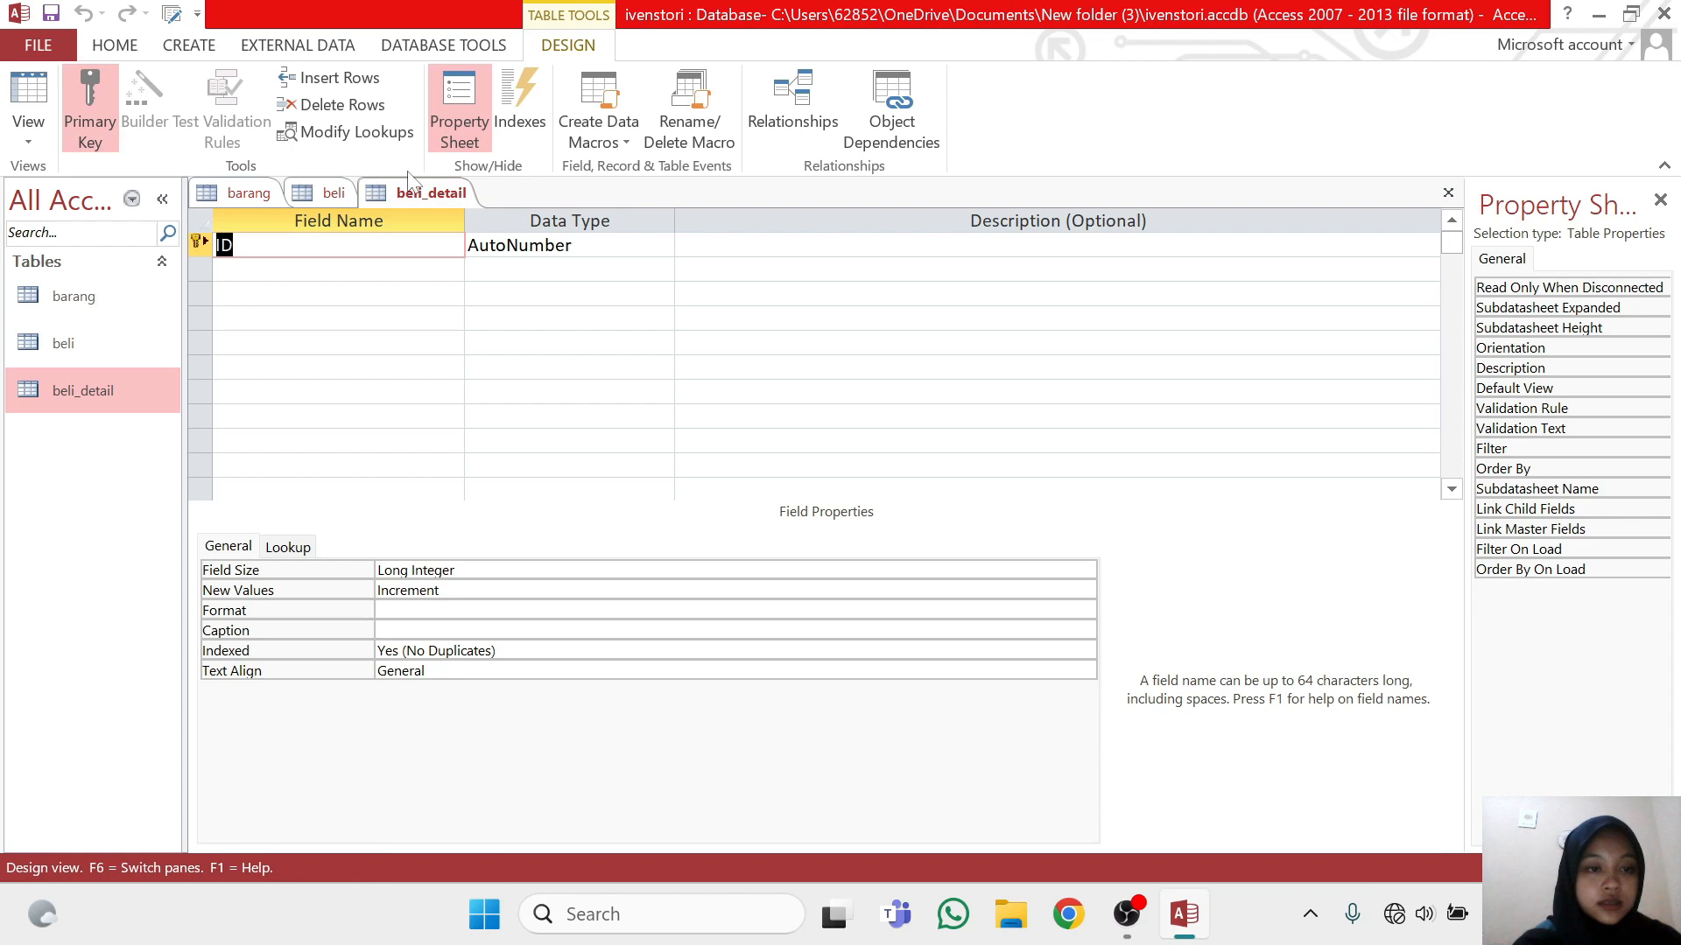
# Rename the ID field of the beli_detail table as id_belidetail, keeping the AutoNumber data type
pyautogui.click(240, 246)
pyautogui.press('BackSpace')
pyautogui.press('BackSpace')
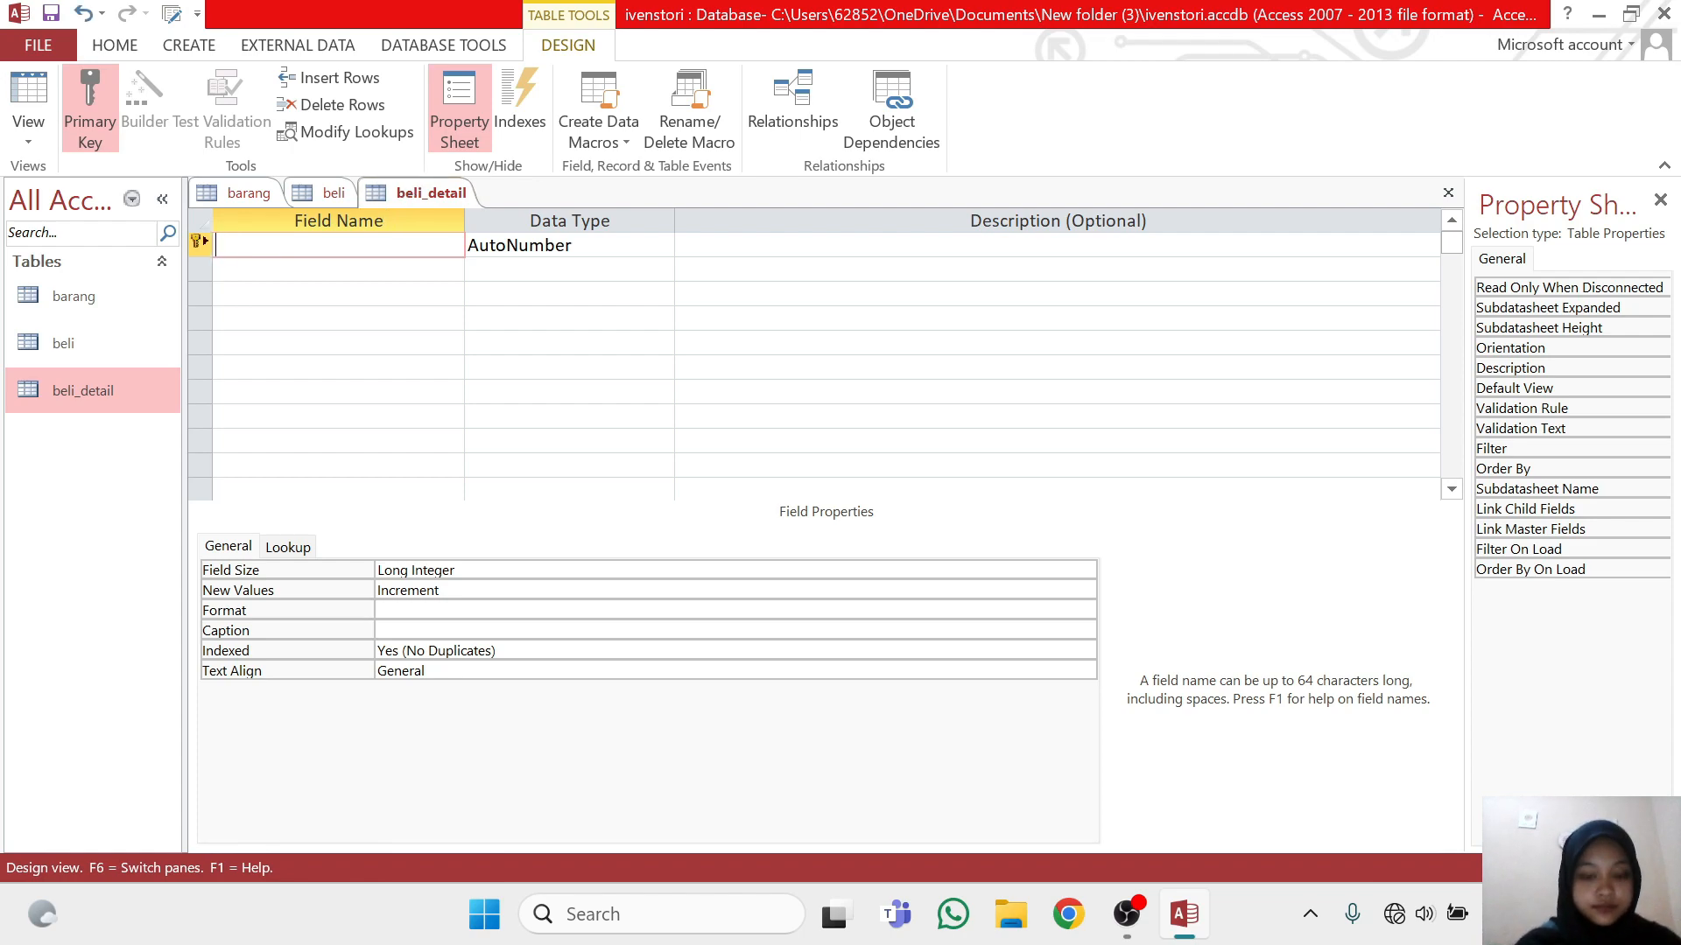
pyautogui.write('i')
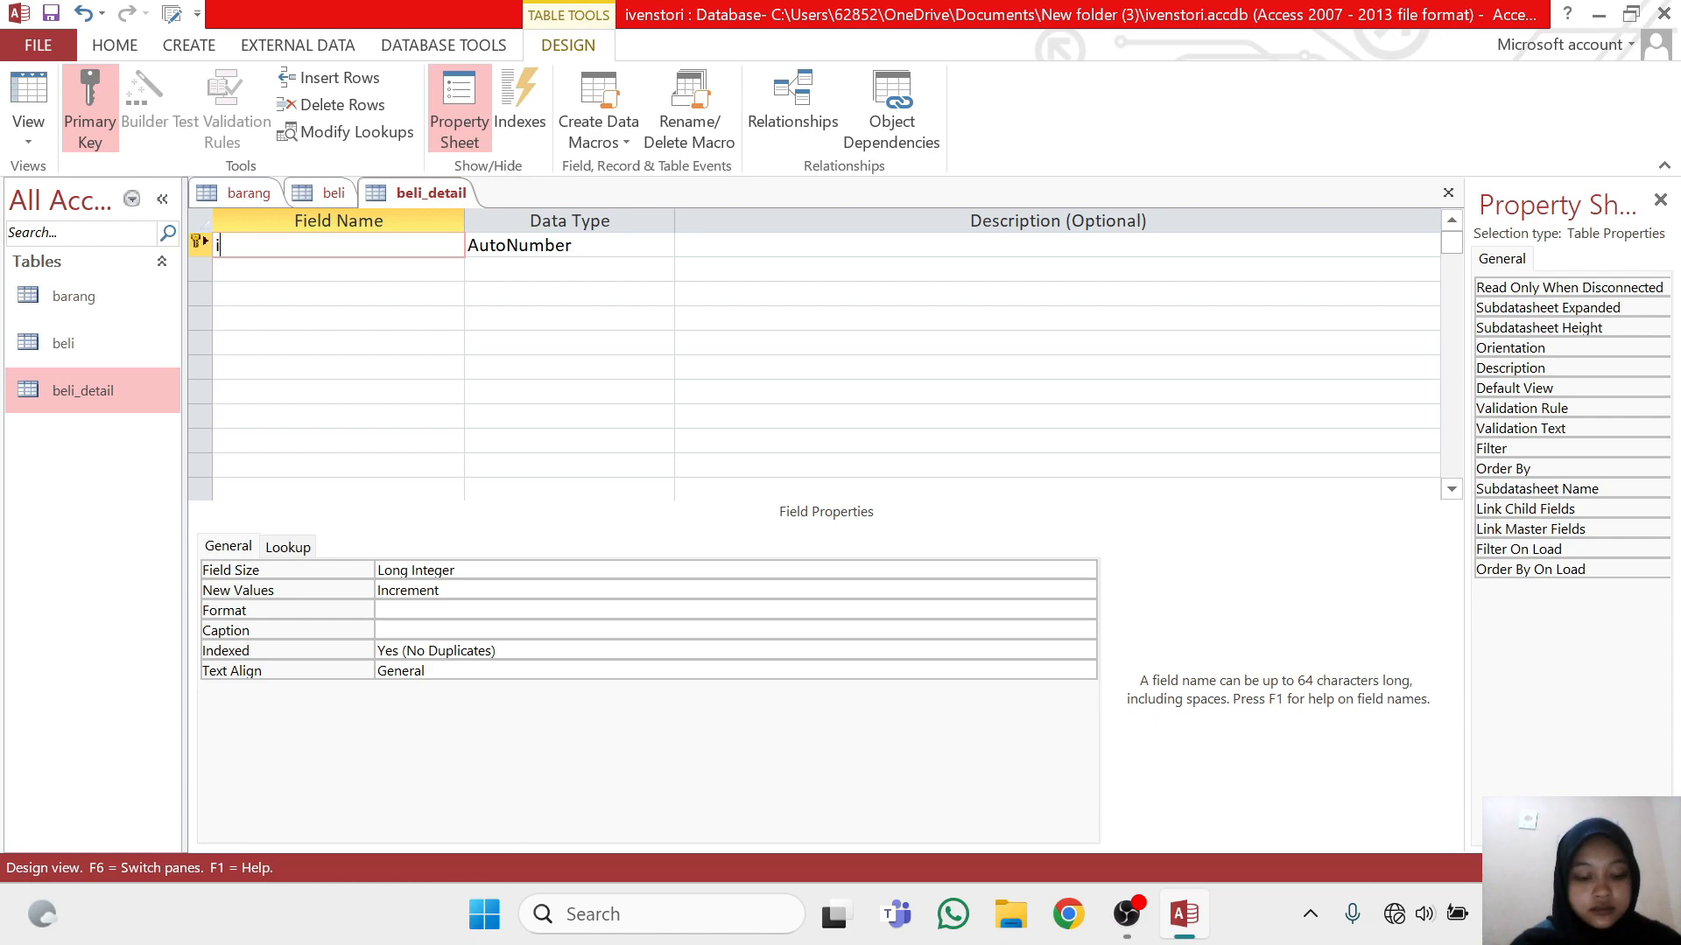
pyautogui.write('d_beli')
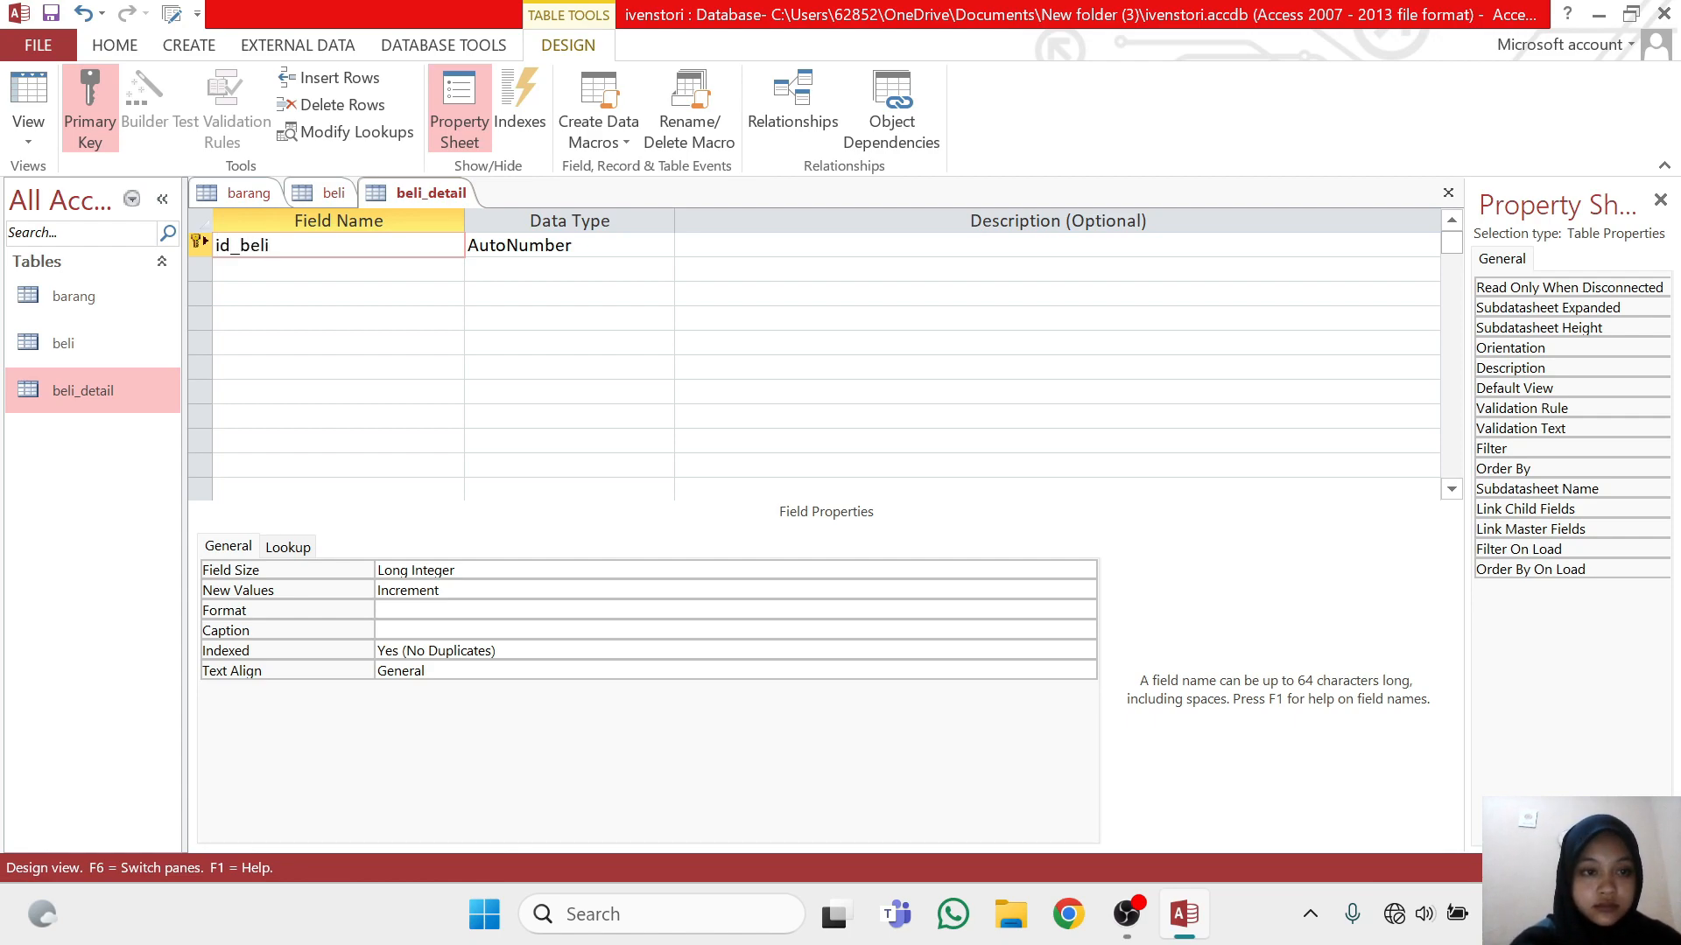
pyautogui.write('detail')
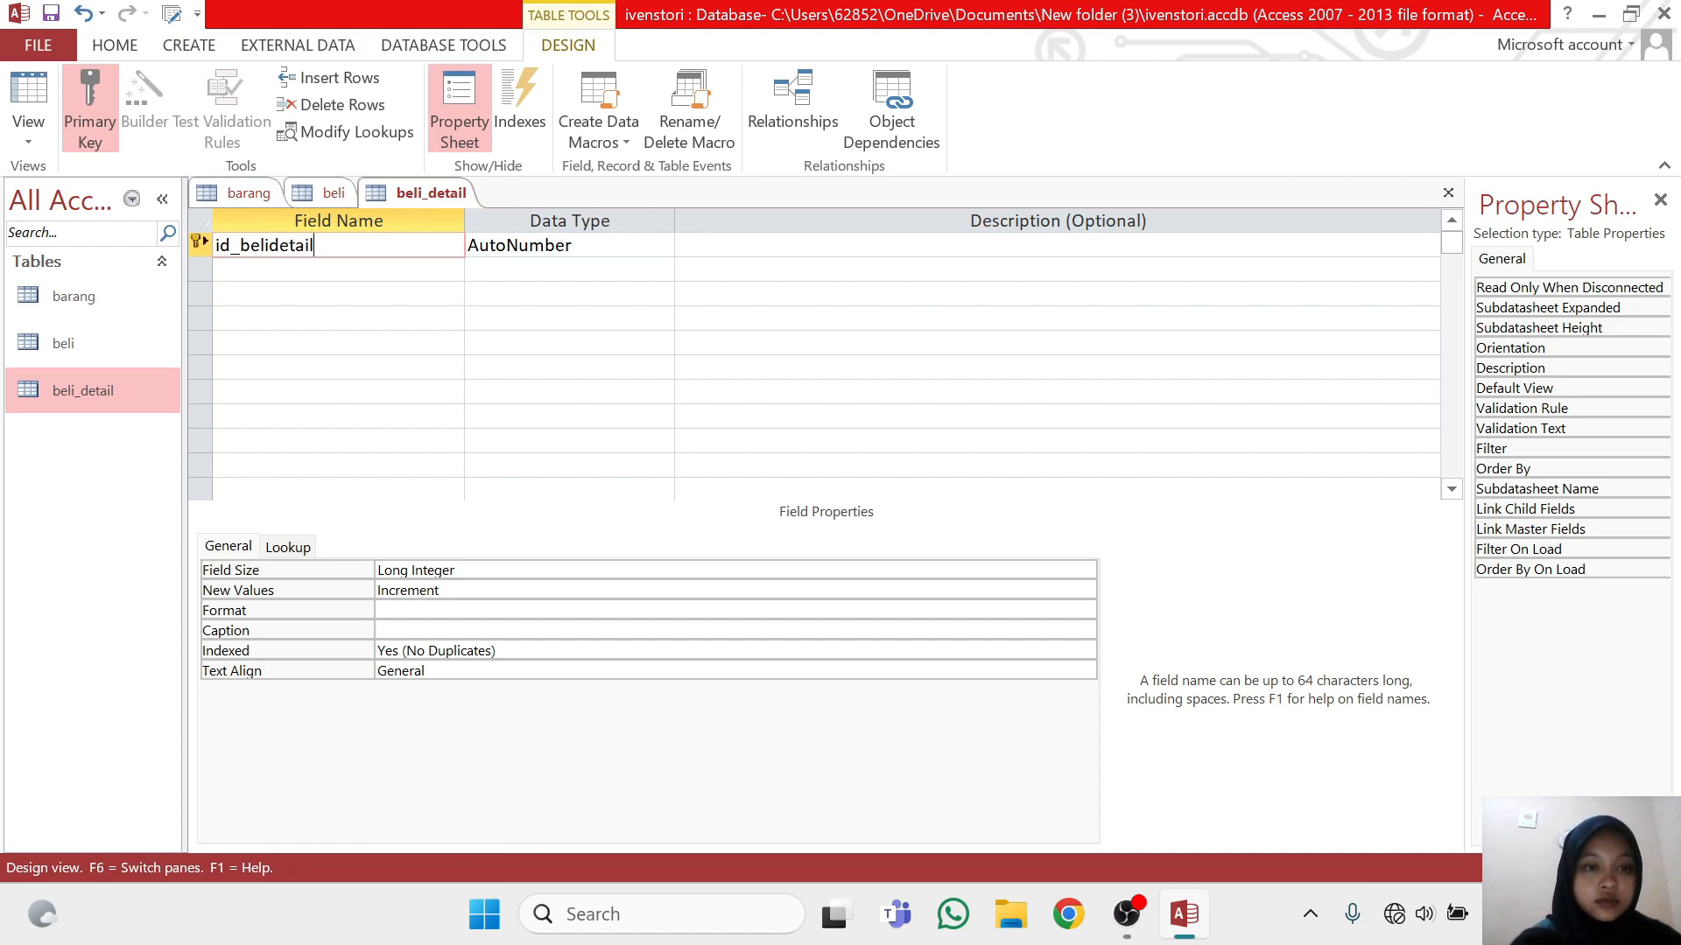
pyautogui.press('Down')
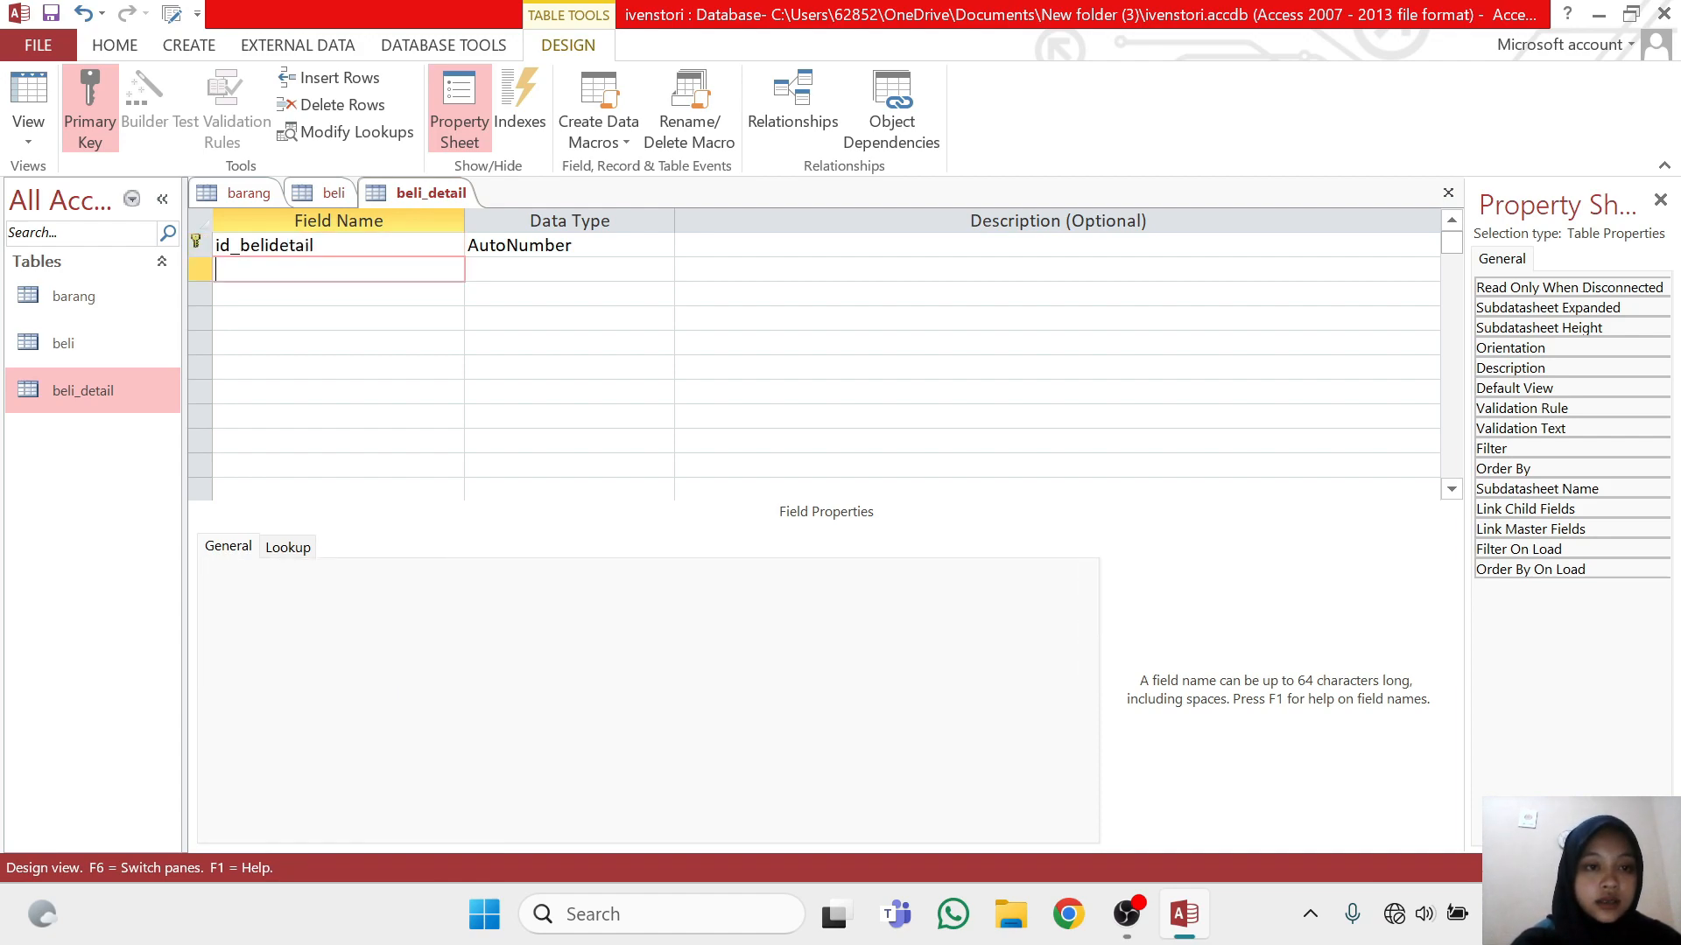
# Check the key field in the beli table, and add a matching idbeli field with data type Number to beli_detail
pyautogui.click(335, 193)
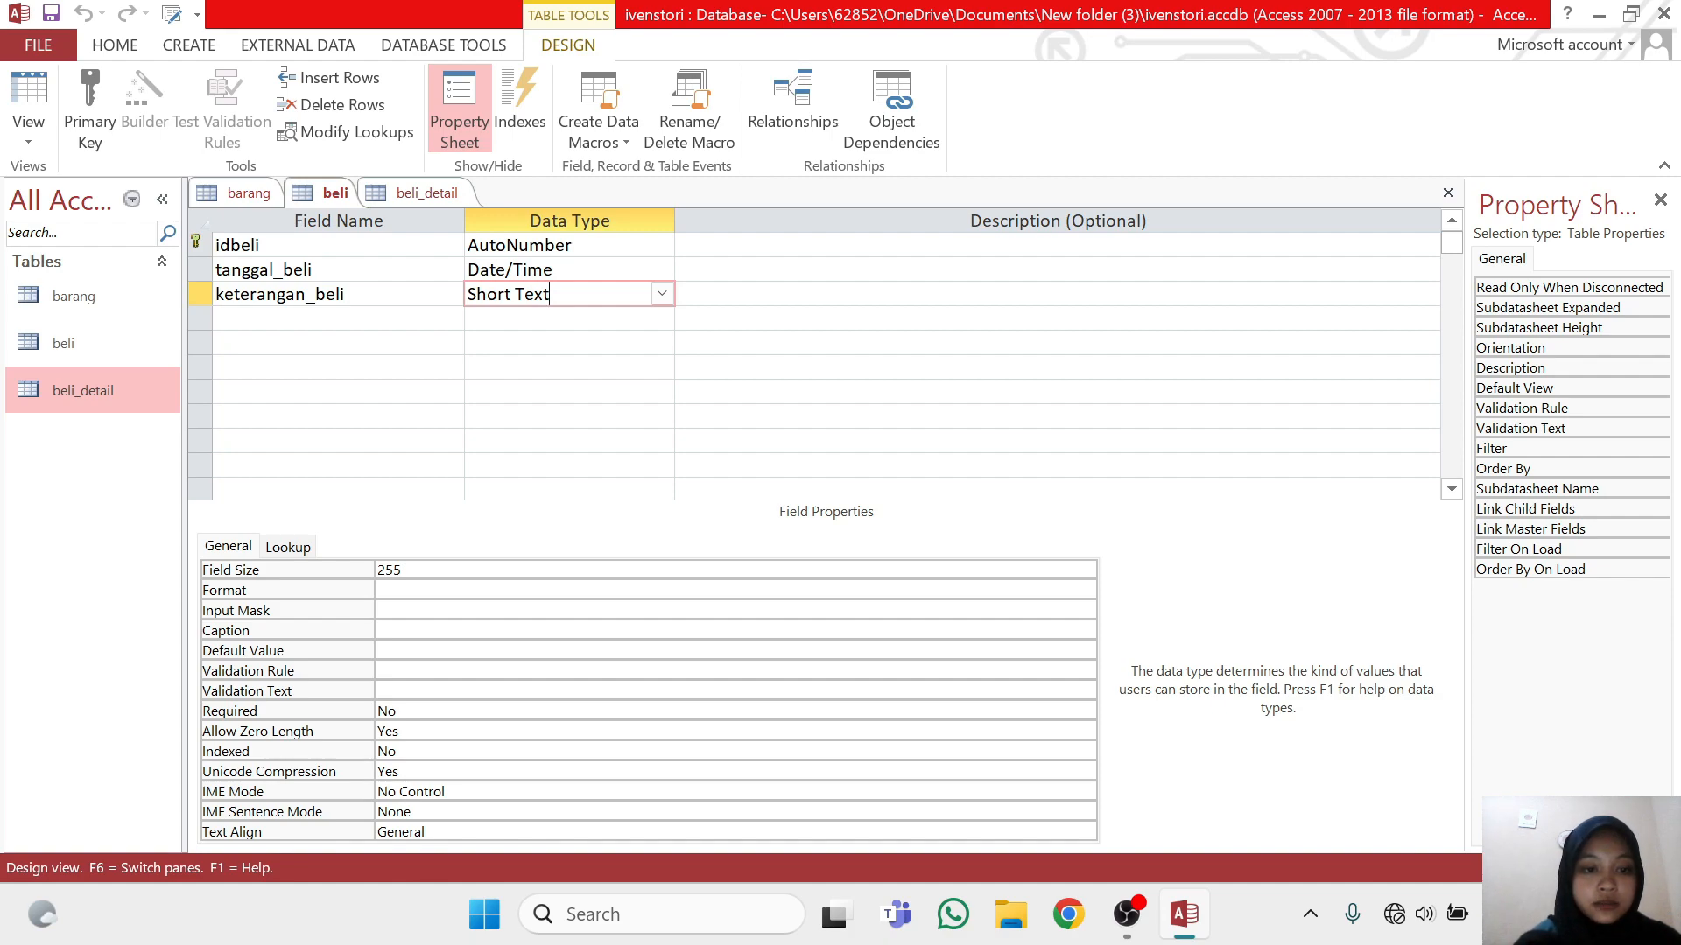
pyautogui.click(432, 195)
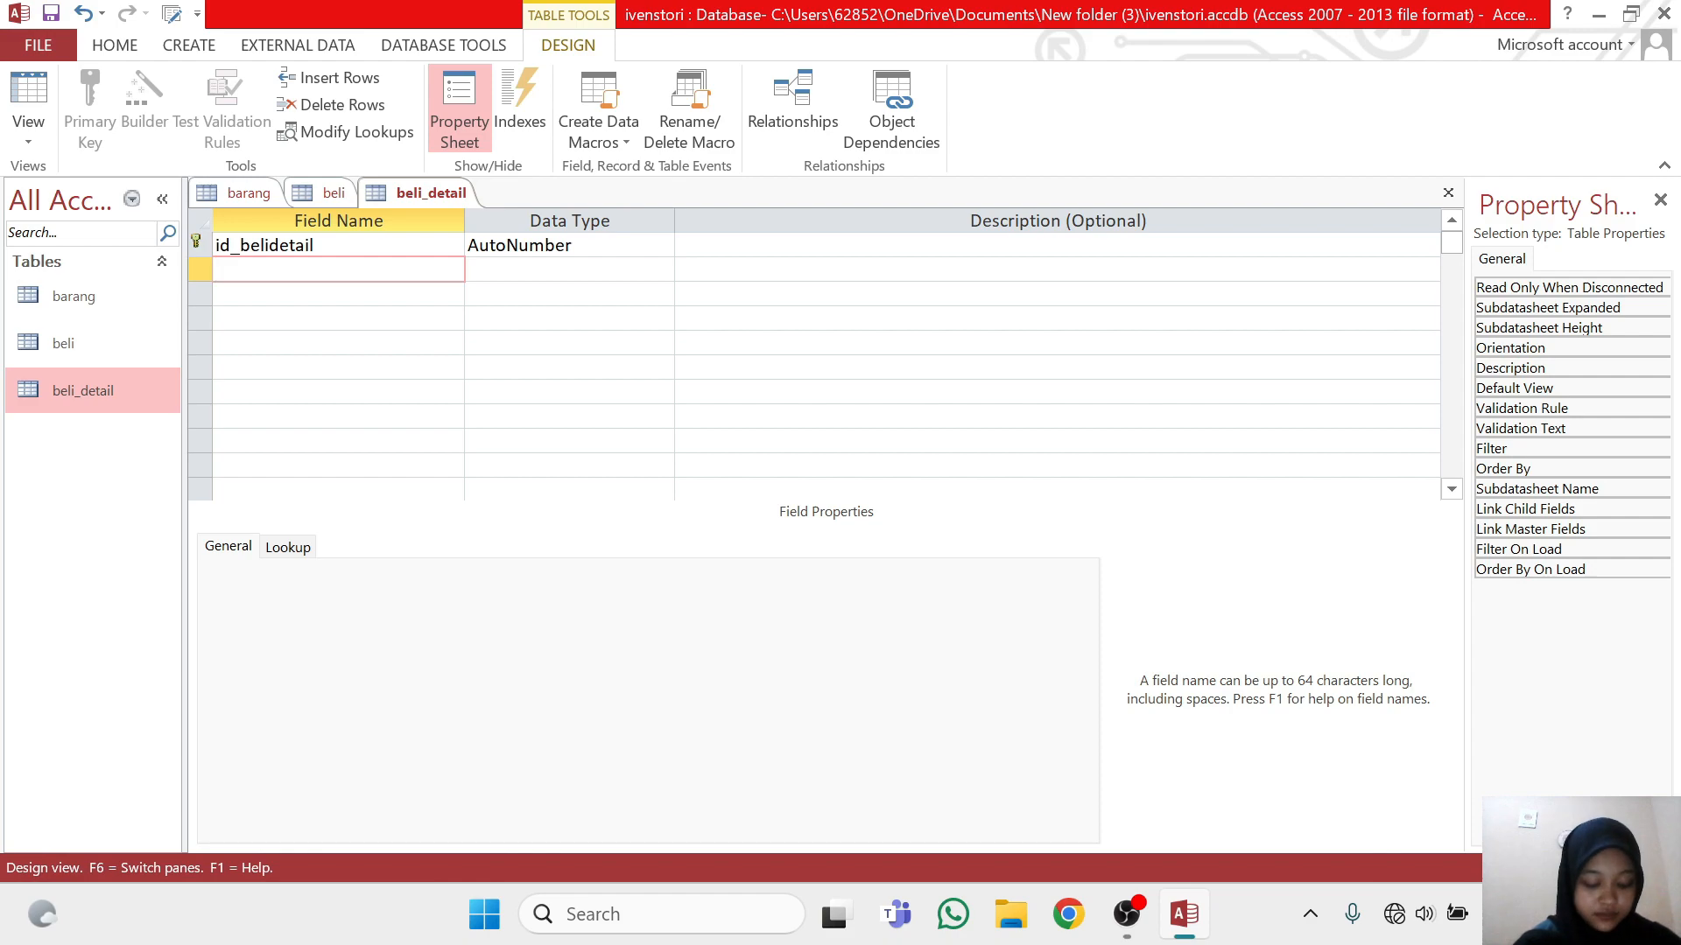
pyautogui.write('id')
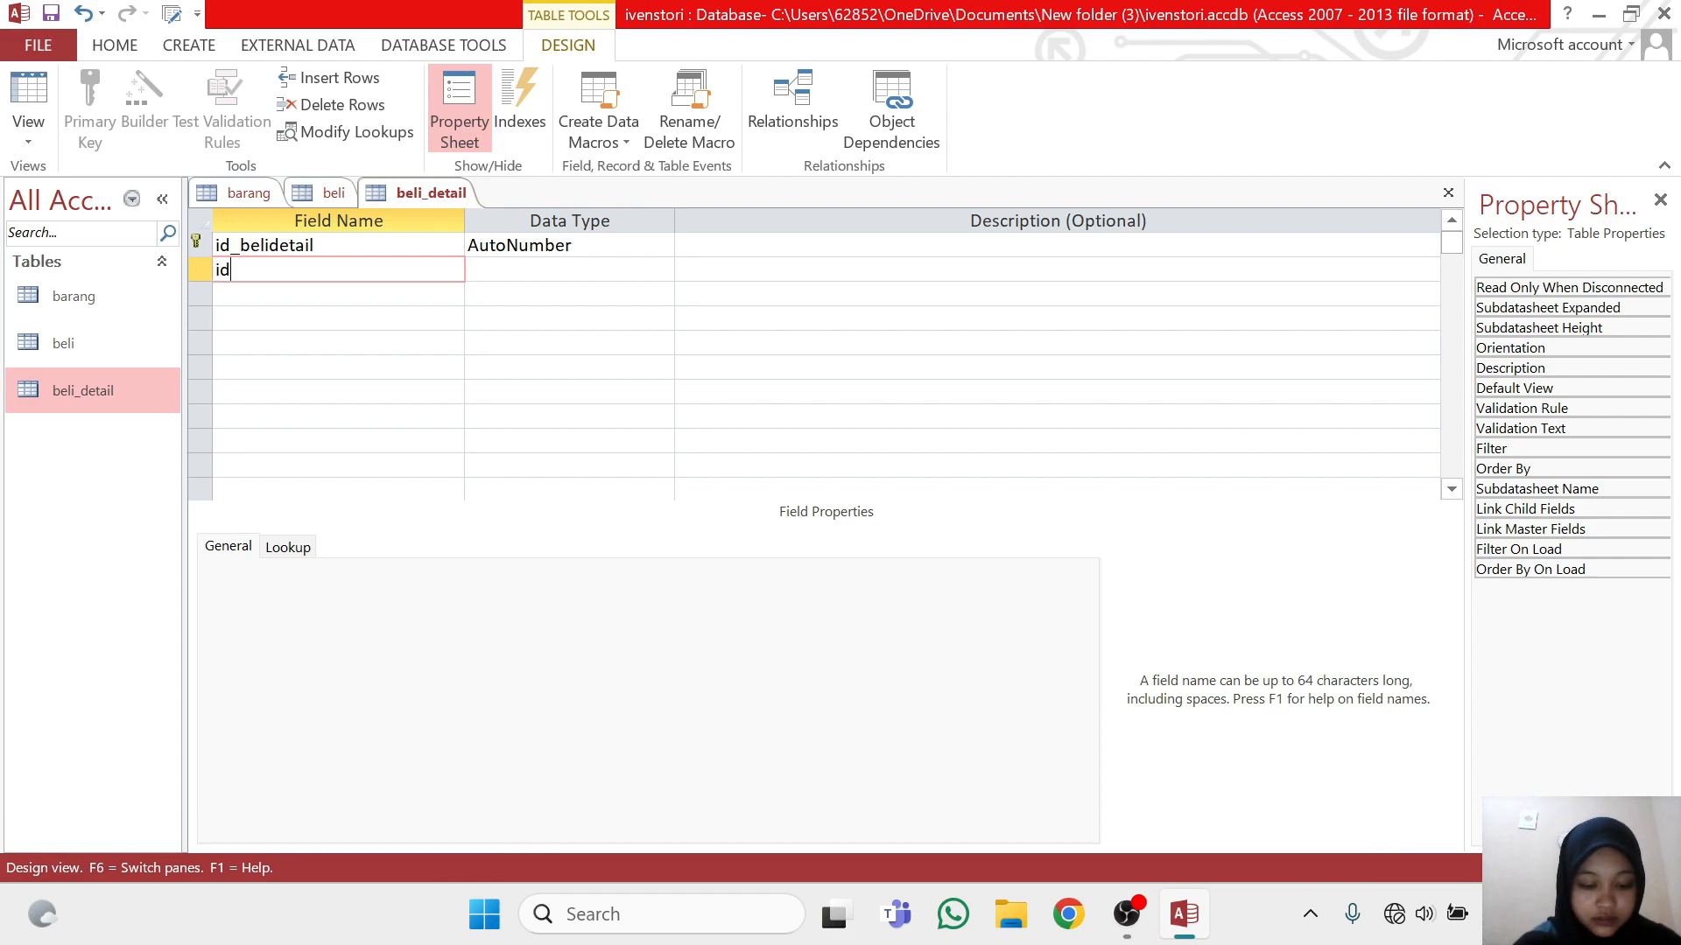
pyautogui.write('beli')
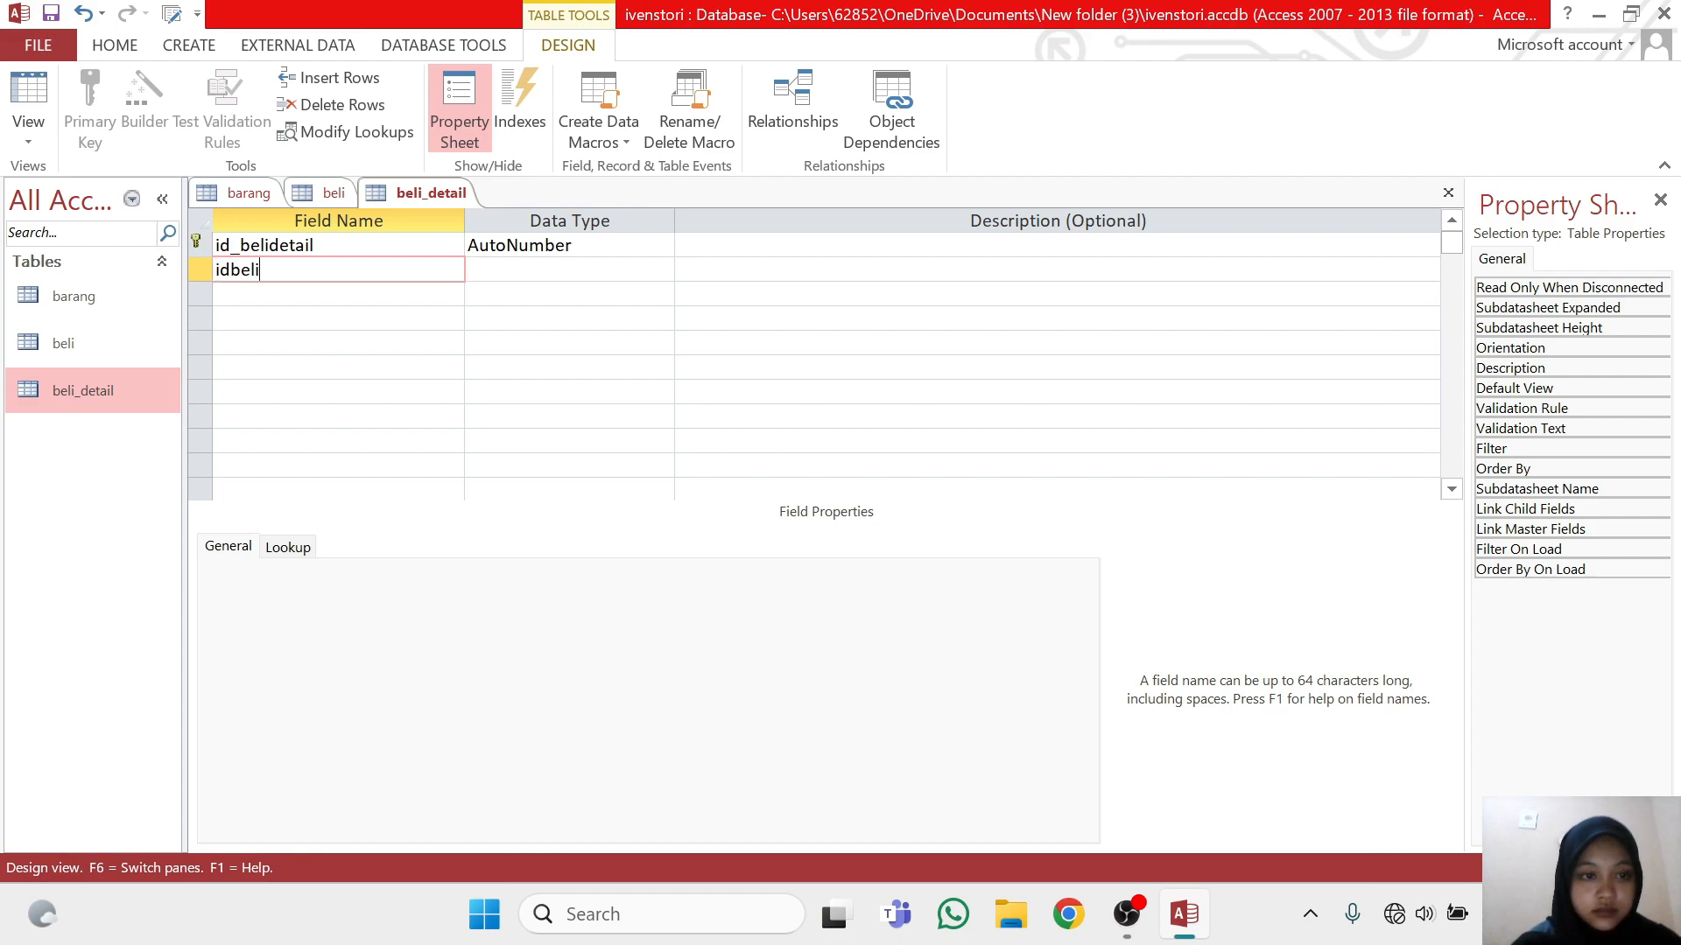
pyautogui.press('Tab')
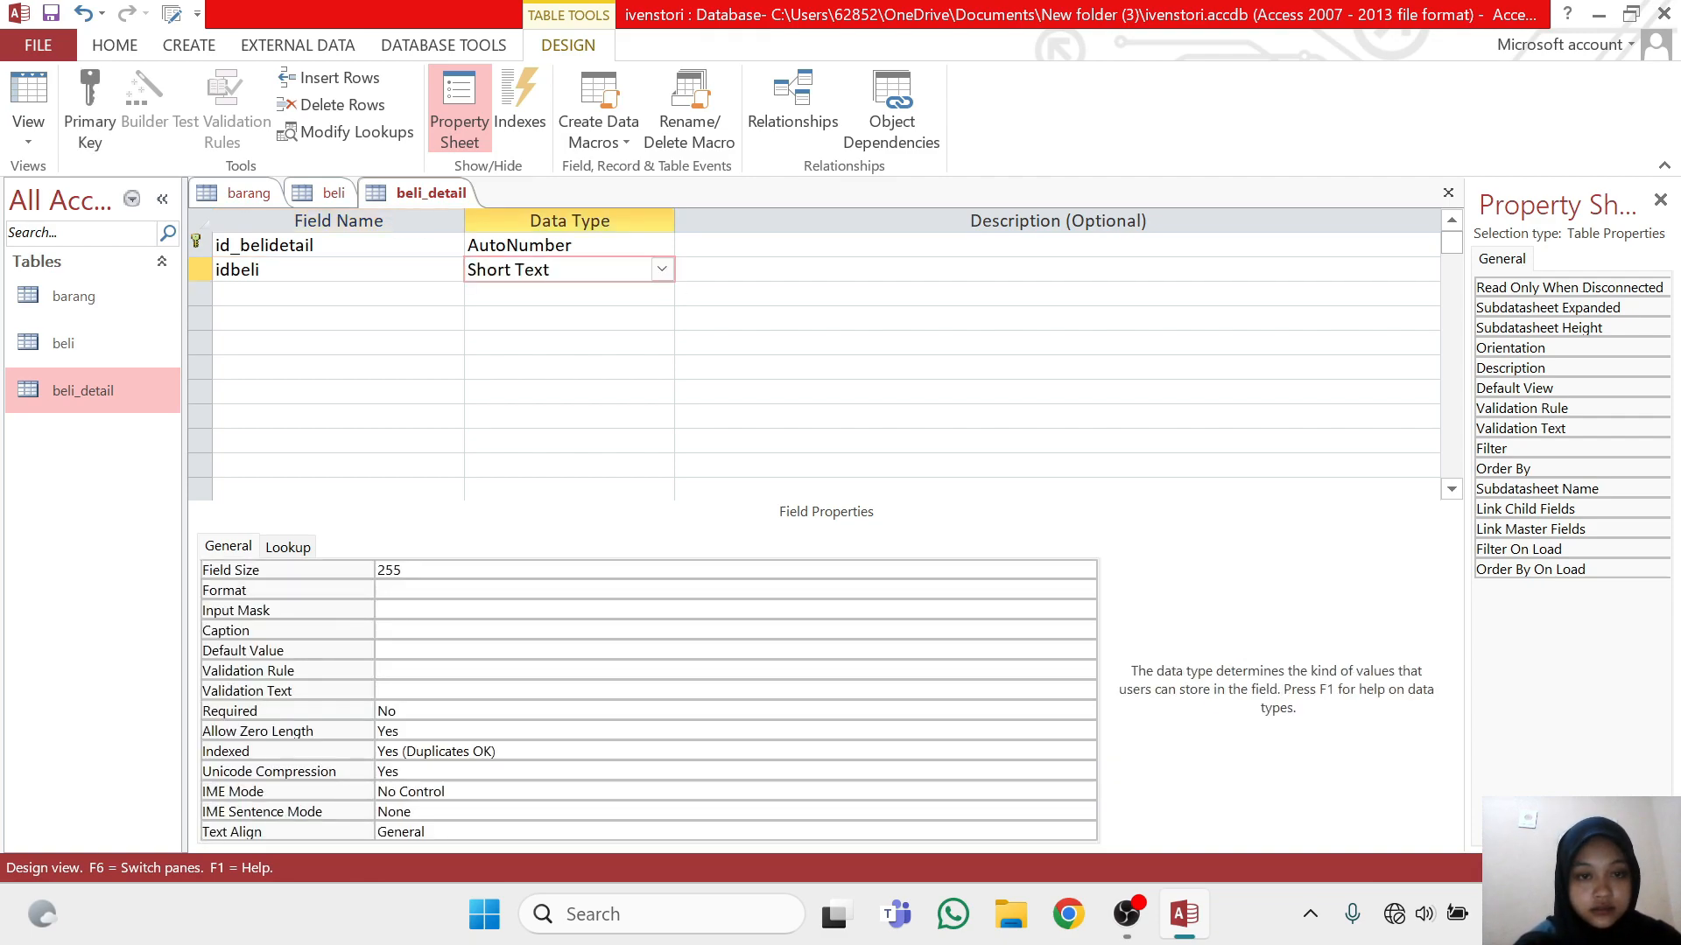
pyautogui.click(662, 269)
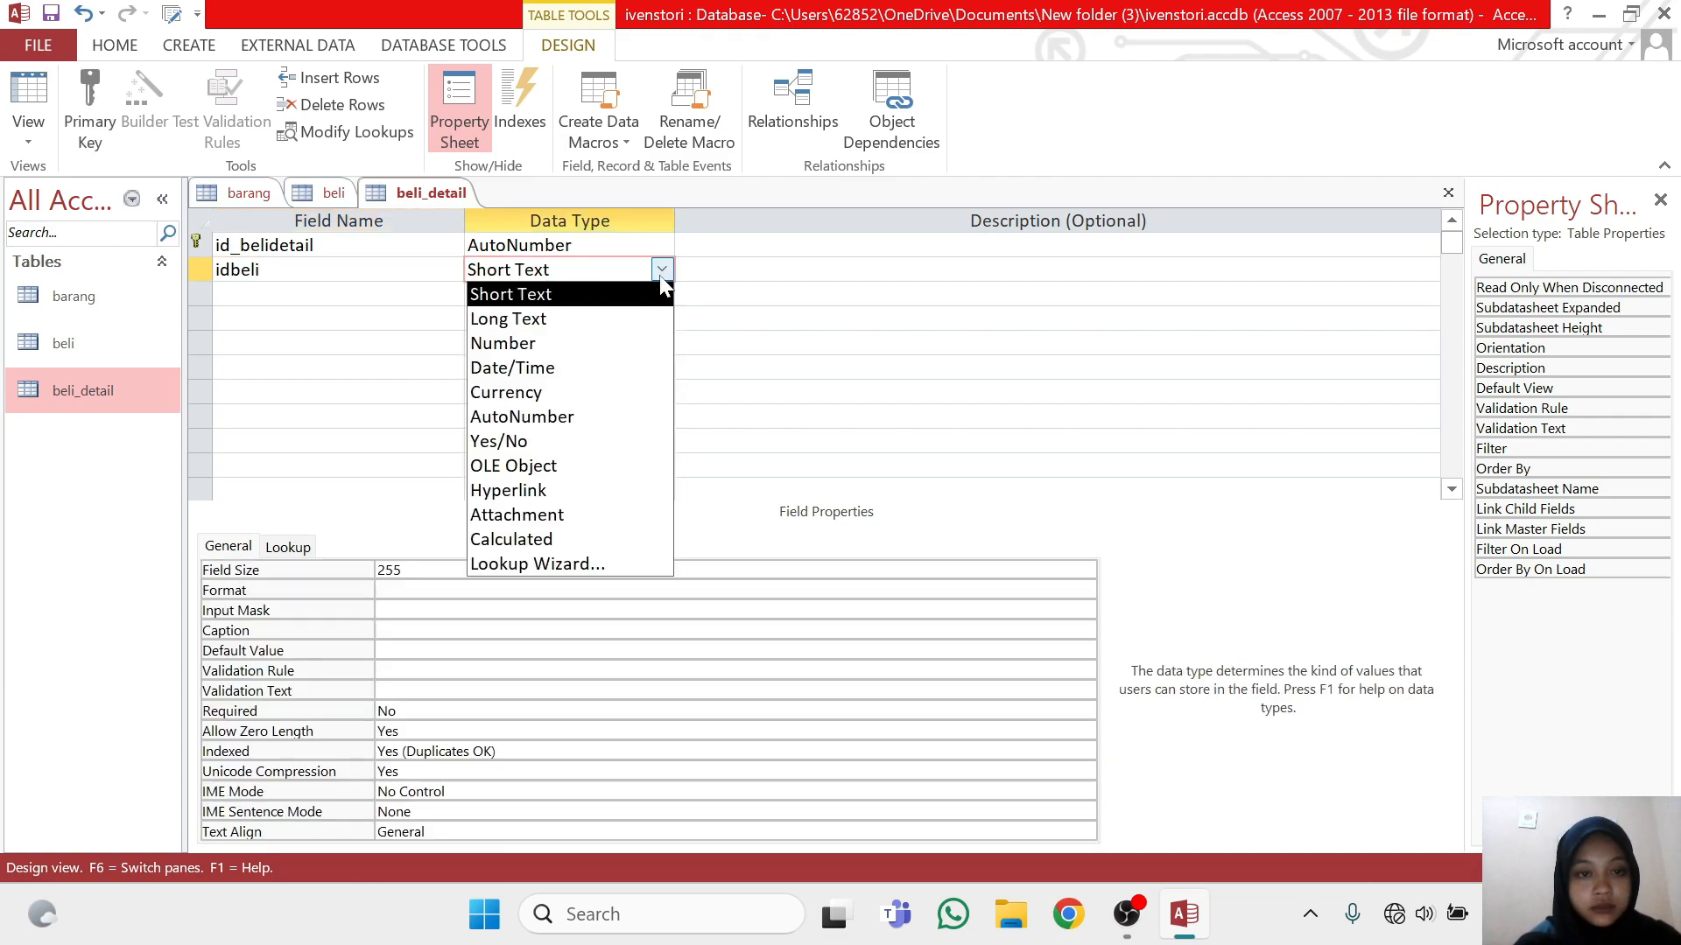
pyautogui.click(633, 345)
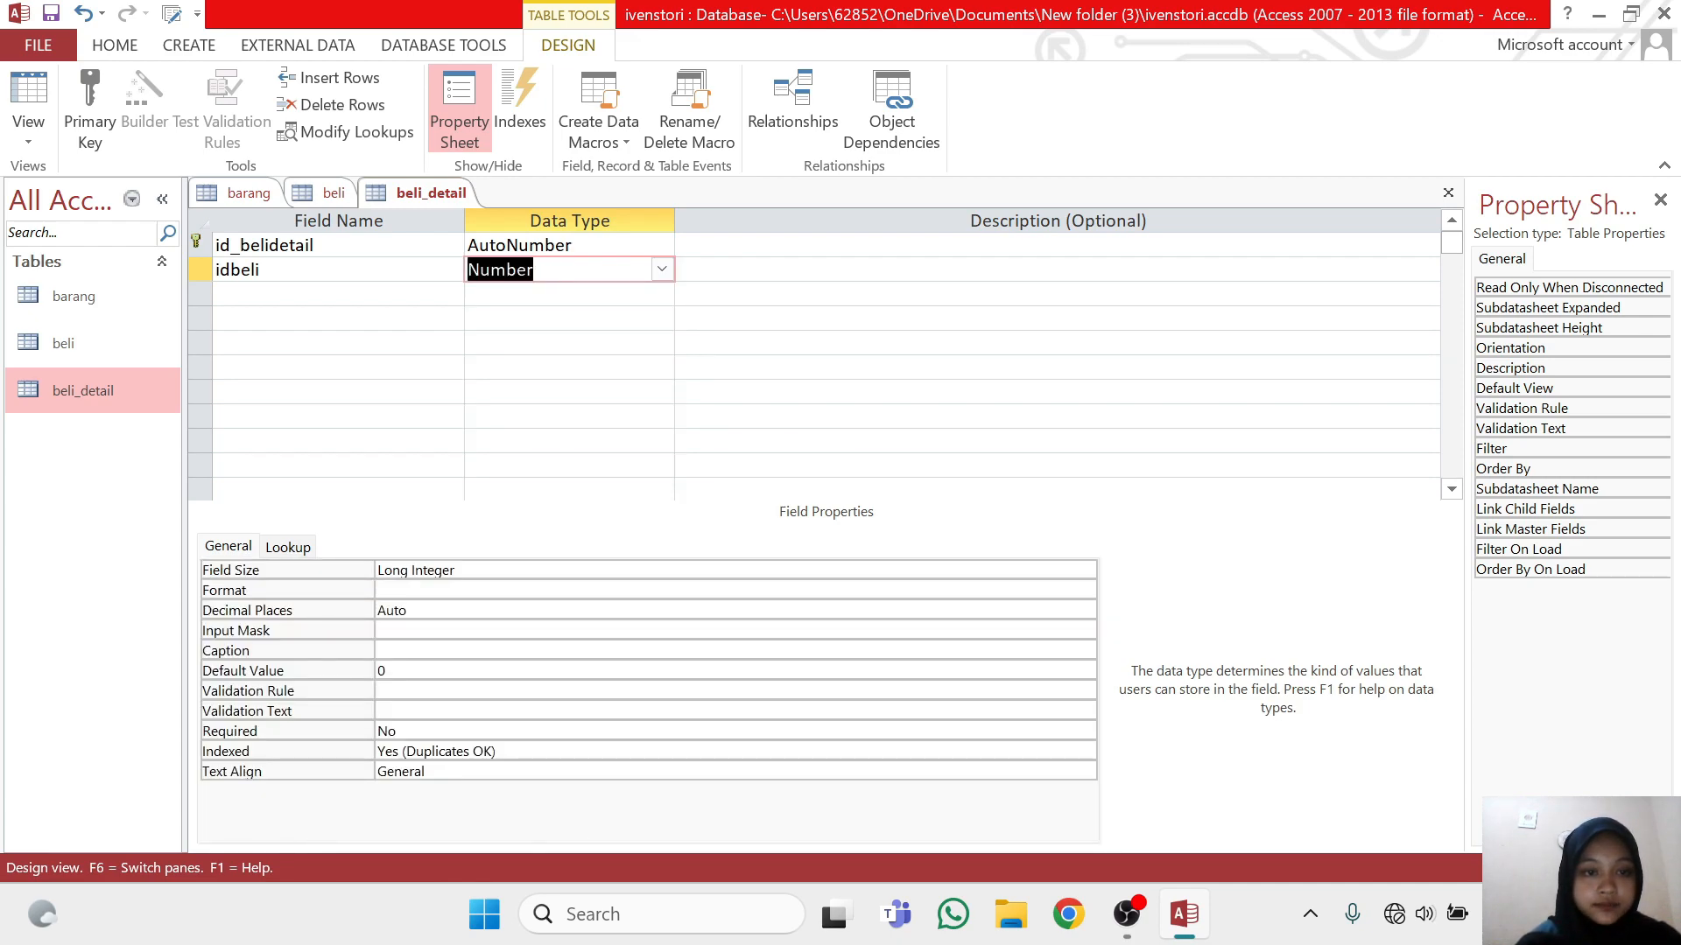
# Check the barcode field's definition in the barang table, and add a barcode field with data type Short Text below idbeli in beli_detail
pyautogui.click(235, 198)
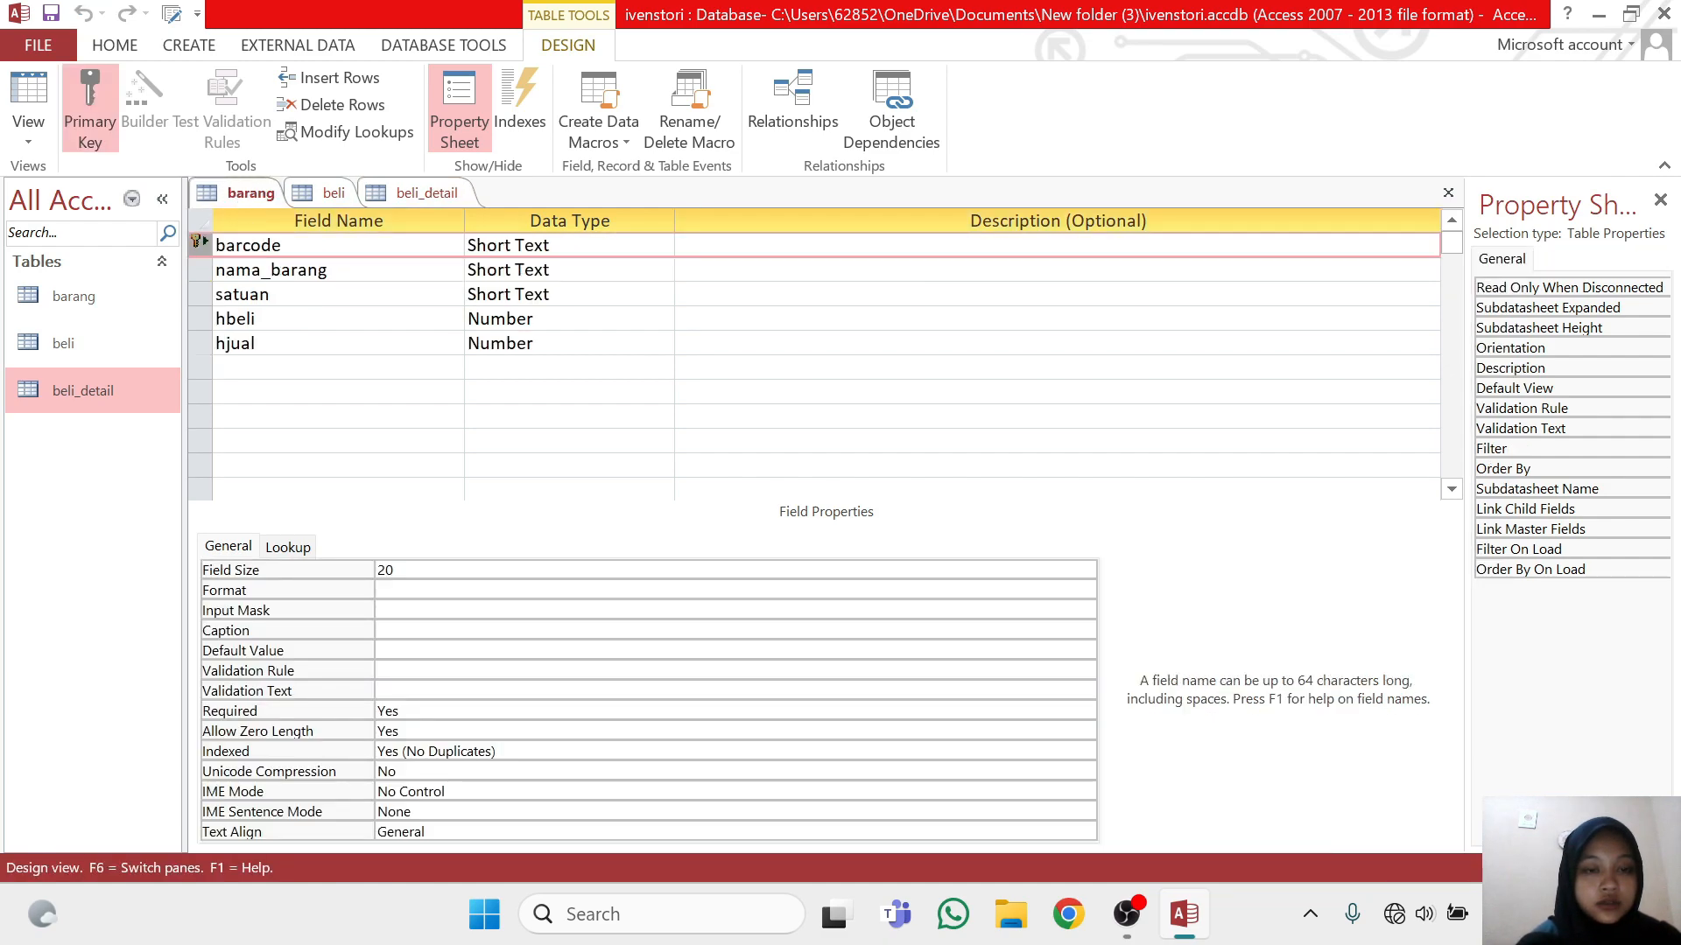
pyautogui.click(577, 246)
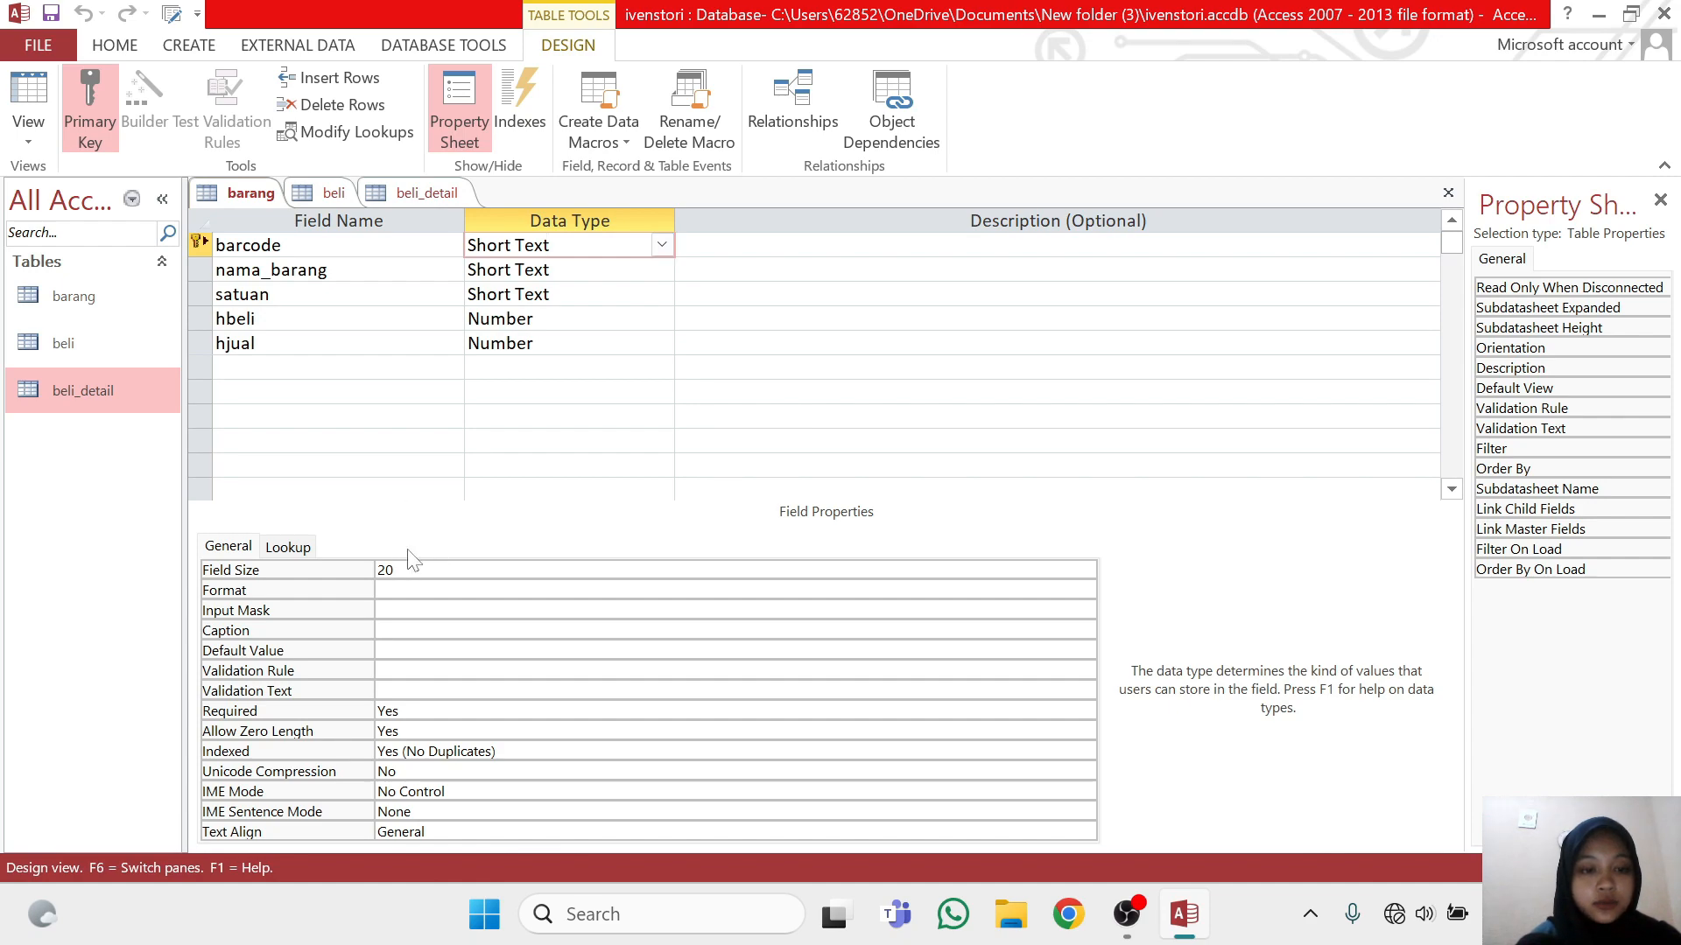
pyautogui.click(419, 194)
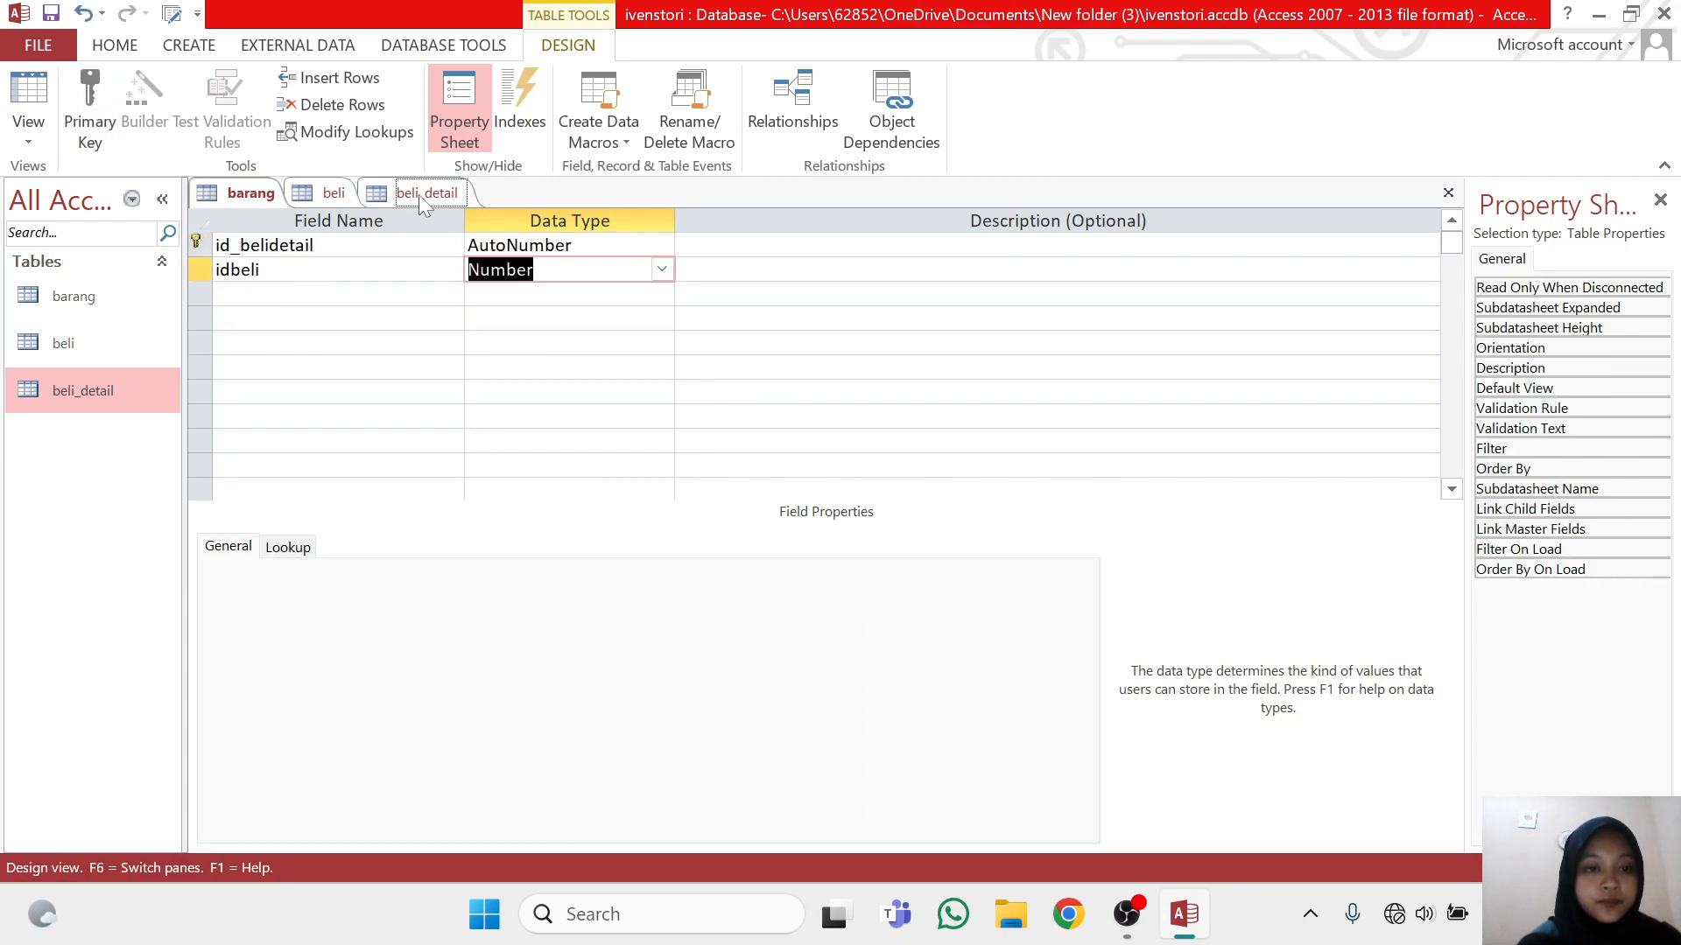
pyautogui.press('Tab')
pyautogui.press('Tab')
pyautogui.write('b')
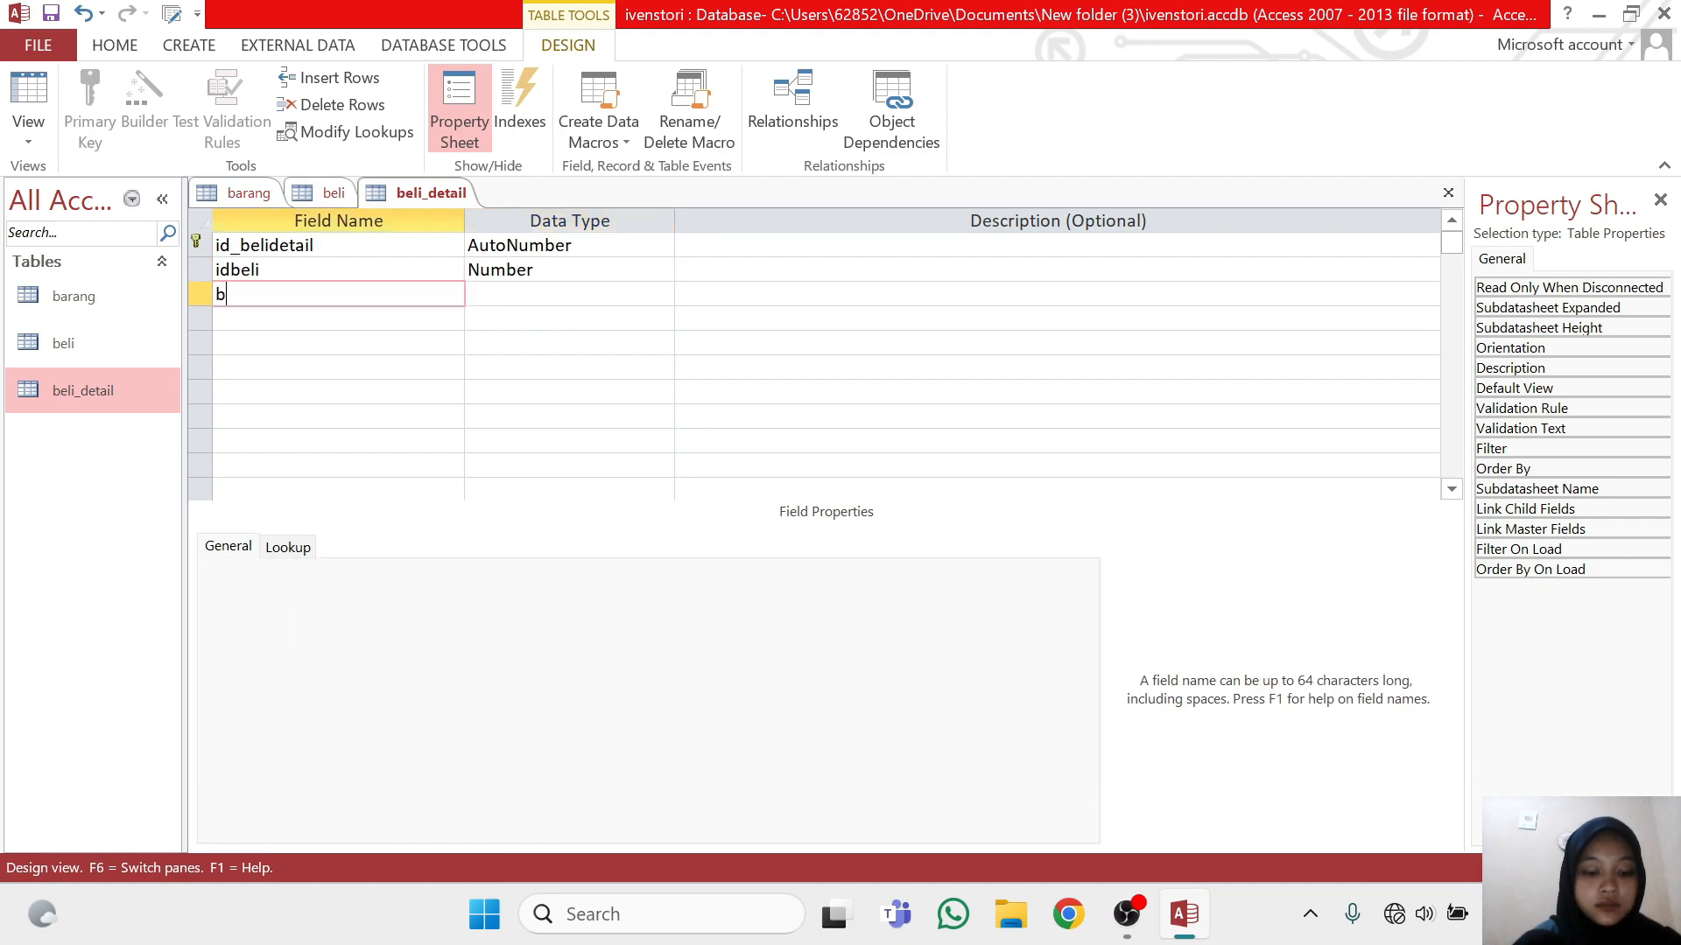
pyautogui.write('arcode')
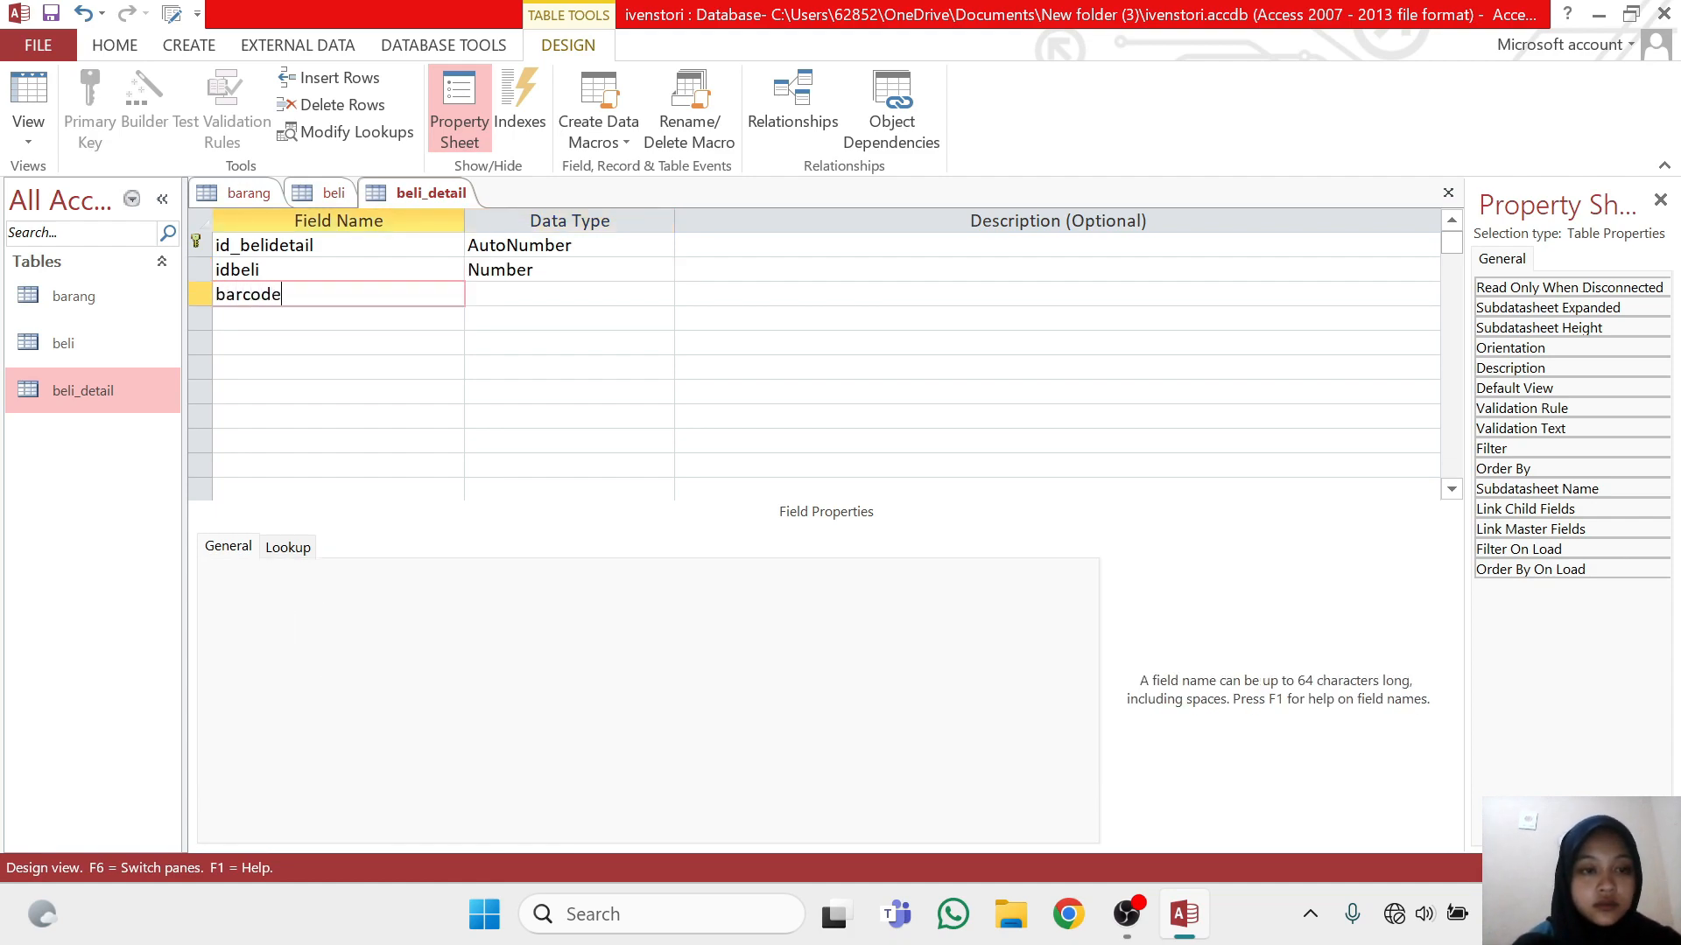
pyautogui.press('Tab')
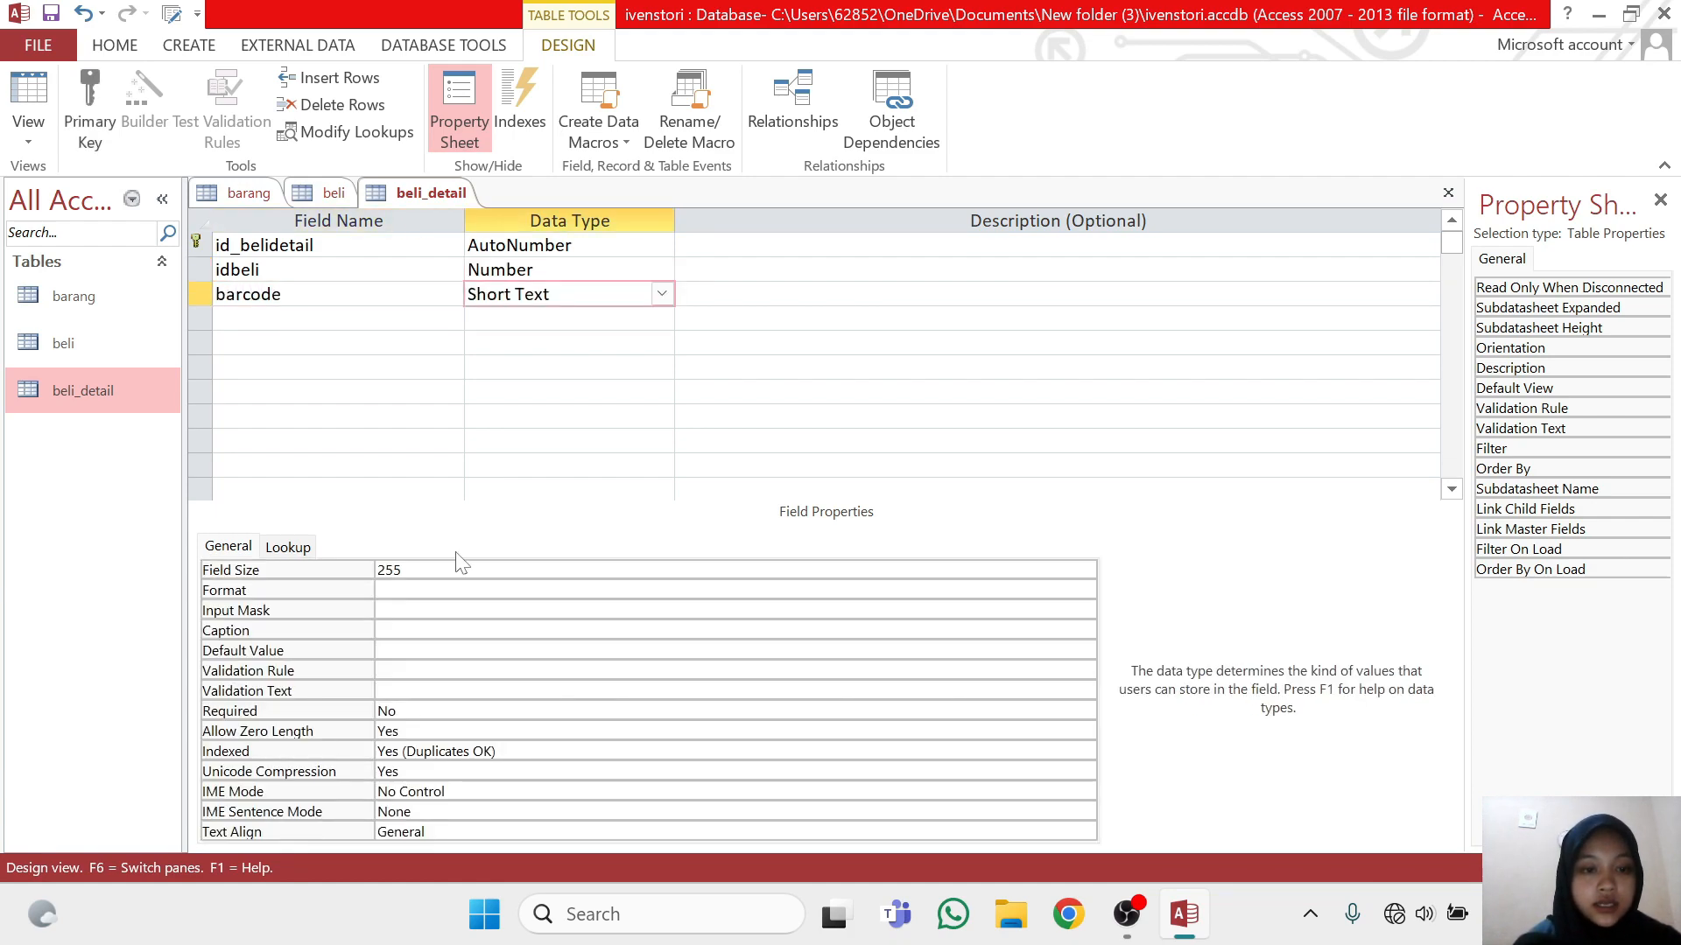
# Set the field size of the barcode field in beli_detail to 20
pyautogui.press('F6')
pyautogui.press('BackSpace')
pyautogui.press('BackSpace')
pyautogui.press('BackSpace')
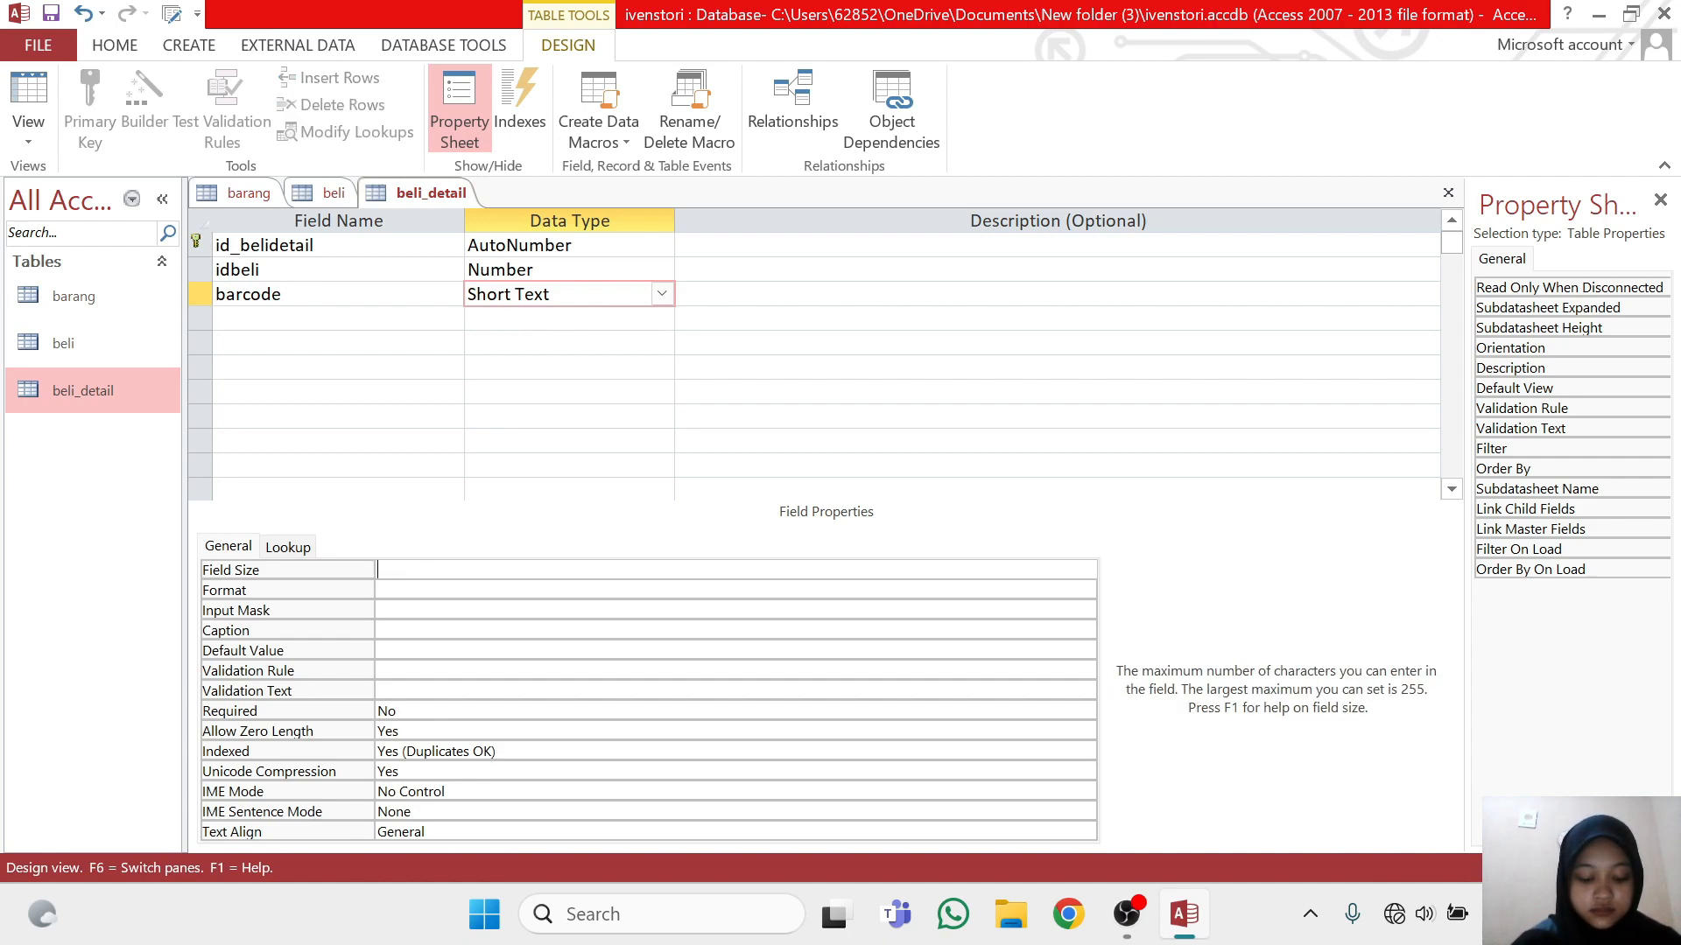
pyautogui.write('20')
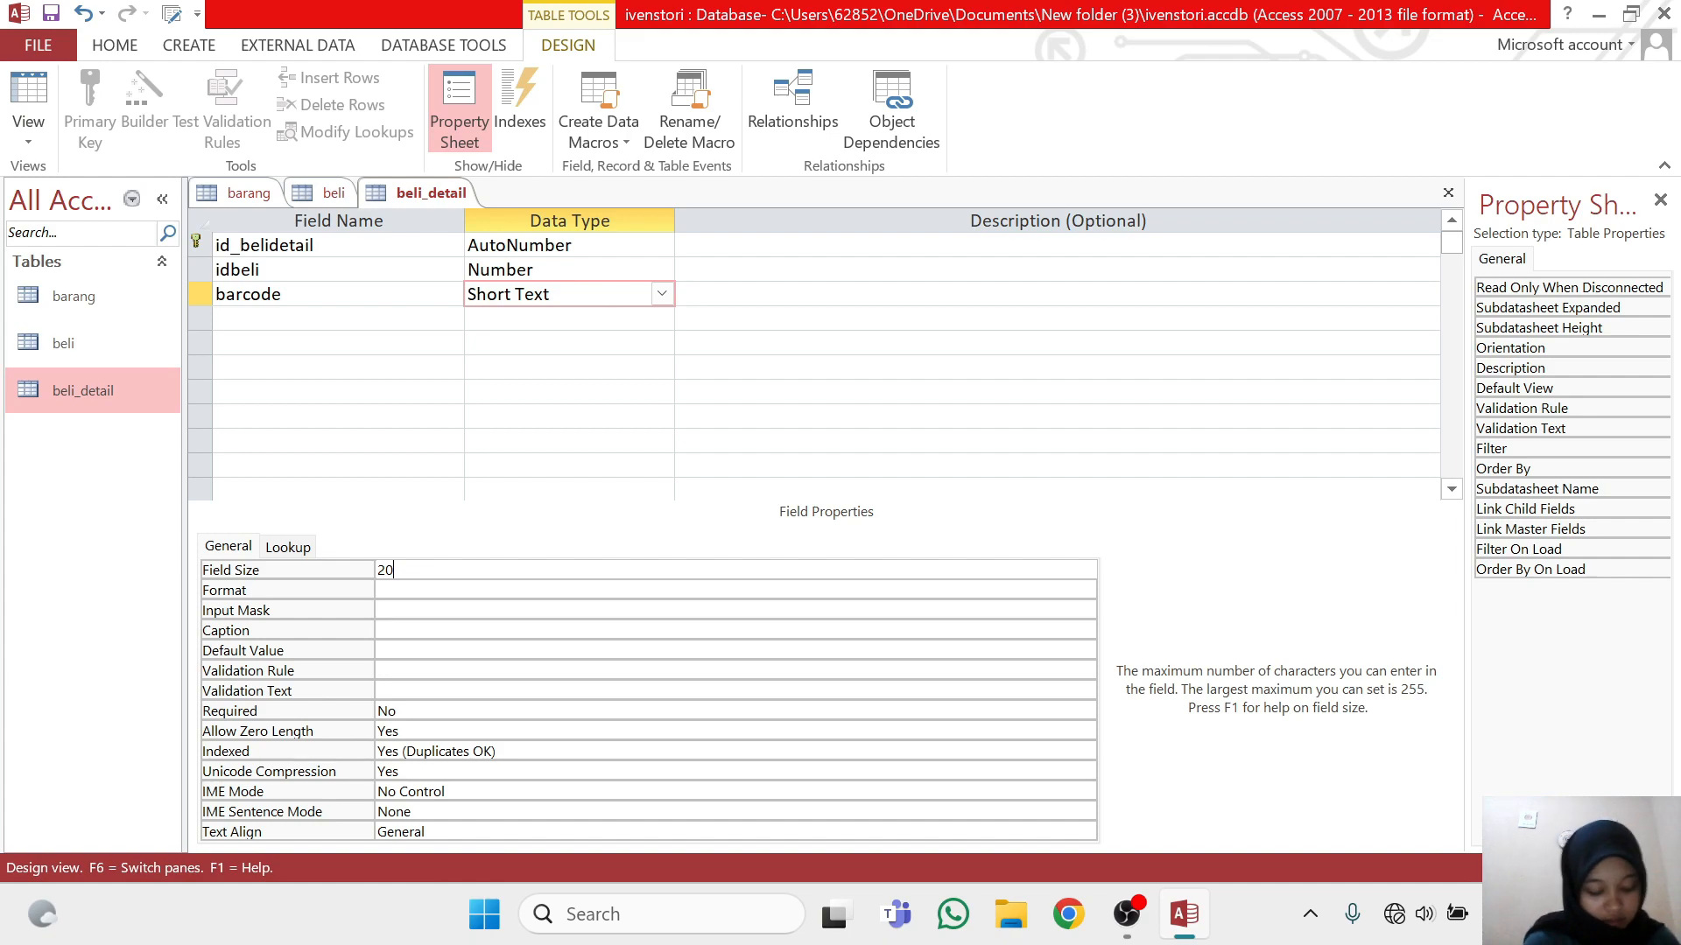
# Add a qty_beli field below barcode with data type Number, and save the beli_detail table
pyautogui.click(338, 319)
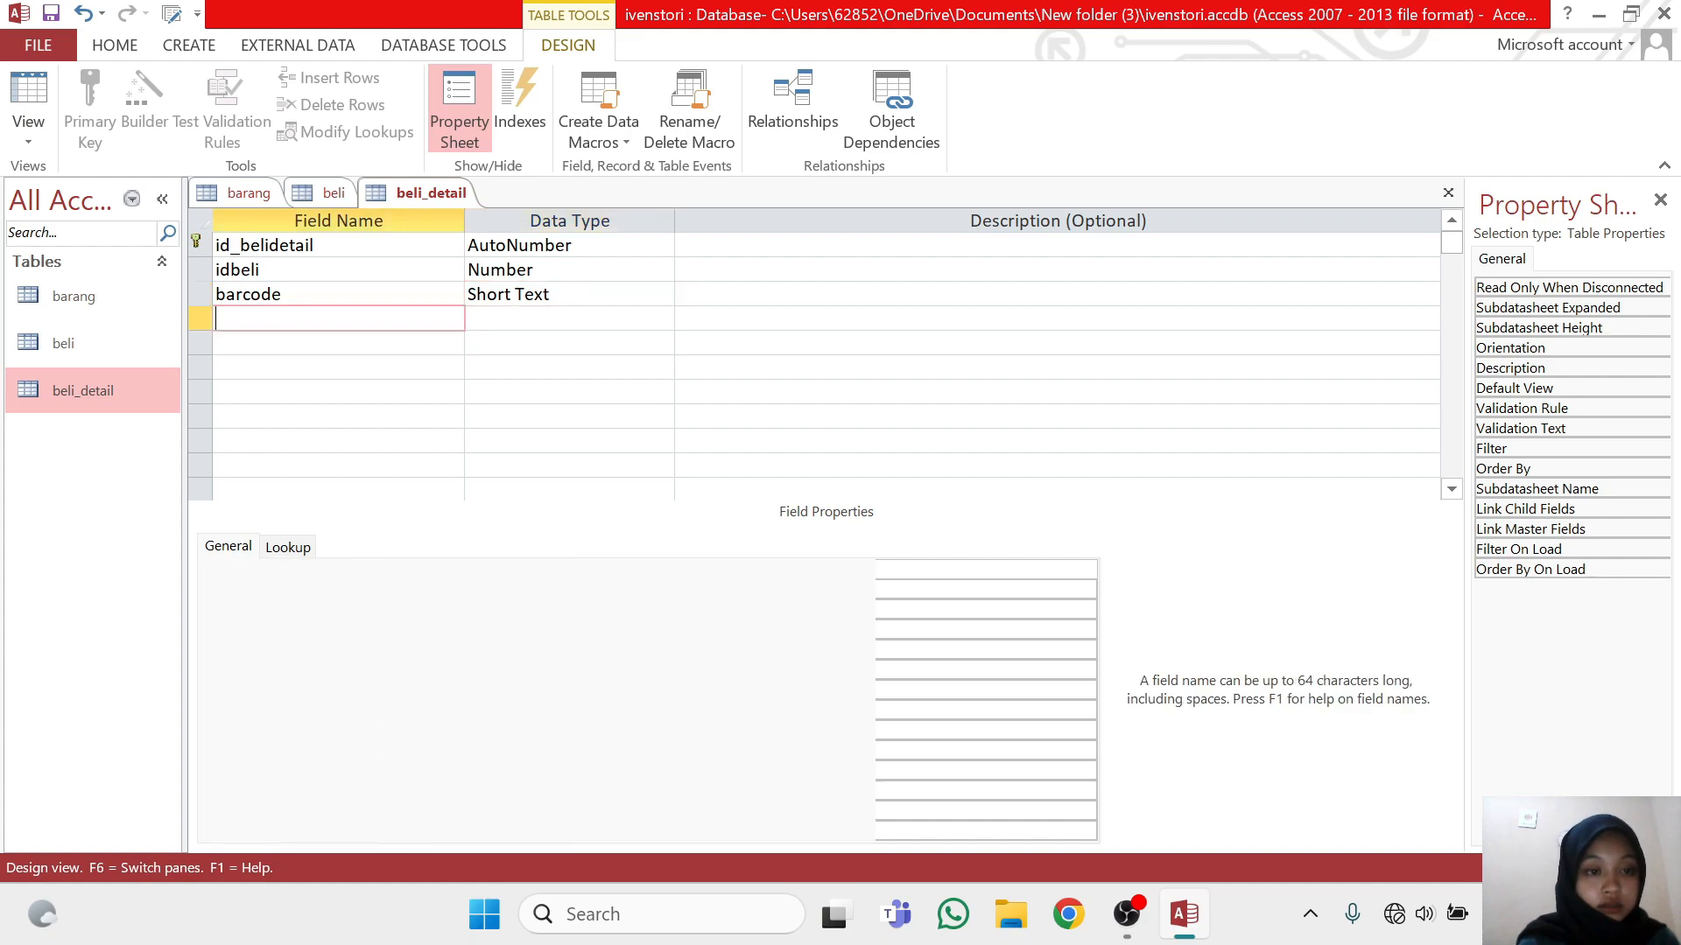
pyautogui.write('qty')
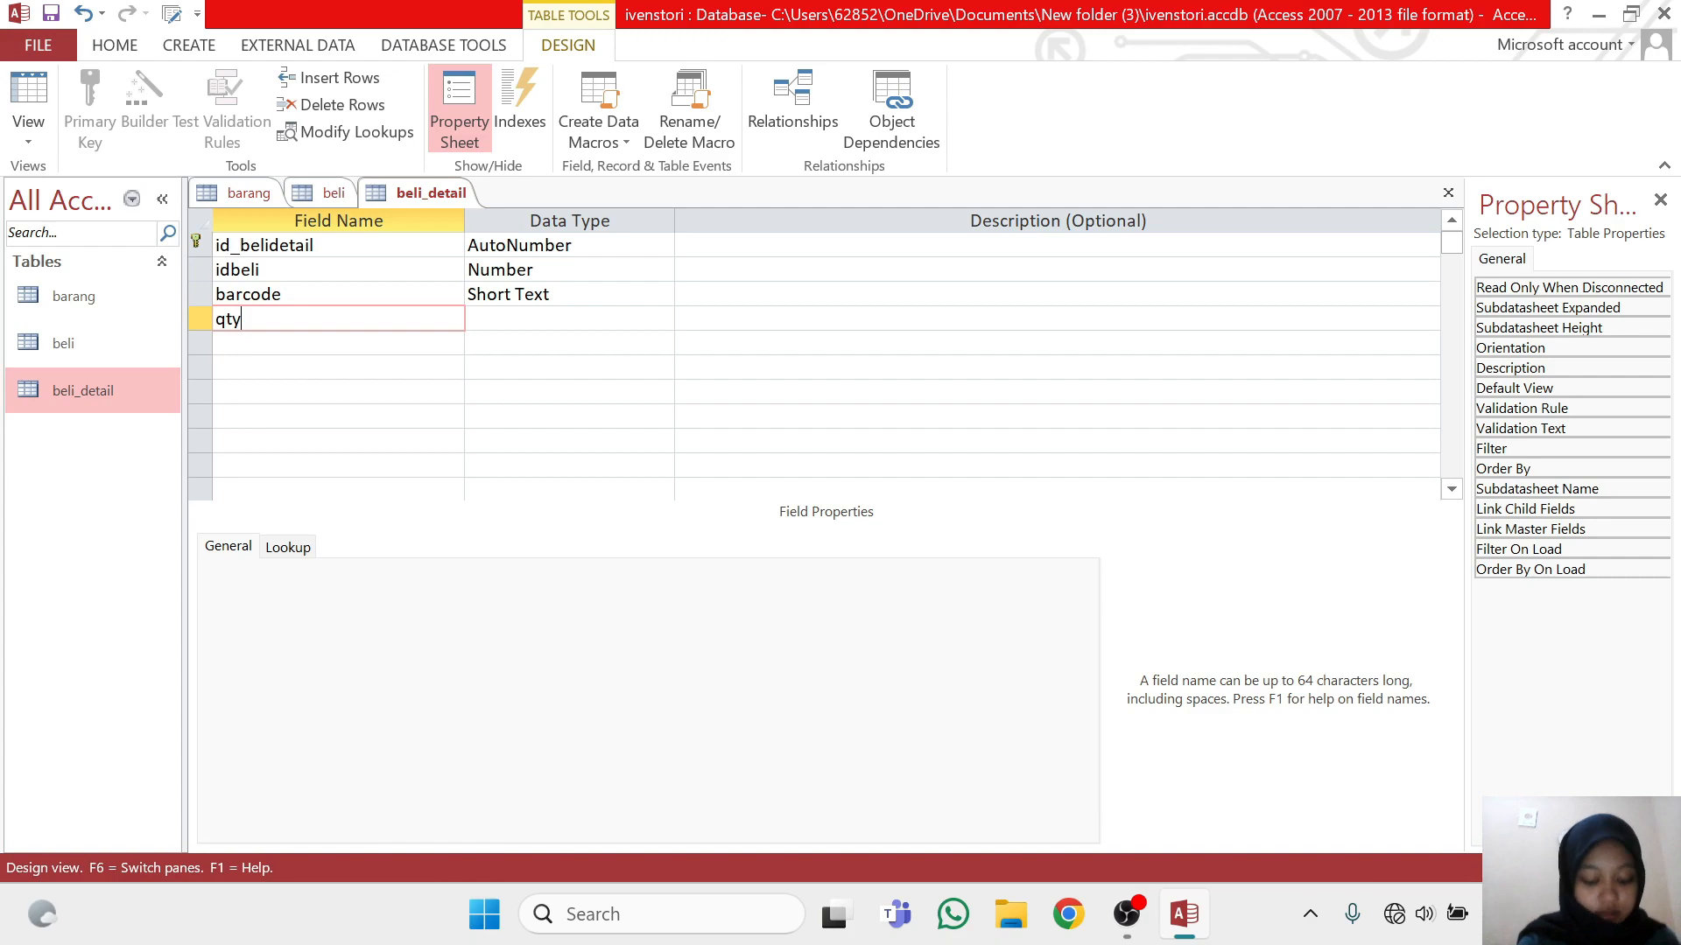
pyautogui.write('_beli')
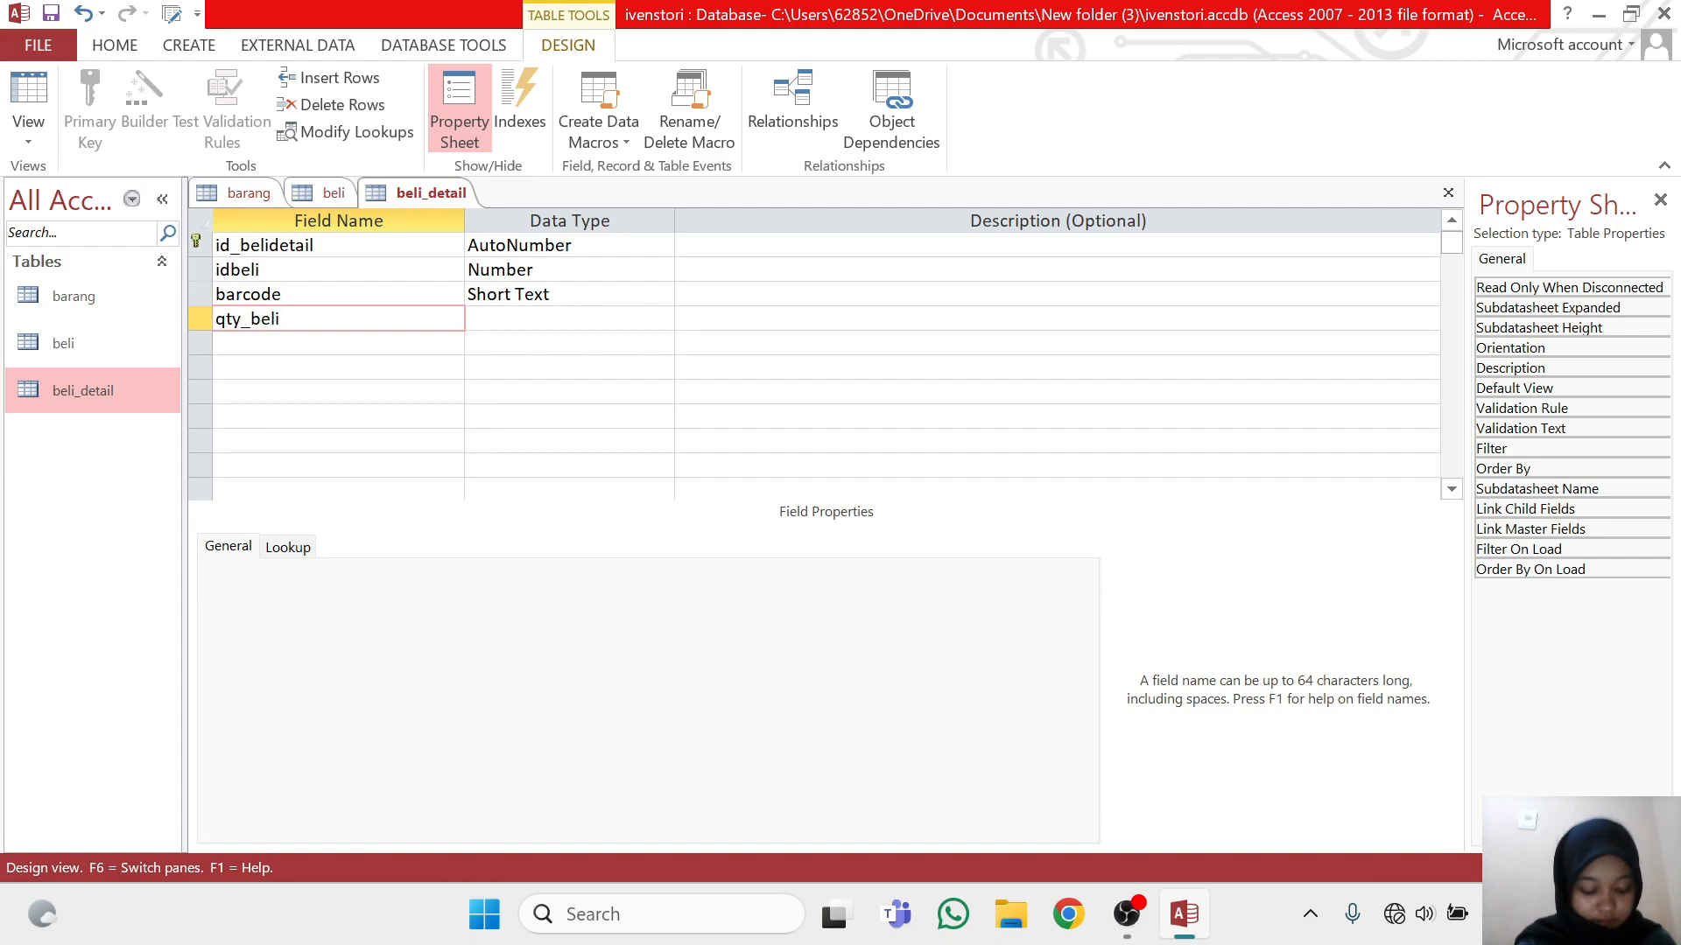
pyautogui.press('Tab')
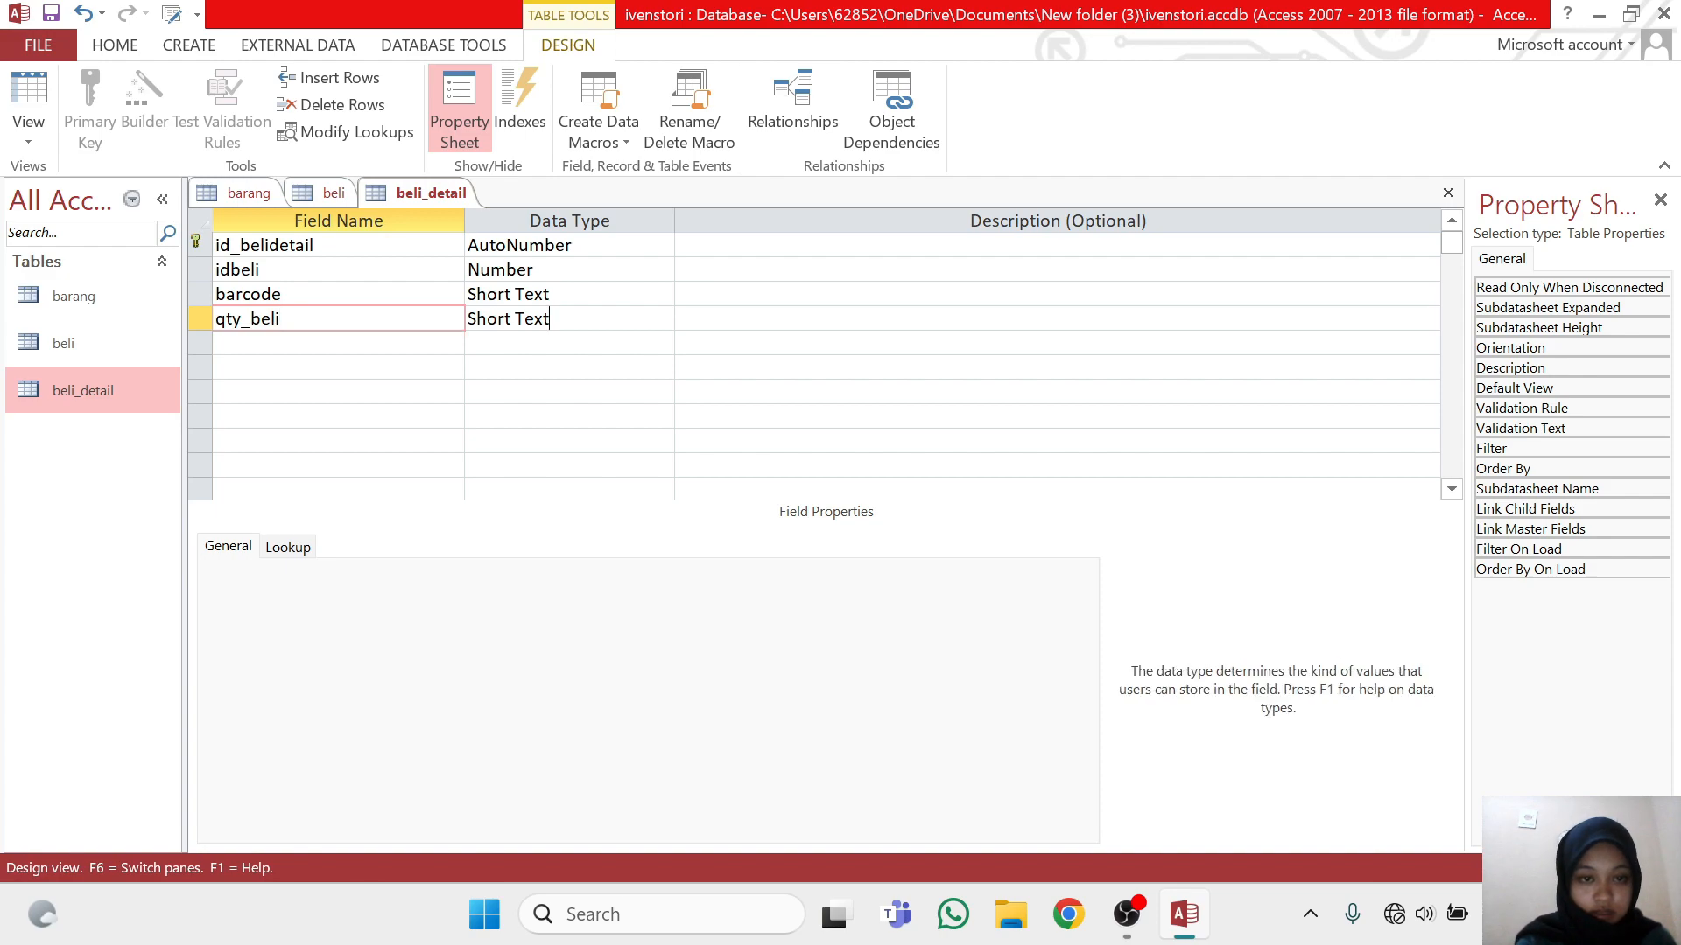
pyautogui.click(662, 321)
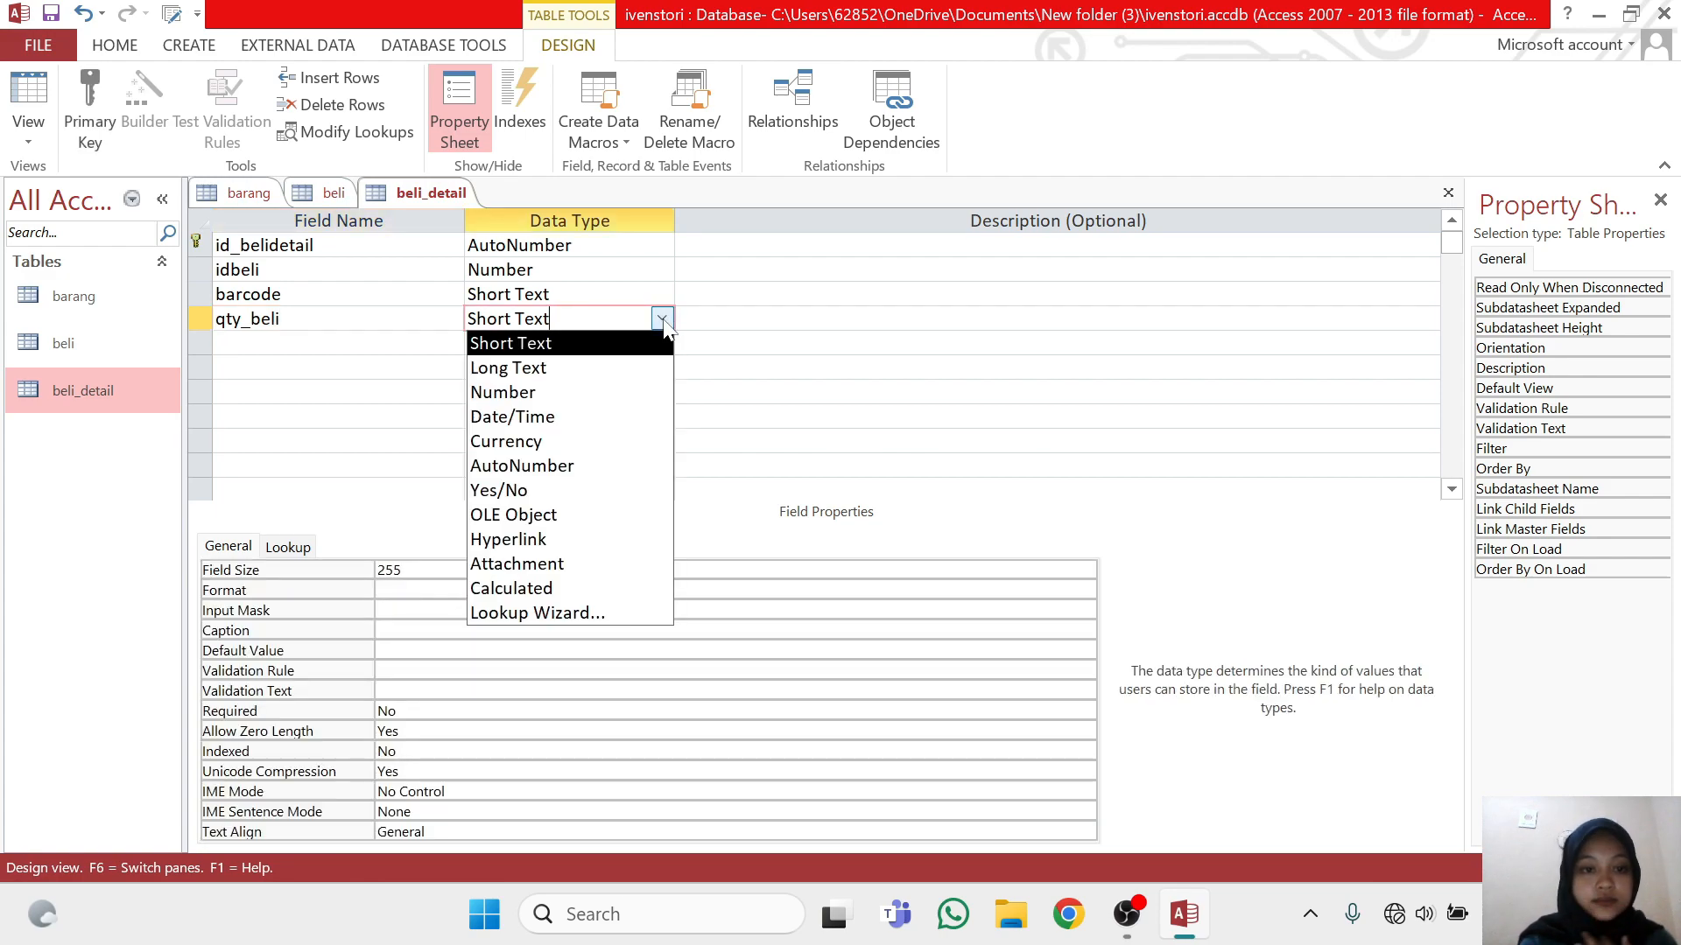
pyautogui.click(668, 400)
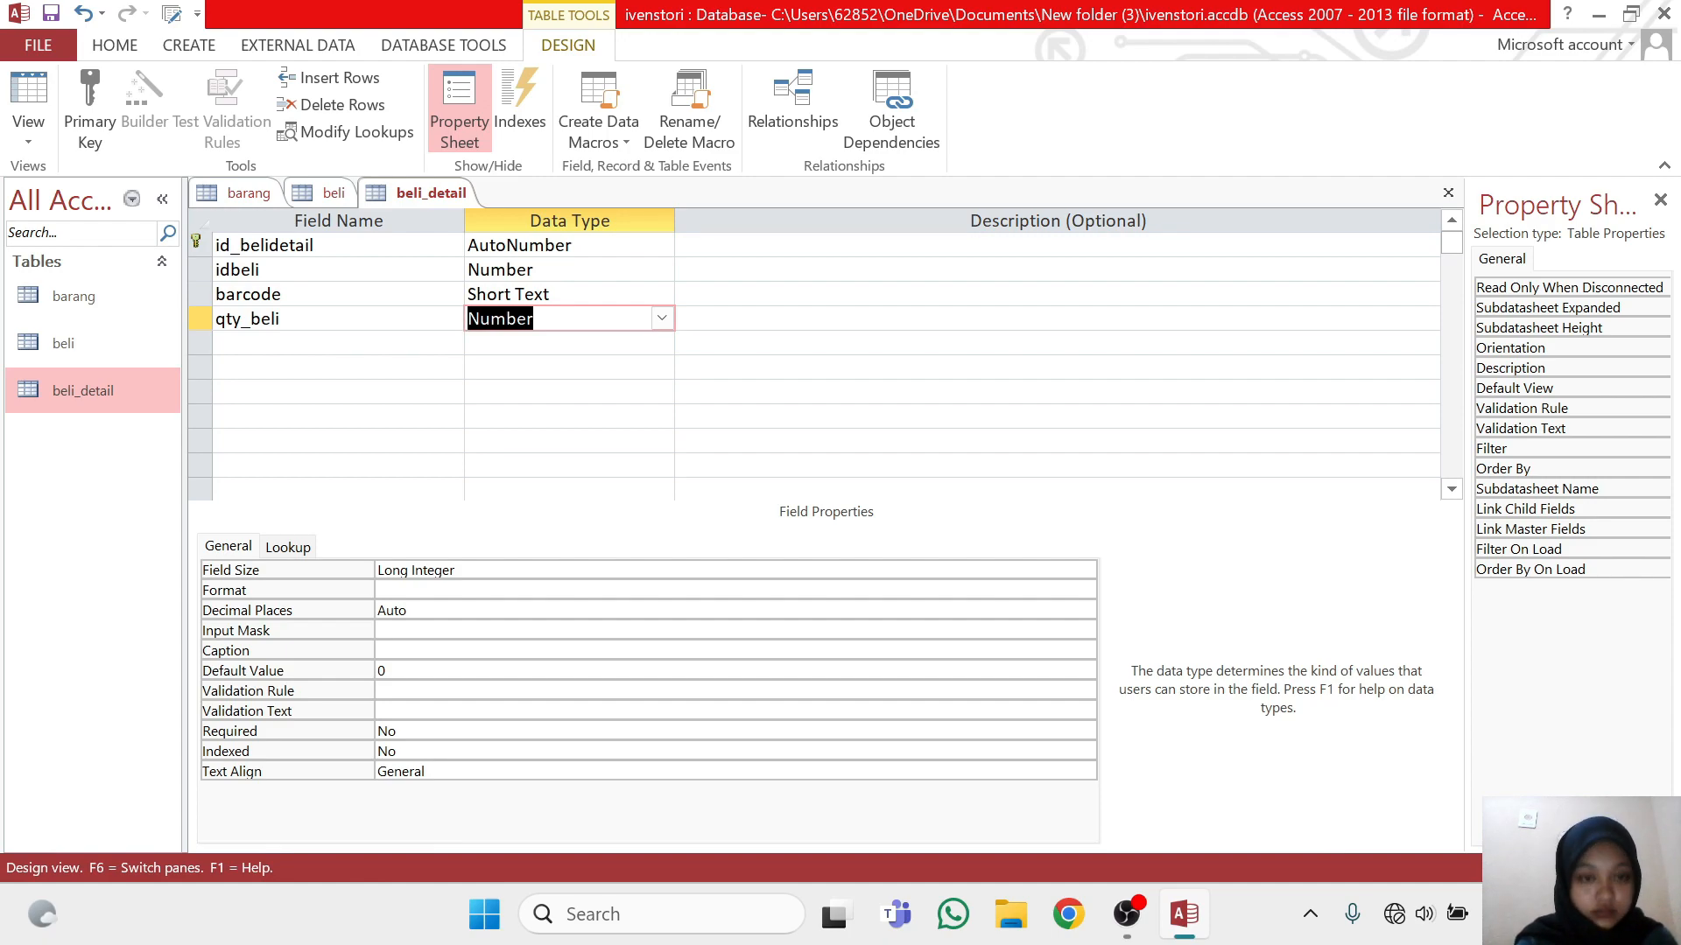
pyautogui.rightClick(462, 200)
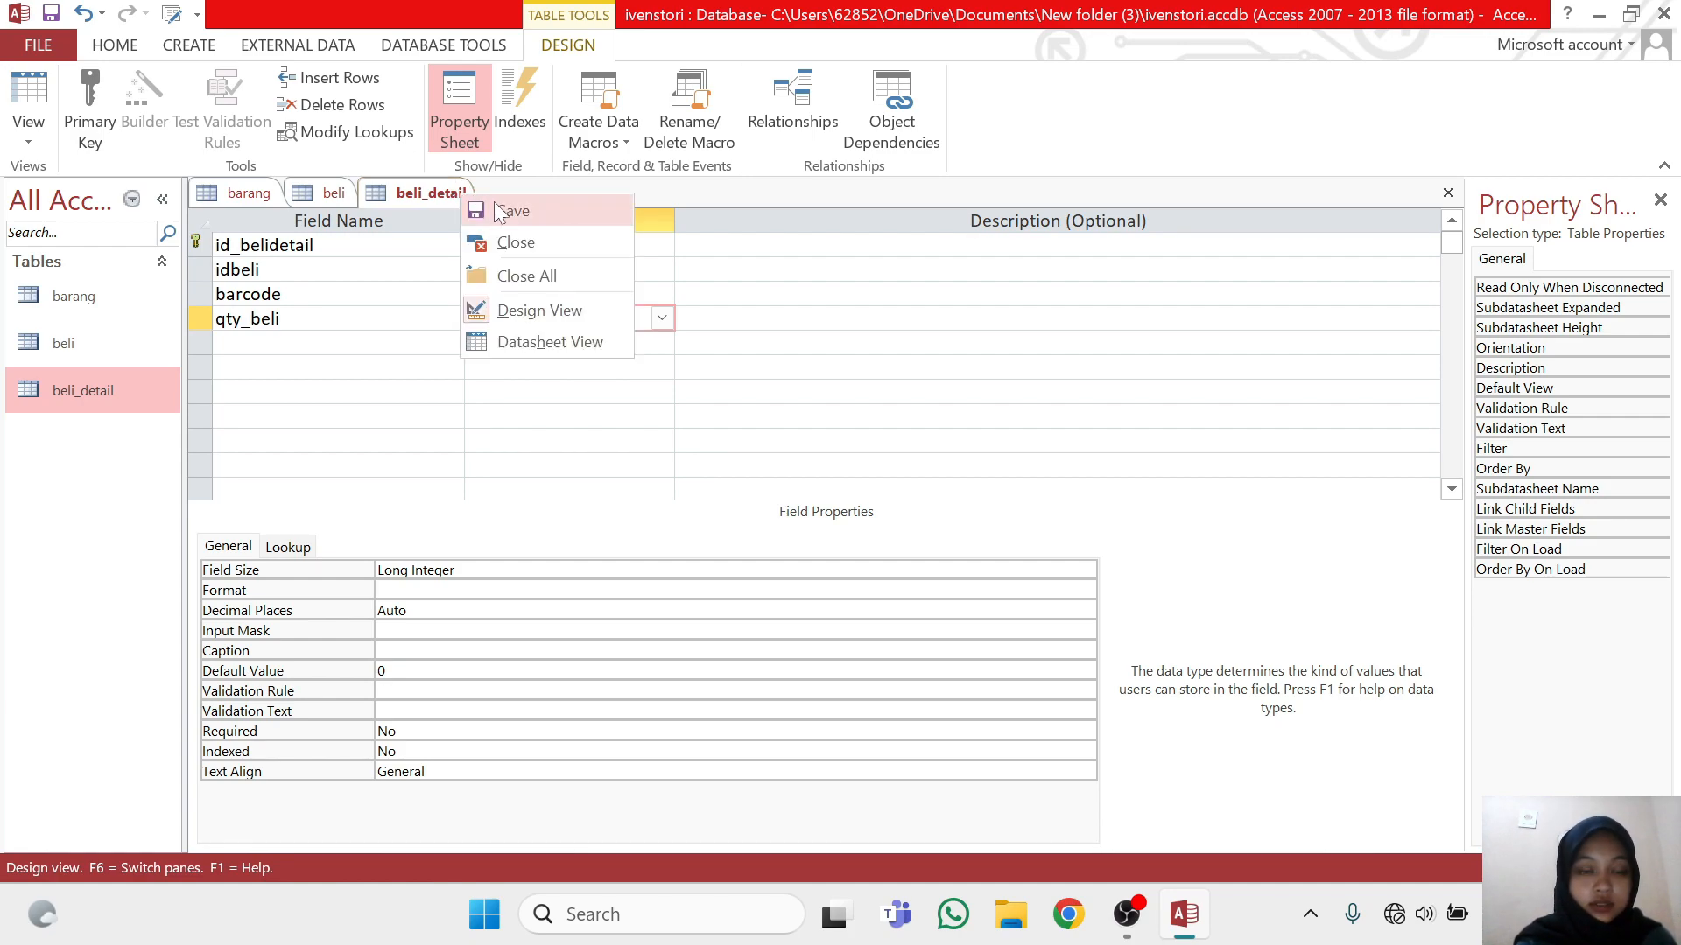
pyautogui.click(502, 210)
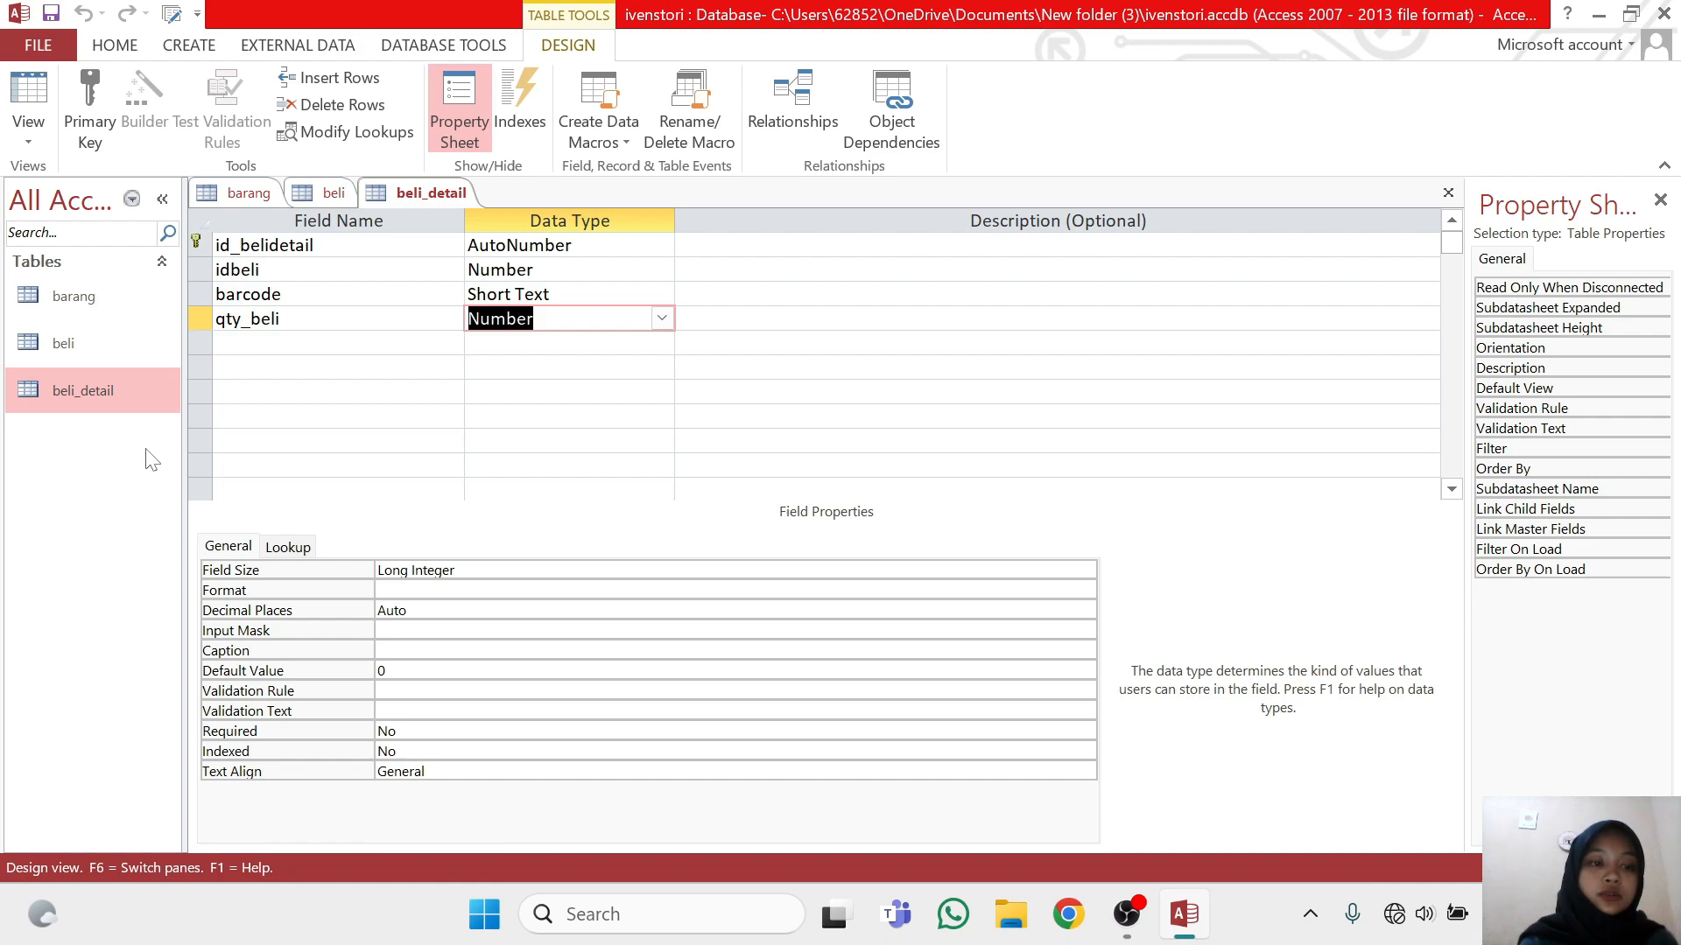
# Duplicate the beli table as a new table named jual, copying the structure only
pyautogui.click(143, 355)
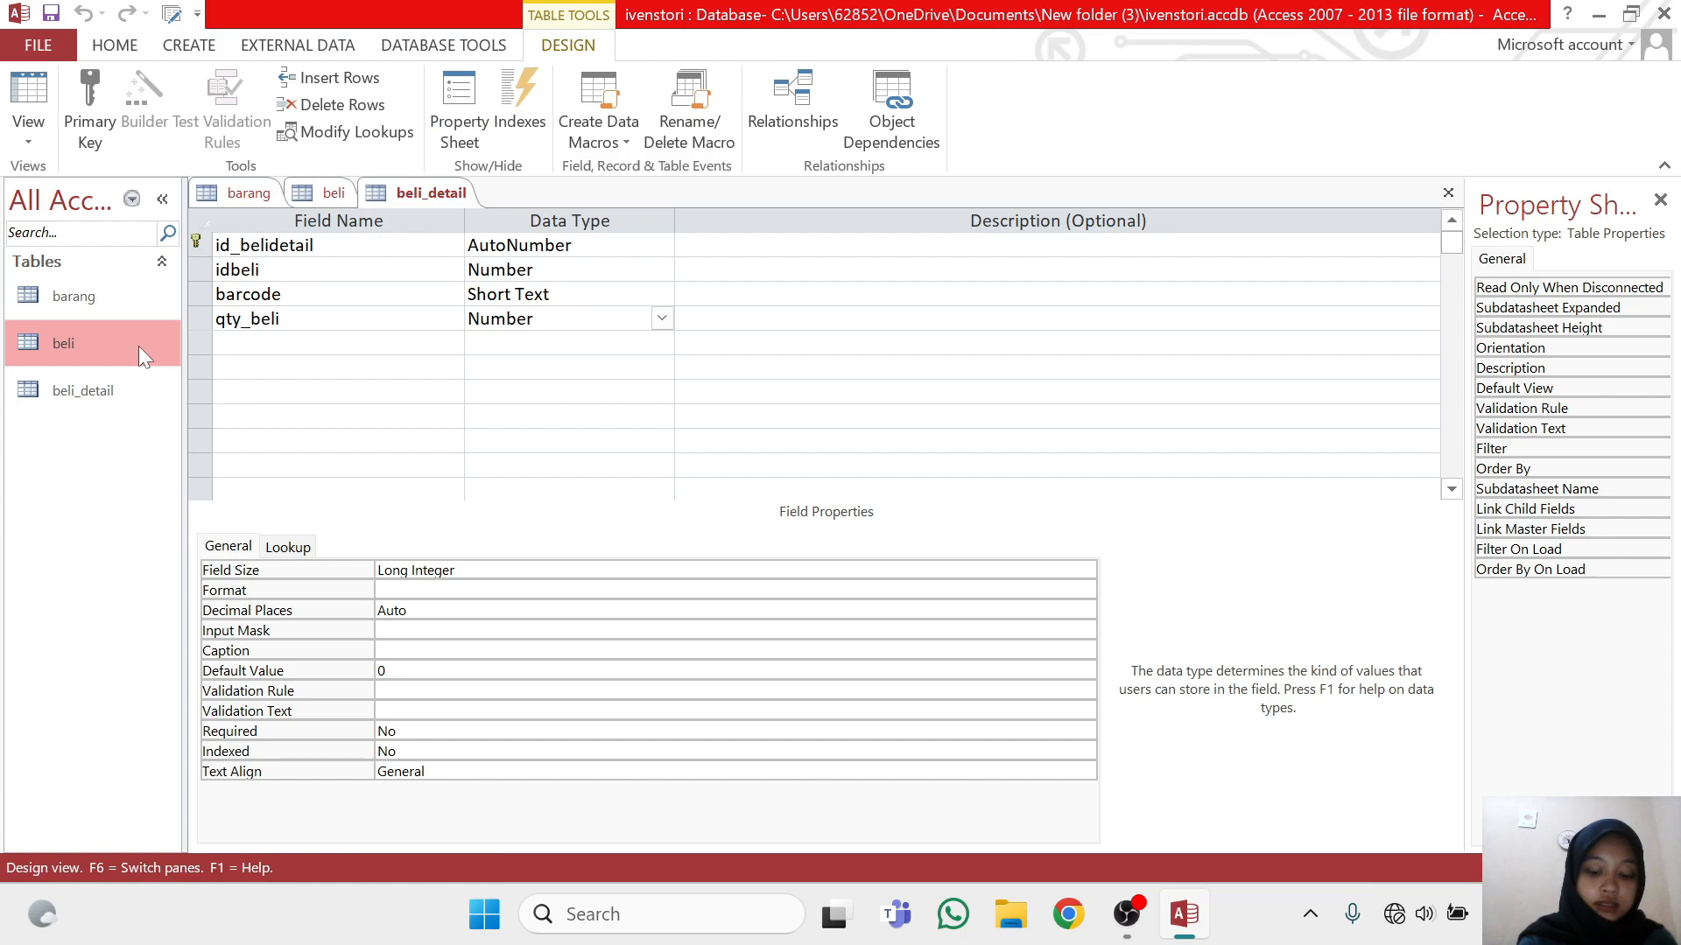
pyautogui.rightClick(138, 345)
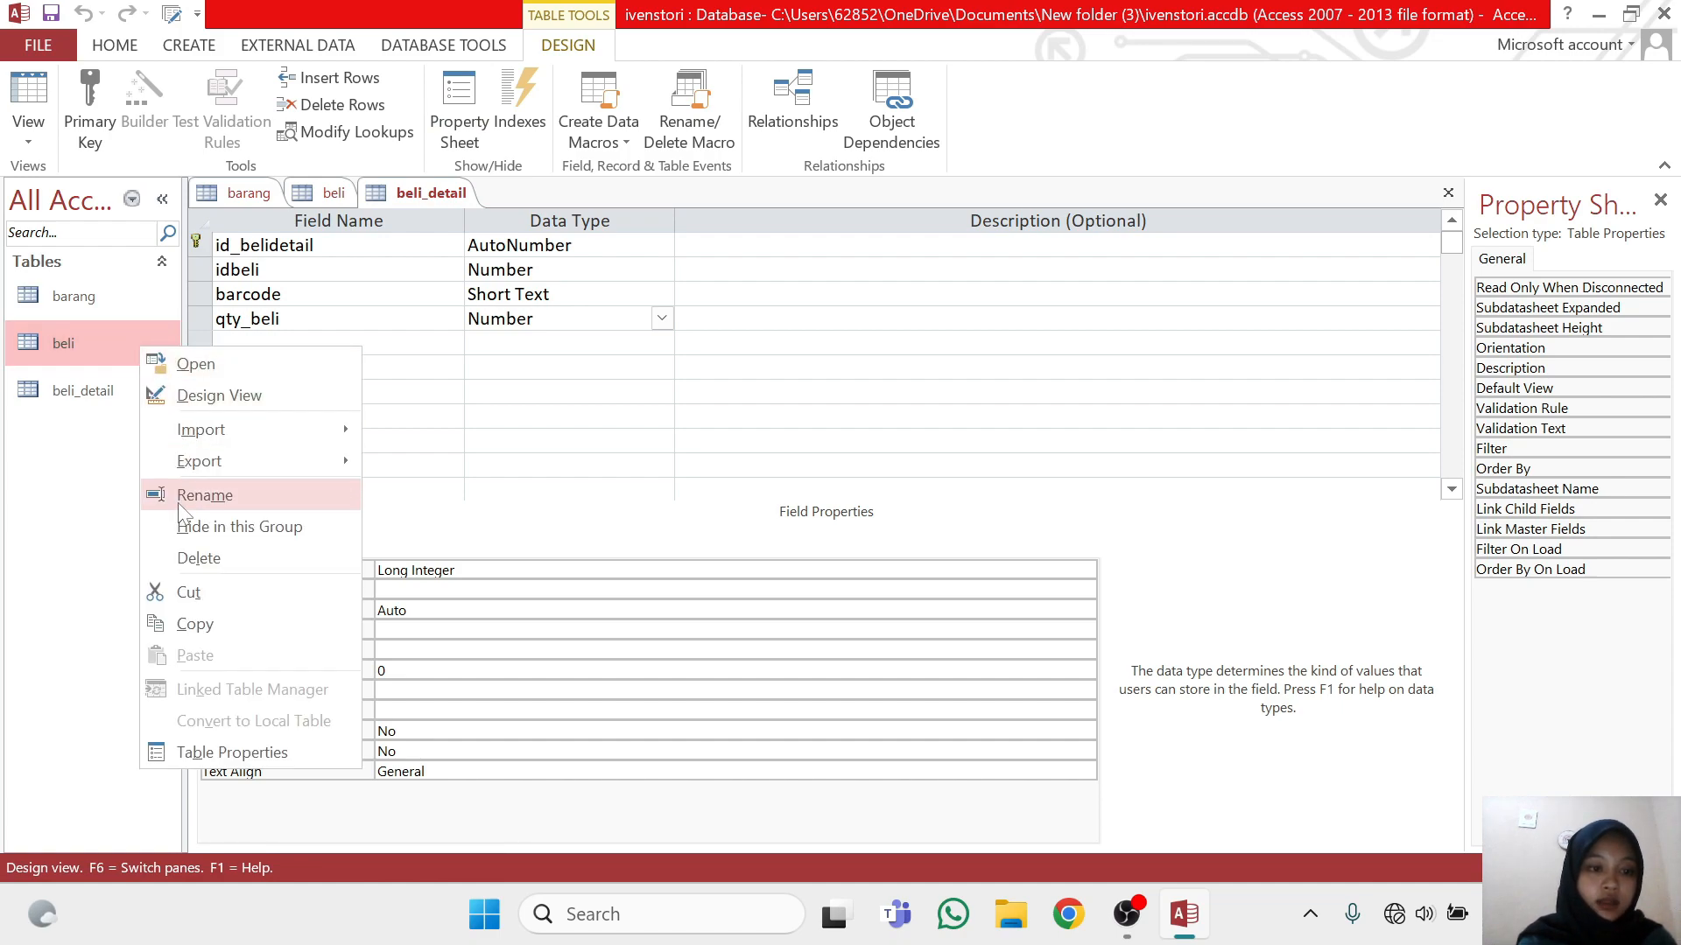
pyautogui.click(180, 627)
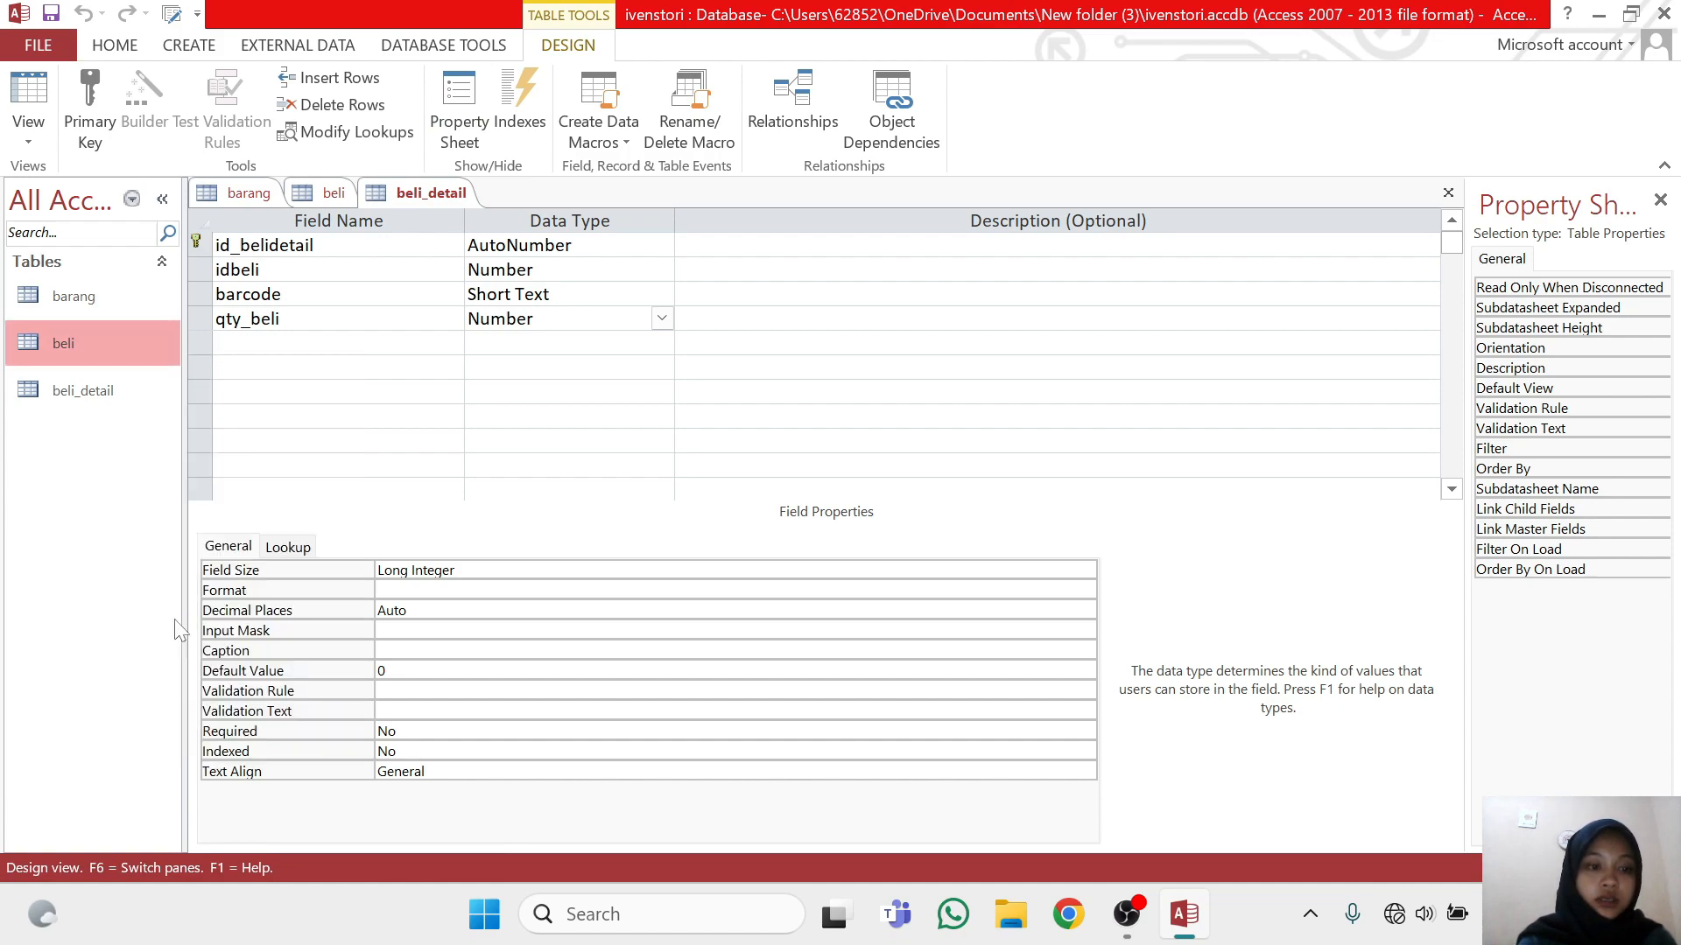
pyautogui.rightClick(151, 581)
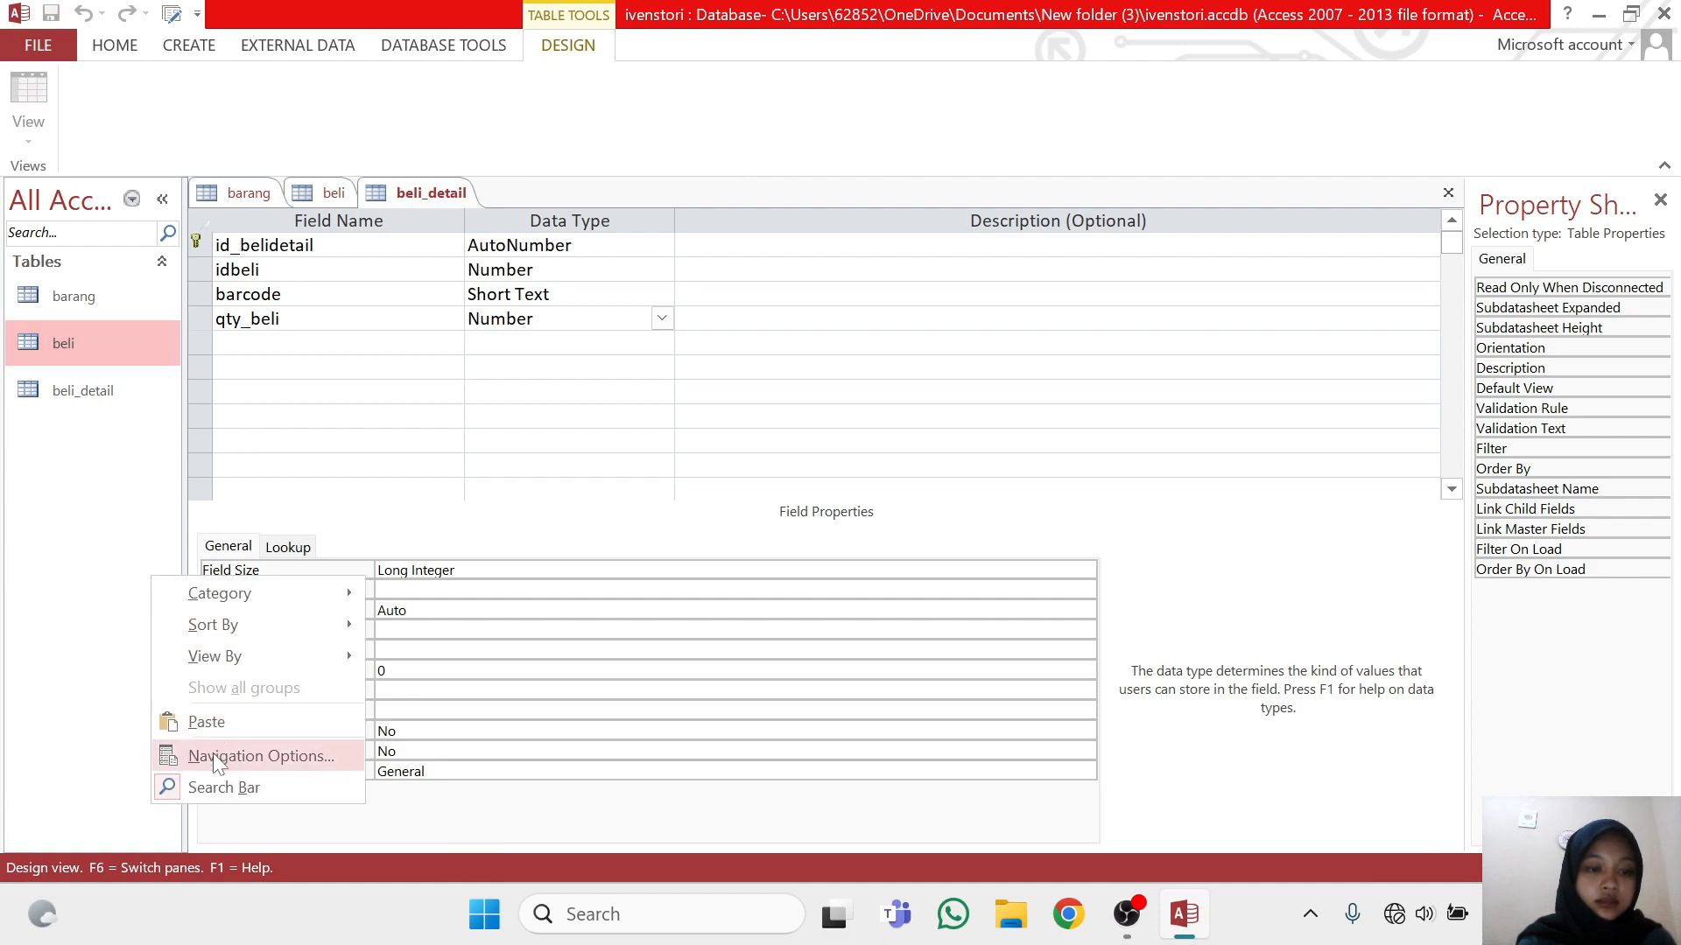
pyautogui.click(215, 725)
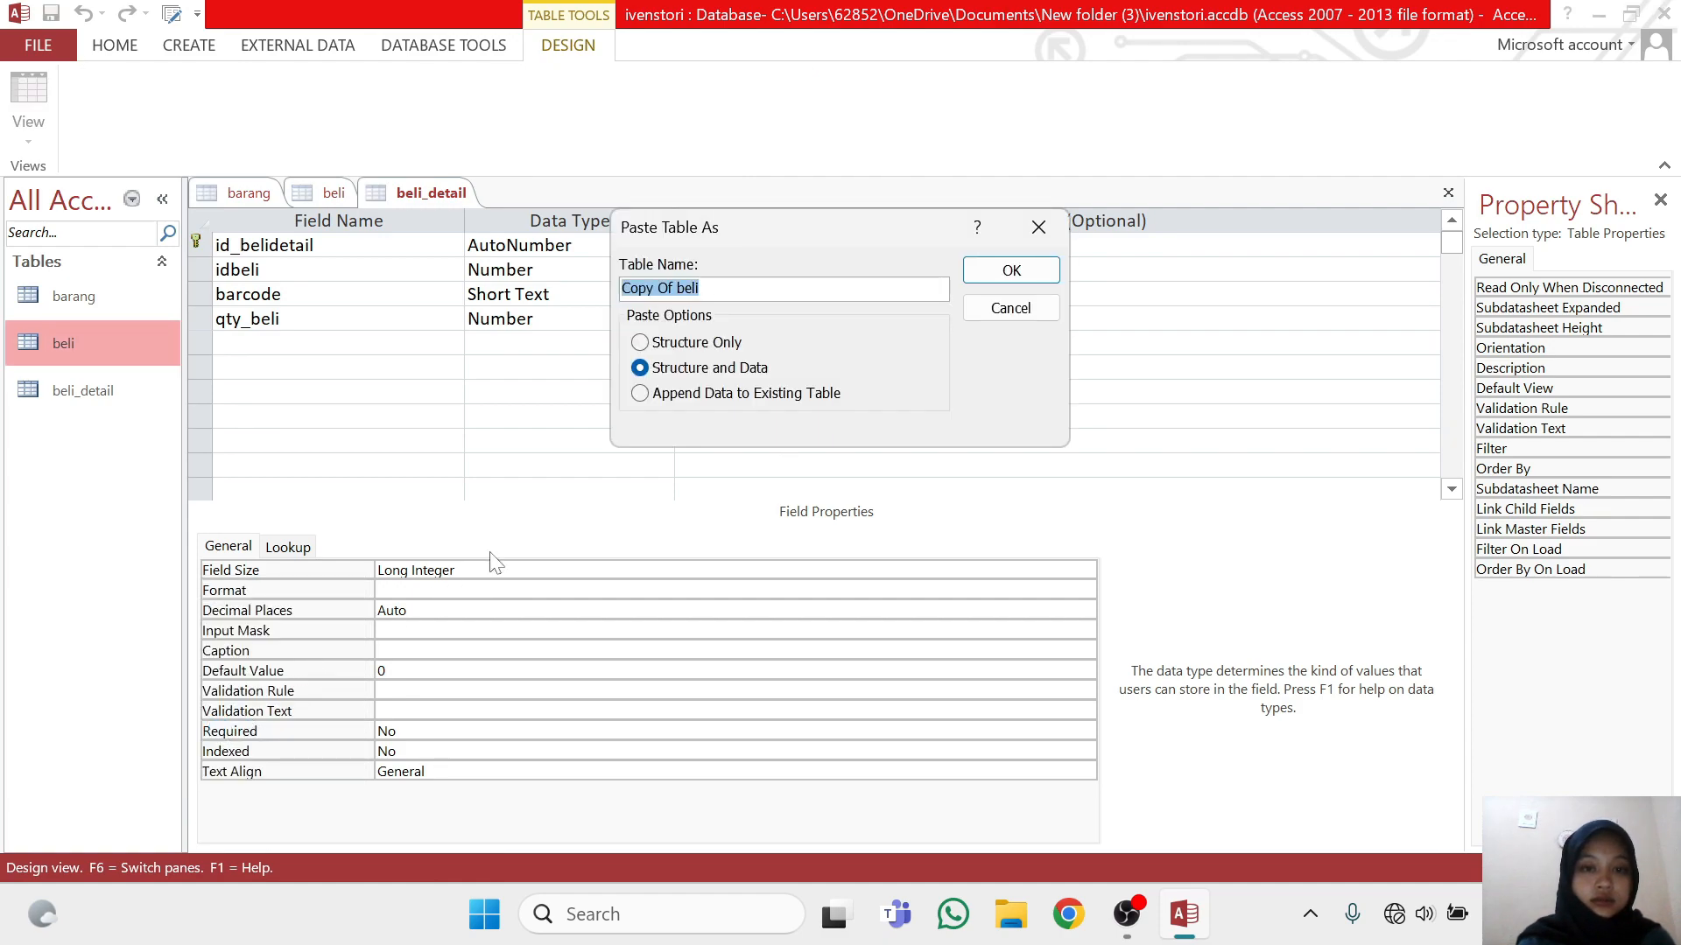
pyautogui.click(701, 289)
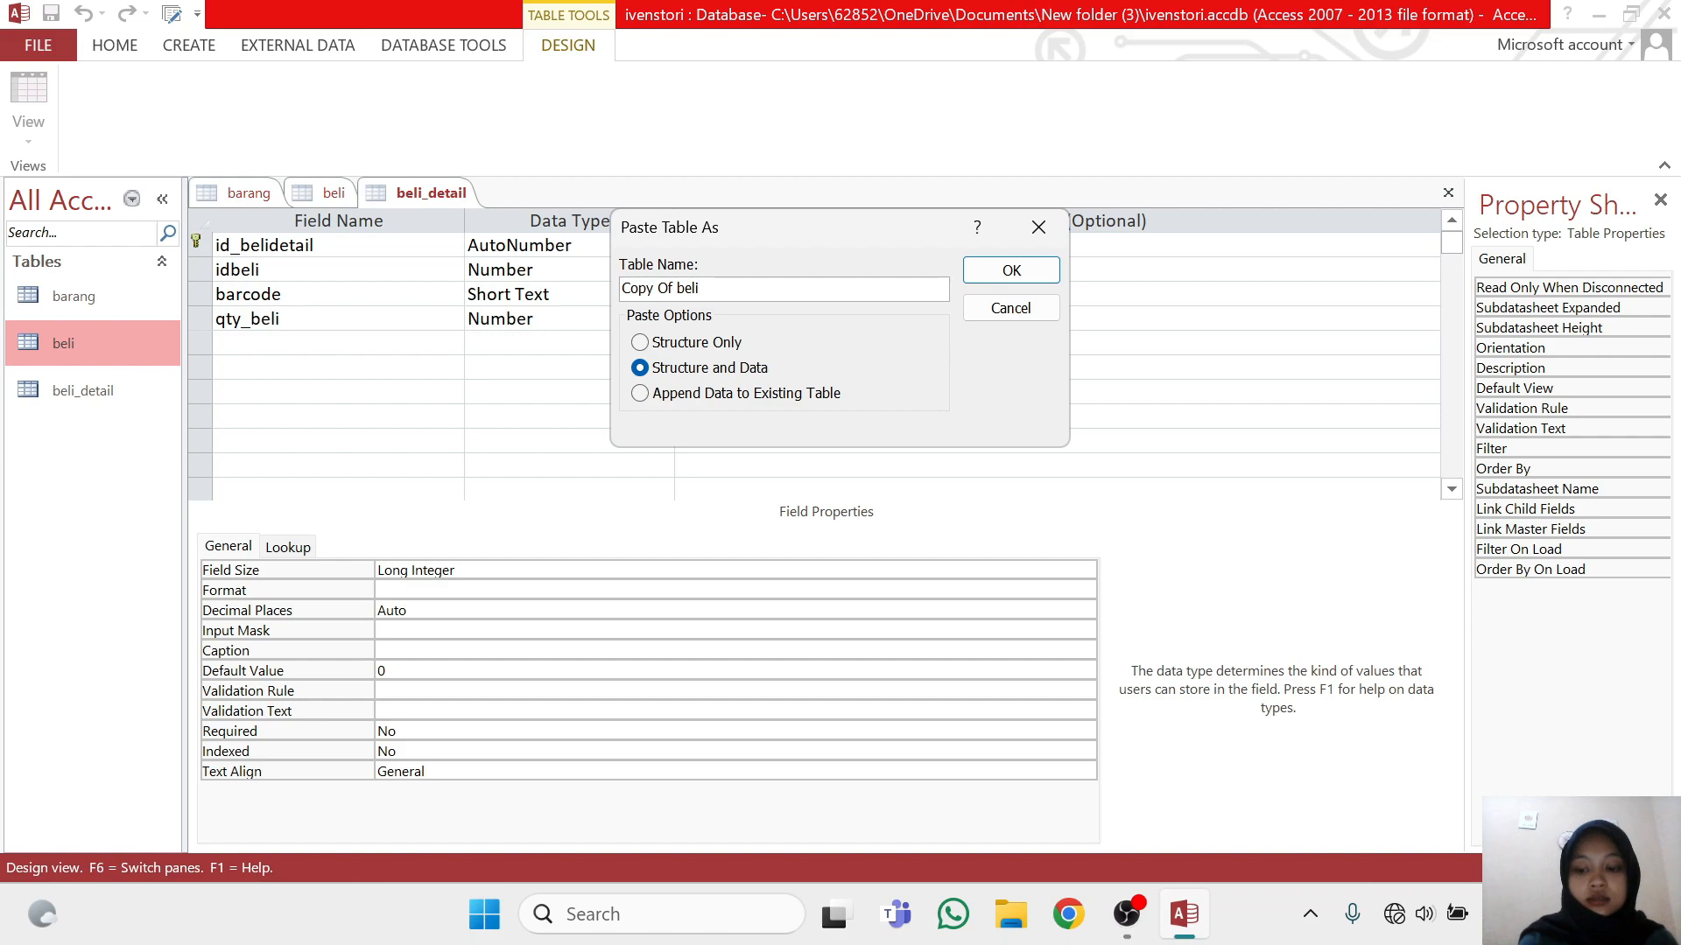
pyautogui.press('BackSpace')
pyautogui.press('BackSpace')
pyautogui.press('BackSpace')
pyautogui.press('BackSpace')
pyautogui.press('BackSpace')
pyautogui.press('BackSpace')
pyautogui.press('BackSpace')
pyautogui.press('BackSpace')
pyautogui.press('BackSpace')
pyautogui.press('BackSpace')
pyautogui.press('BackSpace')
pyautogui.press('BackSpace')
pyautogui.write('ju')
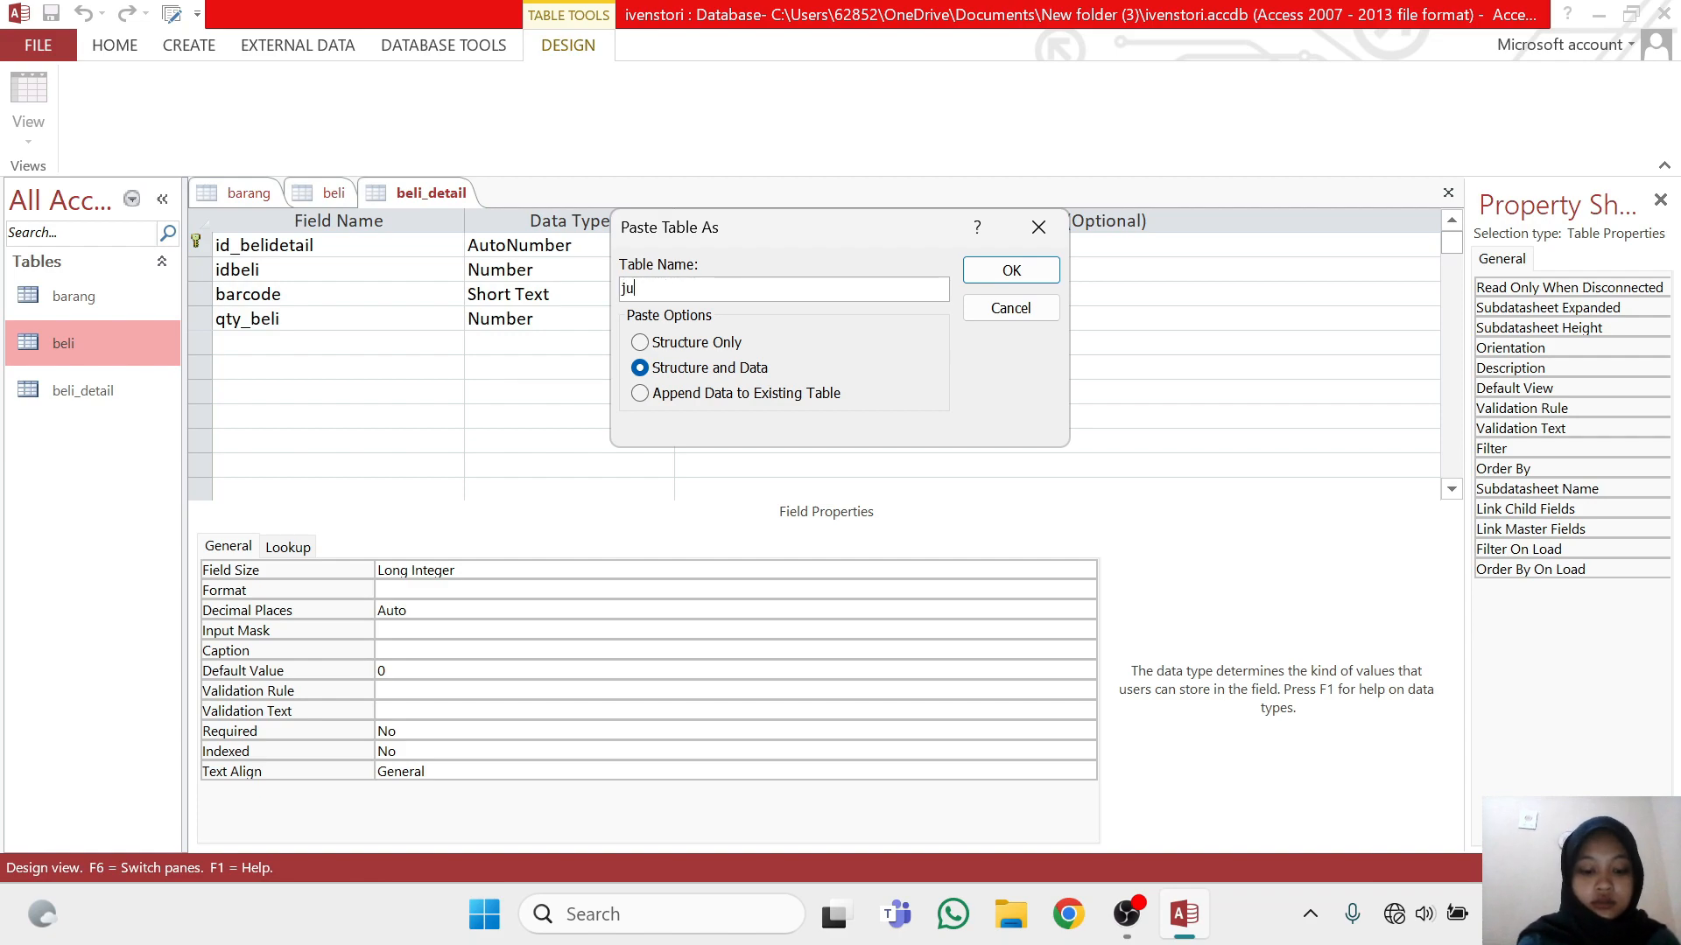
pyautogui.write('al')
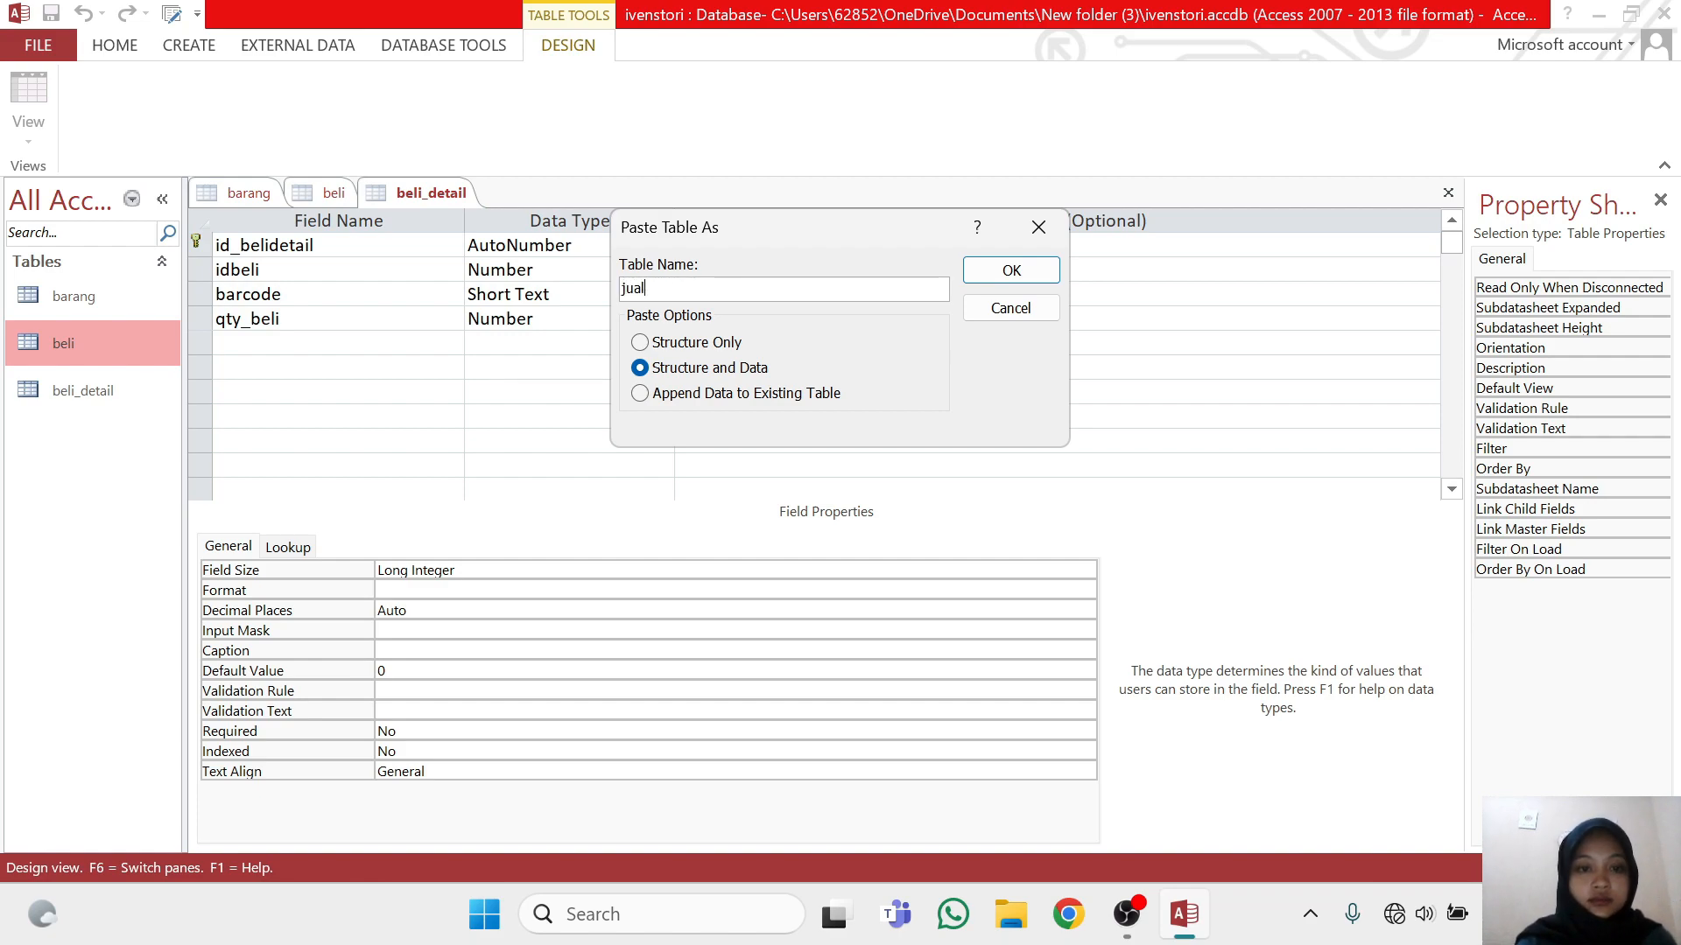
pyautogui.click(639, 342)
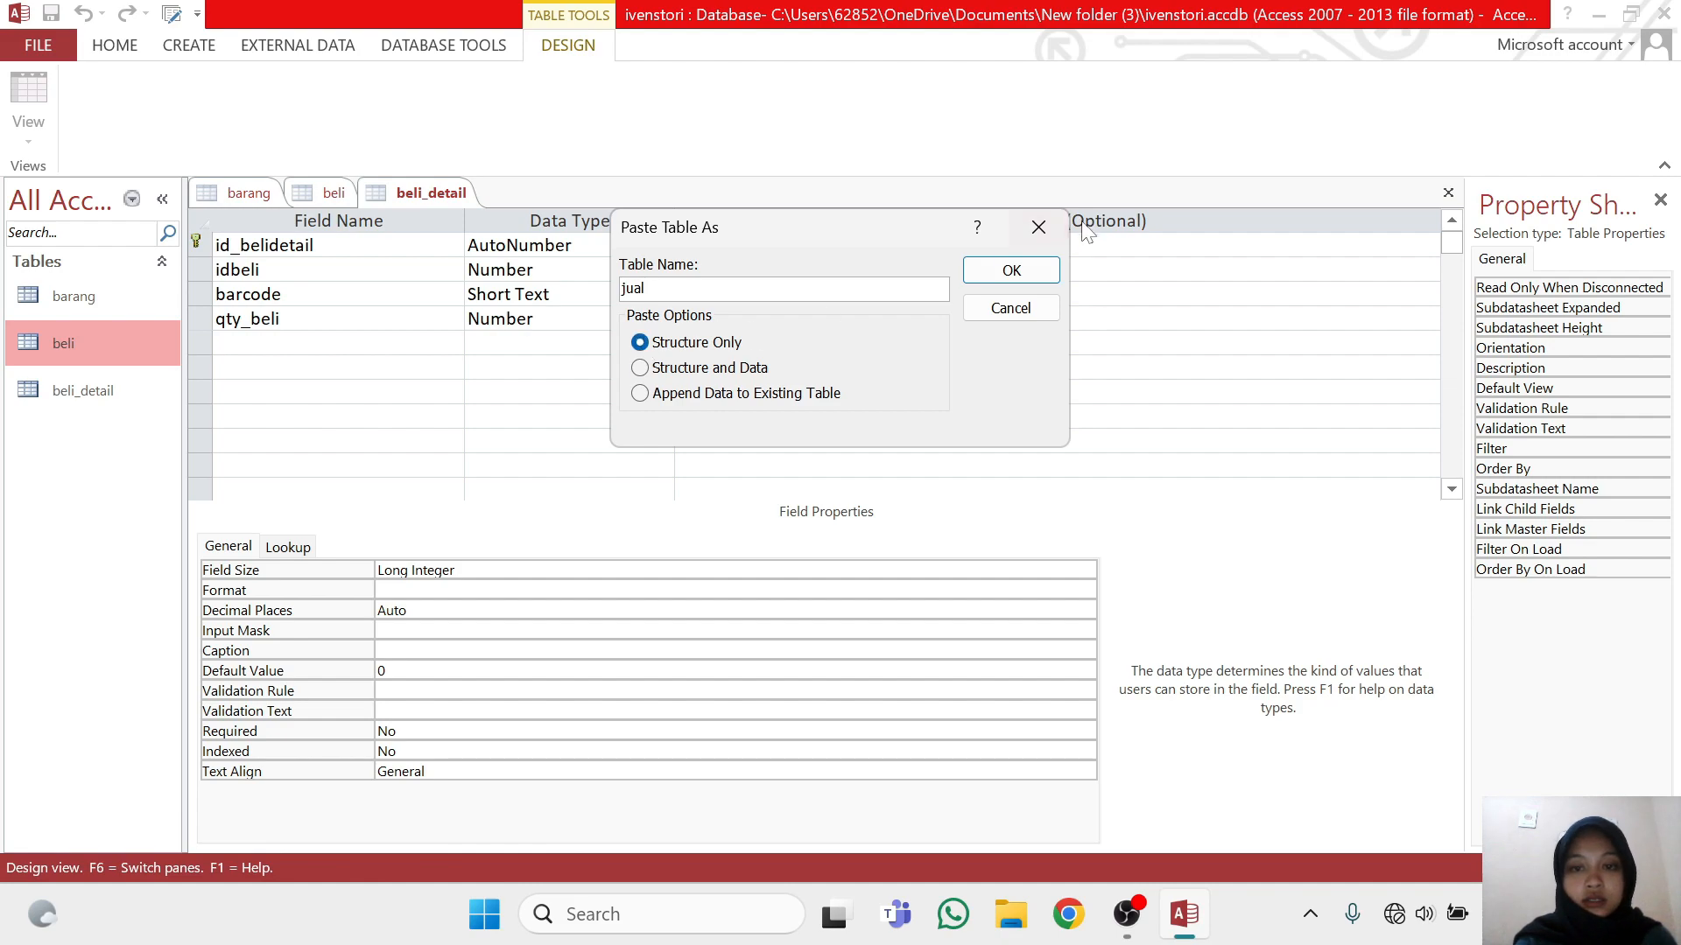
pyautogui.click(1013, 271)
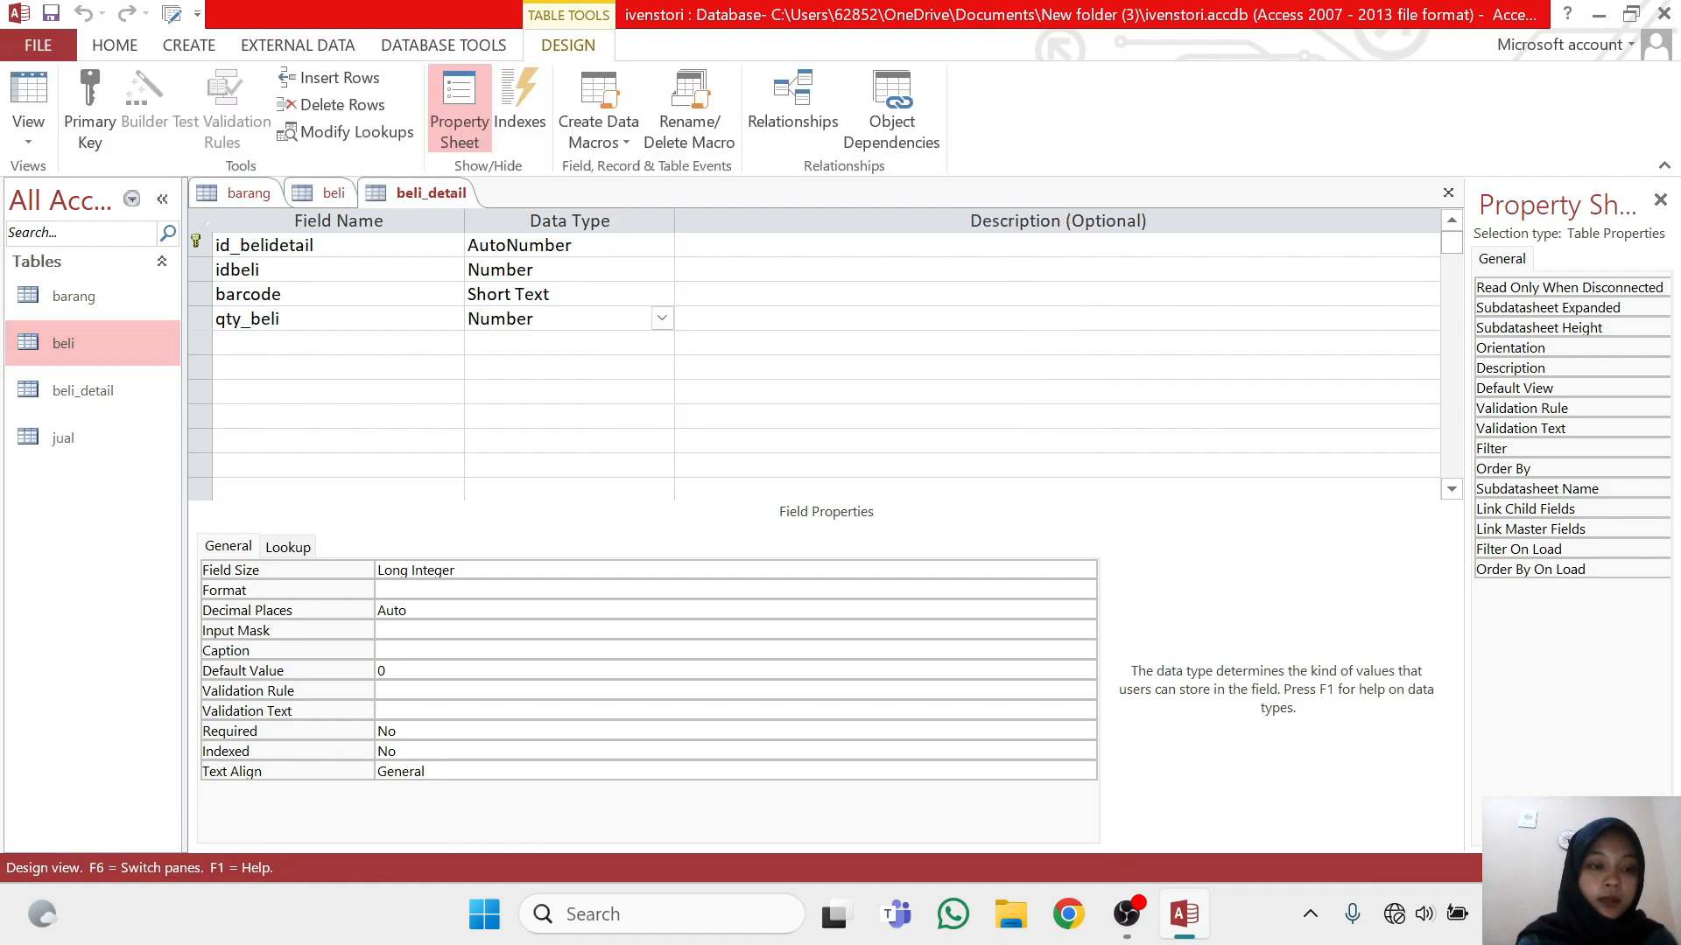
# Open the jual table in Design View and rename its primary key field to idjual
pyautogui.click(110, 453)
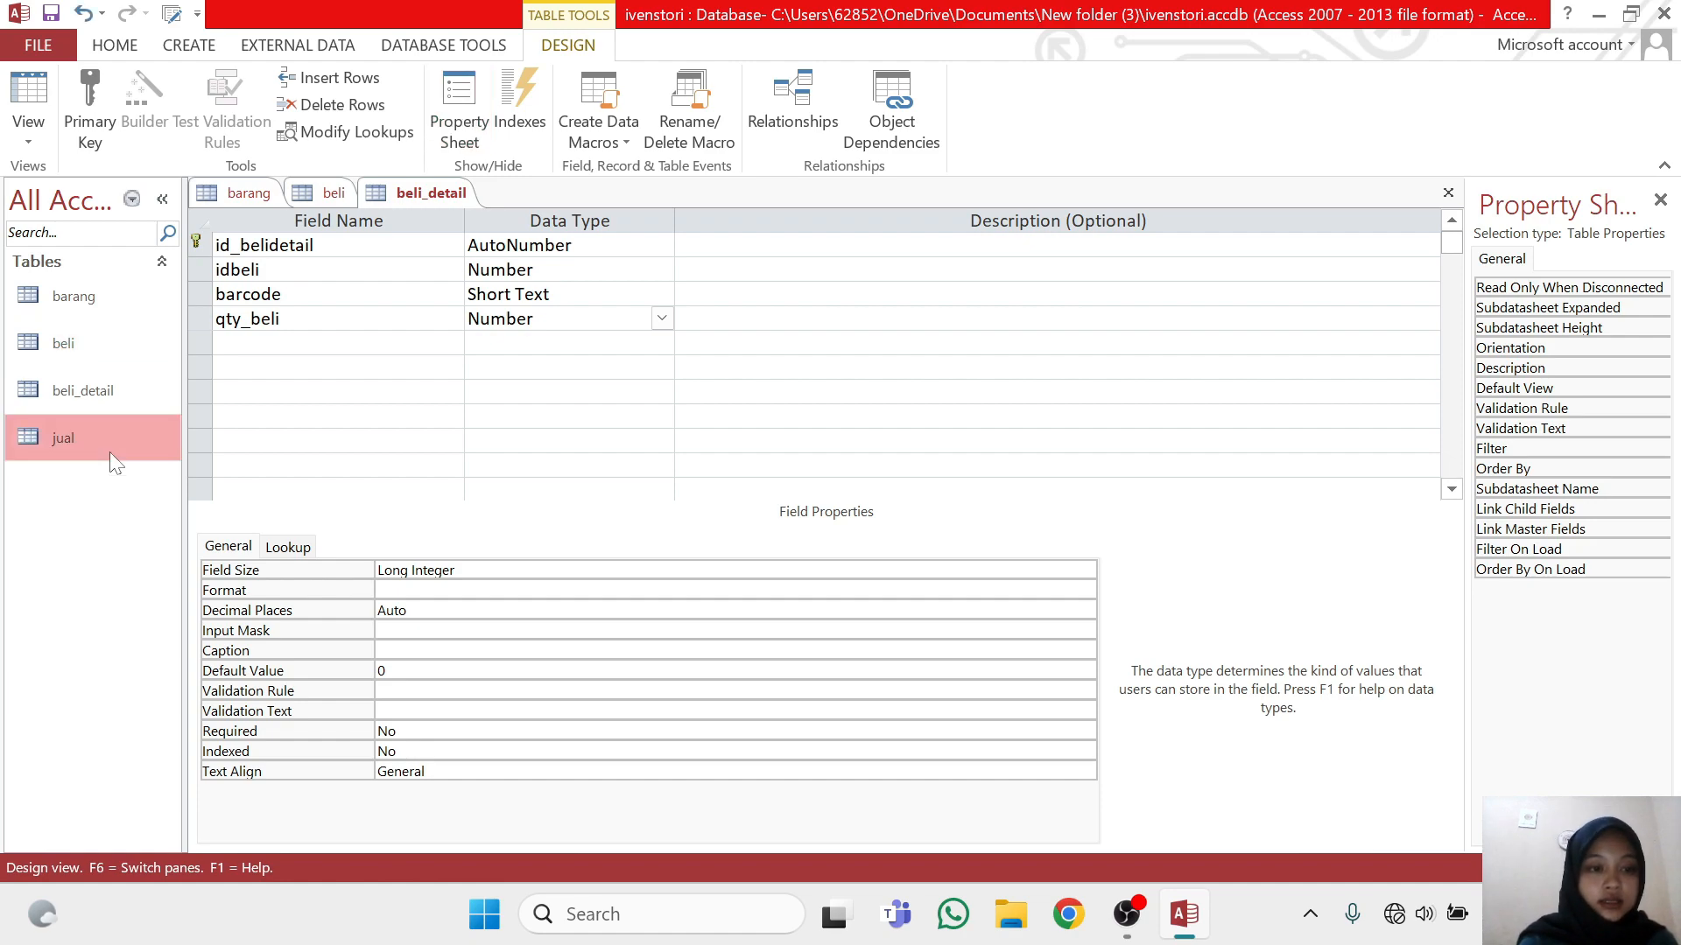
pyautogui.rightClick(110, 454)
pyautogui.click(196, 502)
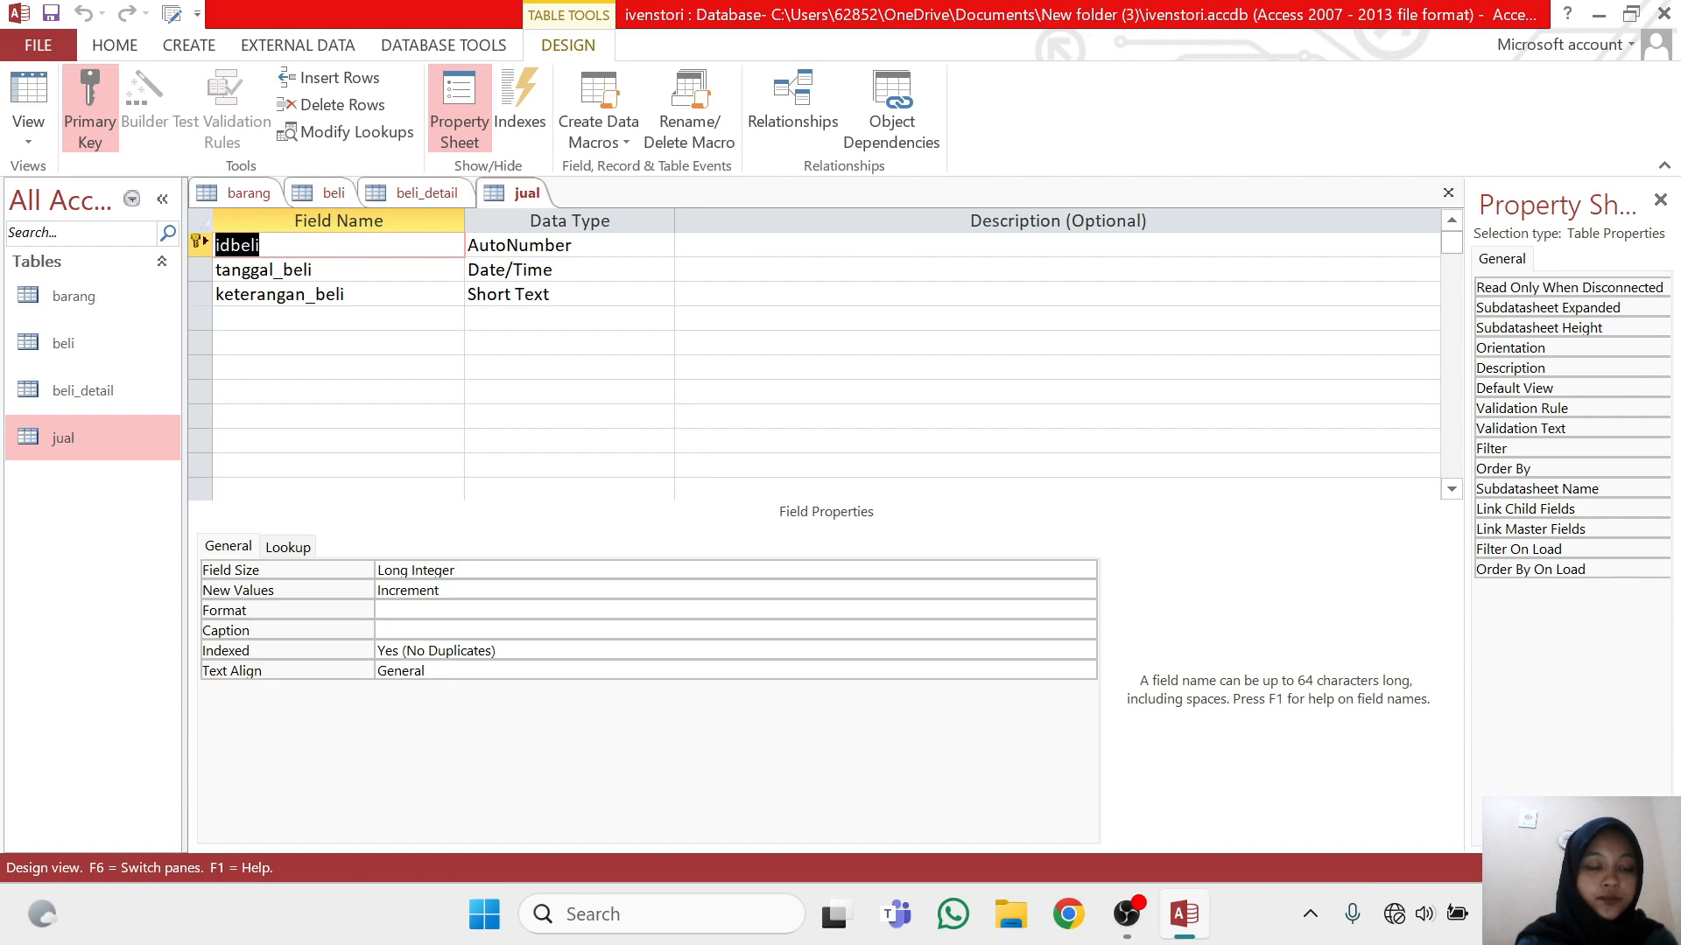
pyautogui.click(261, 246)
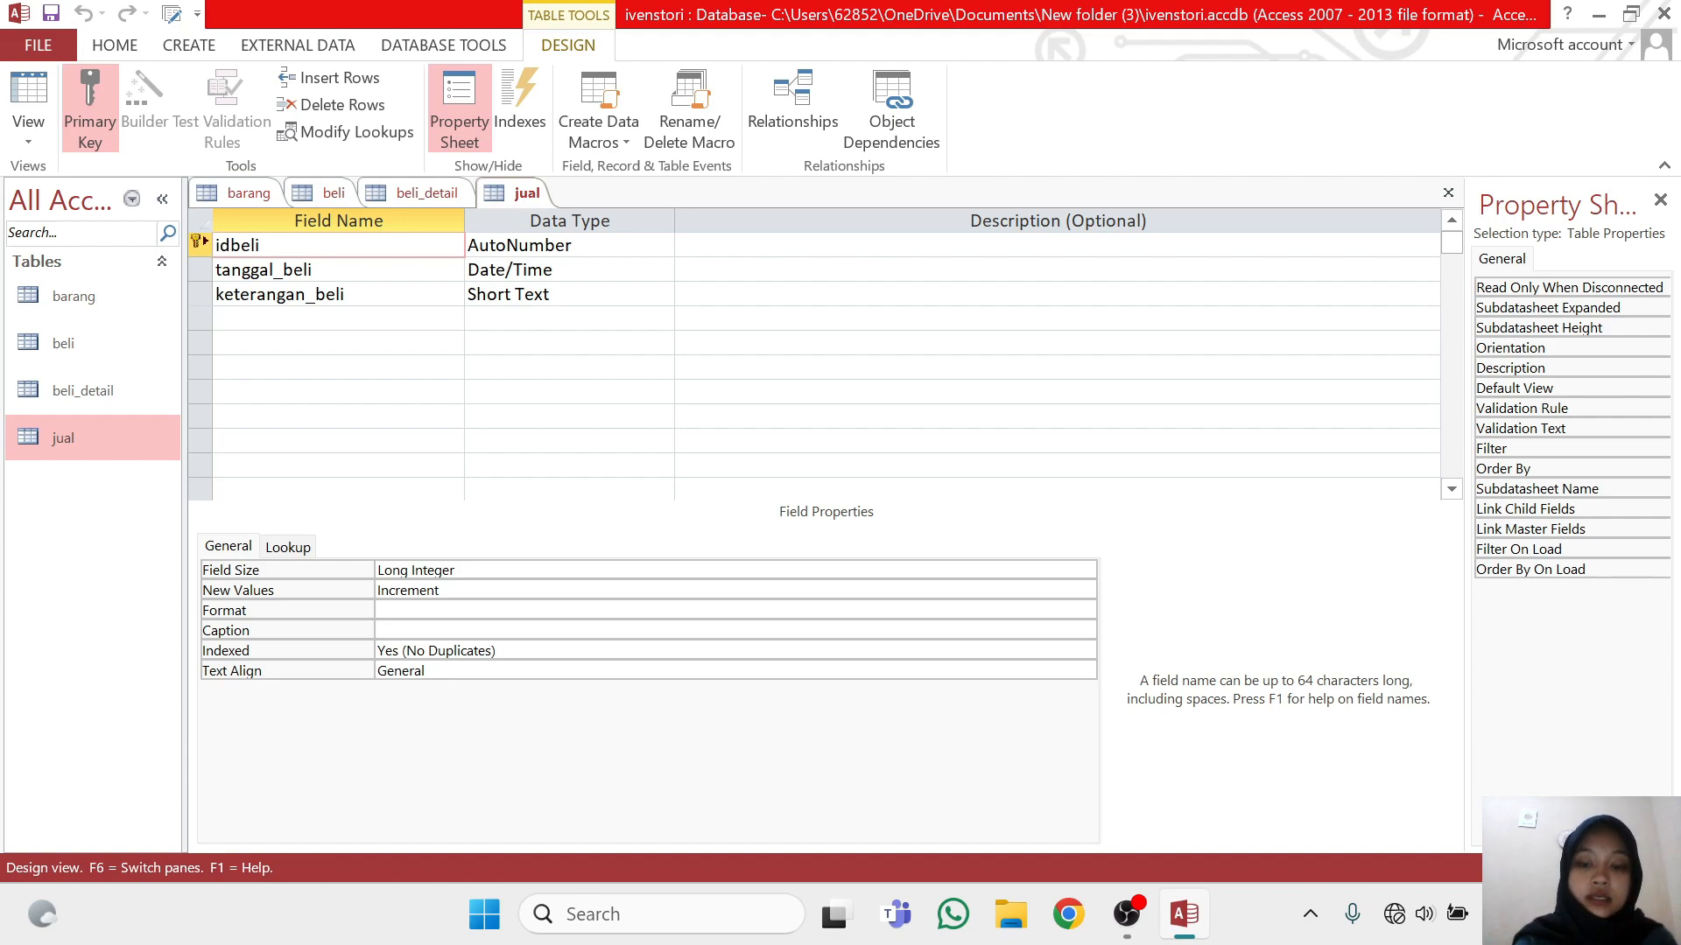
pyautogui.press('BackSpace')
pyautogui.press('BackSpace')
pyautogui.press('BackSpace')
pyautogui.press('BackSpace')
pyautogui.write('j')
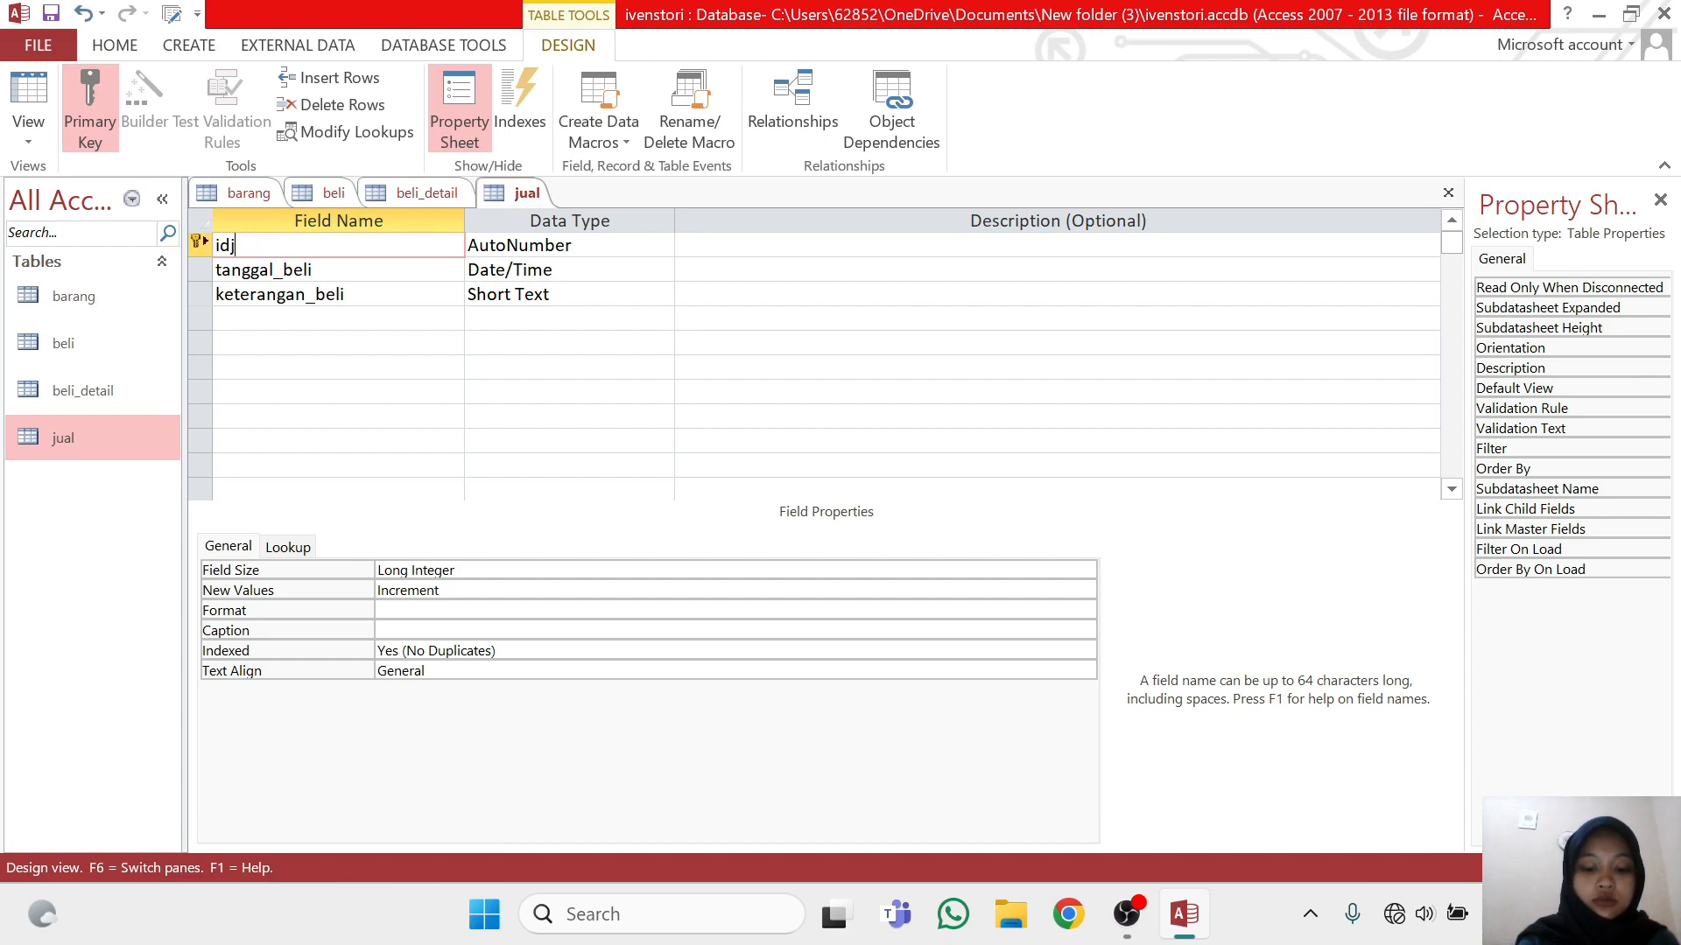
pyautogui.write('ual')
# Rename the Date/Time field in the jual table to tanggal_jual
pyautogui.click(313, 269)
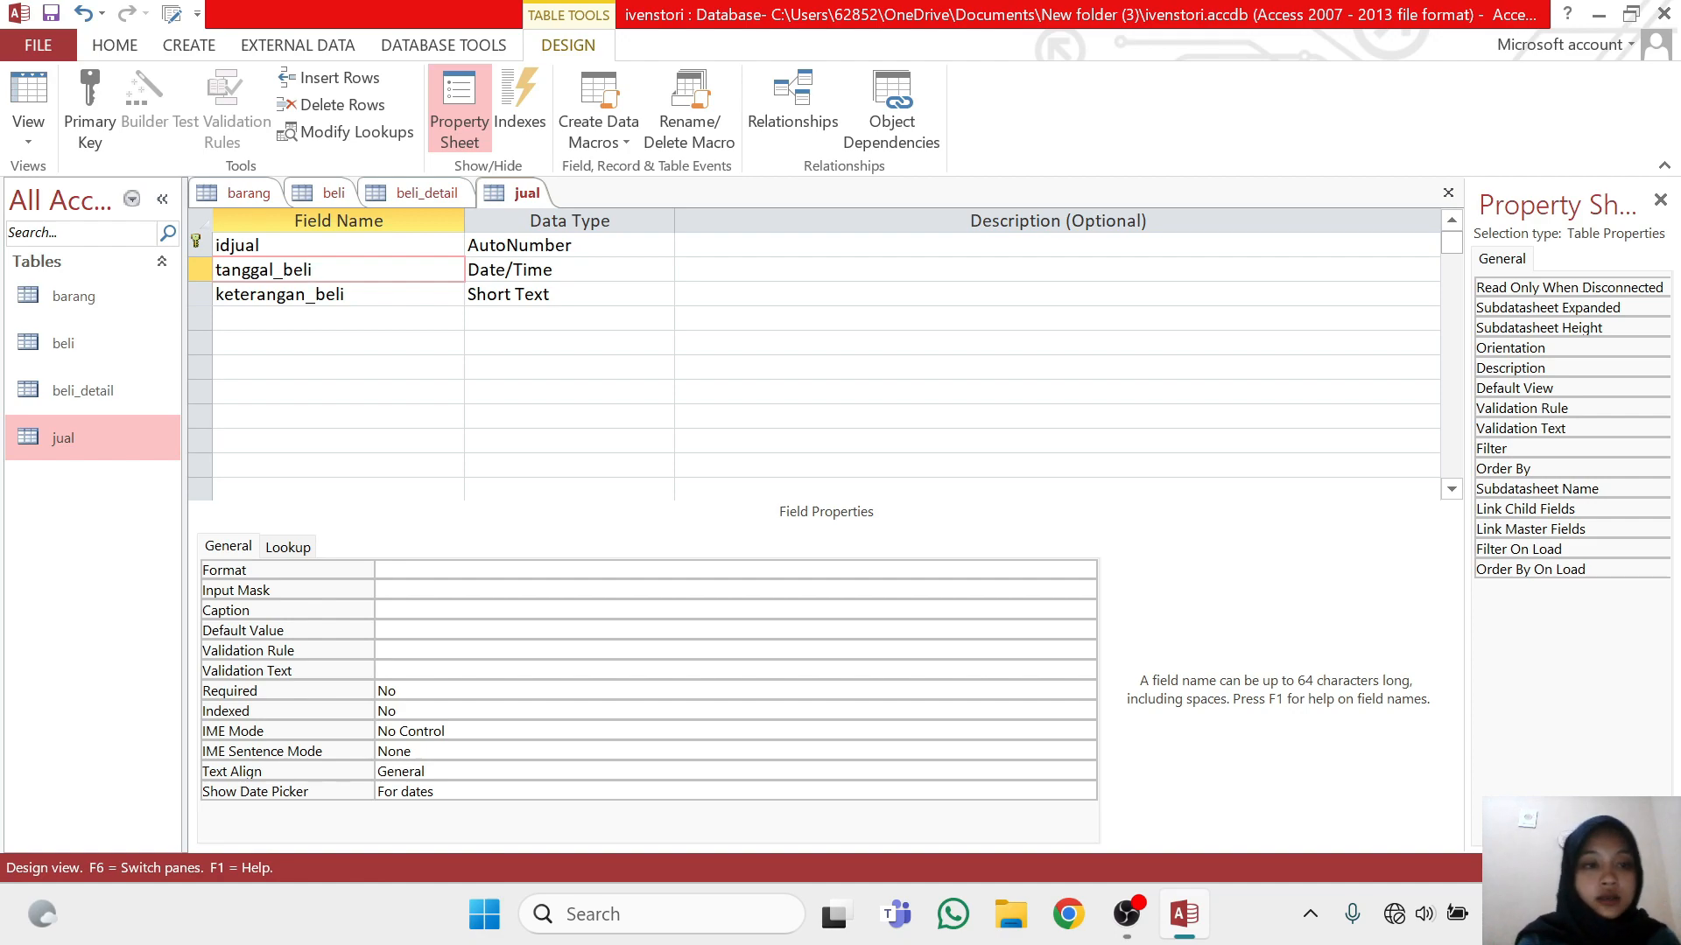
pyautogui.press('BackSpace')
pyautogui.press('BackSpace')
pyautogui.press('BackSpace')
pyautogui.press('BackSpace')
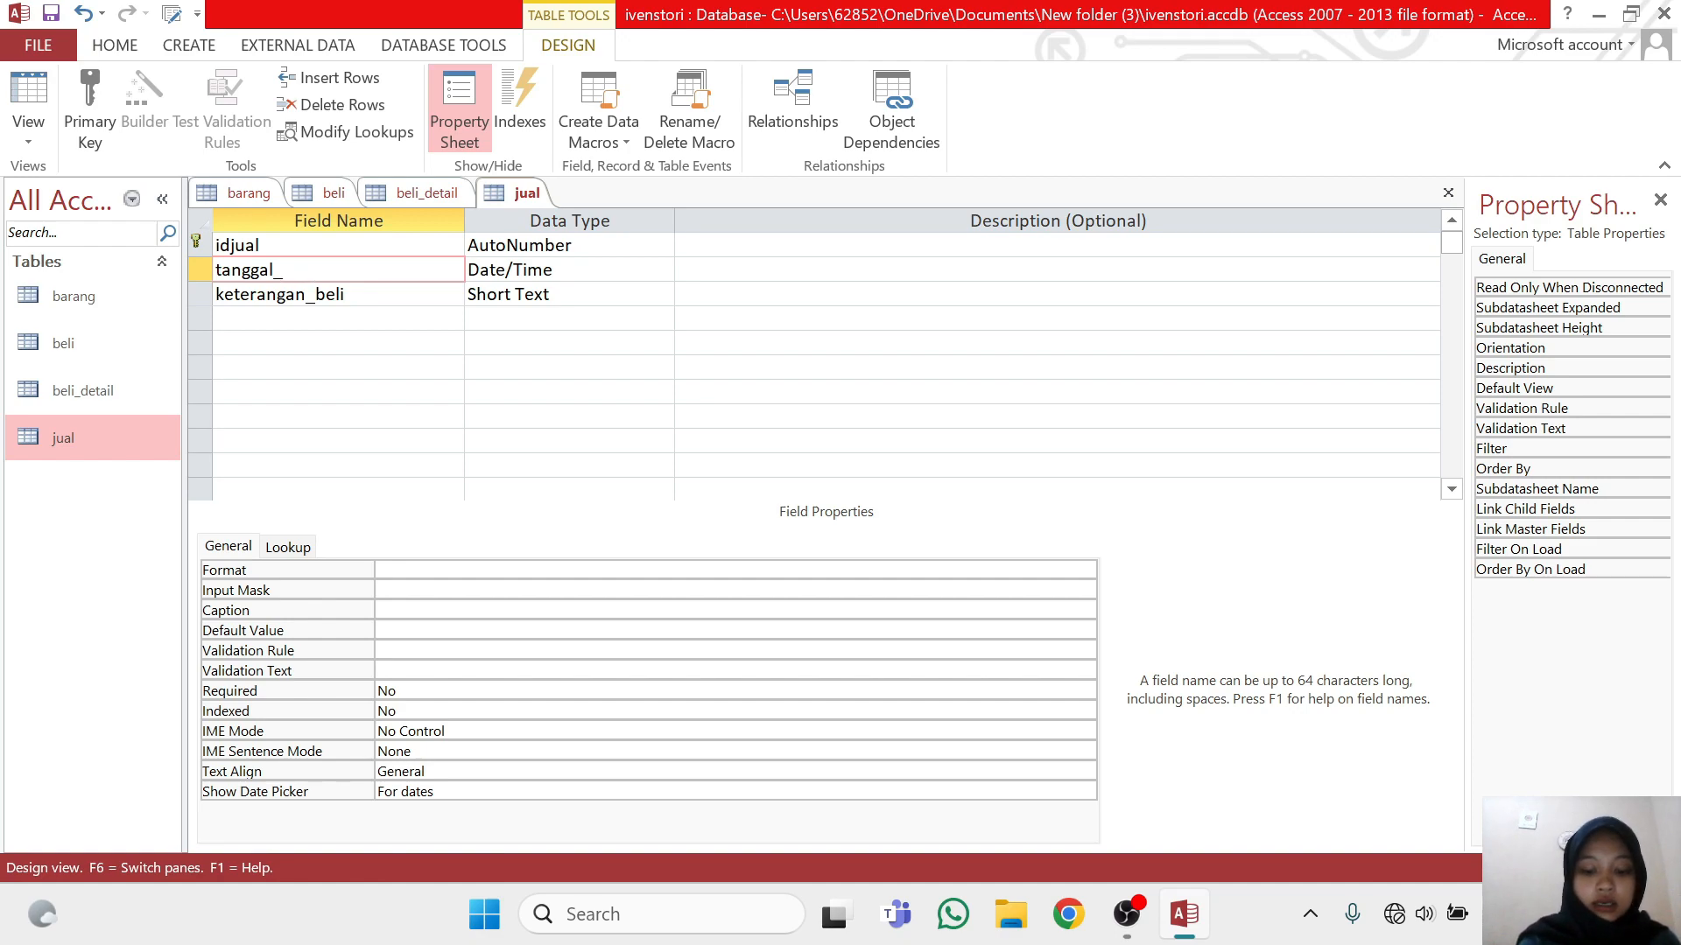
pyautogui.write('jual')
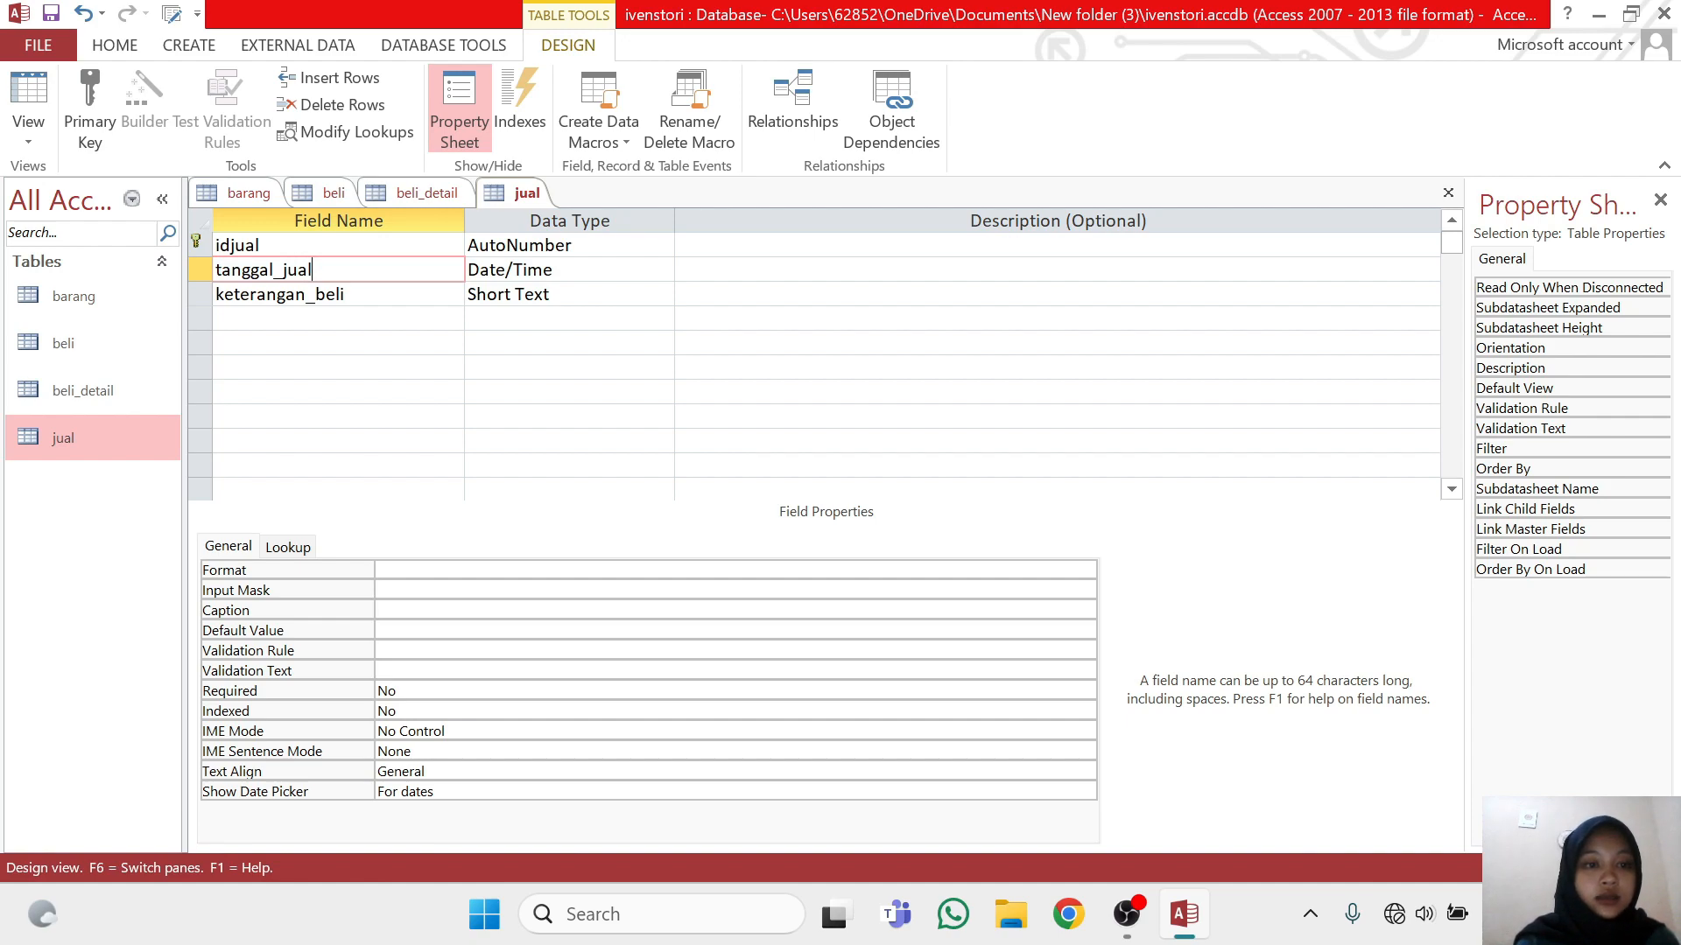
# Rename the Short Text field in the jual table to keterangan_jual, and save the table
pyautogui.click(345, 294)
pyautogui.press('BackSpace')
pyautogui.press('BackSpace')
pyautogui.press('BackSpace')
pyautogui.press('BackSpace')
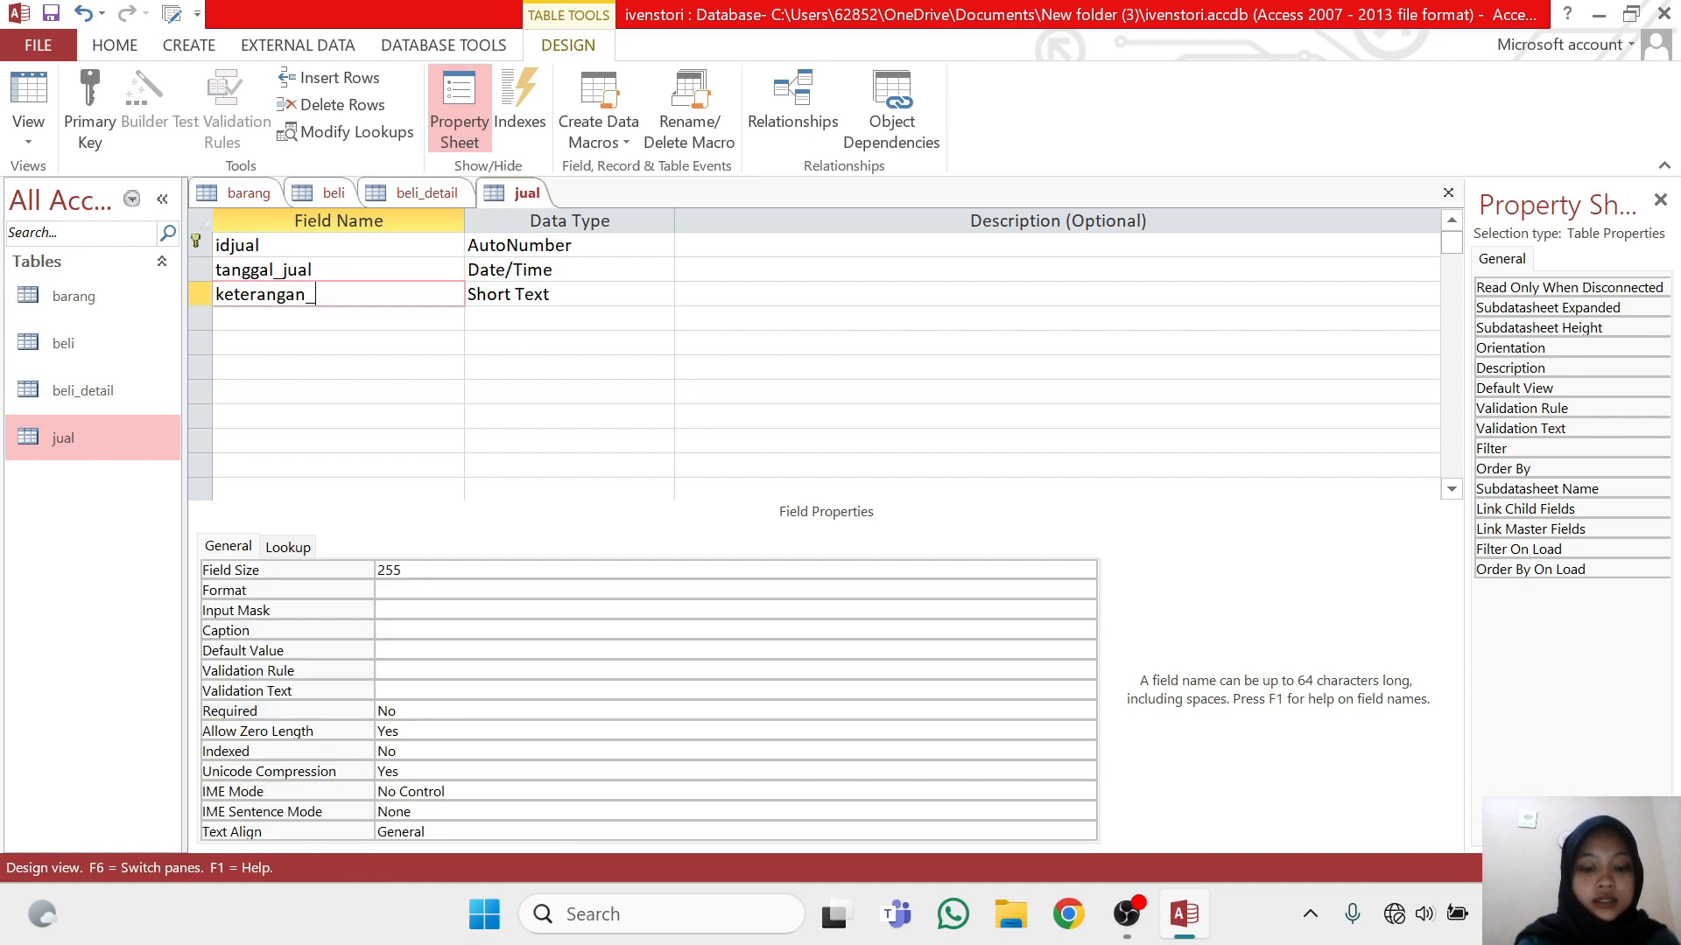
pyautogui.write('ju')
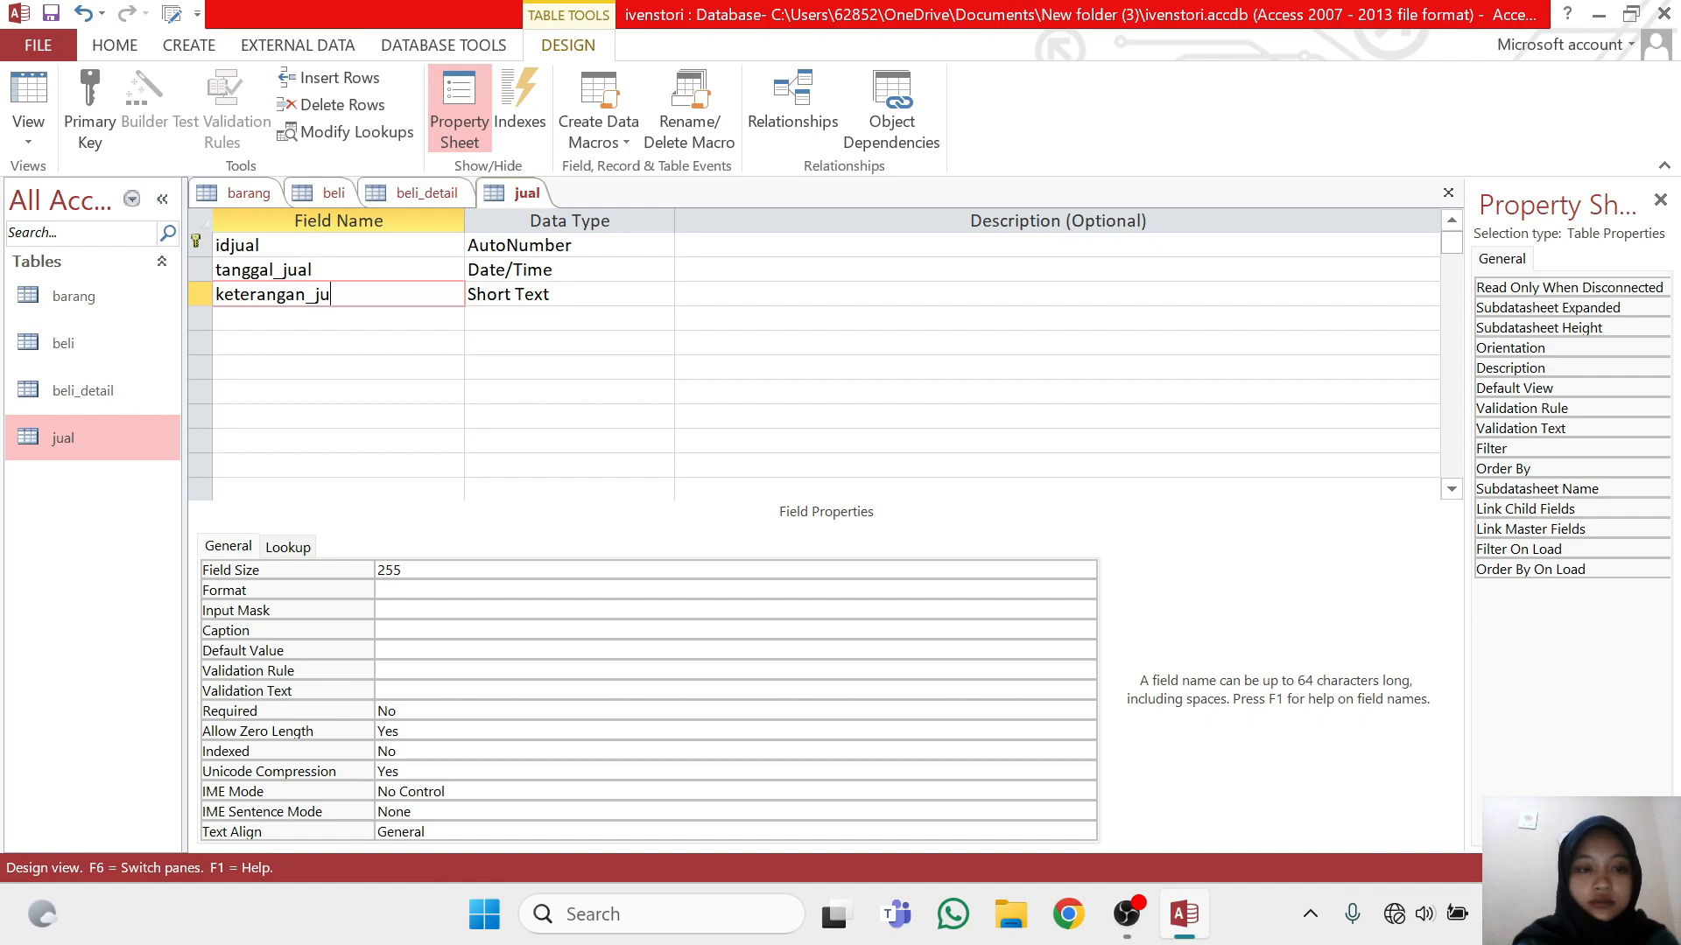
pyautogui.write('al')
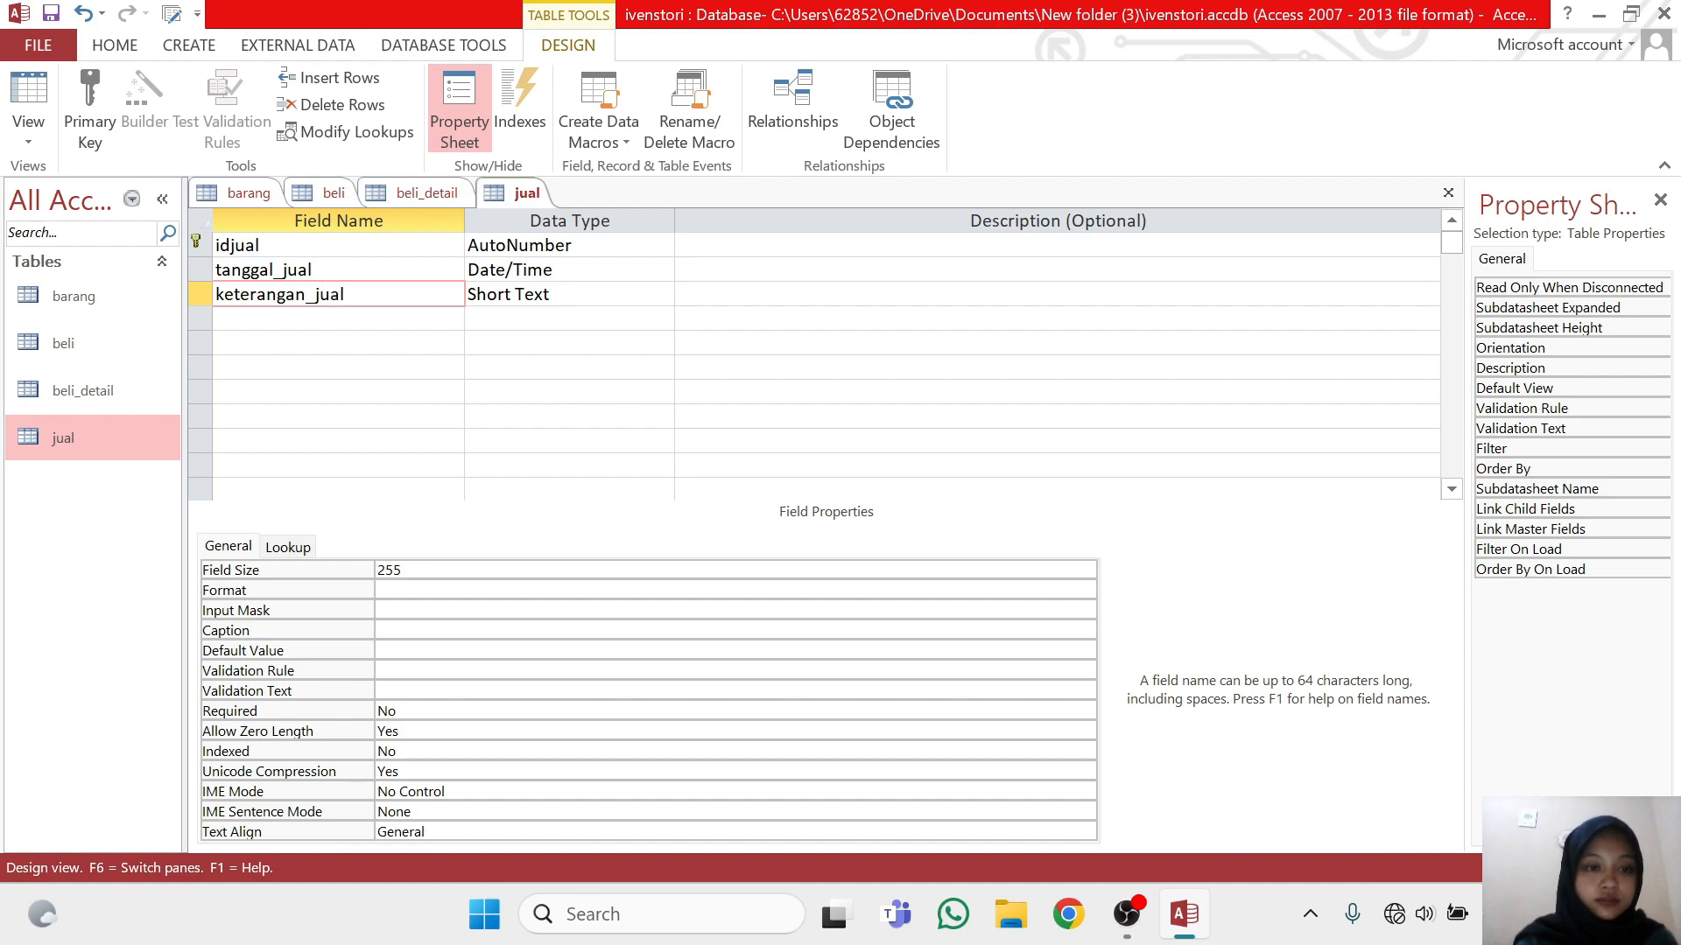
pyautogui.rightClick(525, 200)
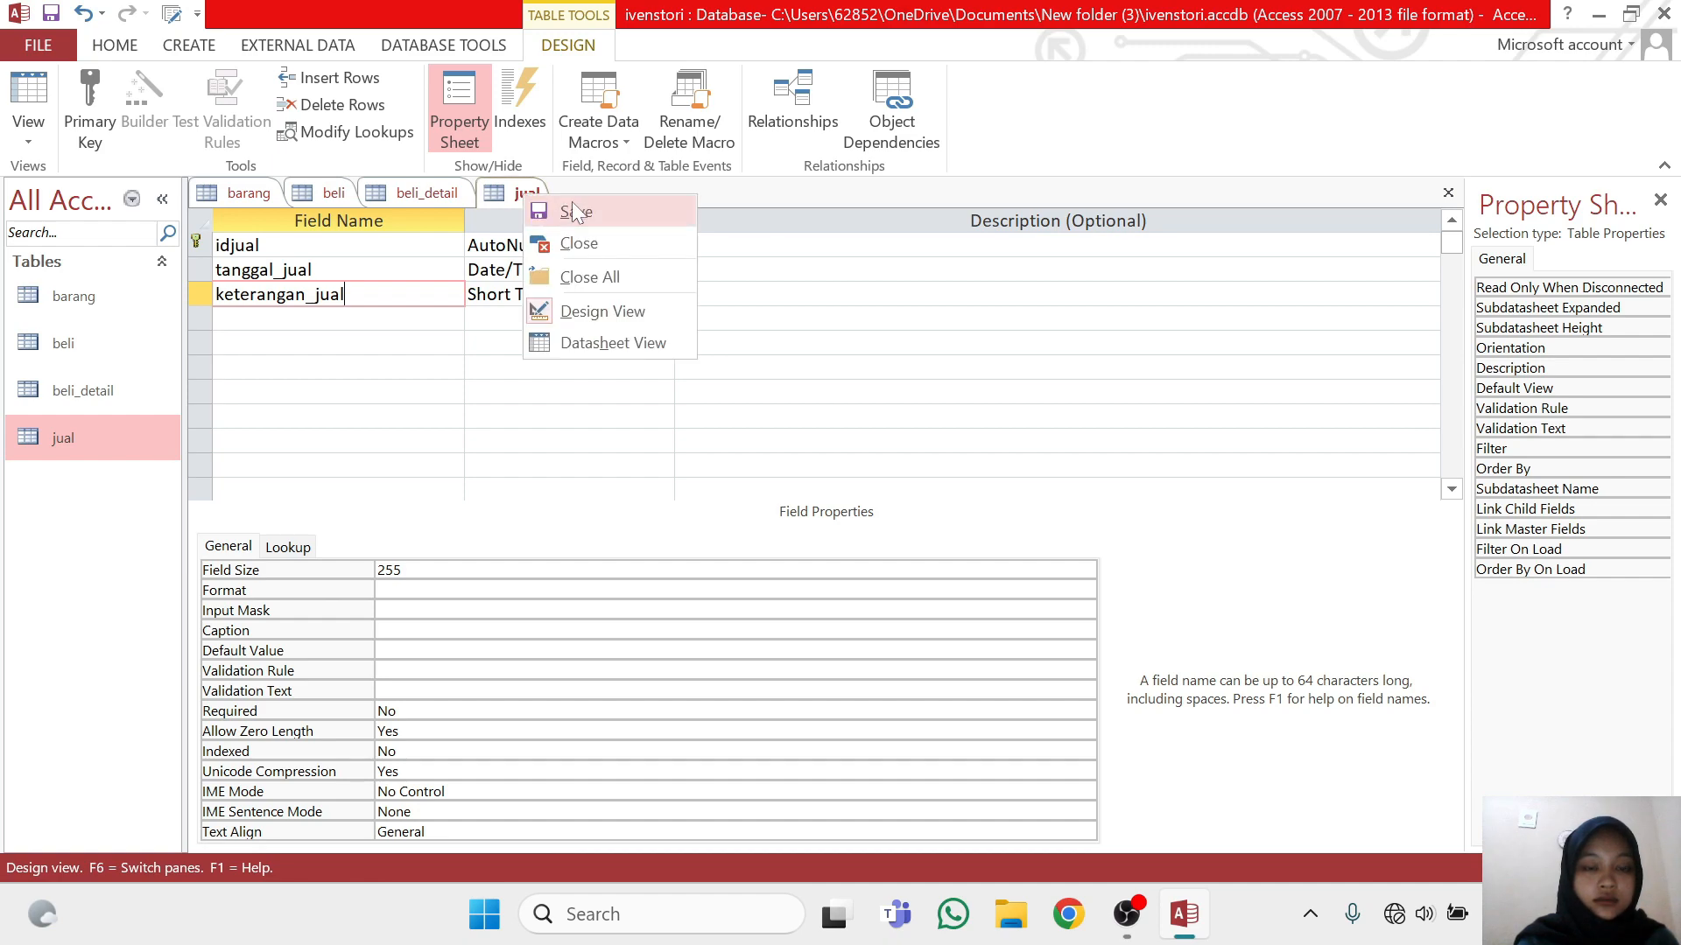
pyautogui.click(573, 208)
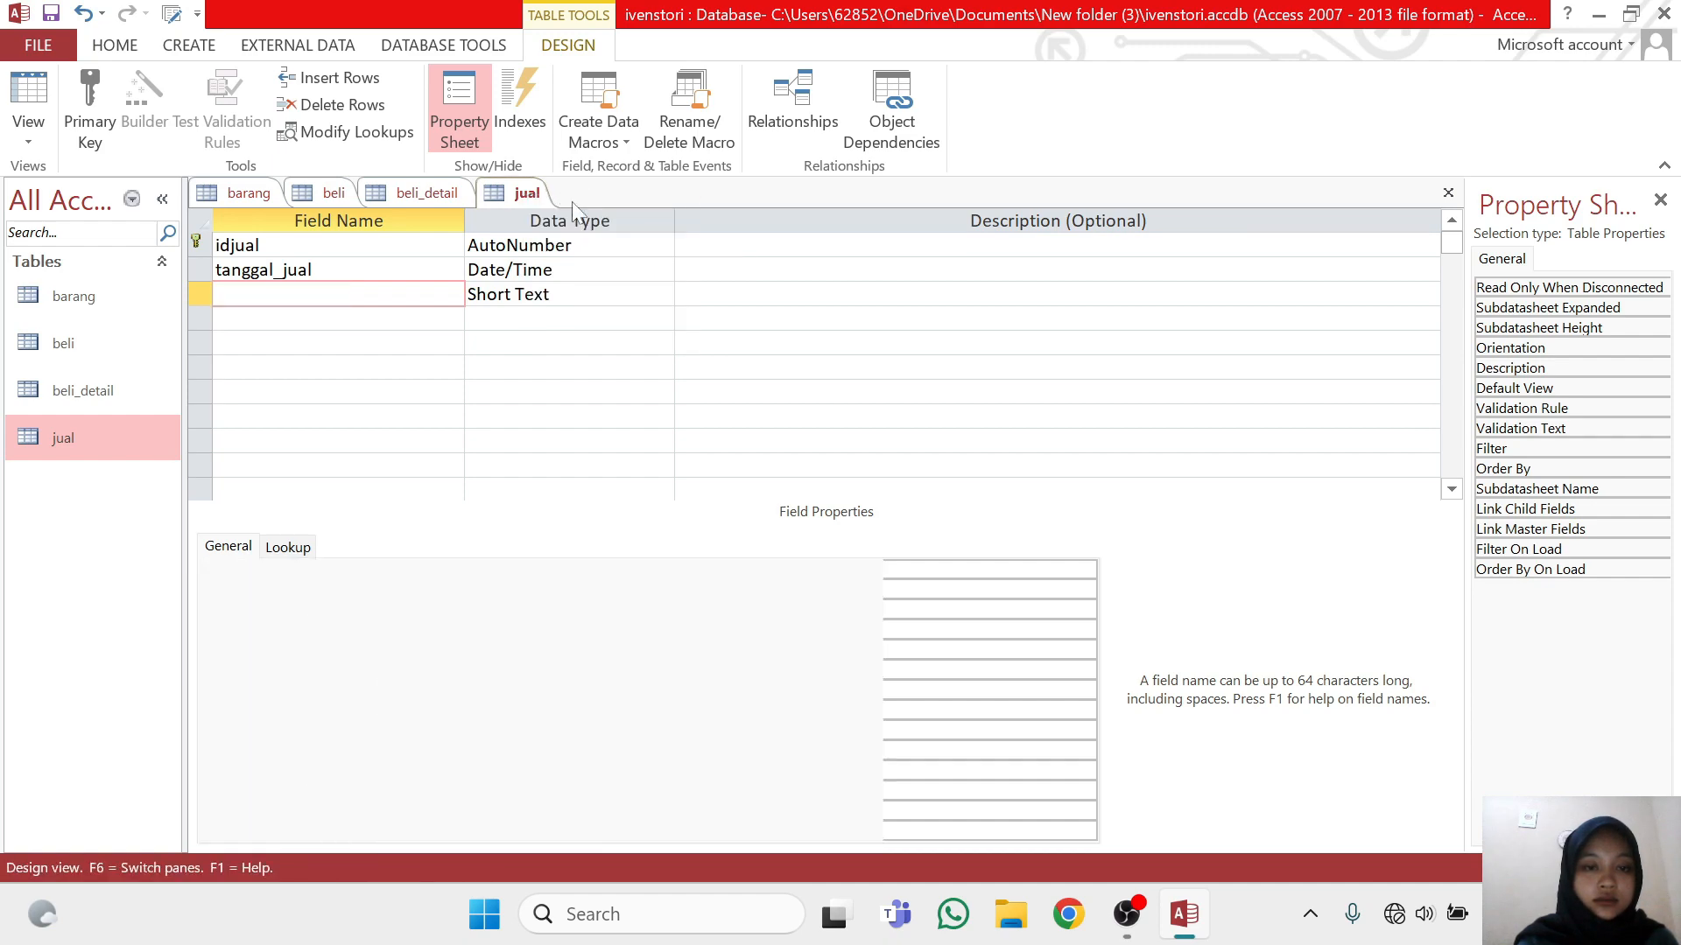
# Duplicate the beli_detail table as a new table named jual_detail, copying the structure only
pyautogui.click(145, 403)
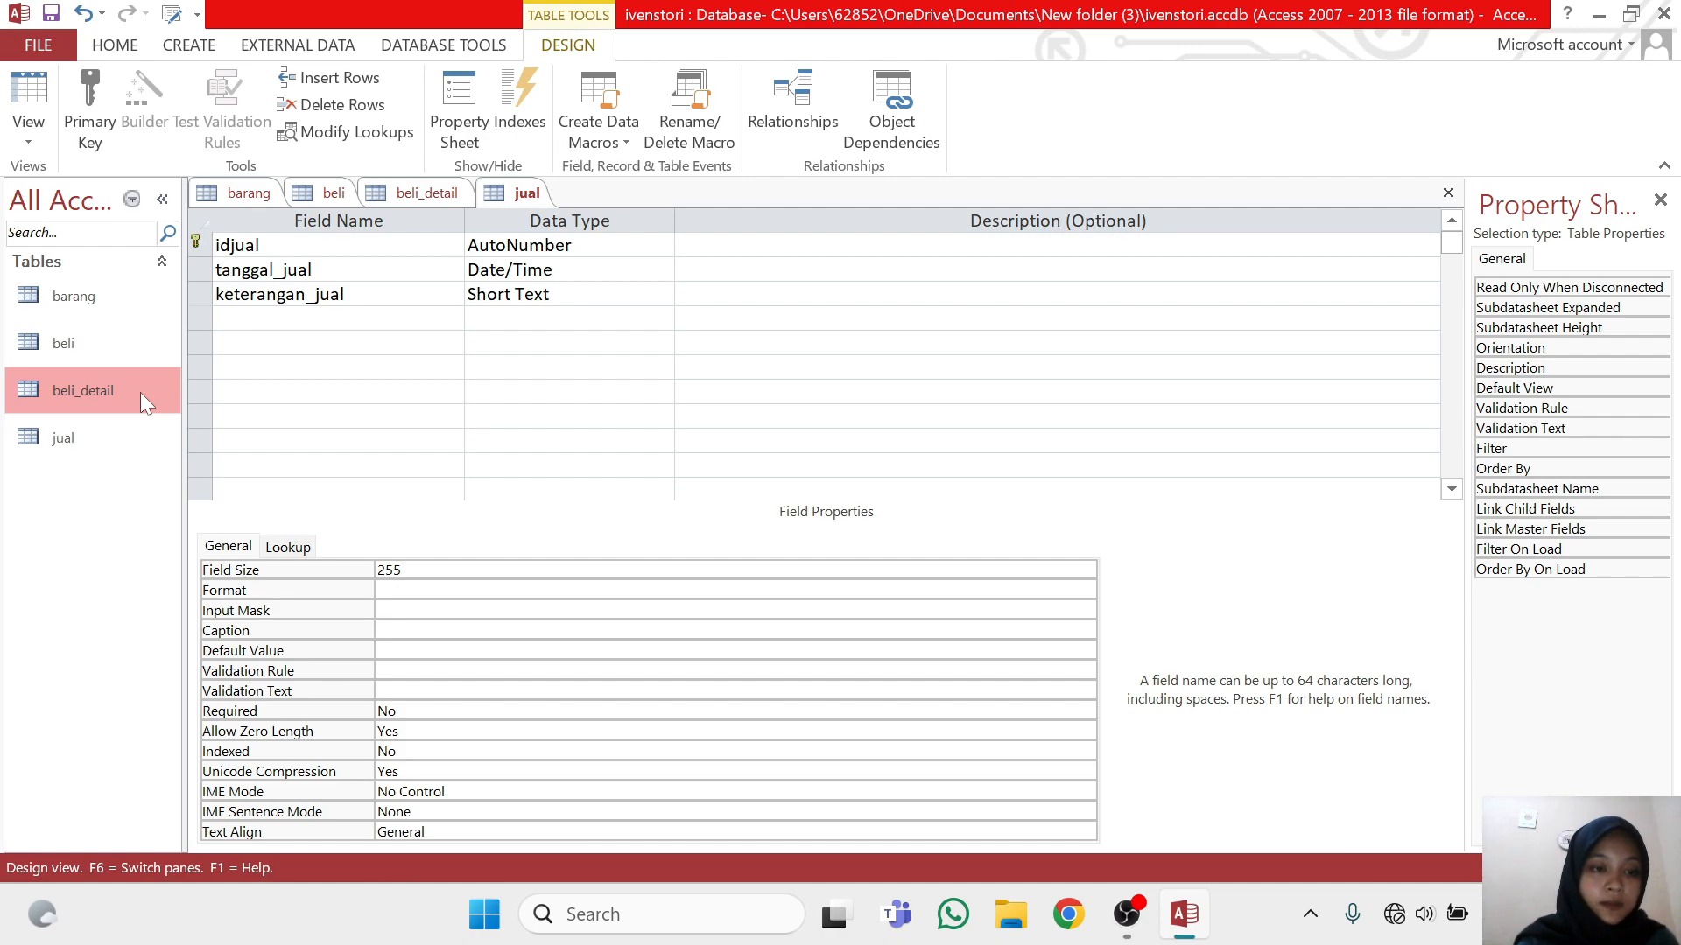
pyautogui.rightClick(140, 393)
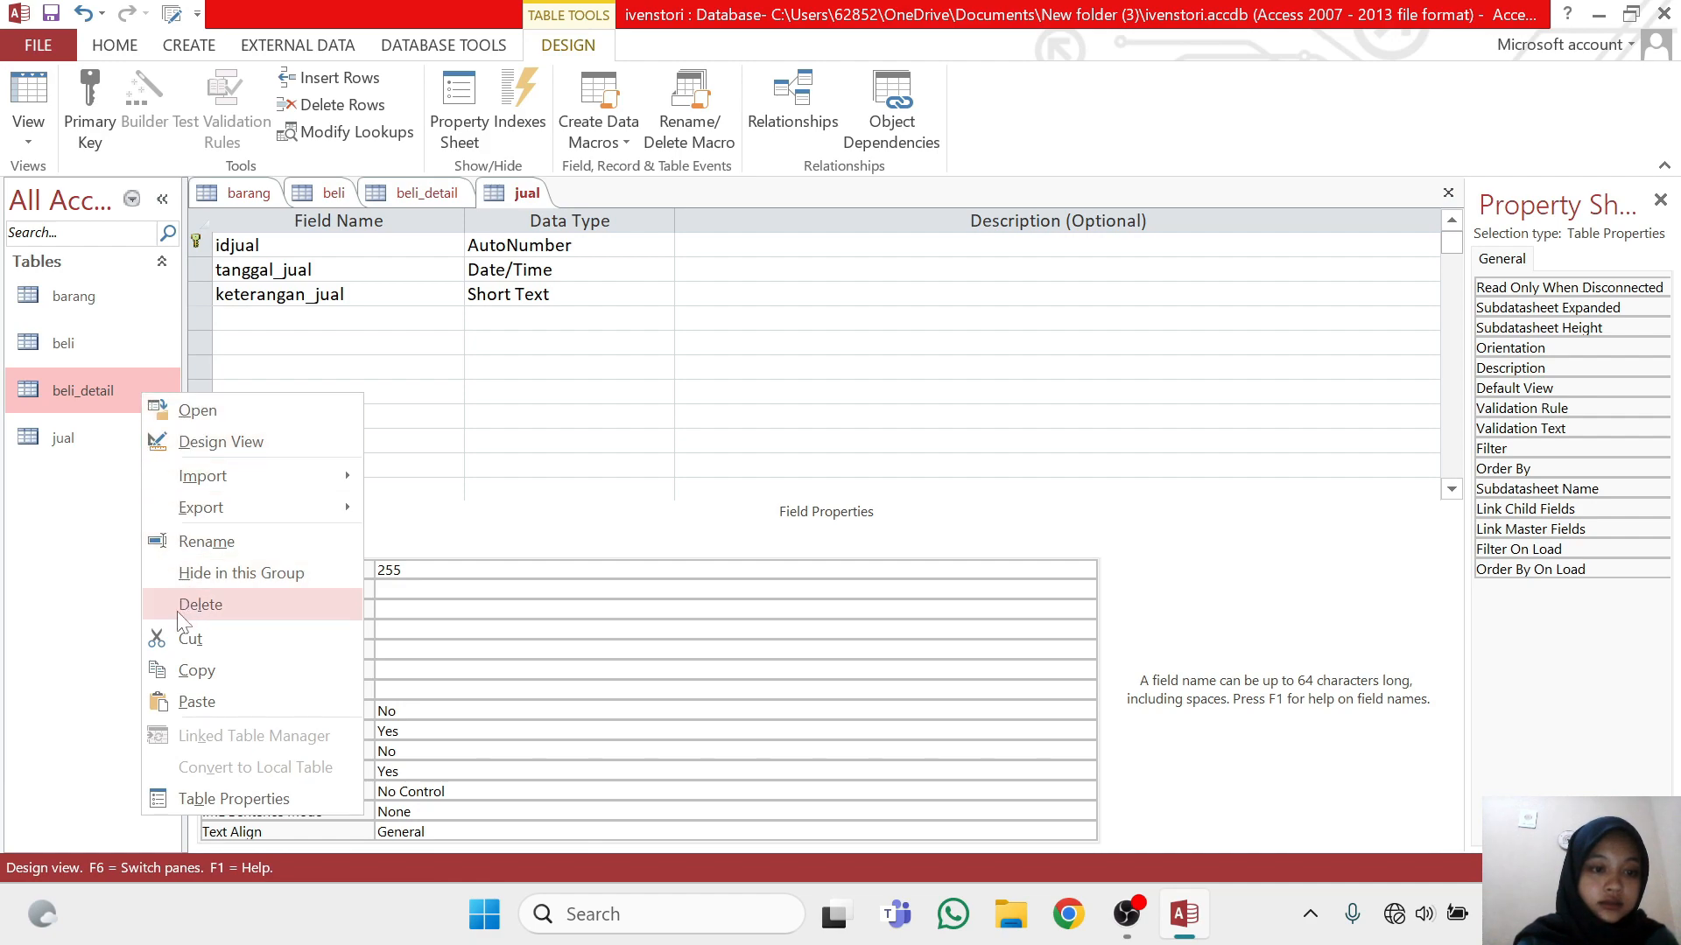
pyautogui.click(163, 673)
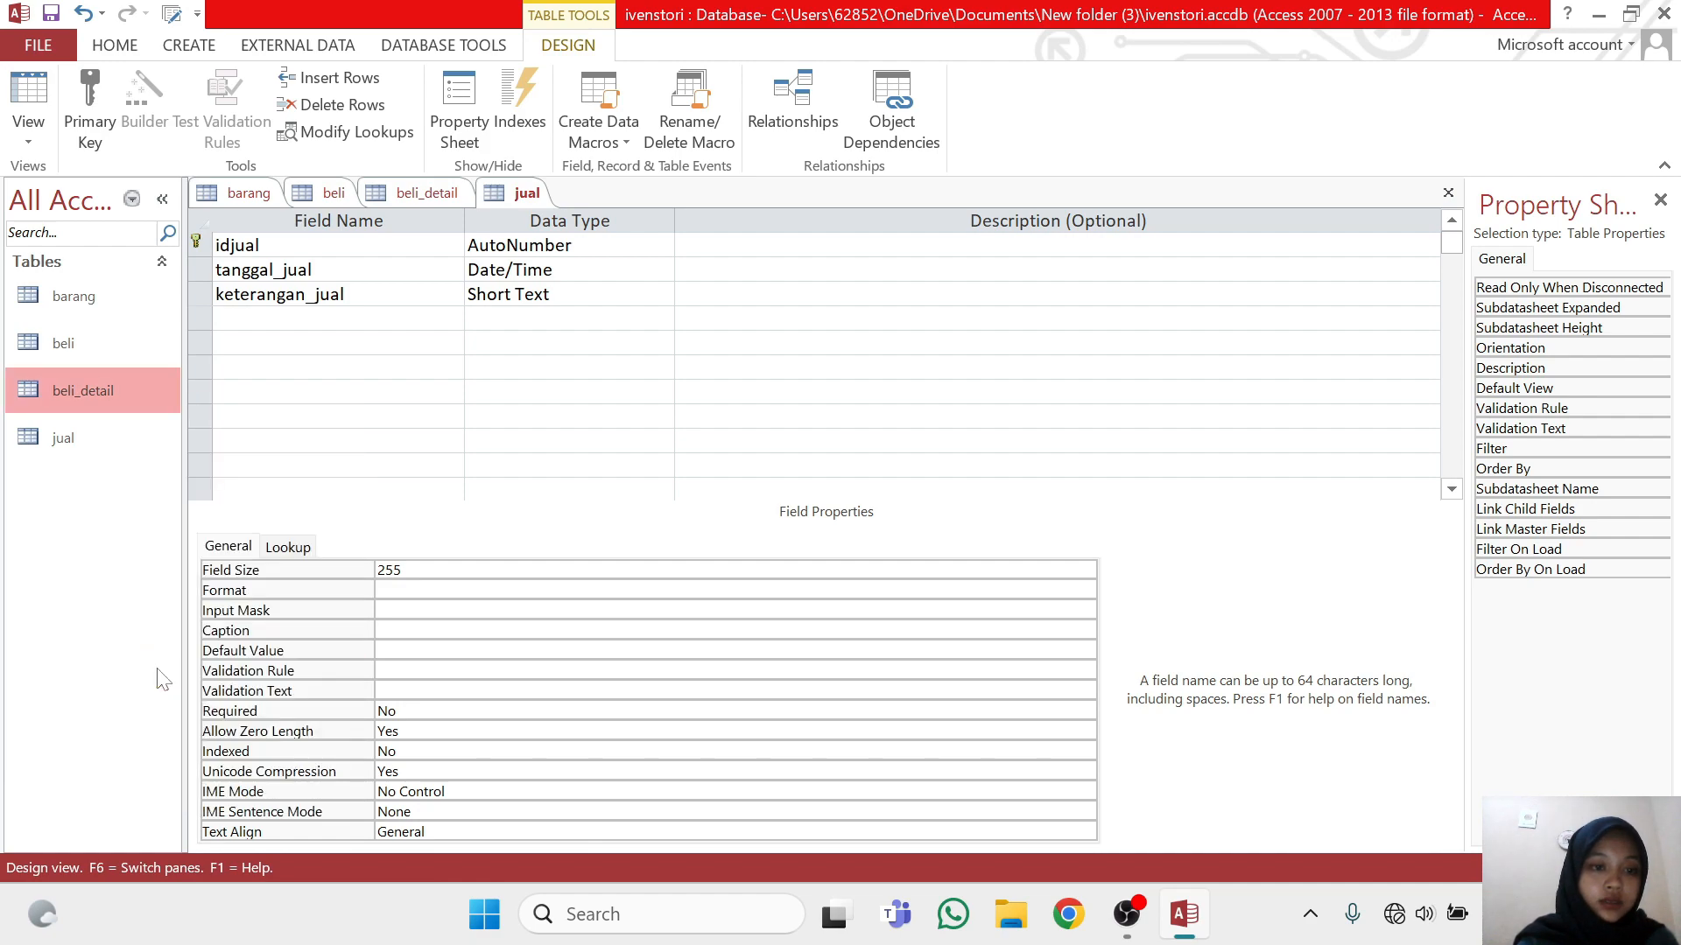
pyautogui.rightClick(105, 603)
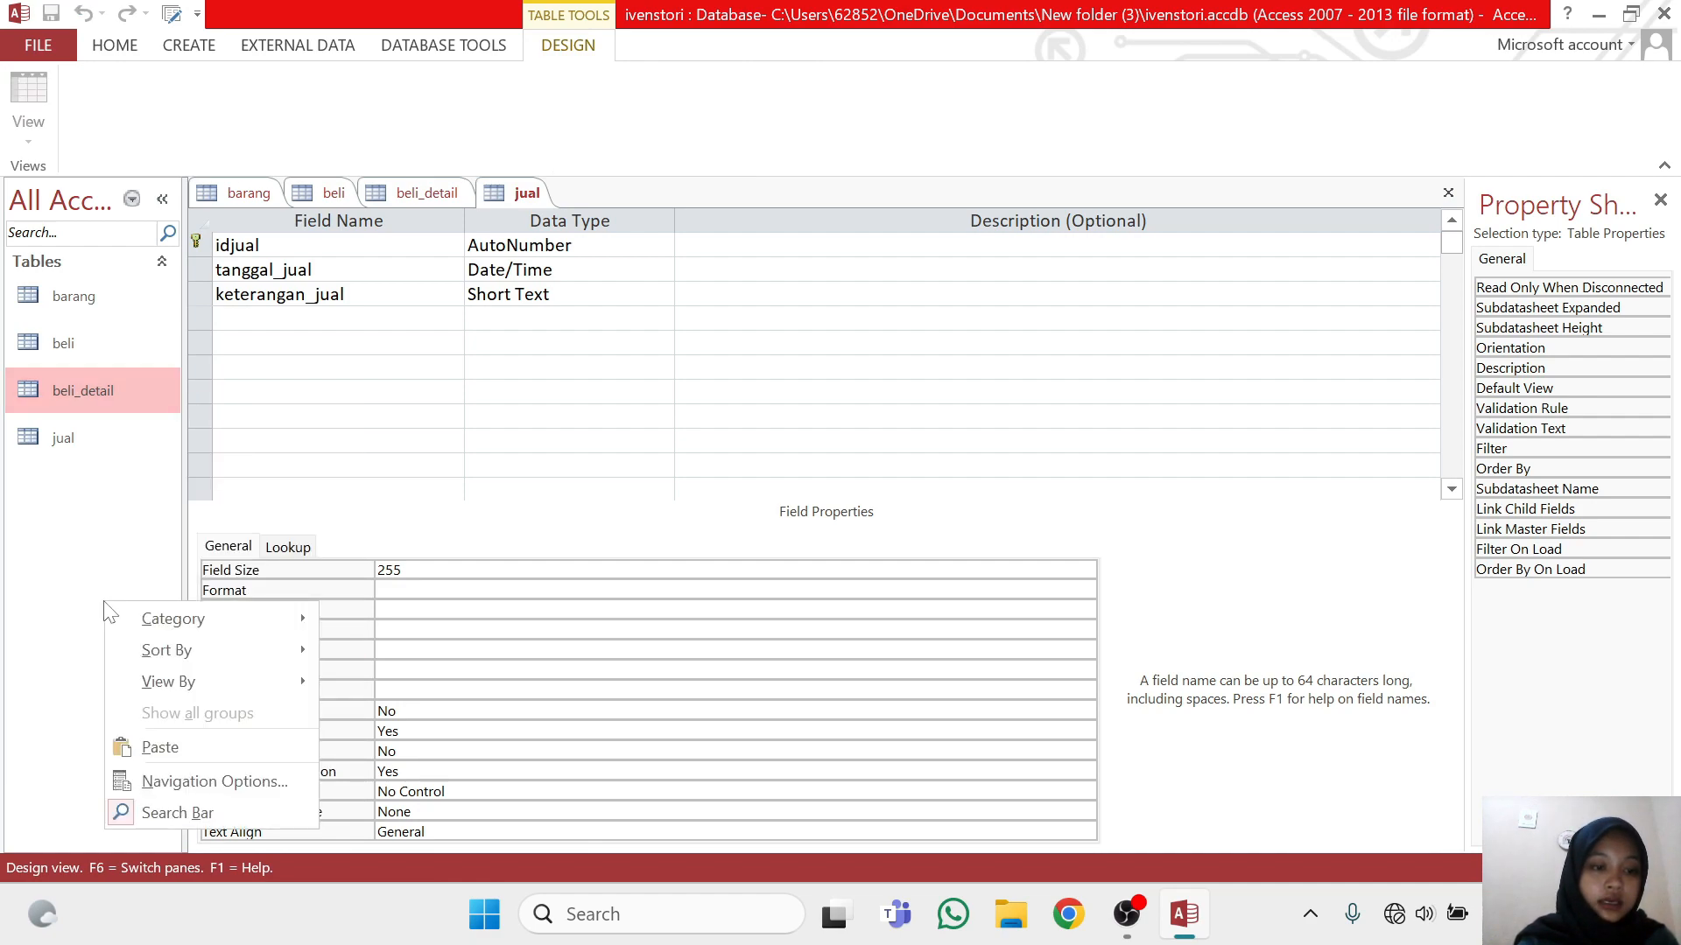
pyautogui.click(158, 749)
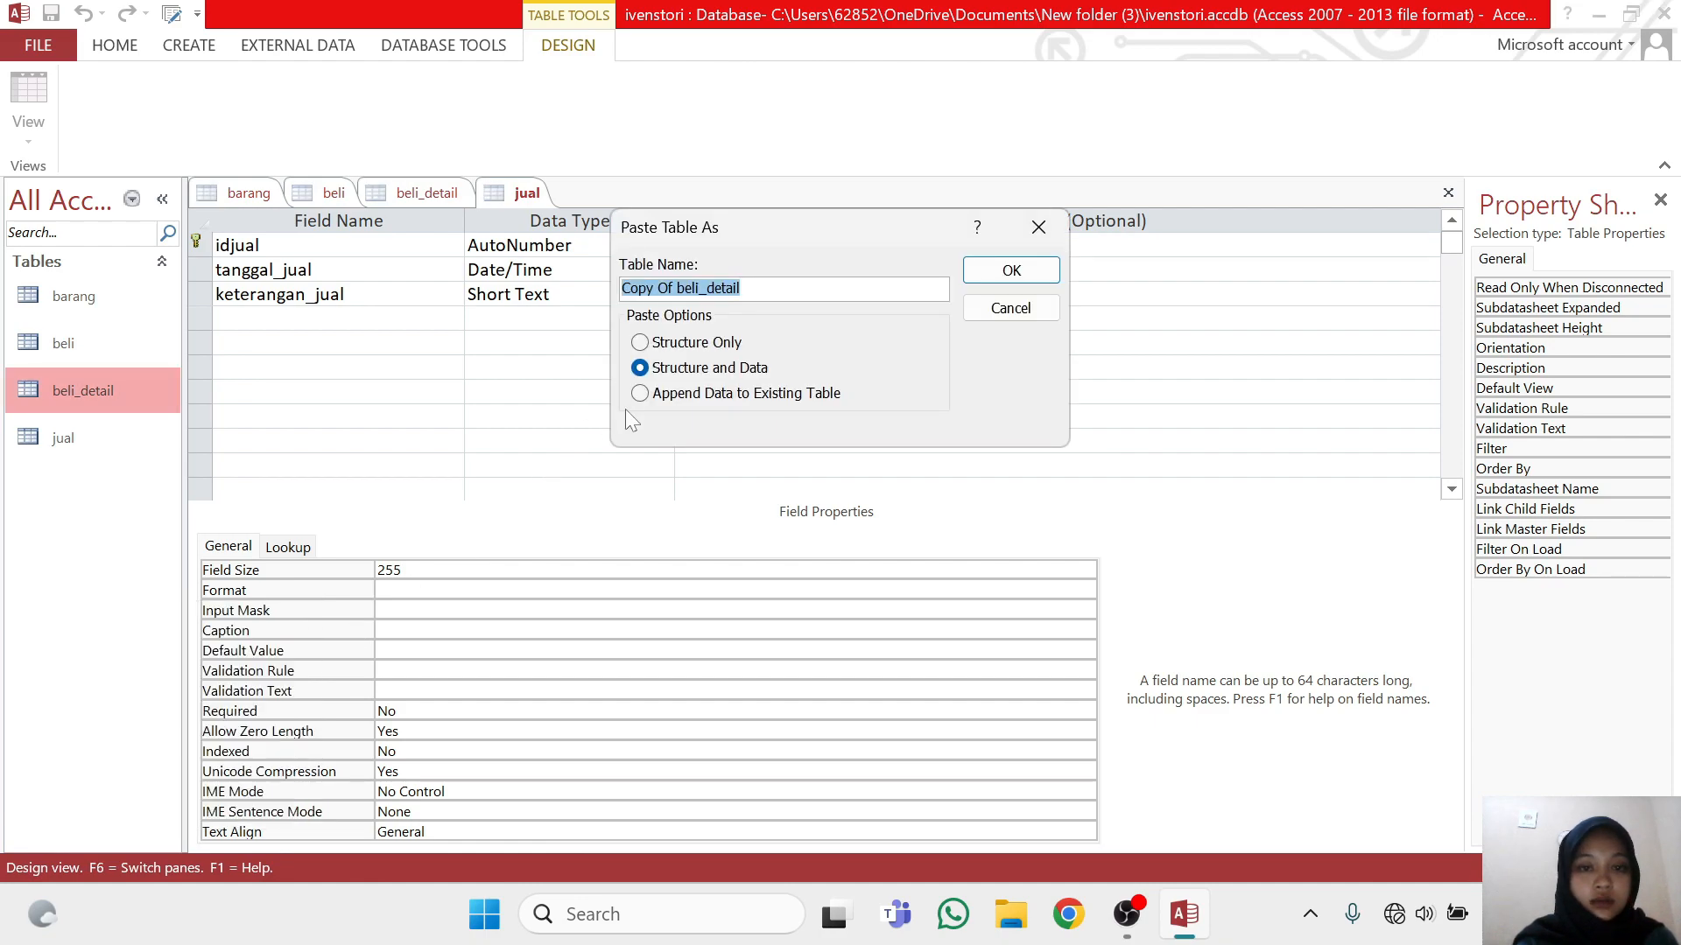
pyautogui.click(698, 287)
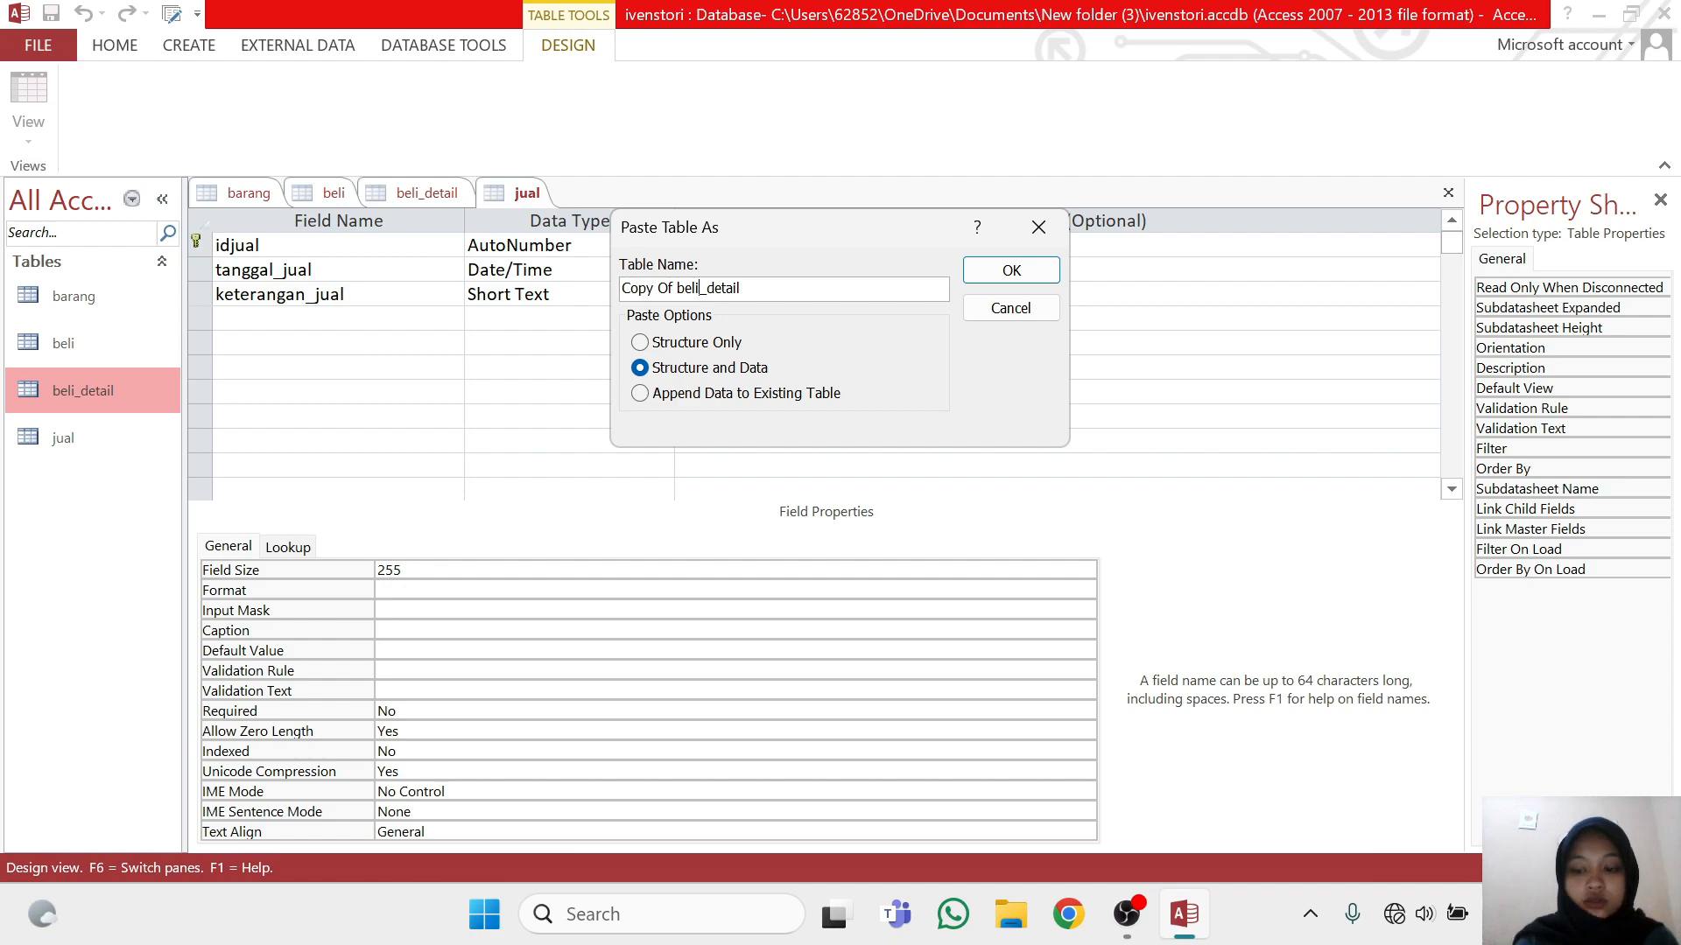
pyautogui.press('BackSpace')
pyautogui.press('BackSpace')
pyautogui.press('BackSpace')
pyautogui.press('BackSpace')
pyautogui.press('BackSpace')
pyautogui.press('BackSpace')
pyautogui.press('BackSpace')
pyautogui.press('BackSpace')
pyautogui.press('BackSpace')
pyautogui.press('BackSpace')
pyautogui.press('BackSpace')
pyautogui.press('BackSpace')
pyautogui.write('jual')
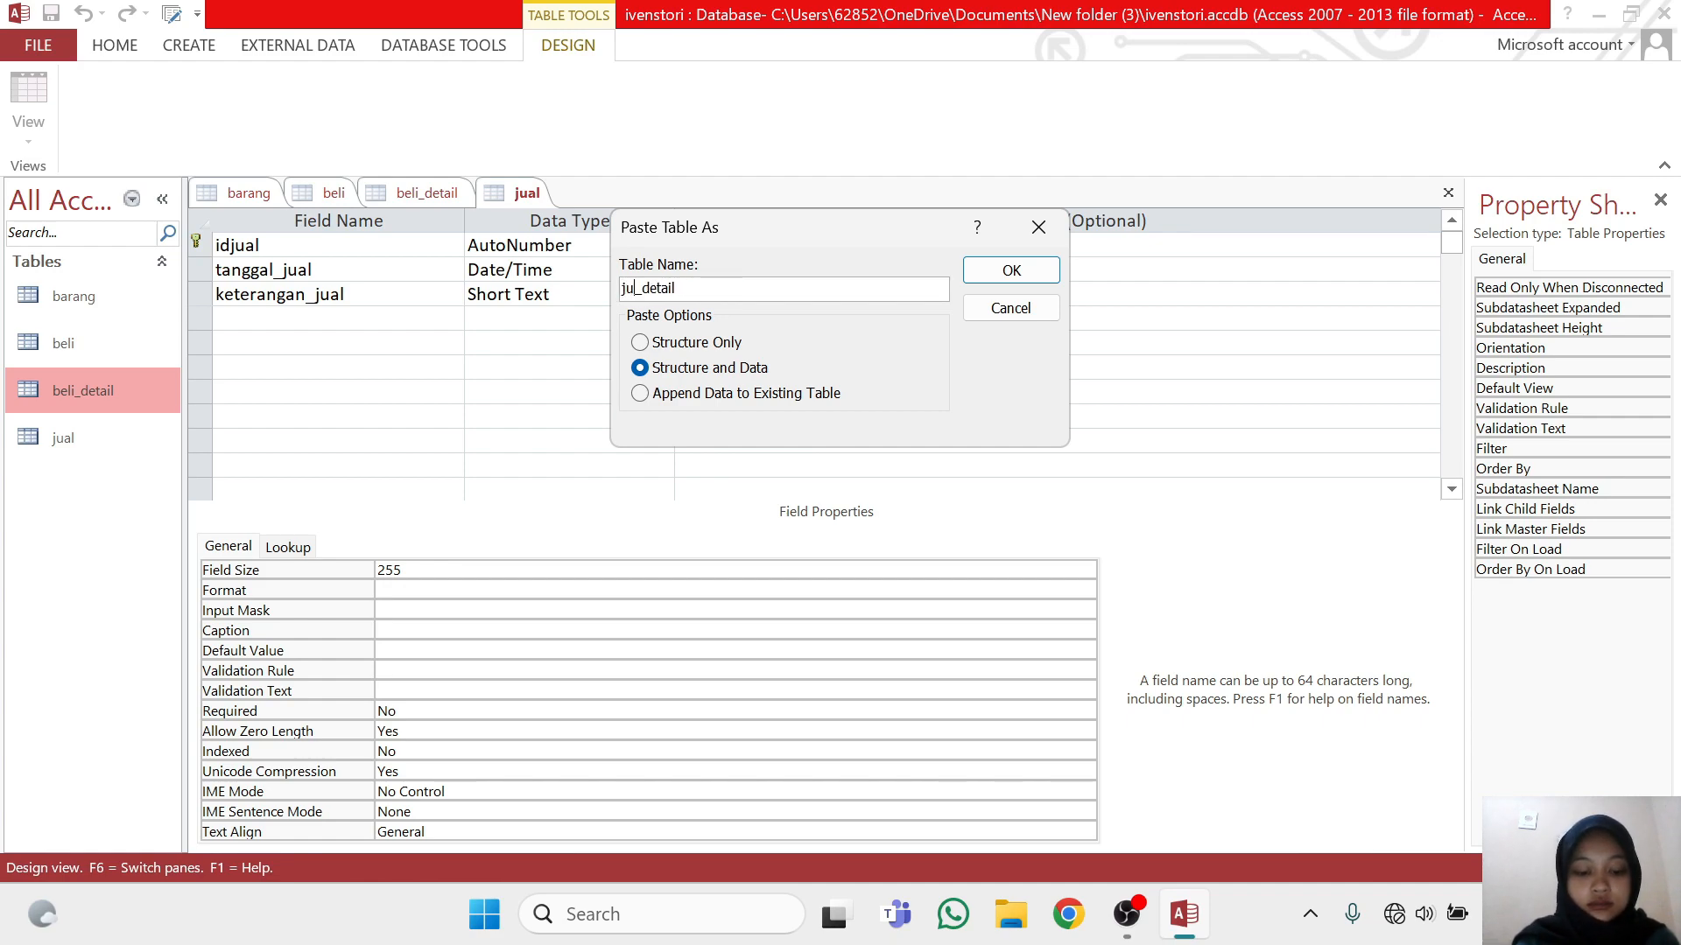
pyautogui.click(640, 342)
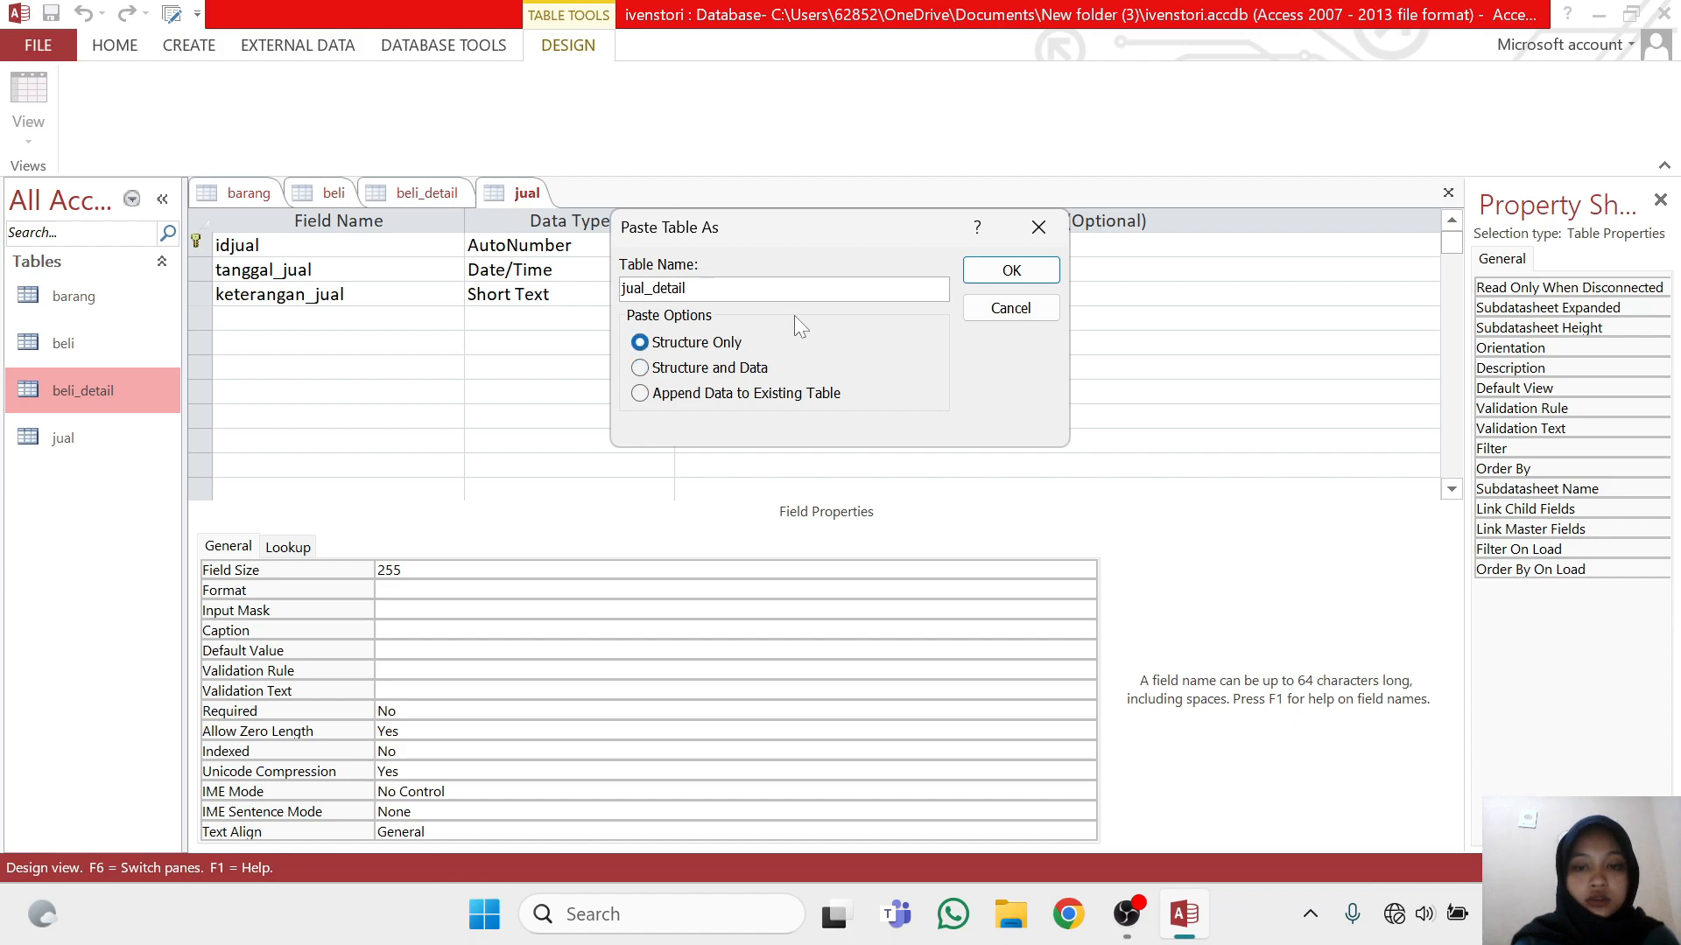
pyautogui.click(1011, 270)
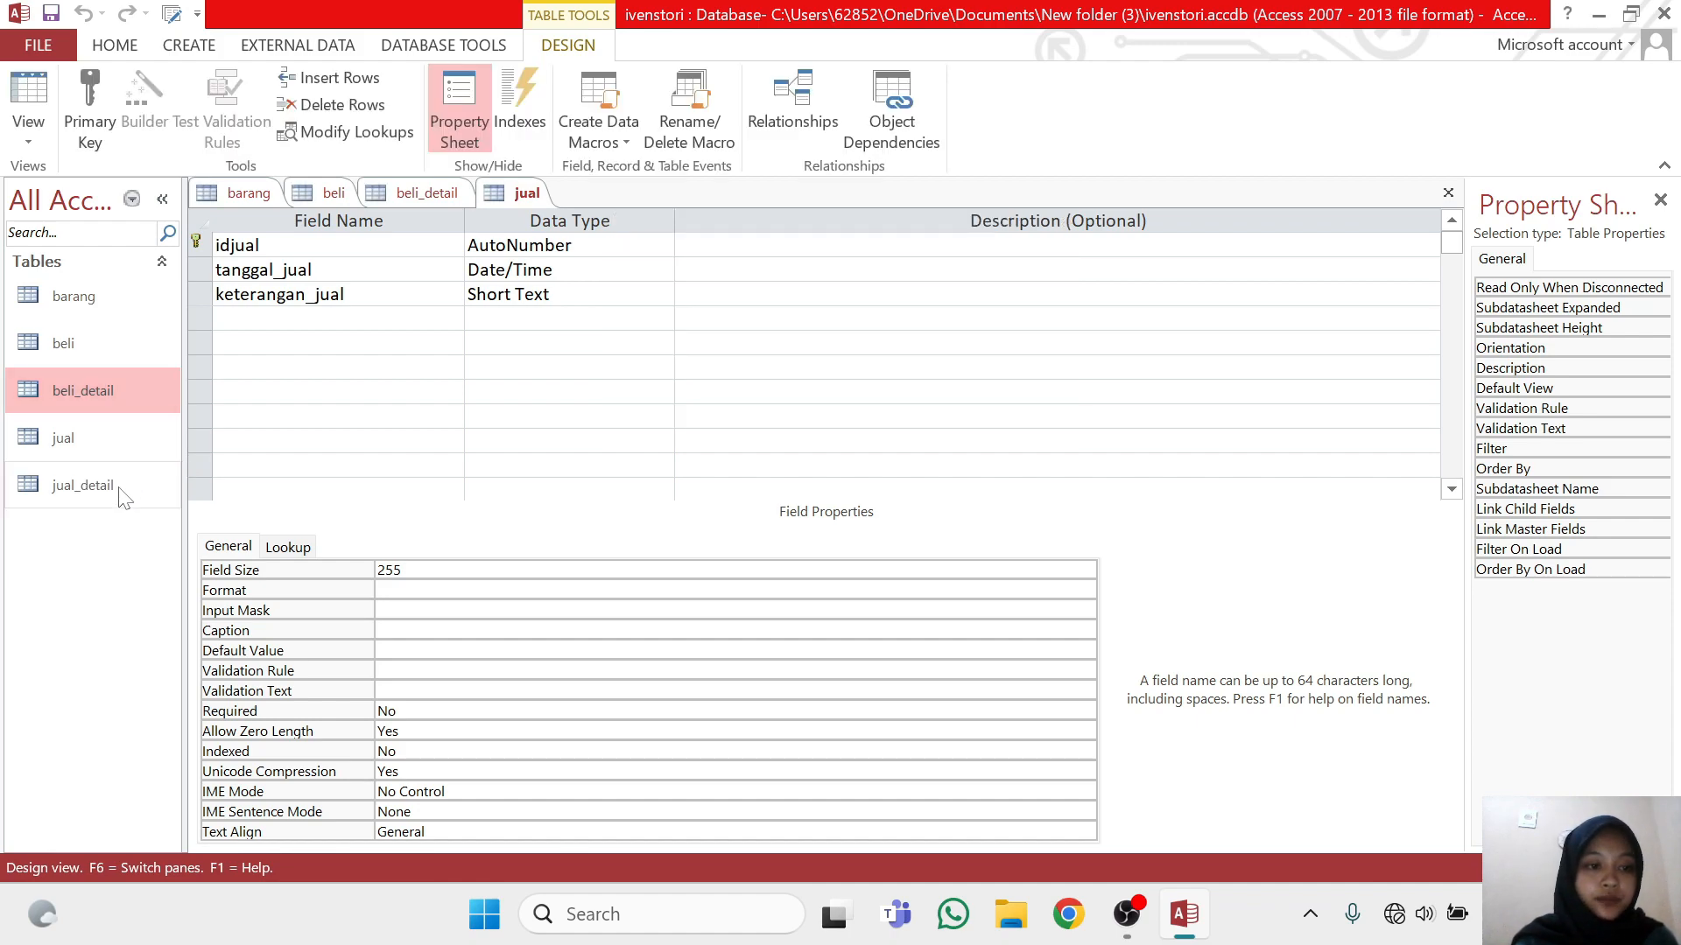
# Open the jual_detail table in Design View and rename its primary key field to id_jualdetail
pyautogui.click(117, 488)
pyautogui.rightClick(117, 489)
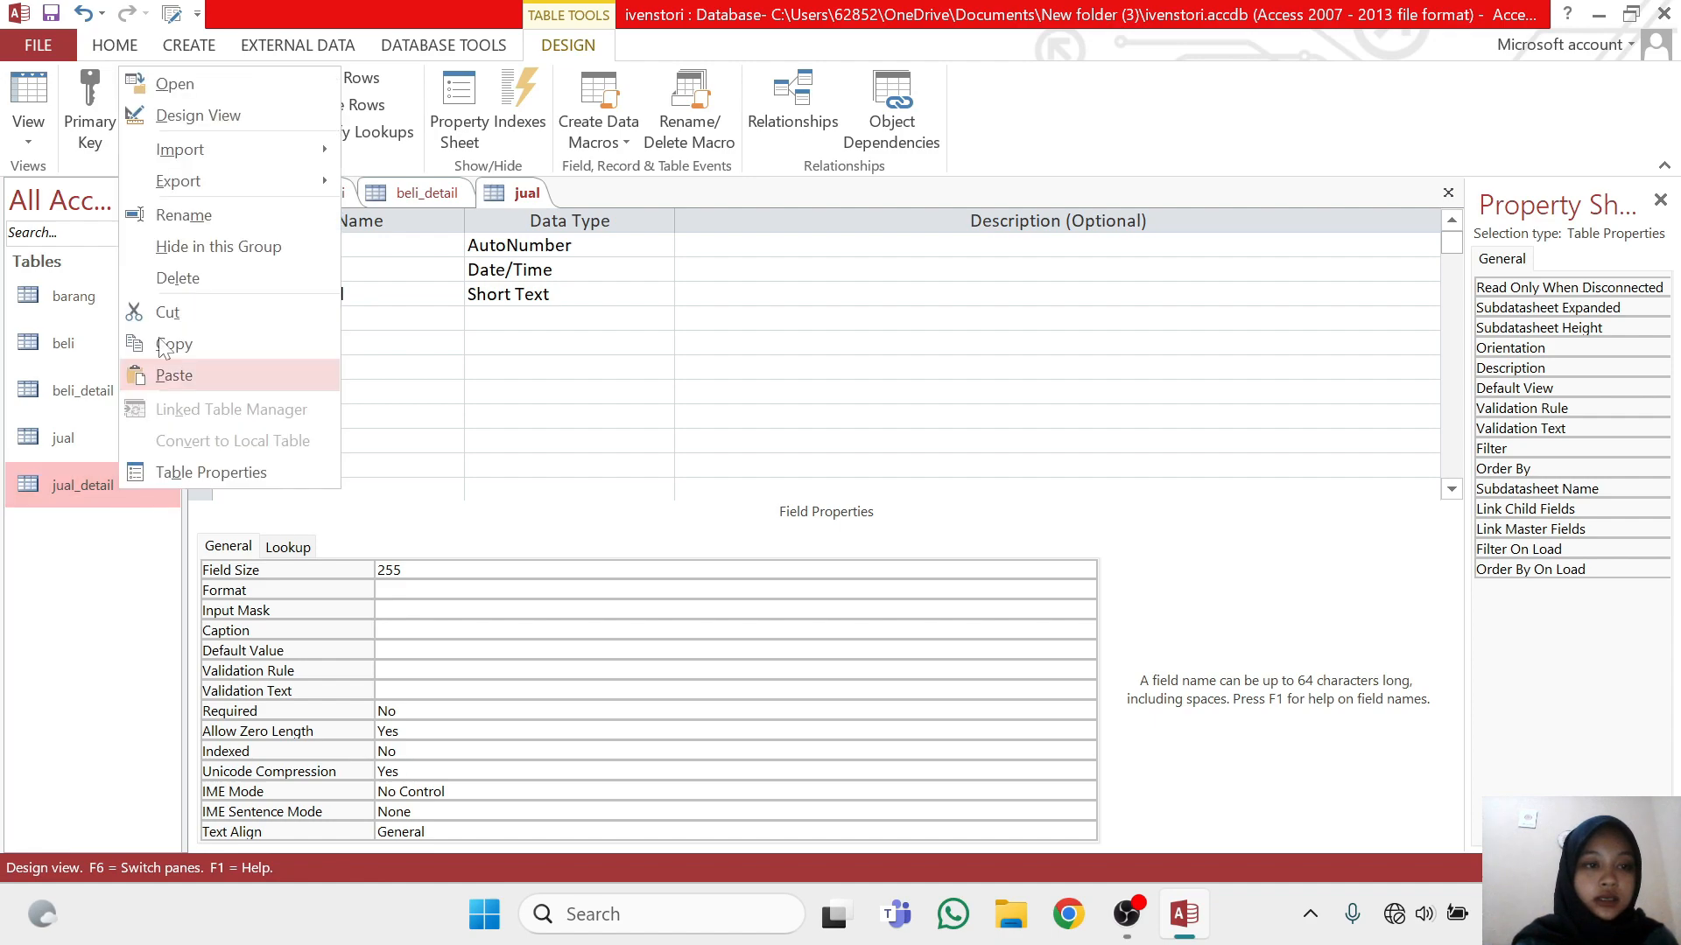
pyautogui.click(187, 115)
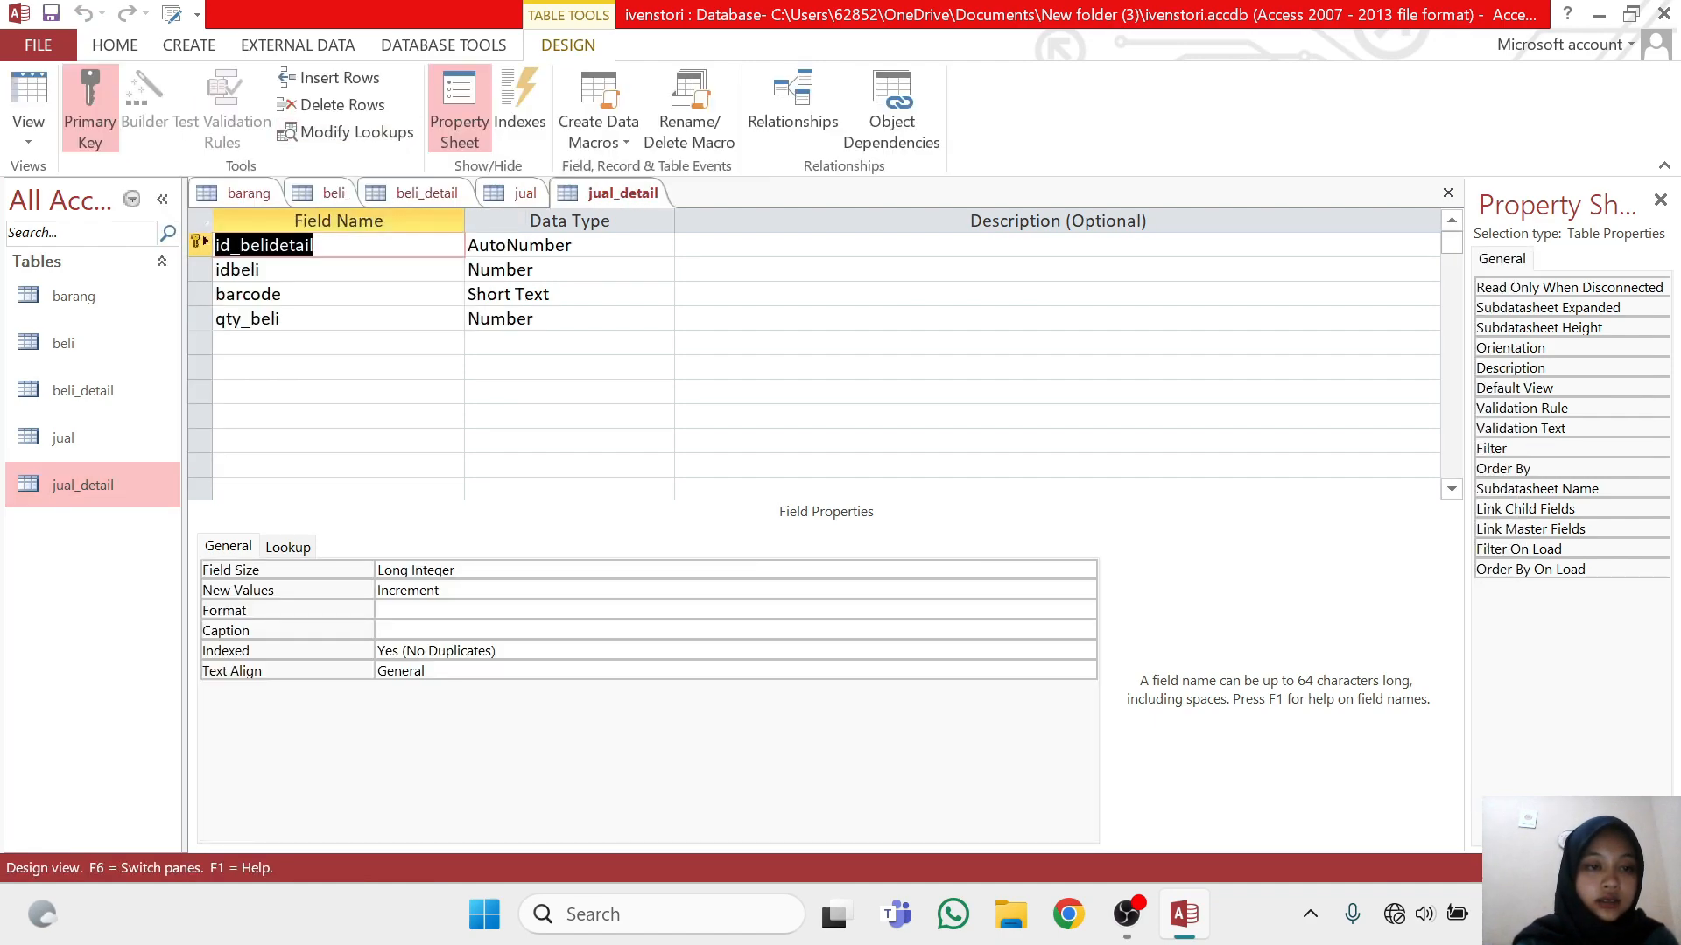
pyautogui.click(270, 246)
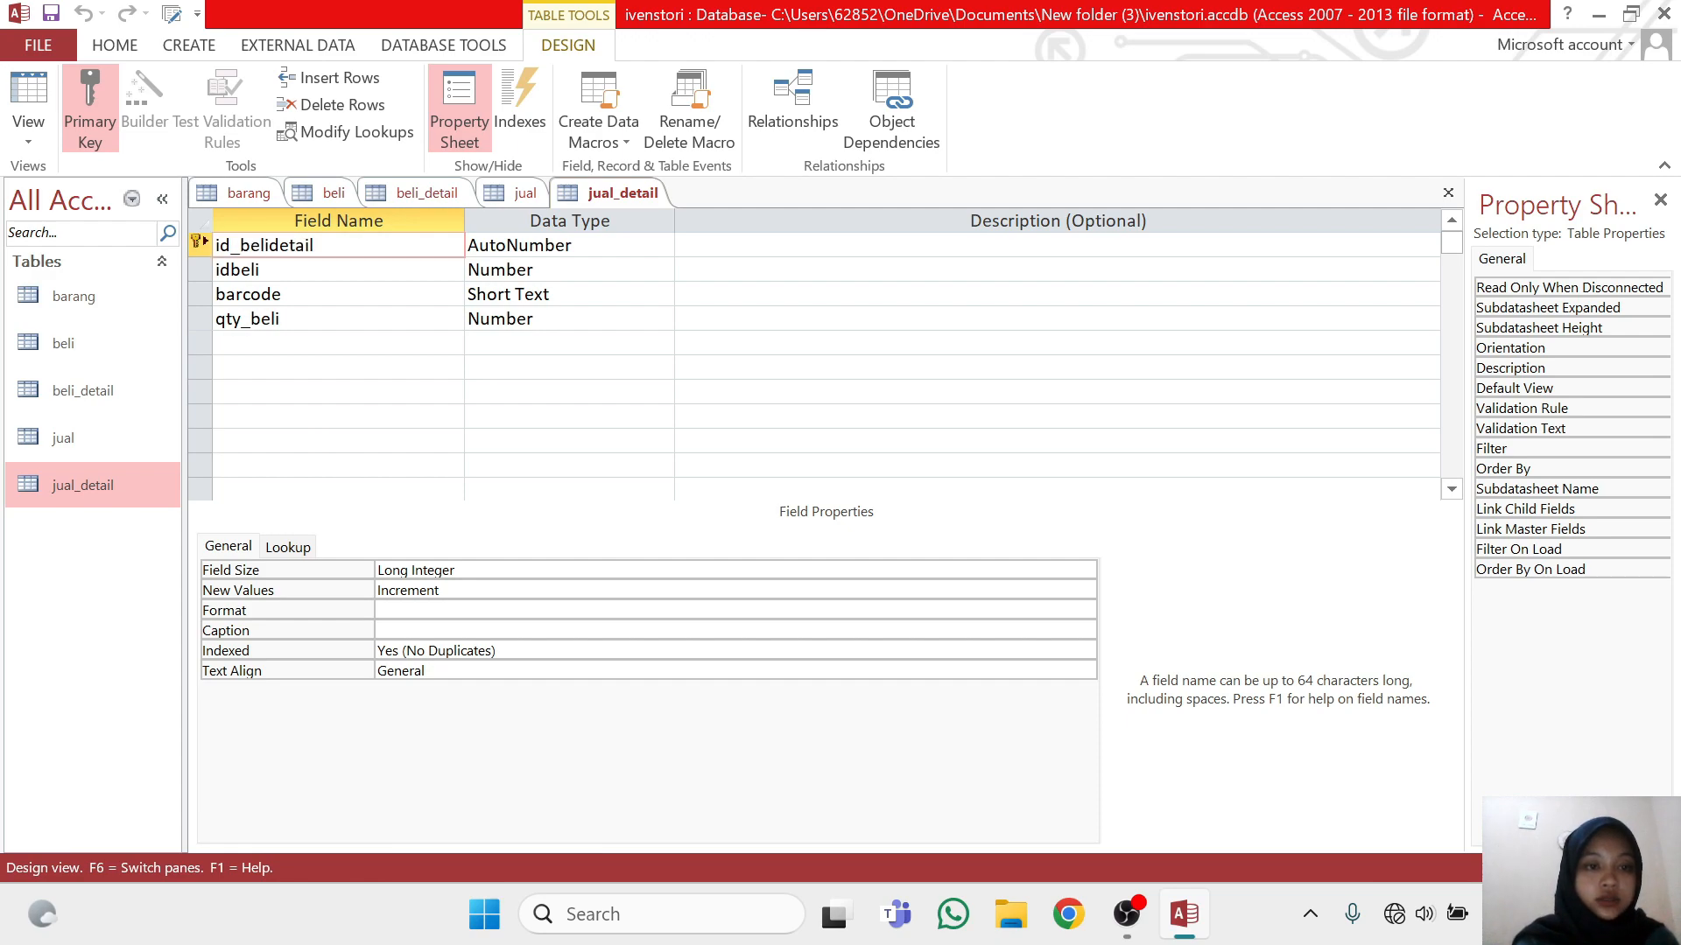
pyautogui.press('BackSpace')
pyautogui.press('BackSpace')
pyautogui.press('BackSpace')
pyautogui.press('BackSpace')
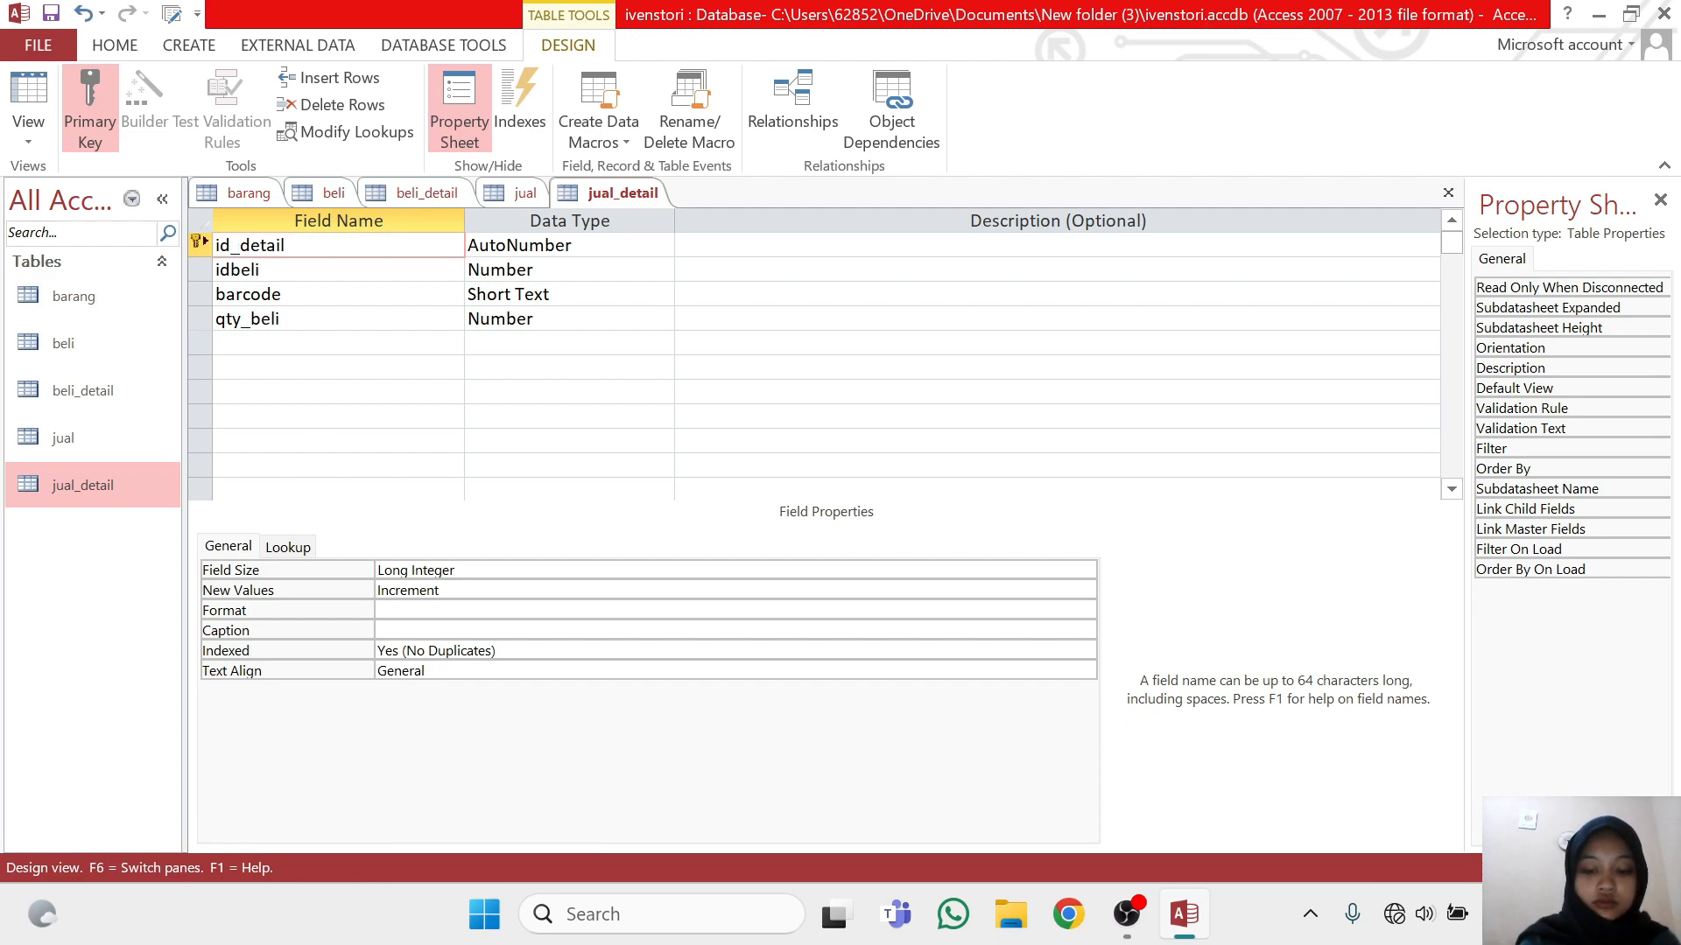
pyautogui.write('jual')
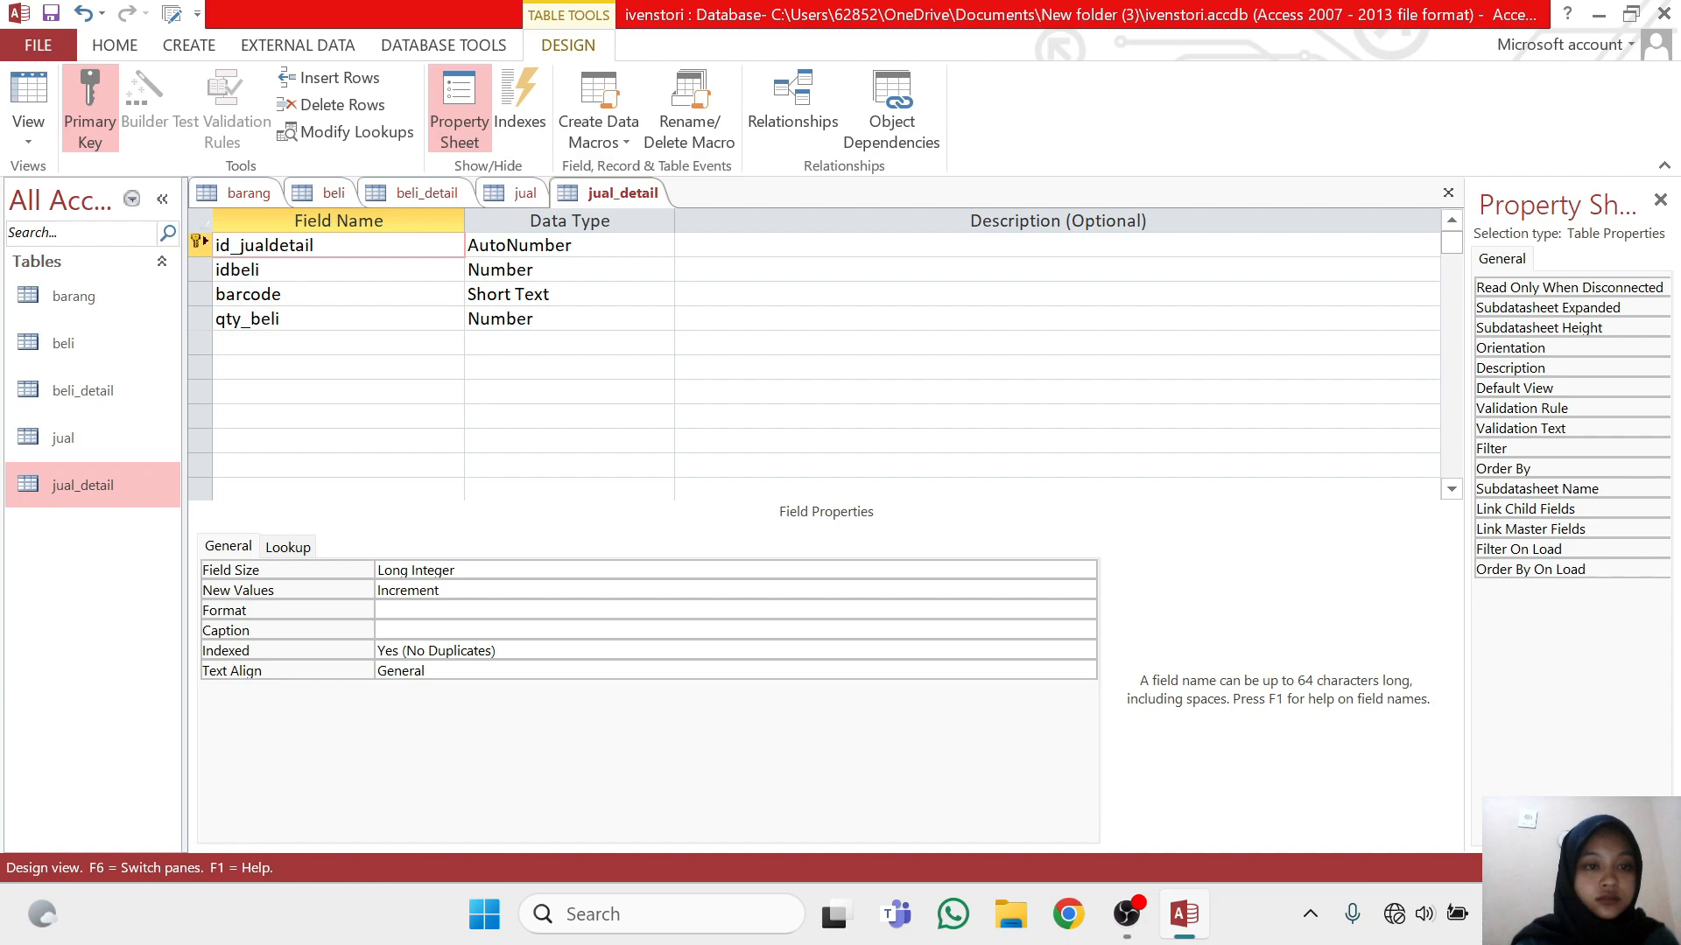
# Rename the idbeli field in the jual_detail table to idjual
pyautogui.click(263, 269)
pyautogui.press('BackSpace')
pyautogui.press('BackSpace')
pyautogui.press('BackSpace')
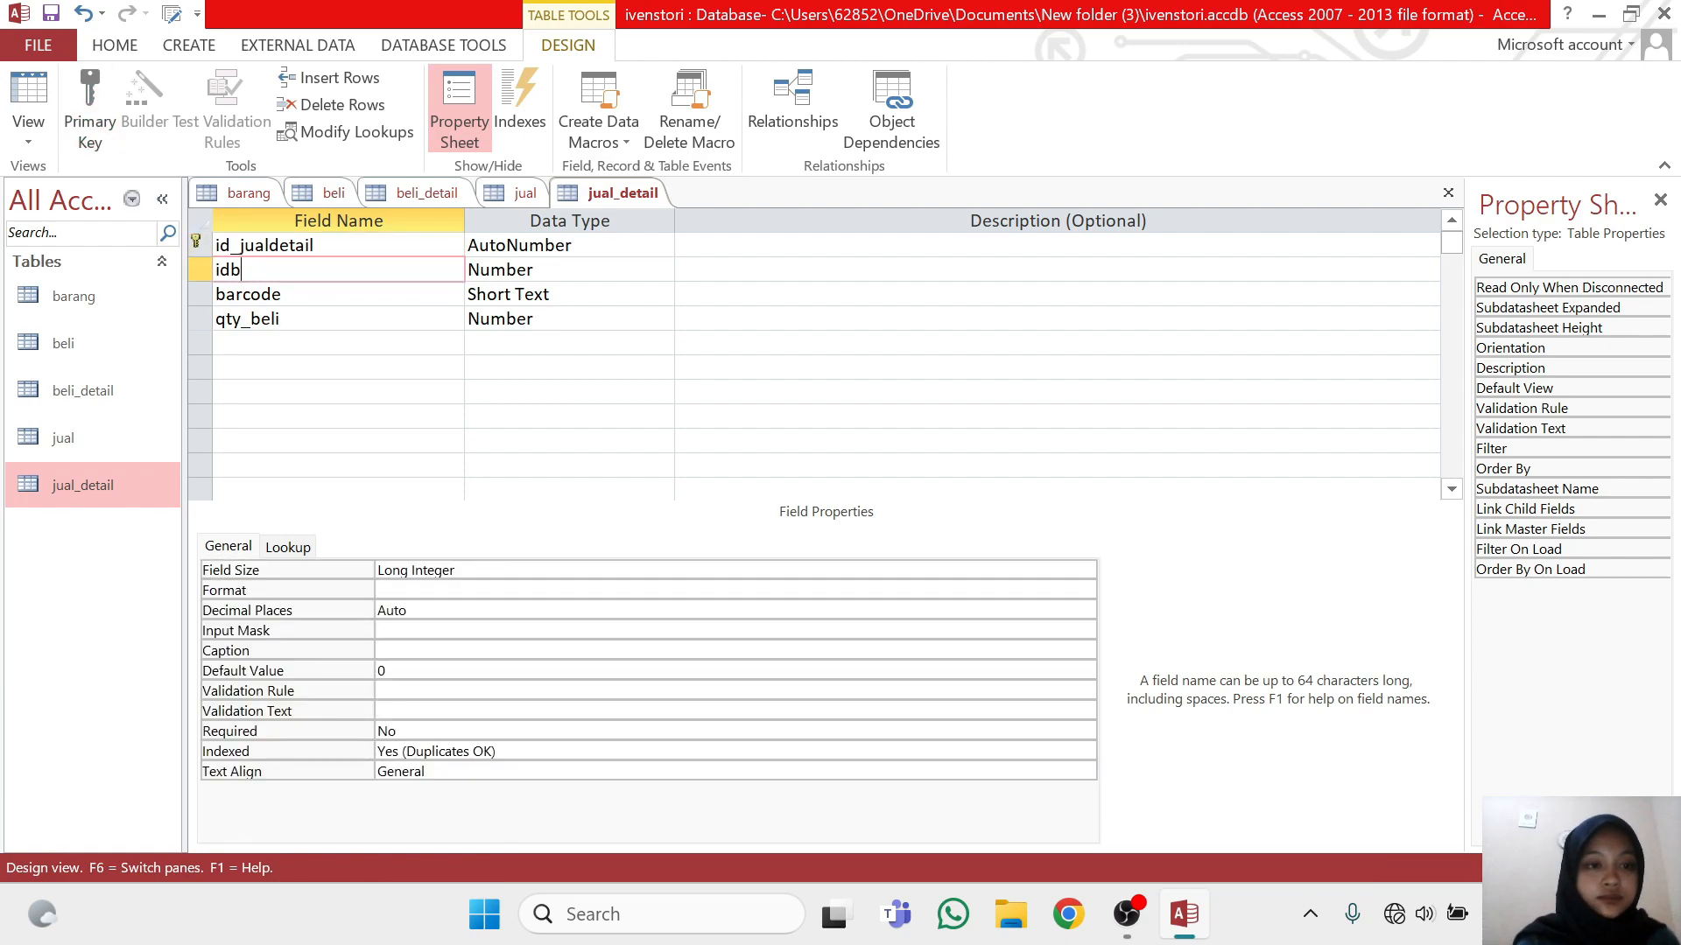
pyautogui.press('BackSpace')
pyautogui.write('jual')
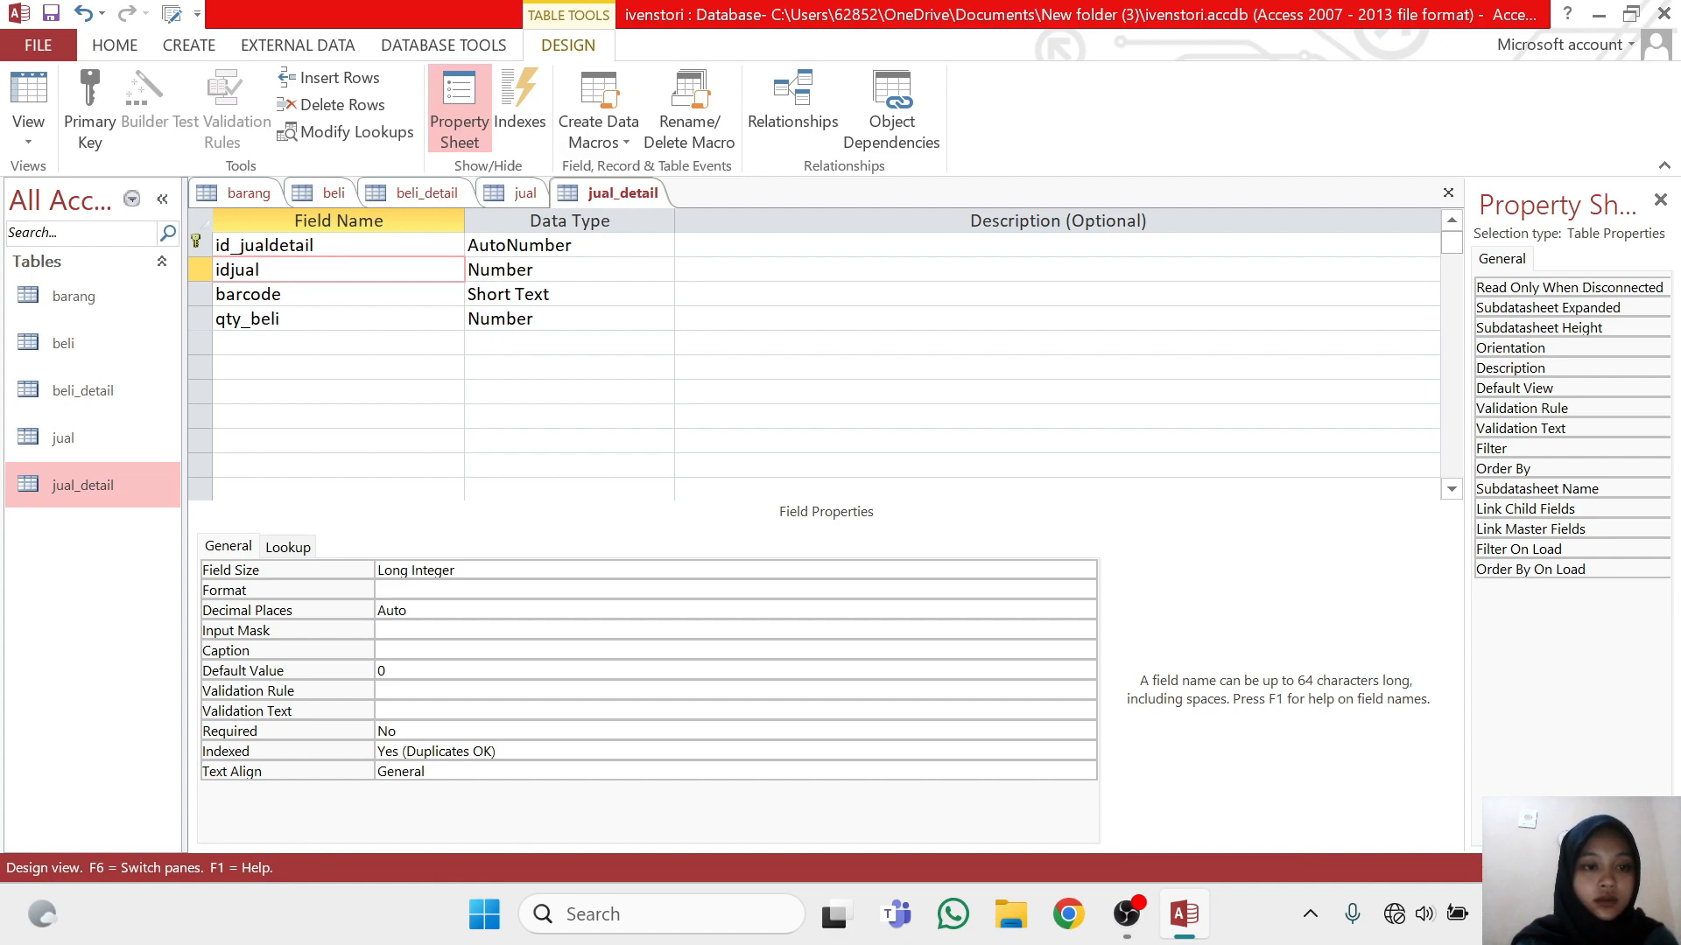
# Rename the qty_beli field in the jual_detail table to qty_jual
pyautogui.click(281, 318)
pyautogui.press('BackSpace')
pyautogui.press('BackSpace')
pyautogui.press('BackSpace')
pyautogui.press('BackSpace')
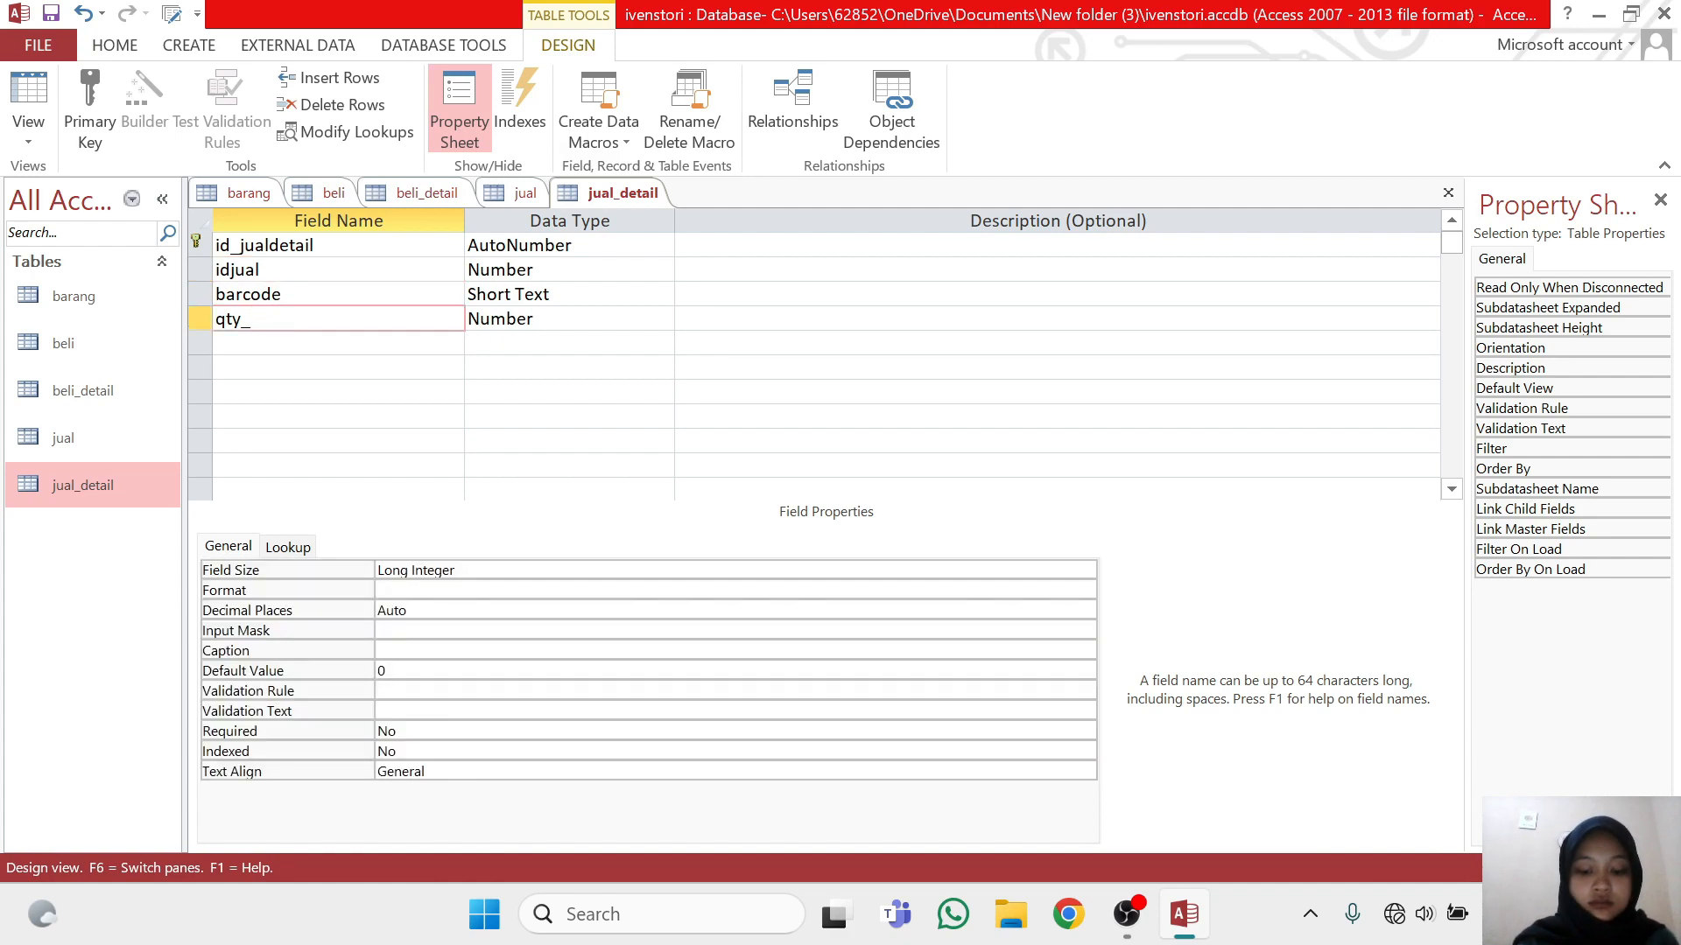
pyautogui.write('jual')
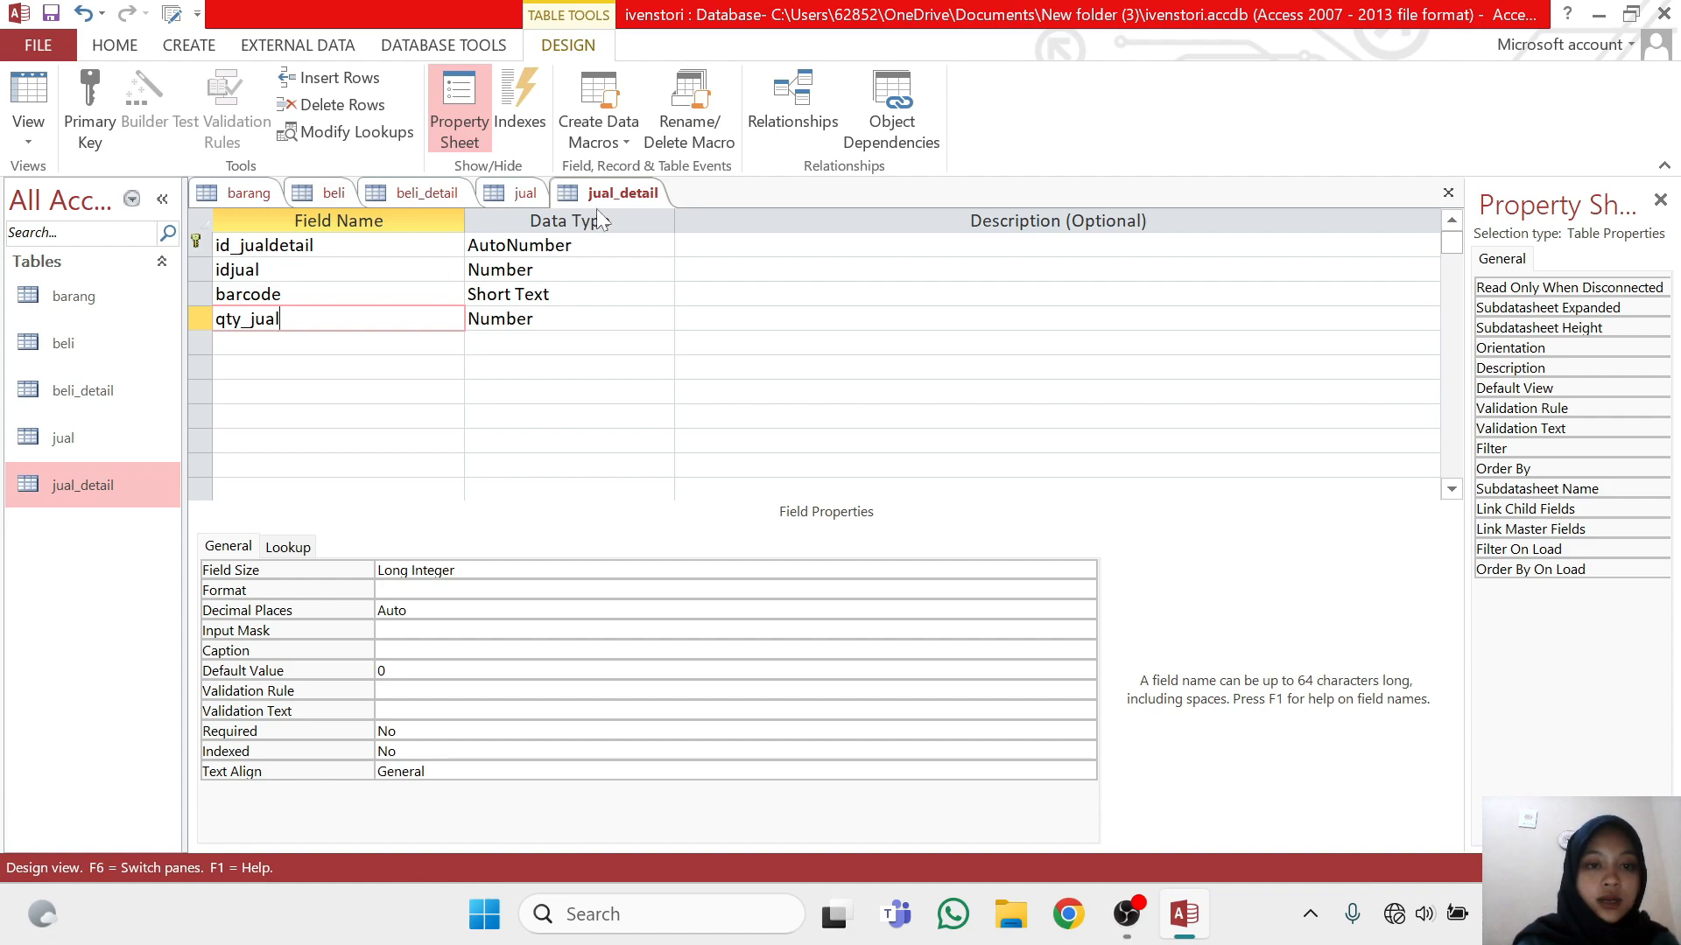
# Save the jual_detail table and close all open tables
pyautogui.rightClick(625, 185)
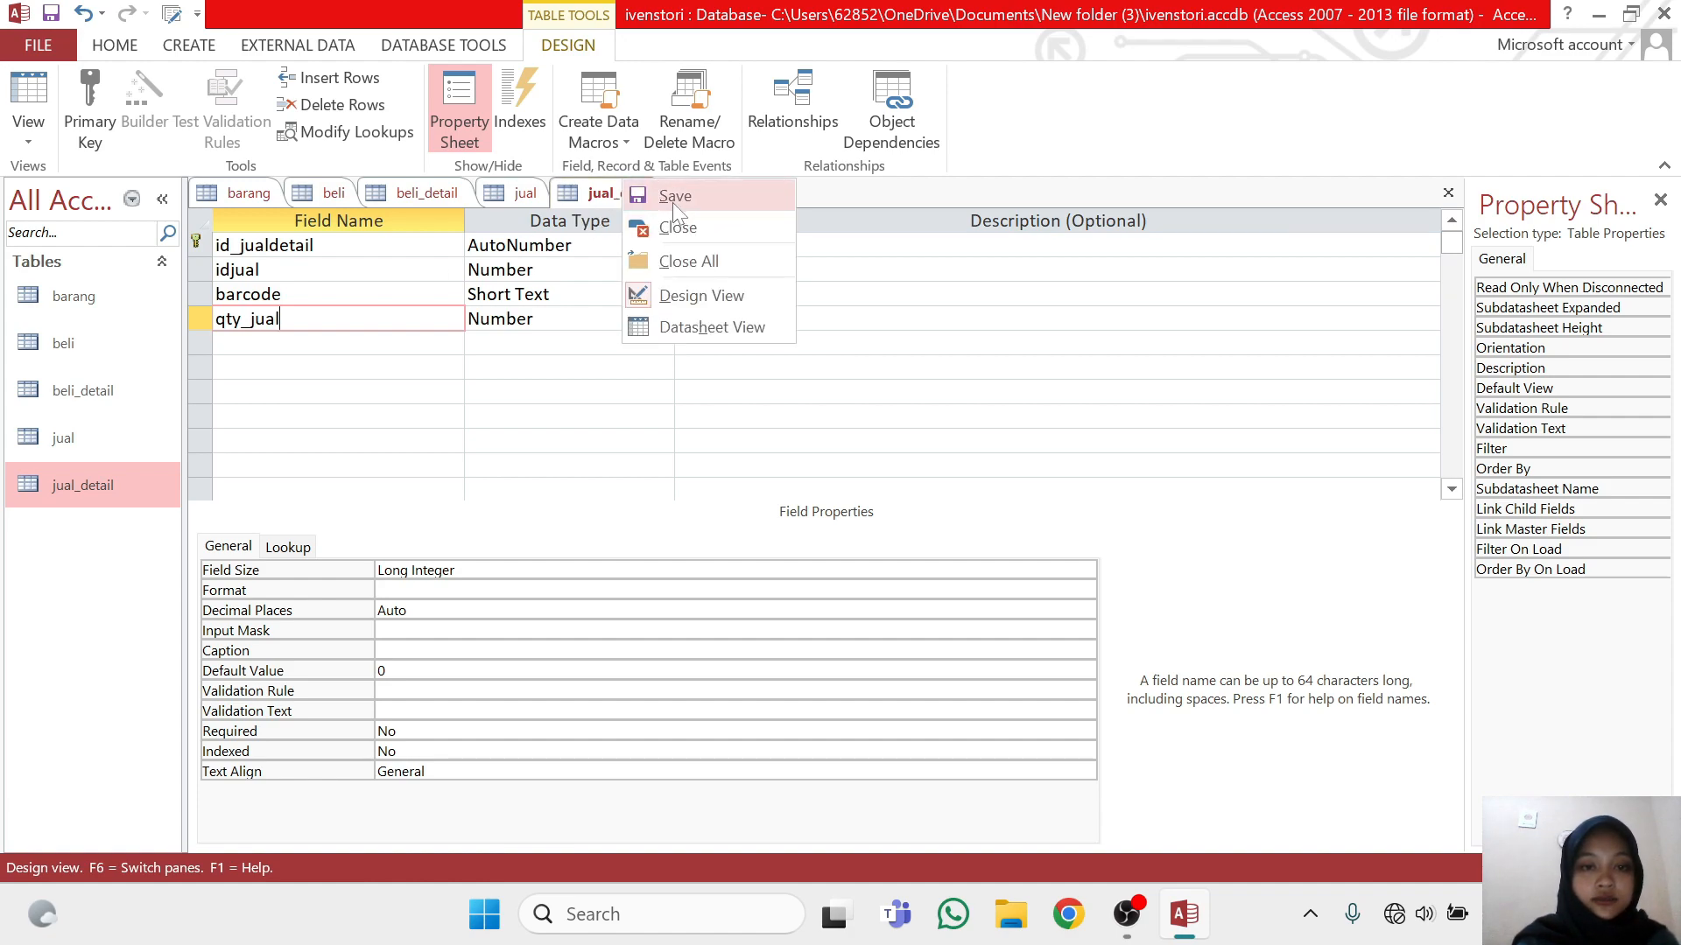
pyautogui.click(671, 204)
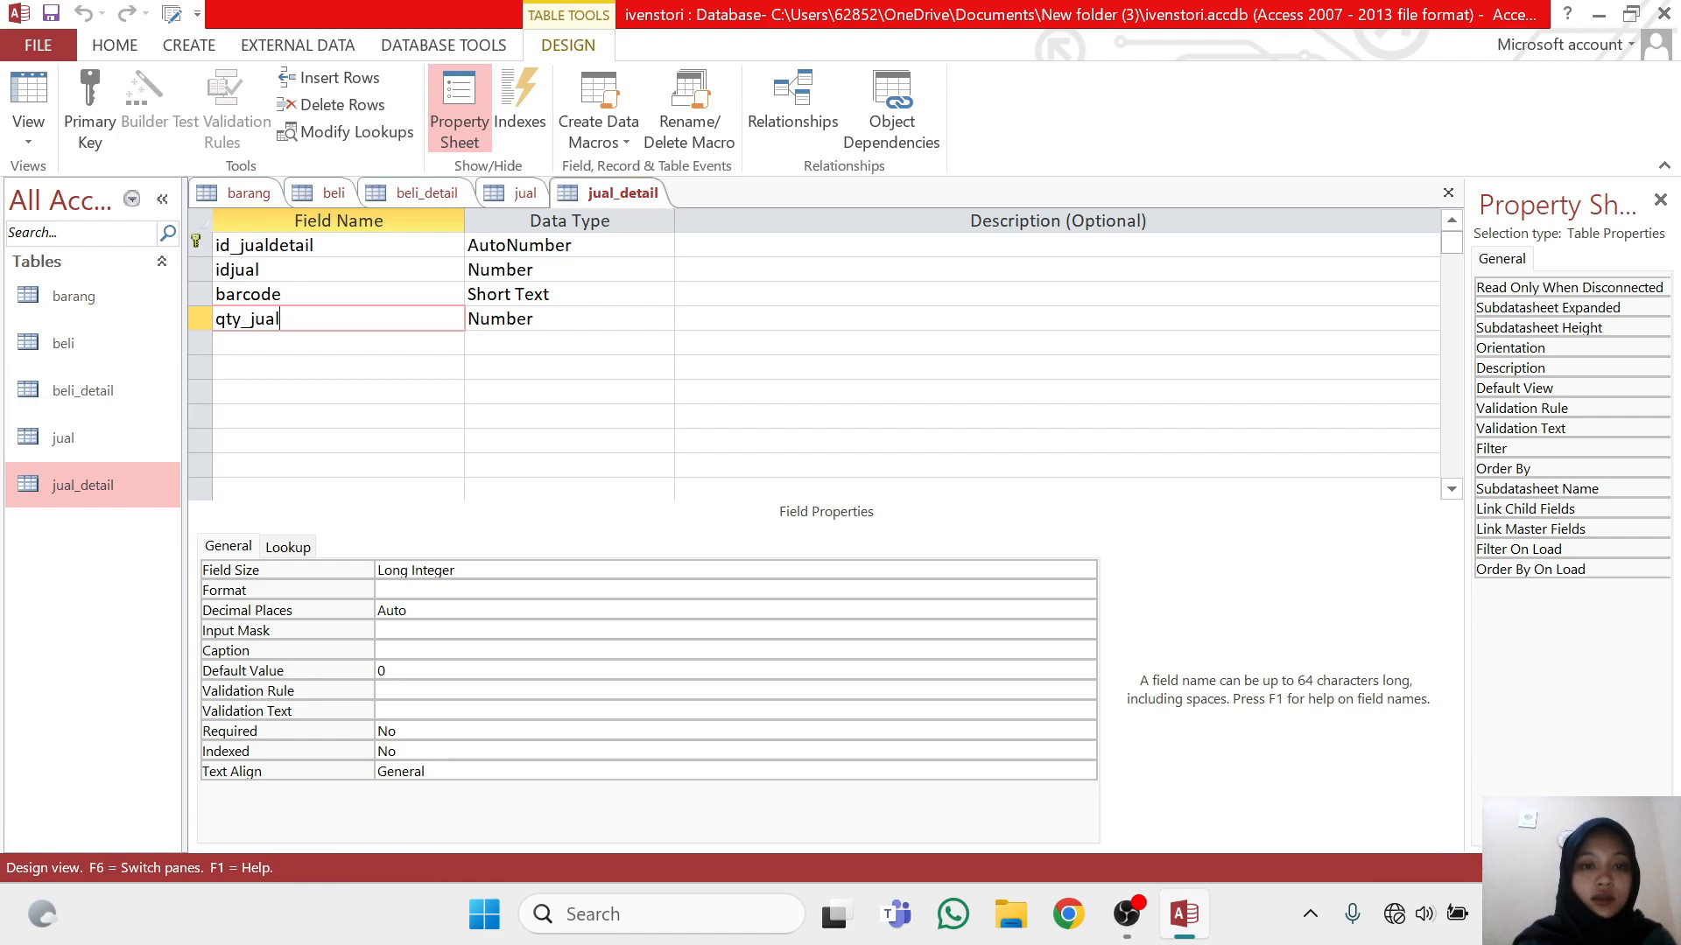
pyautogui.rightClick(648, 198)
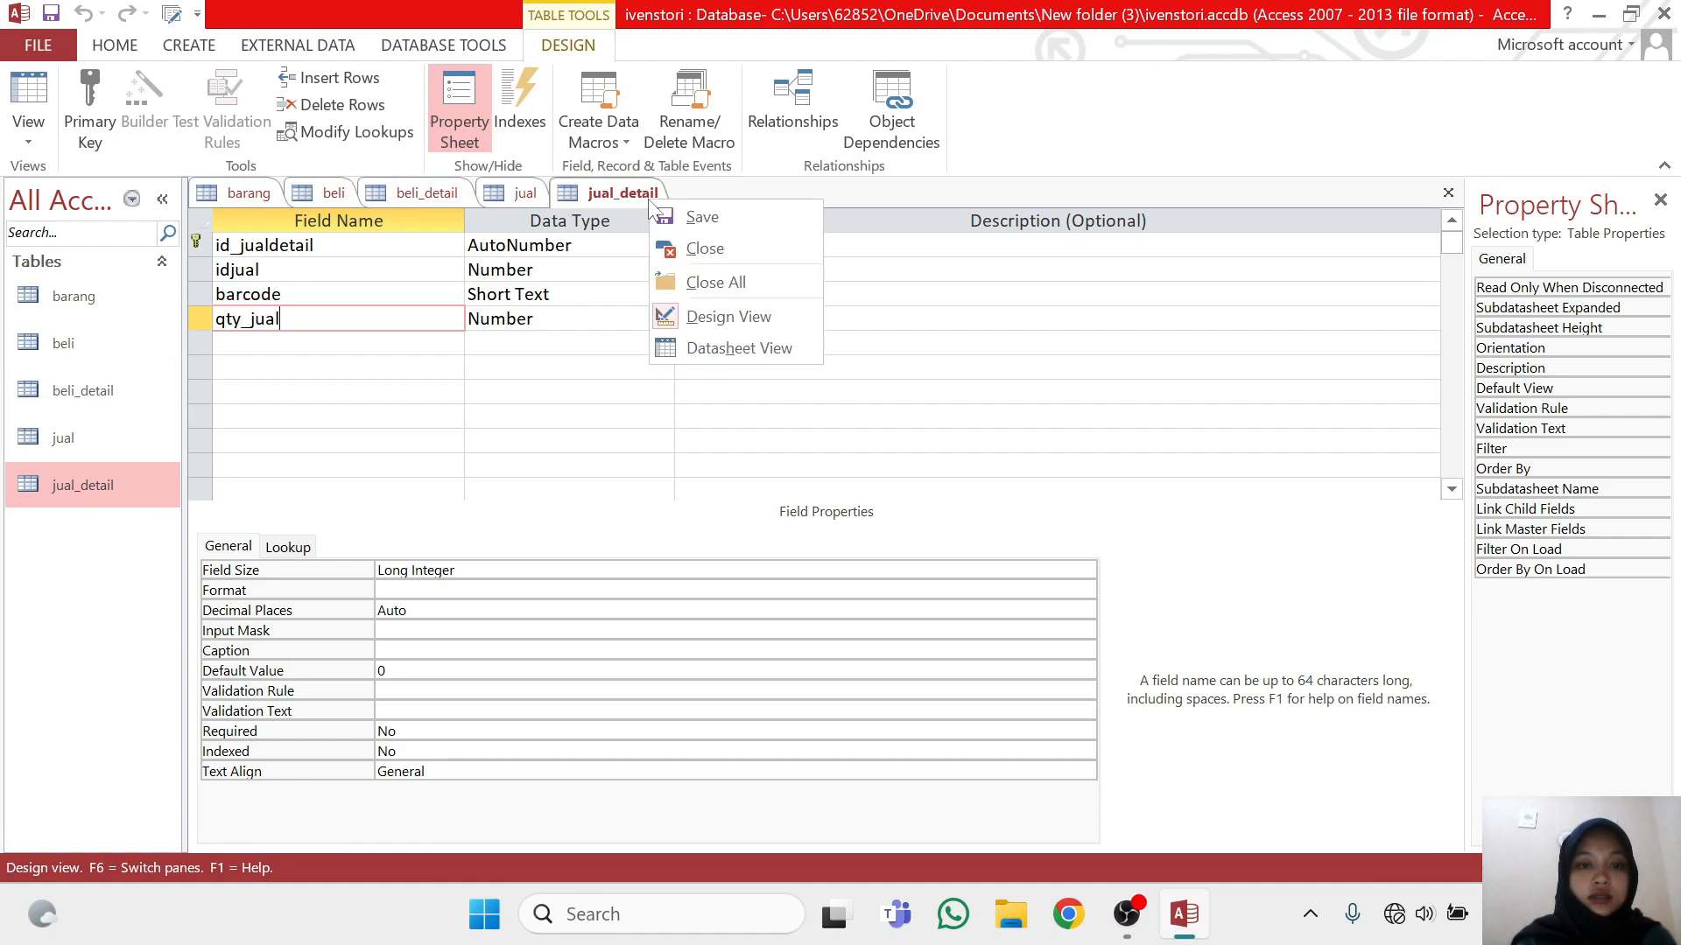
pyautogui.click(758, 276)
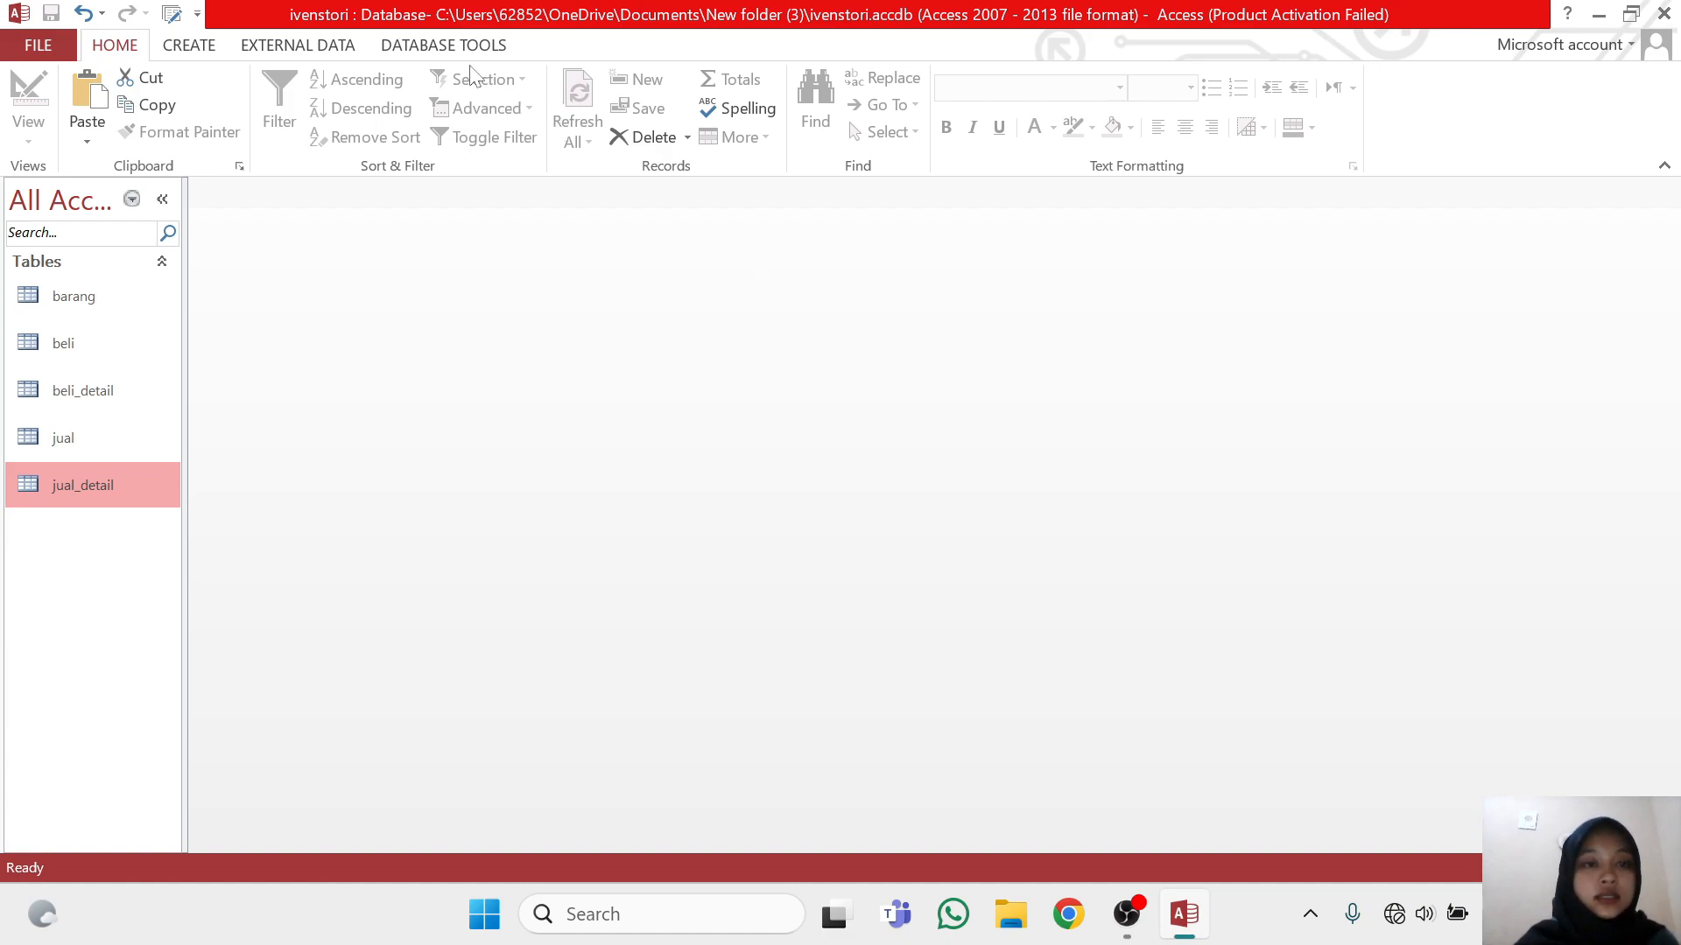
# Open the database relationships layout and add the barang, beli, beli_detail, jual and jual_detail tables
pyautogui.click(440, 46)
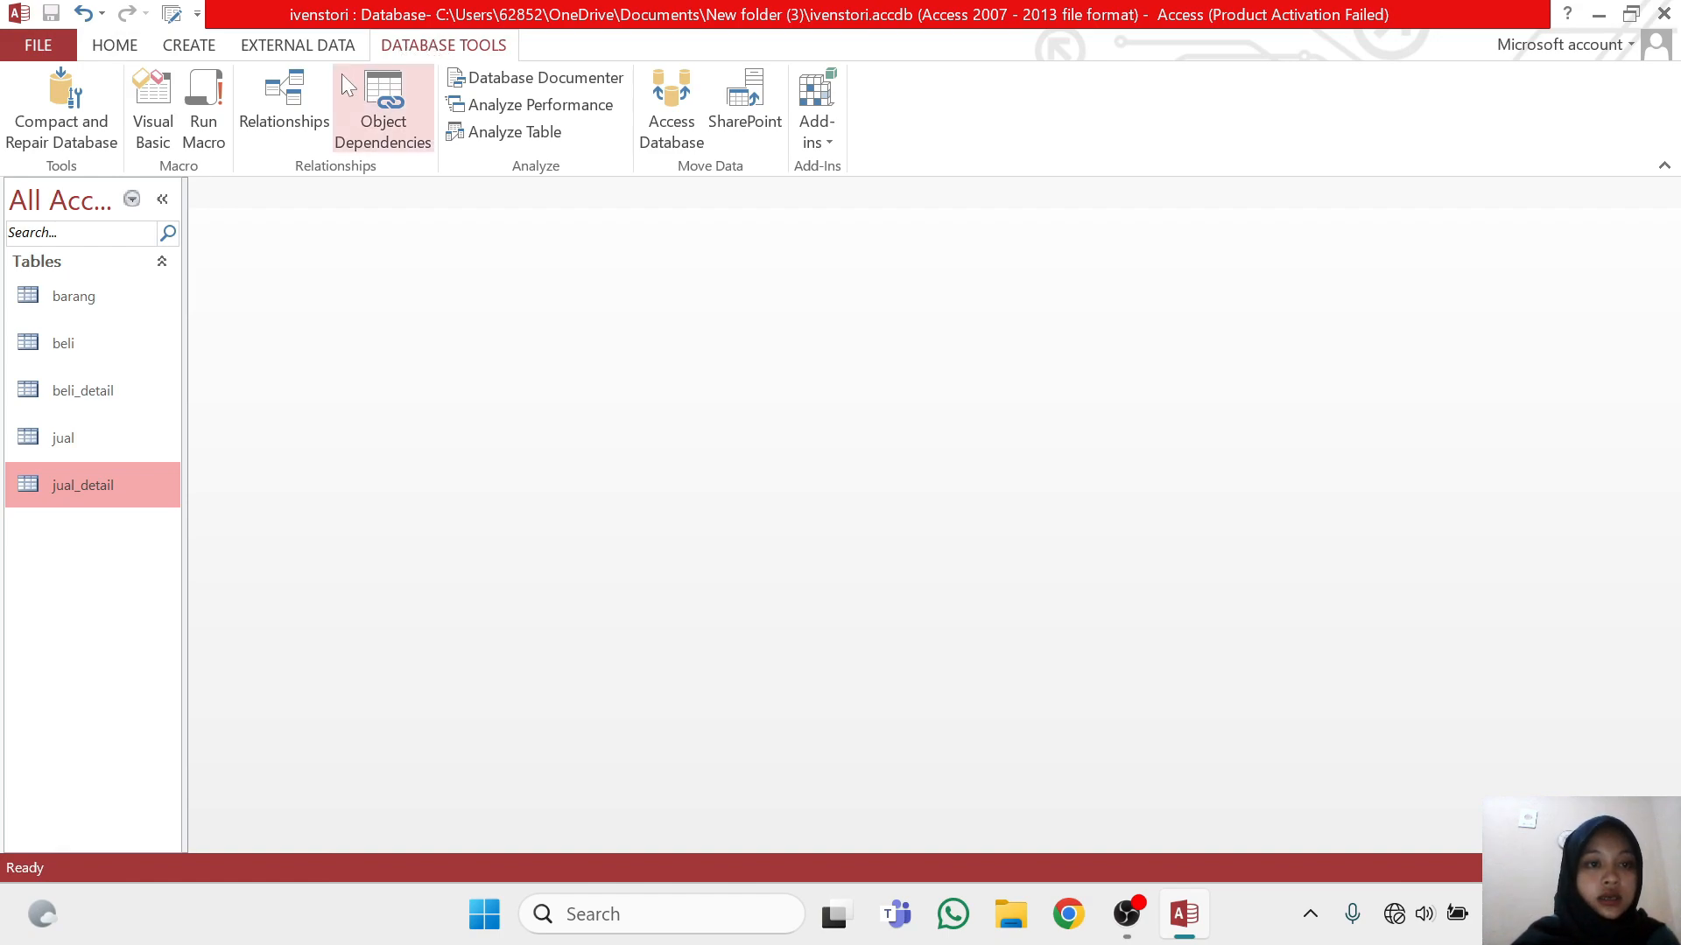
pyautogui.click(313, 98)
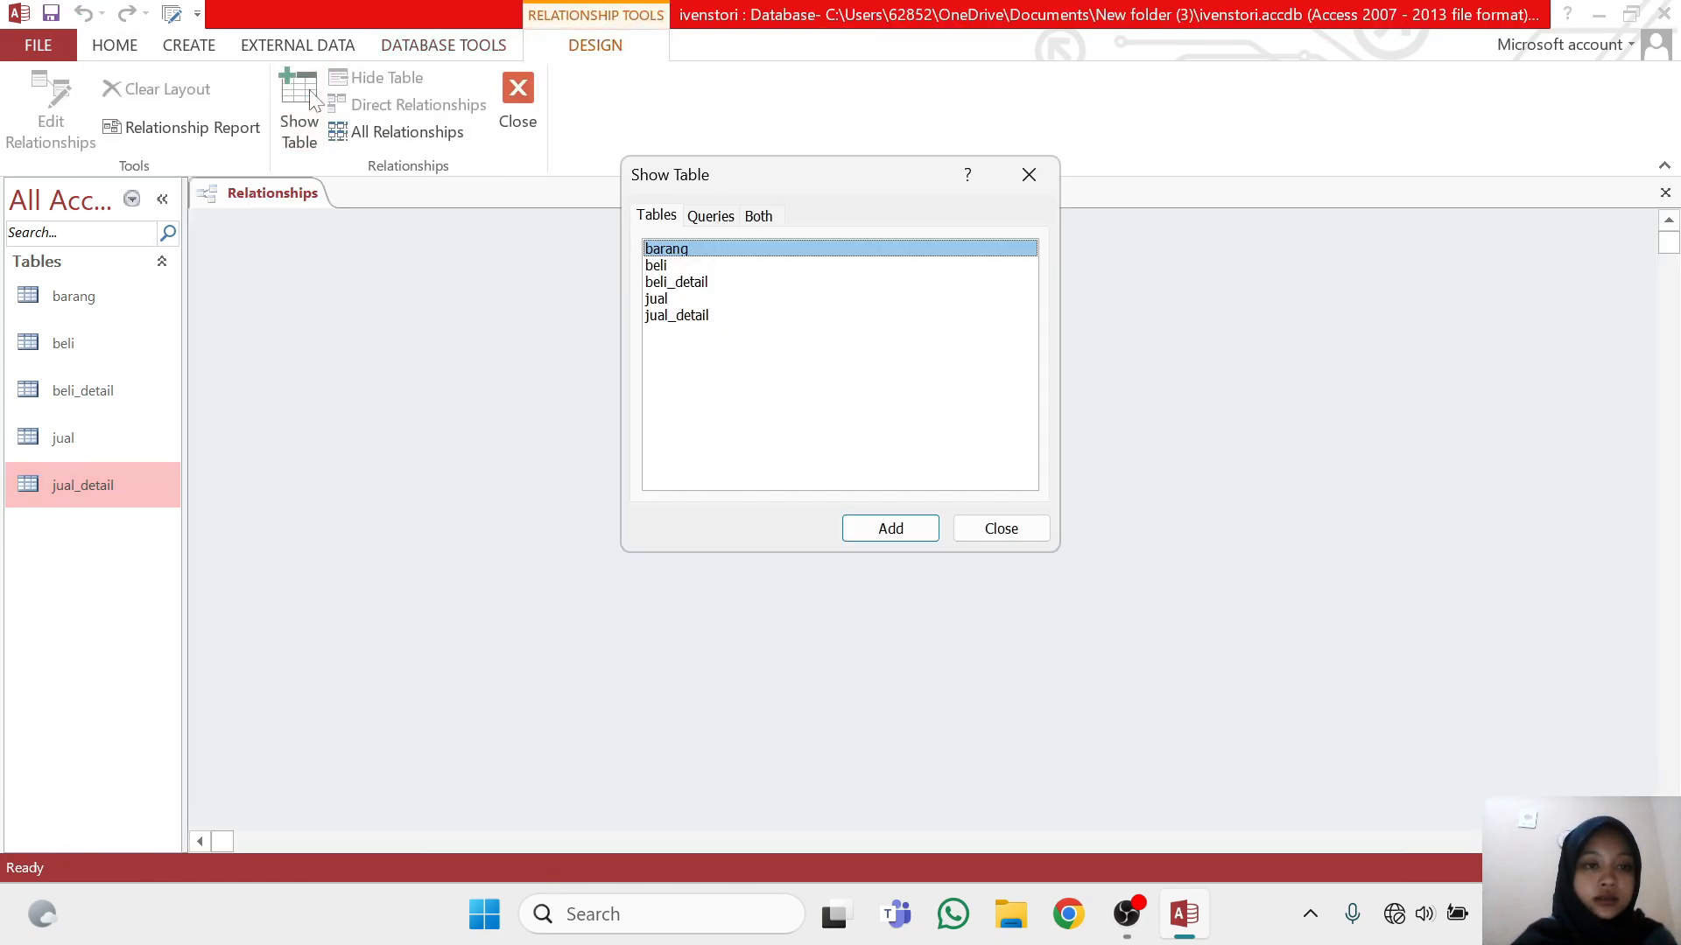
pyautogui.doubleClick(713, 248)
pyautogui.doubleClick(713, 266)
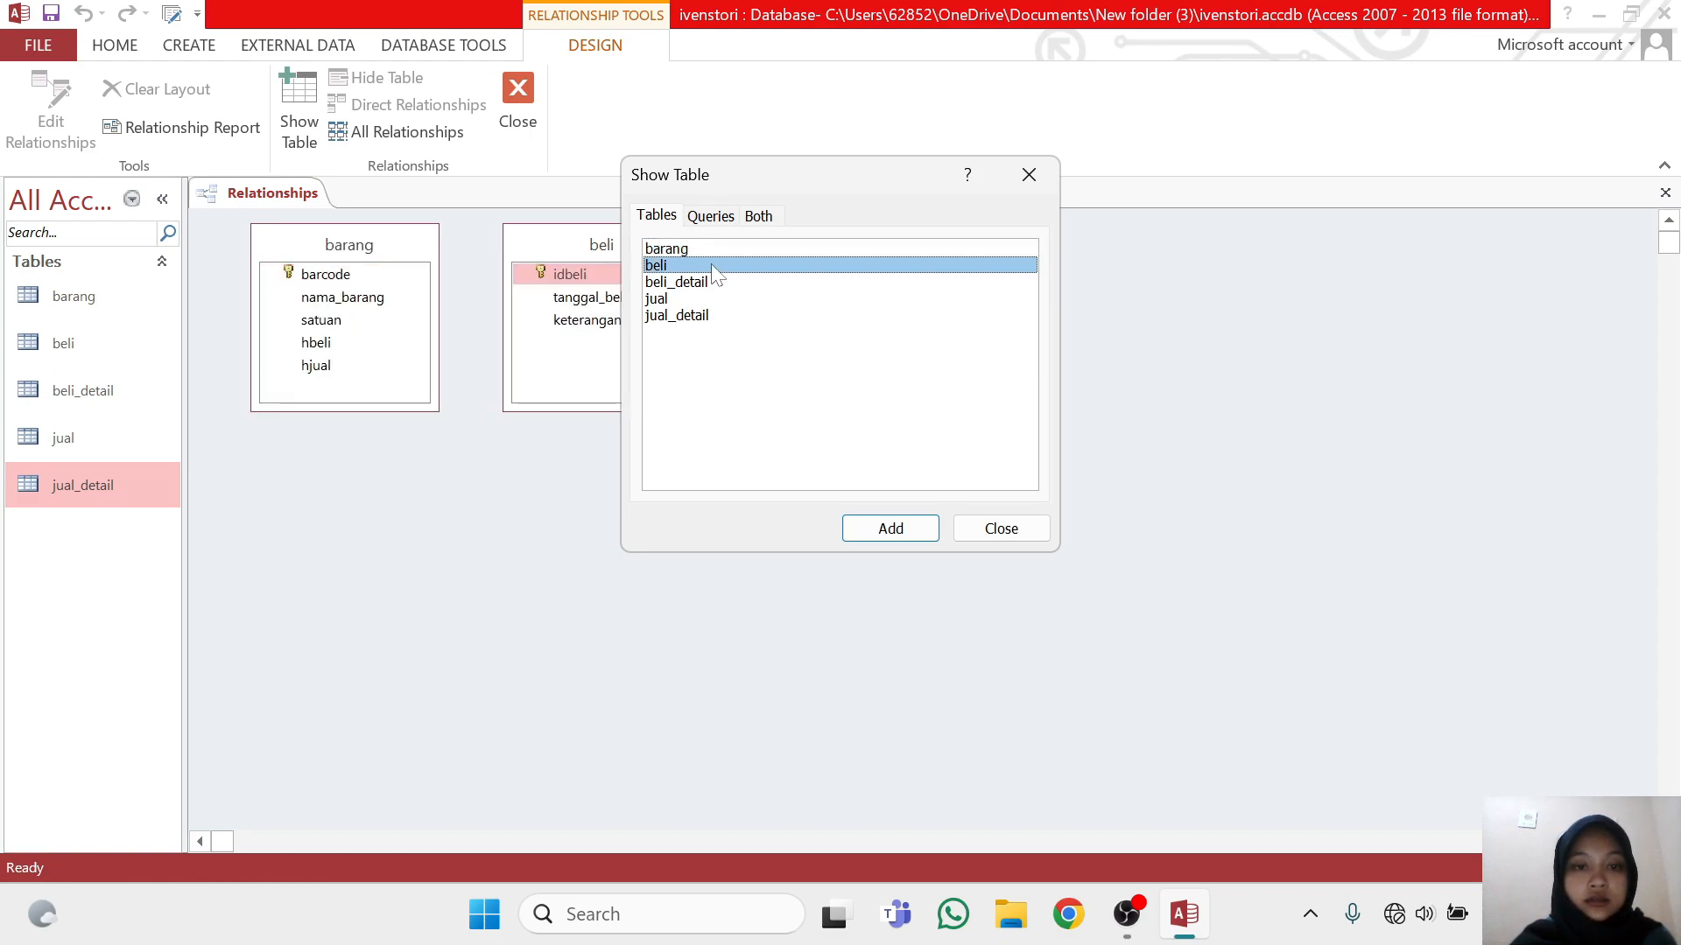
pyautogui.doubleClick(716, 283)
pyautogui.doubleClick(716, 300)
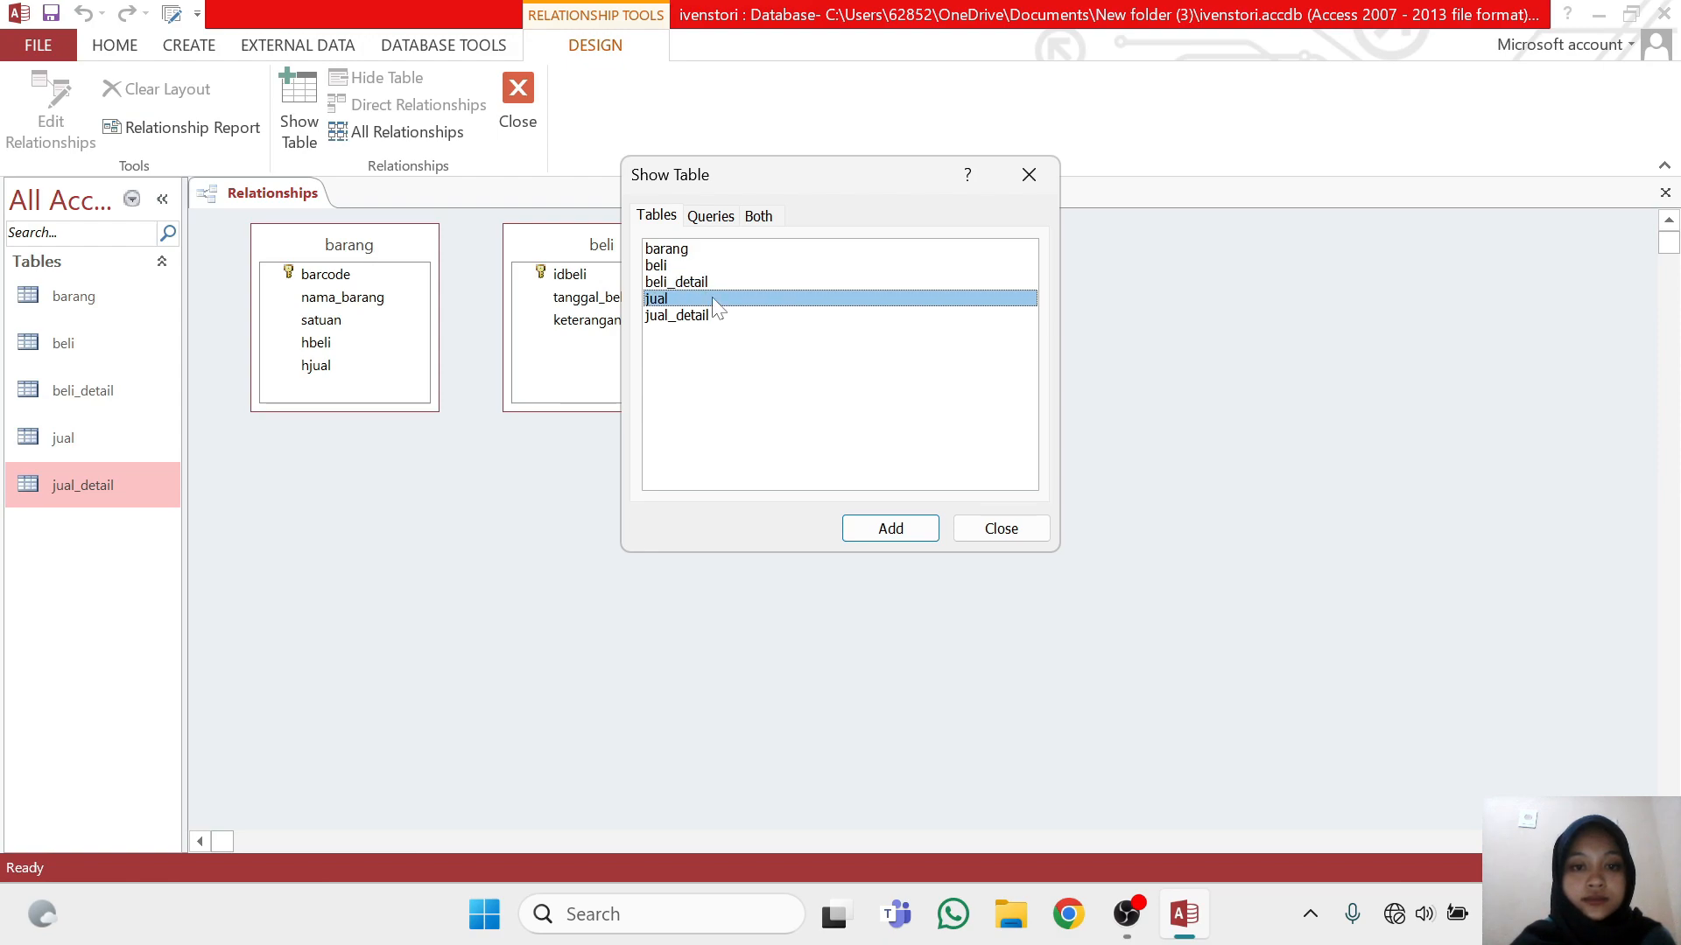
pyautogui.doubleClick(700, 316)
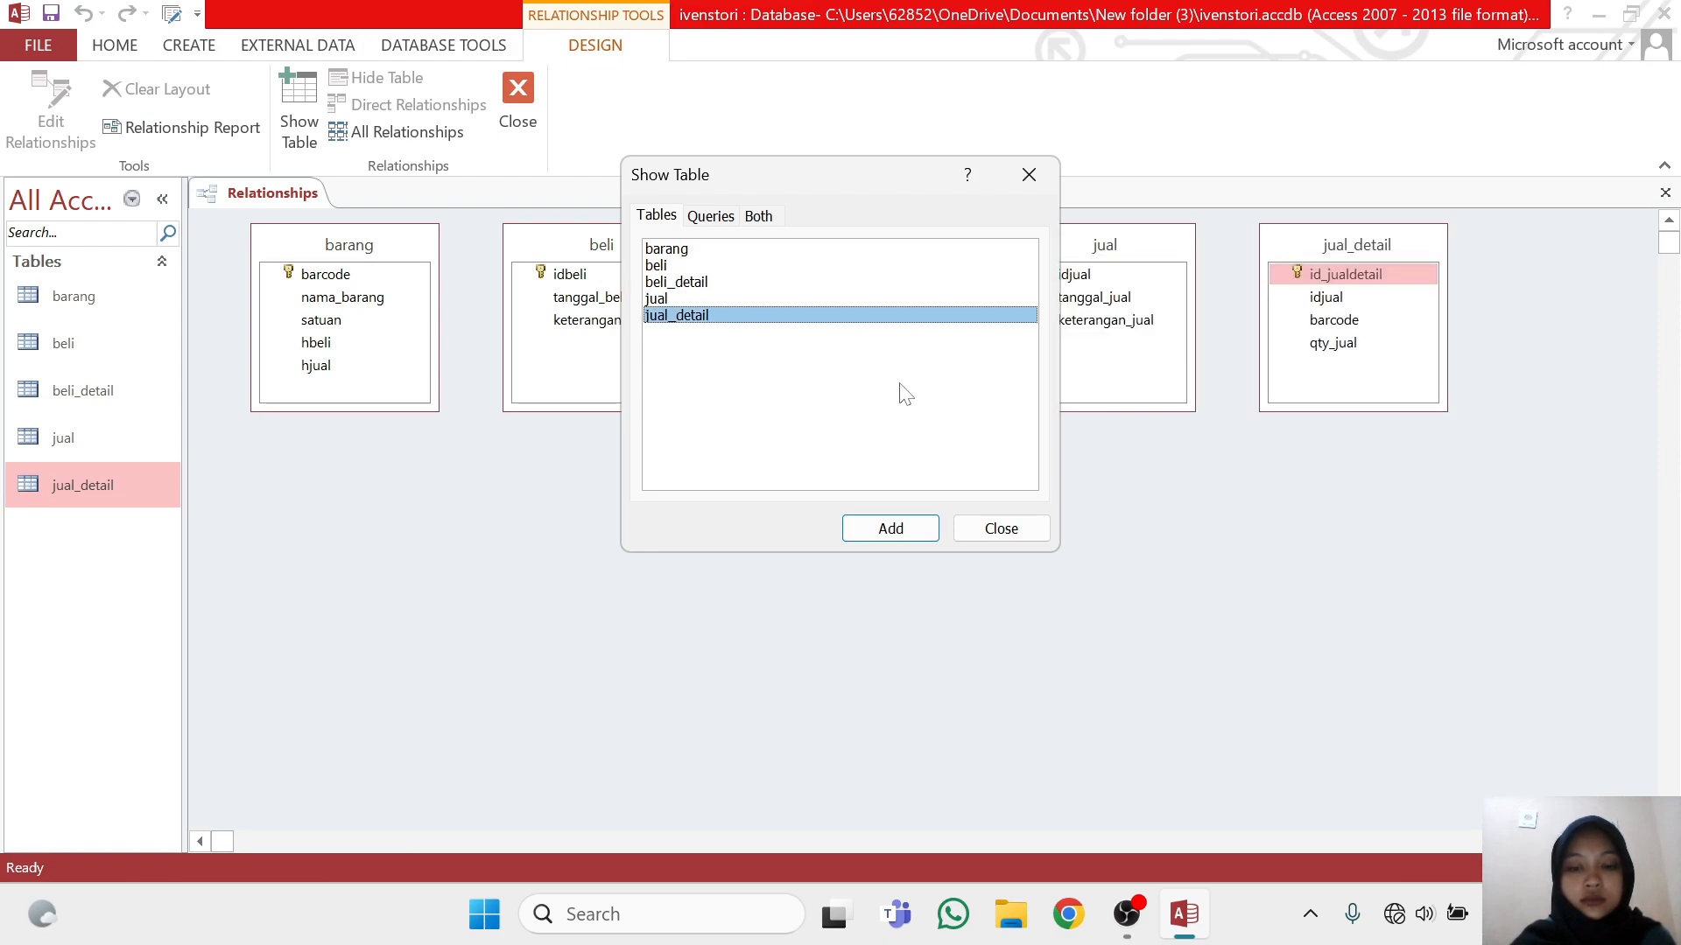
pyautogui.click(1000, 528)
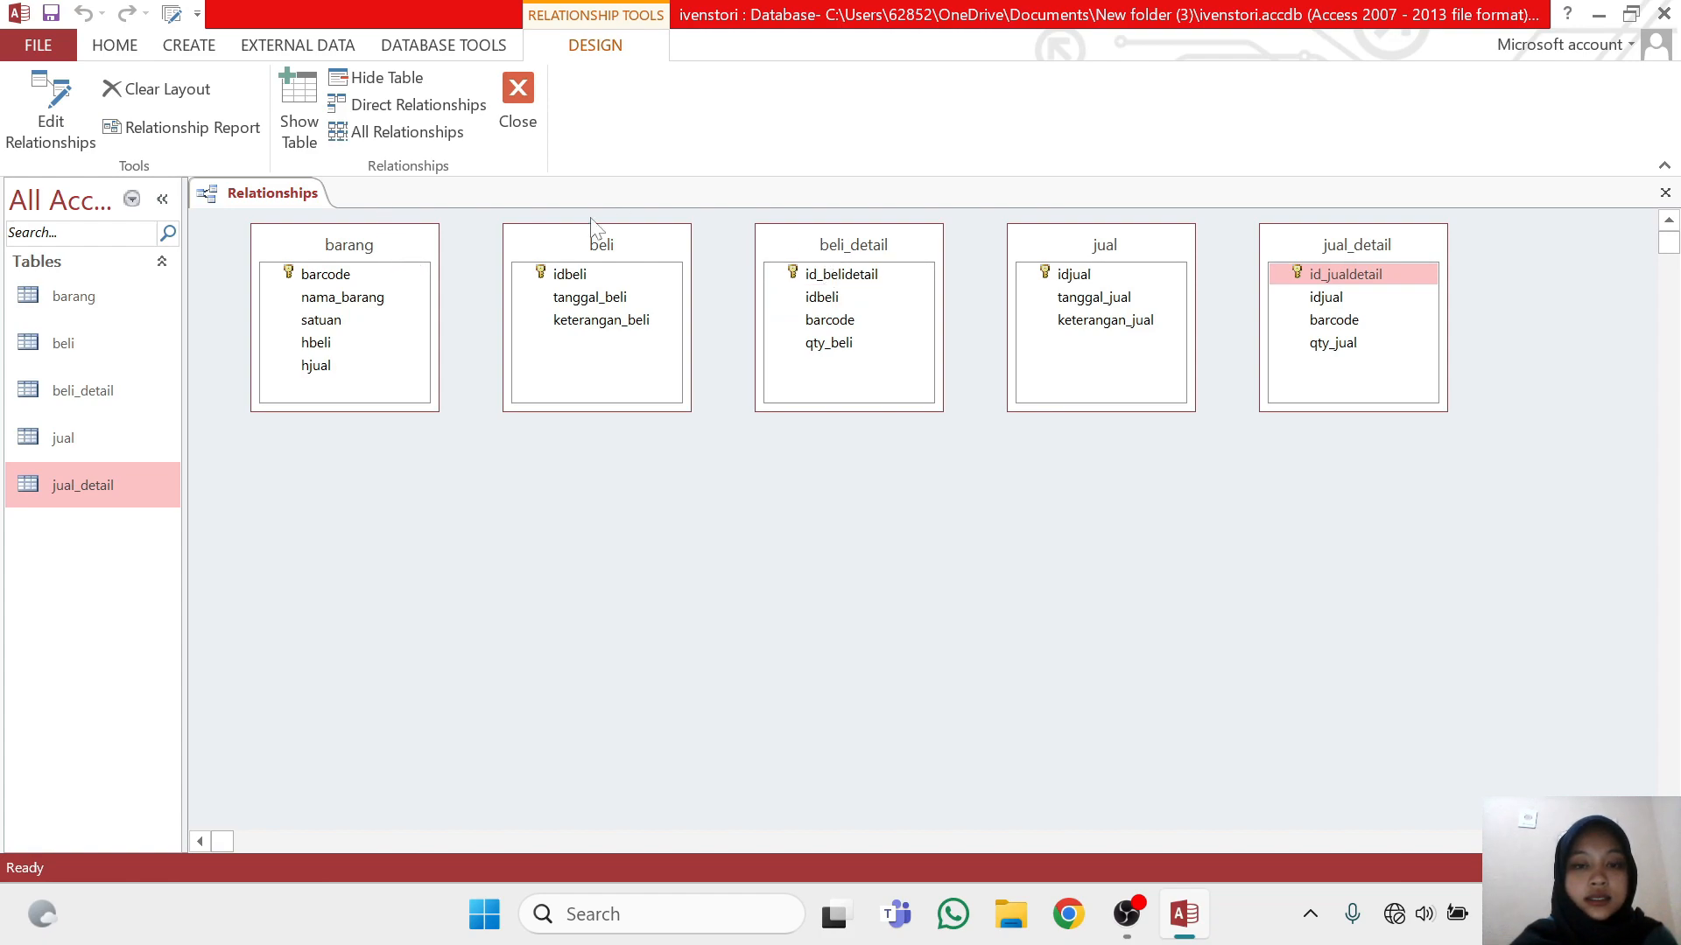
# Arrange the tables in the relationships layout in one row, ordered beli, beli_detail, barang, jual_detail, jual
pyautogui.moveTo(792, 248); pyautogui.dragTo(320, 559)
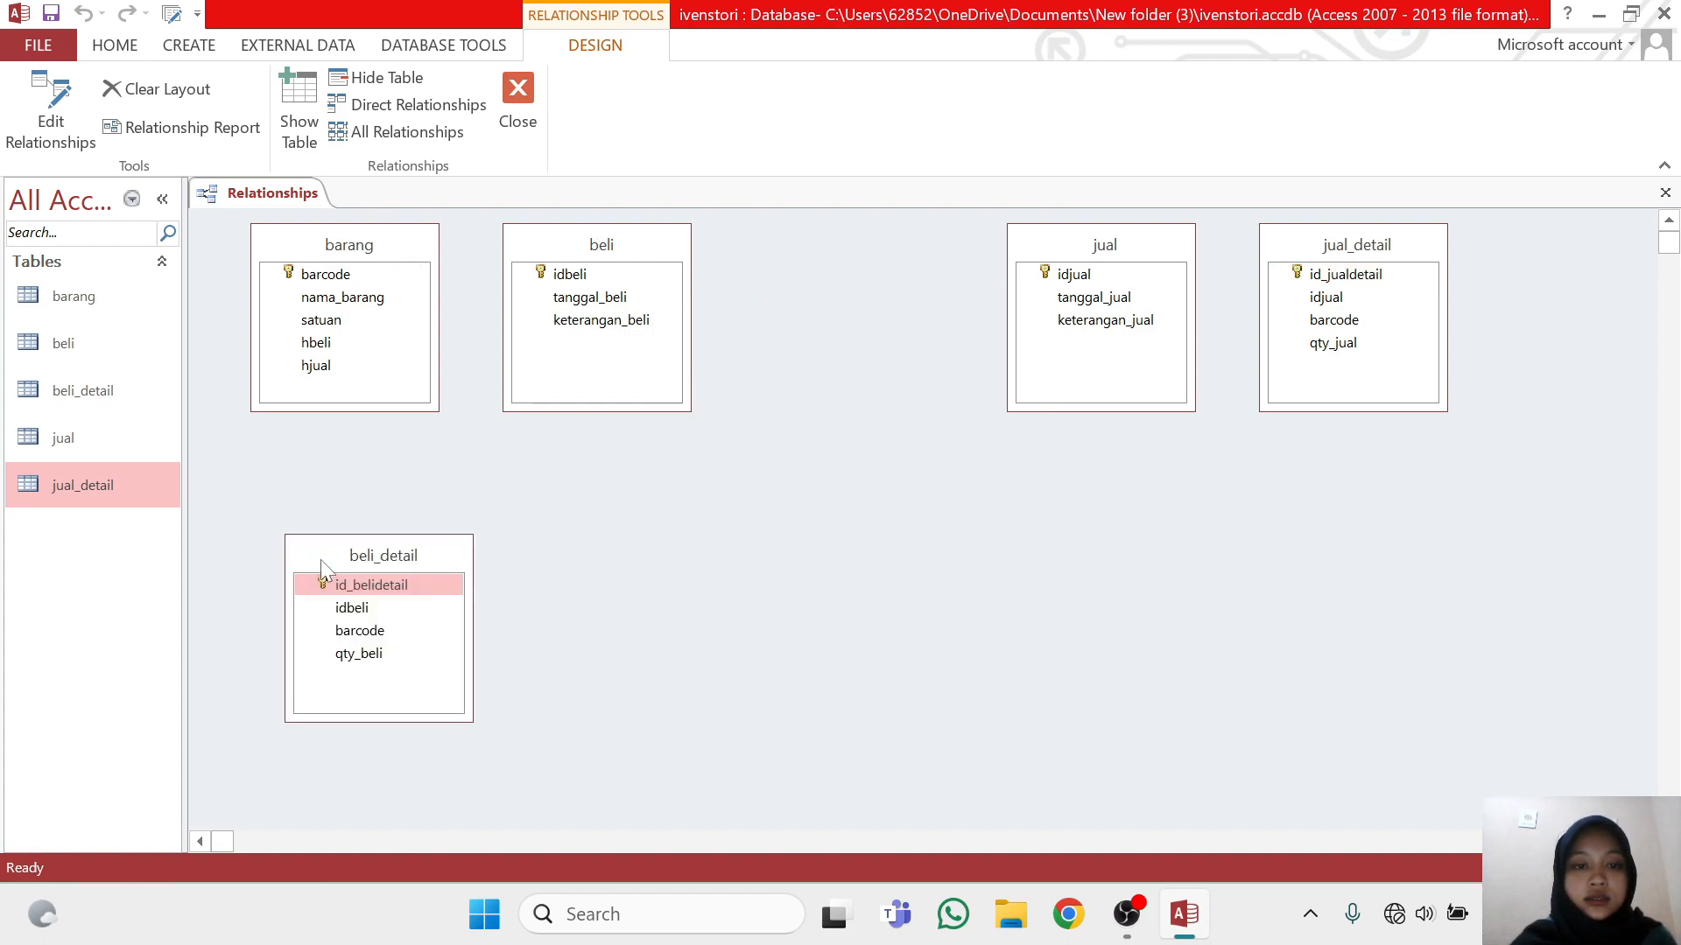
pyautogui.moveTo(404, 247); pyautogui.dragTo(898, 252)
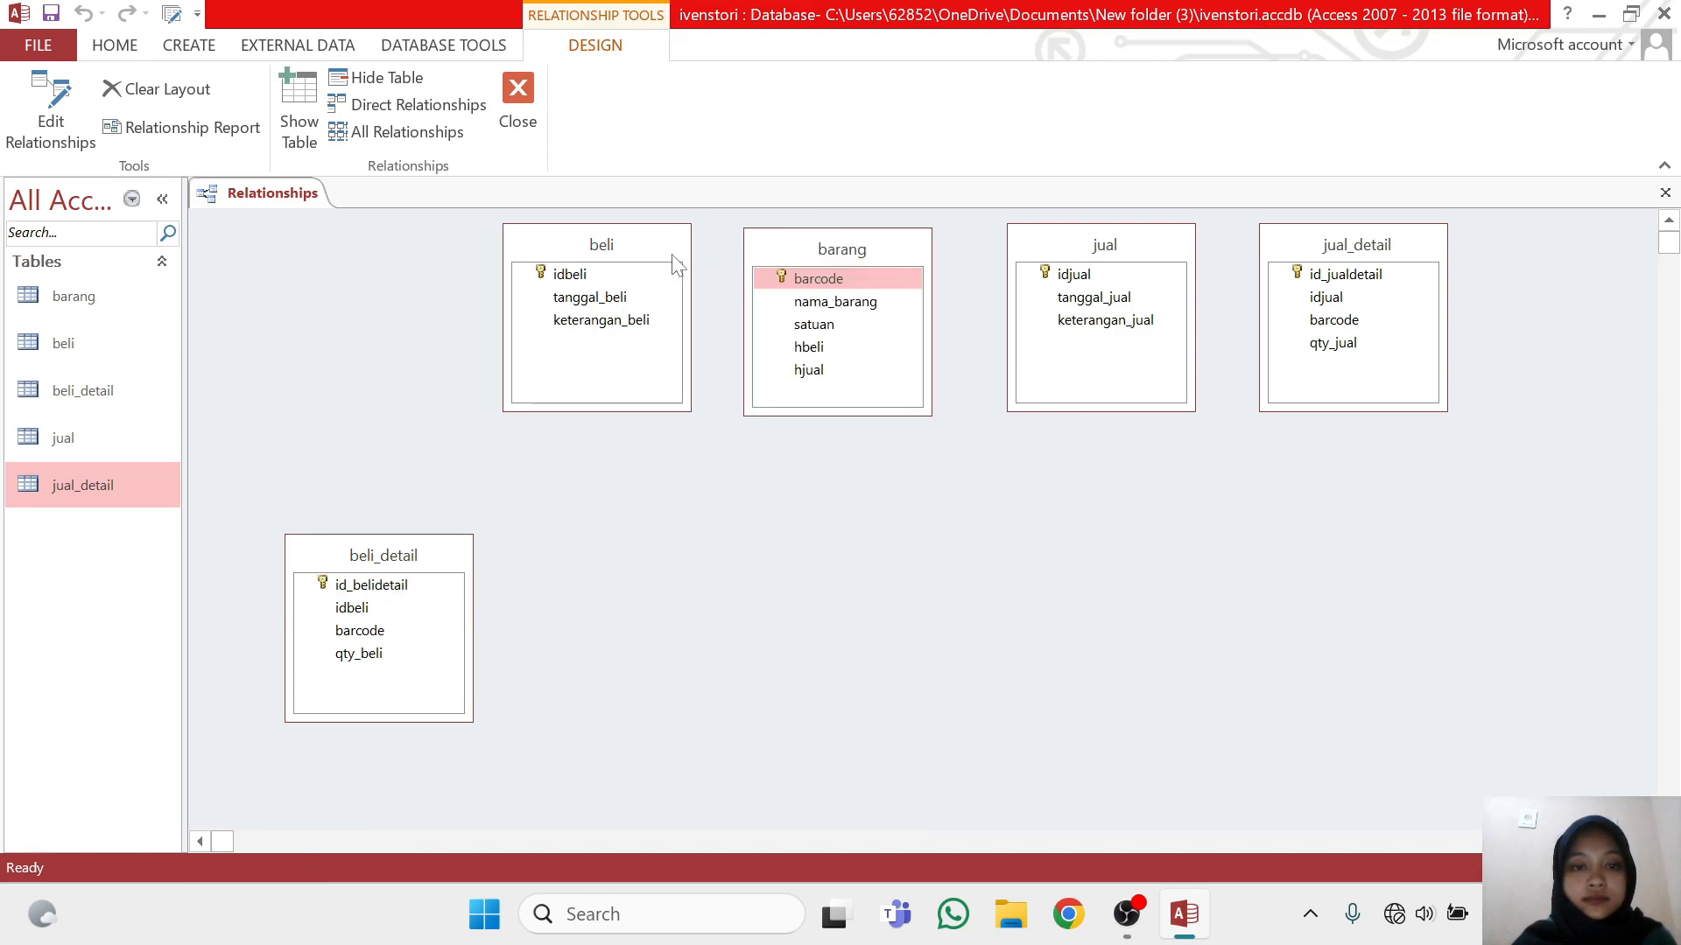
pyautogui.moveTo(673, 256); pyautogui.dragTo(406, 240)
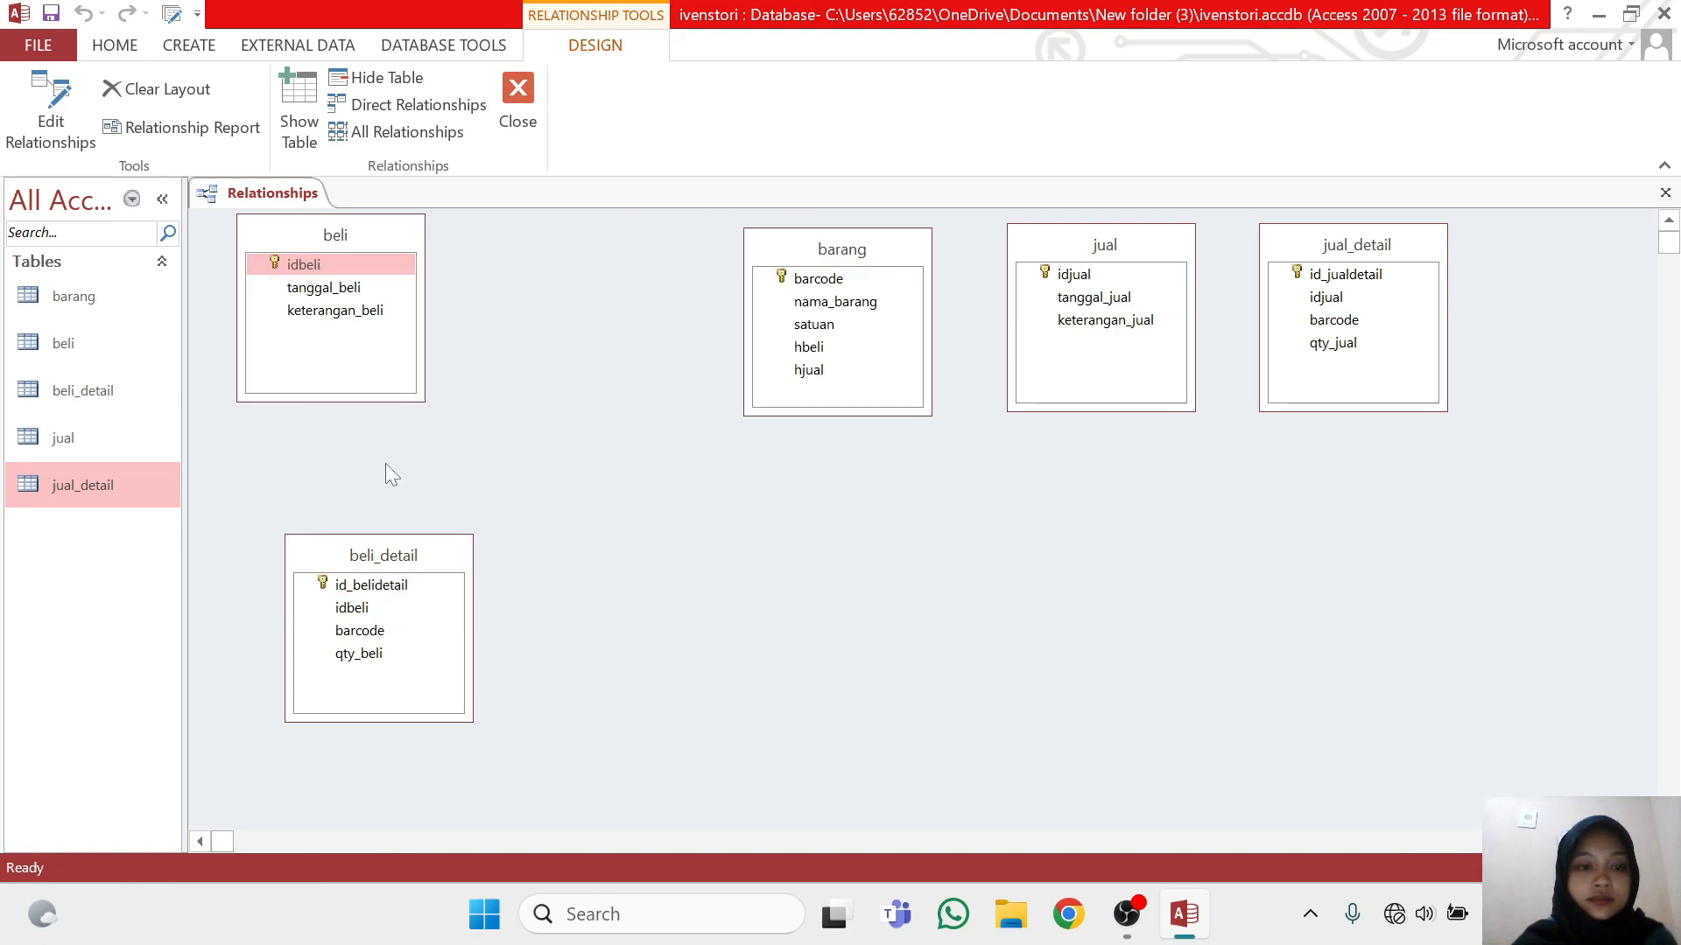
pyautogui.moveTo(455, 554); pyautogui.dragTo(694, 265)
pyautogui.moveTo(1174, 248); pyautogui.dragTo(1357, 483)
pyautogui.moveTo(1290, 259); pyautogui.dragTo(1053, 276)
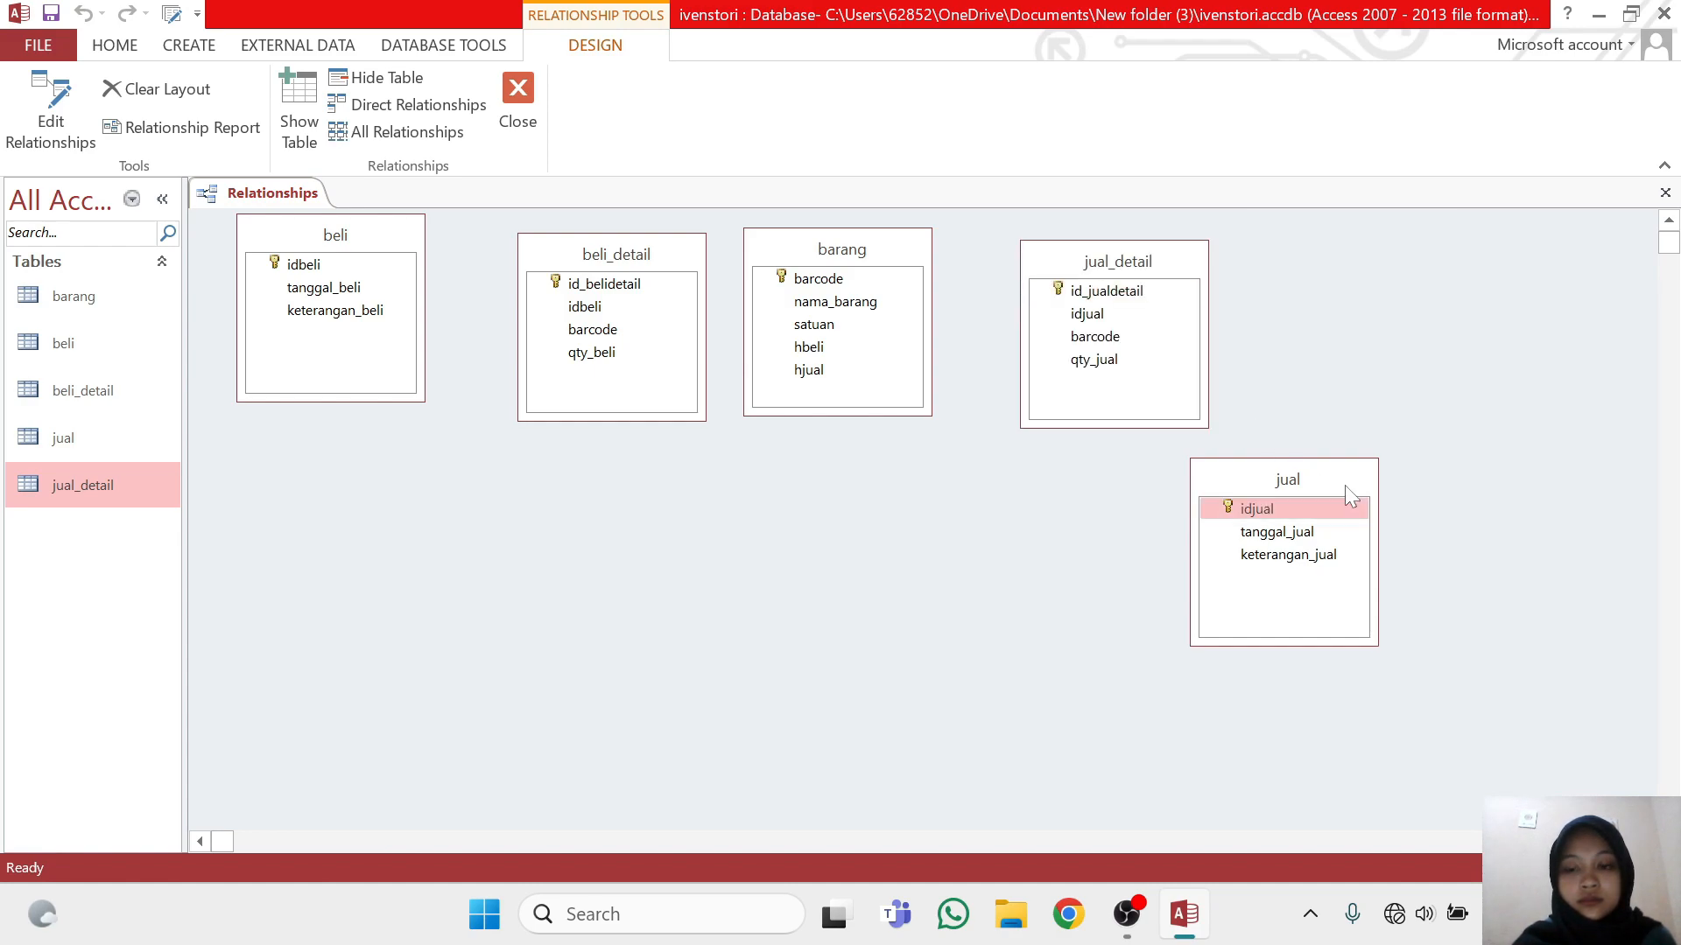
pyautogui.moveTo(1345, 485); pyautogui.dragTo(1453, 277)
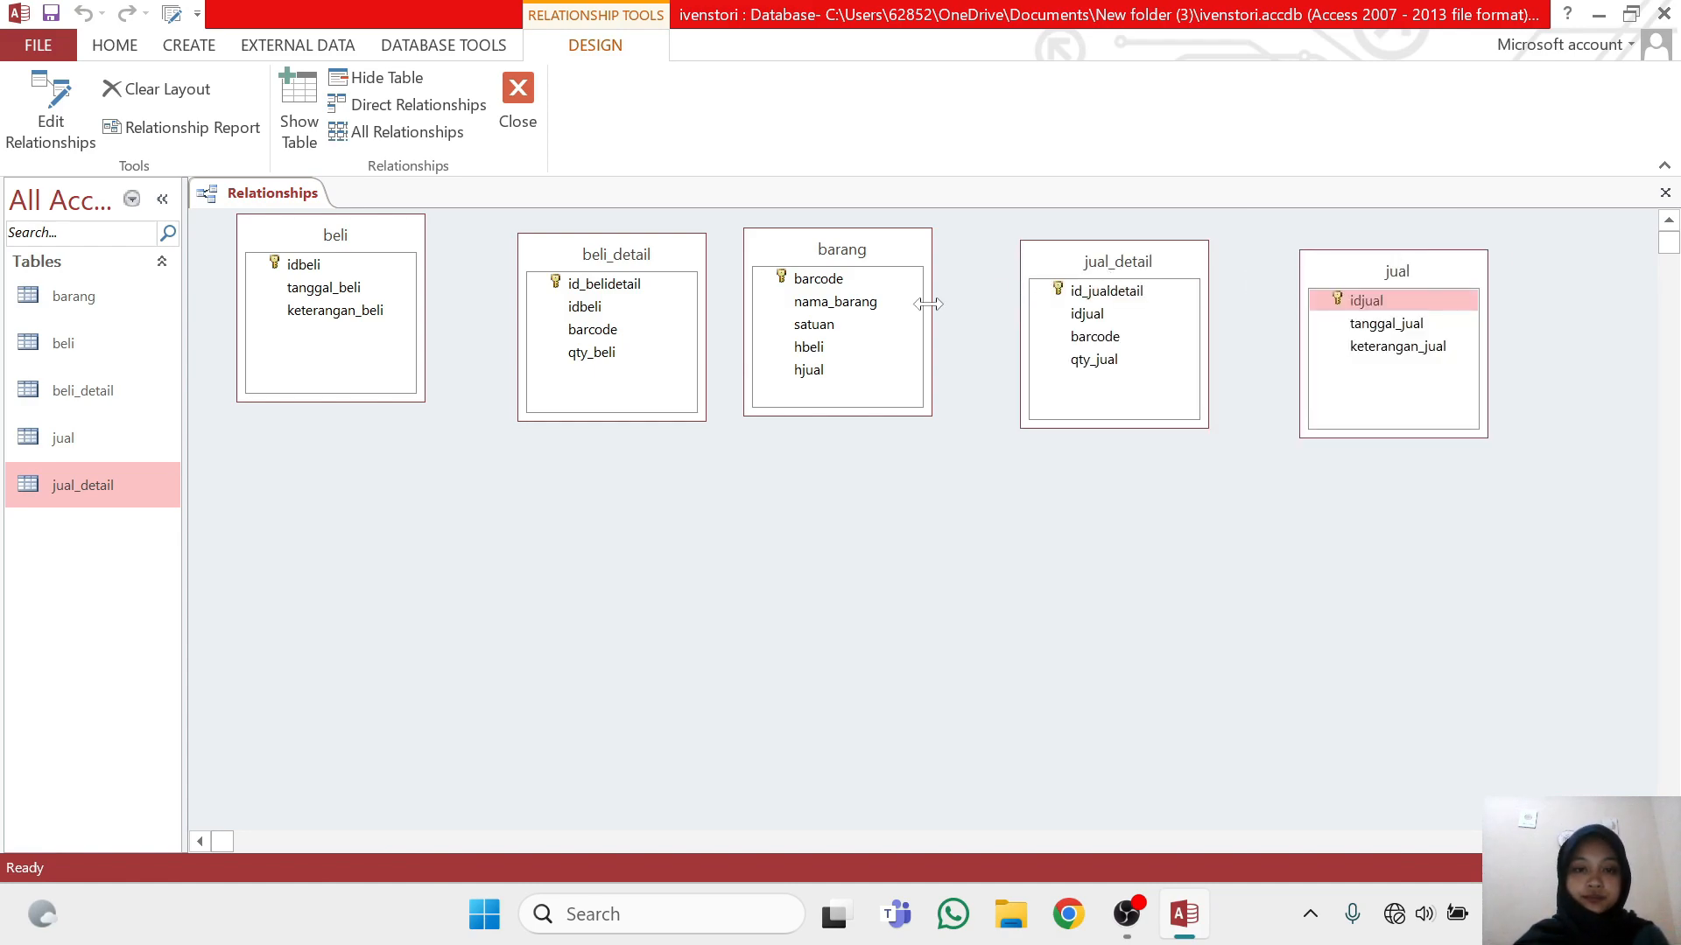
pyautogui.moveTo(387, 245); pyautogui.dragTo(395, 267)
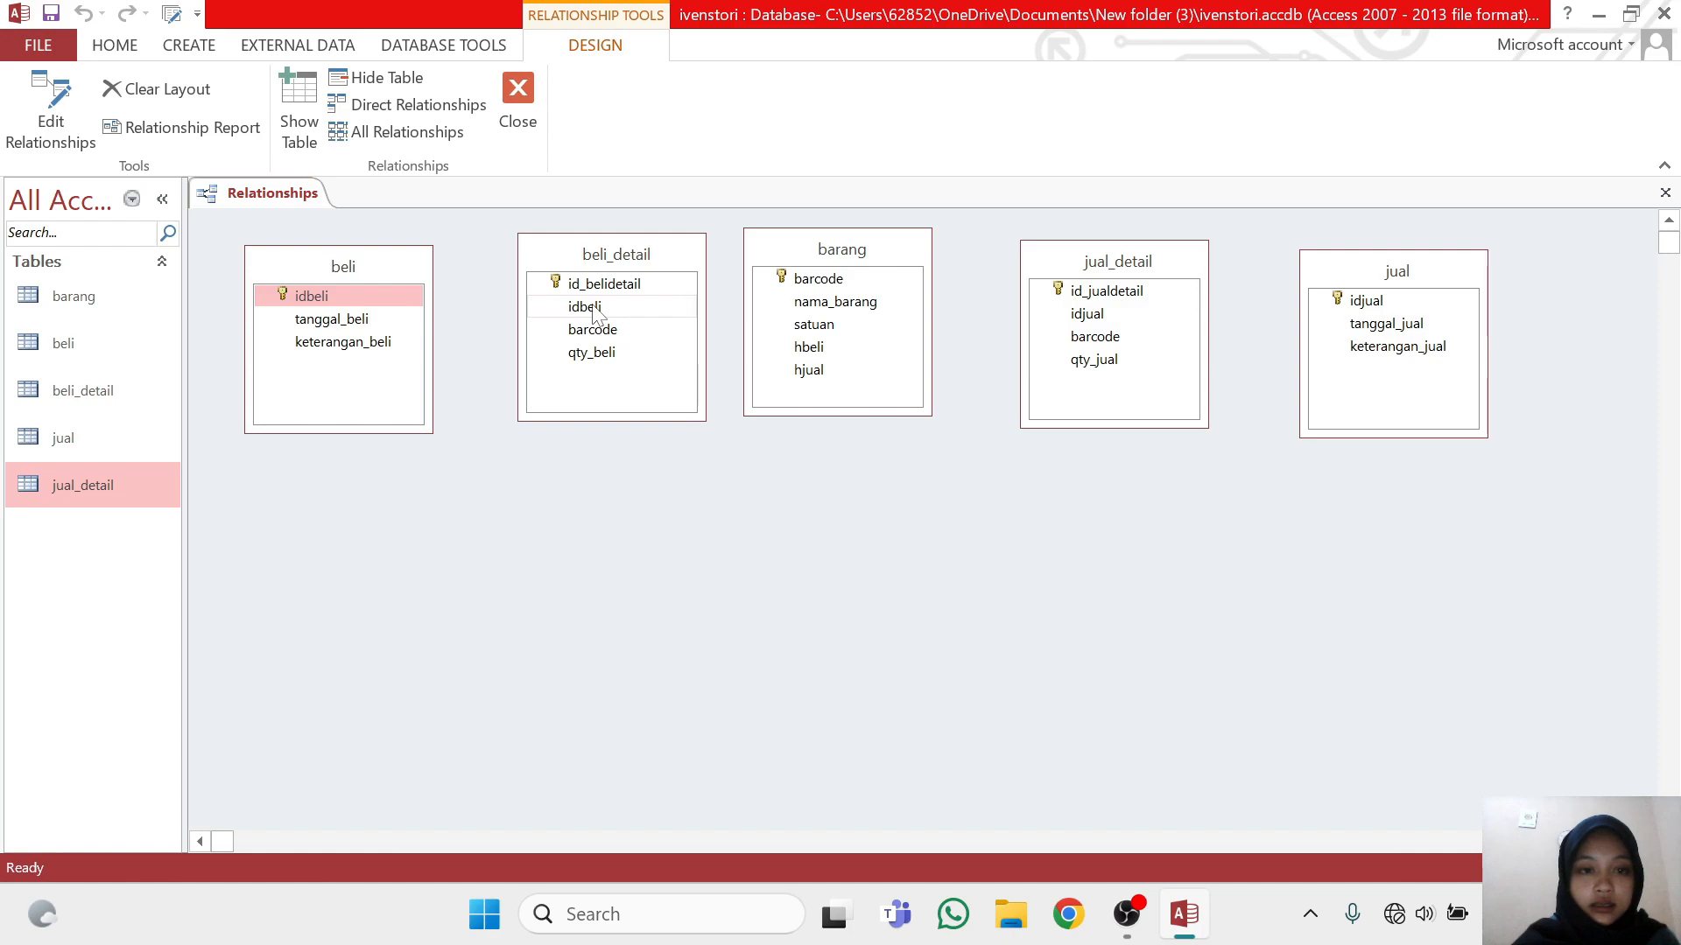
# Relate idbeli in beli to idbeli in beli_detail, enforcing referential integrity with cascade update and cascade delete, and move beli_detail slightly lower
pyautogui.moveTo(594, 309); pyautogui.dragTo(363, 317)
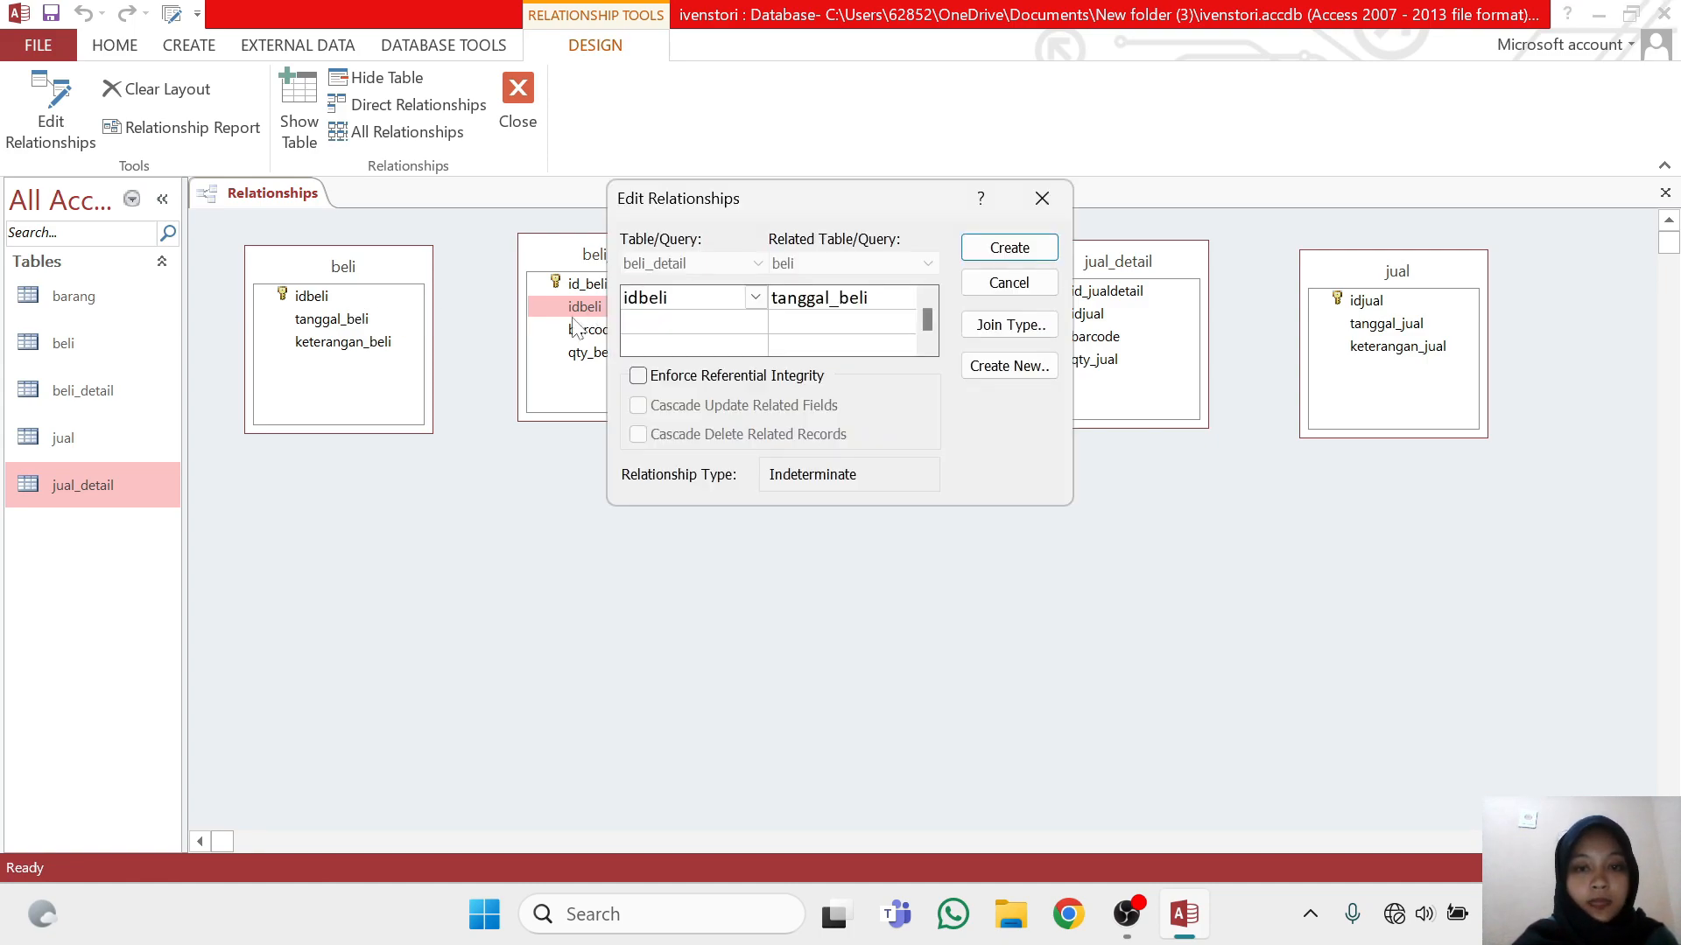
pyautogui.click(1049, 198)
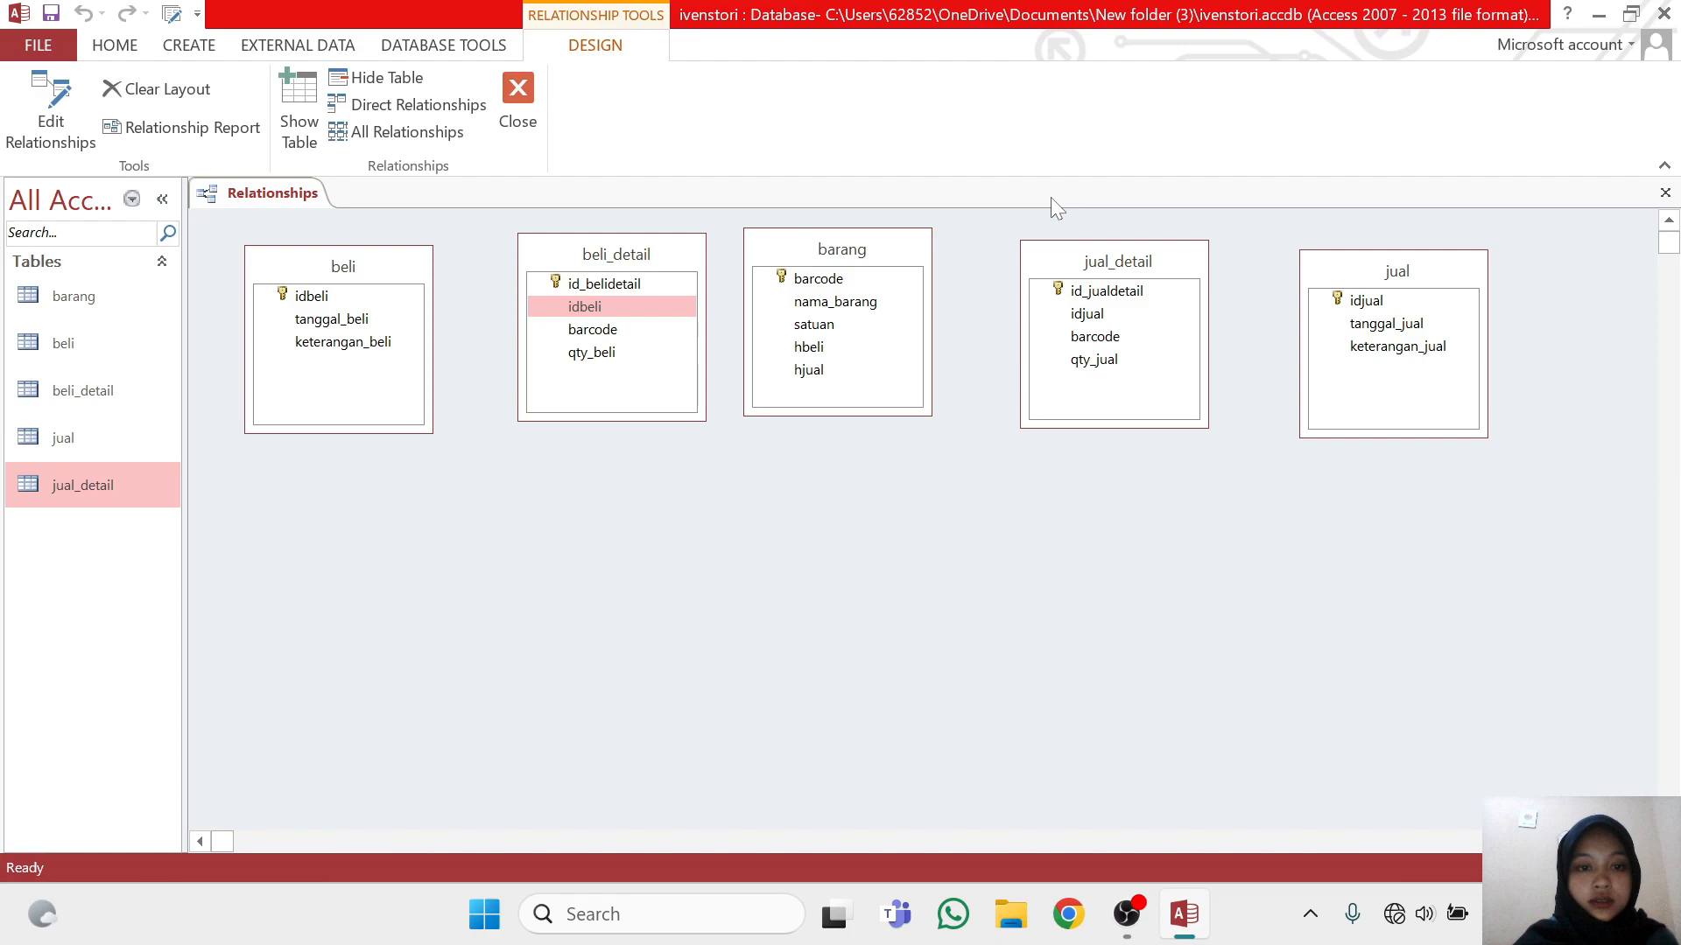
pyautogui.moveTo(669, 297); pyautogui.dragTo(378, 296)
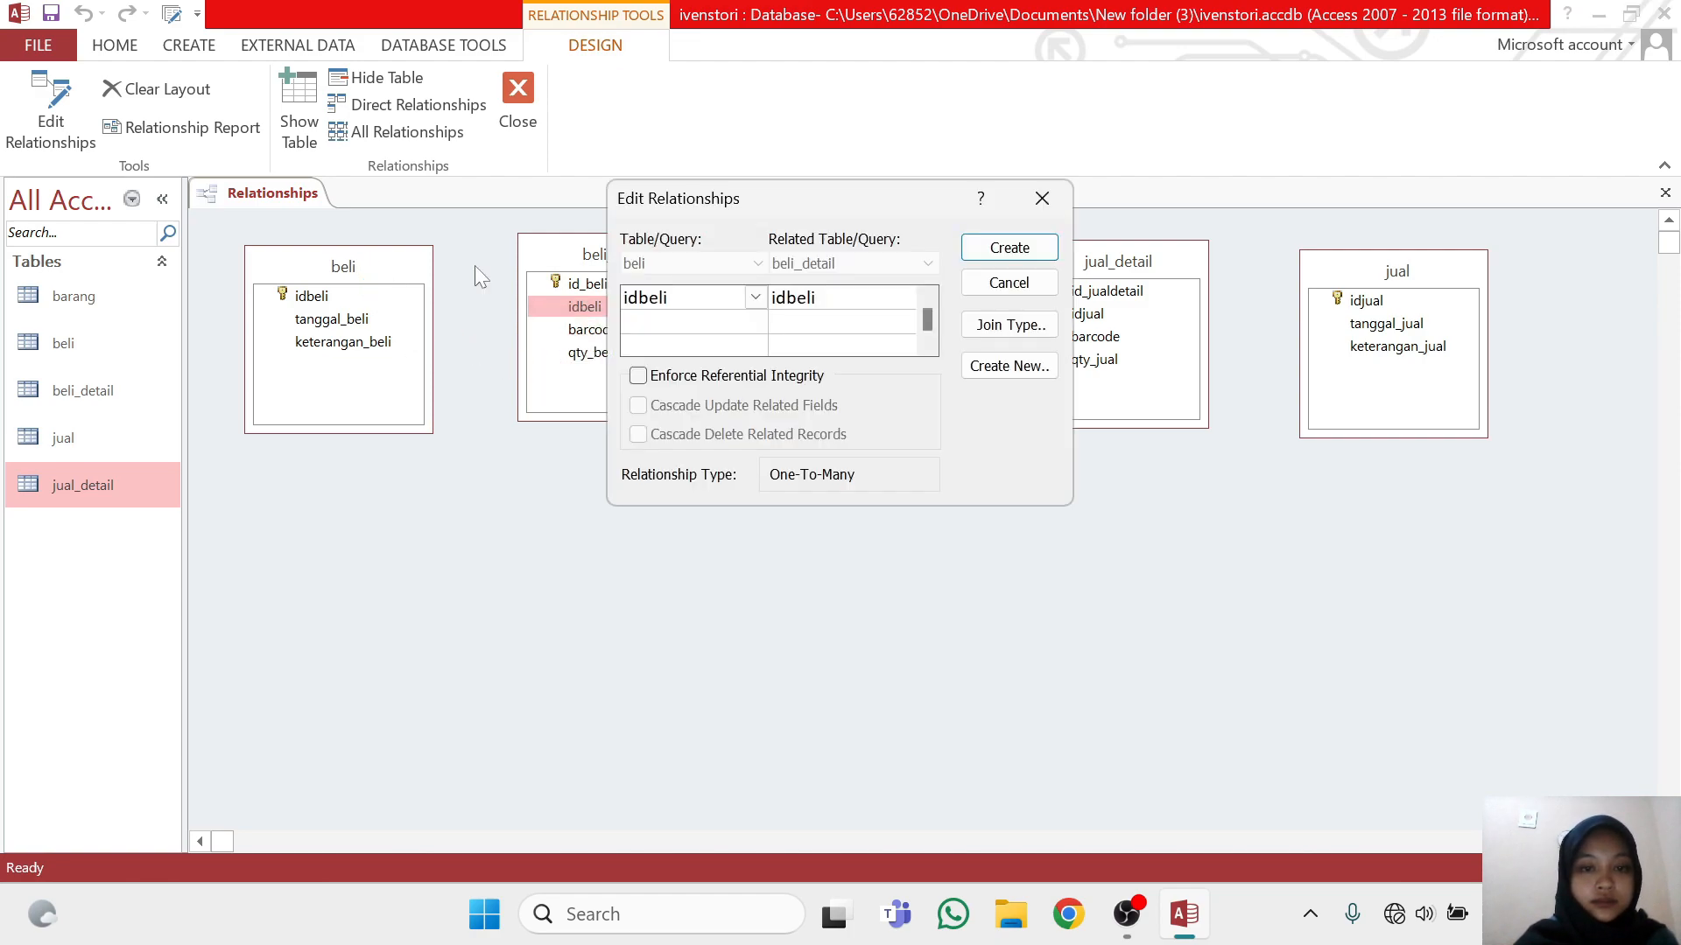
pyautogui.click(638, 376)
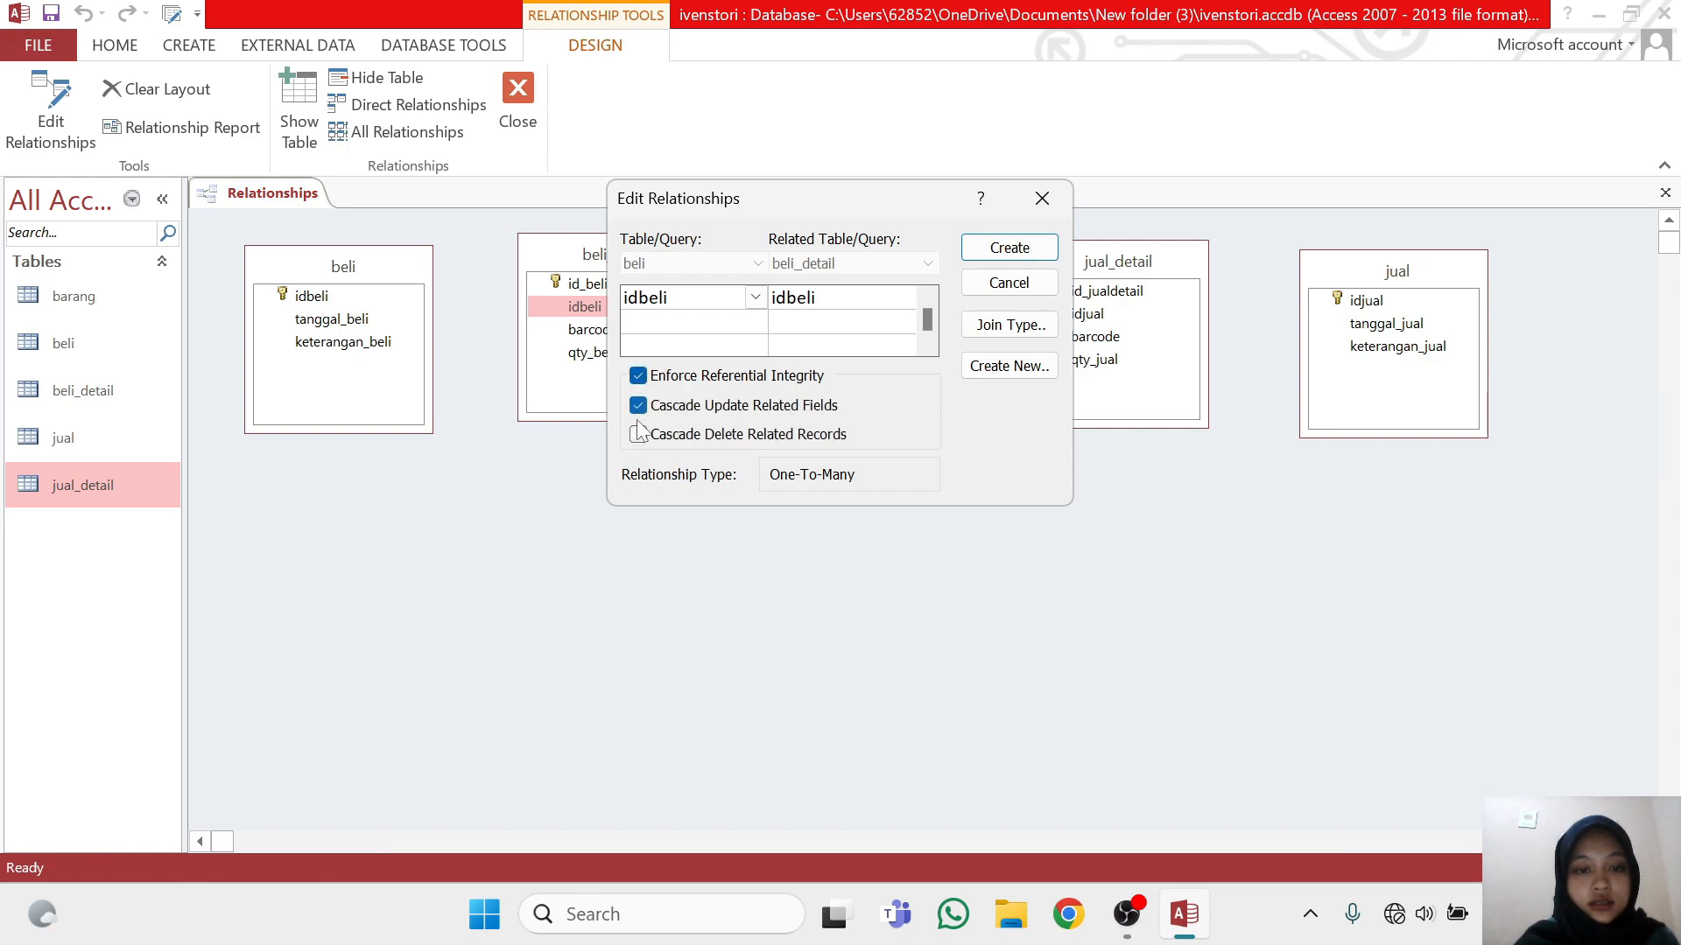
pyautogui.click(1031, 248)
pyautogui.moveTo(671, 261); pyautogui.dragTo(652, 283)
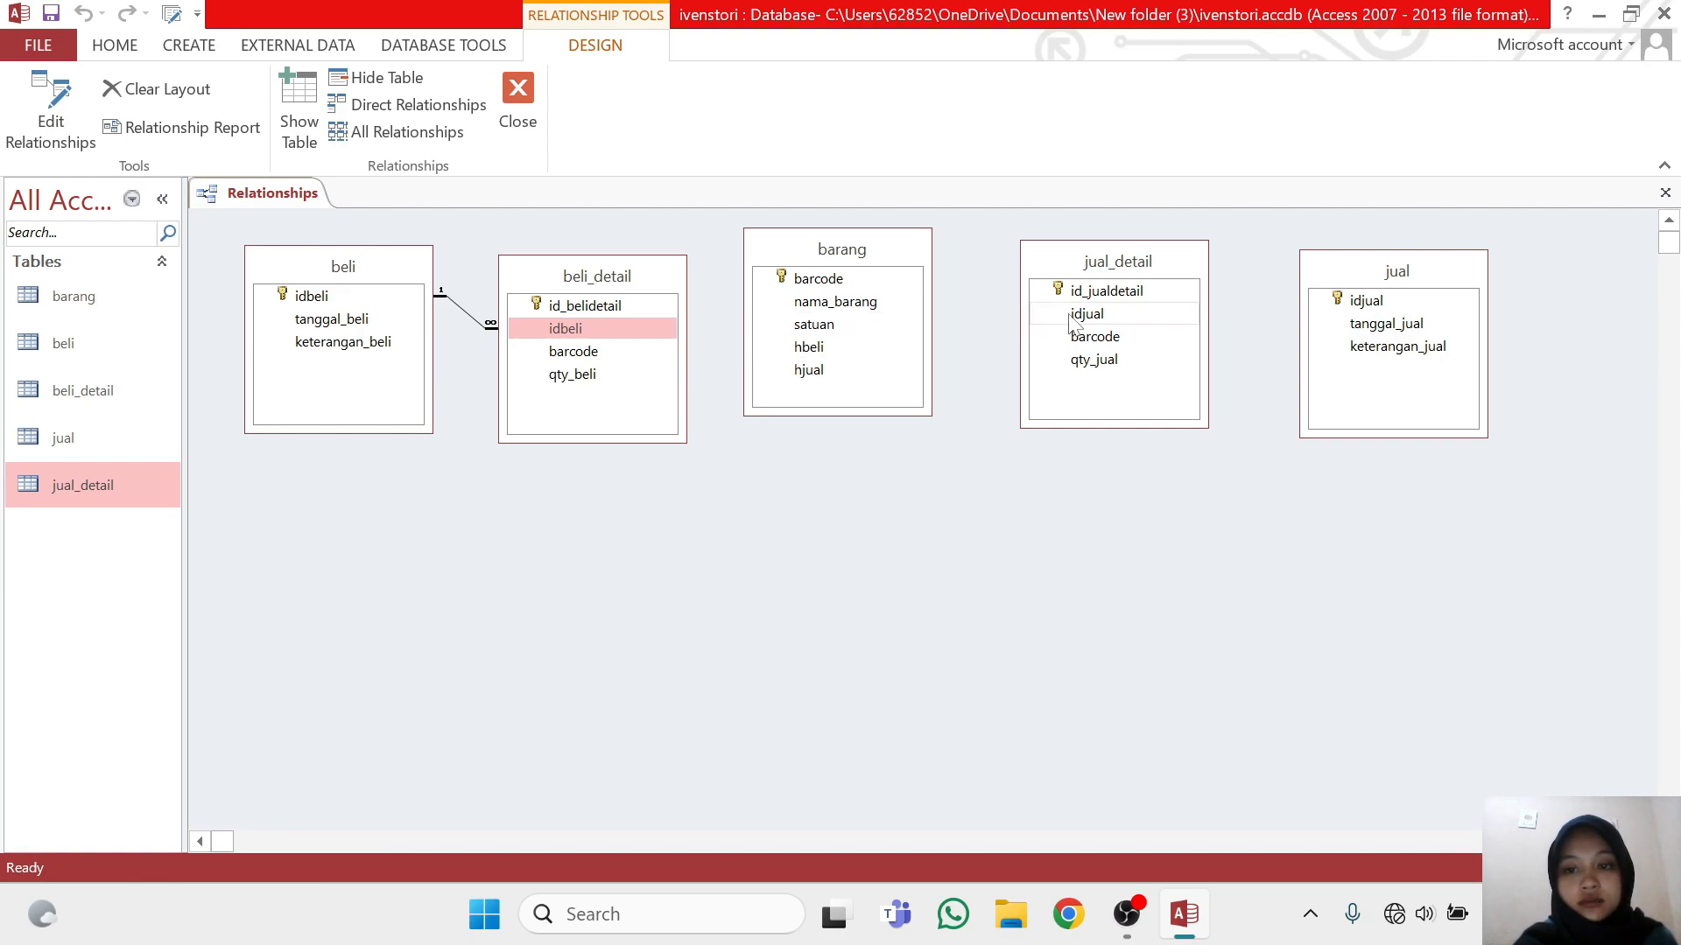
# Relate idjual in jual to idjual in jual_detail, enforcing referential integrity with cascade update and cascade delete
pyautogui.moveTo(1139, 312); pyautogui.dragTo(1369, 293)
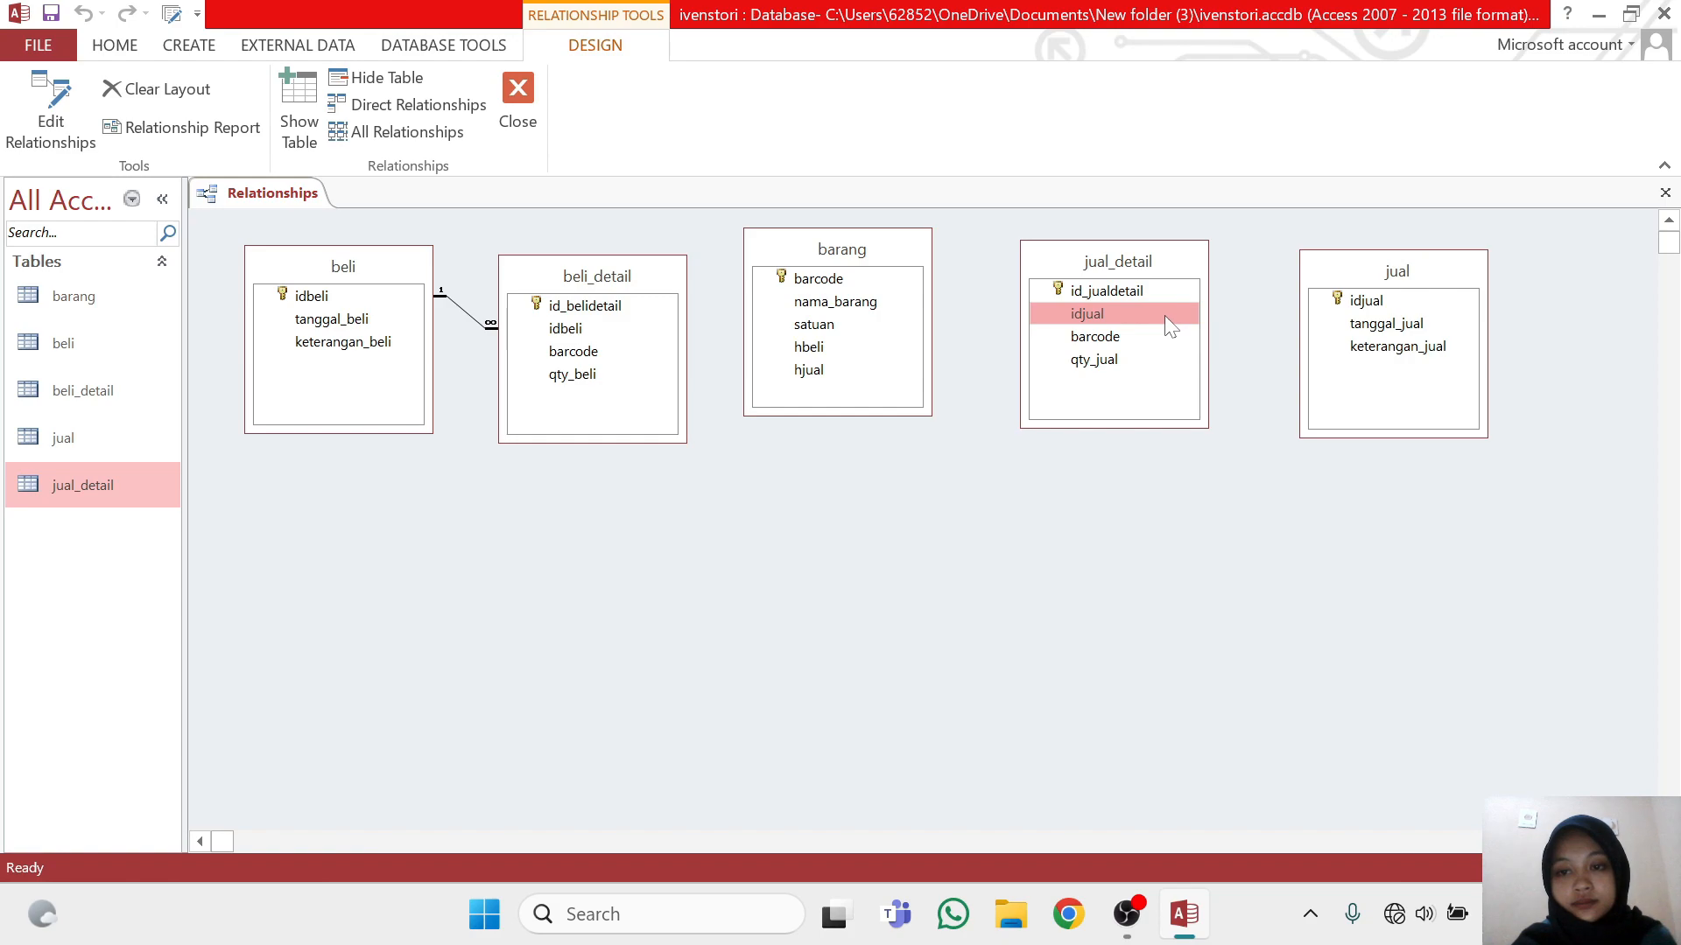
pyautogui.moveTo(1164, 315); pyautogui.dragTo(1385, 302)
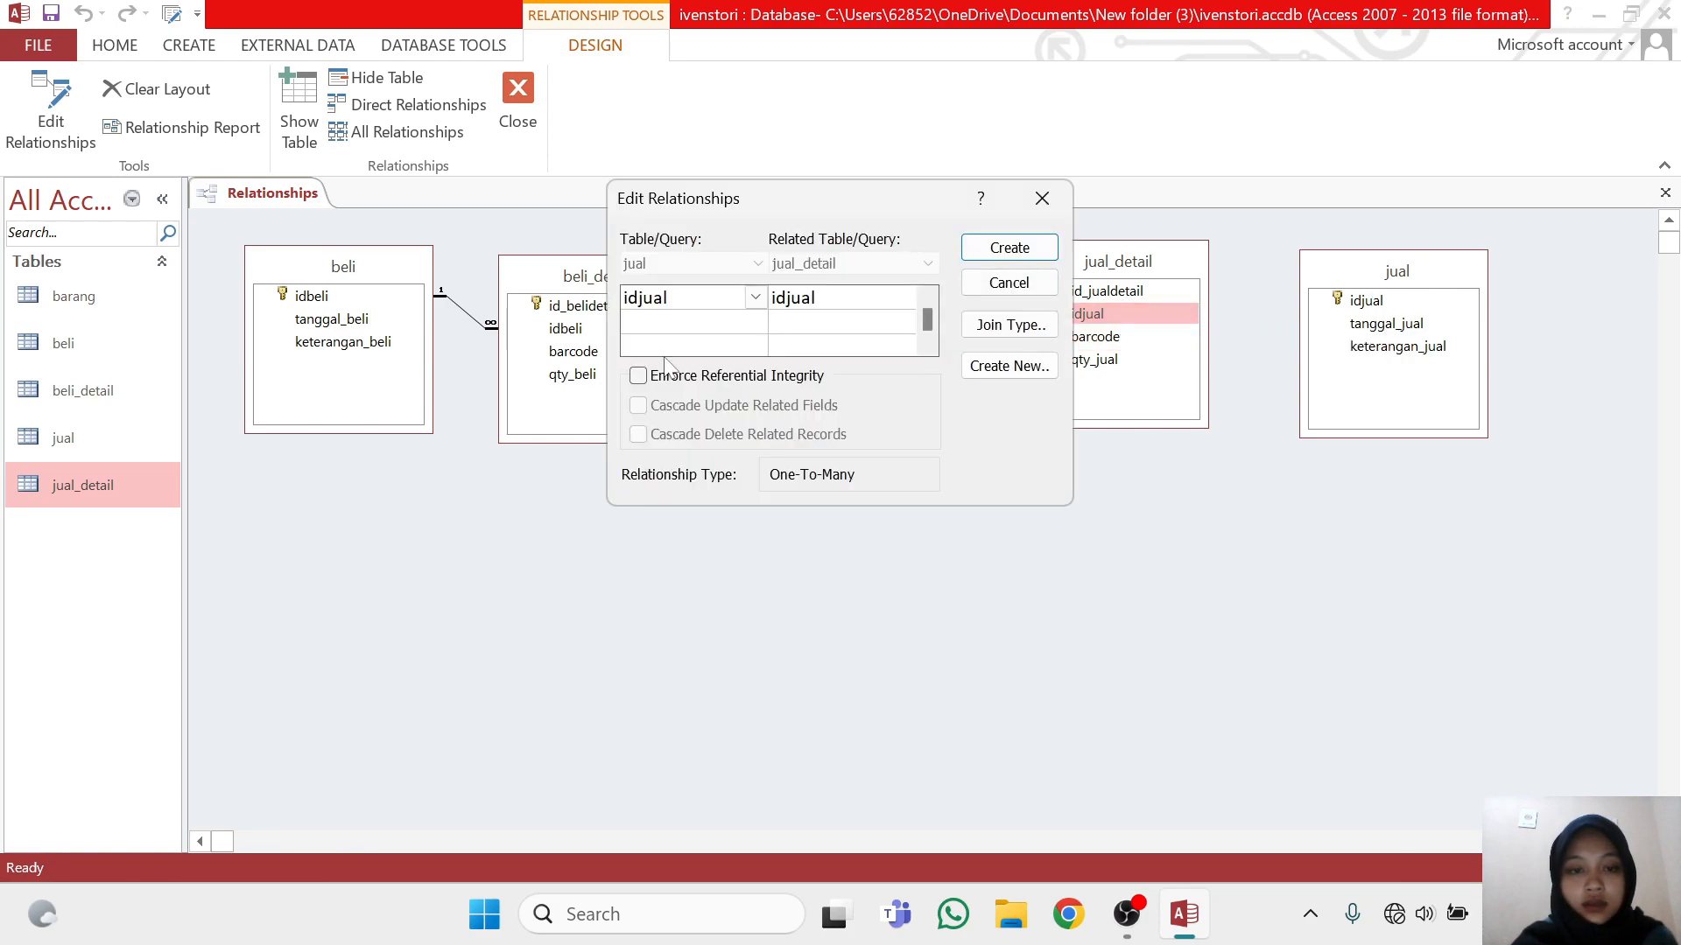
pyautogui.click(640, 375)
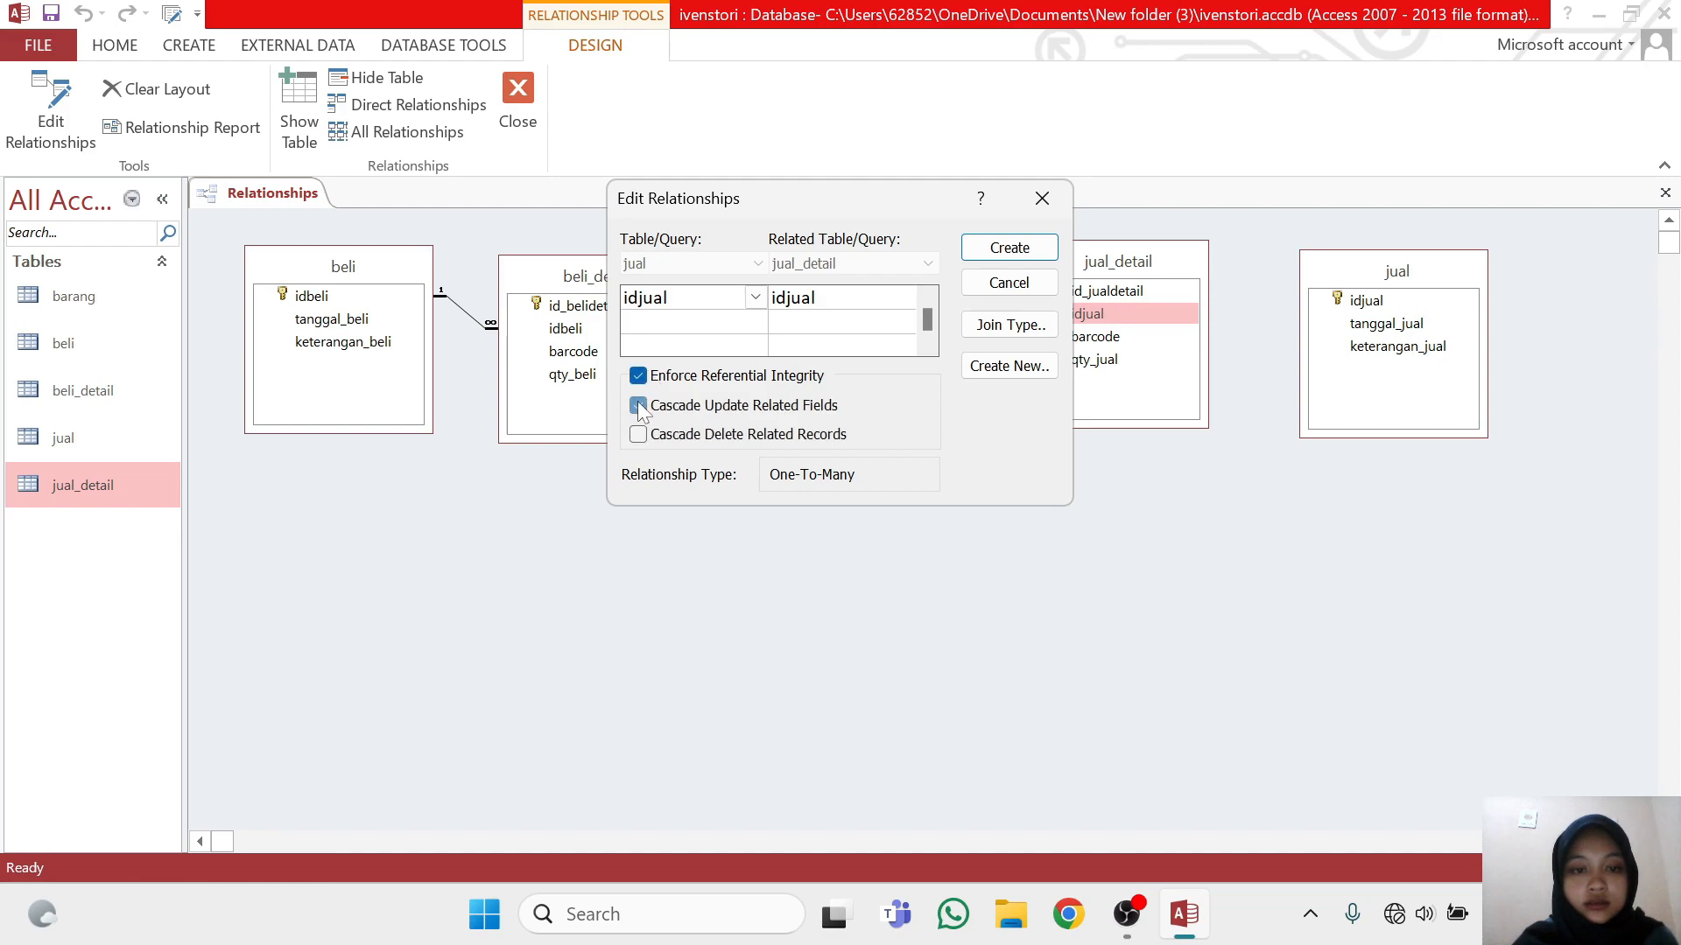
pyautogui.click(639, 435)
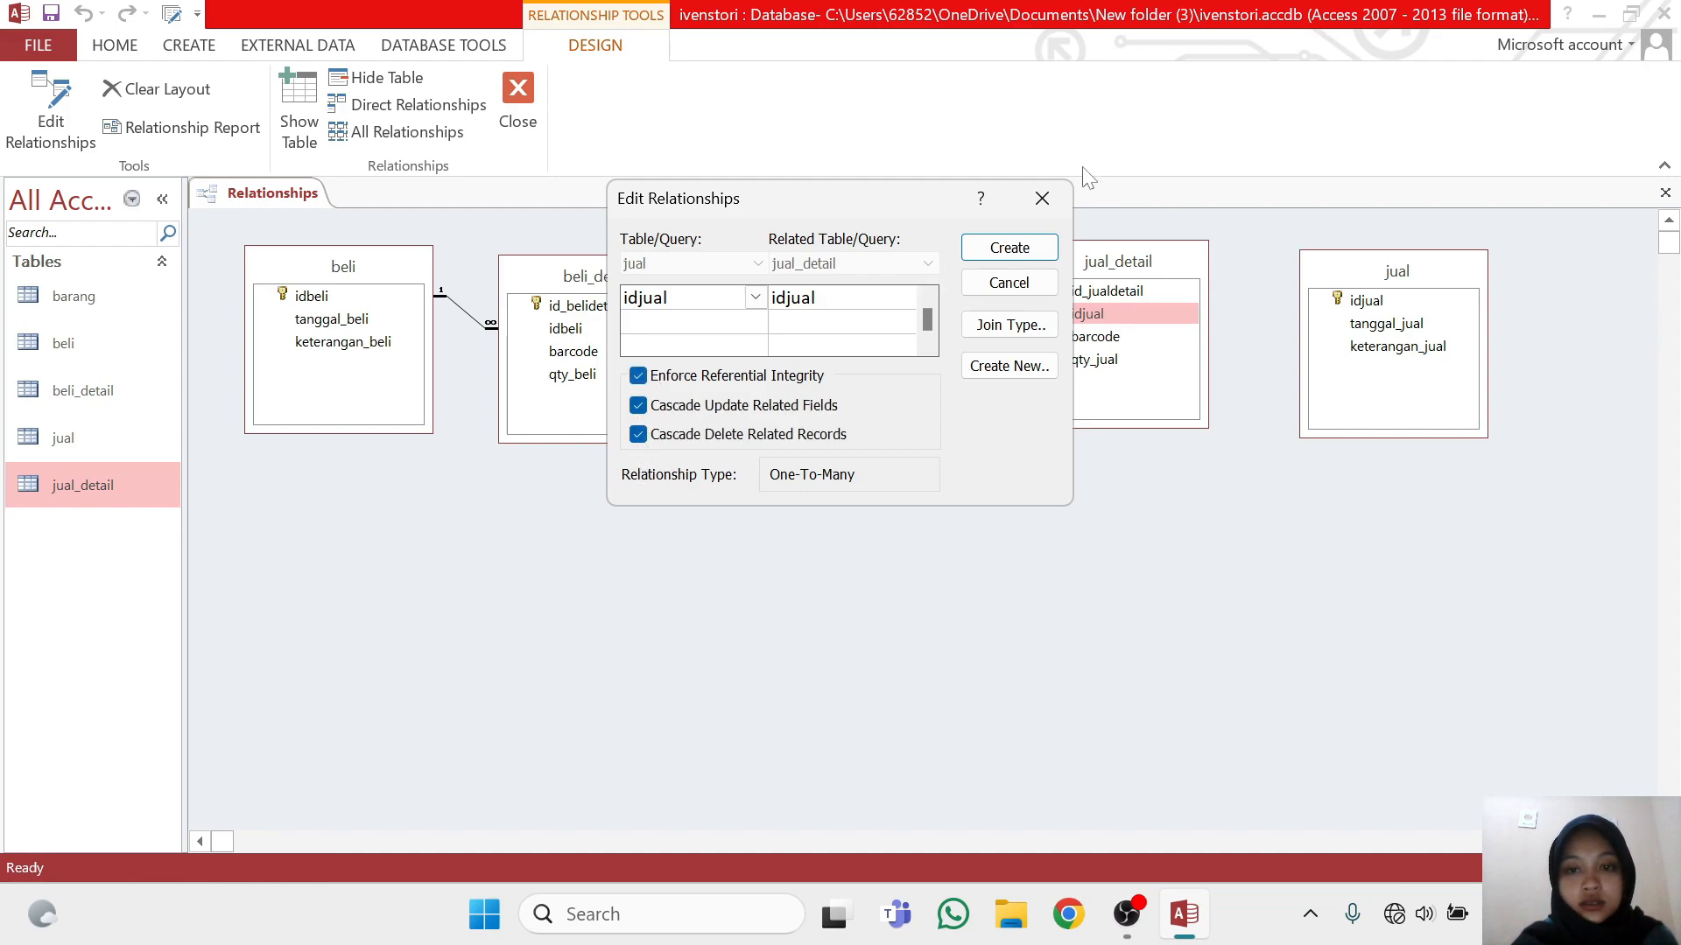
pyautogui.click(1012, 256)
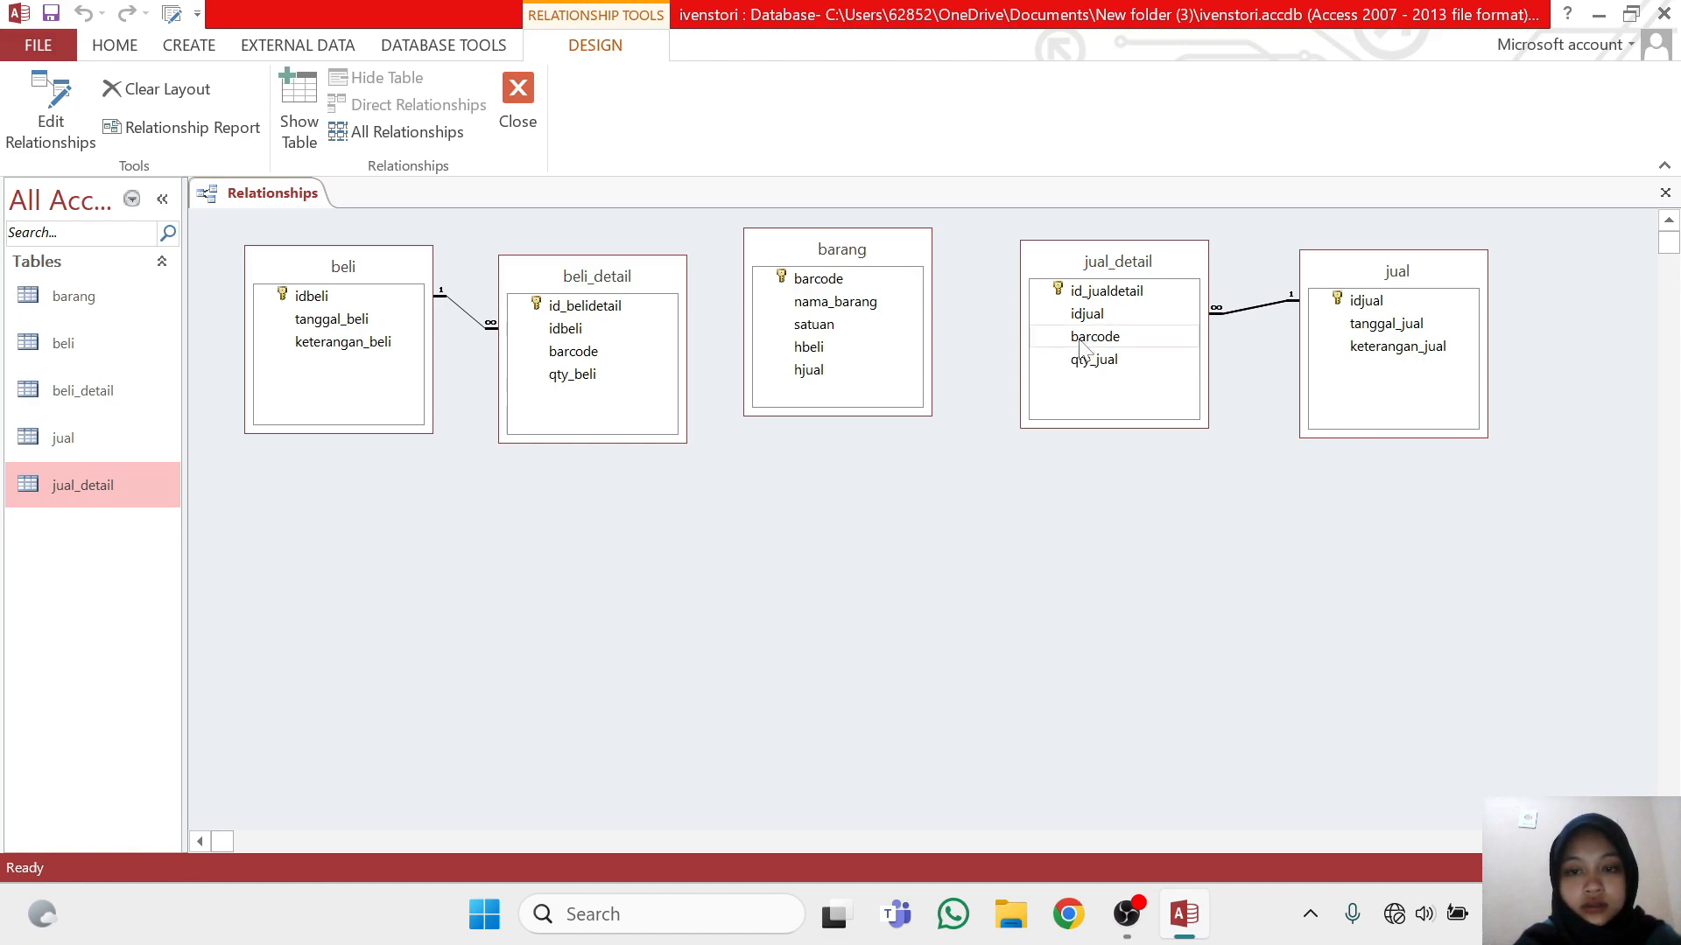
pyautogui.moveTo(1082, 343); pyautogui.dragTo(867, 302)
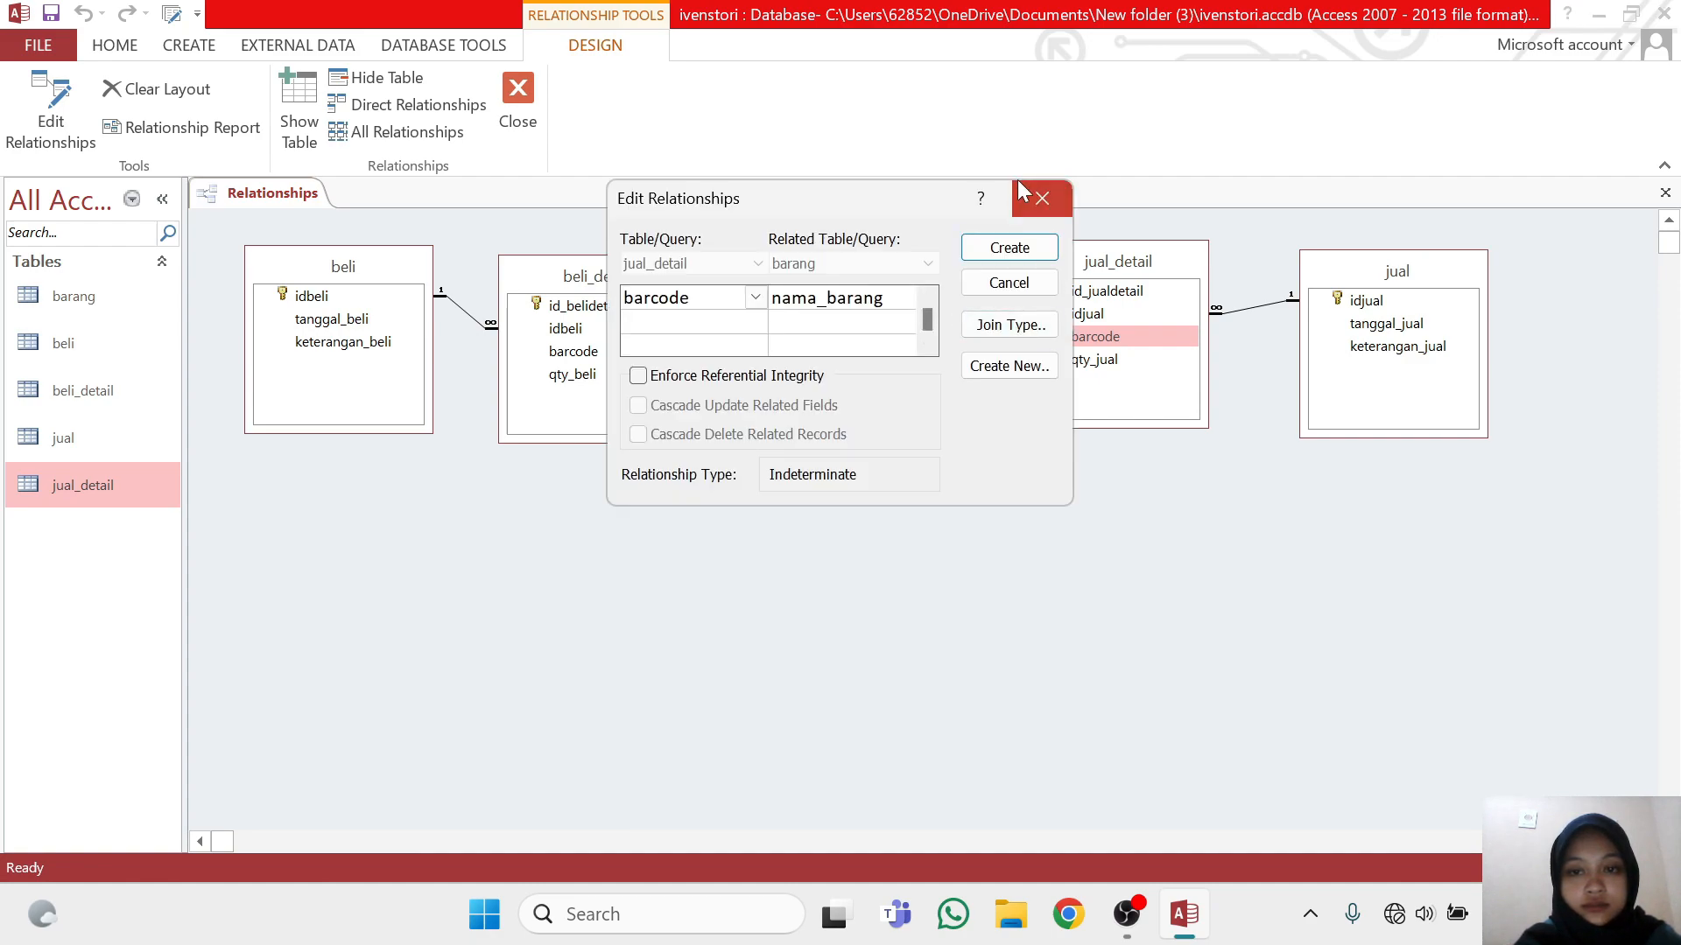
pyautogui.click(1033, 196)
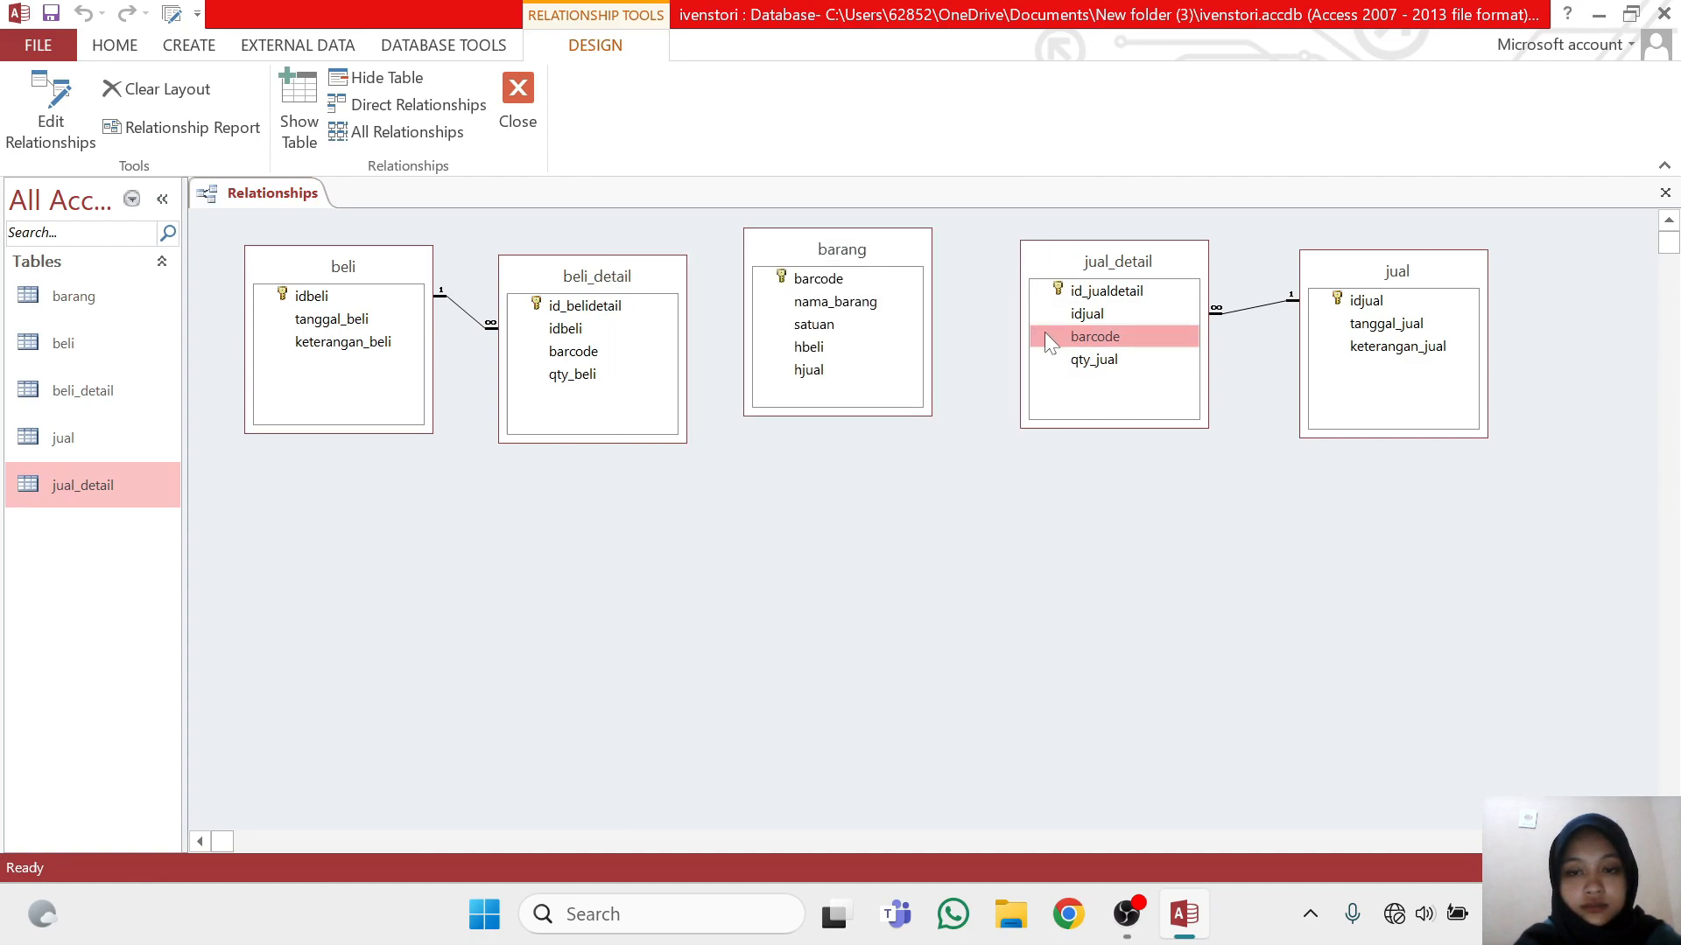
pyautogui.moveTo(1075, 343); pyautogui.dragTo(891, 275)
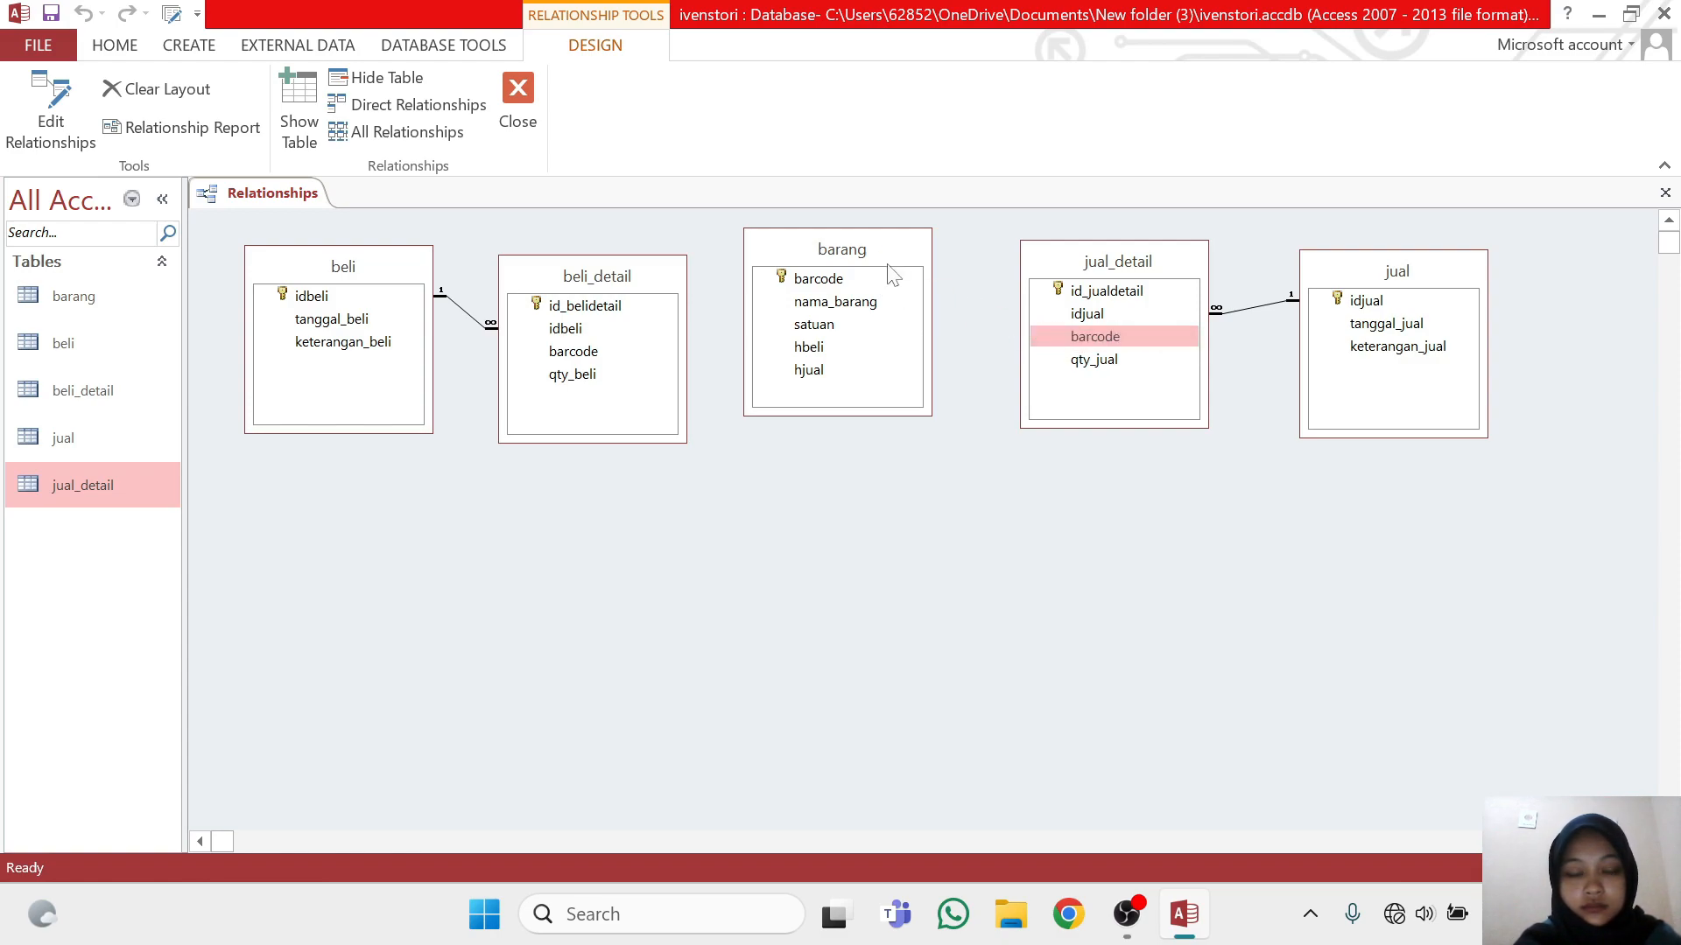
# Relate barcode in barang to barcode in jual_detail, enforcing referential integrity with cascade update and cascade delete
pyautogui.moveTo(1065, 338); pyautogui.dragTo(892, 279)
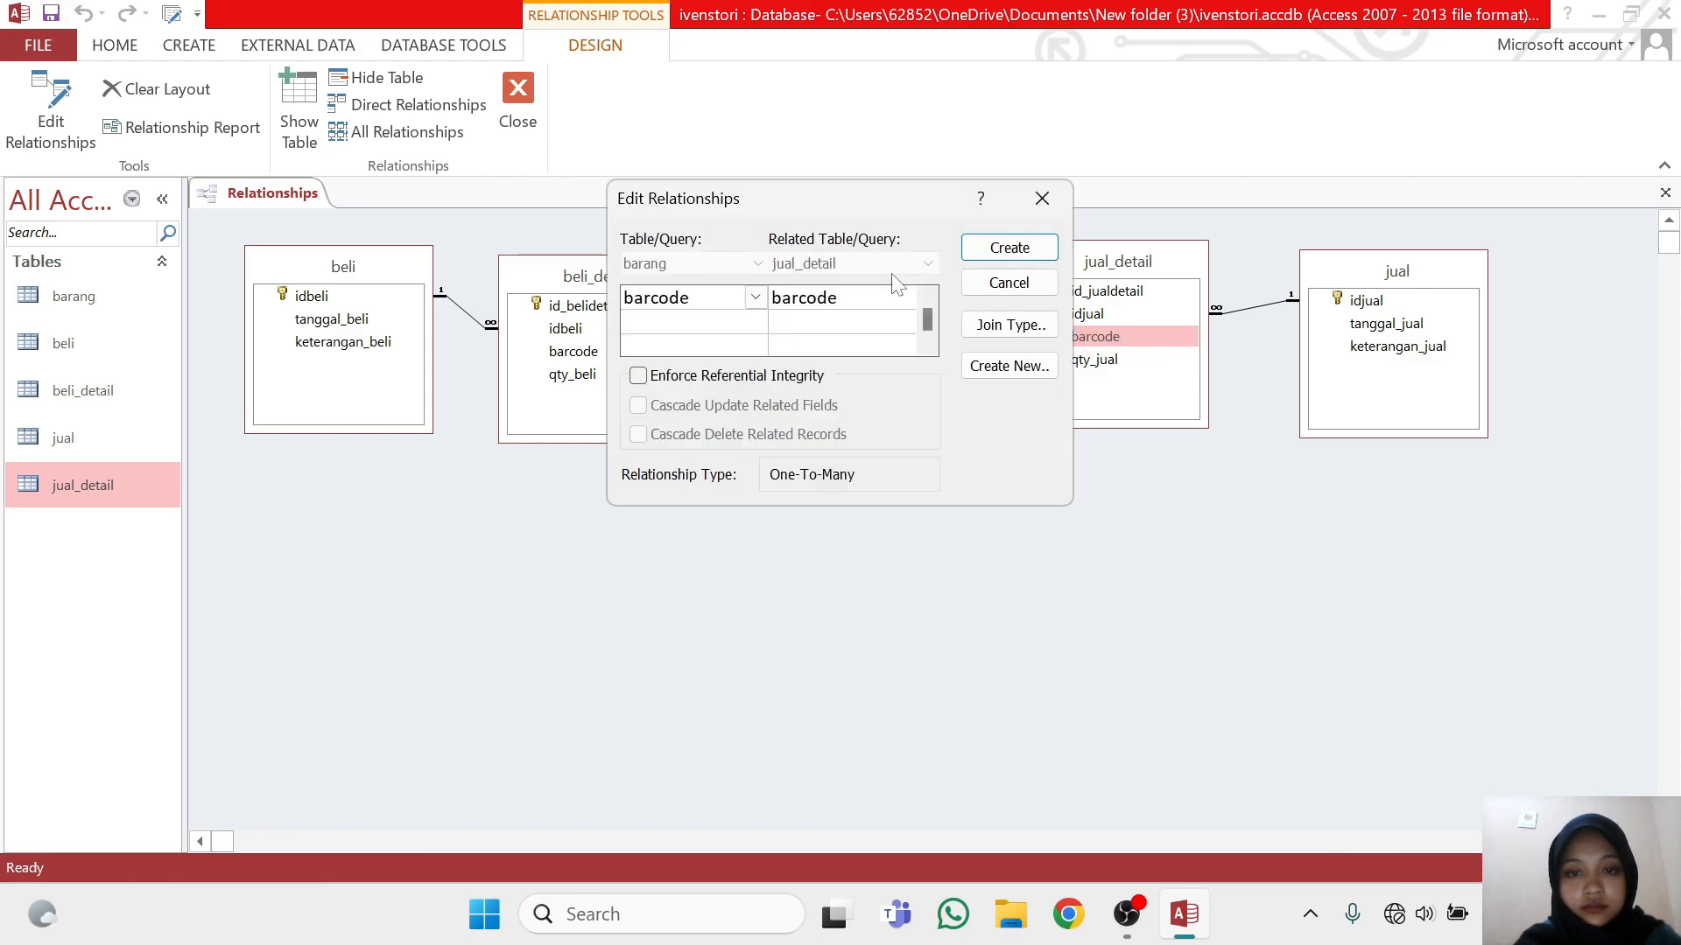
pyautogui.click(638, 375)
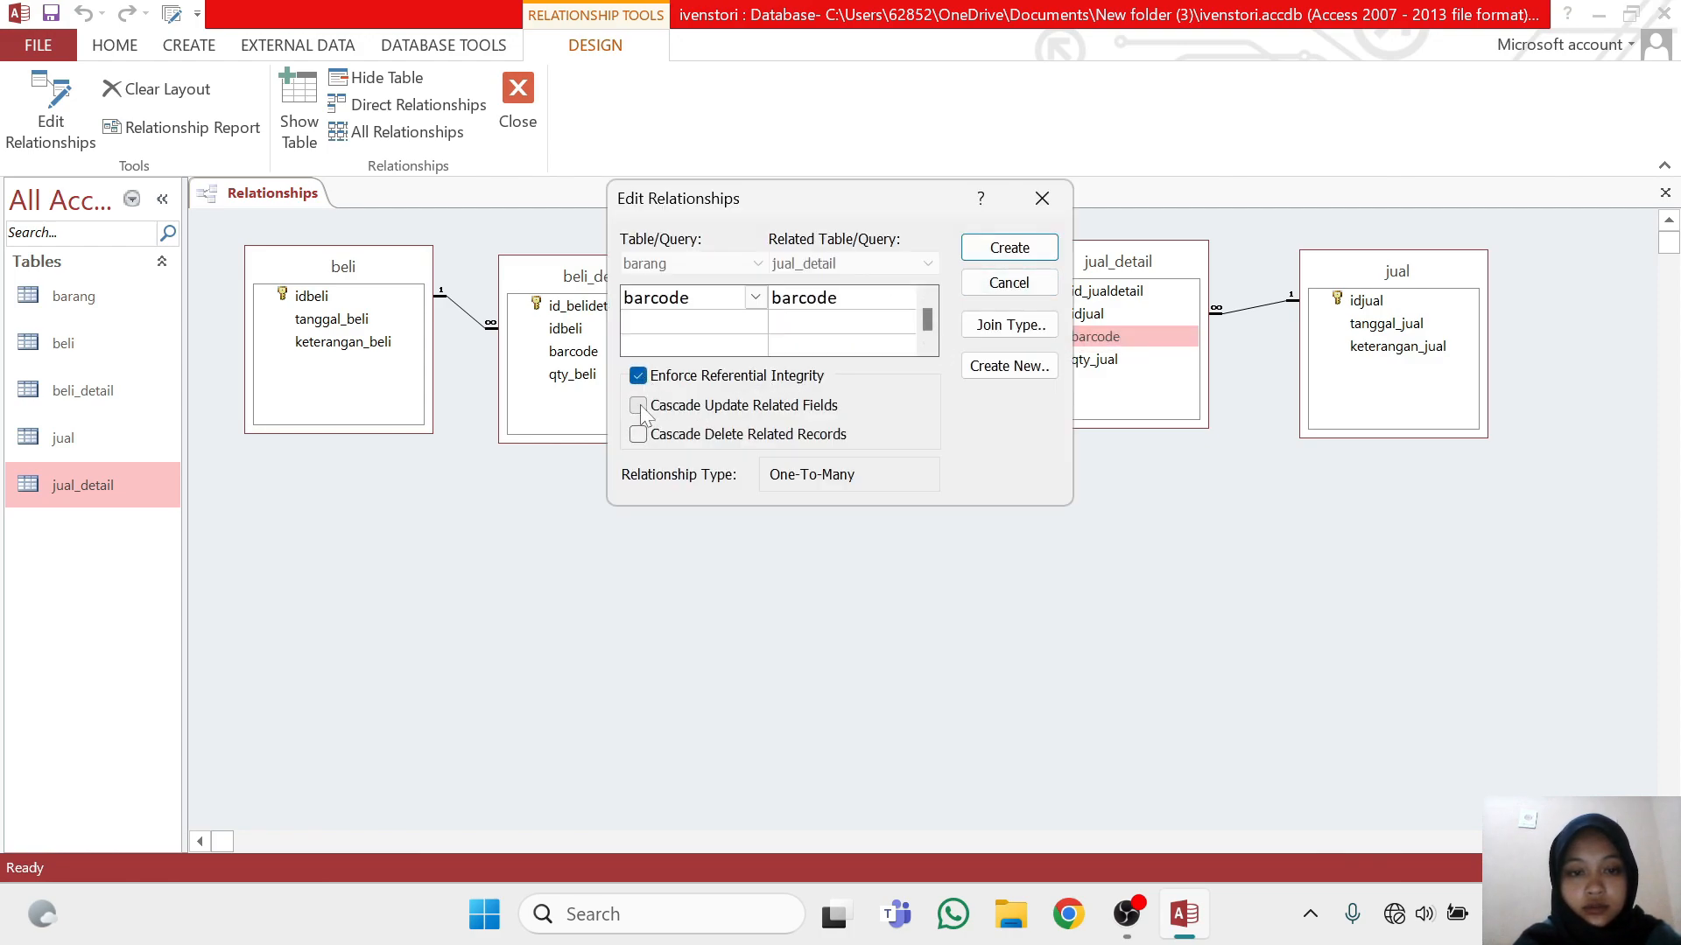
pyautogui.click(639, 406)
pyautogui.click(638, 435)
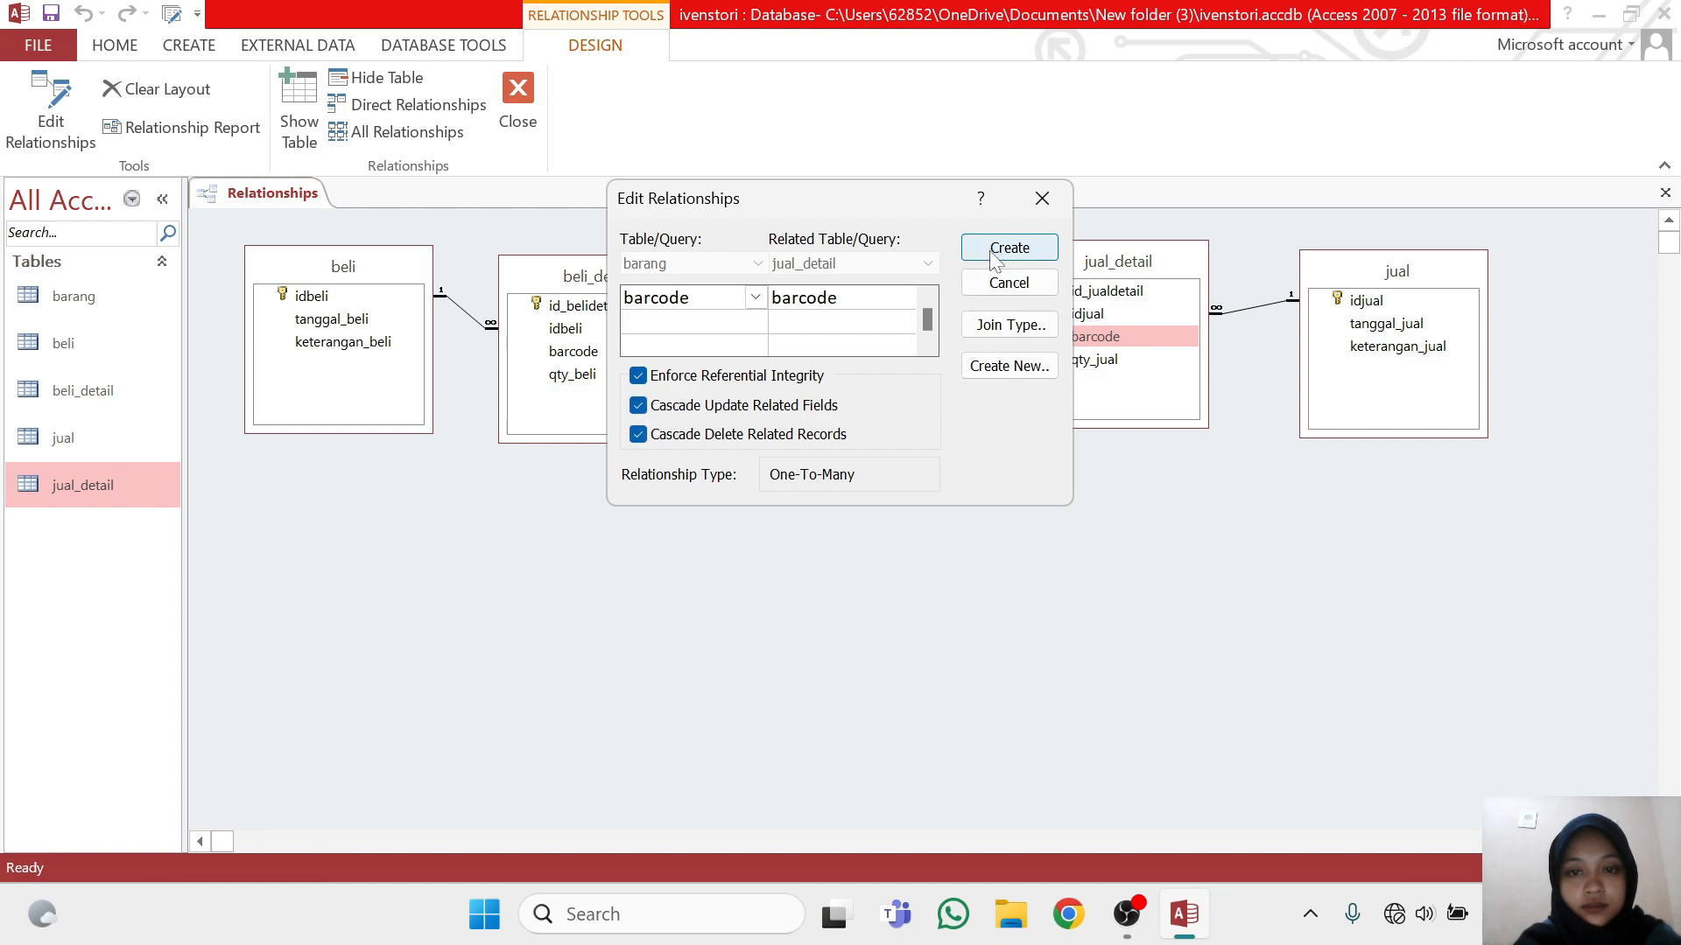
pyautogui.click(989, 249)
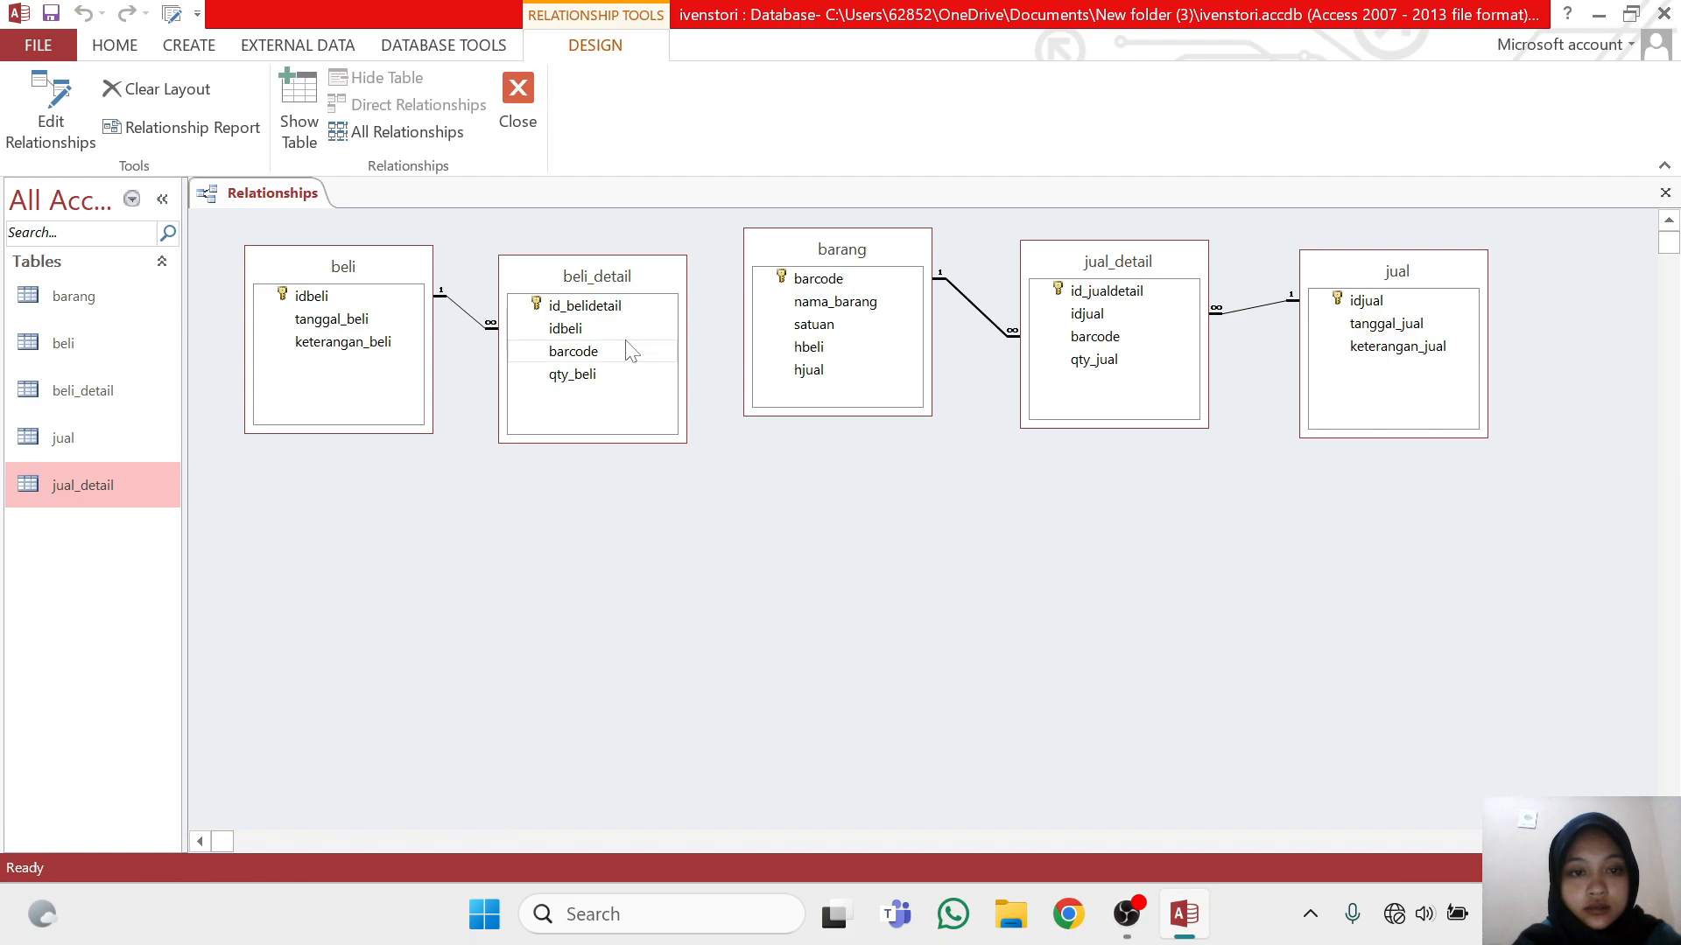
# Relate barcode in barang to barcode in beli_detail, enforcing referential integrity with cascade update
pyautogui.moveTo(630, 356); pyautogui.dragTo(816, 278)
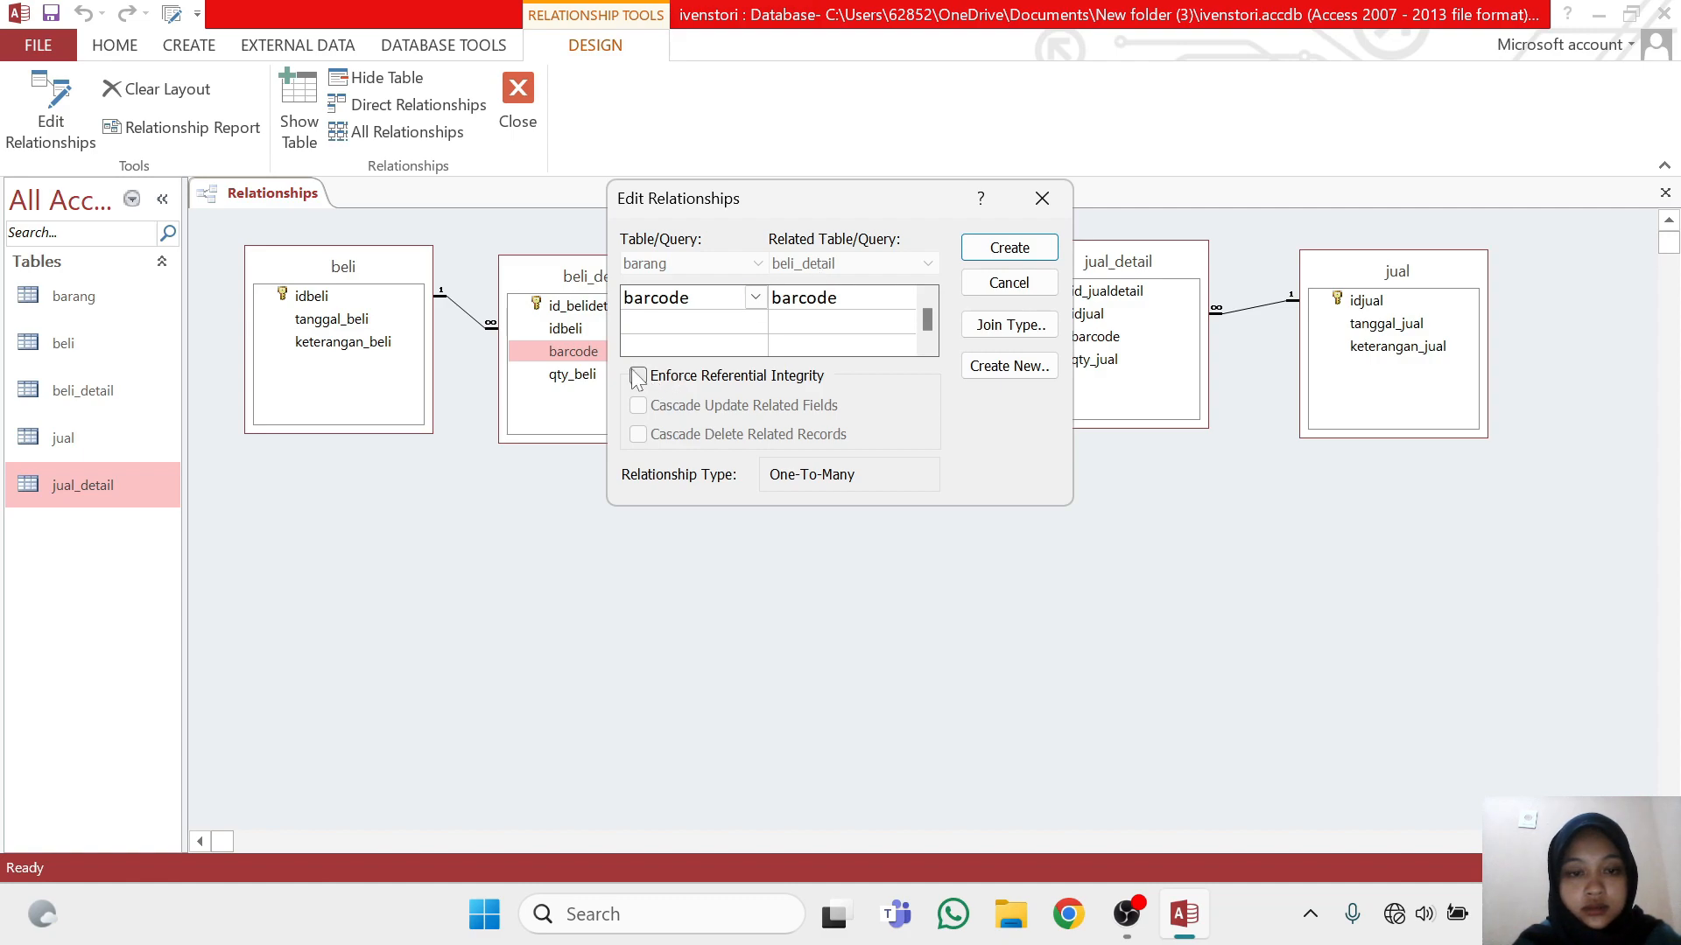
pyautogui.click(637, 376)
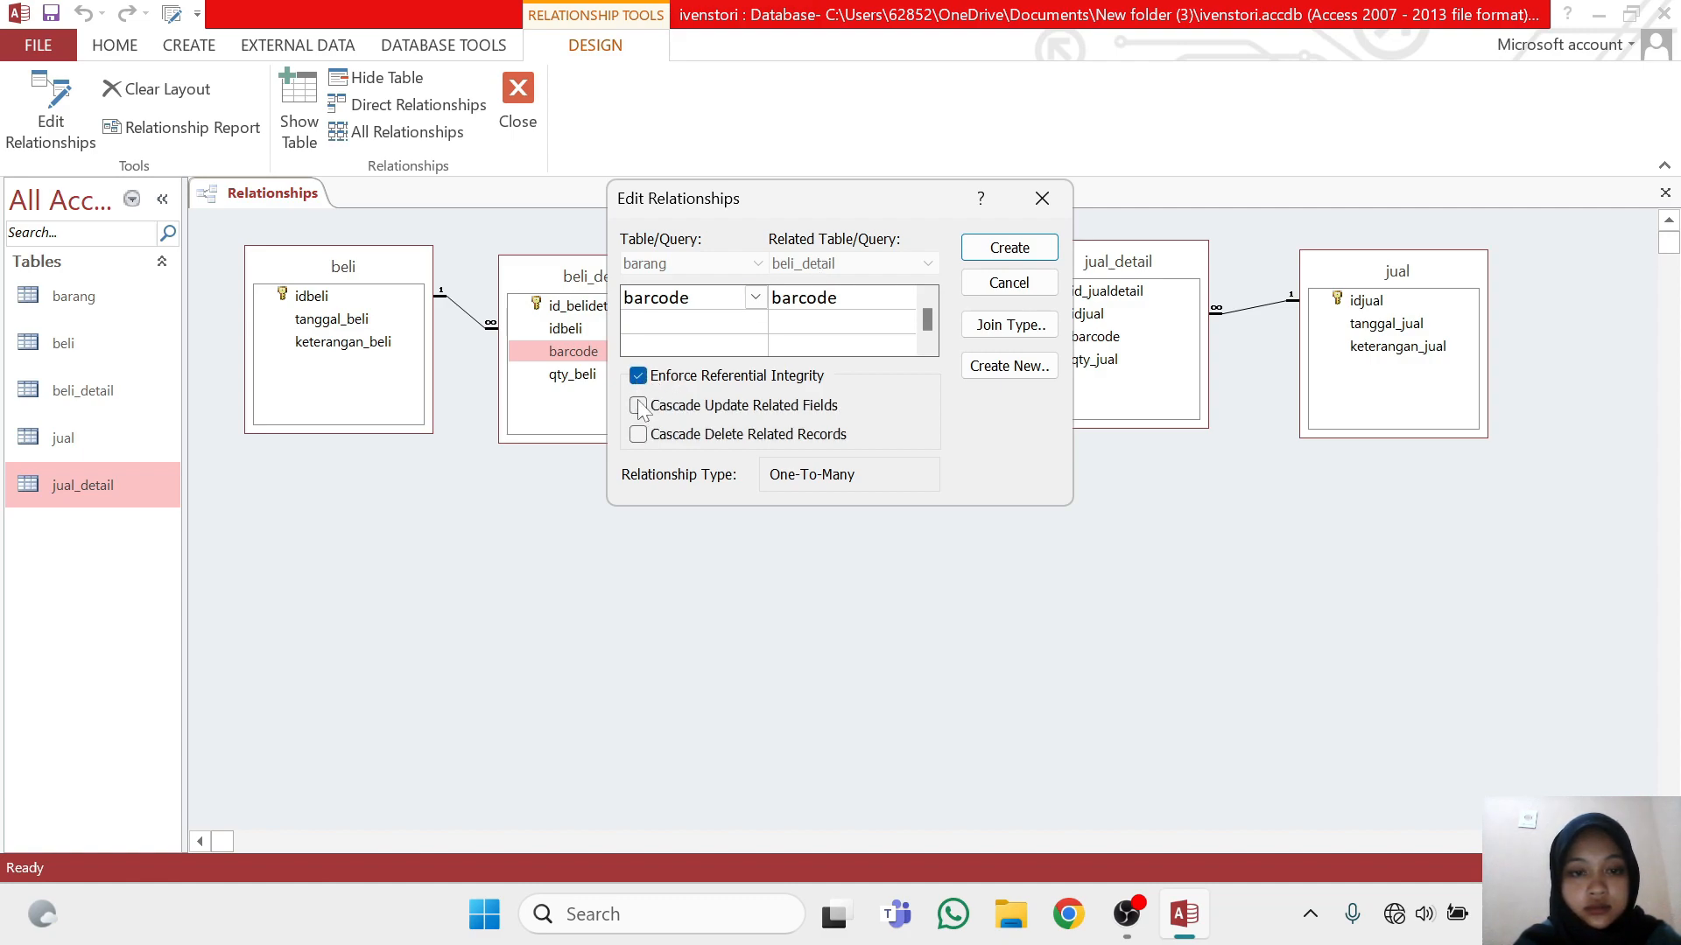
pyautogui.click(637, 405)
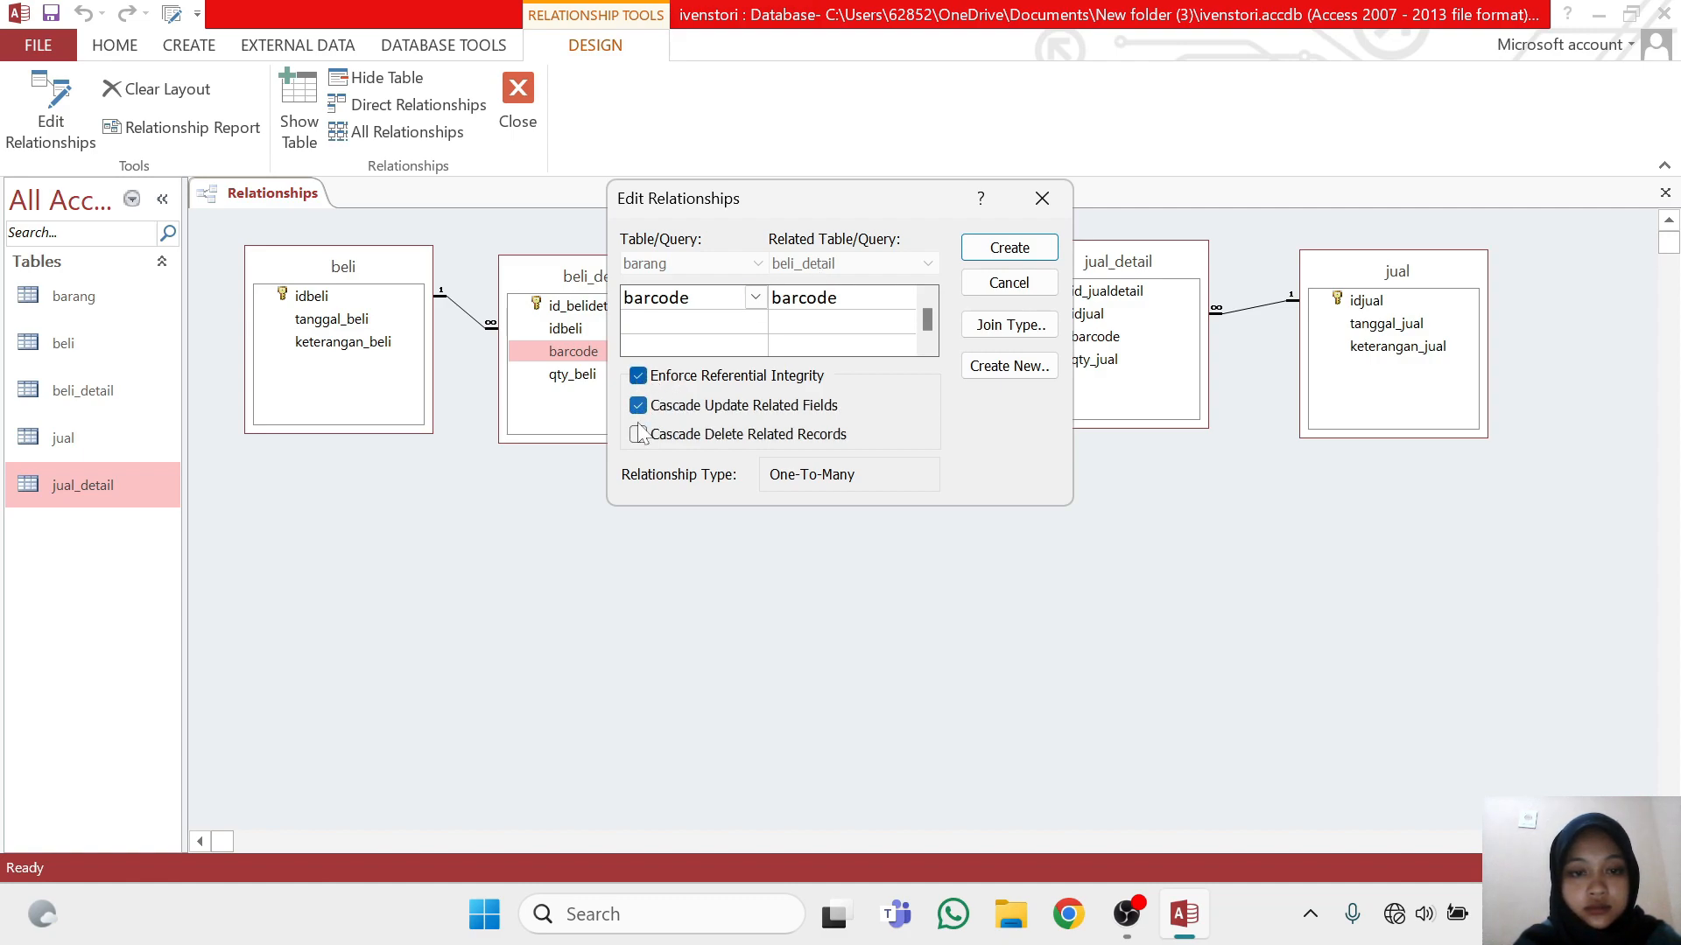
pyautogui.click(1011, 259)
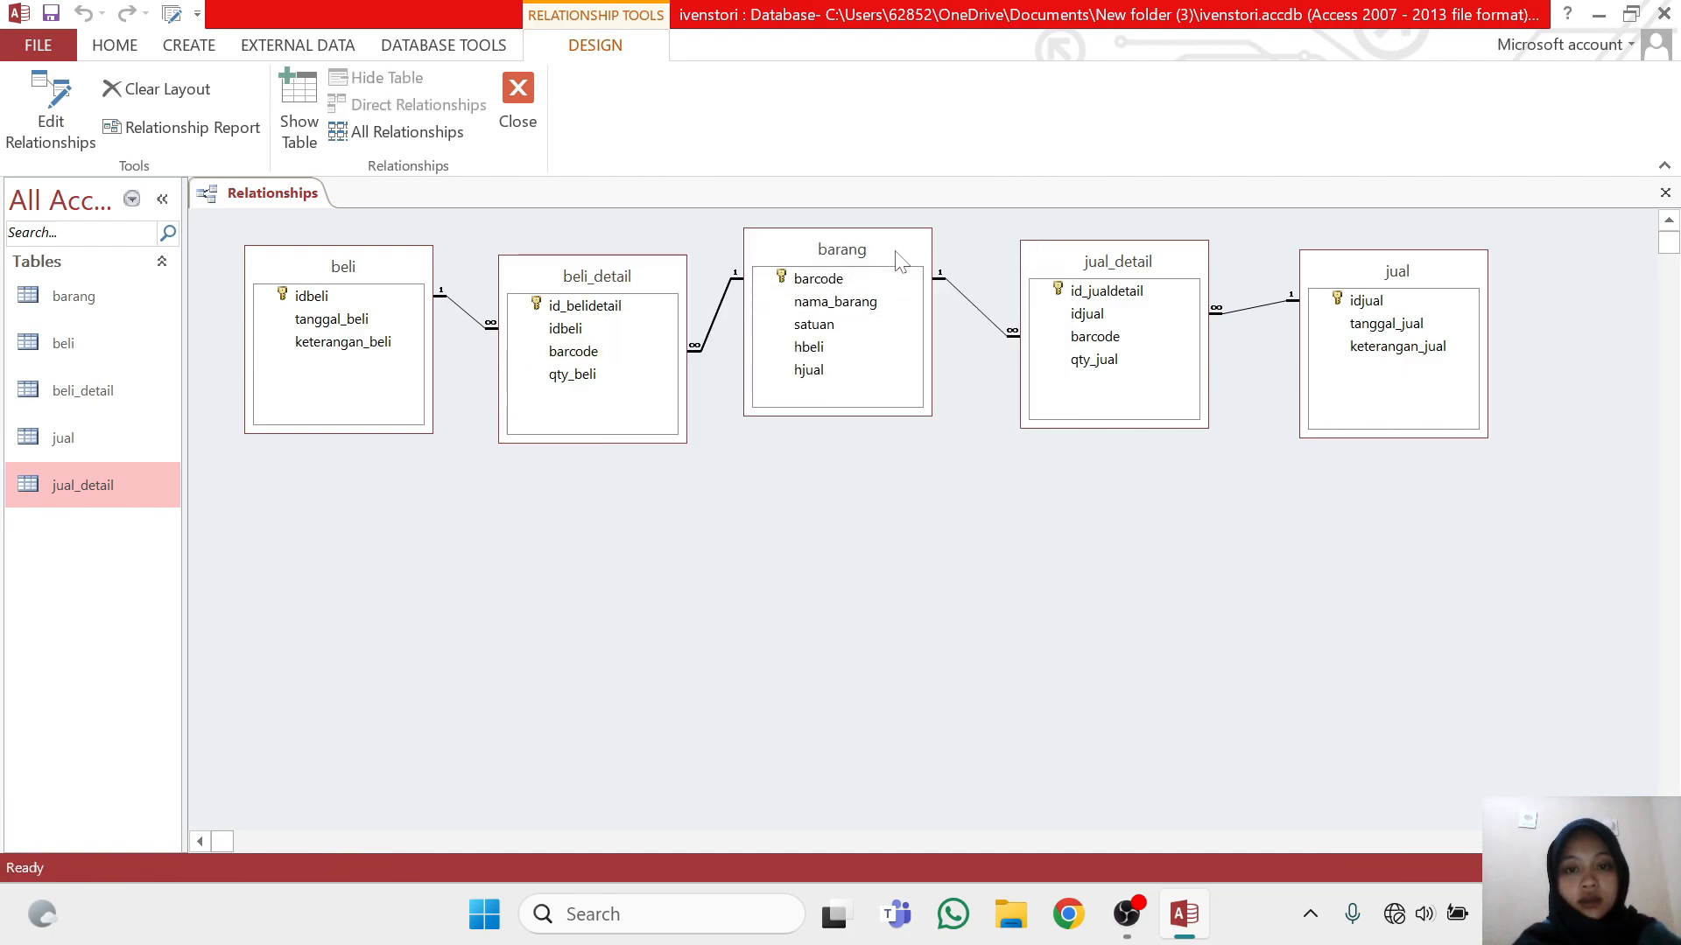
# Lower barang in the relationships layout and shift jual_detail and jual further right so the relationship lines are easier to follow
pyautogui.moveTo(895, 251); pyautogui.dragTo(915, 287)
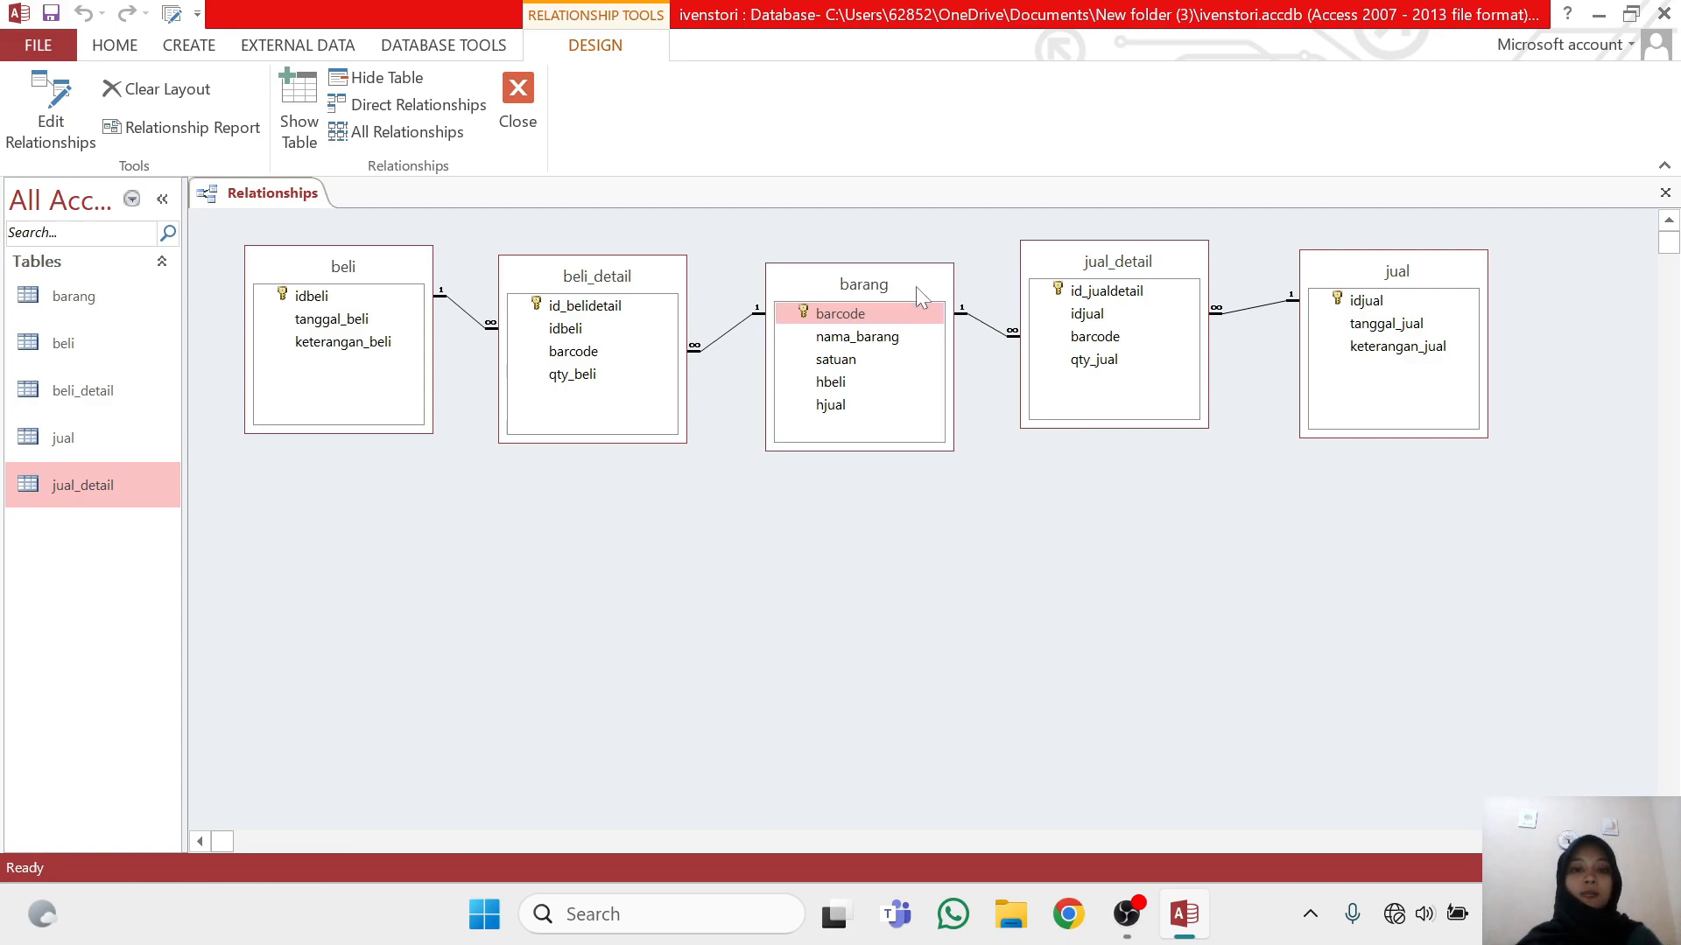
pyautogui.moveTo(1051, 260); pyautogui.dragTo(1069, 297)
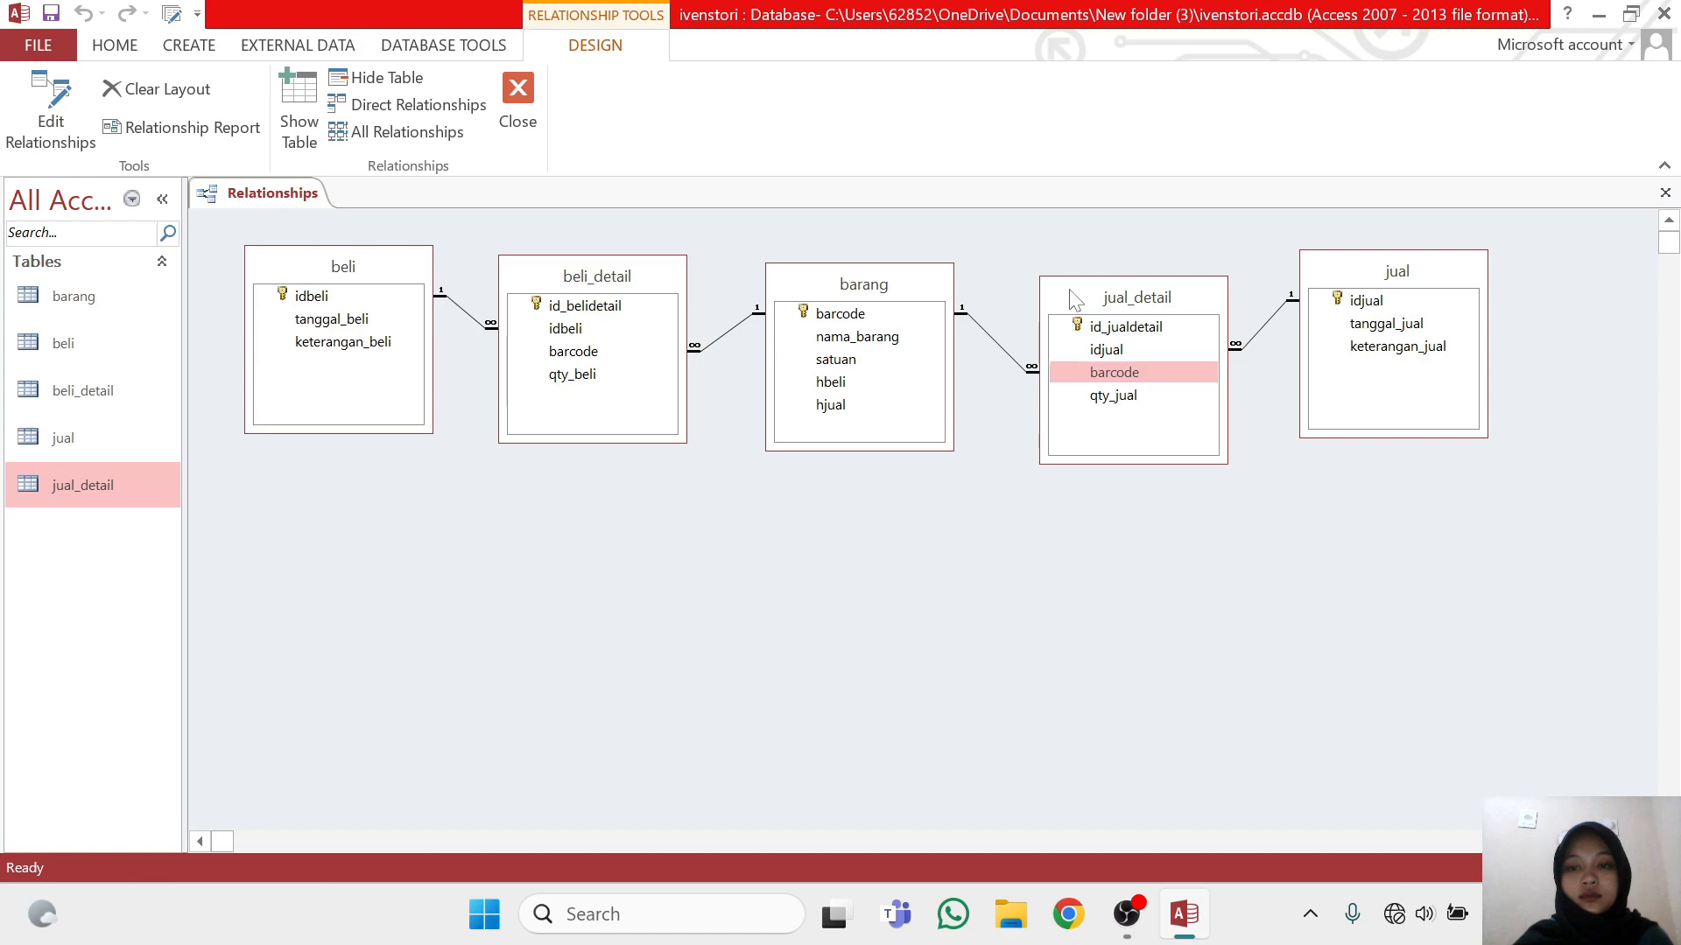
pyautogui.moveTo(1330, 281); pyautogui.dragTo(1432, 276)
pyautogui.moveTo(1191, 289); pyautogui.dragTo(1253, 262)
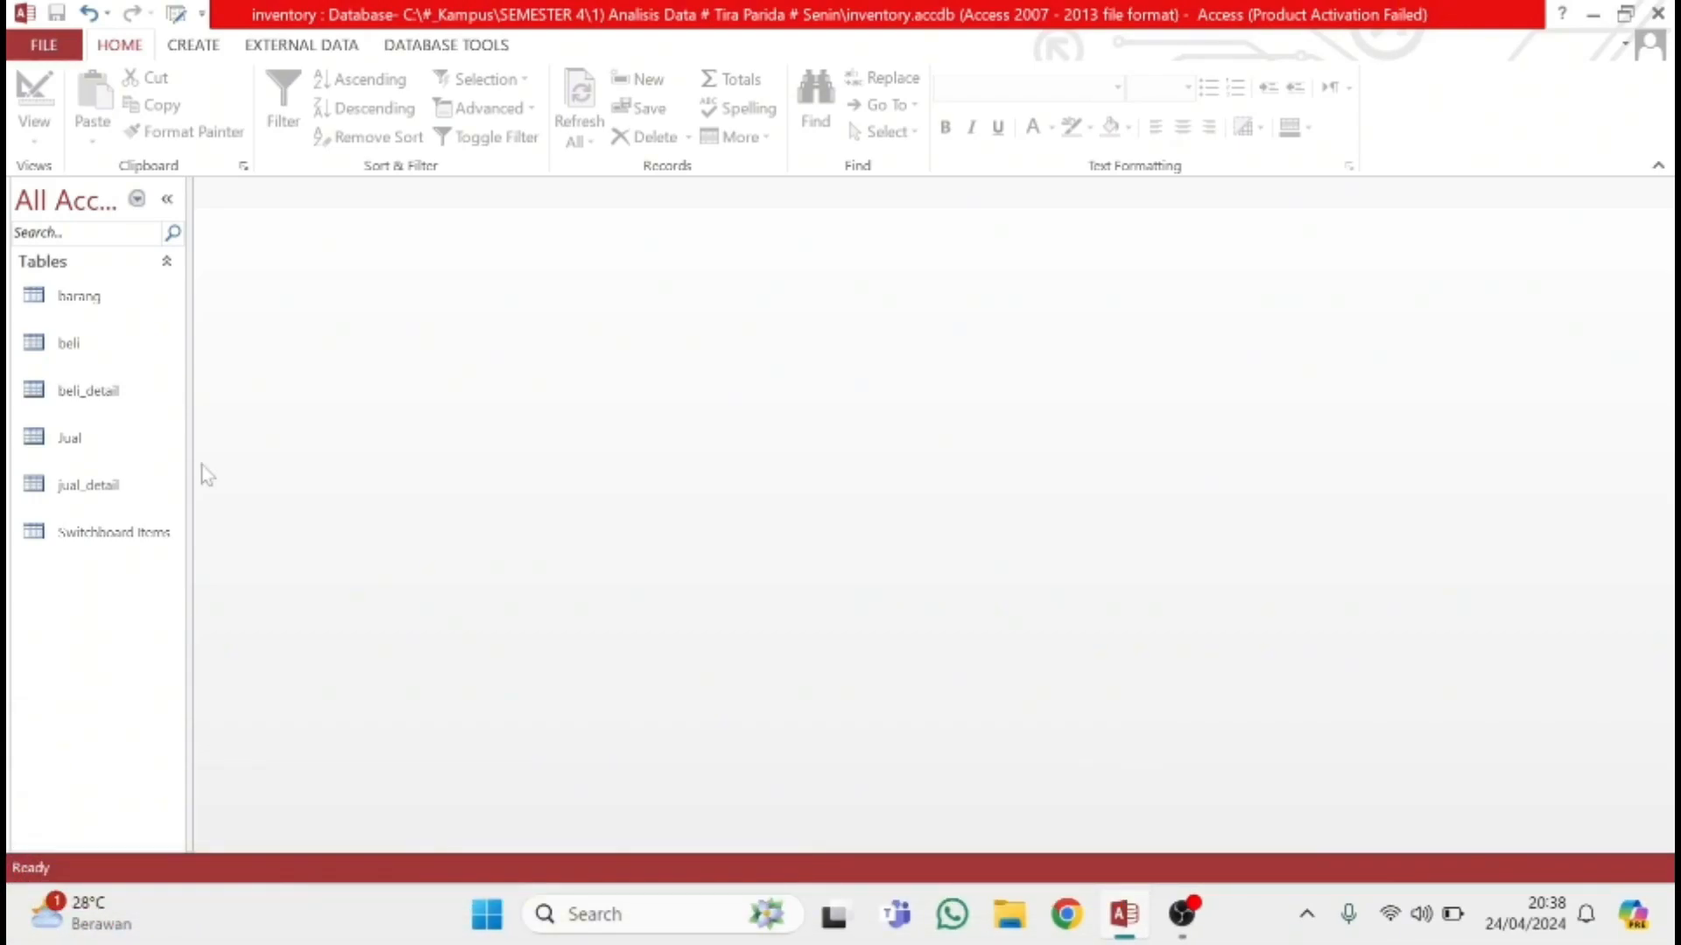
# Create a design-view query in the inventory database with the barang, beli and beli_detail tables, placing beli_detail lower between the other two
pyautogui.click(185, 49)
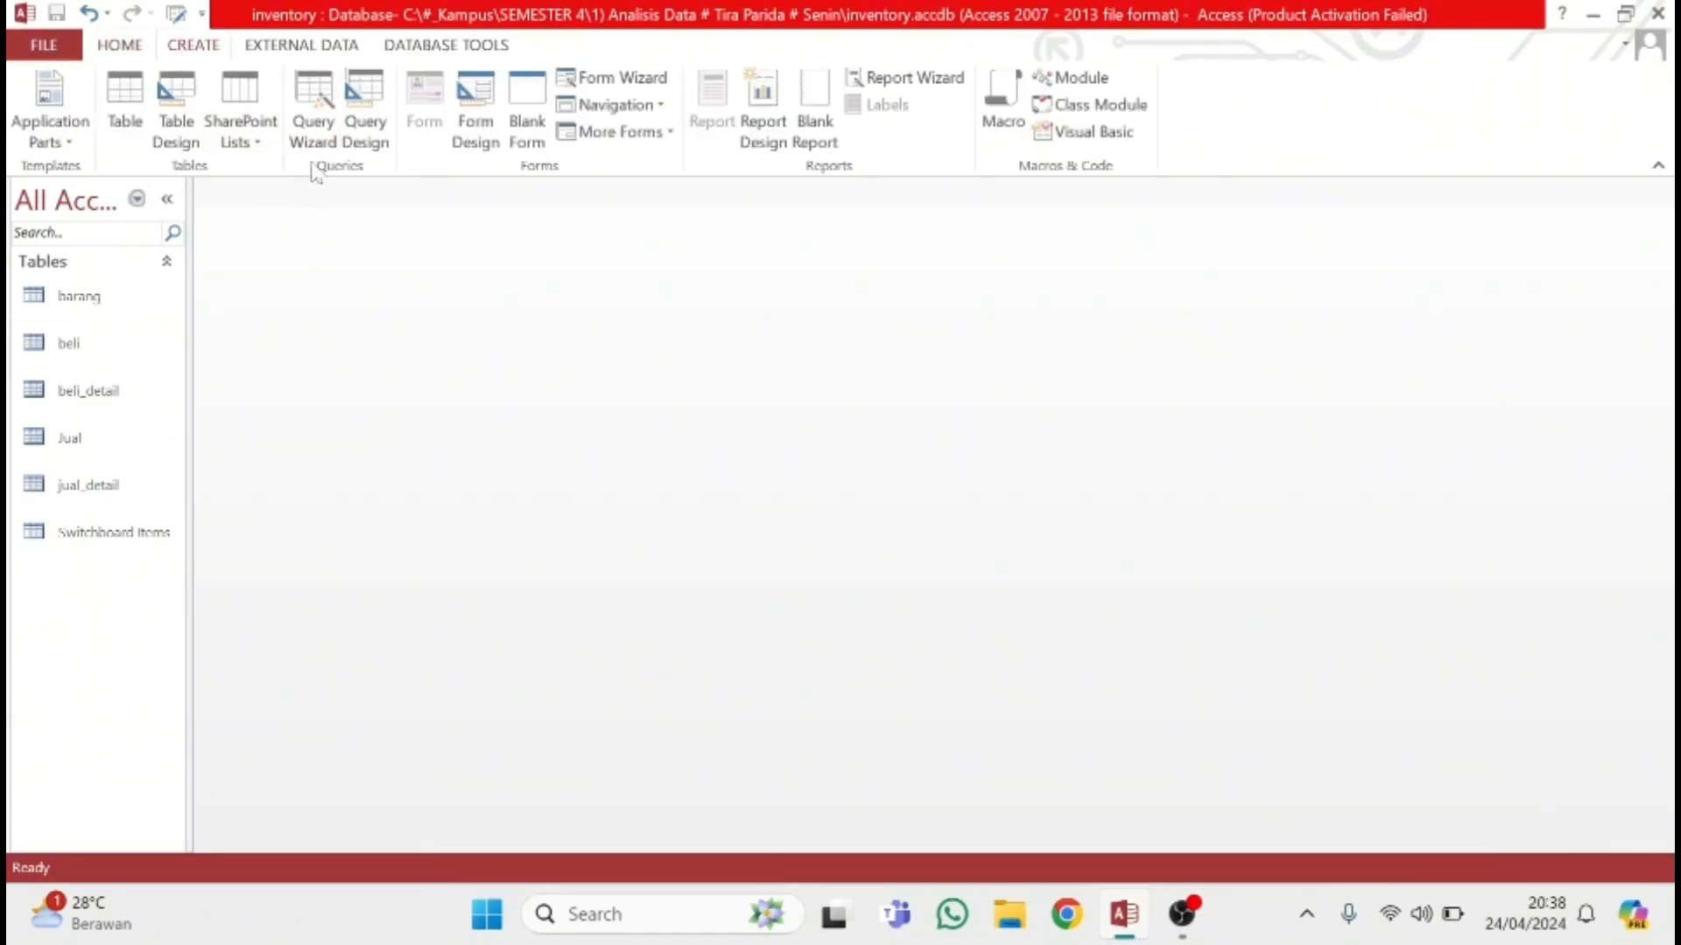
pyautogui.click(374, 131)
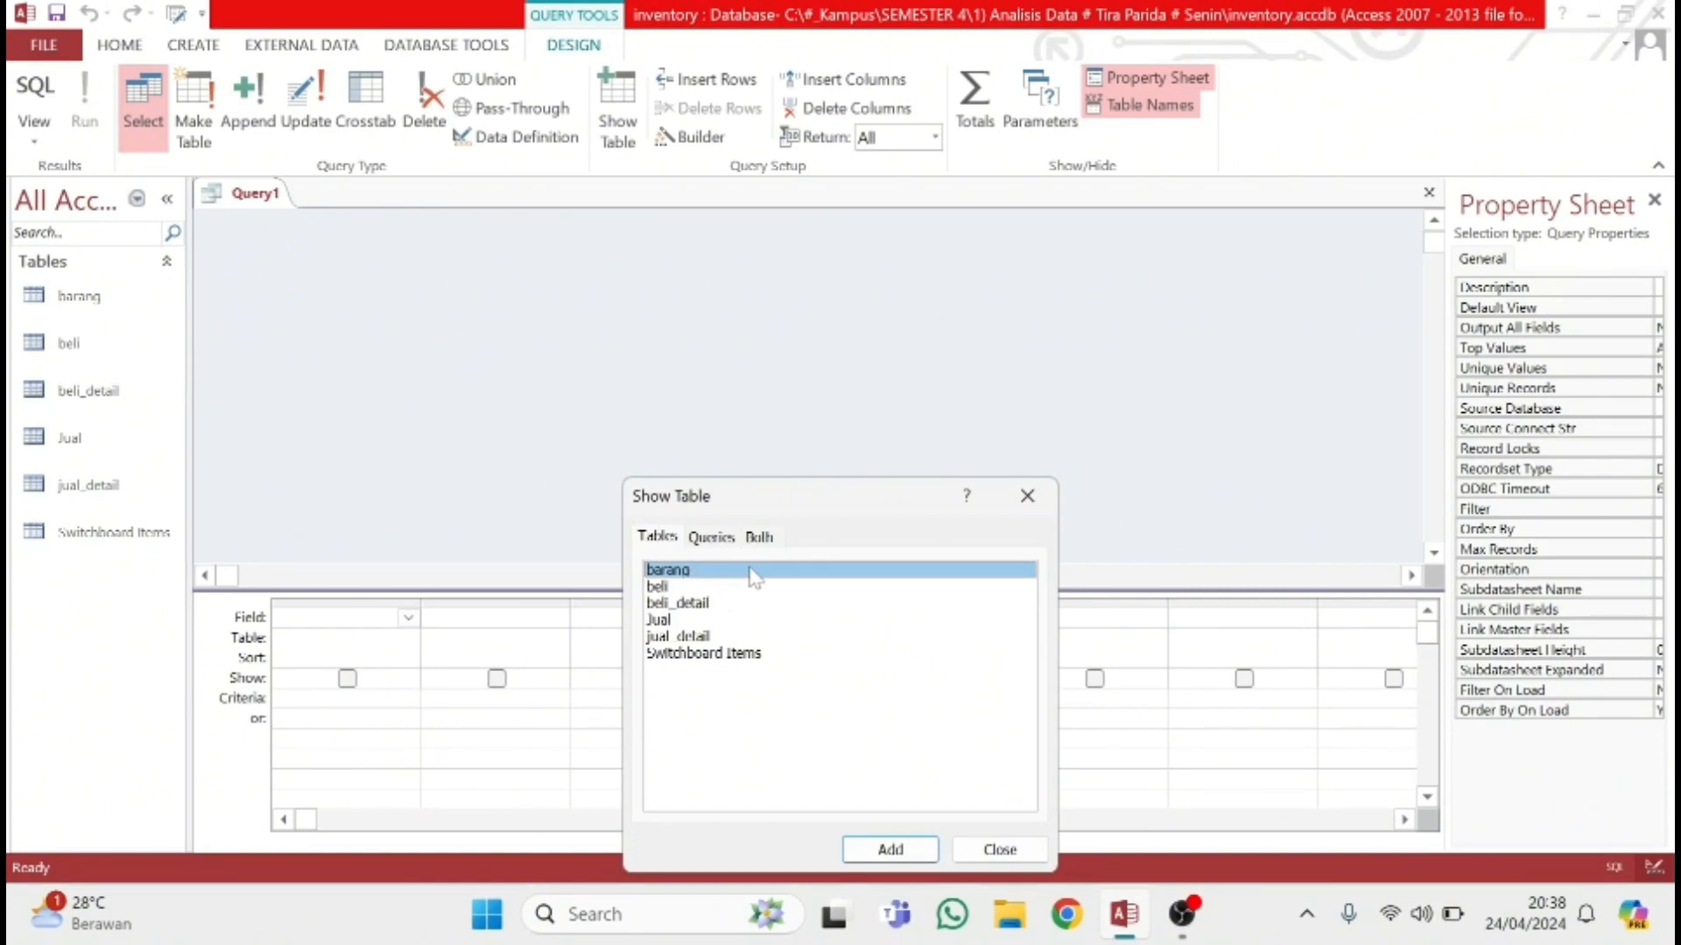
pyautogui.click(890, 849)
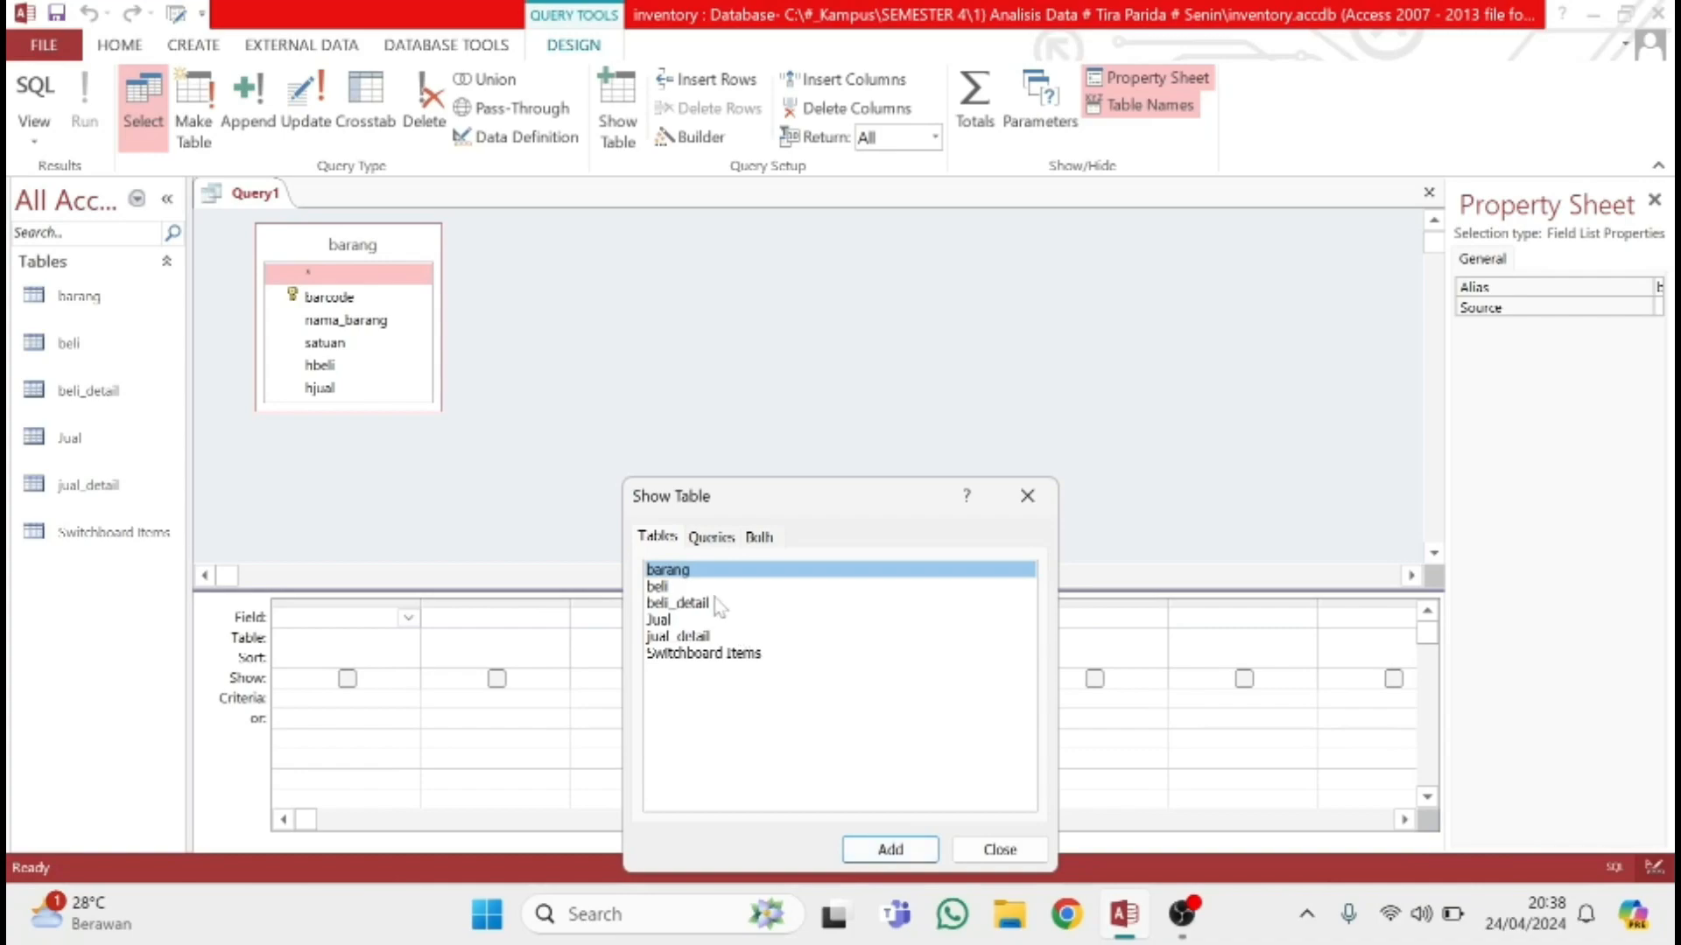
pyautogui.click(714, 599)
pyautogui.click(715, 585)
pyautogui.click(890, 849)
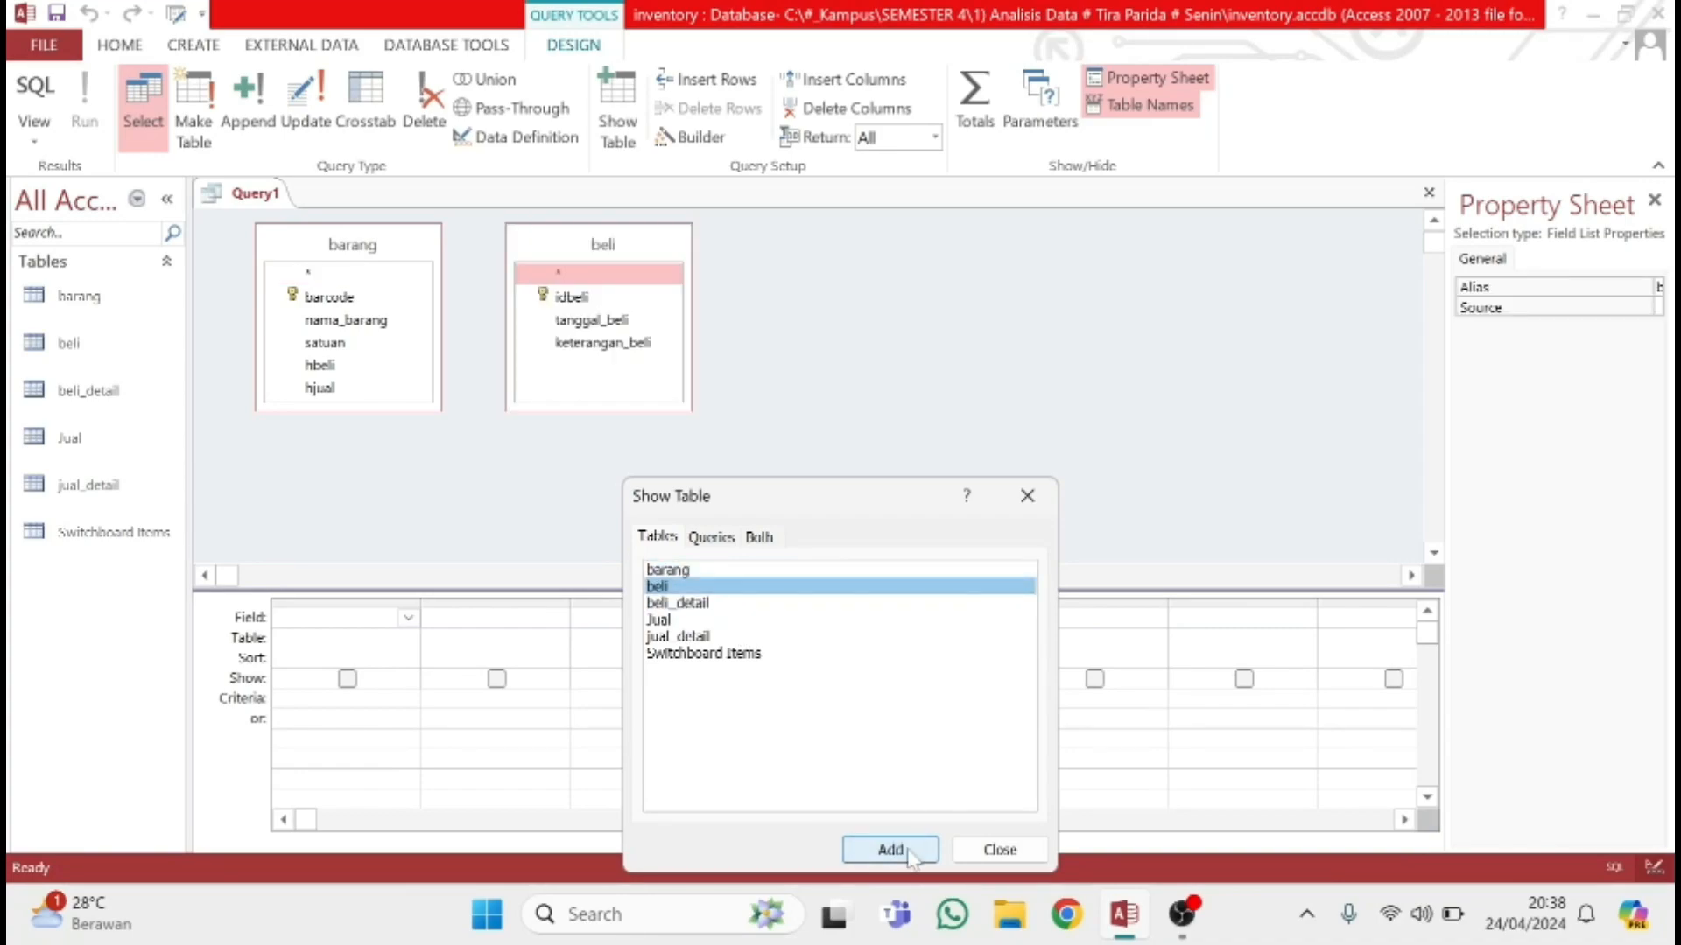
pyautogui.click(688, 603)
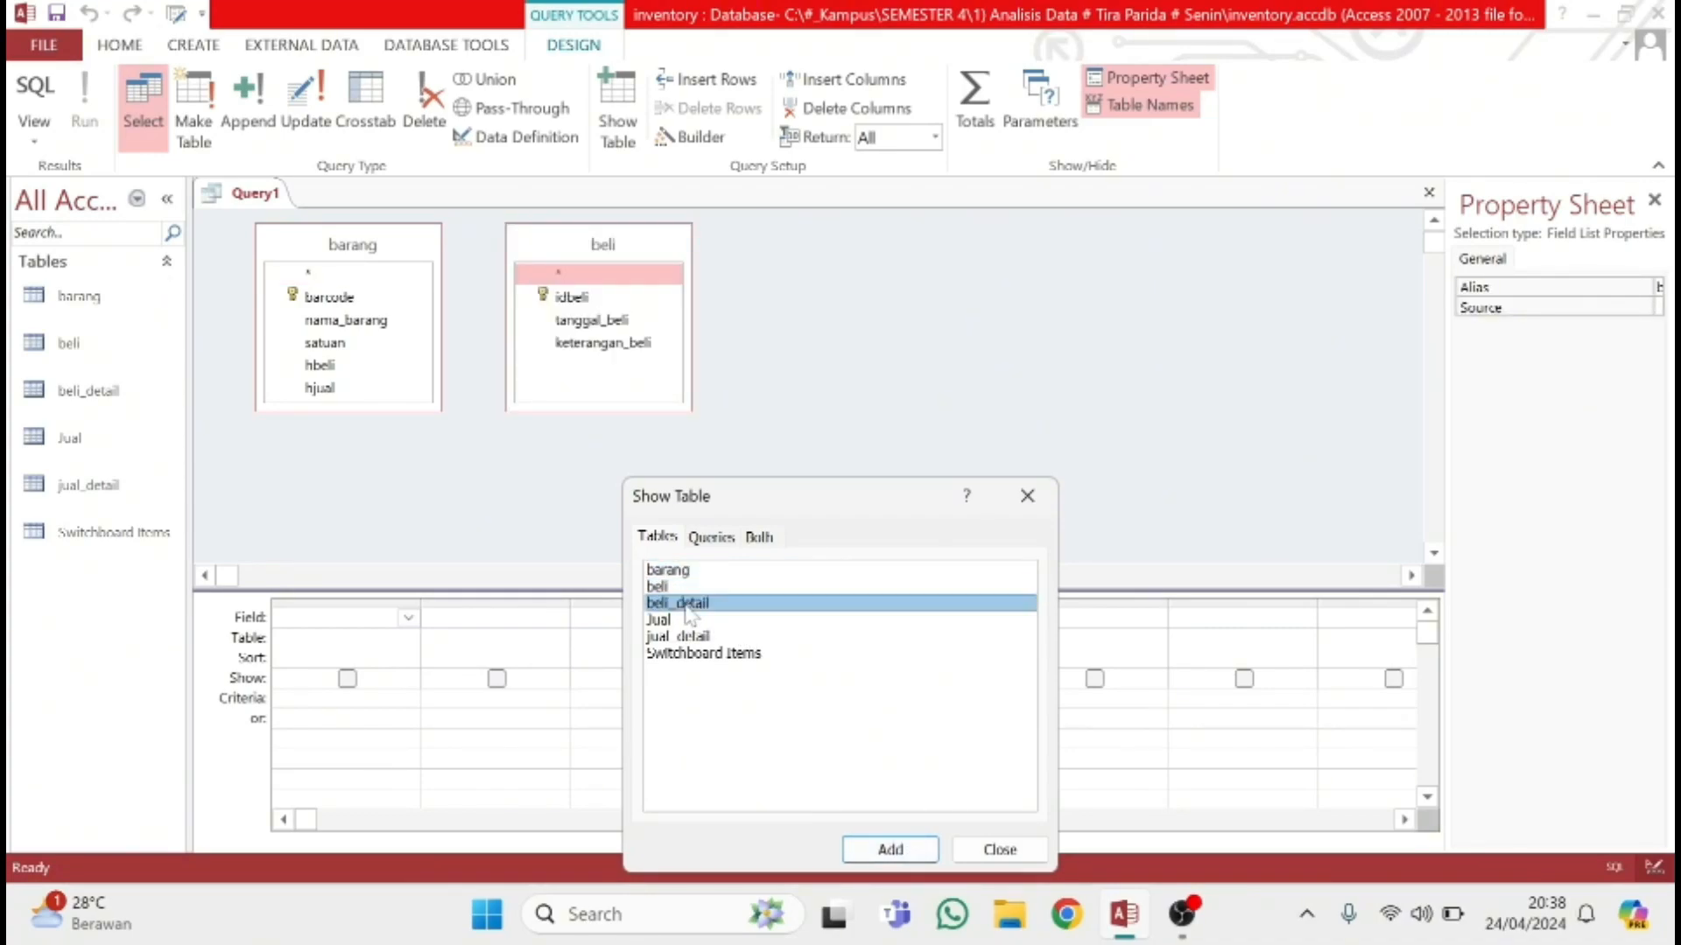
pyautogui.click(893, 848)
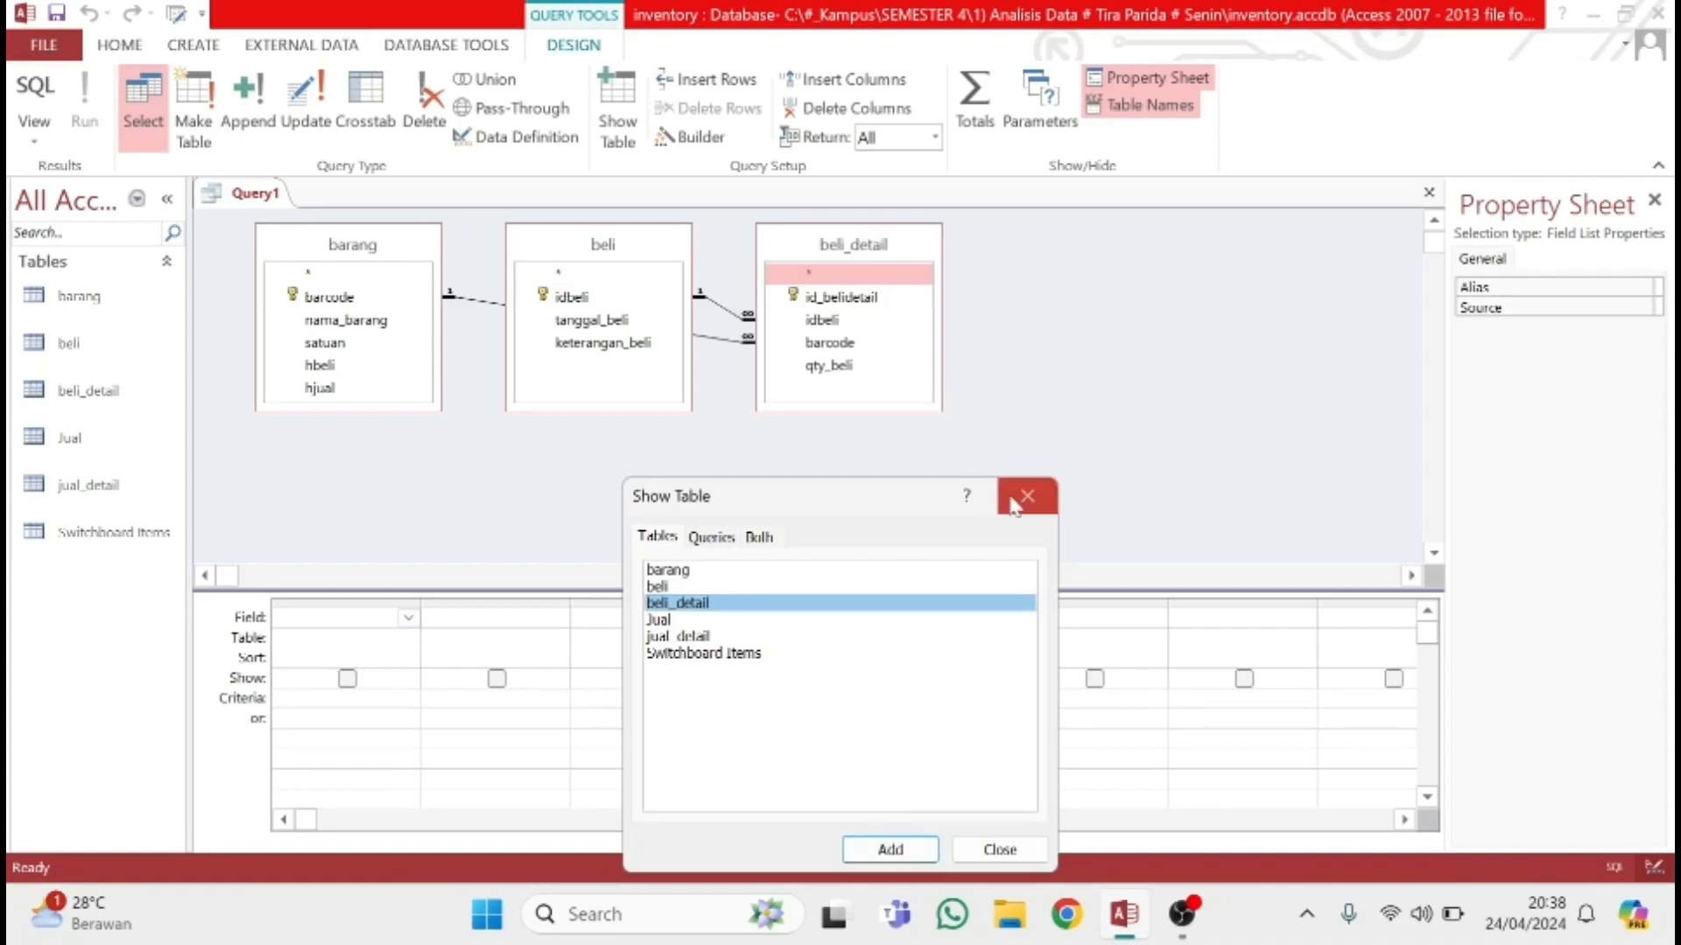
pyautogui.click(1000, 849)
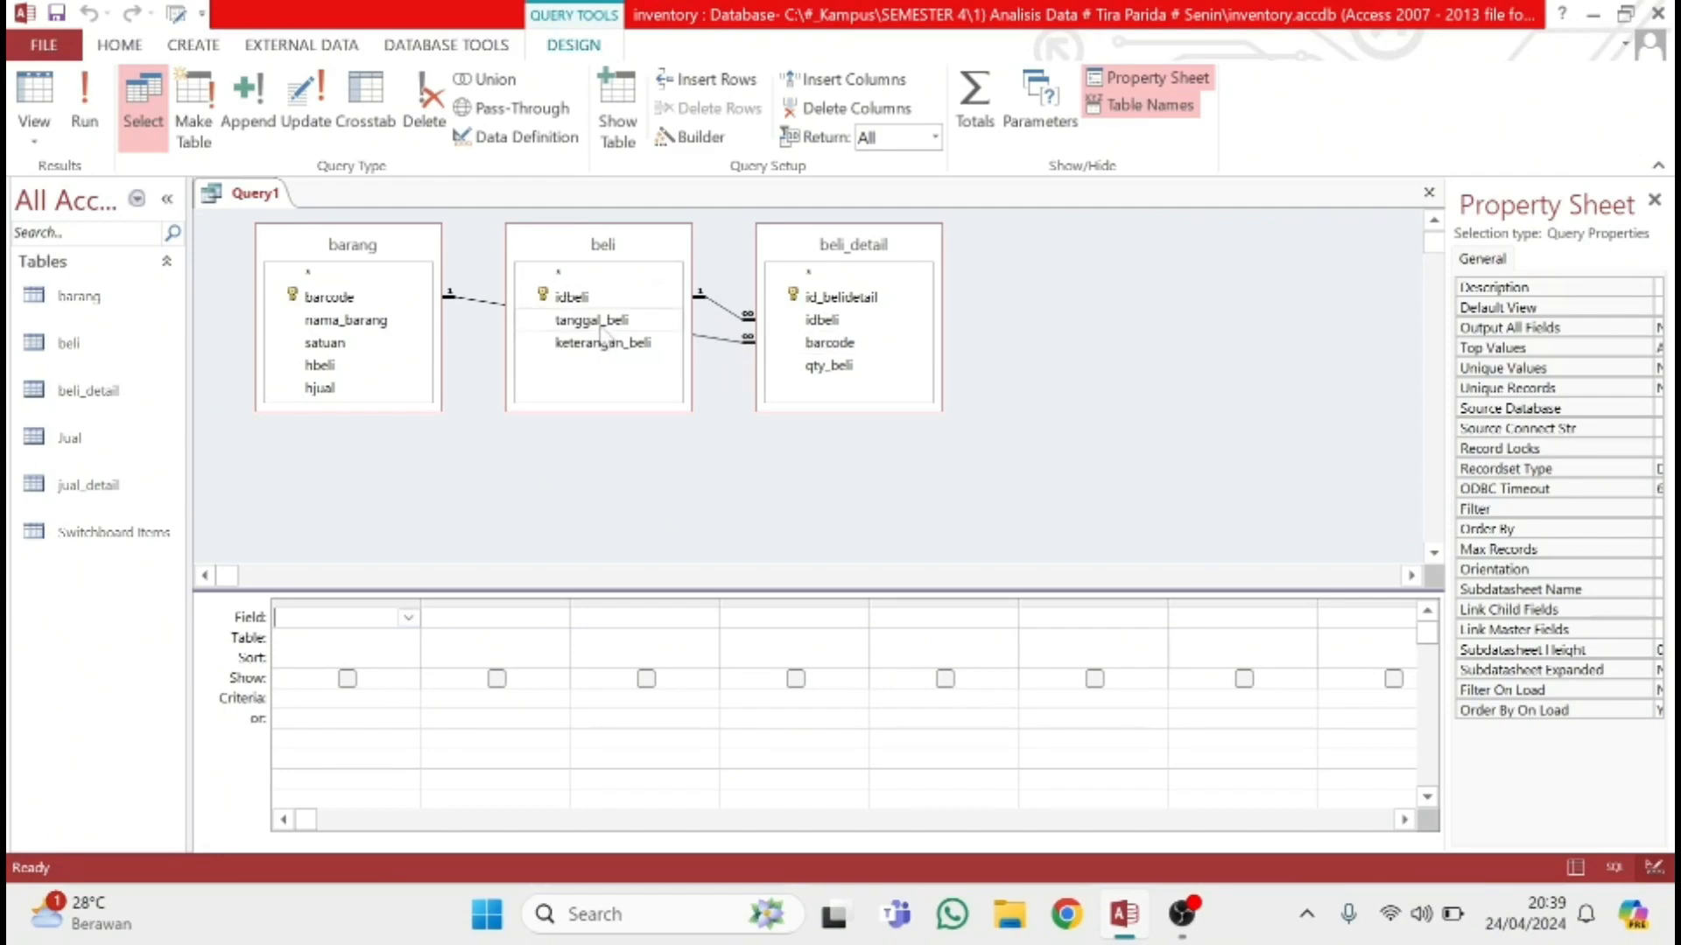
pyautogui.moveTo(912, 244); pyautogui.dragTo(663, 377)
pyautogui.moveTo(663, 257); pyautogui.dragTo(881, 294)
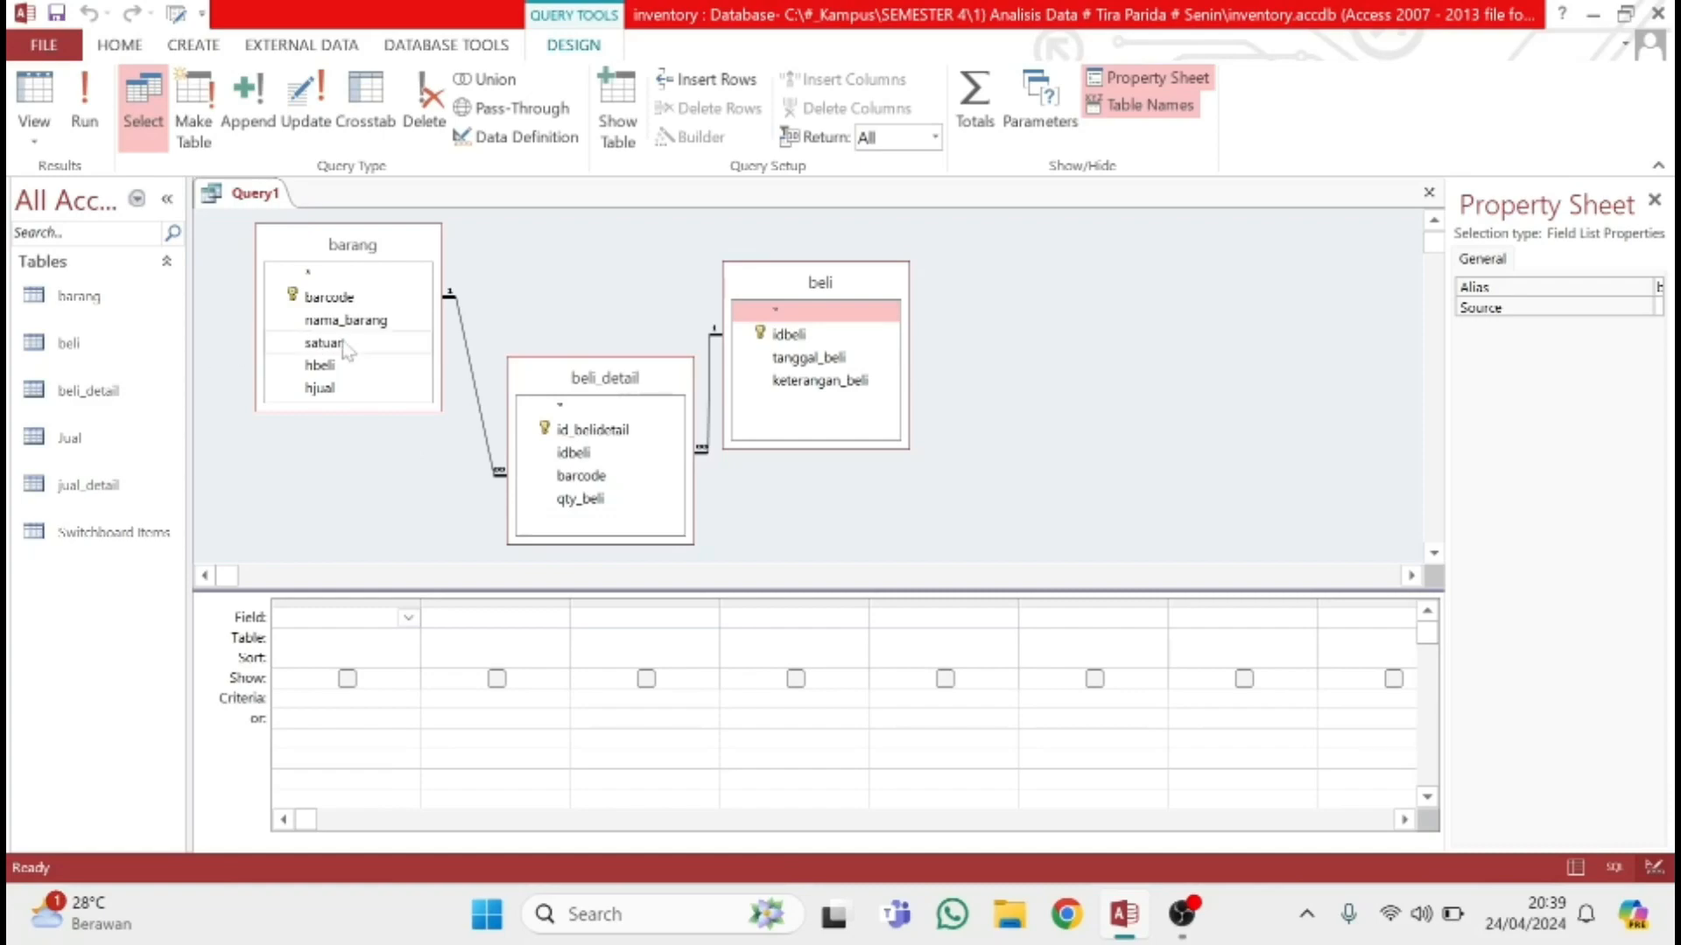
# Add id_belidetail from beli_detail and nama_barang and satuan from barang as the first three query fields
pyautogui.click(408, 617)
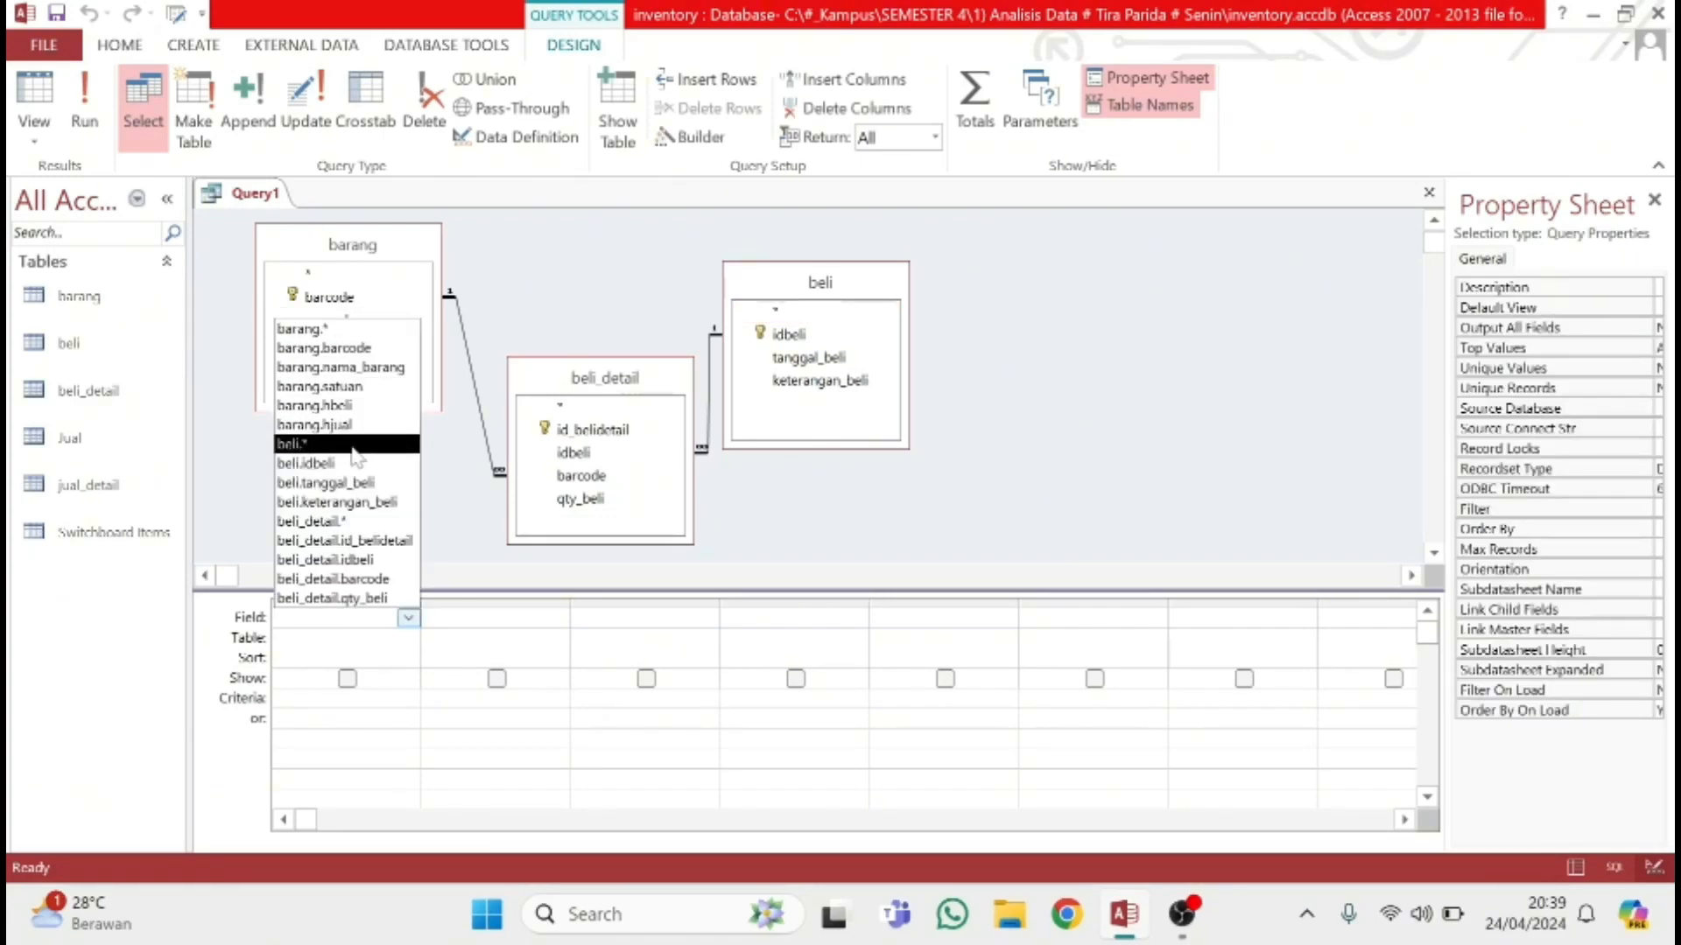
pyautogui.moveTo(592, 429); pyautogui.dragTo(382, 620)
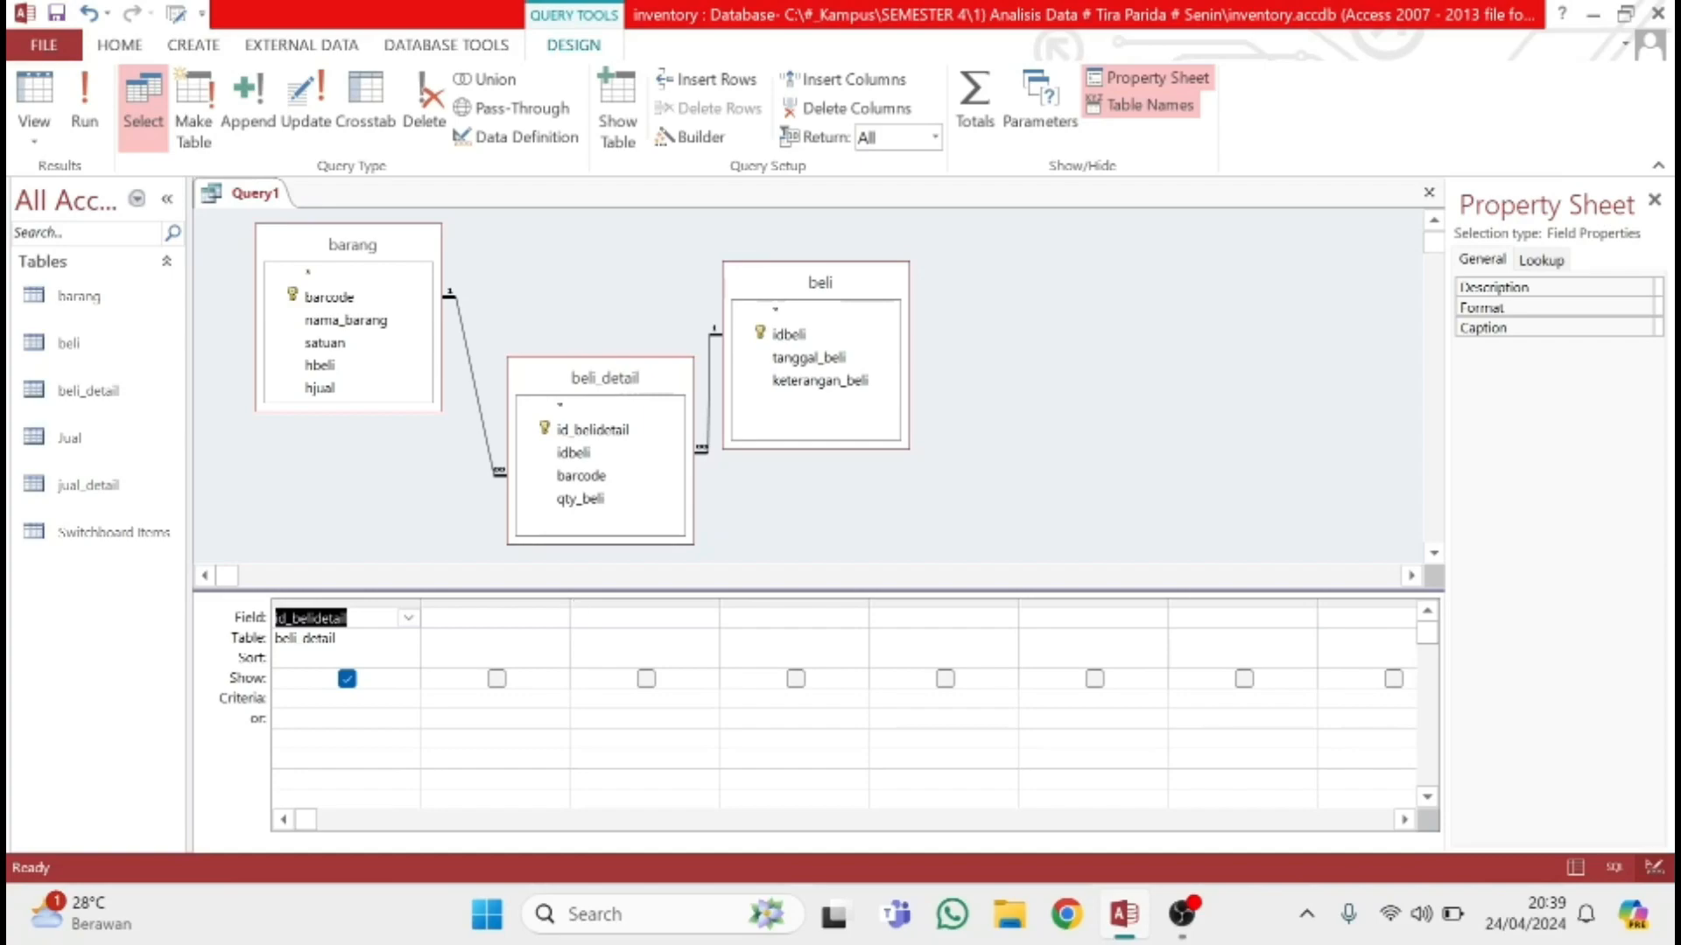
pyautogui.click(557, 618)
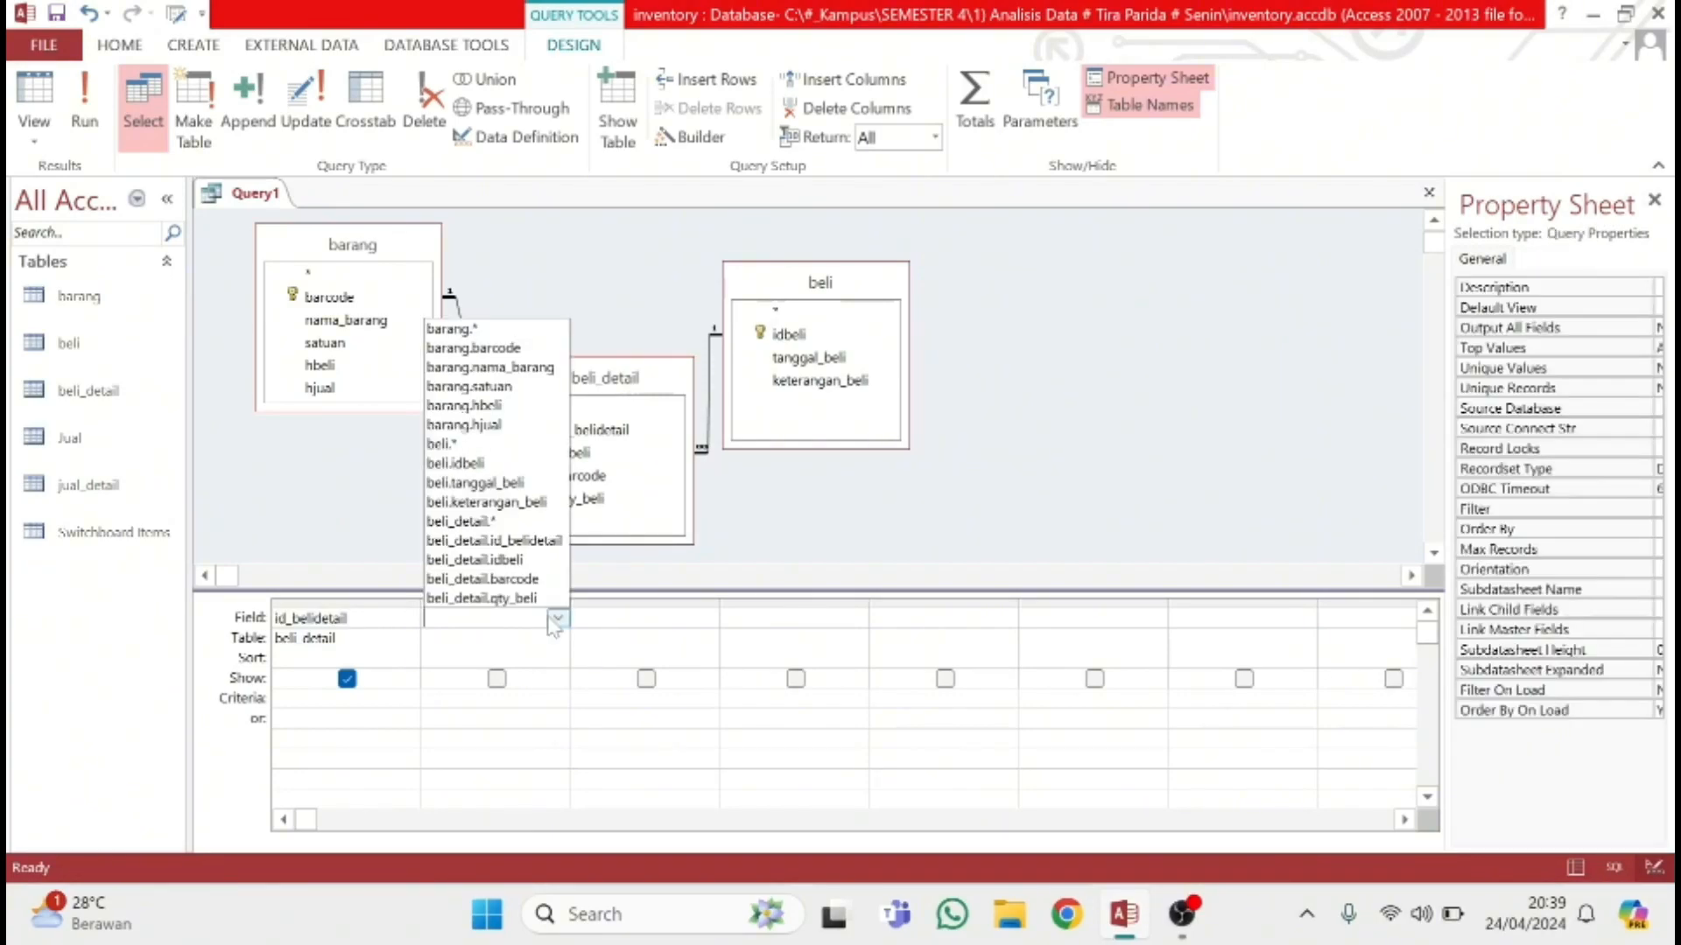
pyautogui.click(522, 368)
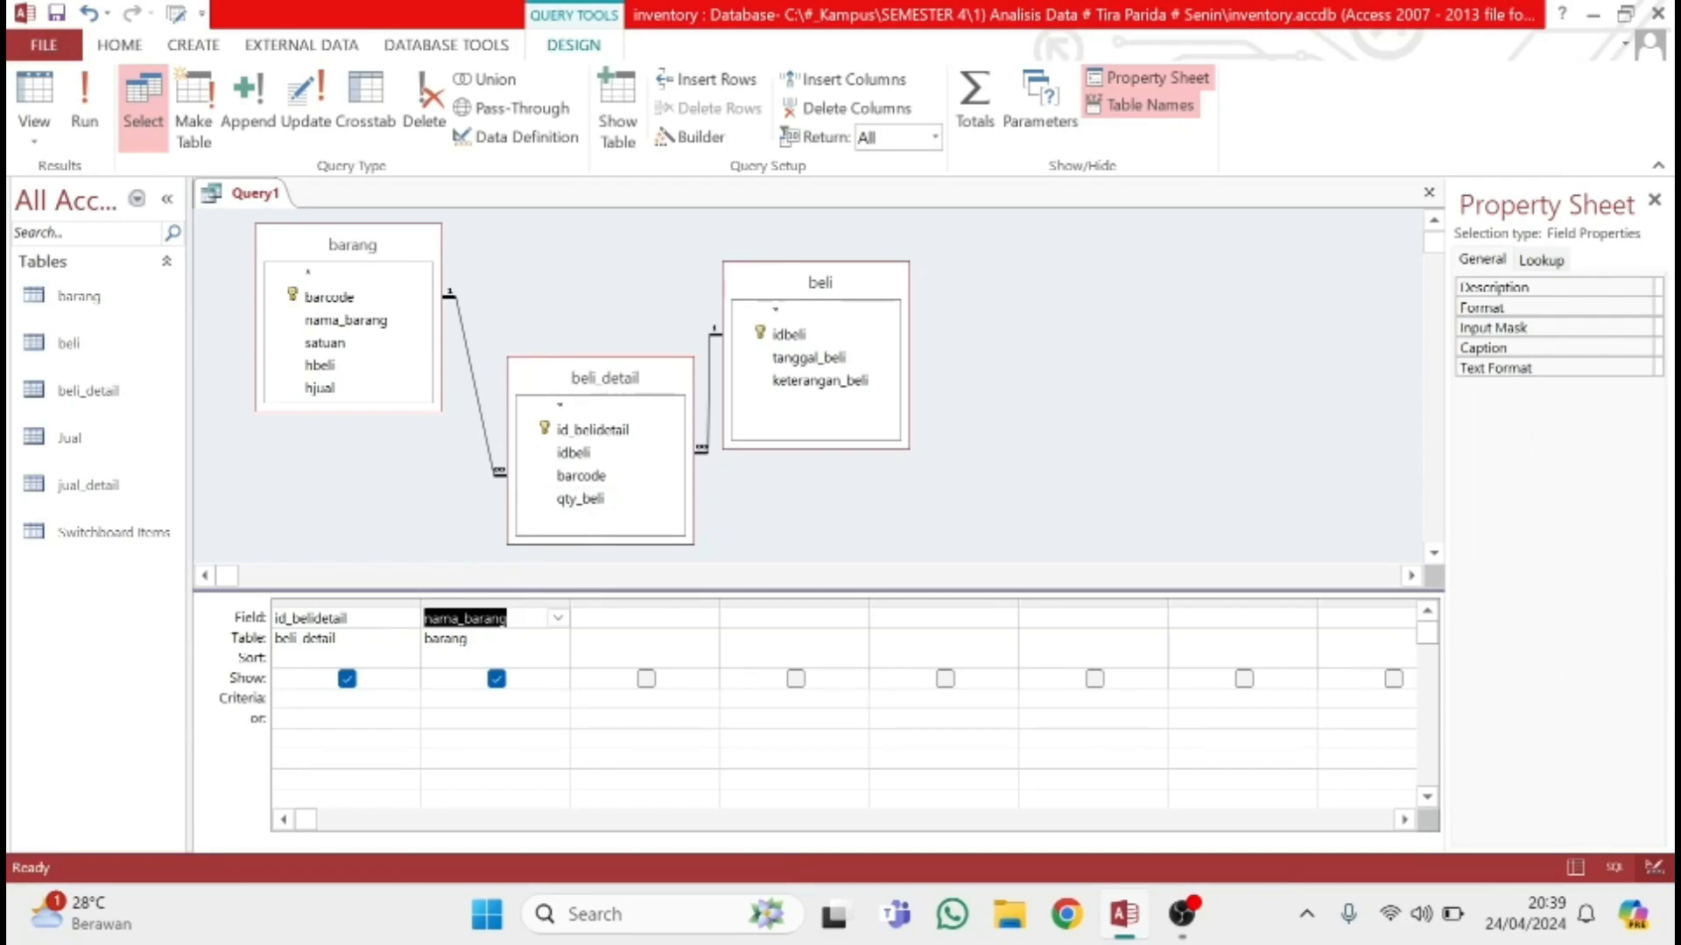
pyautogui.click(602, 618)
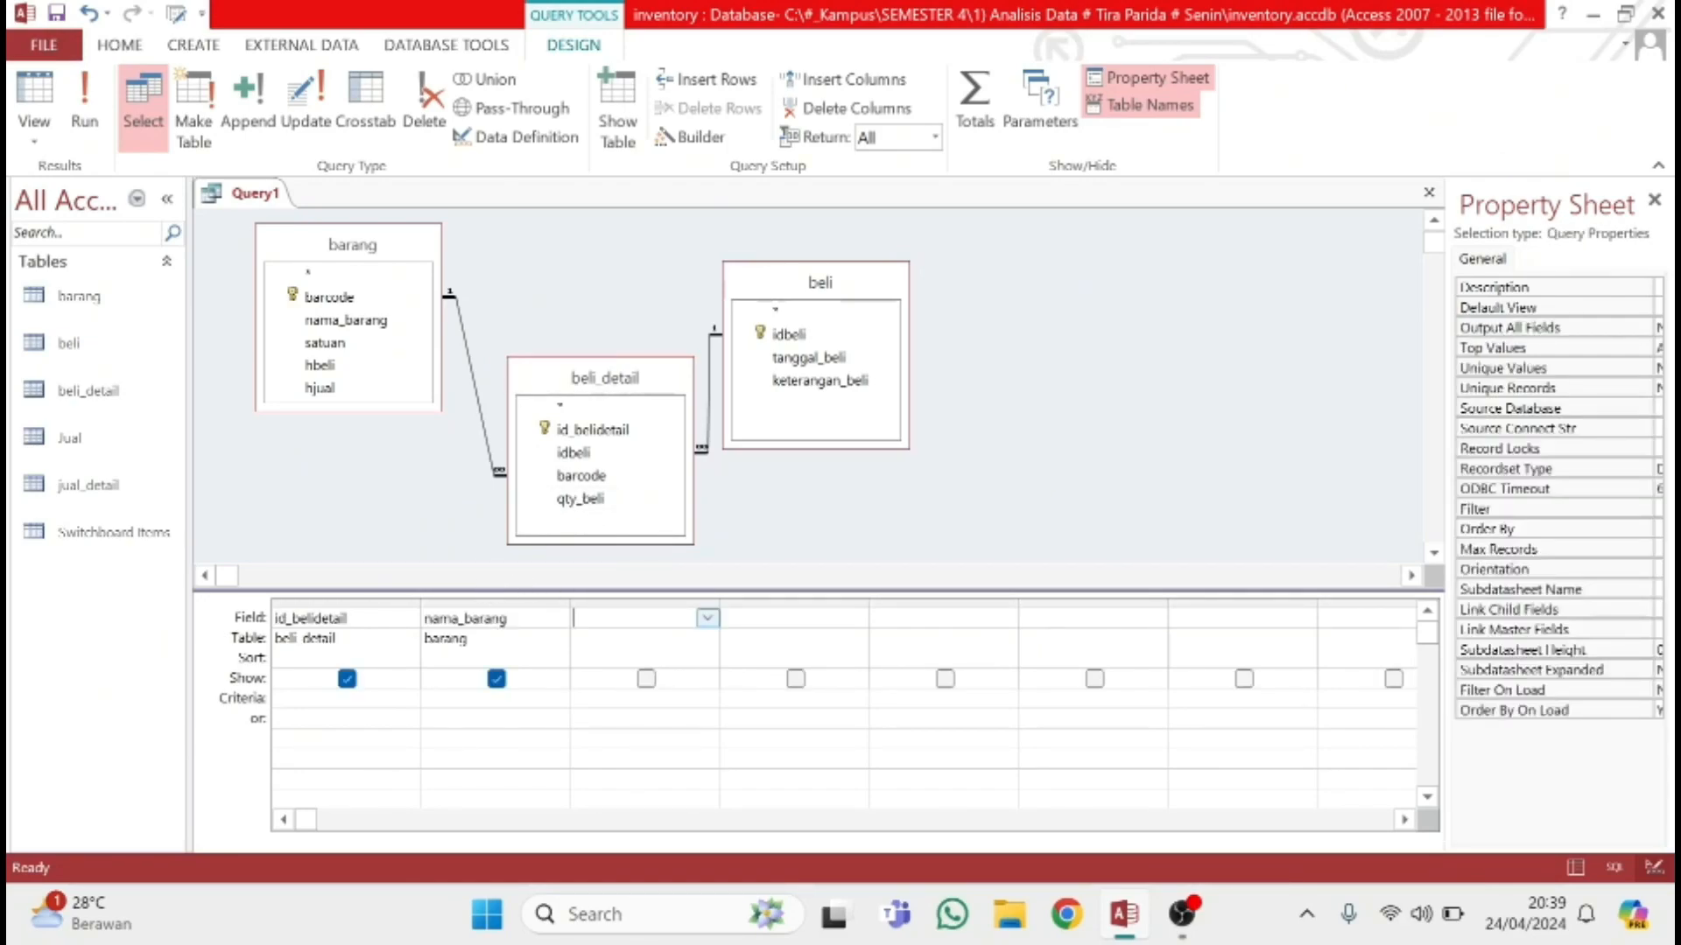
pyautogui.click(707, 618)
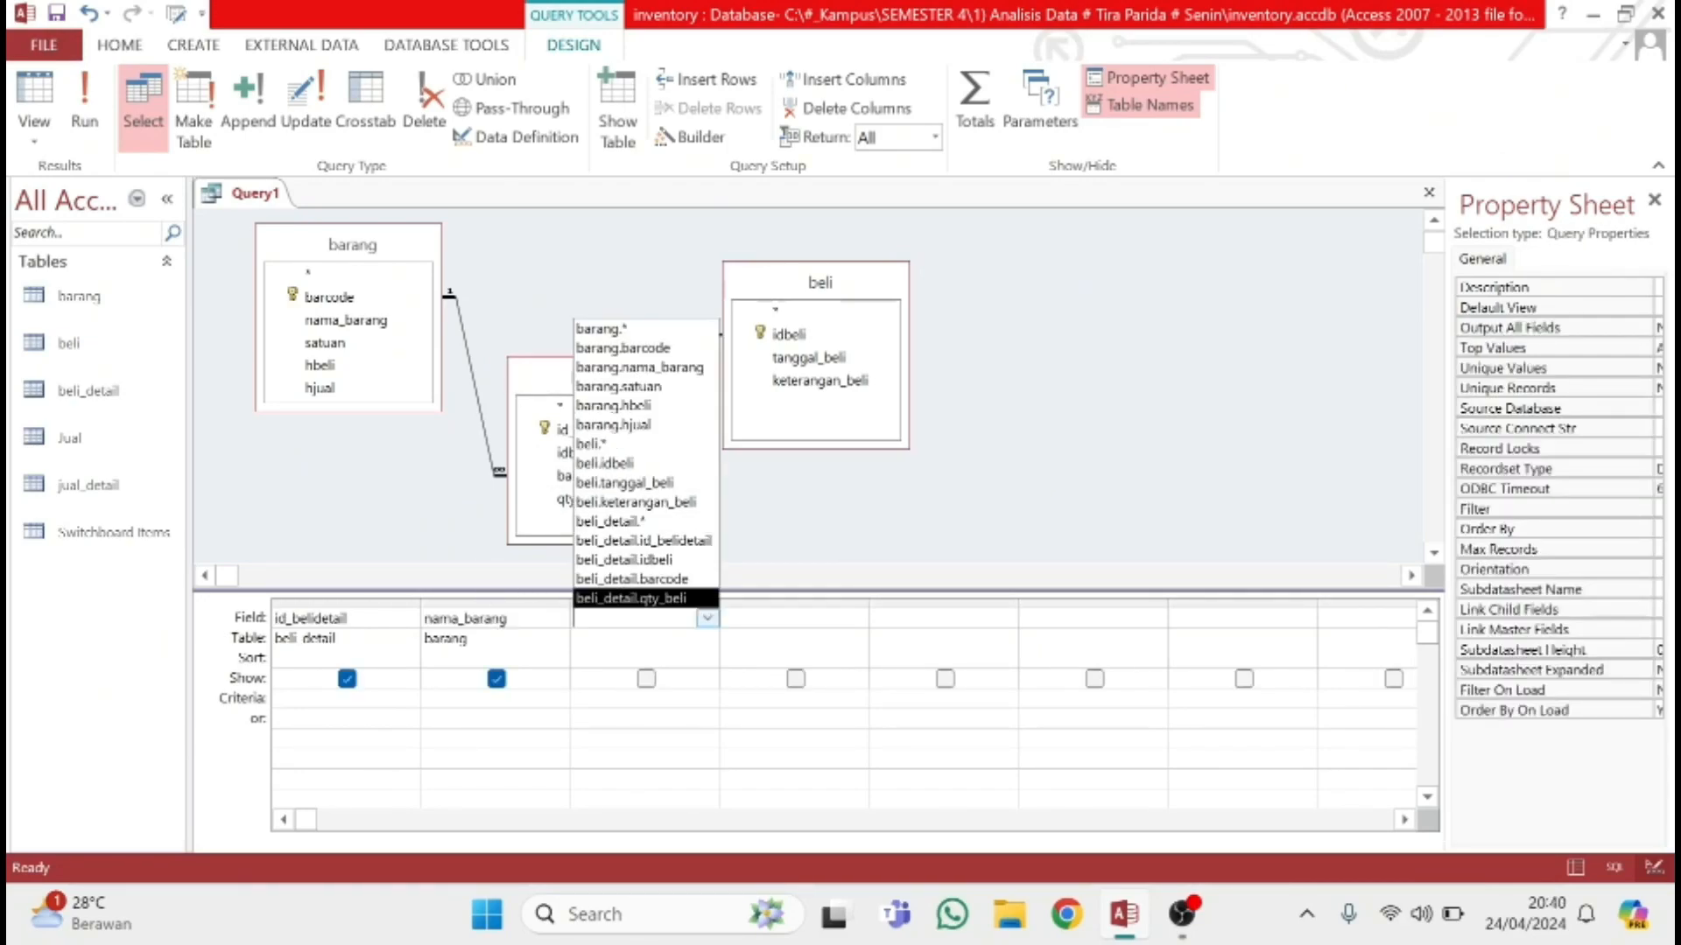
pyautogui.click(644, 389)
# Add hbeli from barang and qty_beli from beli_detail as the fourth and fifth query fields
pyautogui.click(856, 618)
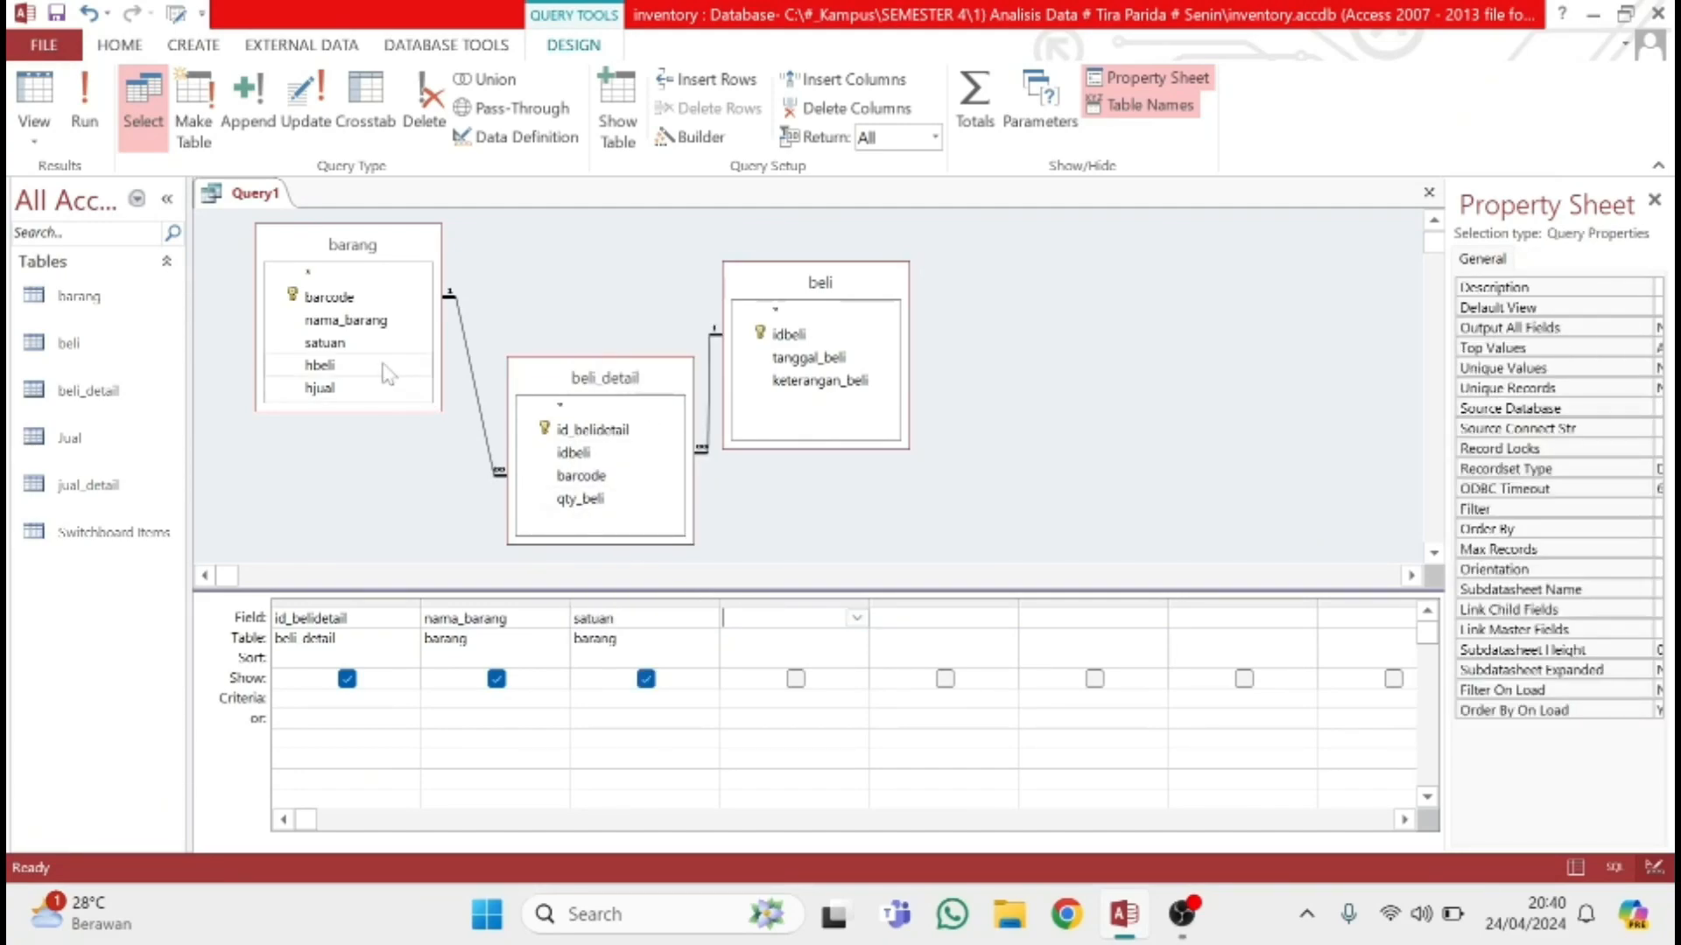
pyautogui.click(856, 618)
pyautogui.click(781, 406)
pyautogui.click(873, 618)
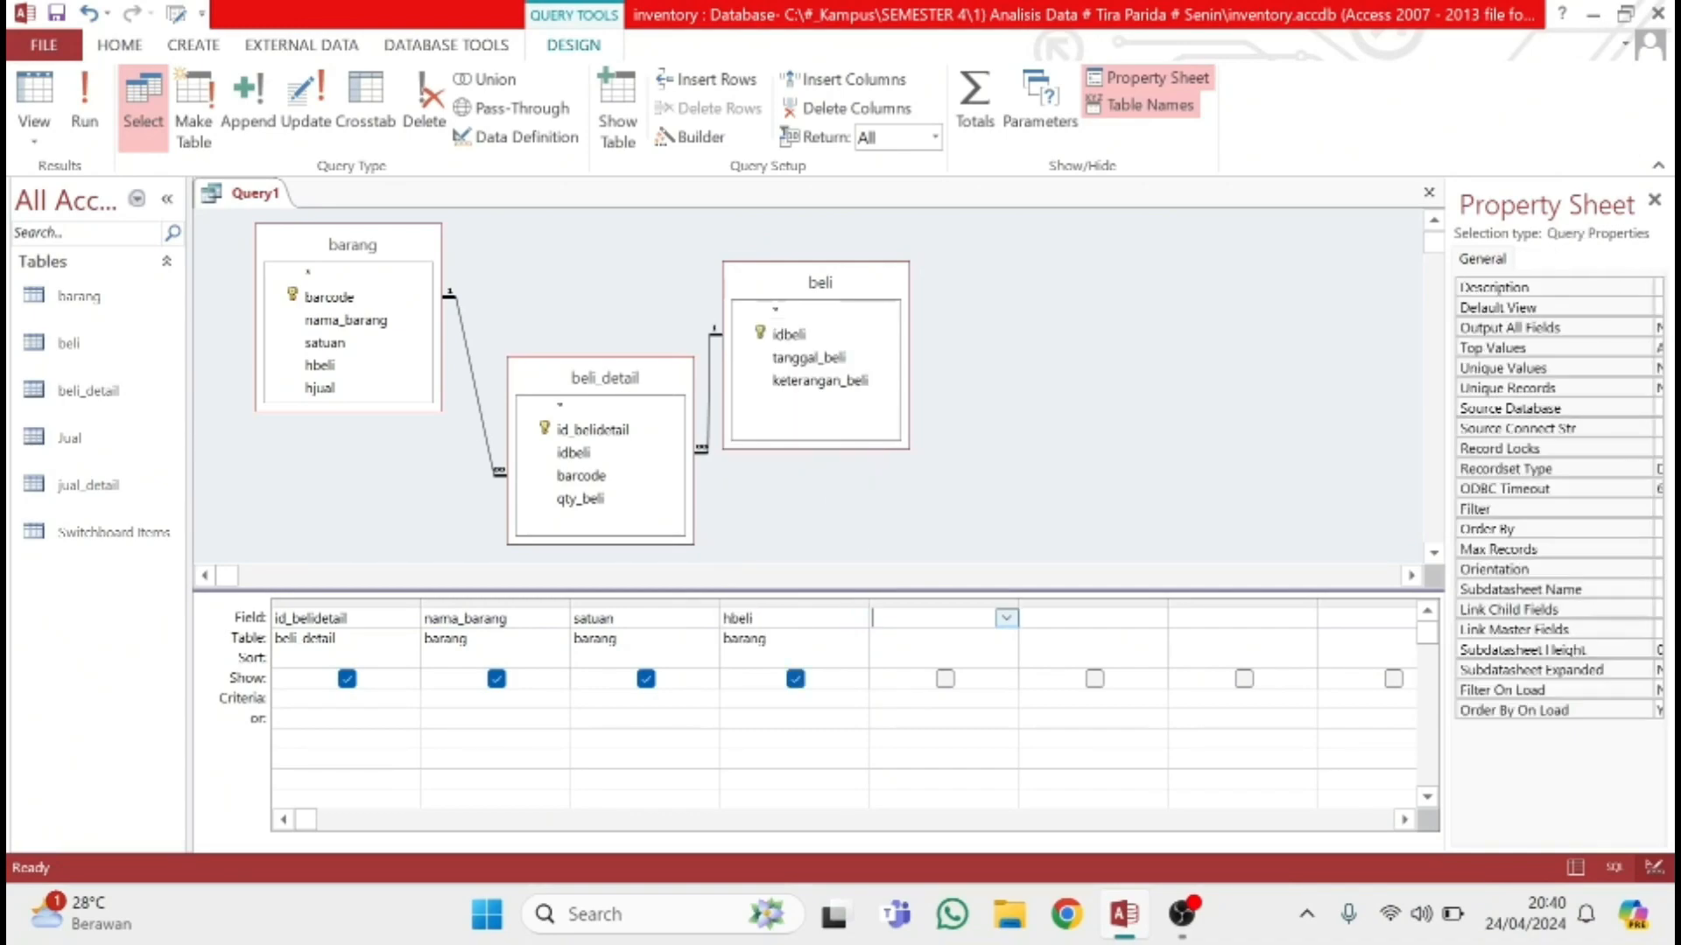
pyautogui.click(1007, 618)
pyautogui.click(960, 599)
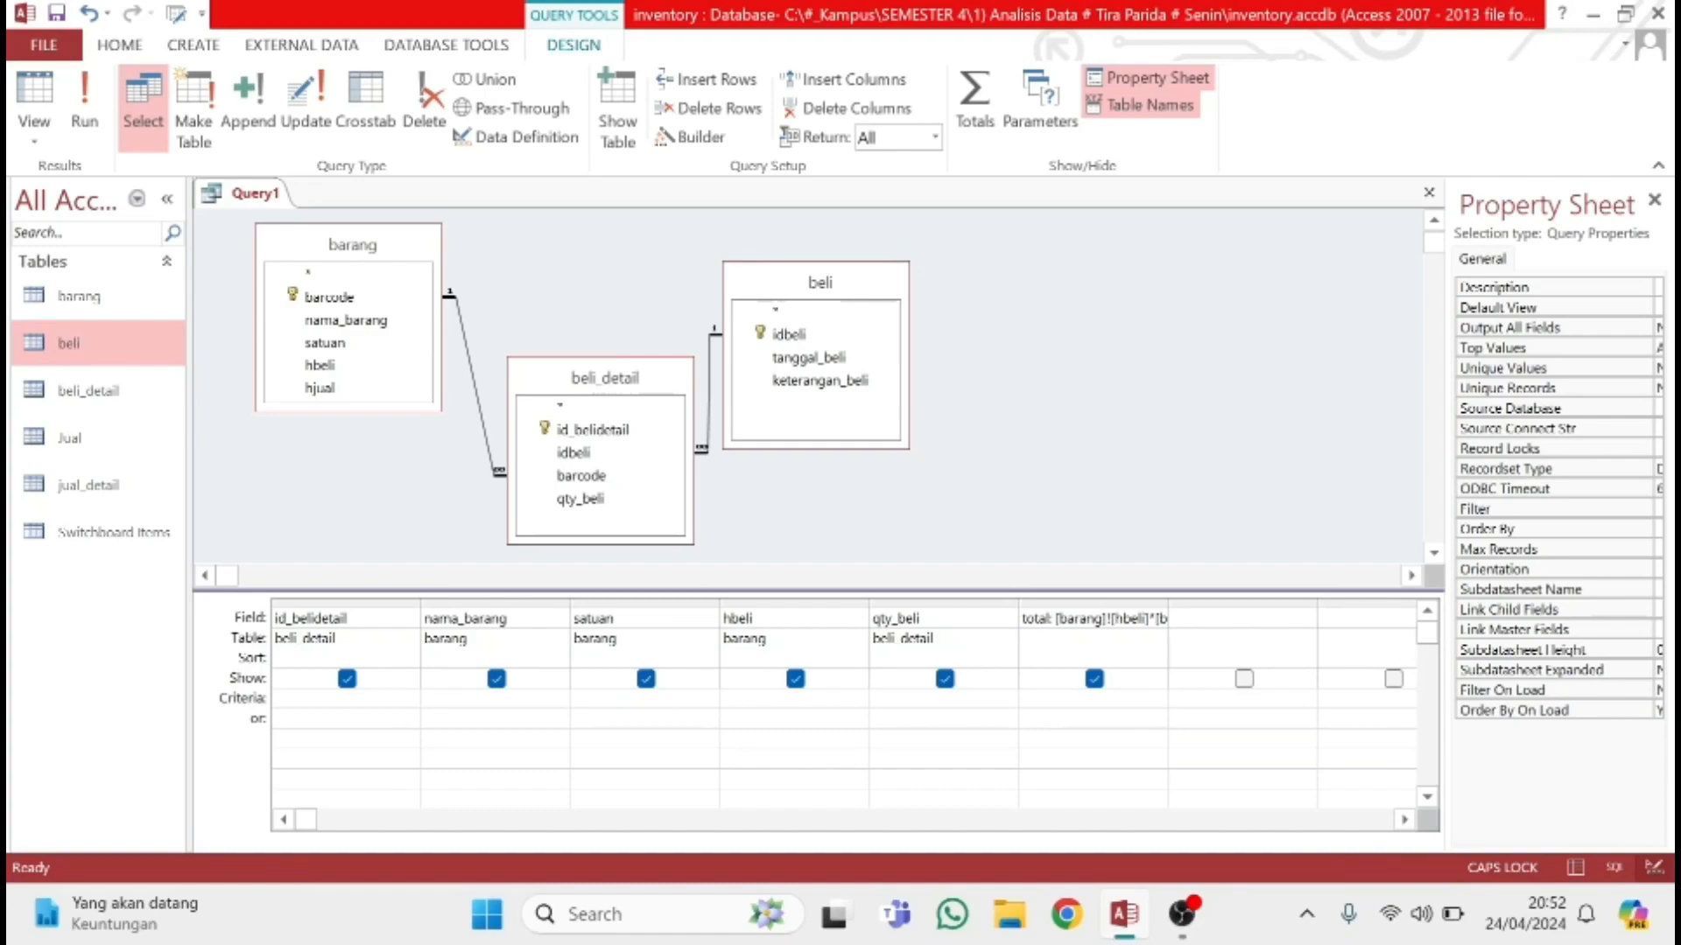
# Review the total field's expression in the Expression Builder and inspect the barang and beli_detail field lists
pyautogui.click(1155, 619)
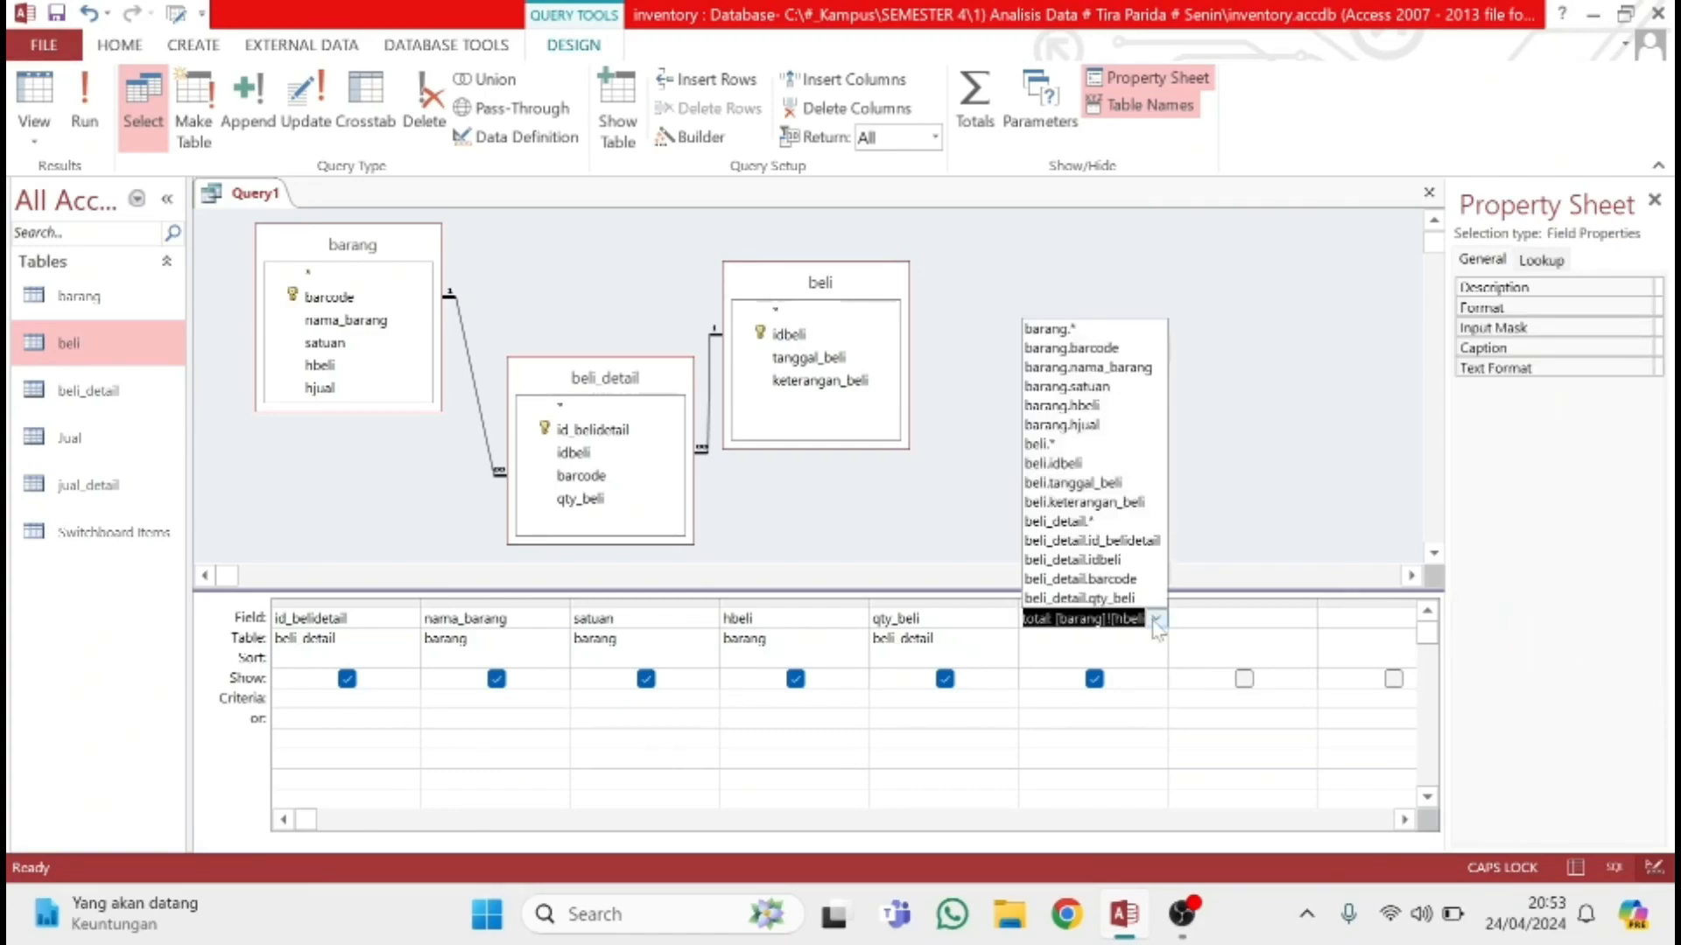
pyautogui.rightClick(1155, 624)
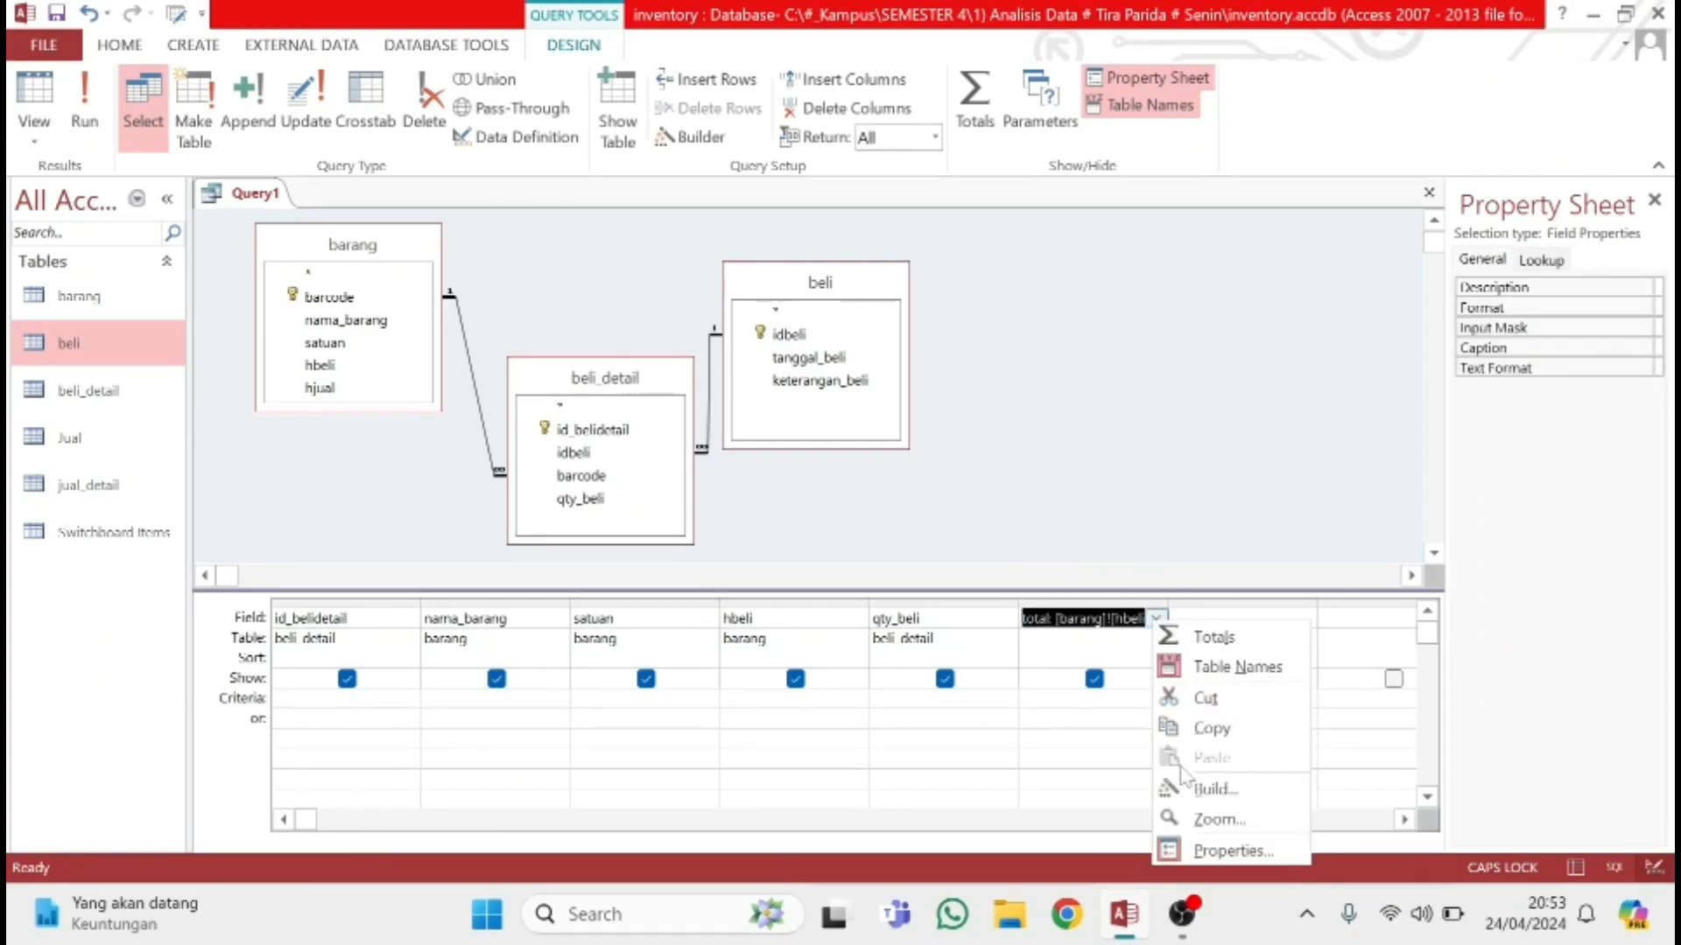
pyautogui.click(1221, 792)
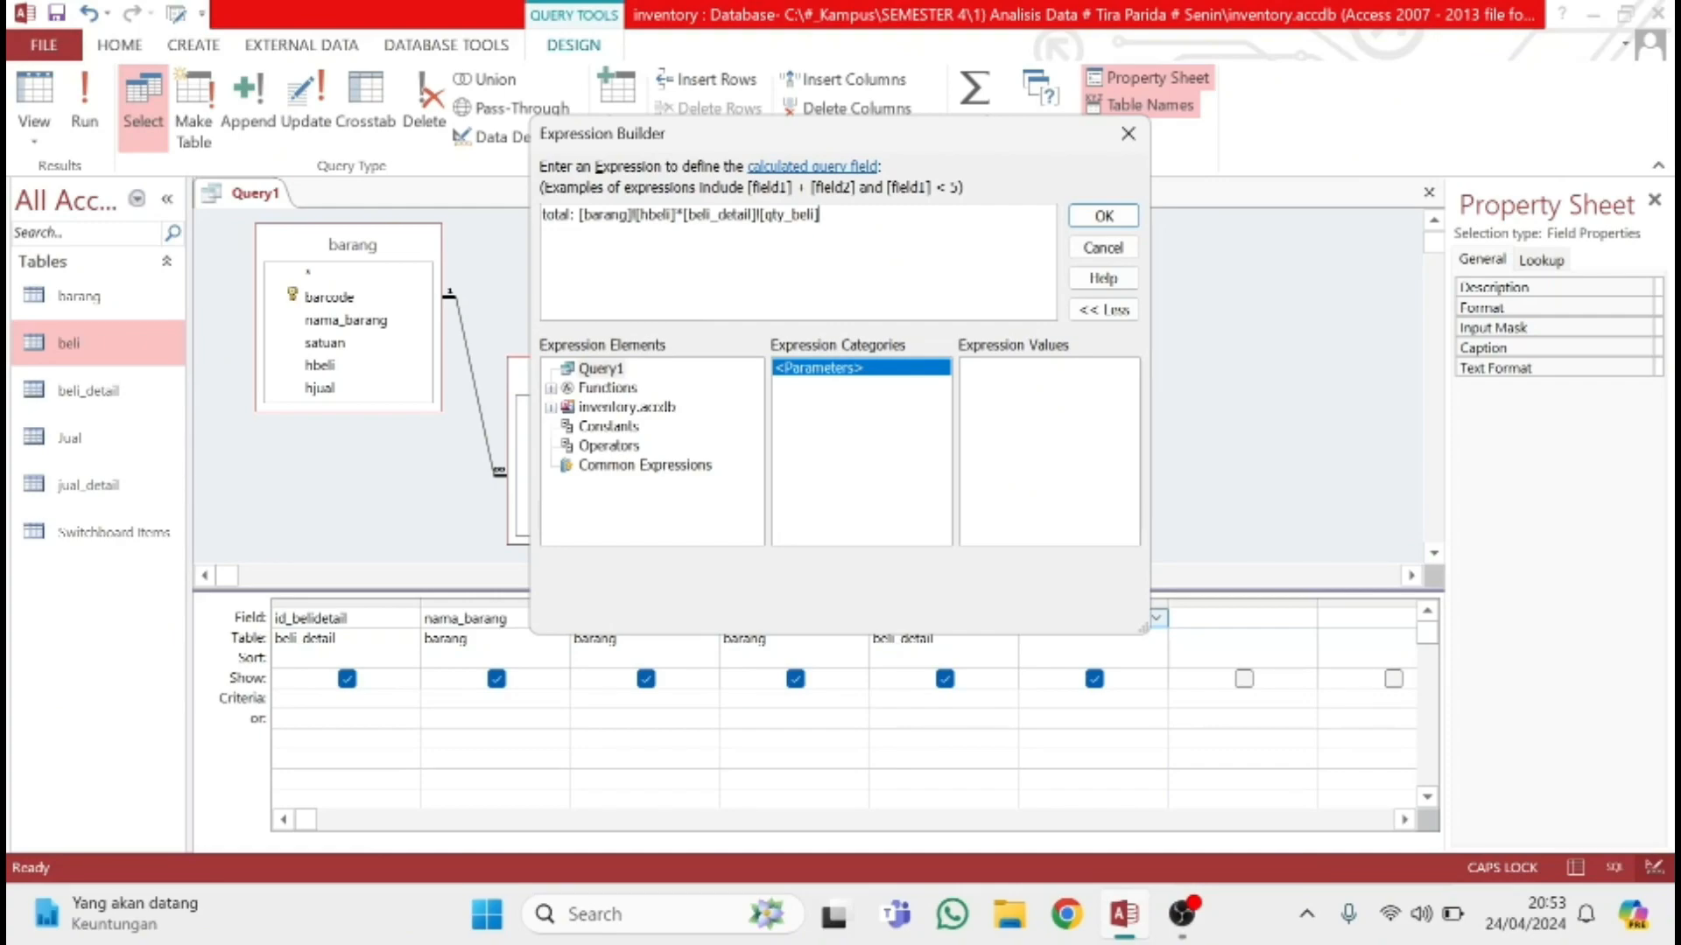
pyautogui.click(614, 410)
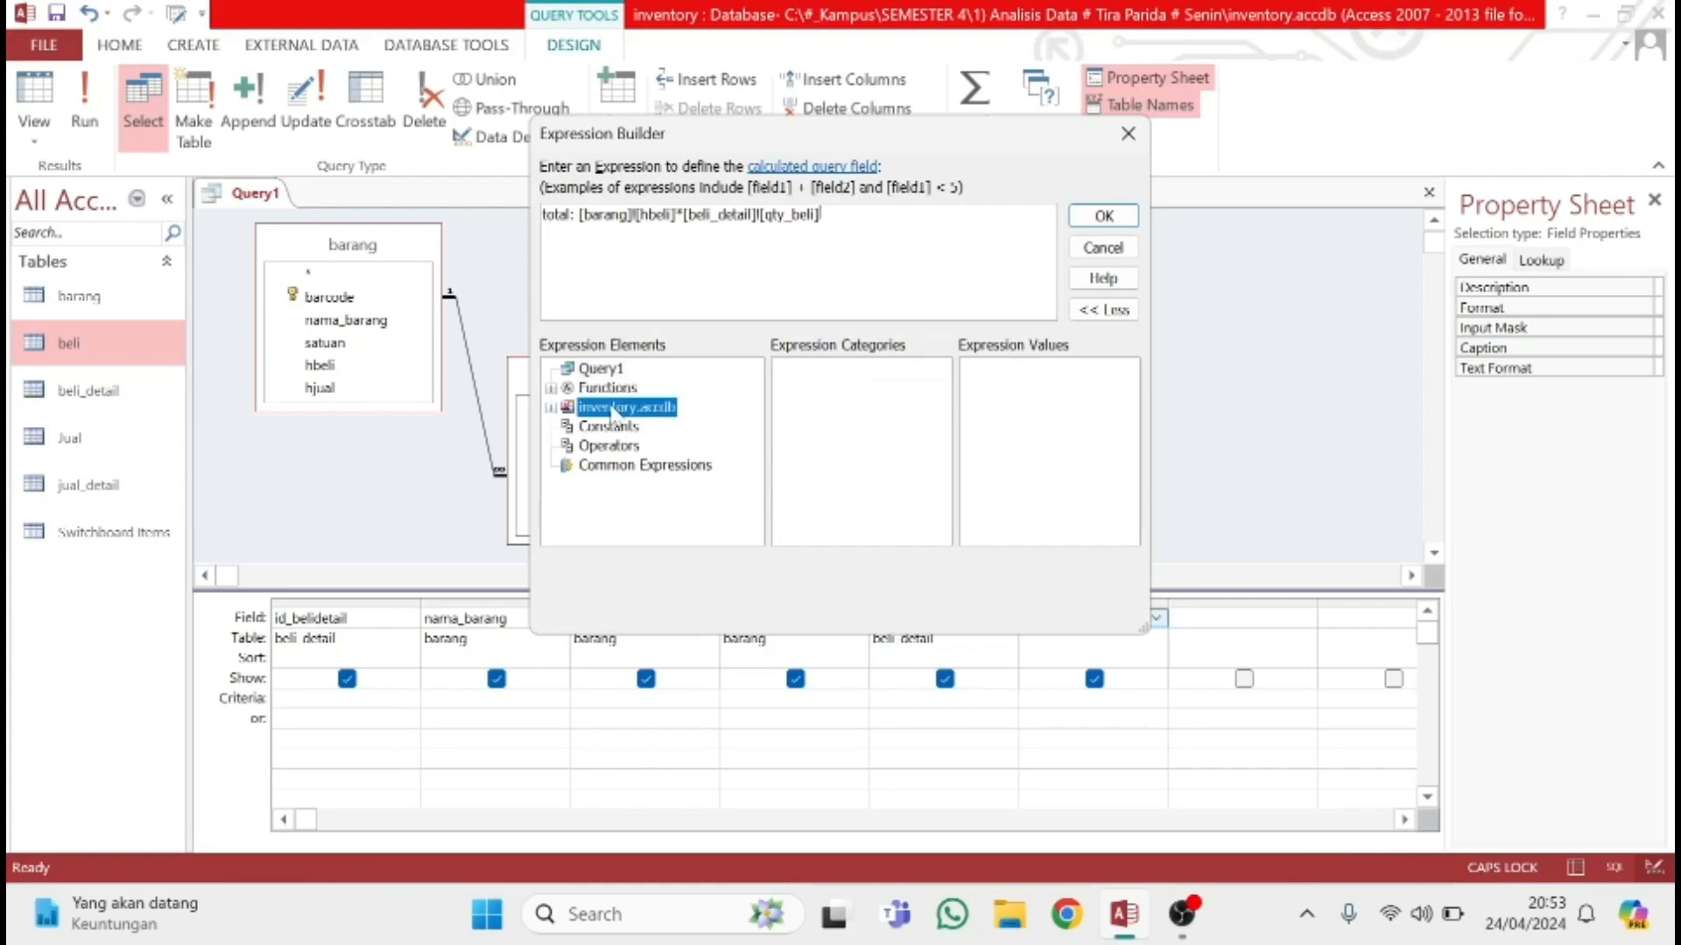
pyautogui.doubleClick(614, 410)
pyautogui.doubleClick(615, 427)
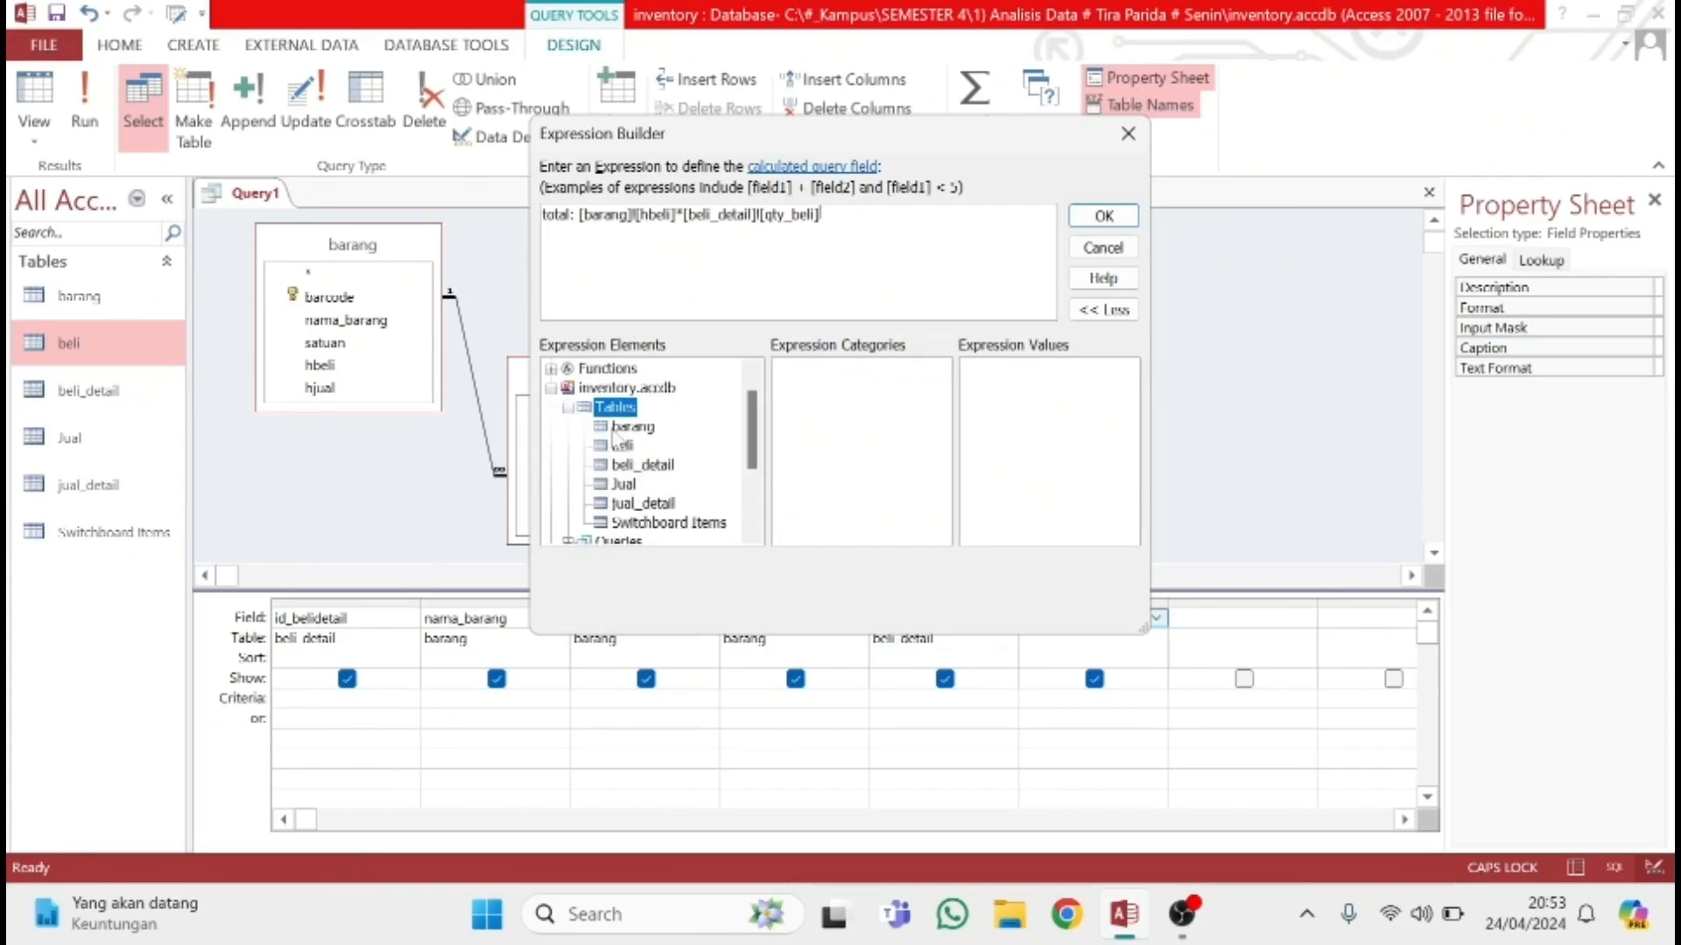
pyautogui.click(631, 427)
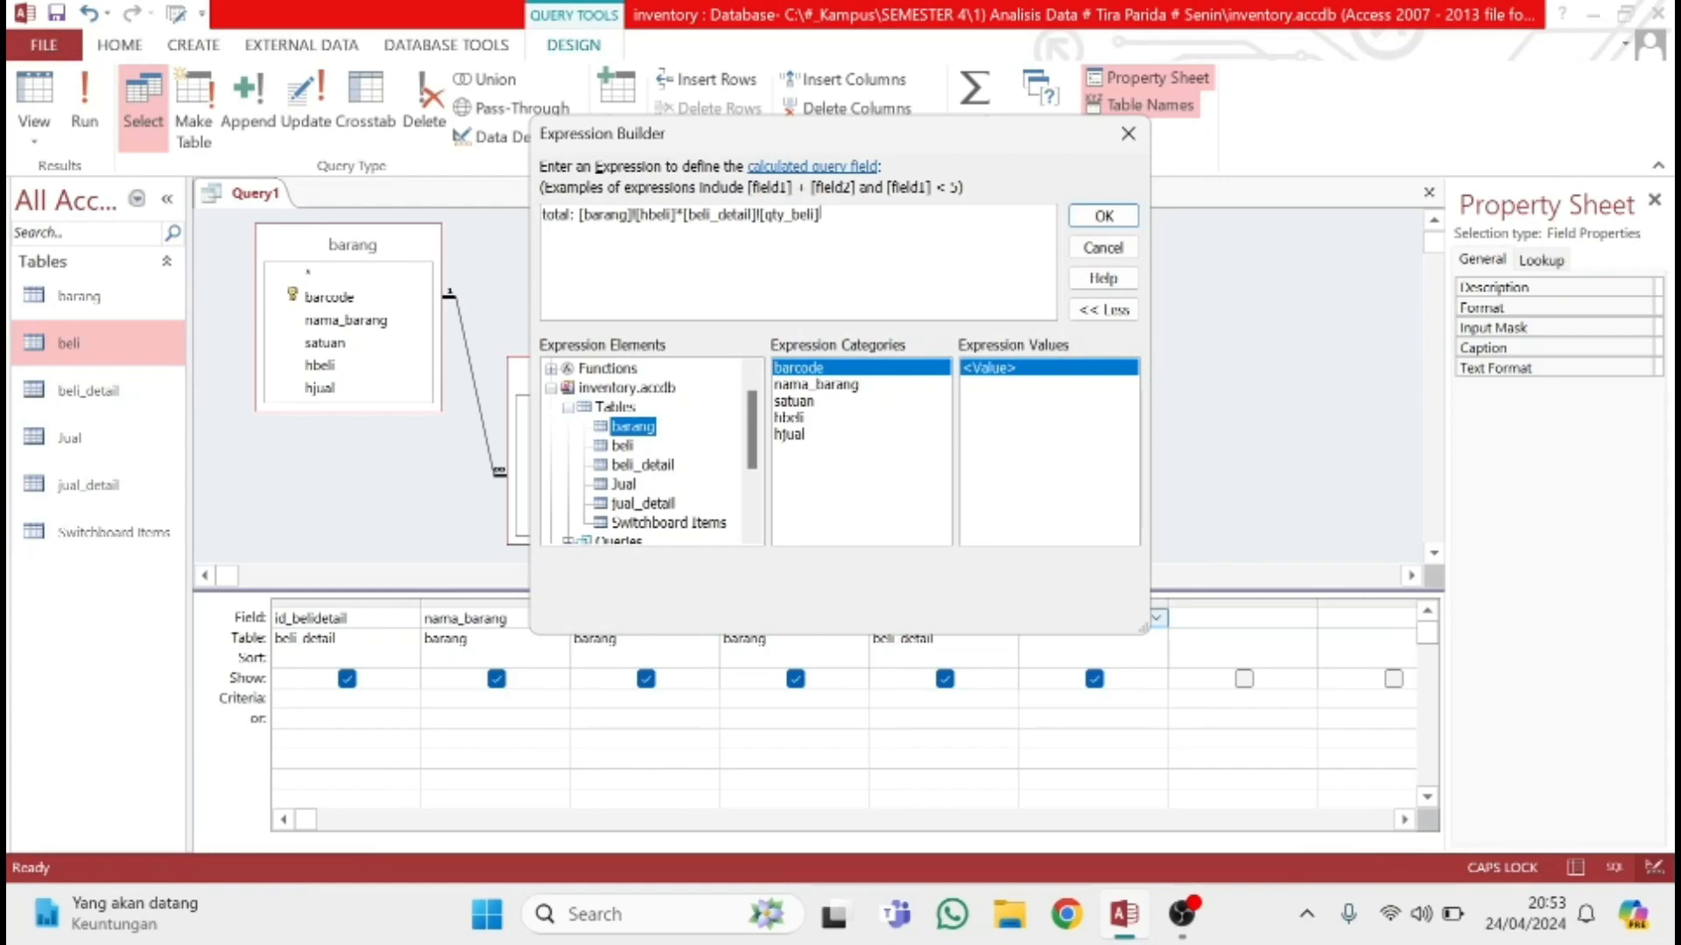
pyautogui.click(645, 469)
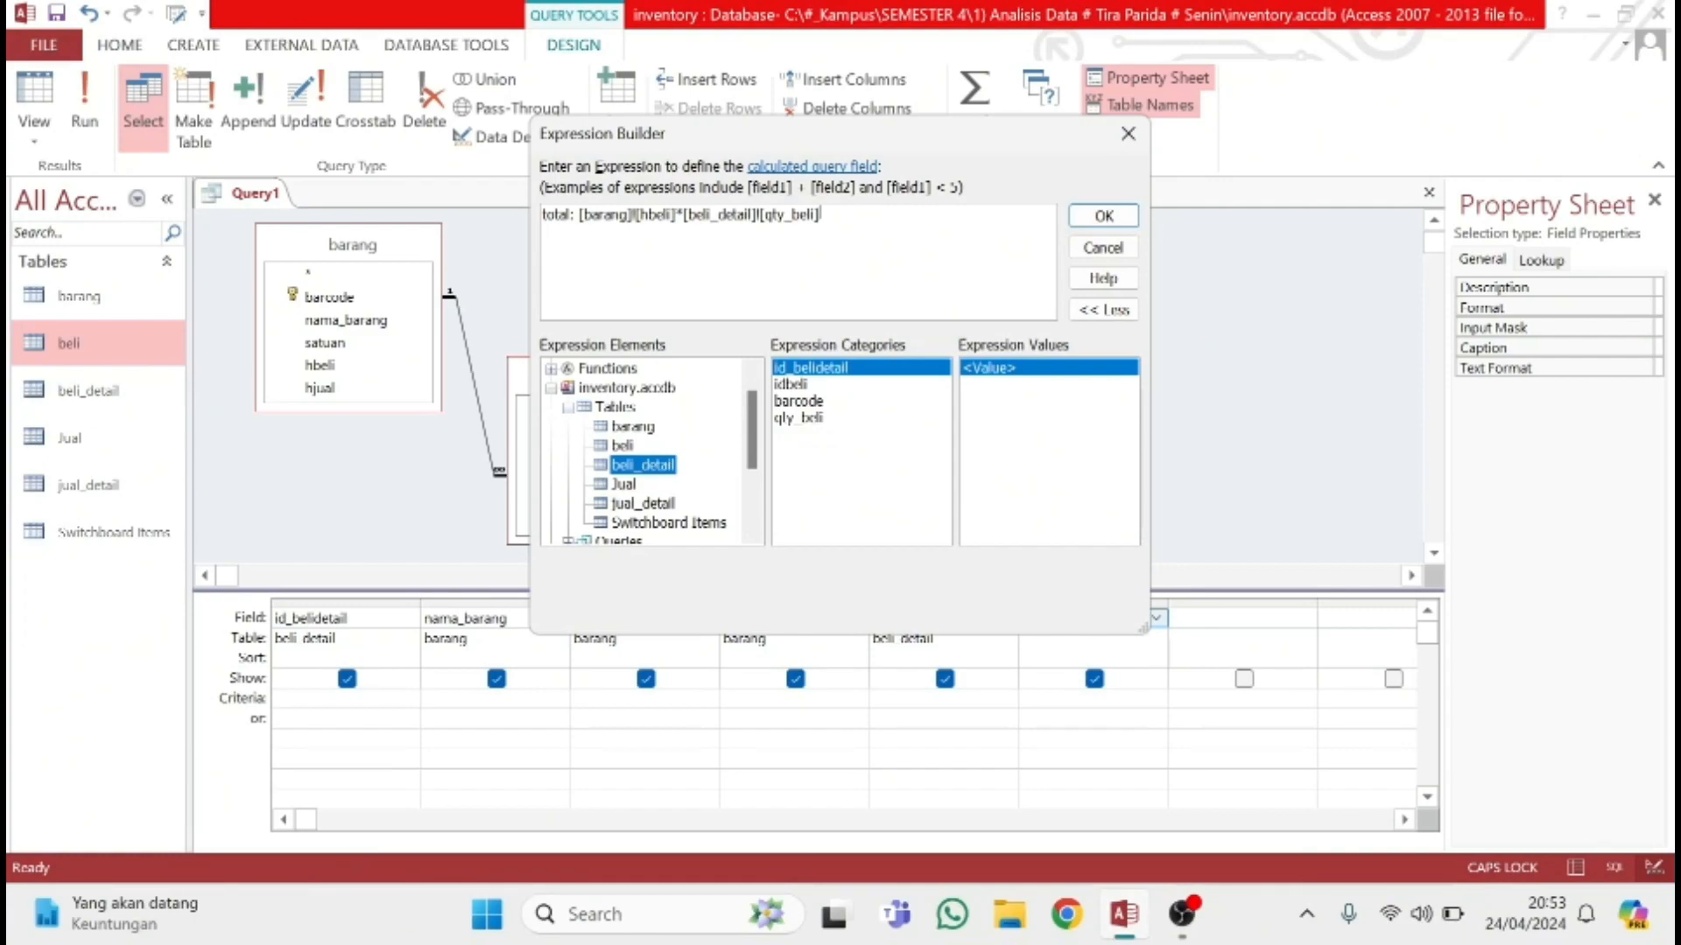
pyautogui.click(1103, 216)
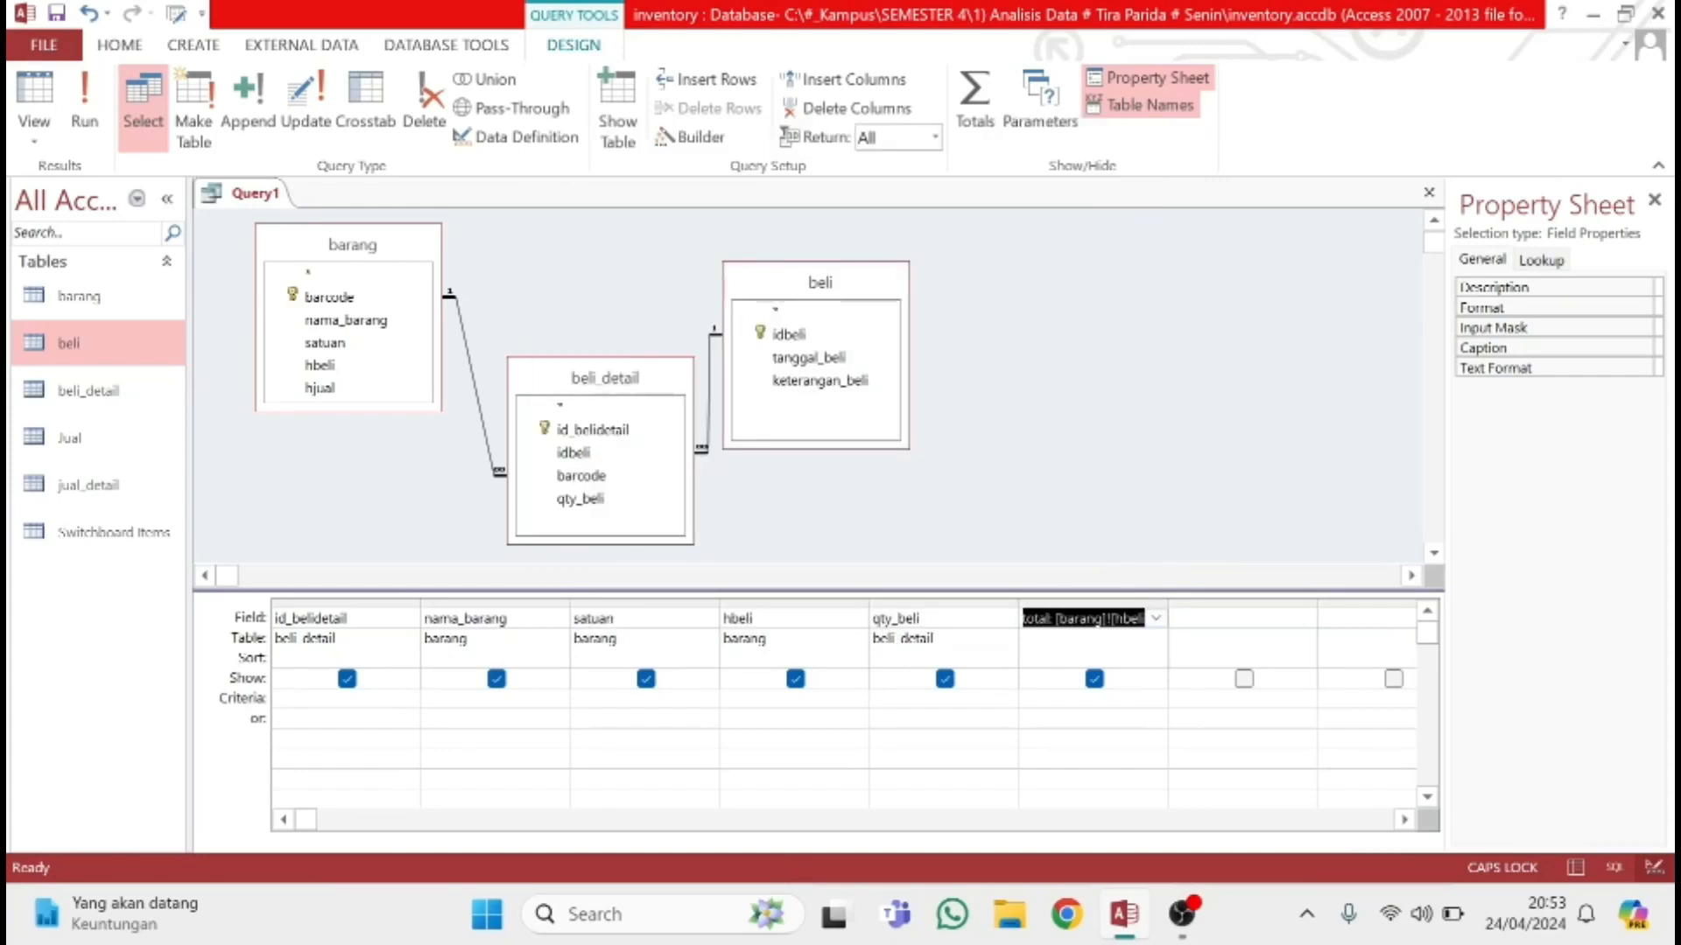
# Add id_belidetail and idbeli from beli_detail as the seventh and eighth query fields
pyautogui.press('Tab')
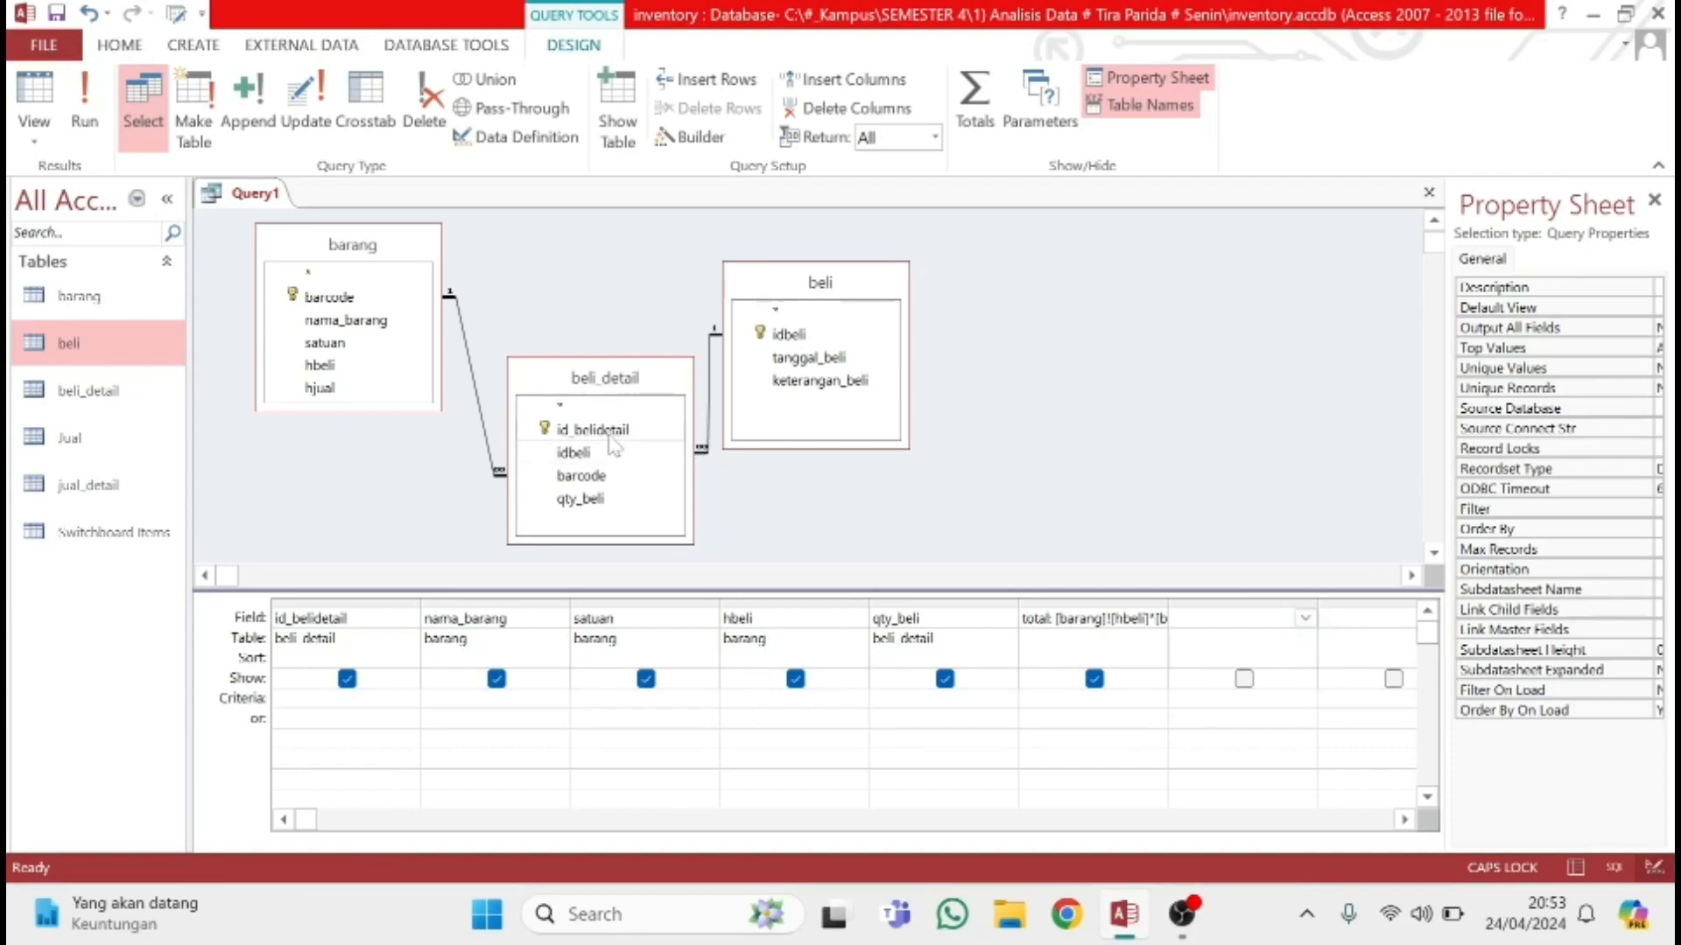
pyautogui.click(1305, 617)
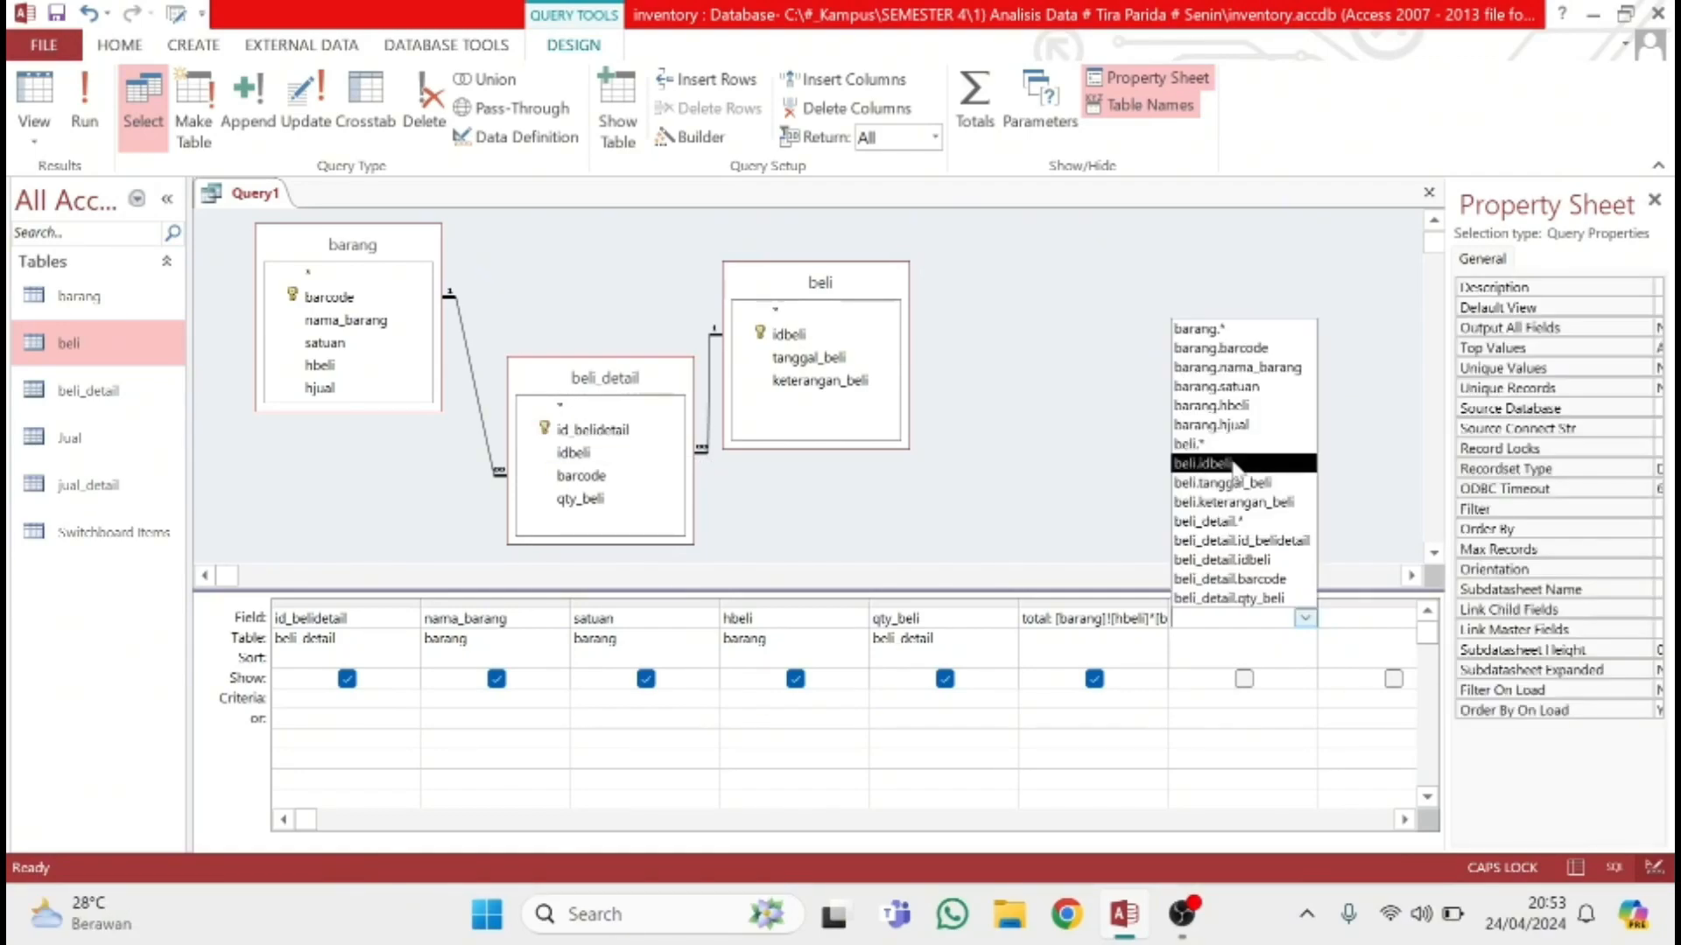
pyautogui.click(1254, 541)
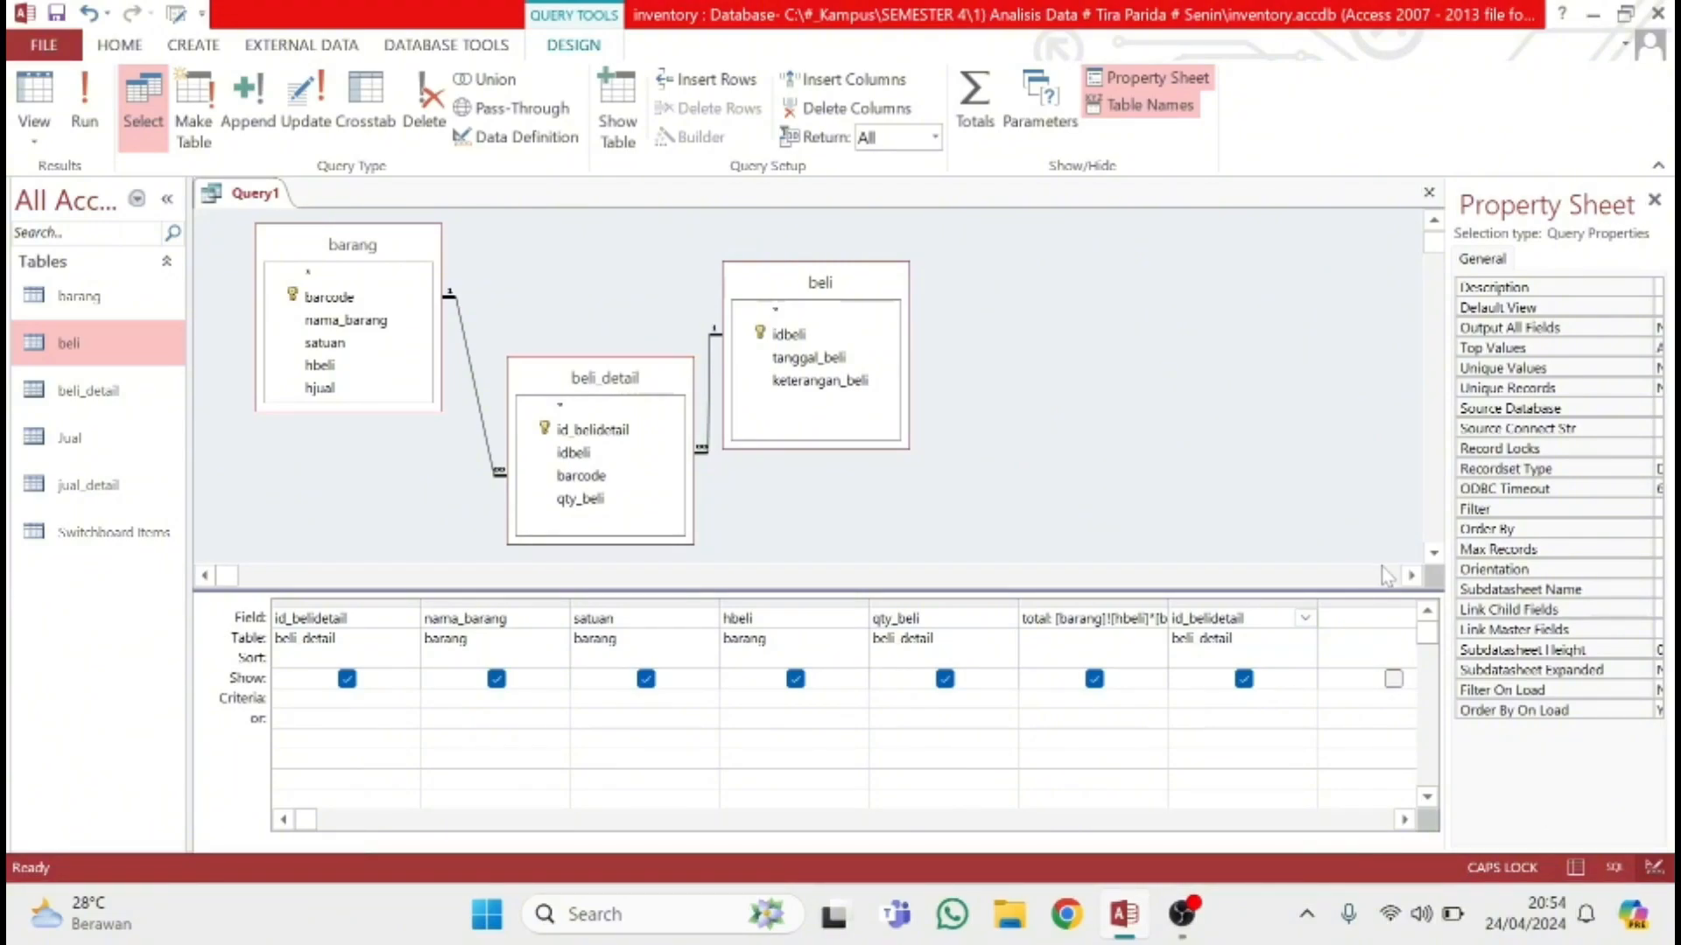
pyautogui.click(1372, 618)
pyautogui.click(1305, 618)
pyautogui.click(1269, 560)
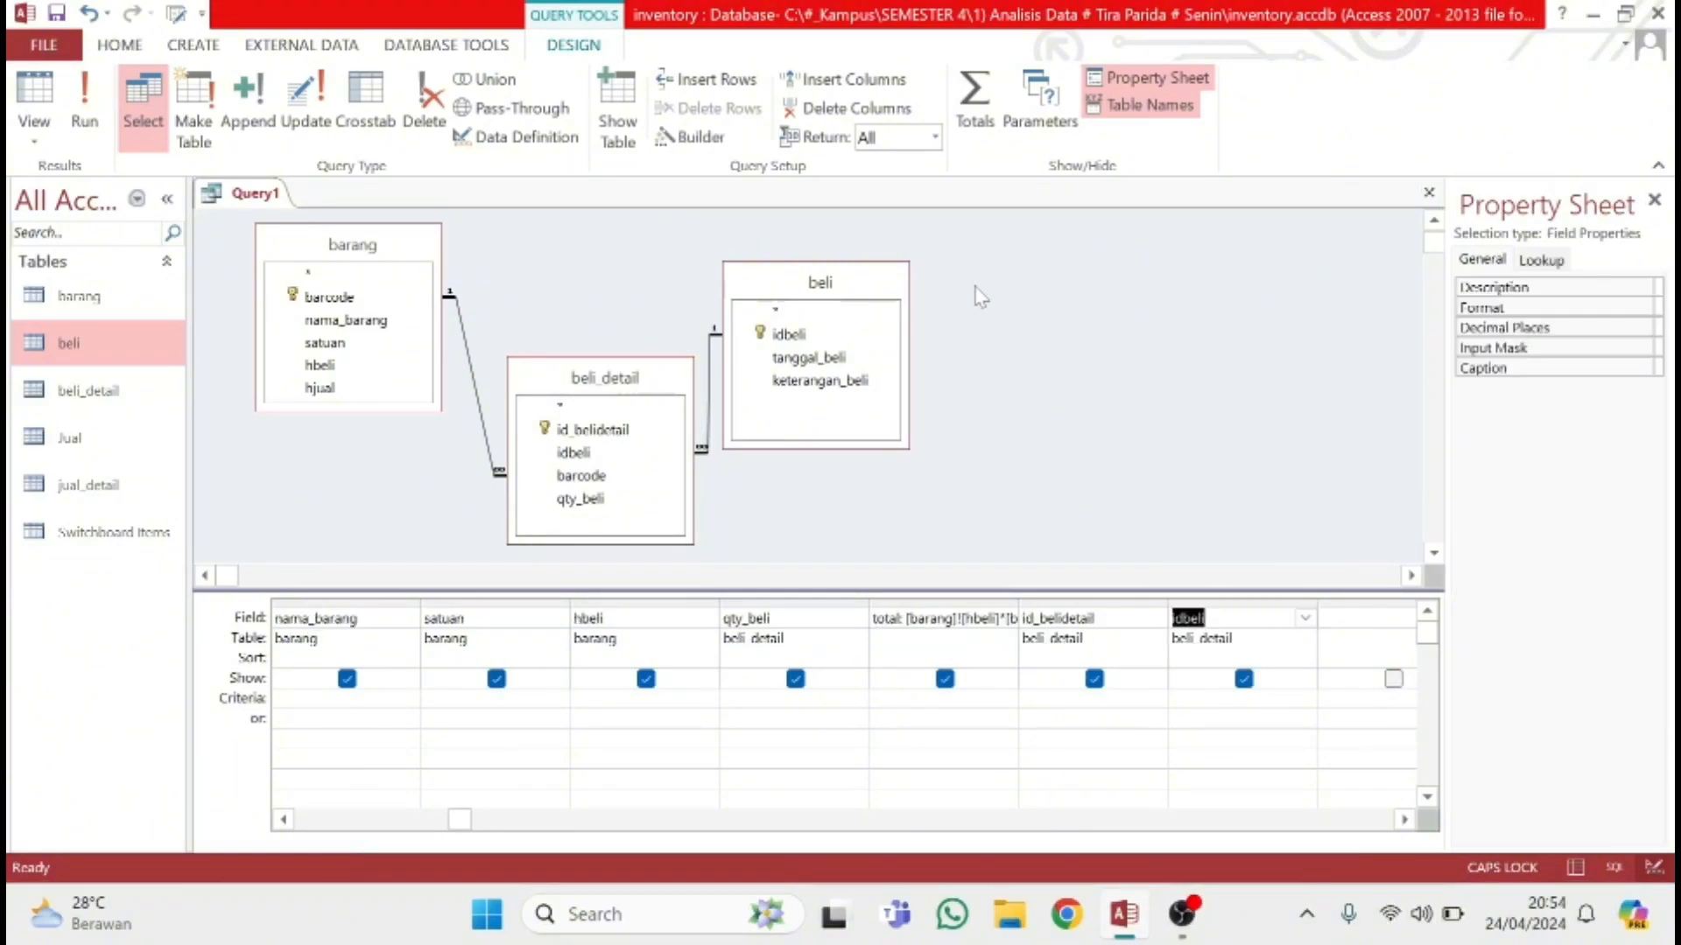
# Save the purchase query under the name "Query beli"
pyautogui.rightClick(254, 195)
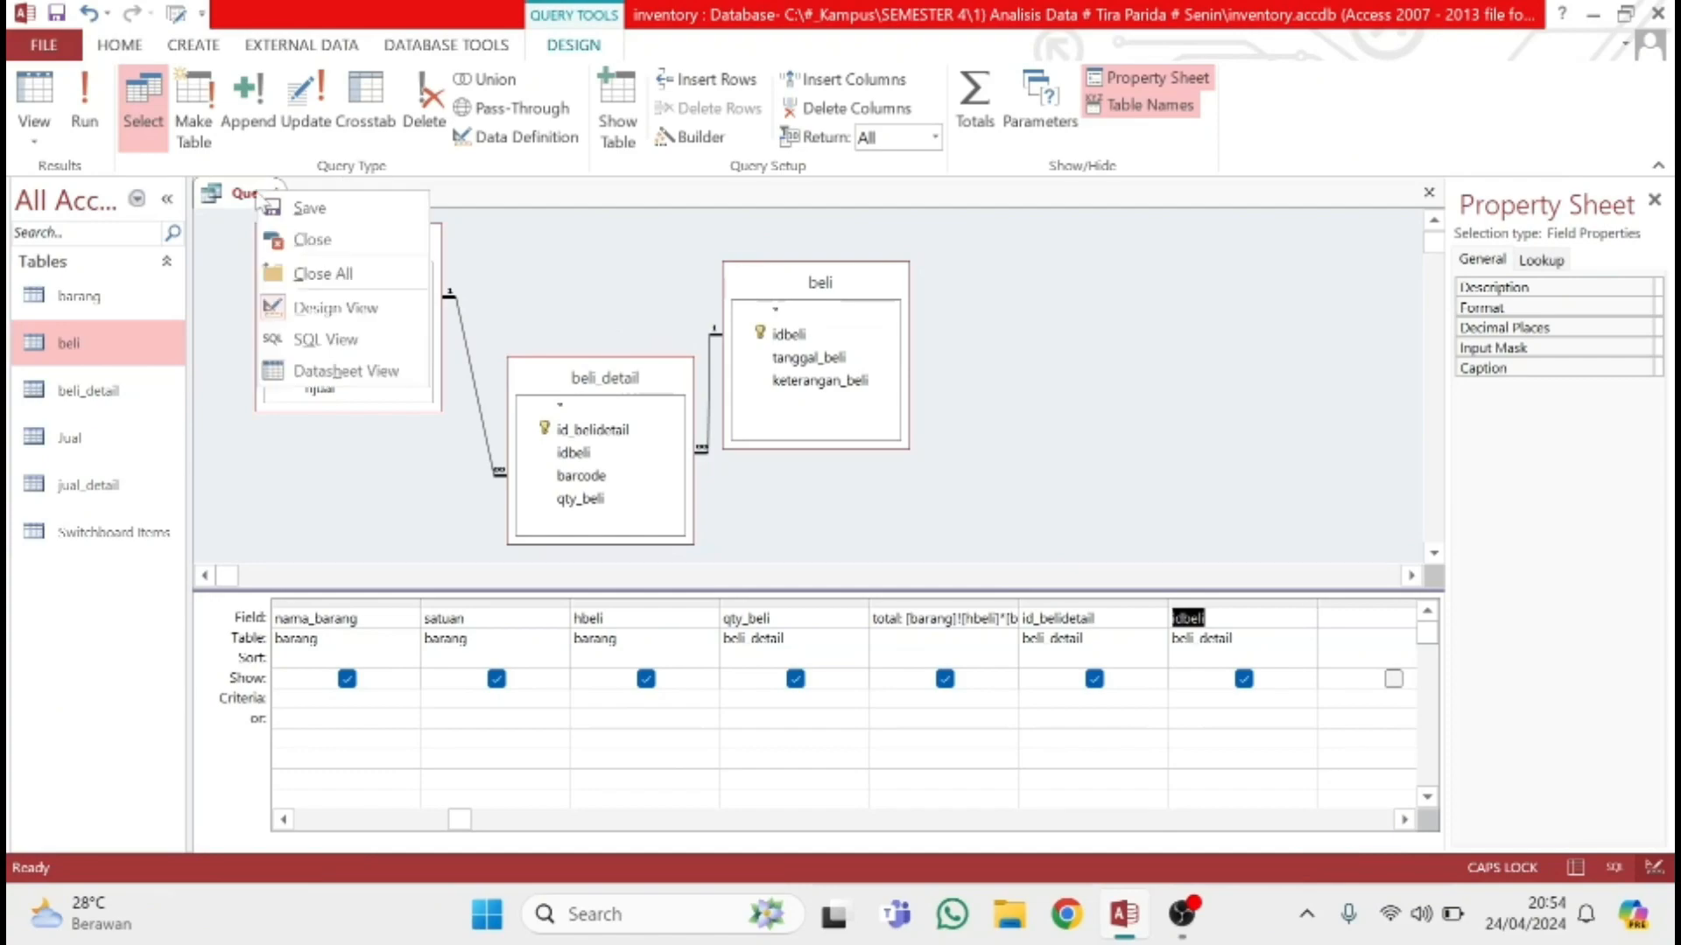
pyautogui.click(300, 207)
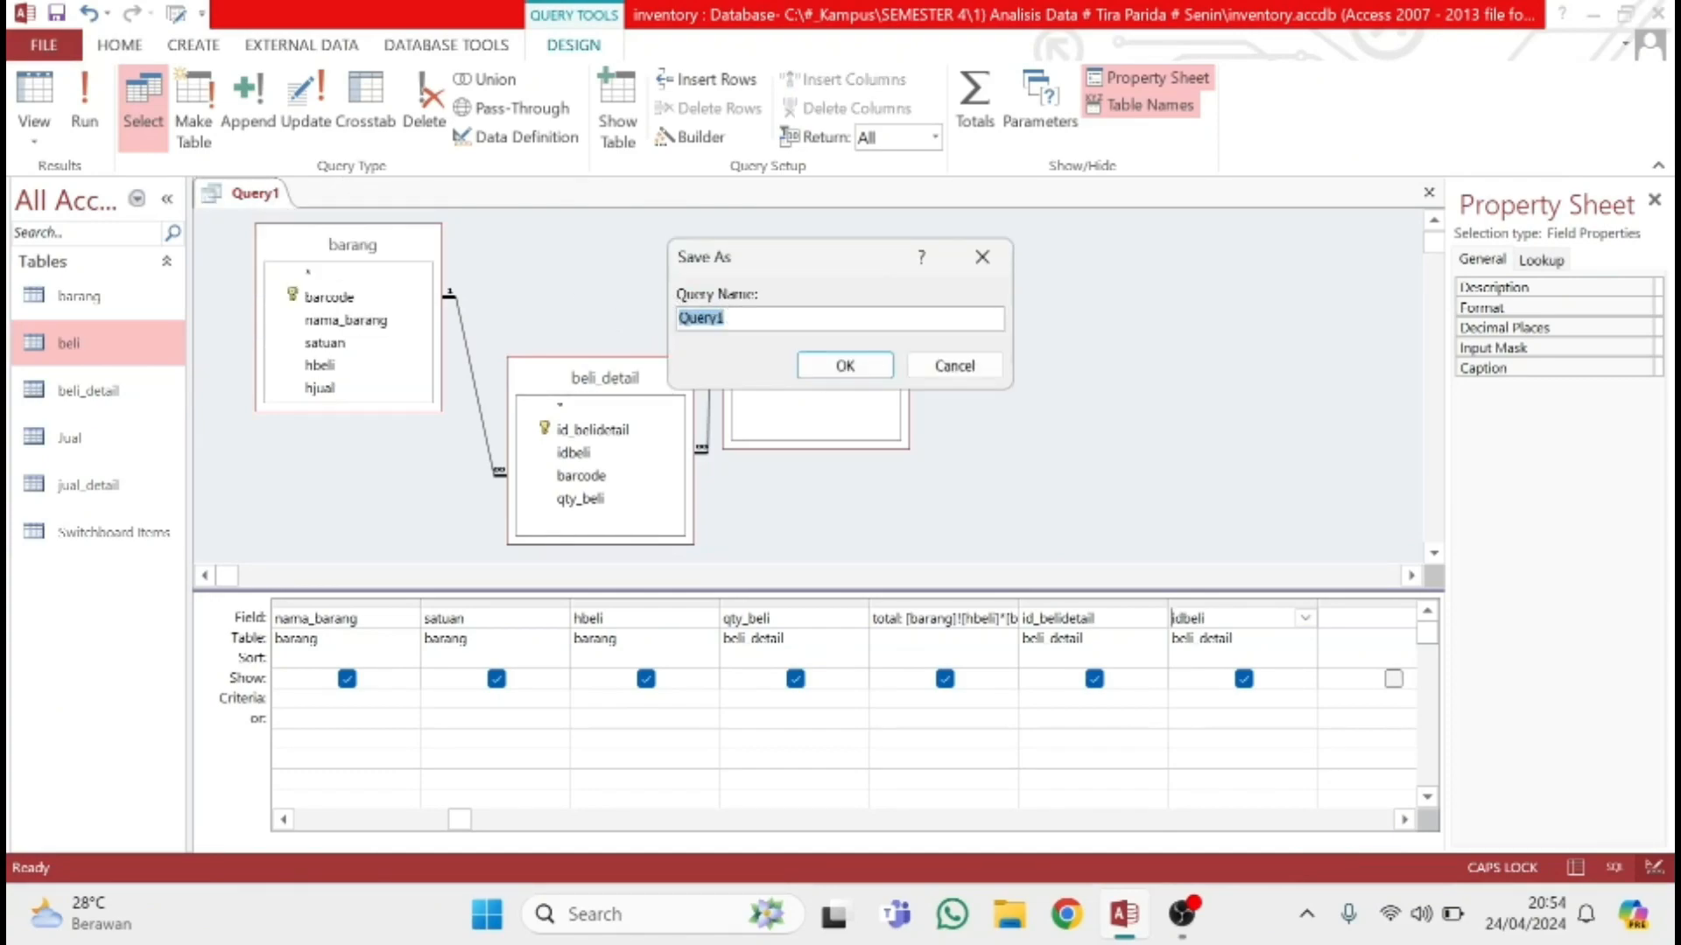
pyautogui.click(728, 318)
pyautogui.write('BE')
pyautogui.press('BackSpace')
pyautogui.press('BackSpace')
pyautogui.press('capslock')
pyautogui.write('be')
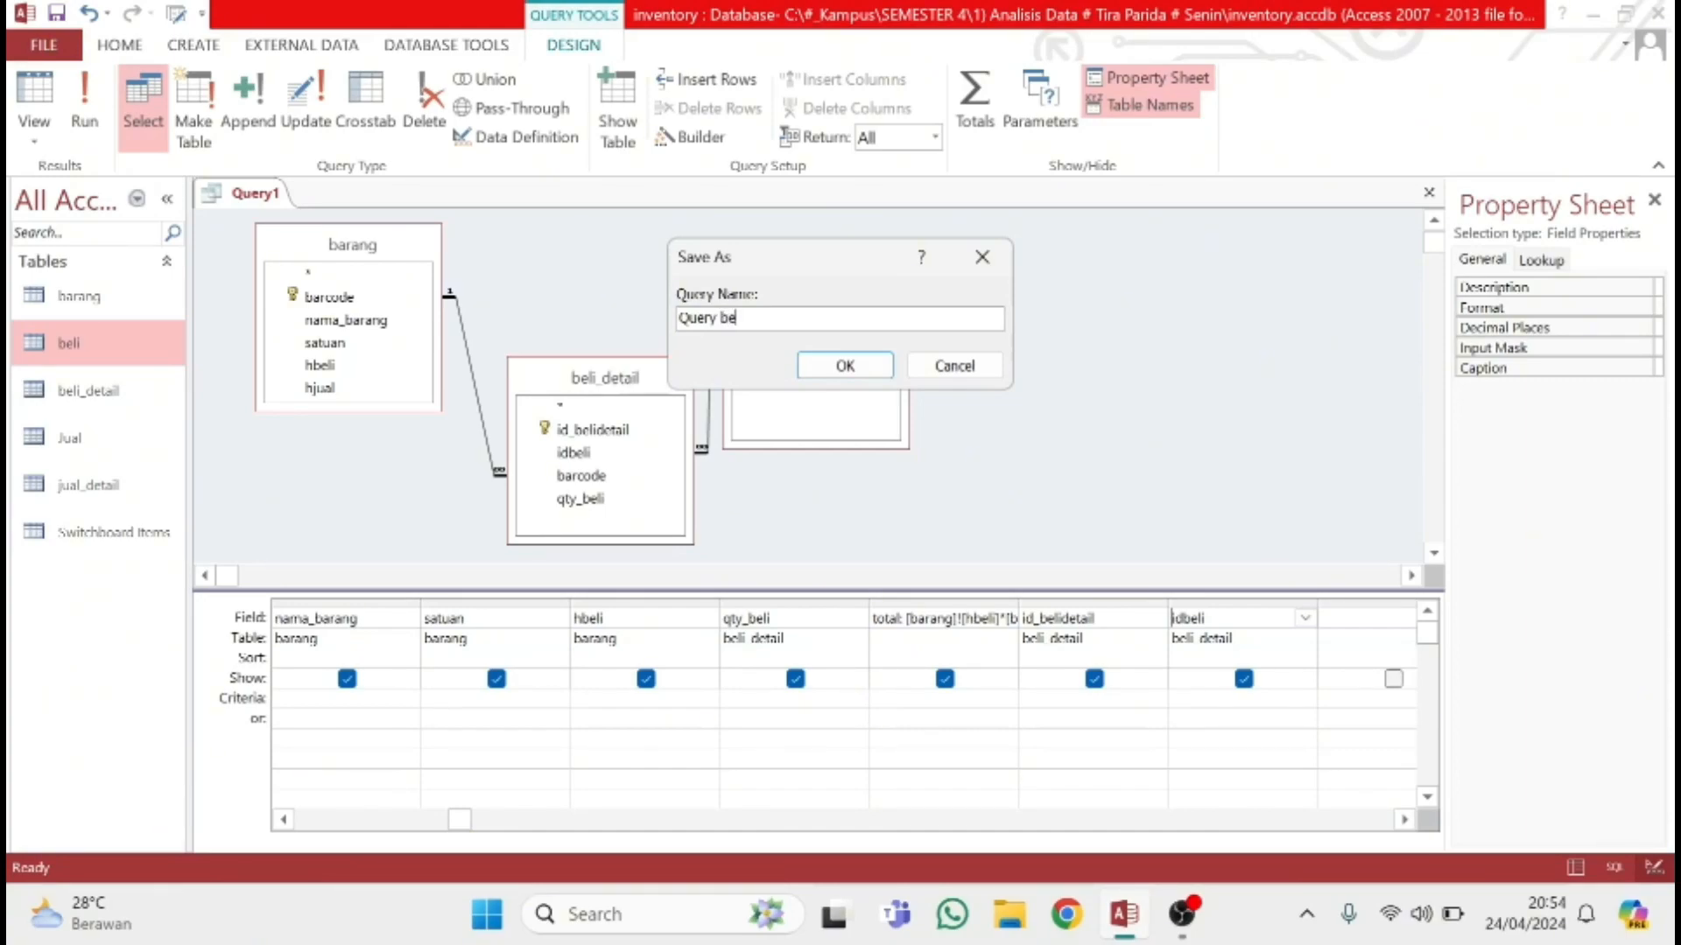
pyautogui.write('li')
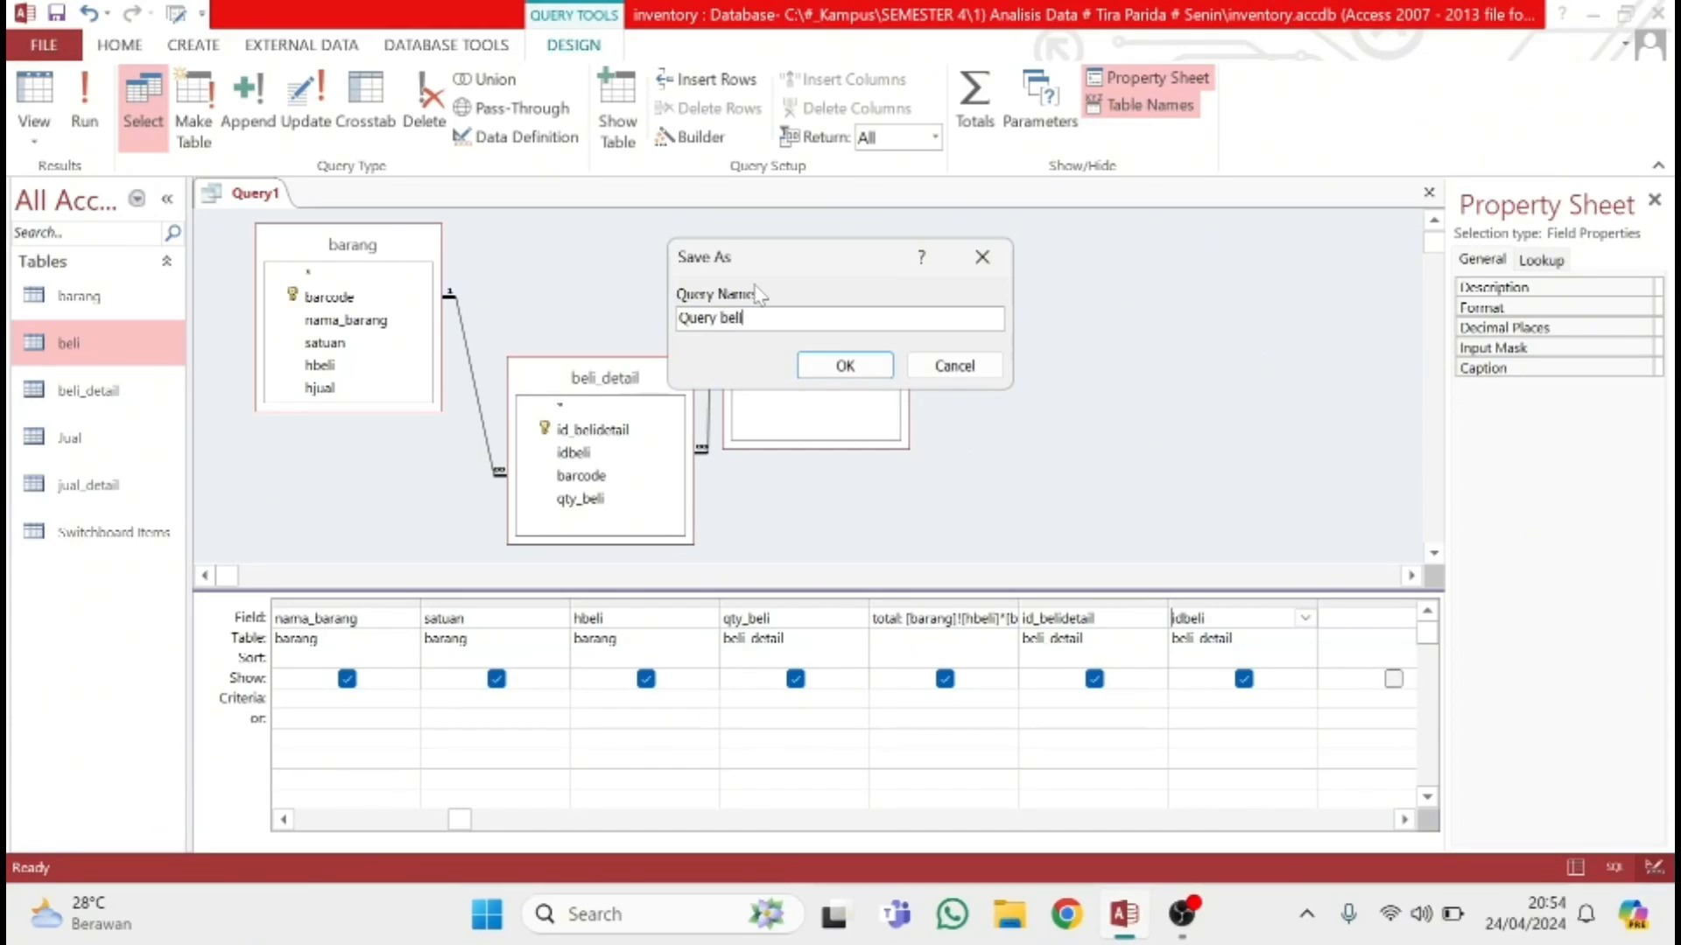
pyautogui.click(877, 372)
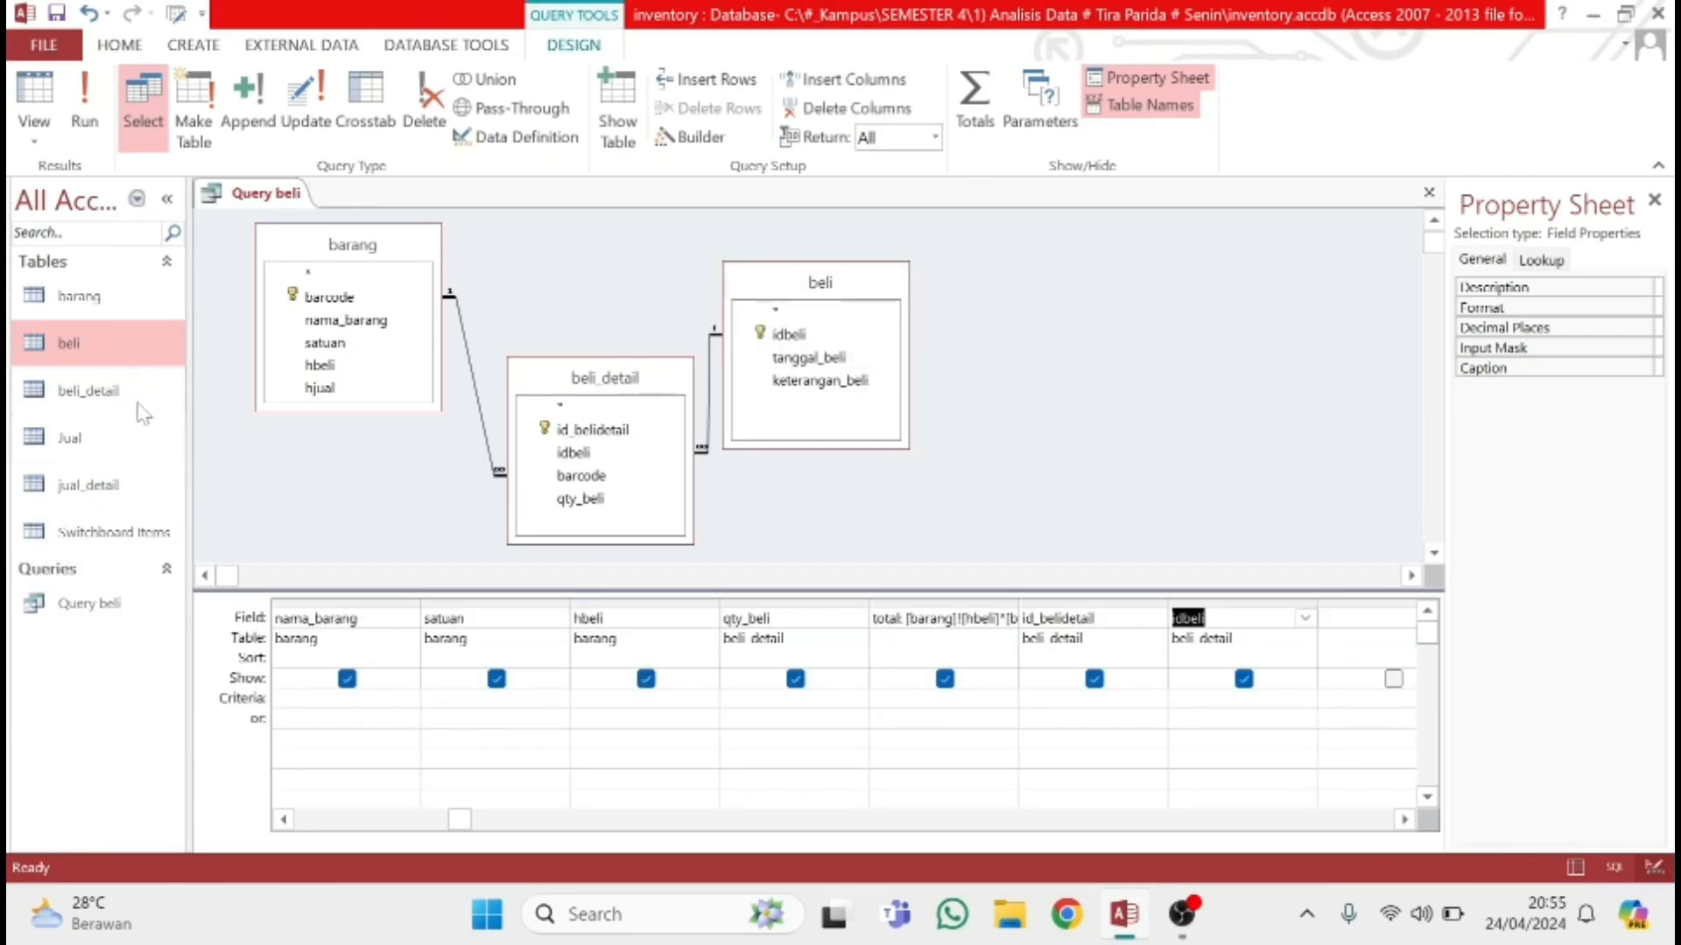
# Open the Jual table and create a new design-view query containing the barang, Jual and jual_detail tables
pyautogui.doubleClick(100, 442)
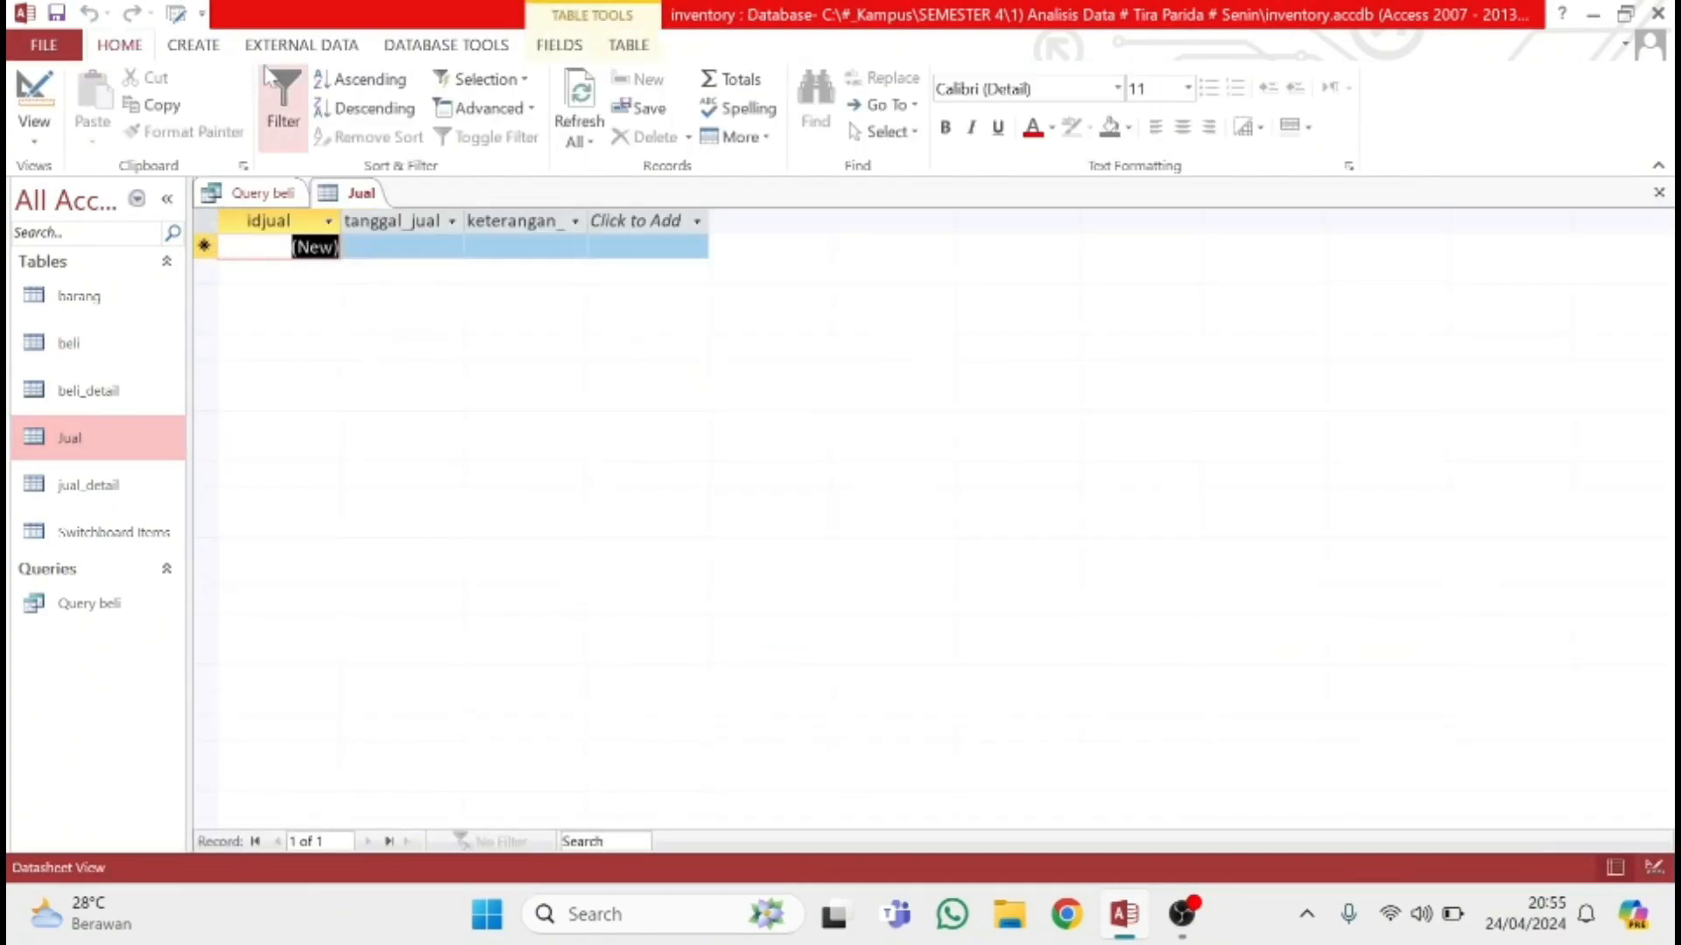
pyautogui.click(213, 50)
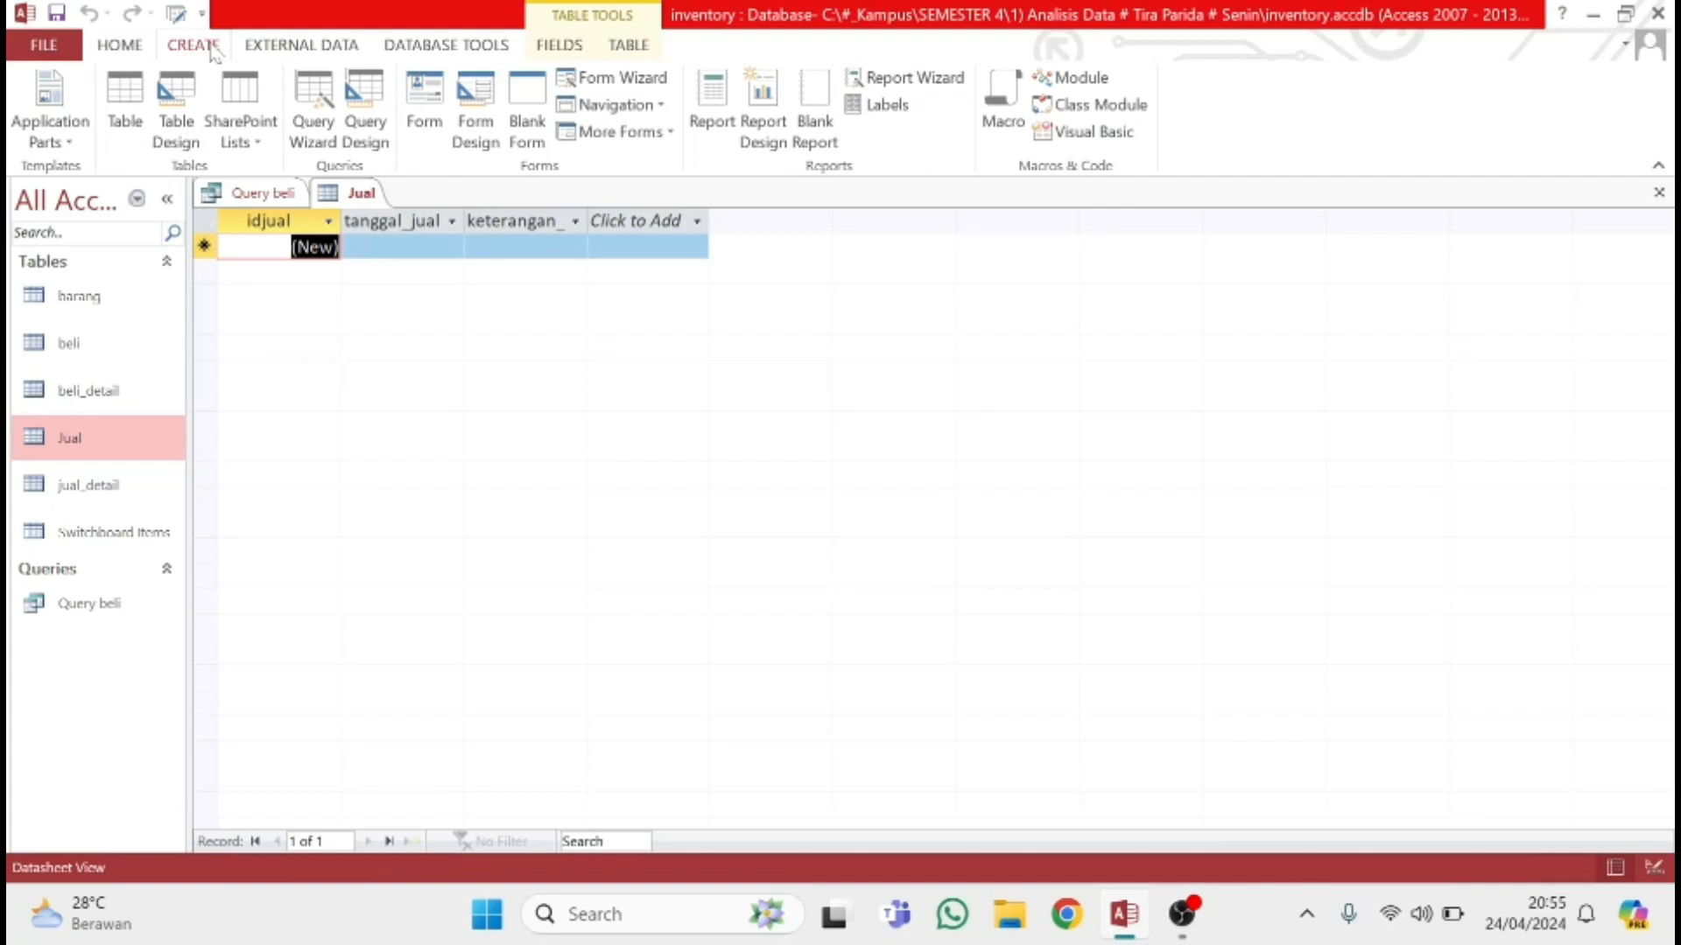
pyautogui.click(378, 107)
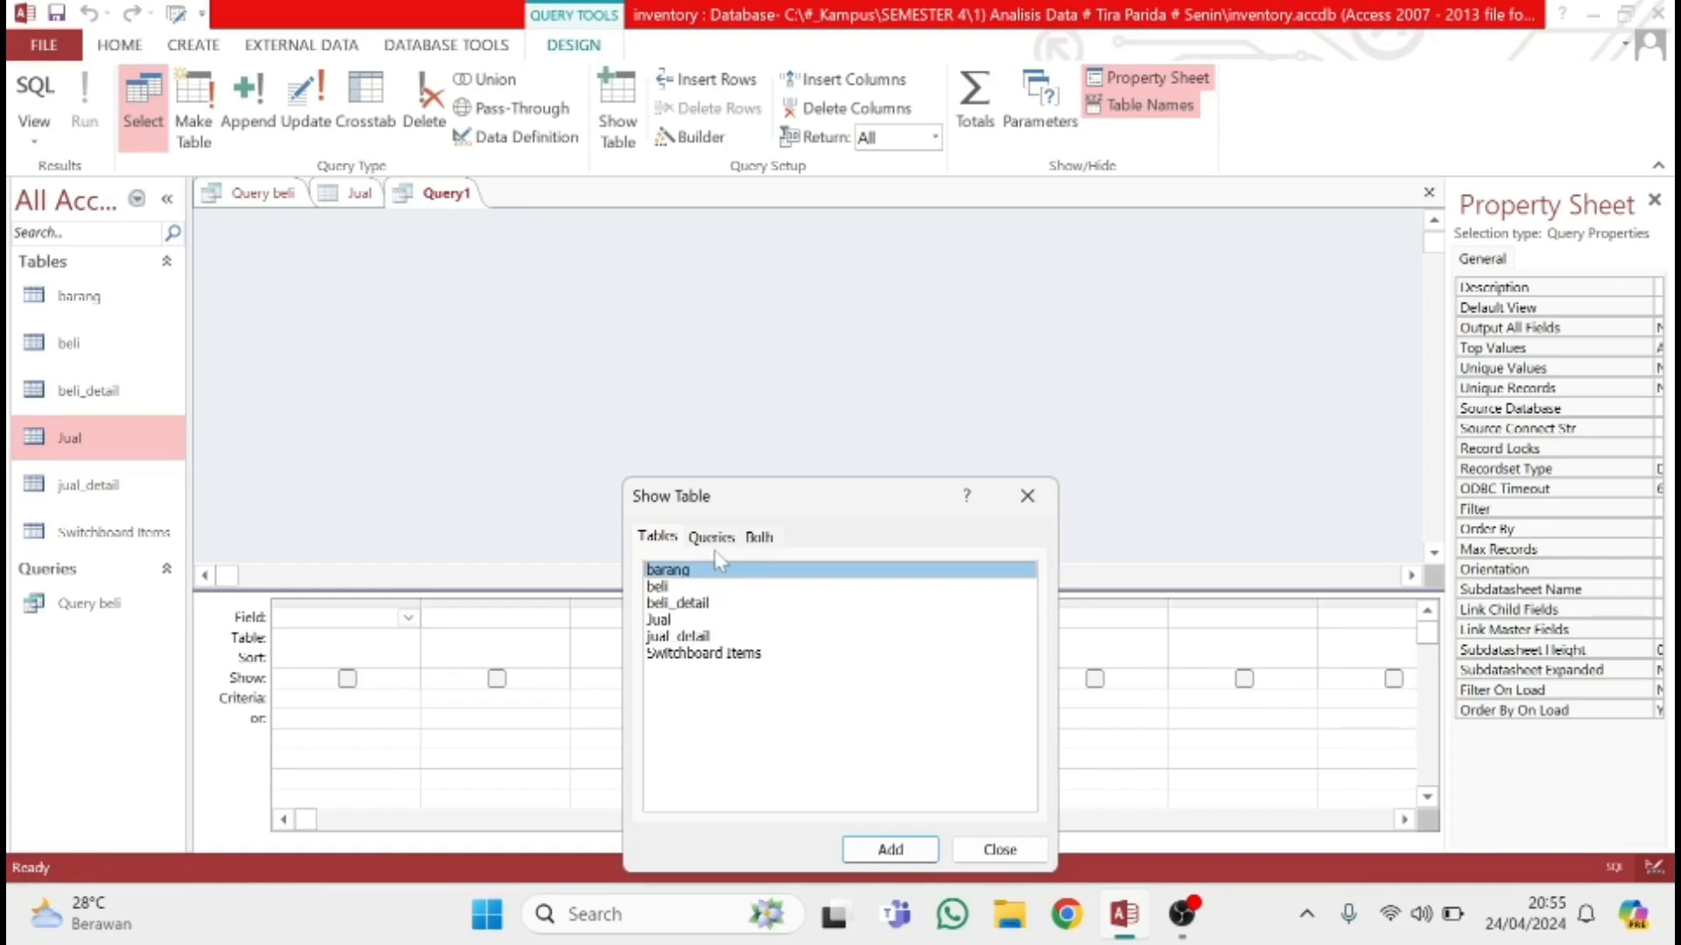
pyautogui.click(890, 850)
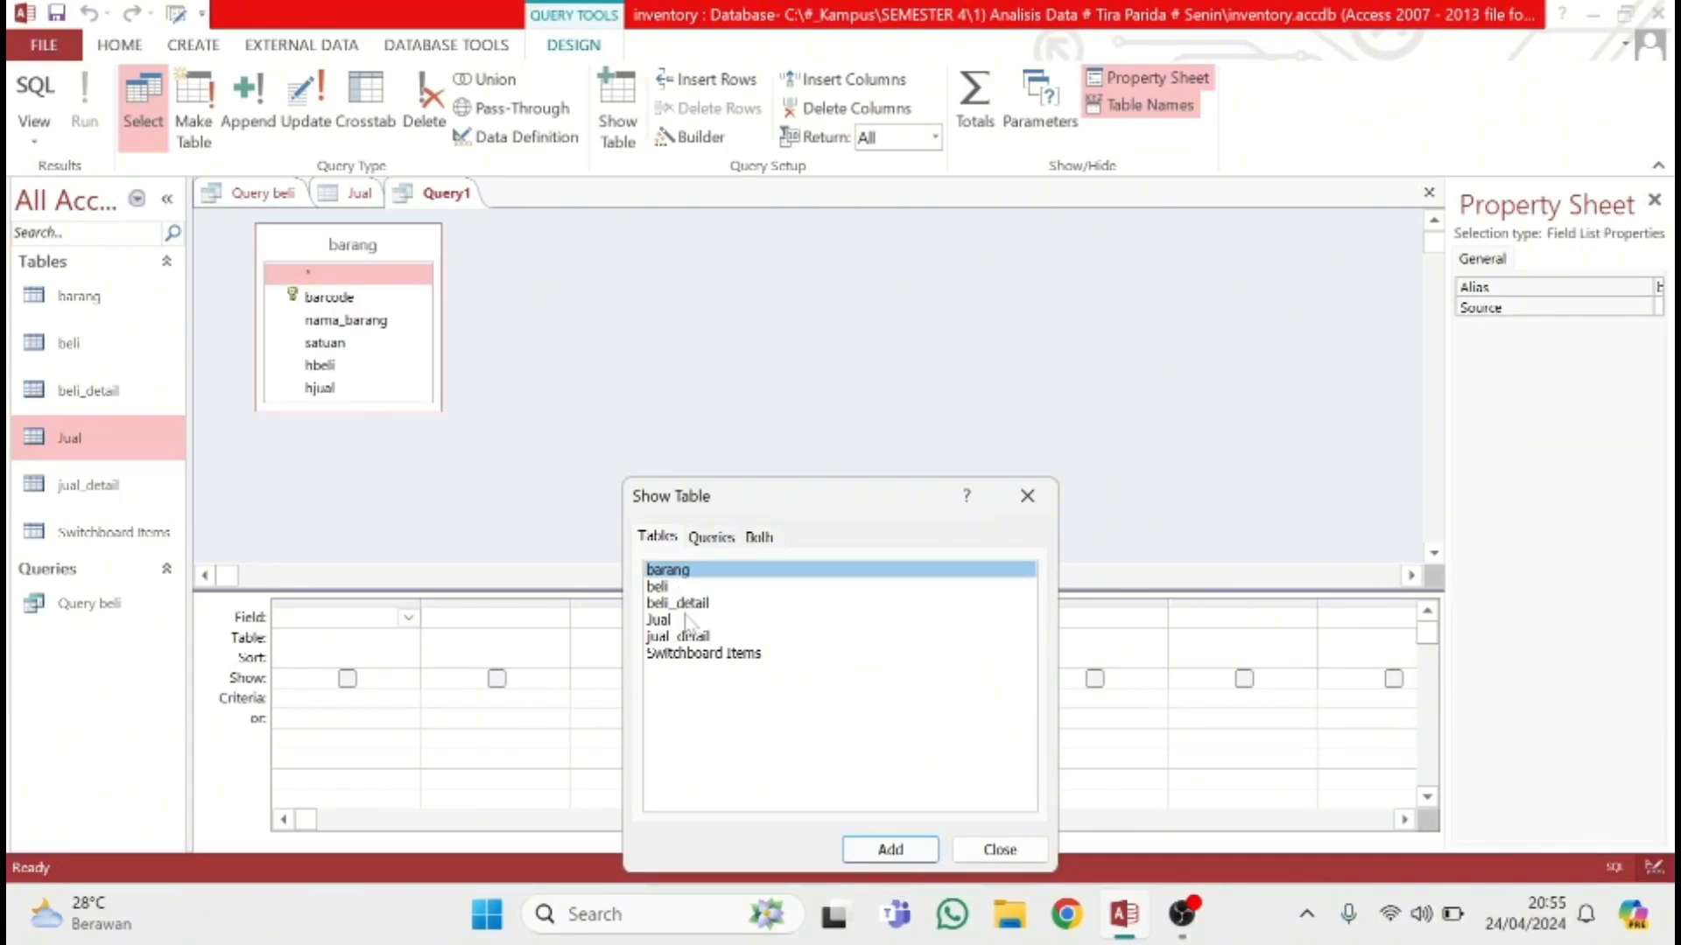
pyautogui.click(690, 620)
pyautogui.click(890, 849)
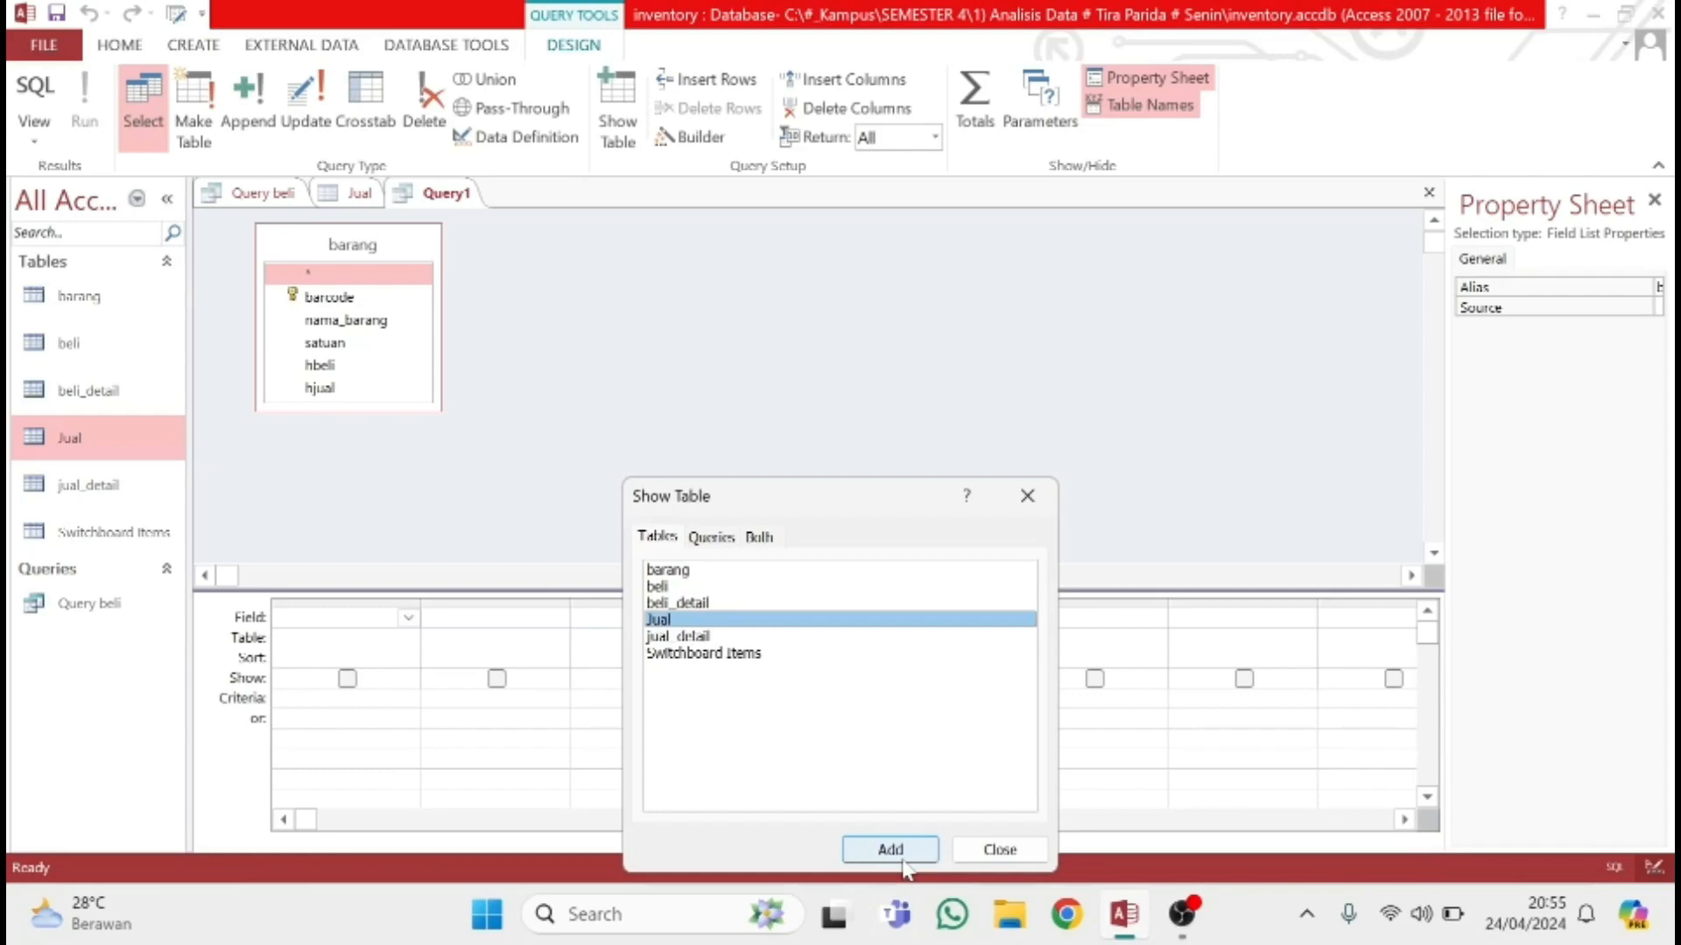
pyautogui.click(733, 637)
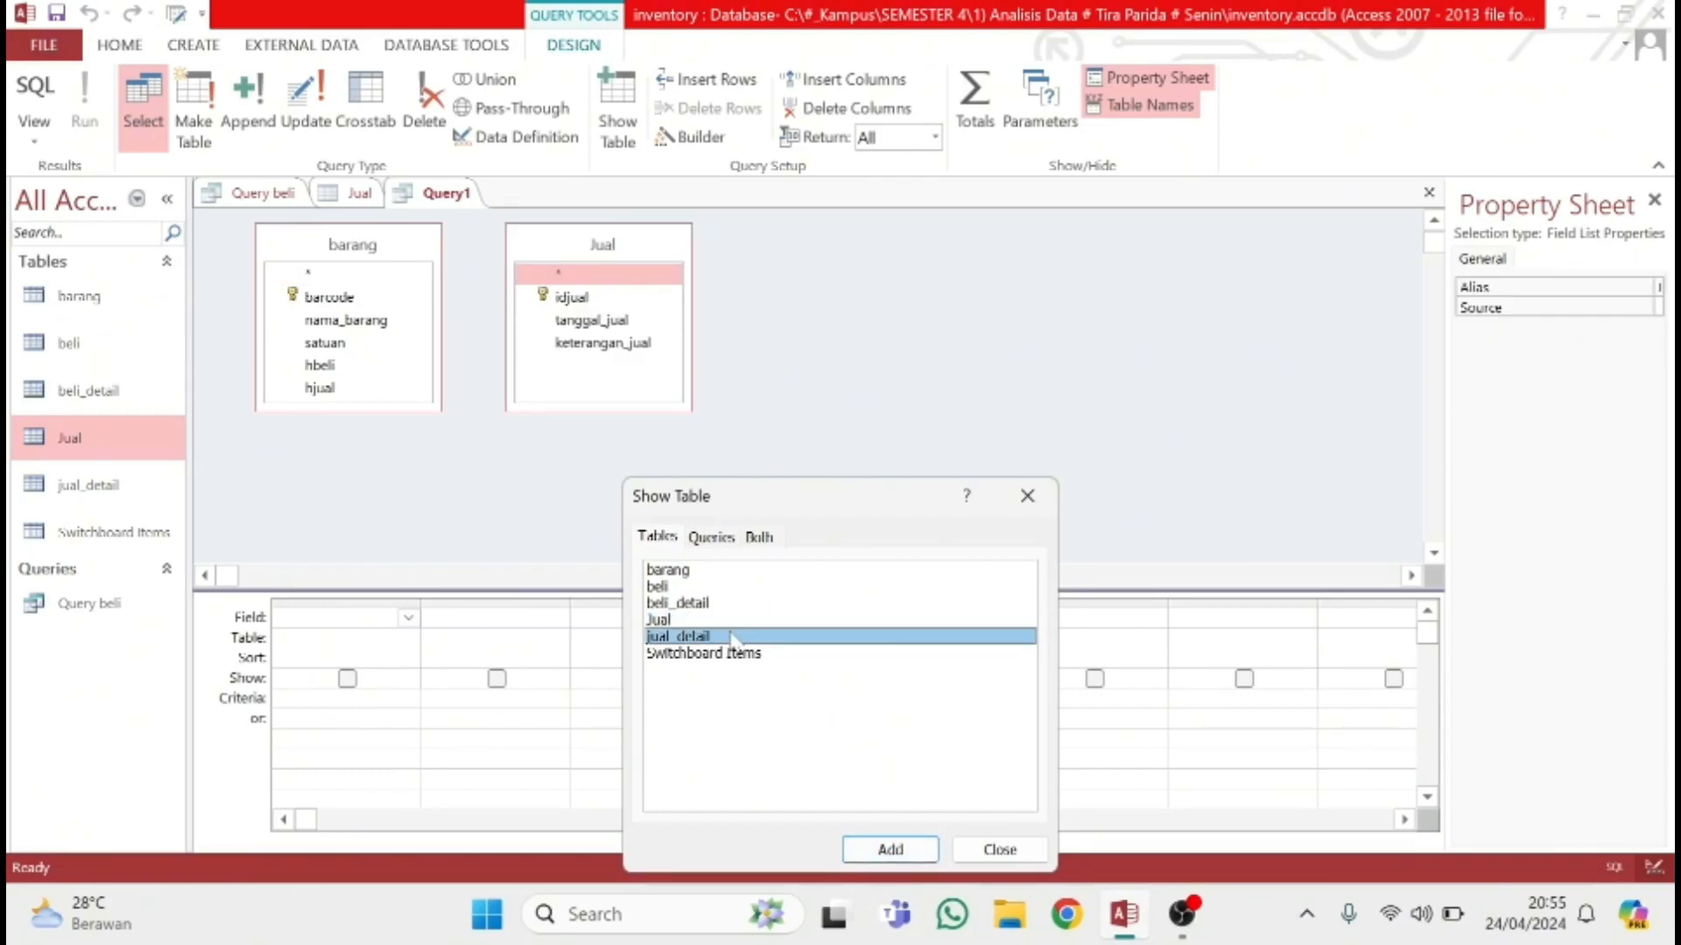
pyautogui.click(890, 847)
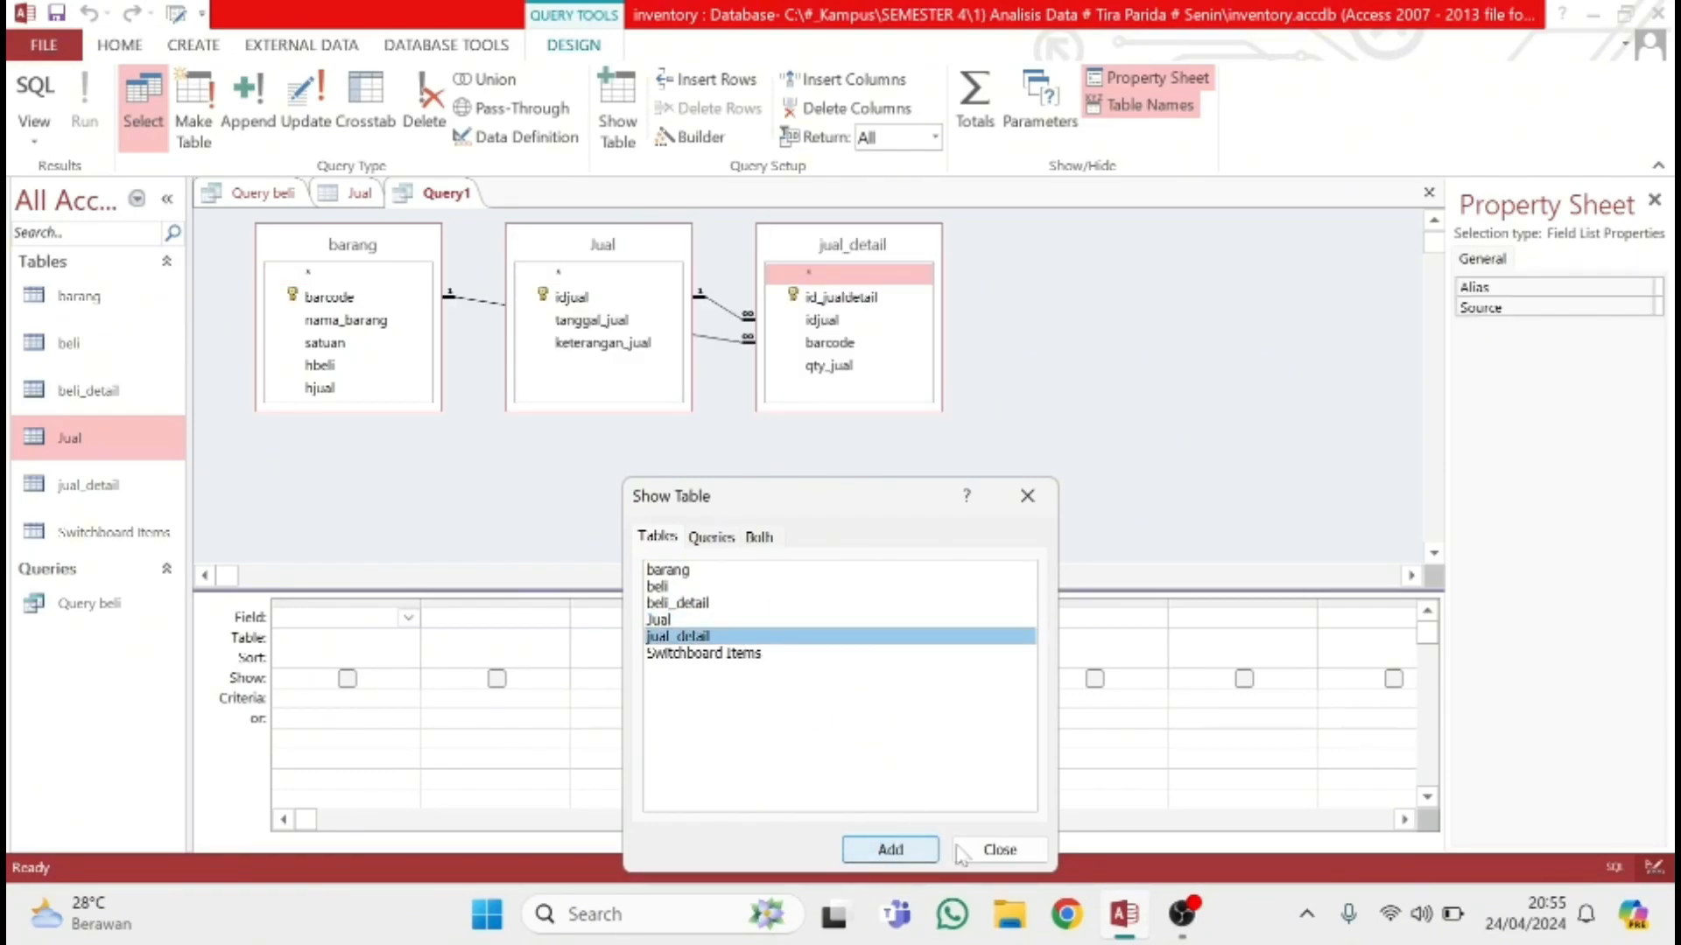
pyautogui.click(989, 851)
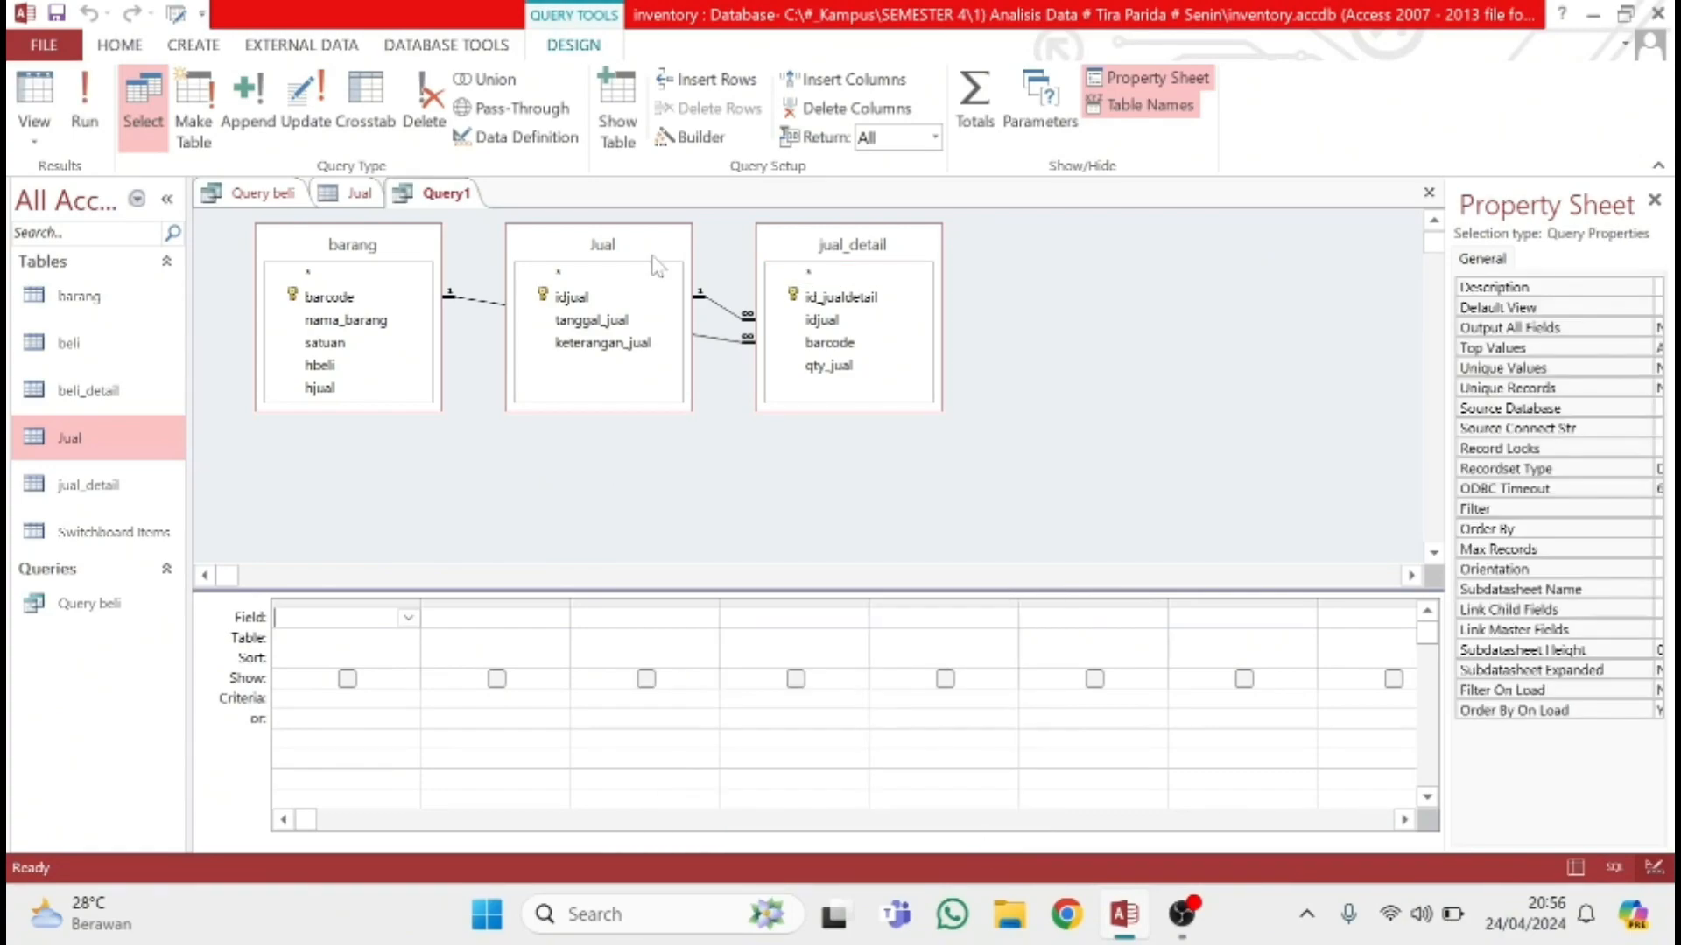
# Rearrange the new query's tables so jual_detail sits between barang and Jual, with Jual moved further right
pyautogui.moveTo(935, 259); pyautogui.dragTo(631, 385)
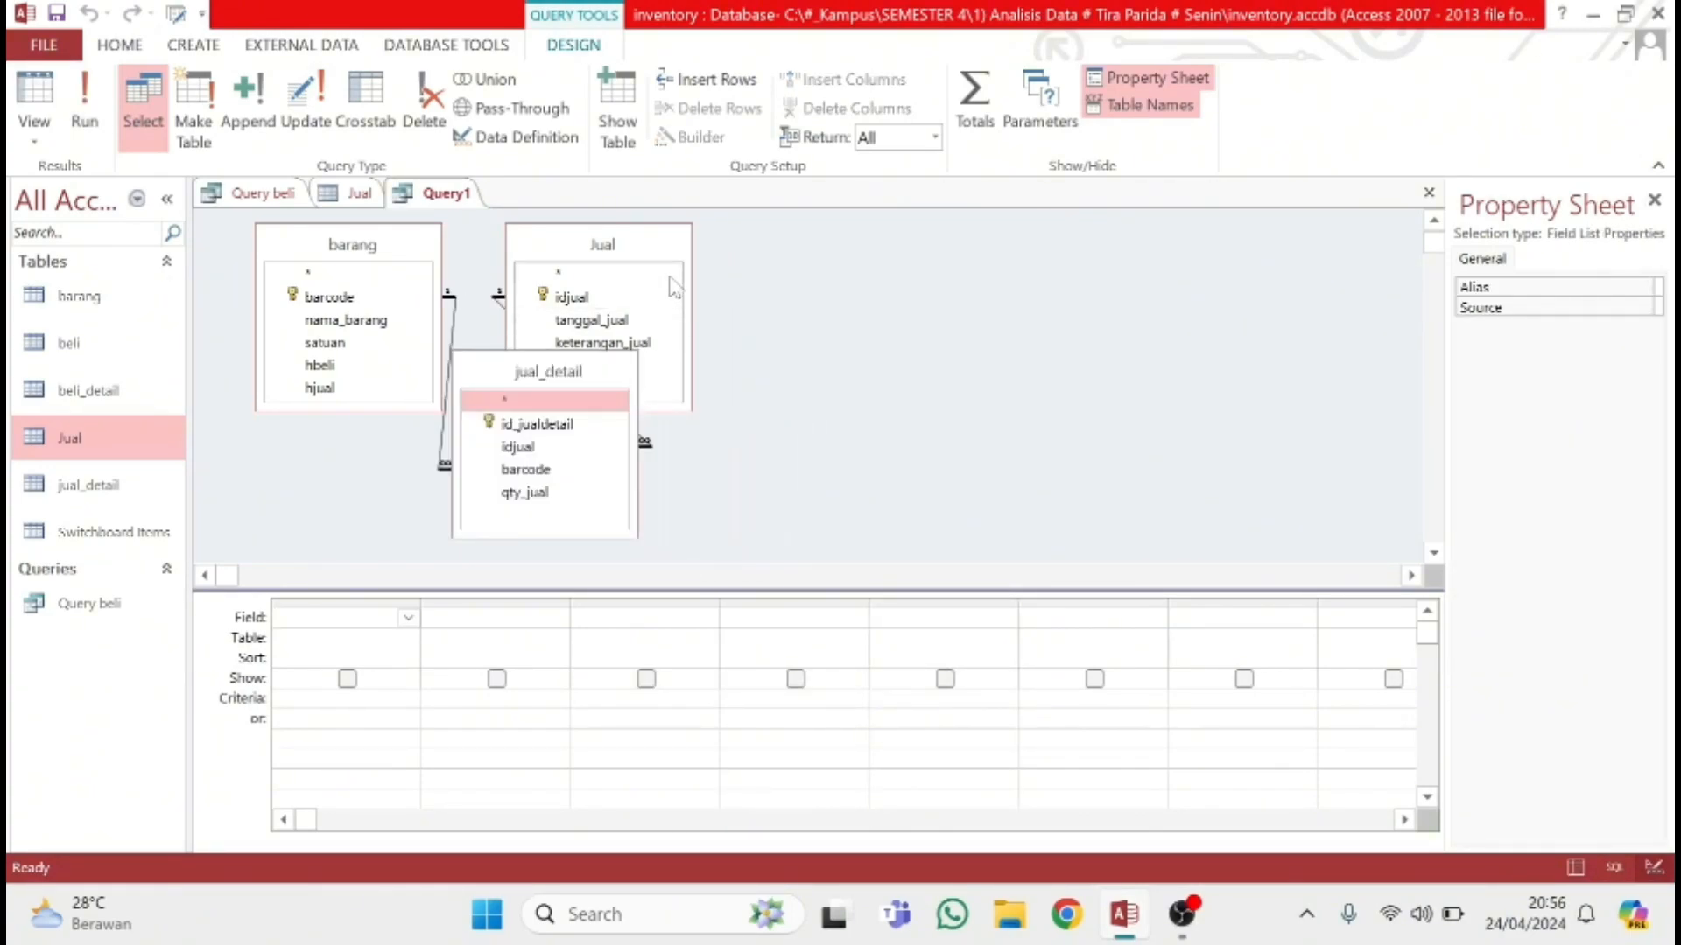
pyautogui.click(681, 252)
pyautogui.moveTo(791, 280); pyautogui.dragTo(858, 301)
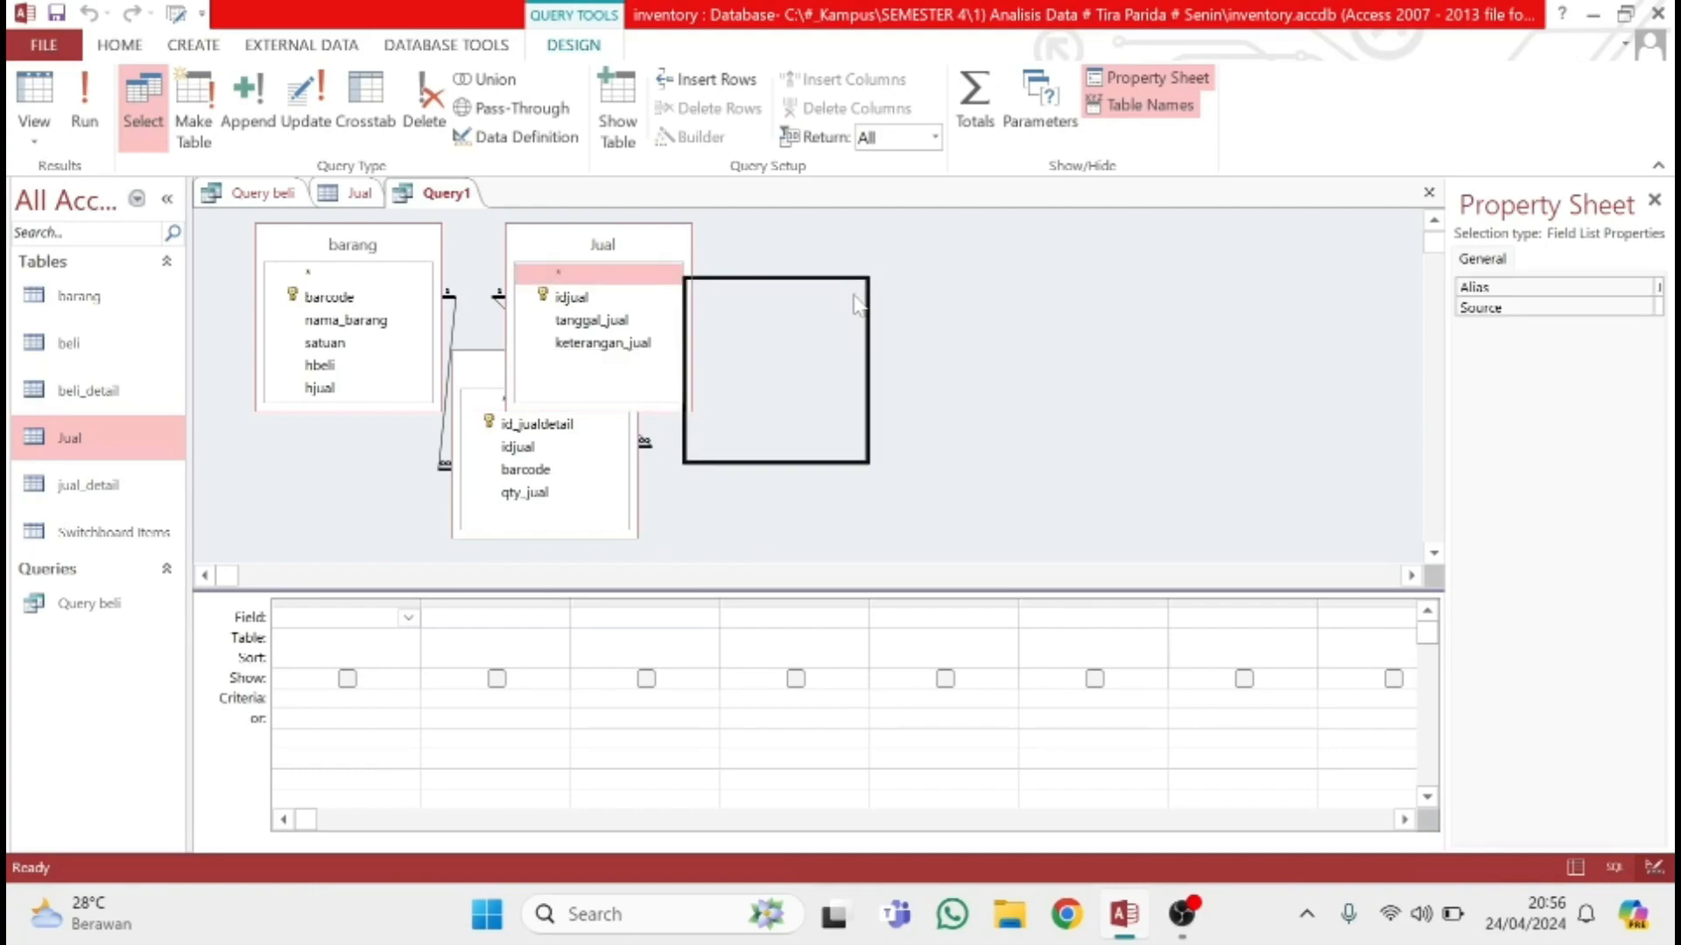
pyautogui.moveTo(858, 301); pyautogui.dragTo(881, 306)
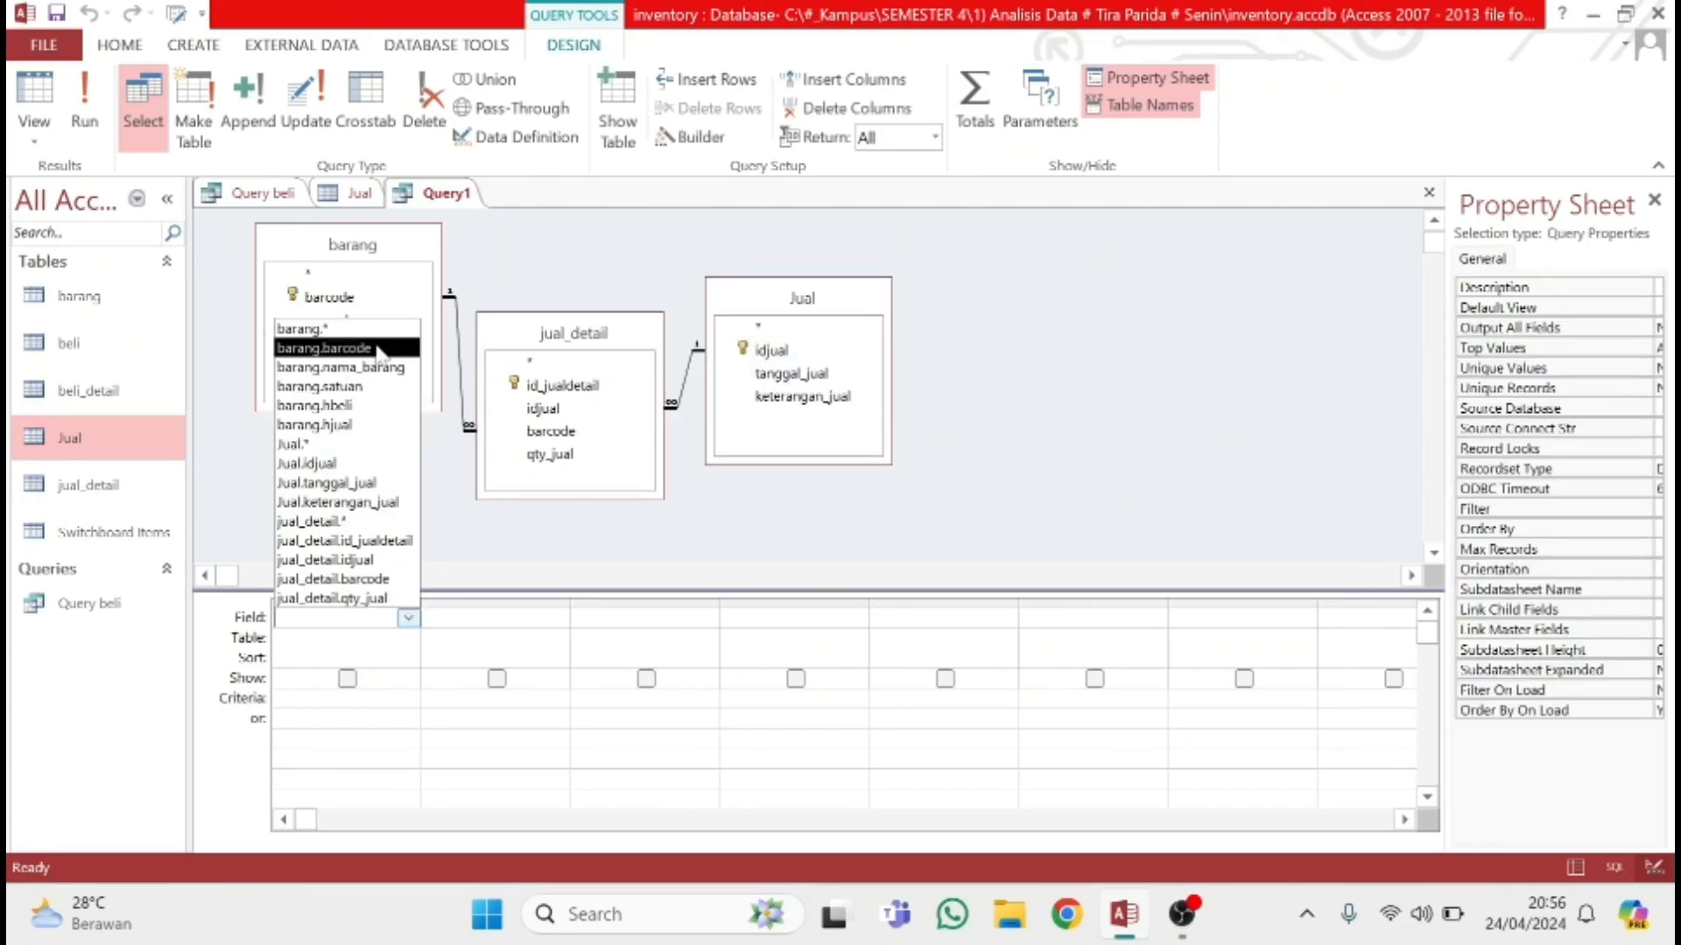
# Add barcode, nama_barang and satuan from the barang table as the first three query fields
pyautogui.click(376, 348)
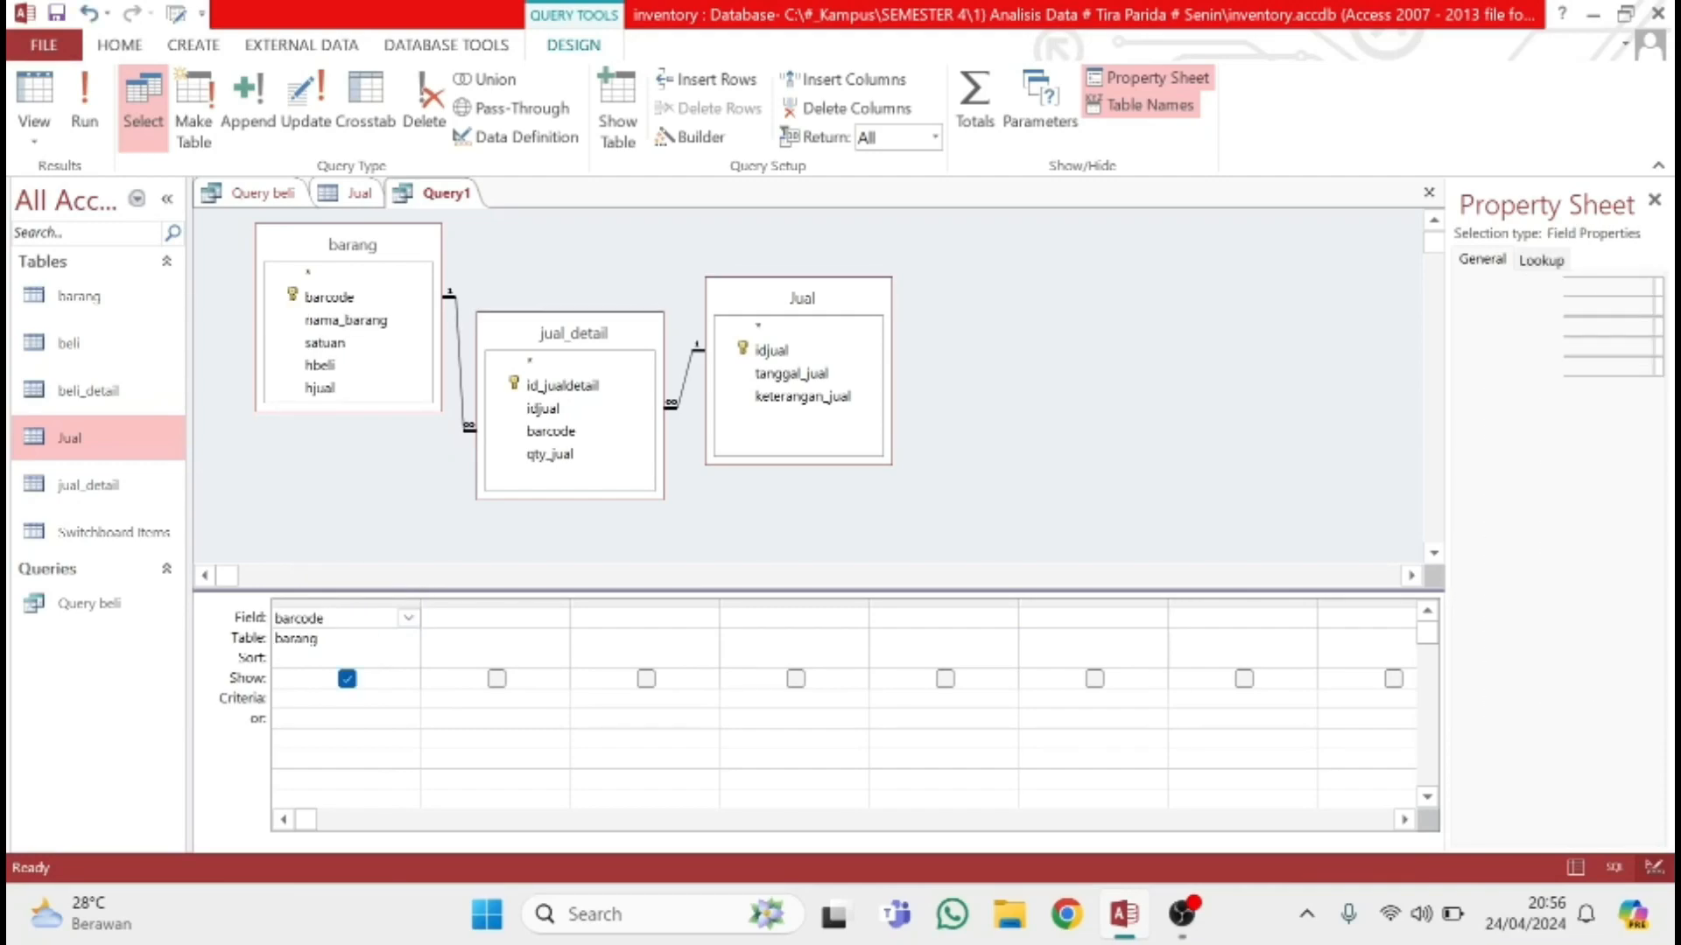
pyautogui.click(433, 617)
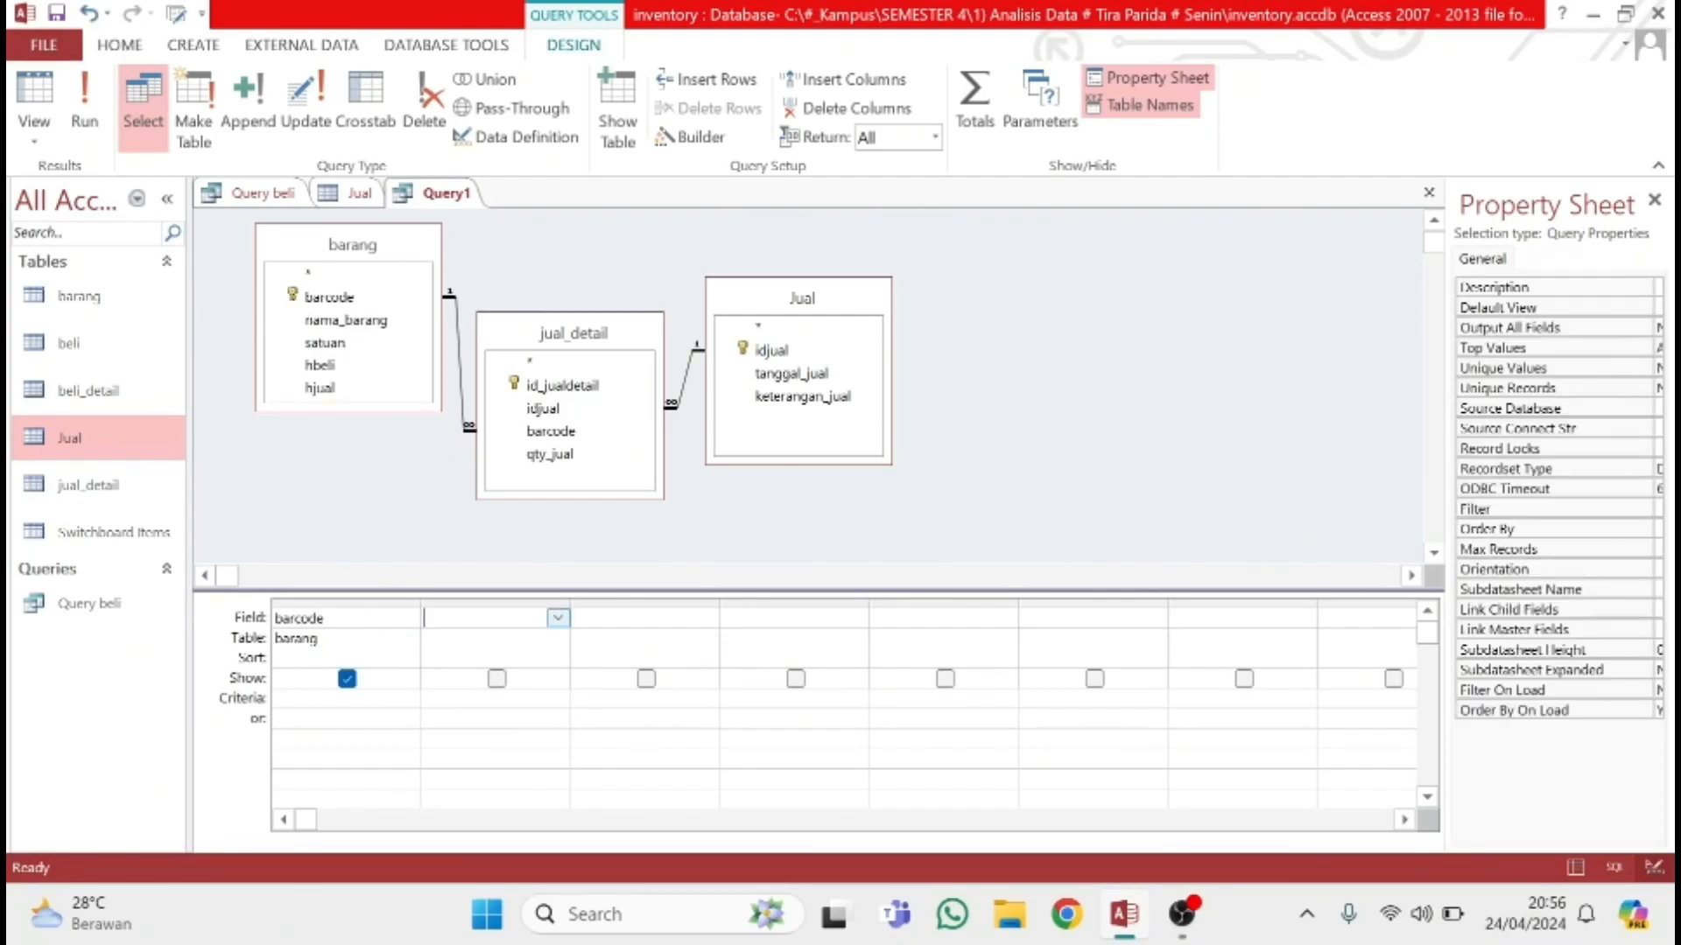
pyautogui.click(558, 618)
pyautogui.click(535, 369)
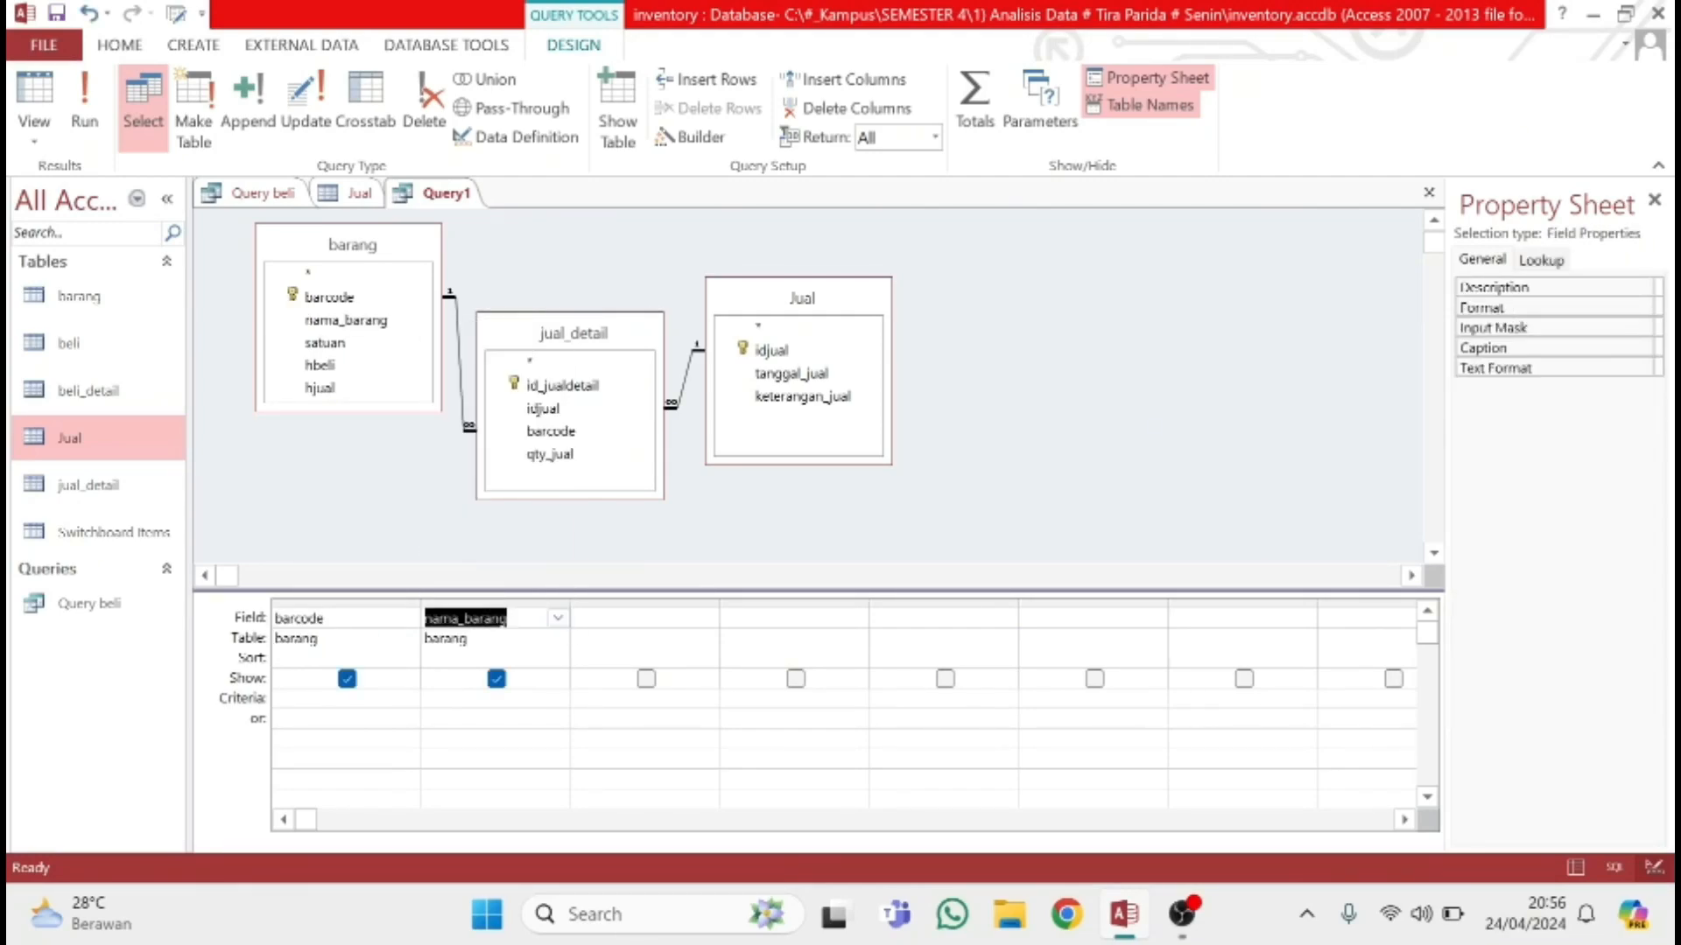
pyautogui.click(638, 618)
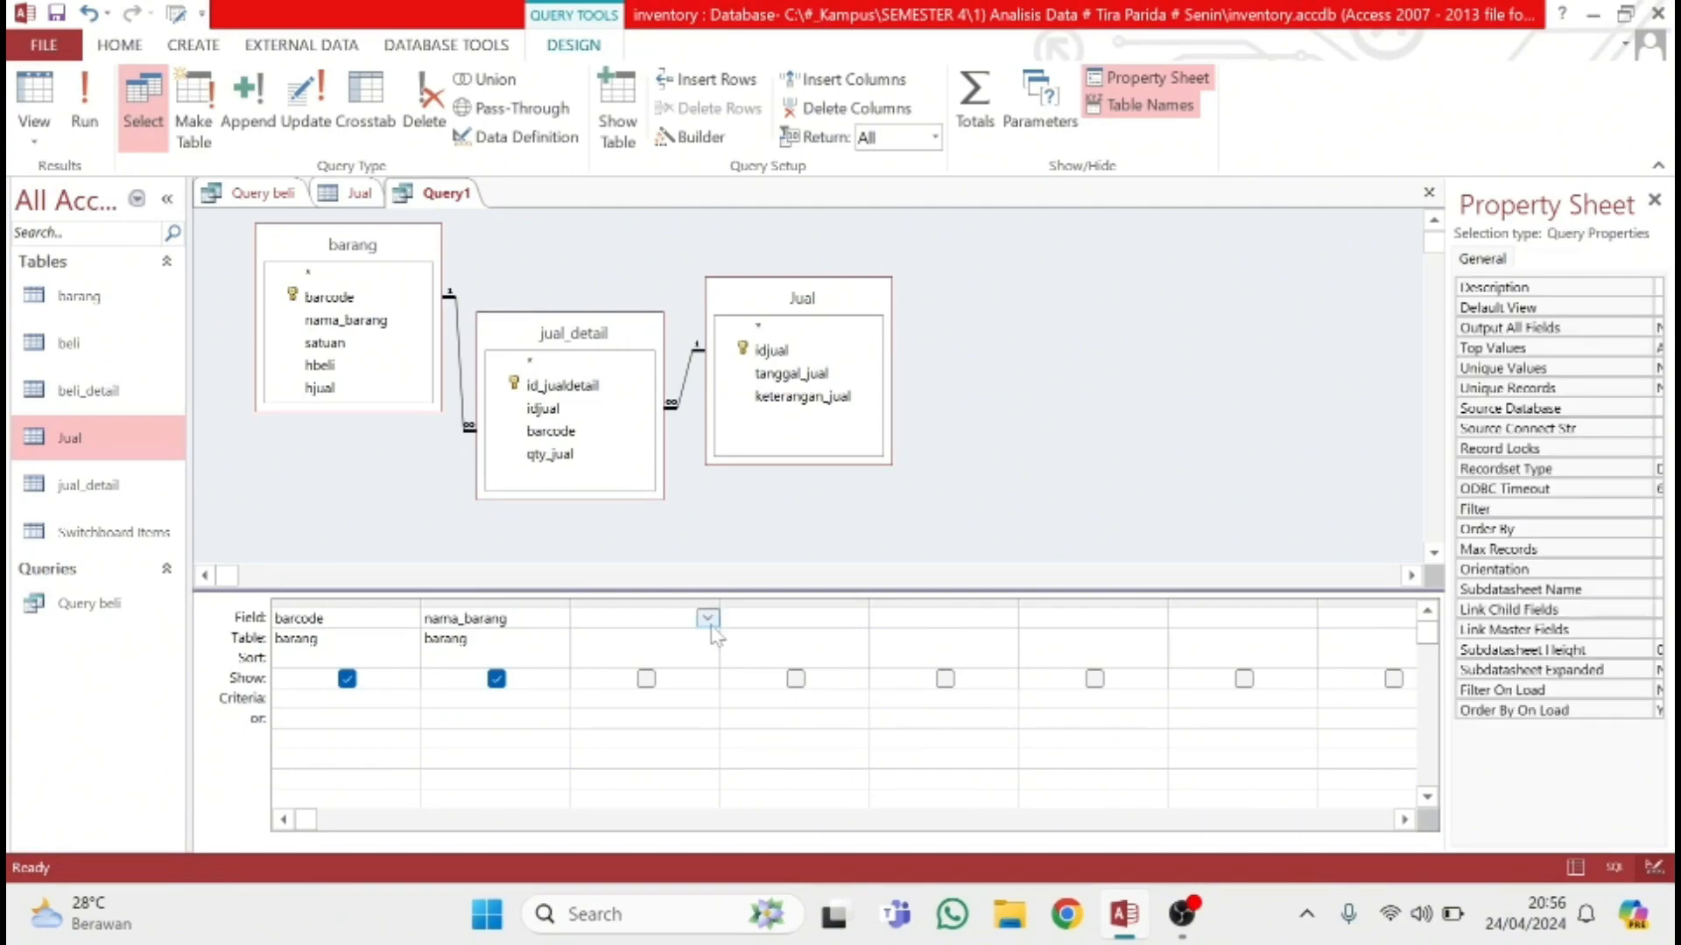
pyautogui.click(707, 618)
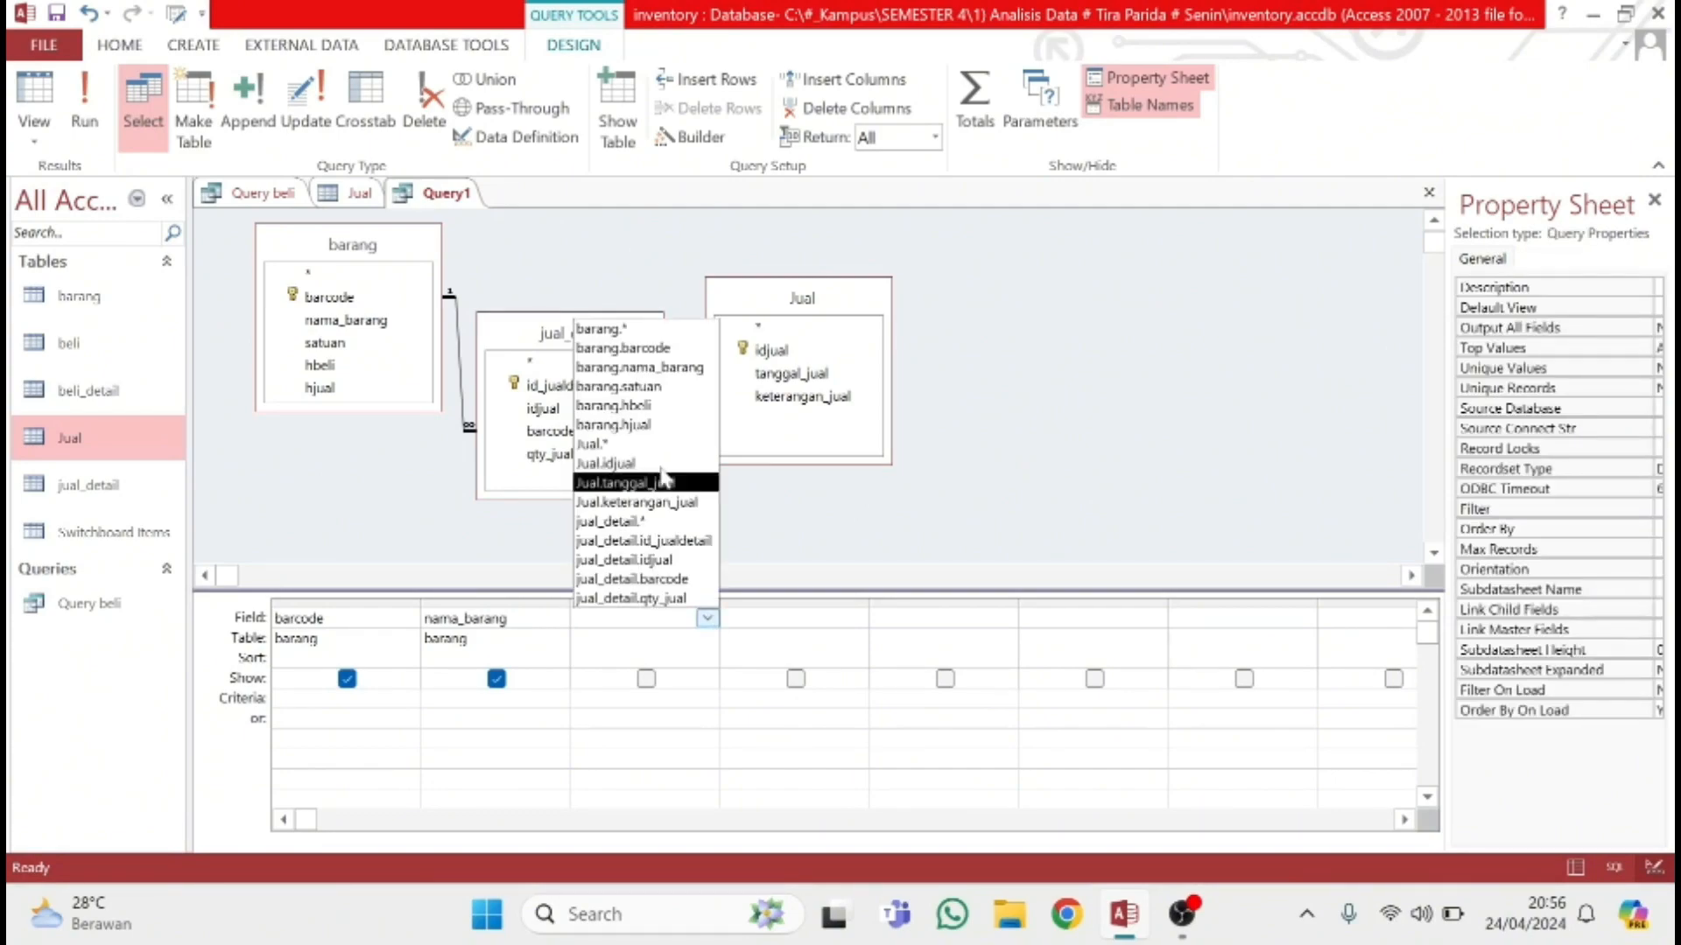
pyautogui.click(648, 386)
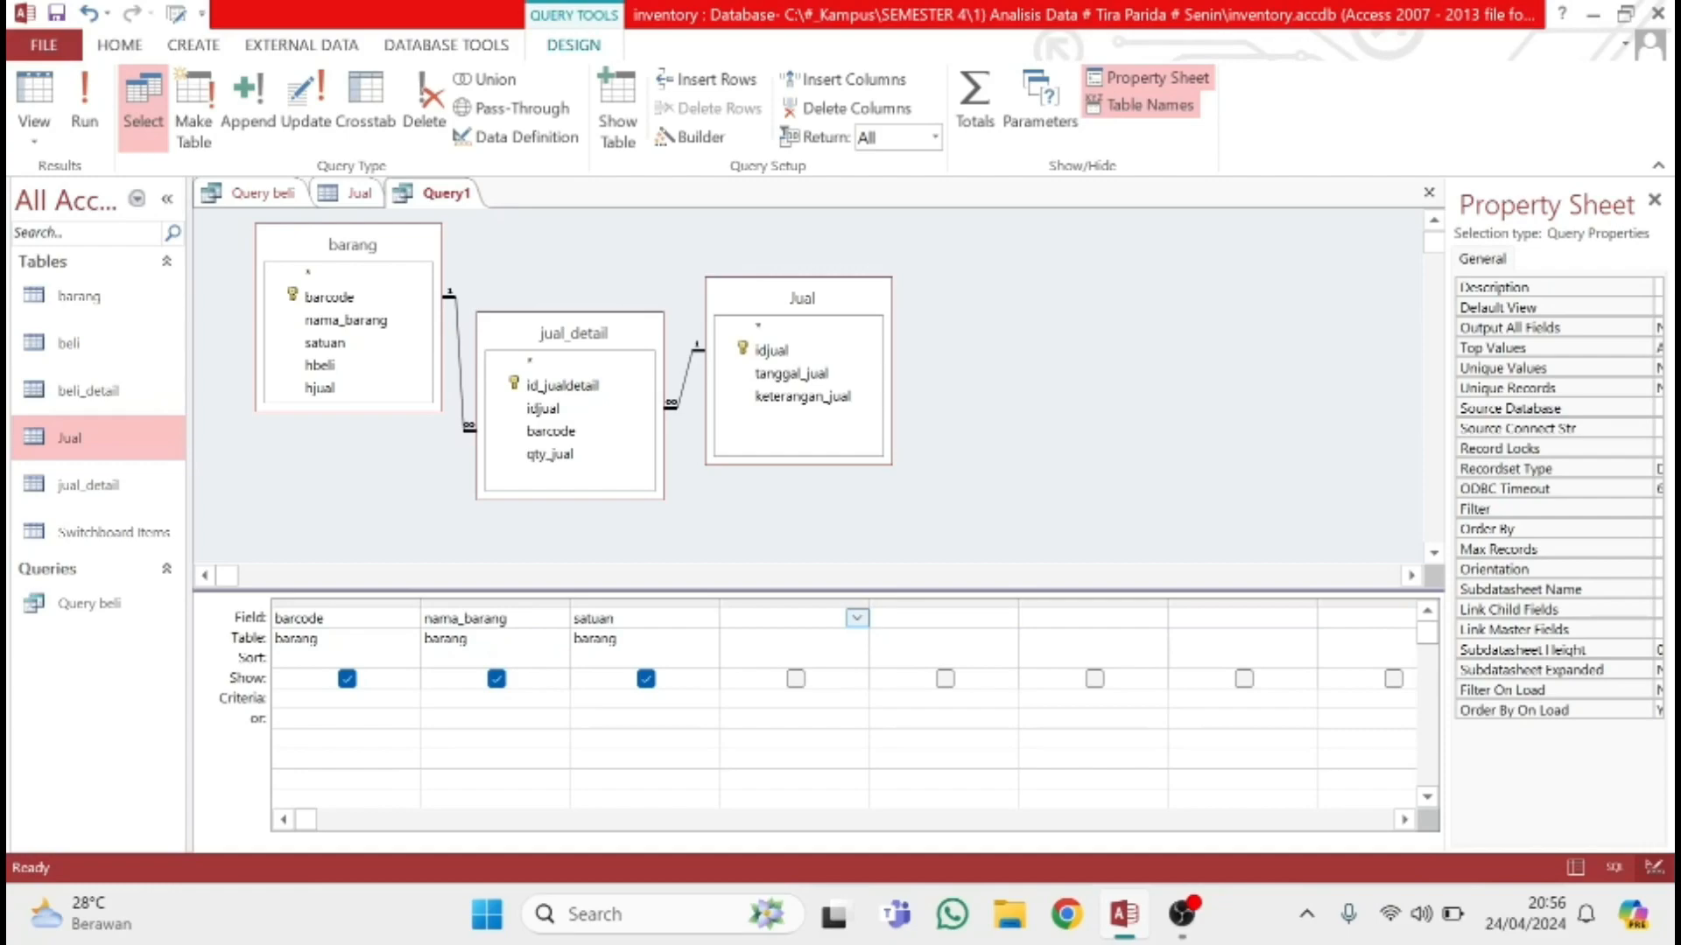
# Add hjual from barang and qty_jual from jual_detail as the fourth and fifth query fields
pyautogui.click(856, 618)
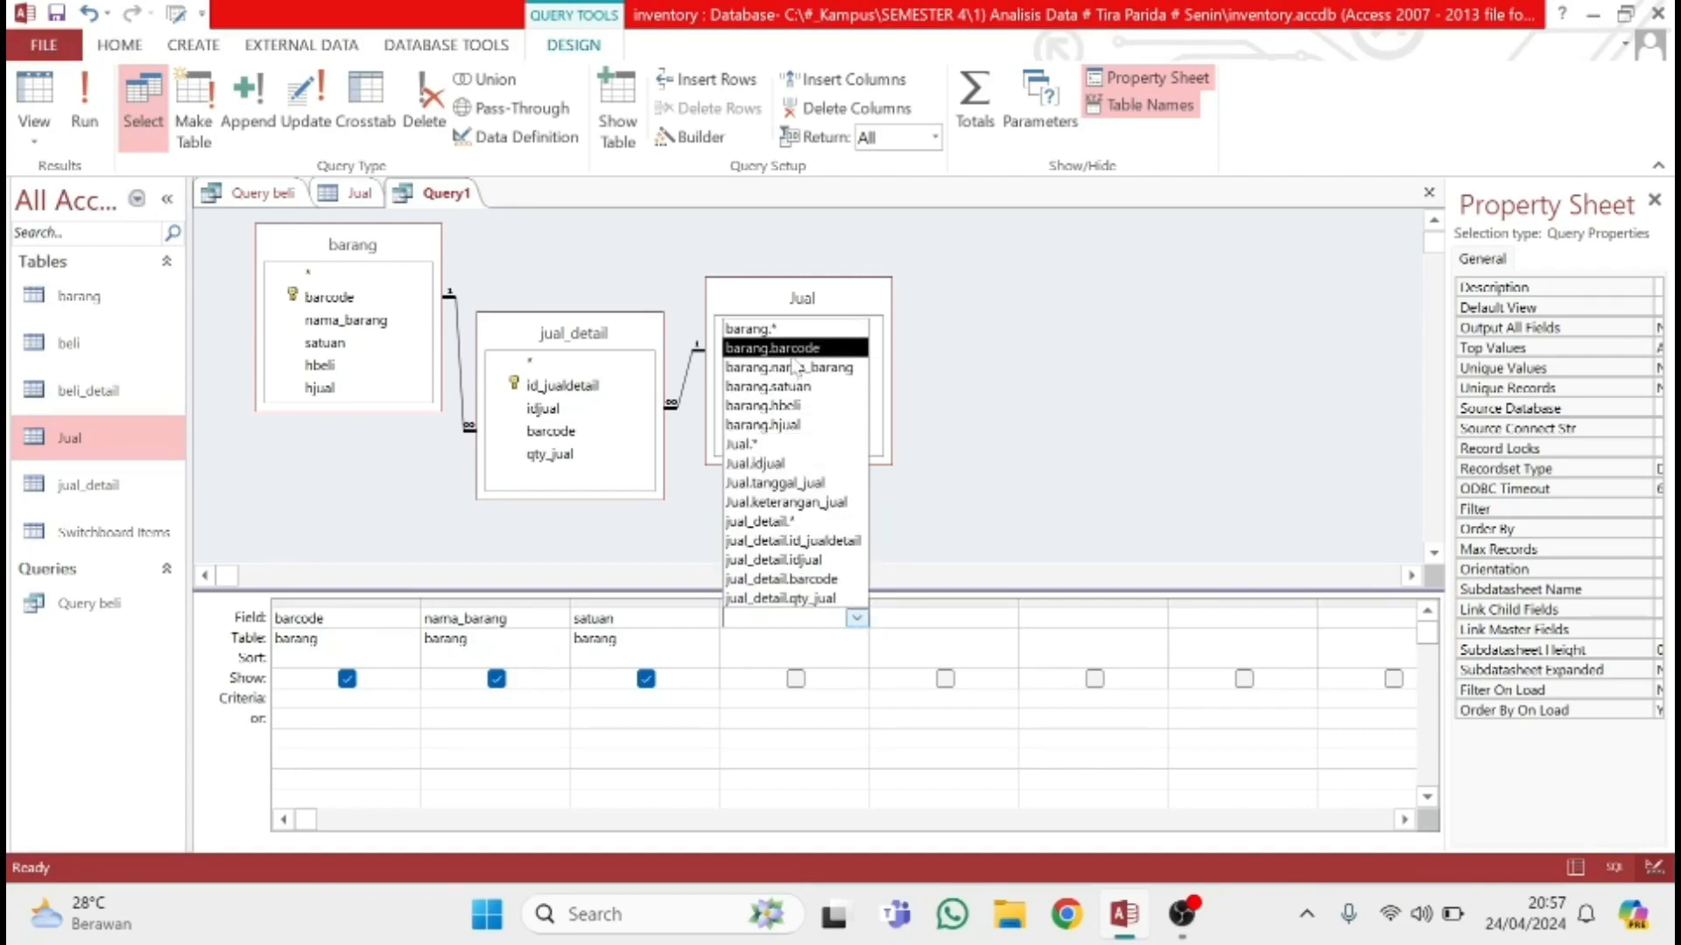
pyautogui.click(792, 424)
pyautogui.click(1006, 618)
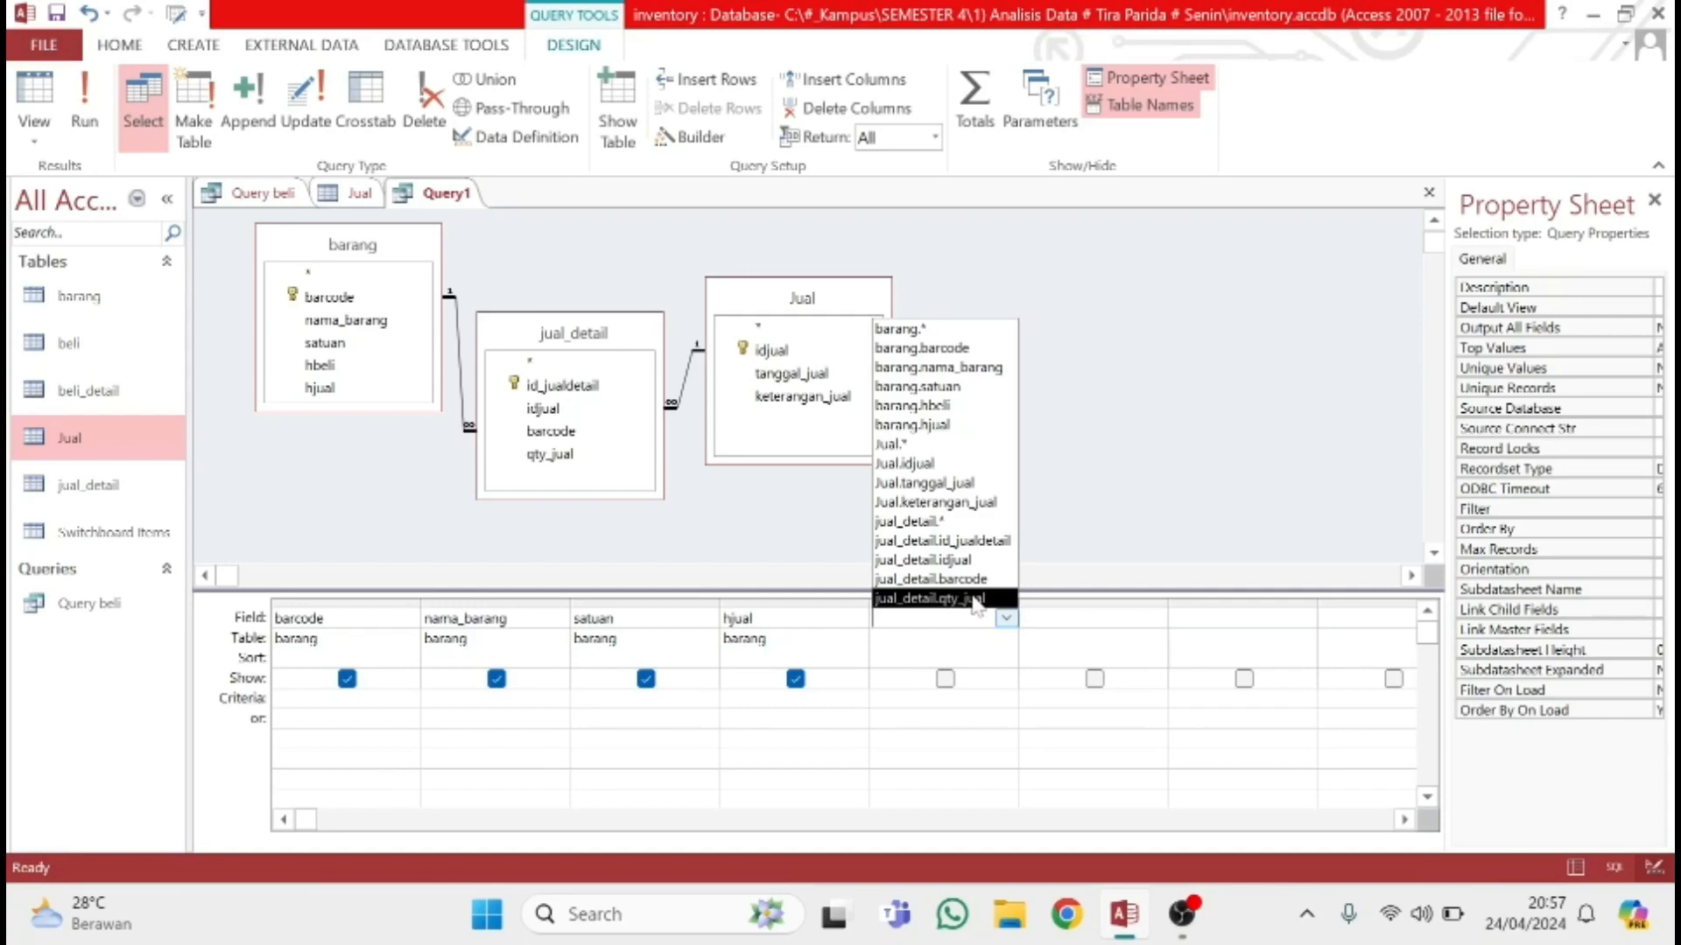
pyautogui.click(951, 598)
# Open the Expression Builder for the sixth query field and begin the expression with the name "total:"
pyautogui.press('Tab')
pyautogui.press('capslock')
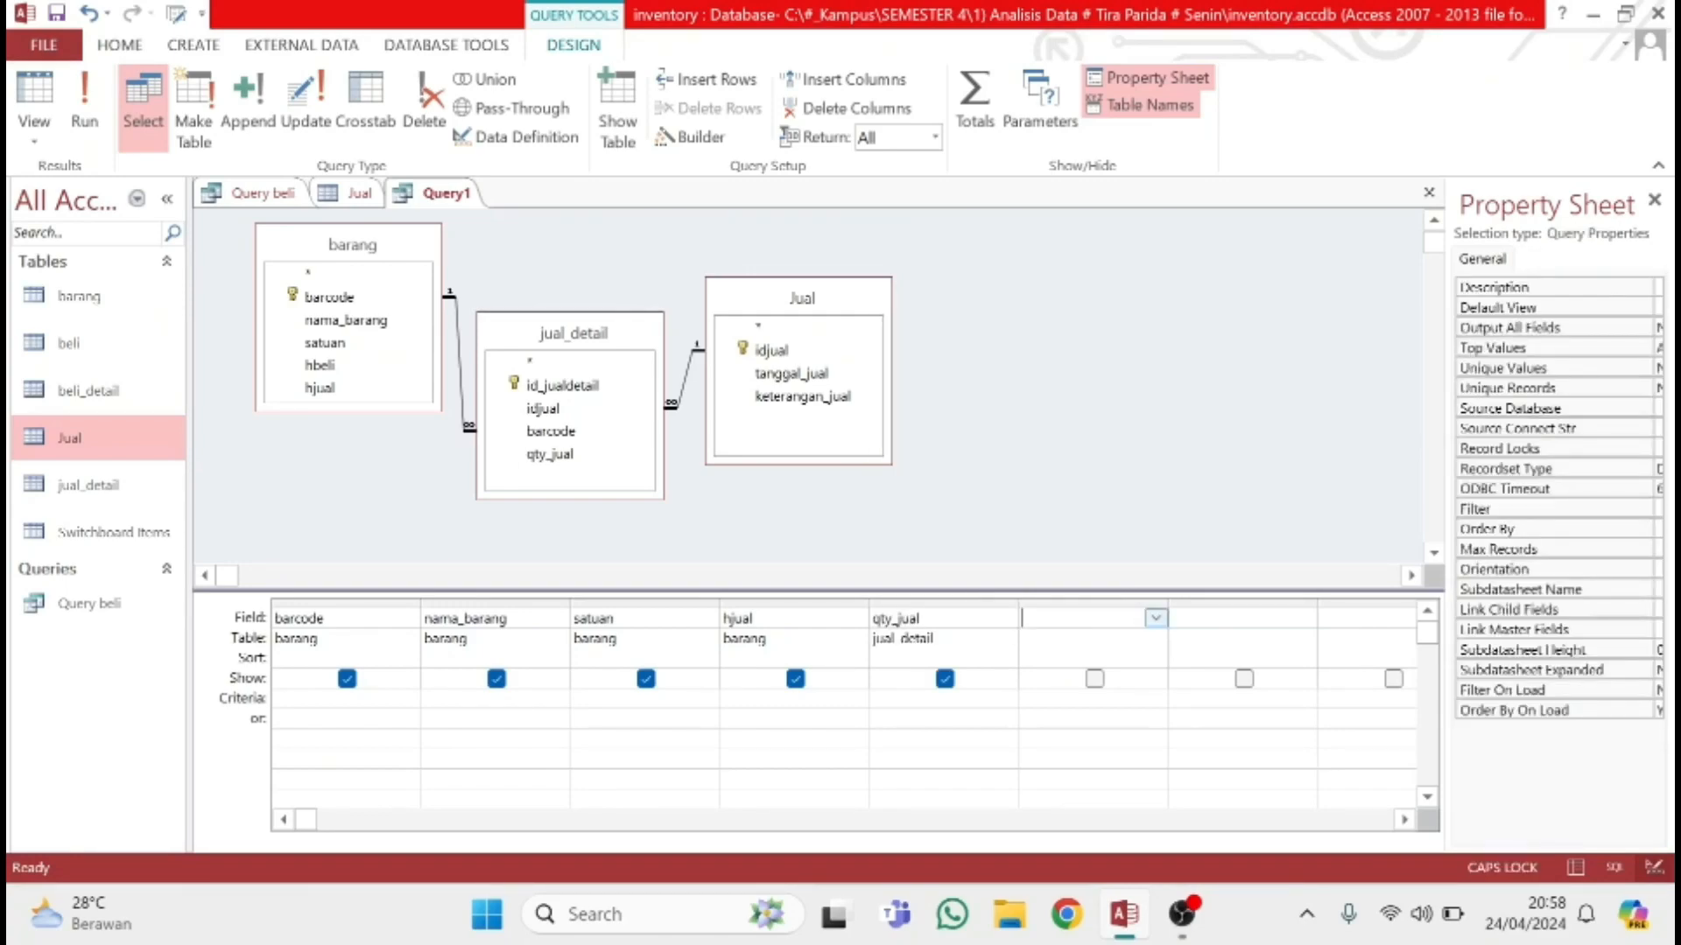
pyautogui.rightClick(1089, 626)
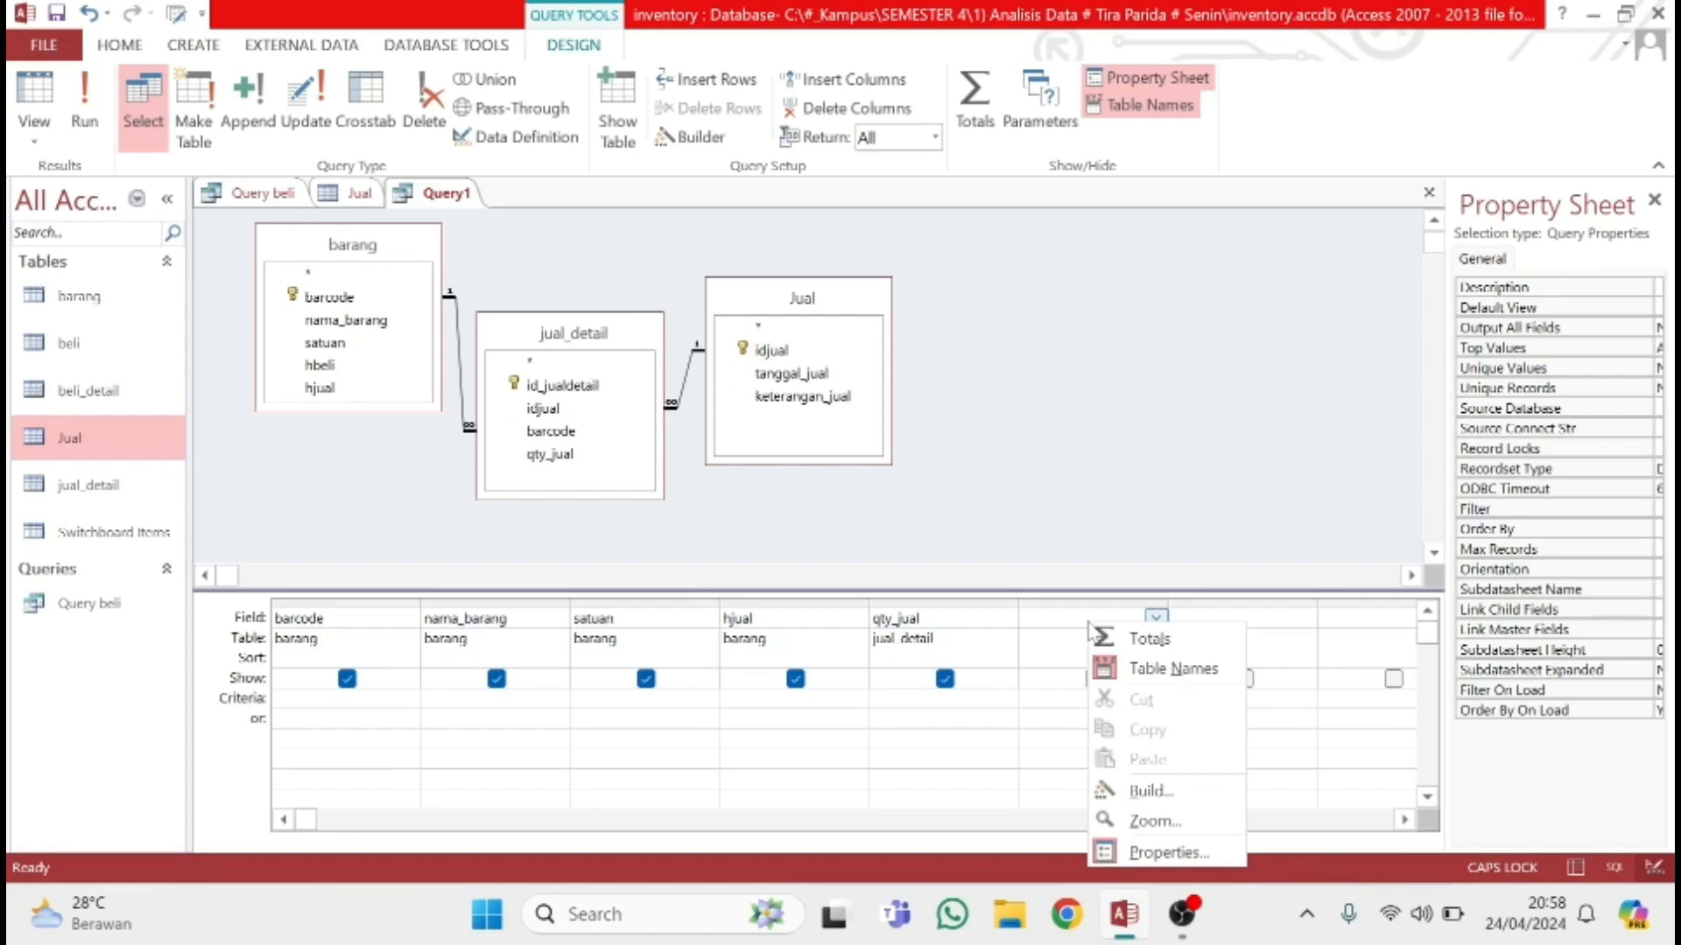
pyautogui.click(1146, 792)
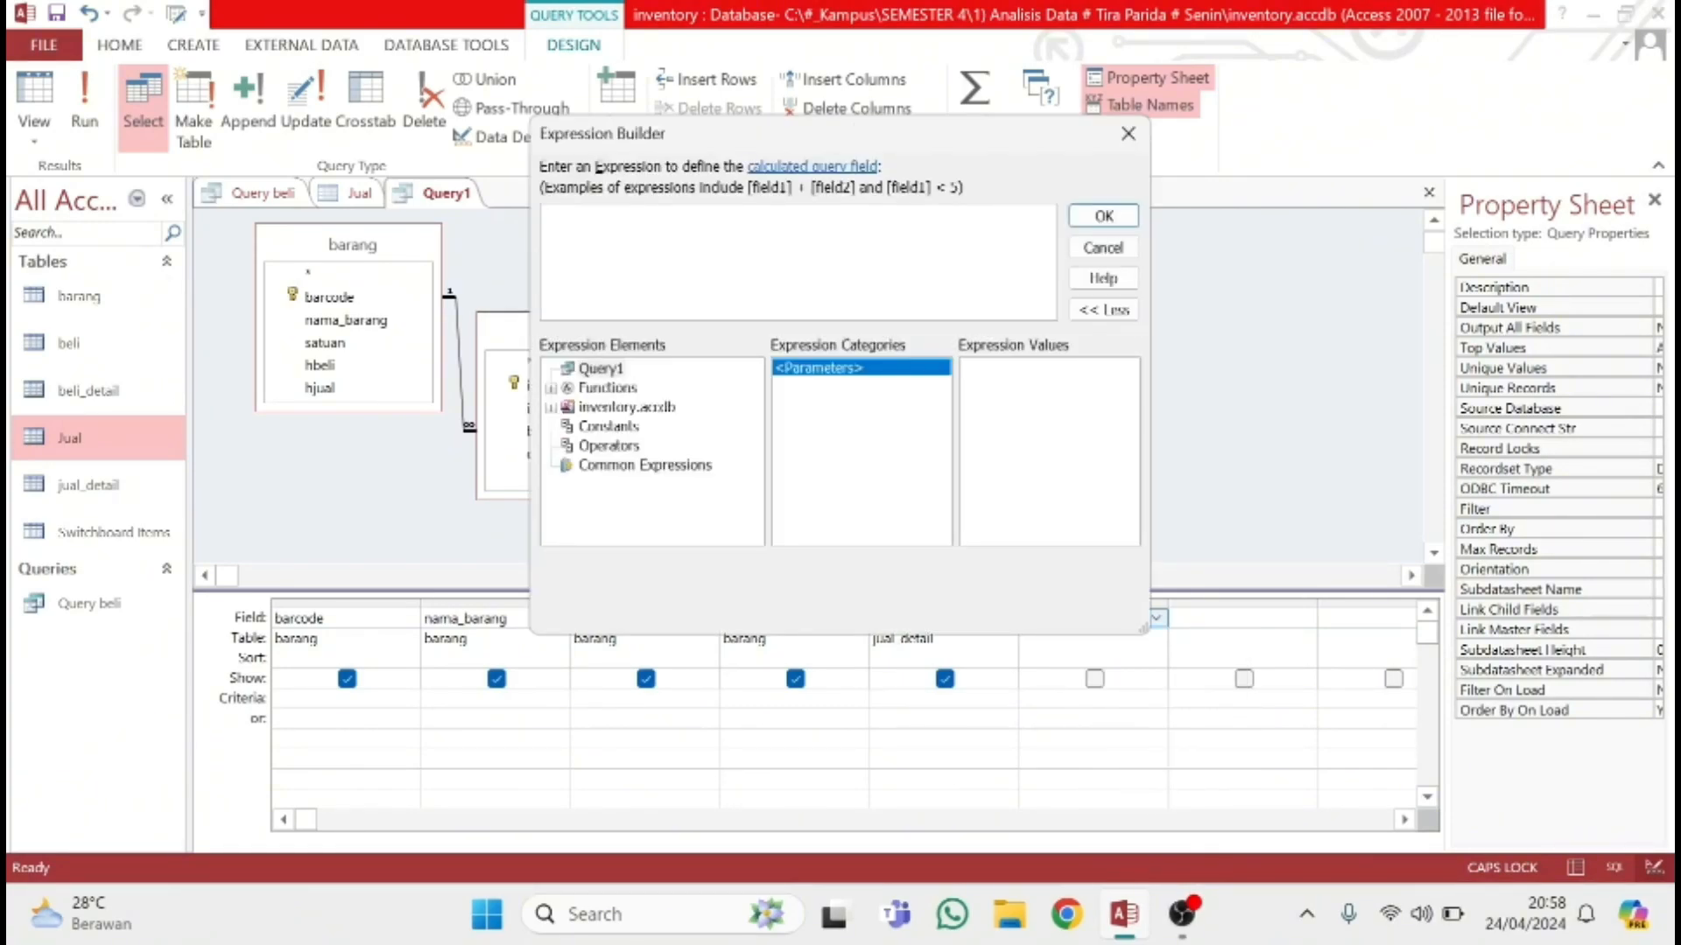
pyautogui.doubleClick(634, 408)
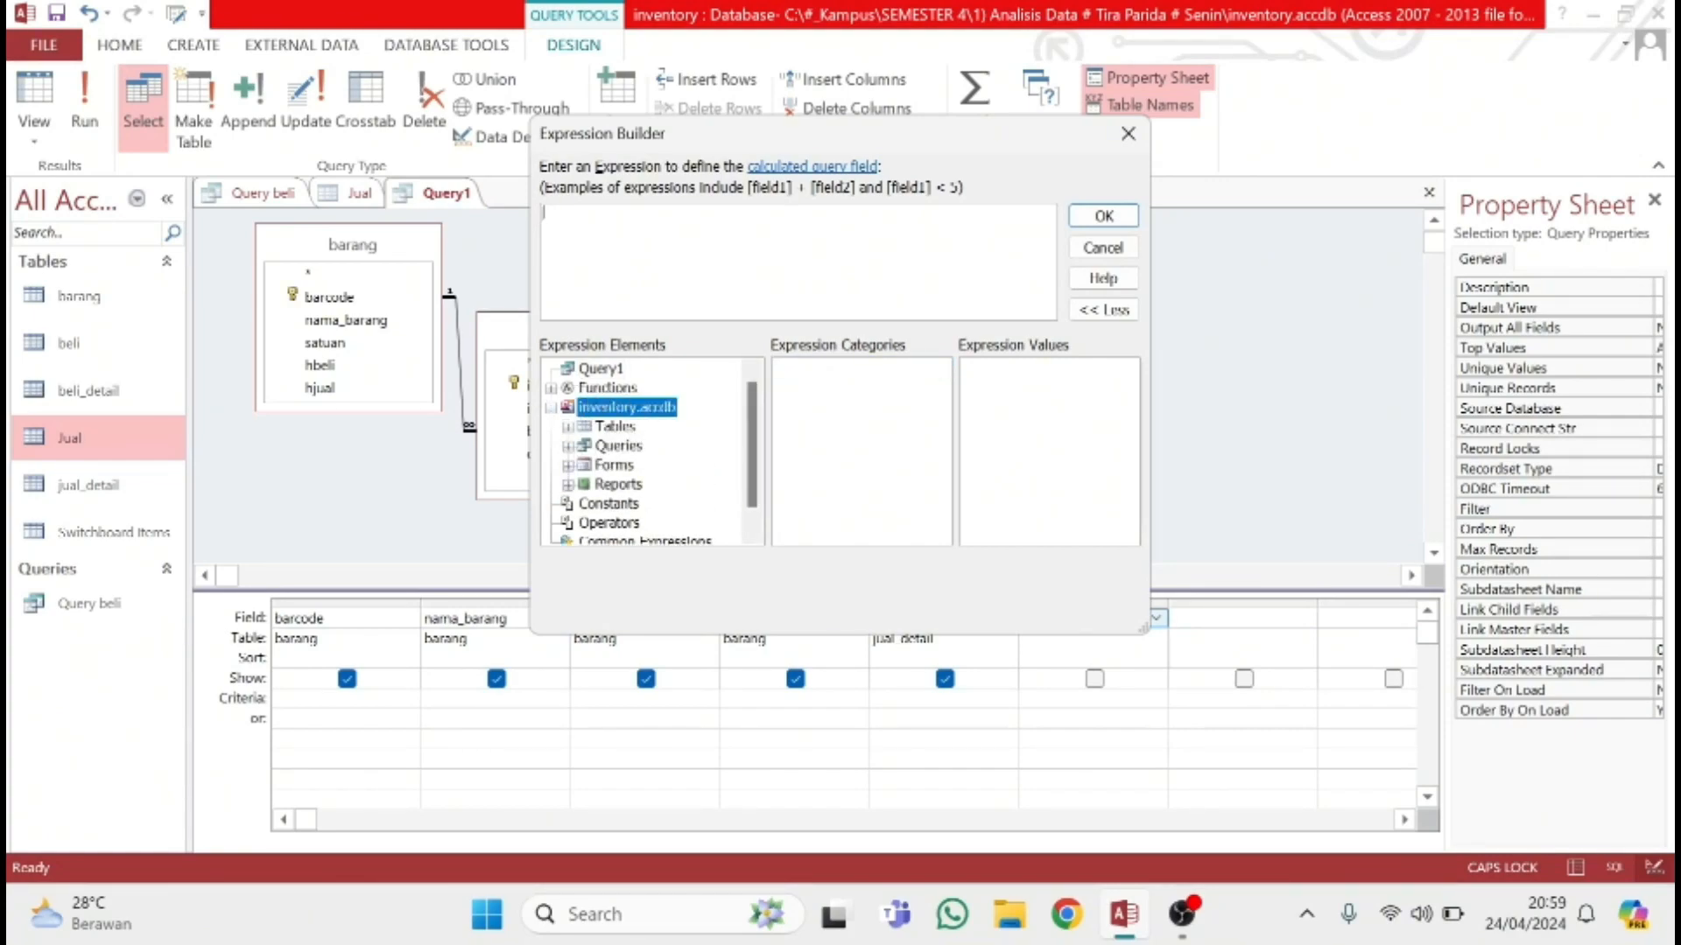
pyautogui.click(543, 213)
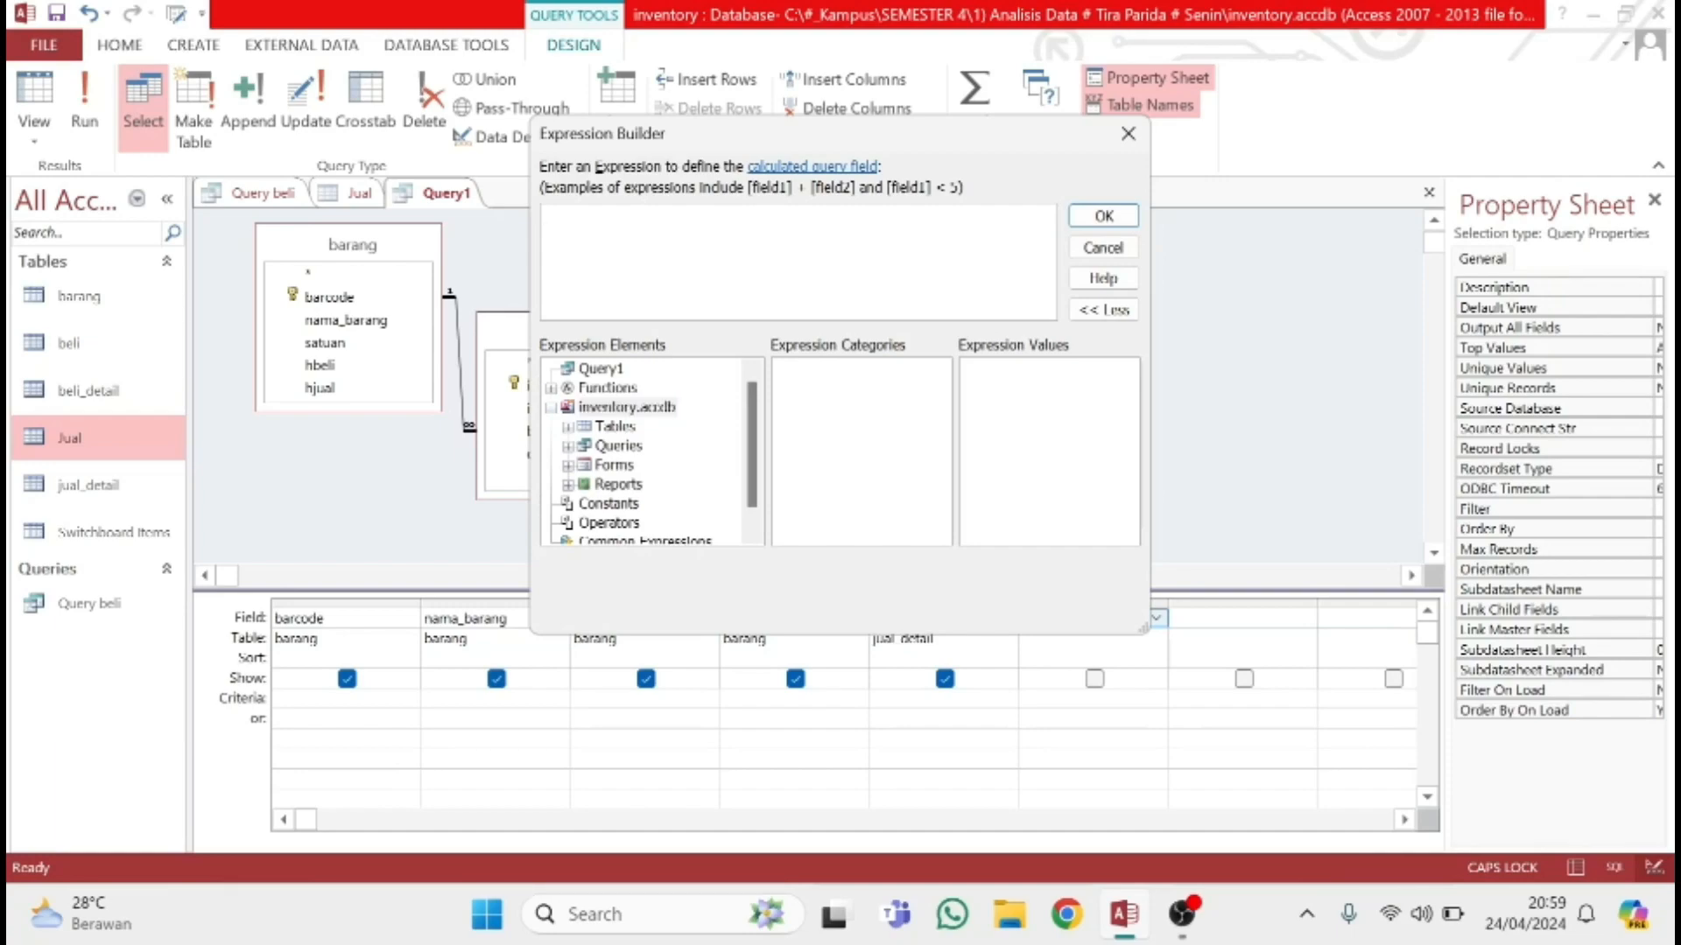
pyautogui.press('capslock')
pyautogui.write('total:')
# Insert the barang table's barcode field after "total:", leaving a single [barang]![barcode] reference without the «Expr» placeholders
pyautogui.doubleClick(628, 427)
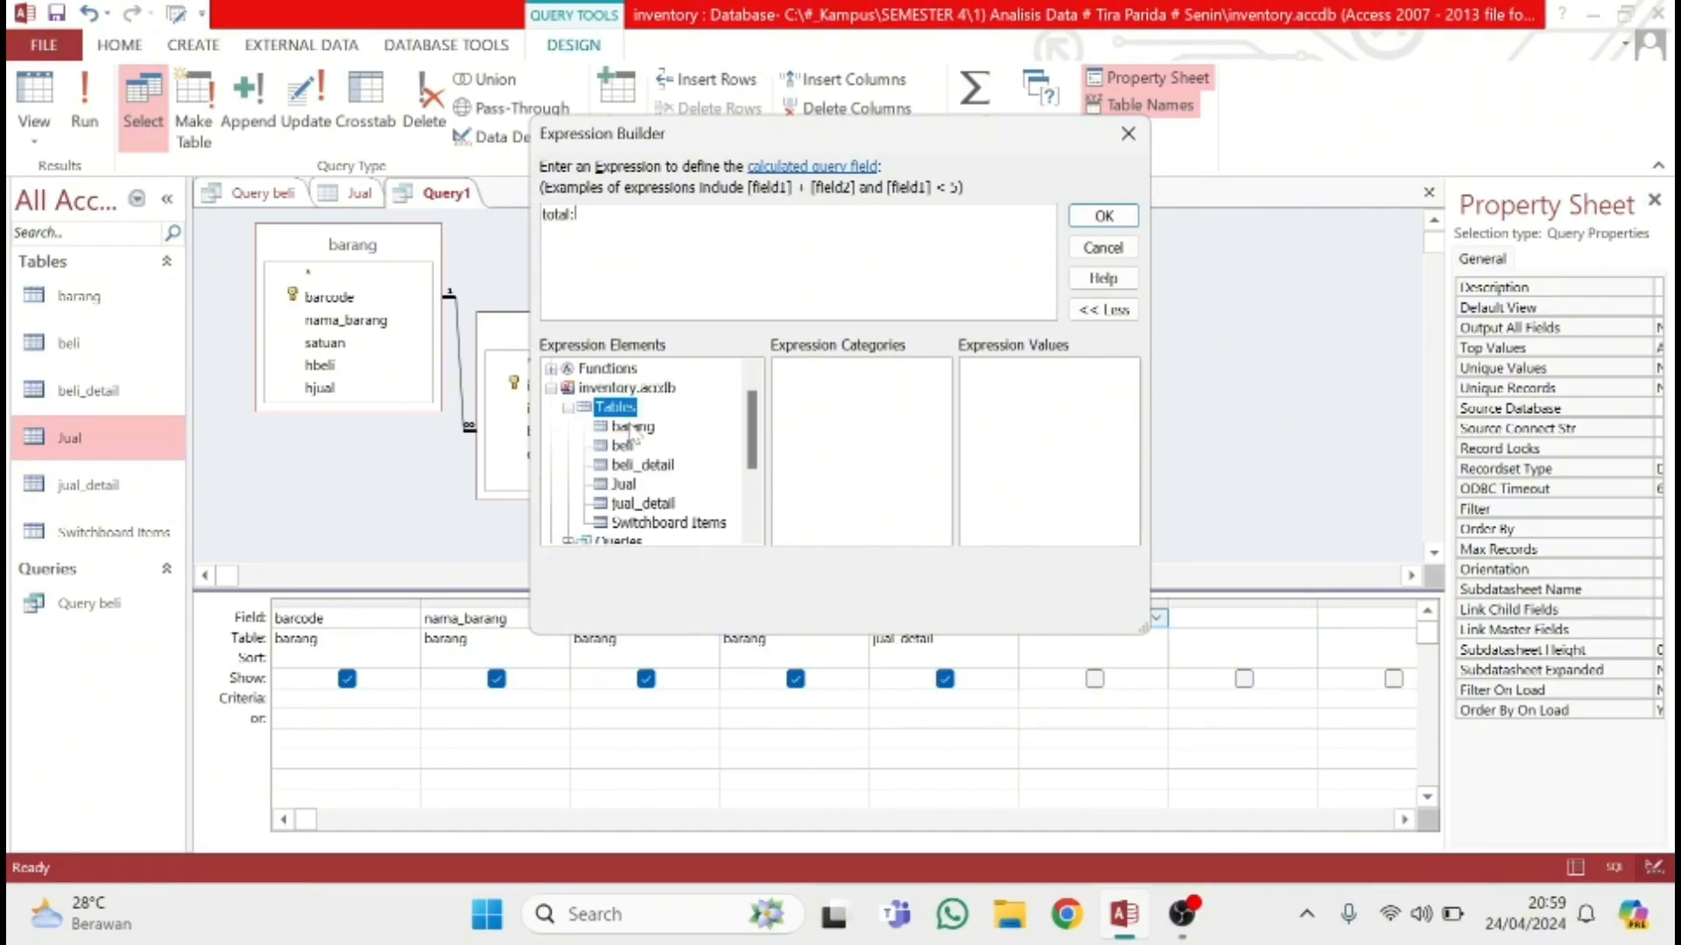
pyautogui.click(632, 427)
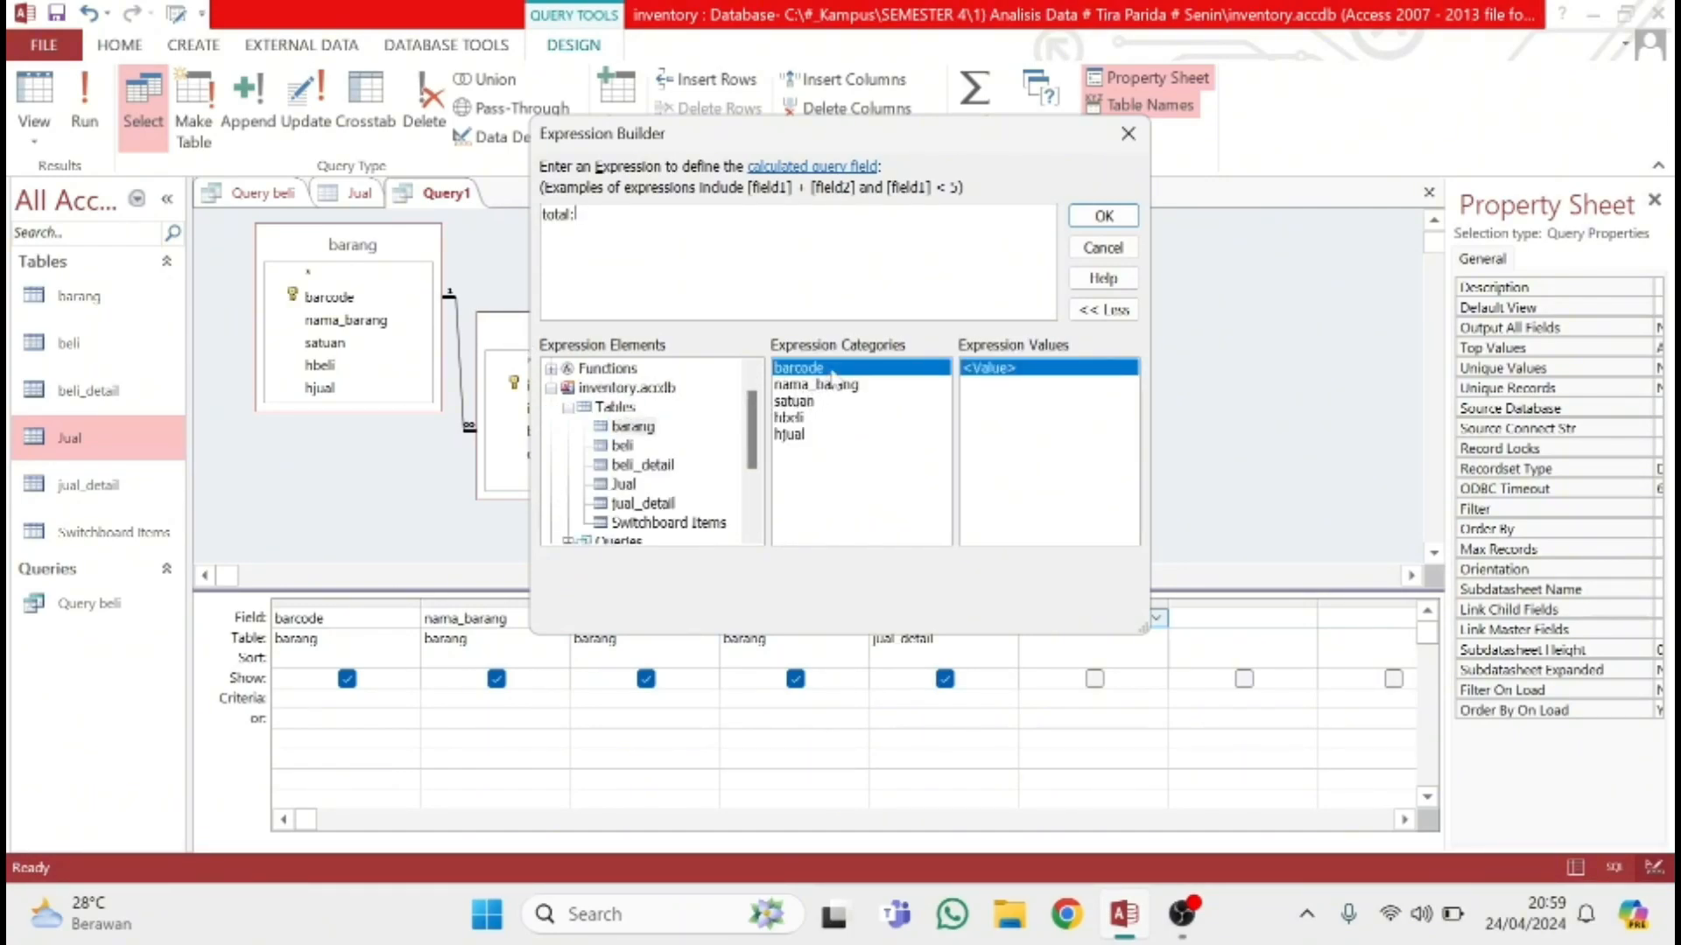
pyautogui.doubleClick(799, 368)
pyautogui.doubleClick(798, 368)
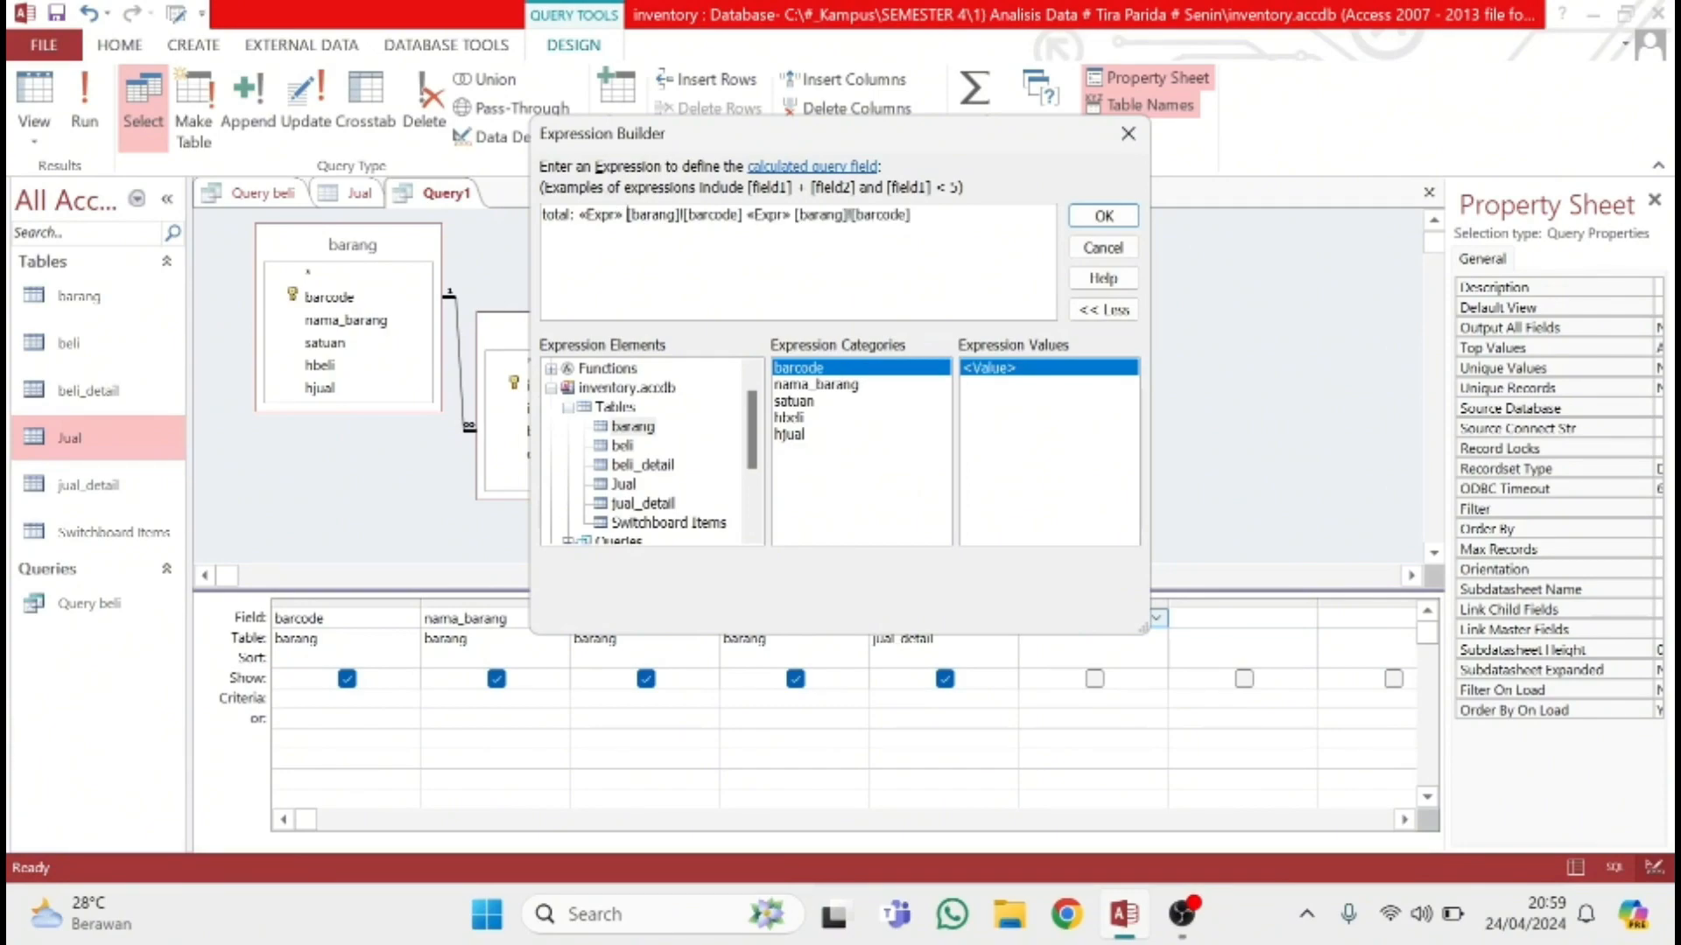
pyautogui.press('BackSpace')
pyautogui.press('BackSpace')
pyautogui.press('BackSpace')
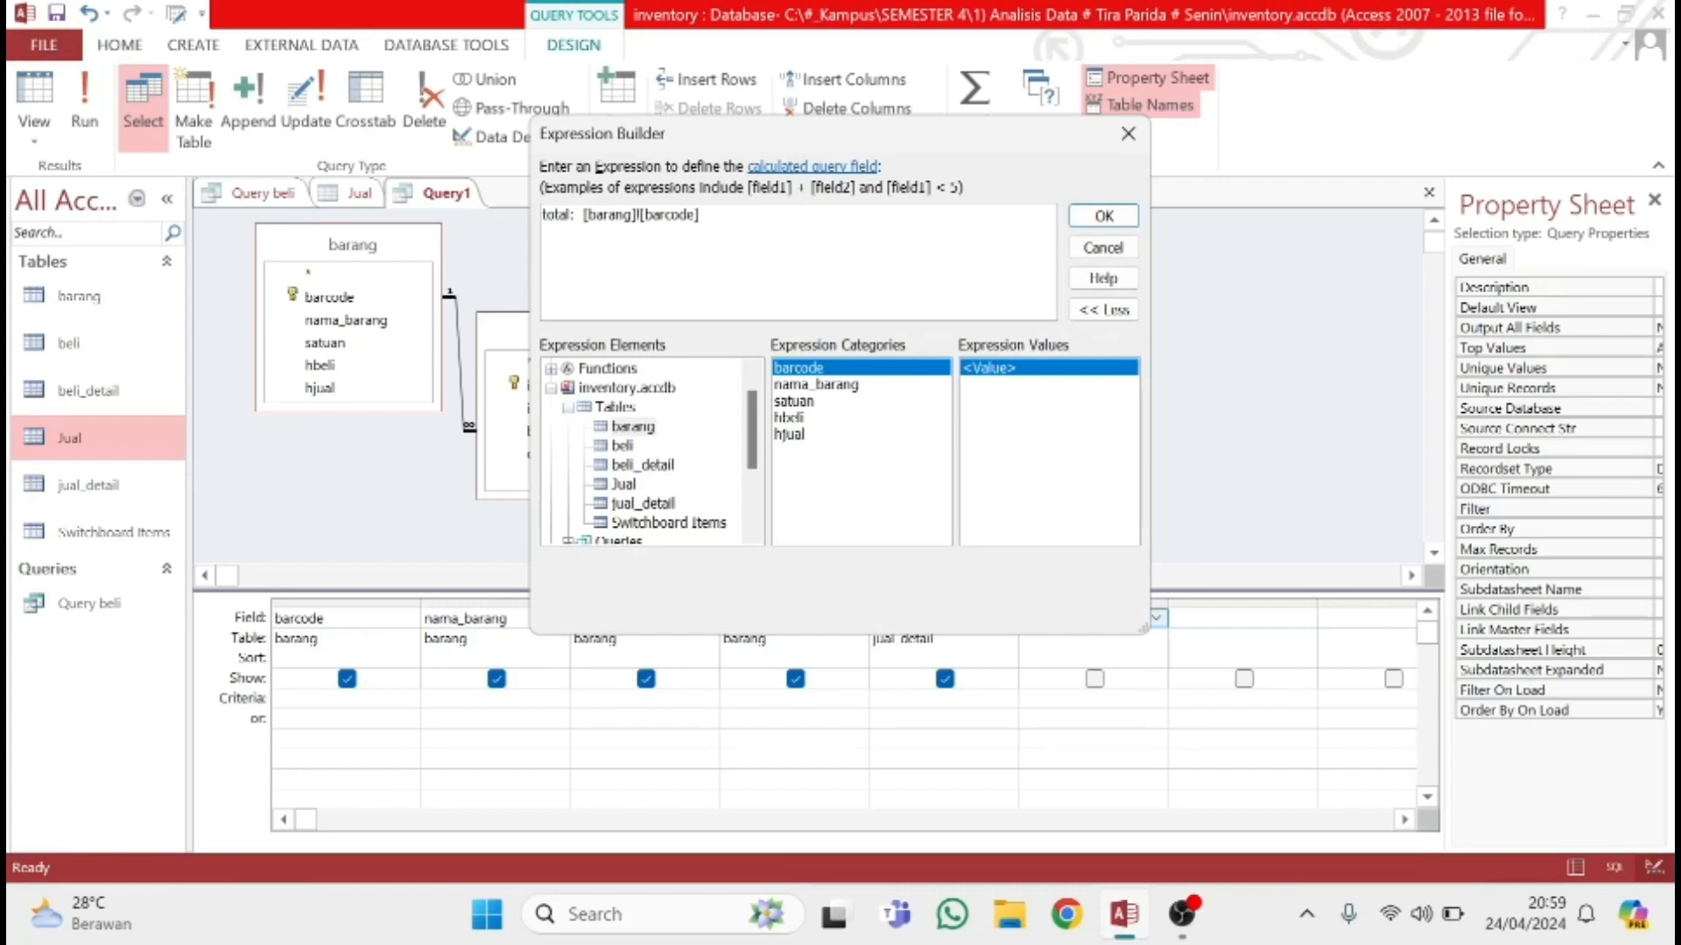
# Multiply the expression by qty_jual from jual_detail and apply it to the sixth query field
pyautogui.write('*')
pyautogui.click(641, 504)
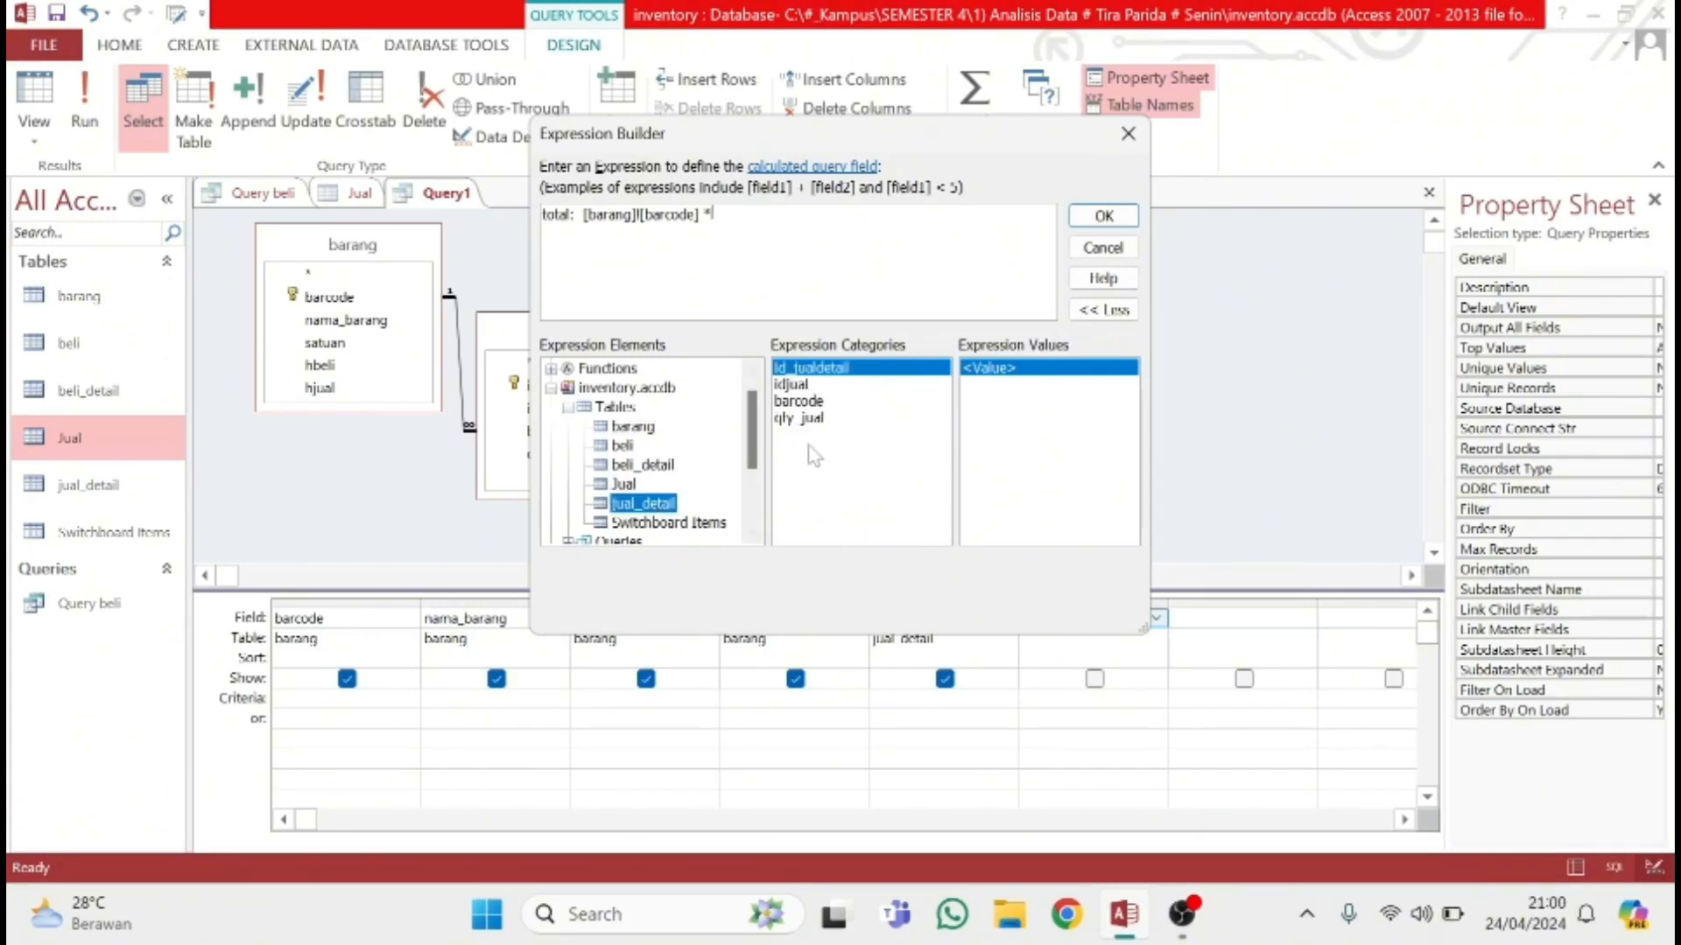
pyautogui.doubleClick(810, 418)
pyautogui.click(1087, 218)
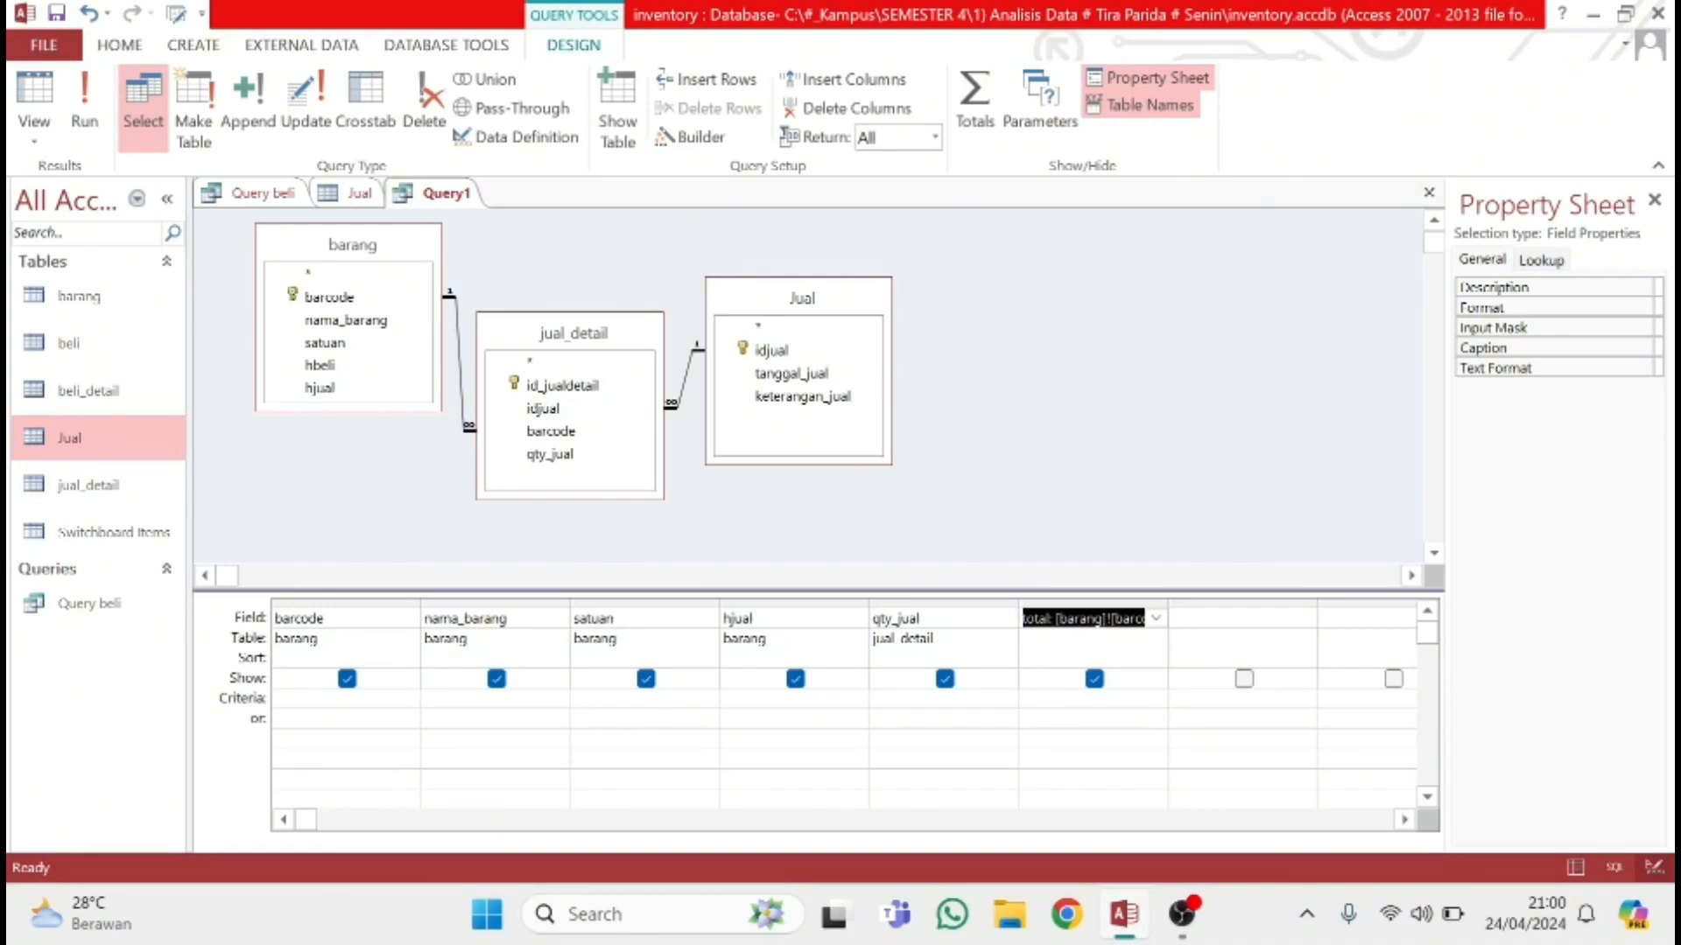
# Add id_jualdetail and idjual from jual_detail as the seventh and eighth query fields
pyautogui.click(1229, 618)
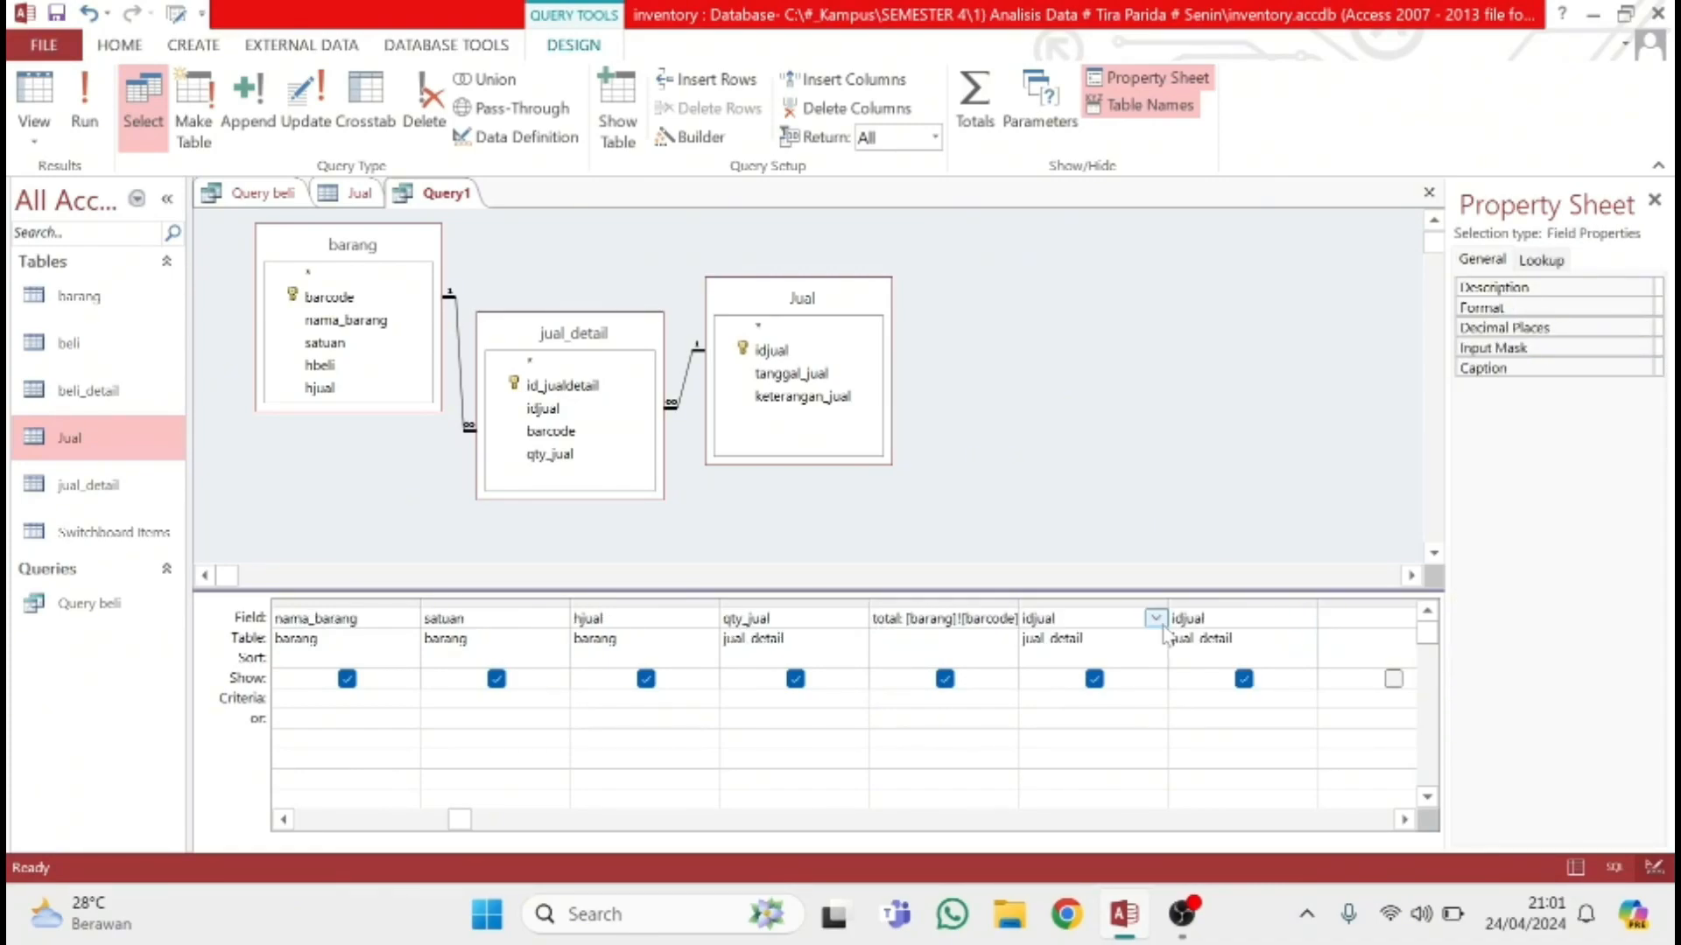
pyautogui.click(1156, 618)
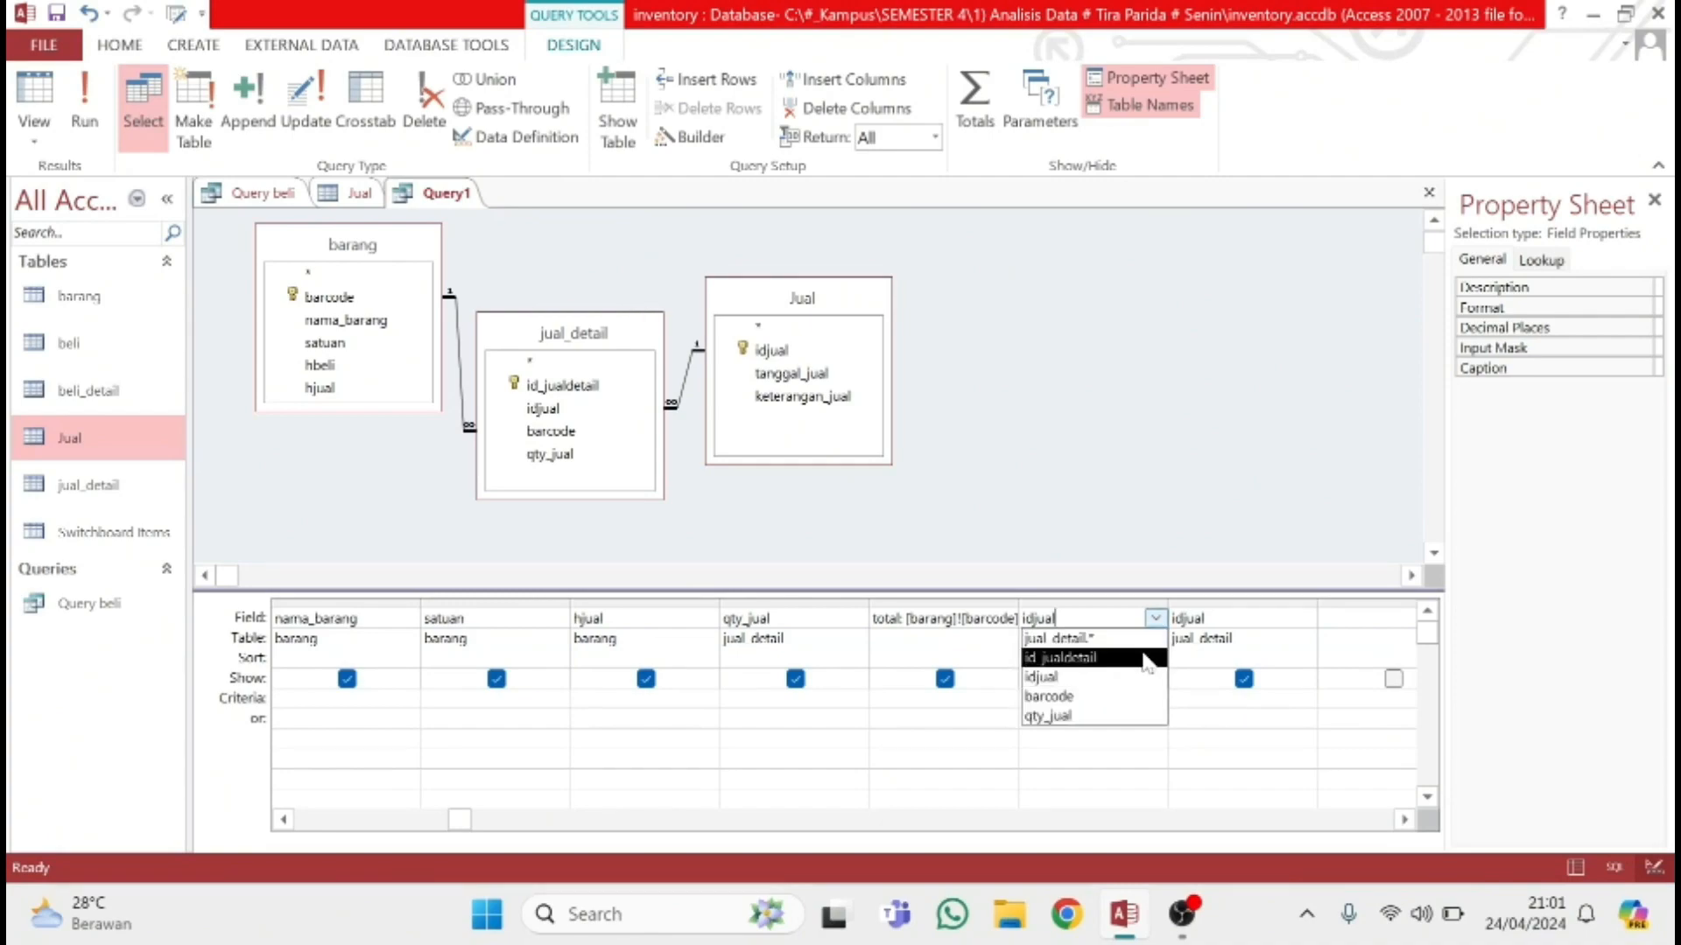
pyautogui.click(1144, 660)
pyautogui.click(1305, 619)
pyautogui.click(1305, 619)
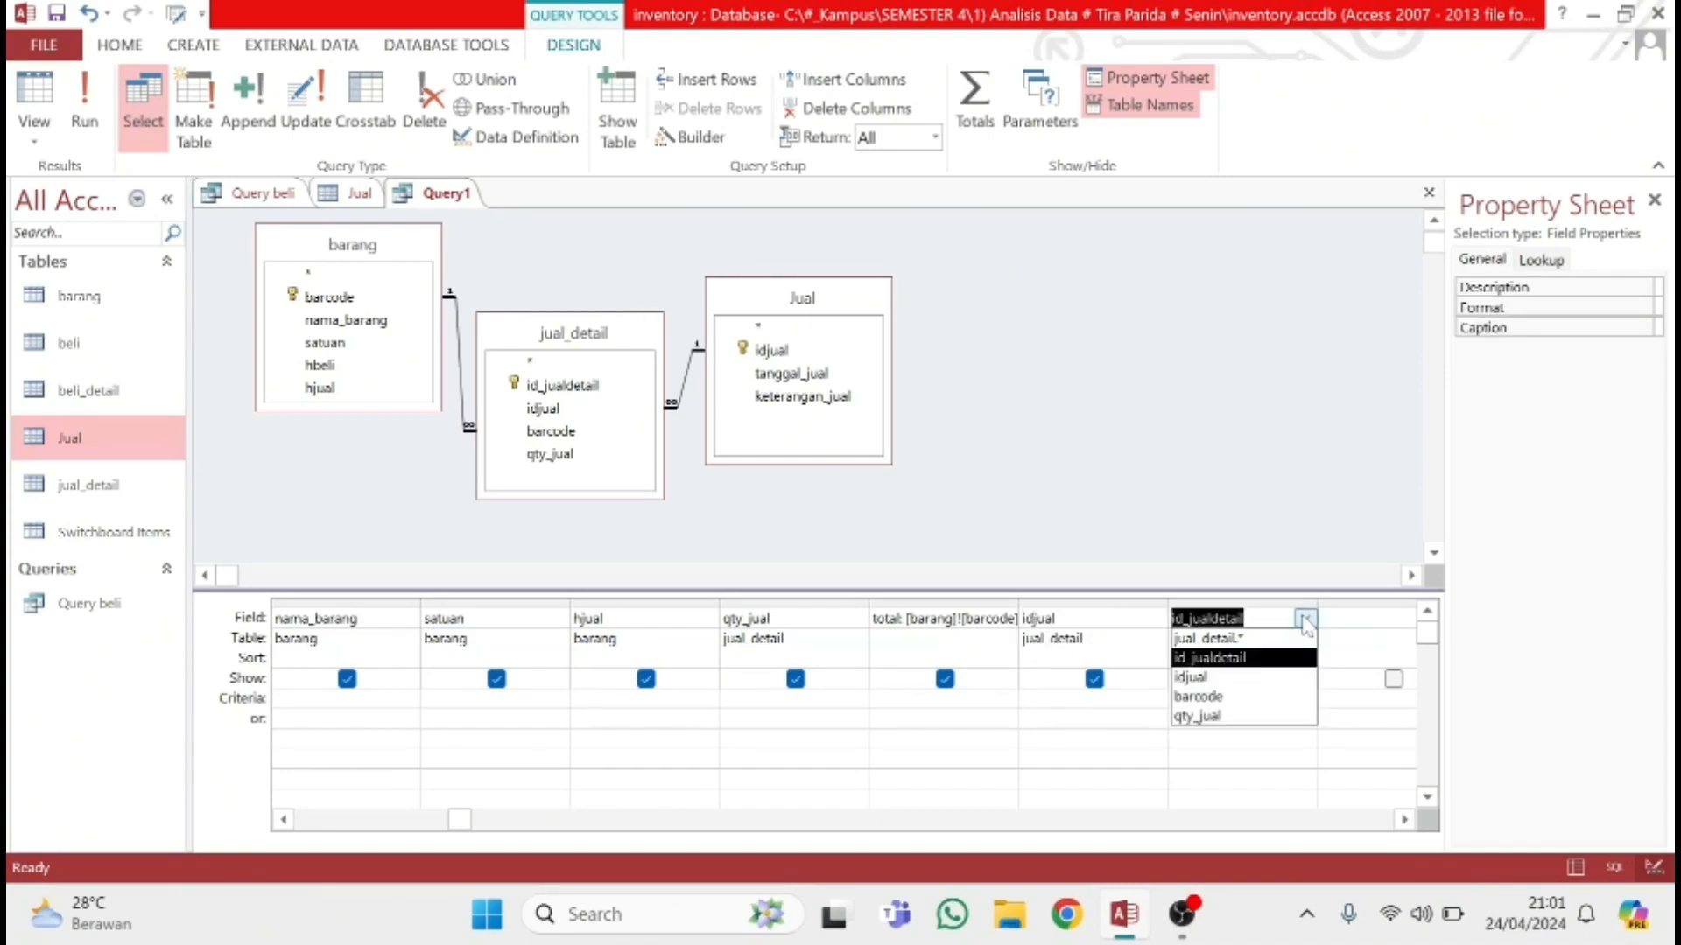
pyautogui.click(1260, 679)
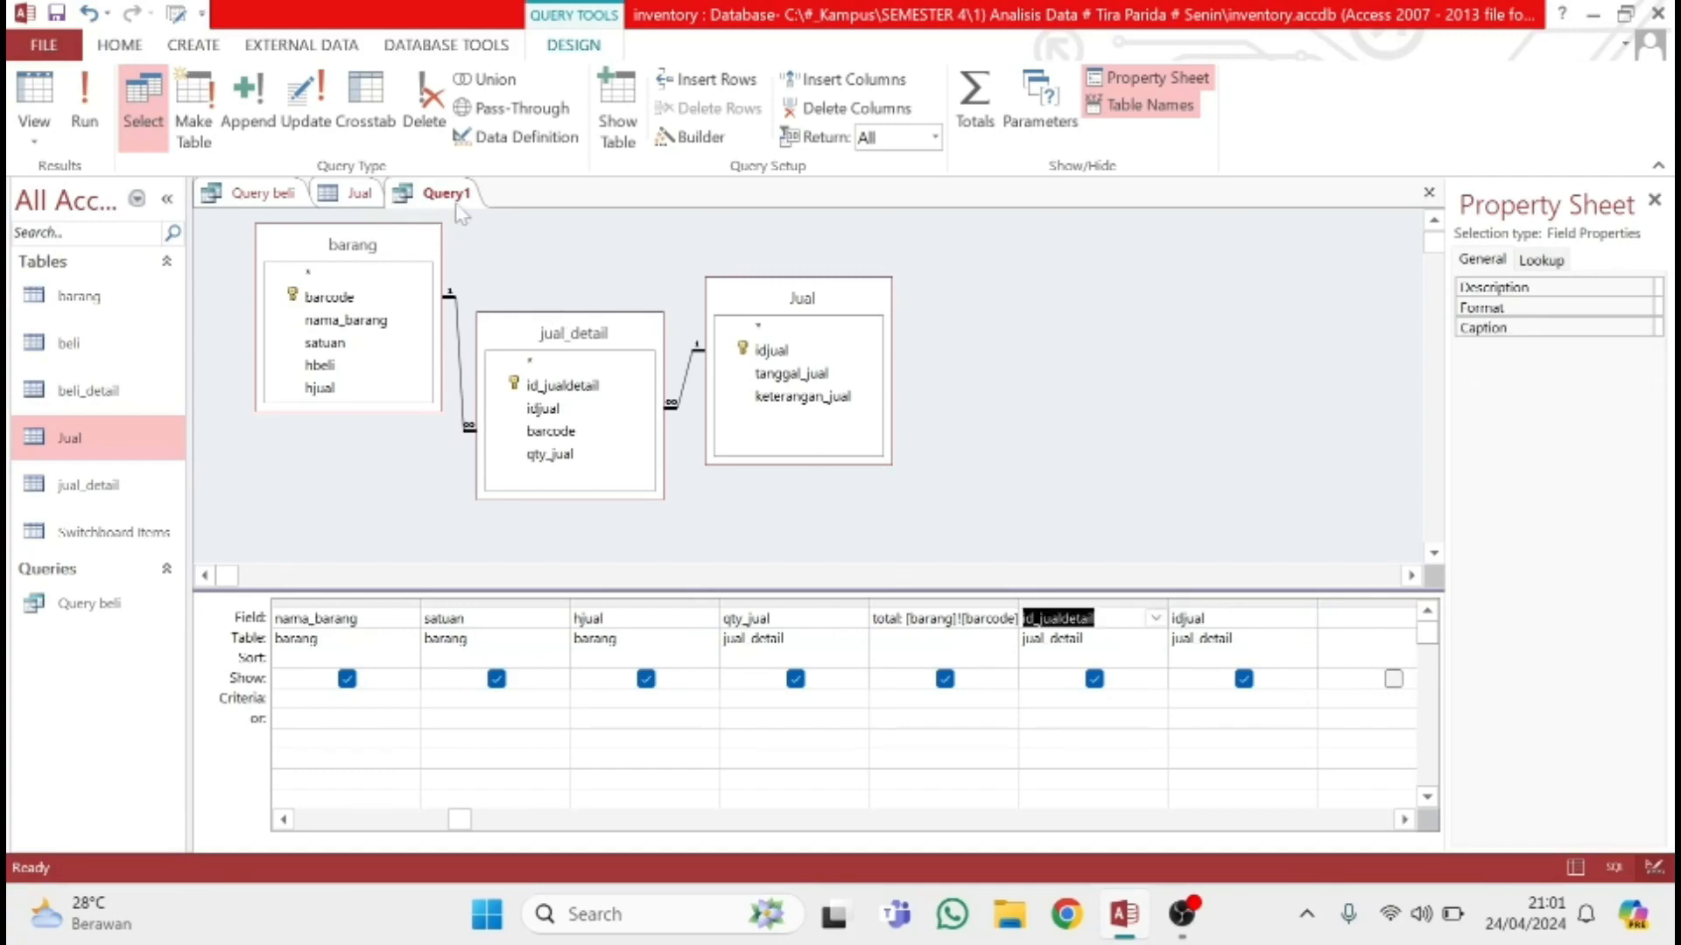
# Start saving the new sales query
pyautogui.rightClick(458, 206)
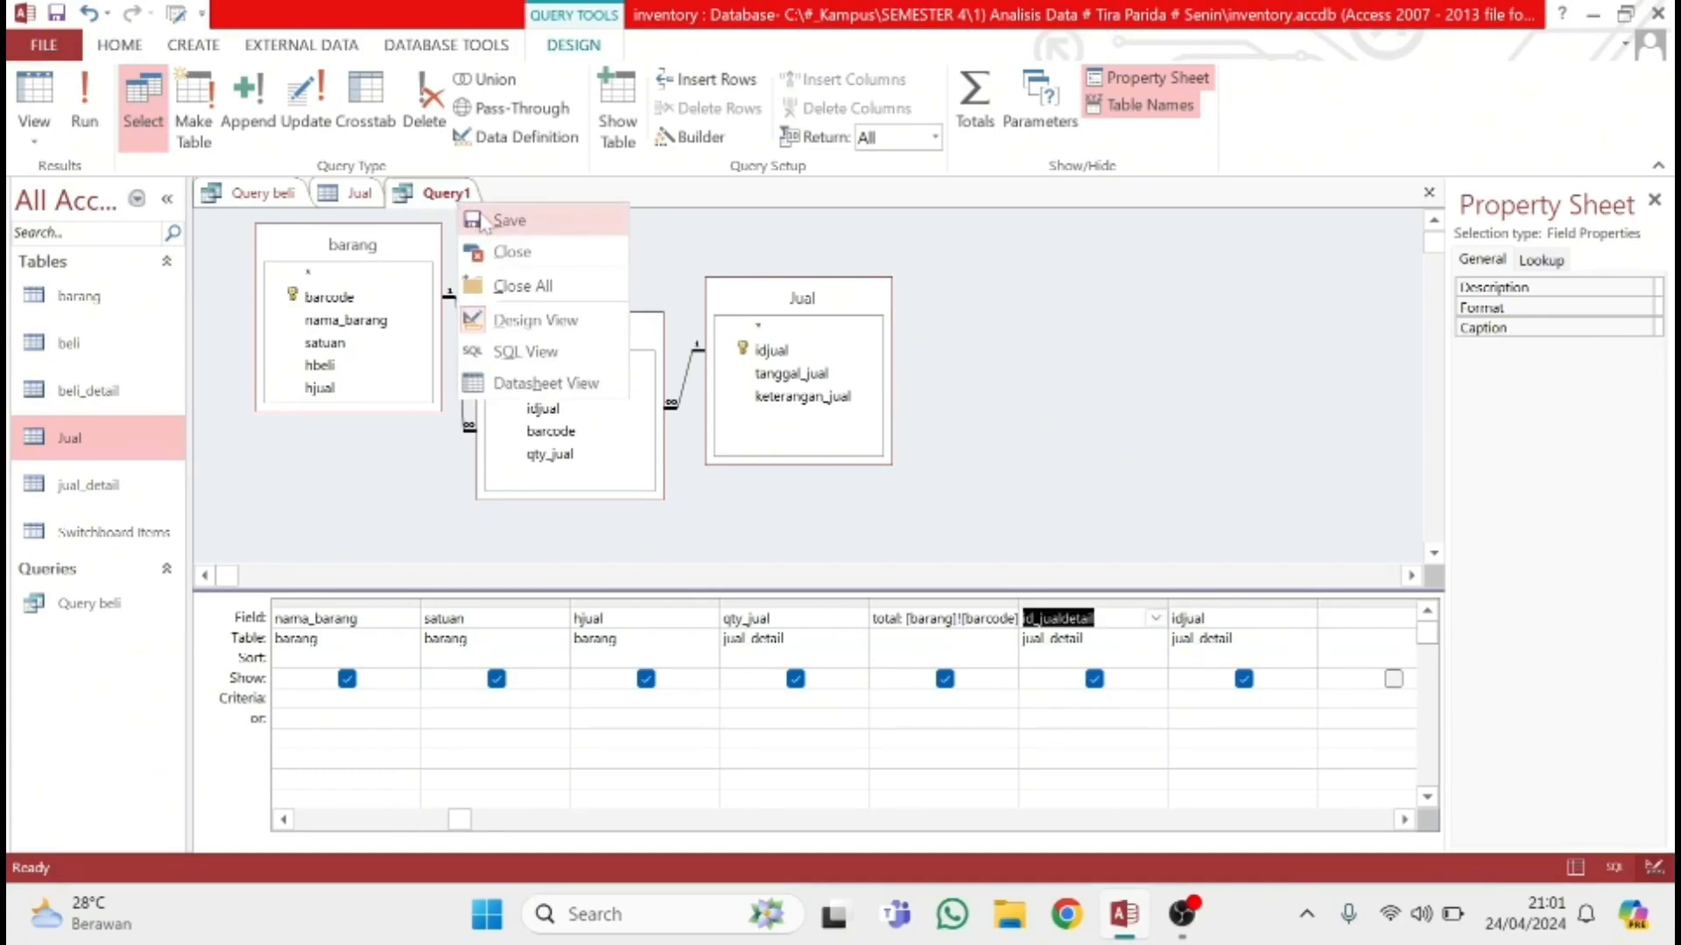
pyautogui.click(483, 222)
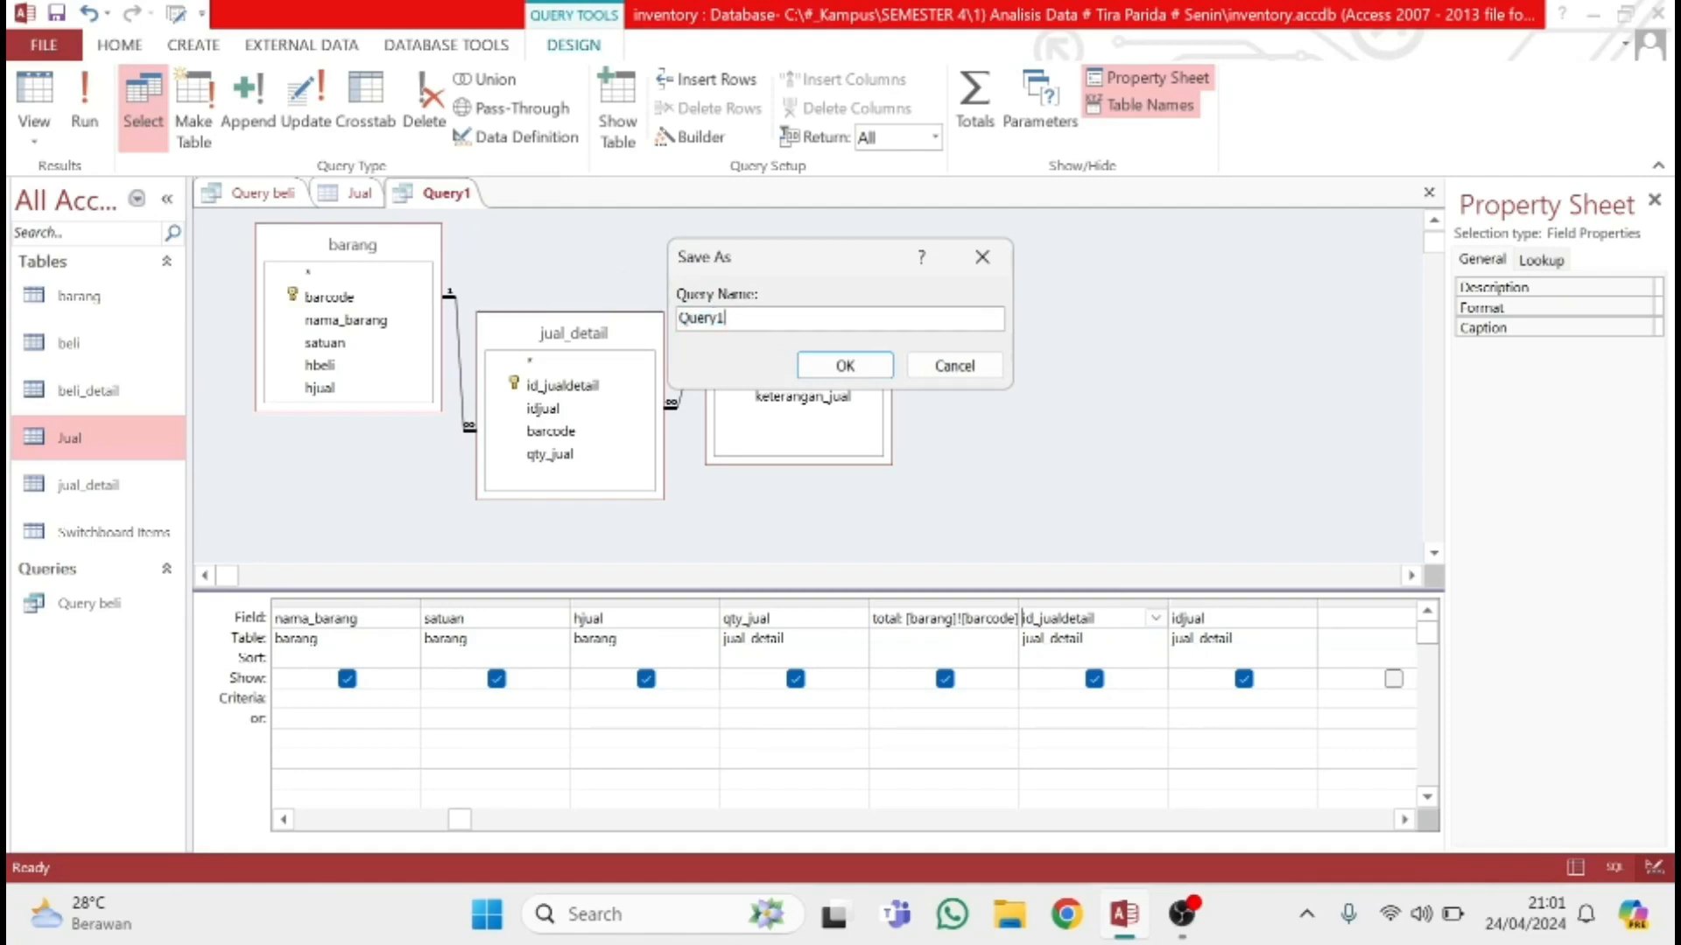
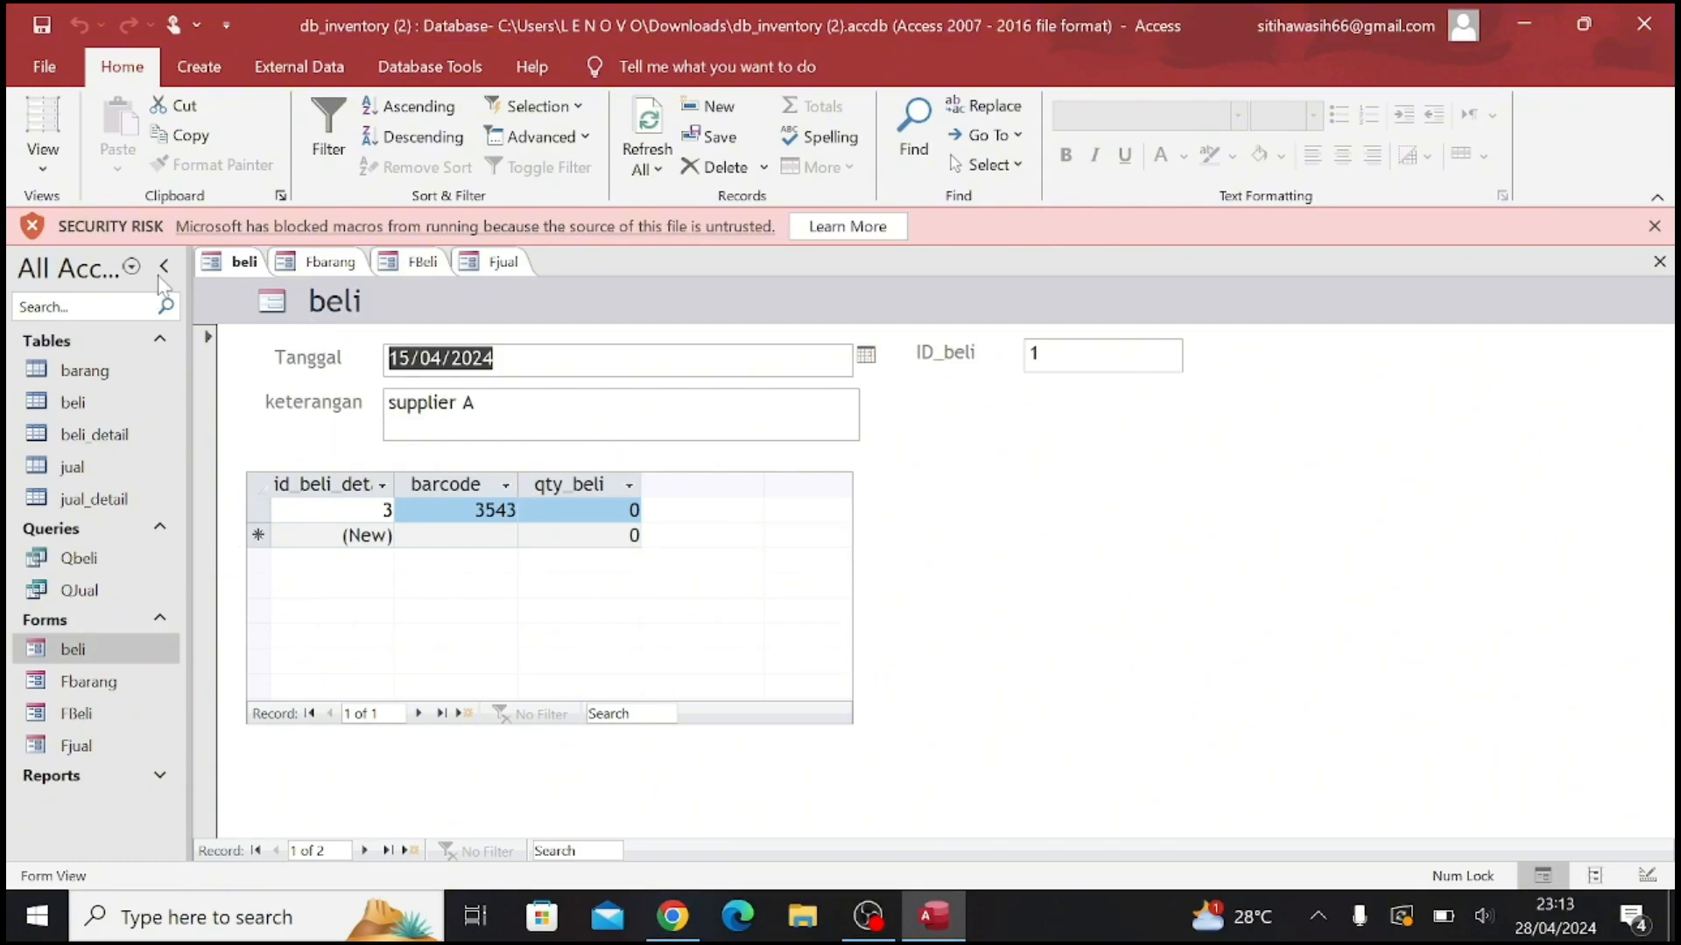
# Review the beli table's records and the beli form's layout in Design View, returning the form to Form View
pyautogui.doubleClick(88, 404)
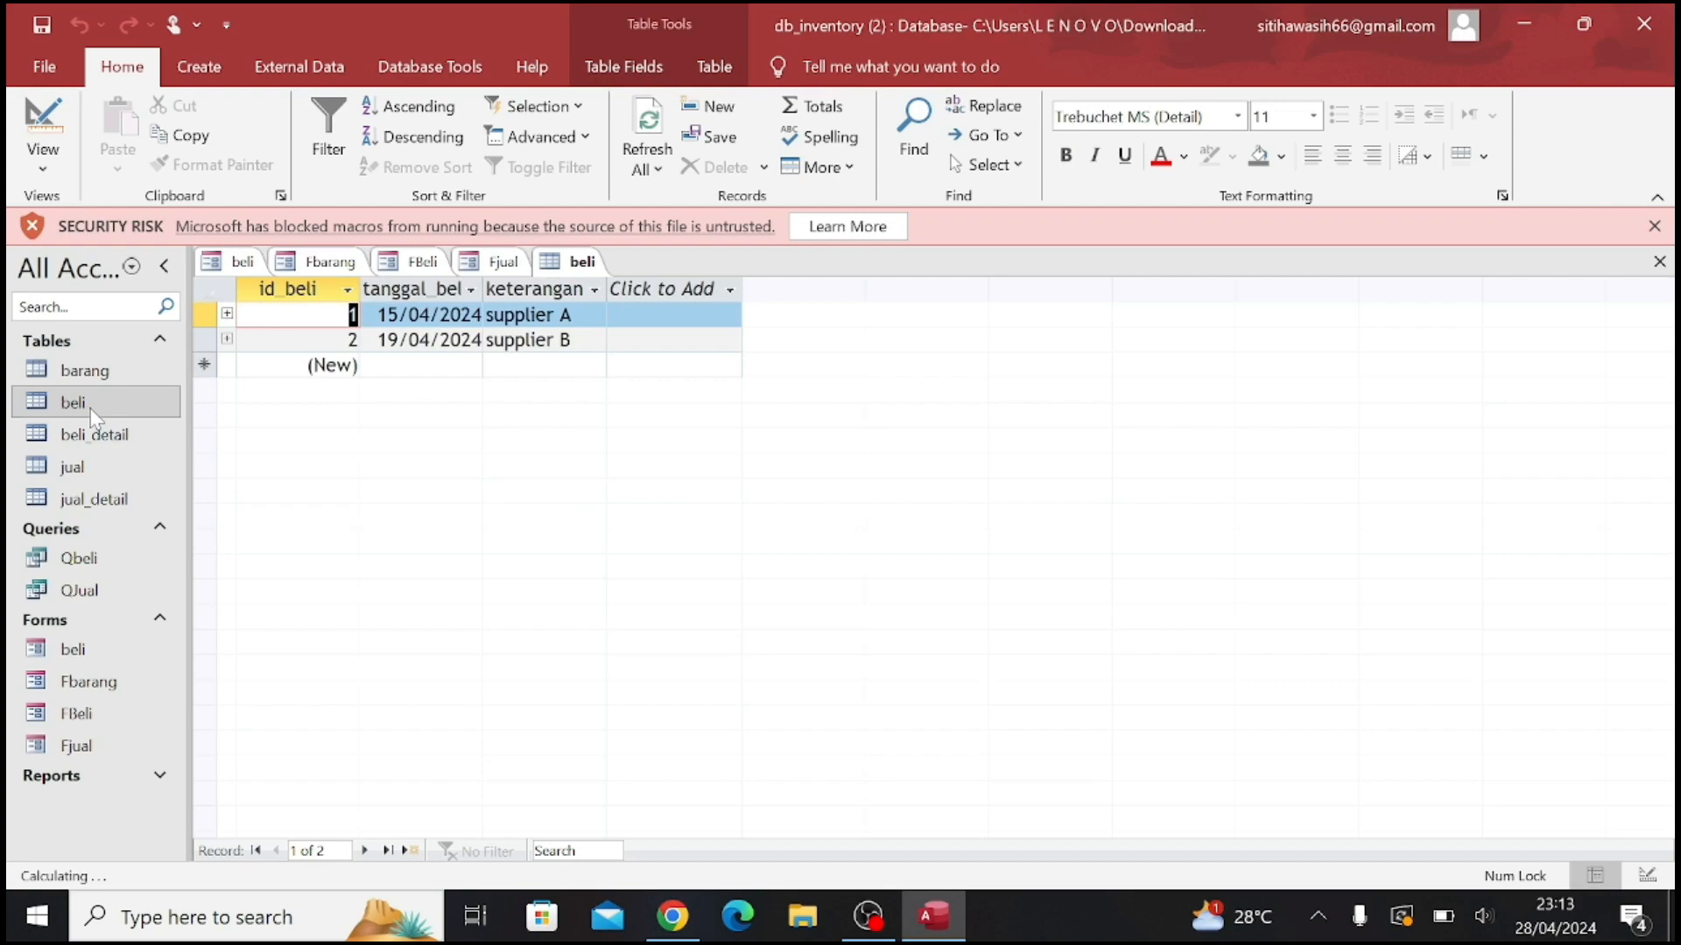
pyautogui.click(235, 75)
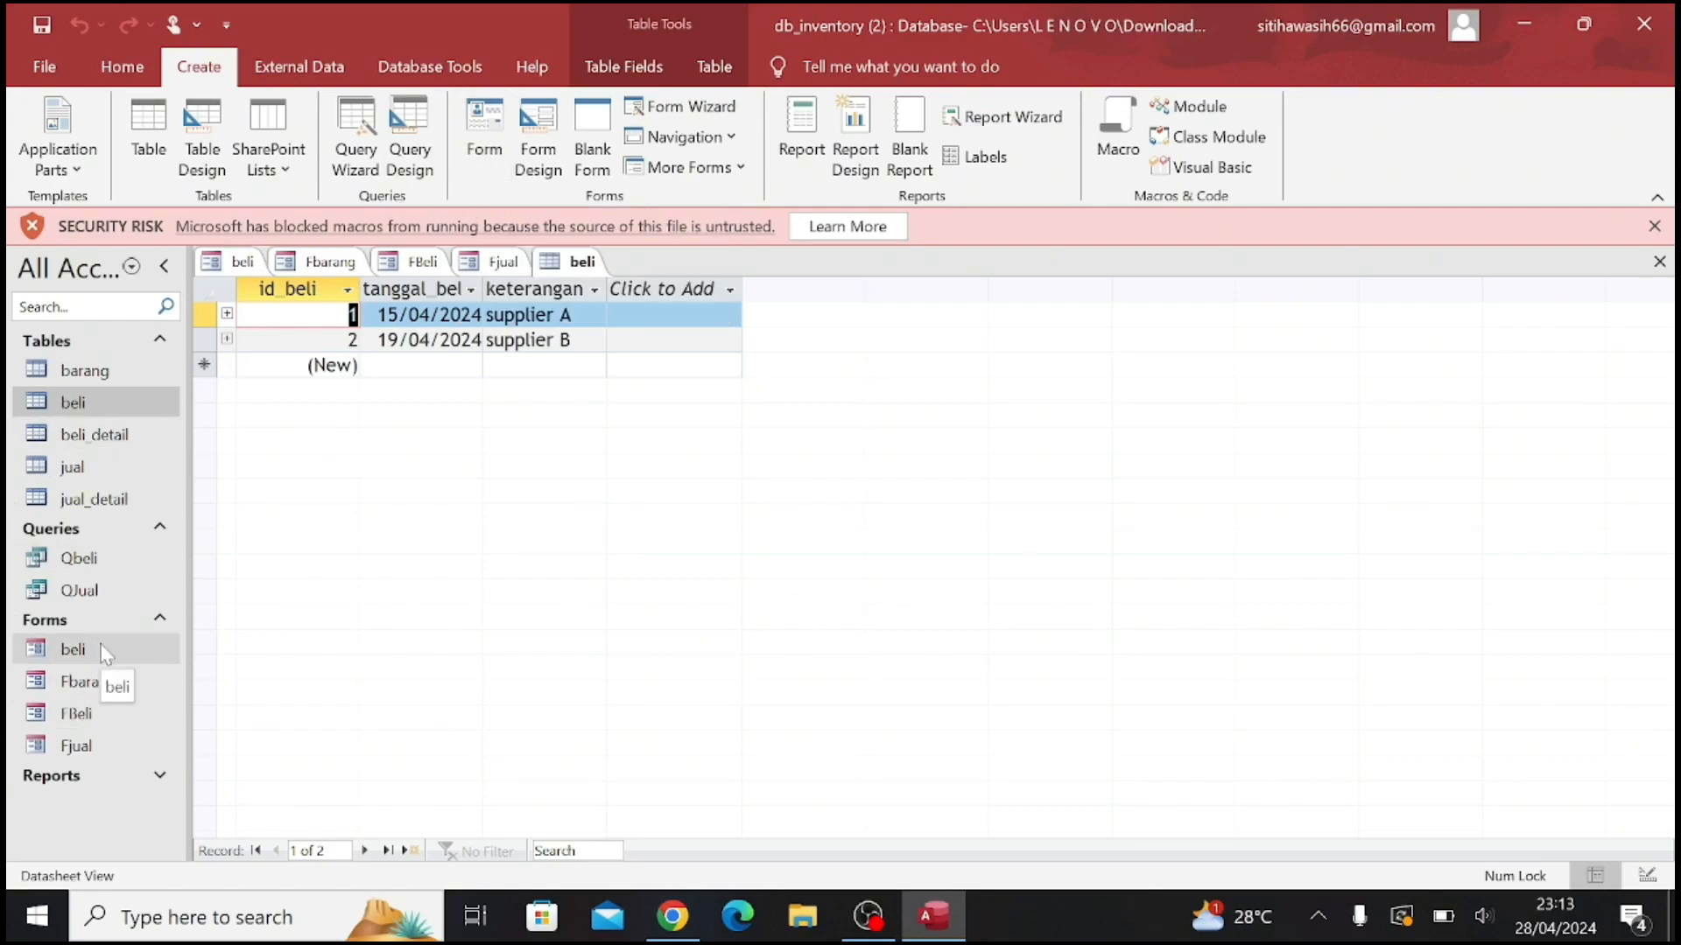
pyautogui.doubleClick(73, 649)
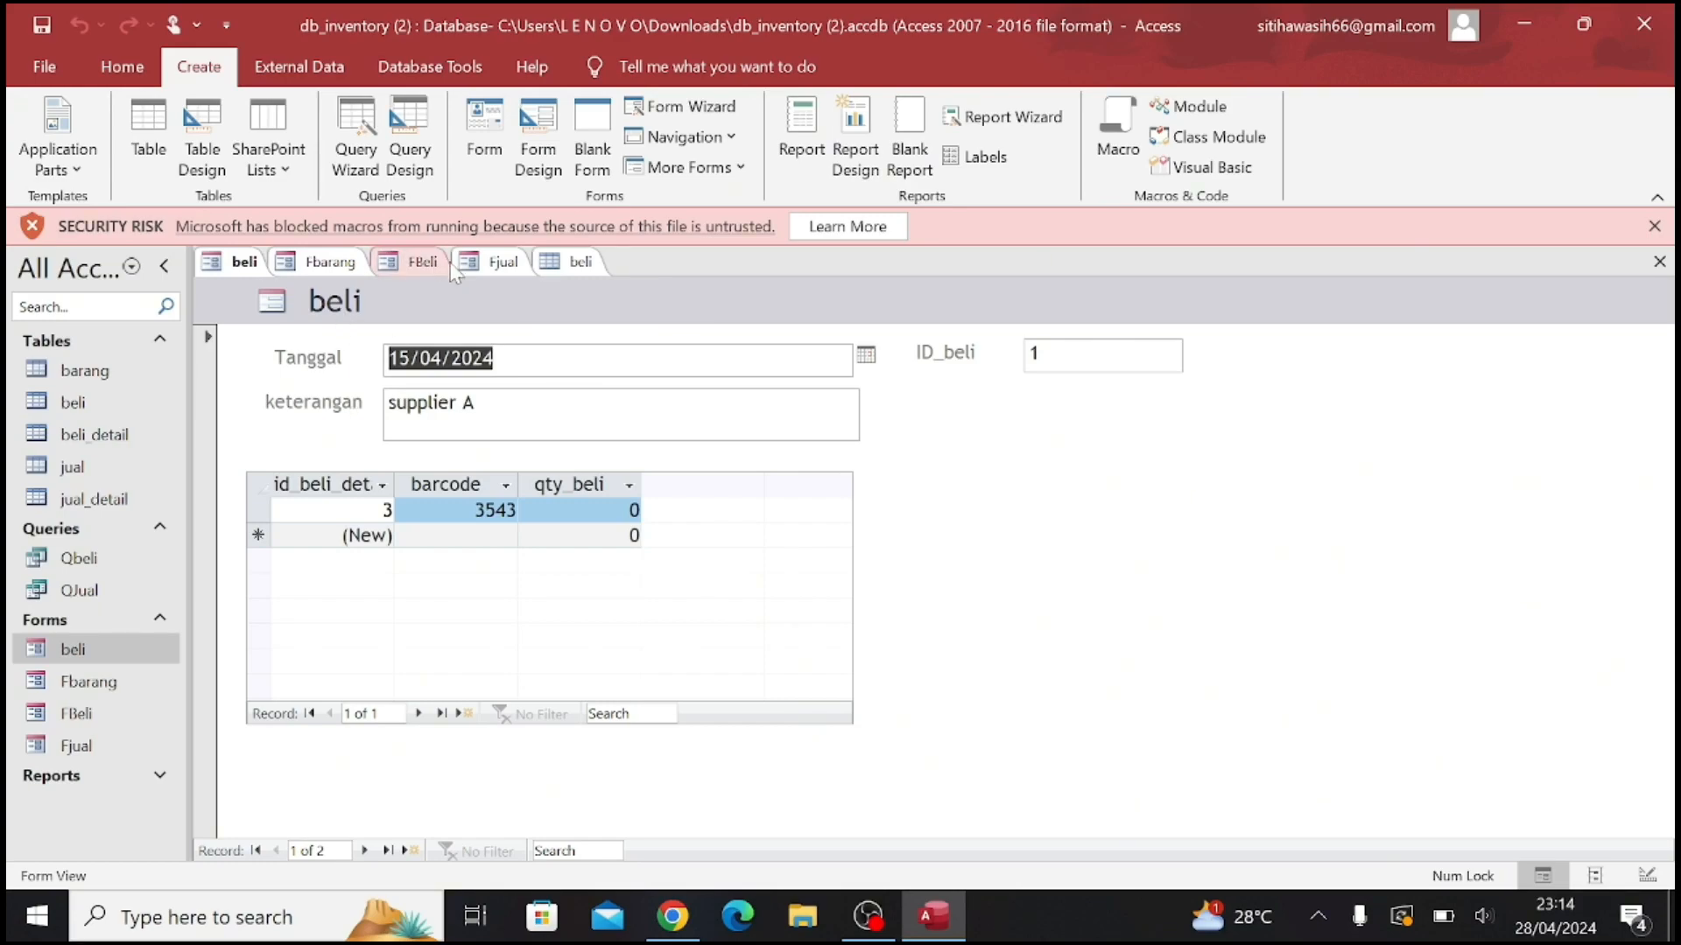
pyautogui.click(123, 66)
pyautogui.click(43, 140)
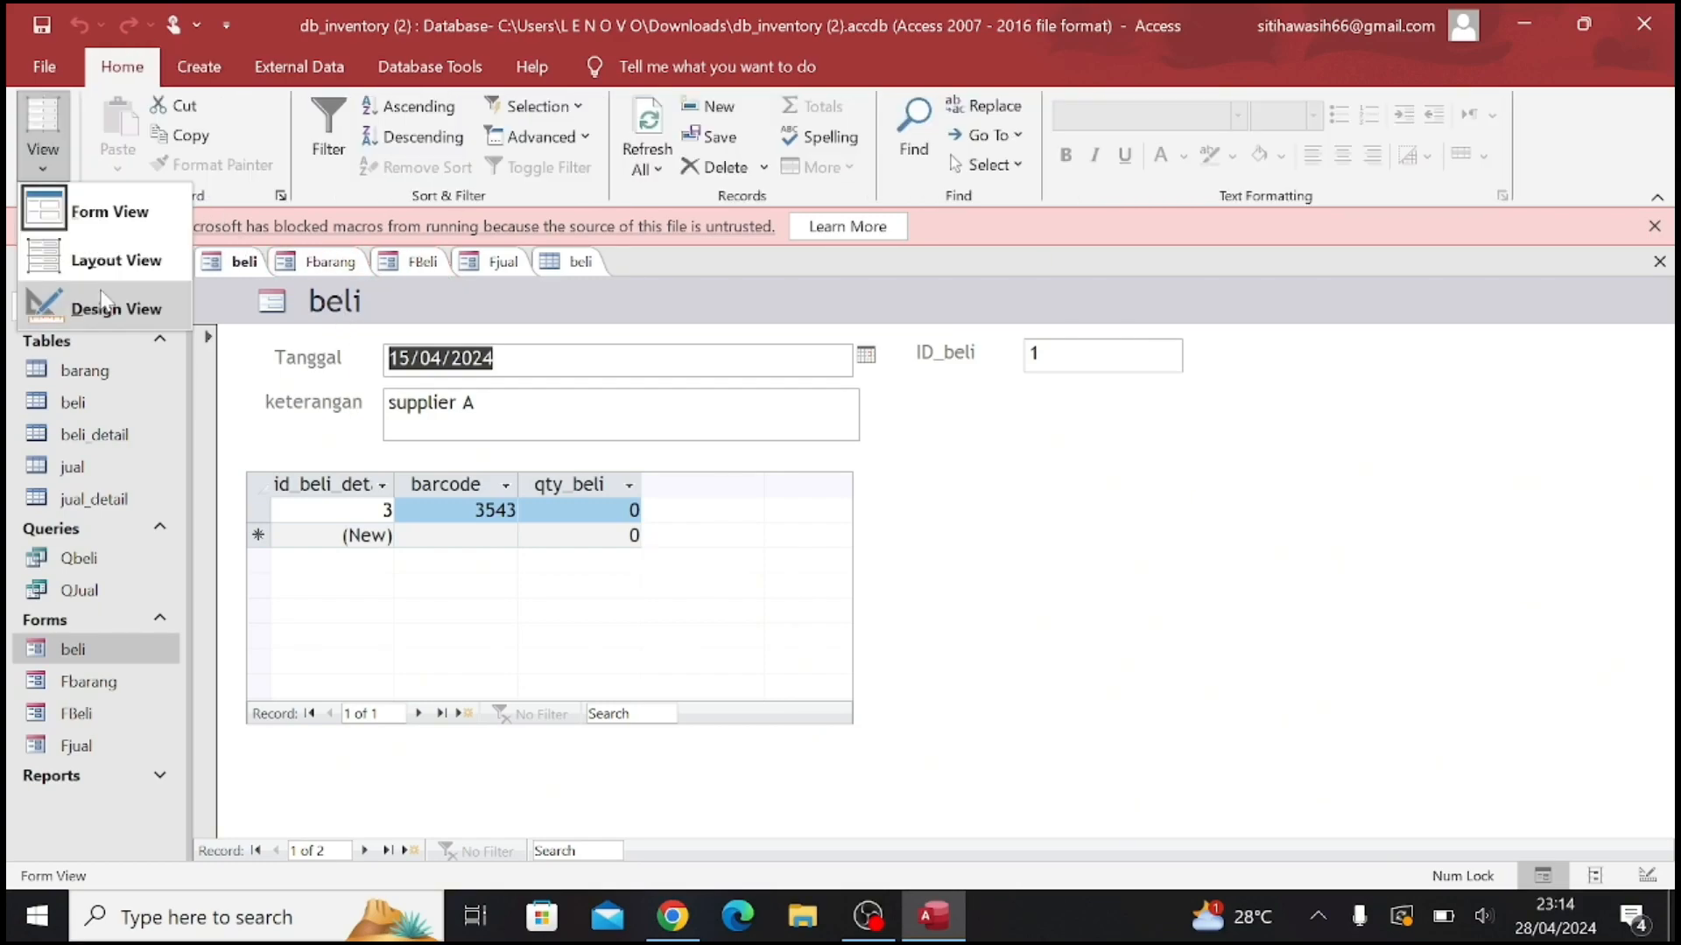
pyautogui.click(106, 305)
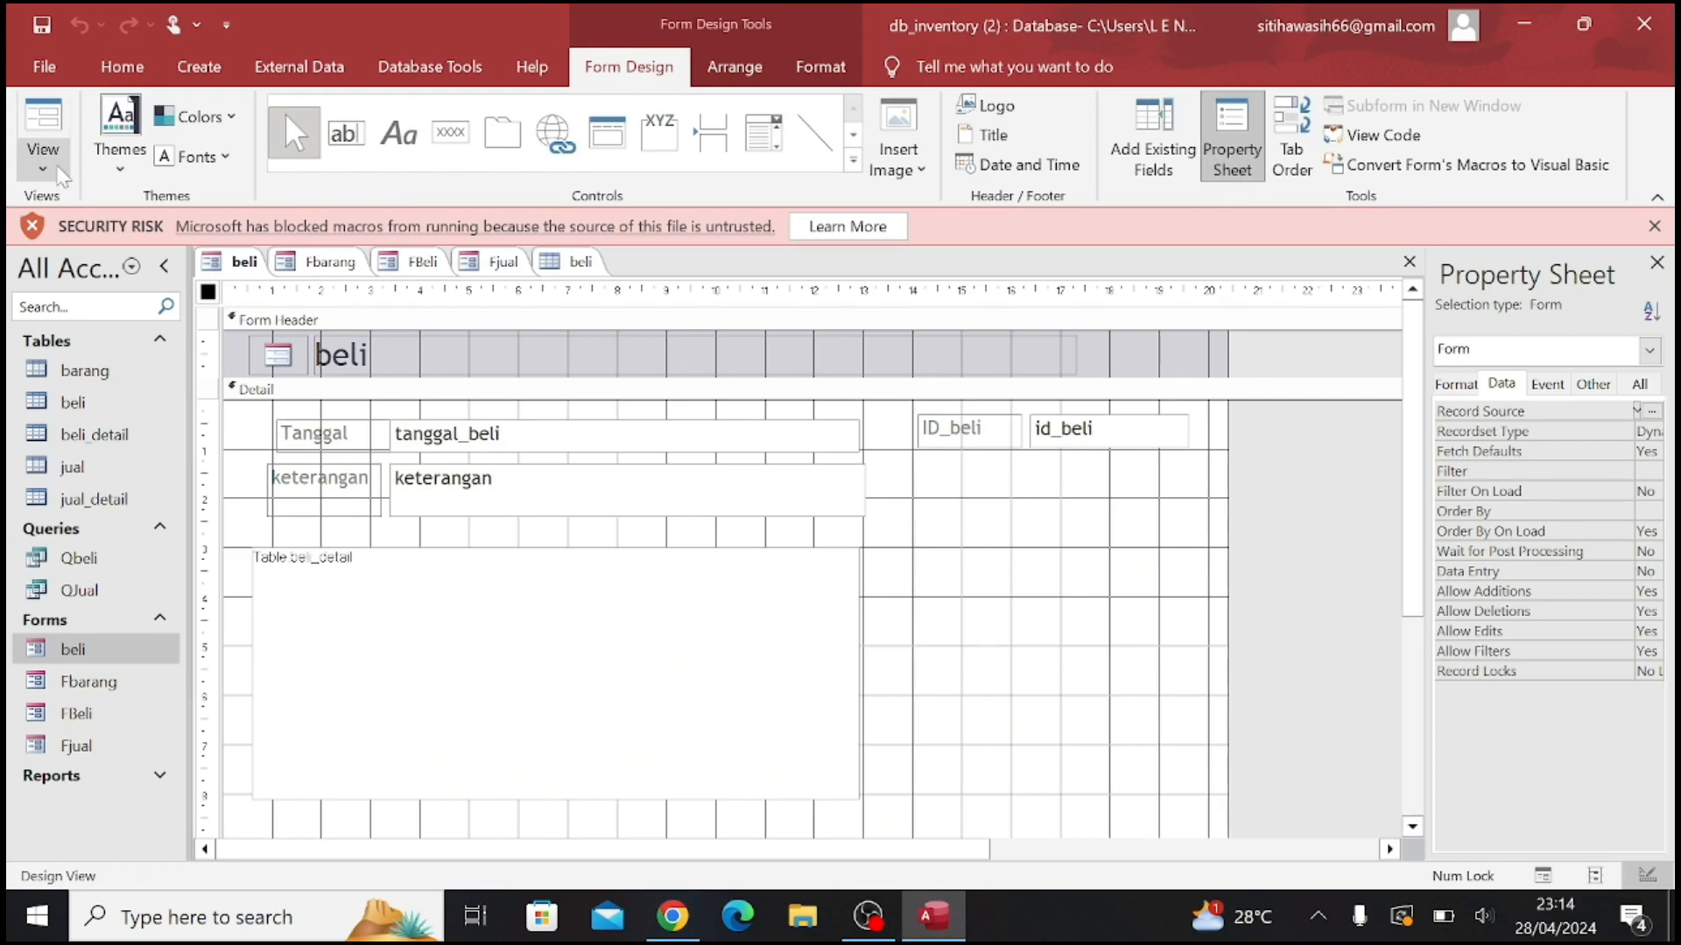
pyautogui.click(58, 171)
pyautogui.click(70, 210)
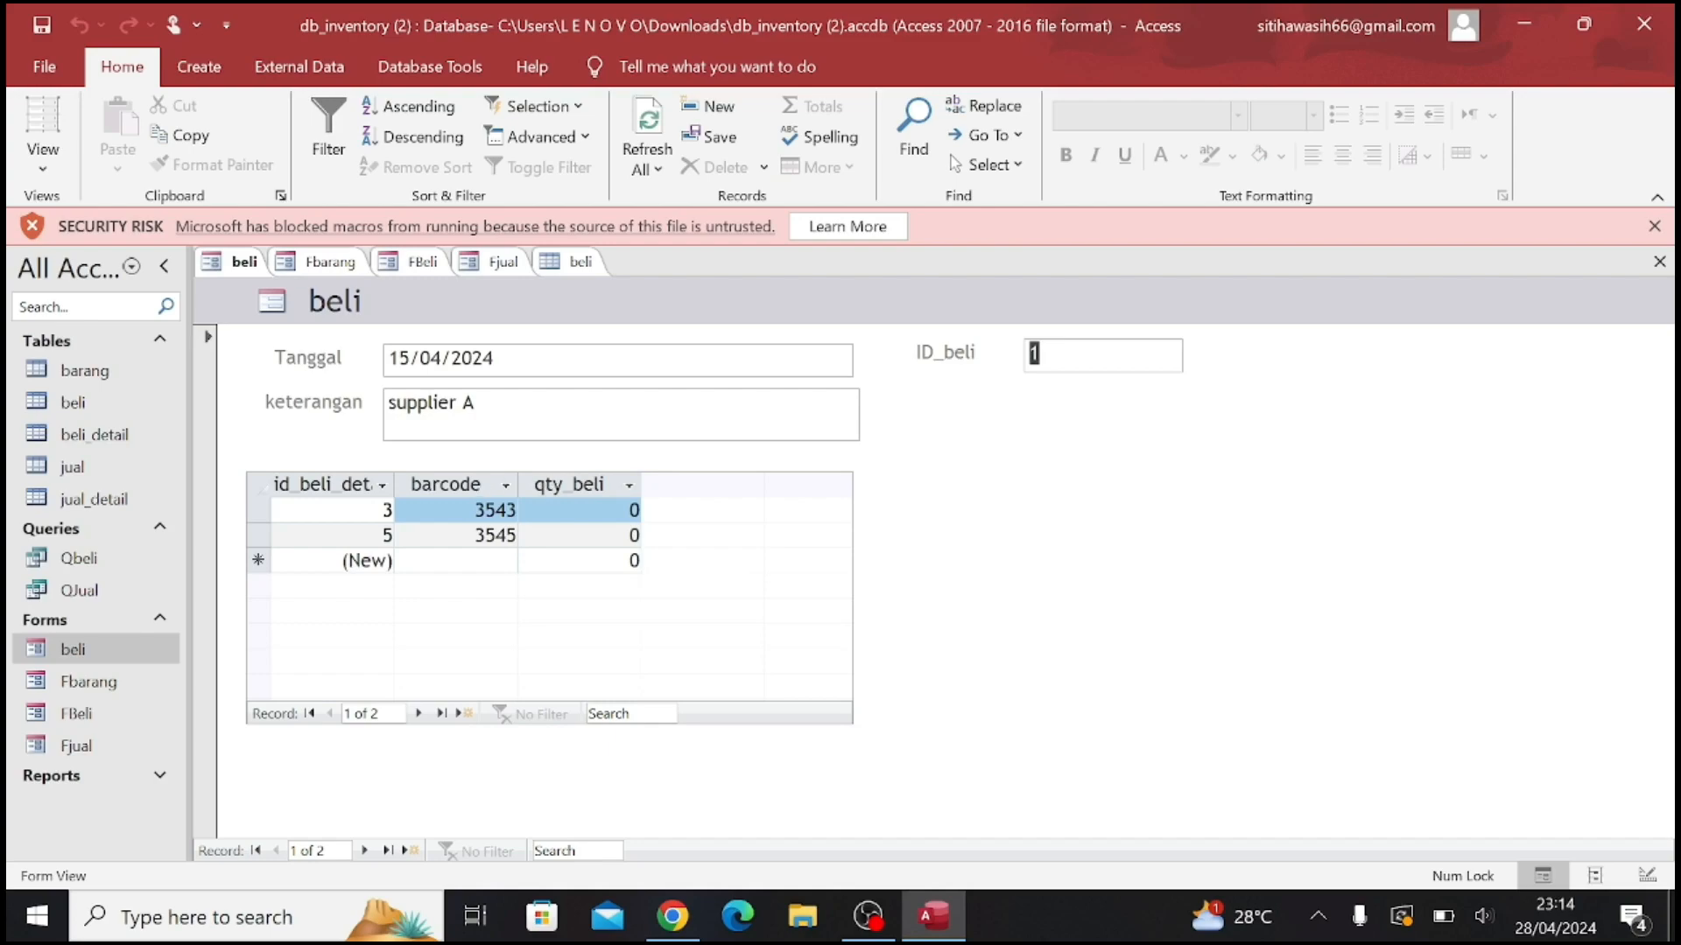
# Add a detail row with barcode 3544 (sarung) to the 15/04/2024 purchase in the beli form
pyautogui.click(455, 560)
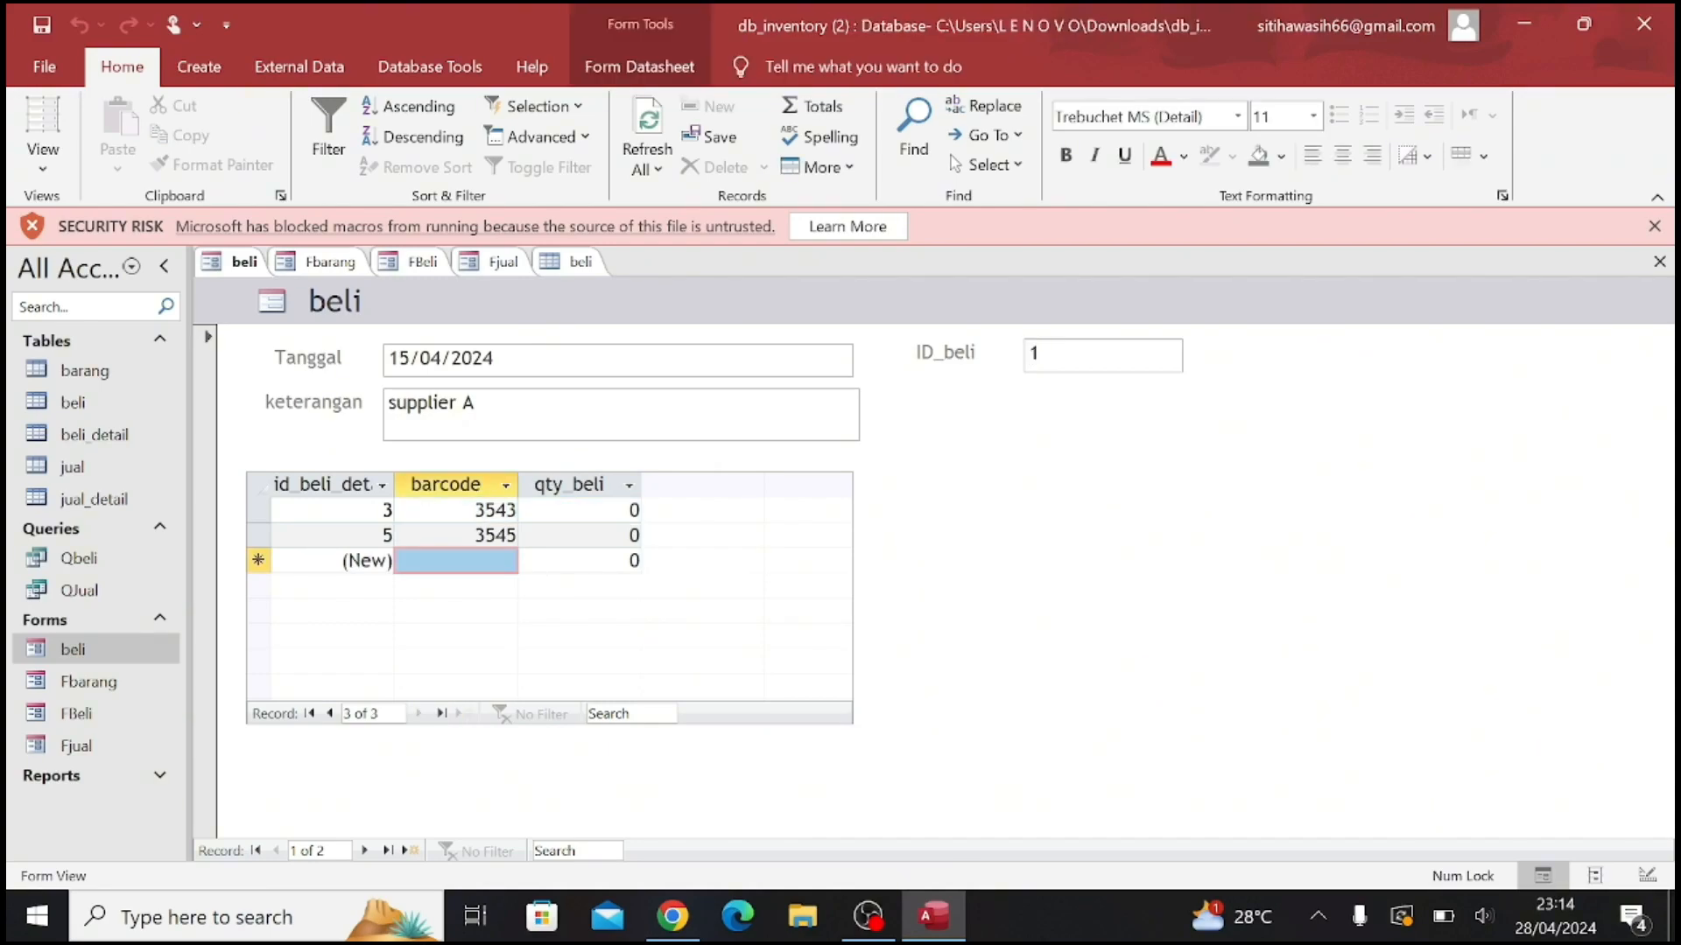
pyautogui.click(505, 560)
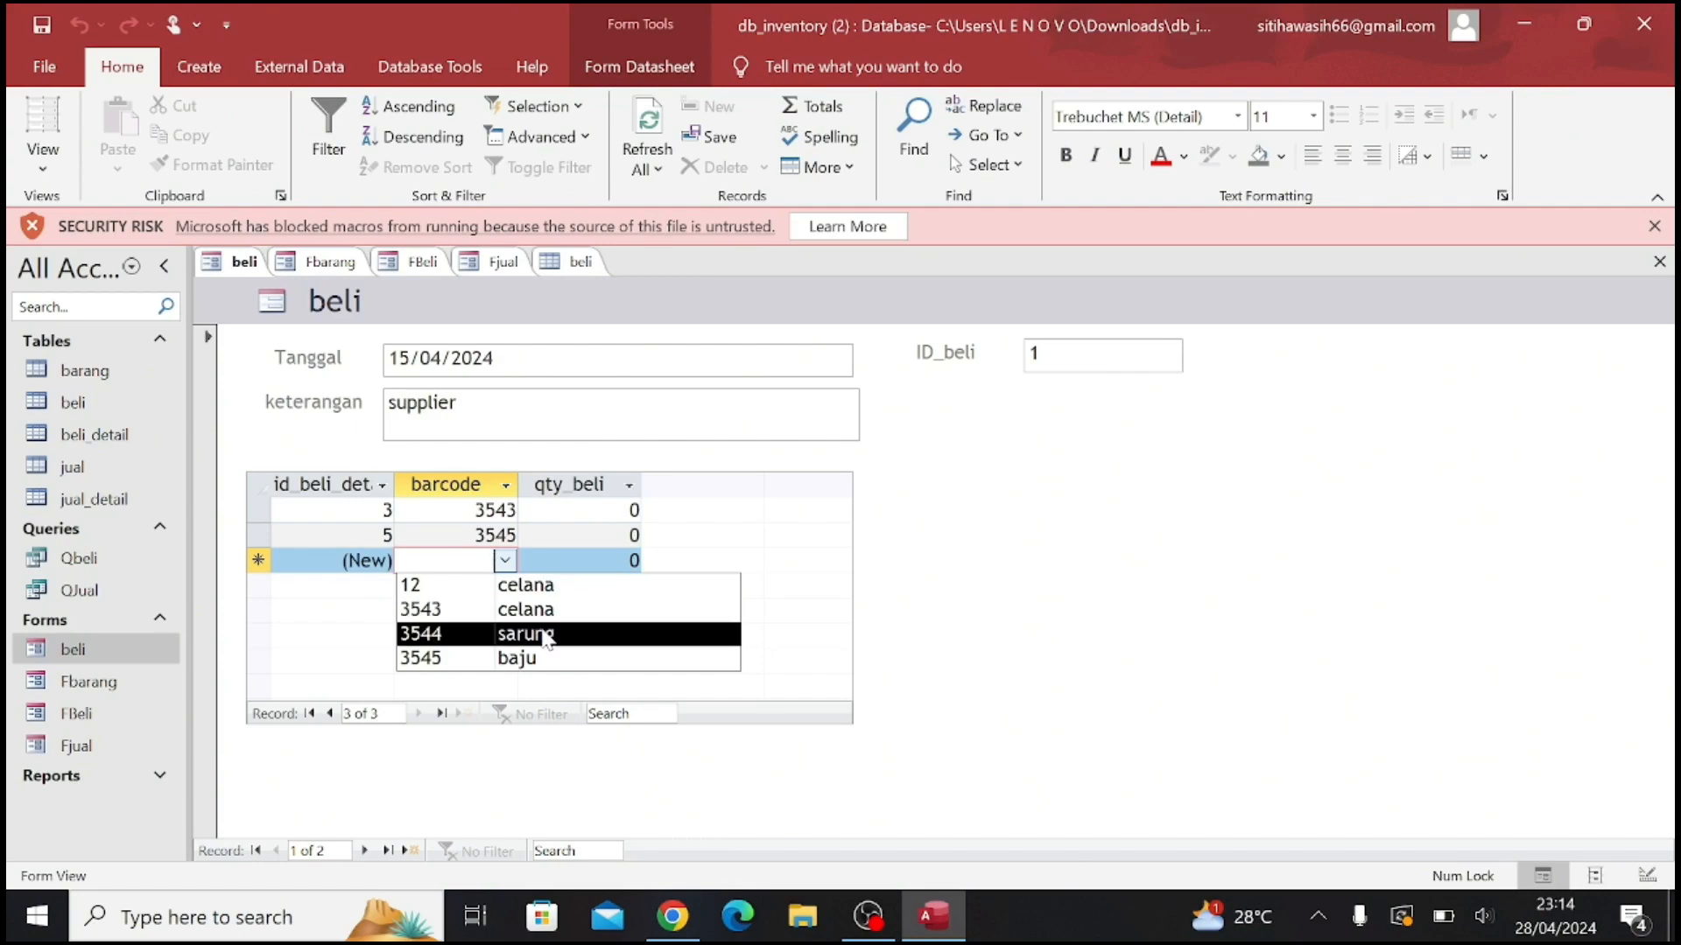
pyautogui.click(547, 634)
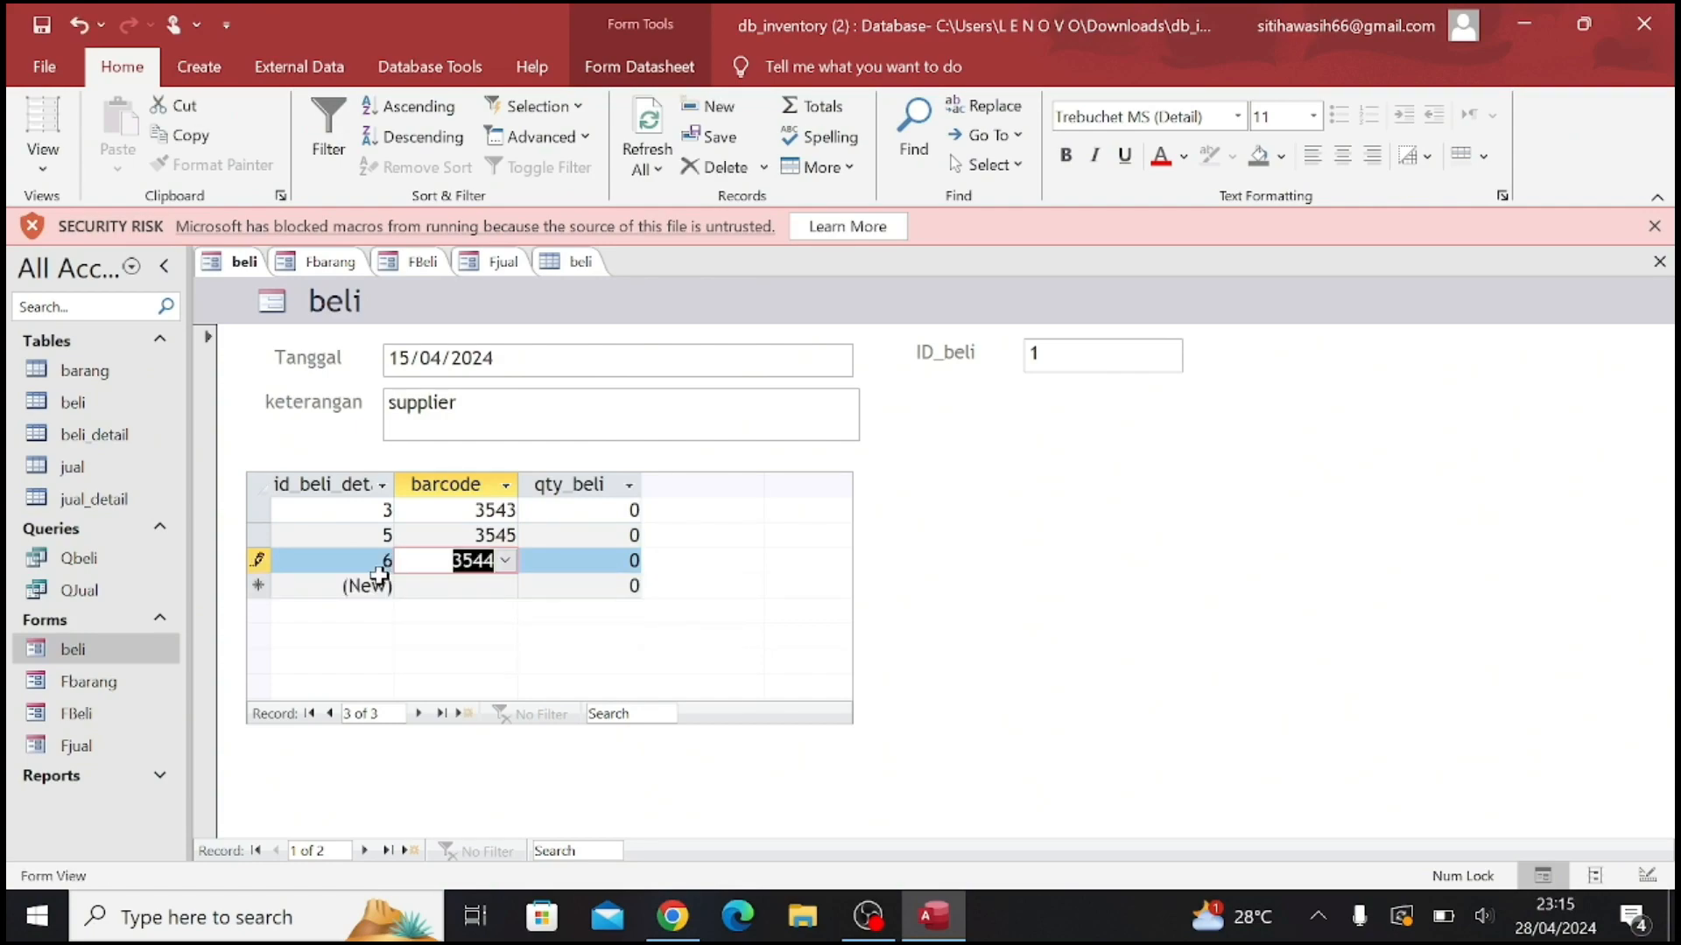
# Open the Fbarang form in Design View
pyautogui.click(133, 686)
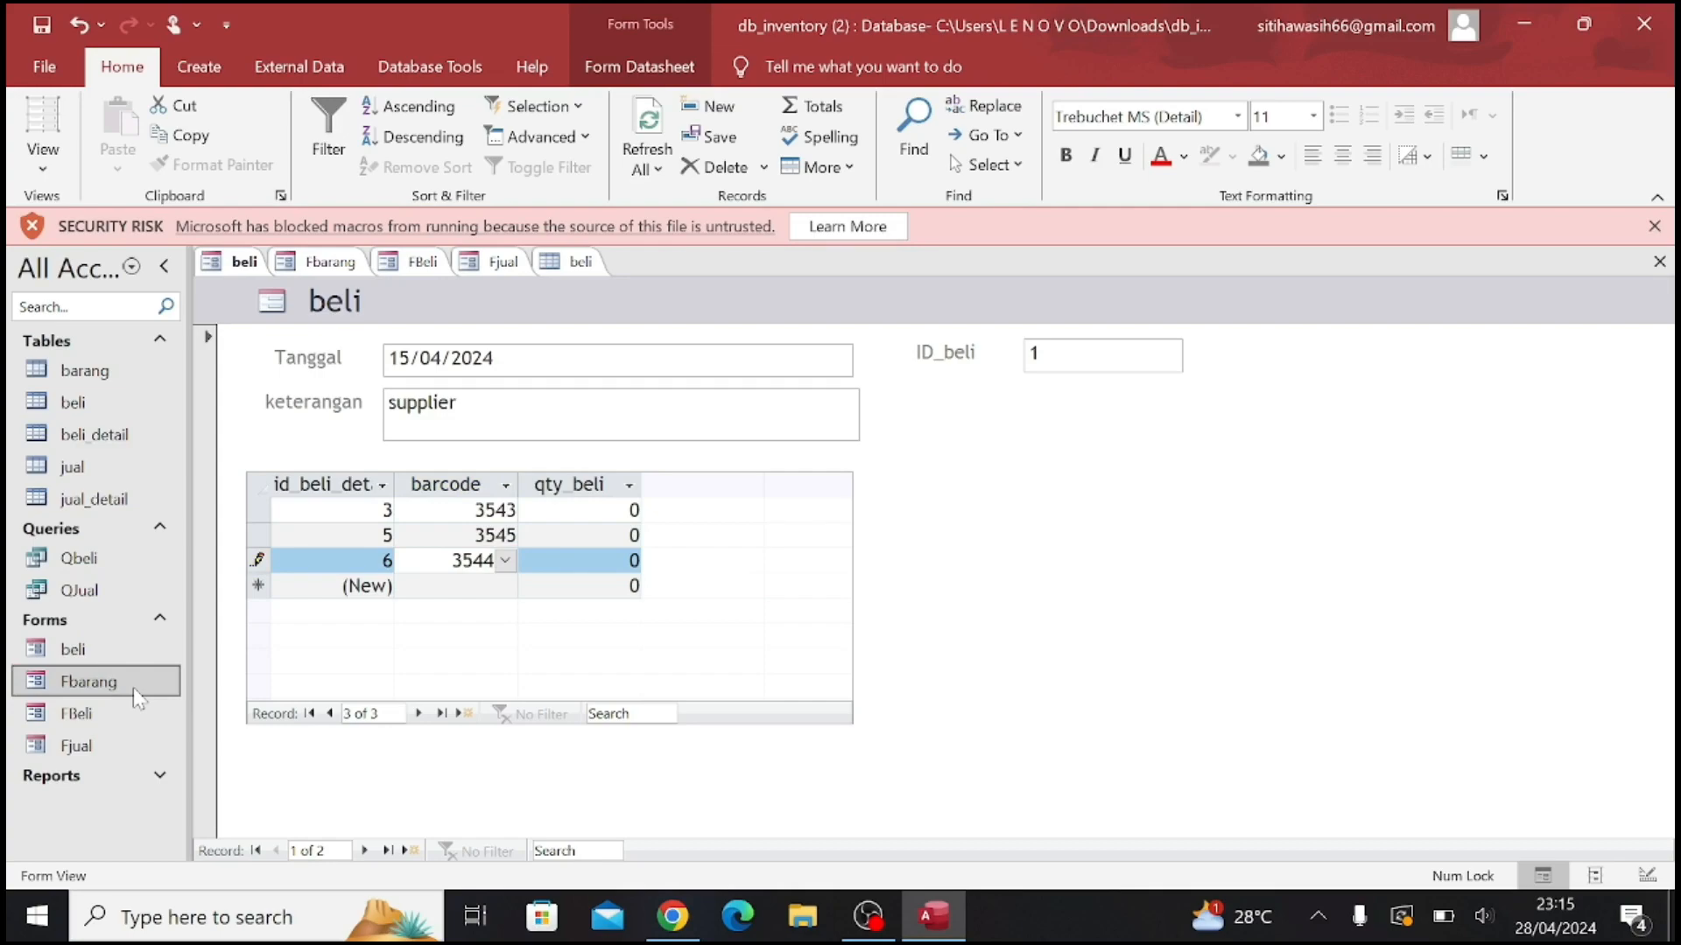
pyautogui.doubleClick(133, 687)
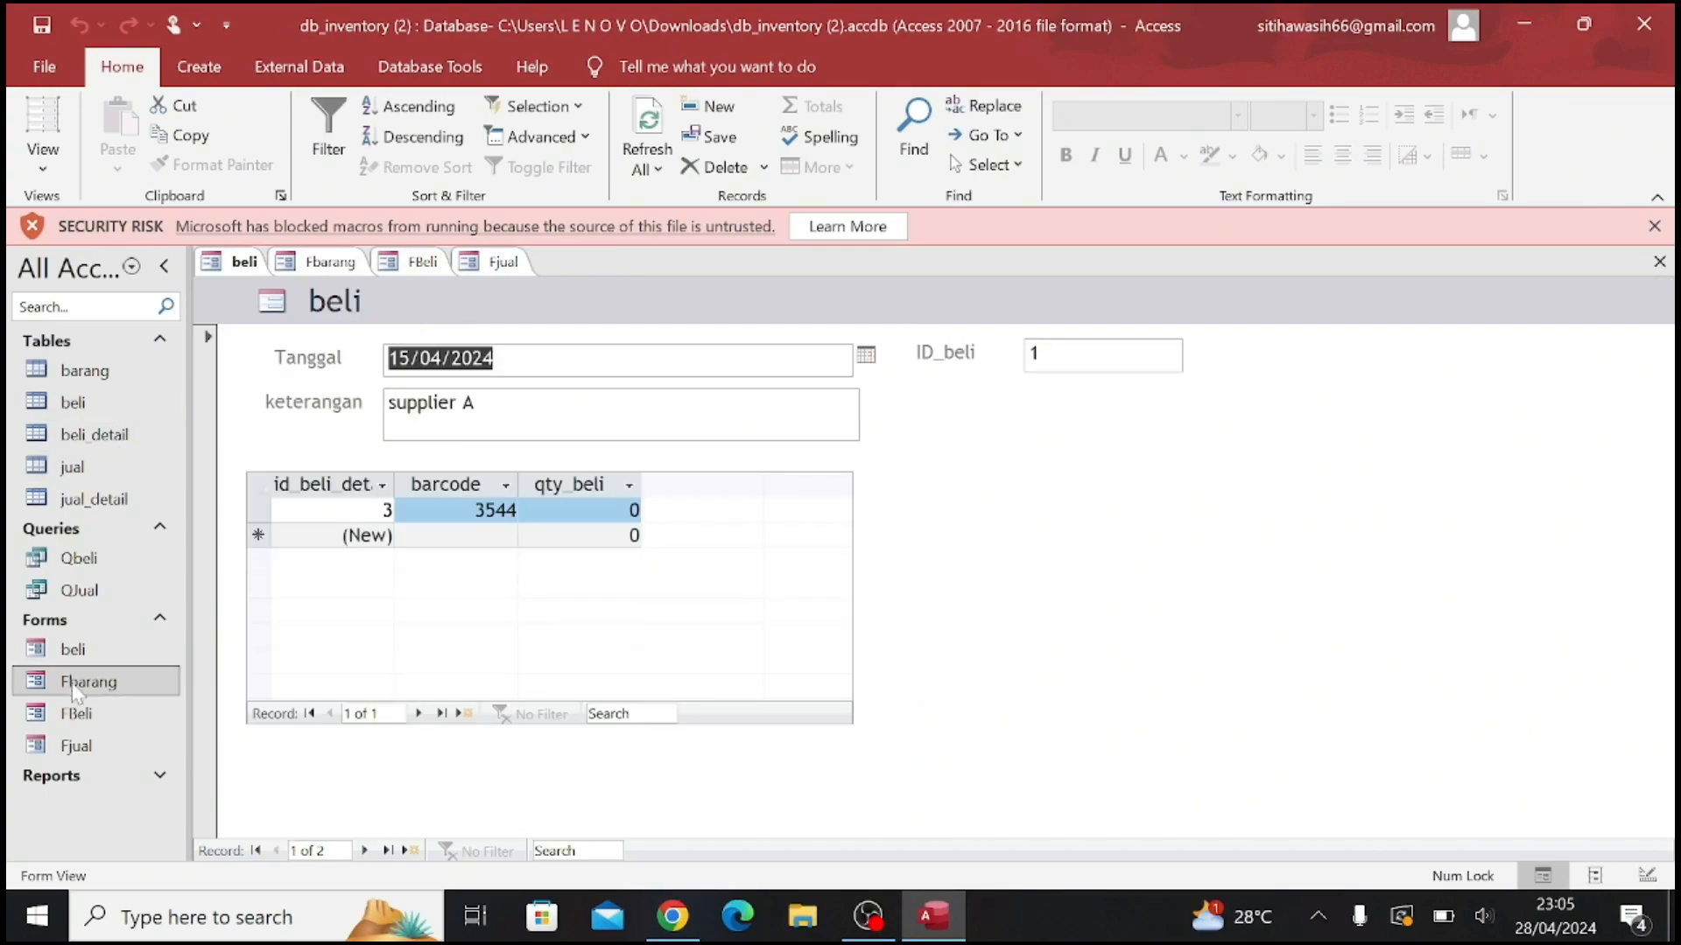
pyautogui.doubleClick(84, 682)
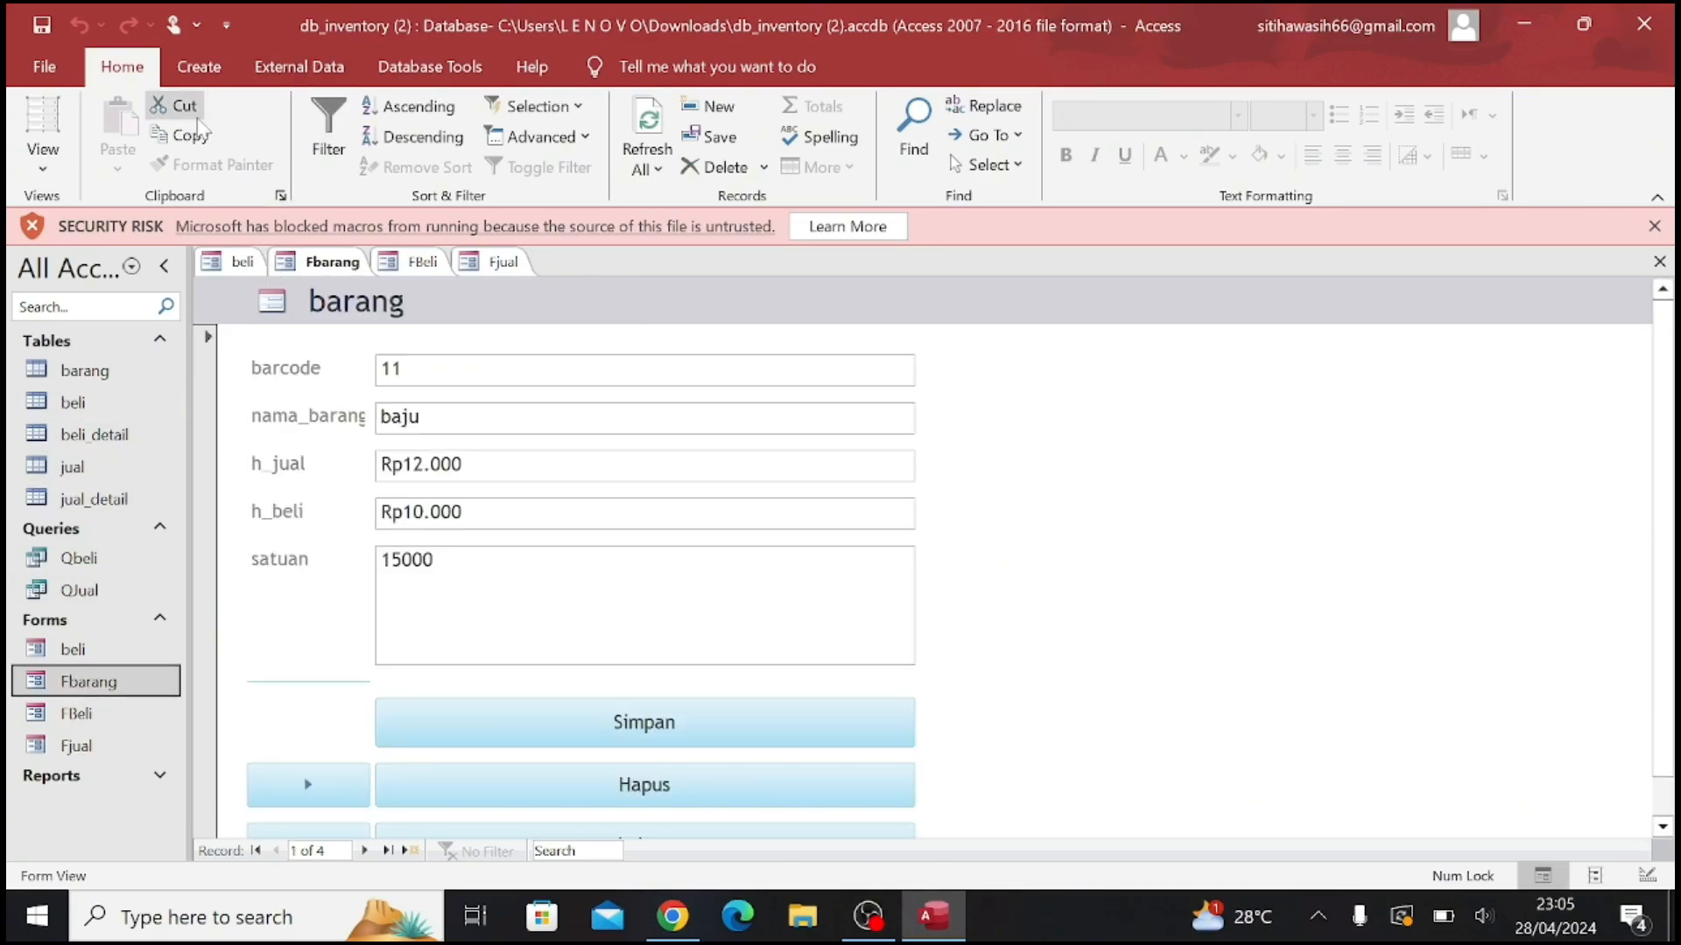
pyautogui.click(218, 79)
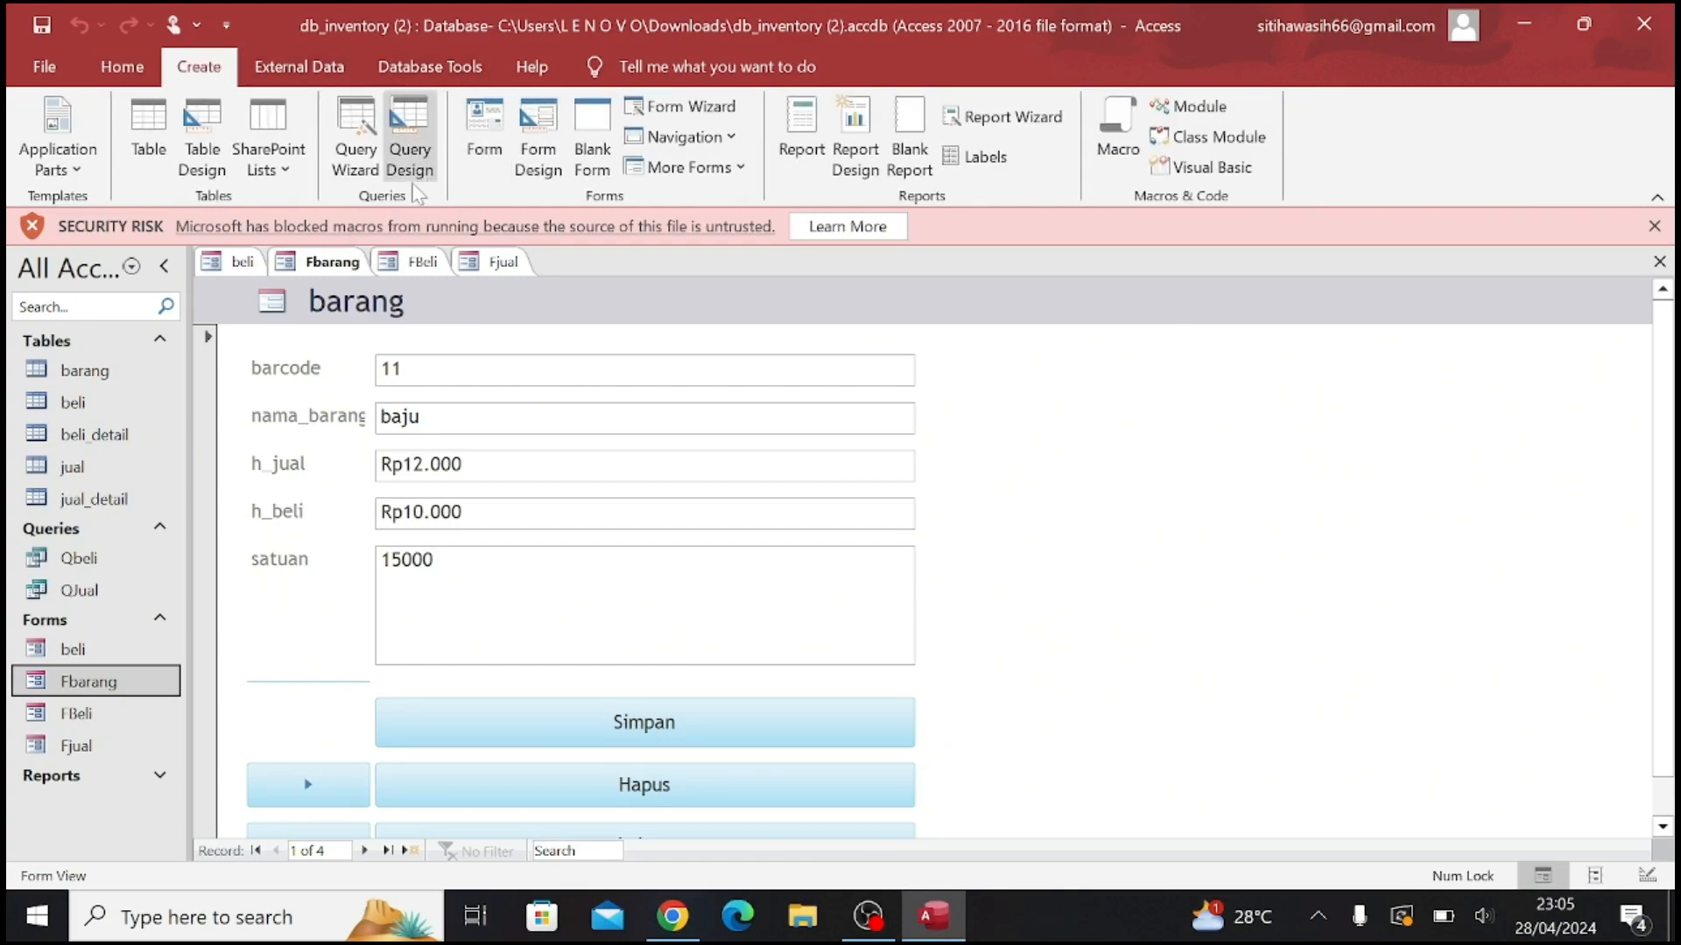
pyautogui.click(147, 79)
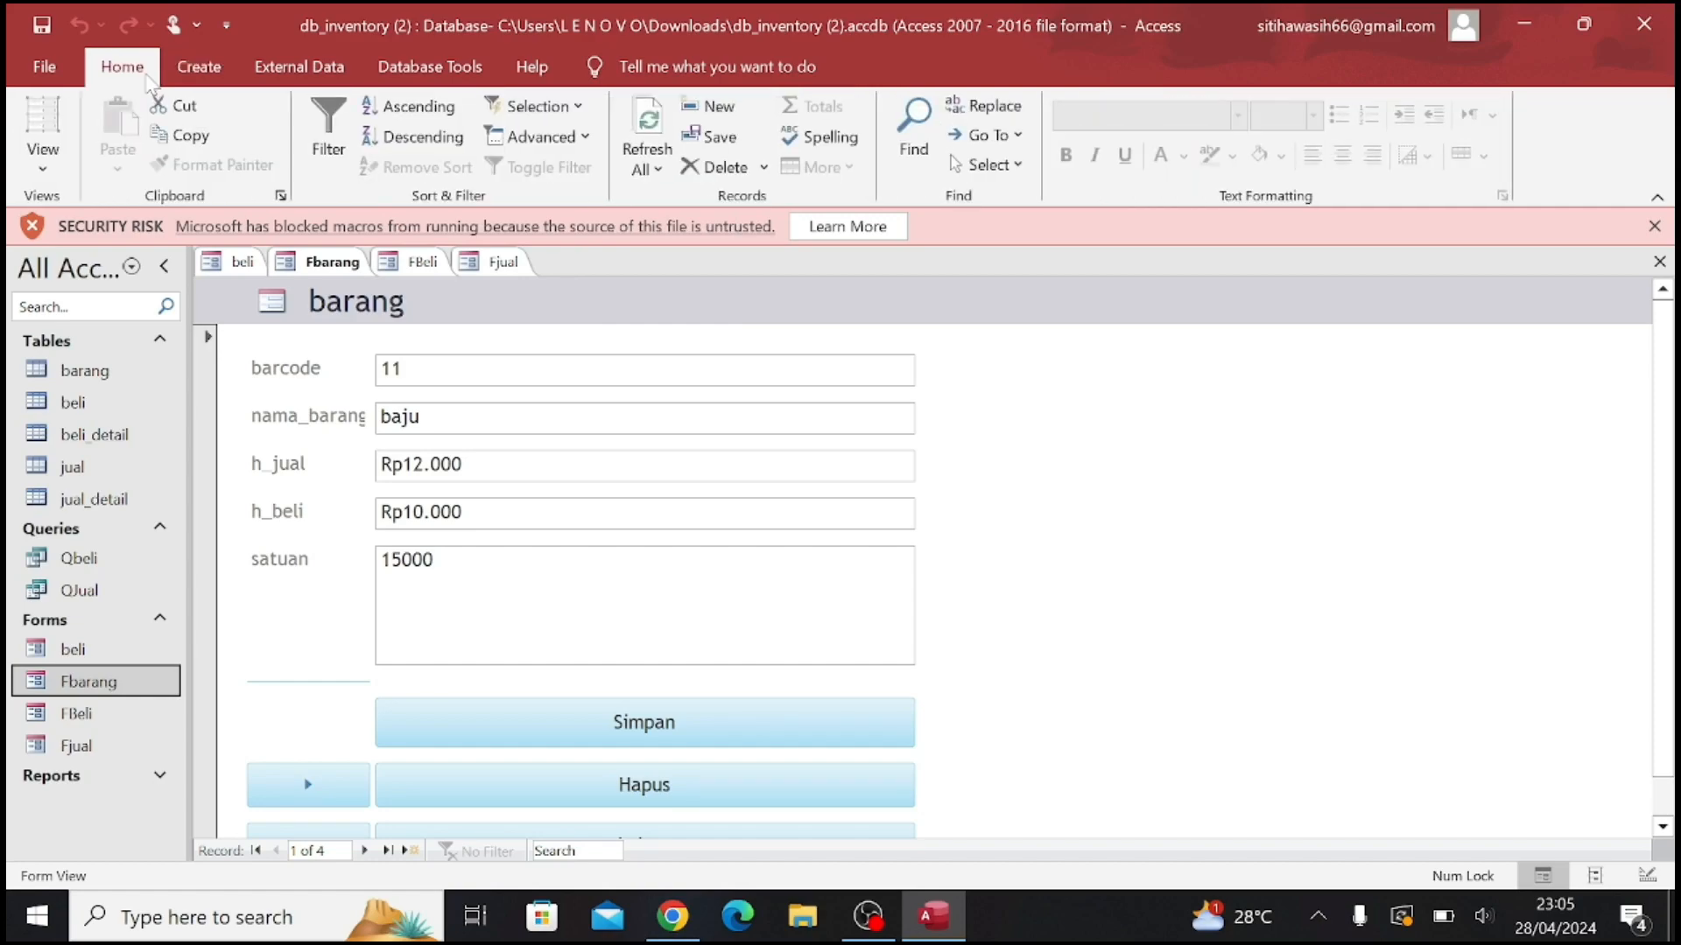
pyautogui.click(42, 158)
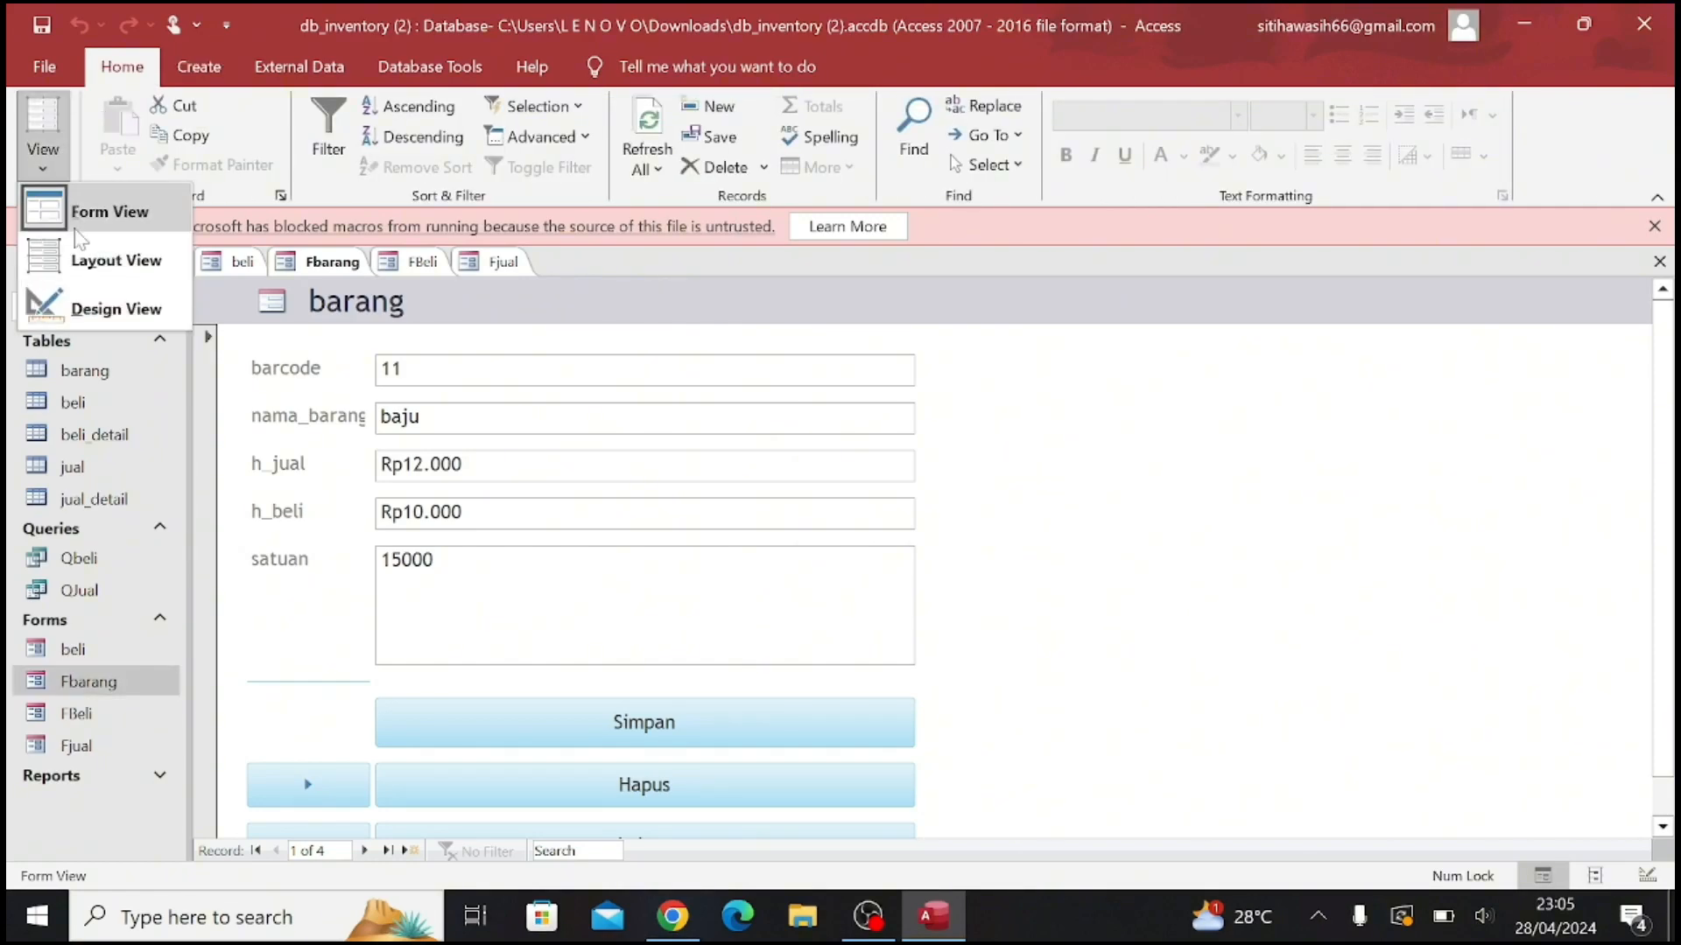
pyautogui.click(109, 322)
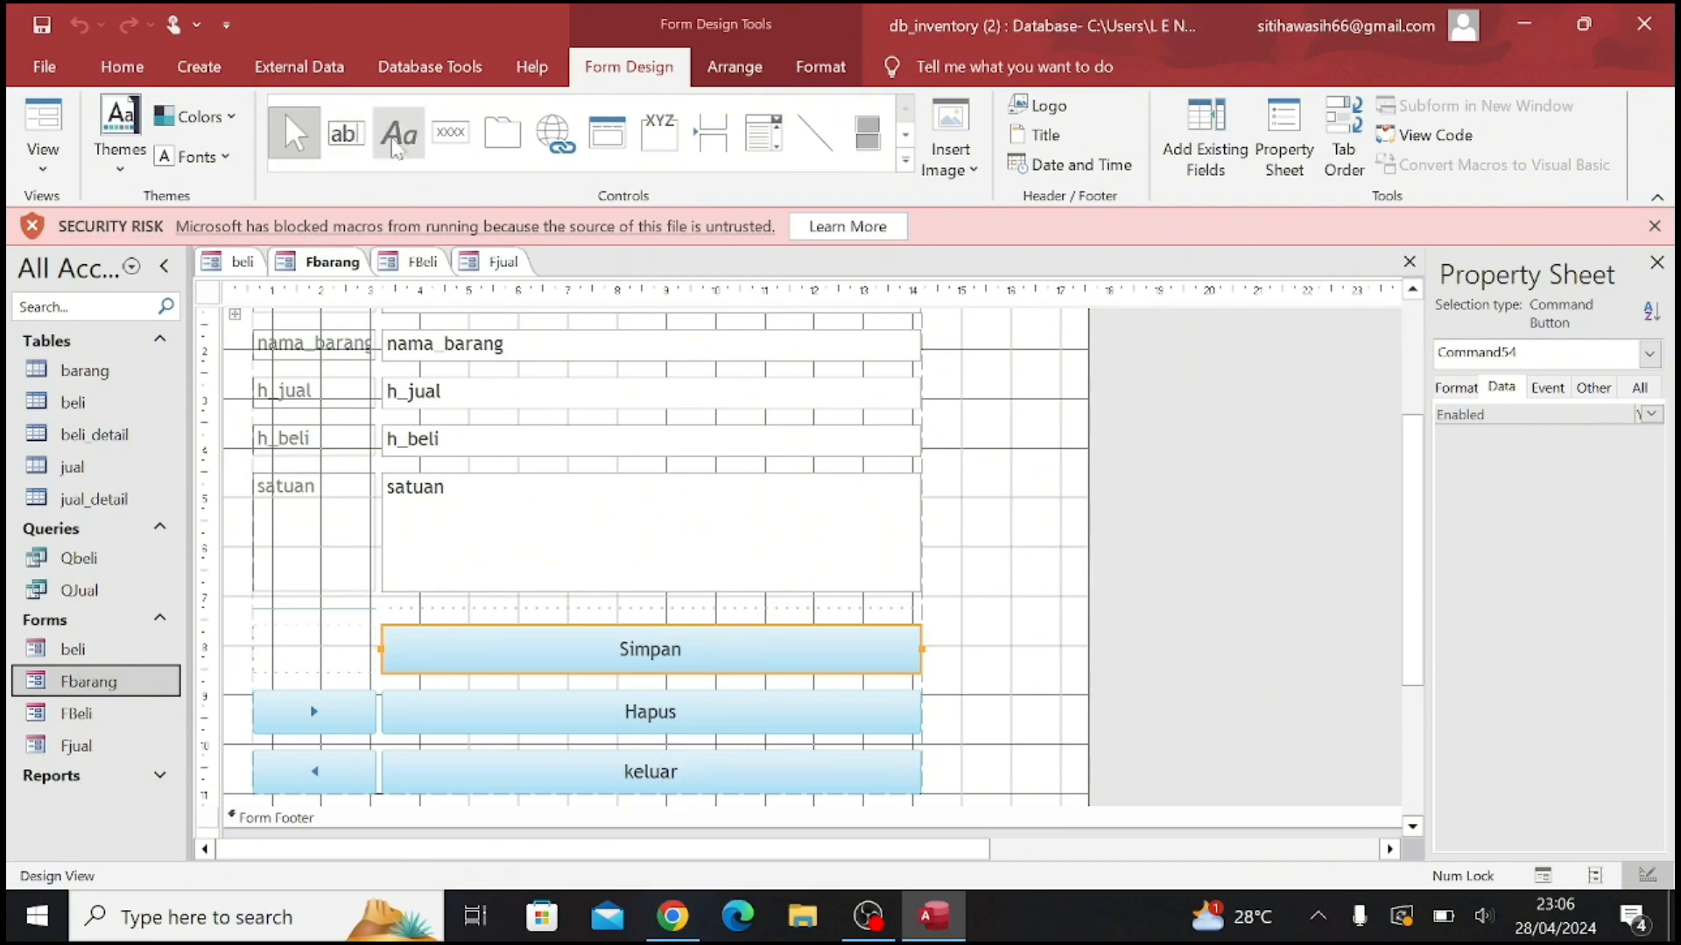
# Place a command button beside the satuan field, choosing Find Next with a blank text caption before cancelling its wizard
pyautogui.click(453, 138)
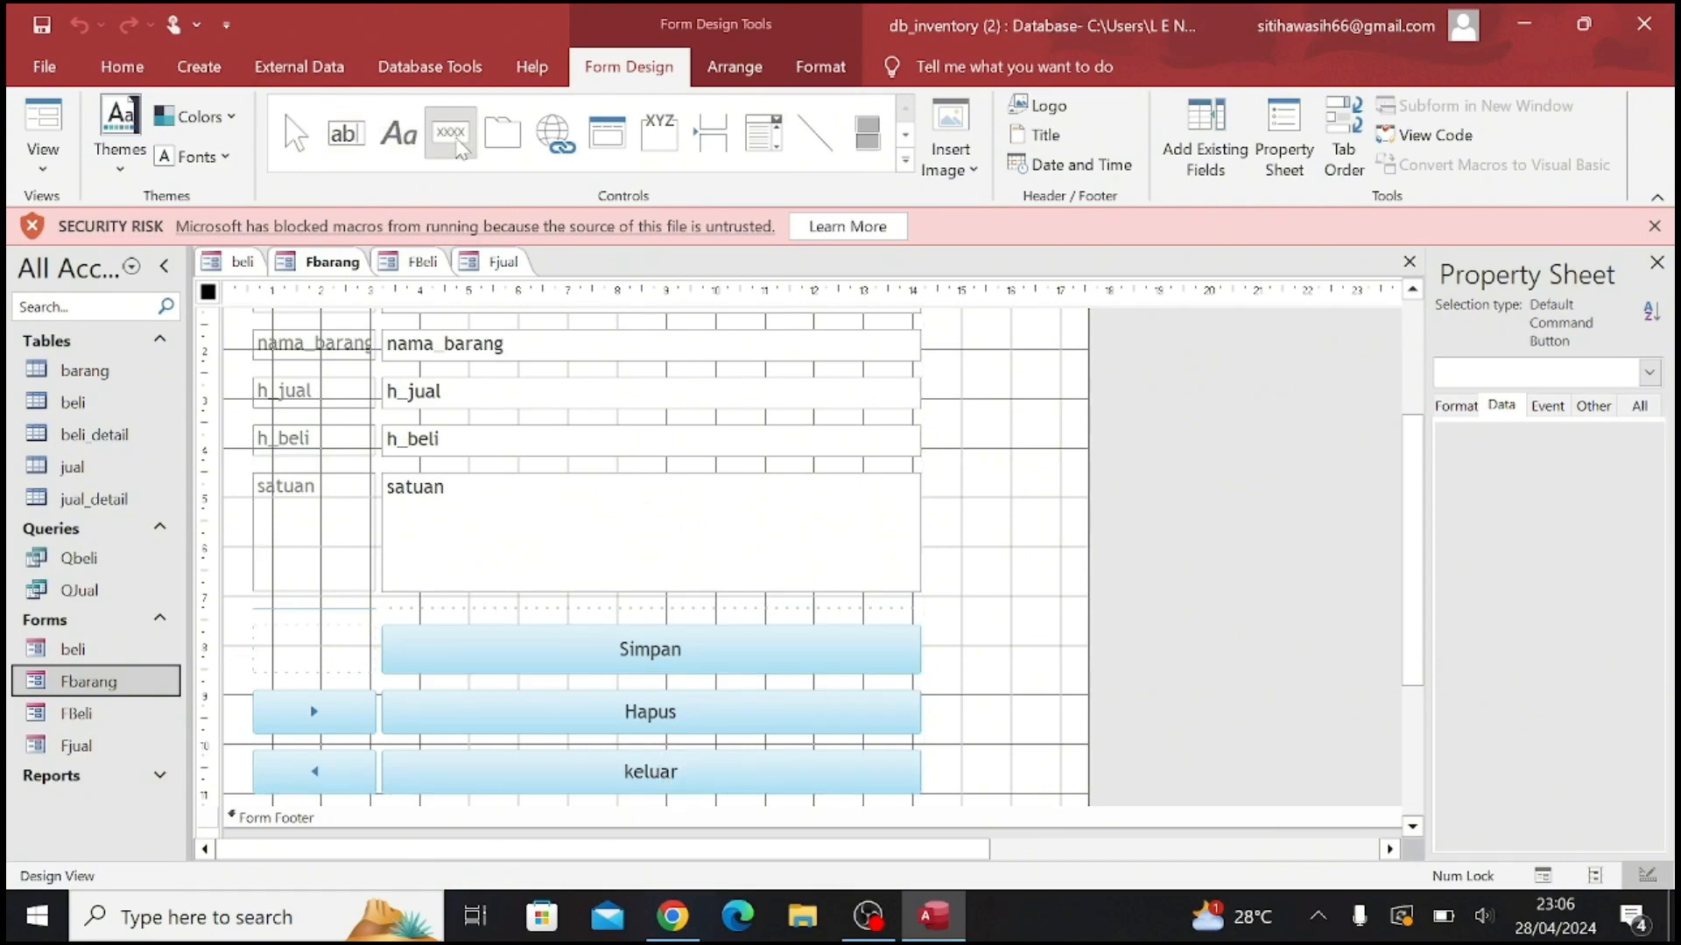
pyautogui.click(956, 470)
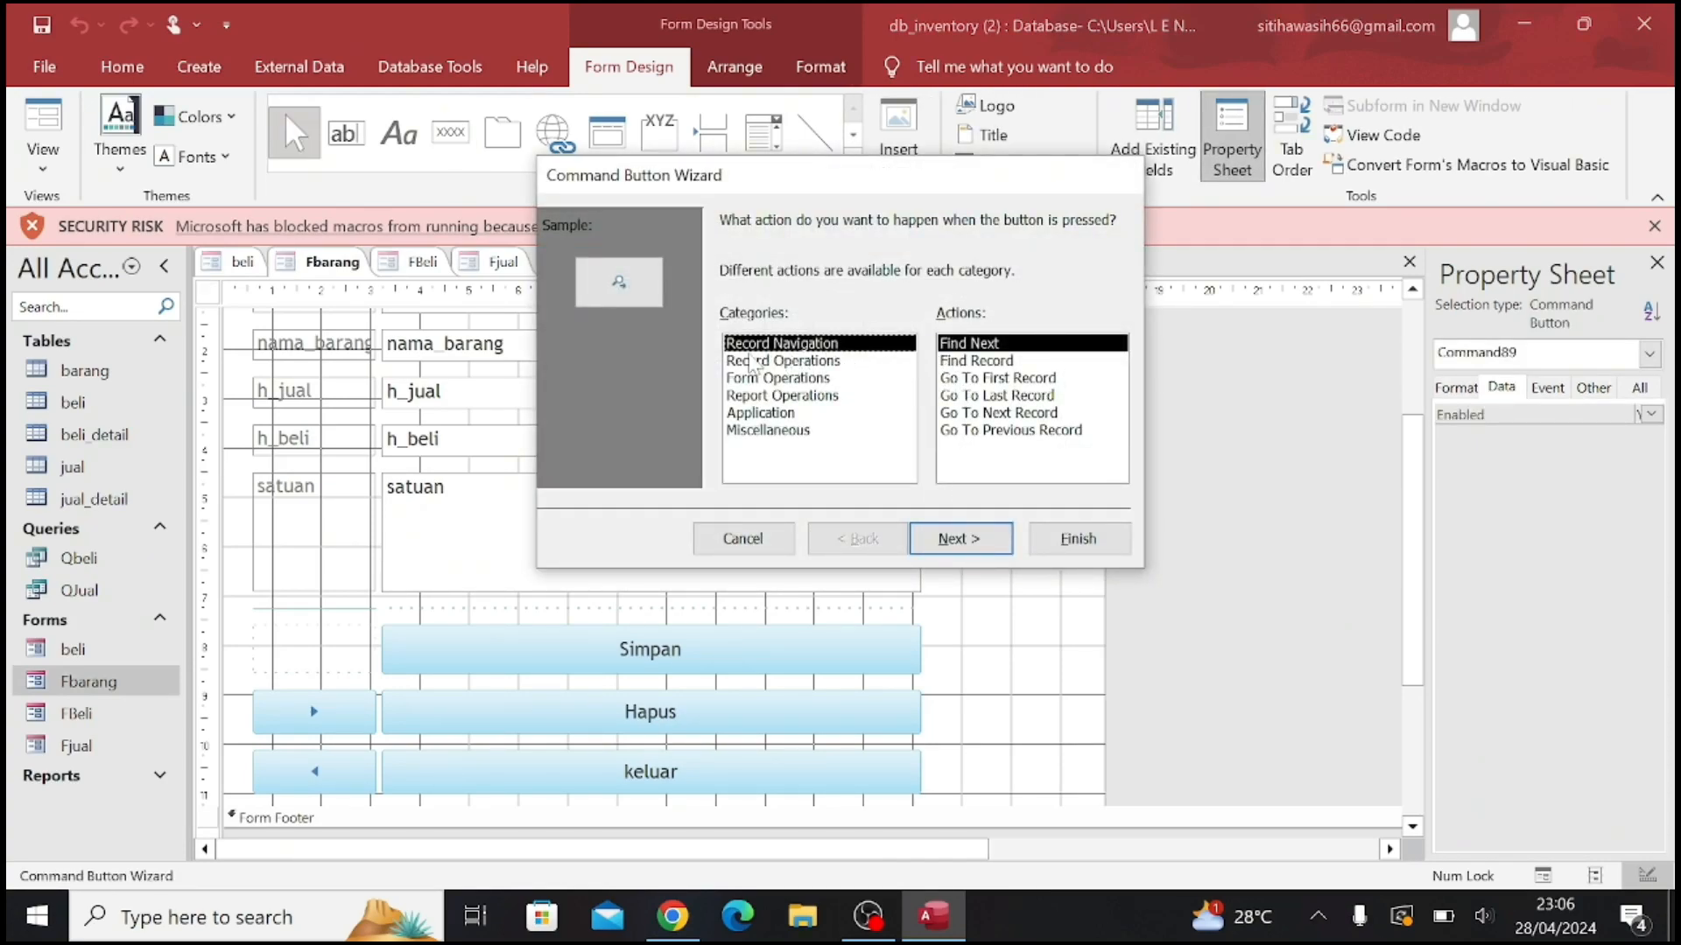
pyautogui.click(960, 538)
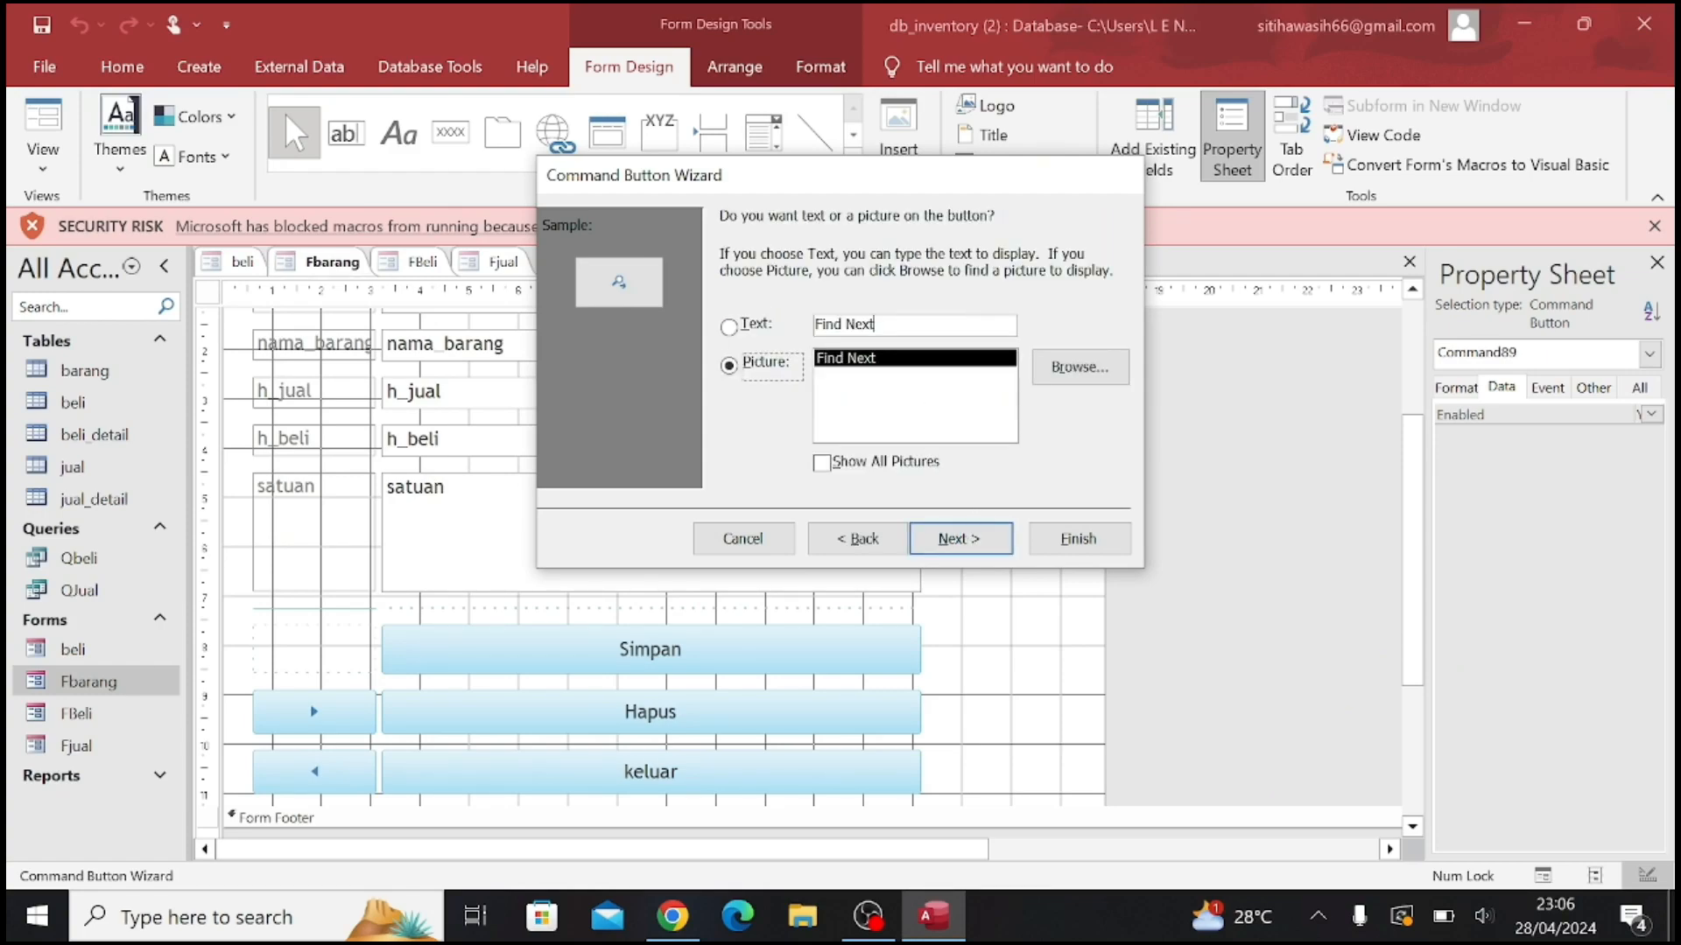
pyautogui.click(876, 324)
pyautogui.press('BackSpace')
pyautogui.press('BackSpace')
pyautogui.press('BackSpace')
pyautogui.press('BackSpace')
pyautogui.press('BackSpace')
pyautogui.press('BackSpace')
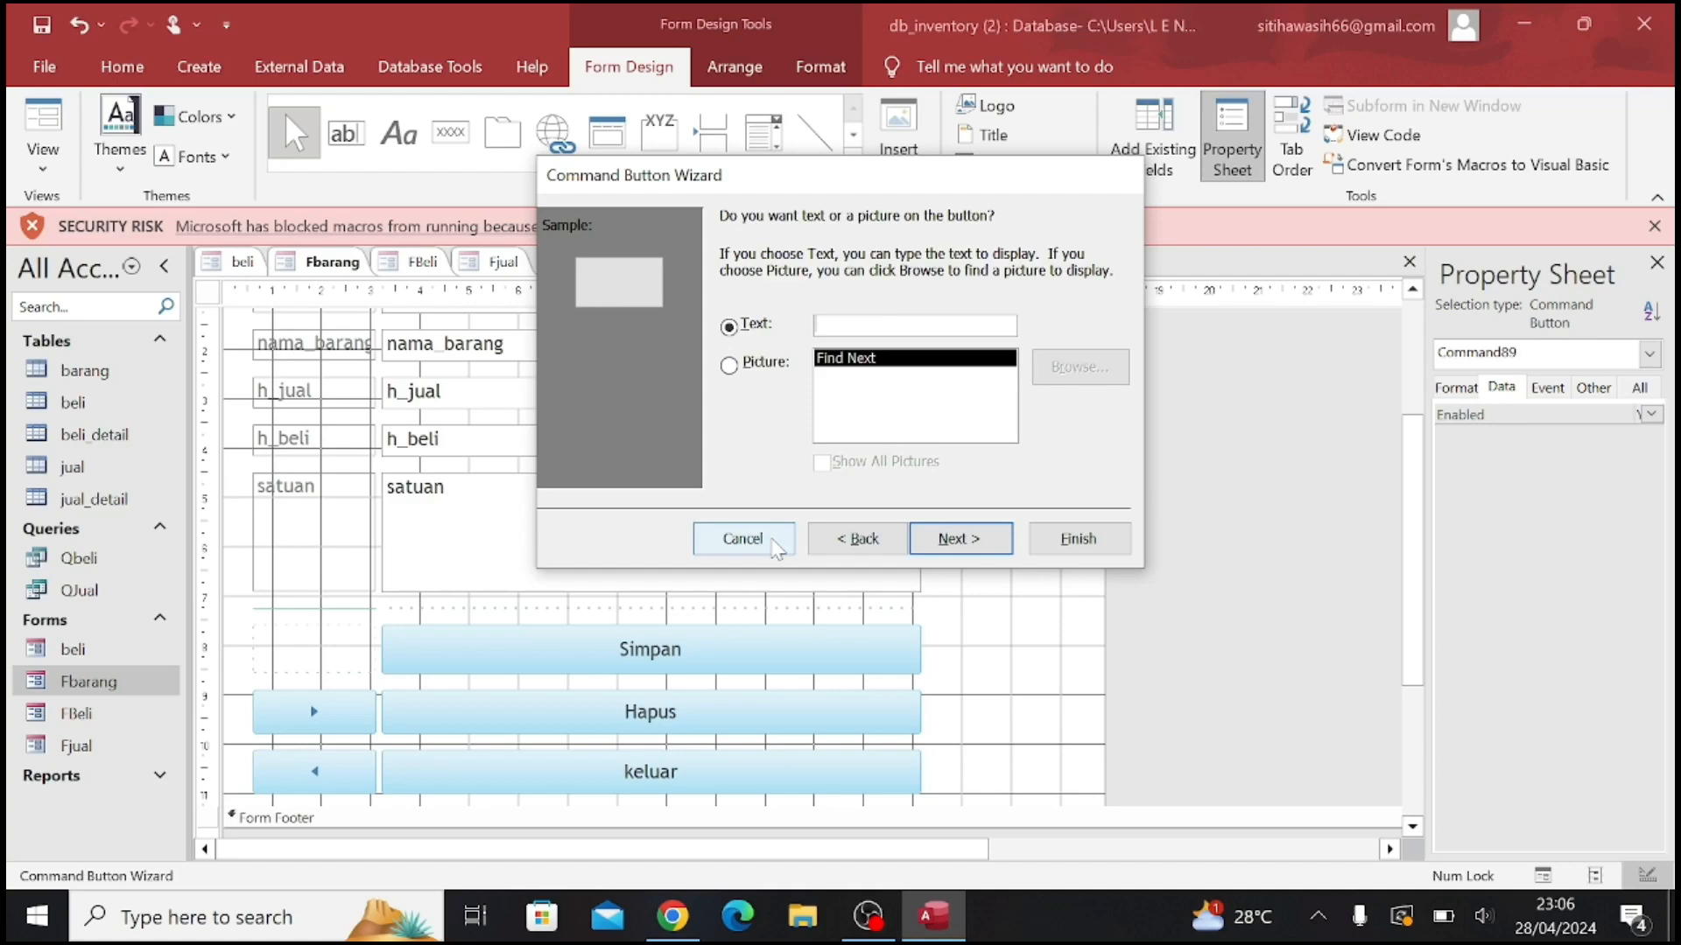
pyautogui.click(776, 544)
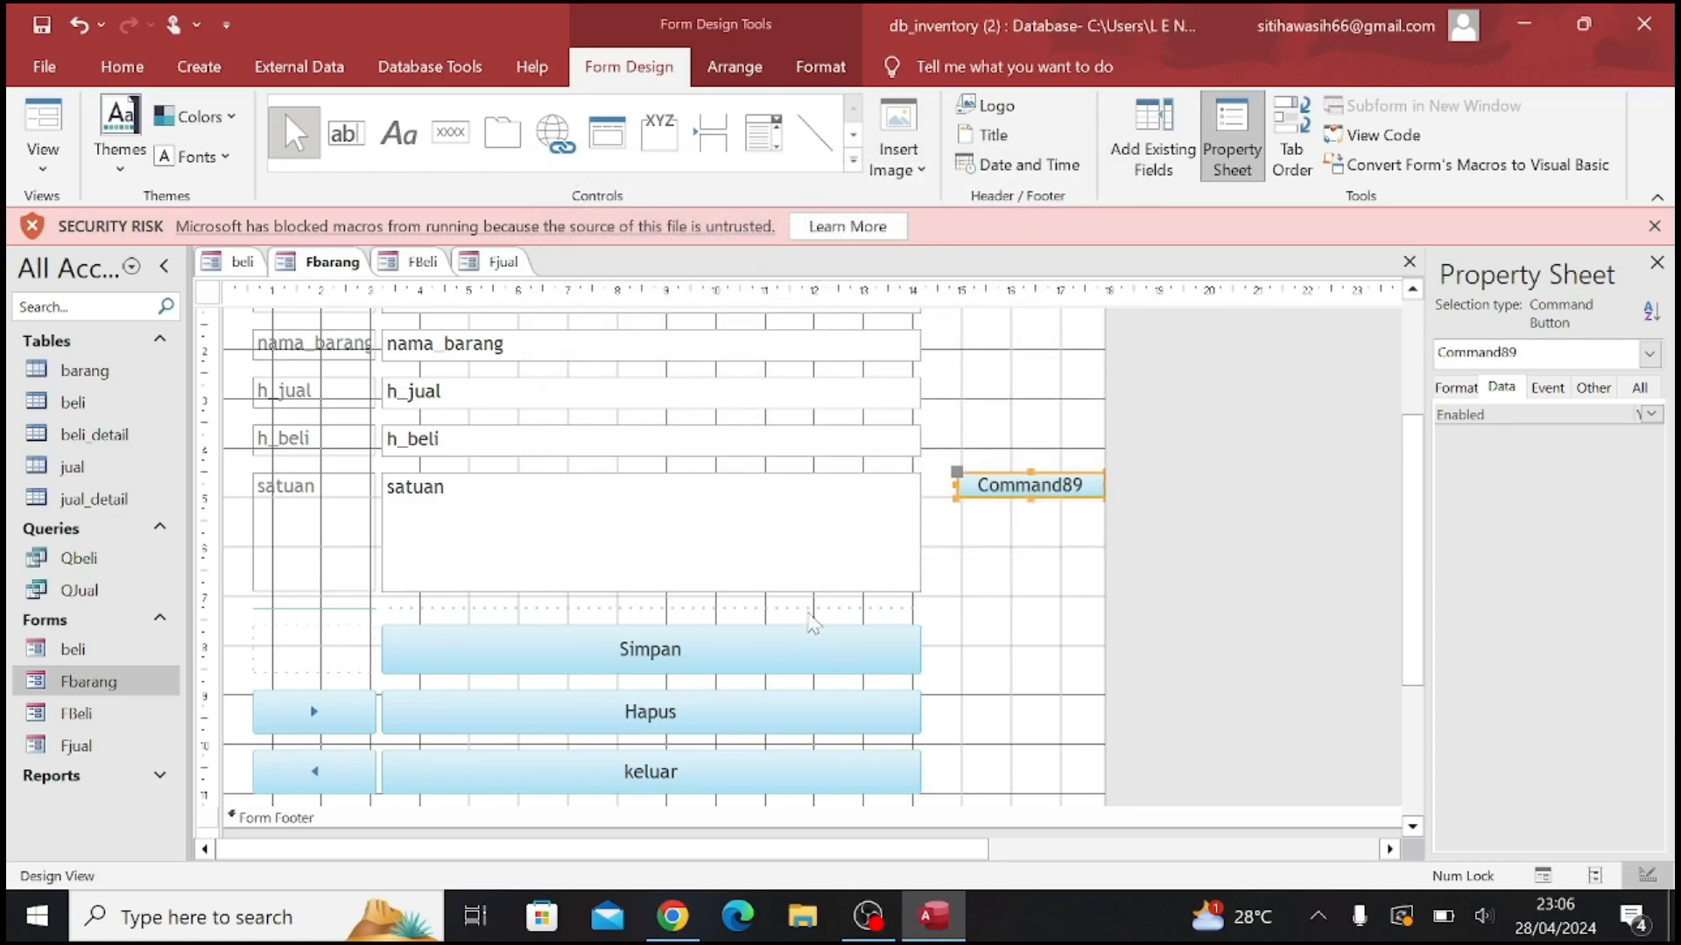
# Place a second command button below the first, choosing Add New Record with the text "Add Record" before cancelling its wizard
pyautogui.click(449, 133)
pyautogui.click(988, 550)
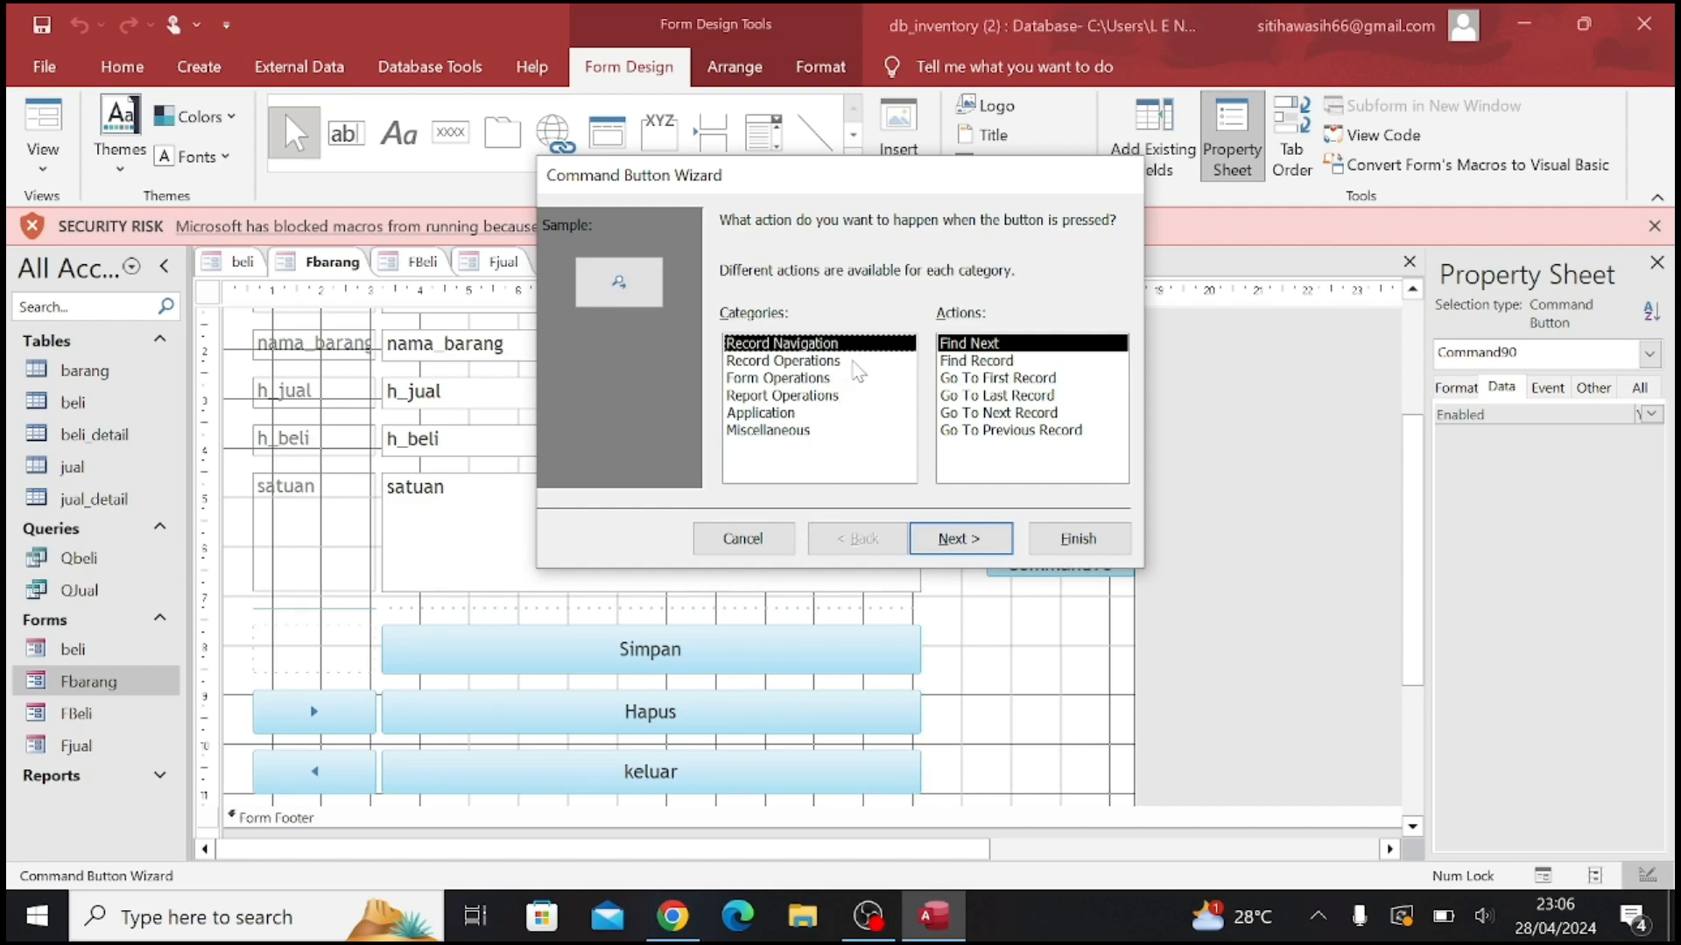
pyautogui.click(821, 362)
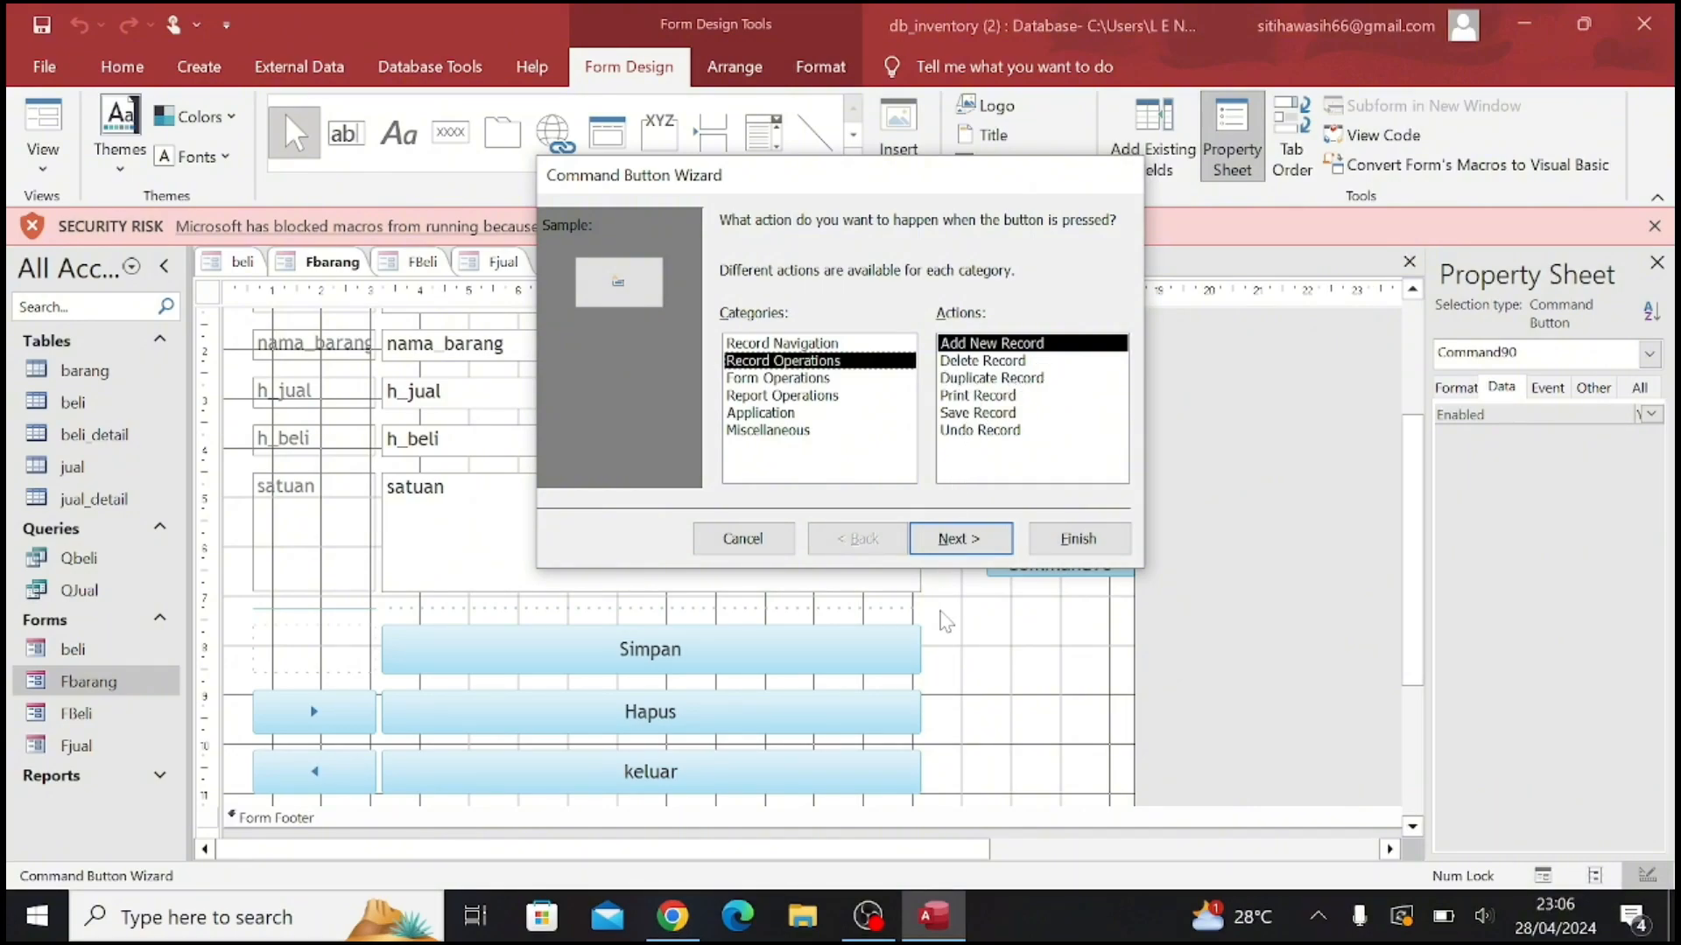
pyautogui.click(954, 538)
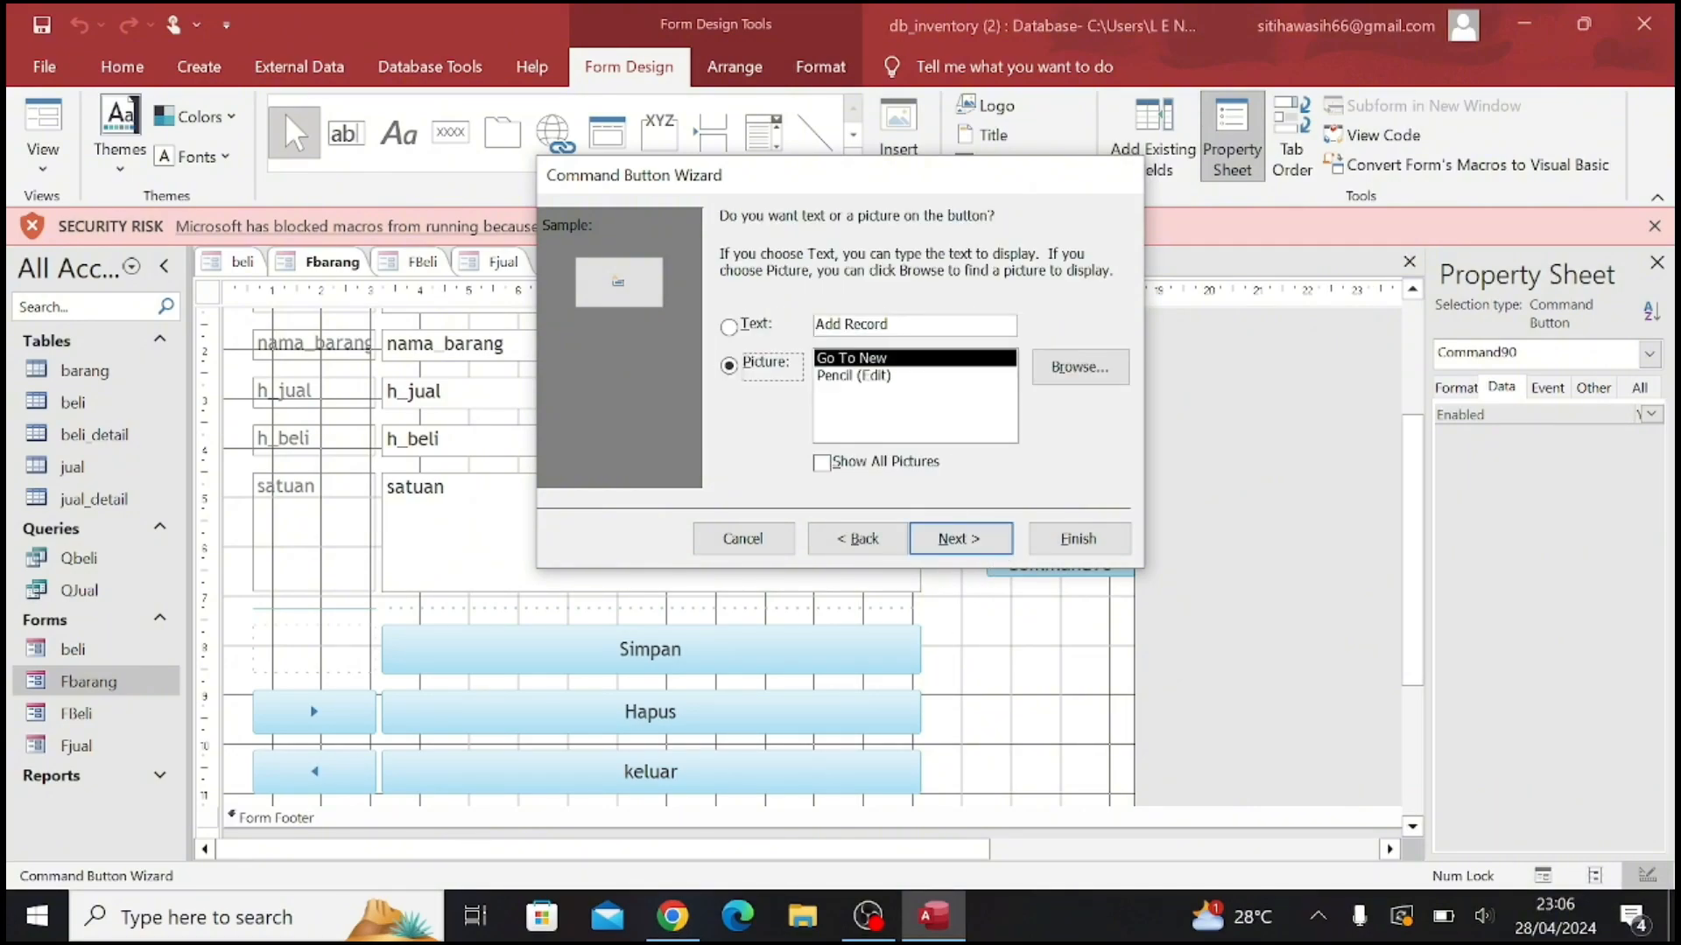
pyautogui.click(729, 326)
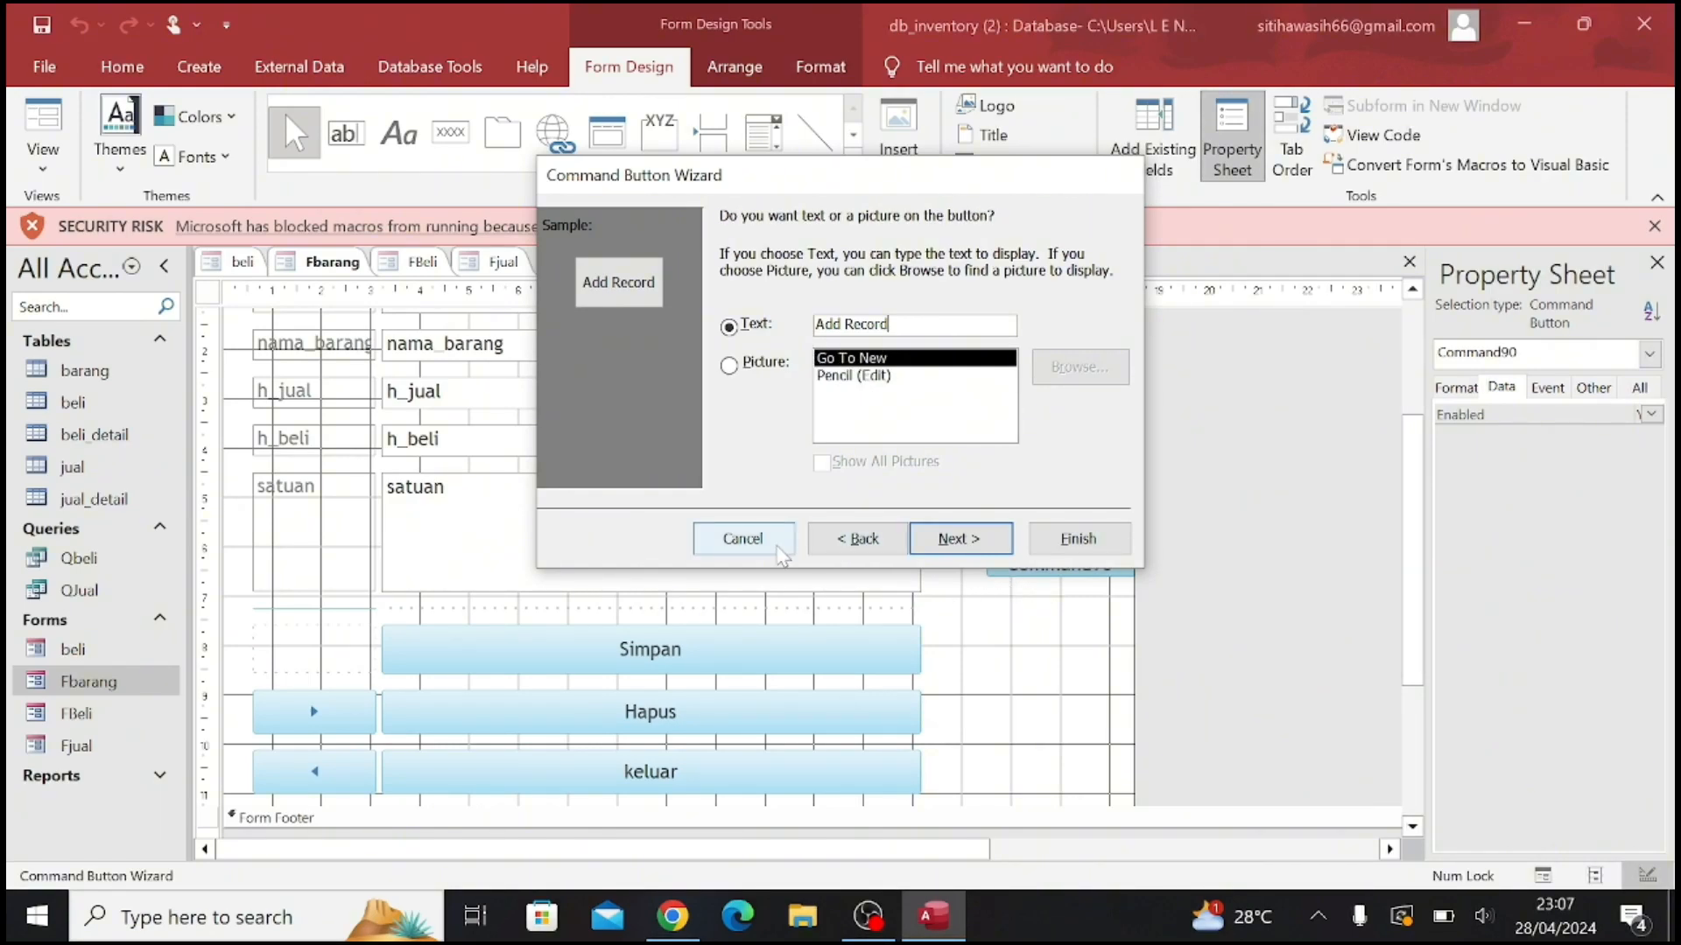
pyautogui.click(779, 551)
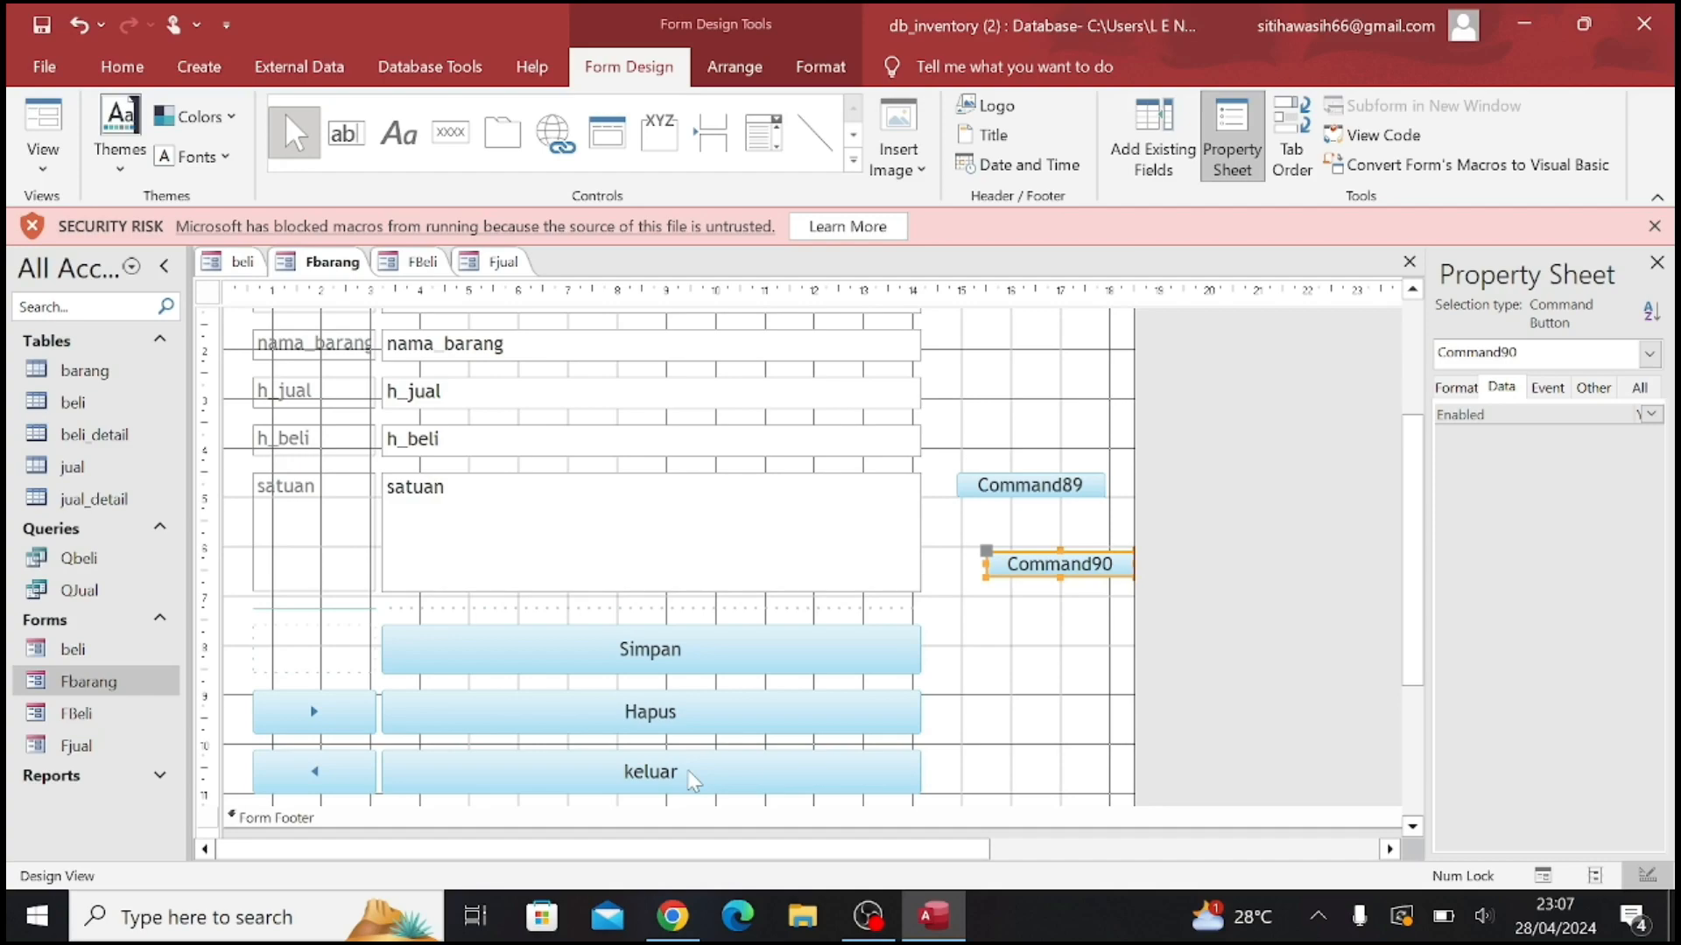
# Place a third command button beside Simpan, choosing the Close Form action with the text "Close Form" before cancelling its wizard
pyautogui.click(462, 140)
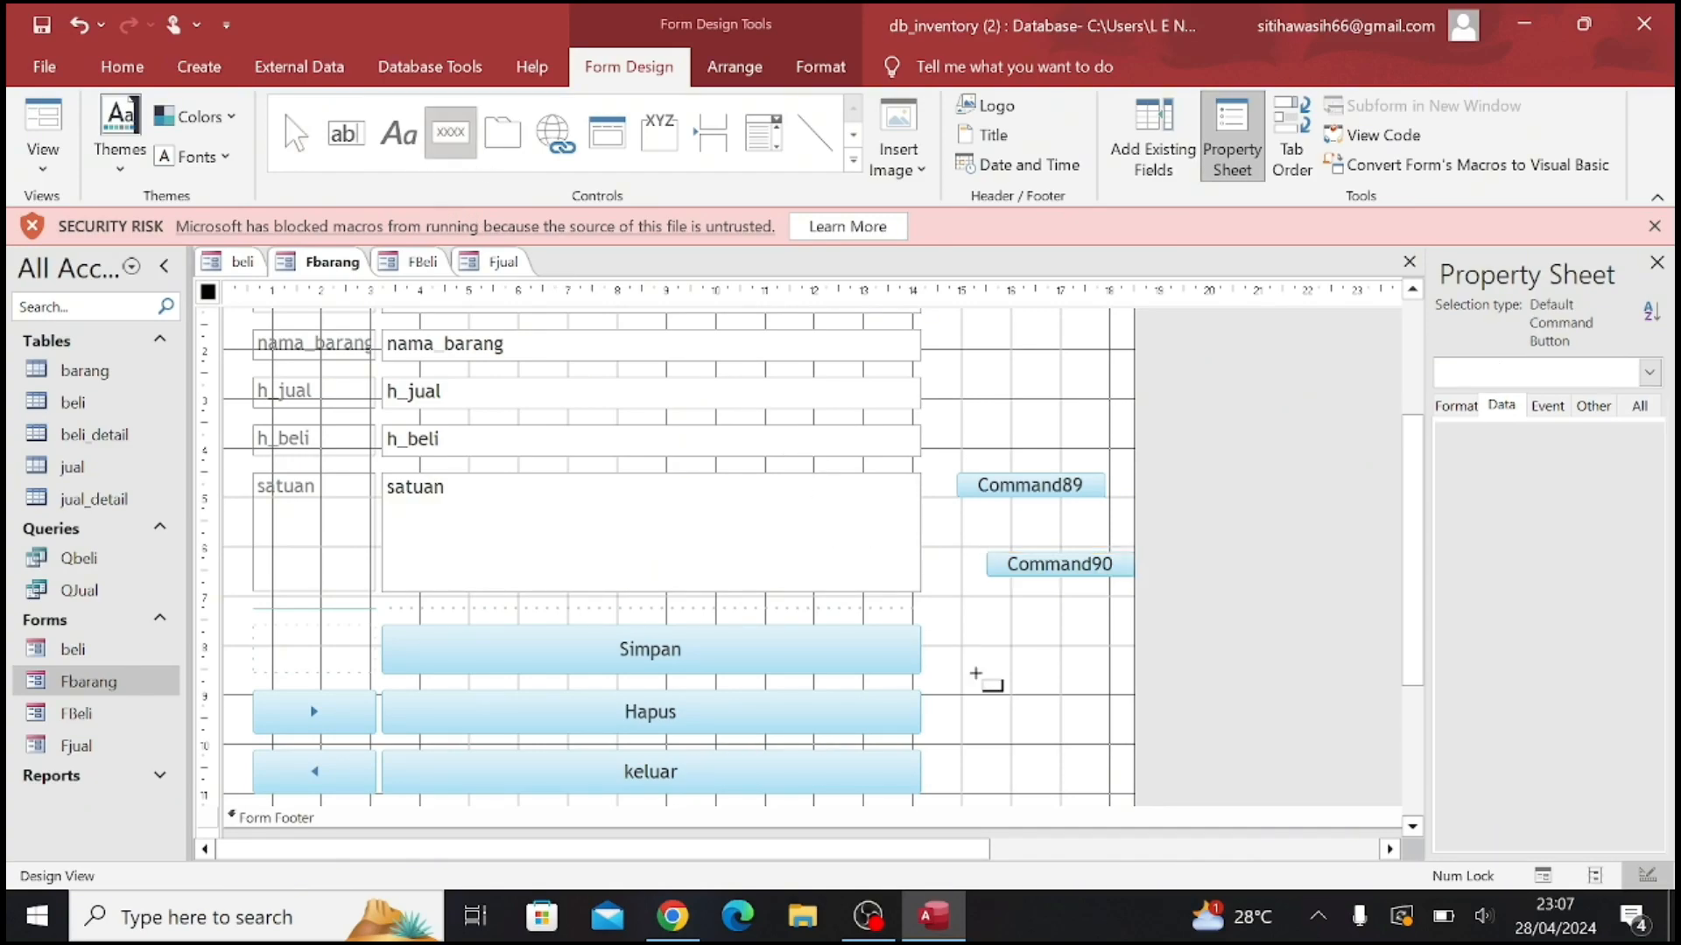
pyautogui.click(963, 638)
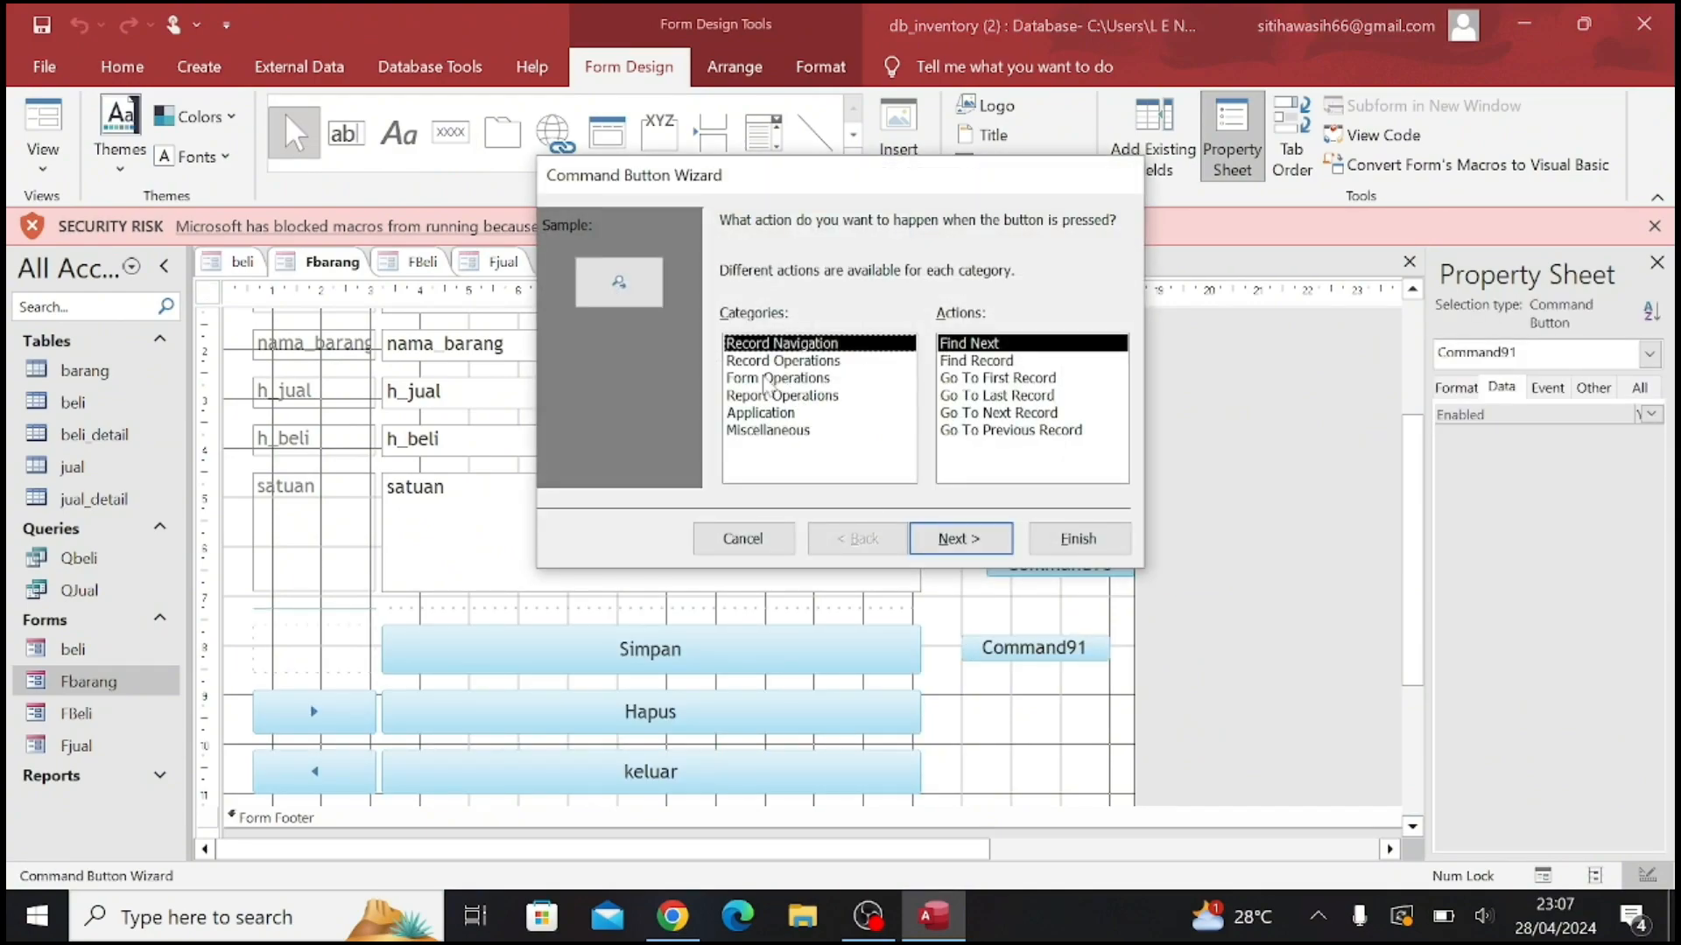
pyautogui.click(786, 378)
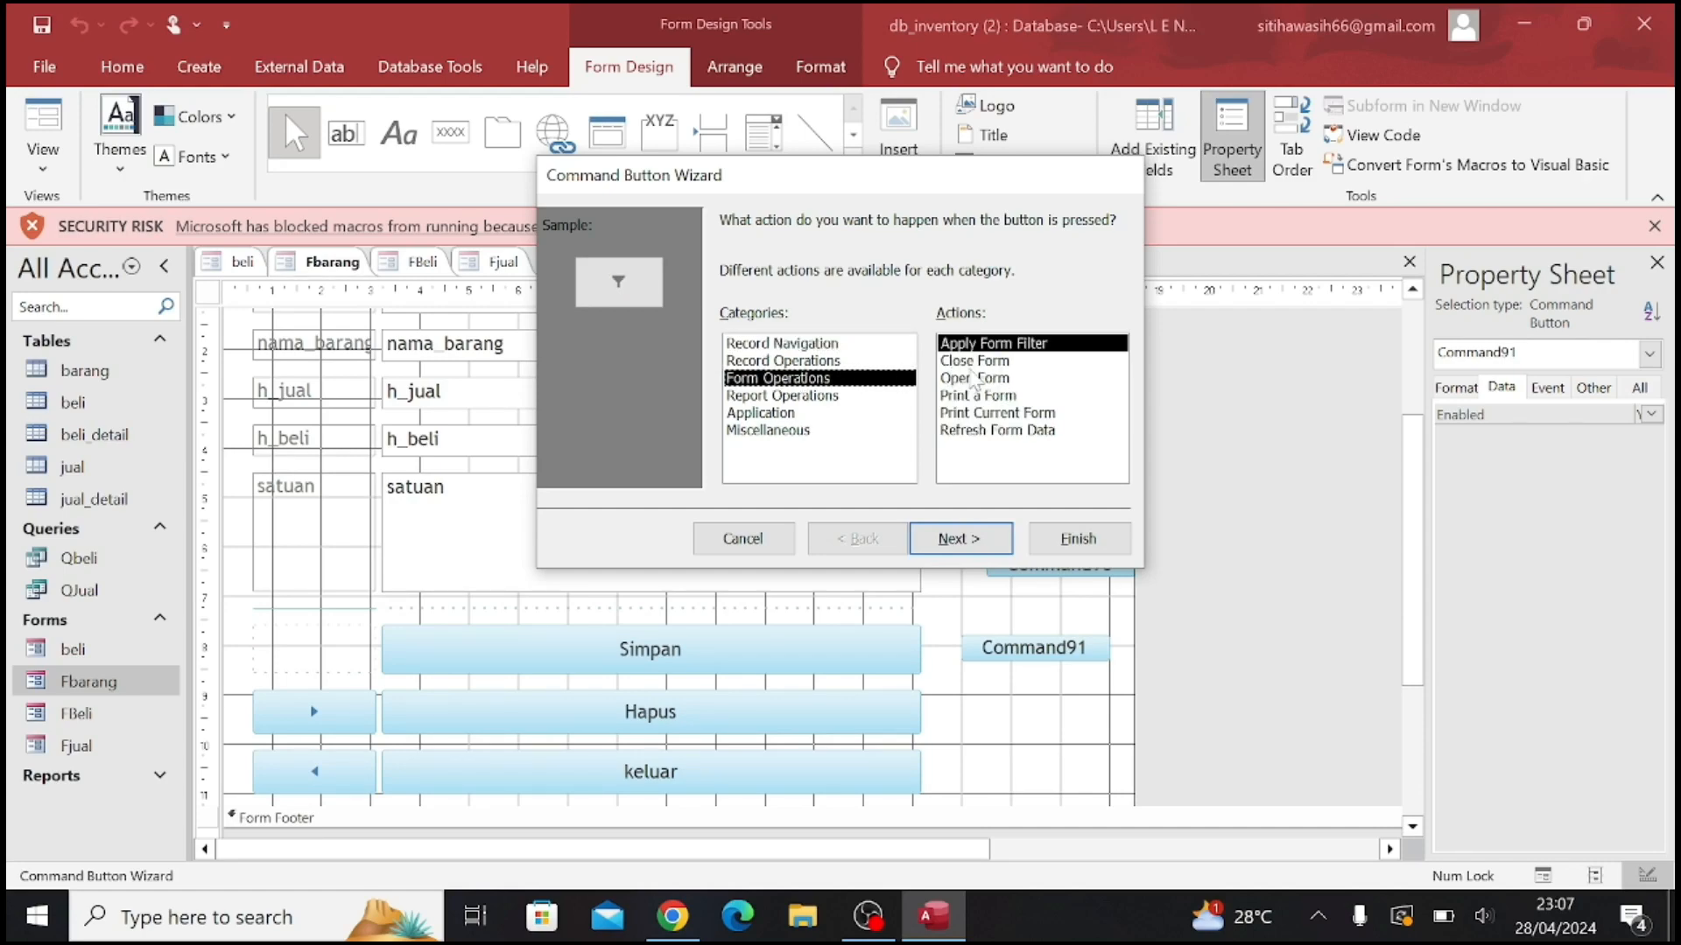
pyautogui.click(975, 360)
pyautogui.click(959, 538)
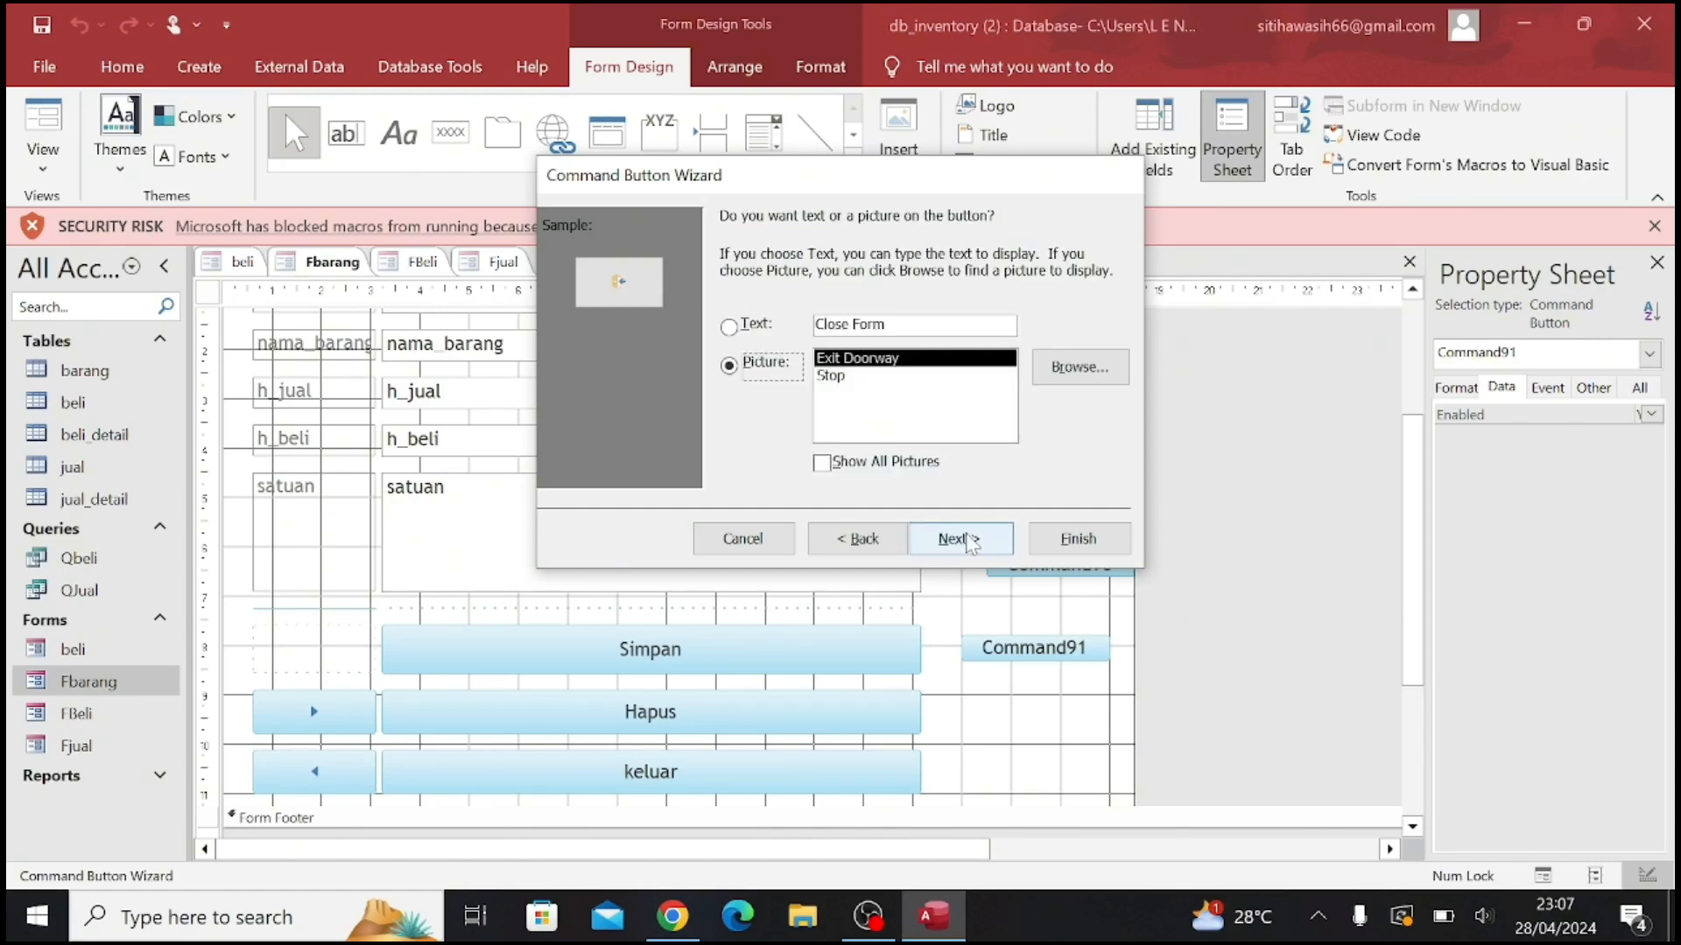
pyautogui.hotkey('alt', 't')
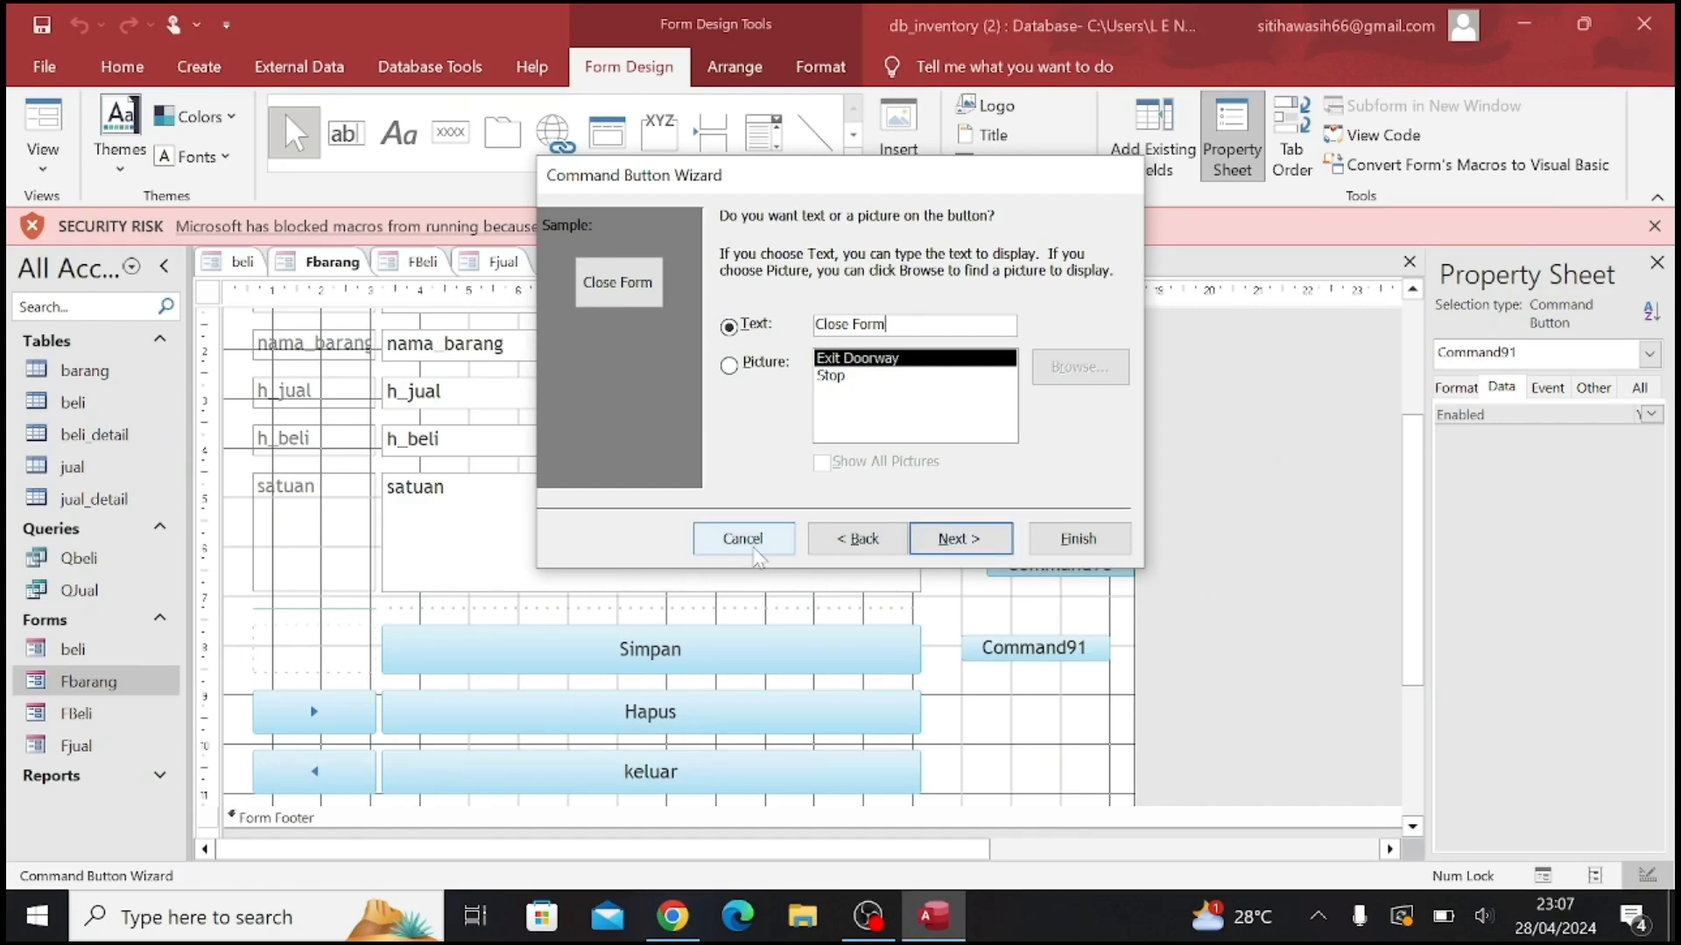
pyautogui.click(742, 539)
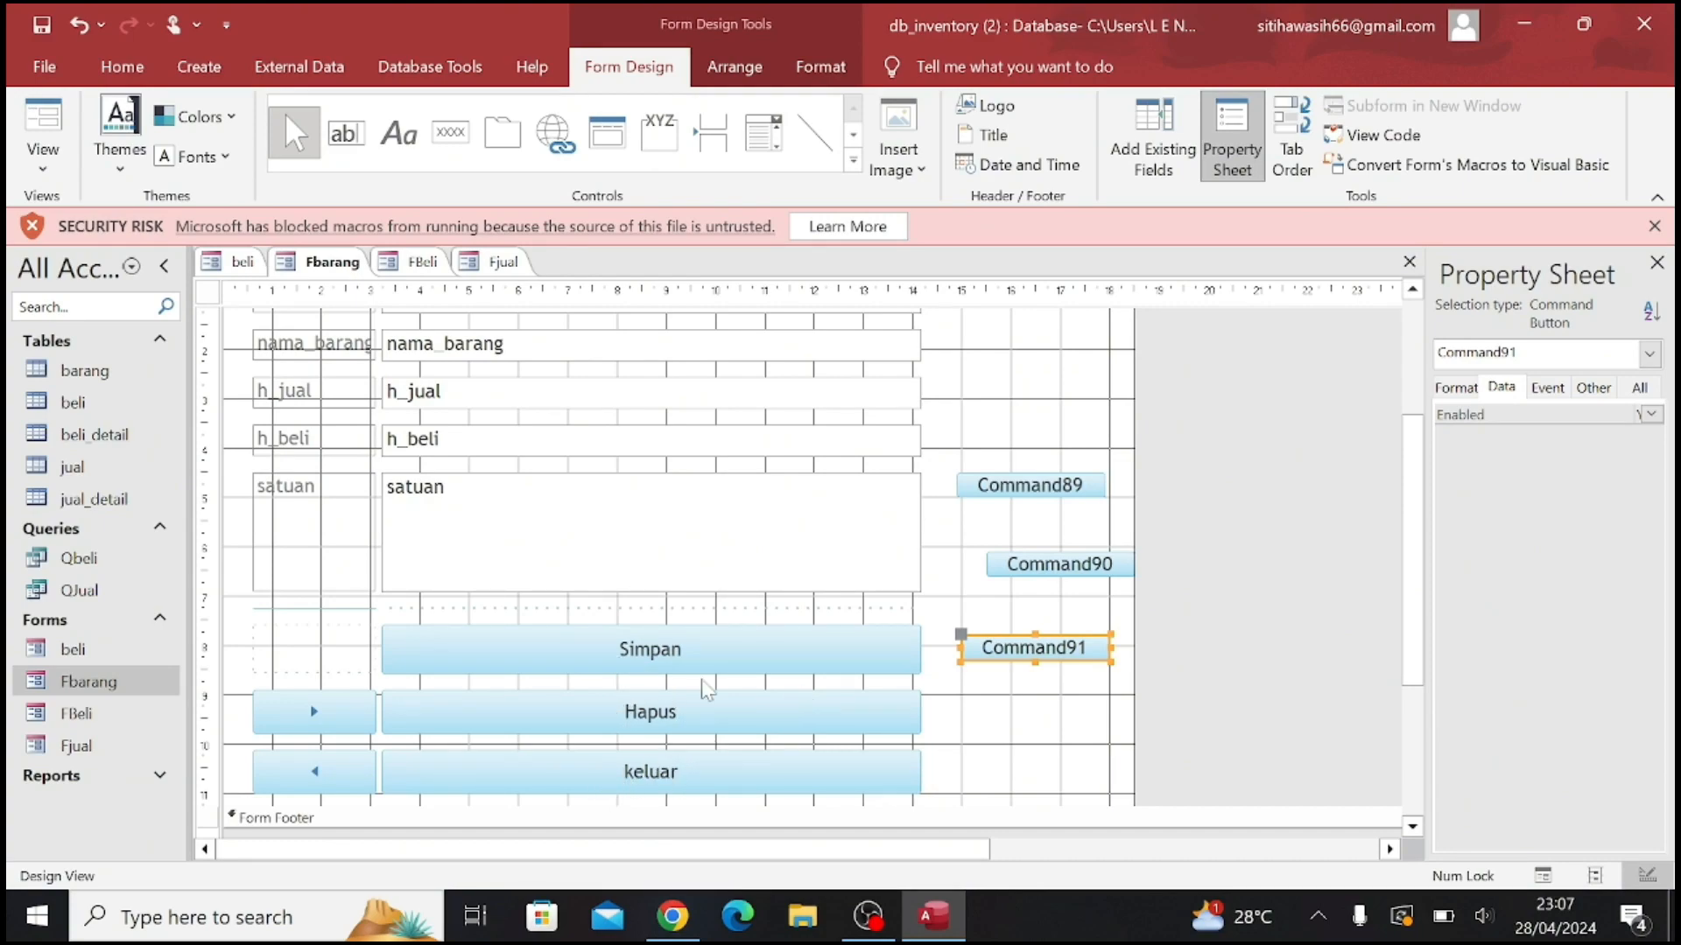
# Place a command button beside the h_beli field, choosing Go To Next Record and Go To Previous Record before cancelling its wizard
pyautogui.click(317, 711)
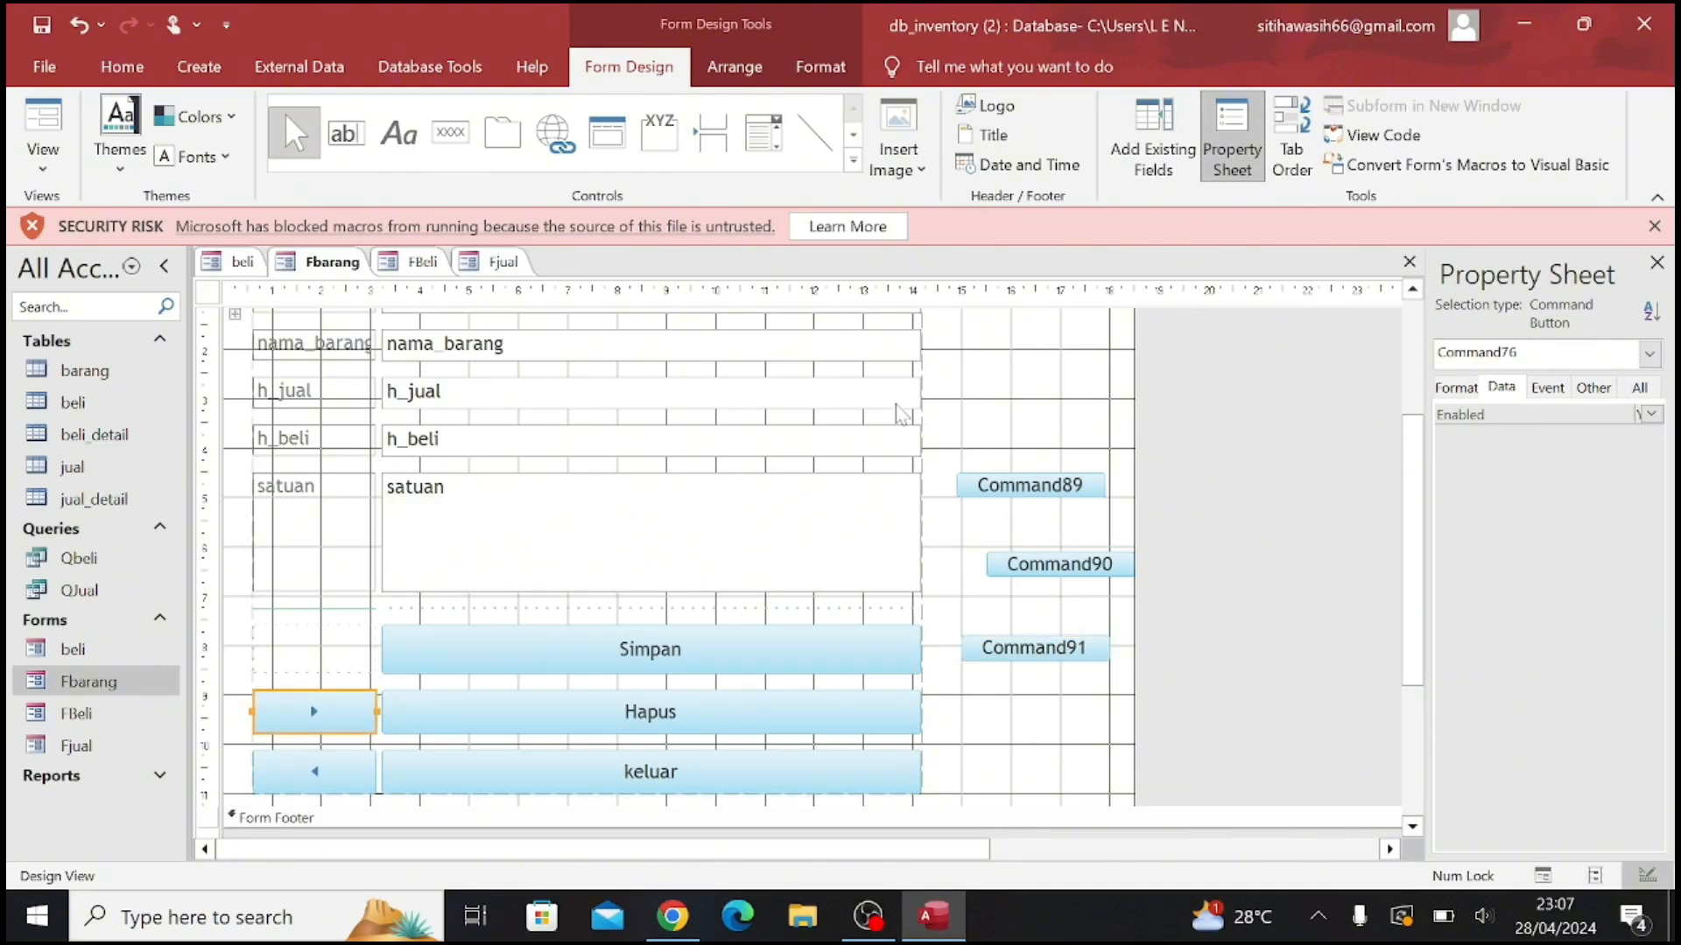
pyautogui.click(450, 162)
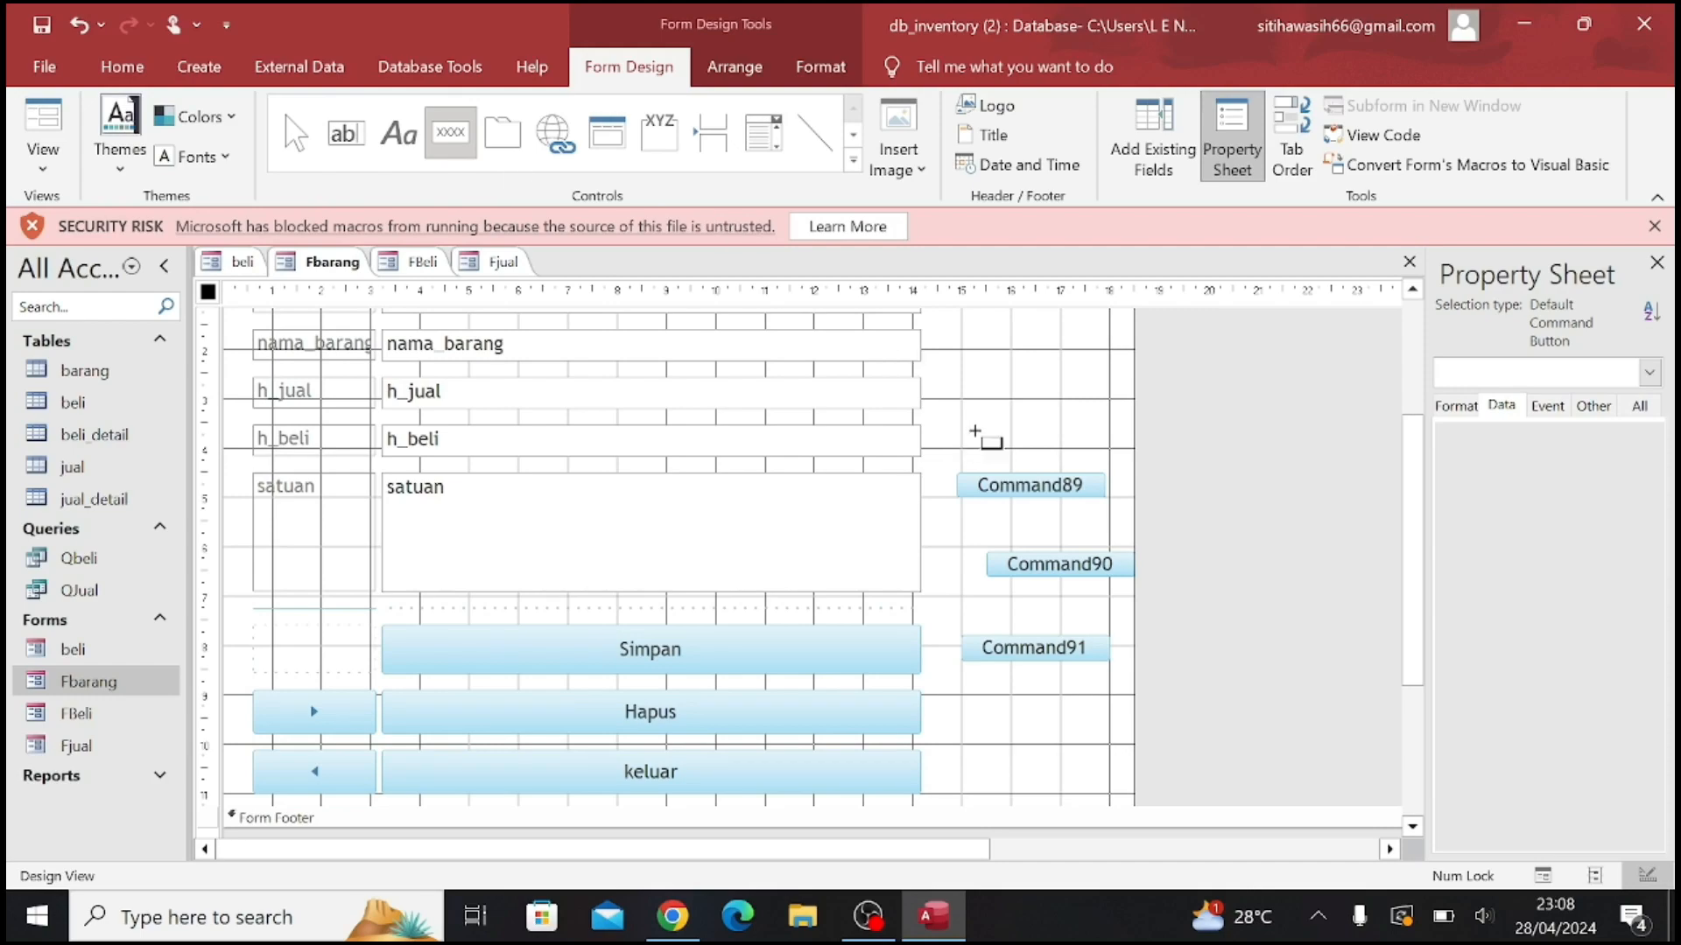
pyautogui.click(1021, 436)
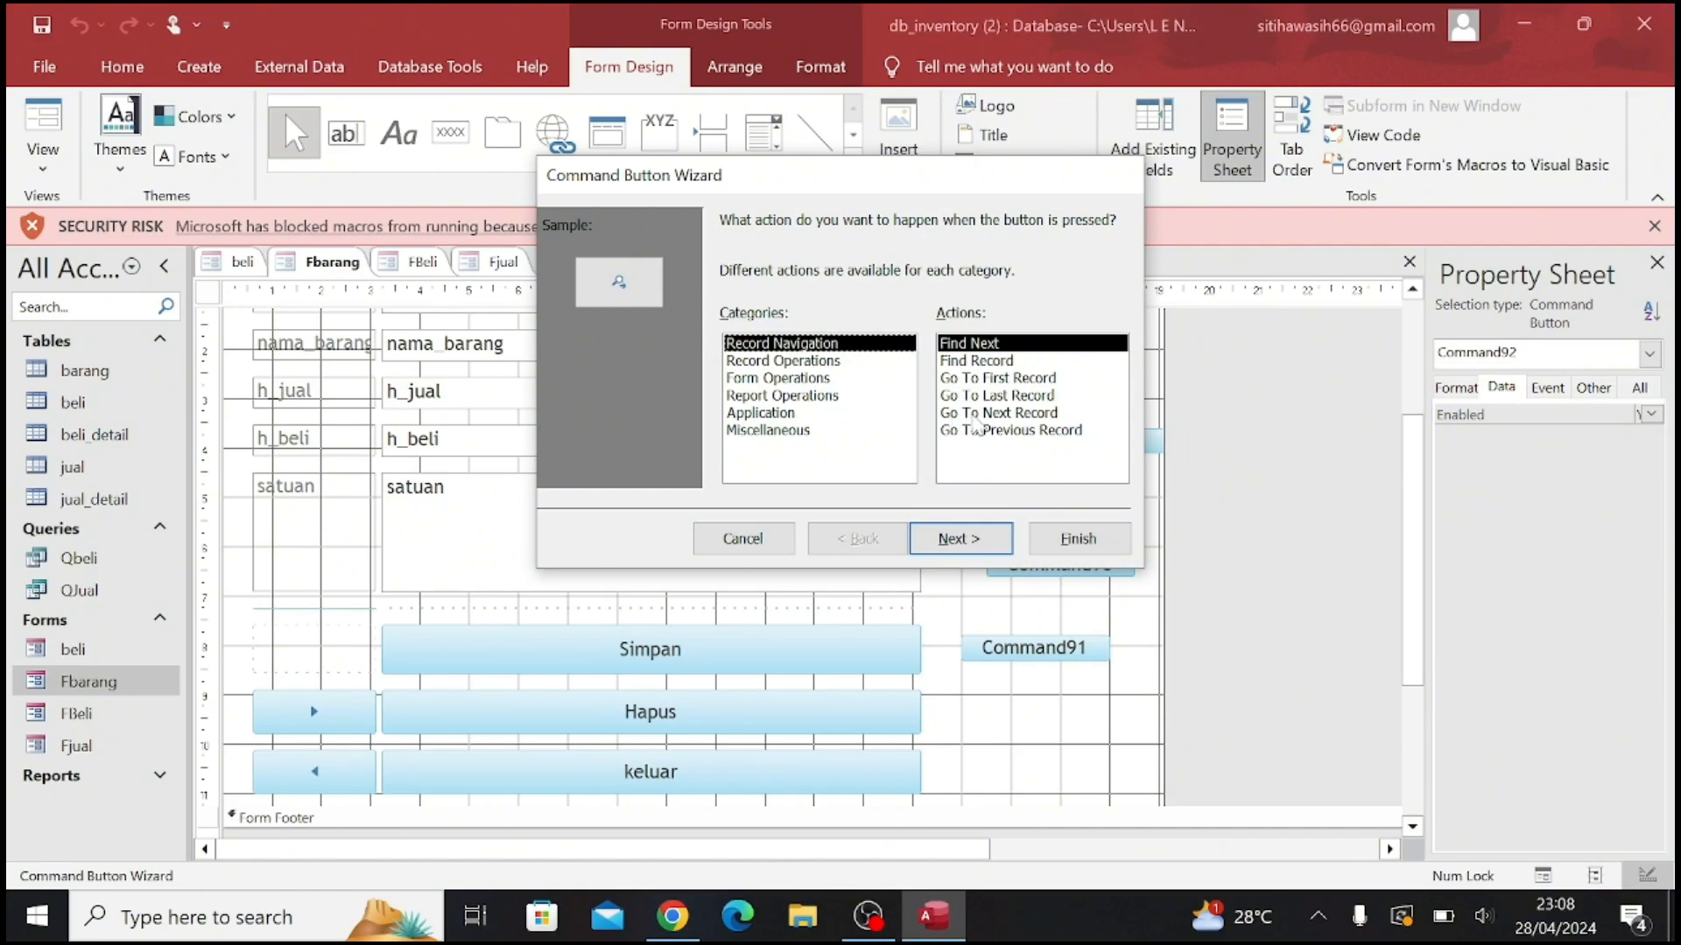
pyautogui.click(1026, 412)
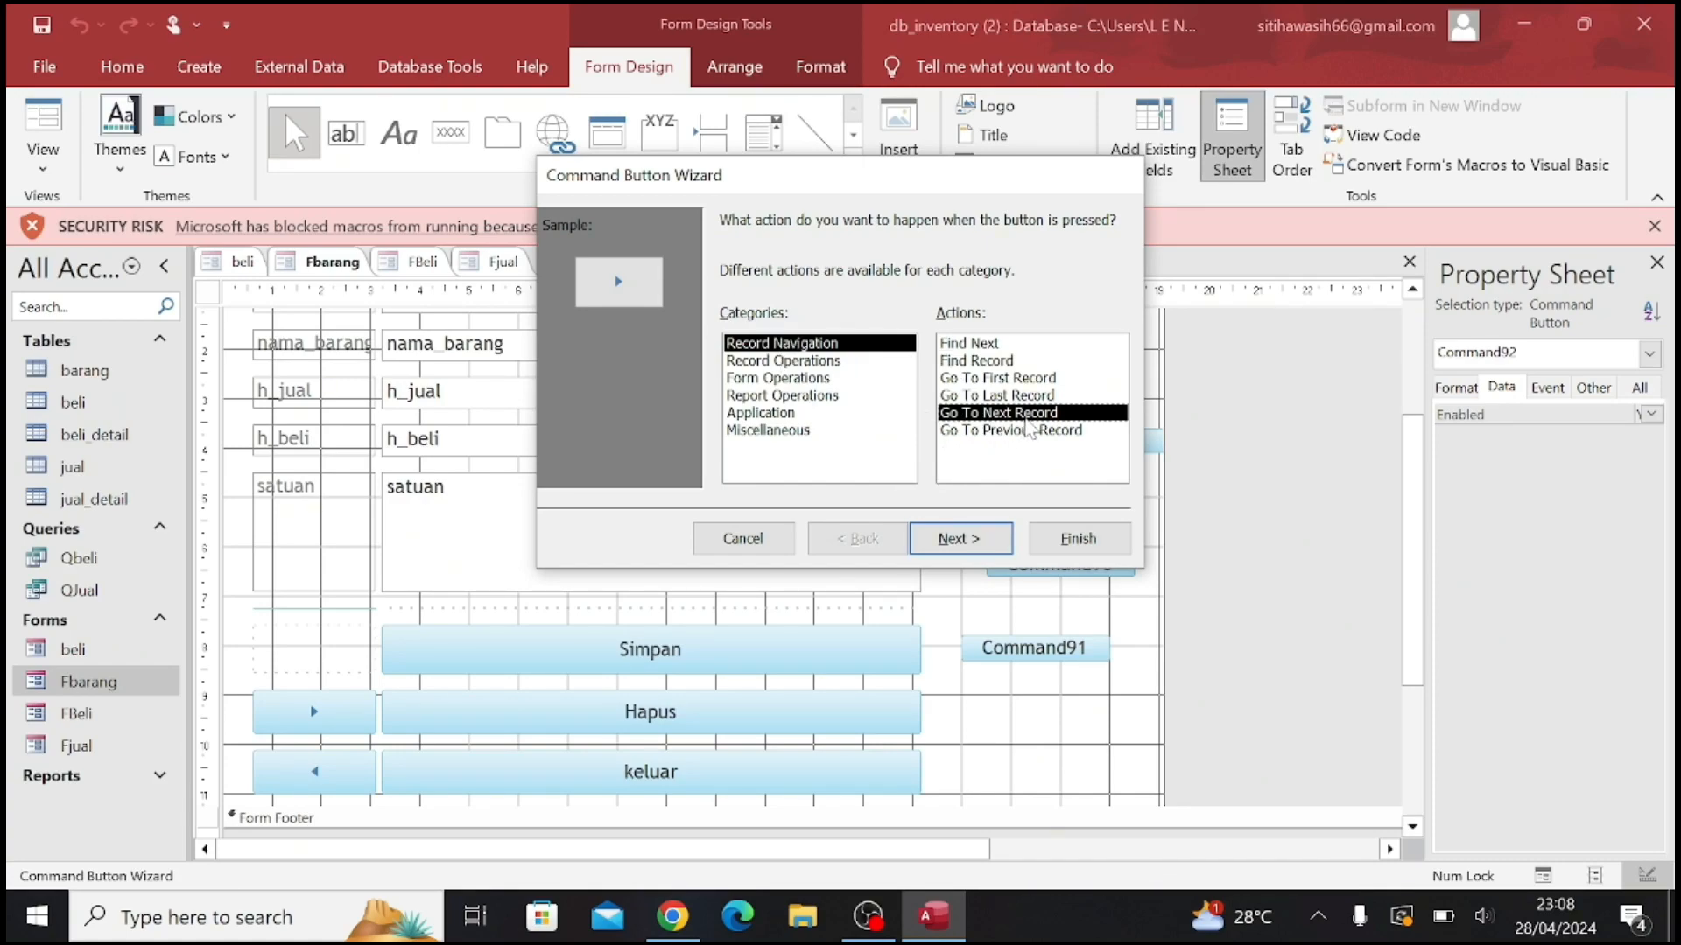
pyautogui.click(992, 433)
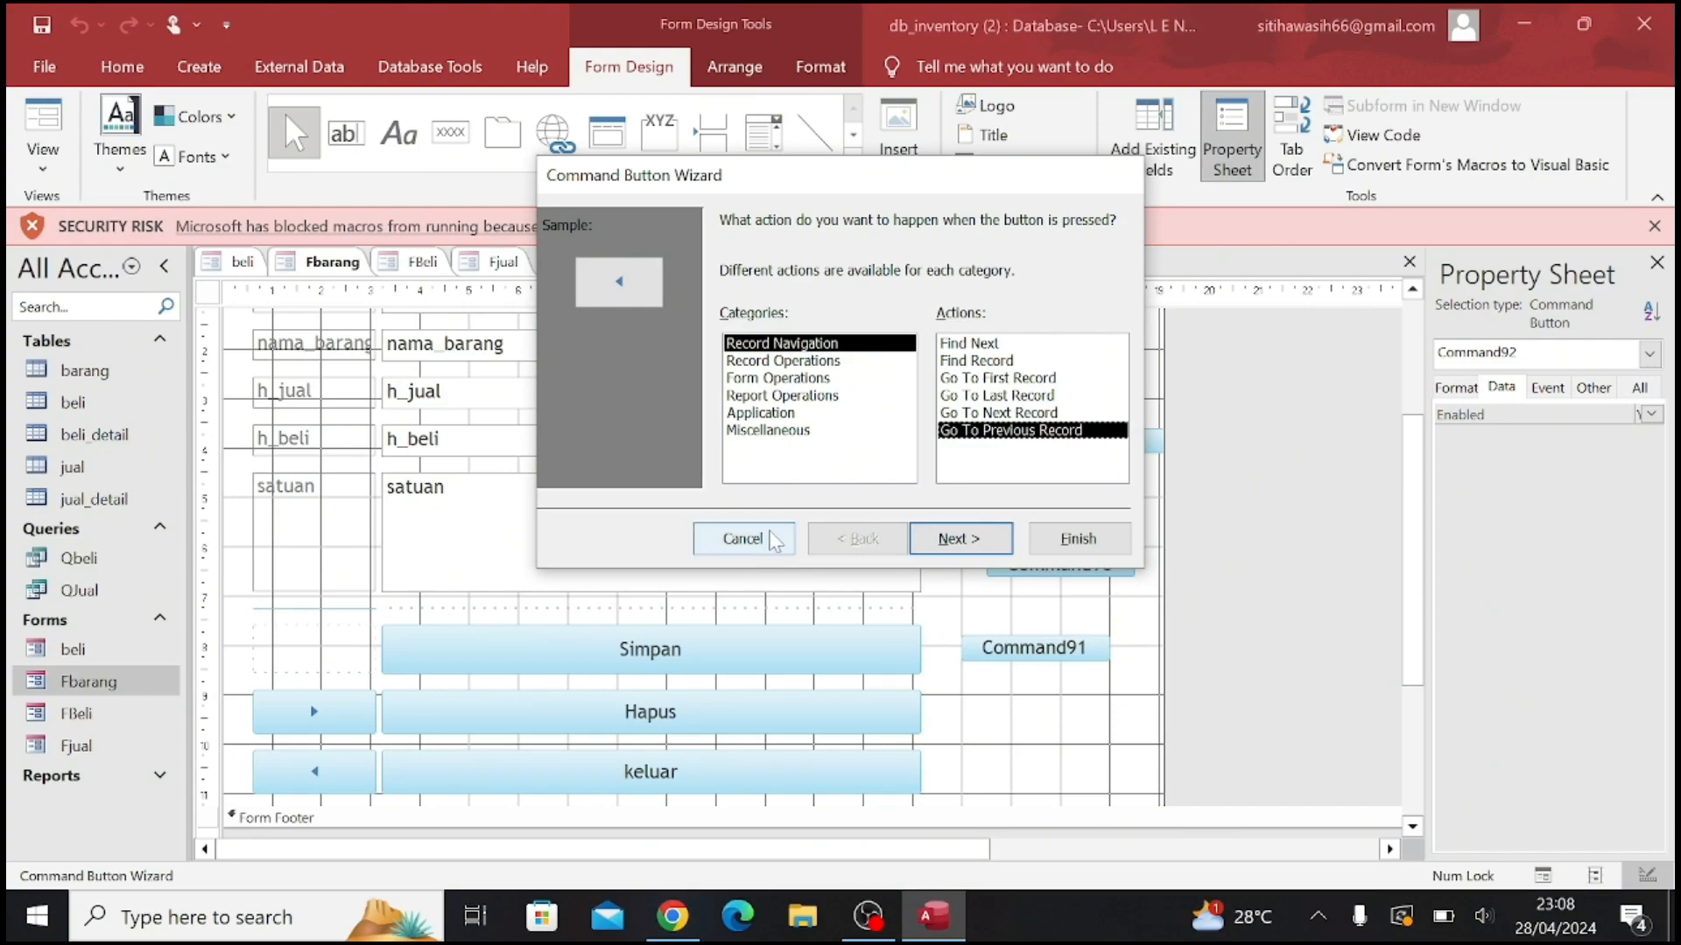
pyautogui.click(742, 538)
# Delete the four trial command buttons beside the fields and switch Fbarang to Form View
pyautogui.moveTo(1138, 691); pyautogui.dragTo(962, 420)
pyautogui.press('Delete')
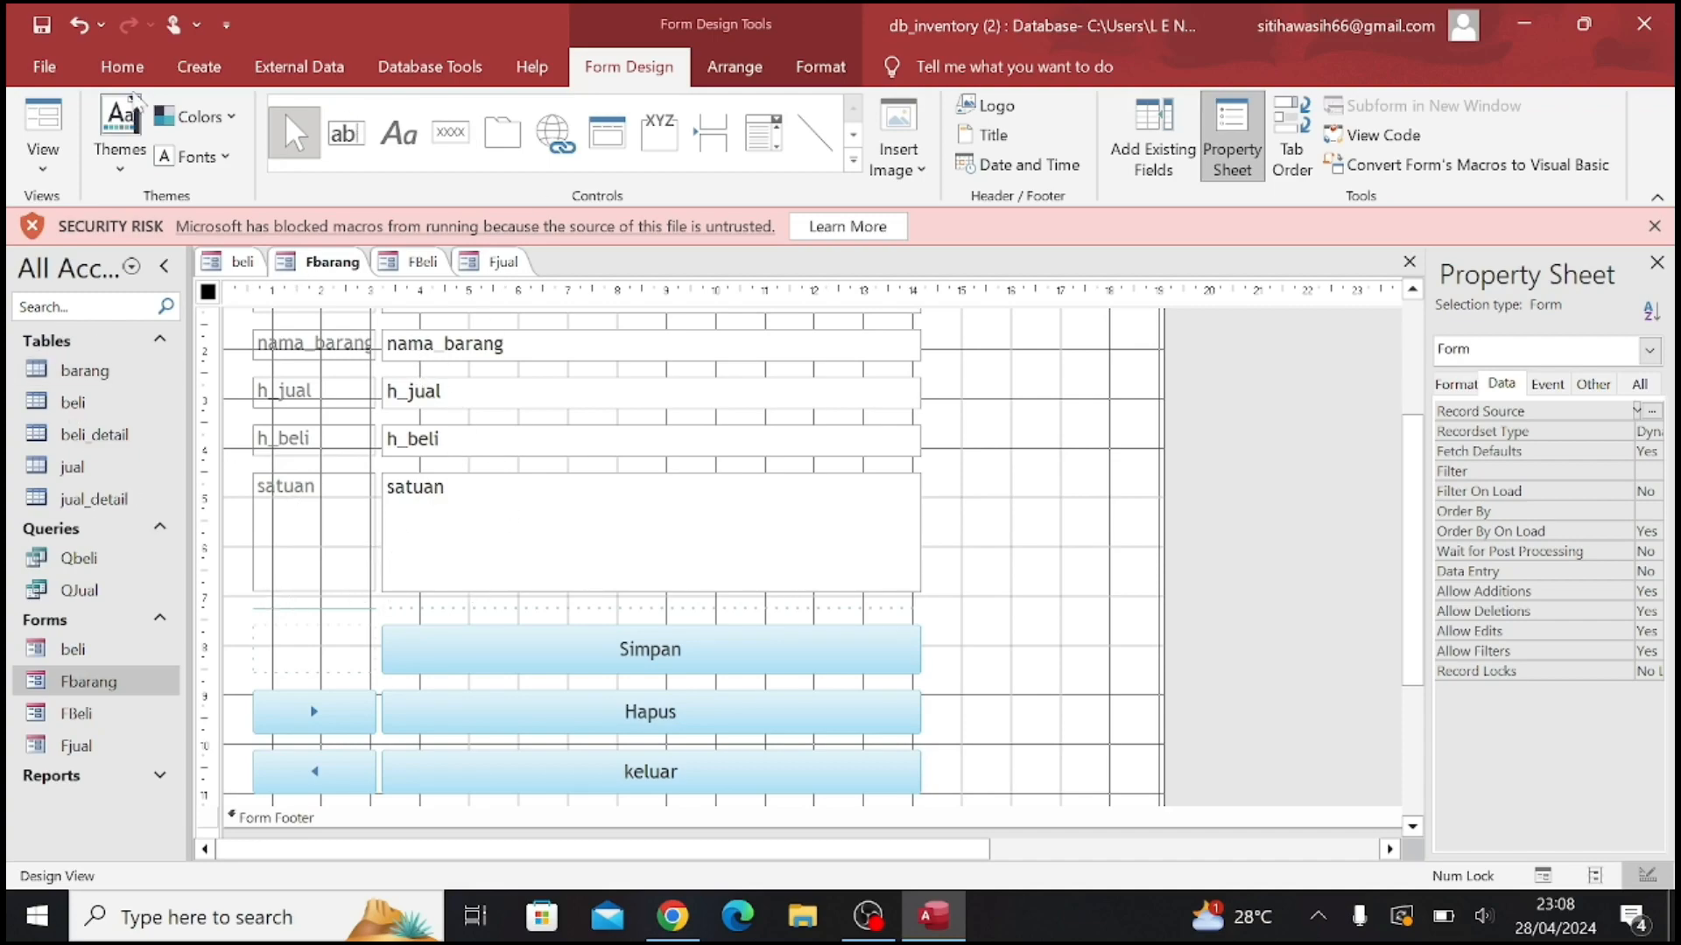
pyautogui.click(50, 179)
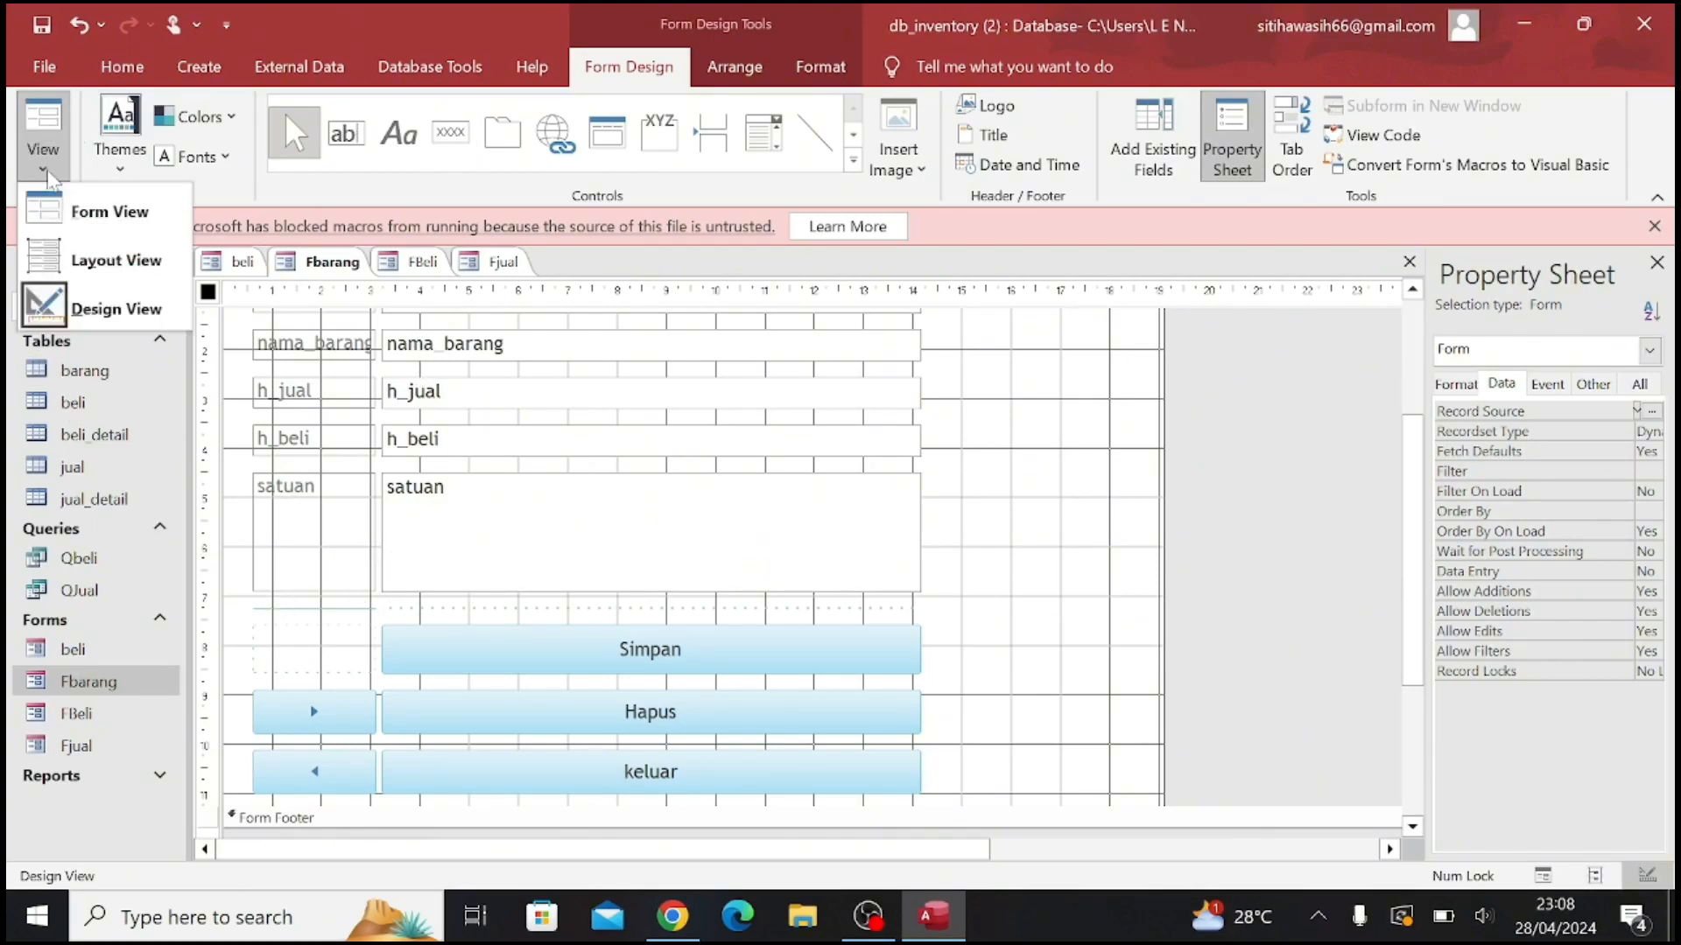
pyautogui.click(103, 211)
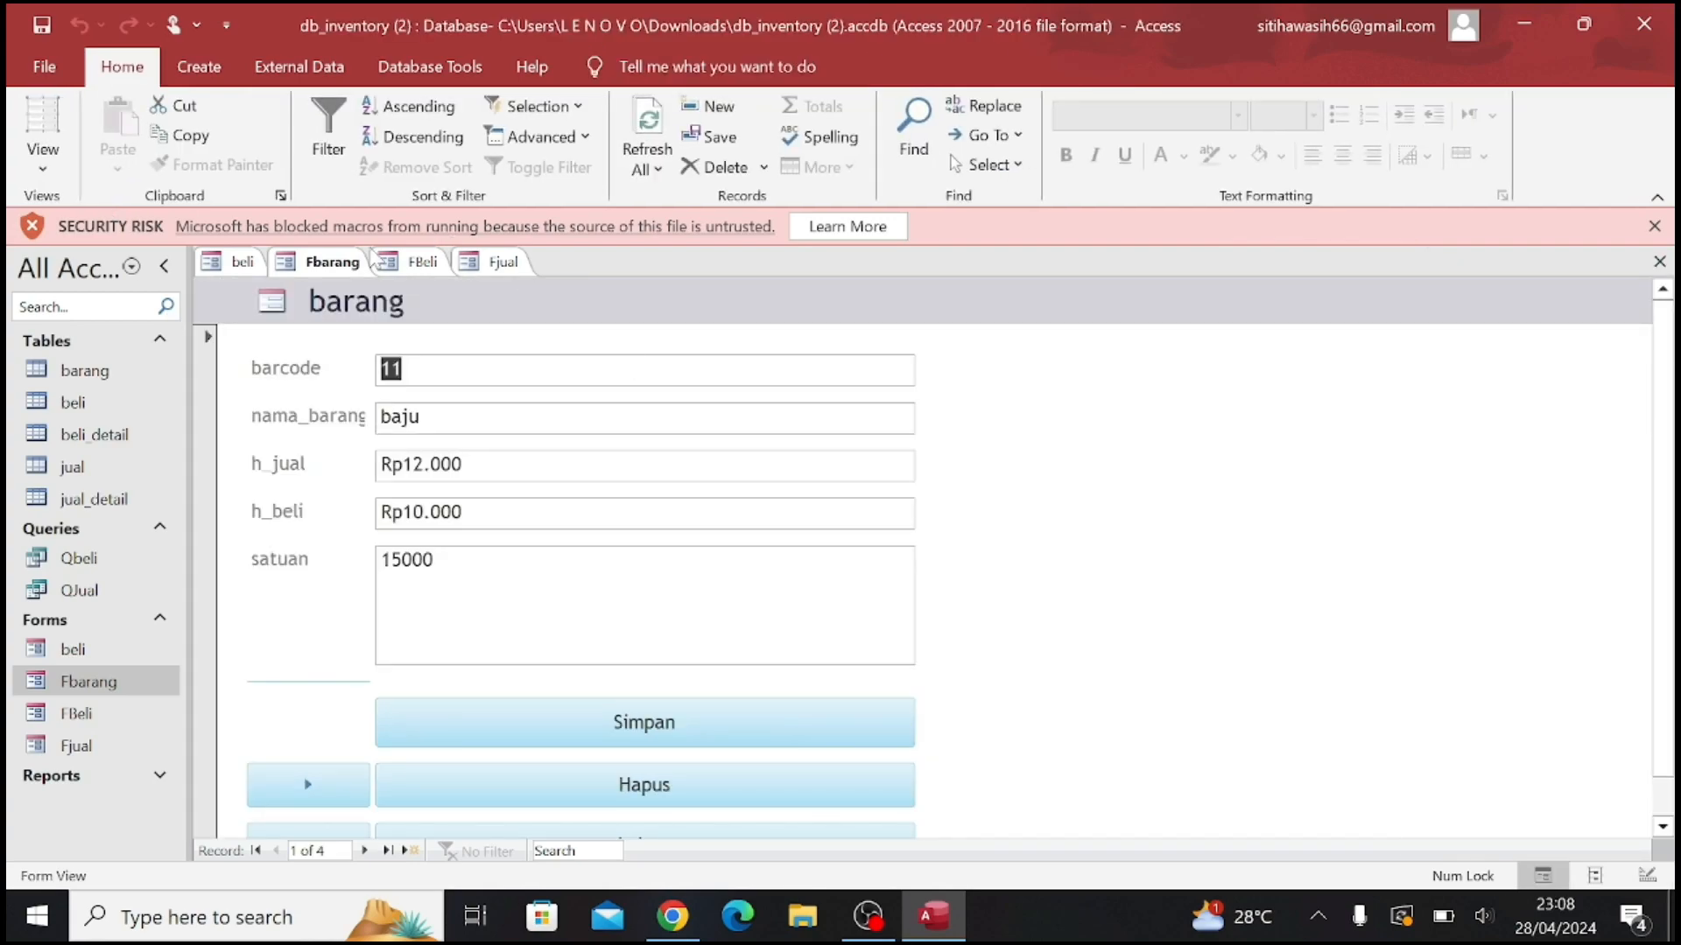
pyautogui.scroll(-1, 525, 506)
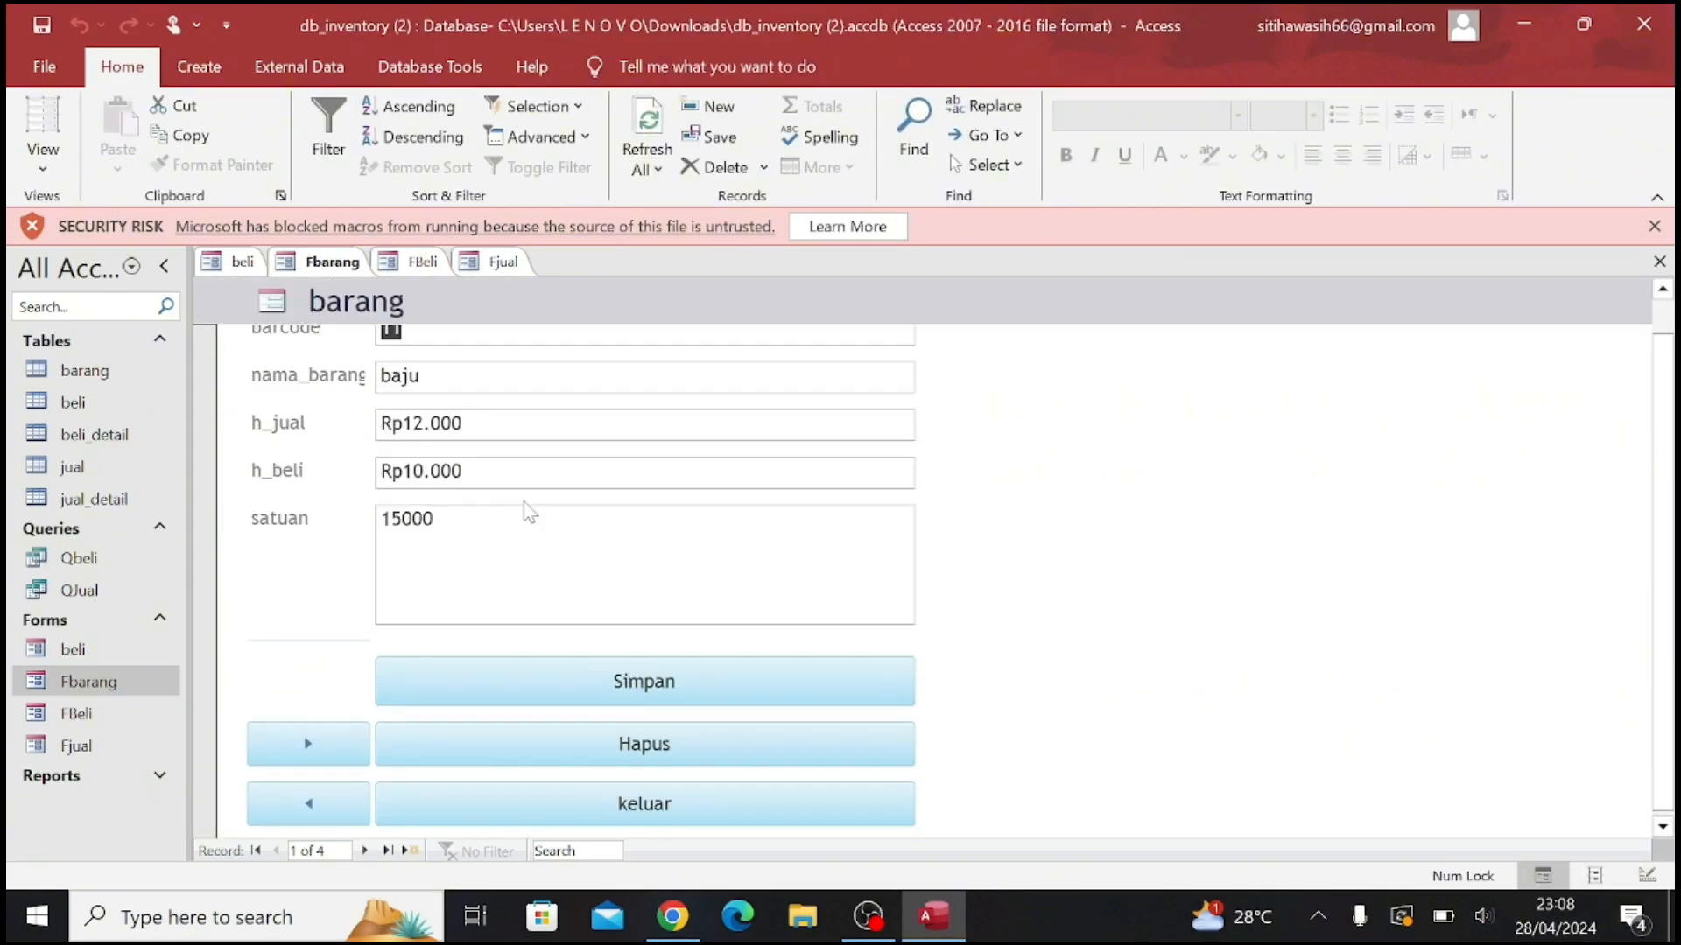
pyautogui.scroll(1, 525, 506)
pyautogui.click(42, 149)
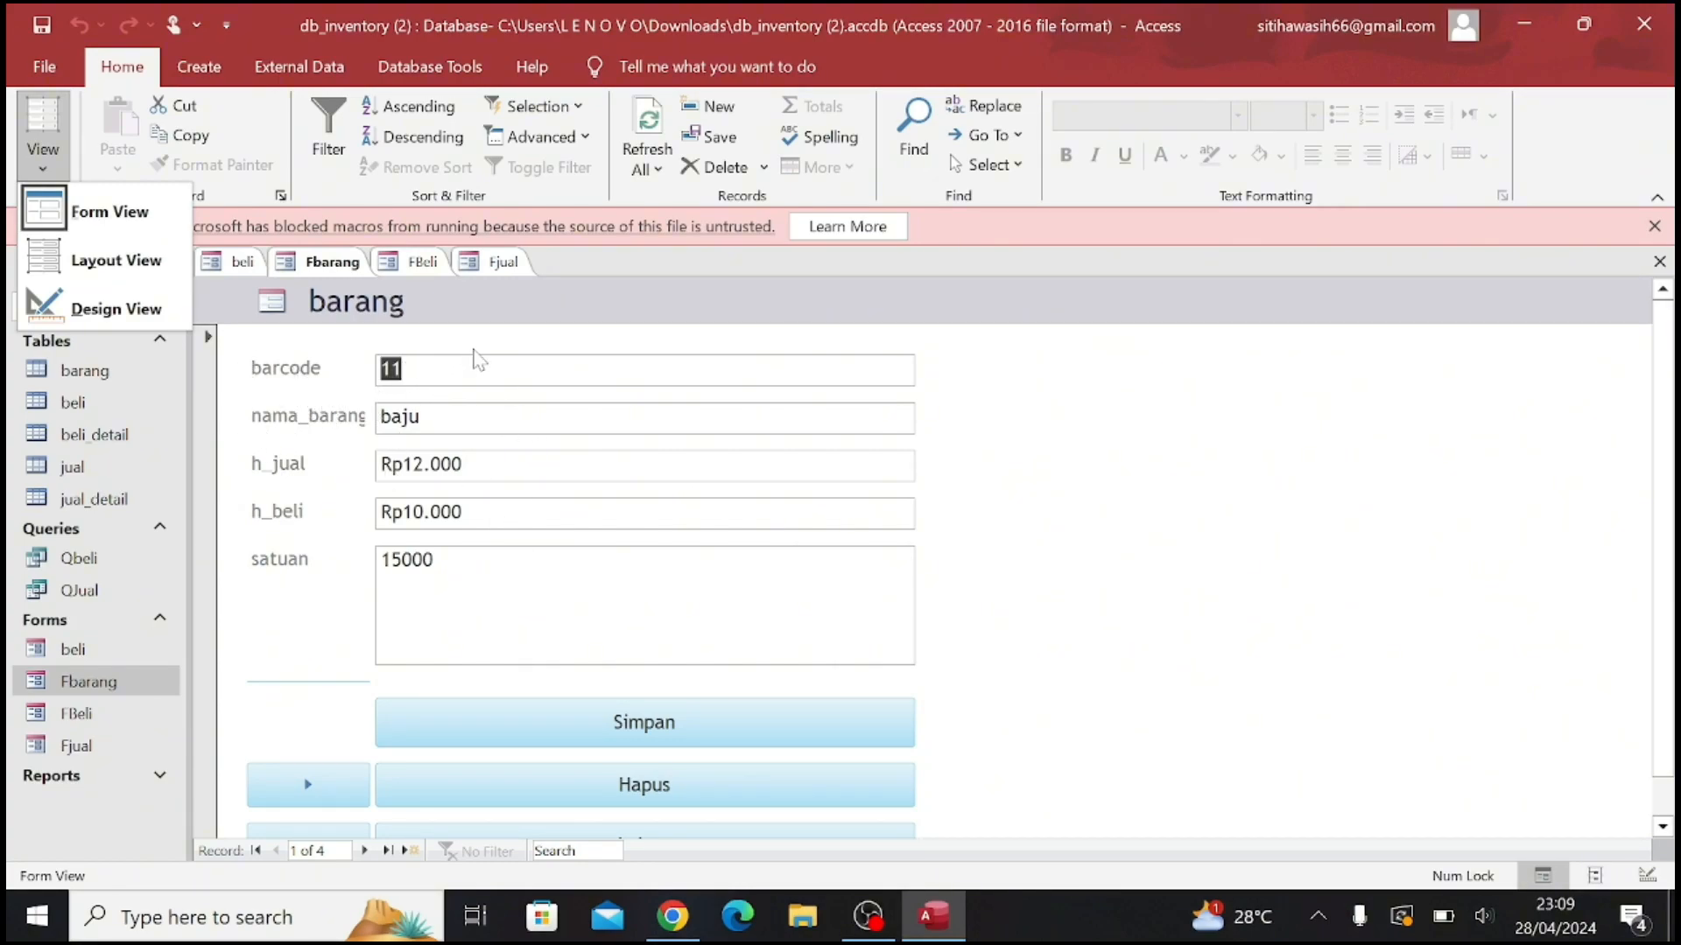
pyautogui.click(519, 410)
# Change the first barang record's barcode to 12 and its nama_barang to celana
pyautogui.click(404, 369)
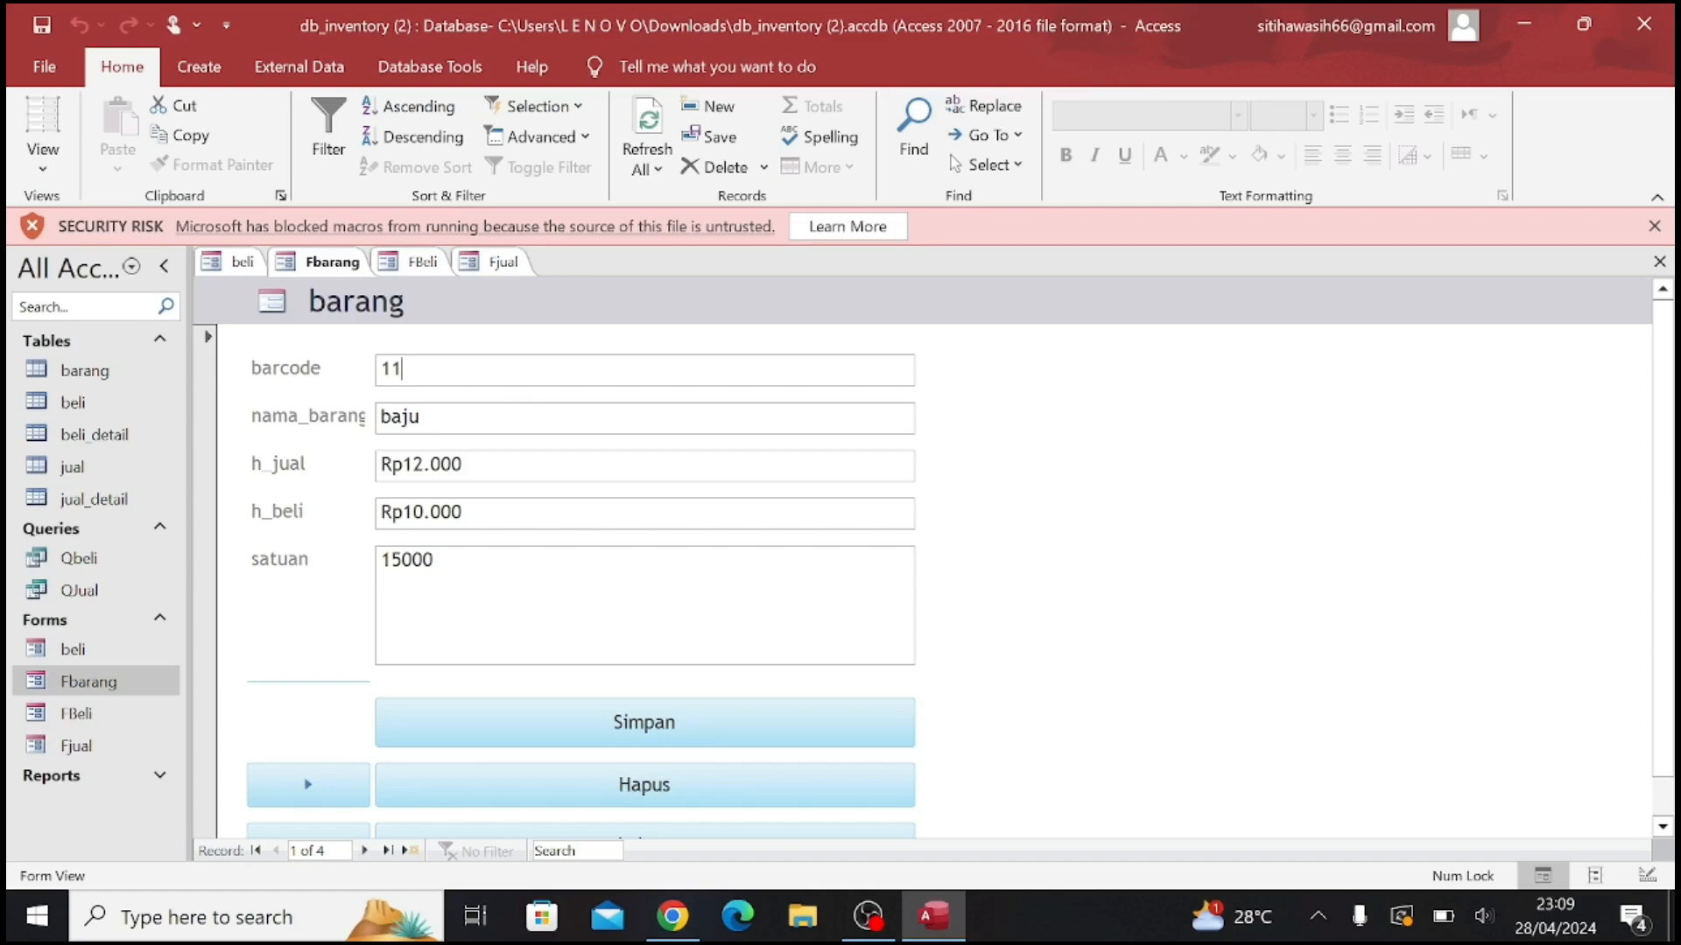
pyautogui.press('BackSpace')
pyautogui.press('BackSpace')
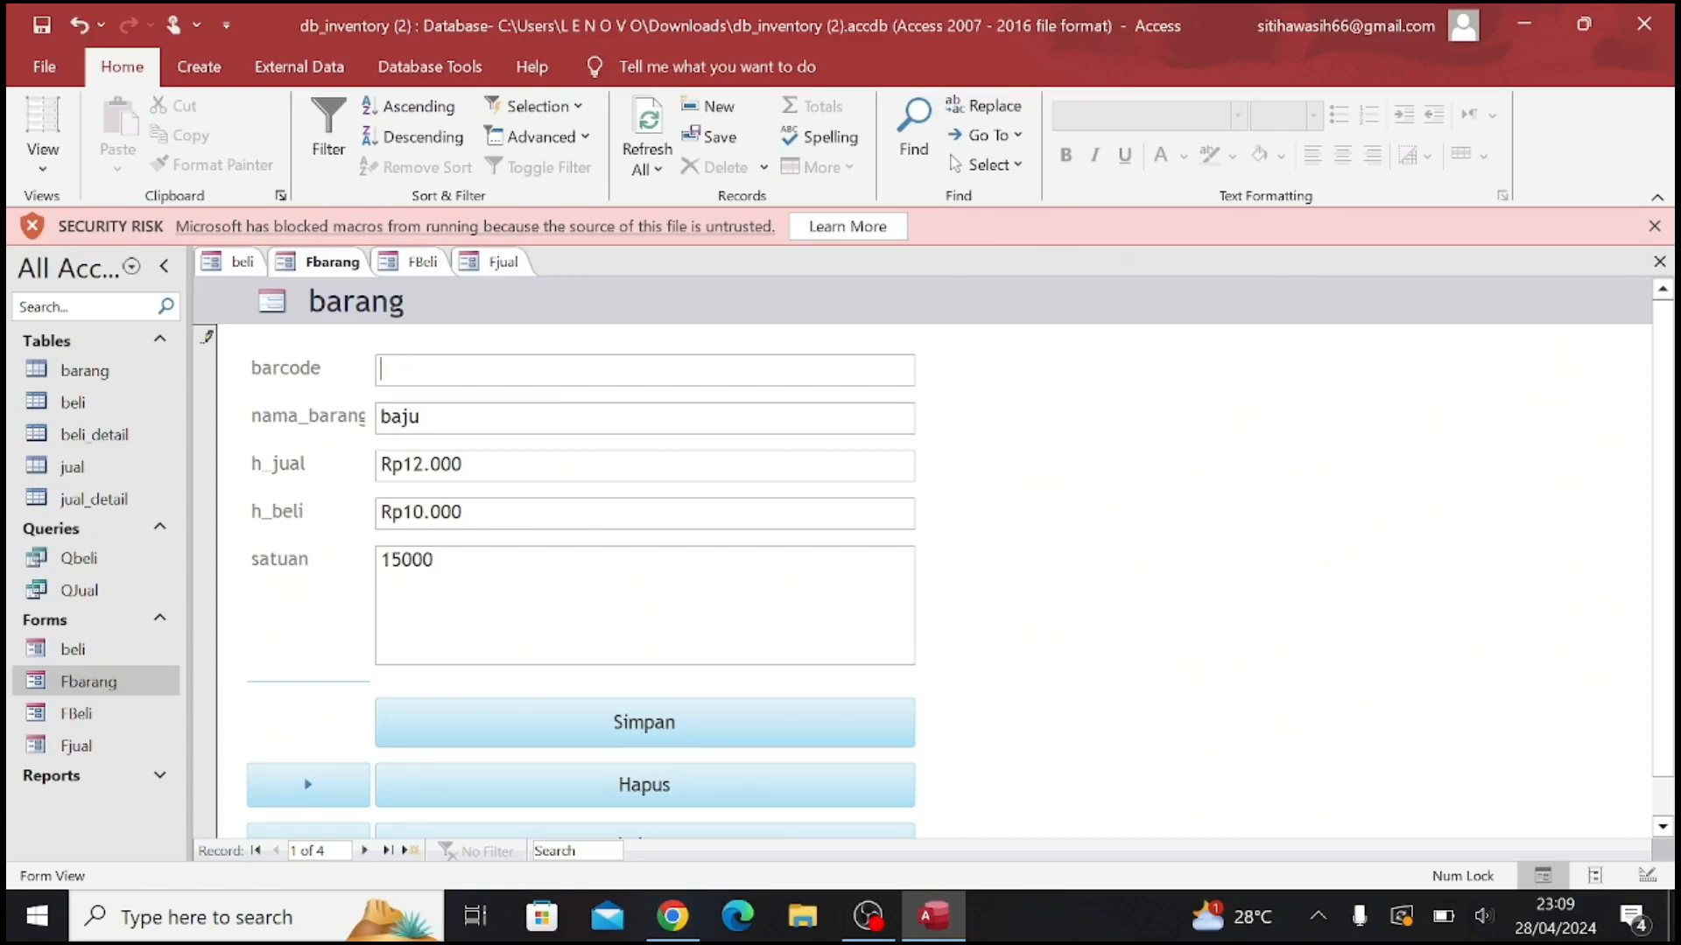
pyautogui.write('12')
pyautogui.press('BackSpace')
pyautogui.press('BackSpace')
pyautogui.write('na')
# Set the record's h_jual to Rp2.000.000 and its h_beli to Rp4.000.000
pyautogui.press('BackSpace')
pyautogui.press('BackSpace')
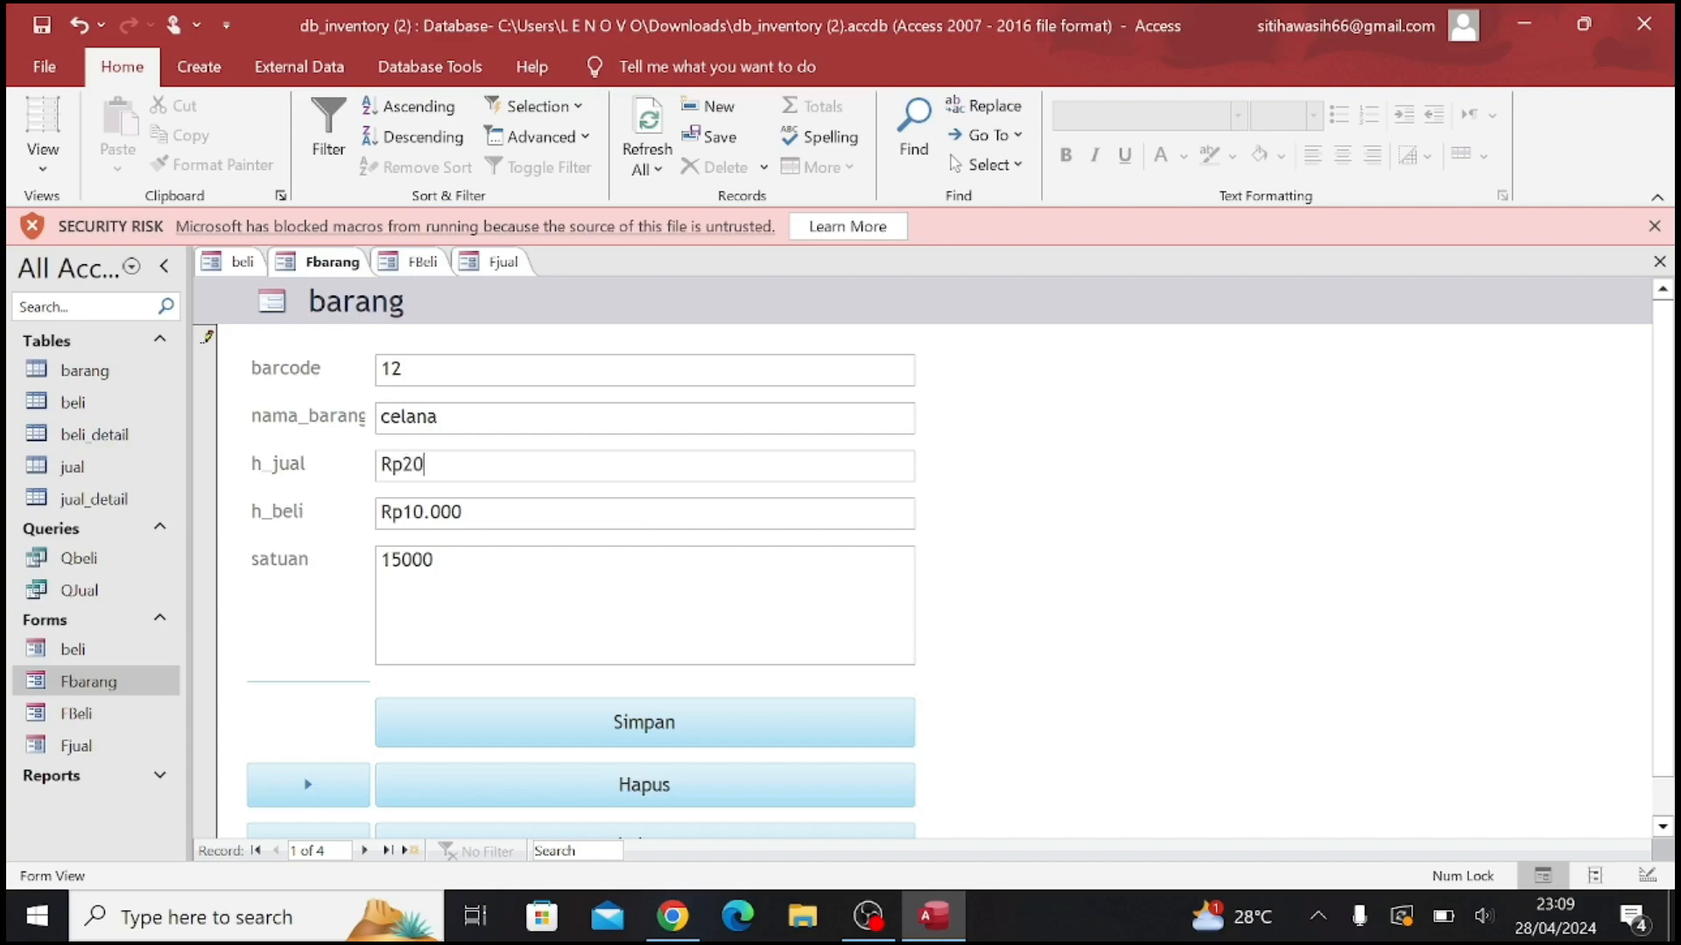
pyautogui.write('000')
pyautogui.click(462, 513)
pyautogui.press('BackSpace')
pyautogui.press('BackSpace')
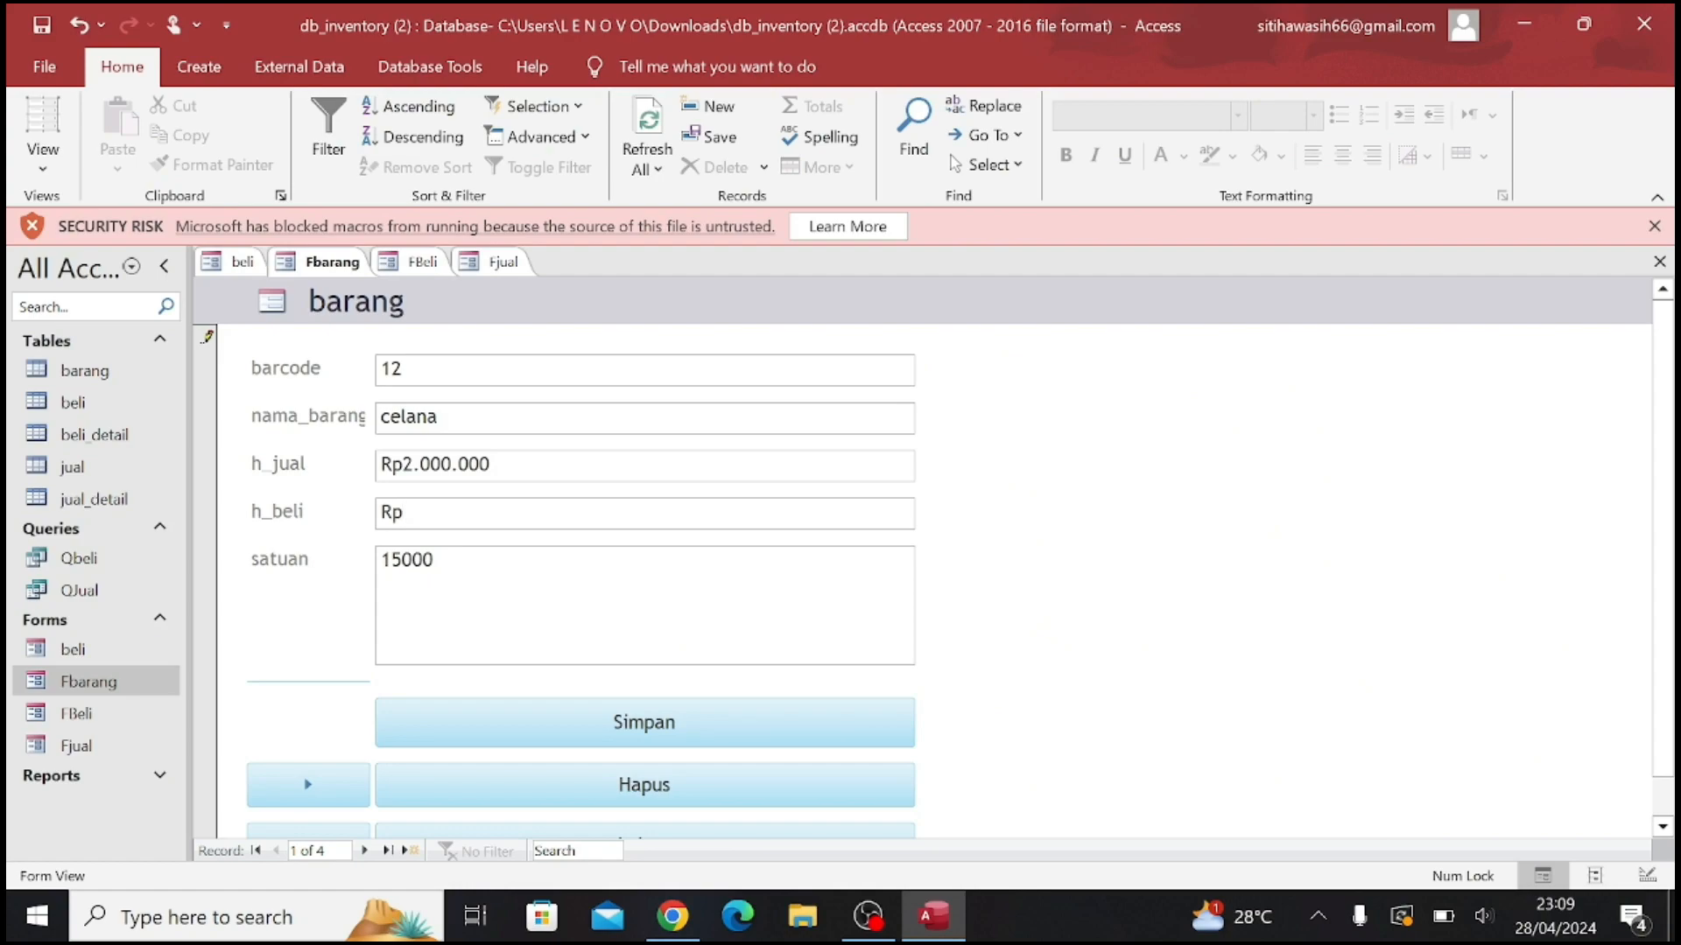
pyautogui.write('400000')
# Set the record's satuan to 500000 and run the form's Simpan command
pyautogui.click(434, 561)
pyautogui.press('BackSpace')
pyautogui.press('BackSpace')
pyautogui.press('BackSpace')
pyautogui.press('BackSpace')
pyautogui.press('BackSpace')
pyautogui.write('500000')
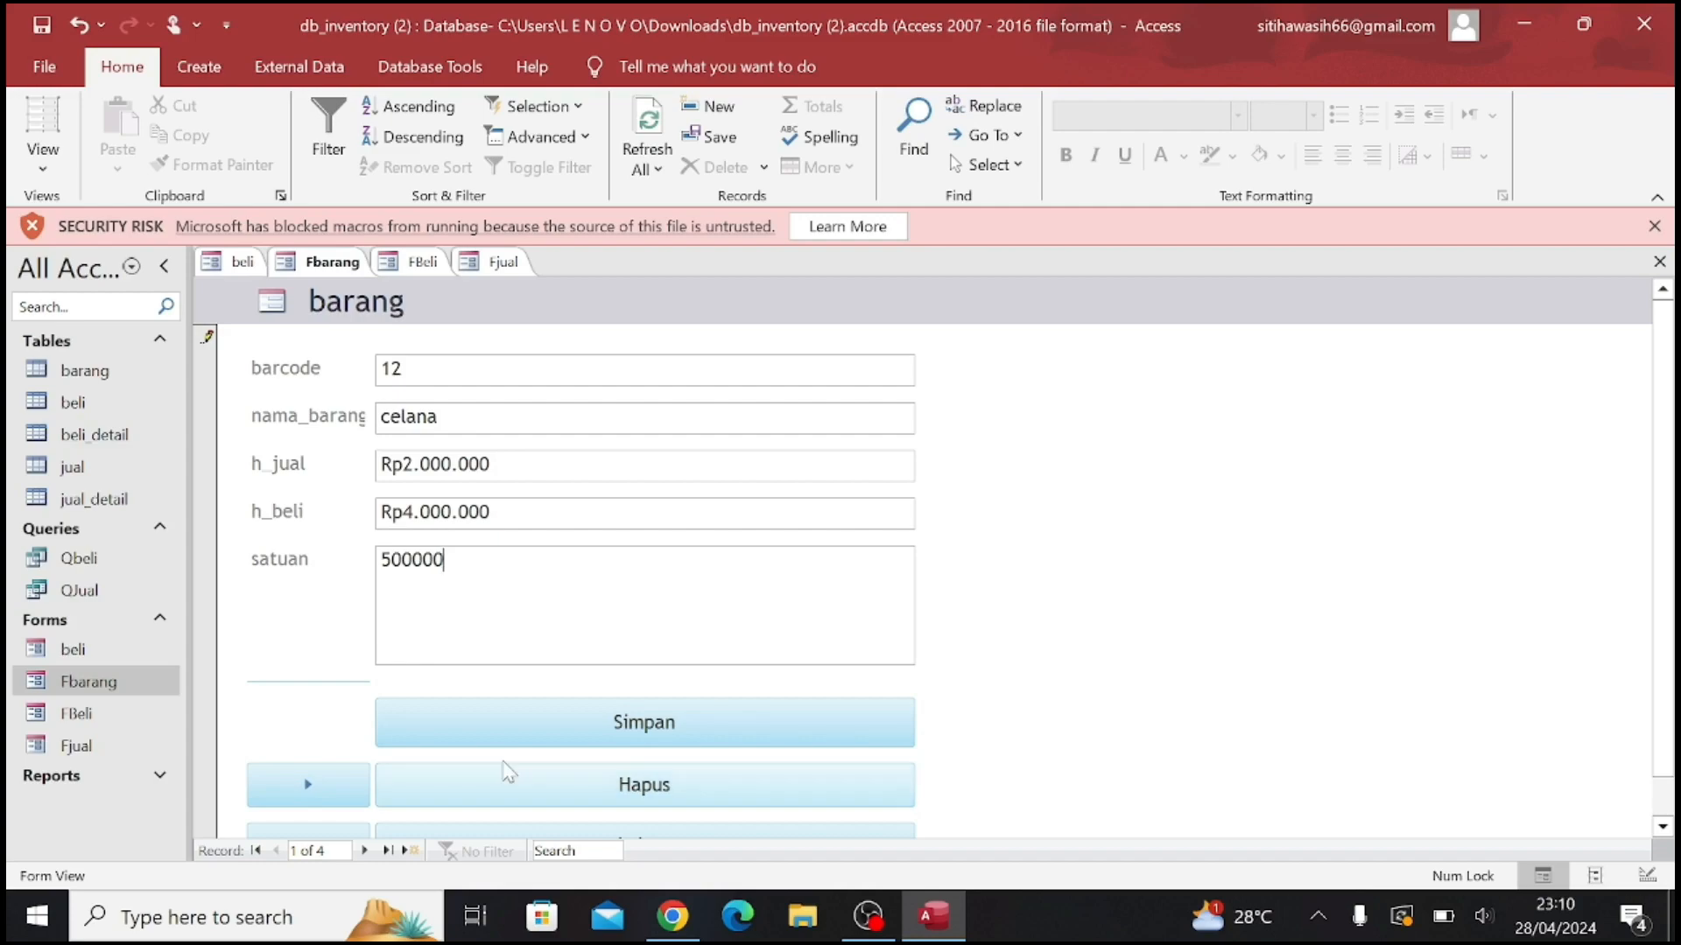
pyautogui.click(671, 732)
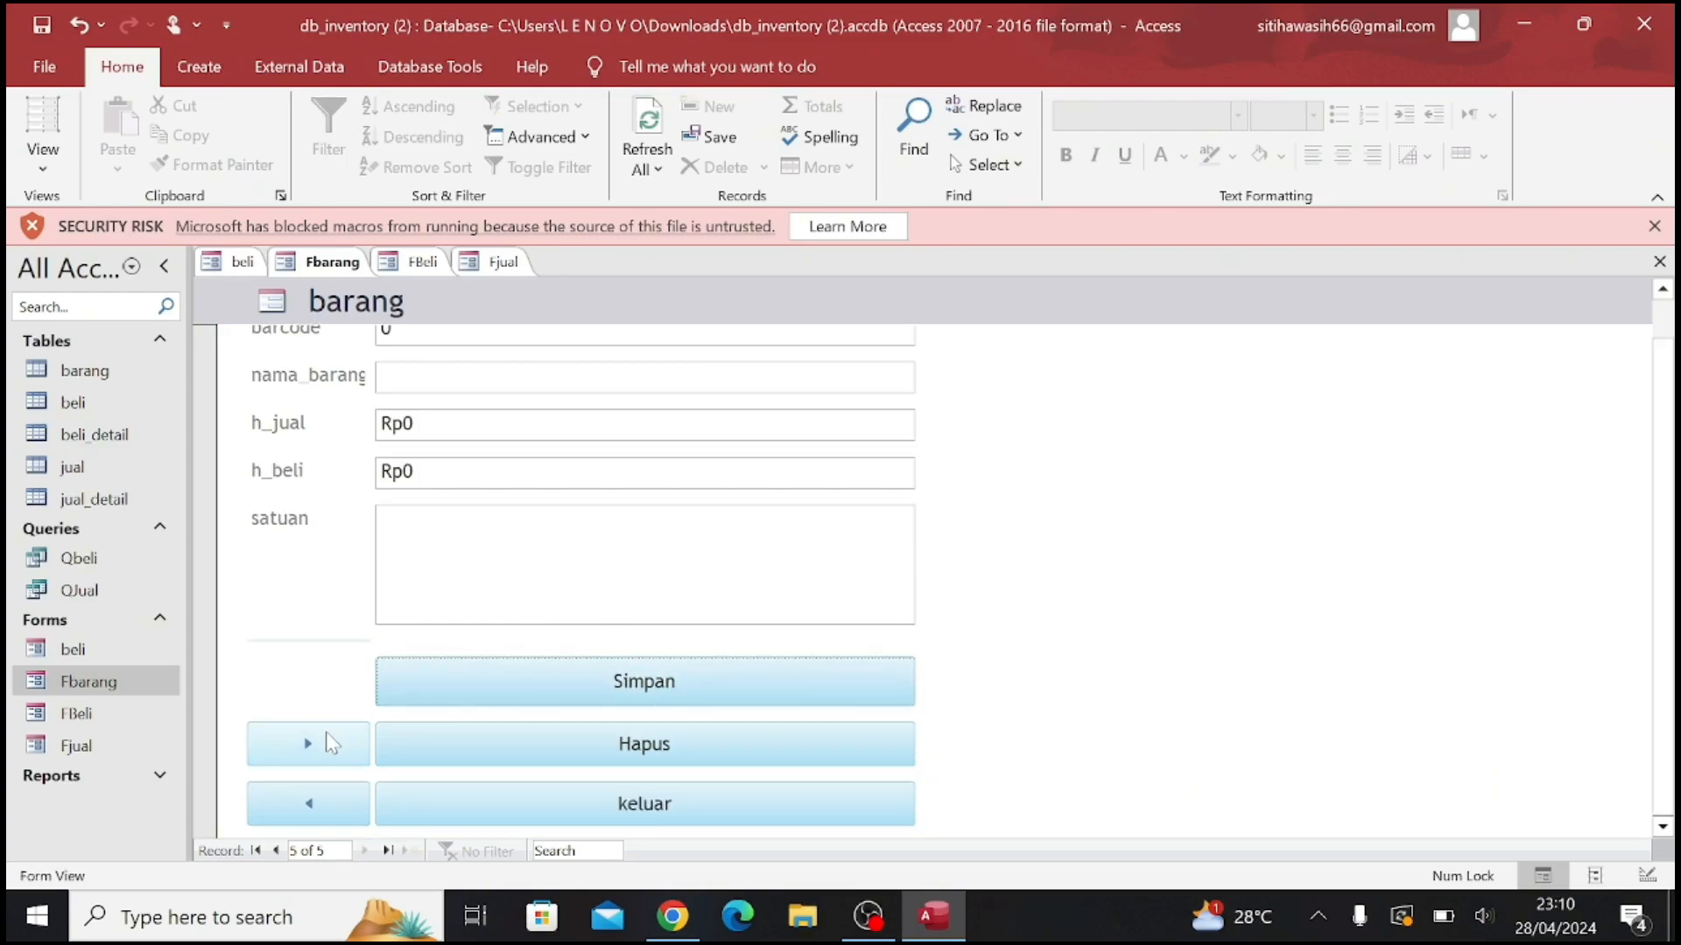
# Step back through the barang records with the form's previous-record command to check their contents
pyautogui.click(322, 803)
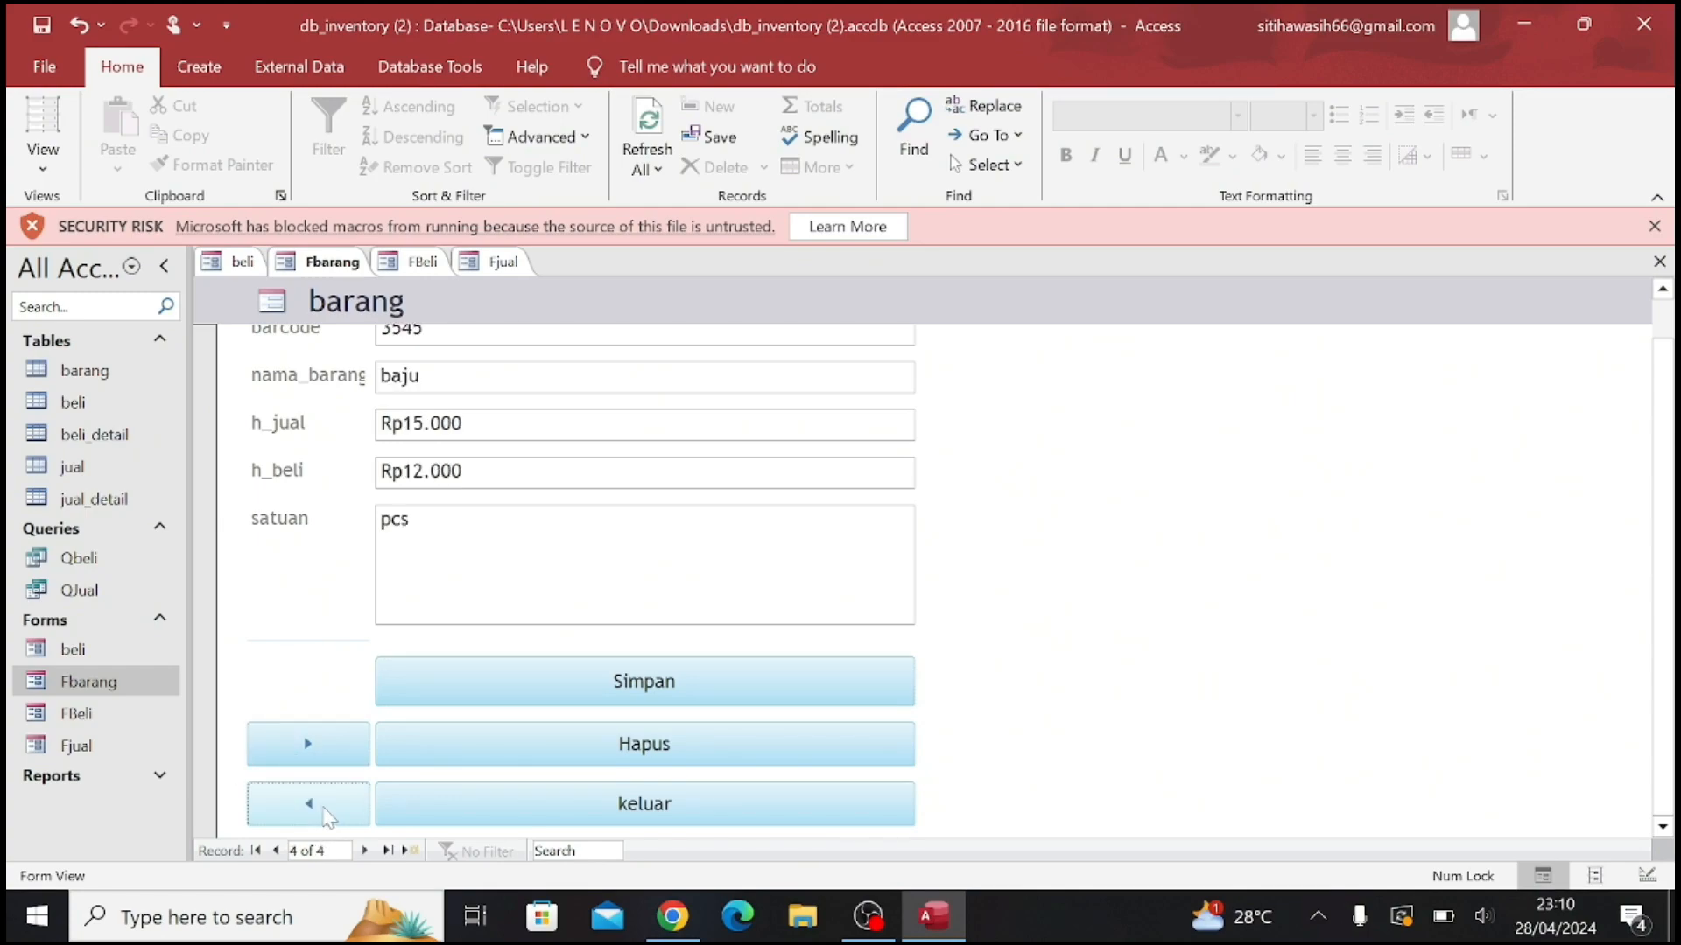
pyautogui.scroll(1, 372, 528)
pyautogui.scroll(-1, 372, 528)
pyautogui.scroll(1, 372, 528)
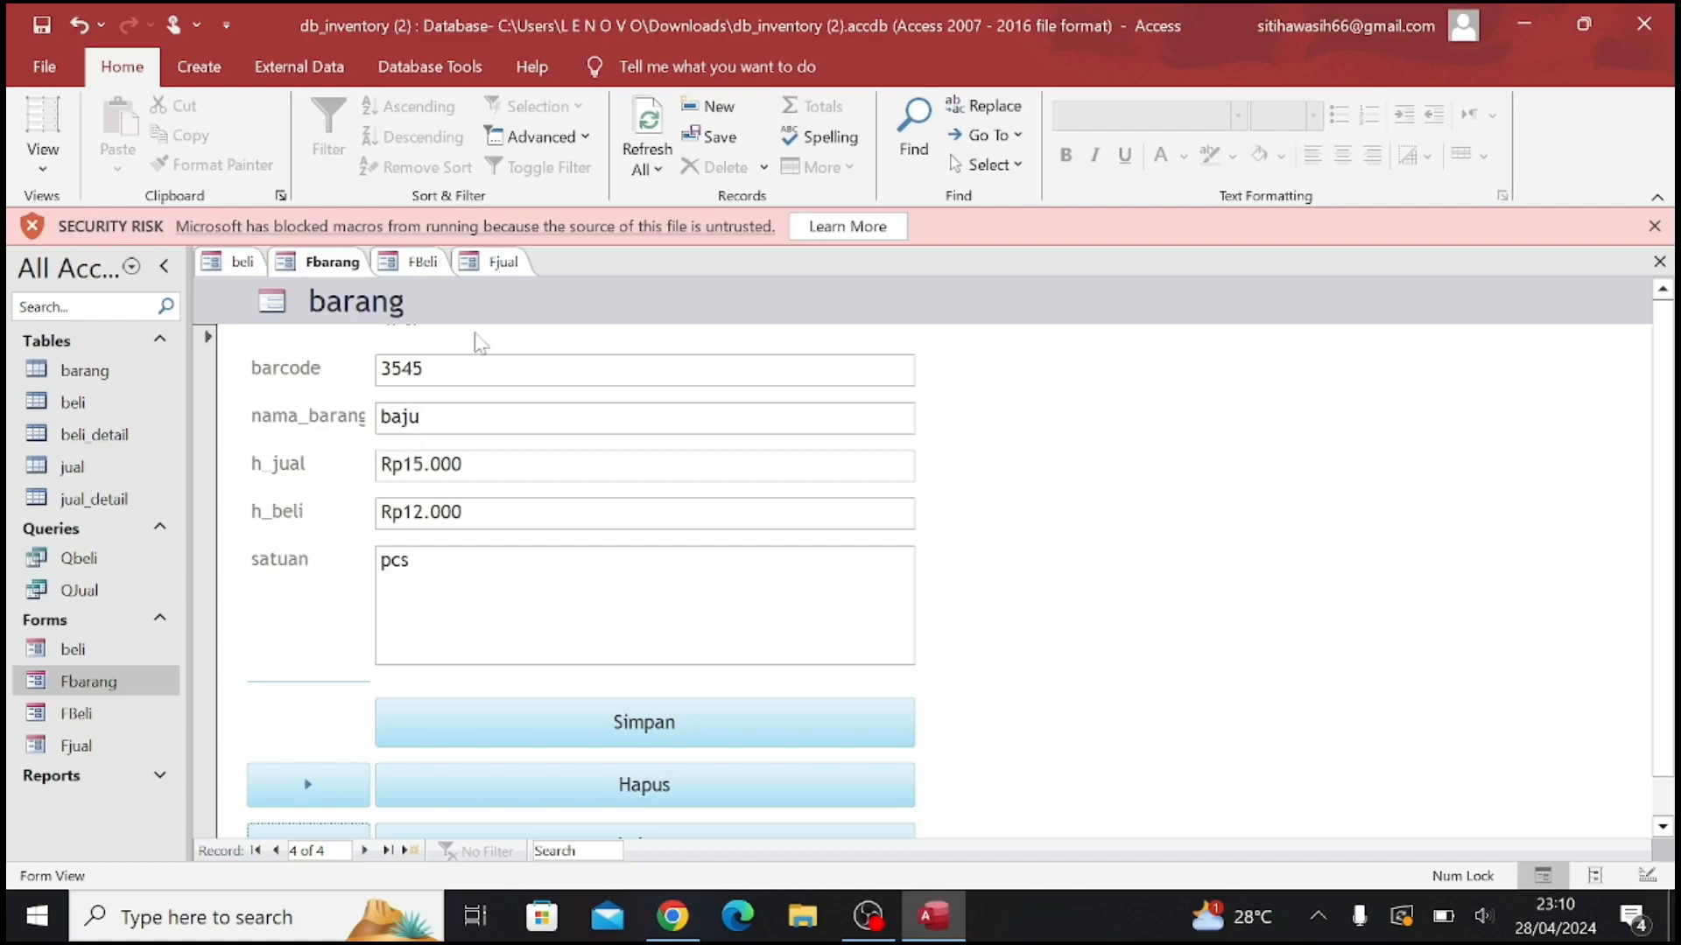
pyautogui.scroll(-1, 464, 508)
pyautogui.click(276, 850)
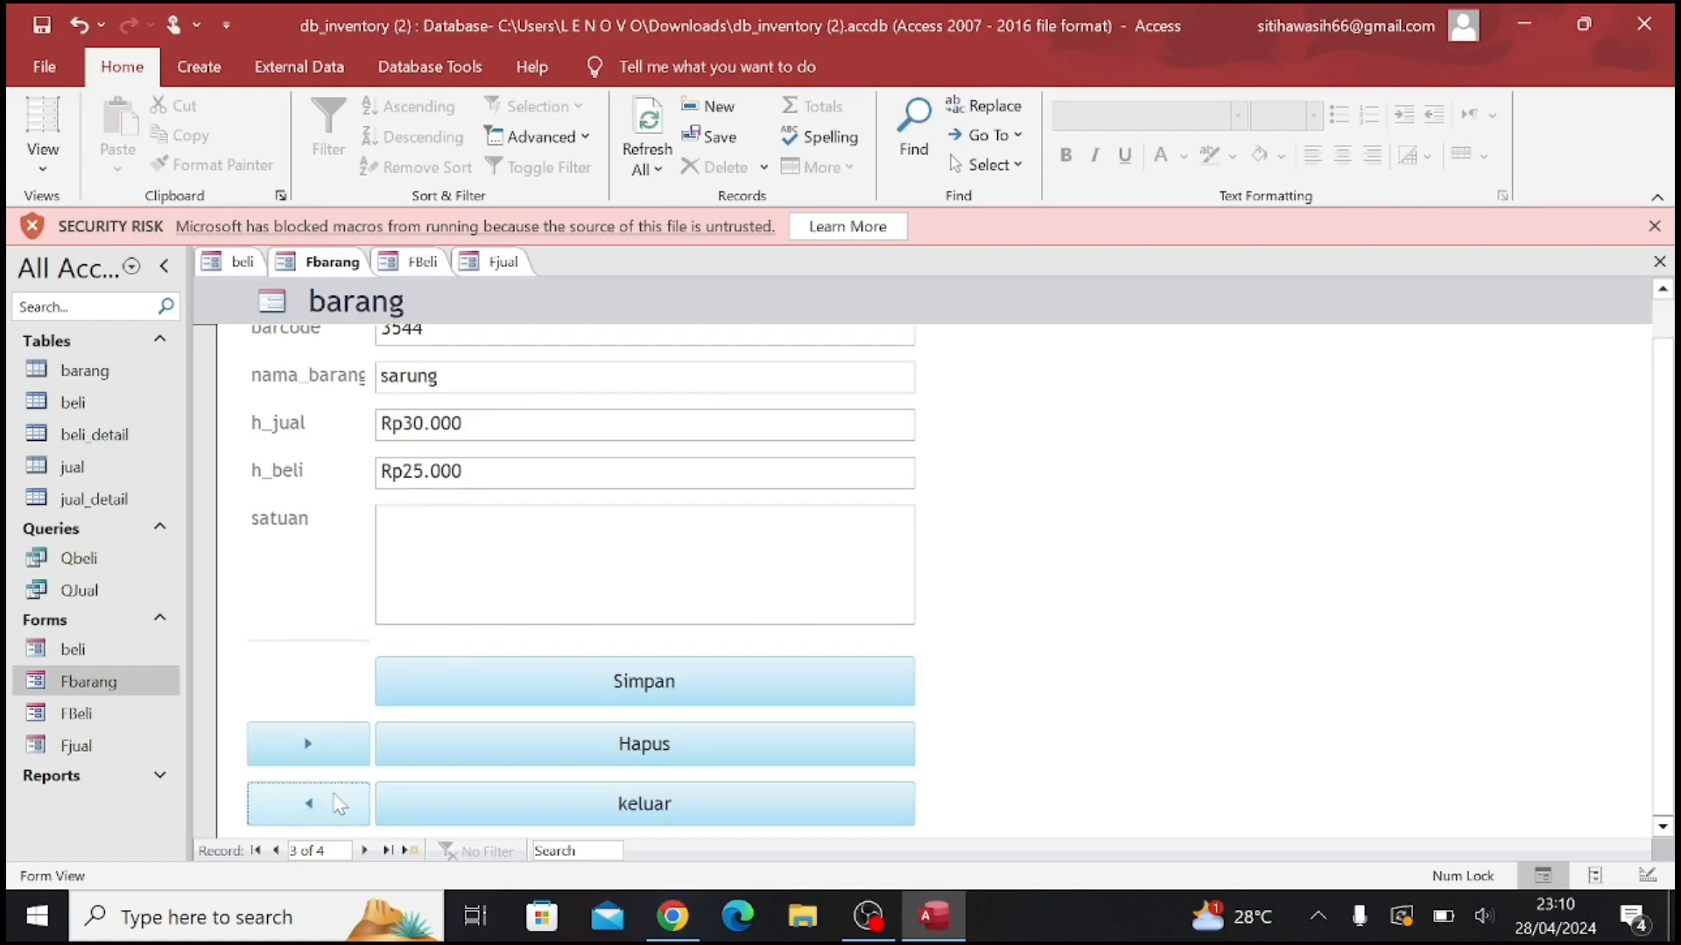
pyautogui.click(331, 806)
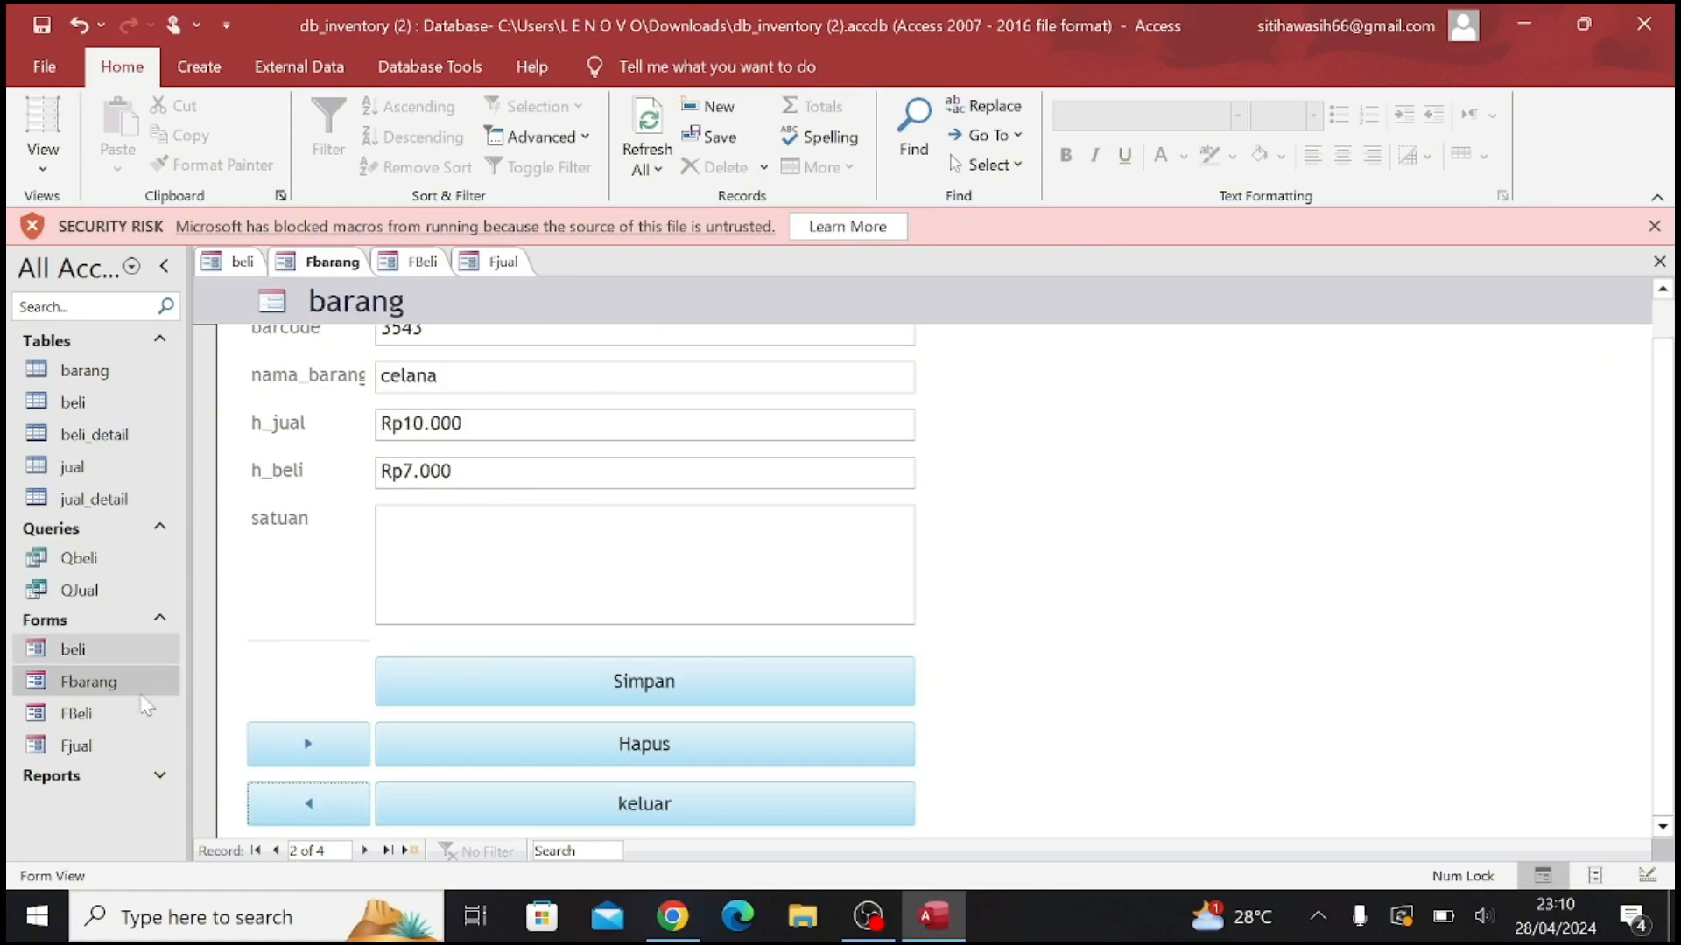
# Open the FBeli form and switch it to Design View, saving the changes to all listed objects
pyautogui.doubleClick(129, 723)
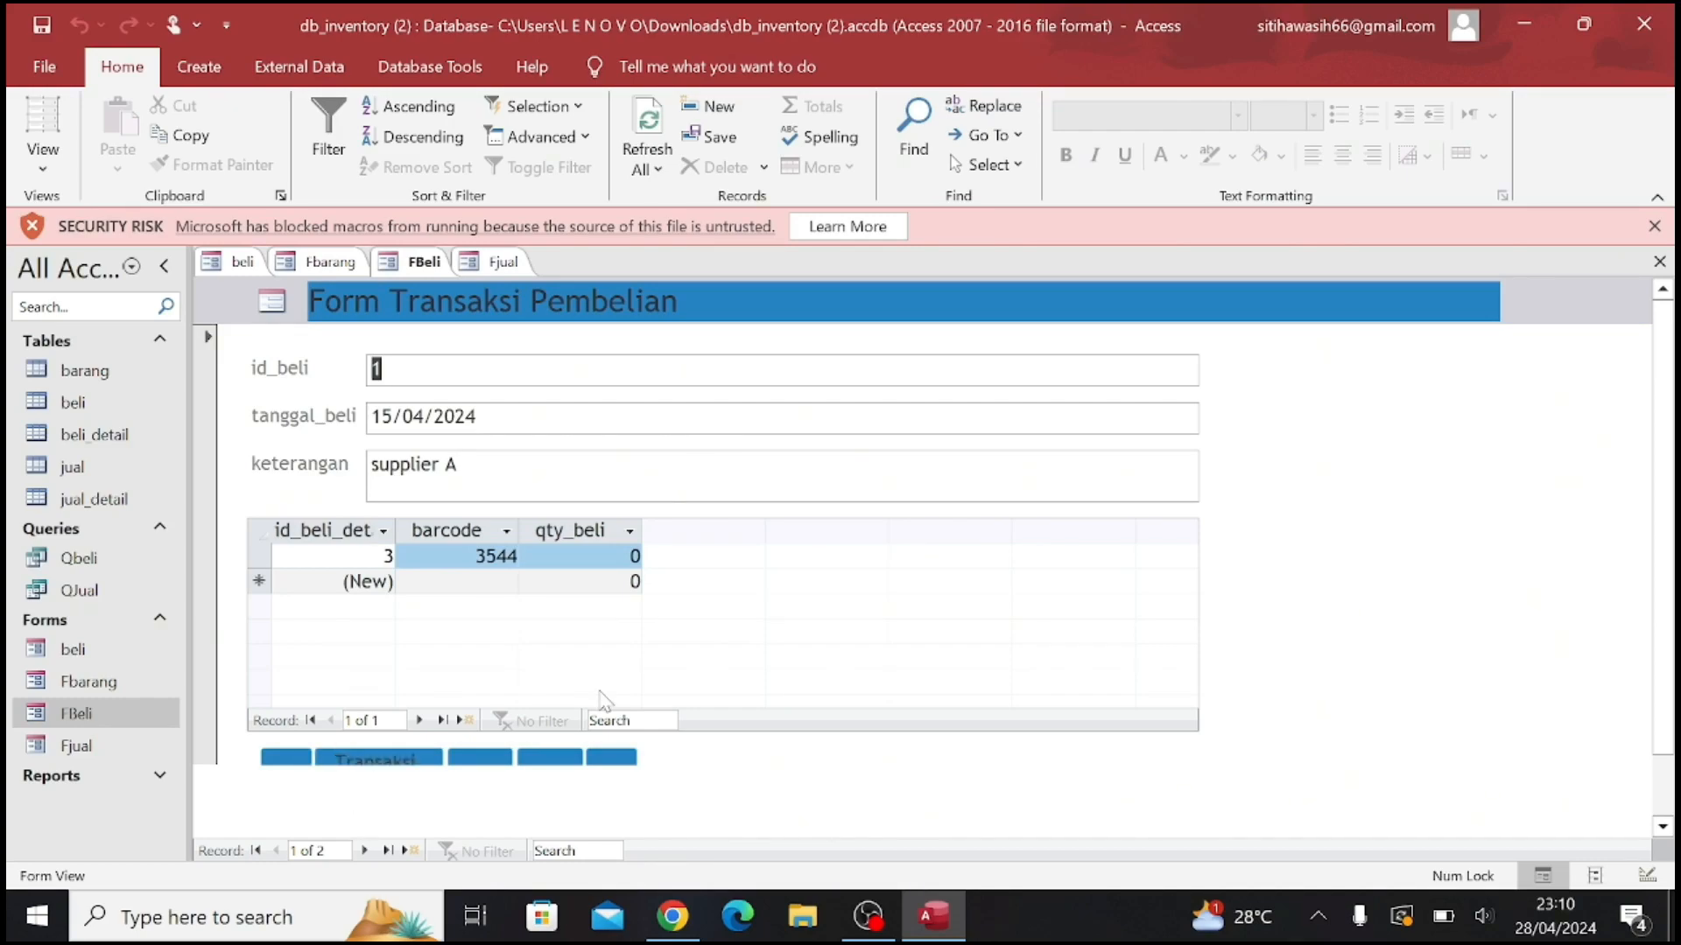
pyautogui.press('Tab')
pyautogui.press('Tab')
pyautogui.press('Tab')
pyautogui.press('Down')
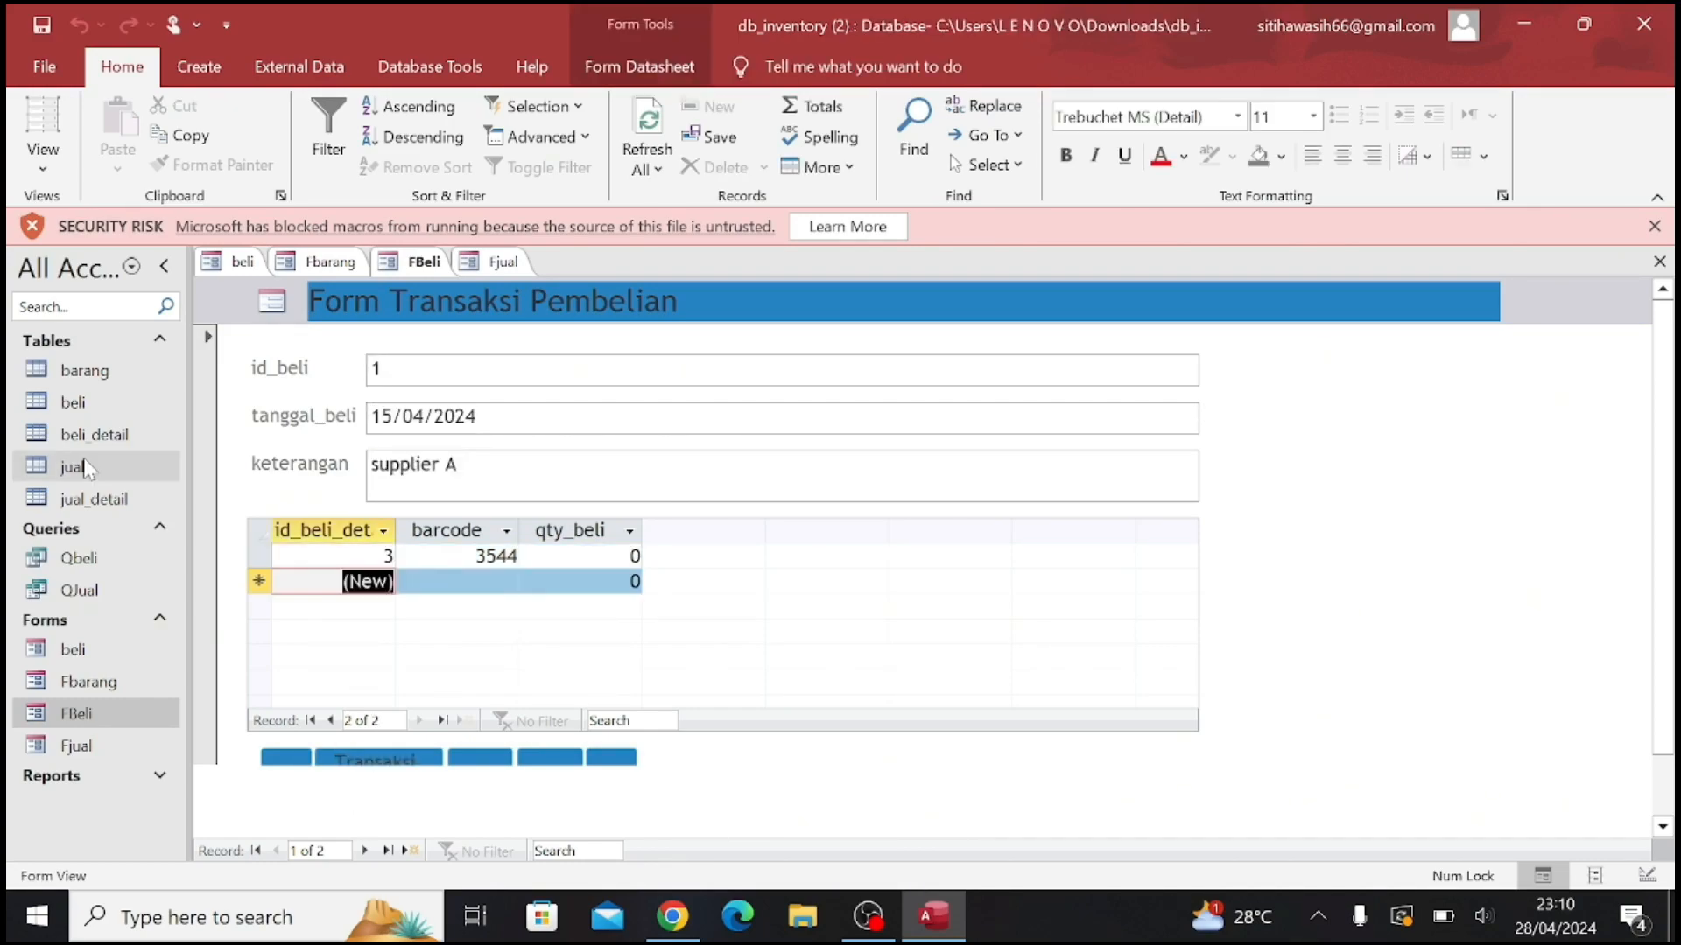
pyautogui.click(49, 155)
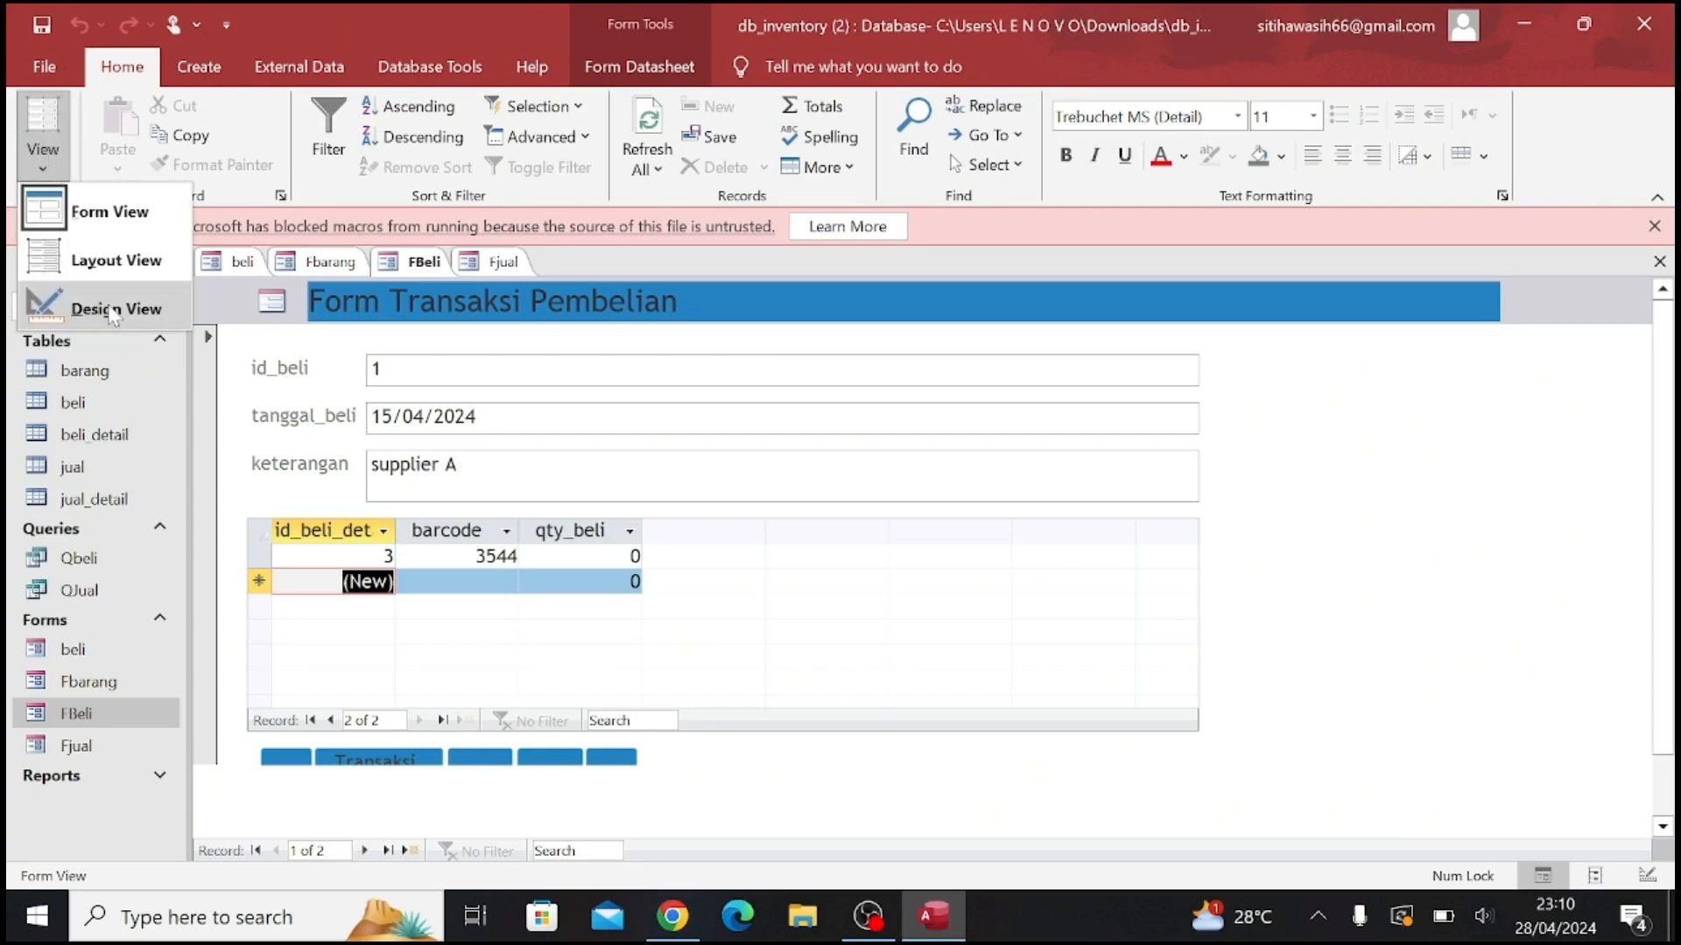
pyautogui.click(112, 311)
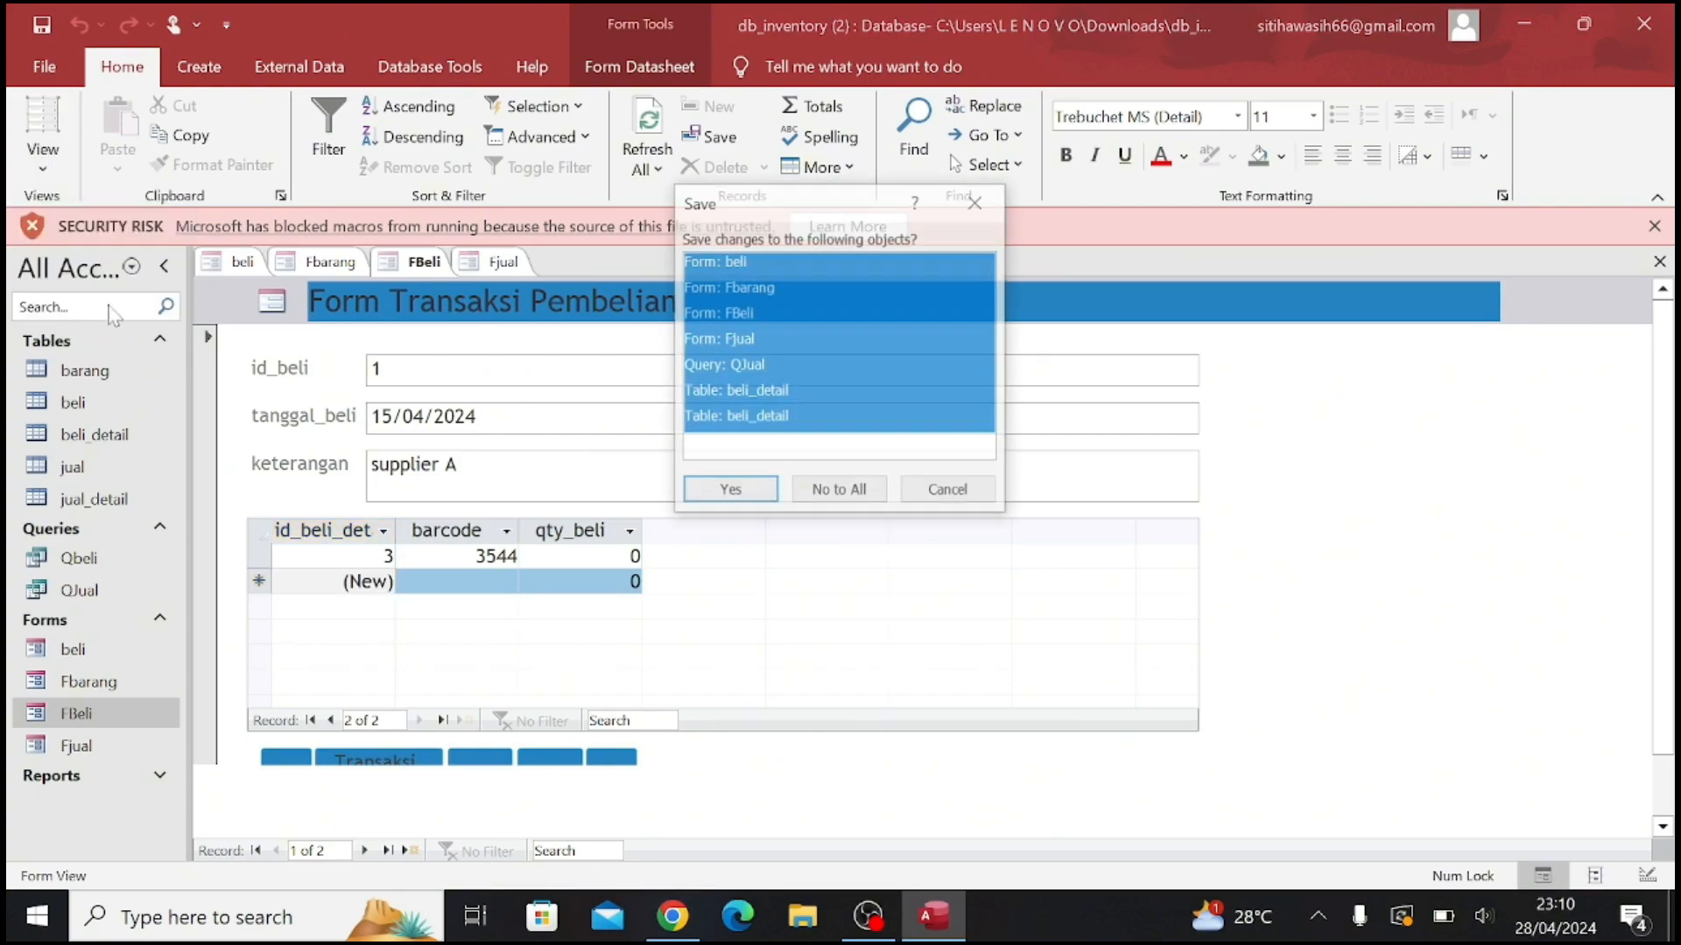
pyautogui.click(733, 490)
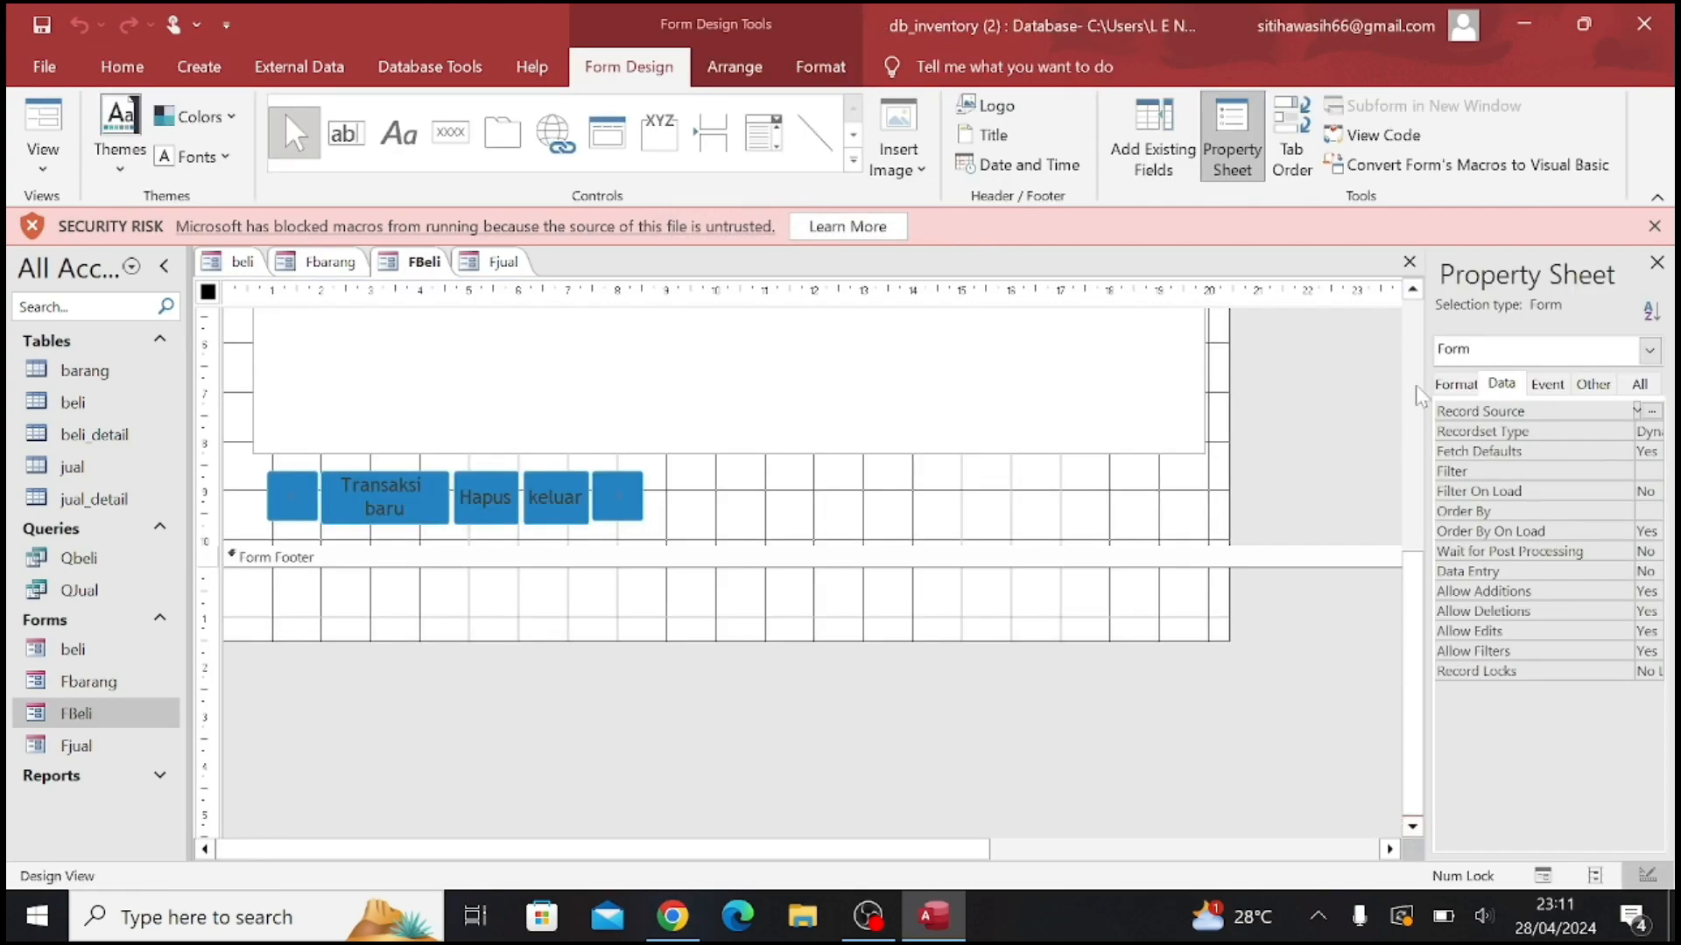
# Examine the FBeli layout from its header to its command buttons, and return the form to Form View
pyautogui.click(1415, 294)
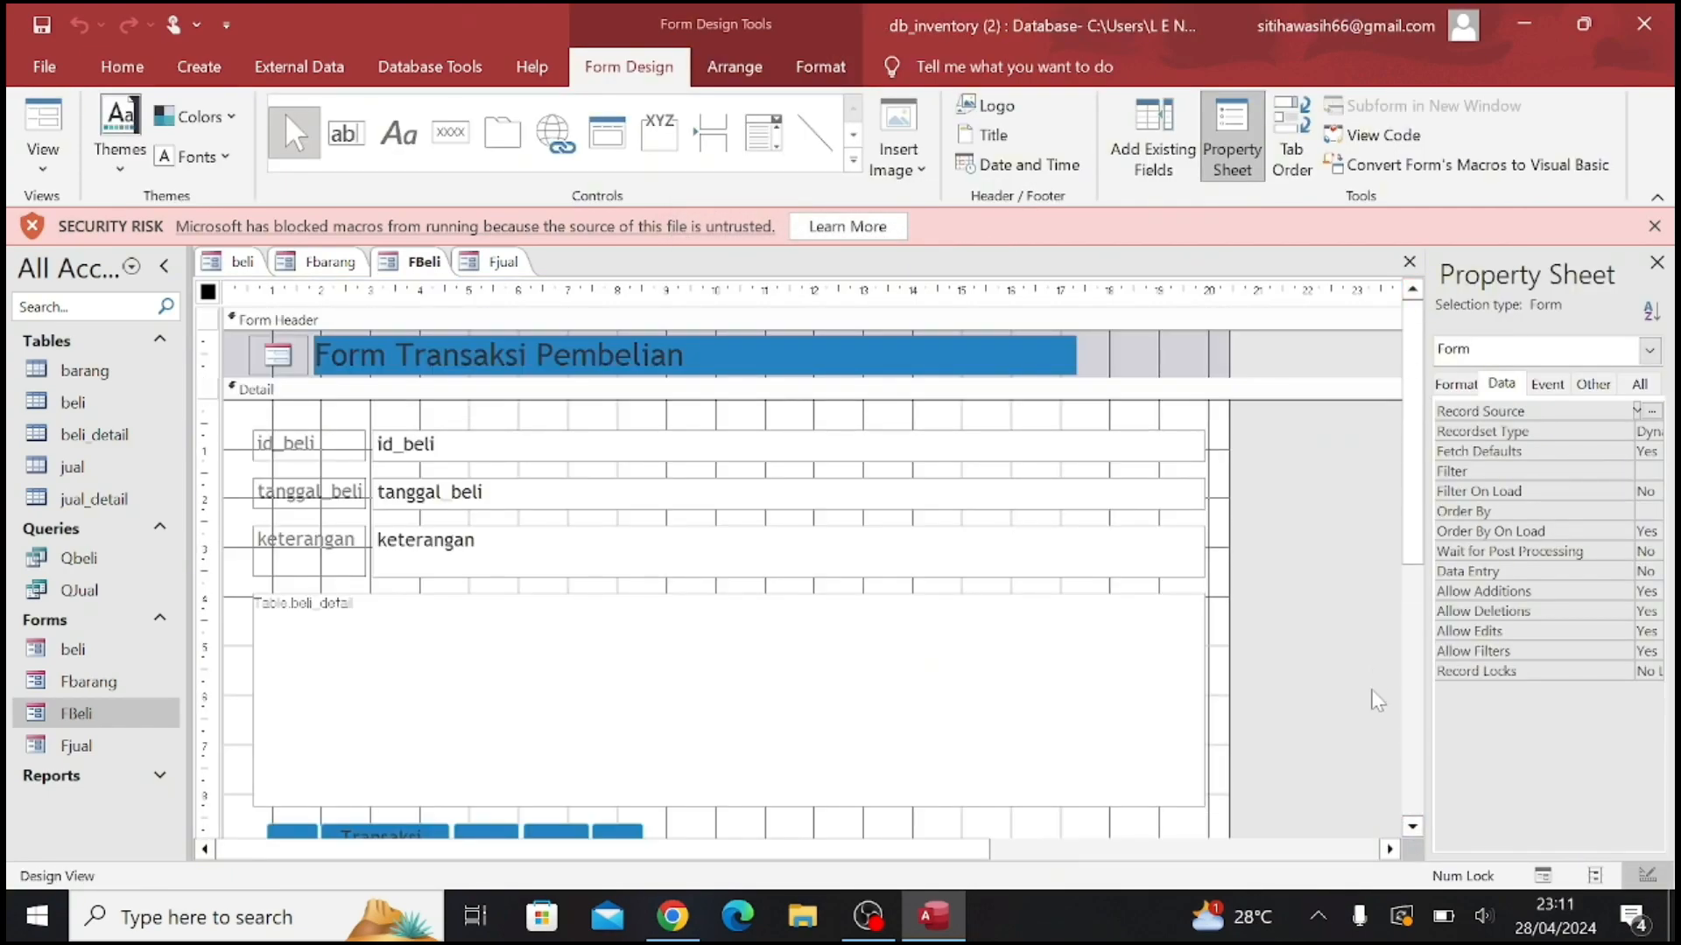
pyautogui.click(1416, 828)
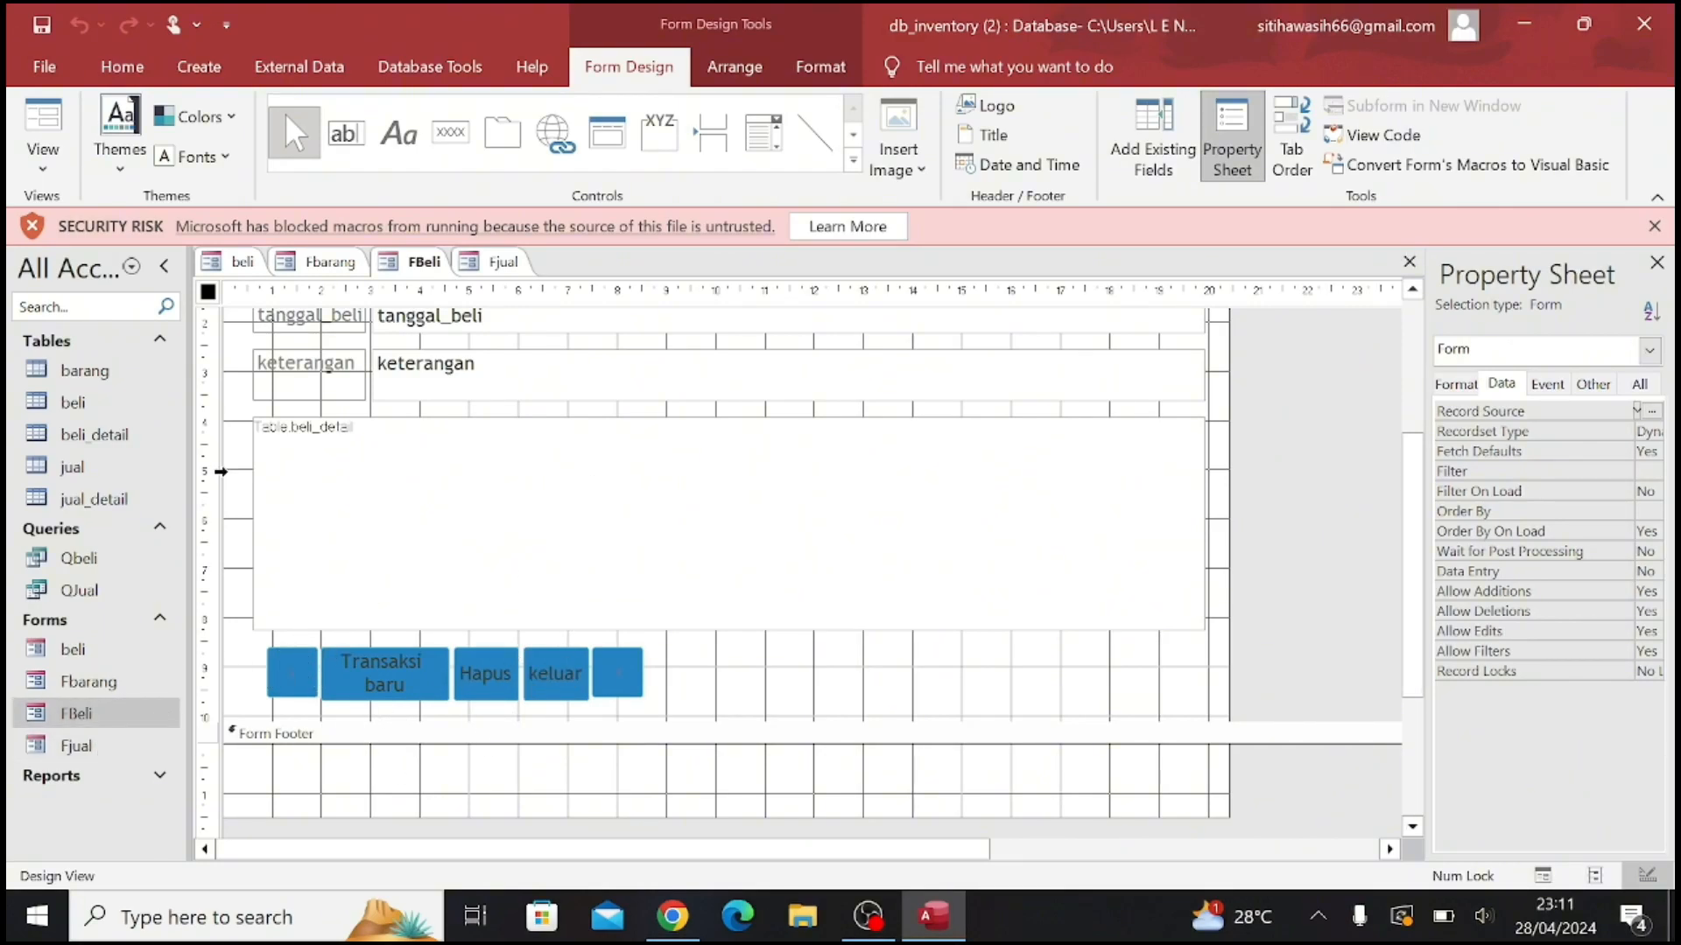
pyautogui.click(42, 156)
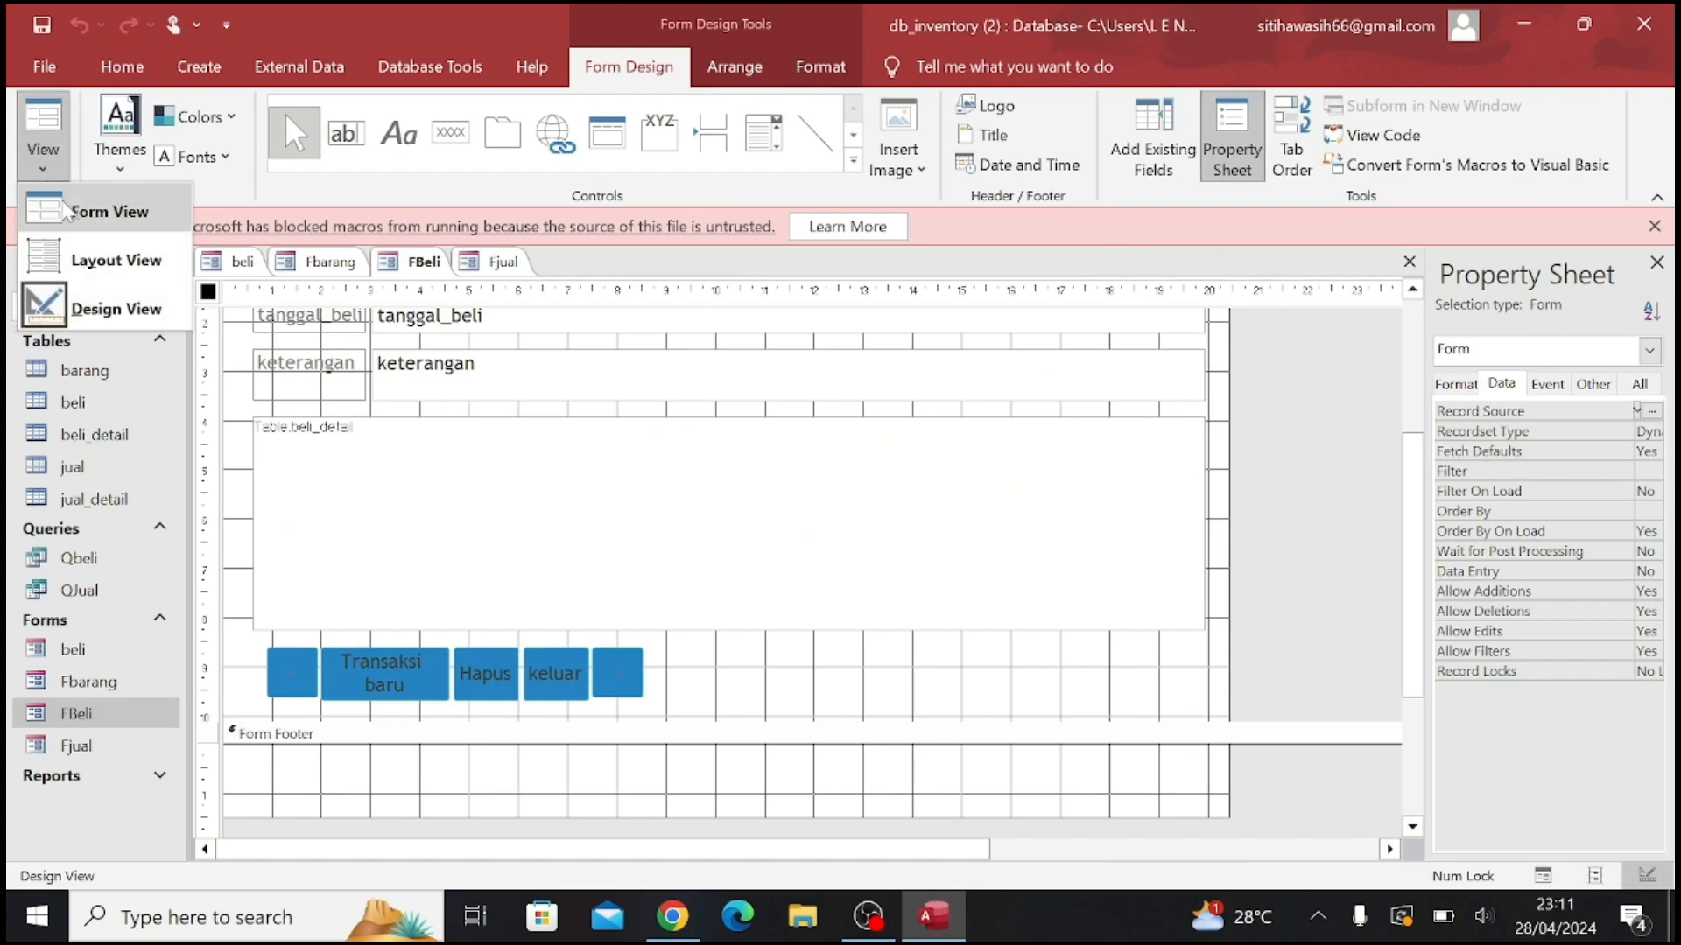
pyautogui.click(80, 230)
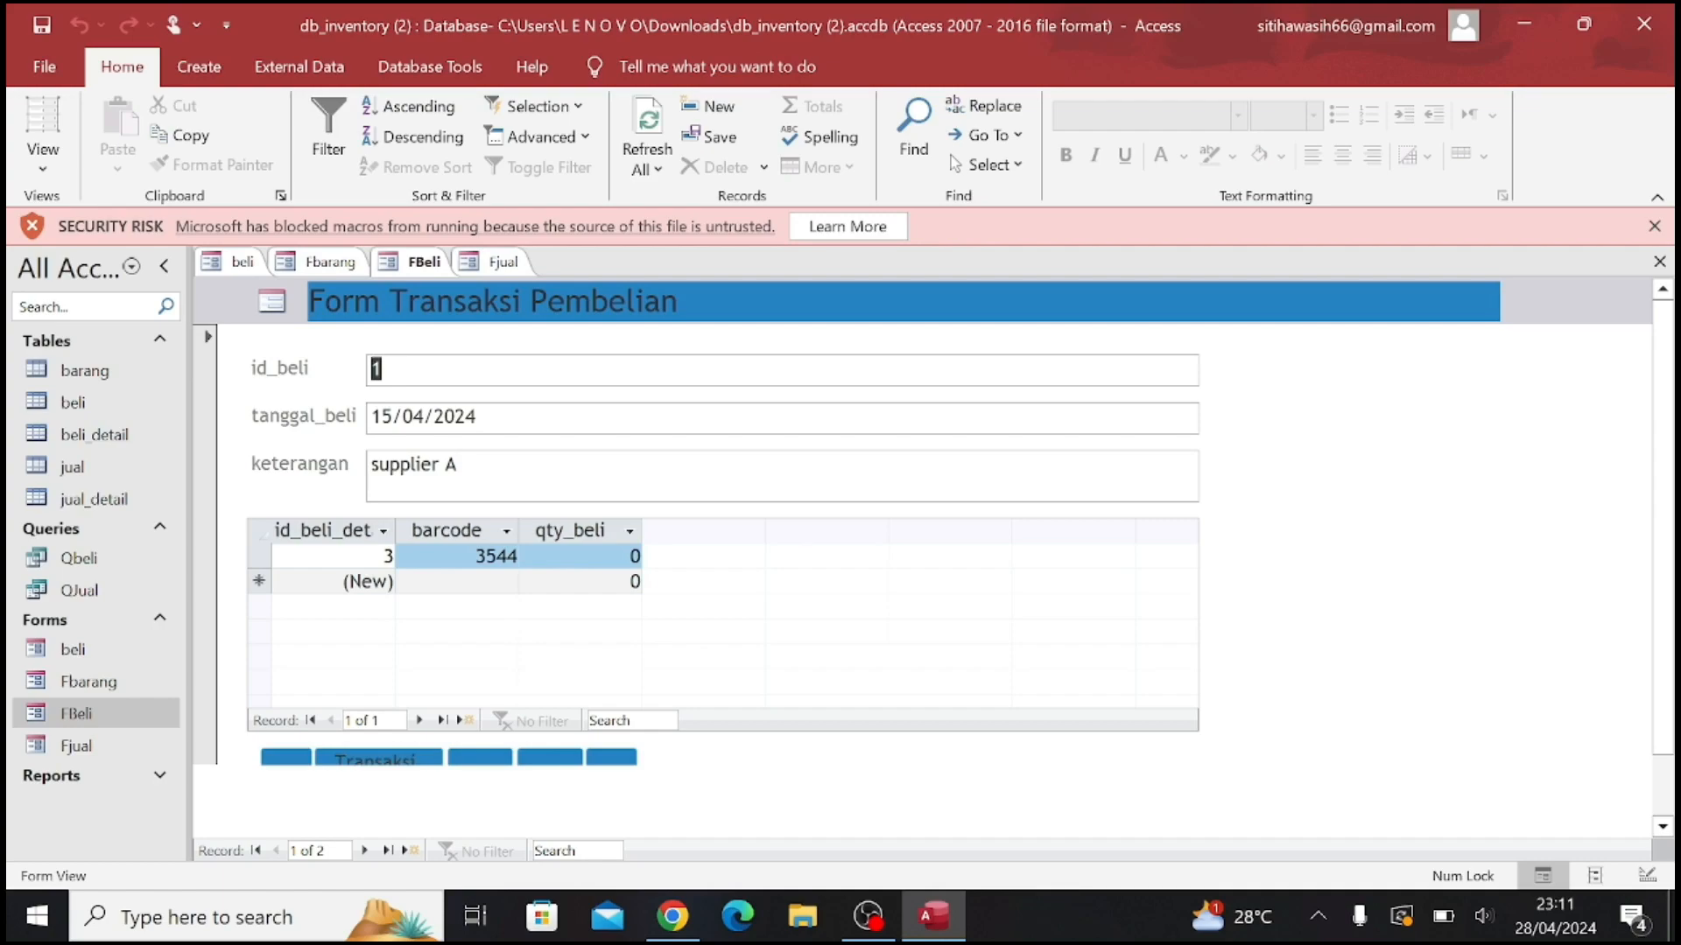
# In the purchase detail subform, change the first row's barcode to 3543 and add a row with barcode 3545
pyautogui.click(506, 557)
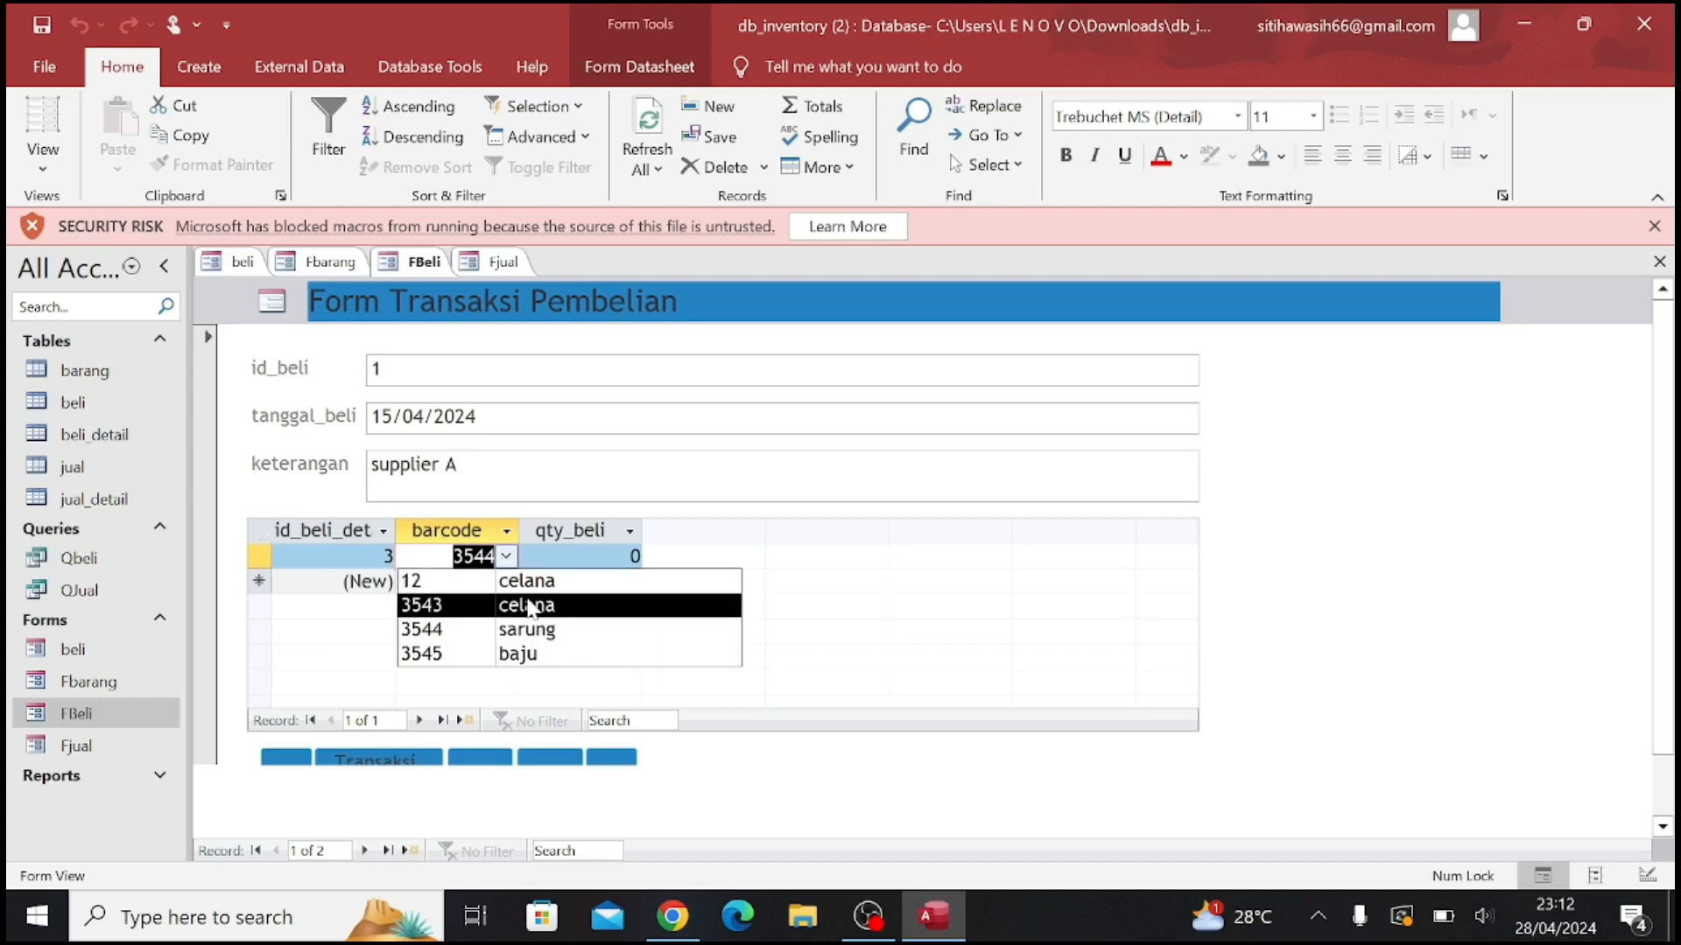
pyautogui.click(577, 606)
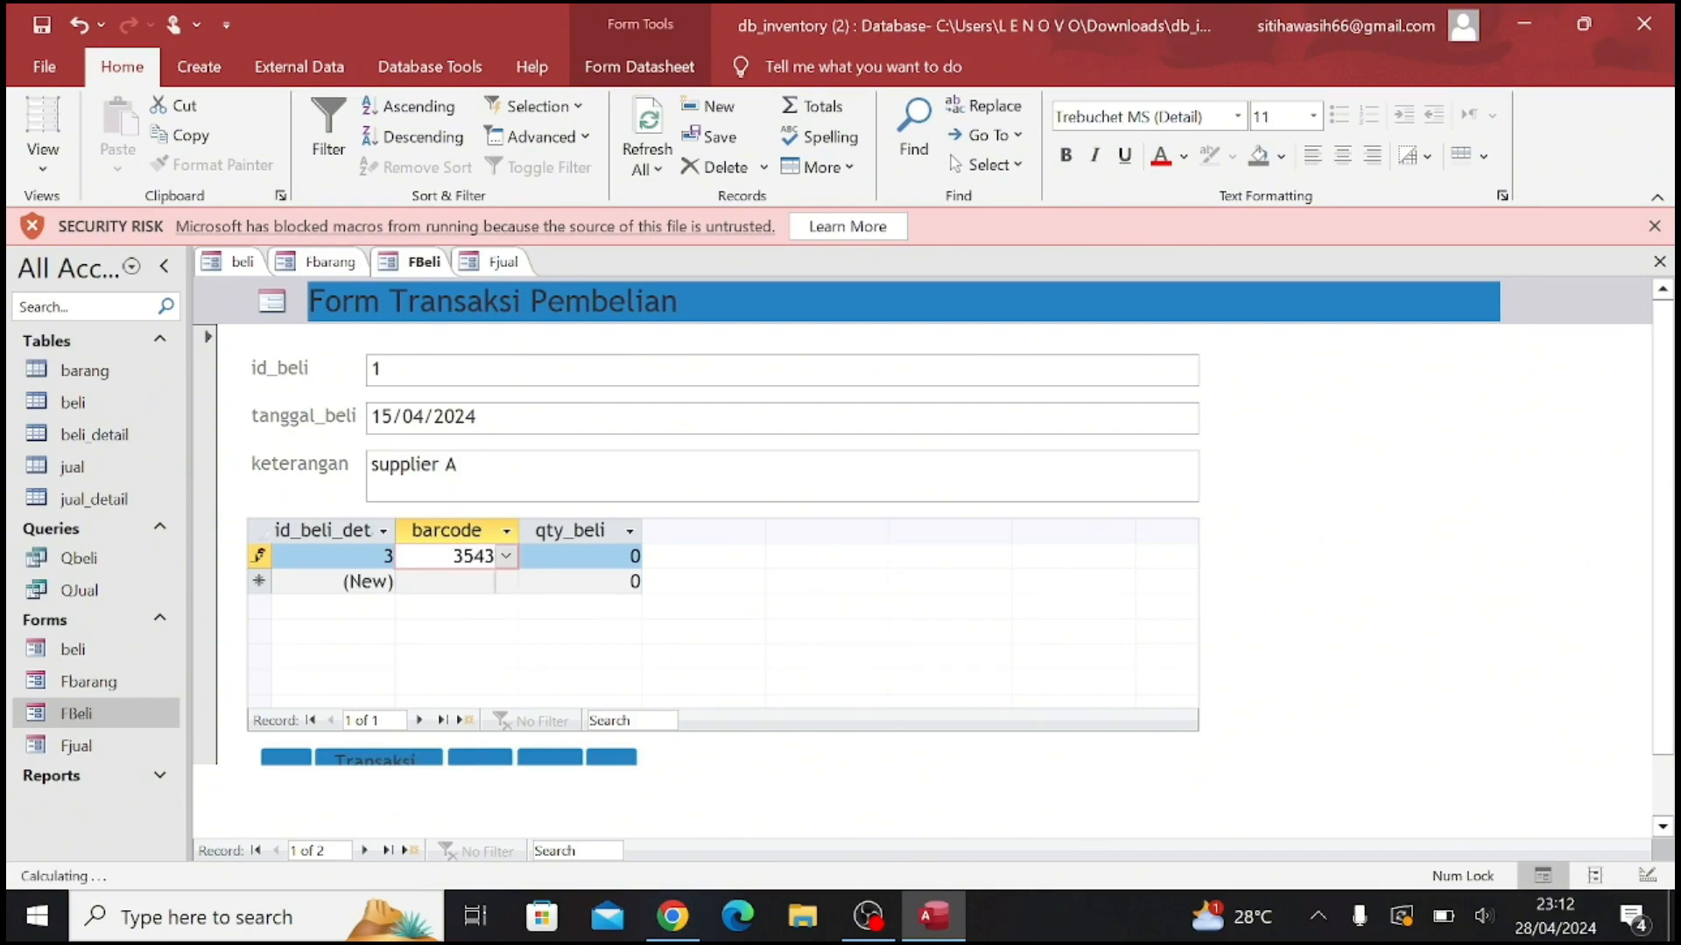
pyautogui.press('Down')
pyautogui.click(506, 581)
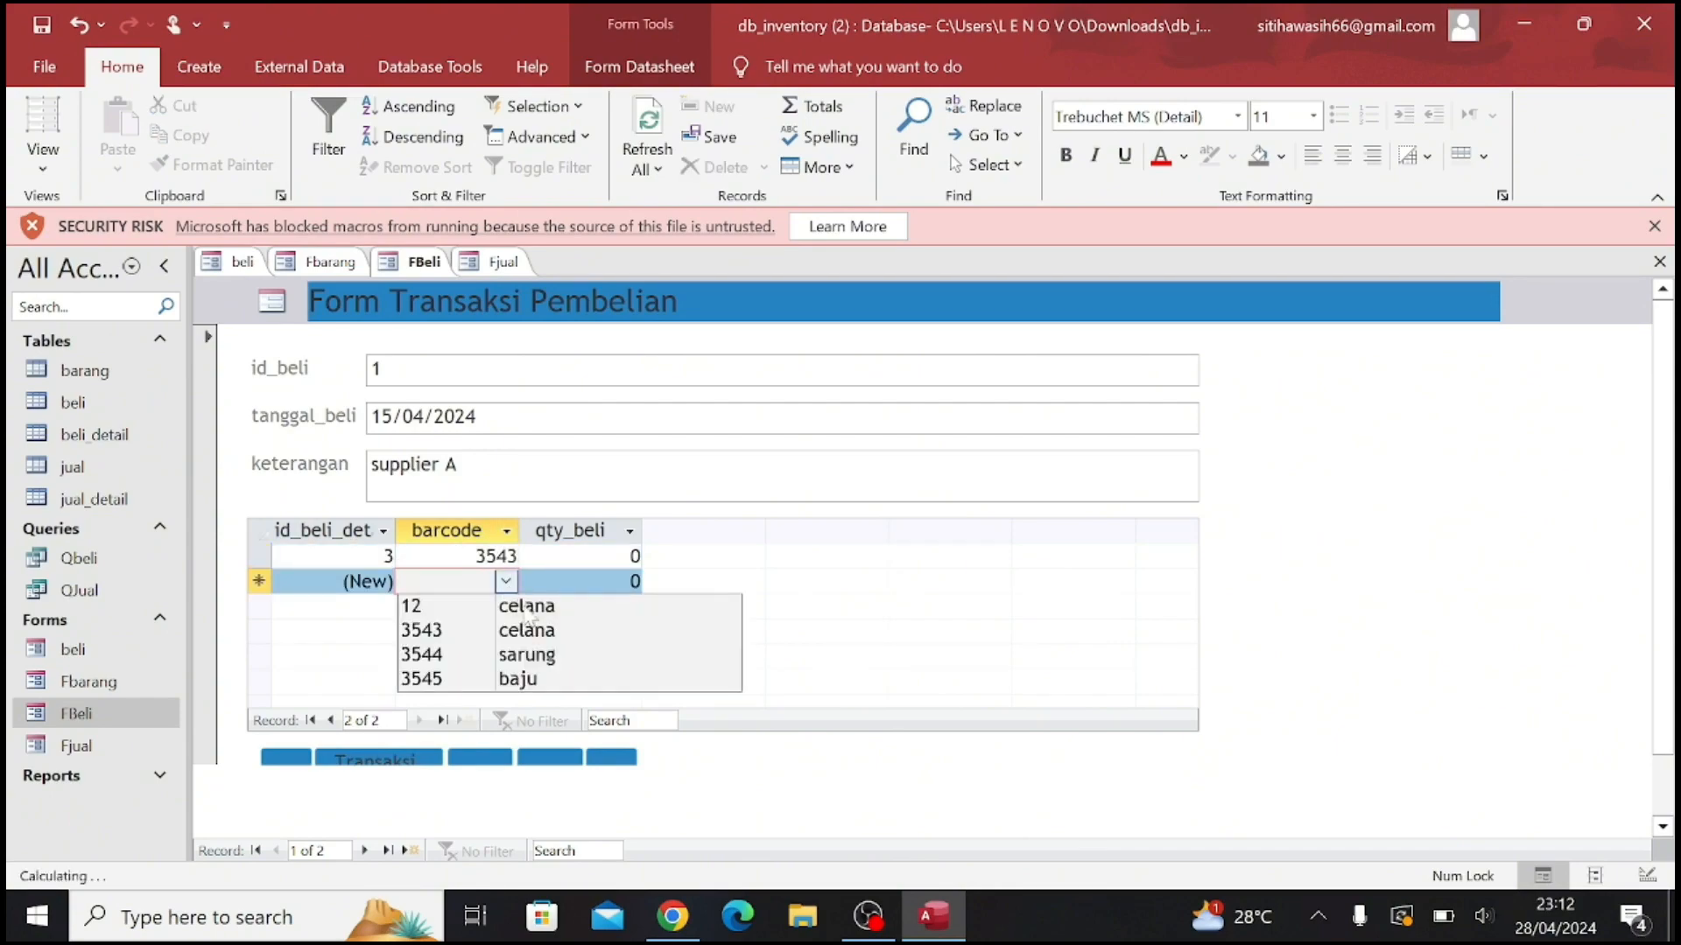
pyautogui.click(536, 679)
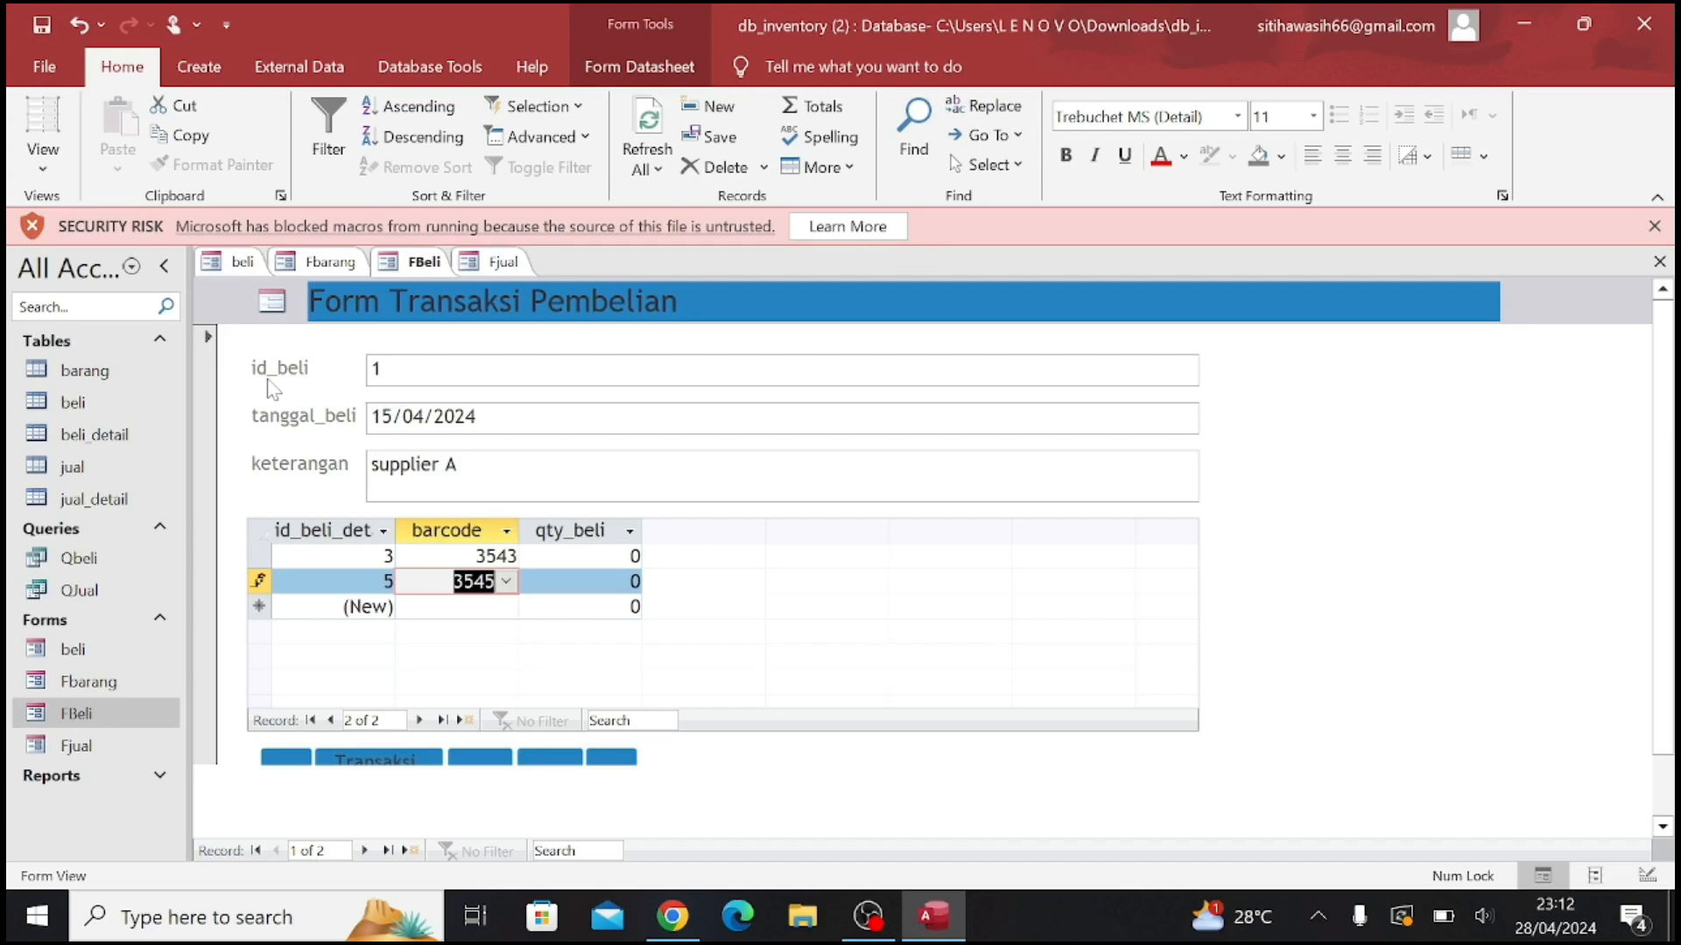
# Start a new purchase transaction in the FBeli form and set tanggal_beli to 04/04/2024
pyautogui.click(419, 764)
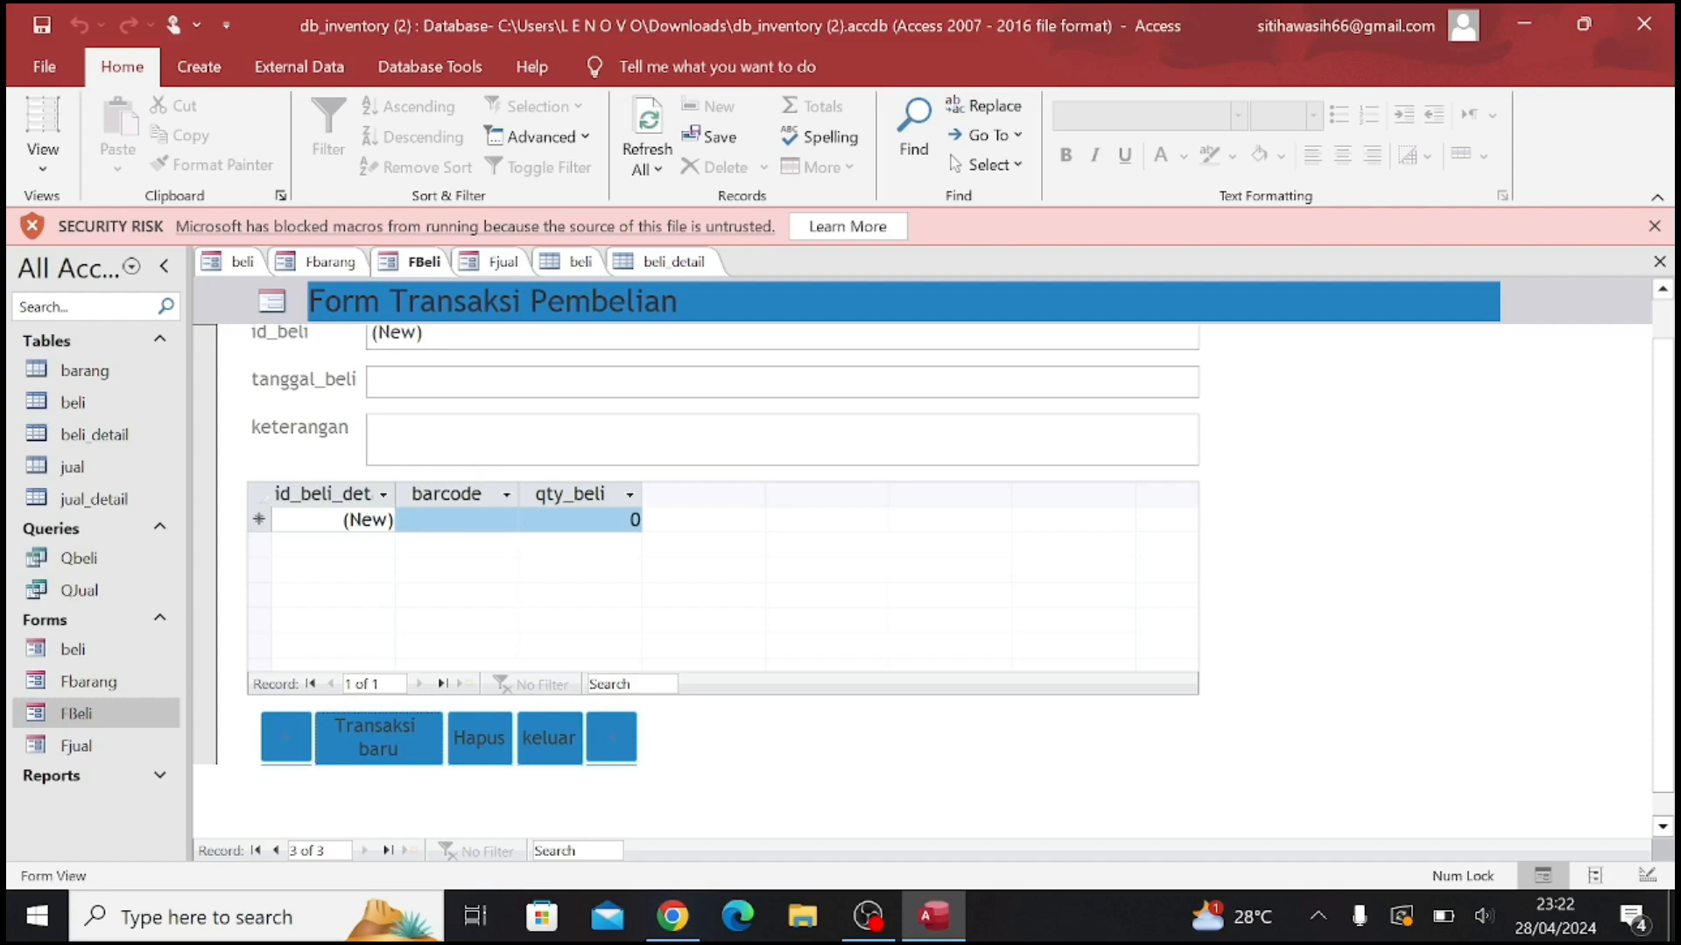
pyautogui.scroll(1, 782, 545)
pyautogui.click(422, 369)
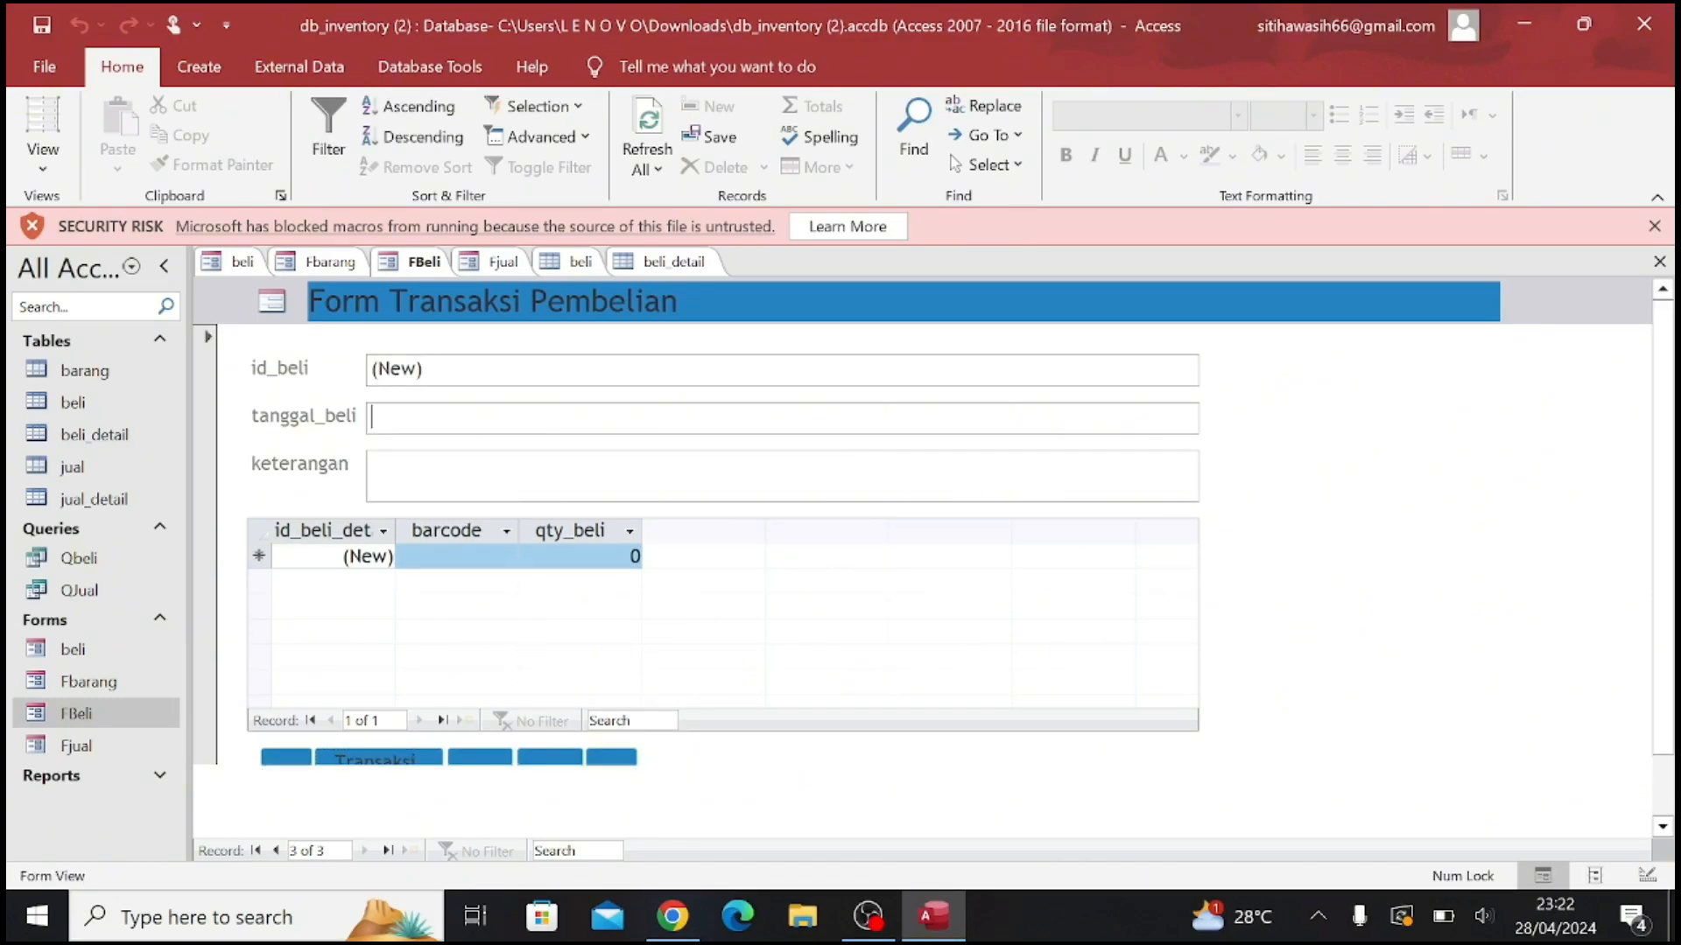
pyautogui.click(371, 417)
pyautogui.click(1213, 415)
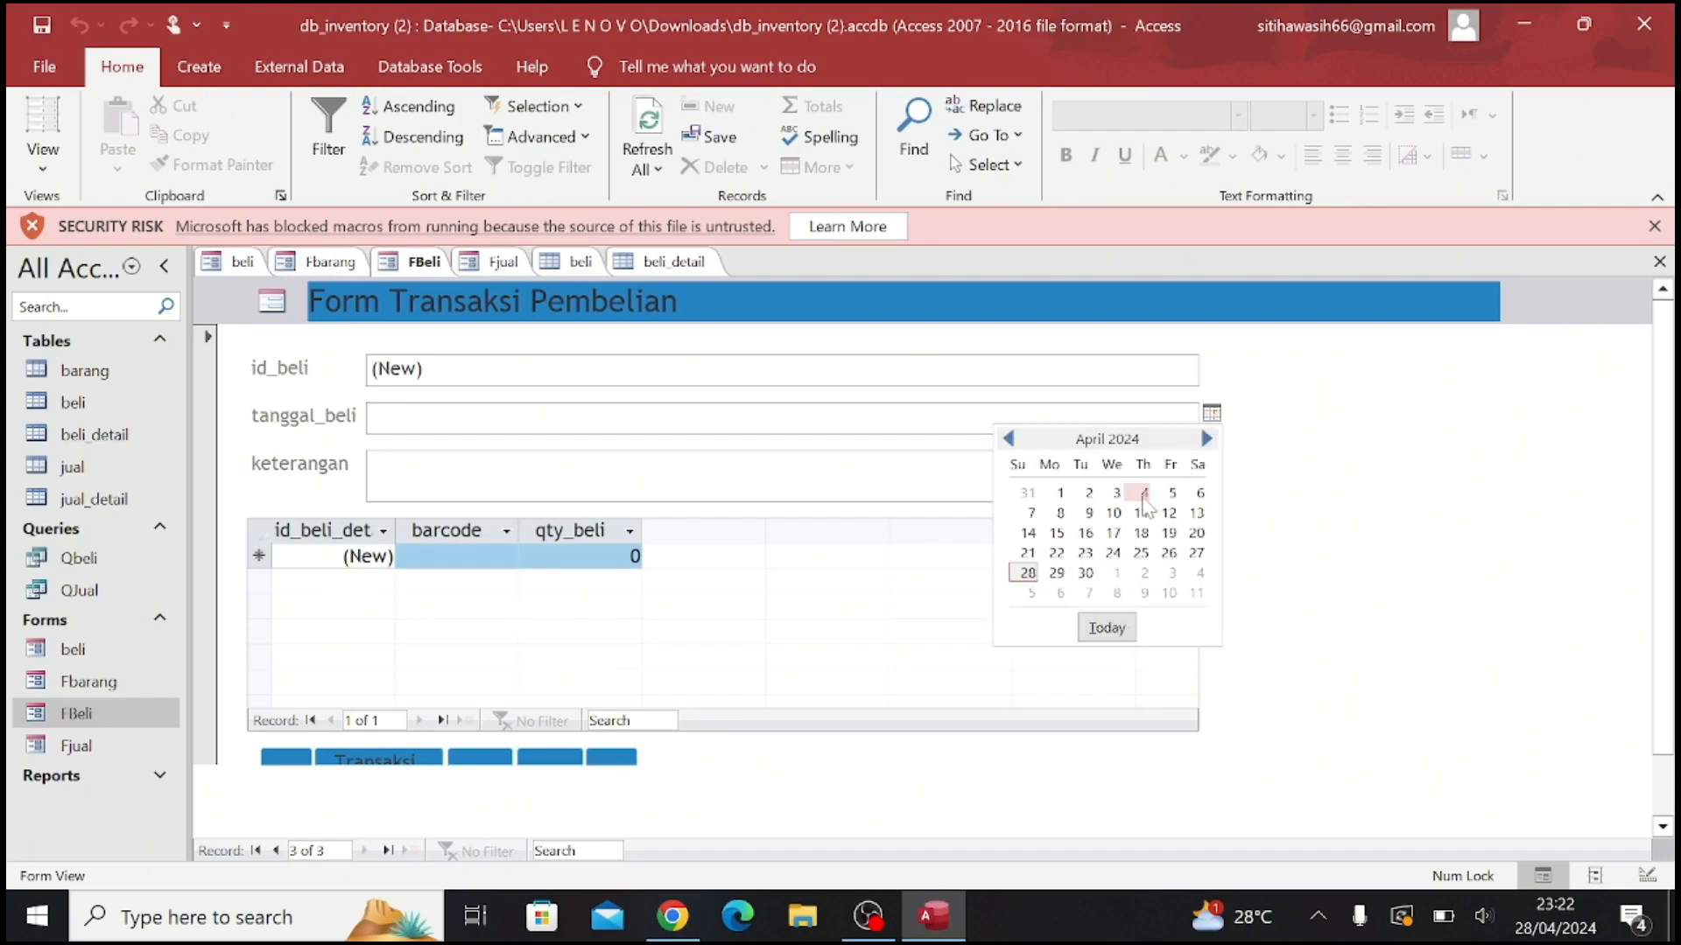
pyautogui.click(1127, 487)
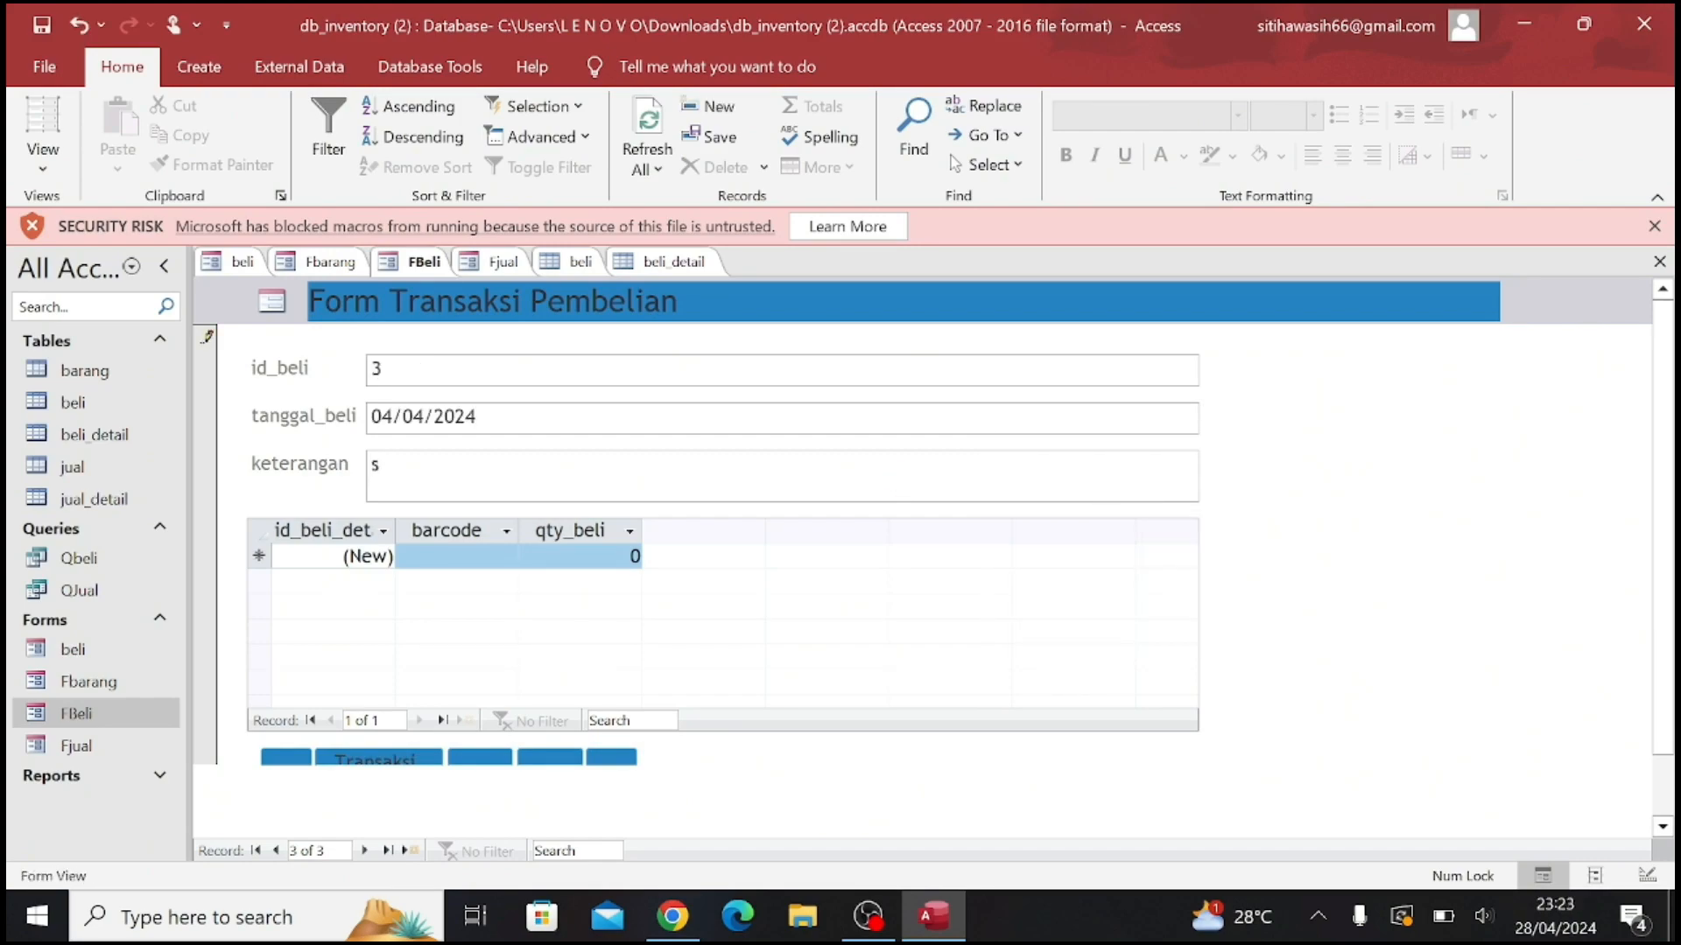
# Fill in keterangan with a supplier description for the purchase and move to a blank new record
pyautogui.write('suplier')
pyautogui.press('BackSpace')
pyautogui.press('BackSpace')
pyautogui.press('BackSpace')
pyautogui.press('BackSpace')
pyautogui.write('pl')
pyautogui.click(474, 758)
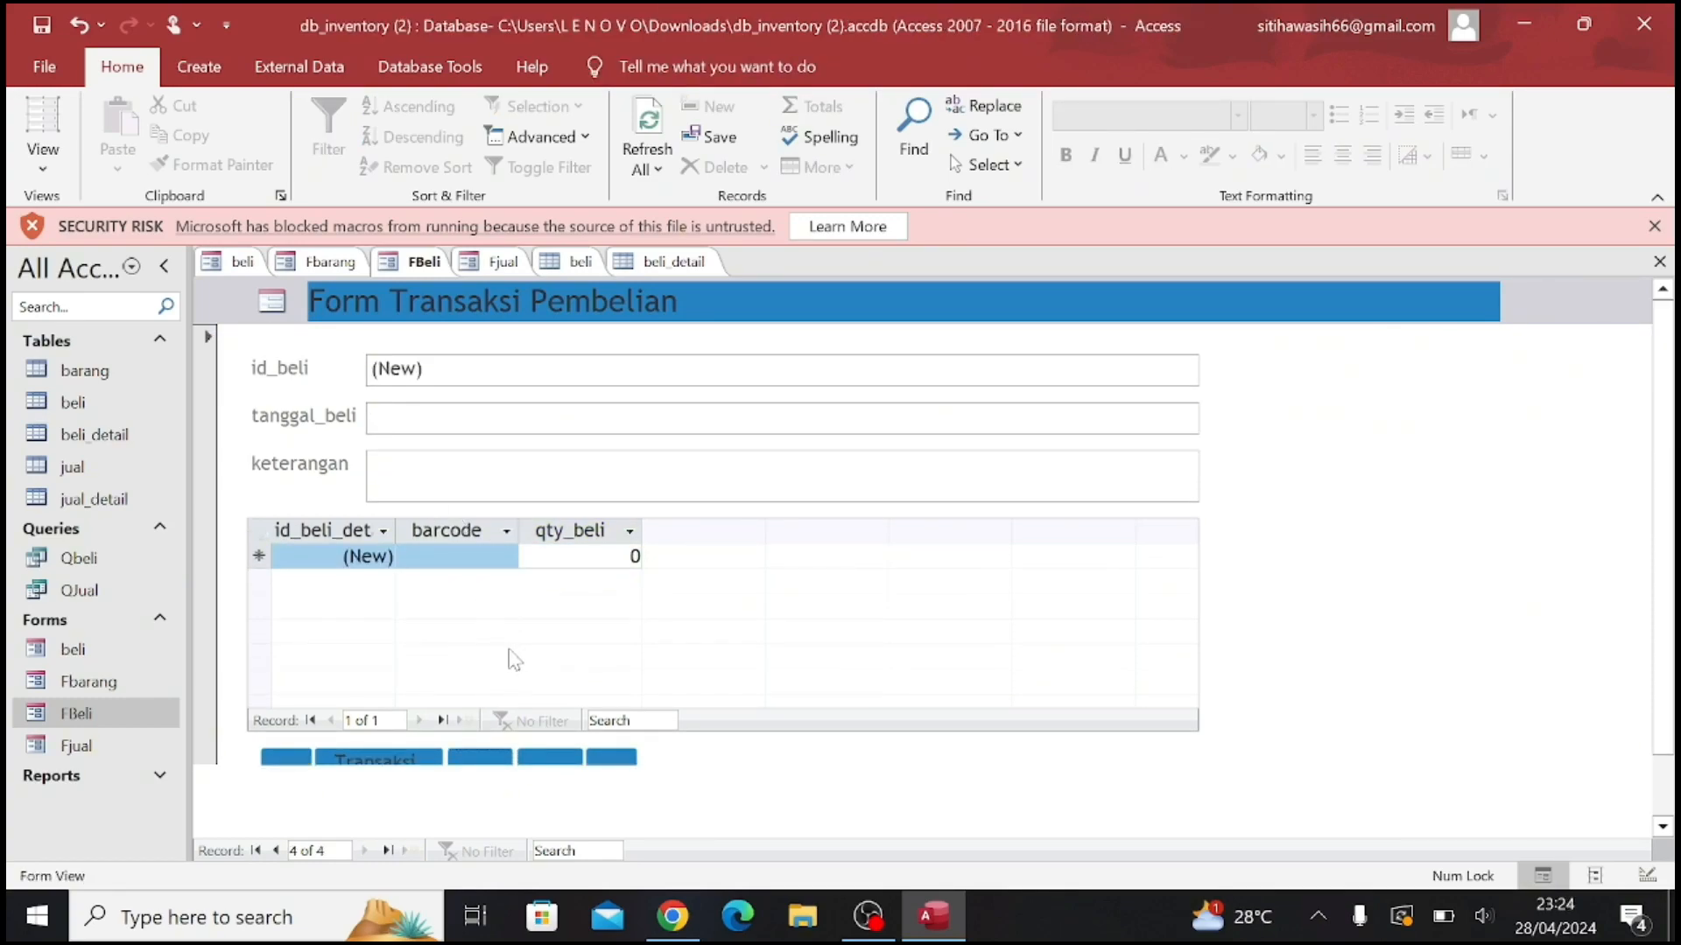
pyautogui.click(377, 634)
# Open the Fjual form and switch it to Design View
pyautogui.doubleClick(77, 745)
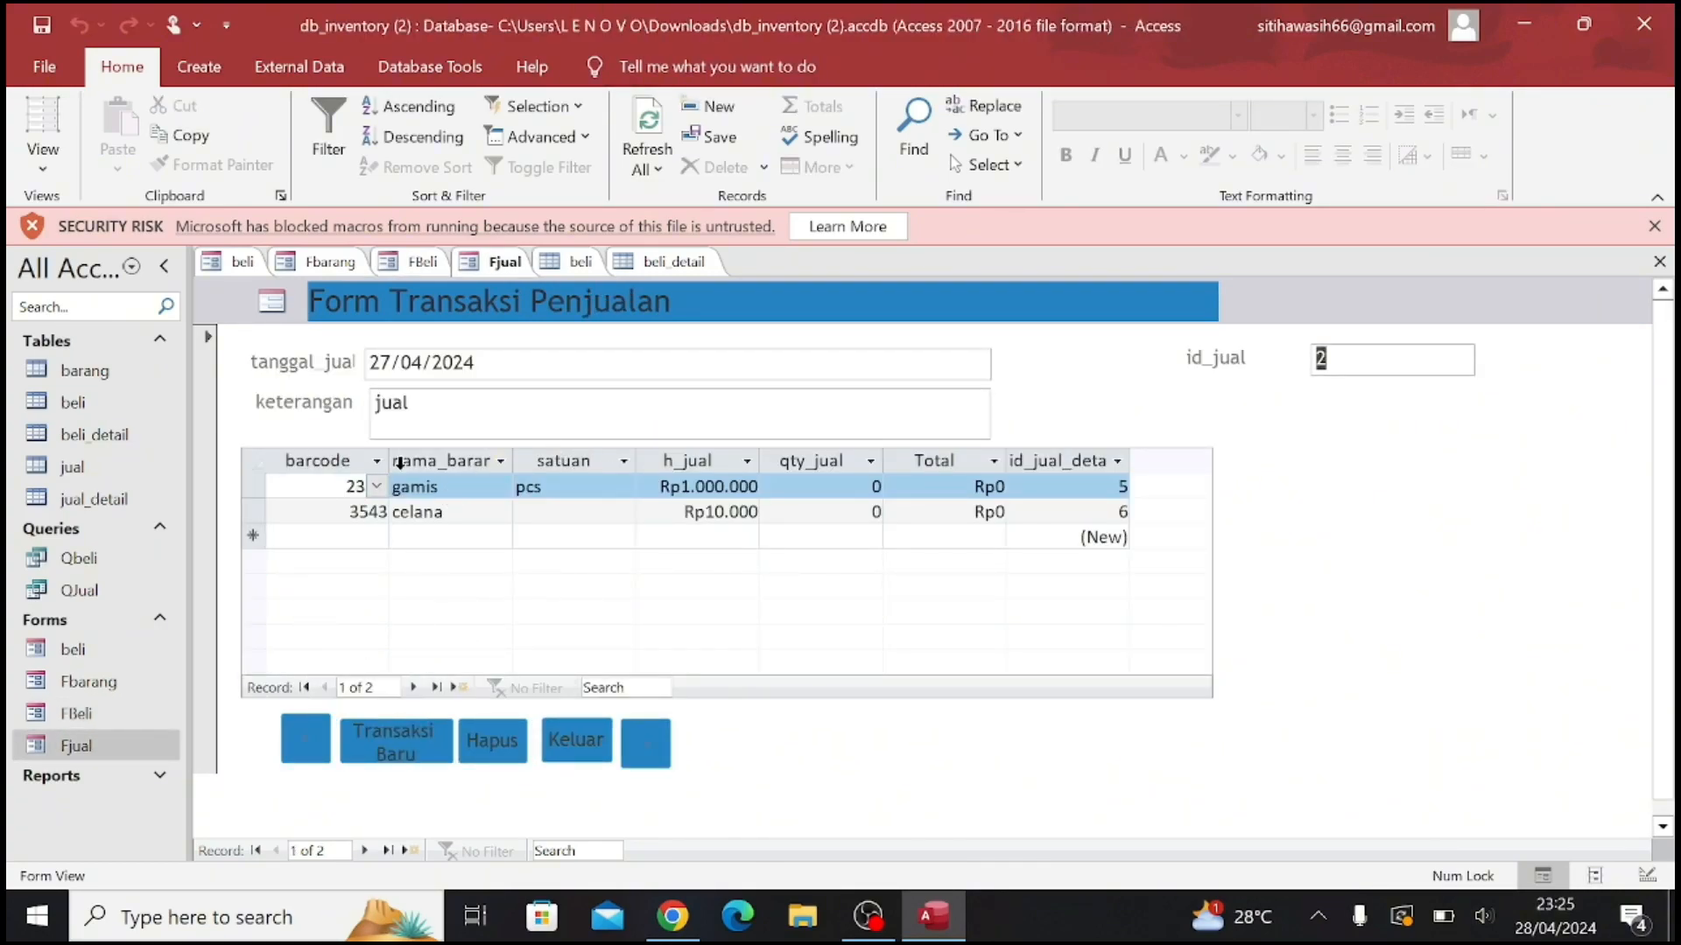
pyautogui.click(39, 154)
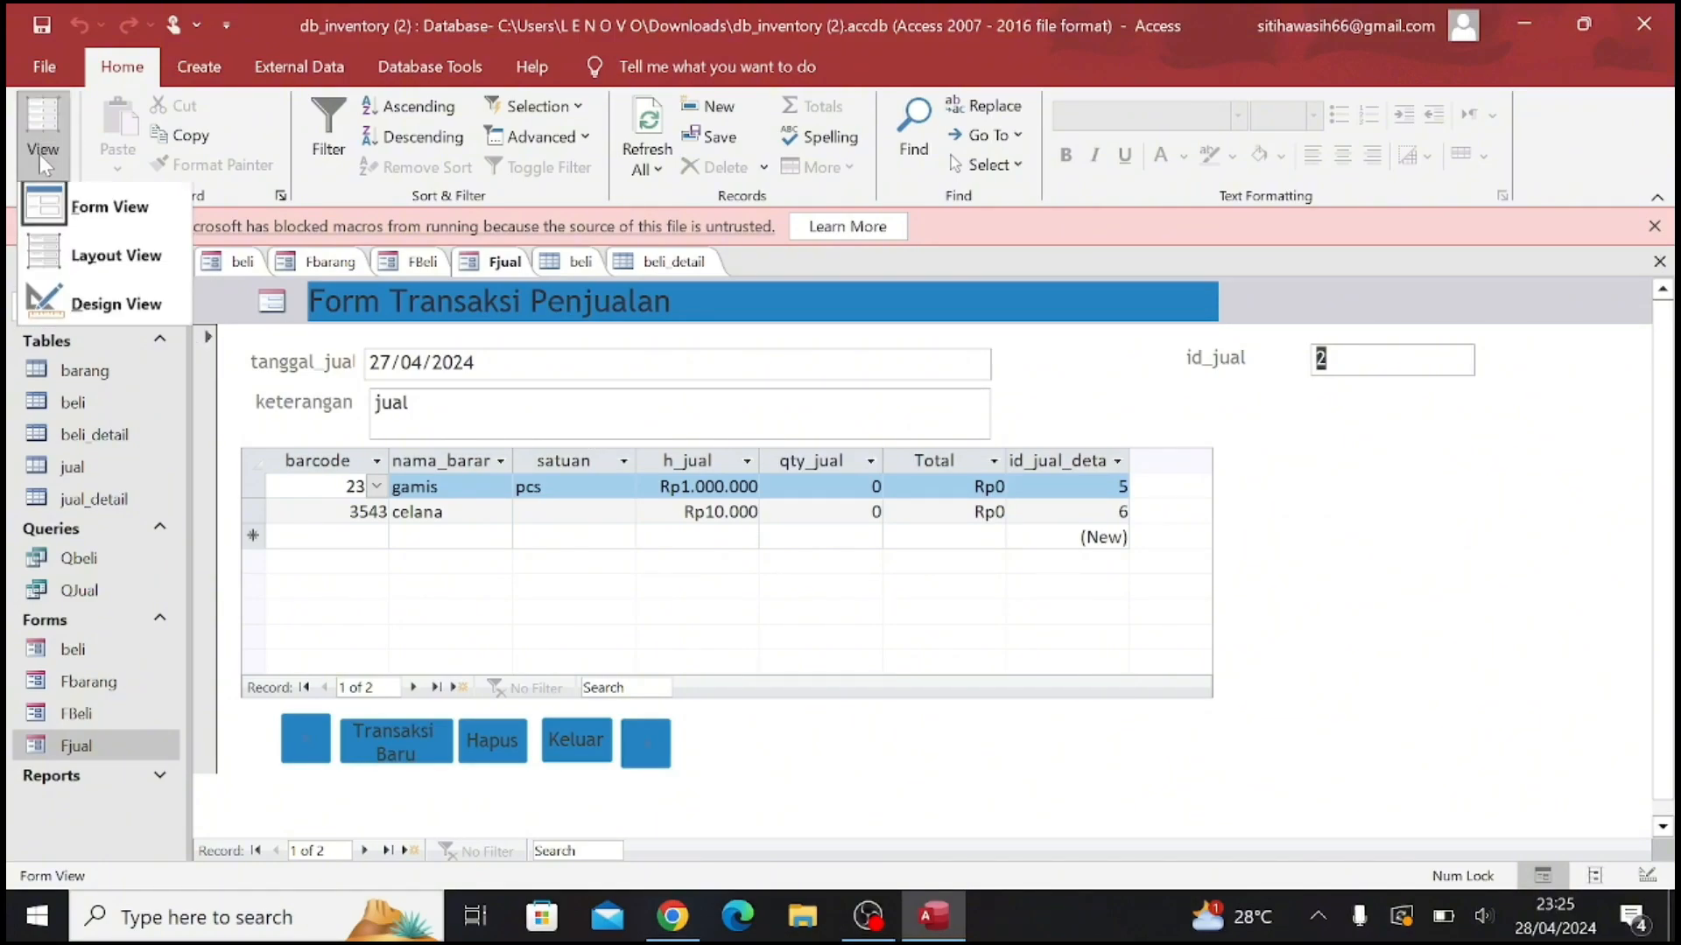
pyautogui.click(114, 311)
pyautogui.scroll(-1, 578, 725)
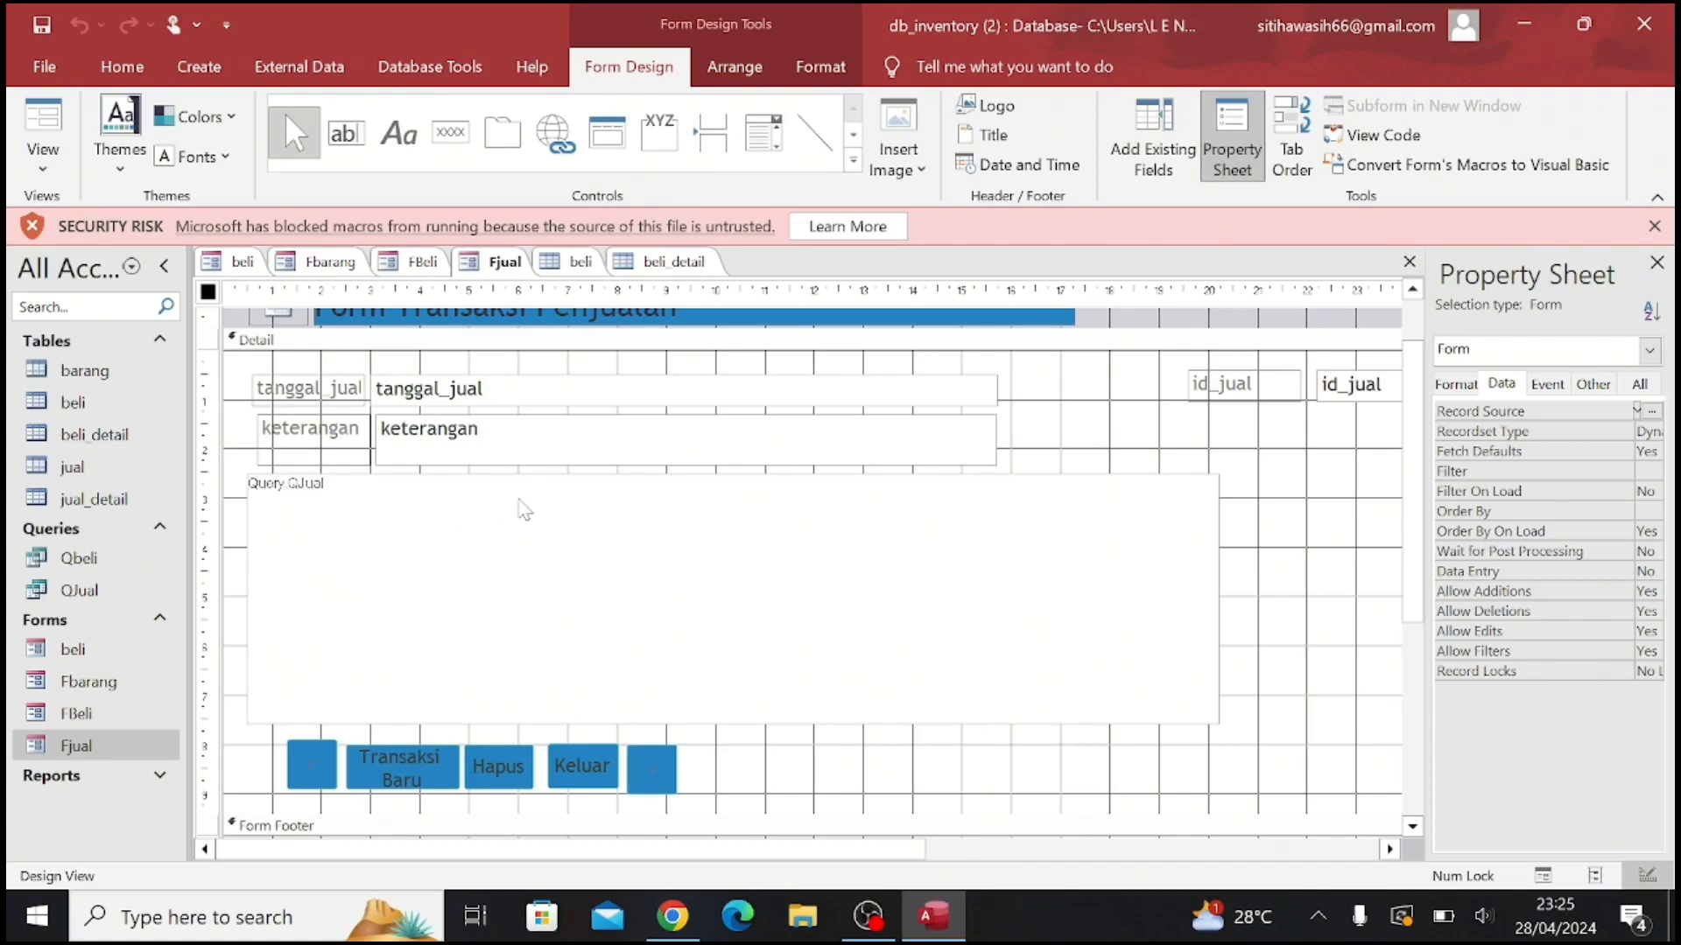
# Confirm Query.QJual as the source object of the sales detail subform and return the form to Form View
pyautogui.click(1212, 618)
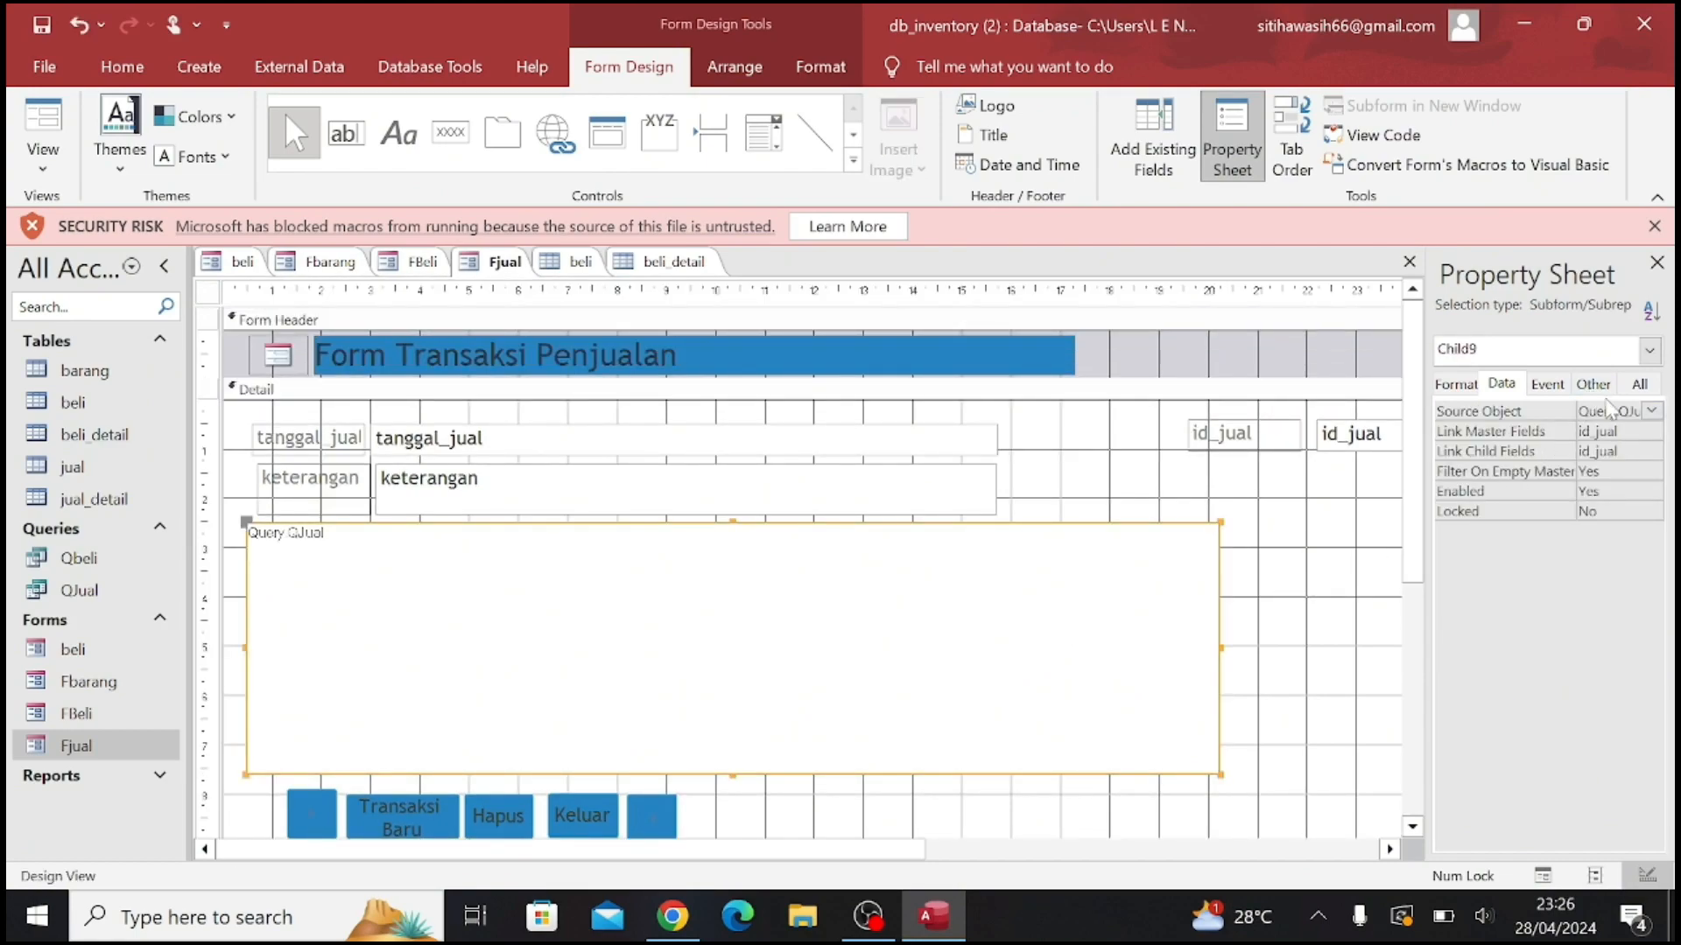
pyautogui.click(1651, 411)
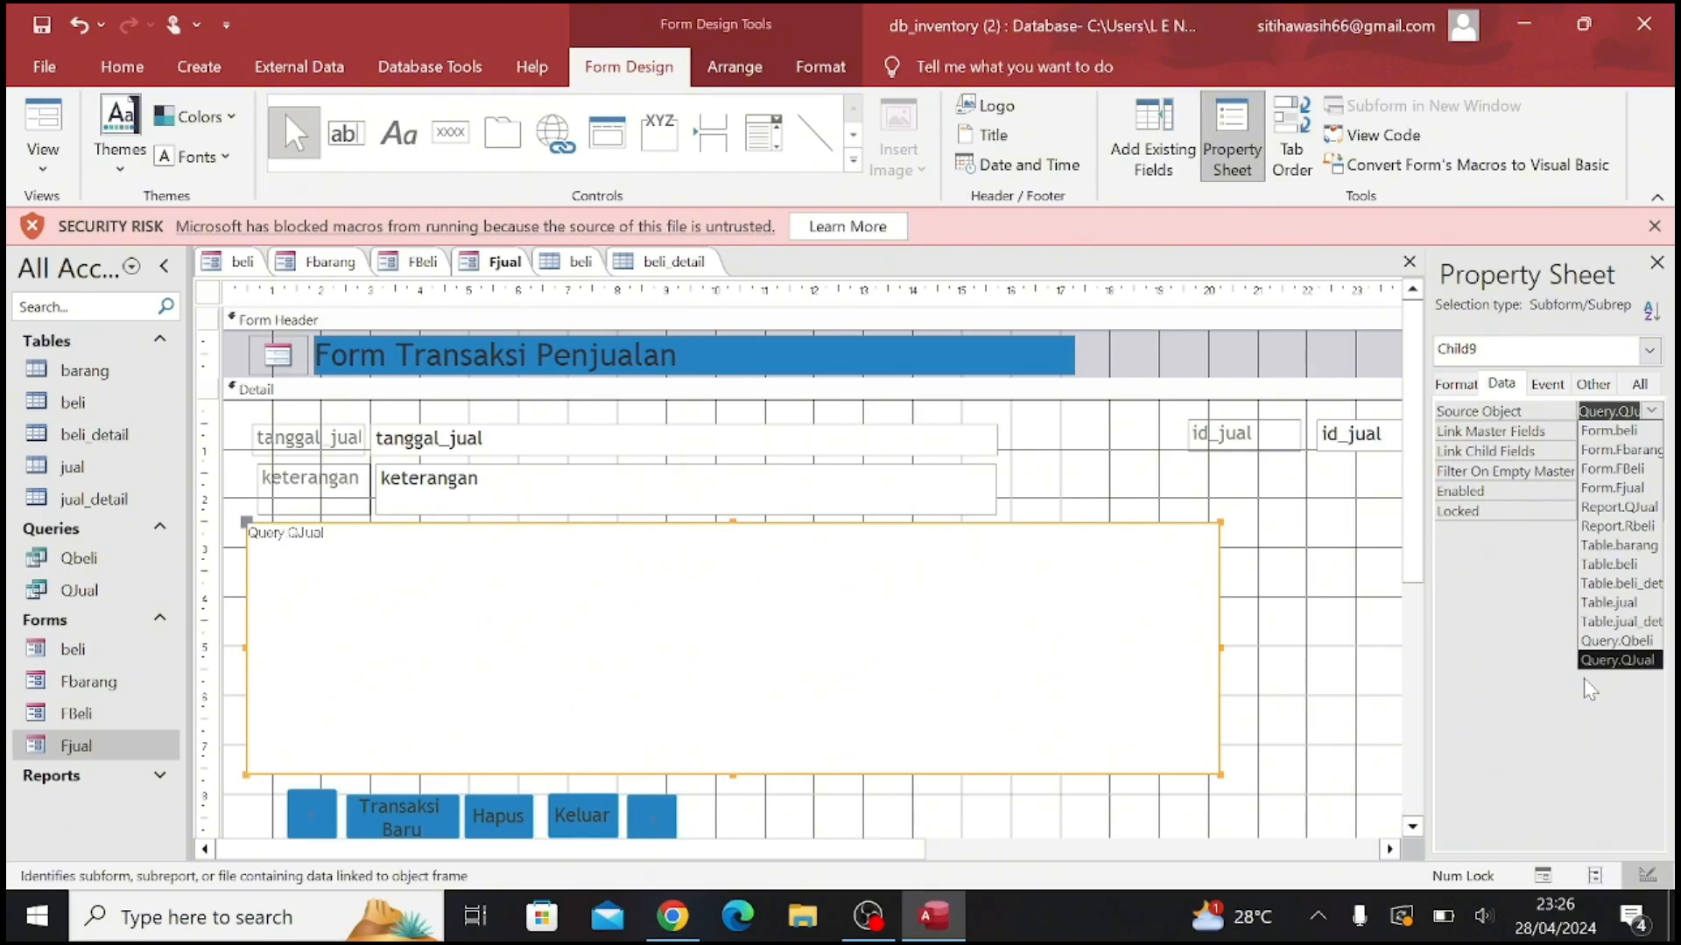
pyautogui.press('Return')
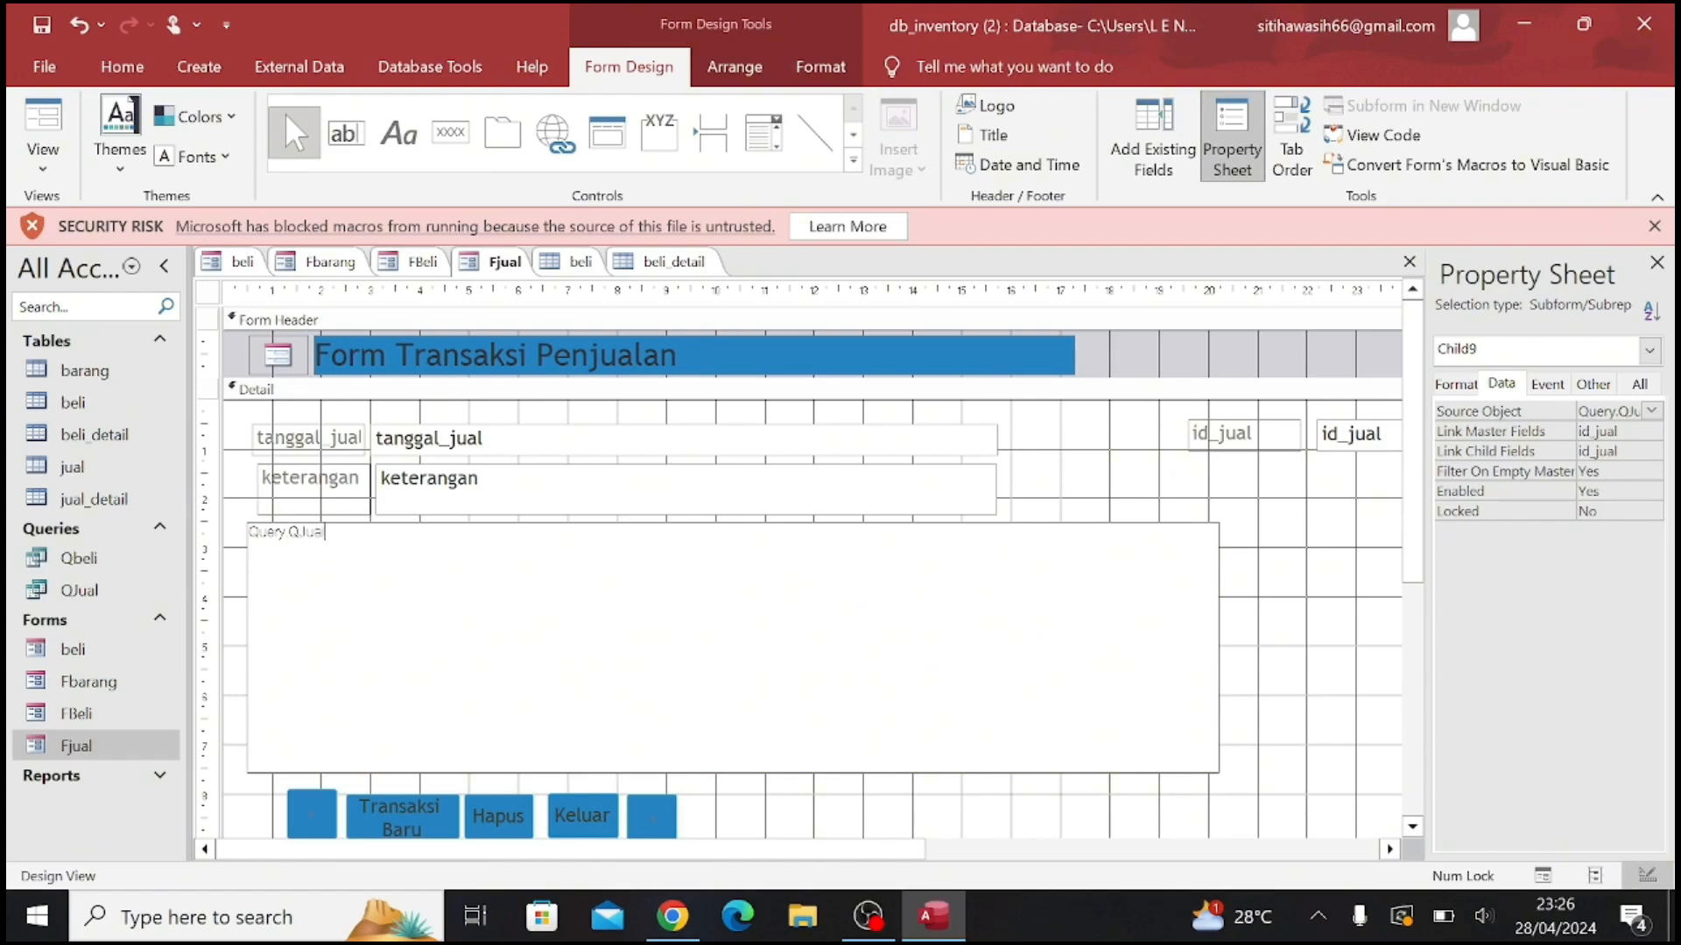
pyautogui.click(54, 175)
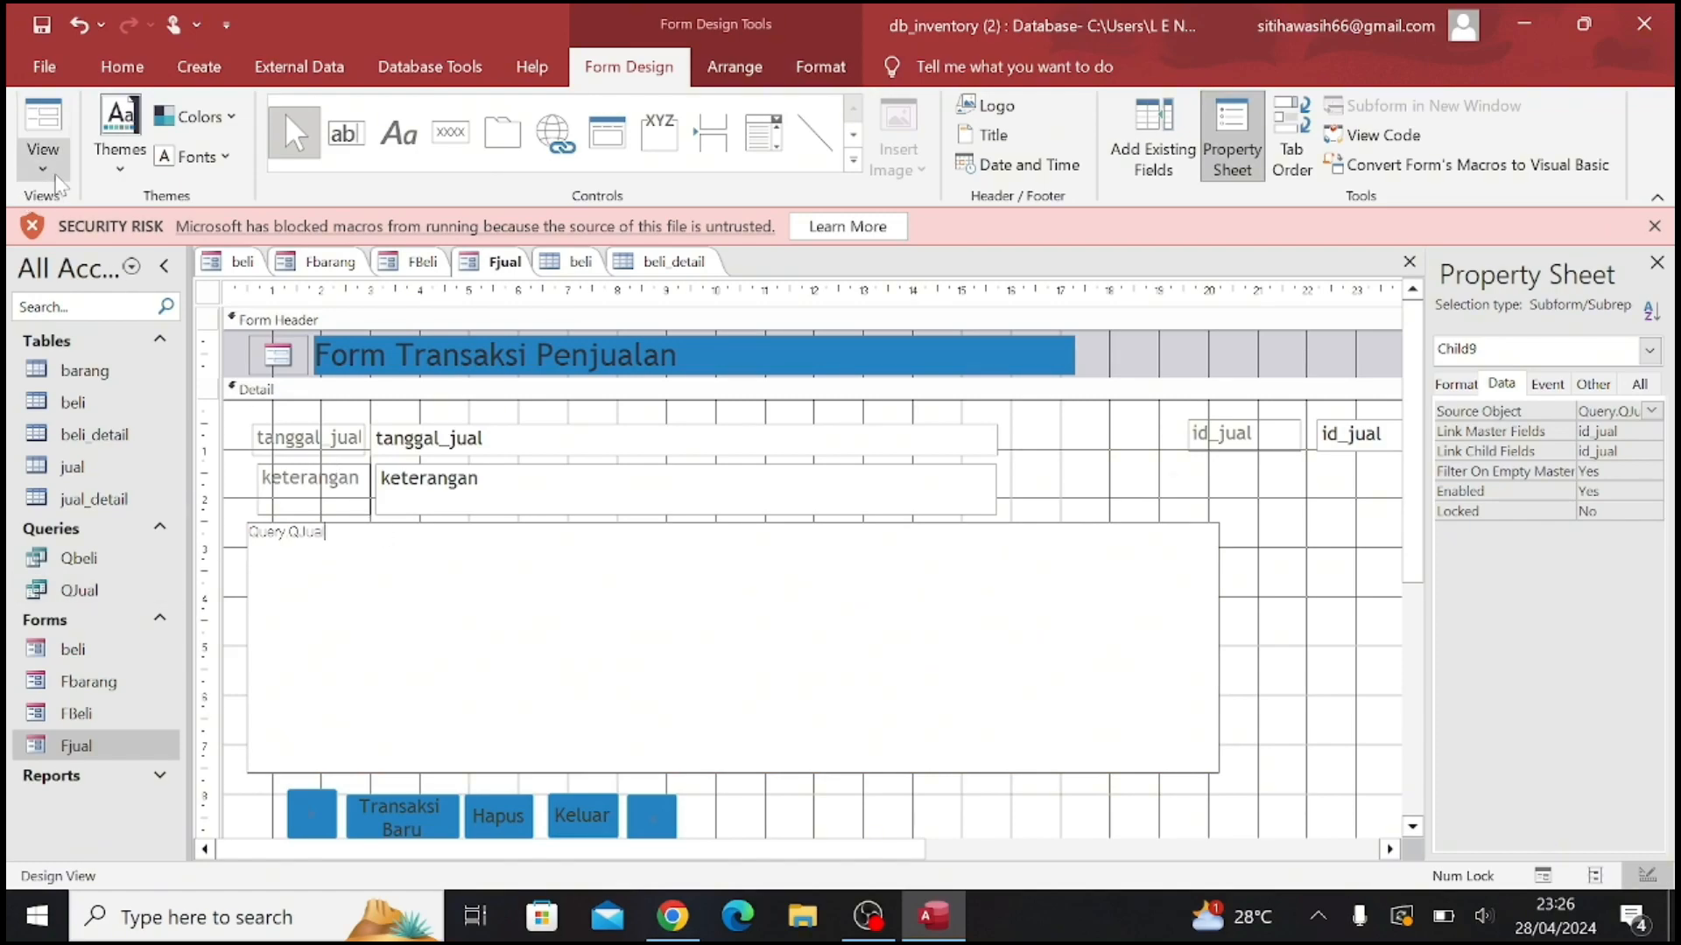
pyautogui.click(99, 234)
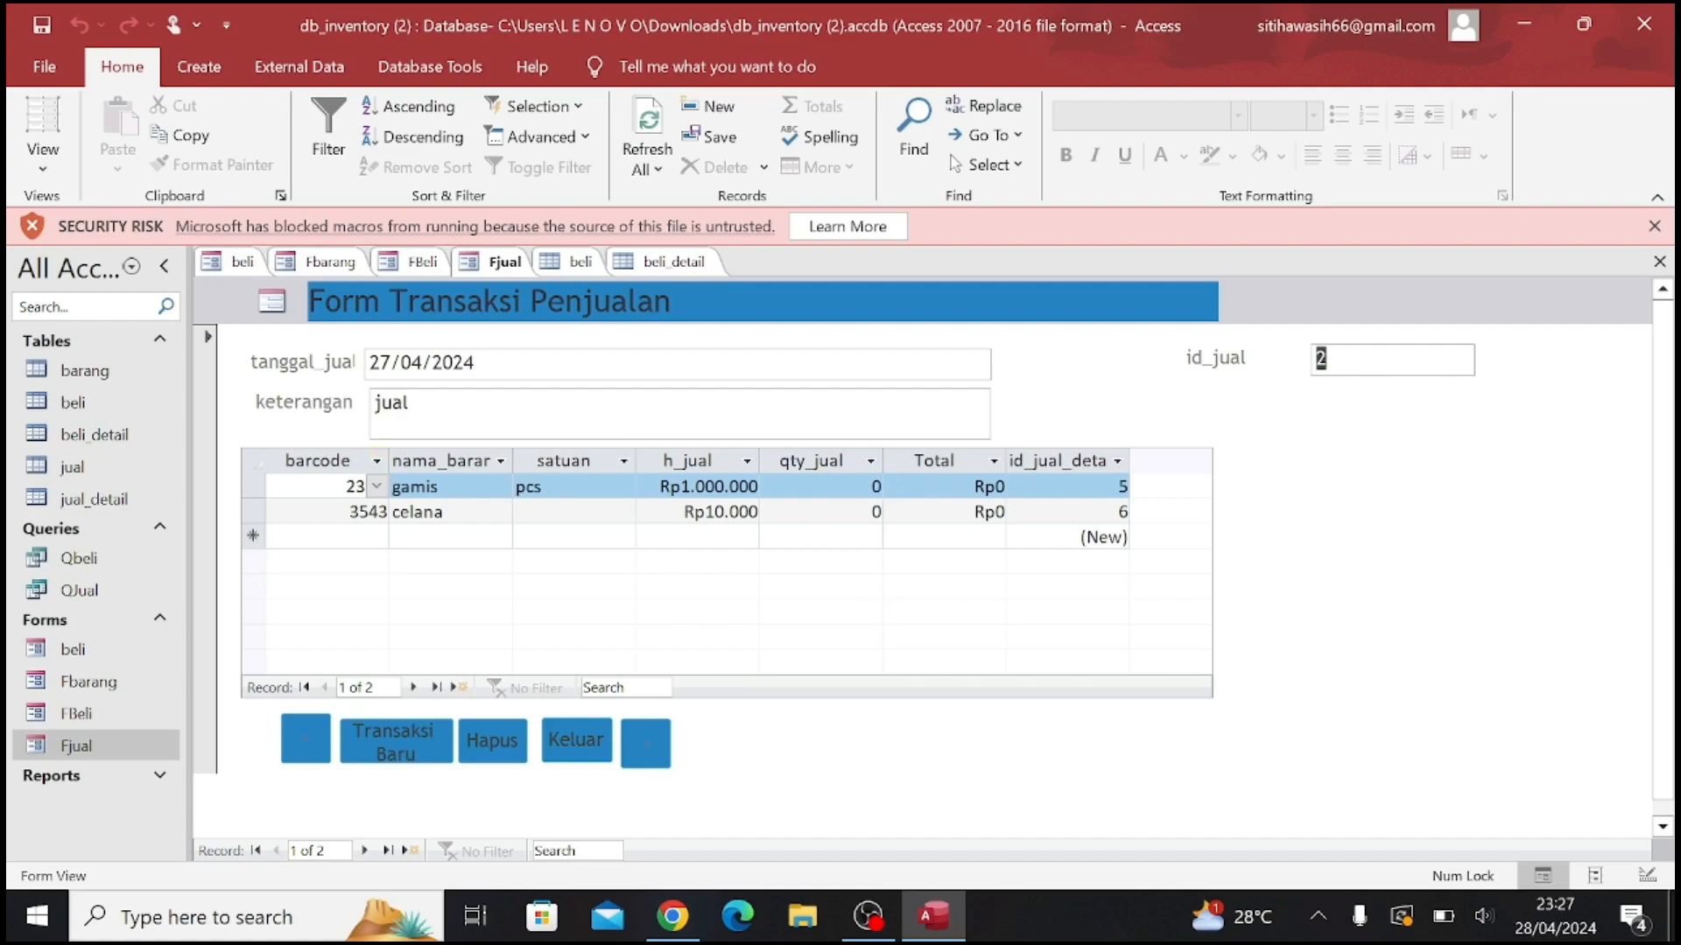
# Add a row with barcode 3543 (celana) to the sales detail subform
pyautogui.click(814, 363)
pyautogui.click(376, 536)
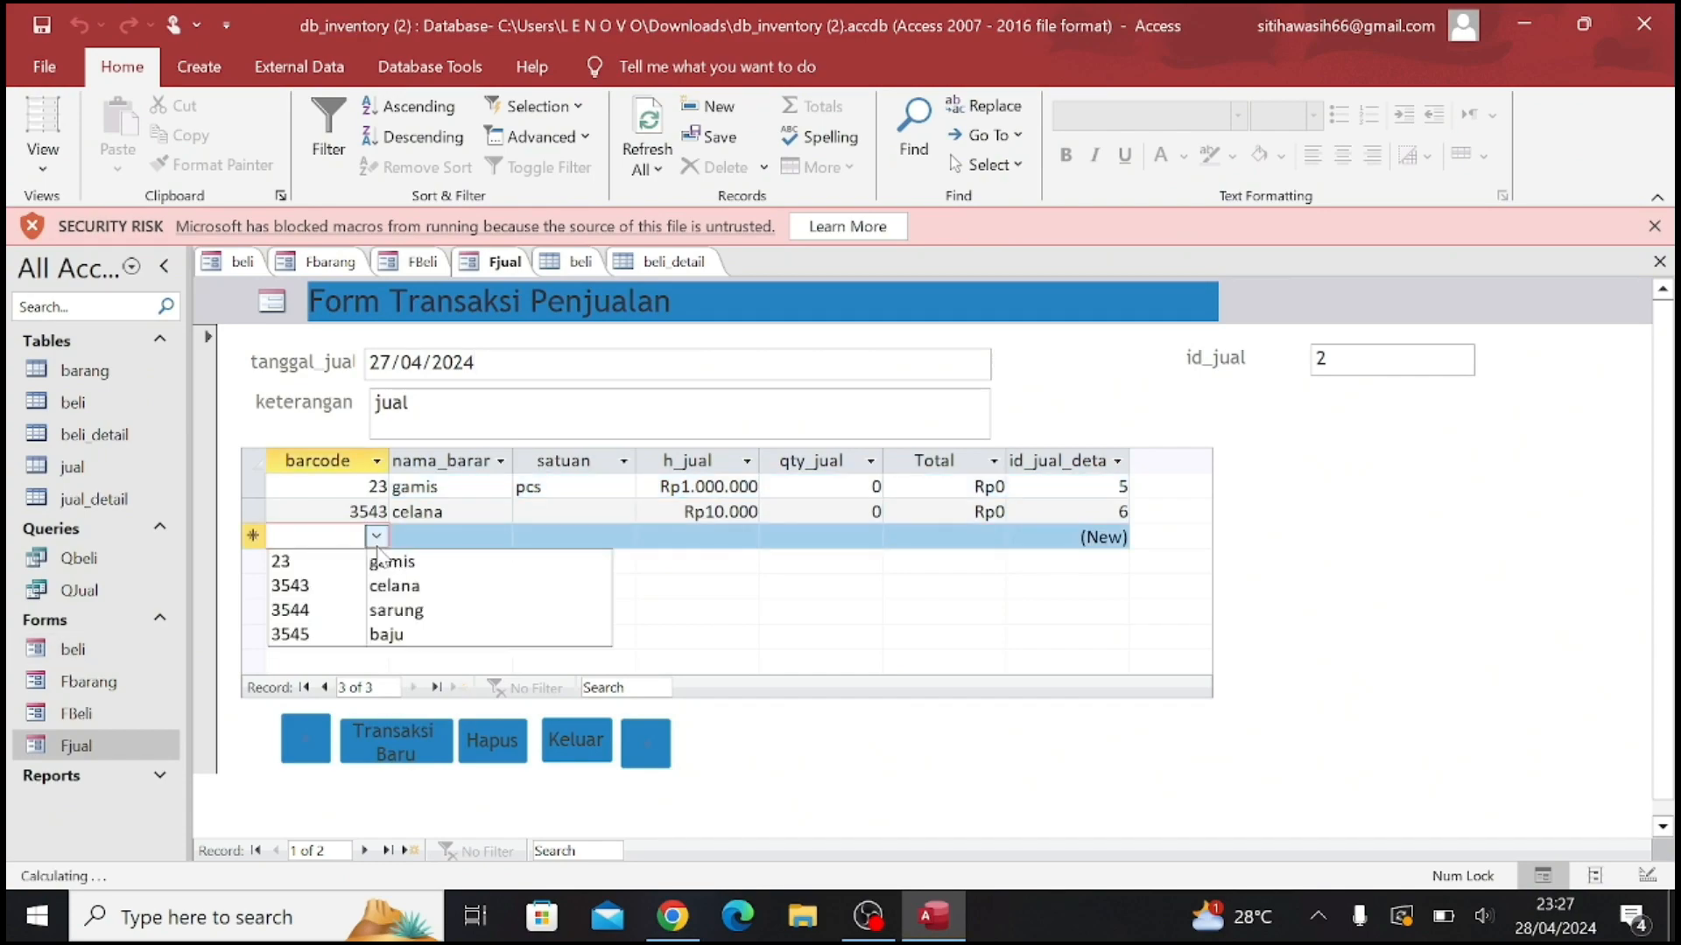
pyautogui.click(399, 593)
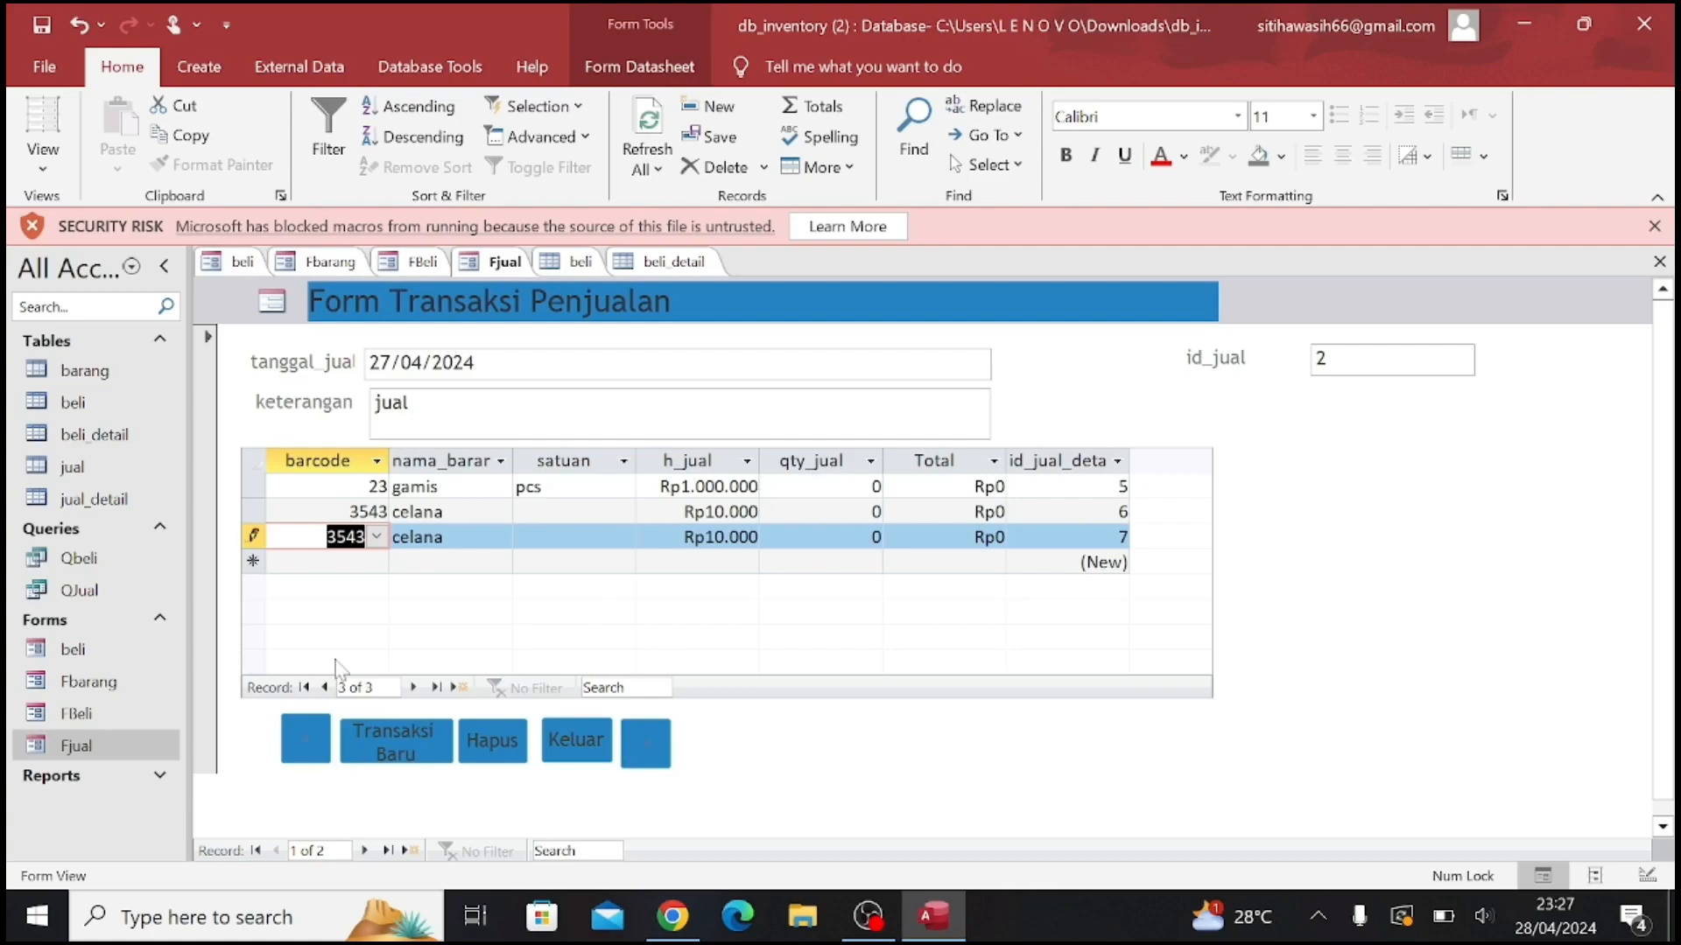
pyautogui.click(366, 565)
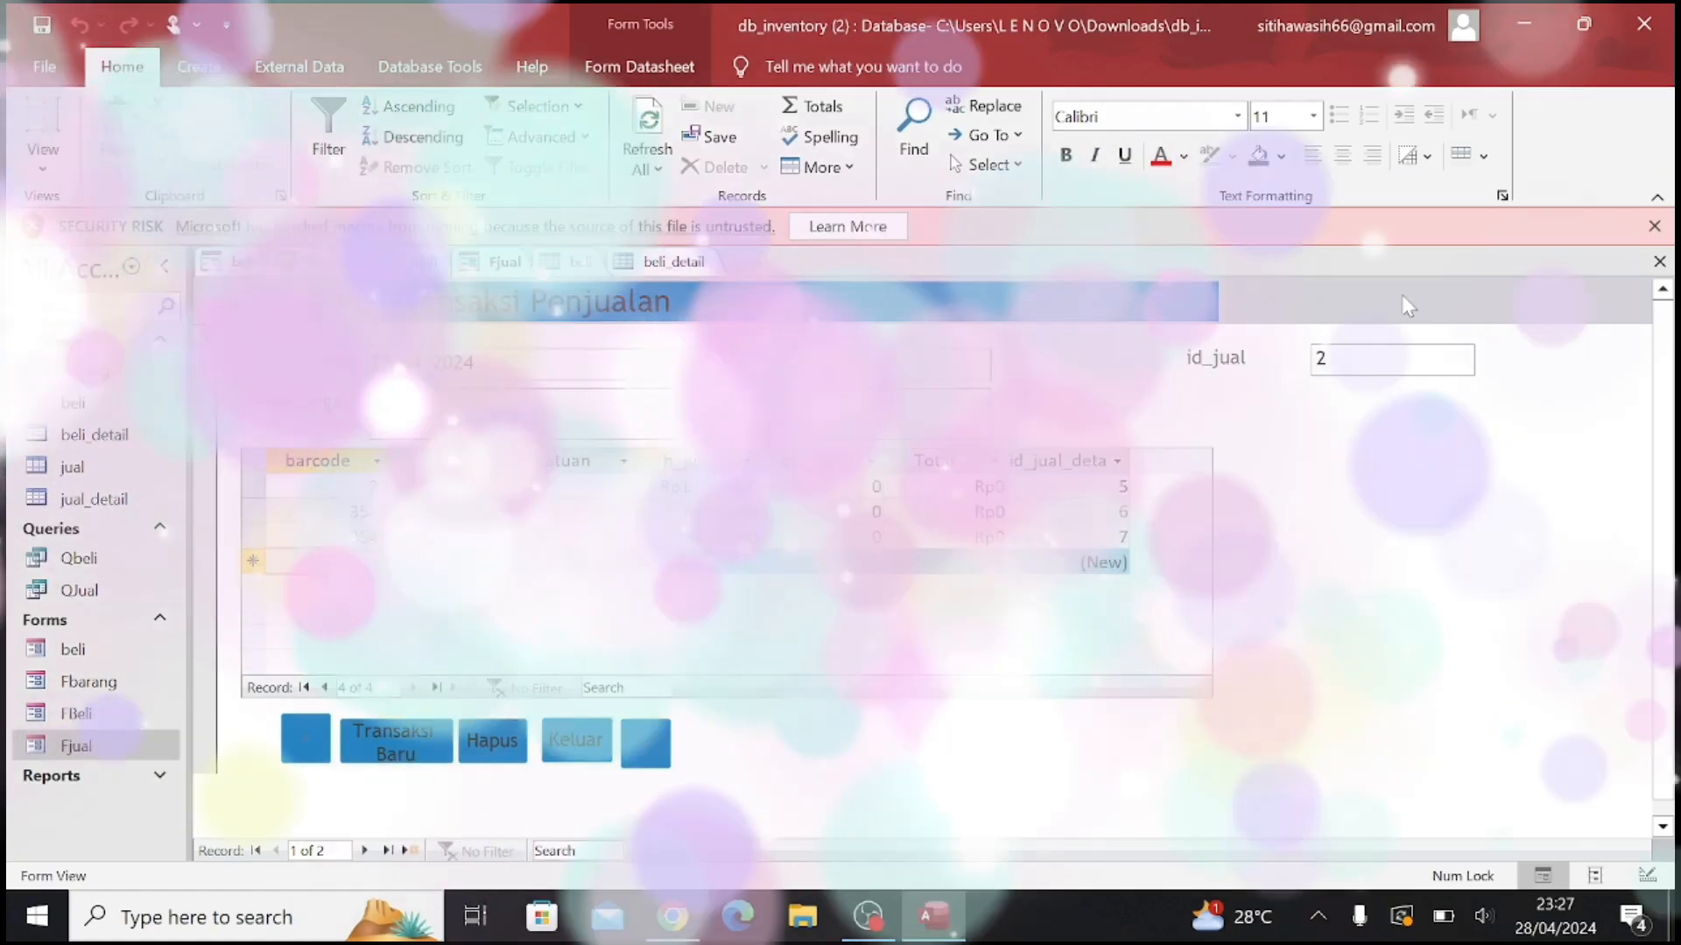
# Switch the Qbeli report to Design View and delete the id_belidetail and idbeli fields with their column headings
pyautogui.click(28, 123)
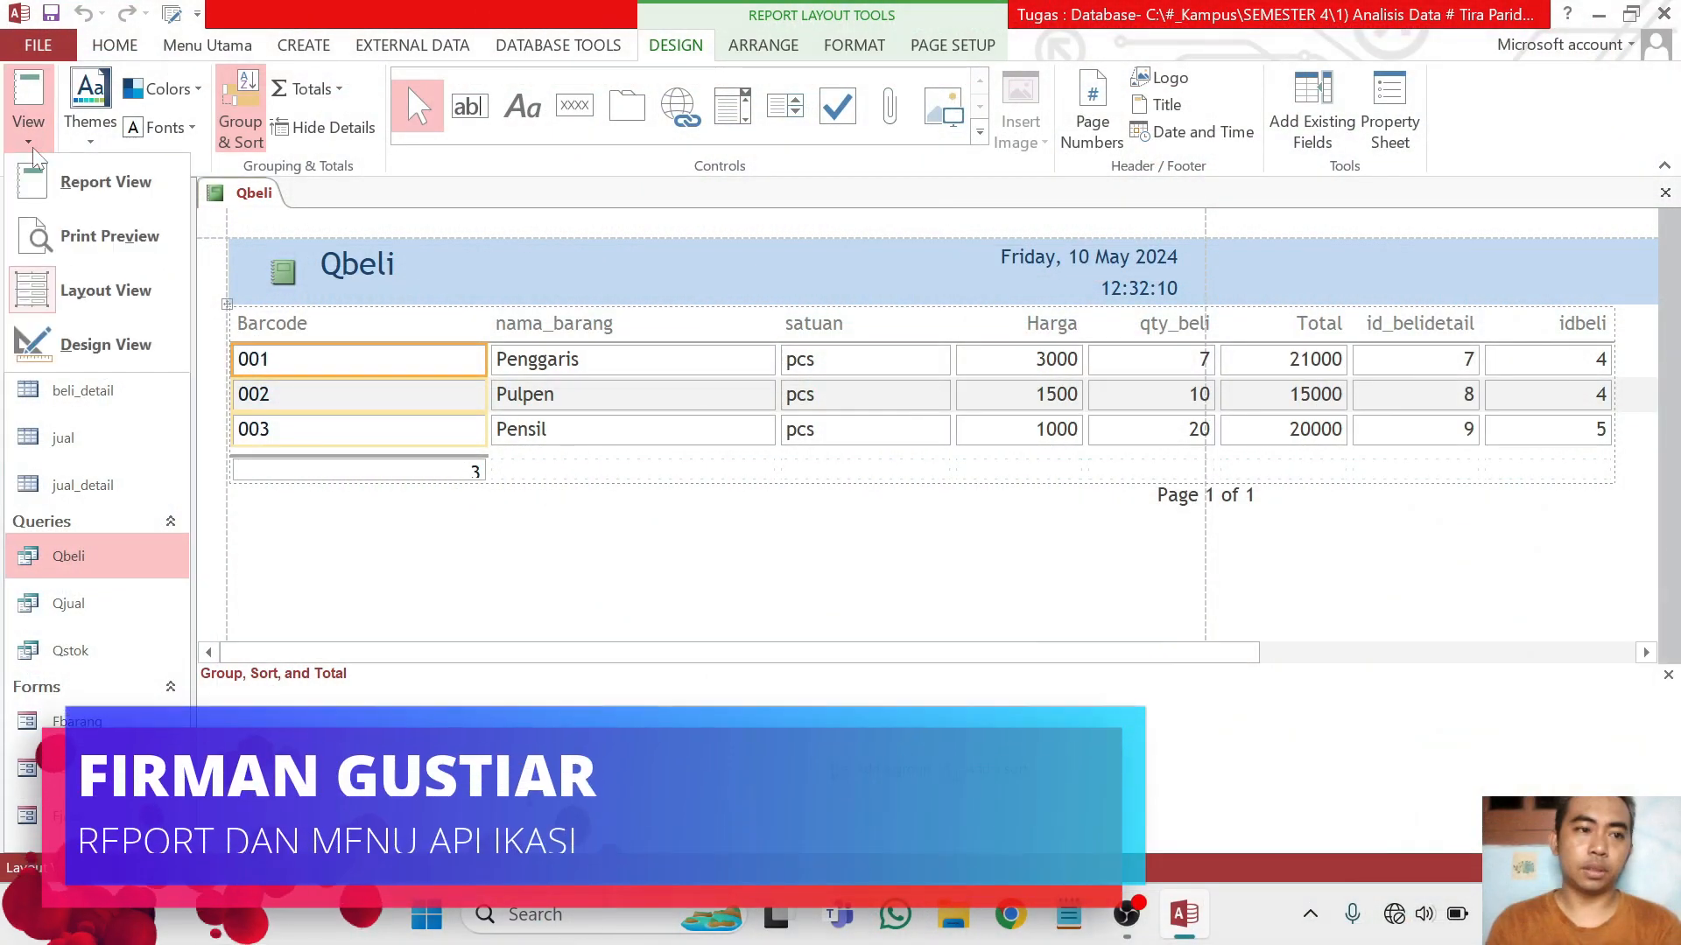
pyautogui.click(68, 339)
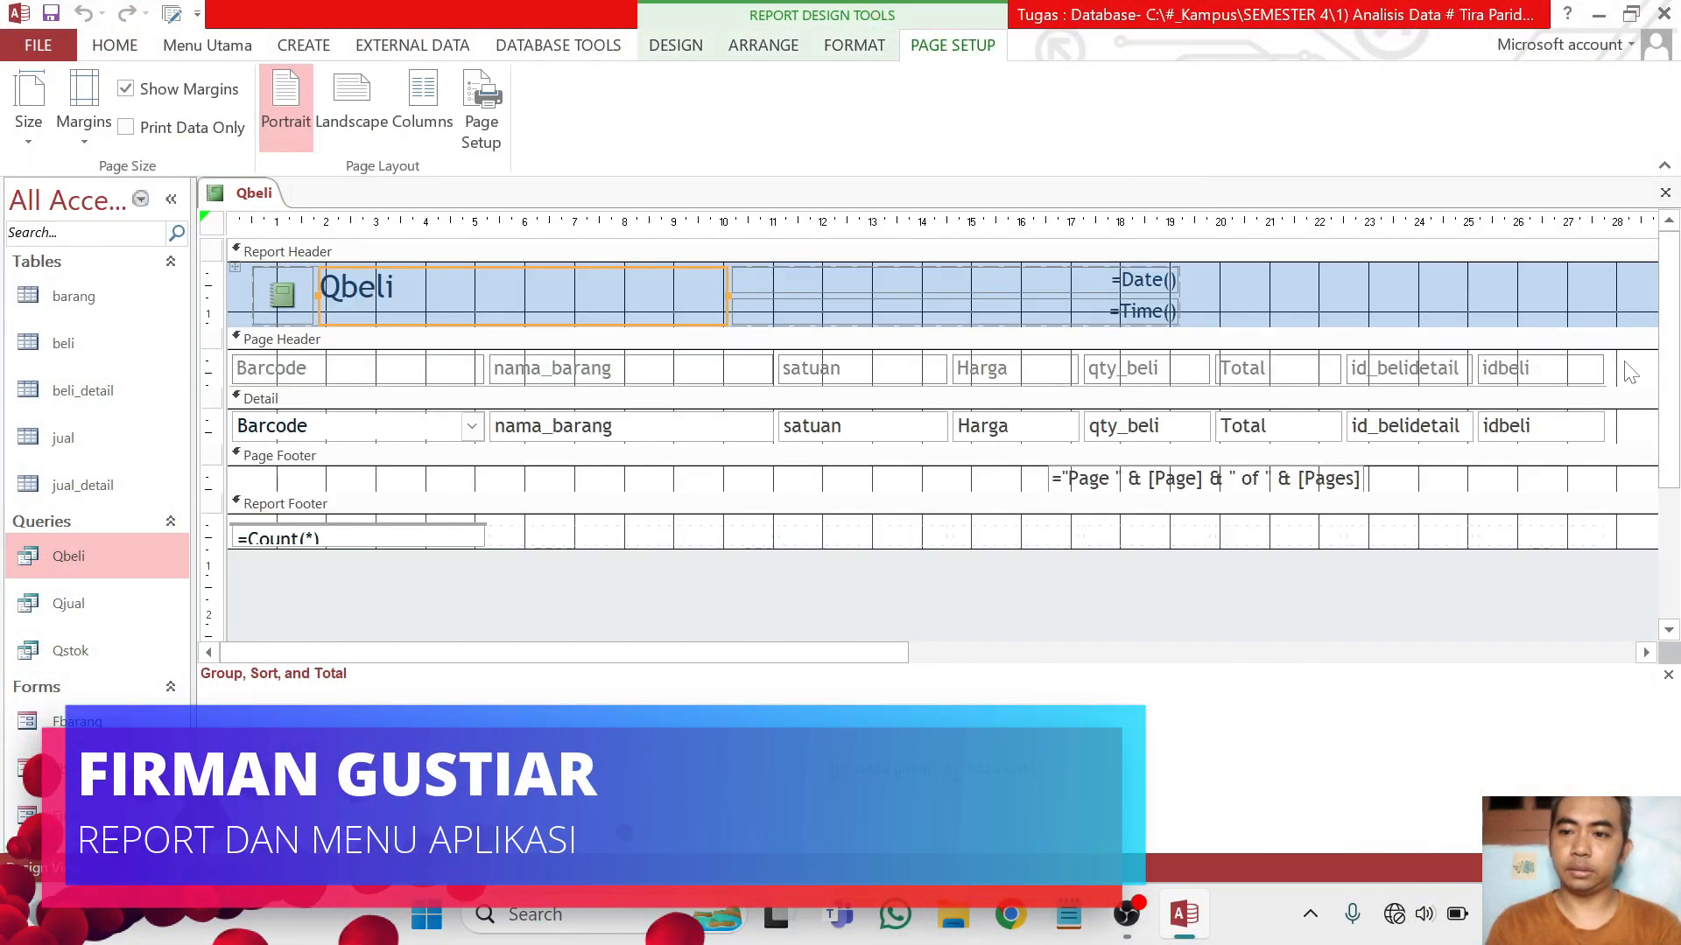
pyautogui.moveTo(1630, 372); pyautogui.dragTo(1382, 459)
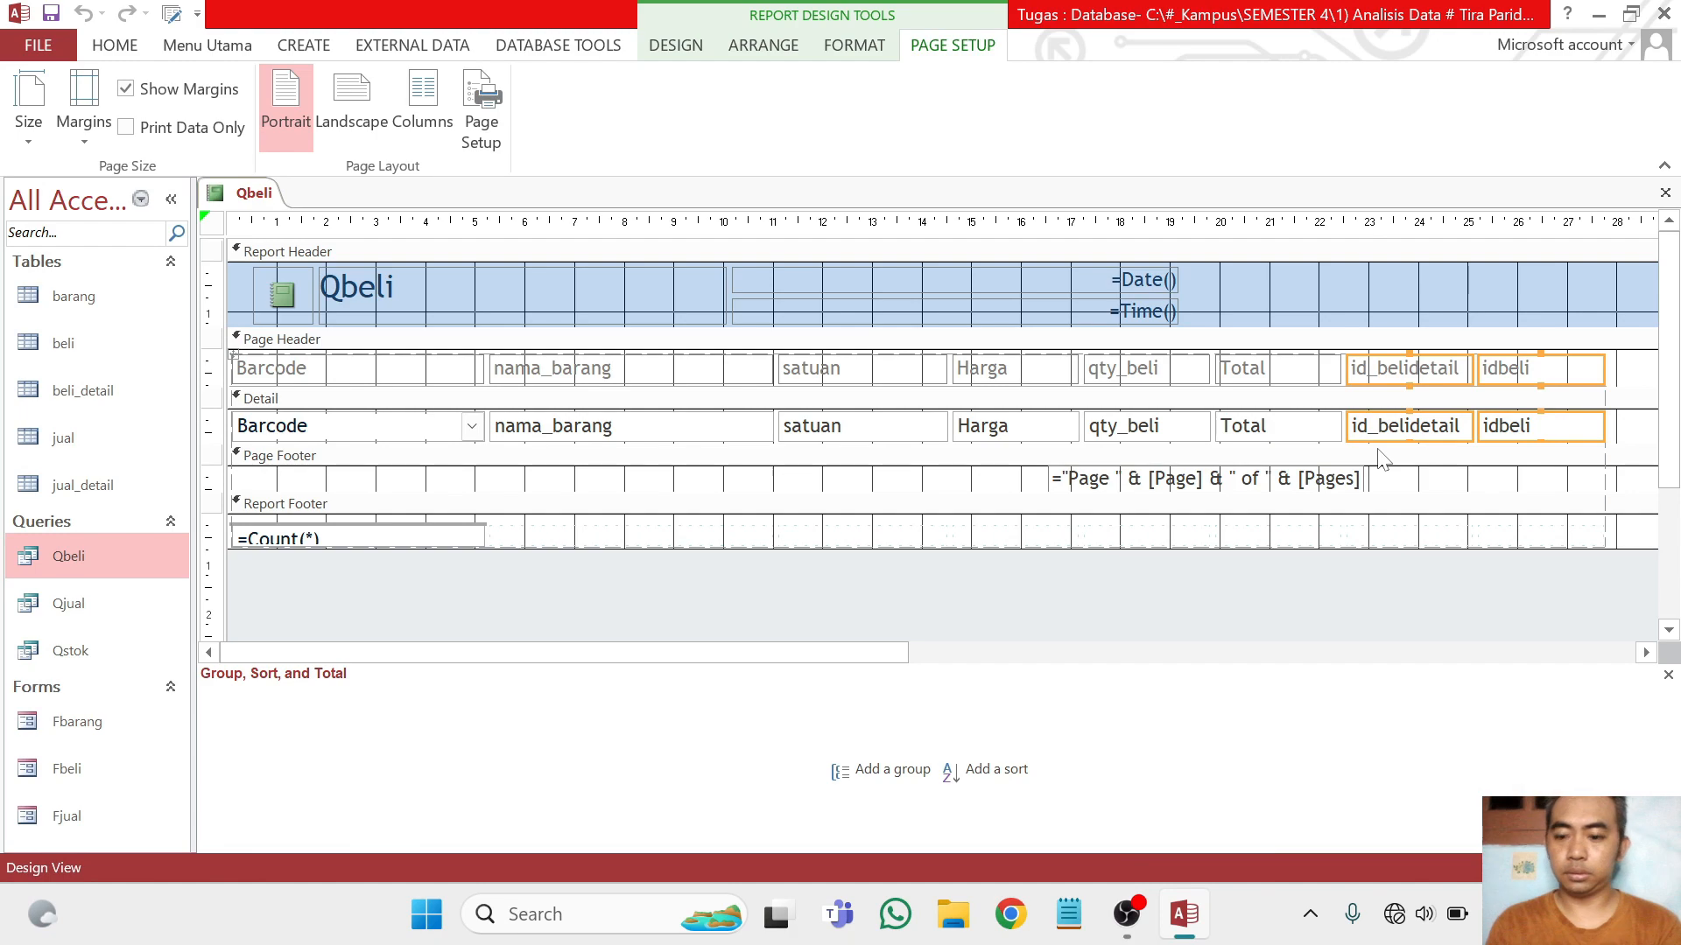
pyautogui.press('Delete')
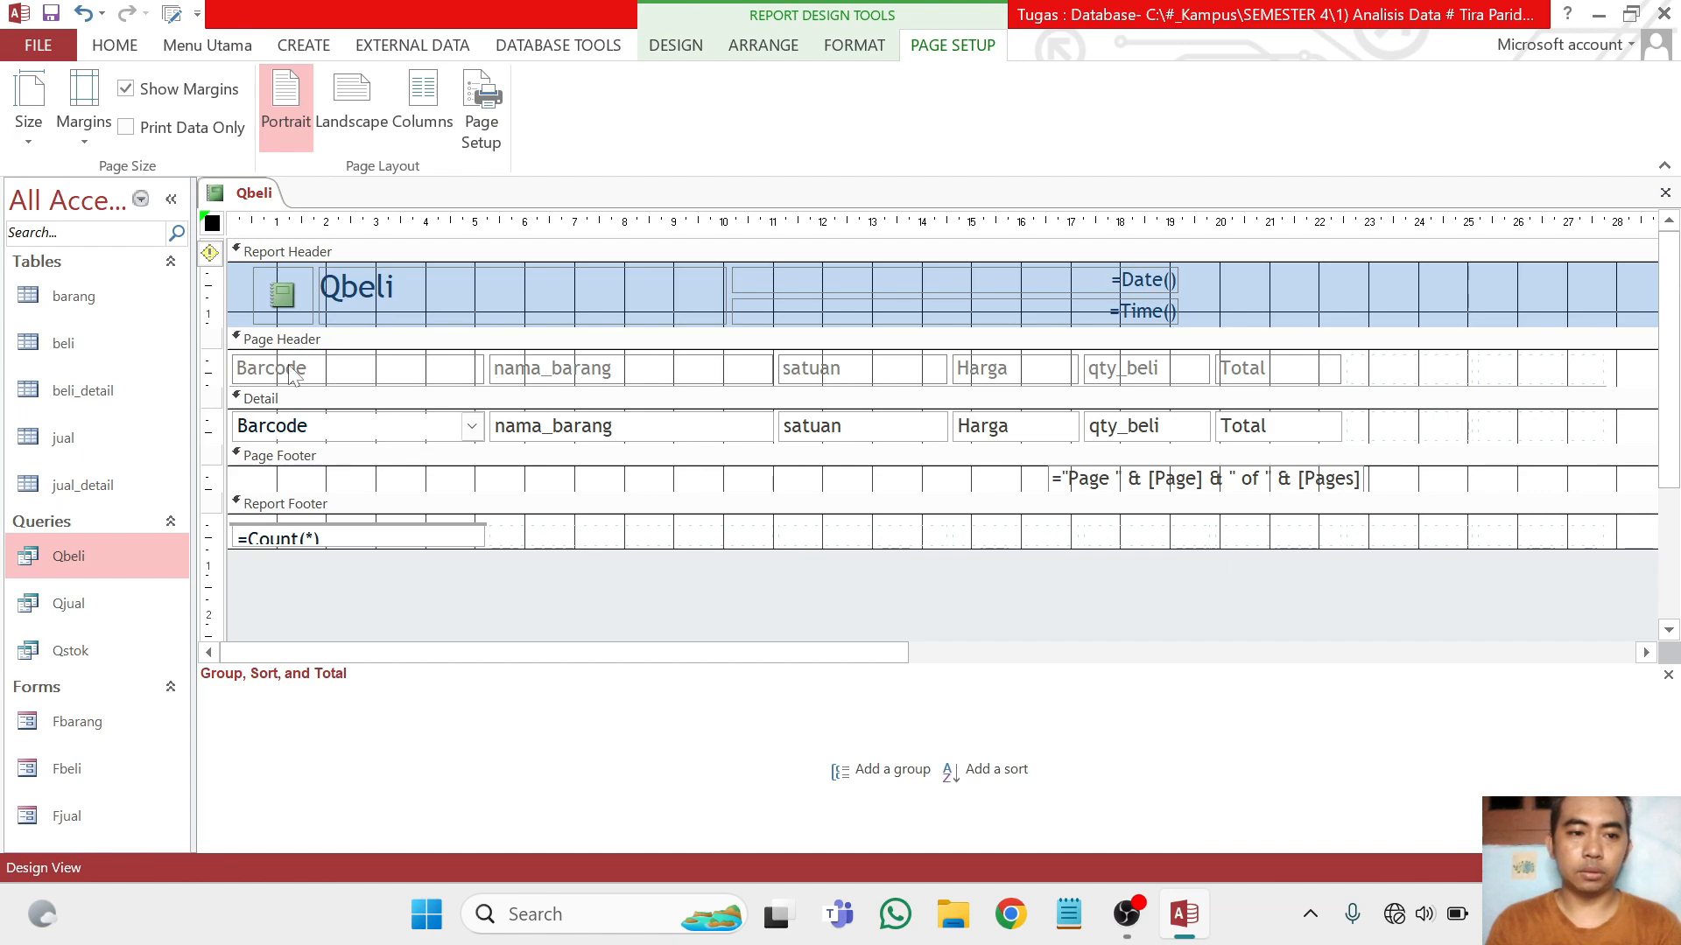
# Change the title in the report header to "Laporan Beli"
pyautogui.click(394, 286)
pyautogui.click(396, 286)
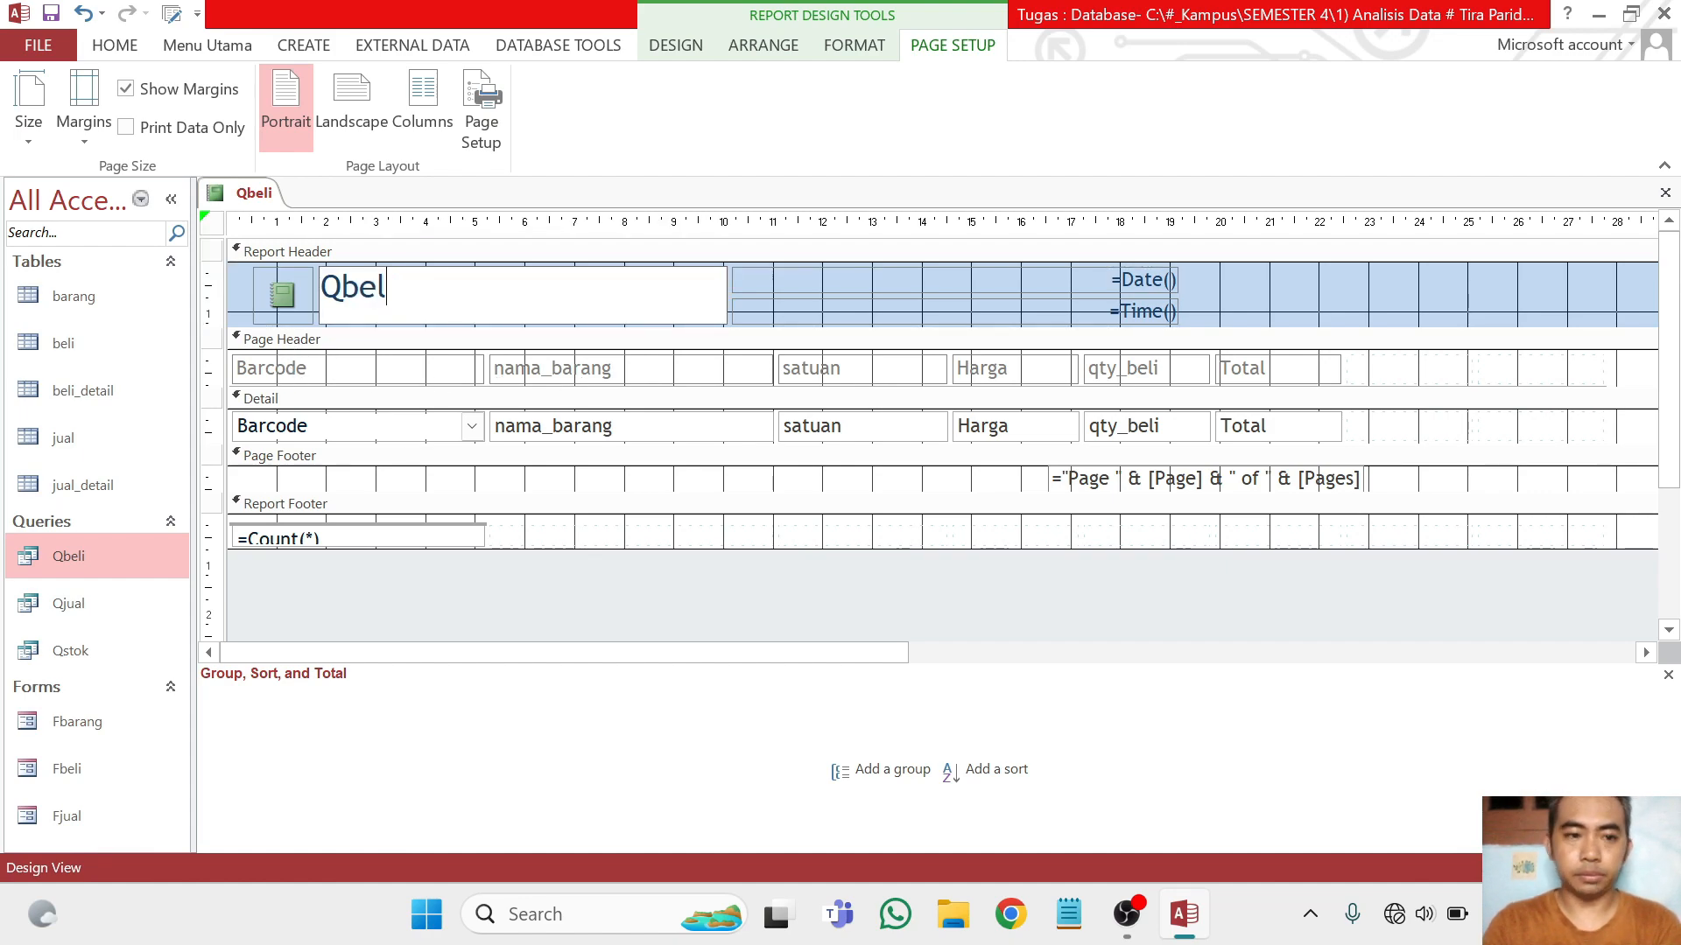
pyautogui.press('BackSpace')
pyautogui.press('BackSpace')
pyautogui.press('BackSpace')
pyautogui.press('BackSpace')
pyautogui.write('Lapora')
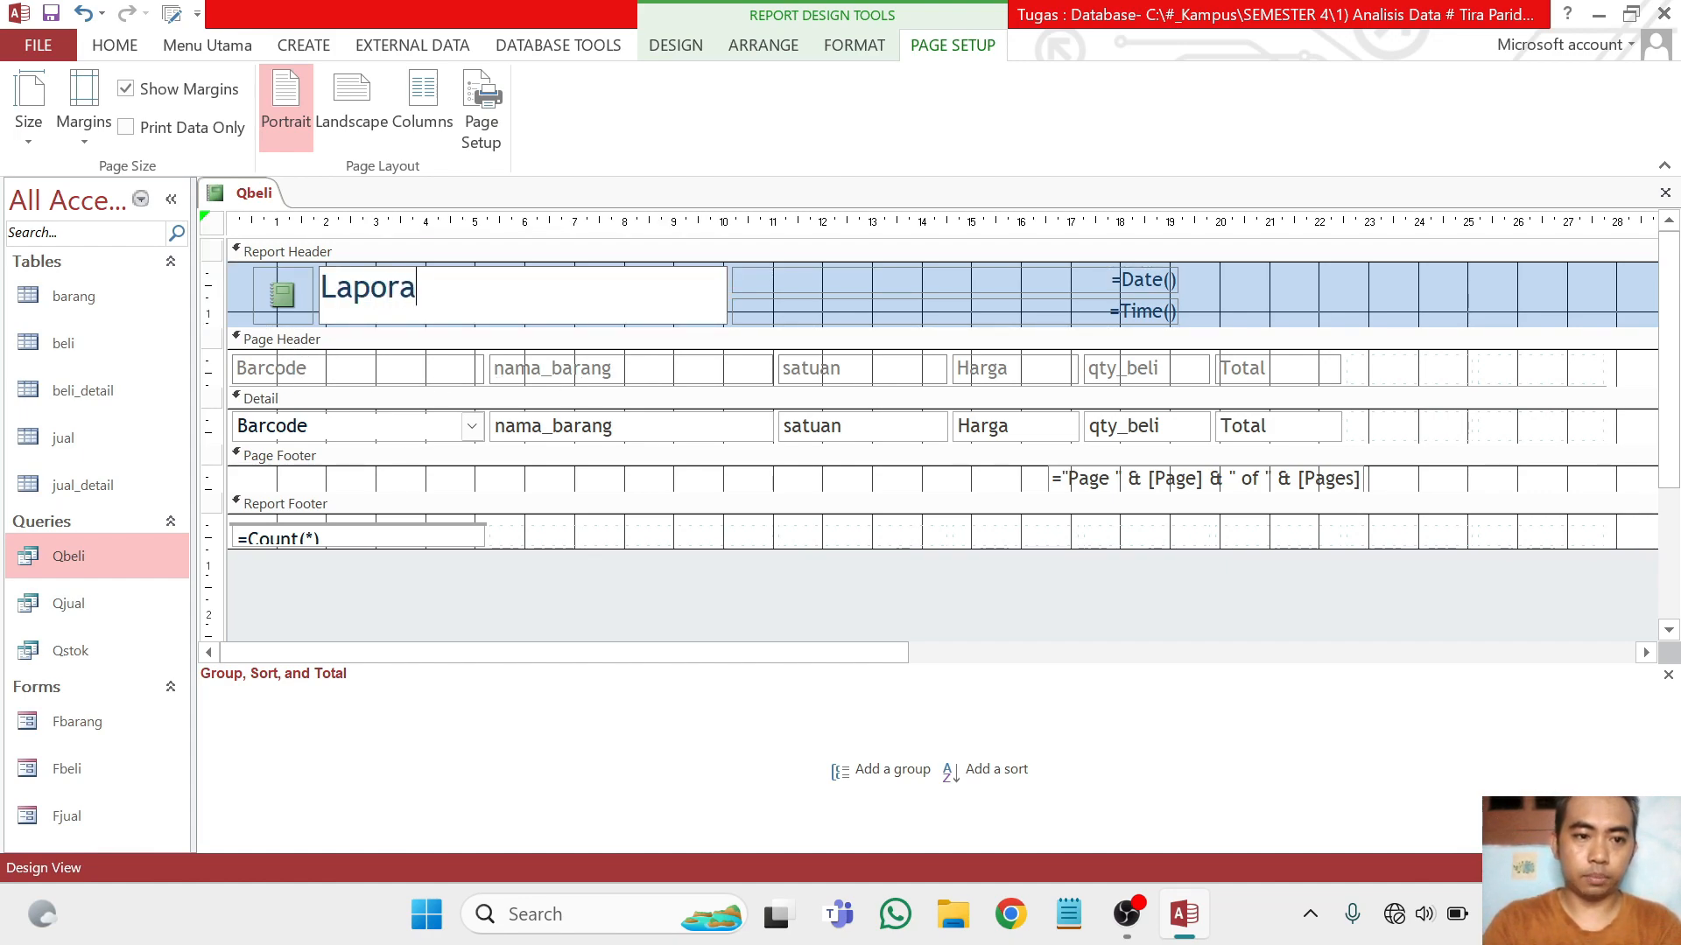
pyautogui.write('n Beli')
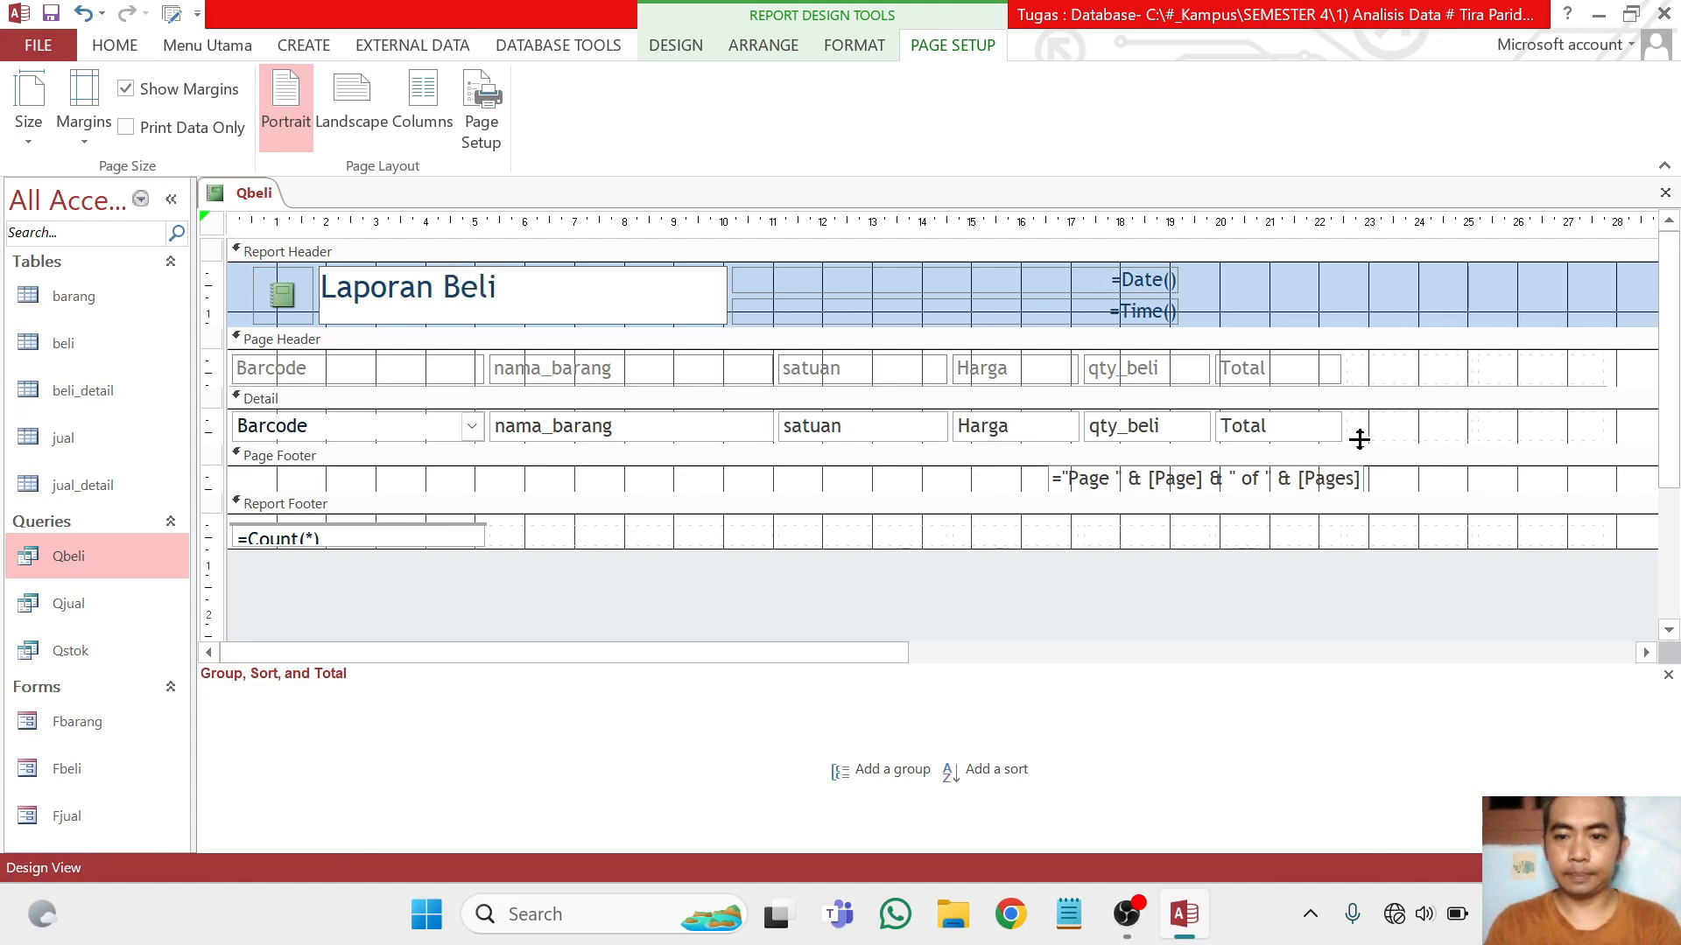
pyautogui.click(1359, 438)
# Select all controls of the report's tabular layout and remove the layout from them
pyautogui.click(320, 404)
pyautogui.click(277, 375)
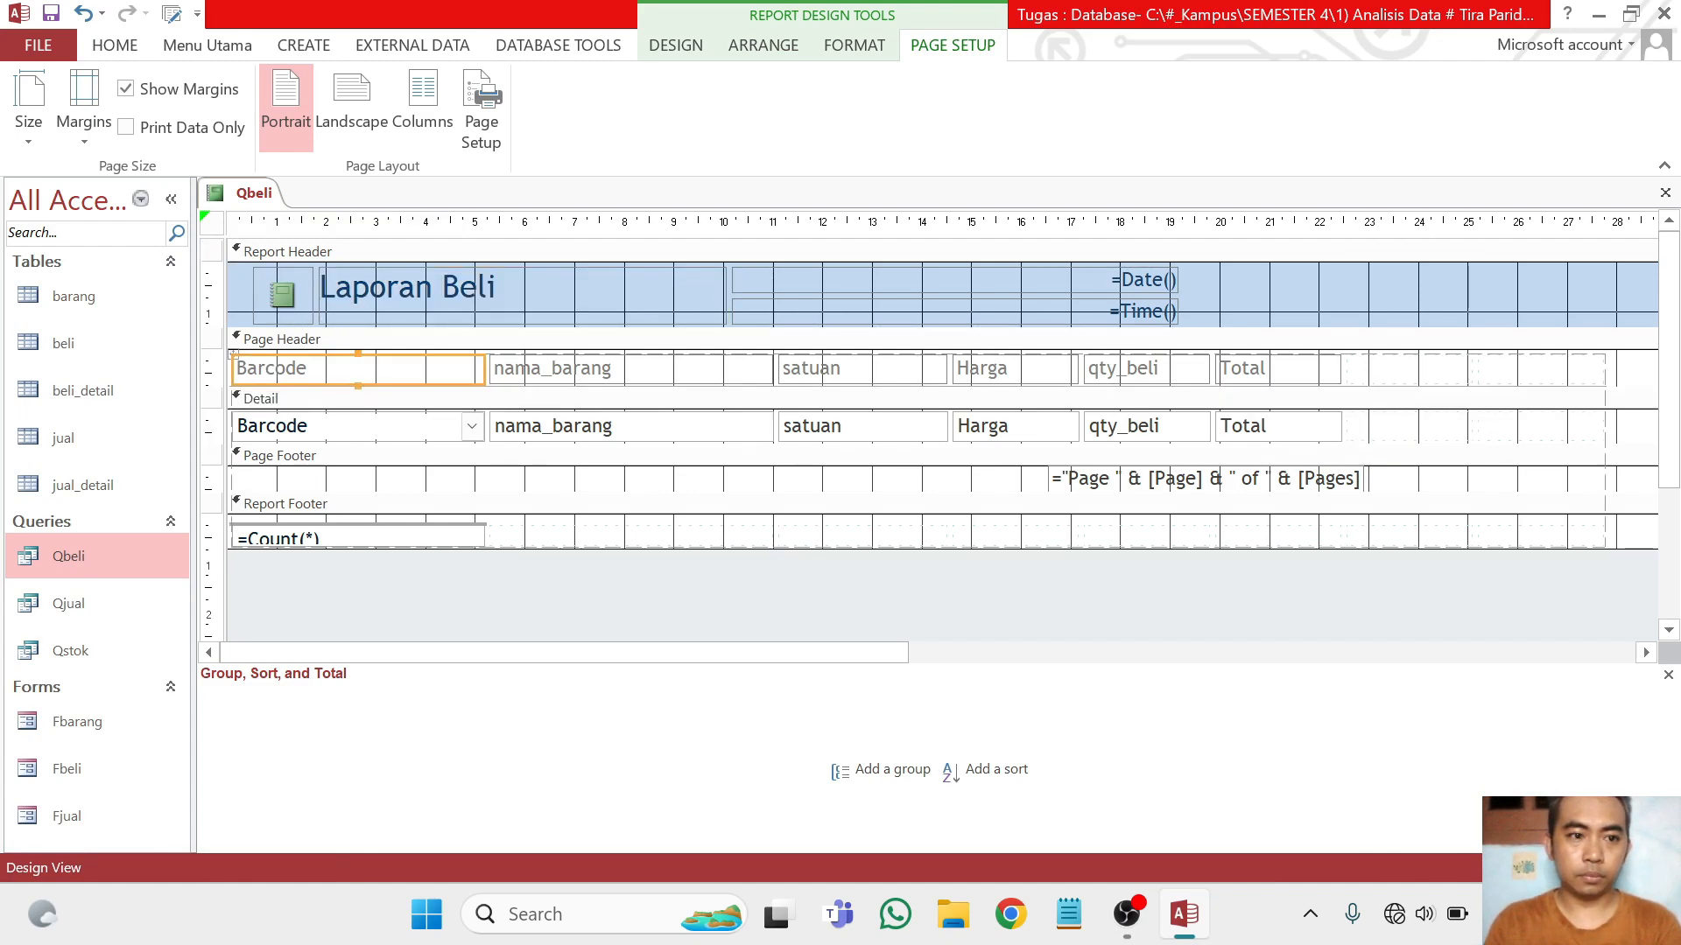
pyautogui.click(284, 218)
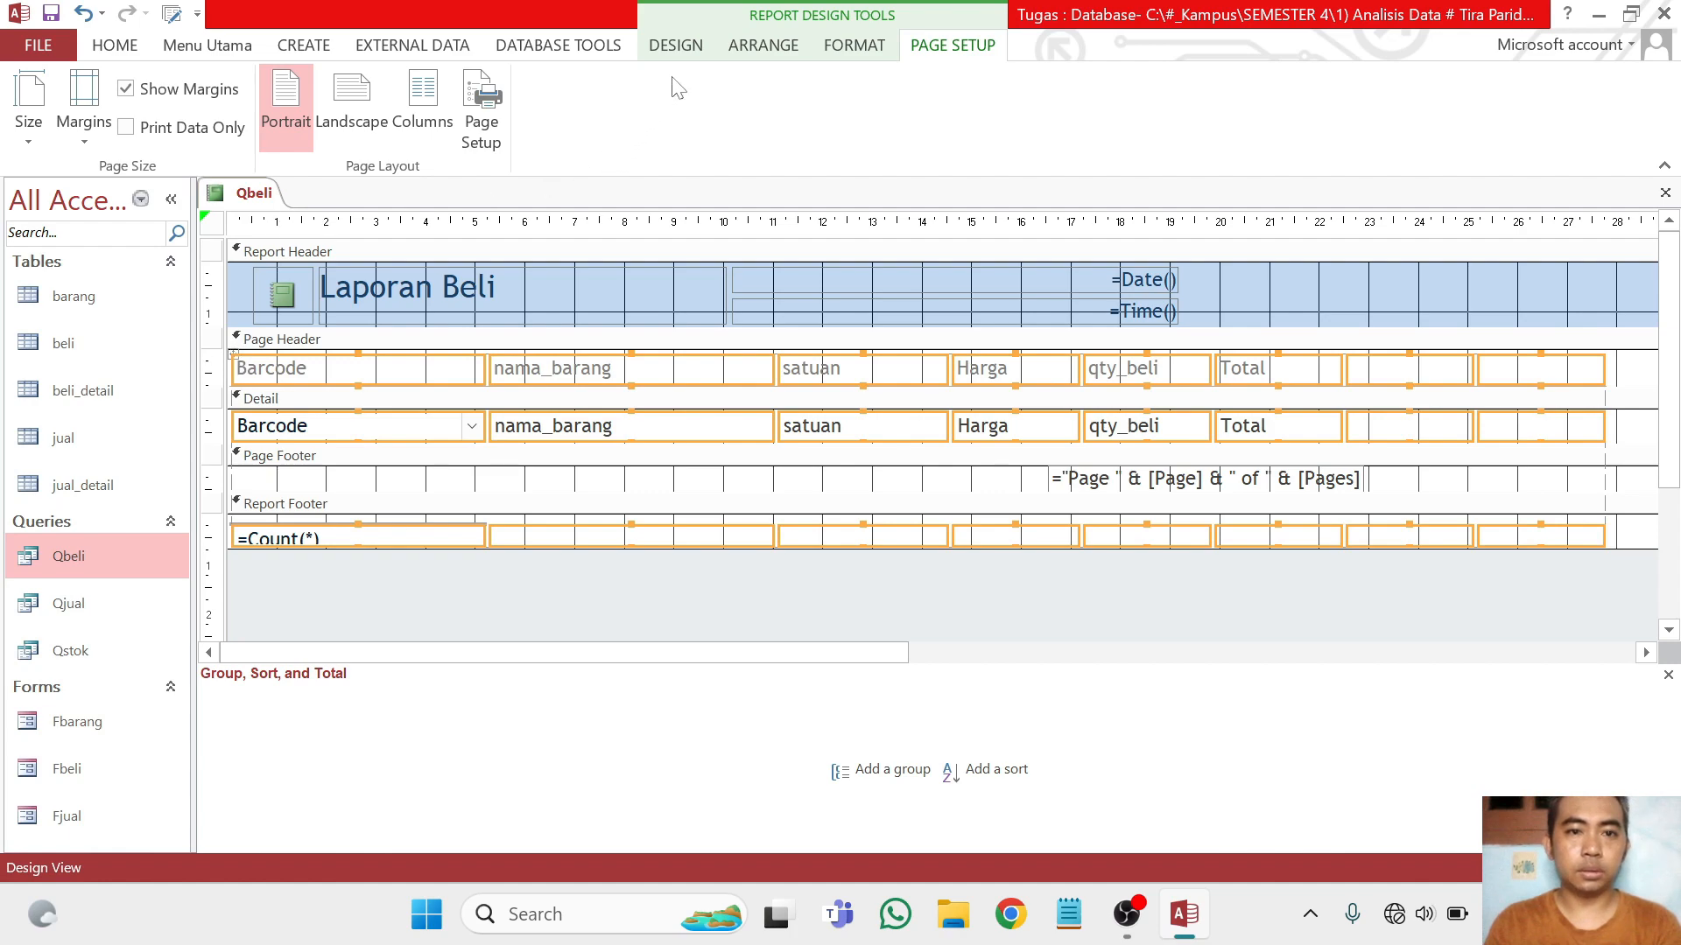
pyautogui.click(764, 46)
pyautogui.click(208, 110)
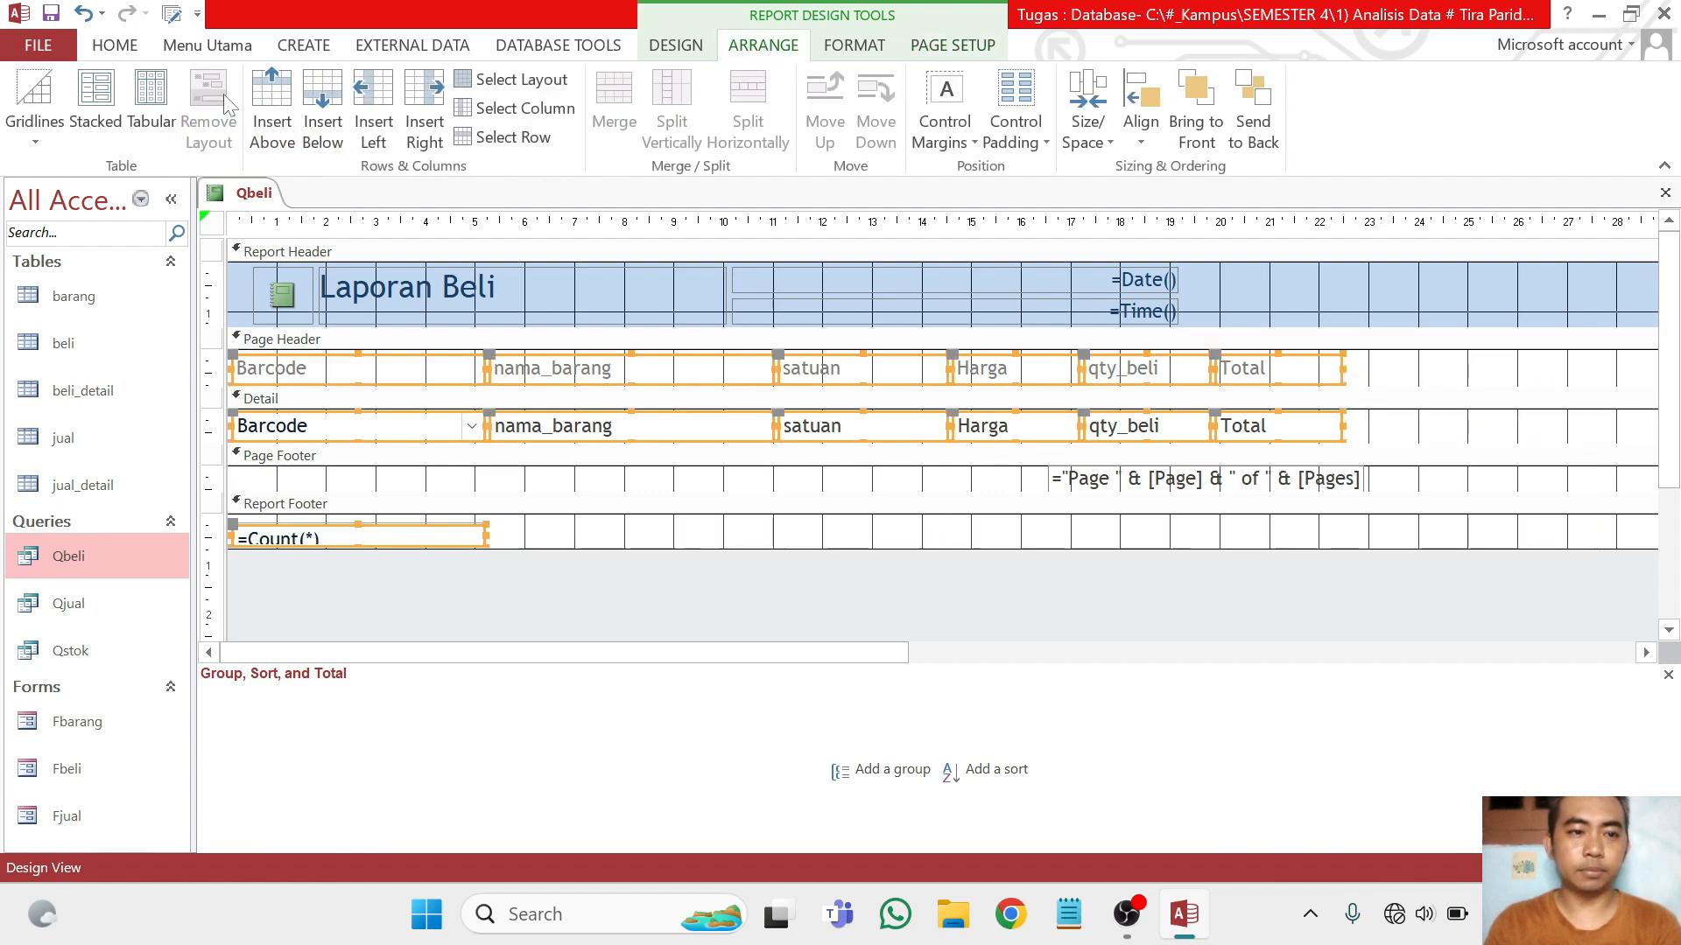
pyautogui.click(1420, 431)
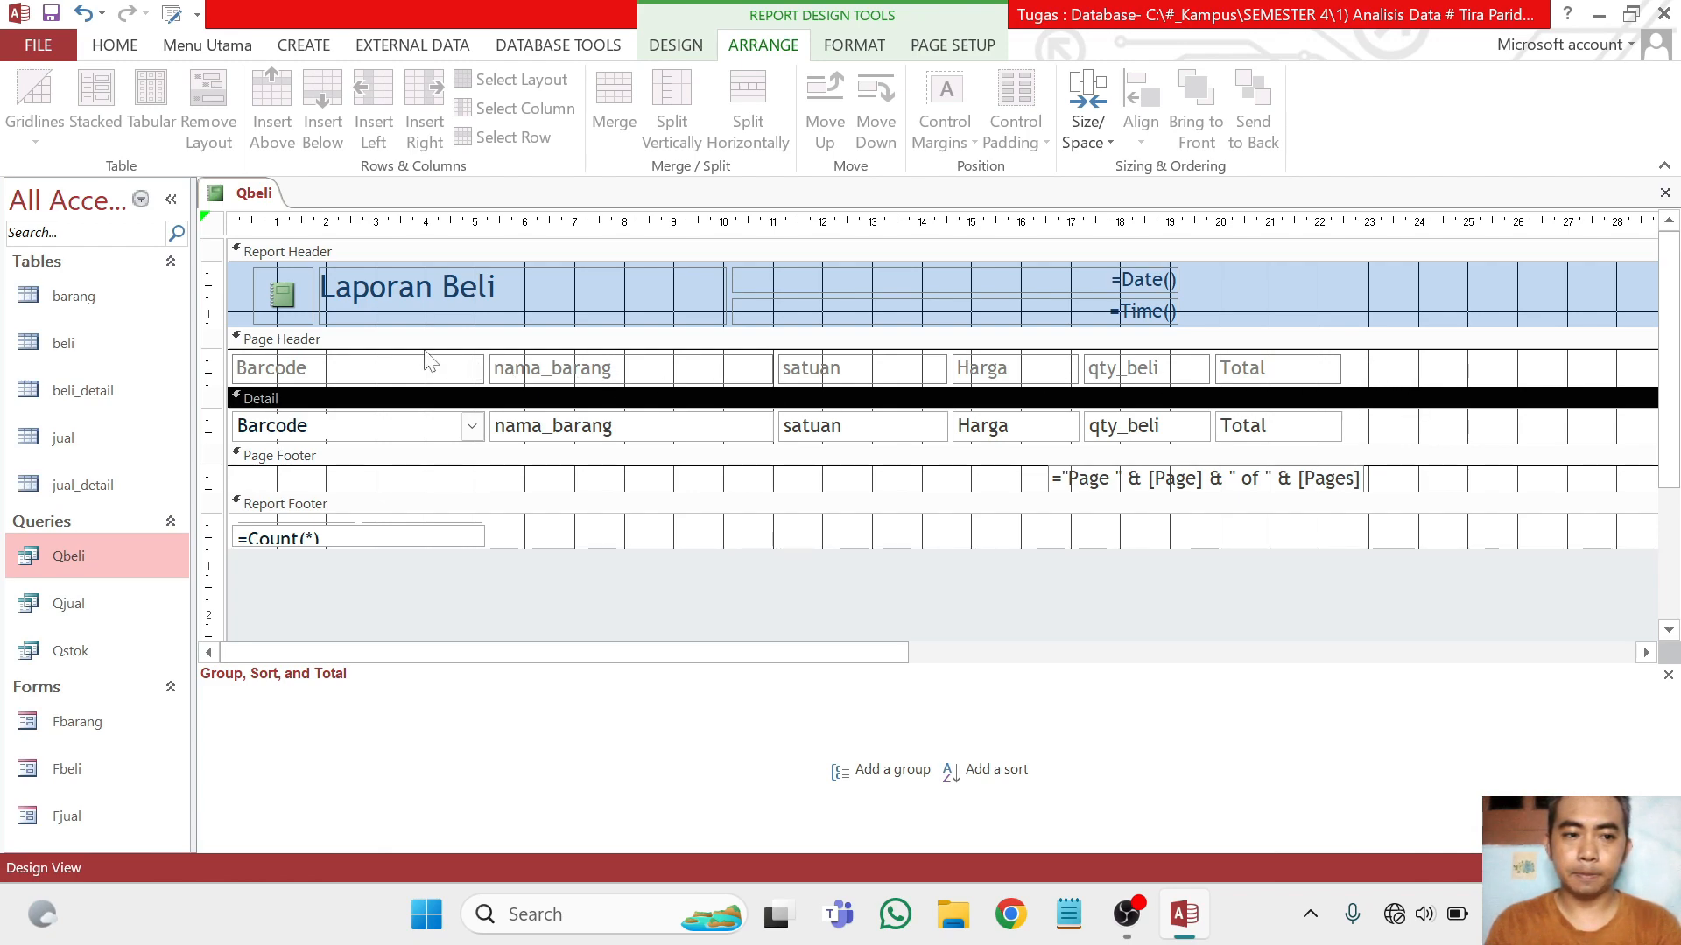
# Add a group level on the idbeli field to the report
pyautogui.scroll(-2, 477, 375)
pyautogui.scroll(2, 553, 448)
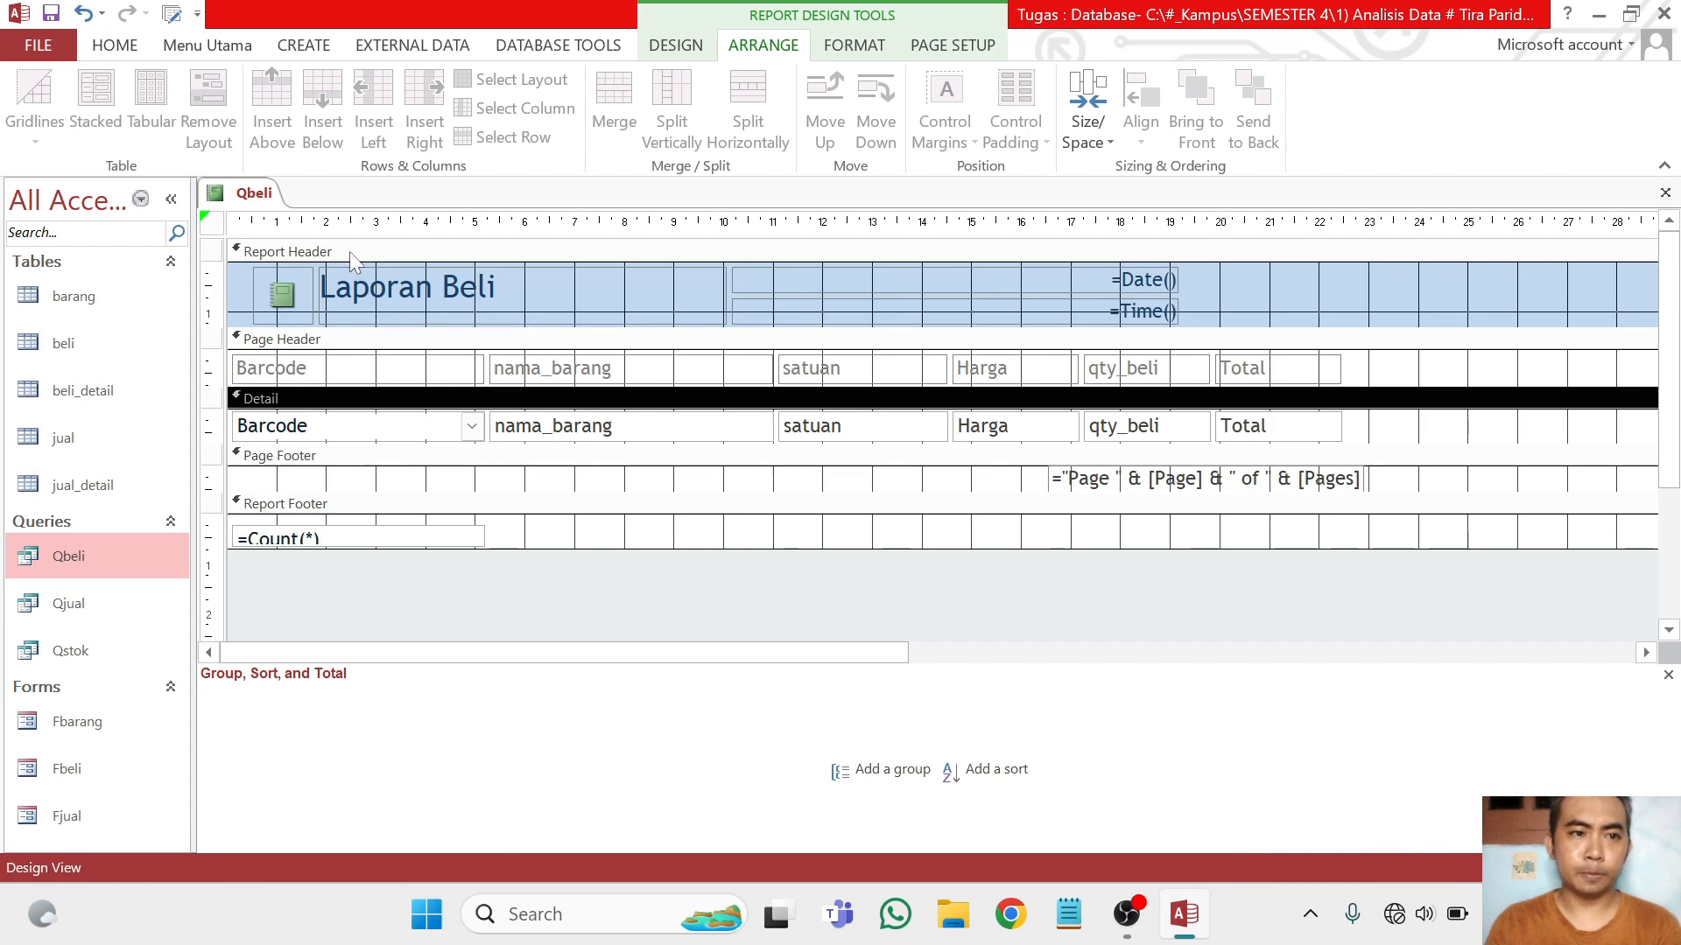
pyautogui.click(1088, 618)
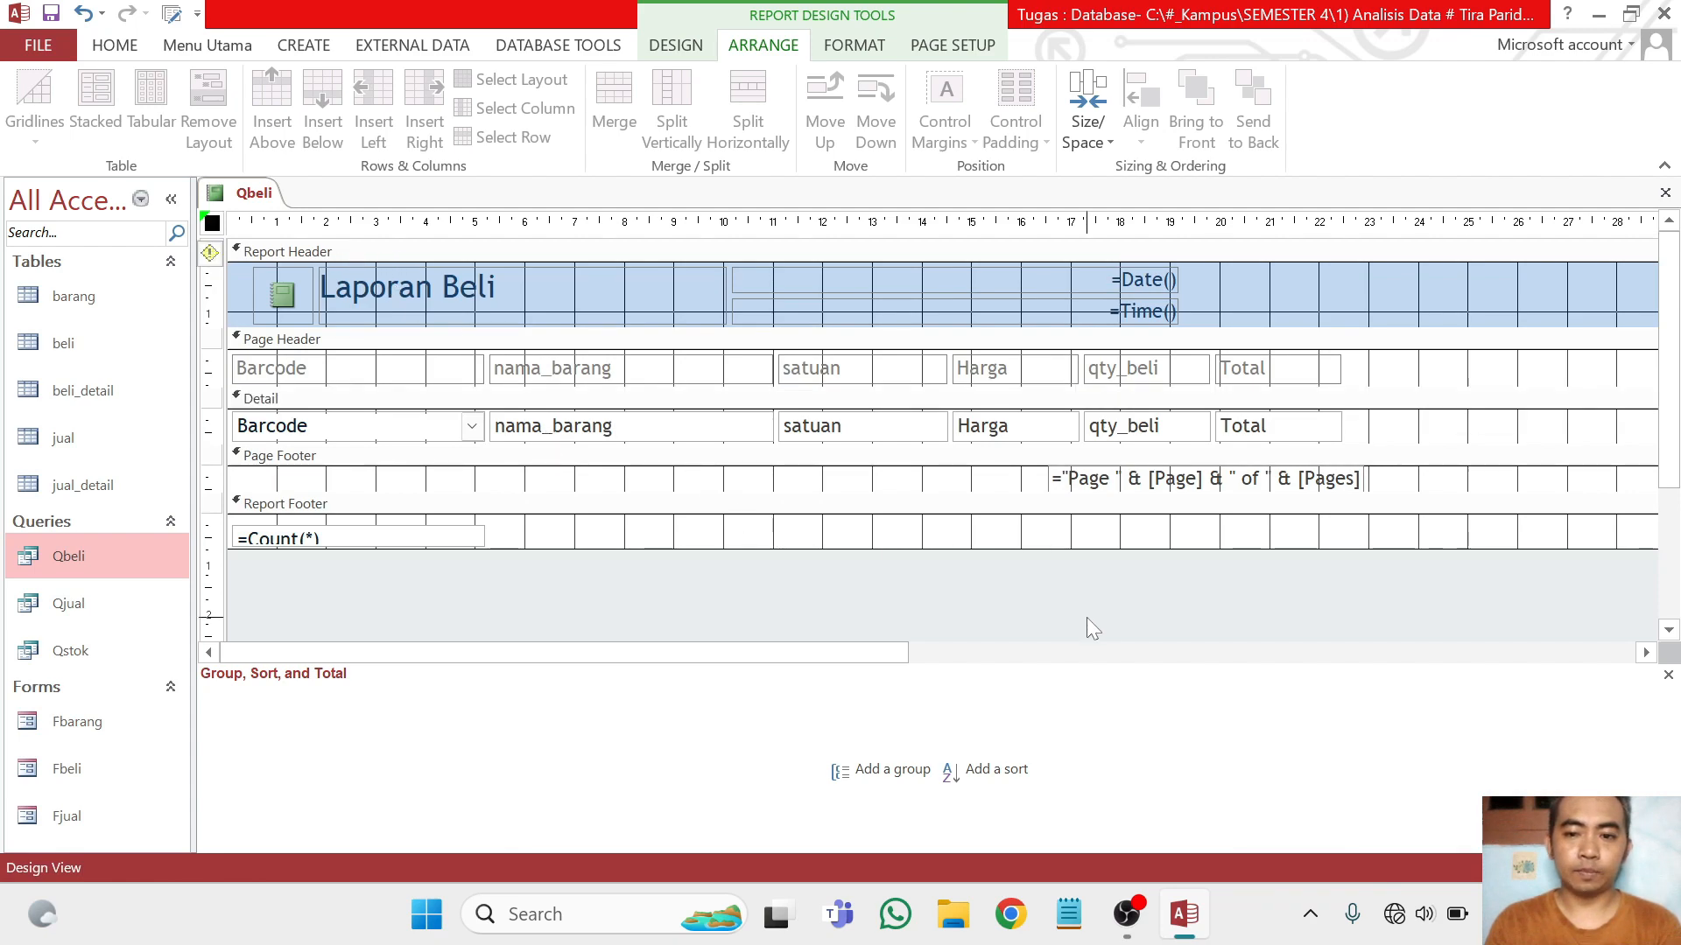
pyautogui.click(882, 767)
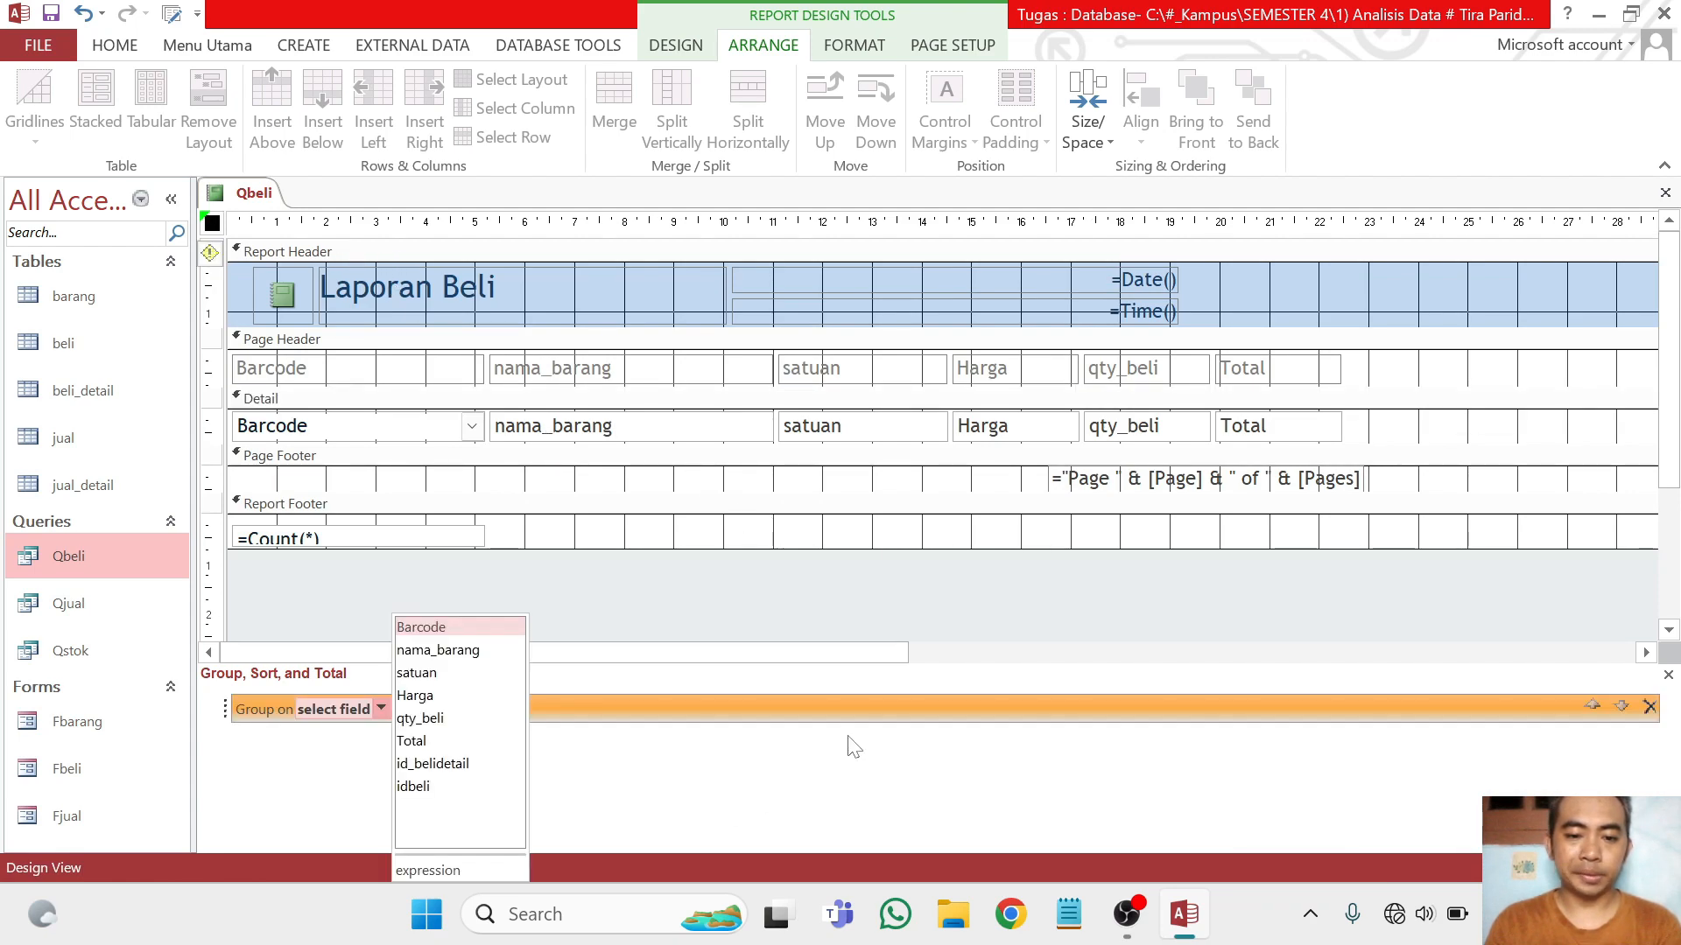
pyautogui.click(443, 781)
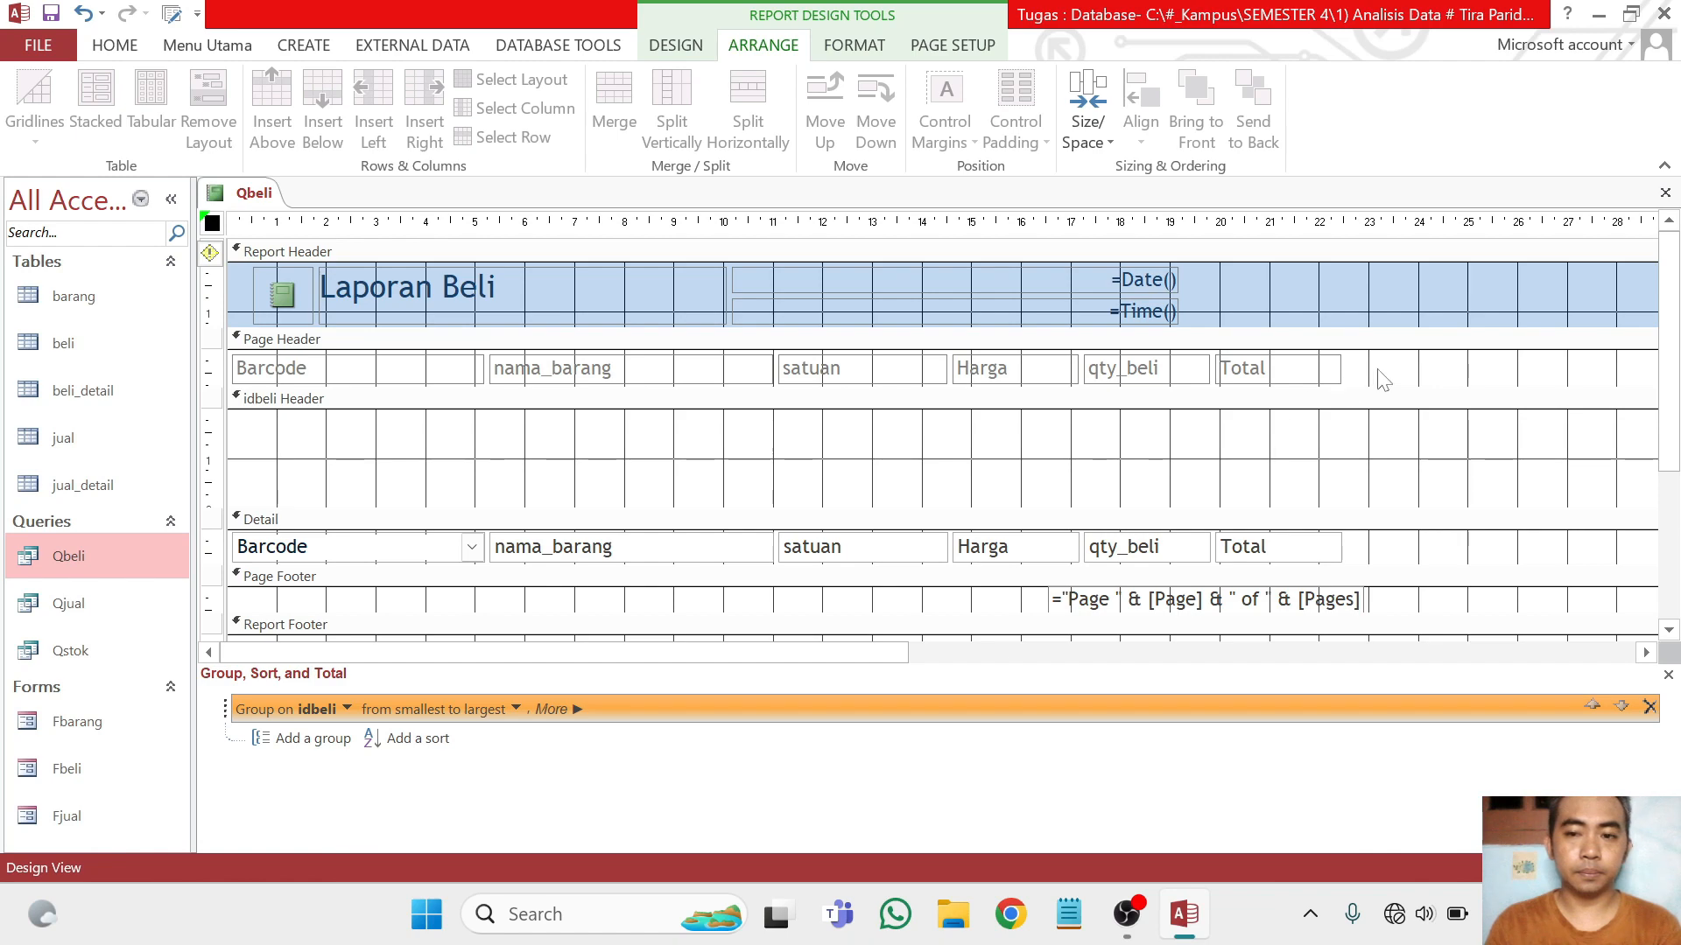
# Check the grouped purchase report in Report View and return it to Design View
pyautogui.click(1313, 339)
pyautogui.click(120, 52)
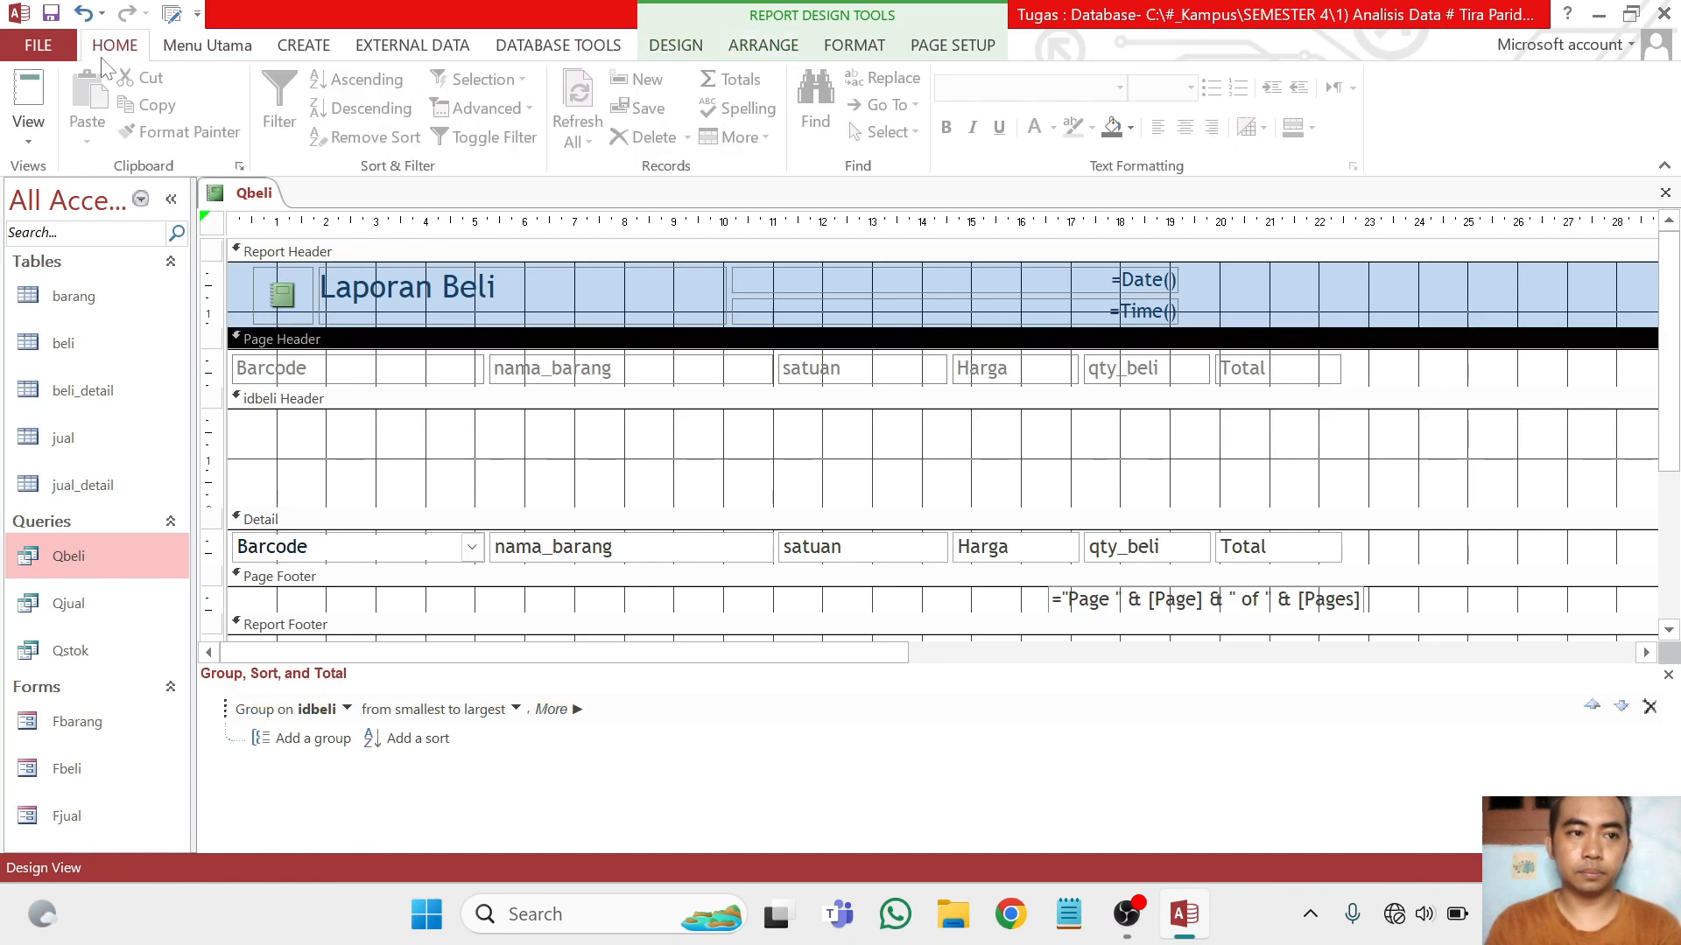
pyautogui.click(28, 96)
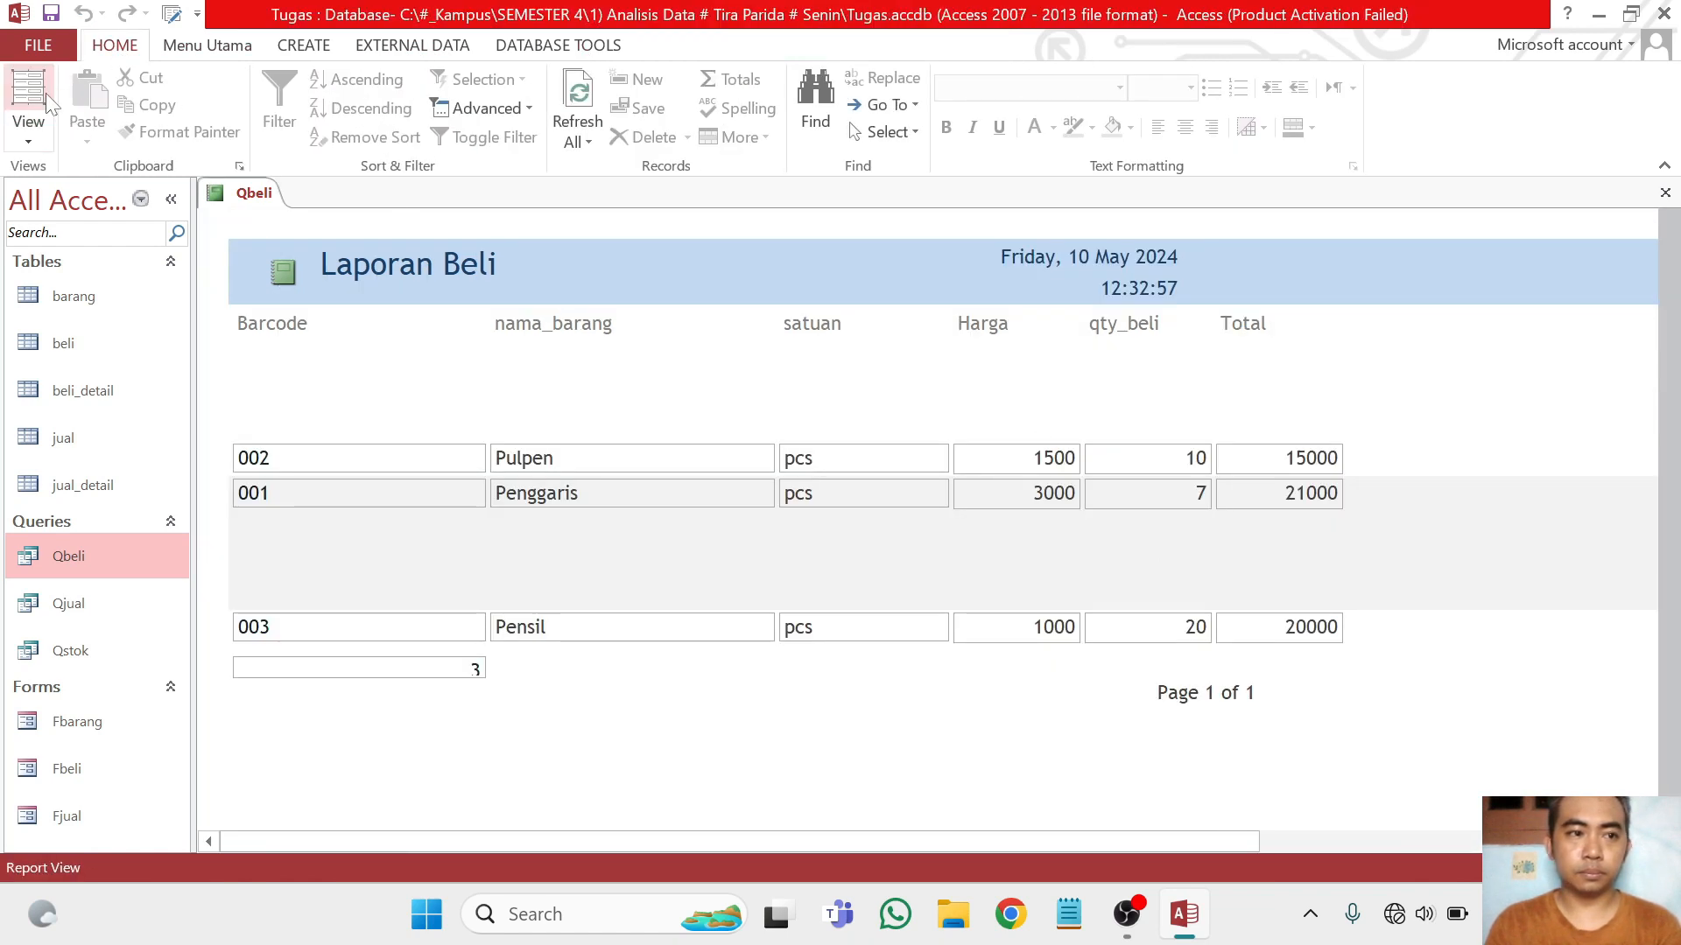
pyautogui.click(28, 131)
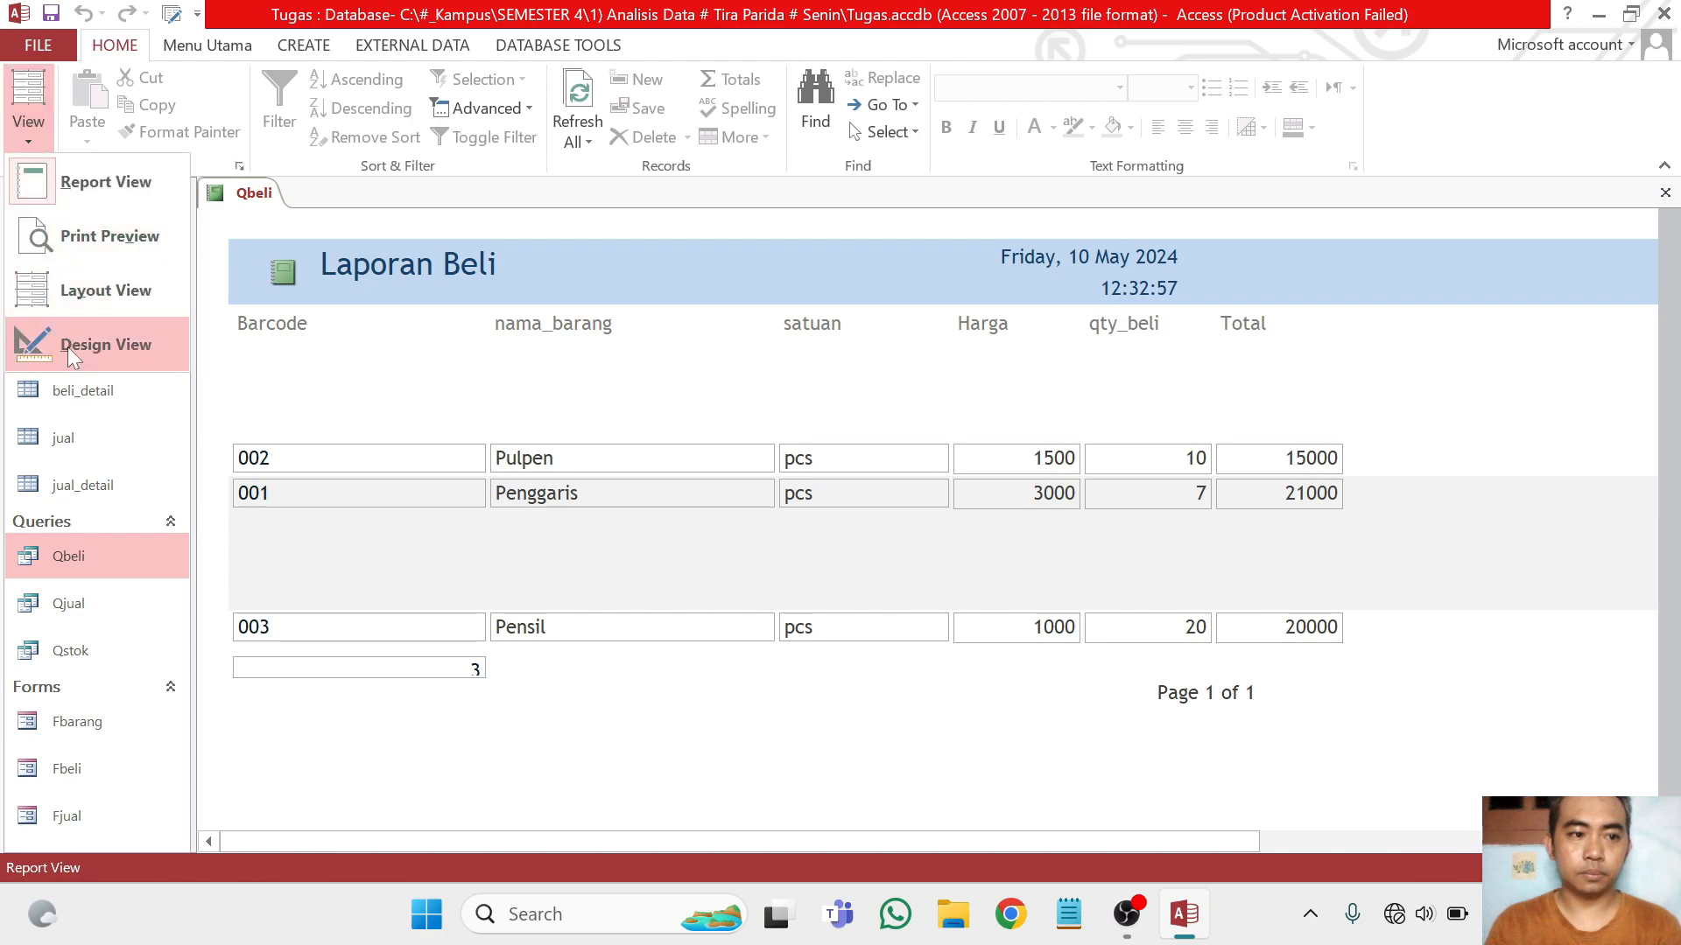
pyautogui.click(97, 344)
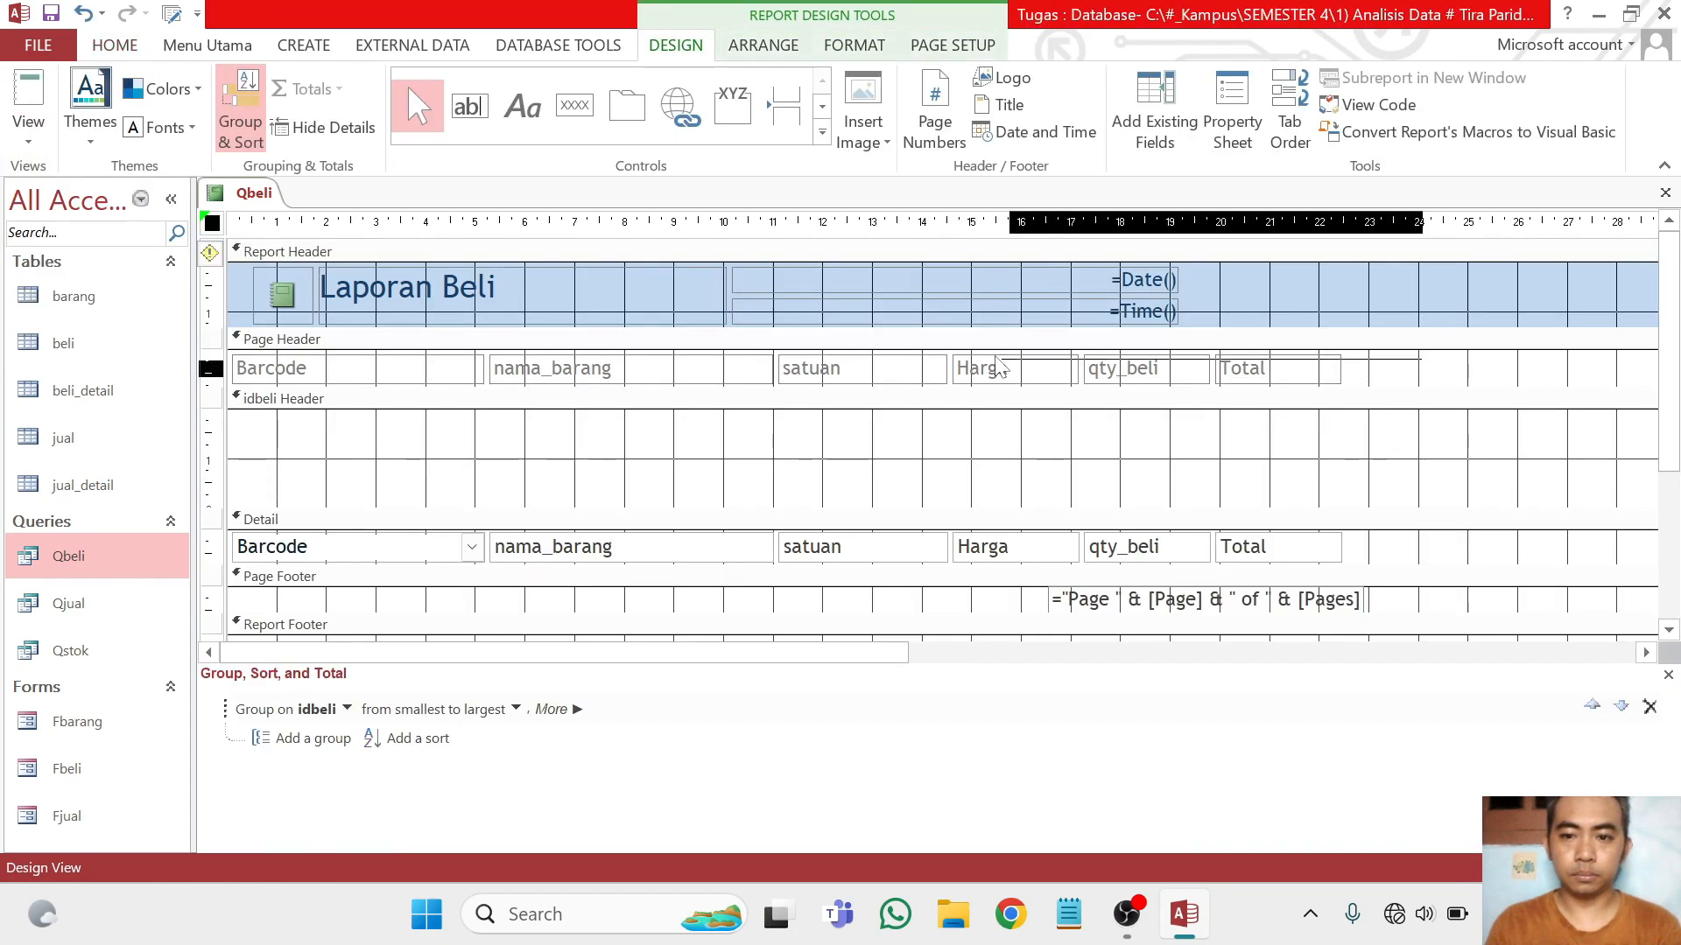
# Move the column labels from the page header into the idbeli header and collapse the empty page header
pyautogui.click(207, 367)
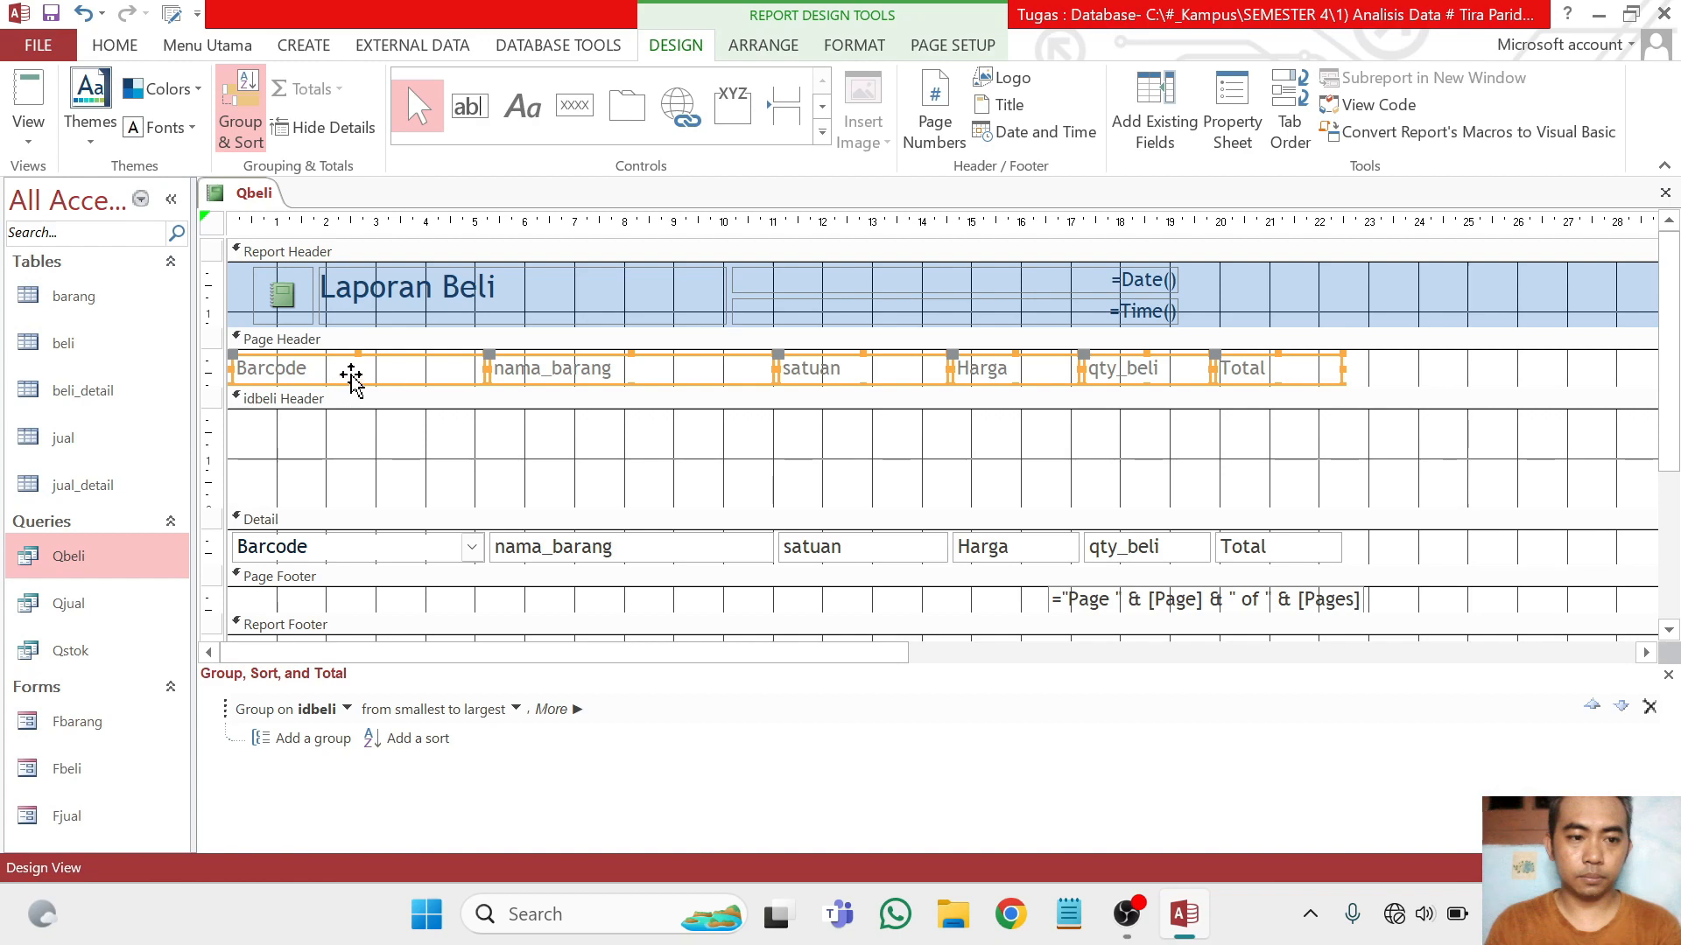
pyautogui.moveTo(349, 375); pyautogui.dragTo(349, 488)
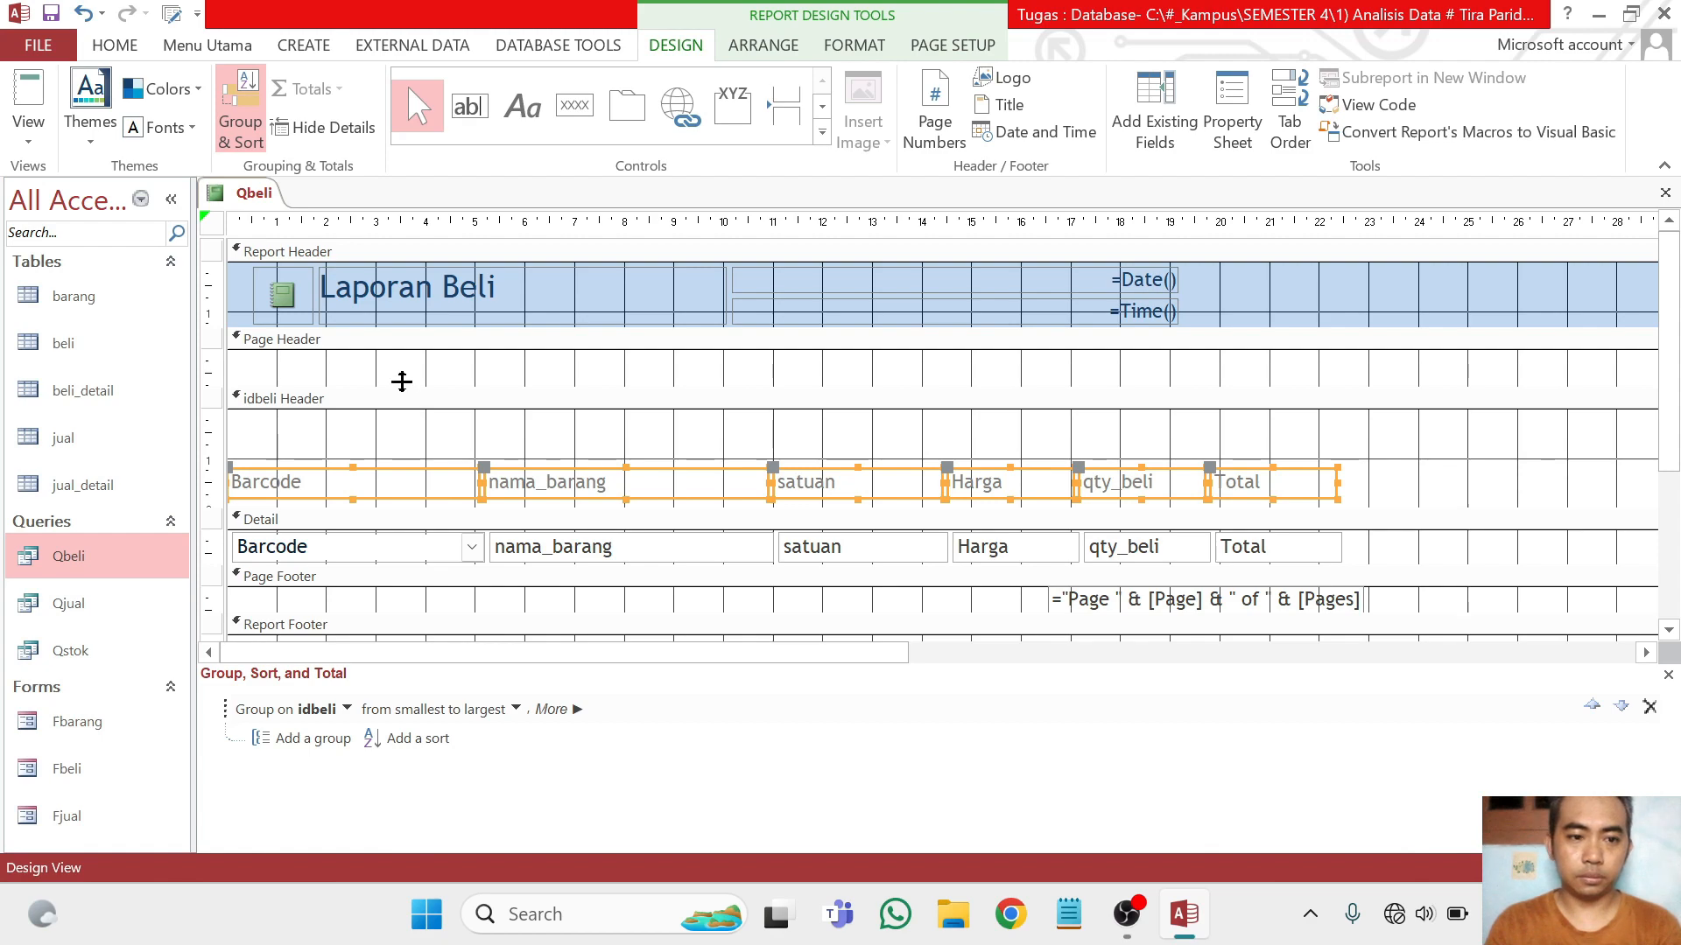
pyautogui.moveTo(401, 390); pyautogui.dragTo(405, 348)
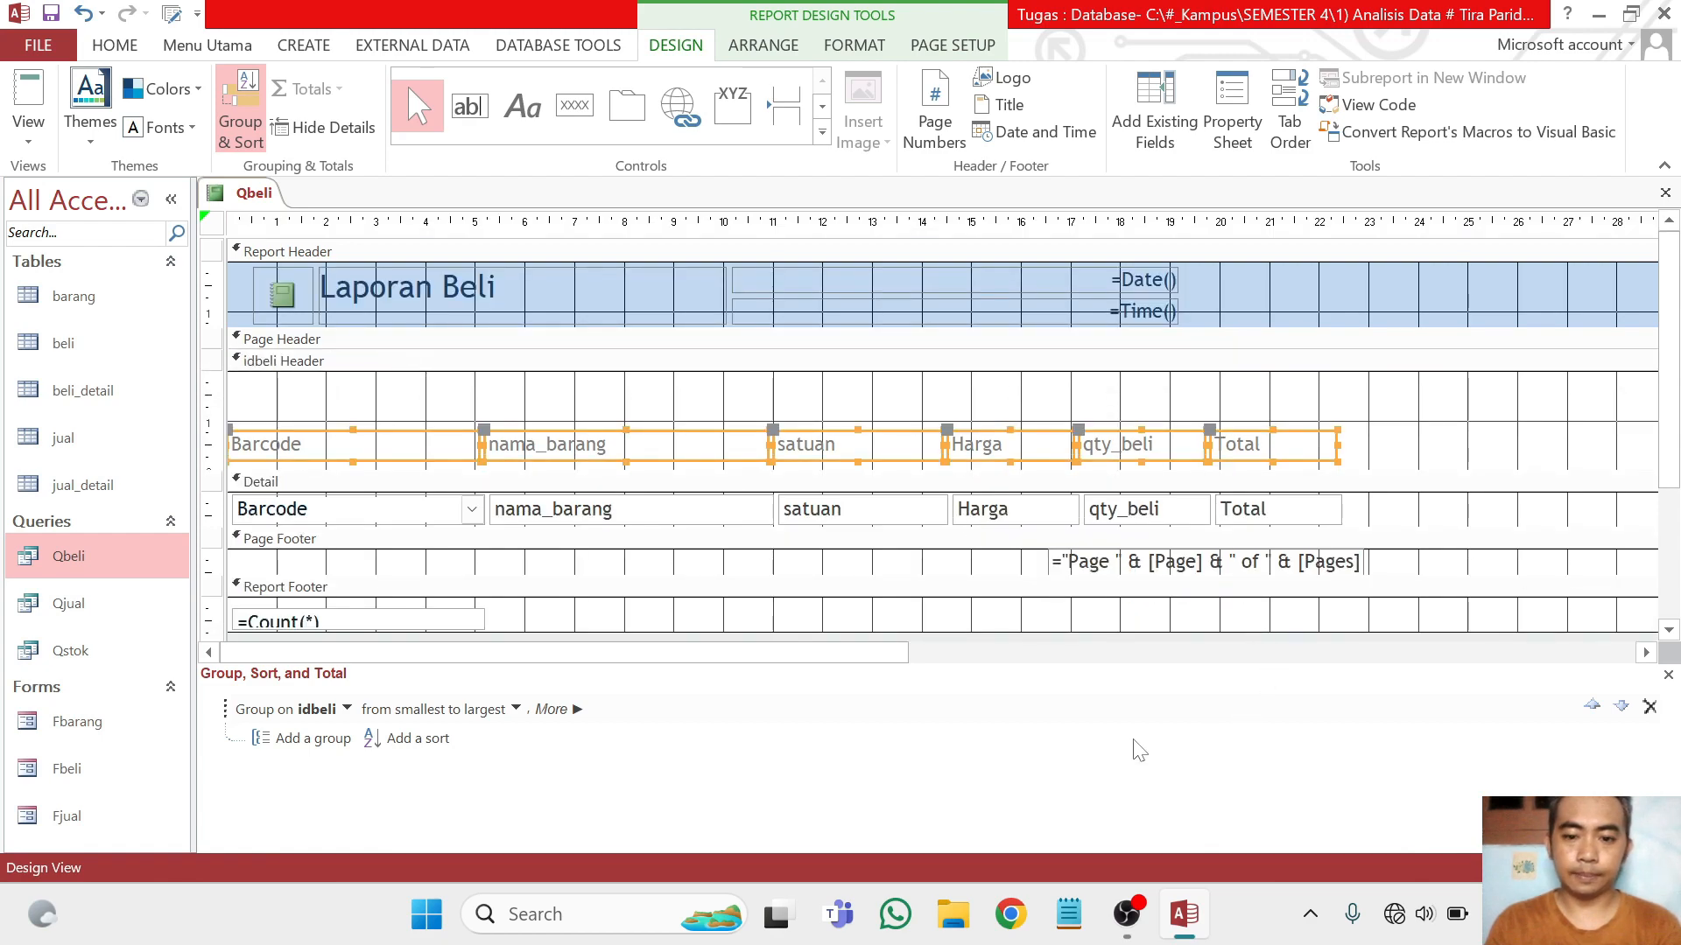
pyautogui.click(1407, 480)
# Set the number format of the Total text box in the detail section to Standard
pyautogui.click(1281, 513)
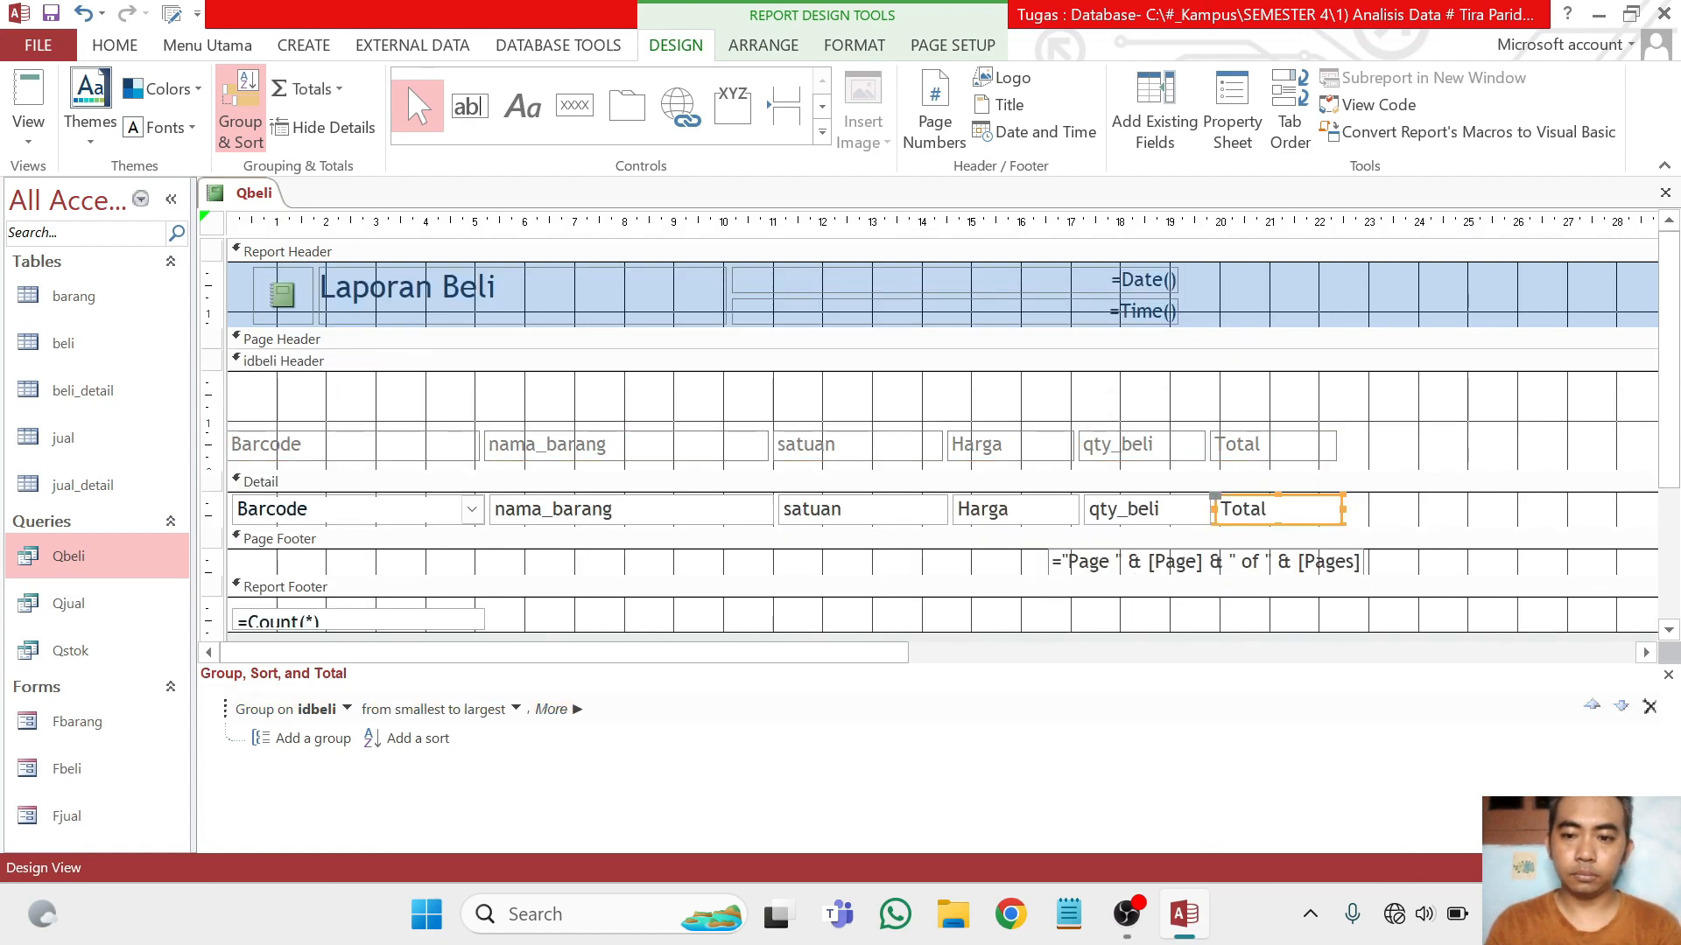
pyautogui.click(1232, 110)
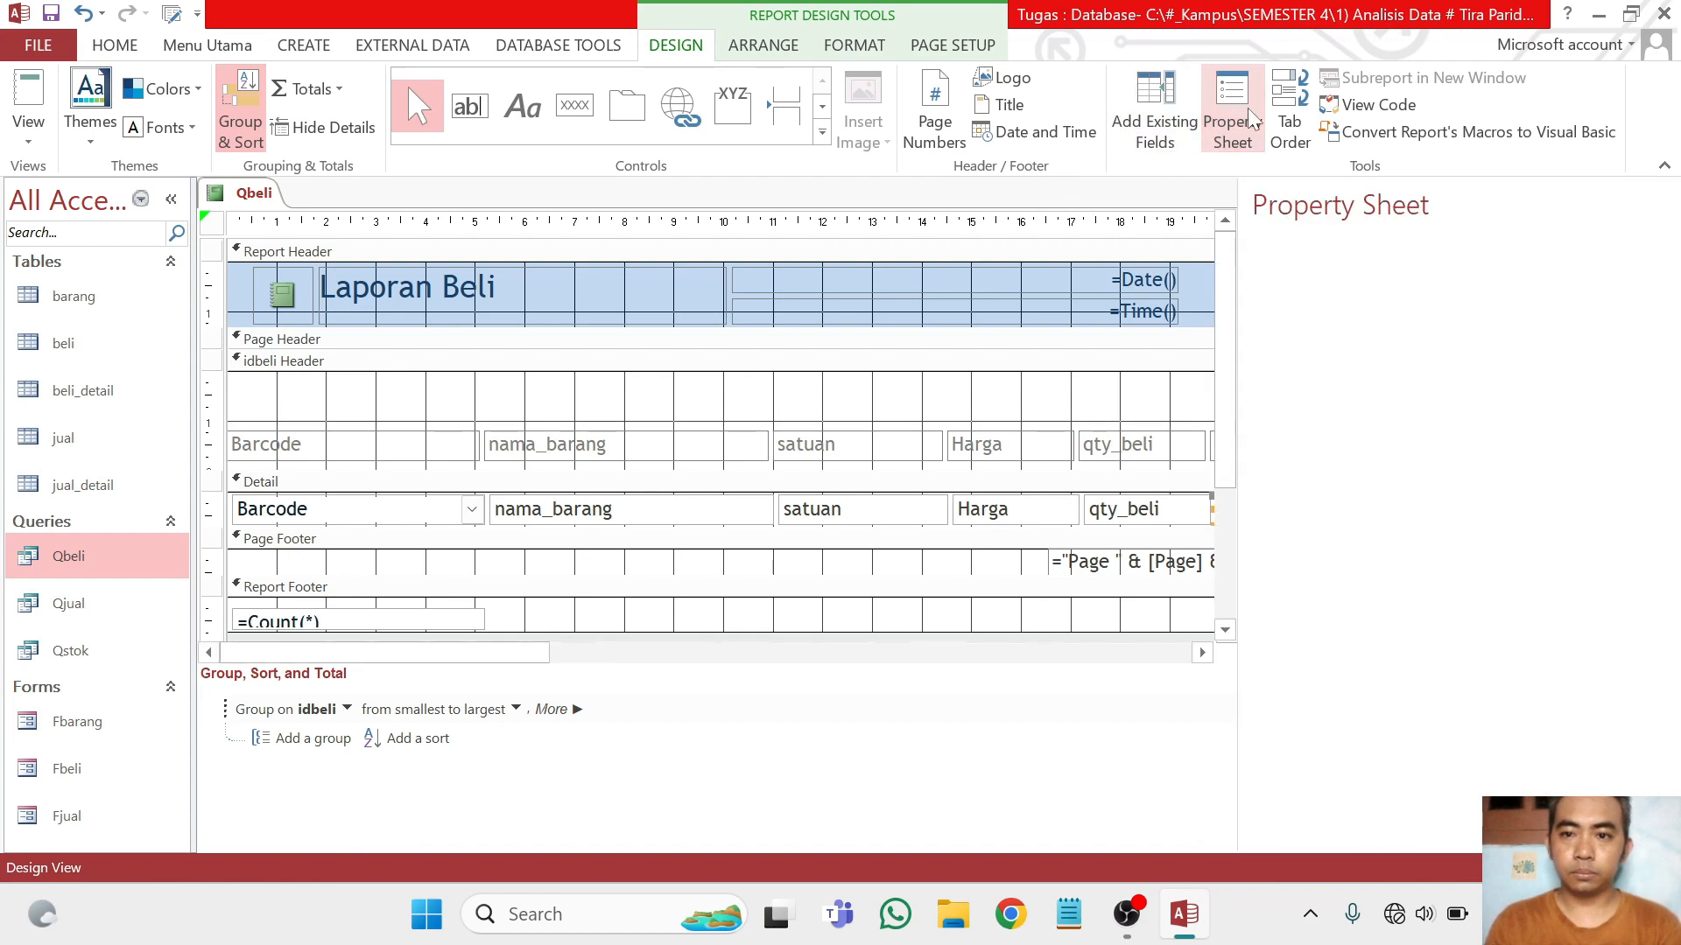
pyautogui.click(1538, 364)
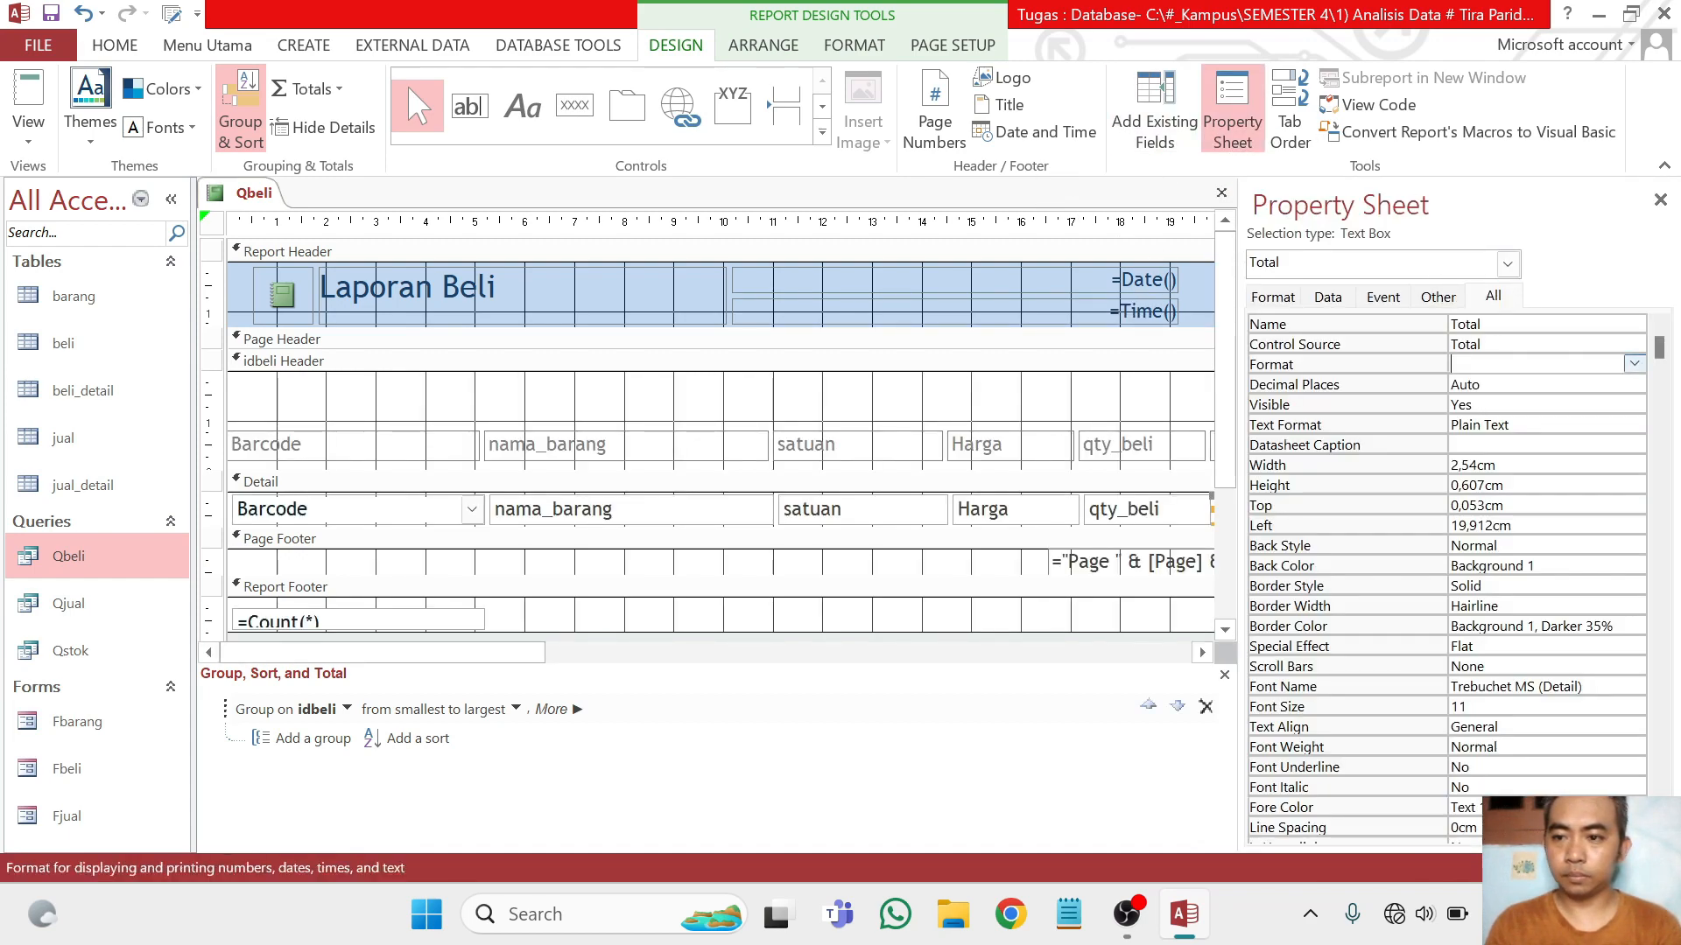
pyautogui.click(1633, 364)
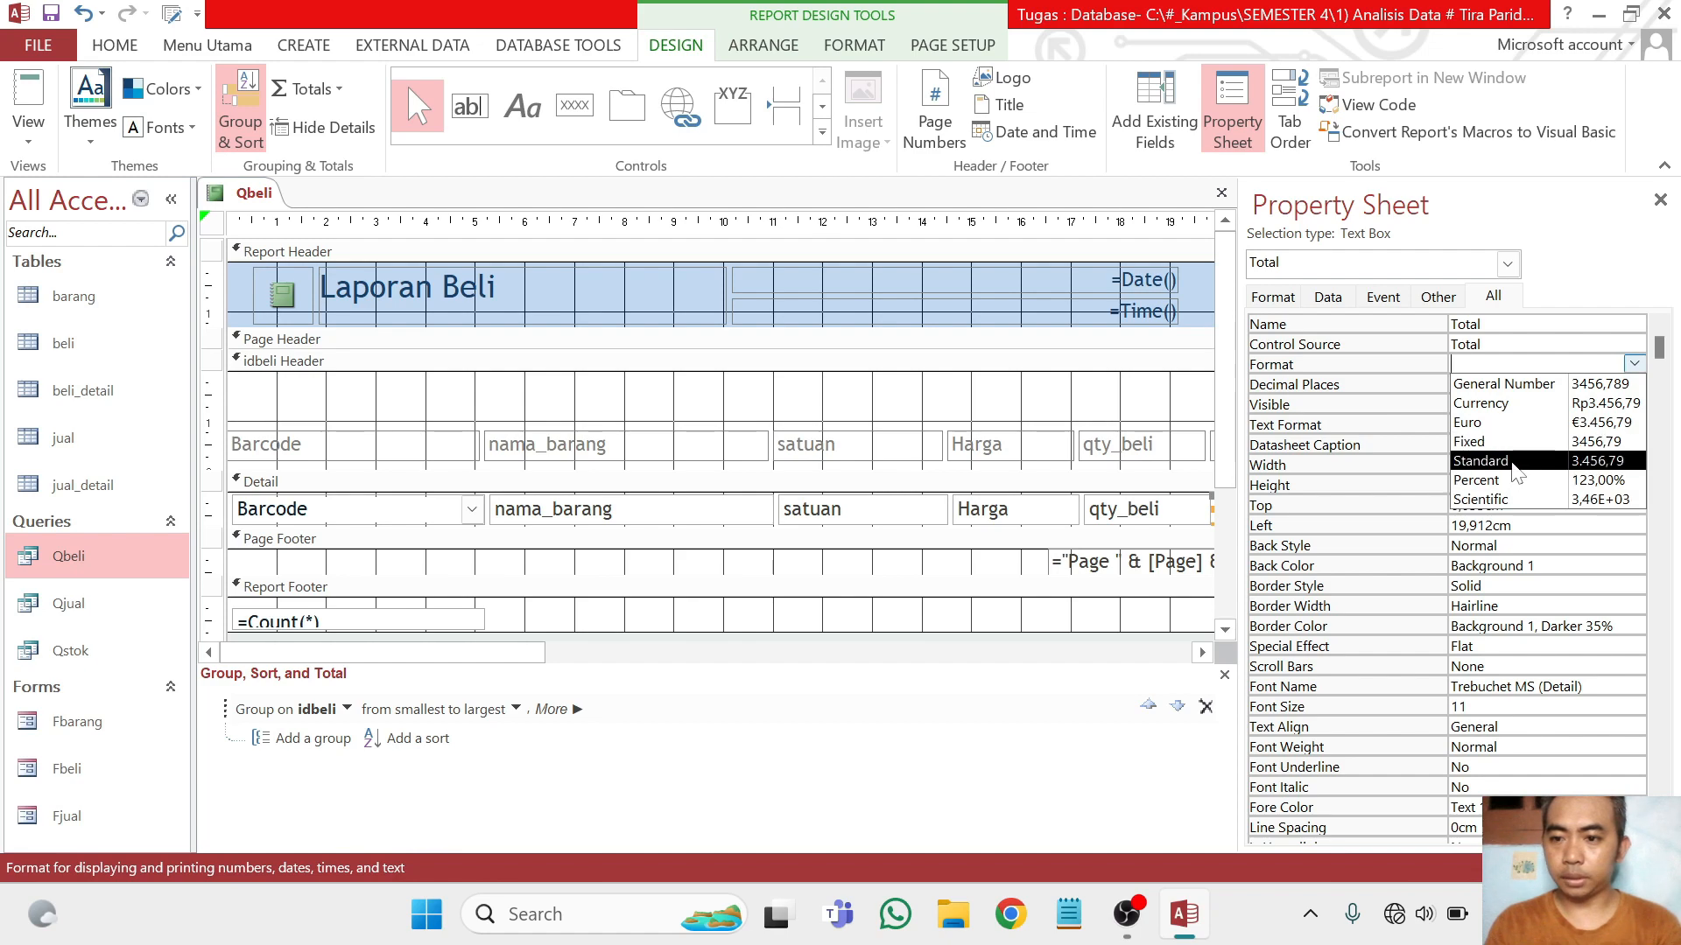
pyautogui.click(1488, 462)
pyautogui.click(1231, 109)
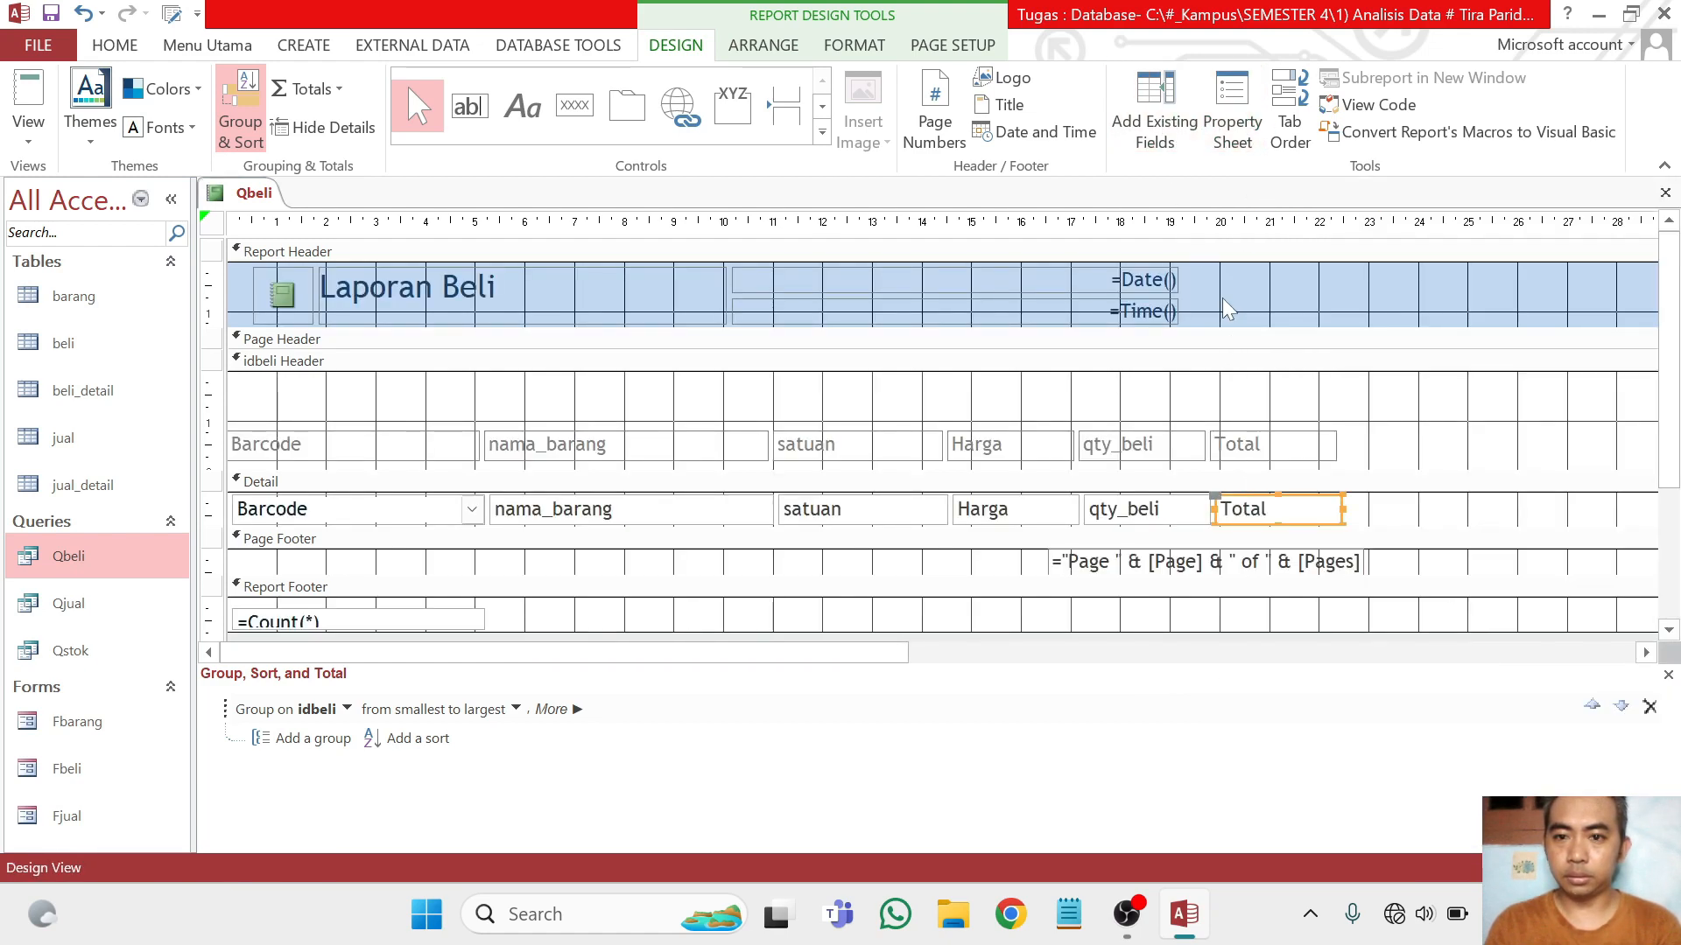
# Add the idbeli field to the idbeli header above the column labels and space its label and text box apart
pyautogui.click(1164, 114)
pyautogui.moveTo(1289, 452); pyautogui.dragTo(393, 388)
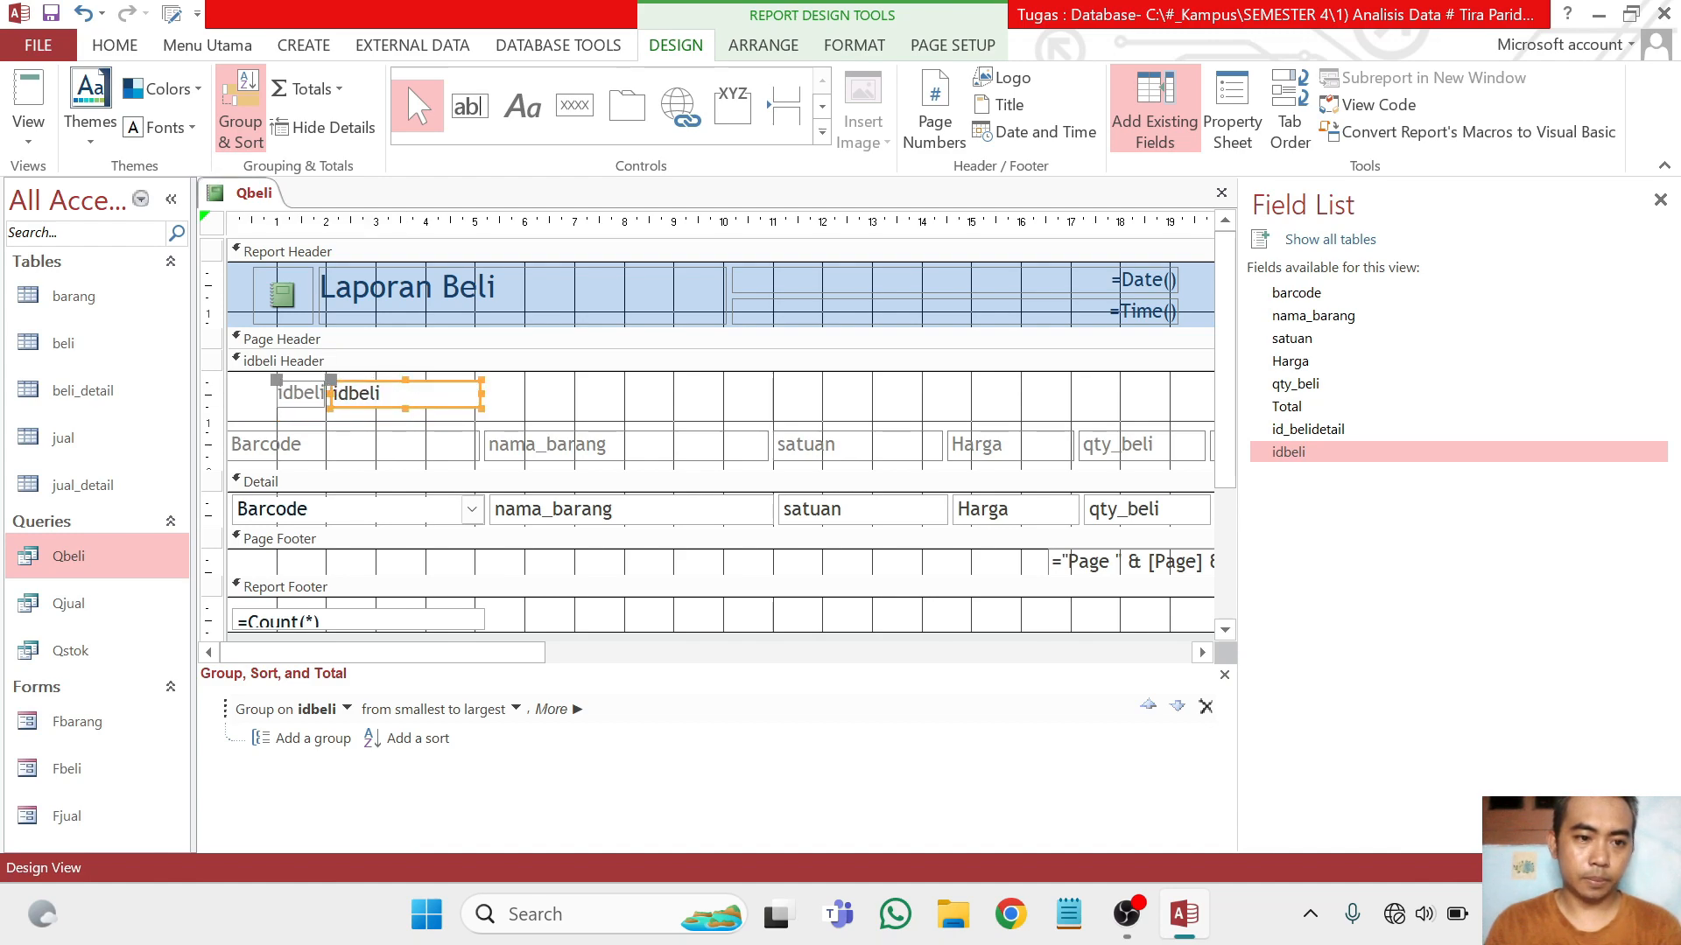
pyautogui.moveTo(332, 394); pyautogui.dragTo(581, 409)
pyautogui.click(322, 394)
pyautogui.click(451, 394)
# Change the caption of the idbeli label in the group header to "ID Transaksi"
pyautogui.doubleClick(335, 393)
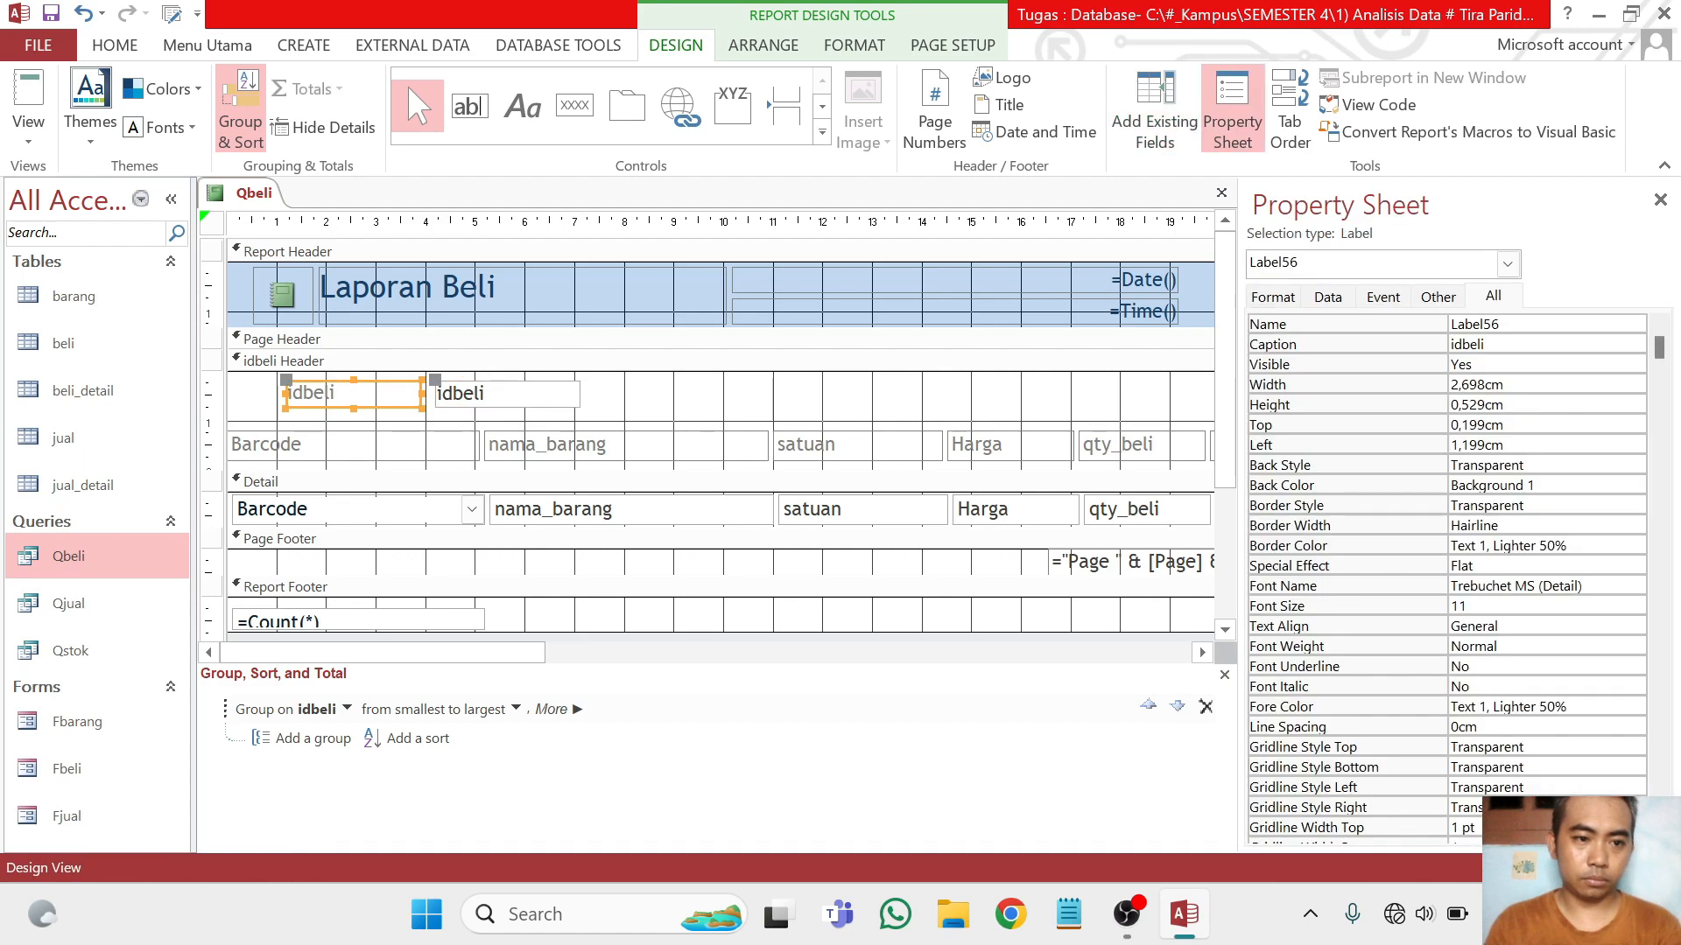
pyautogui.doubleClick(336, 393)
pyautogui.press('BackSpace')
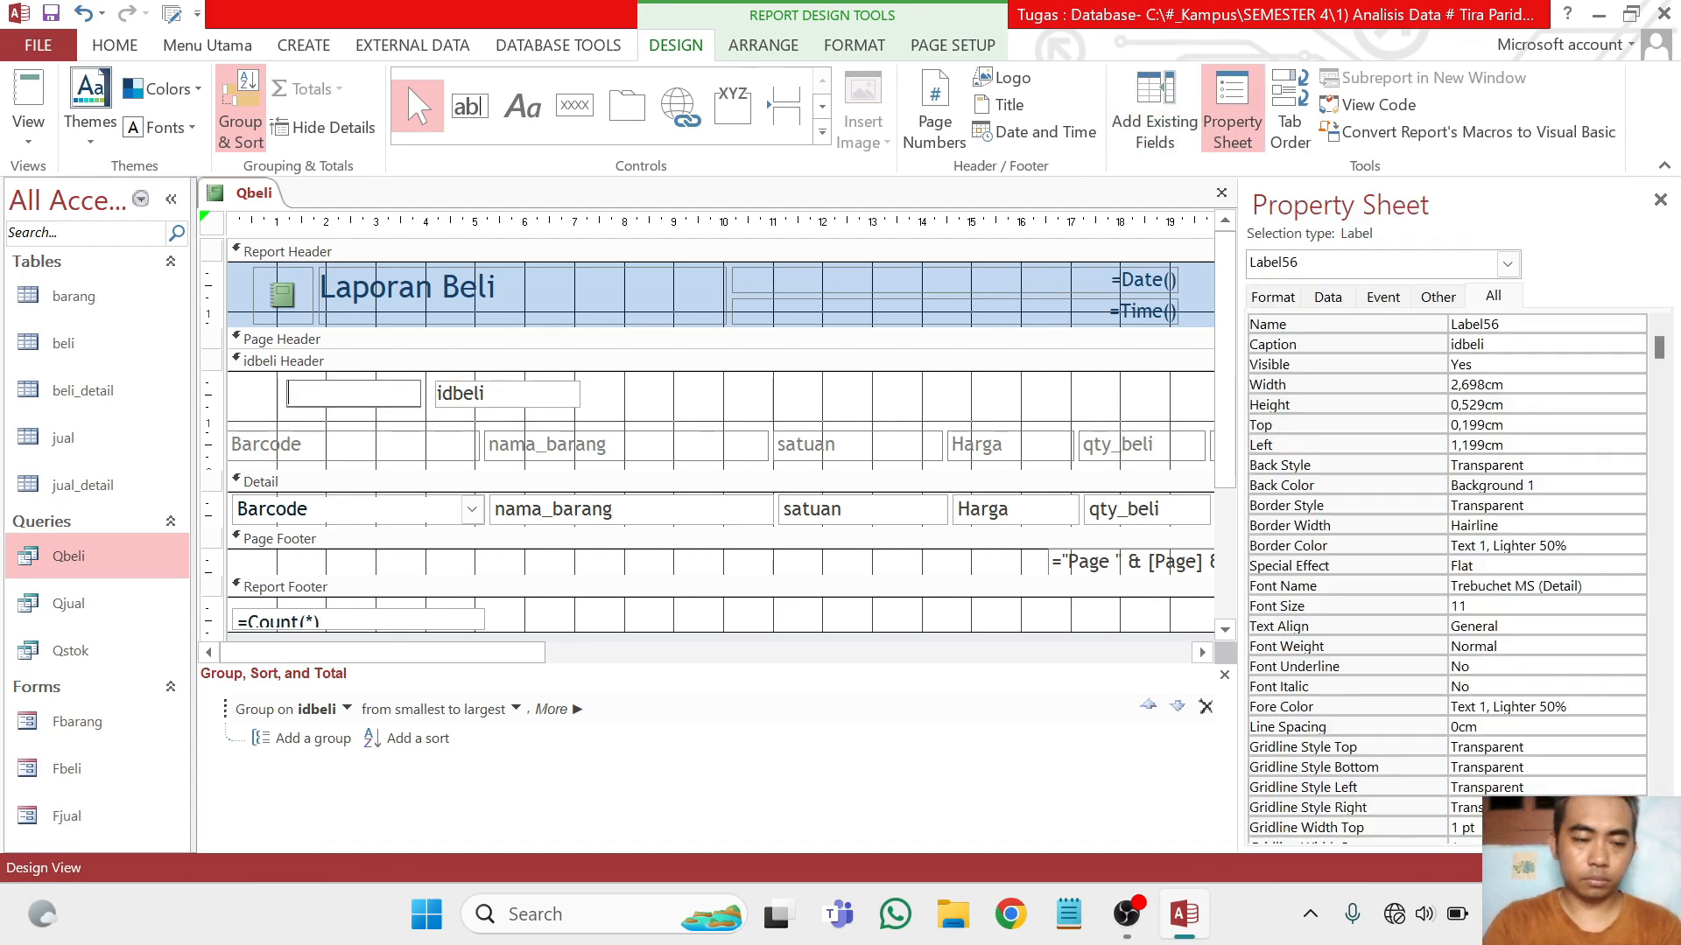
pyautogui.write('ID Transaksi')
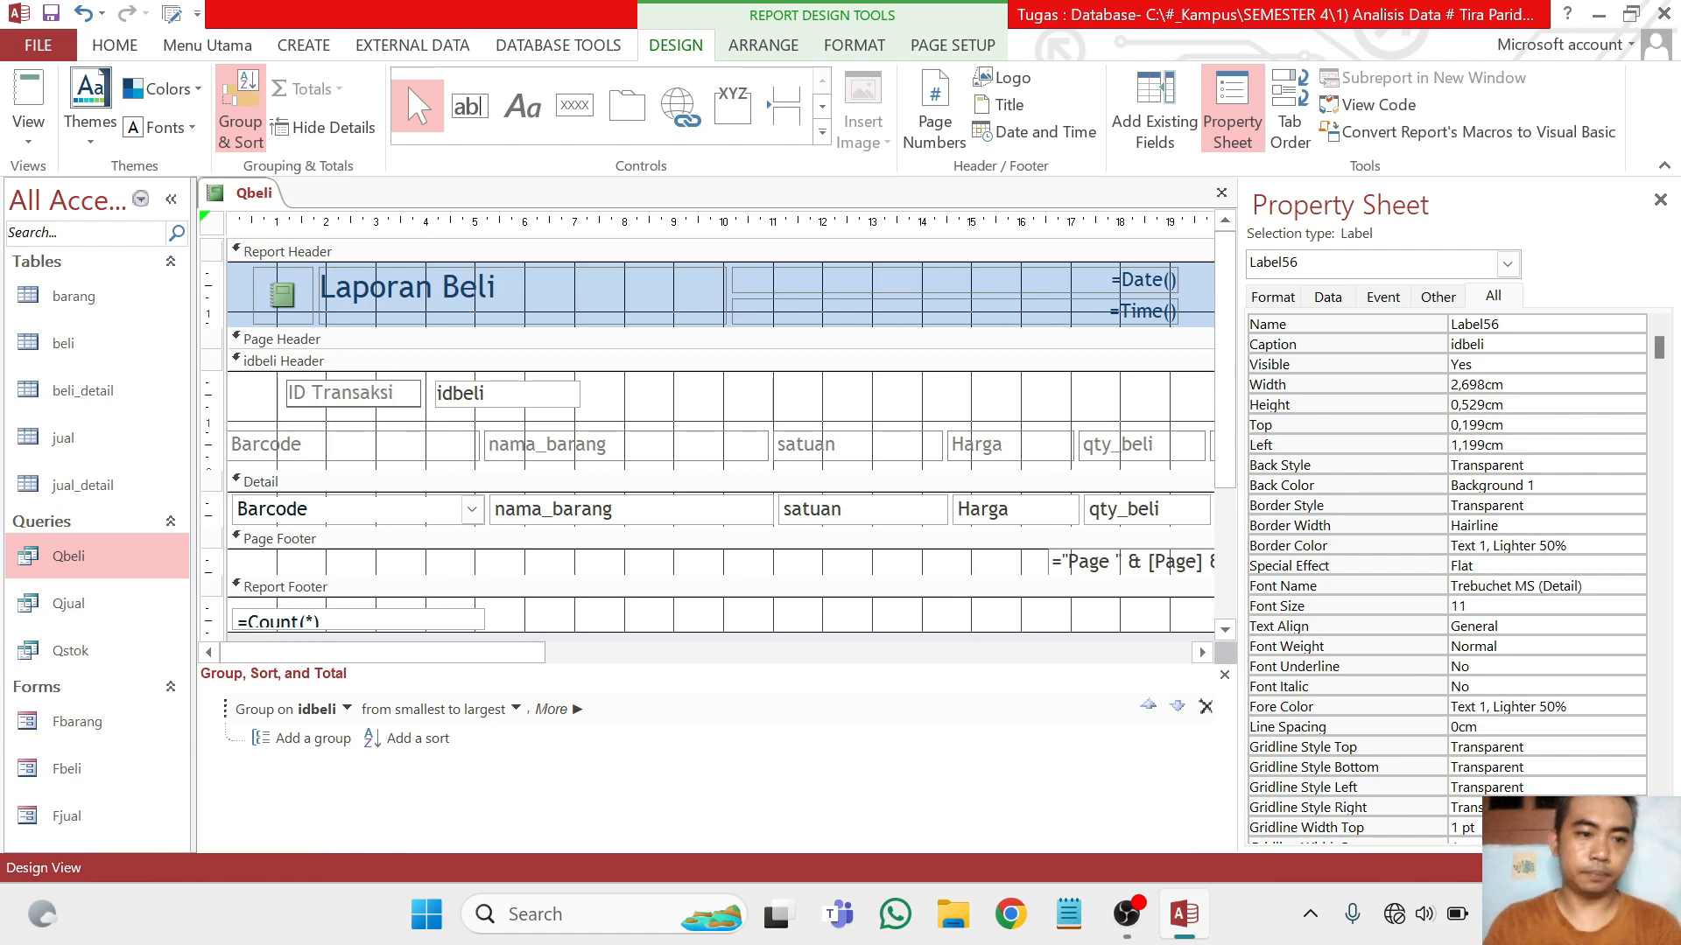
pyautogui.click(577, 470)
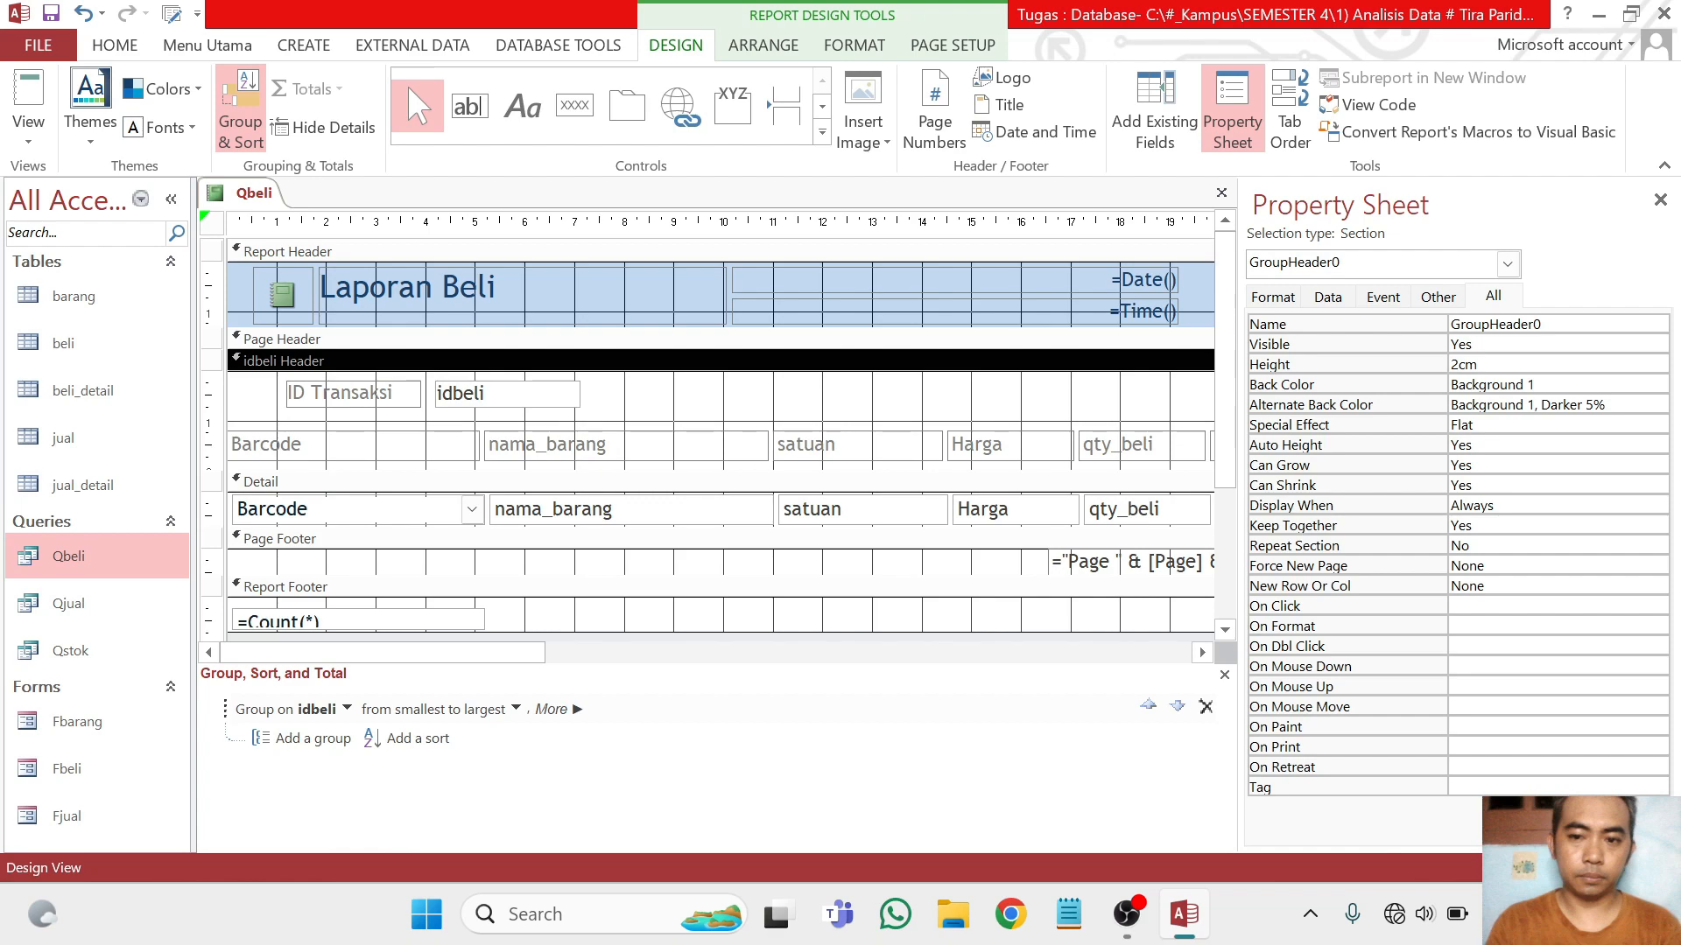
pyautogui.click(1232, 110)
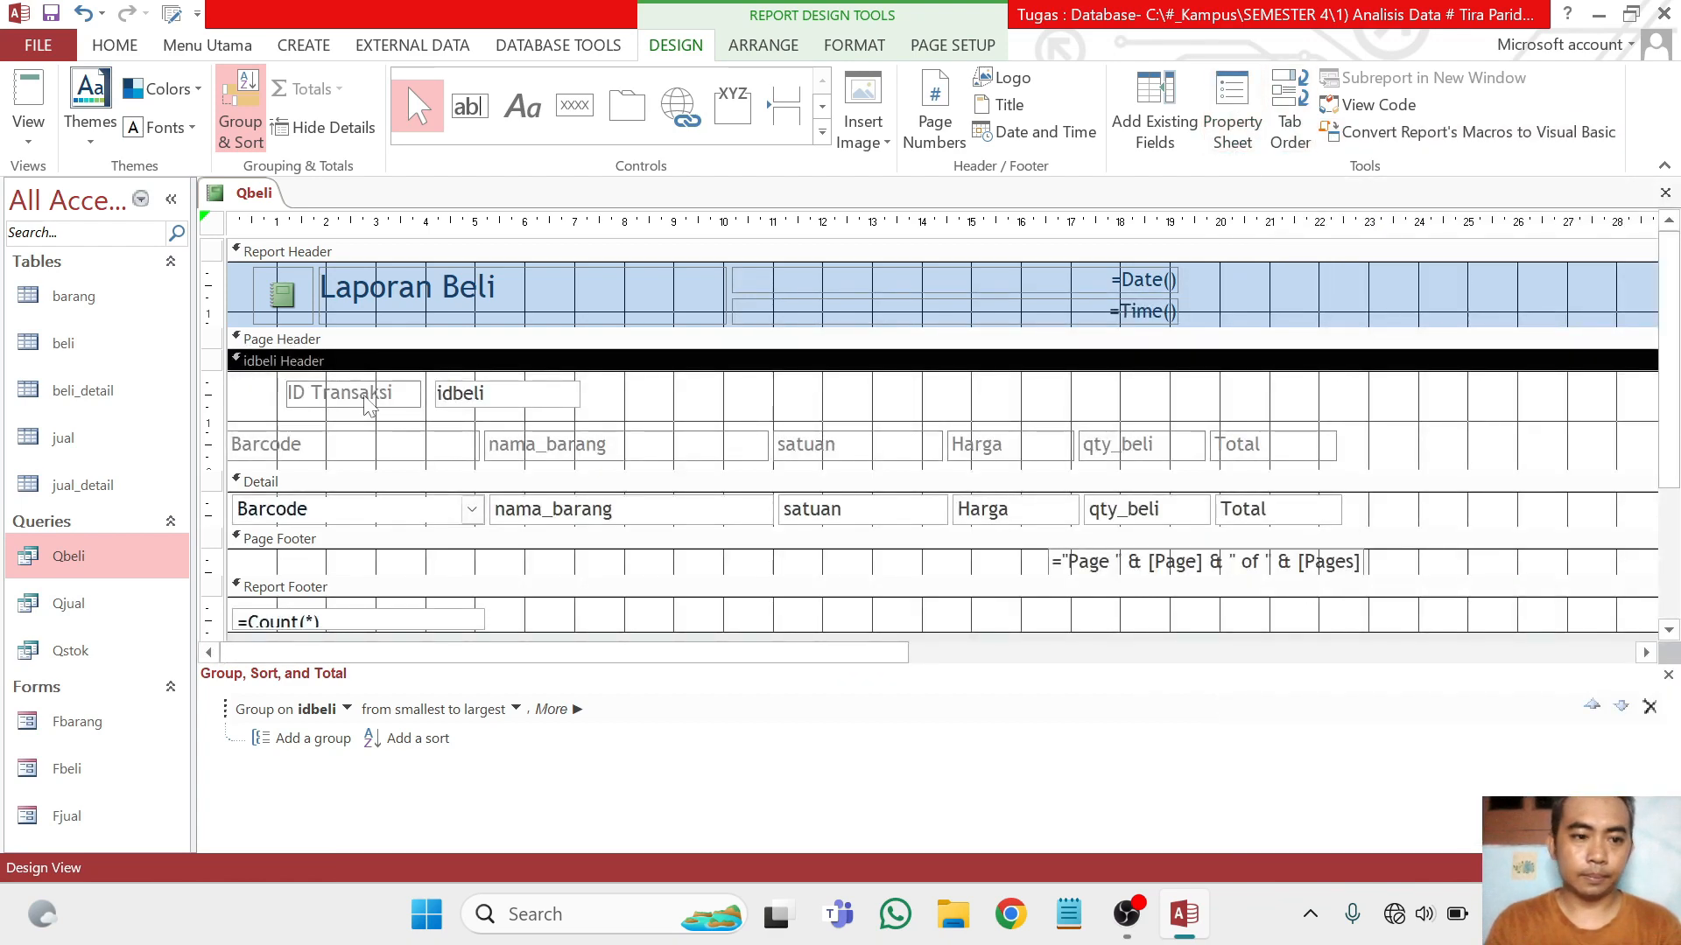
# Check the transaction ID headings and column labels in Report View and return the report to Design View
pyautogui.click(35, 98)
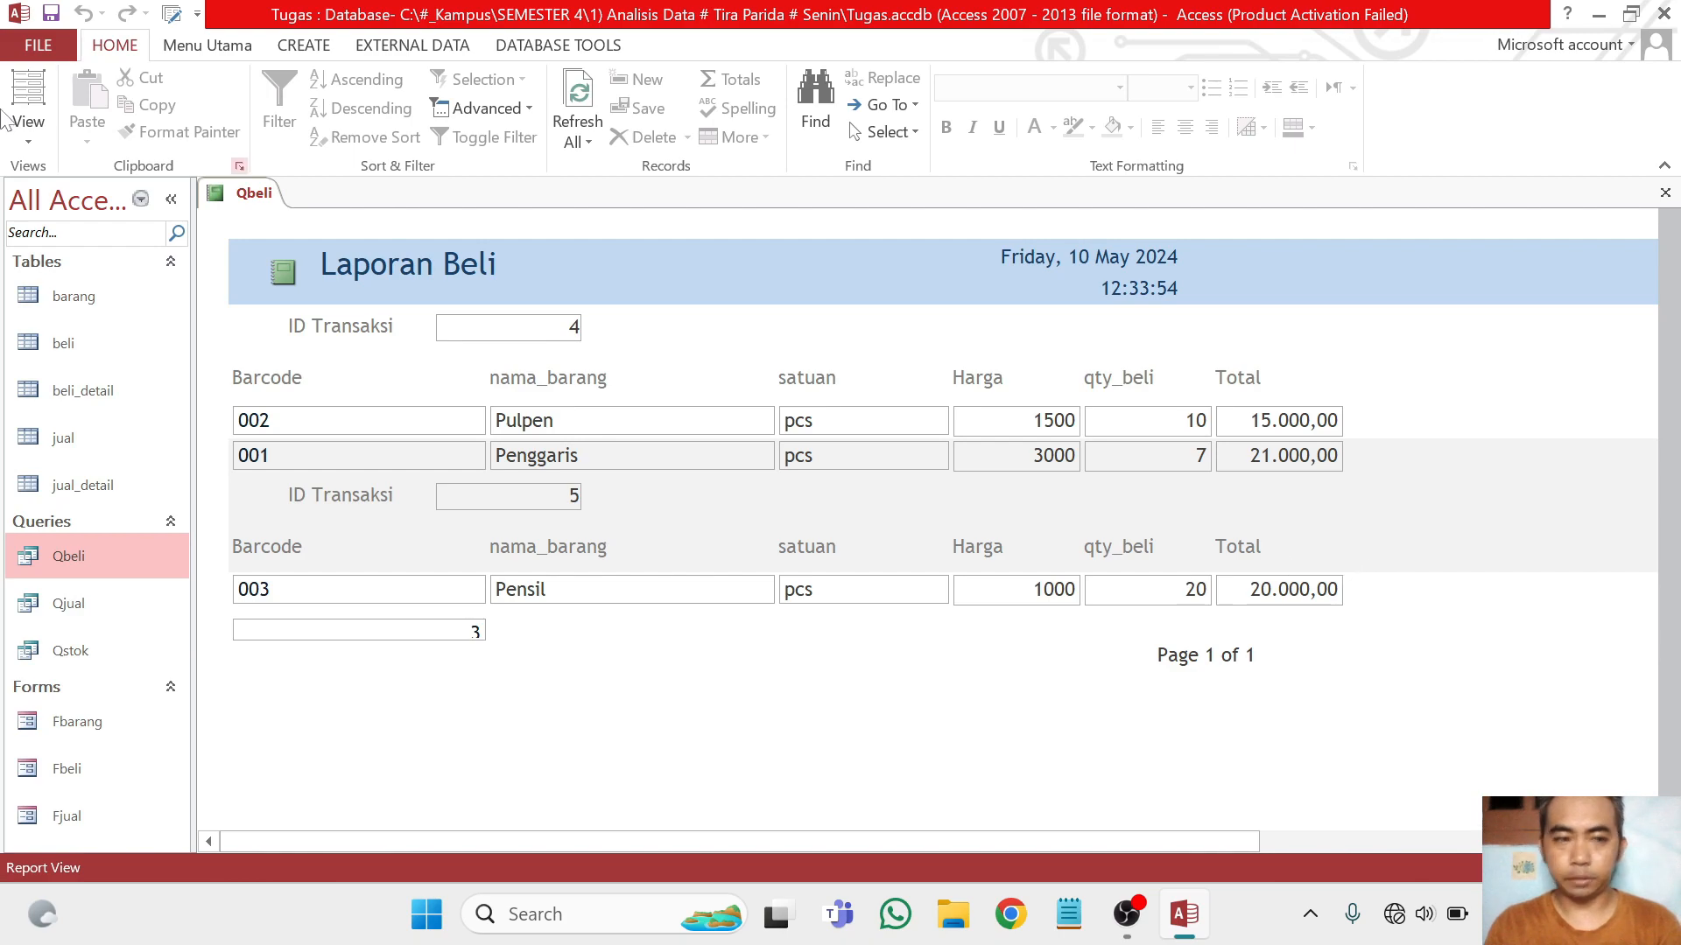
pyautogui.click(29, 138)
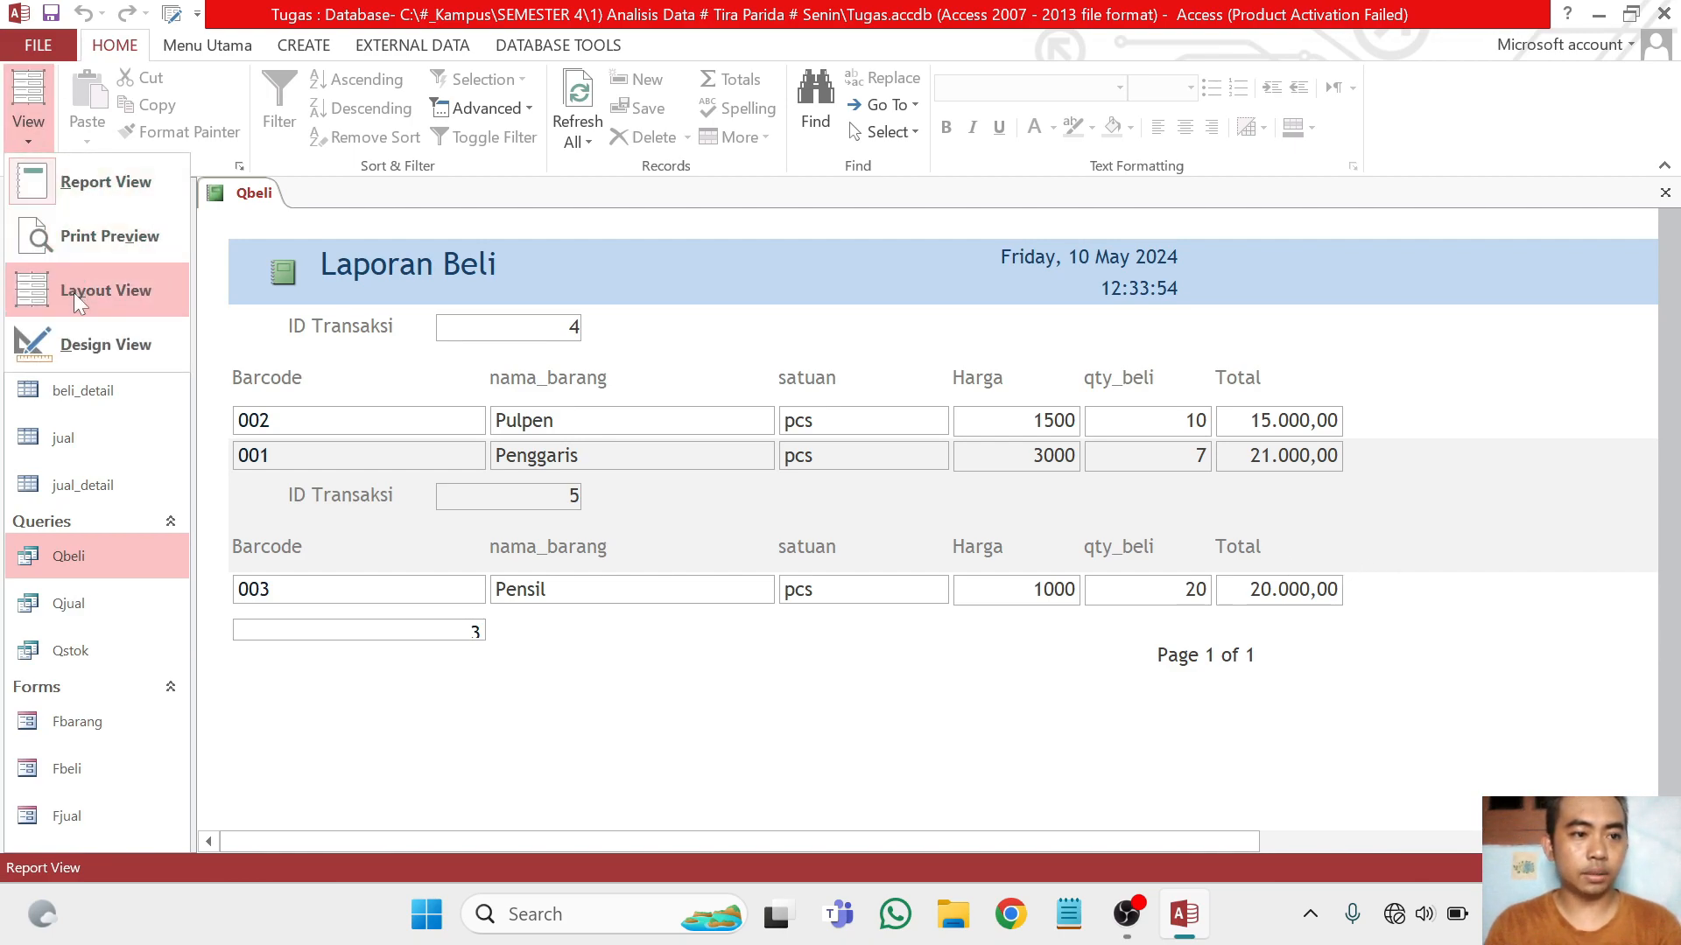
pyautogui.click(96, 344)
# Add a Sum total of the Total field to the report
pyautogui.click(1304, 515)
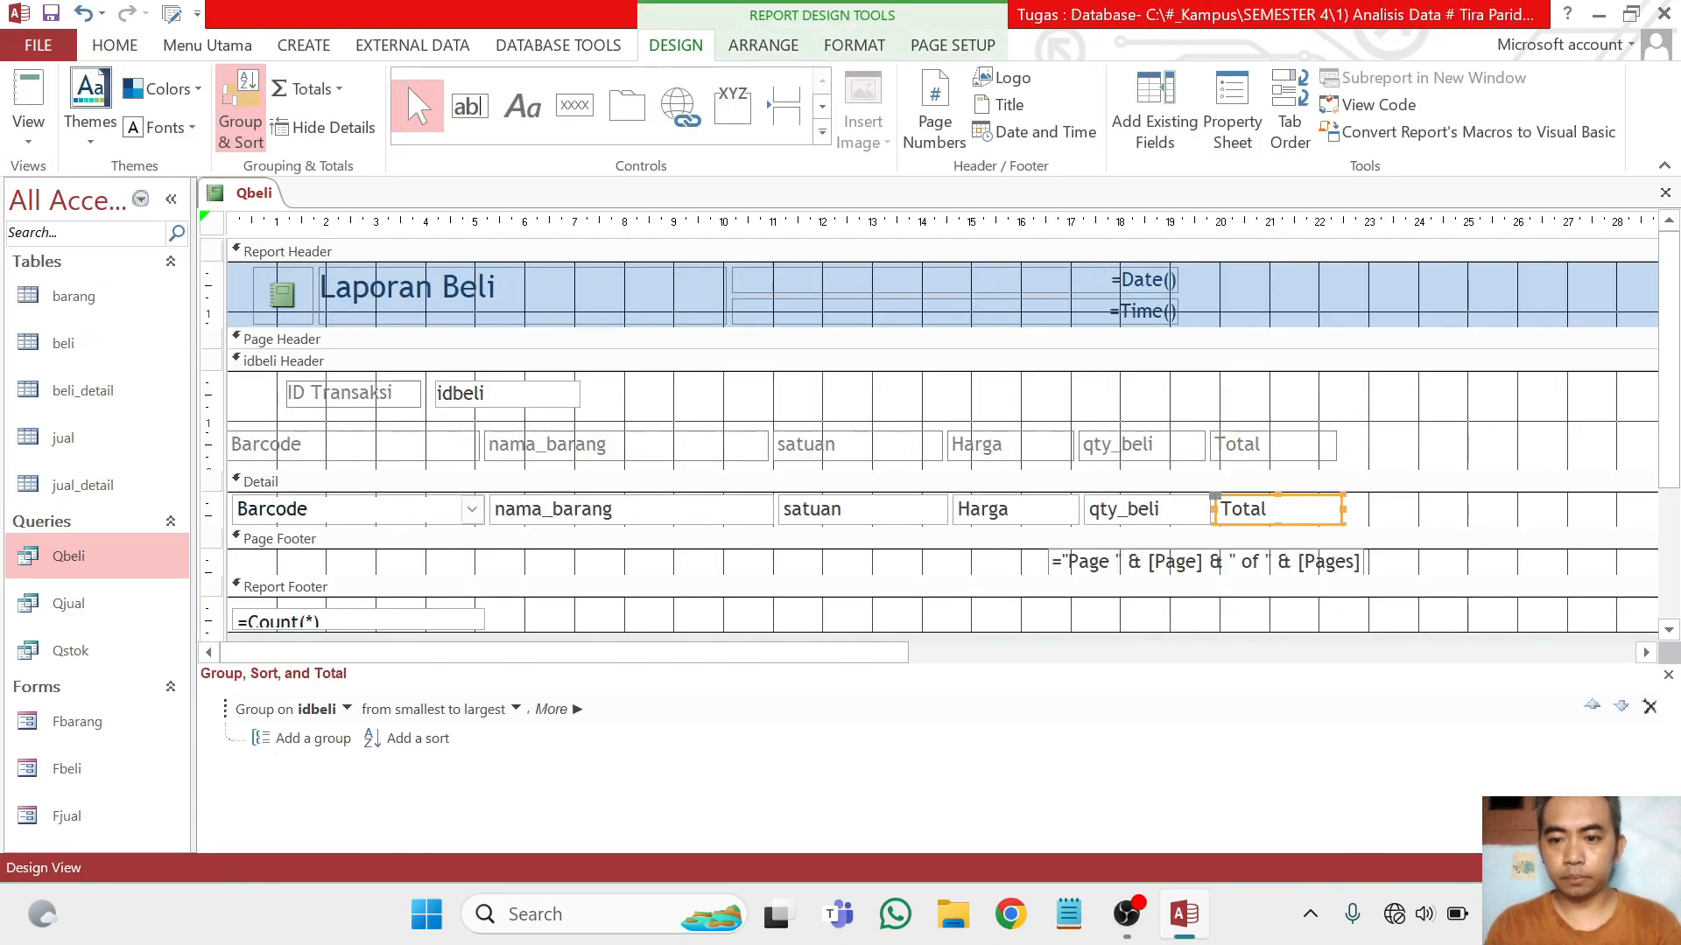
pyautogui.click(312, 89)
pyautogui.click(333, 120)
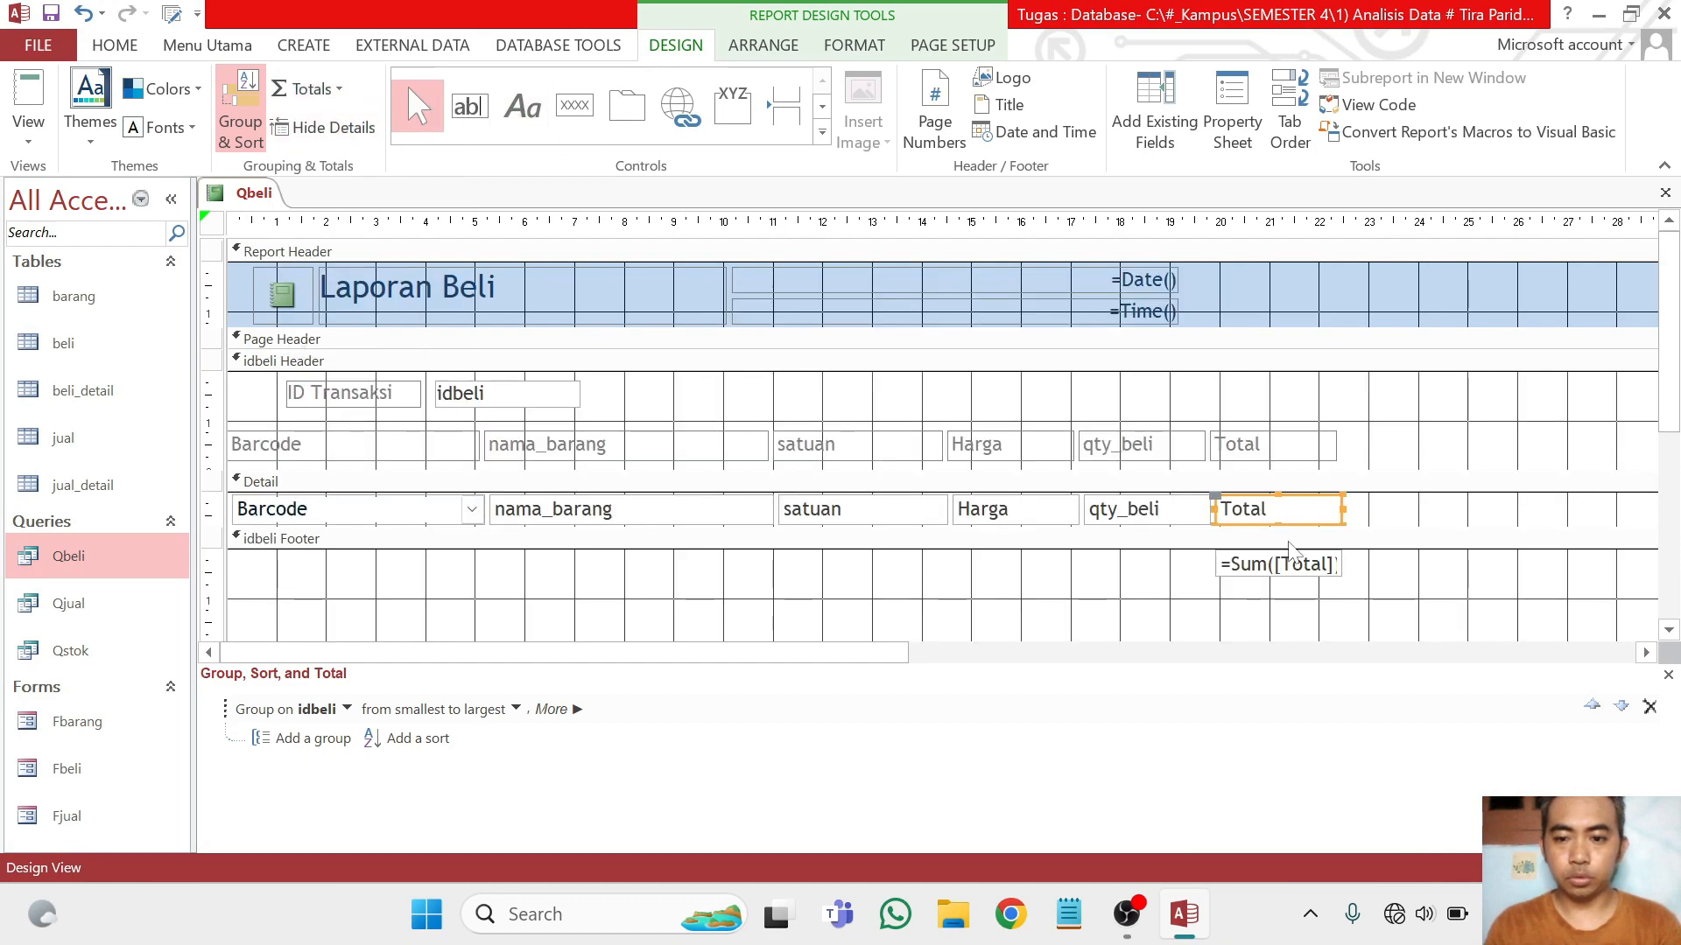
pyautogui.click(1332, 566)
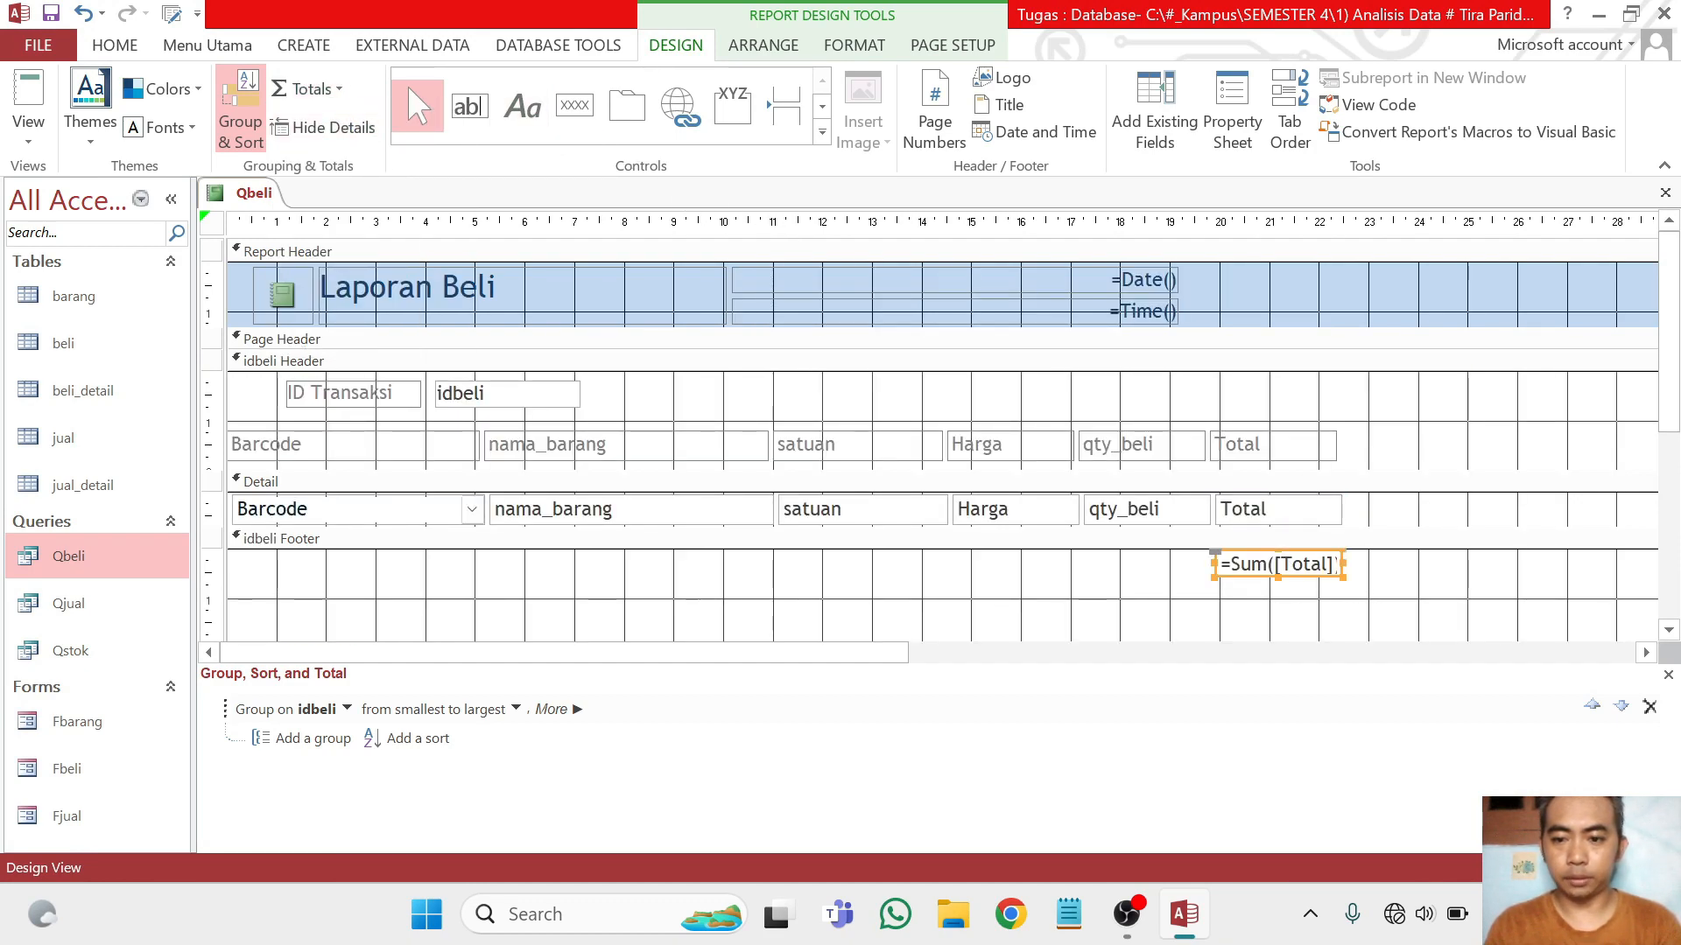
# Examine the sums per transaction and the grand total of the purchase report in Report View
pyautogui.click(42, 104)
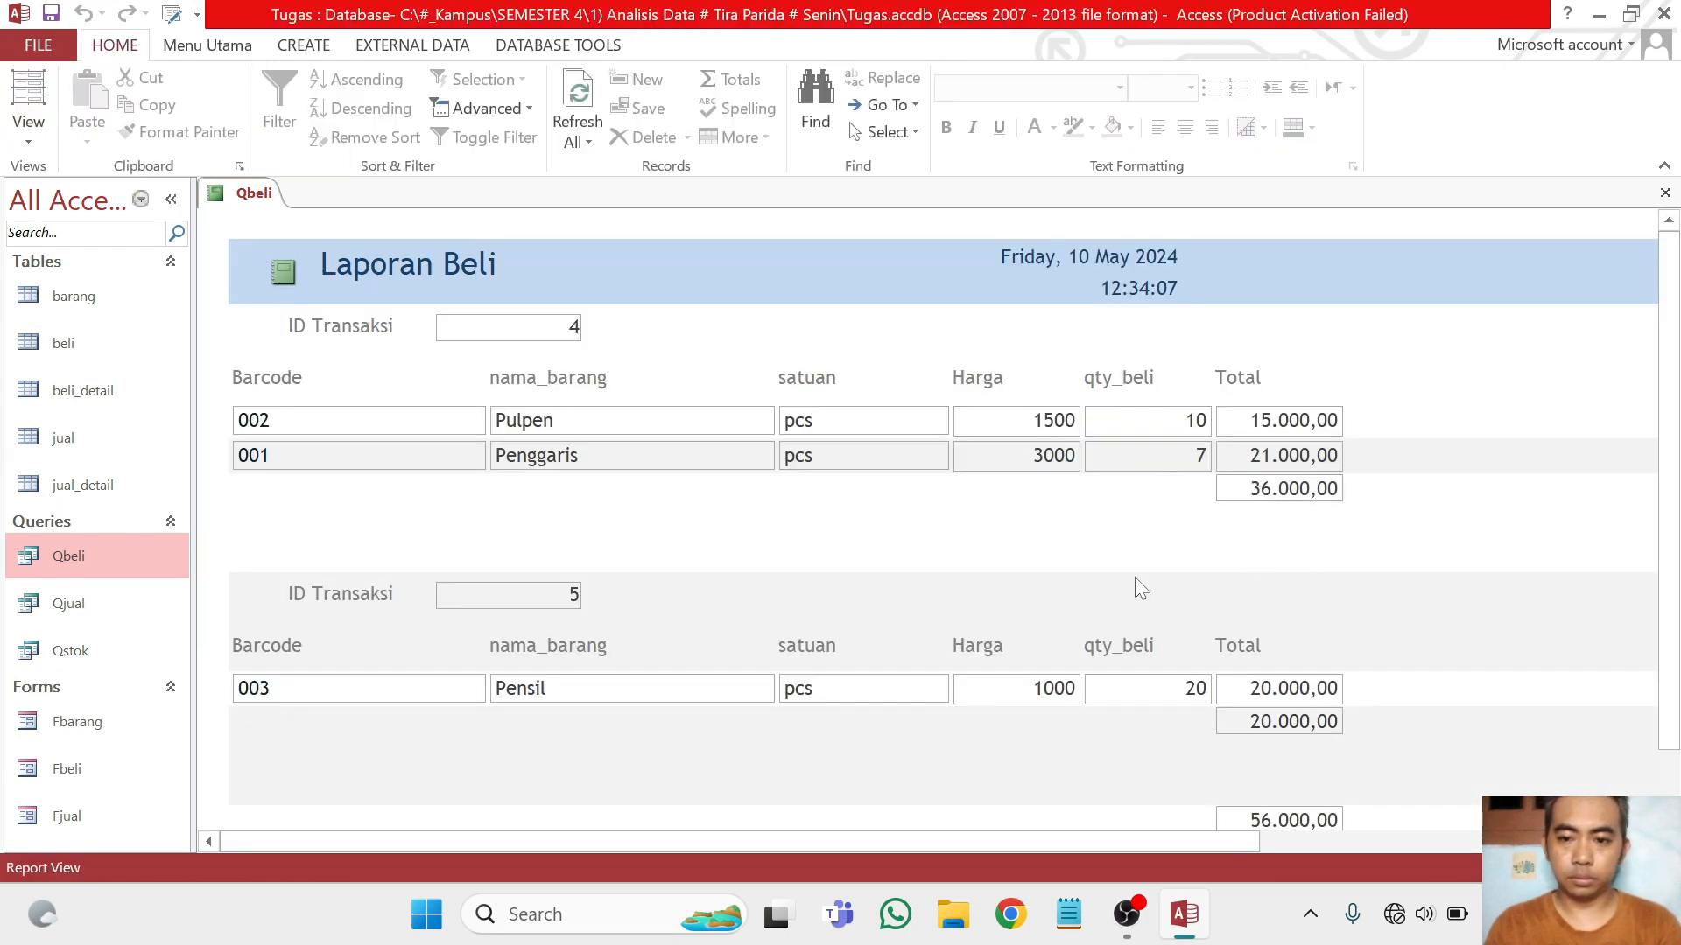
pyautogui.scroll(-1, 1136, 589)
pyautogui.scroll(1, 1164, 604)
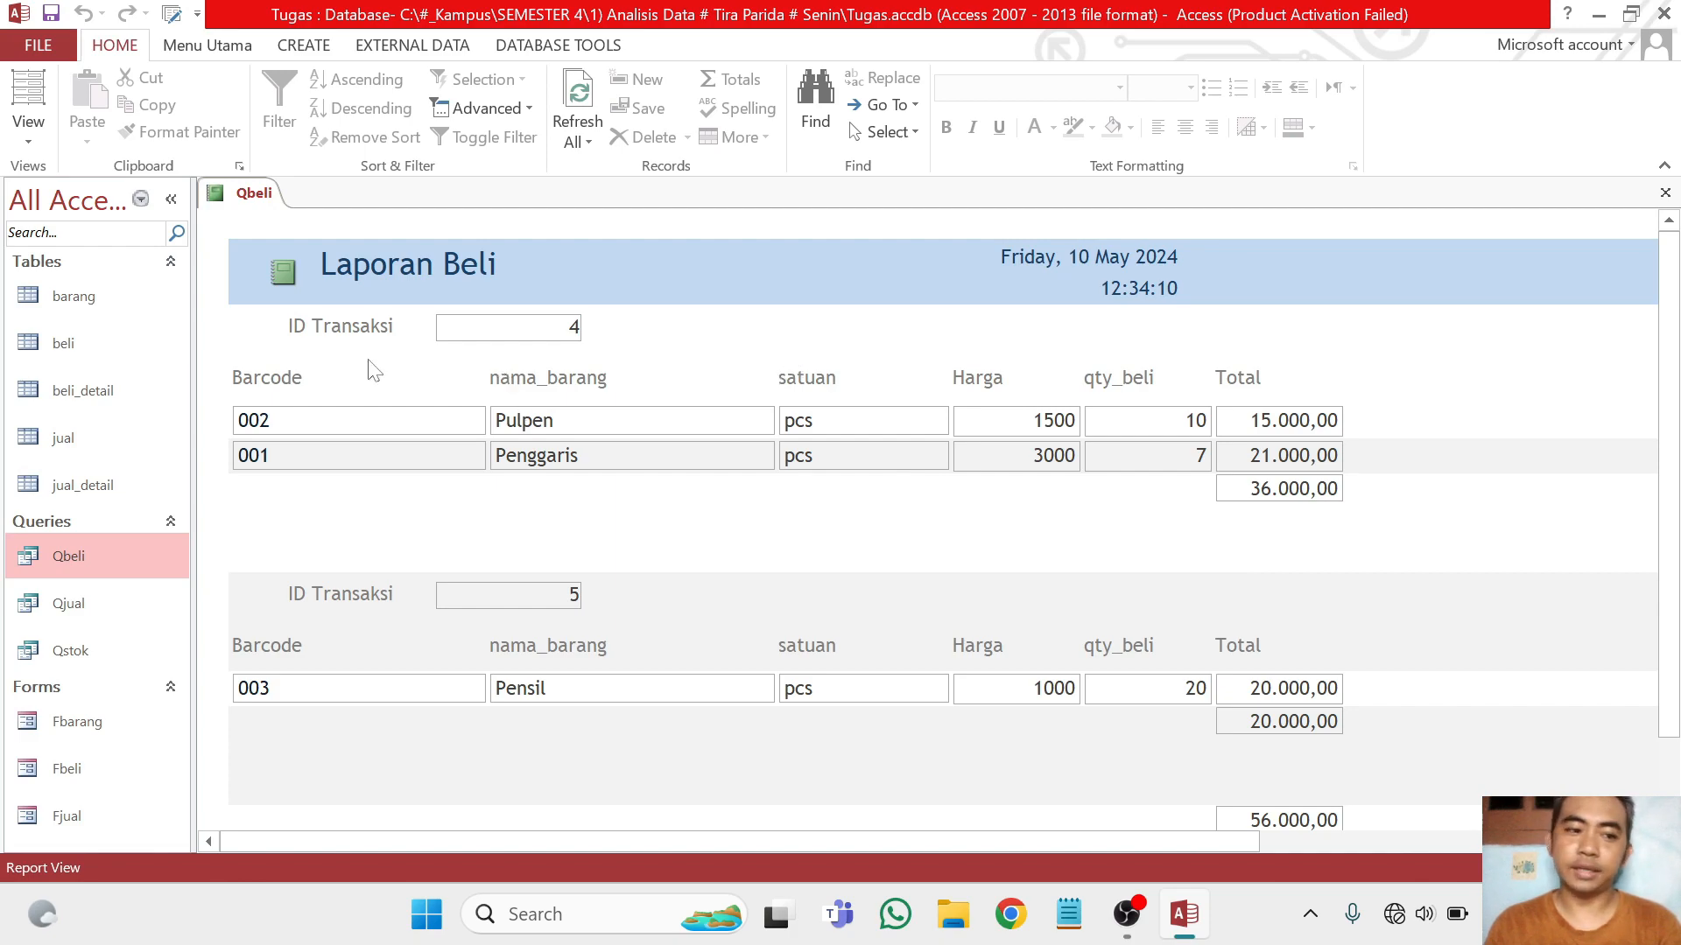
# Save the purchase report under the name Rbeli
pyautogui.click(77, 608)
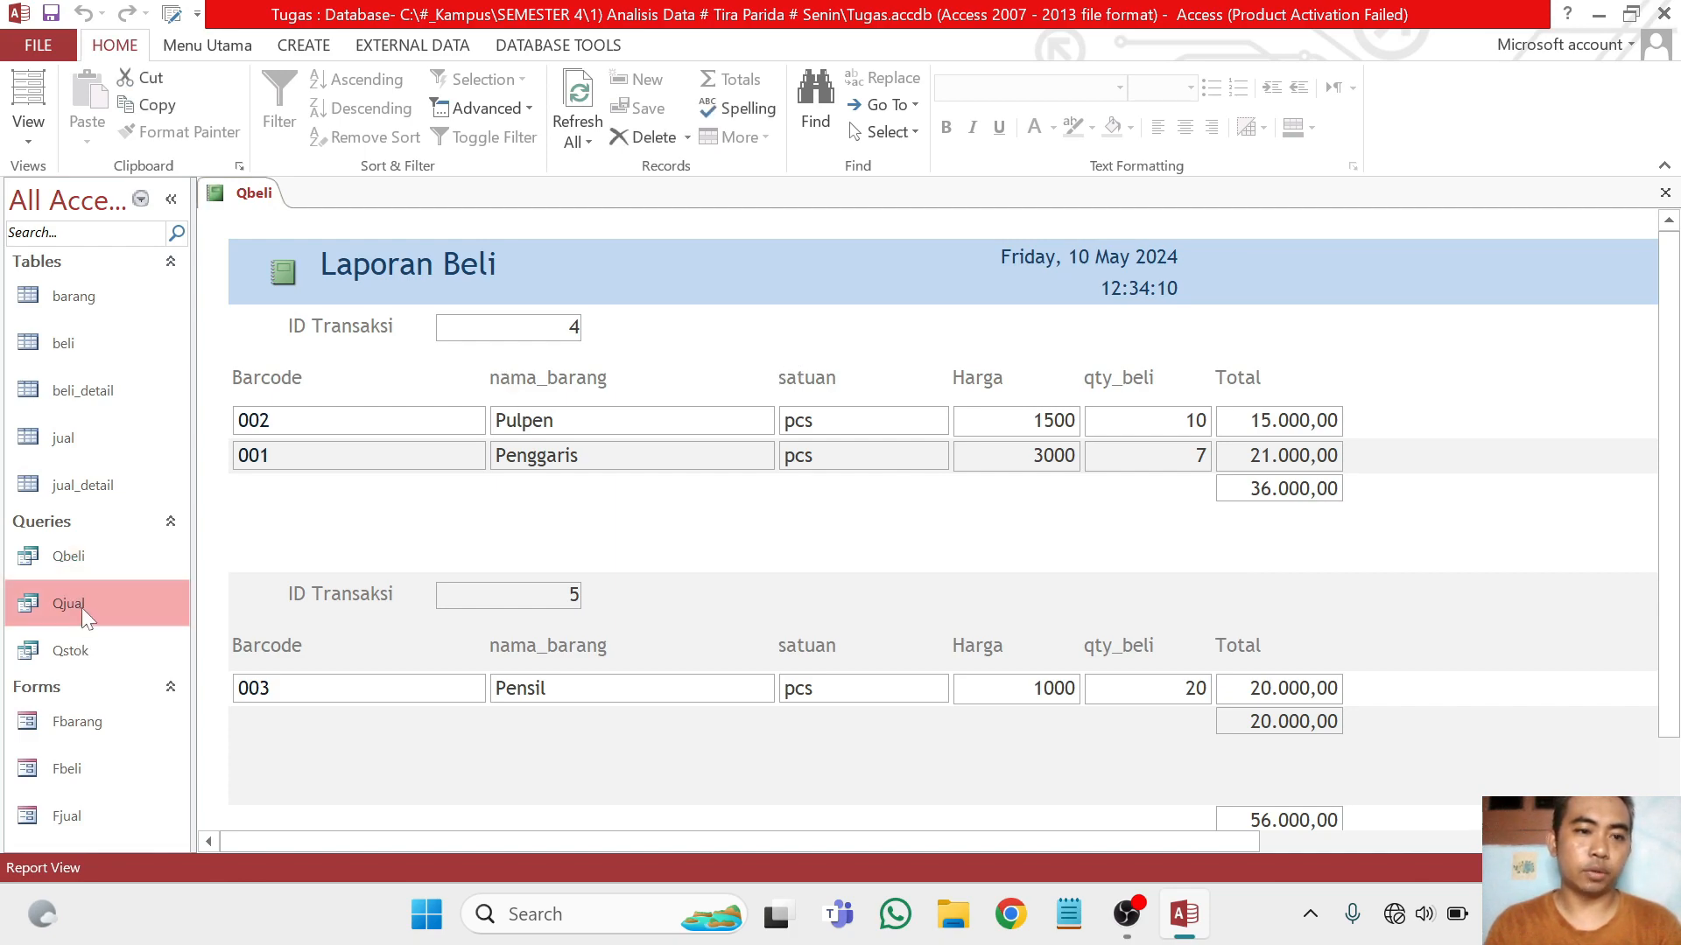
pyautogui.rightClick(250, 192)
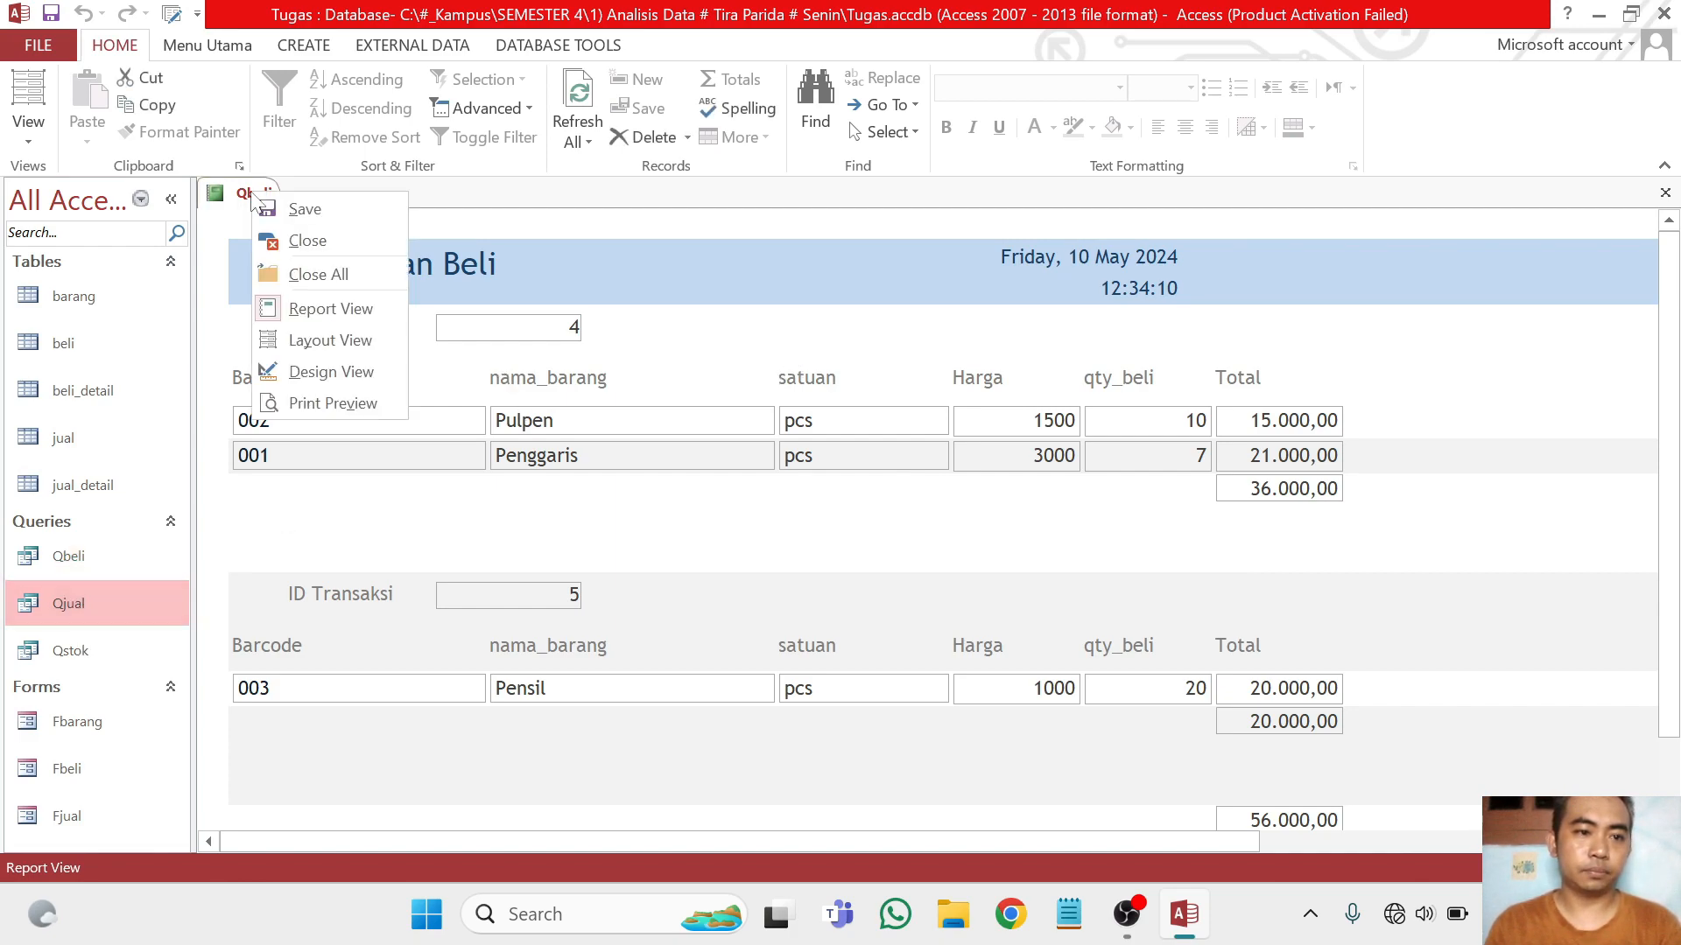
pyautogui.click(315, 214)
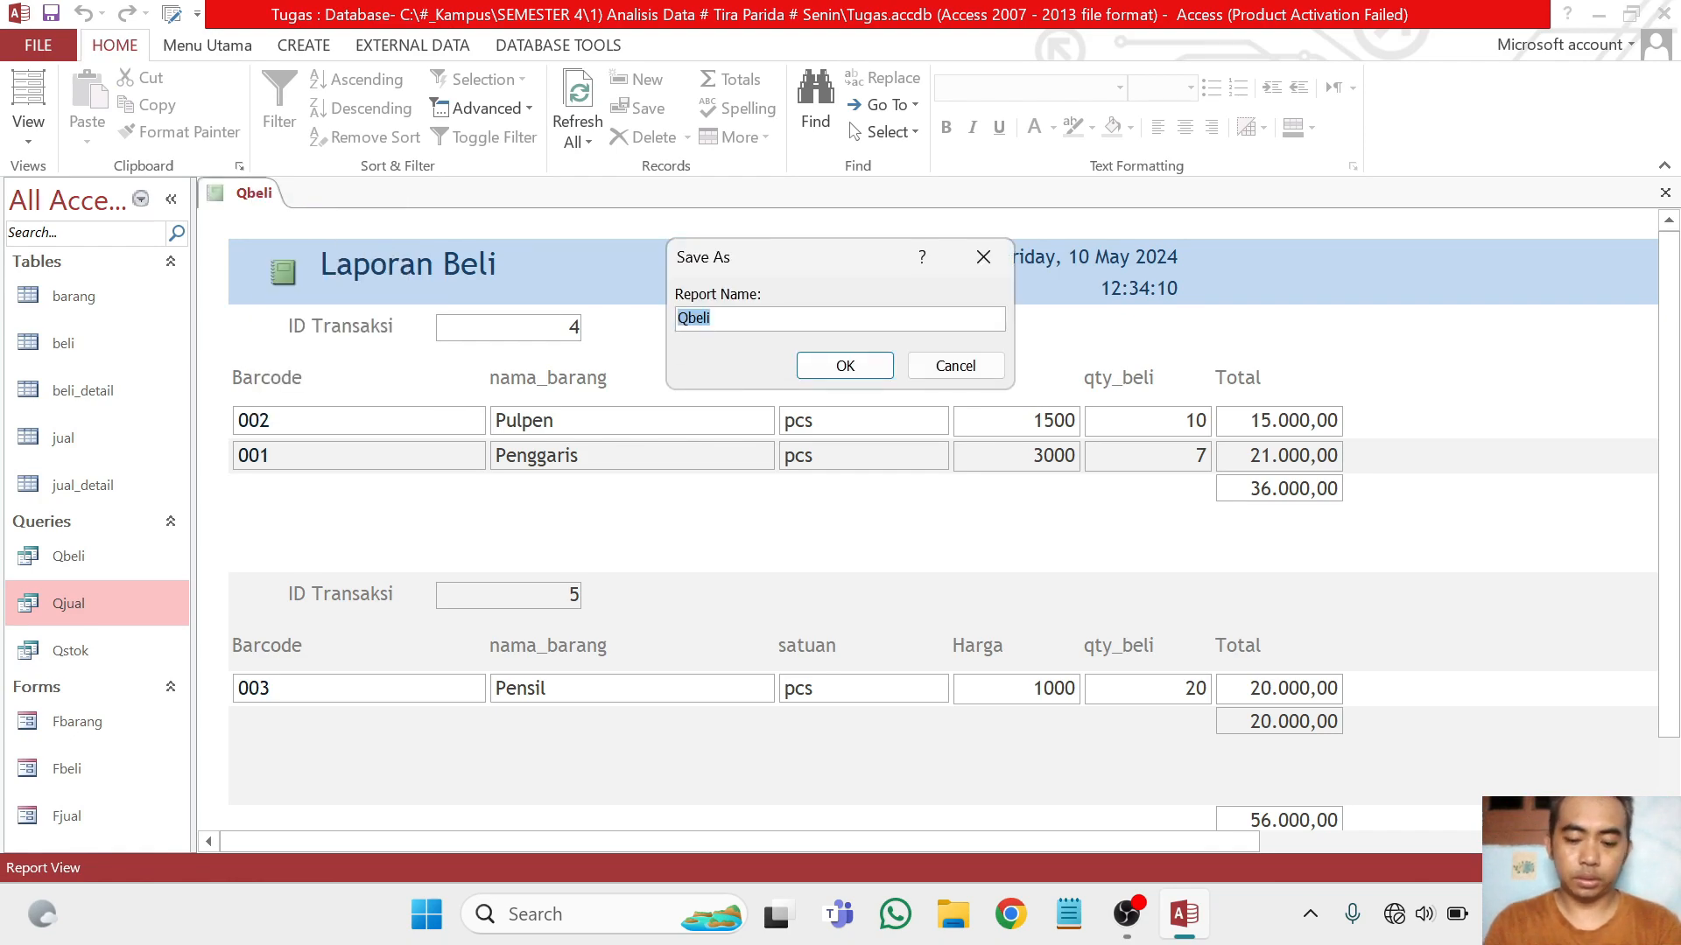
pyautogui.press('Home')
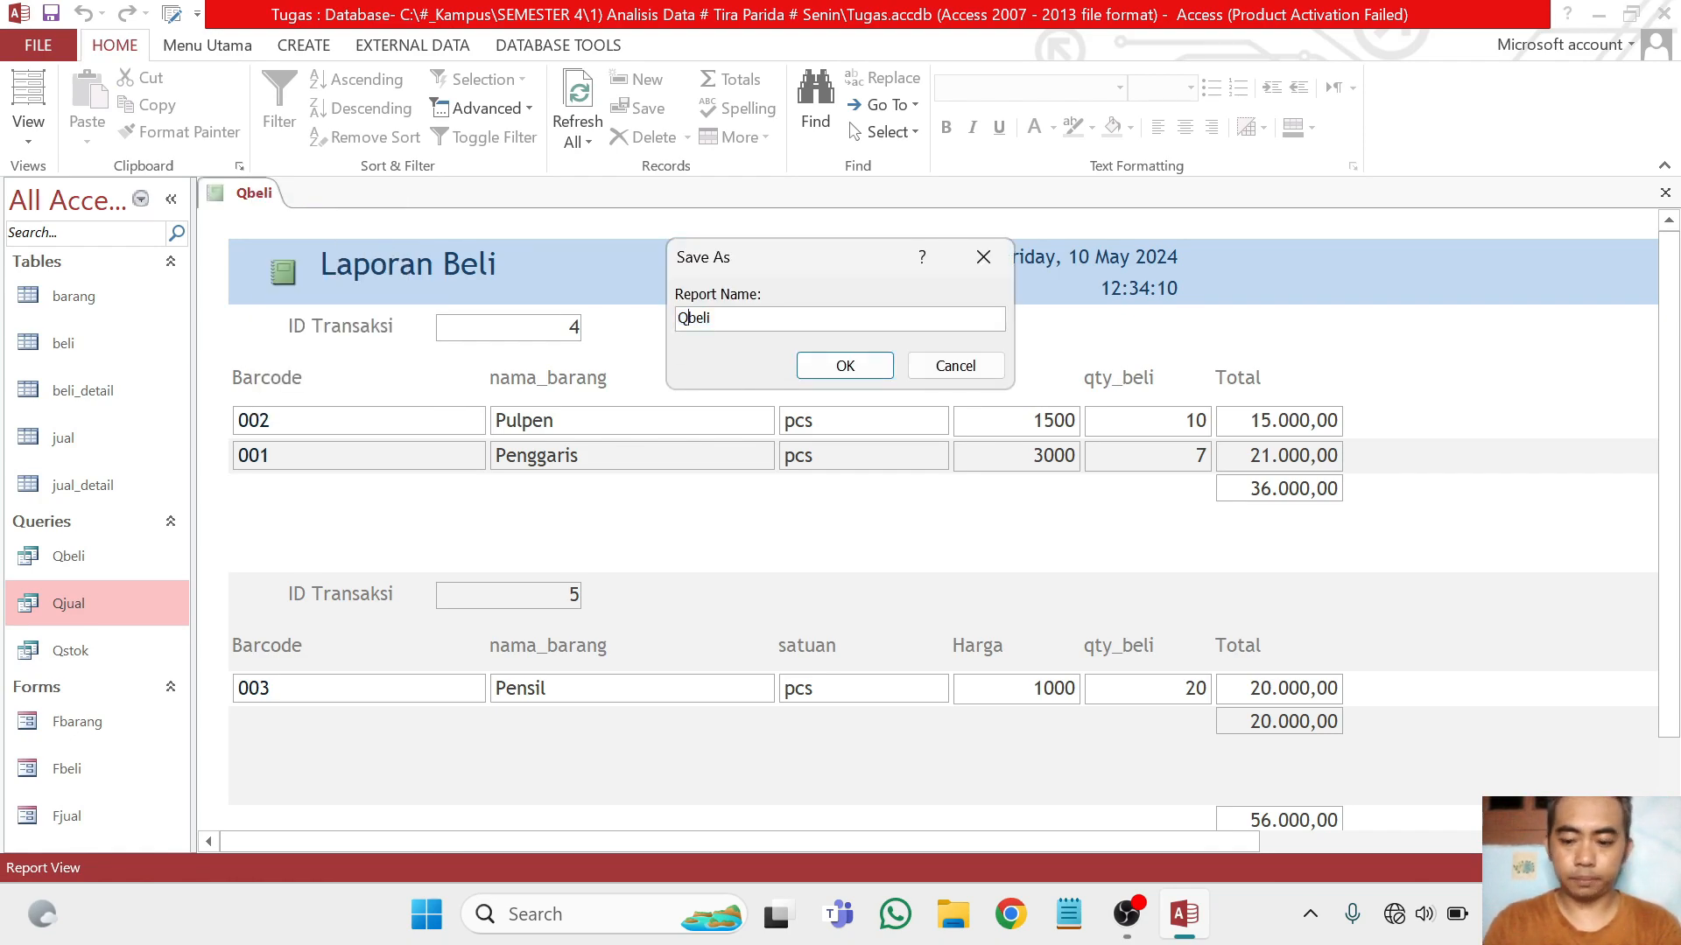
pyautogui.write('R')
pyautogui.click(838, 375)
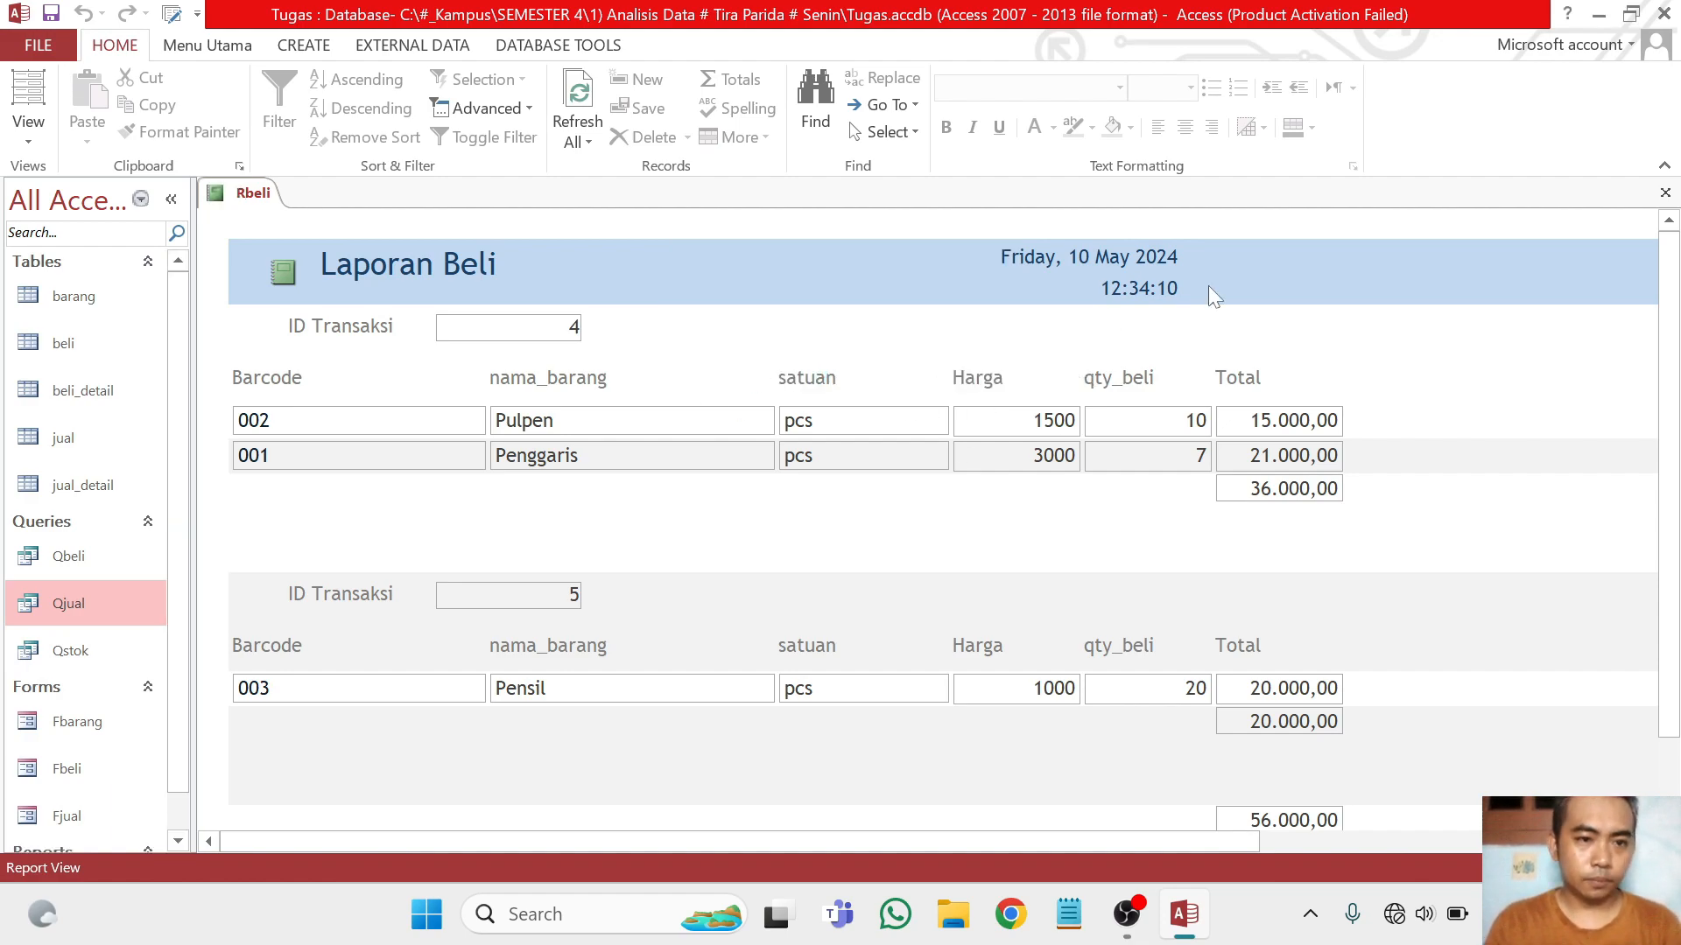
# Create a new report based on the Qjual query
pyautogui.click(94, 613)
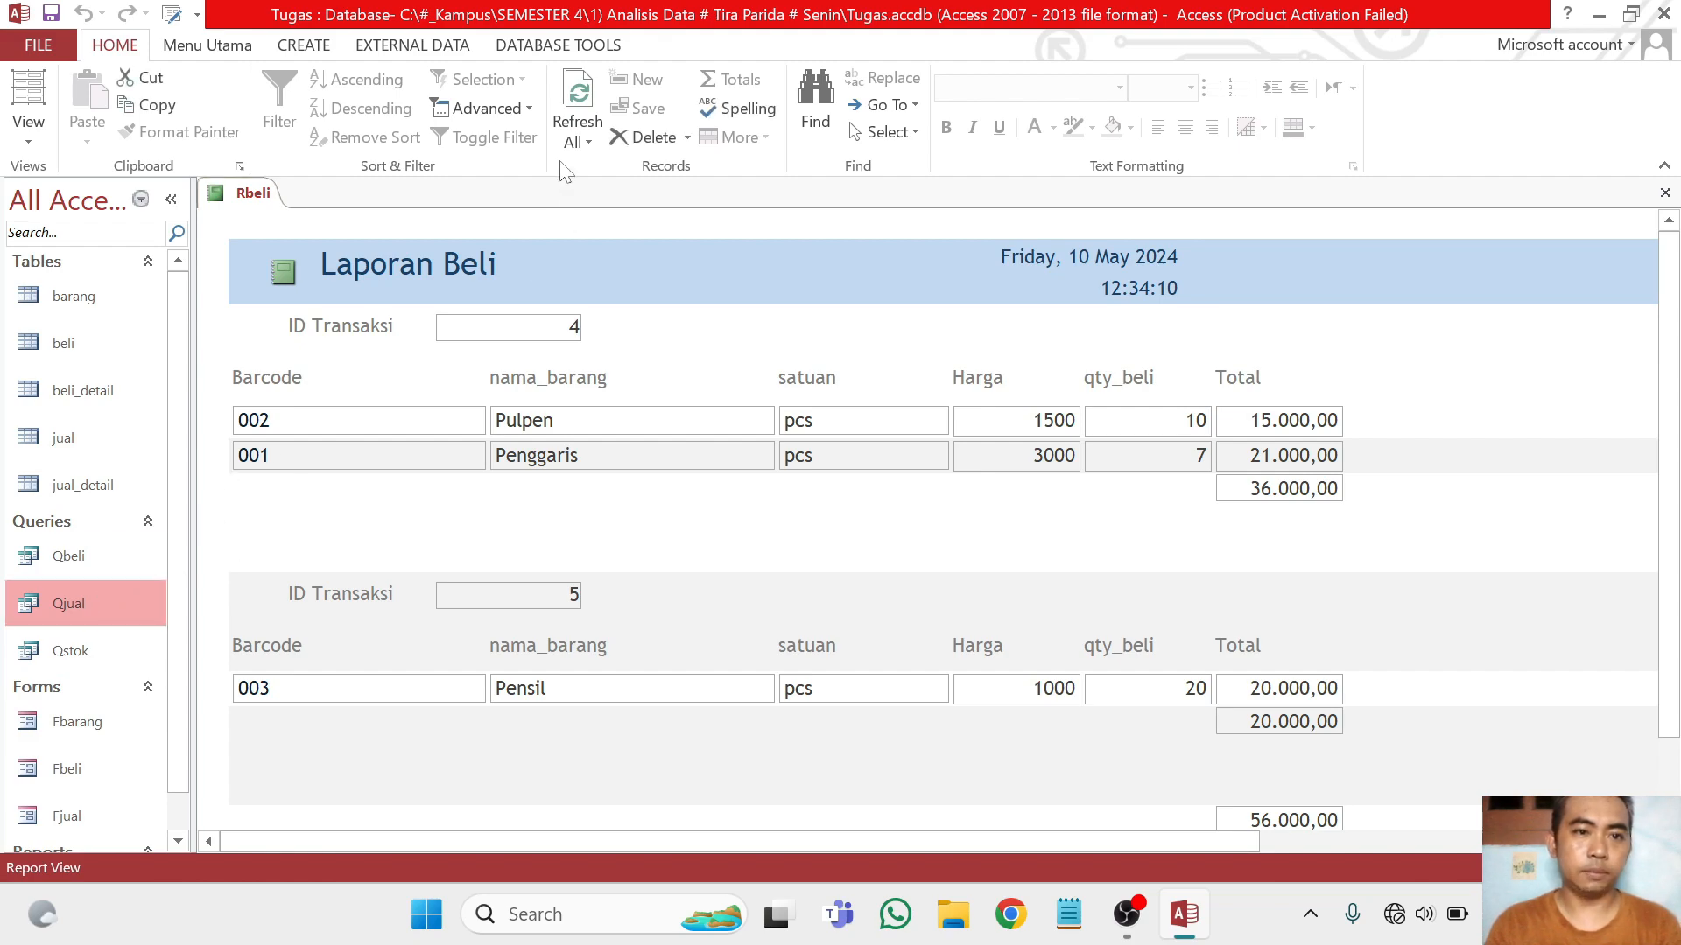
pyautogui.click(315, 51)
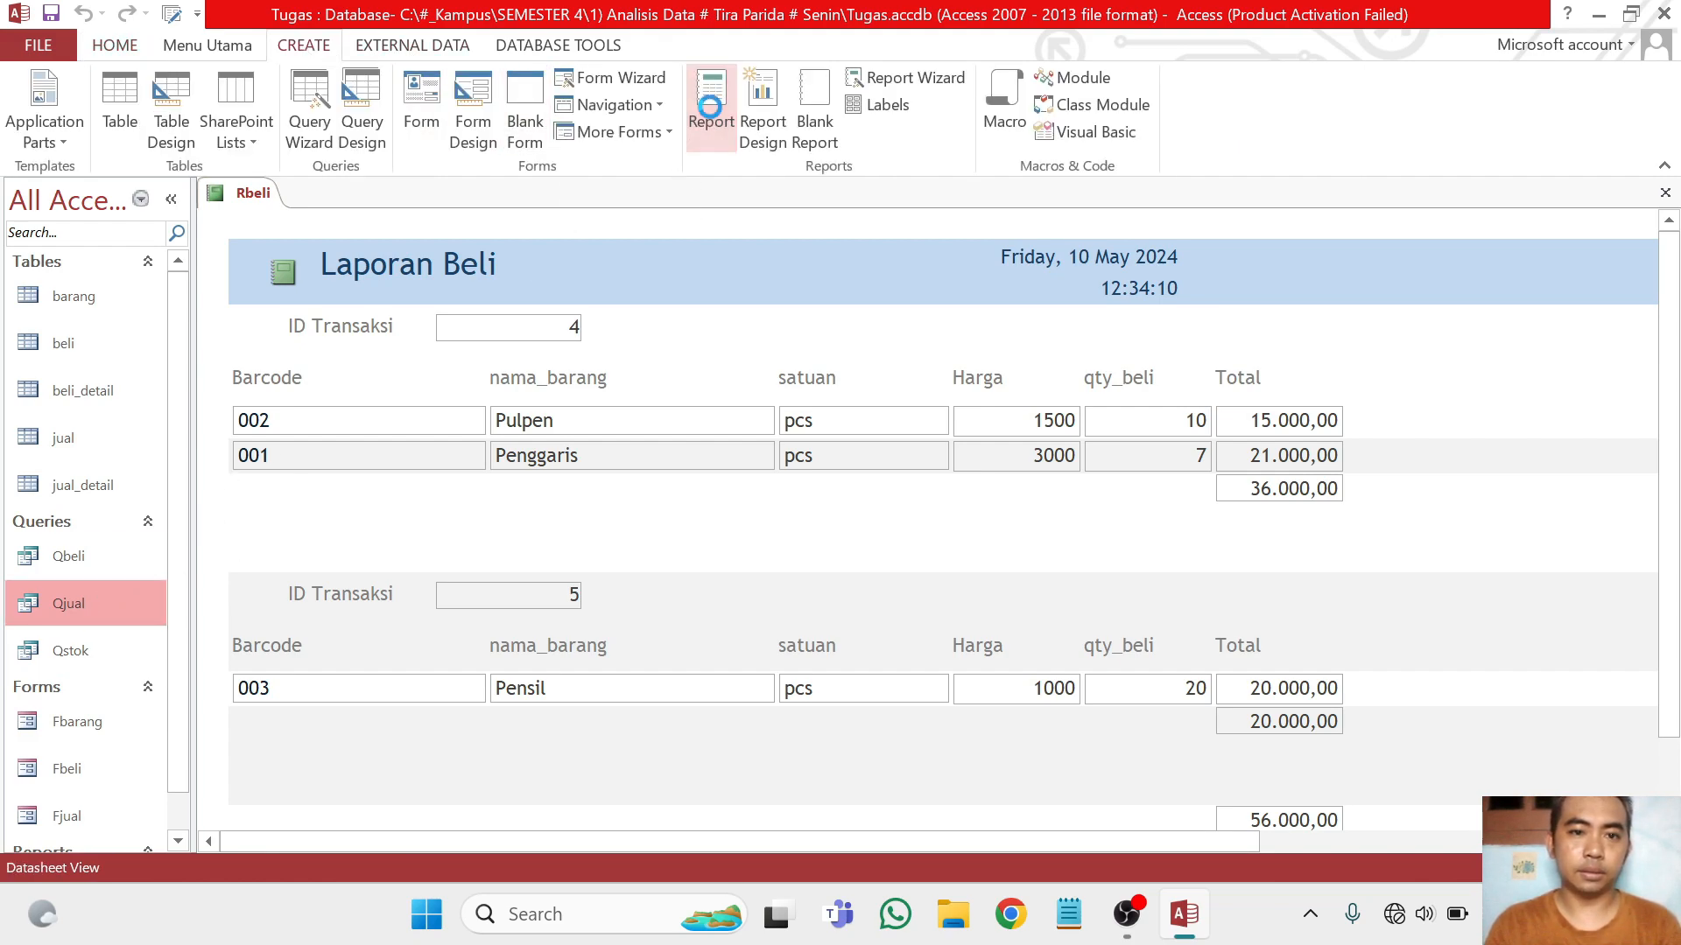
pyautogui.click(709, 116)
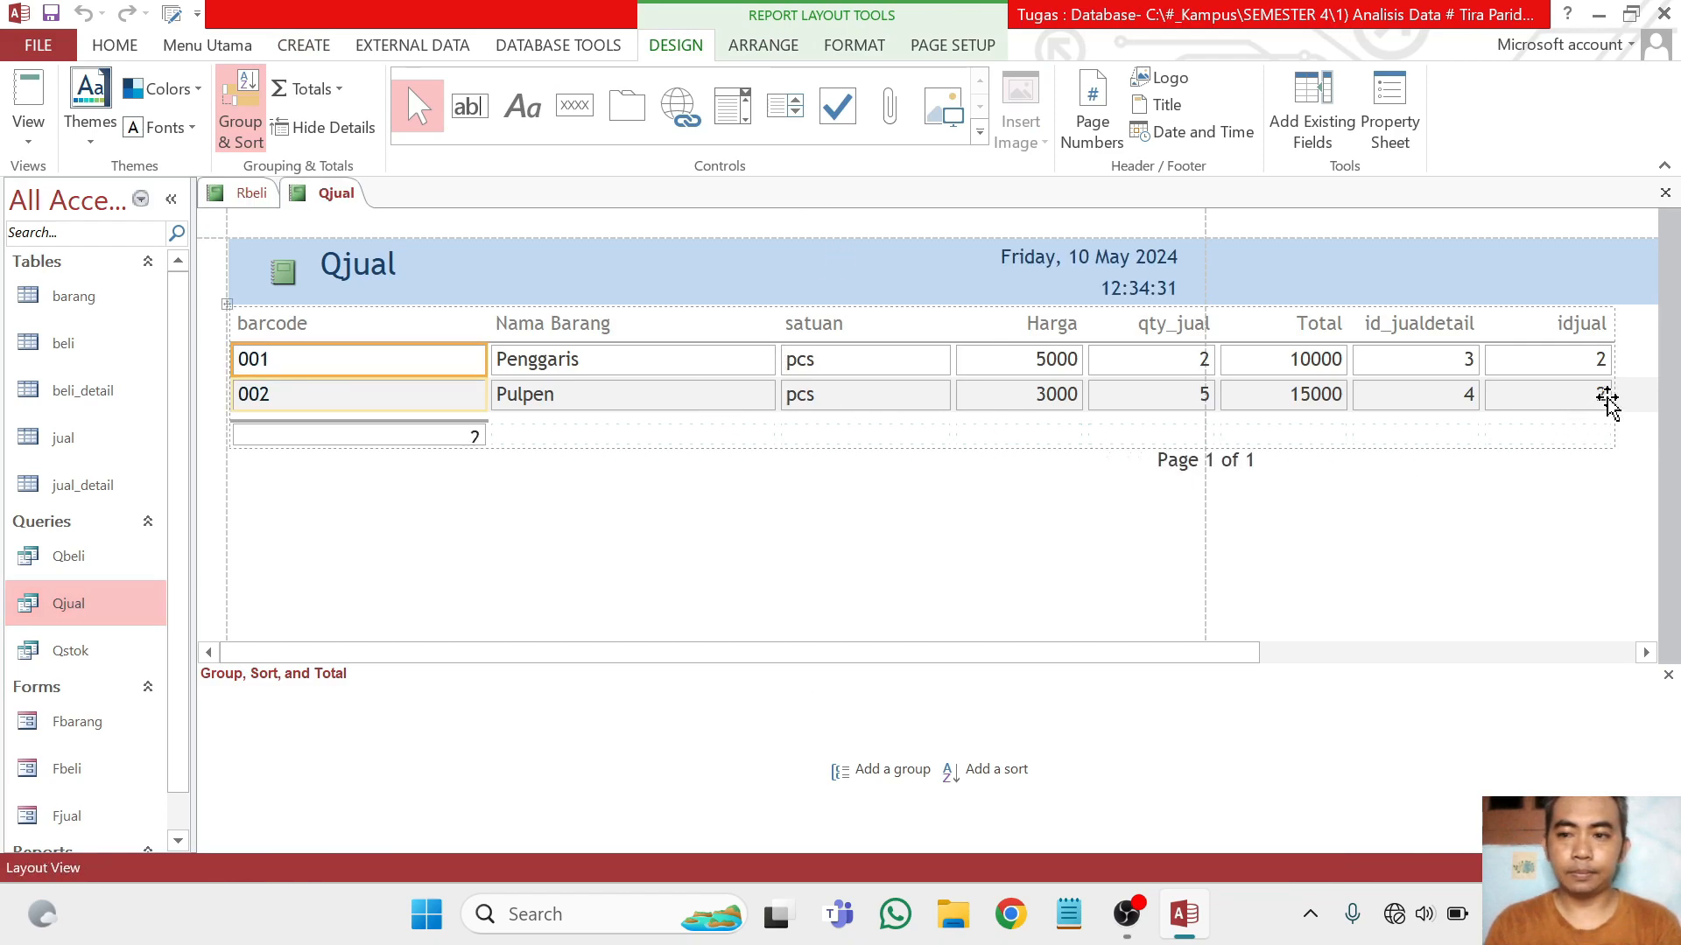
# Switch the Qjual report to Design View and delete the id_jualdetail and idjual labels and text boxes
pyautogui.click(27, 143)
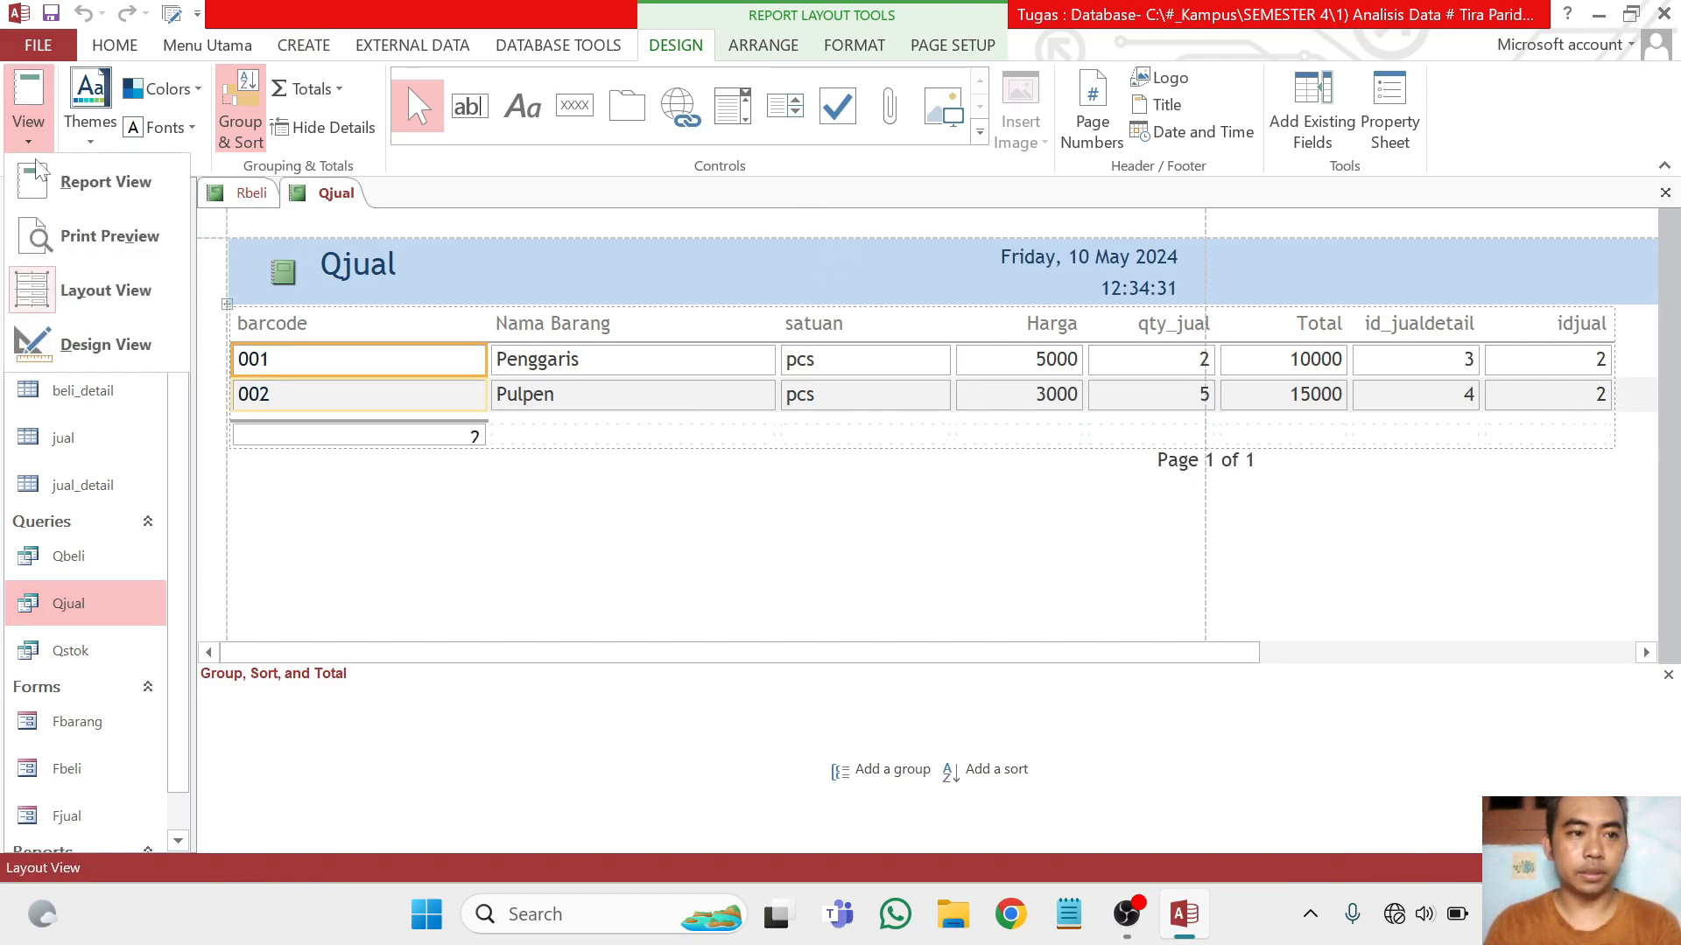
pyautogui.click(66, 350)
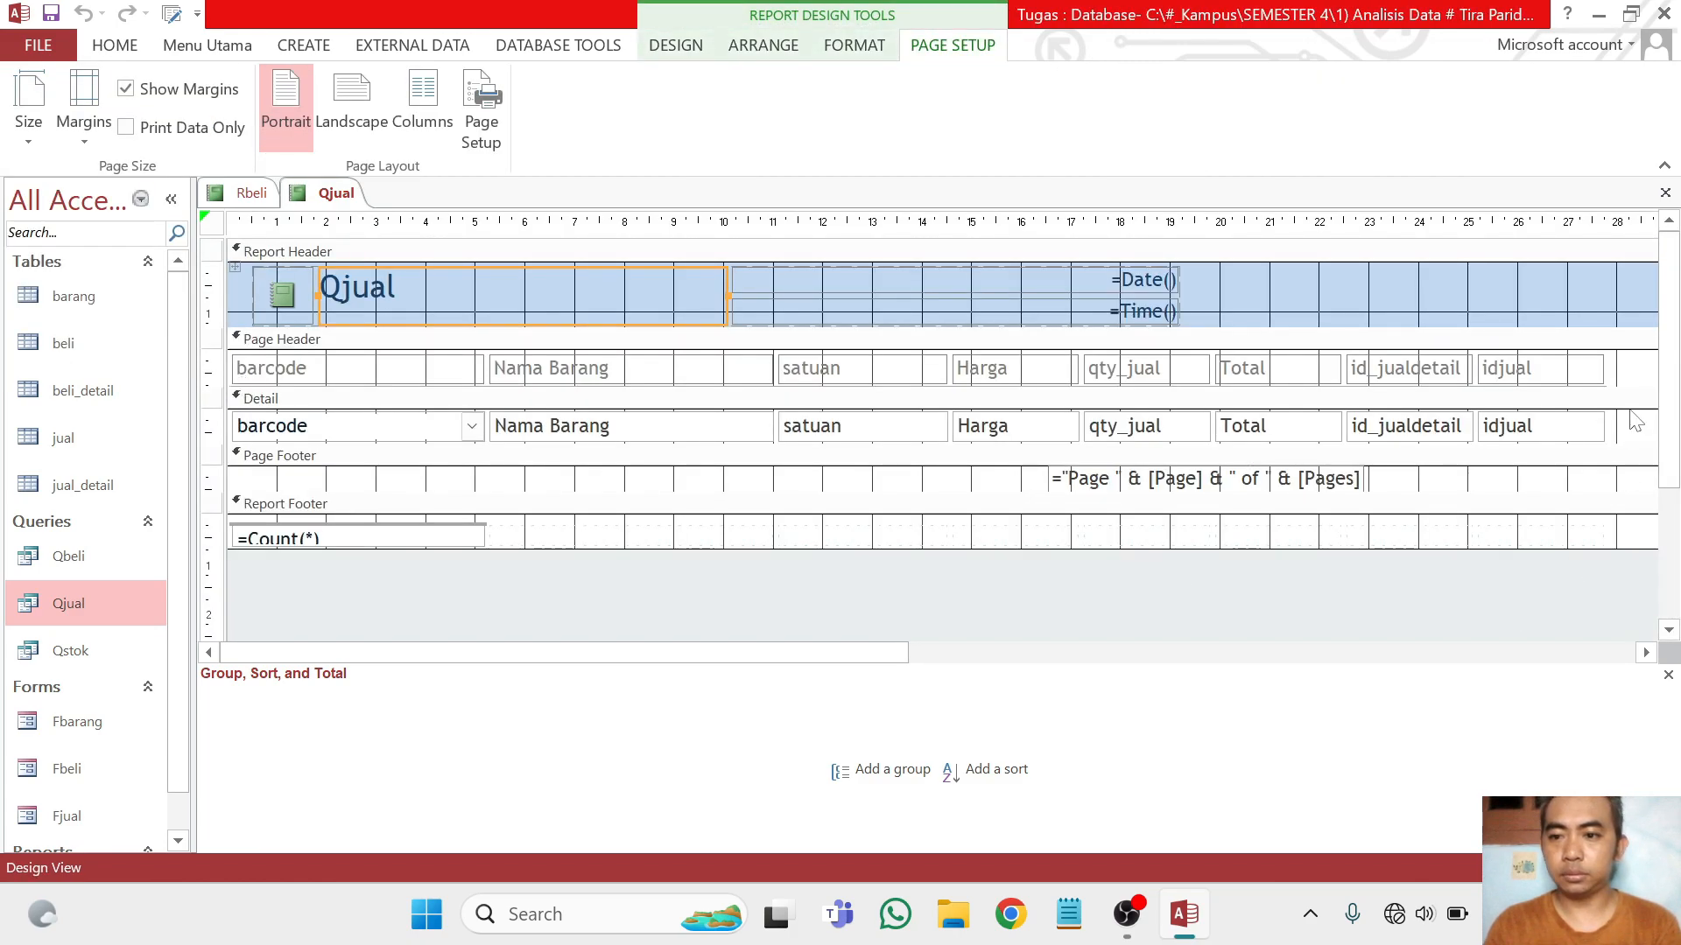
pyautogui.moveTo(1643, 354); pyautogui.dragTo(1355, 462)
pyautogui.press('Delete')
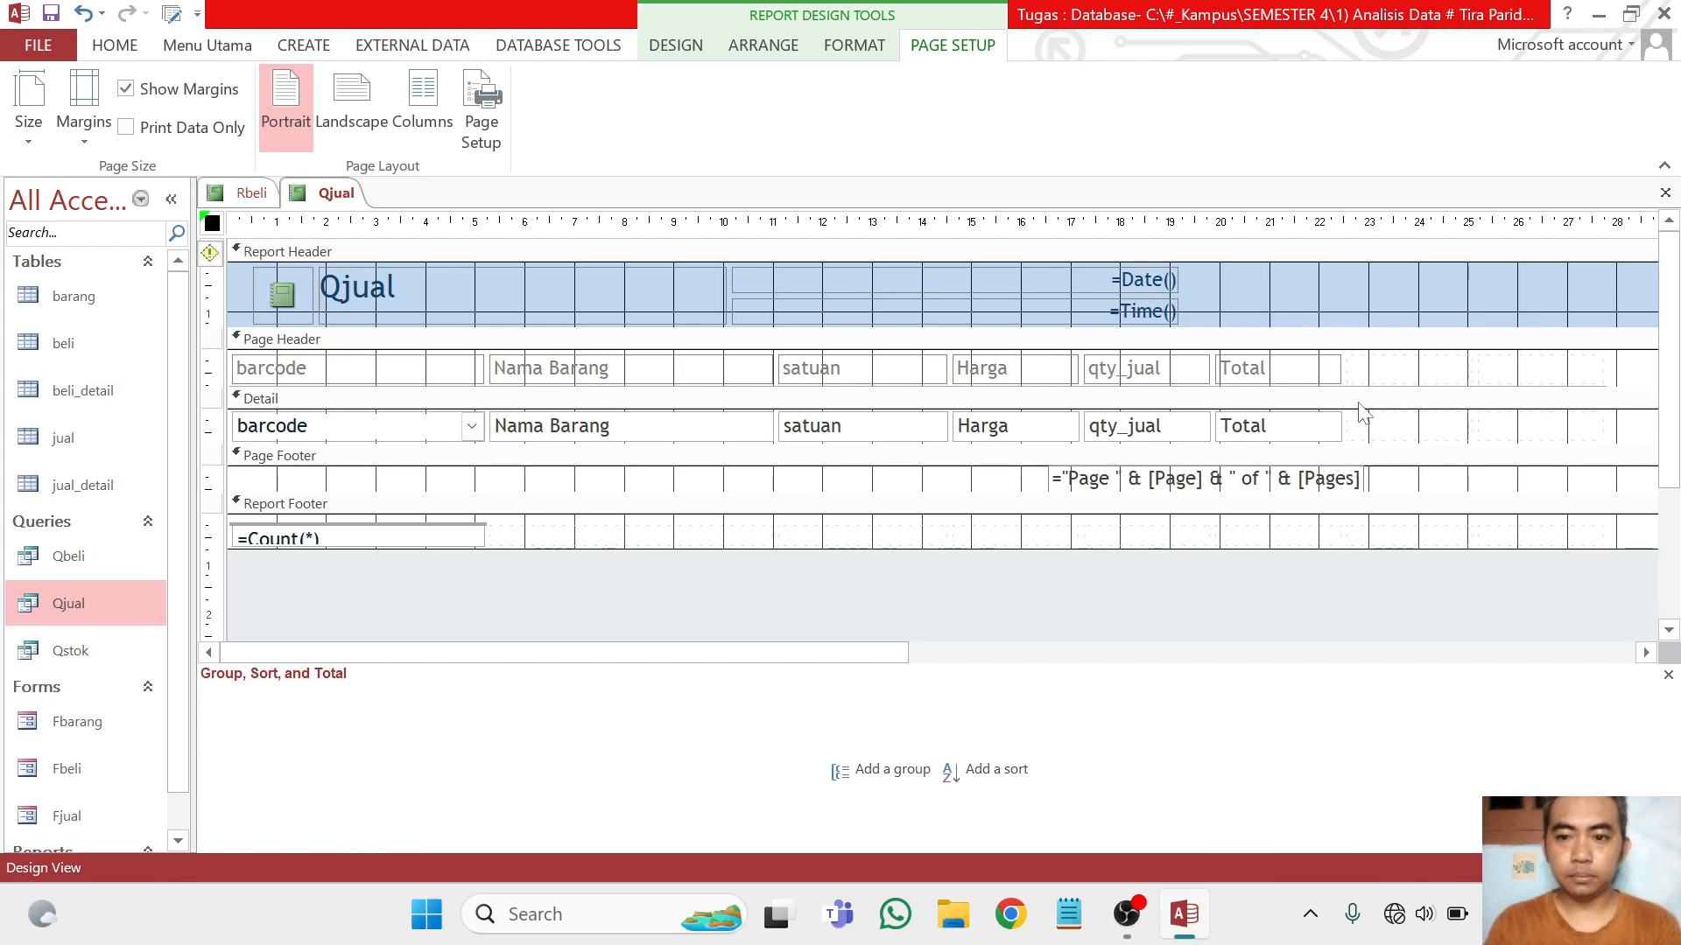
pyautogui.click(1330, 432)
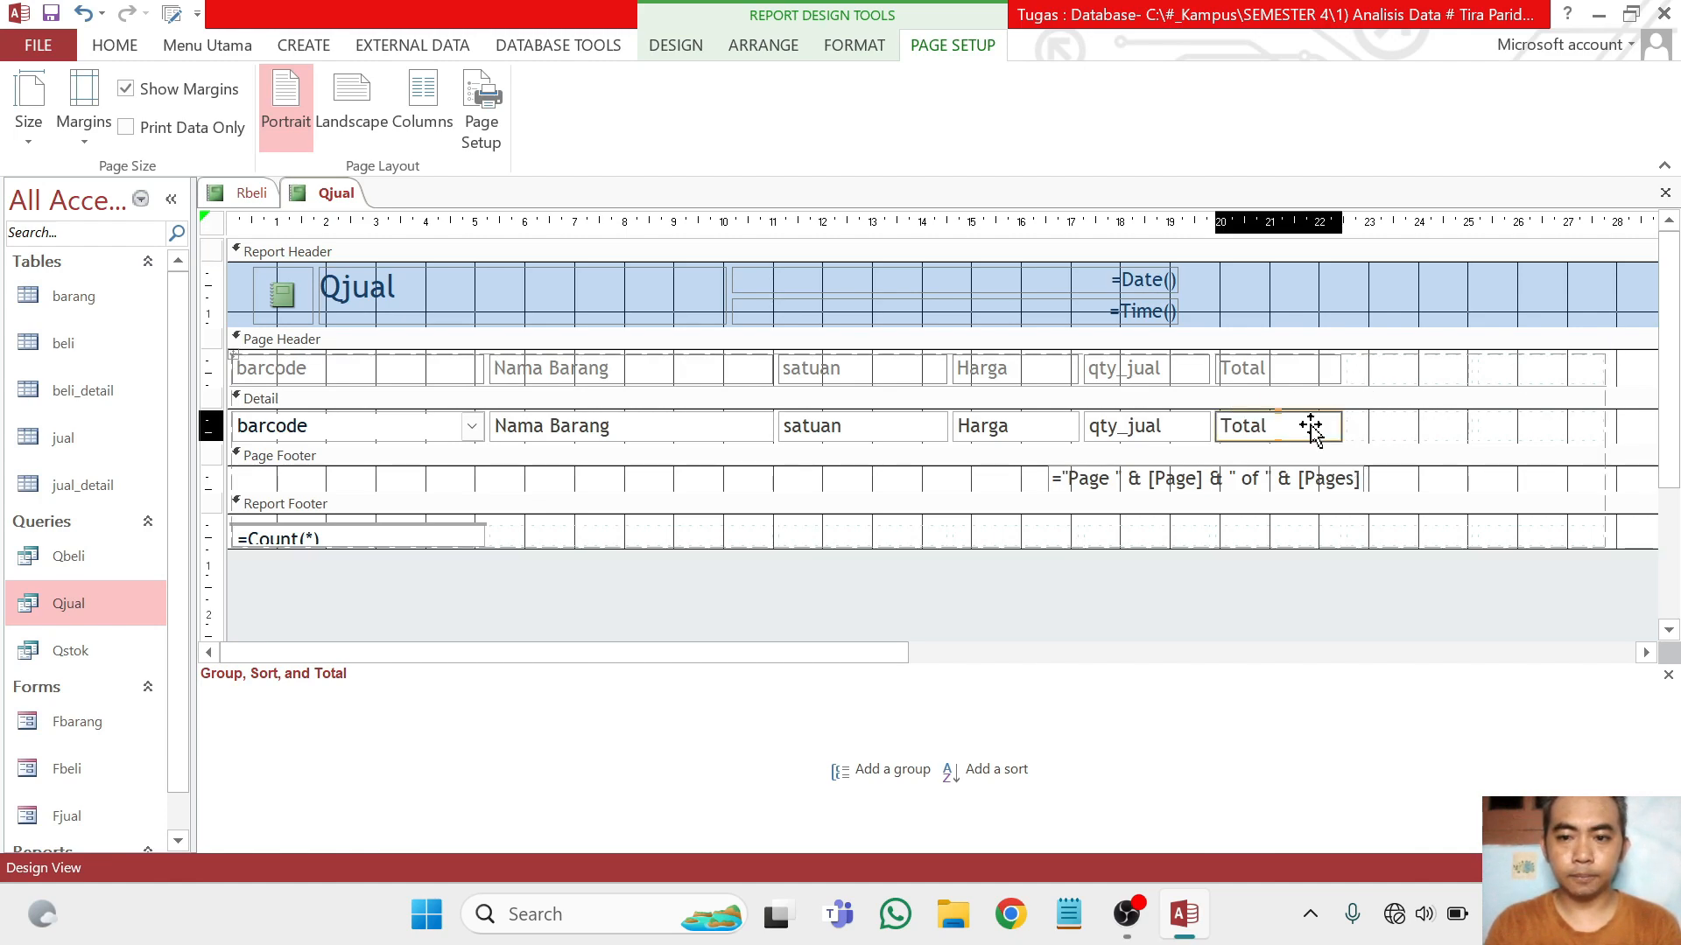
pyautogui.click(115, 46)
pyautogui.click(29, 143)
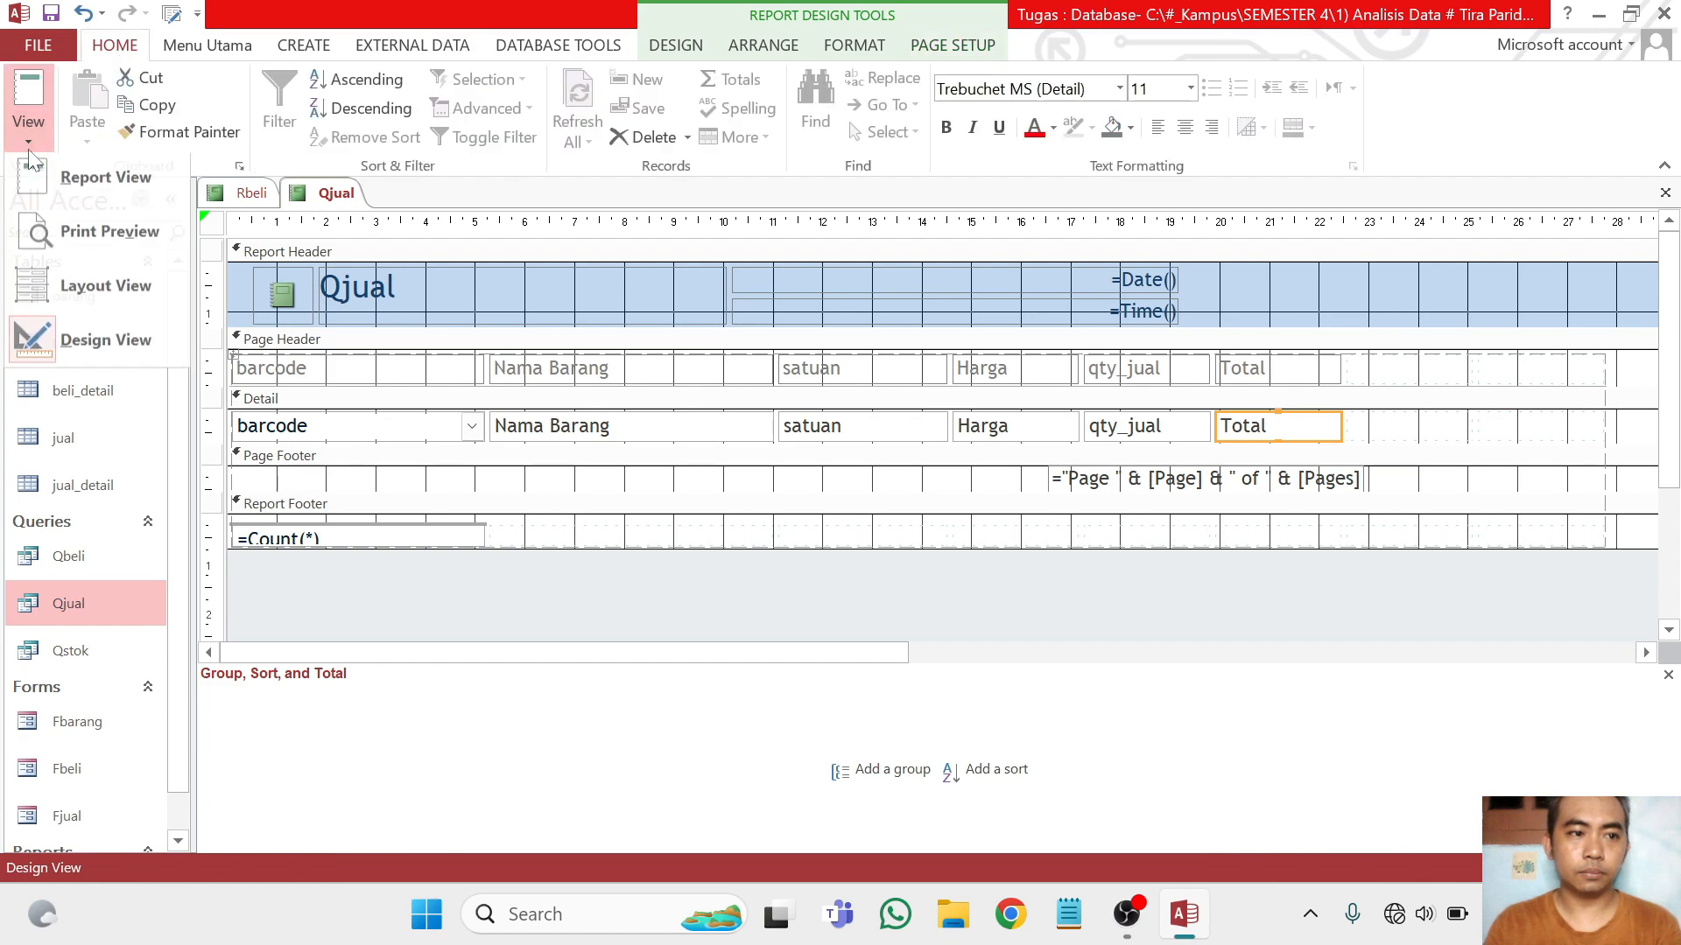
pyautogui.click(103, 338)
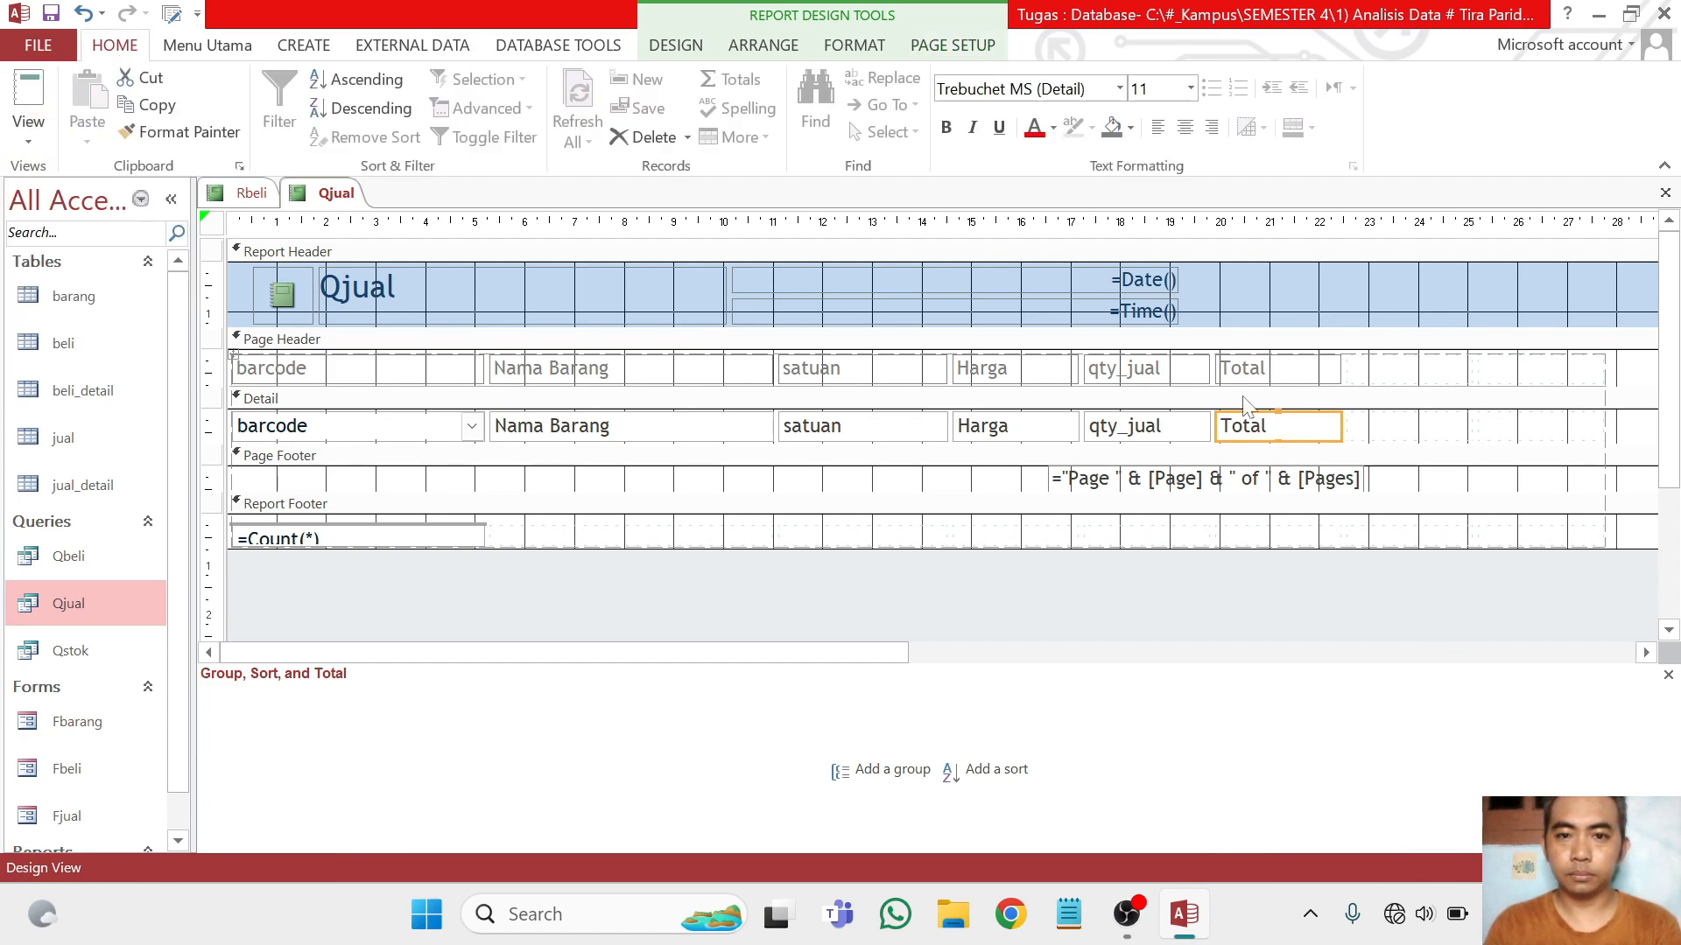
# Set the Format property of the Total text box in the detail section to Standard
pyautogui.click(792, 48)
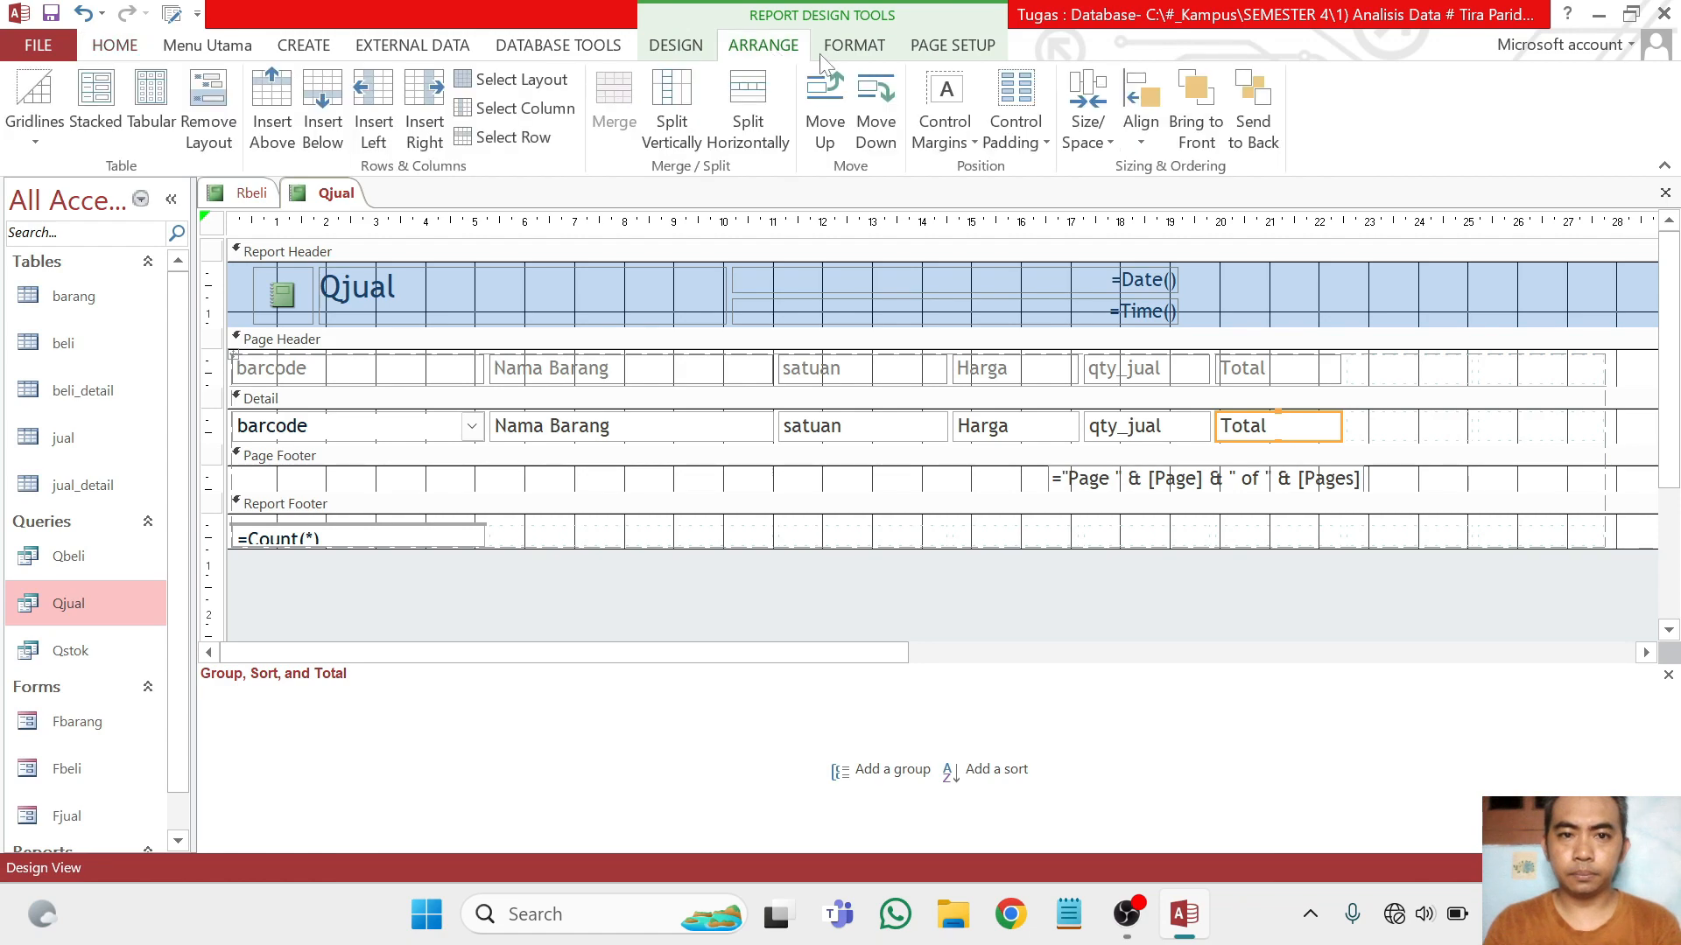
pyautogui.click(847, 48)
pyautogui.click(674, 44)
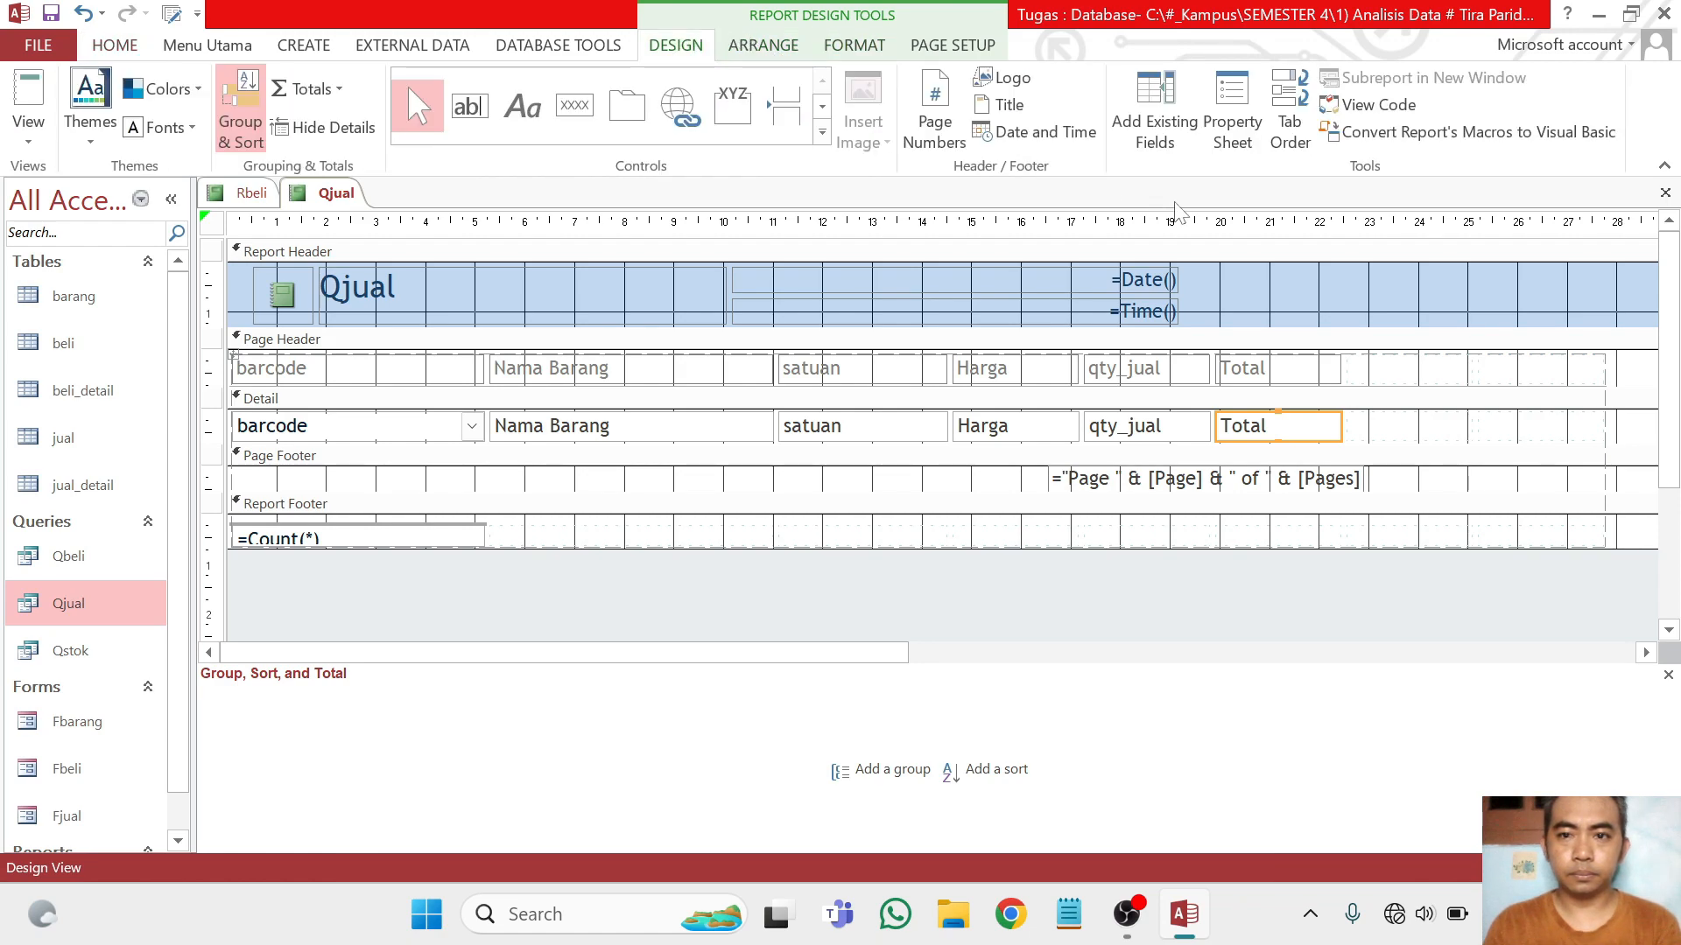
pyautogui.click(1231, 114)
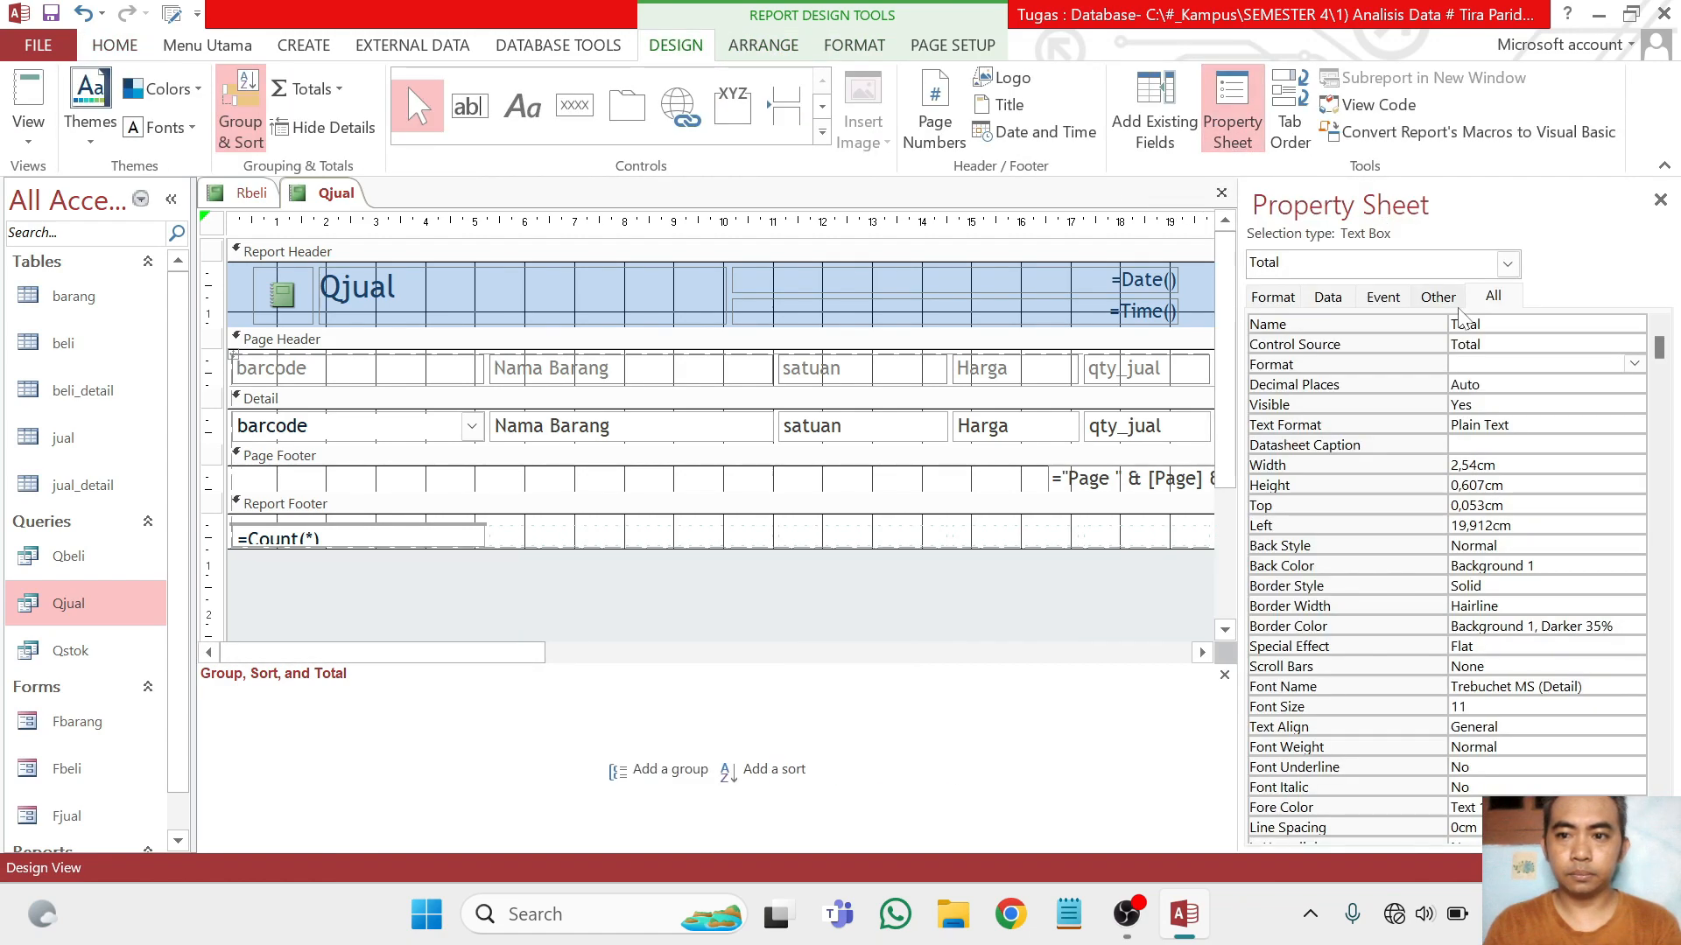
pyautogui.click(1633, 365)
pyautogui.click(1505, 454)
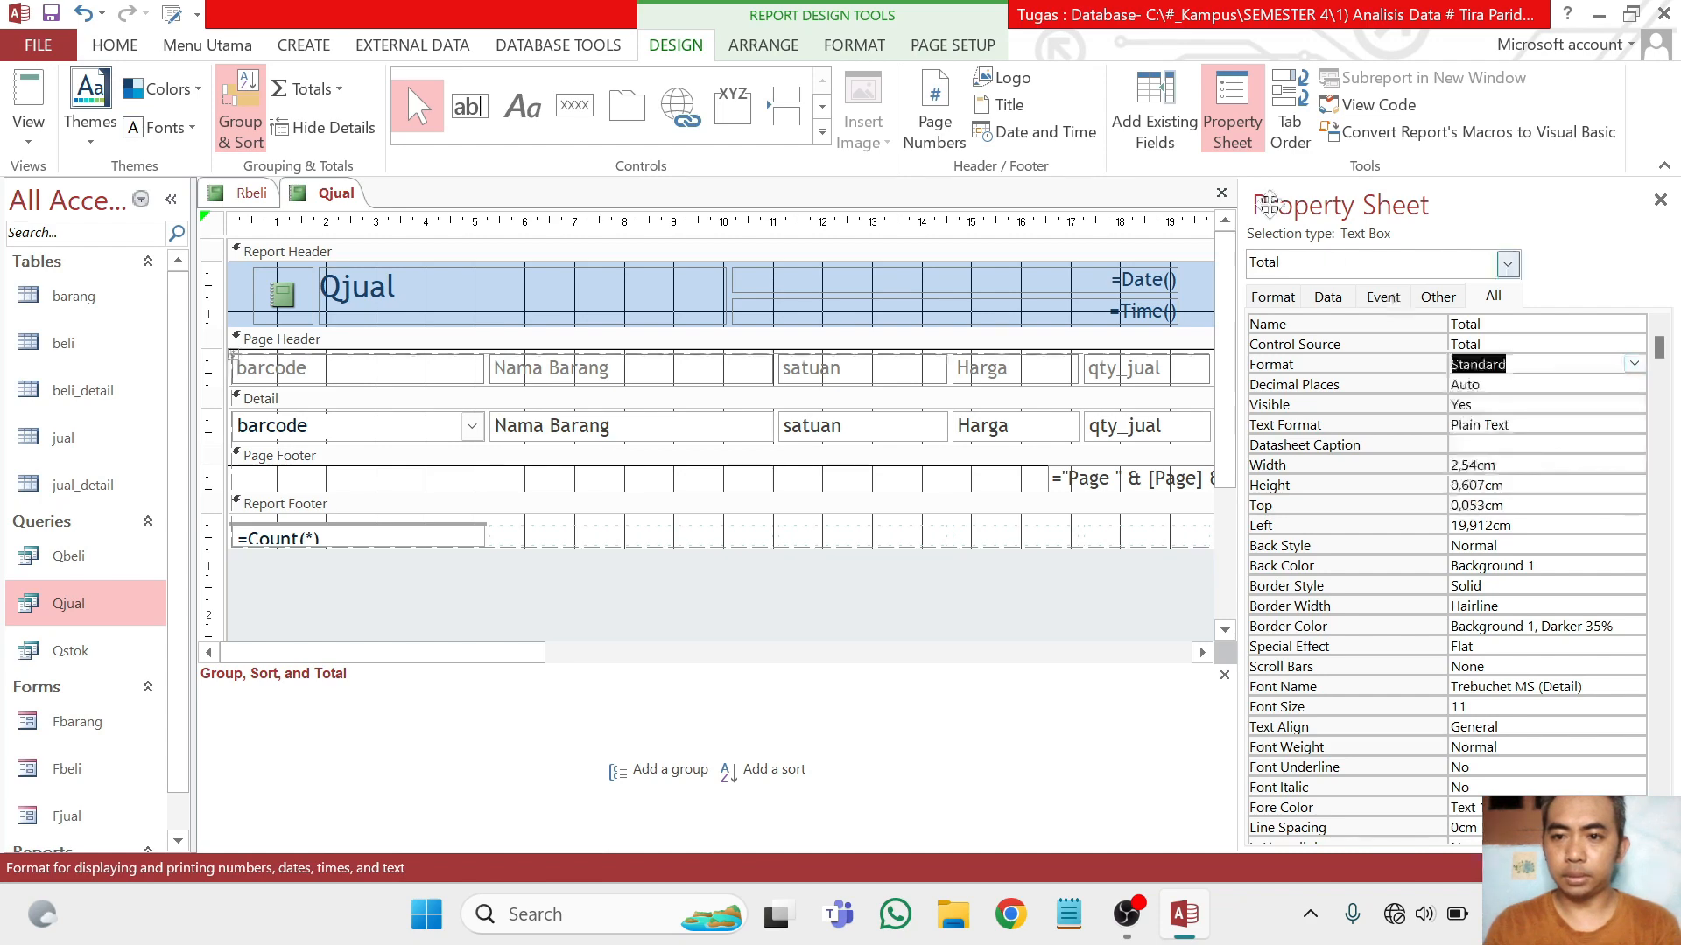
pyautogui.click(1154, 114)
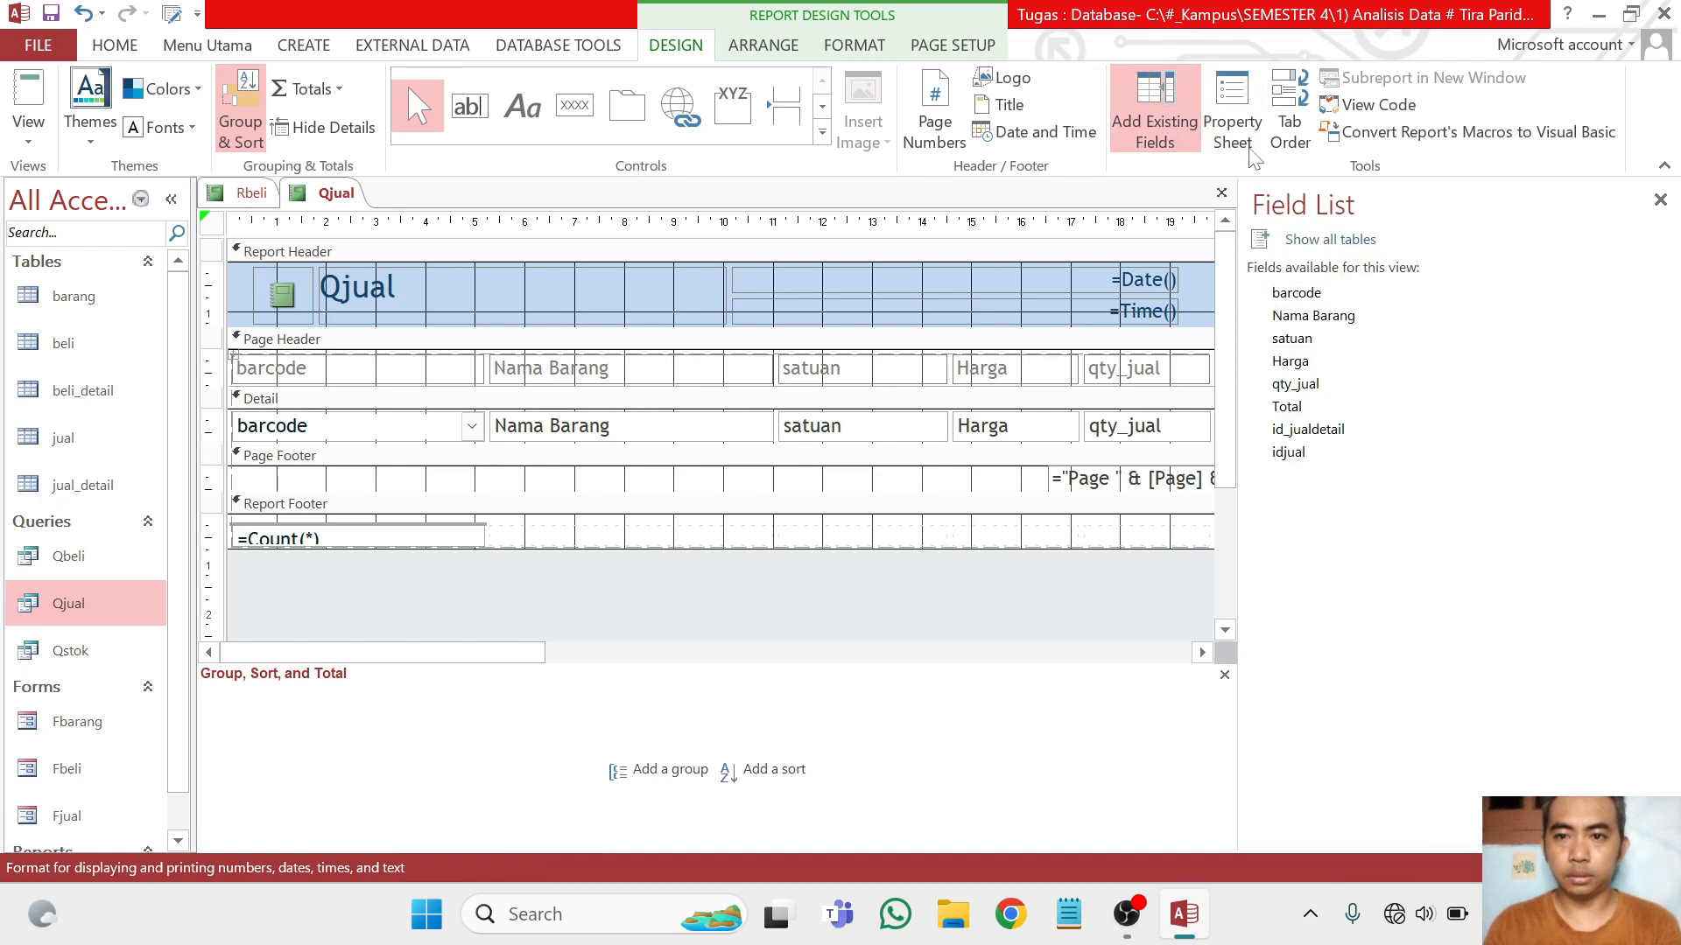
pyautogui.click(1155, 114)
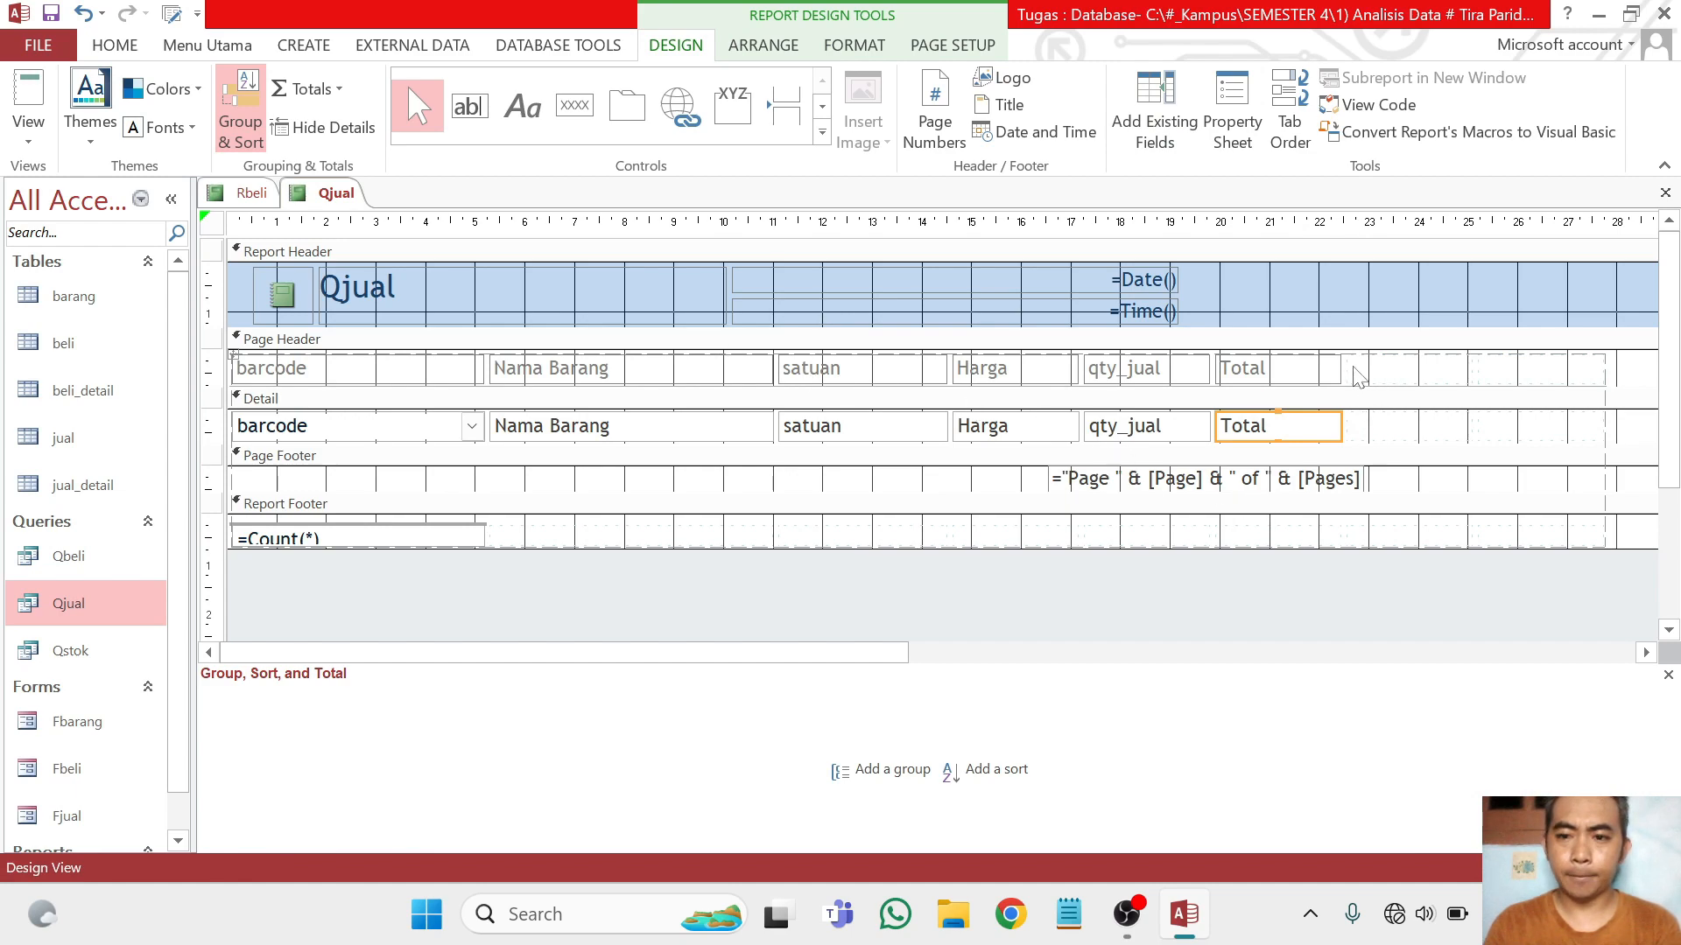
# Delete the empty layout cells beyond the Total column in the page header and detail sections
pyautogui.moveTo(1355, 366); pyautogui.dragTo(1369, 415)
pyautogui.moveTo(1633, 363); pyautogui.dragTo(1320, 439)
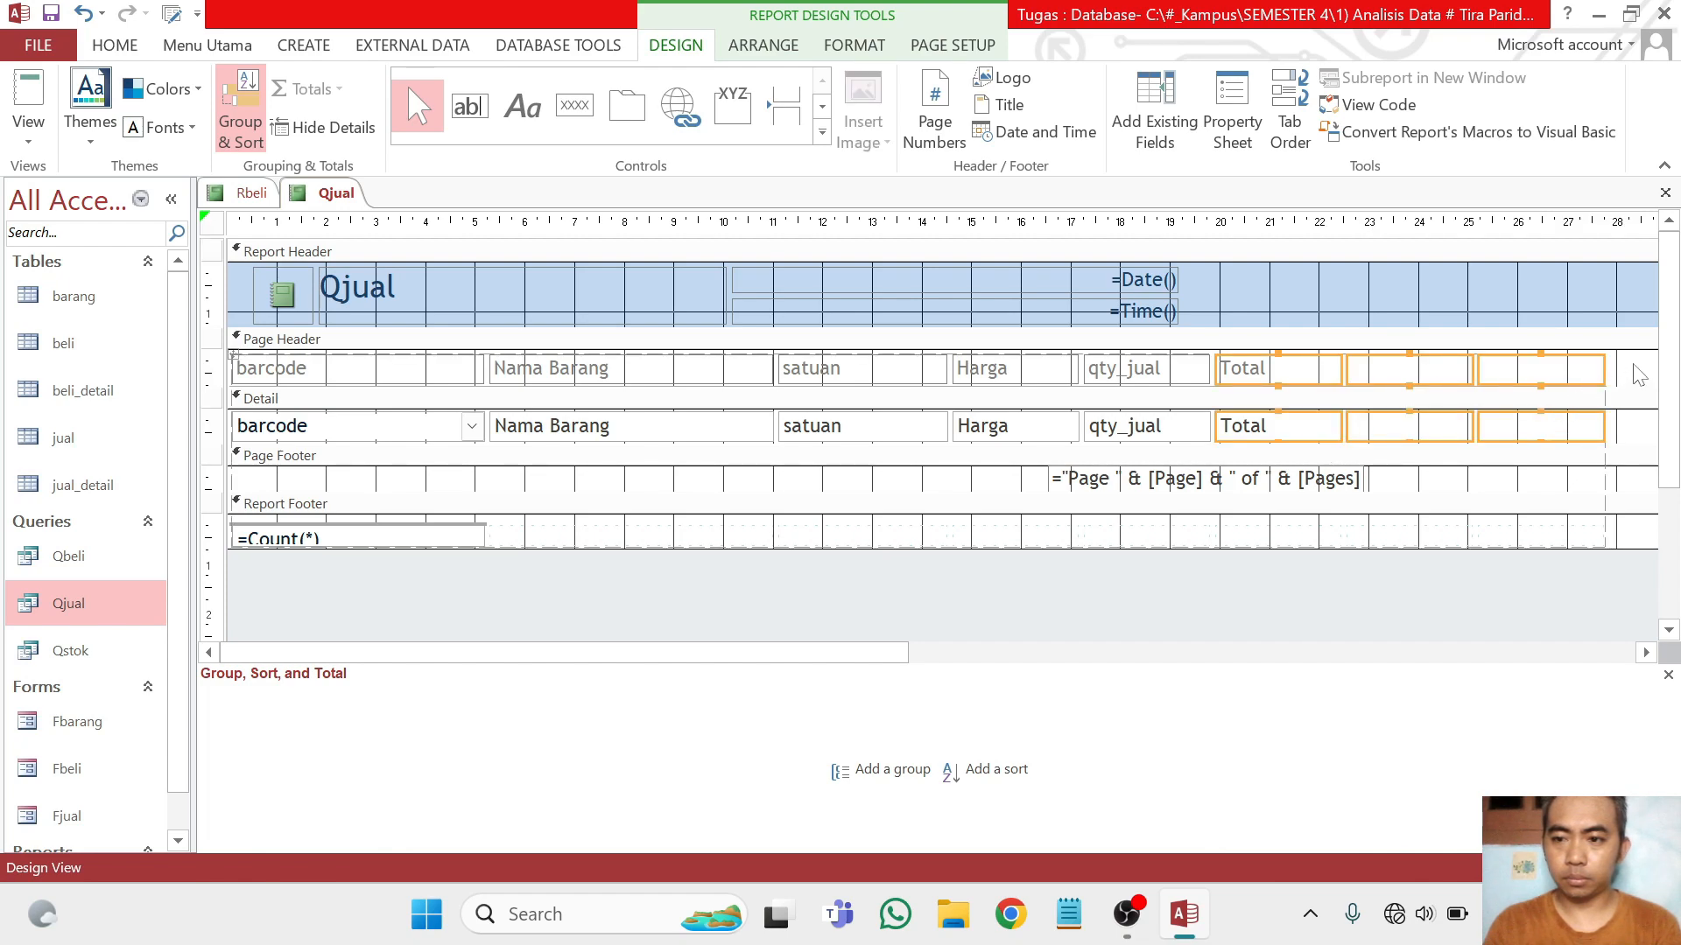
pyautogui.moveTo(1639, 374); pyautogui.dragTo(1355, 434)
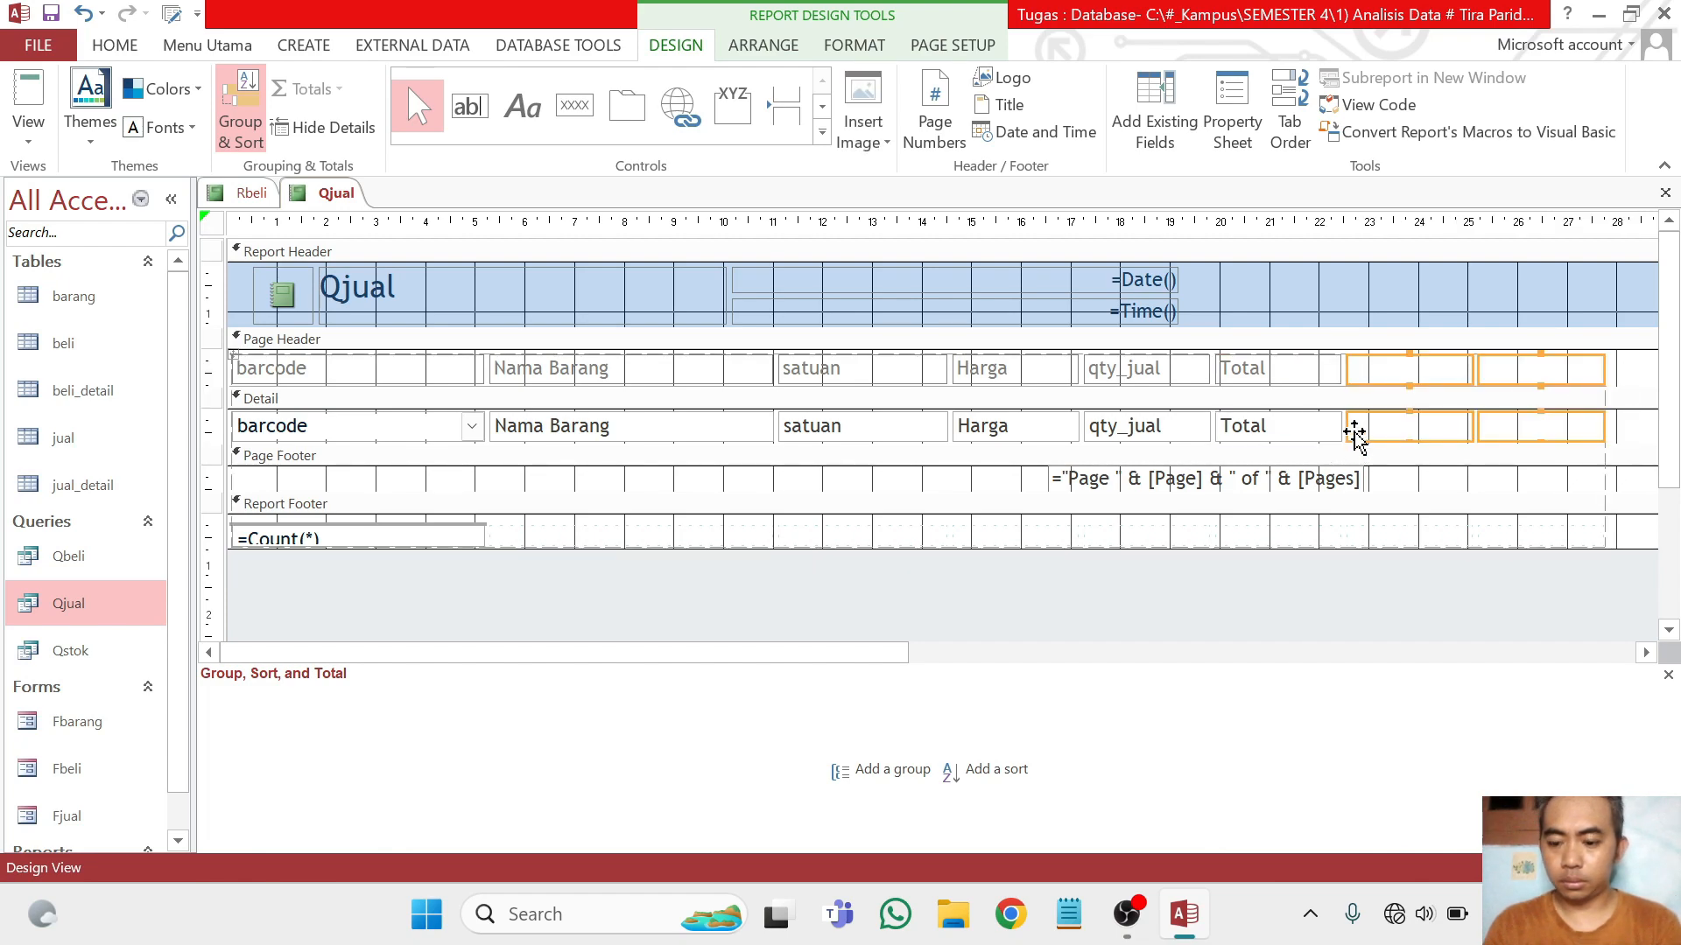
pyautogui.press('Delete')
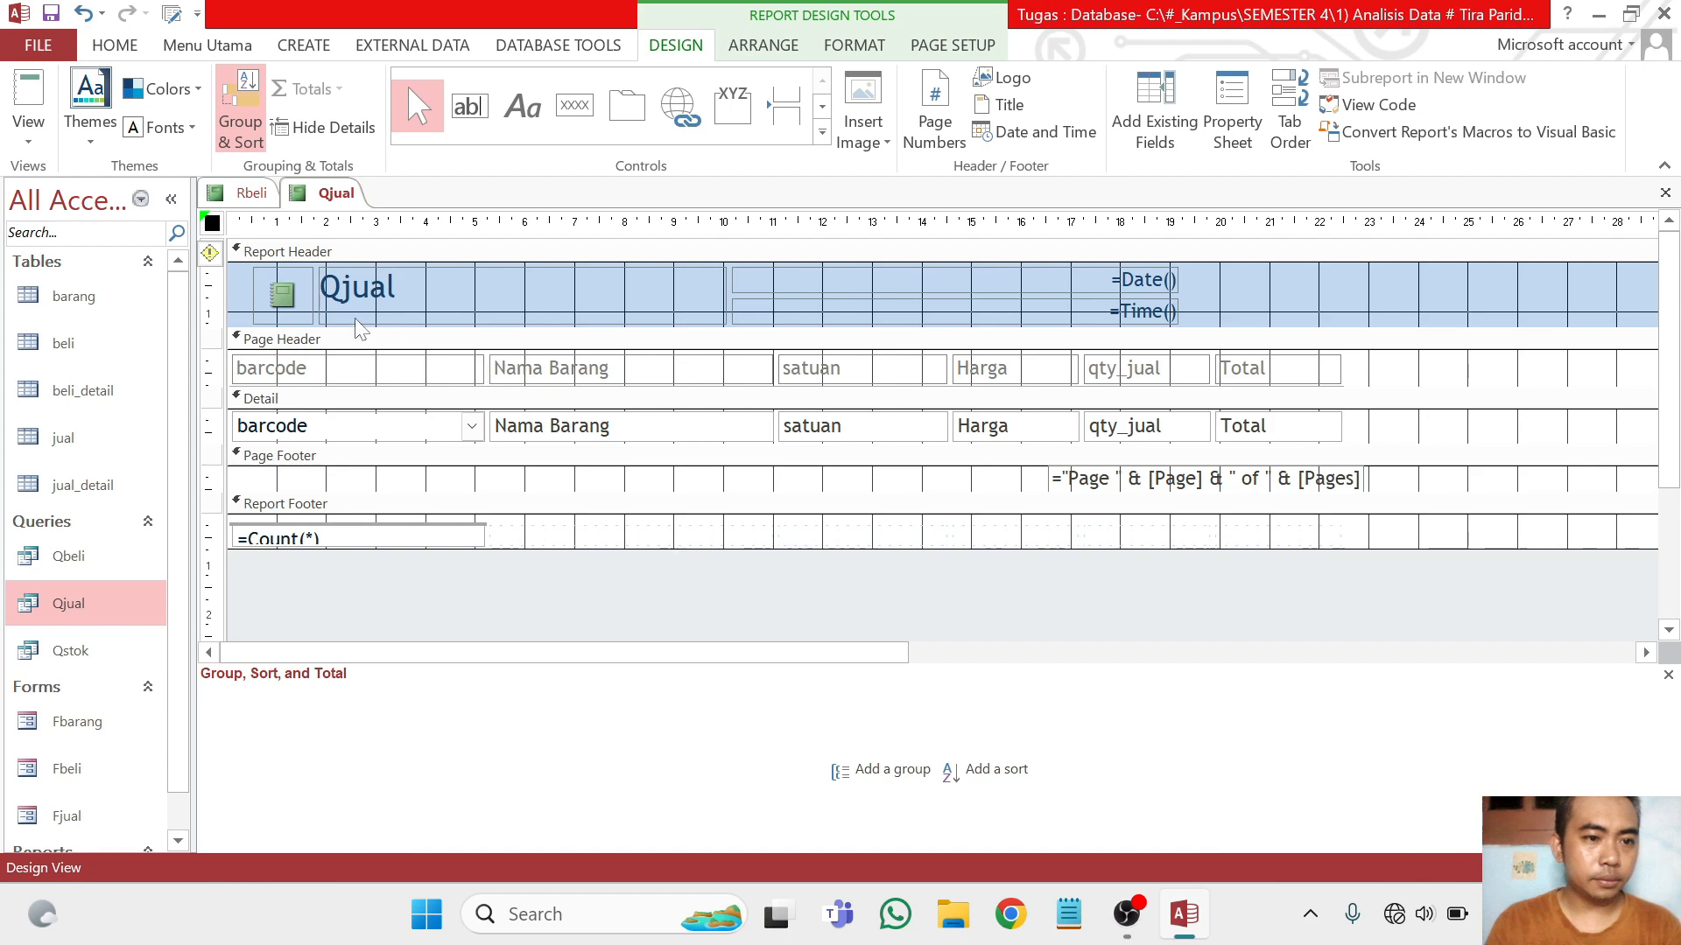
# Add a Sum of the Total field to the report footer and make the footer section taller
pyautogui.scroll(-1, 481, 435)
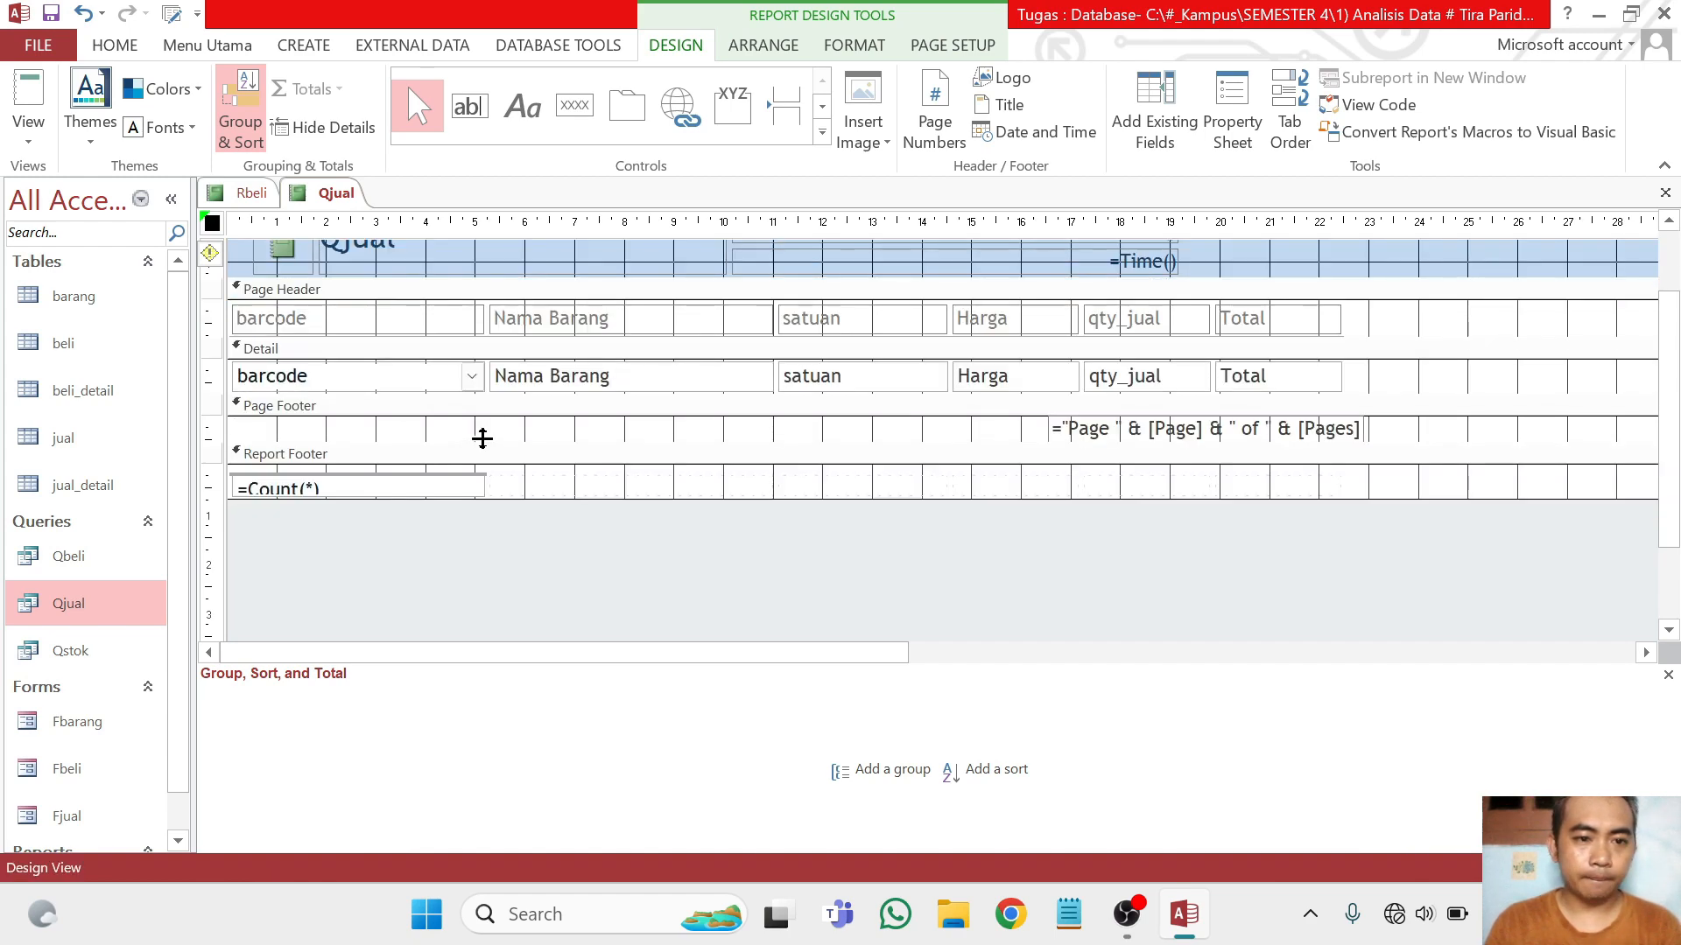
pyautogui.scroll(1, 480, 435)
pyautogui.click(1278, 438)
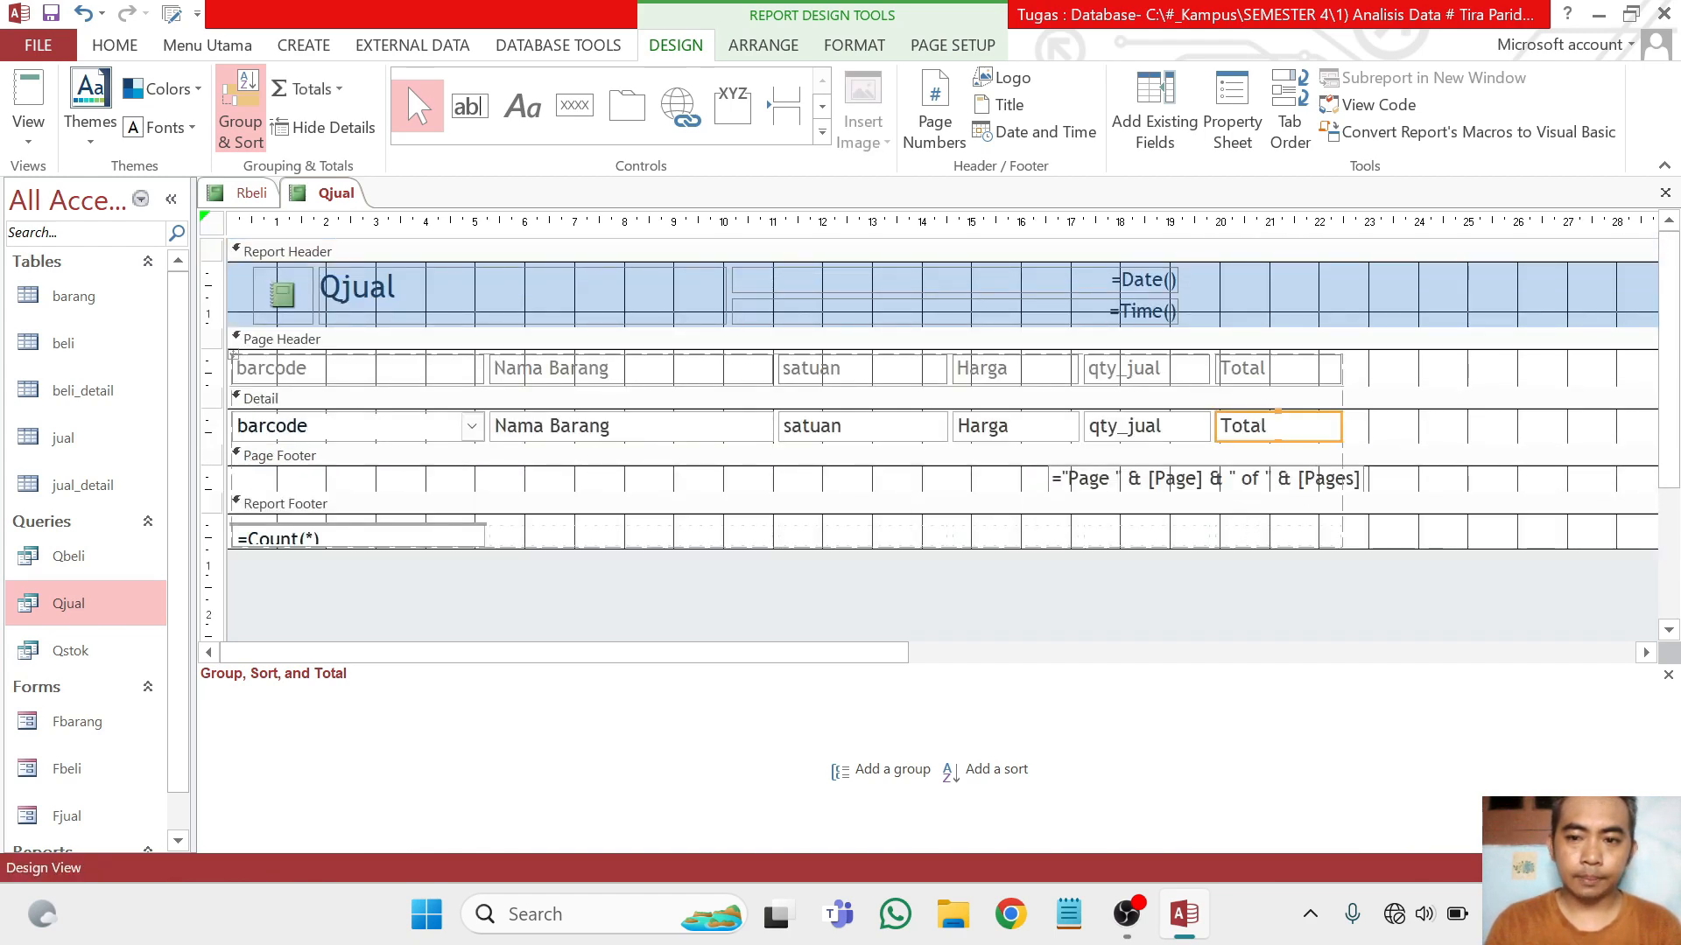
pyautogui.click(334, 91)
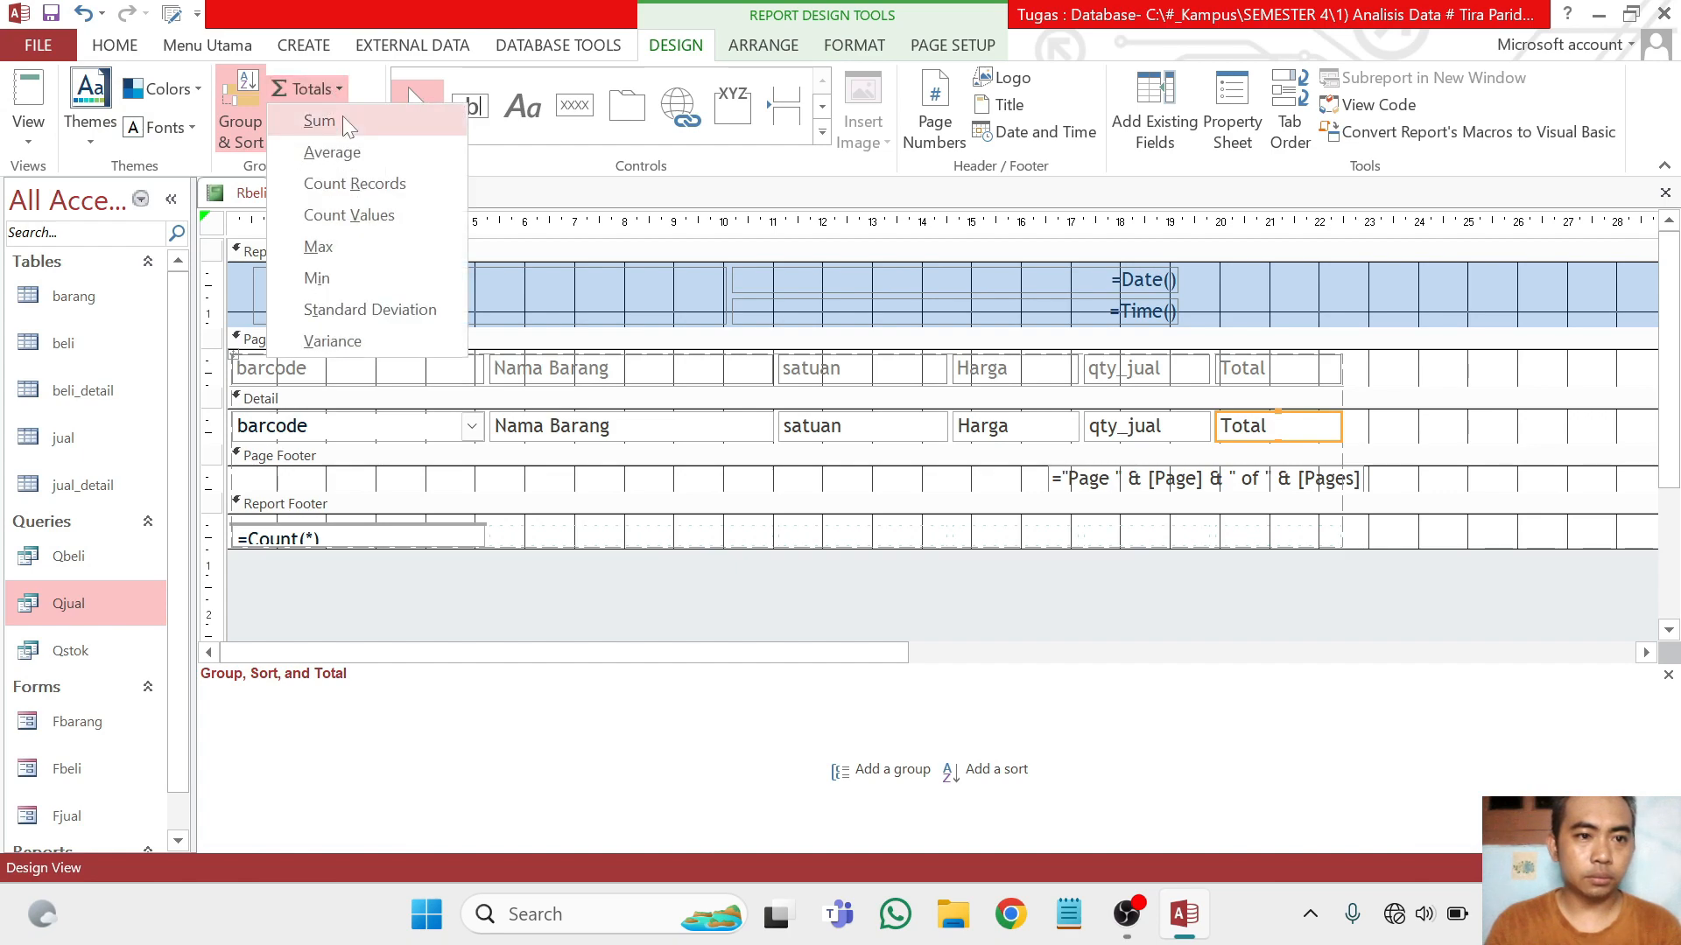
pyautogui.click(322, 116)
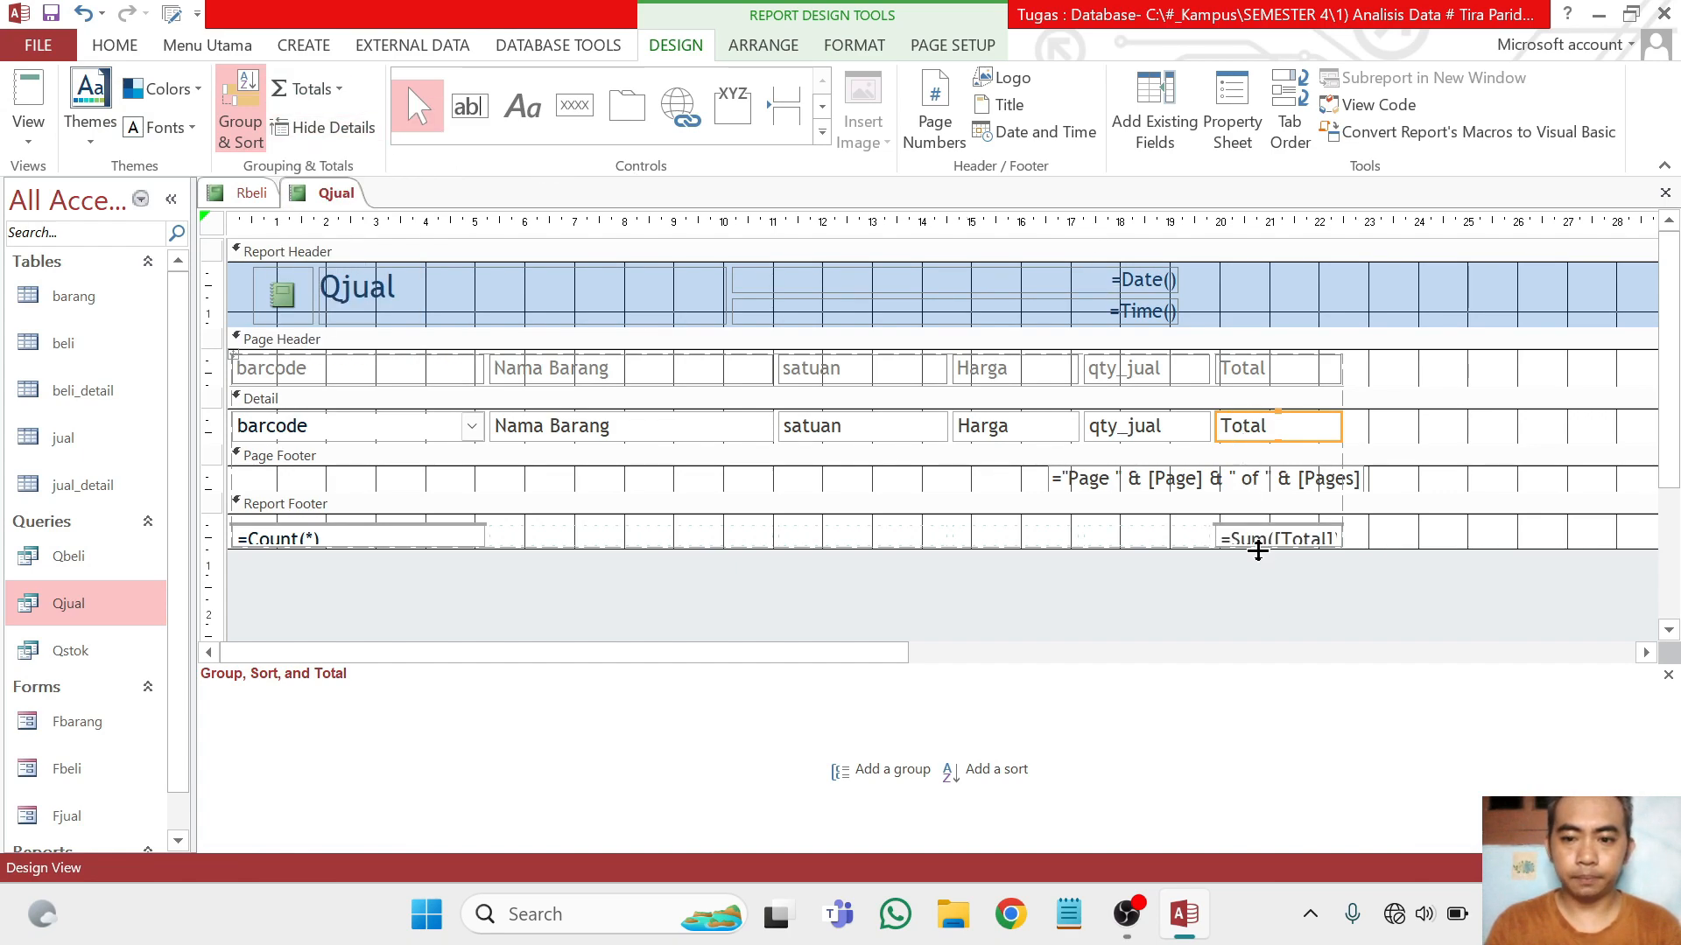
pyautogui.moveTo(1257, 550); pyautogui.dragTo(1262, 580)
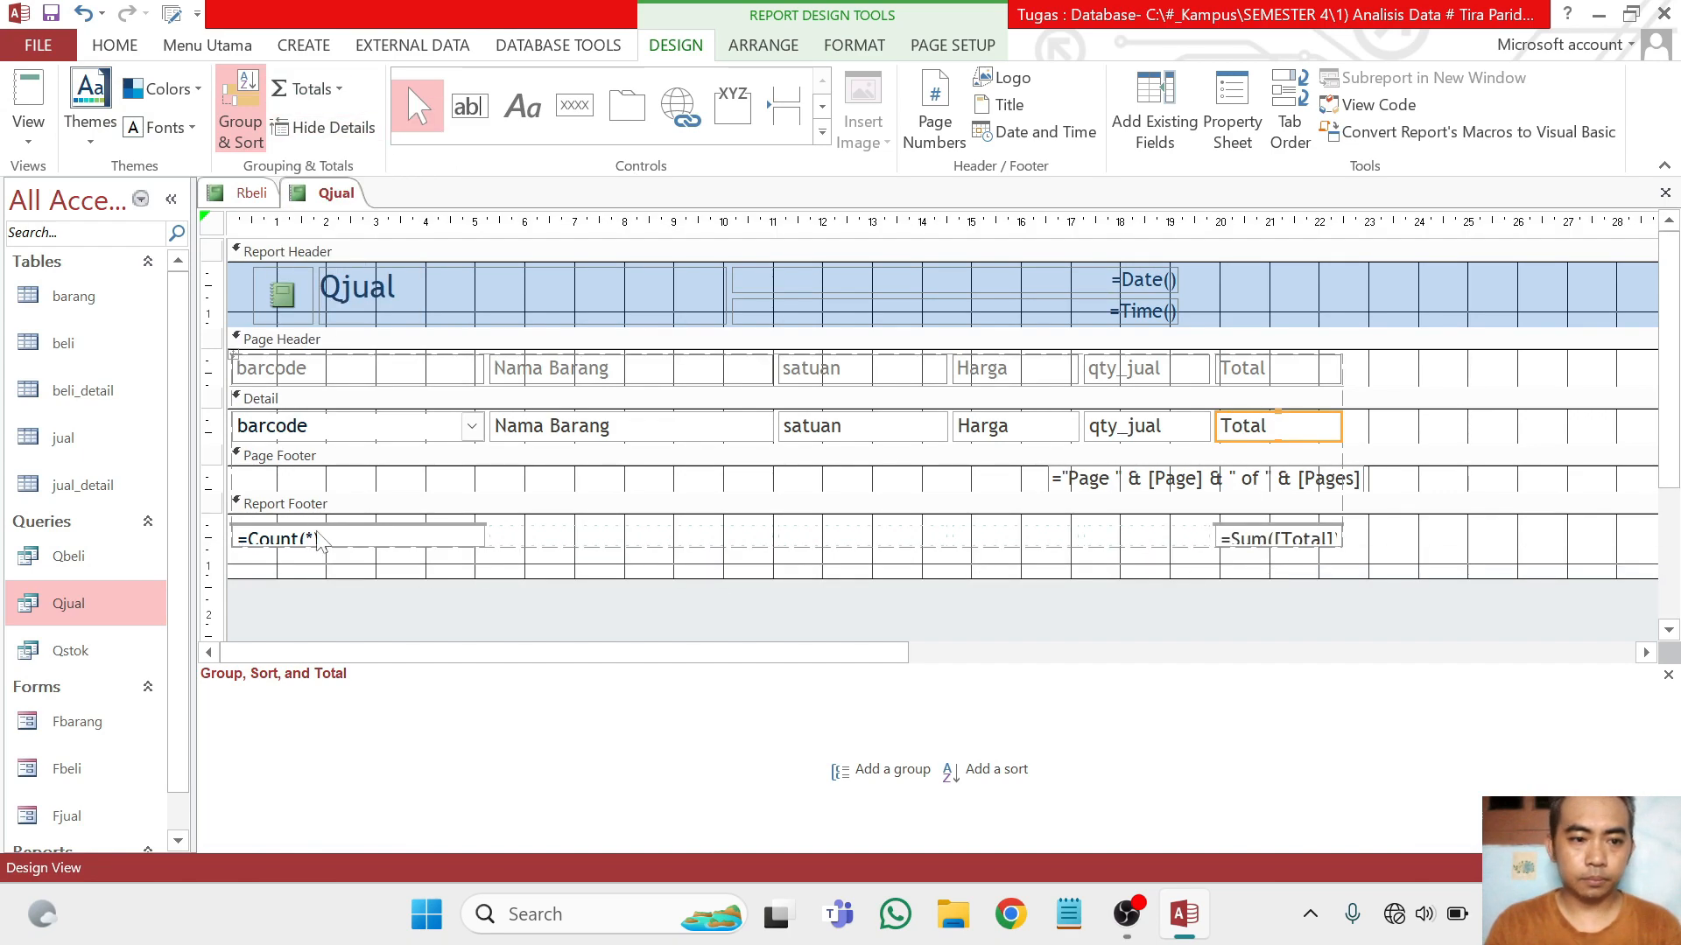
# Delete the record count from the report footer and check the report in Report View before returning to Design View
pyautogui.click(320, 543)
pyautogui.press('Delete')
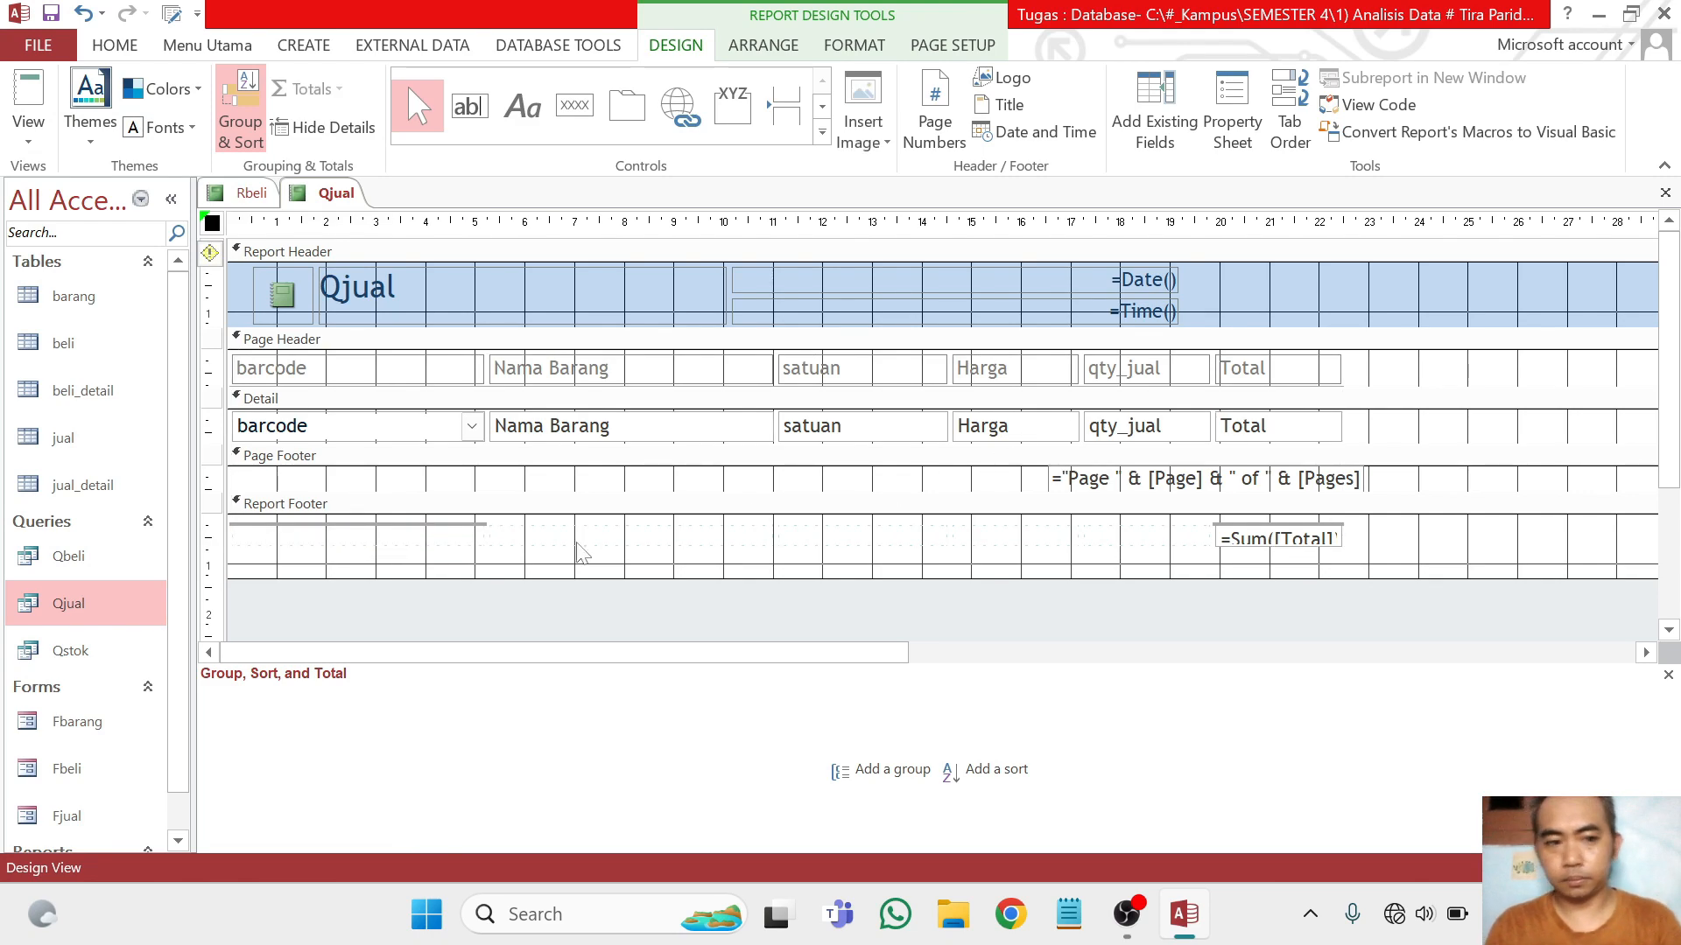
pyautogui.click(35, 117)
pyautogui.click(44, 86)
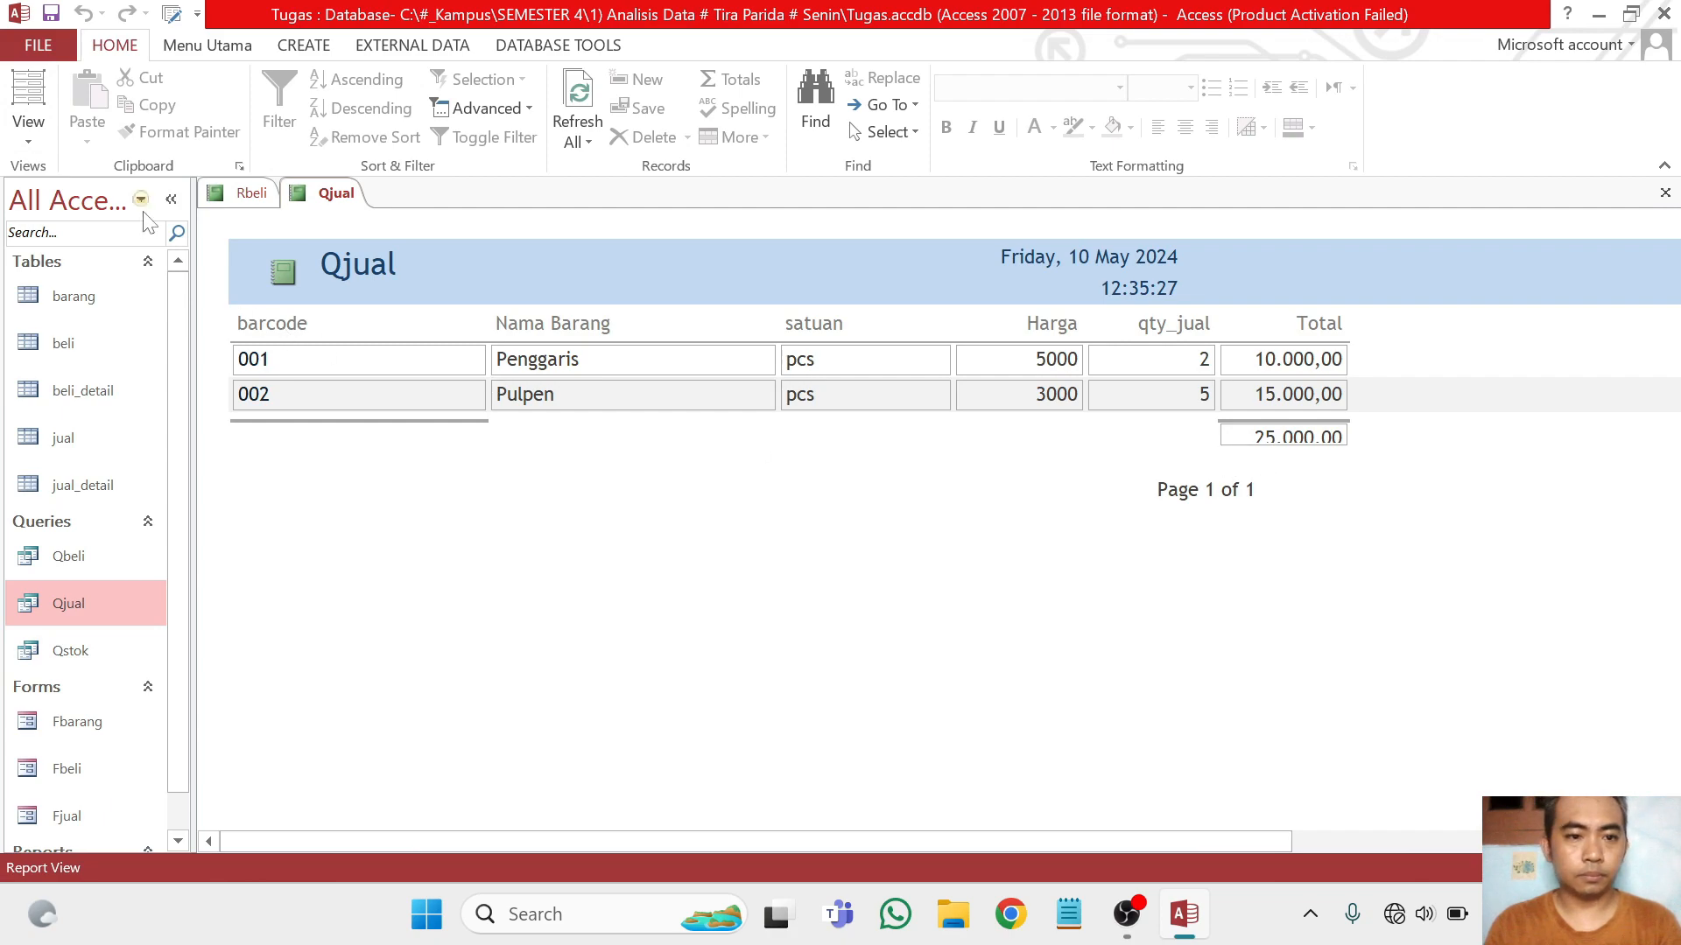
pyautogui.click(29, 131)
pyautogui.click(77, 341)
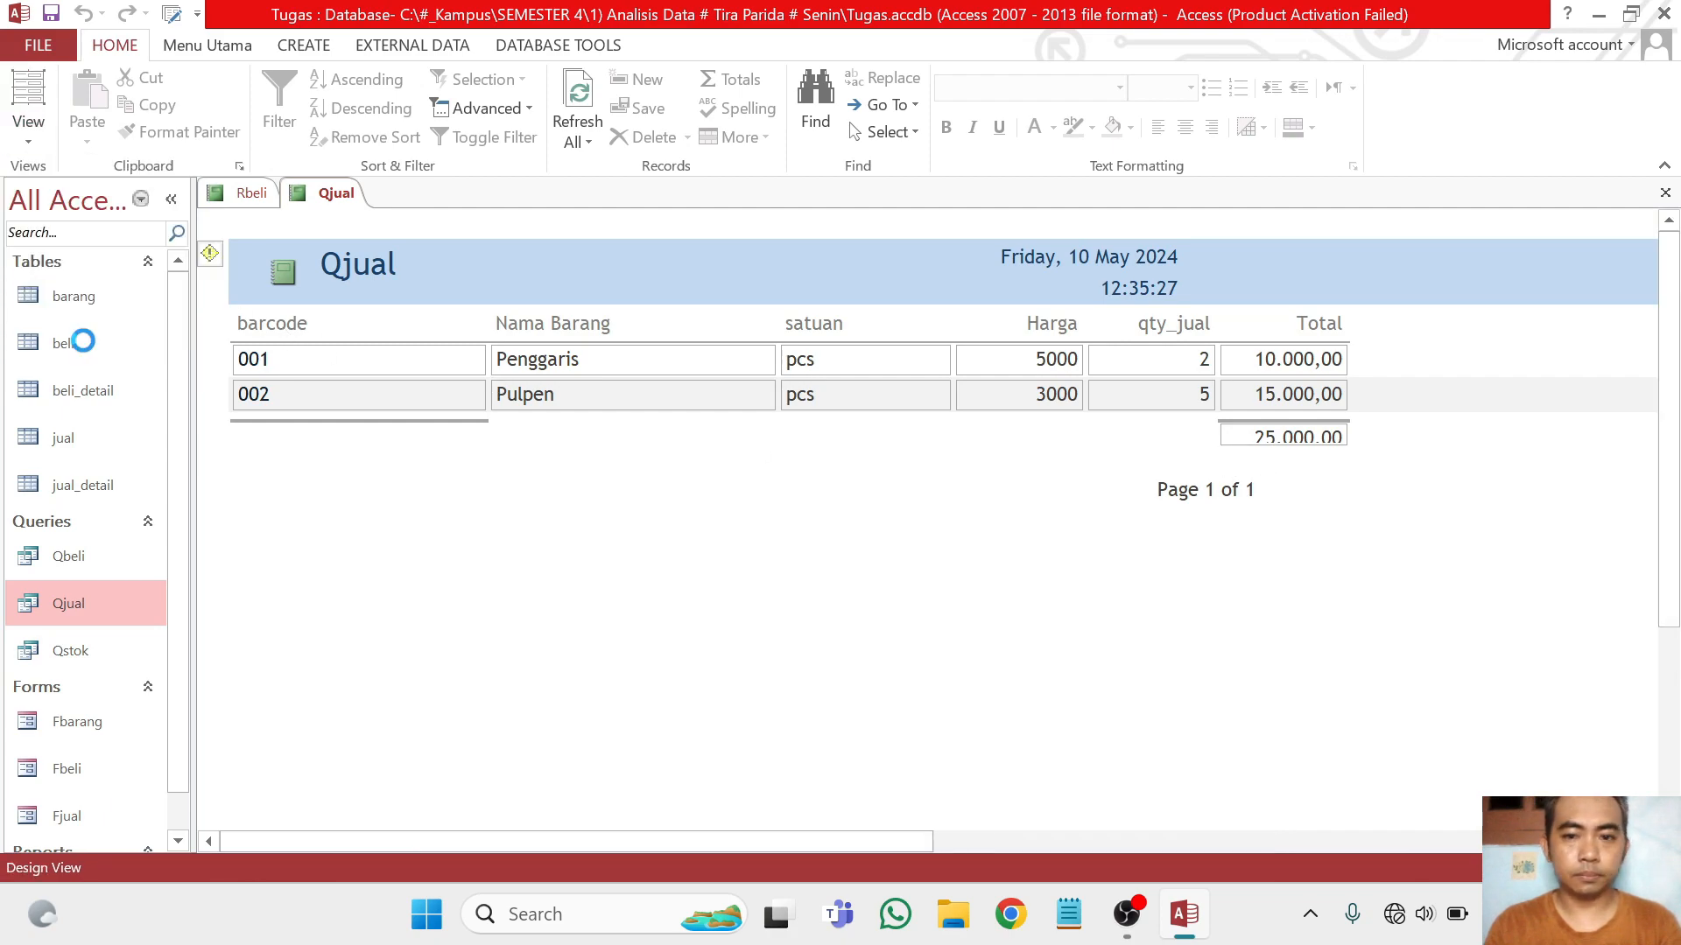
# Increase the height of the =Sum([Total]) text box in the report footer
pyautogui.click(1284, 537)
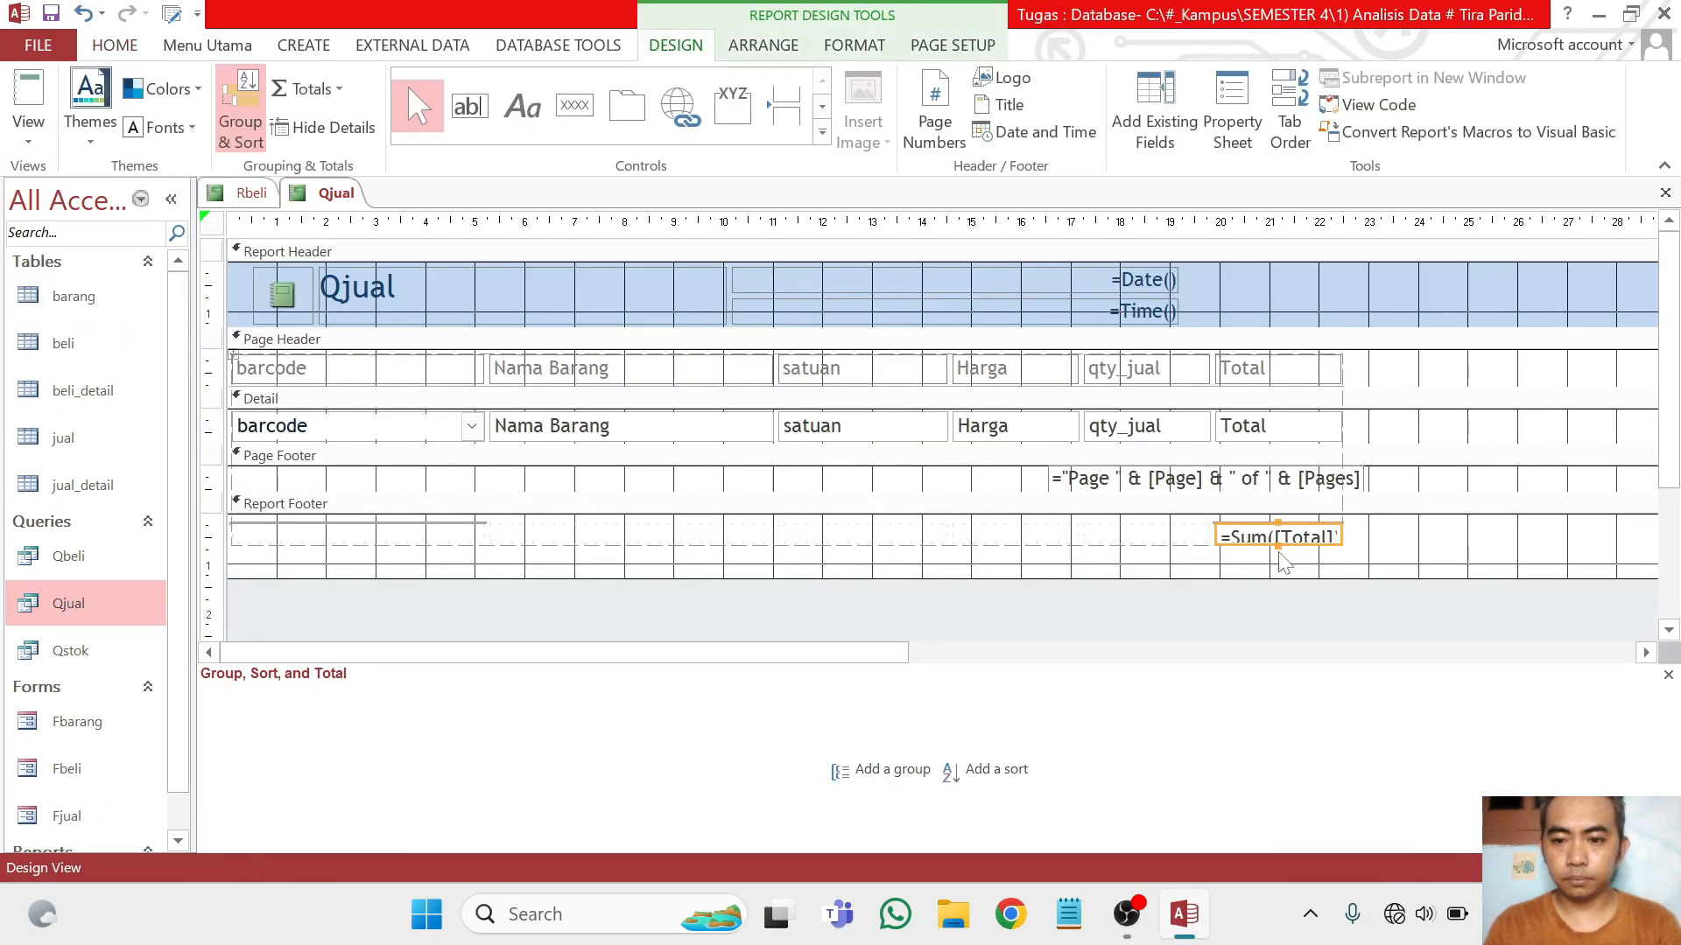
pyautogui.moveTo(1277, 546); pyautogui.dragTo(1280, 563)
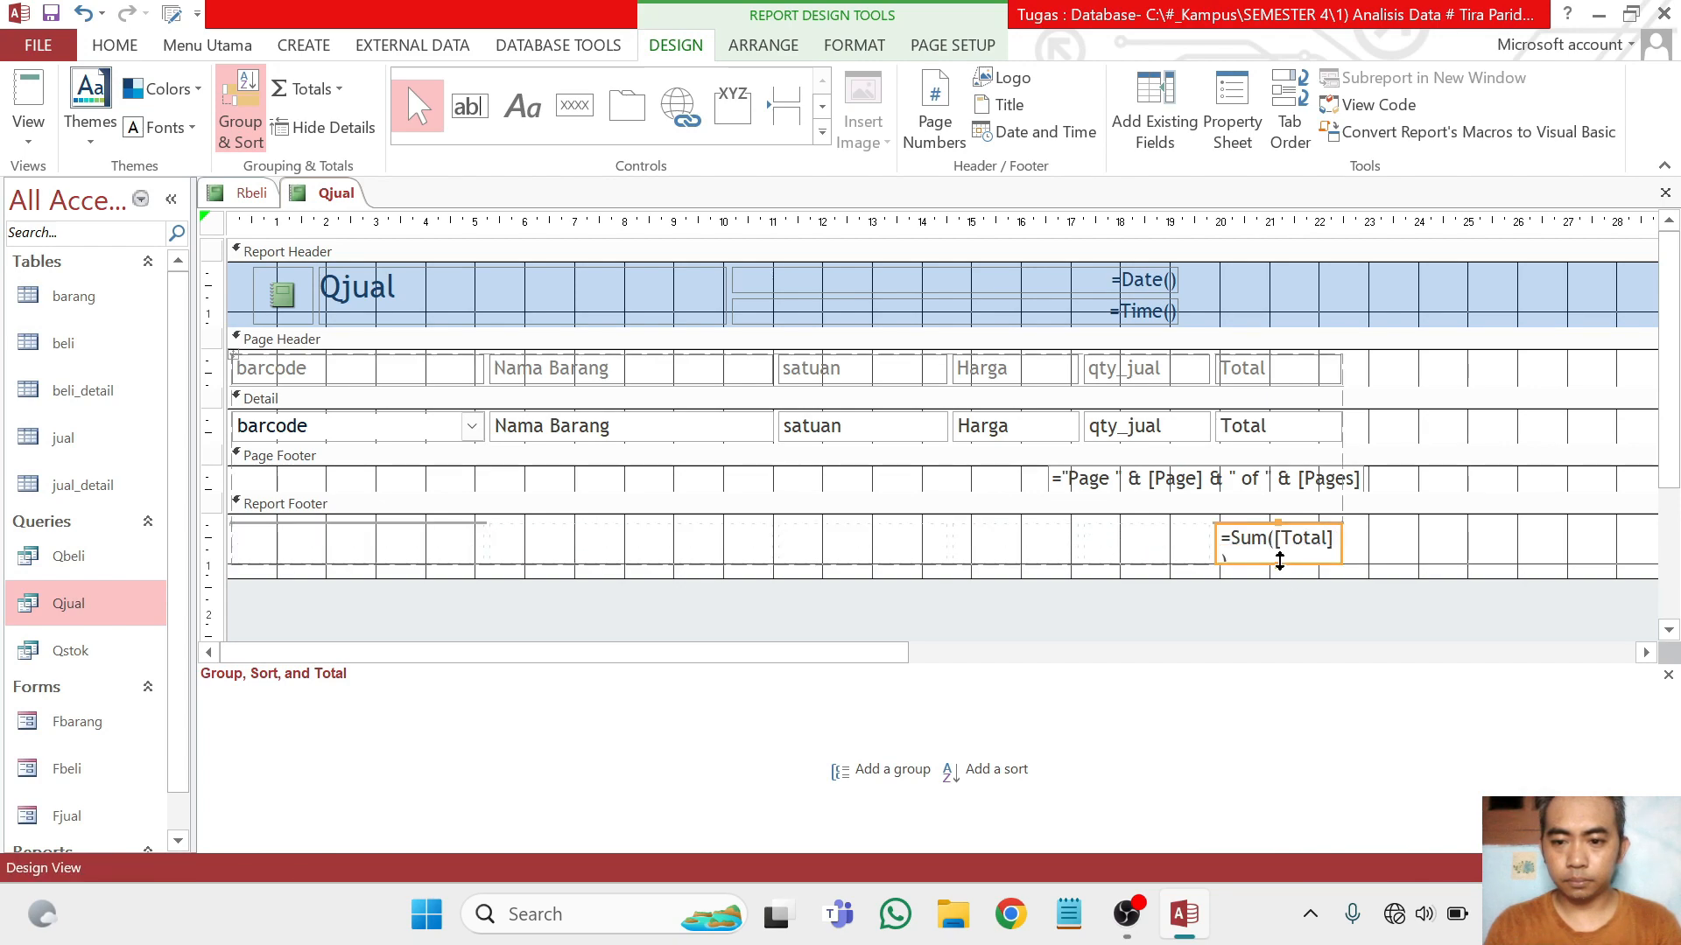
pyautogui.click(1278, 558)
# Widen the =Sum([Total]) text box with its Total column and display the report in Report View
pyautogui.click(1213, 540)
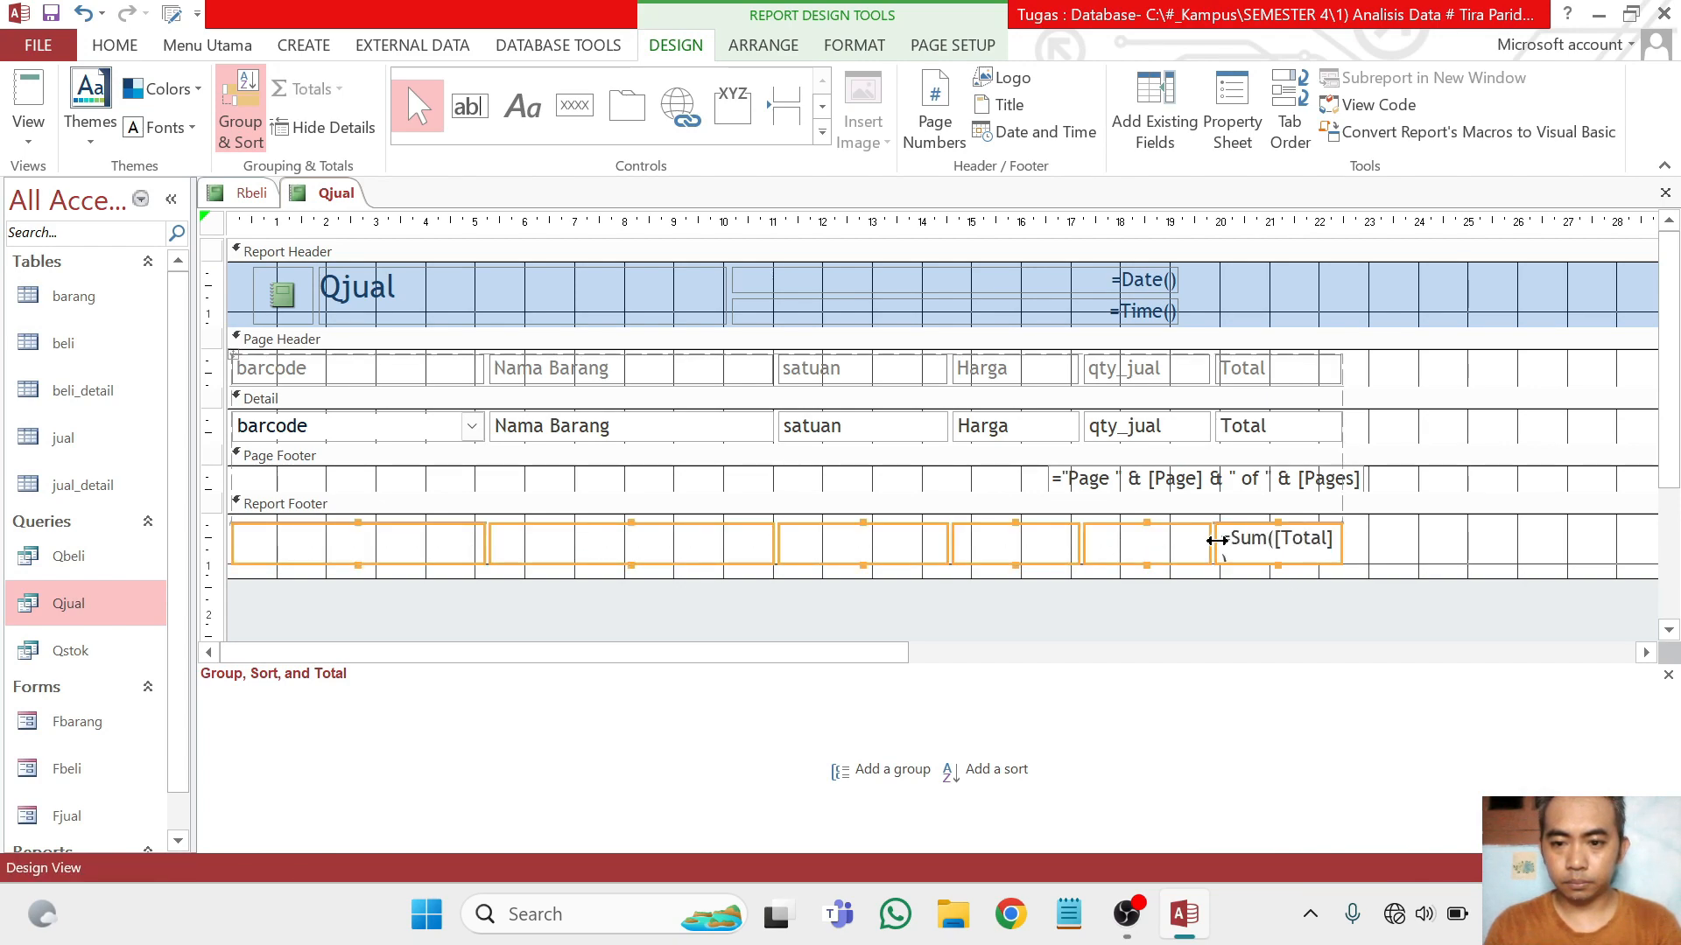
pyautogui.click(1375, 539)
pyautogui.click(1223, 543)
pyautogui.moveTo(1215, 541); pyautogui.dragTo(1209, 541)
pyautogui.moveTo(1086, 540); pyautogui.dragTo(1215, 538)
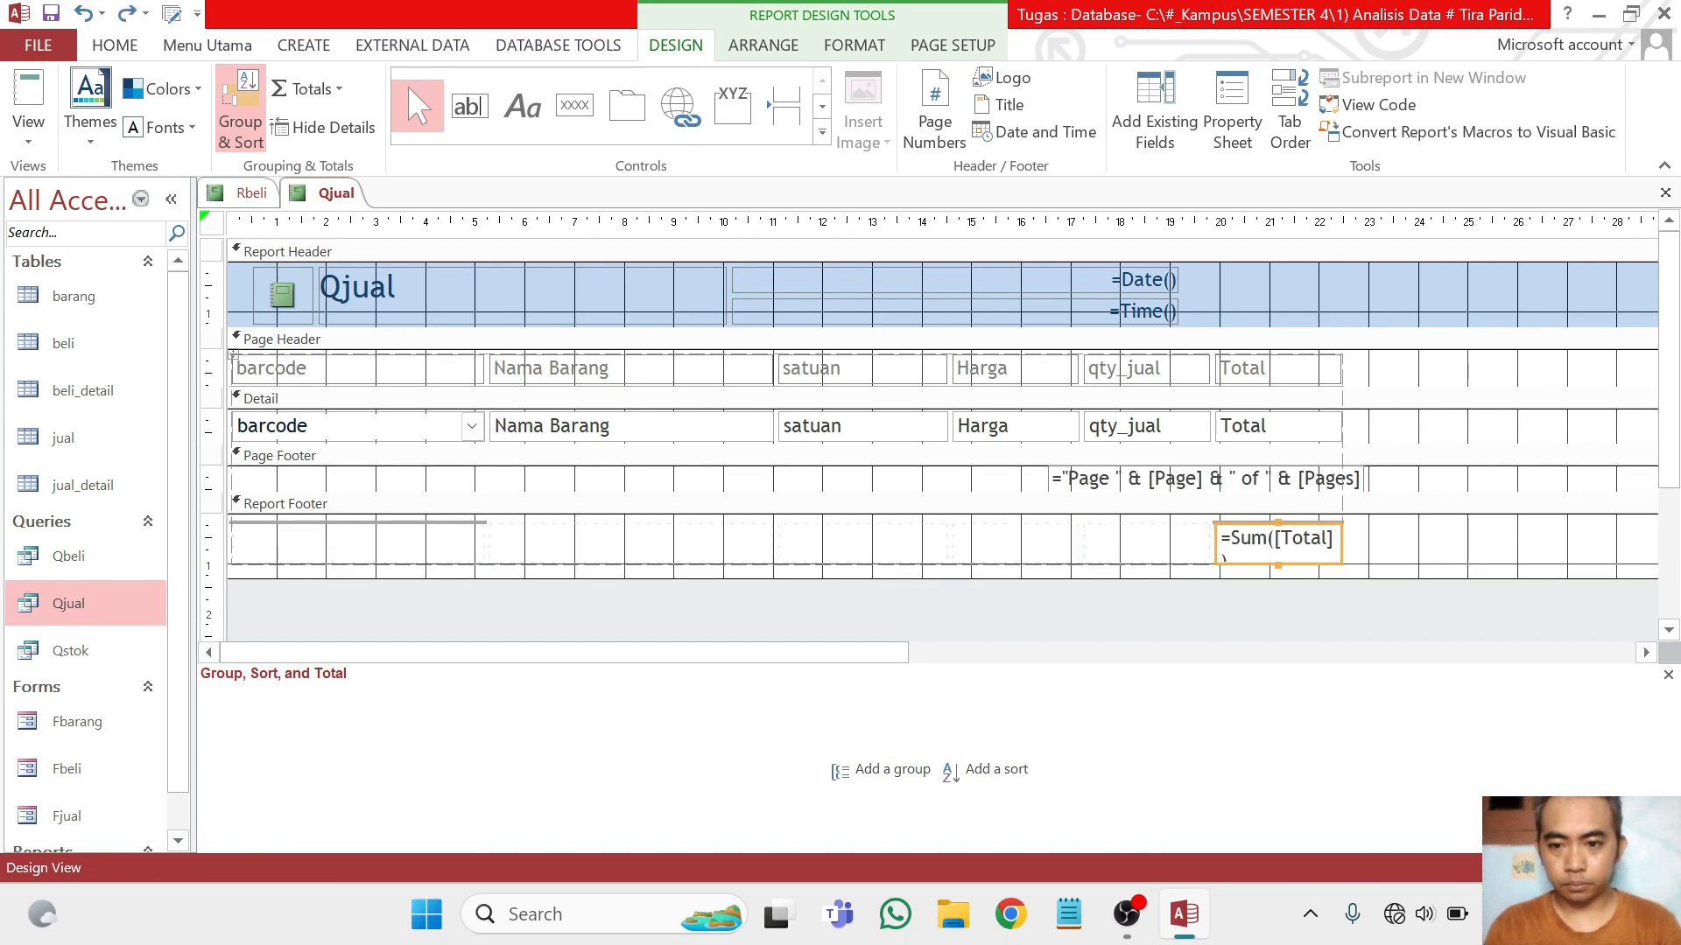
pyautogui.click(1214, 539)
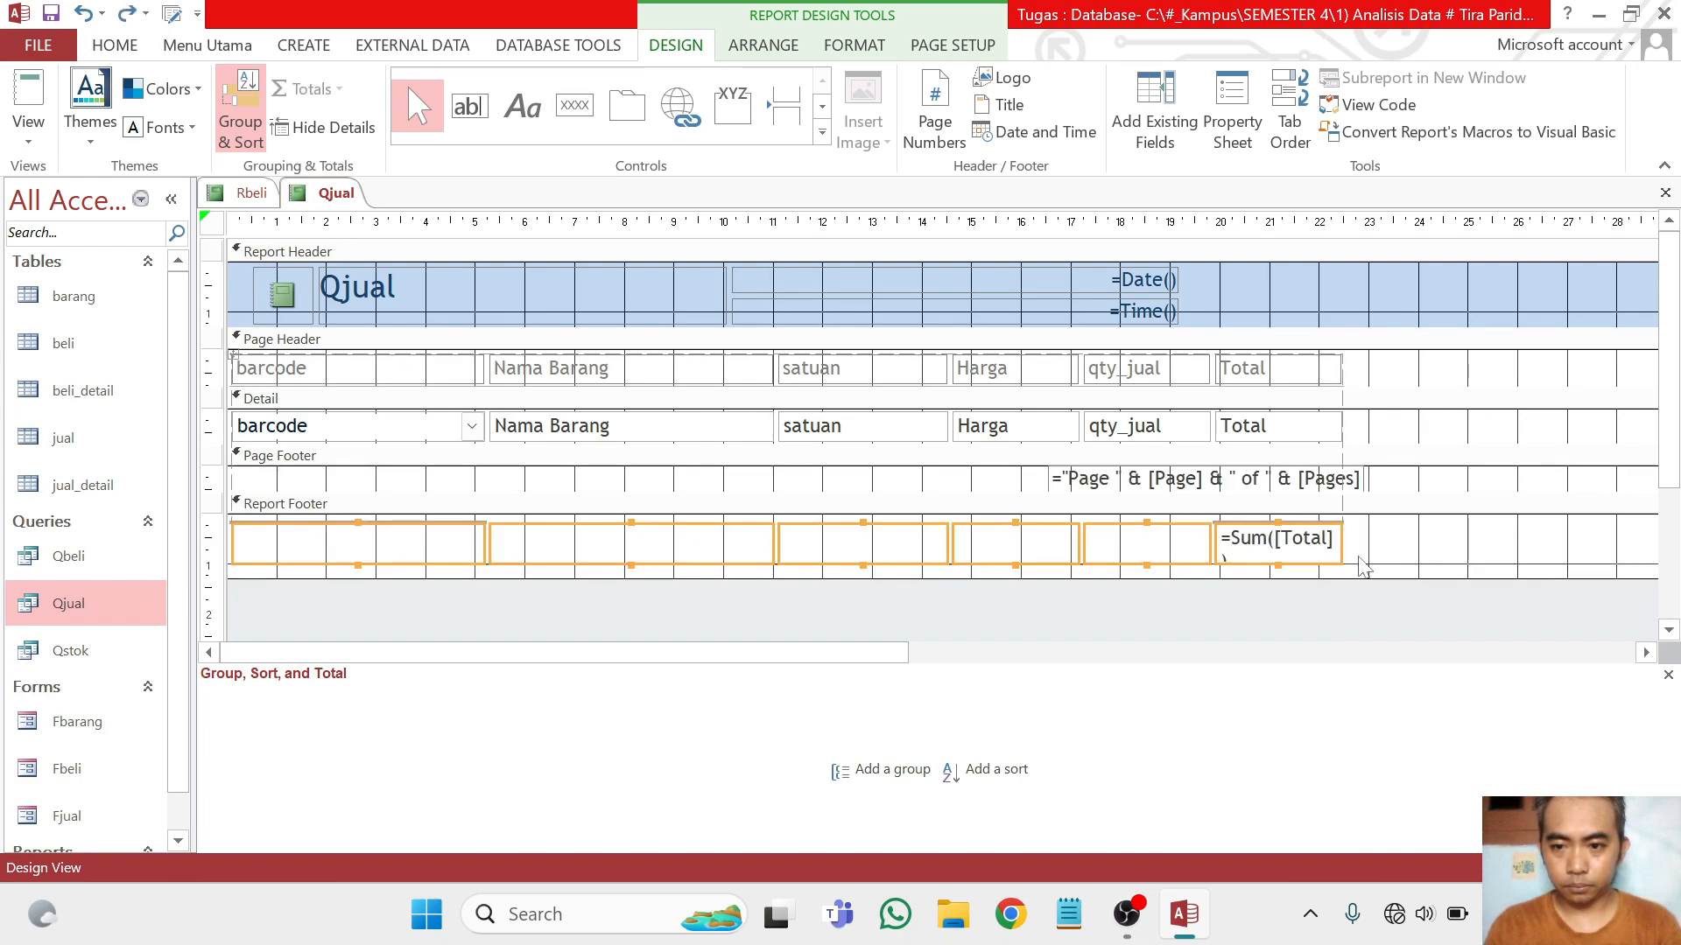
pyautogui.click(1360, 558)
pyautogui.click(1323, 543)
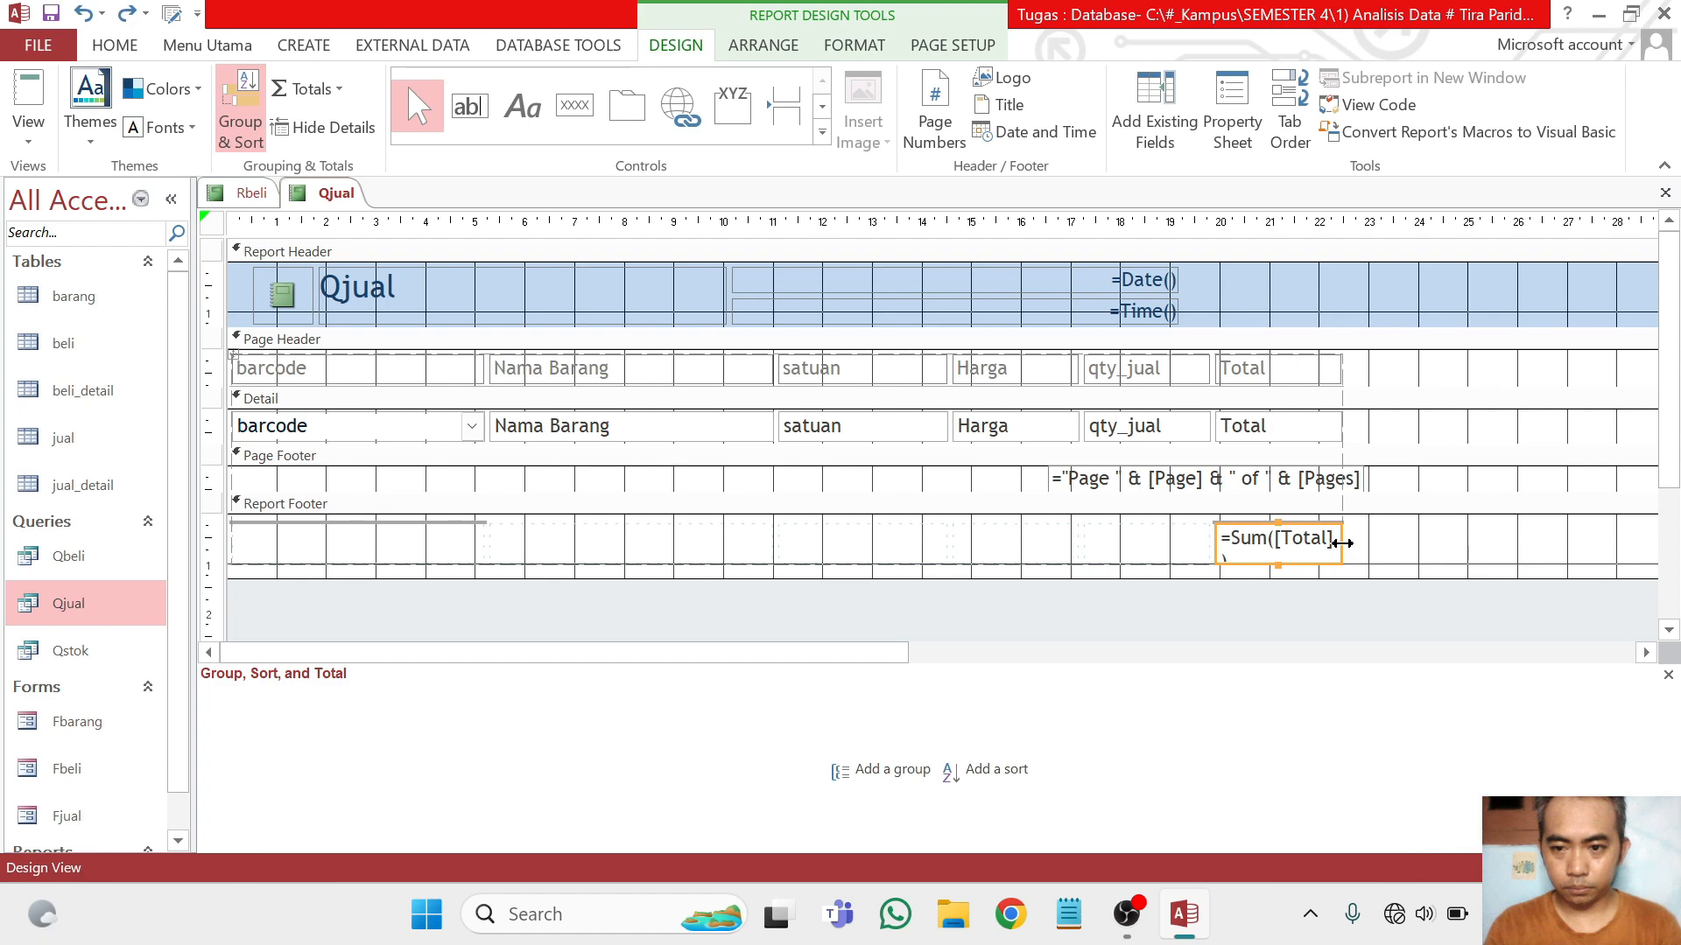
pyautogui.moveTo(1342, 542); pyautogui.dragTo(1389, 539)
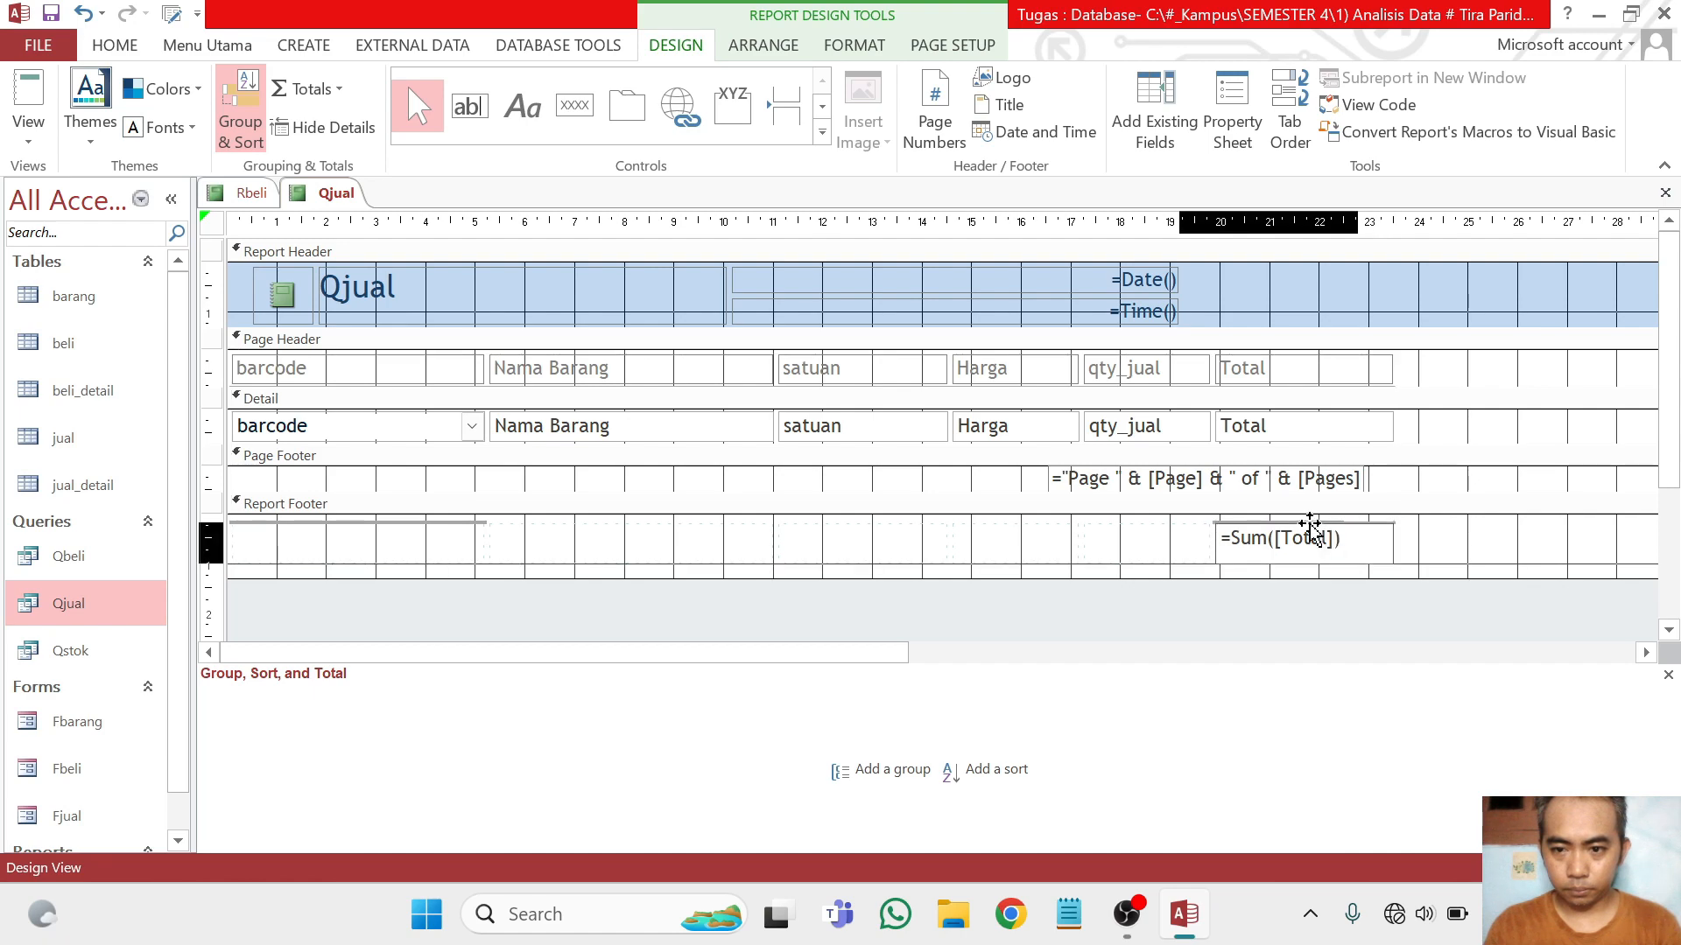
pyautogui.click(28, 92)
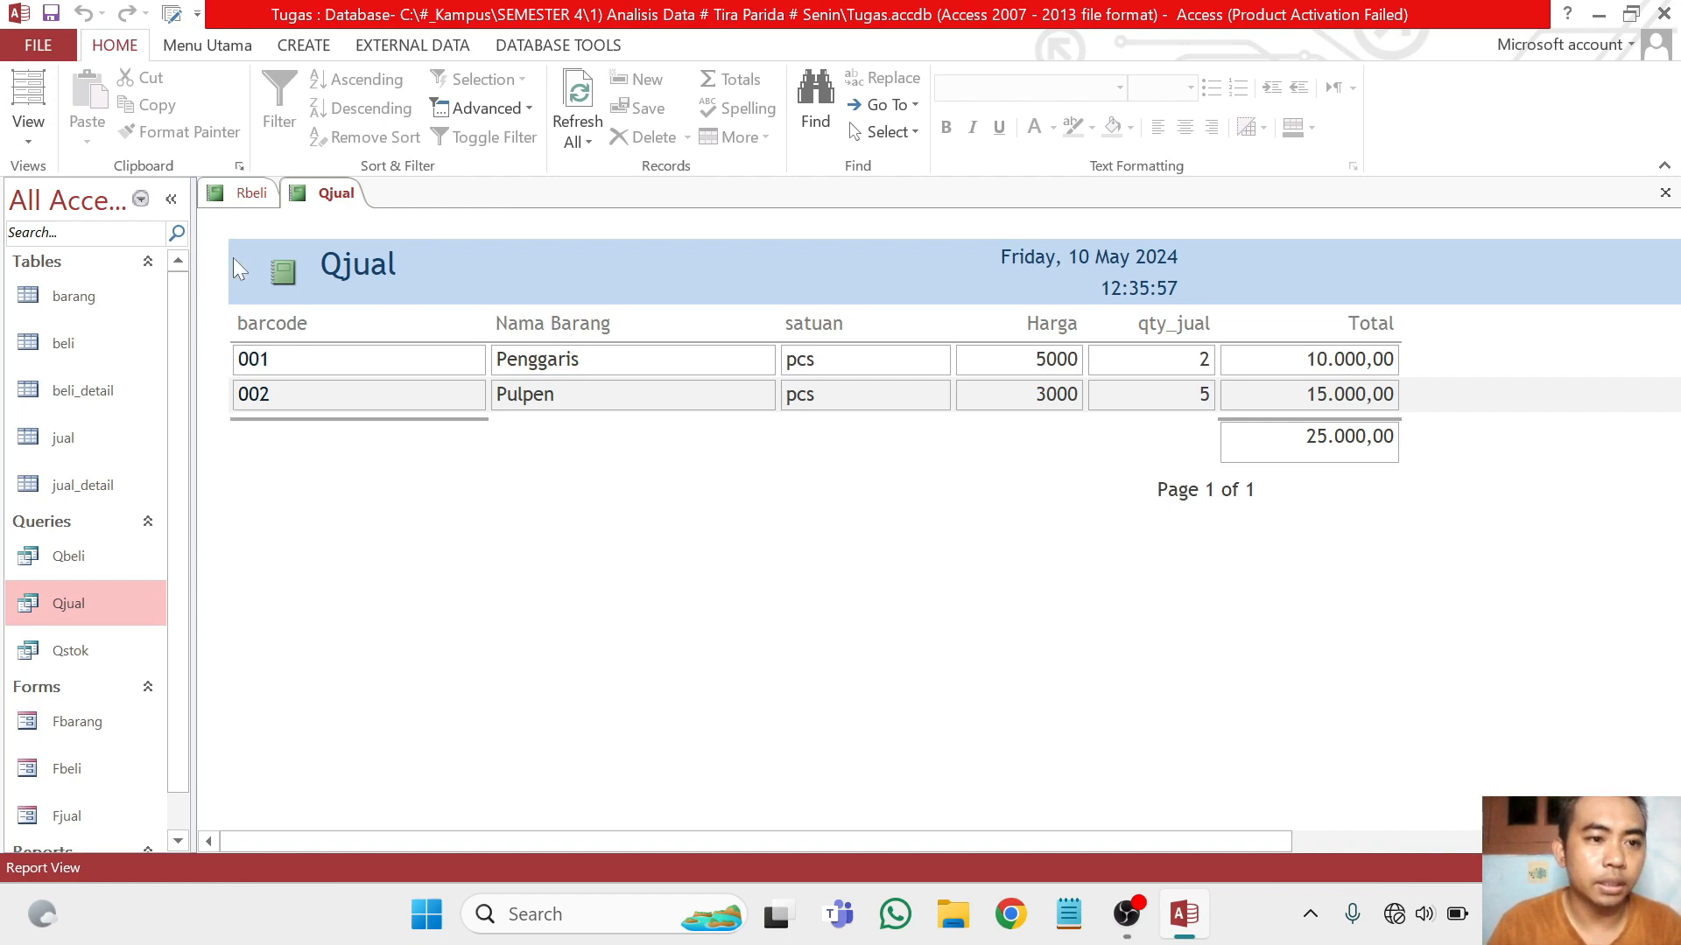
# Save the sales report under the name Rjual
pyautogui.rightClick(331, 194)
pyautogui.click(409, 199)
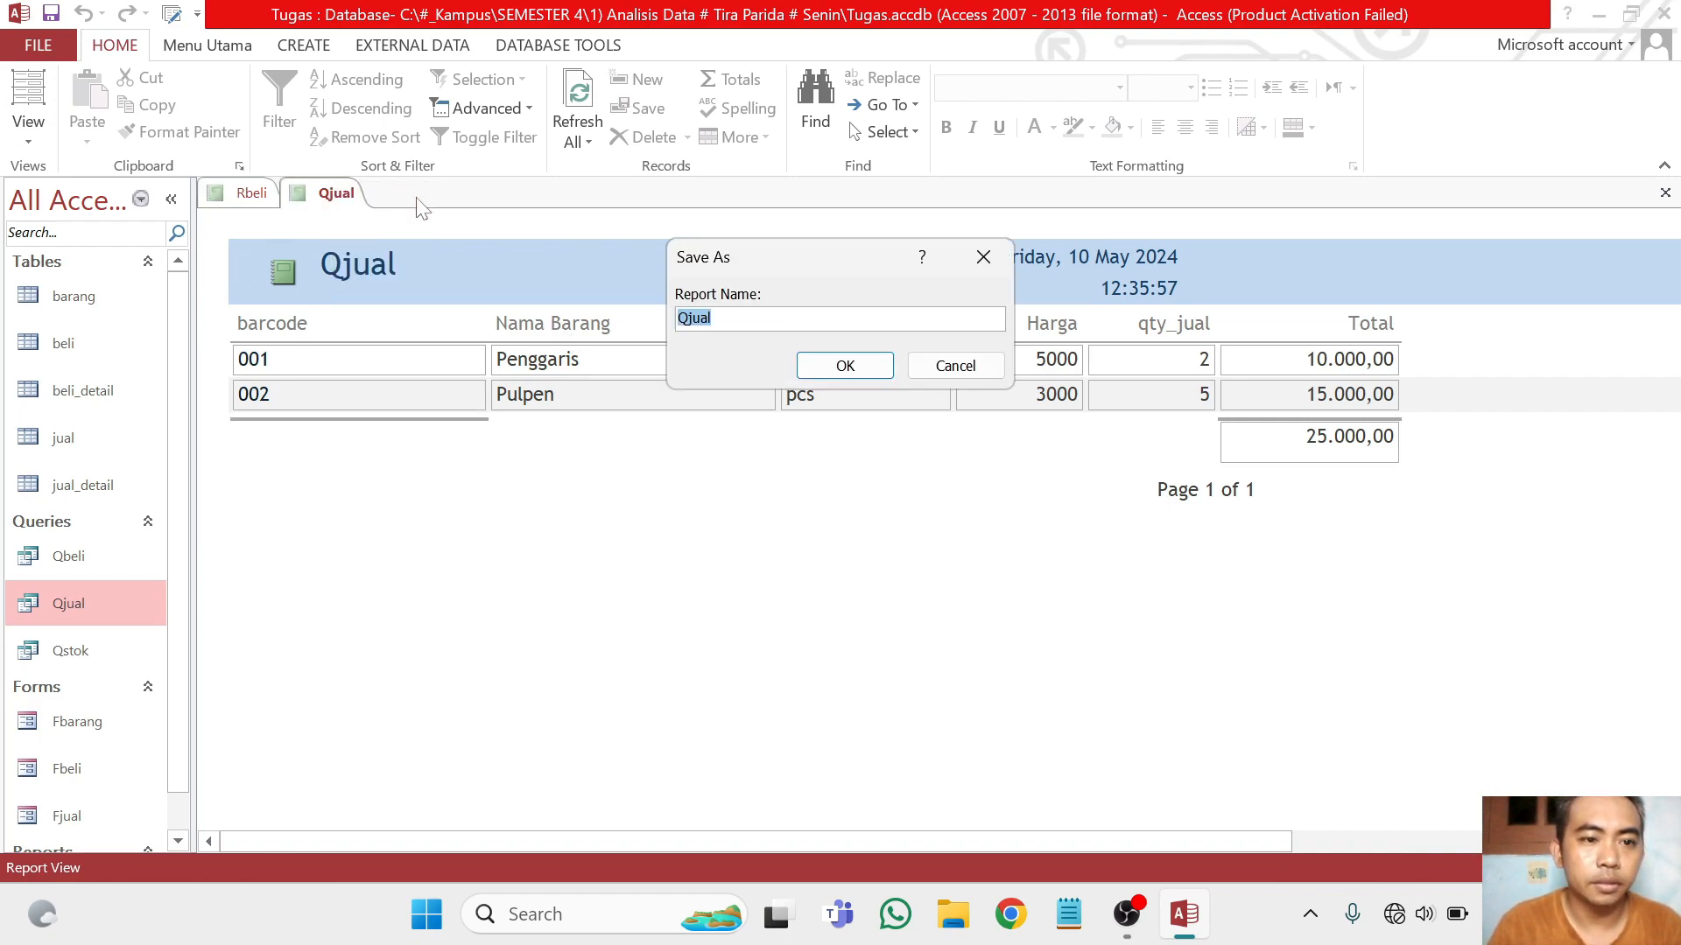
pyautogui.click(688, 318)
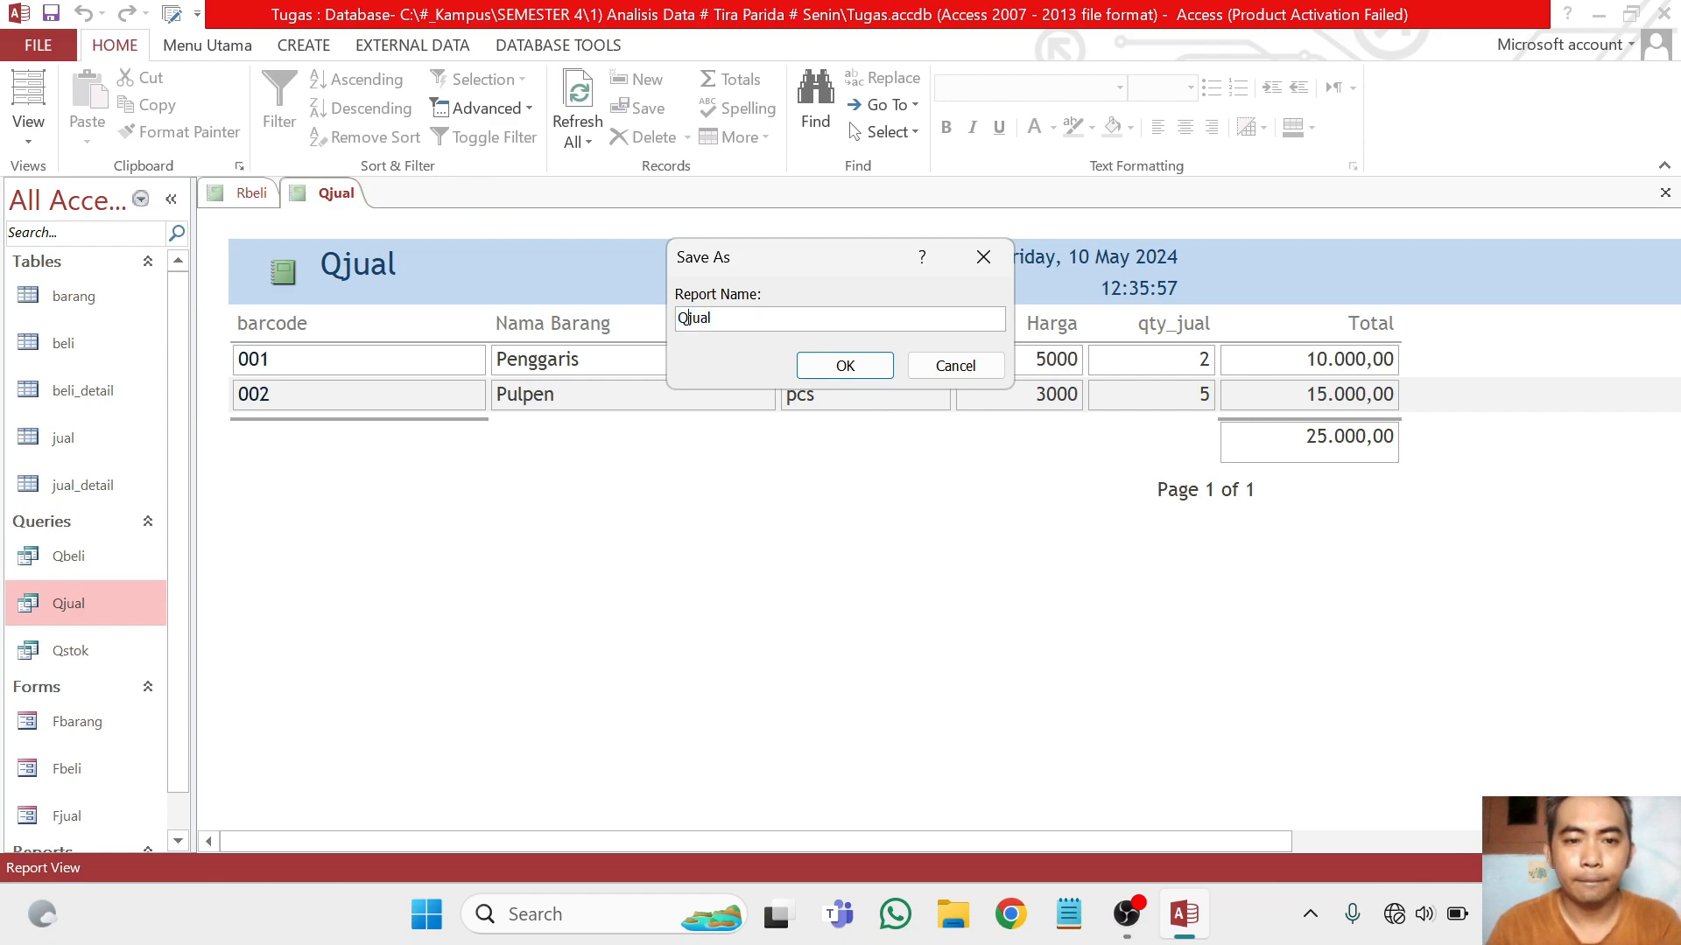
pyautogui.press('BackSpace')
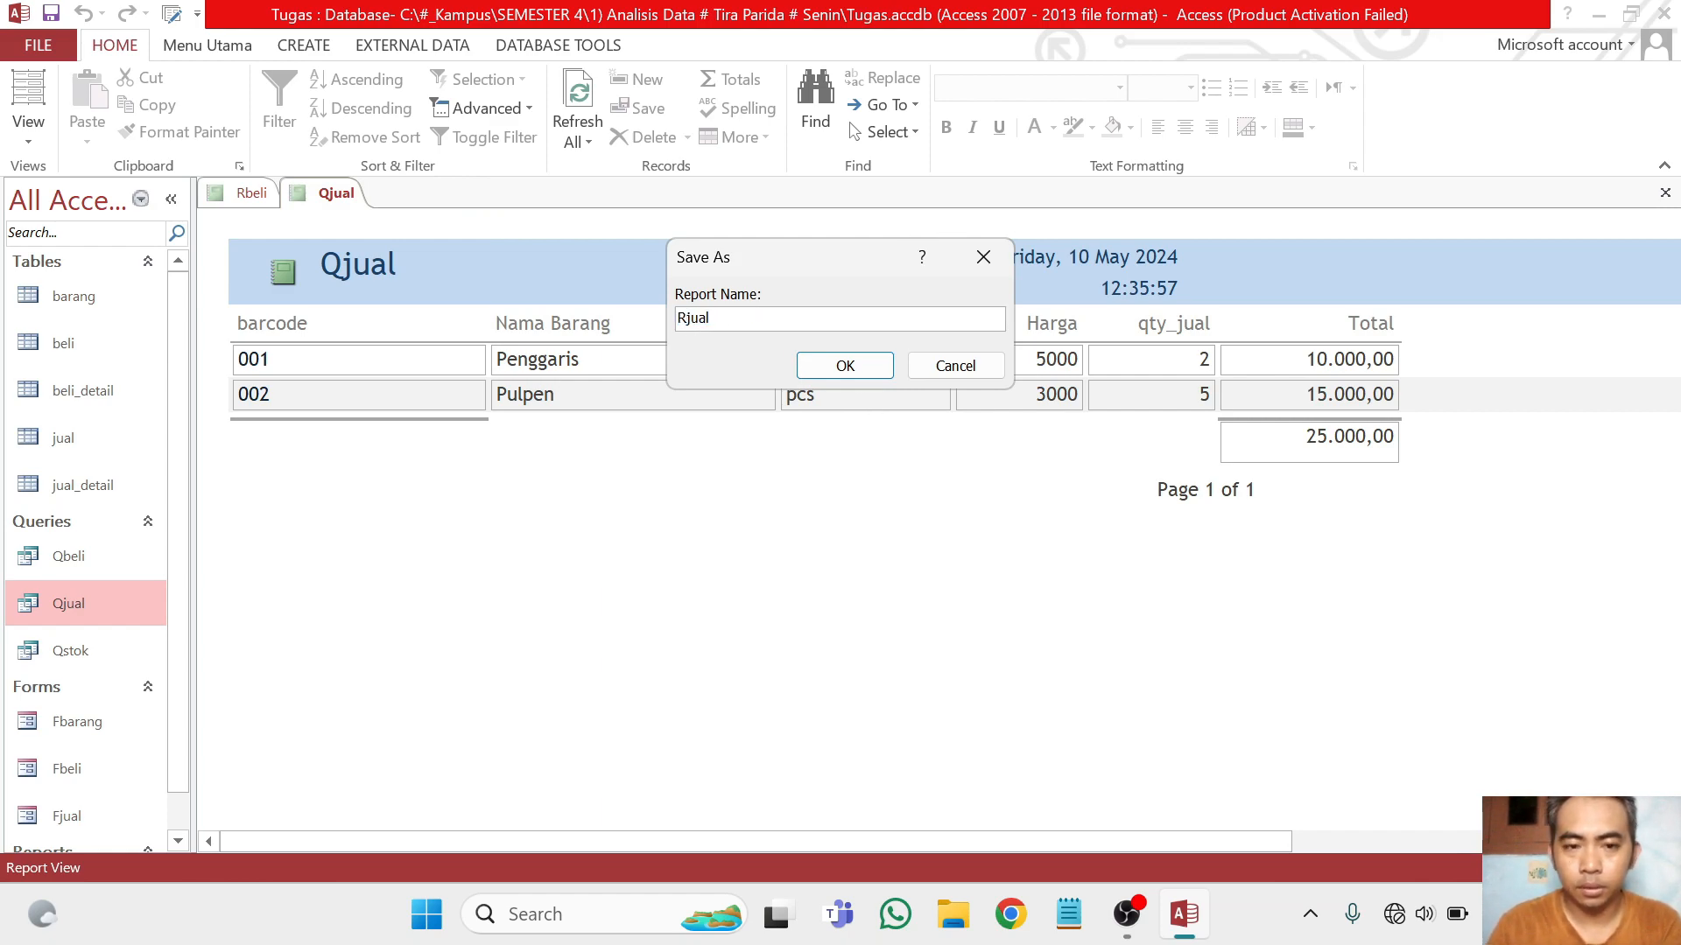
pyautogui.click(852, 369)
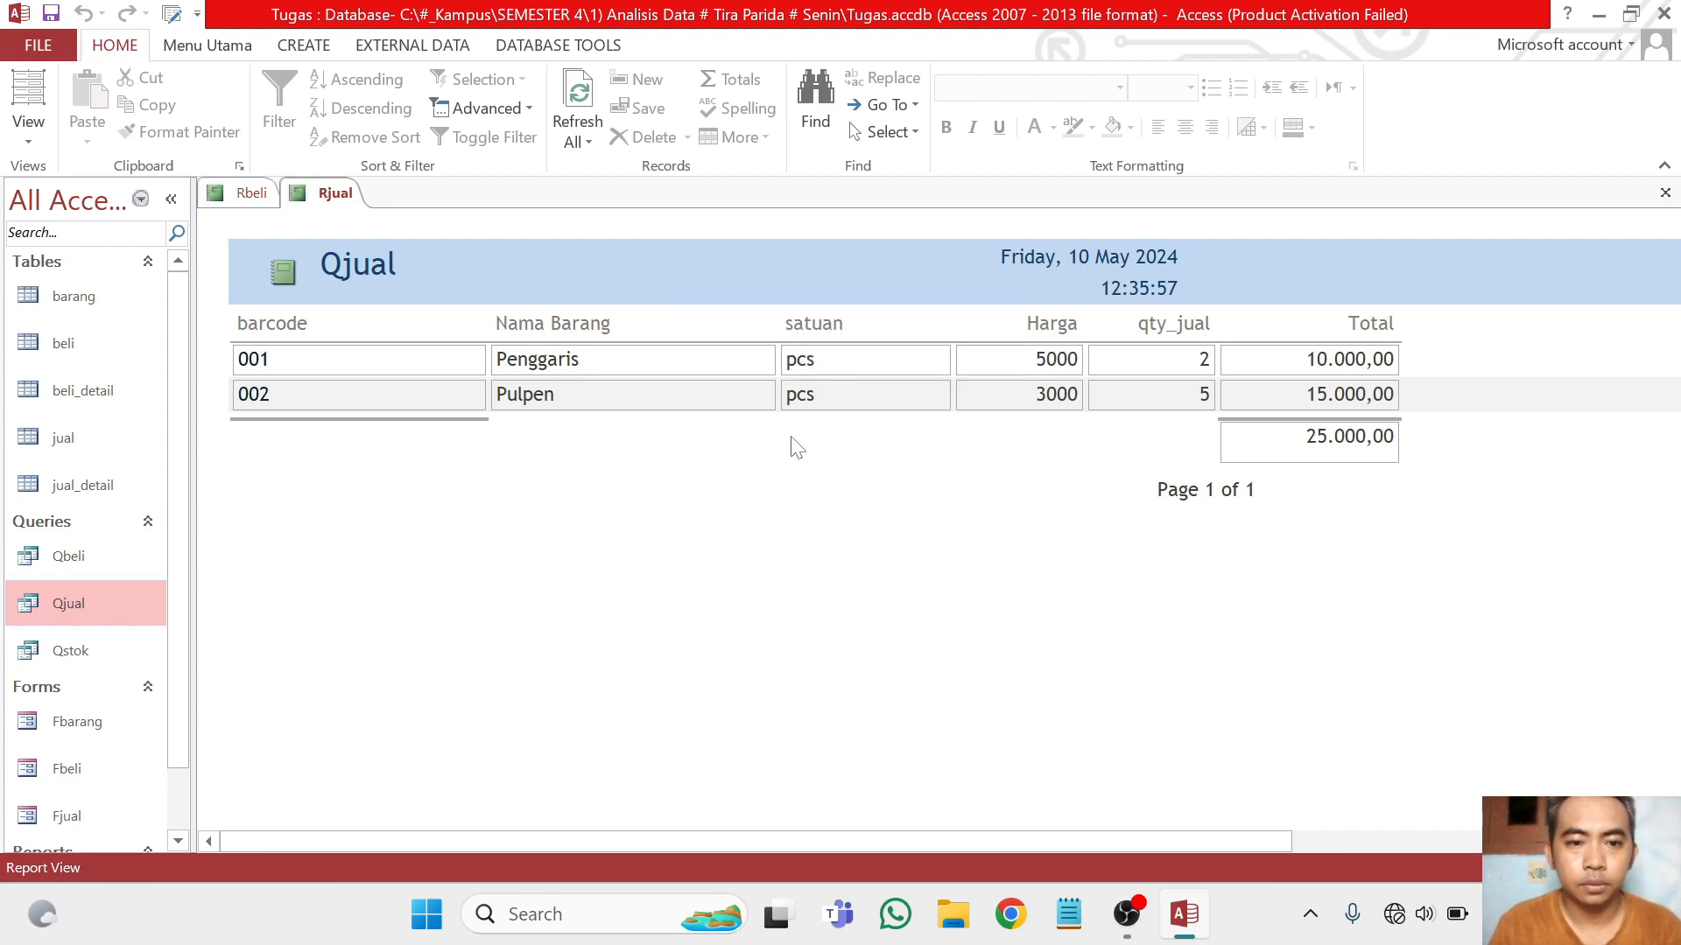
# Try to open the Qstok query
pyautogui.click(76, 650)
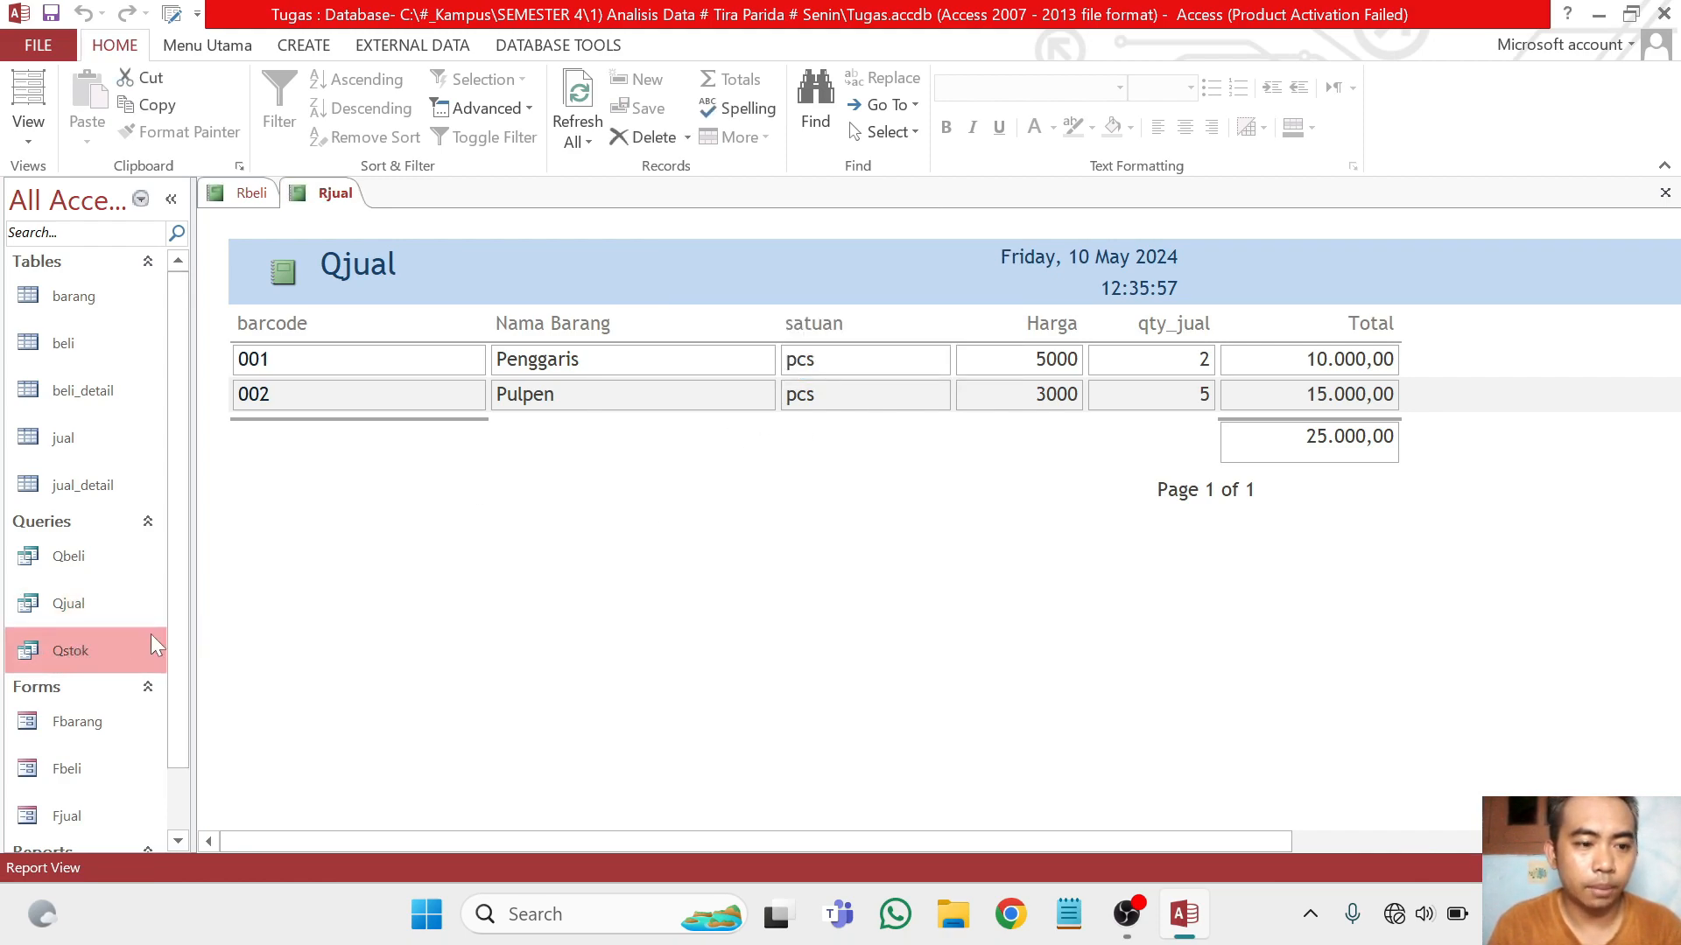
pyautogui.doubleClick(79, 654)
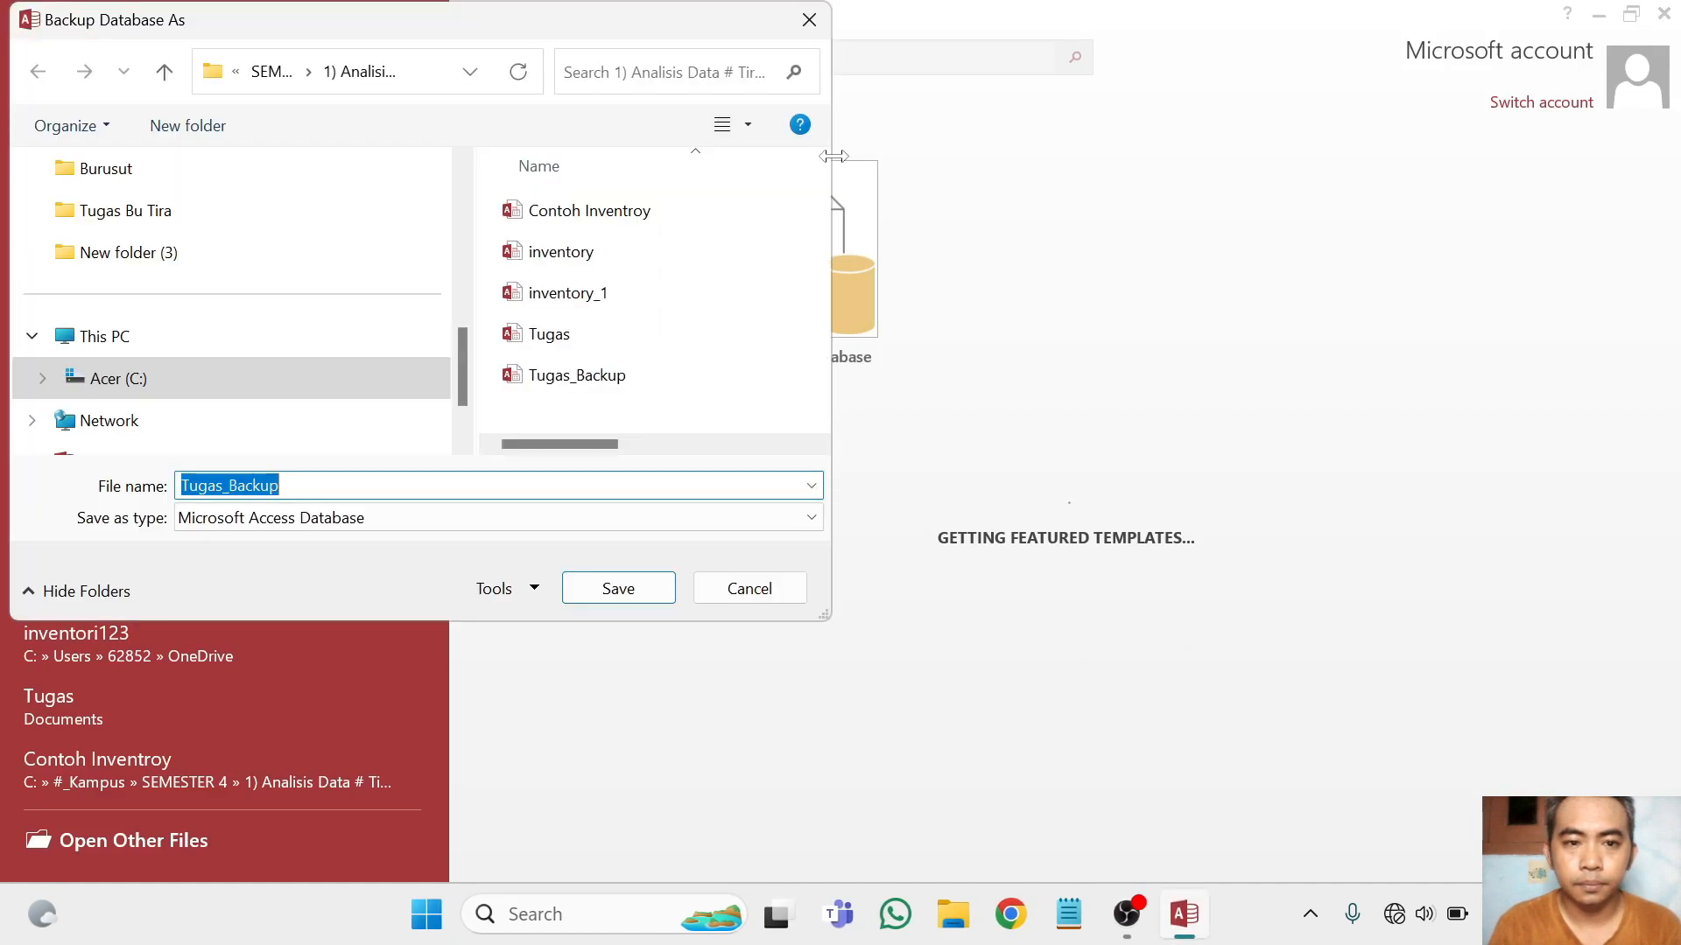
# Dismiss the database backup and Office activation dialogs and reopen the recent Tugas database
pyautogui.click(809, 20)
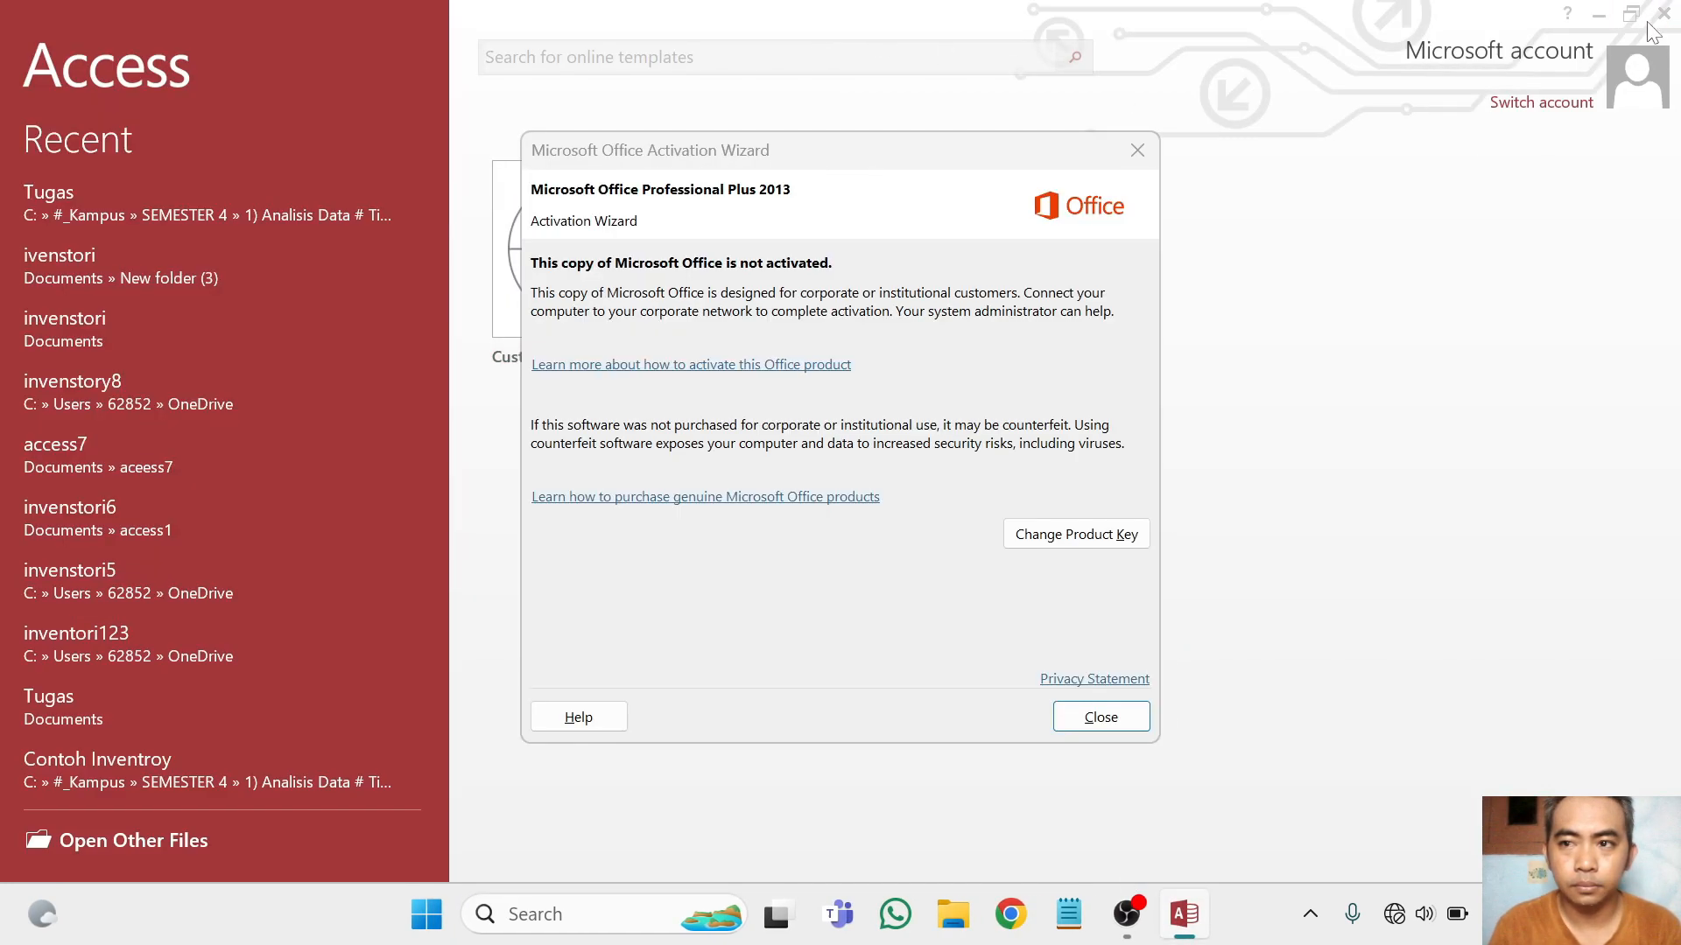
pyautogui.click(1110, 724)
pyautogui.click(120, 200)
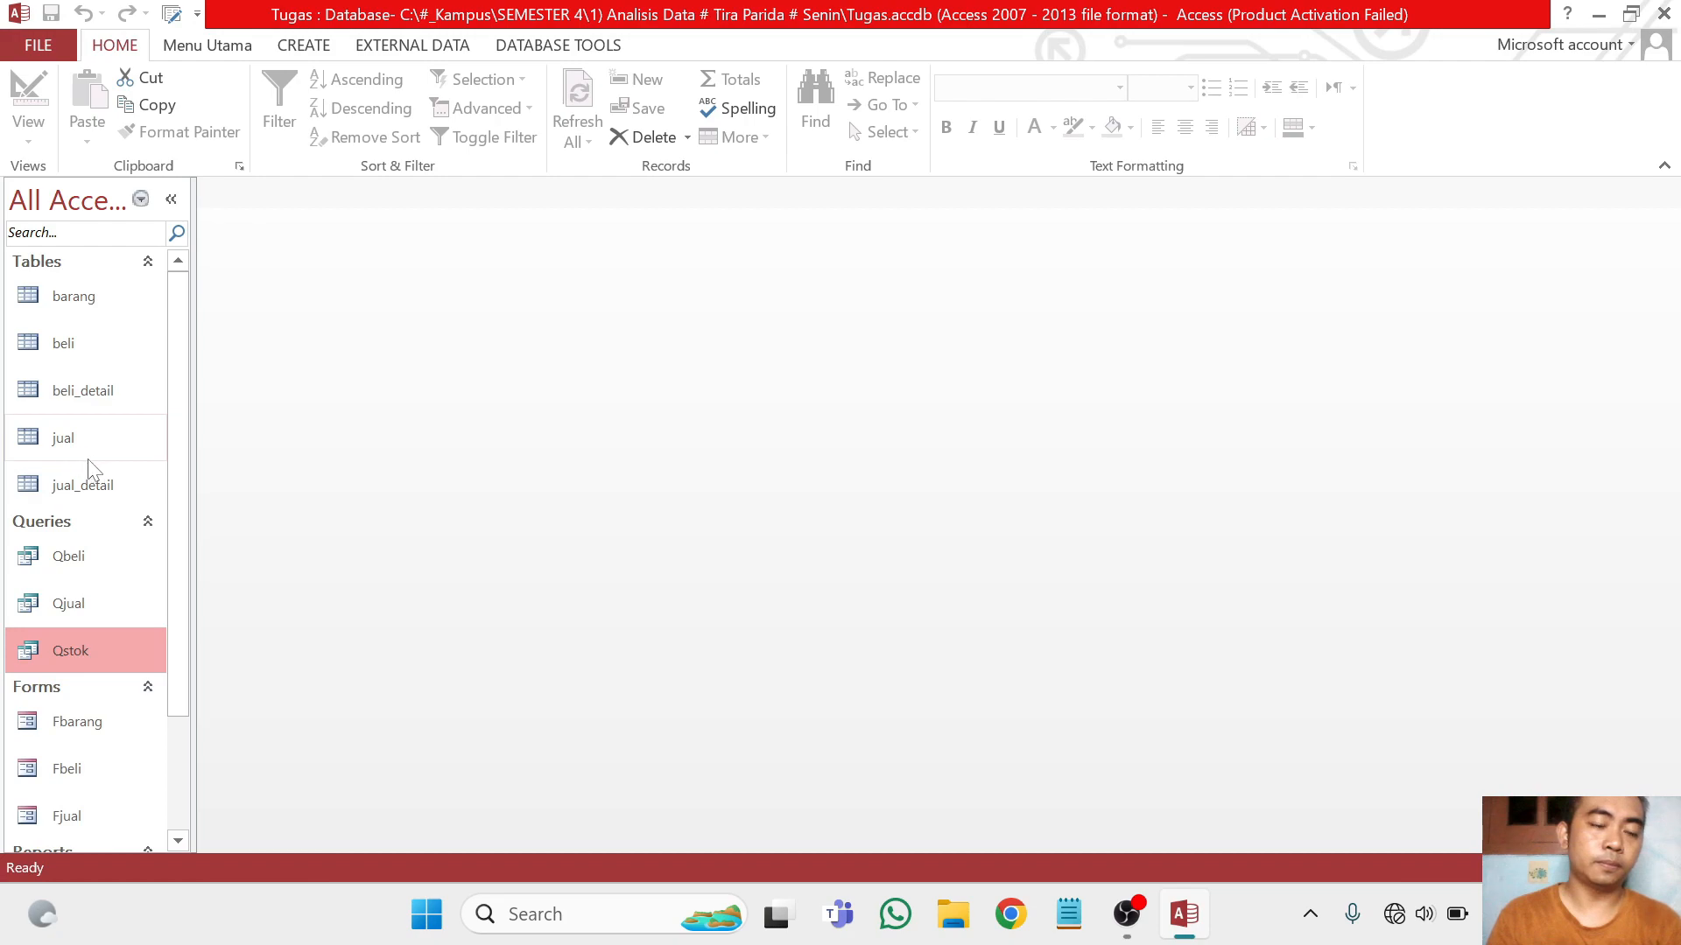
# Open the Switchboard Manager and agree to create a new switchboard for the database
pyautogui.moveTo(177, 438)
pyautogui.mouseDown()
pyautogui.moveTo(175, 491)
pyautogui.moveTo(176, 433)
pyautogui.mouseUp()
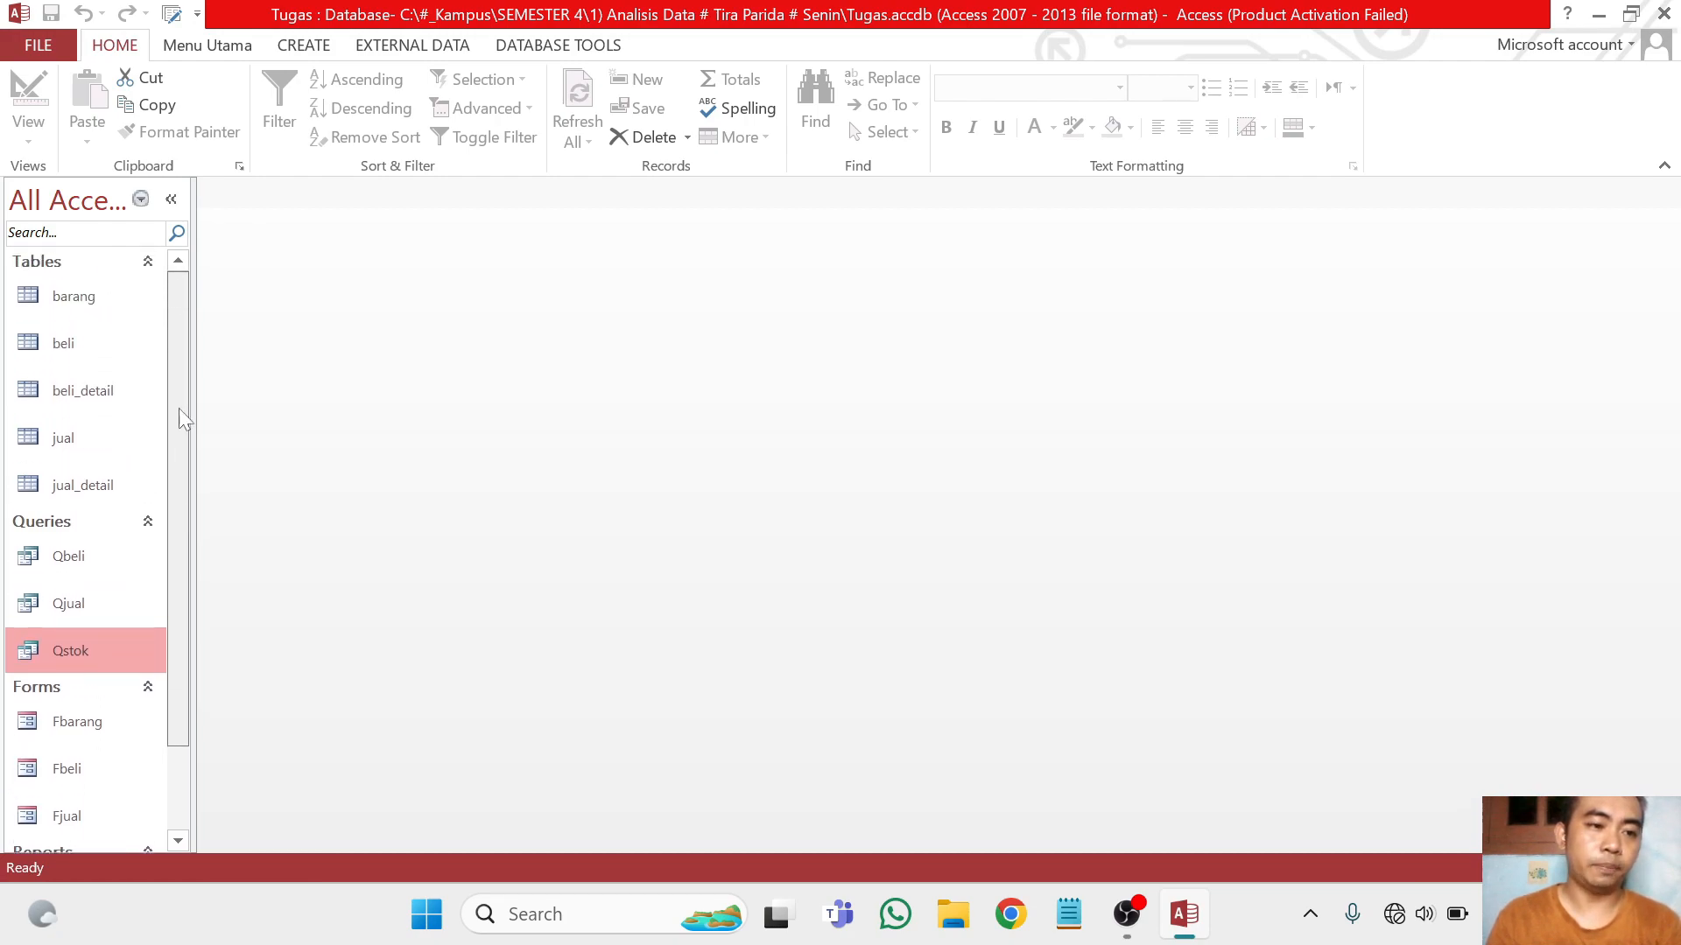
pyautogui.click(233, 61)
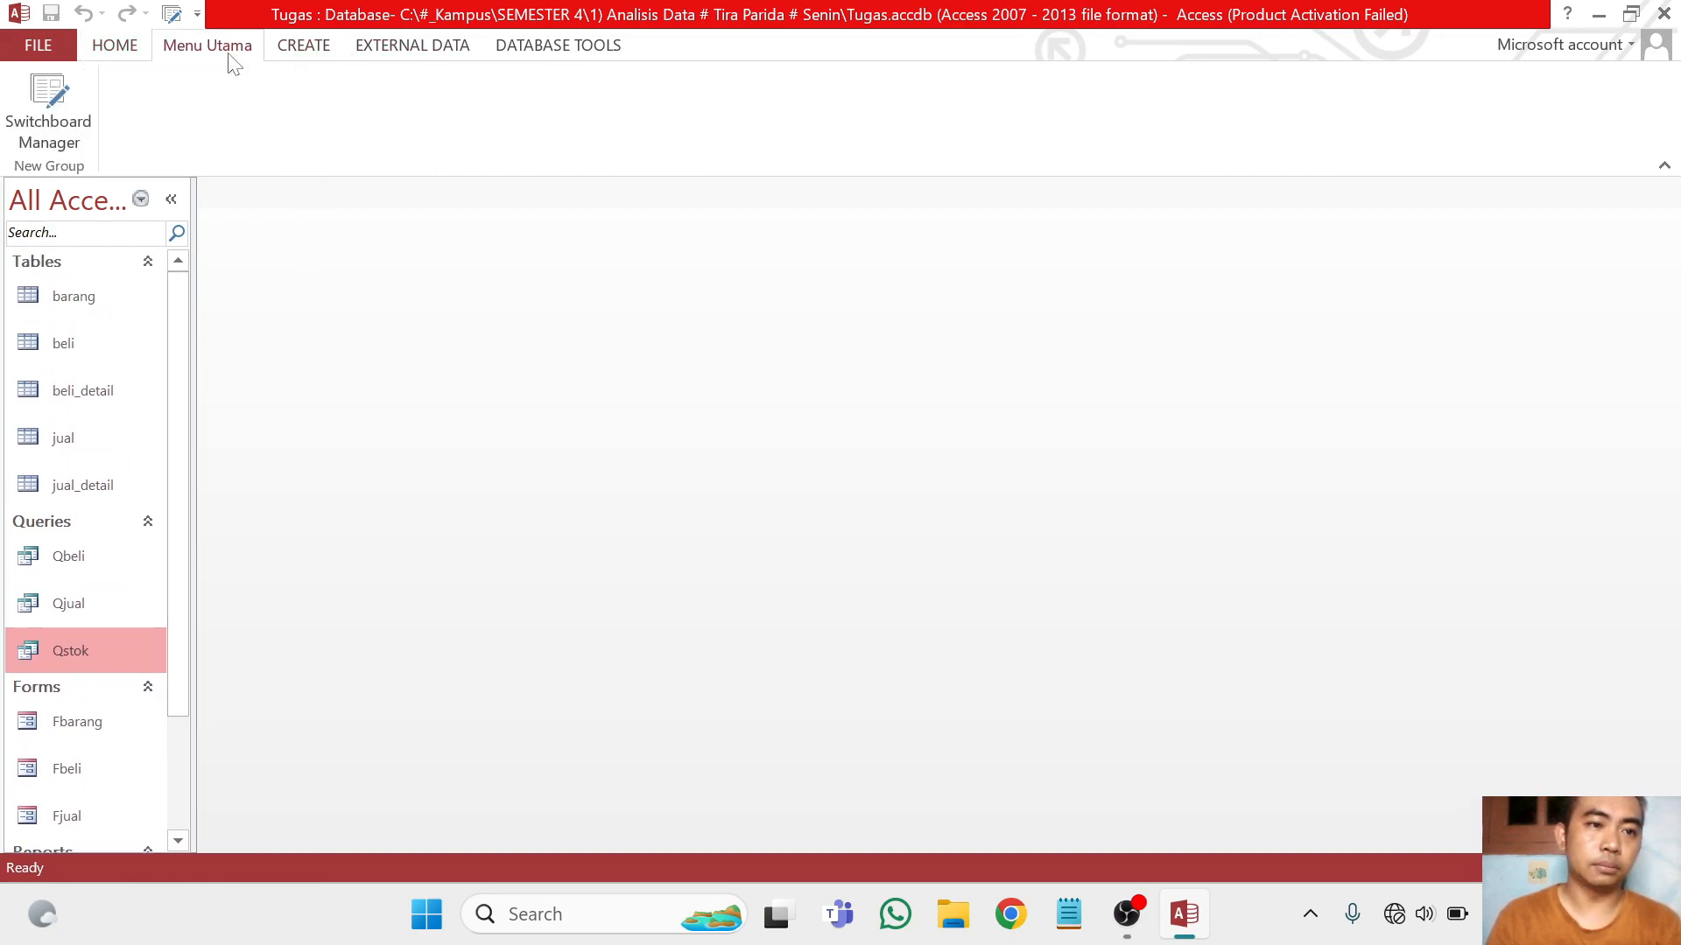
pyautogui.click(46, 112)
pyautogui.click(758, 531)
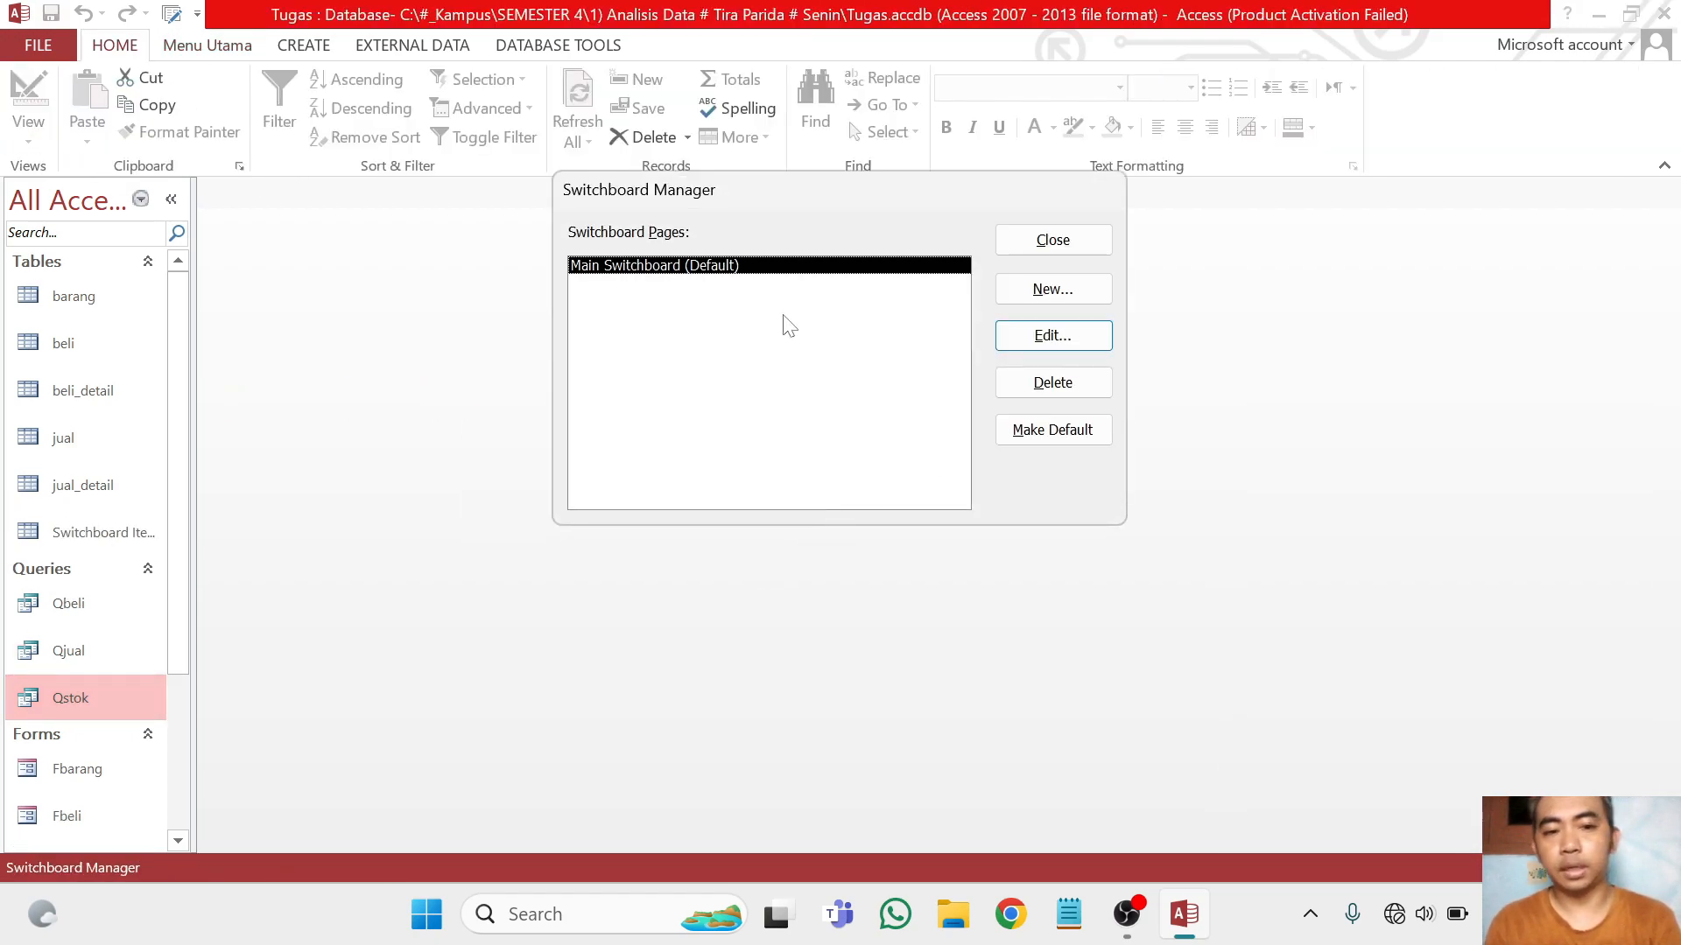
# Rename the Main Switchboard page as MENU UTAMA and close its page editor
pyautogui.click(1056, 340)
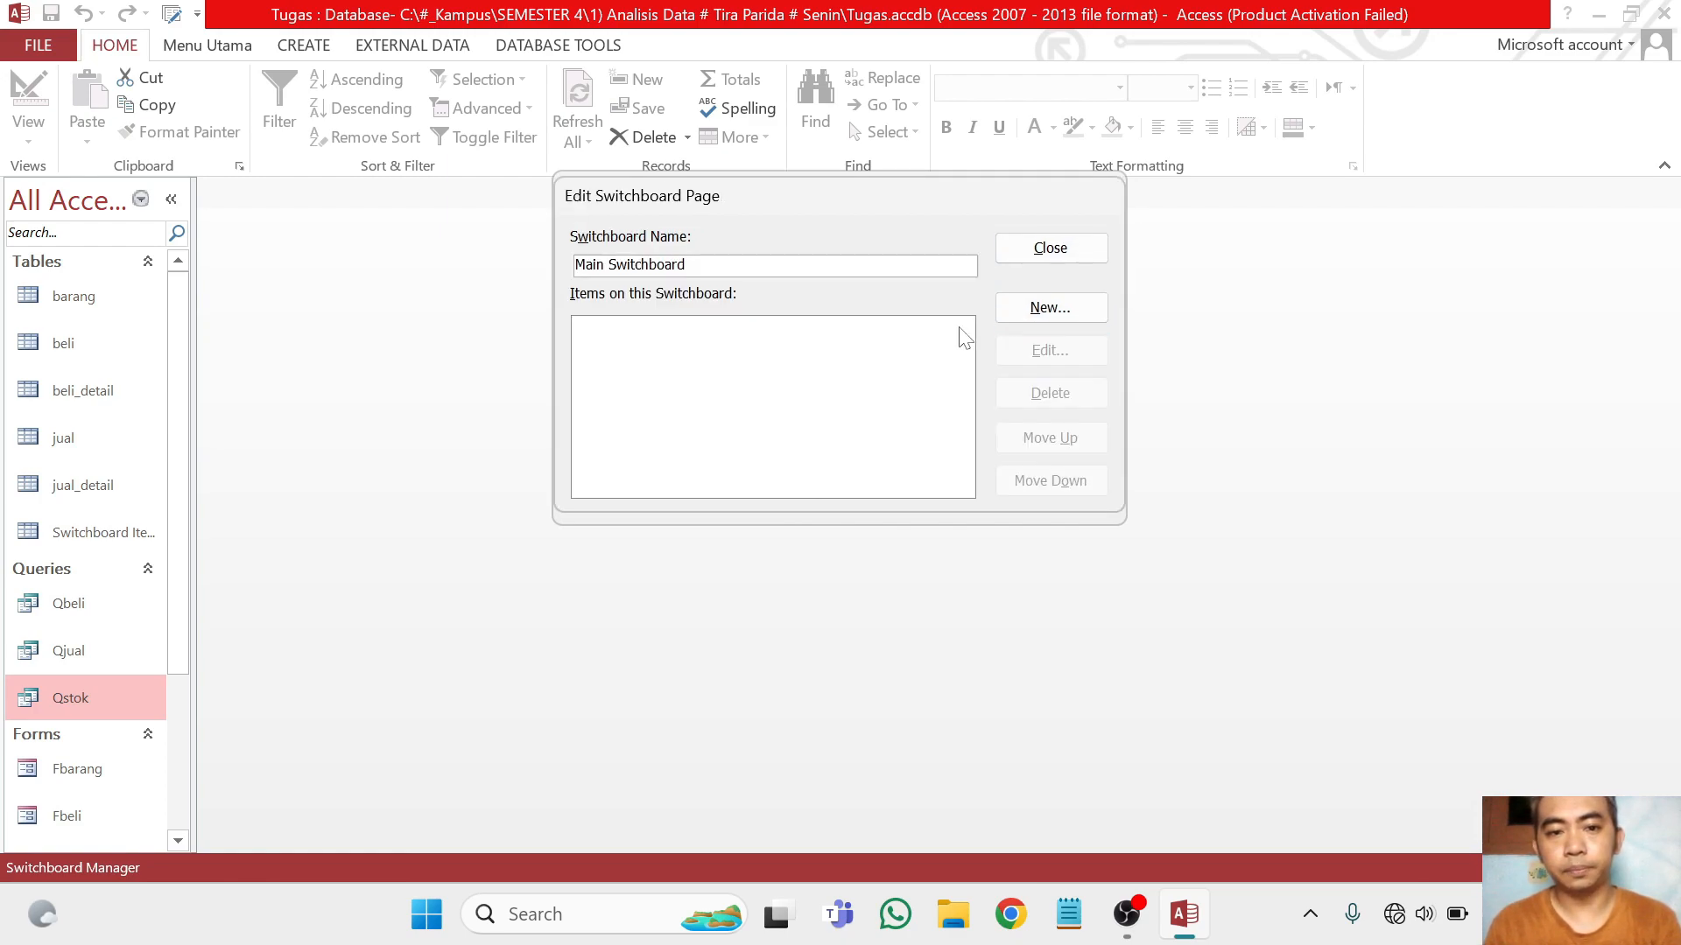
pyautogui.click(688, 265)
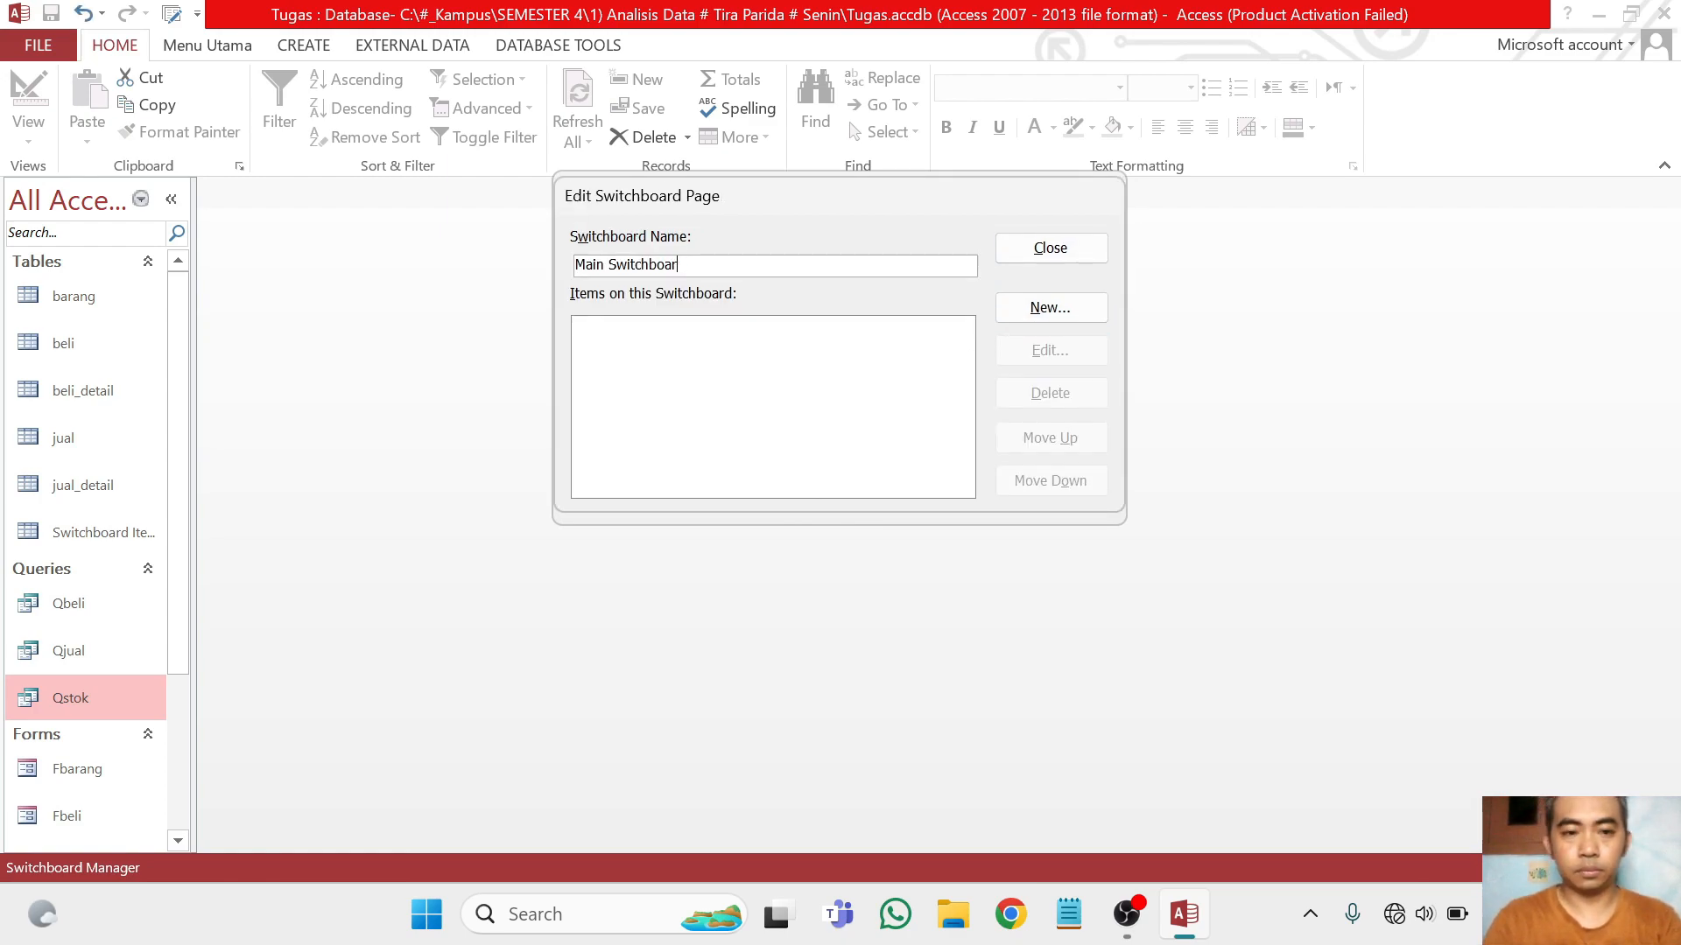
pyautogui.press('BackSpace')
pyautogui.press('BackSpace')
pyautogui.press('BackSpace')
pyautogui.press('BackSpace')
pyautogui.press('BackSpace')
pyautogui.press('BackSpace')
pyautogui.press('BackSpace')
pyautogui.press('BackSpace')
pyautogui.press('BackSpace')
pyautogui.press('BackSpace')
pyautogui.press('BackSpace')
pyautogui.press('BackSpace')
pyautogui.press('BackSpace')
pyautogui.press('BackSpace')
pyautogui.press('BackSpace')
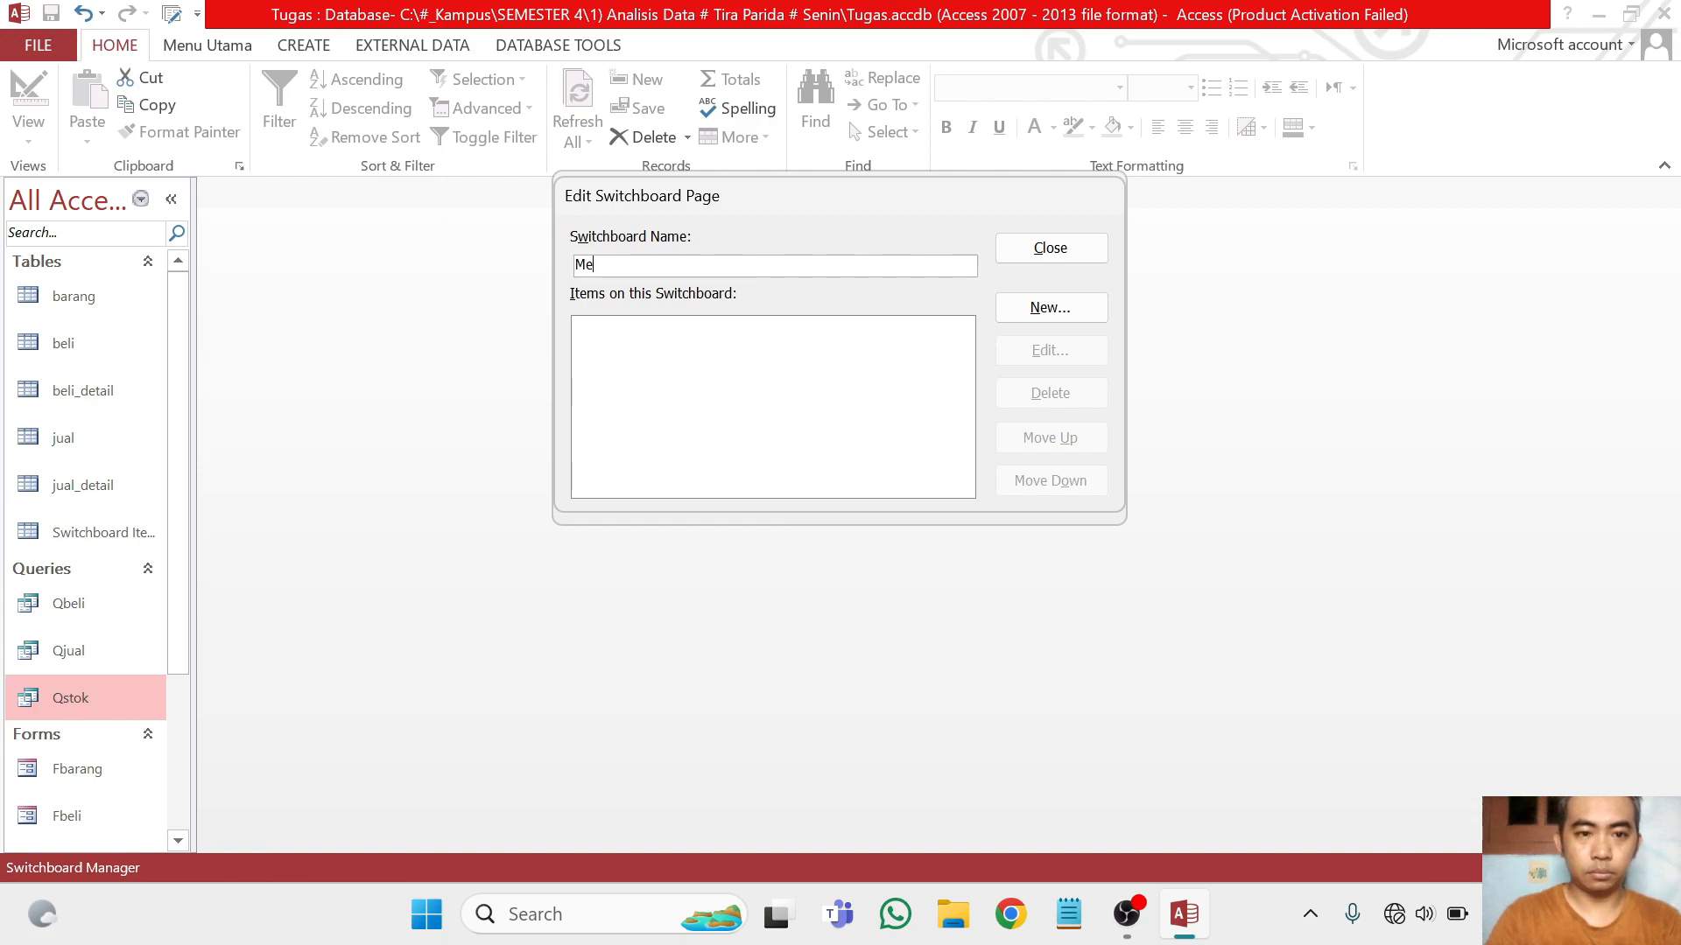
pyautogui.press('BackSpace')
pyautogui.press('BackSpace')
pyautogui.press('BackSpace')
pyautogui.press('capslock')
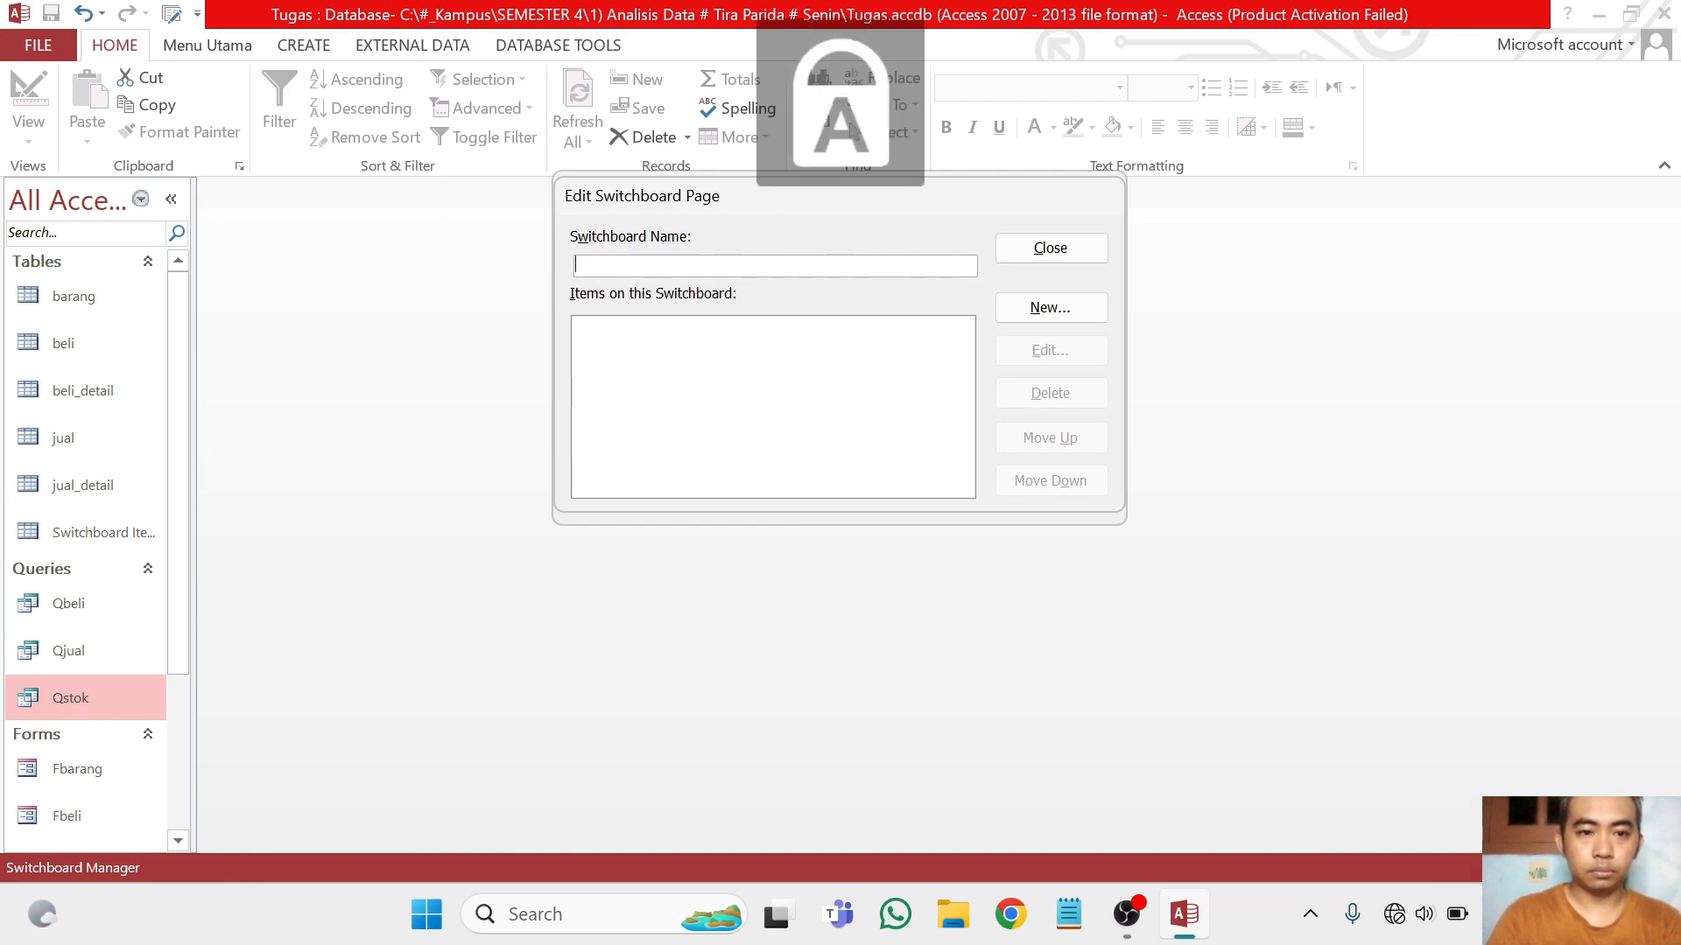
pyautogui.write('MENU UTAMA')
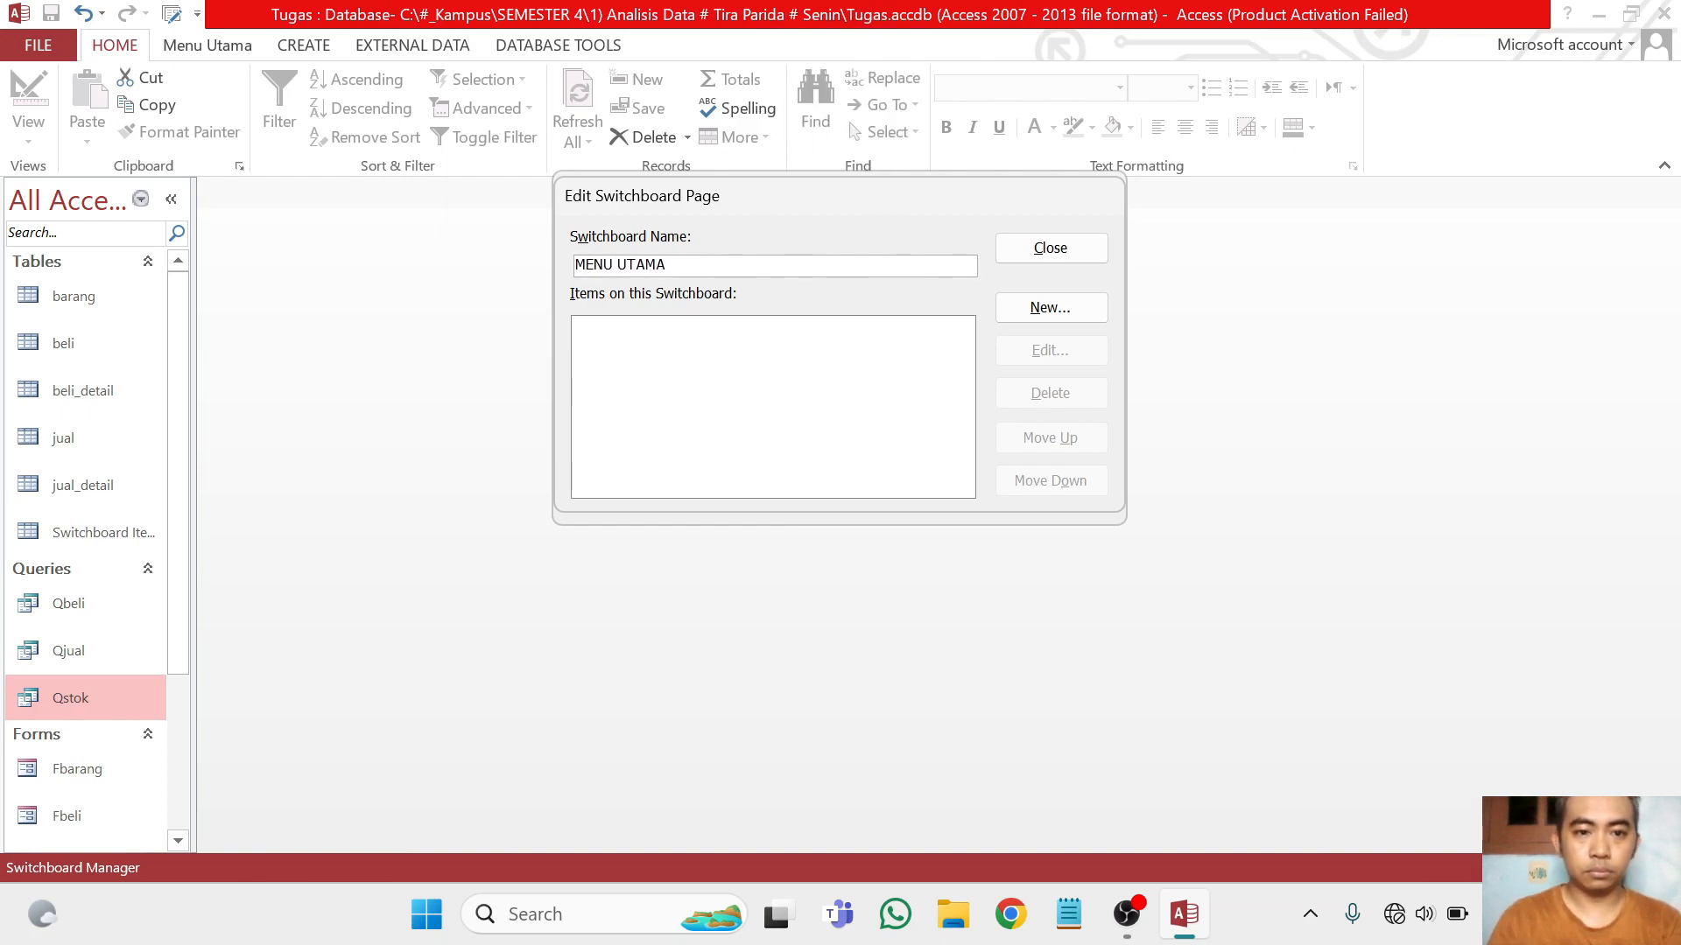
pyautogui.click(1055, 248)
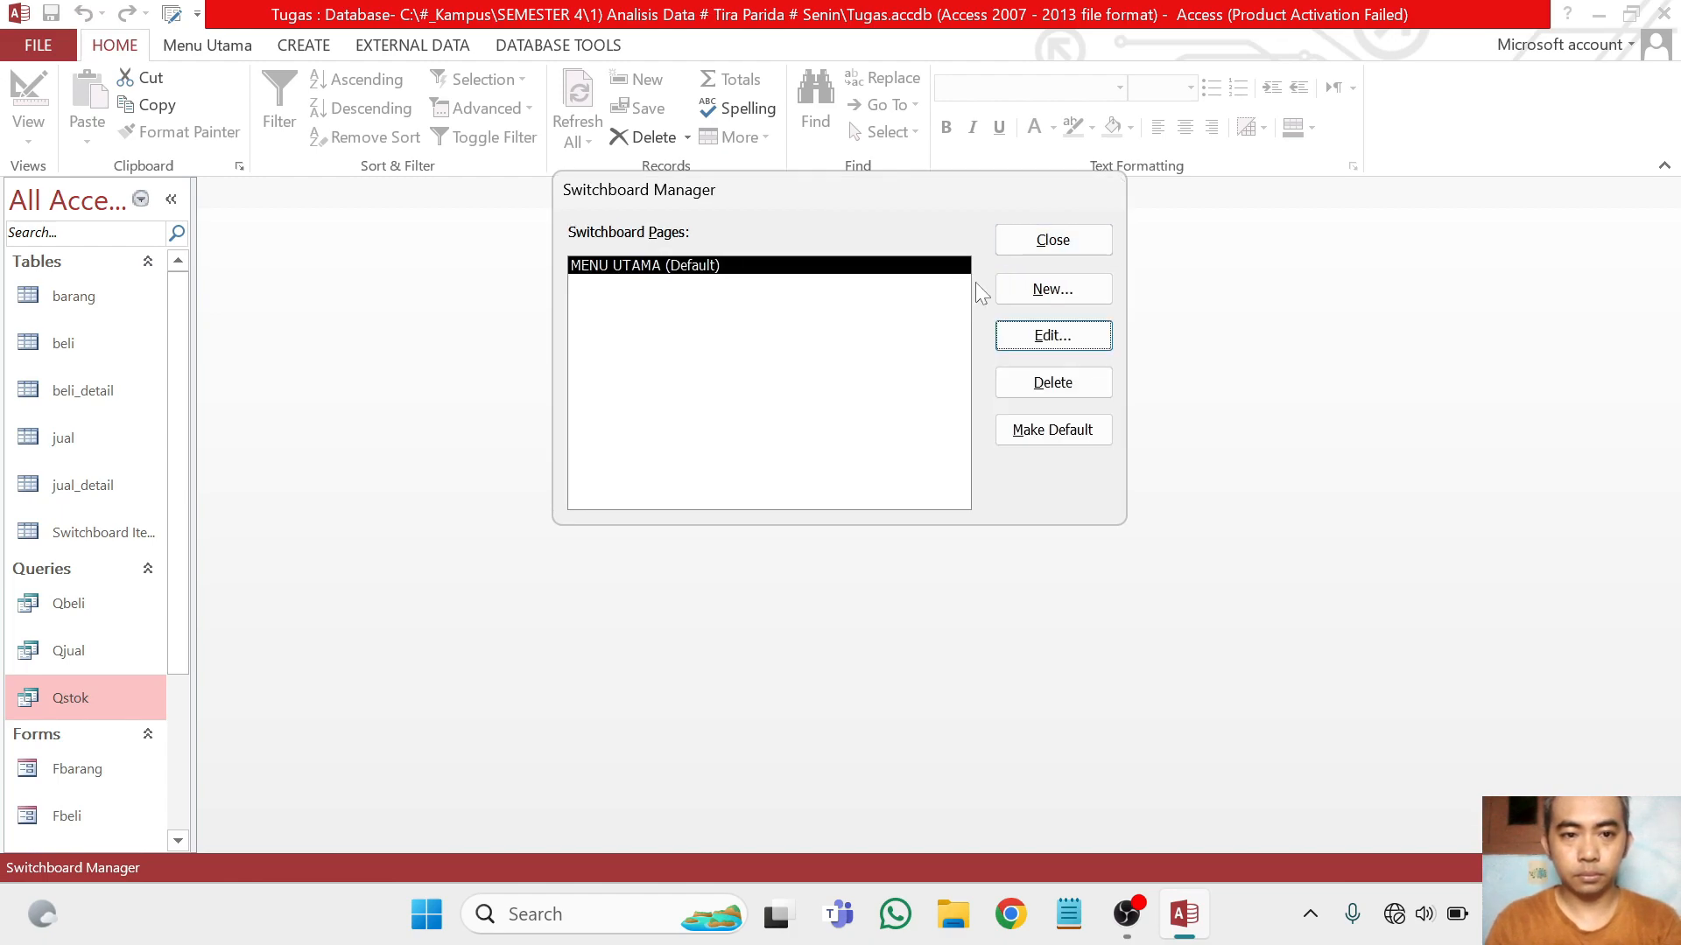
# Create three additional switchboard pages named DATA MASTER, TRANSAKSI and LAPORAN
pyautogui.click(1064, 298)
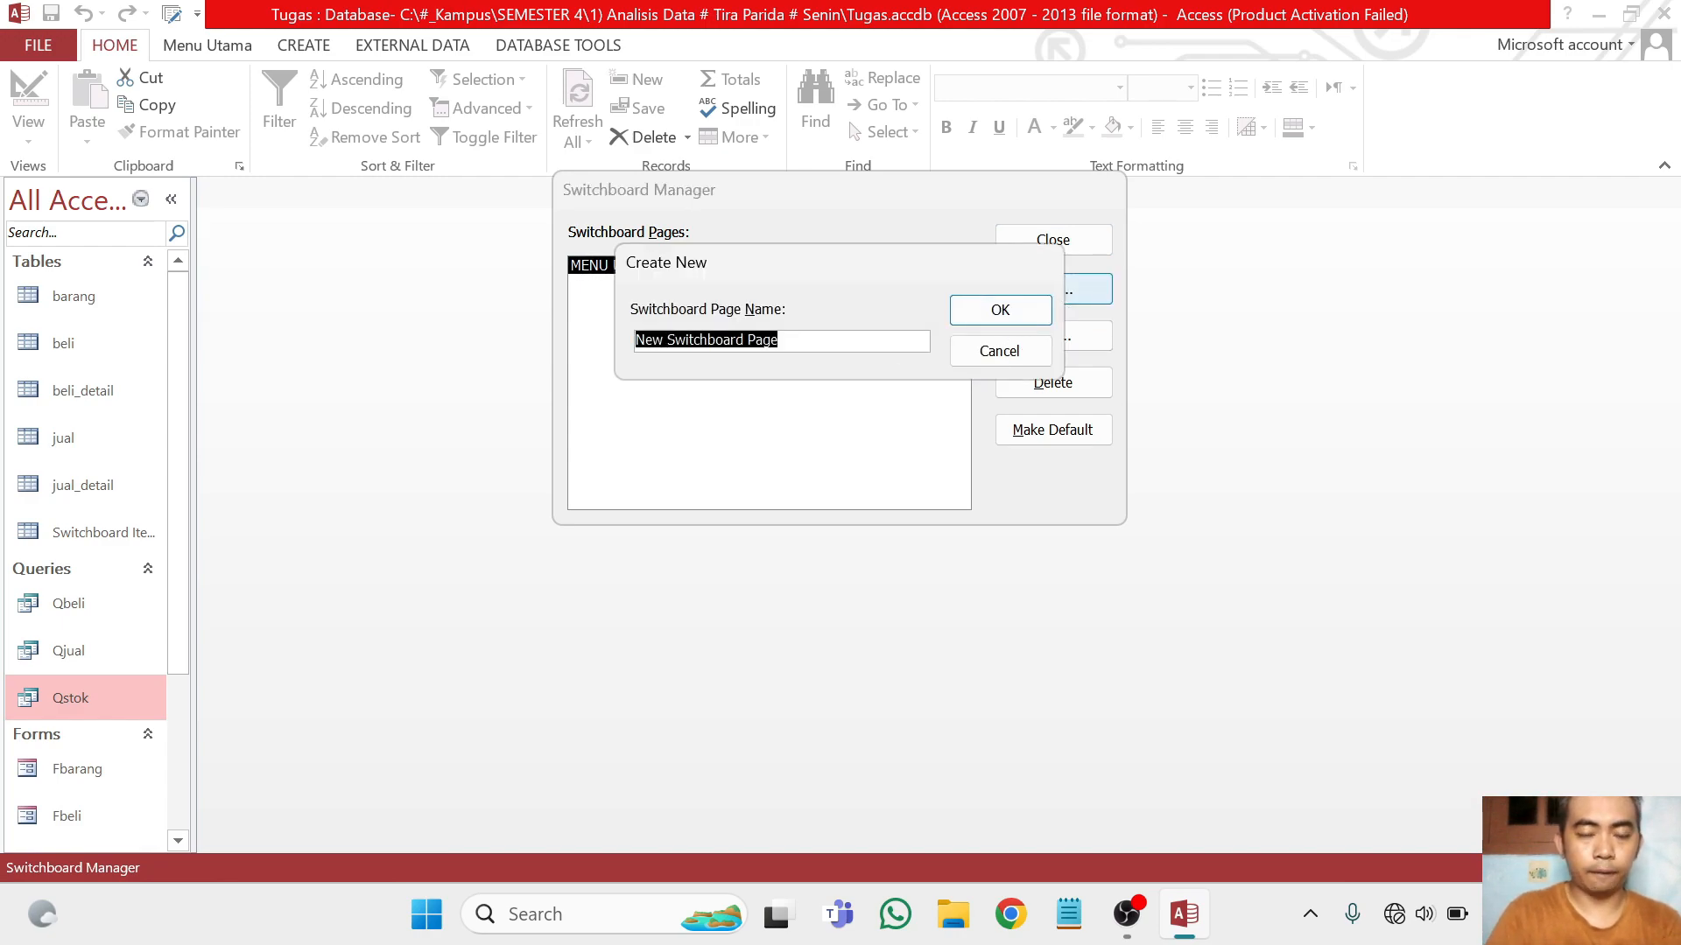
pyautogui.write('DATA MASTER')
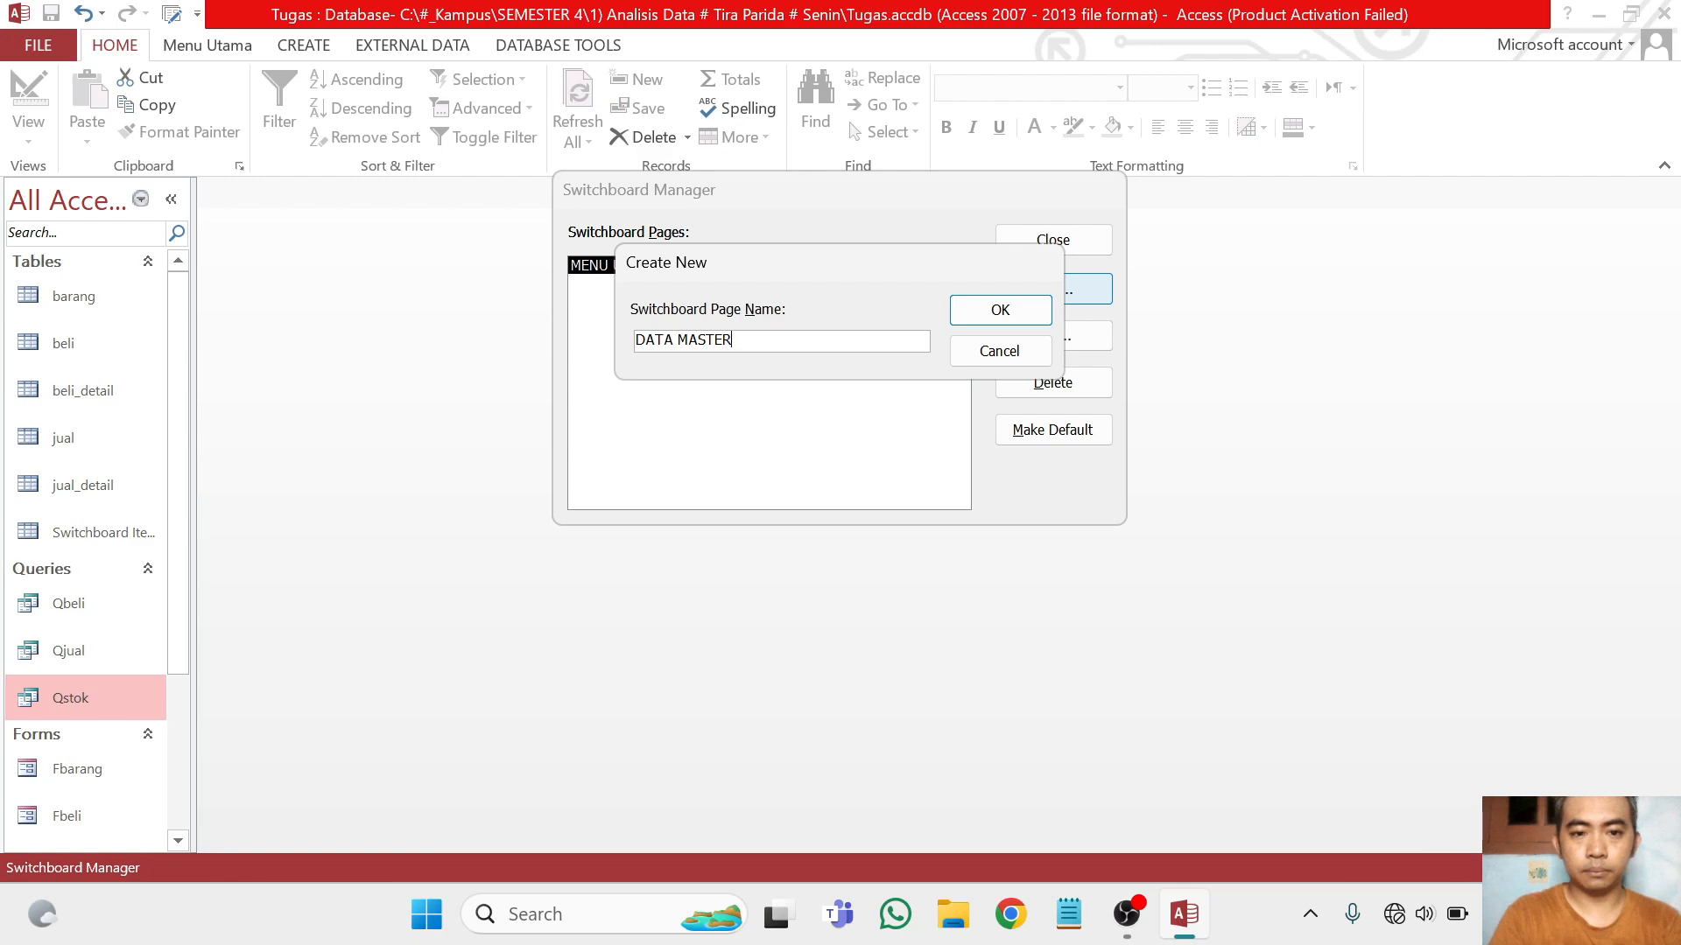
pyautogui.click(972, 309)
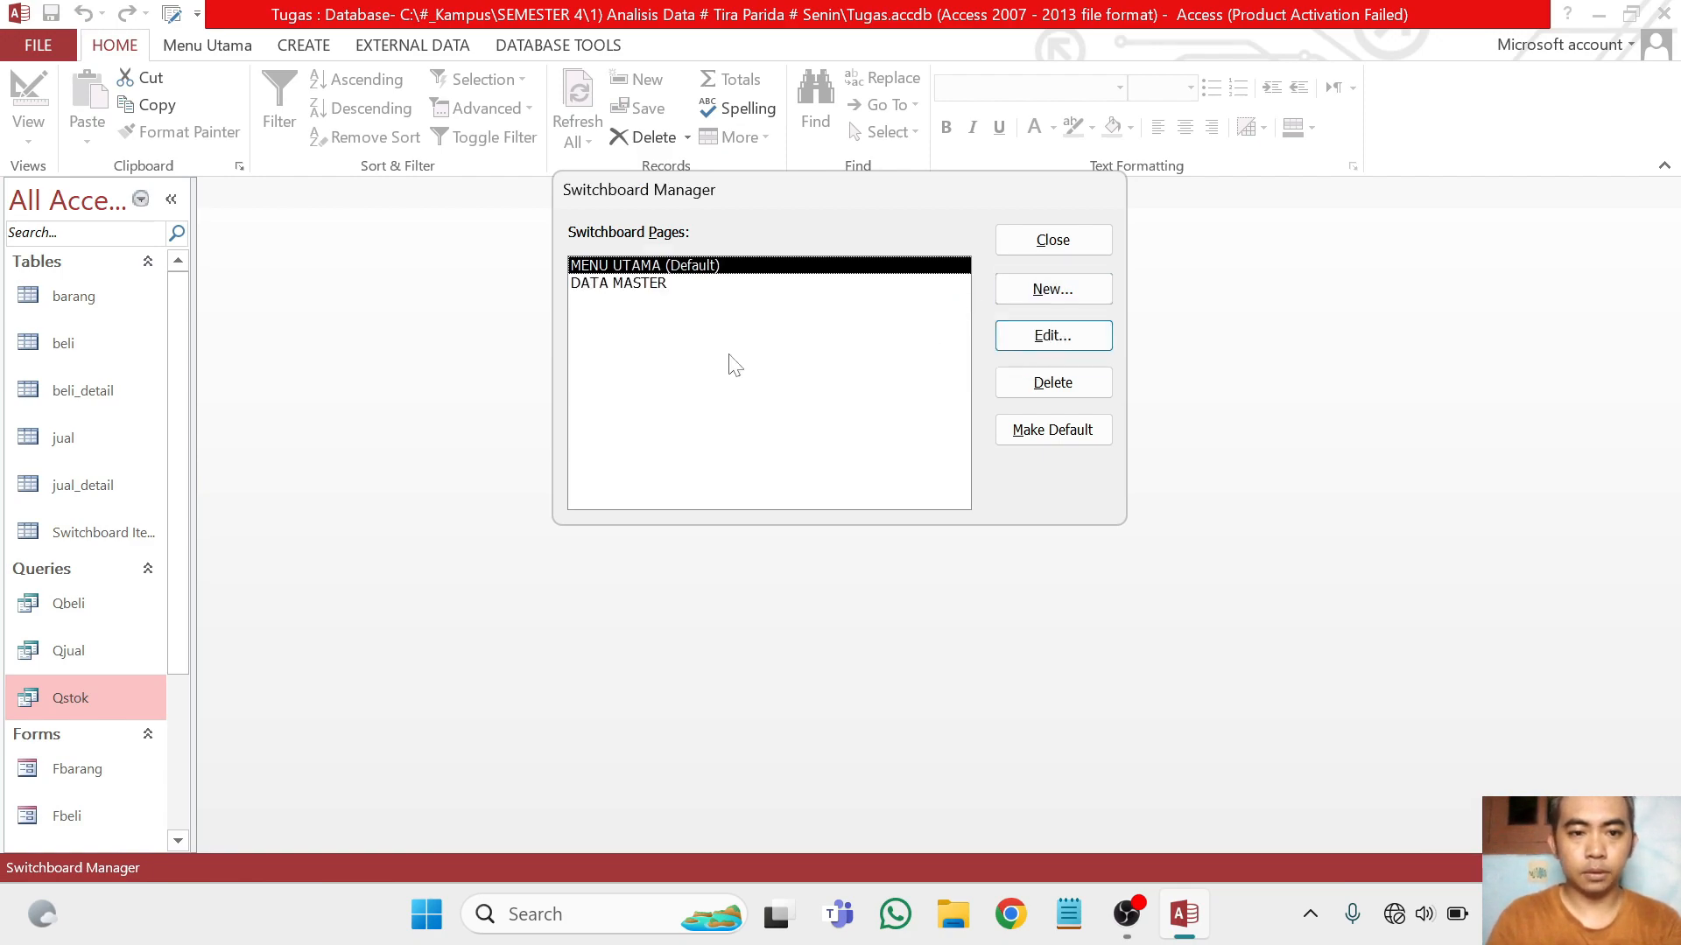
pyautogui.click(1050, 295)
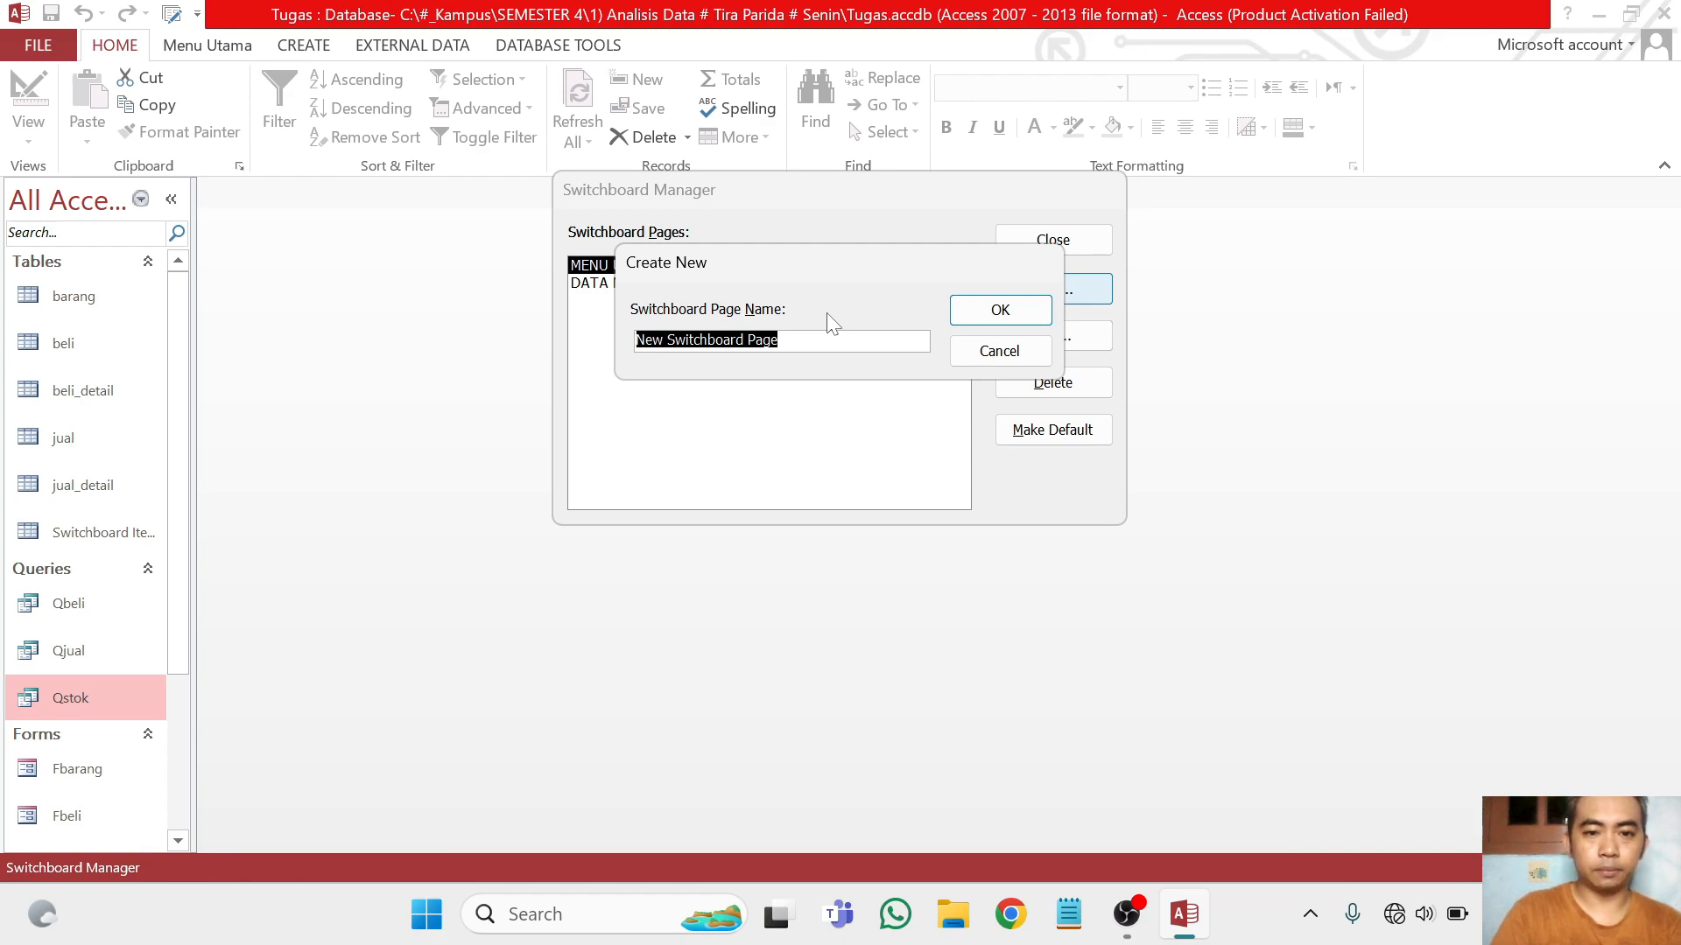
pyautogui.write('TRANSAKSI')
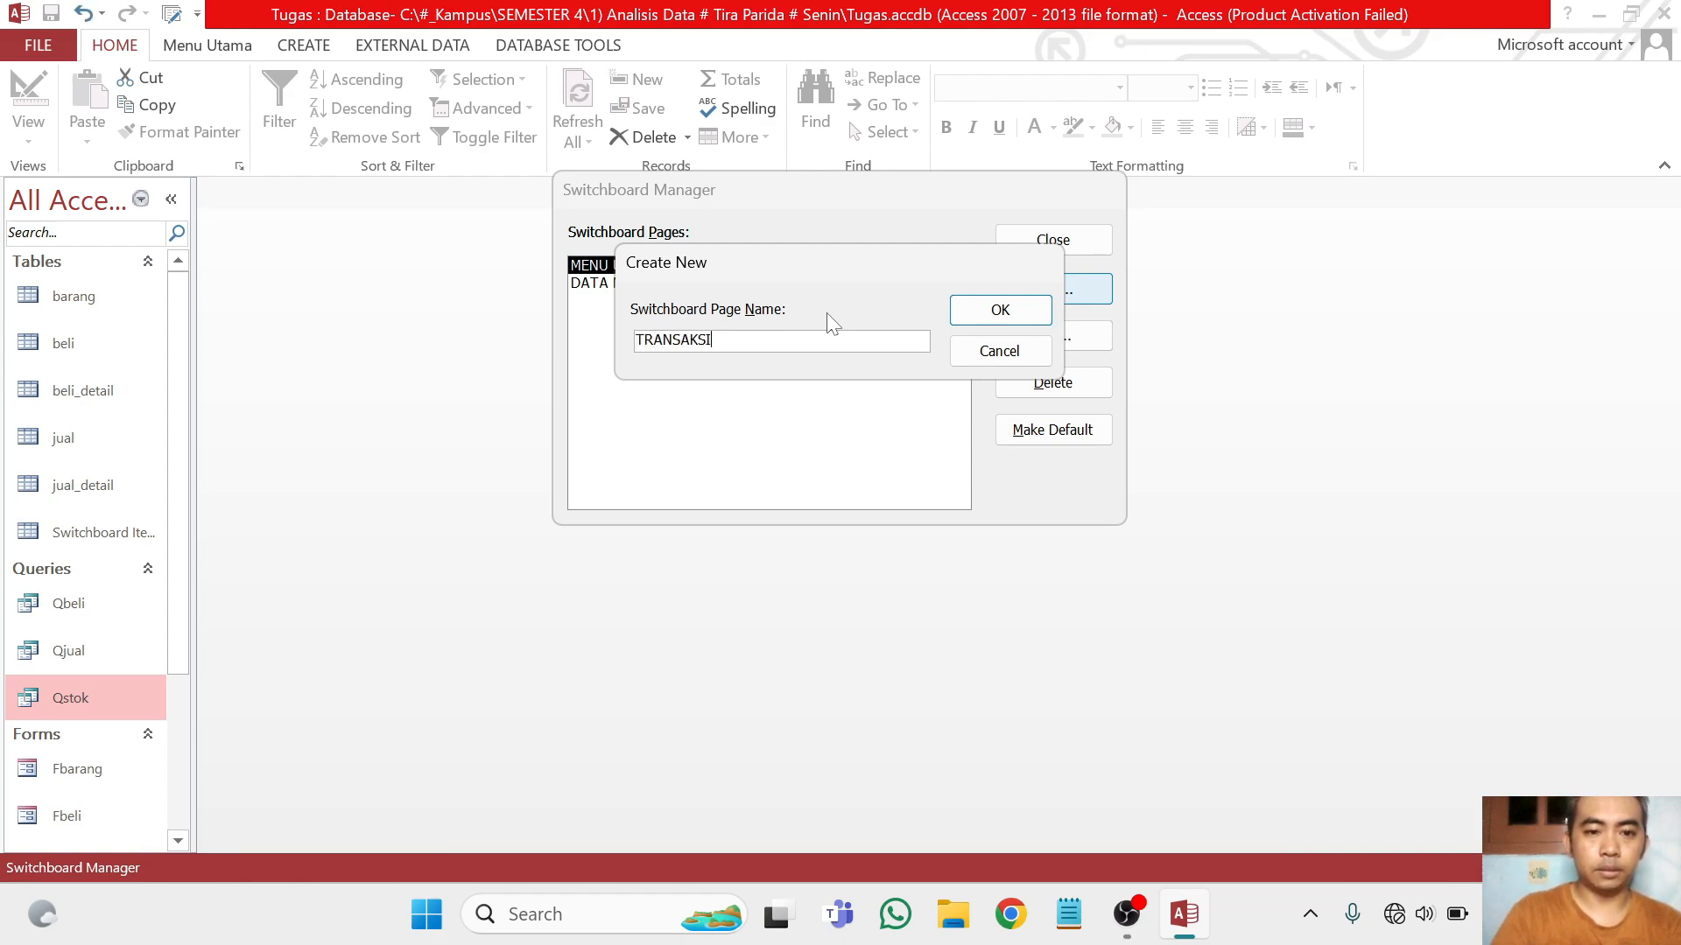
pyautogui.click(1001, 309)
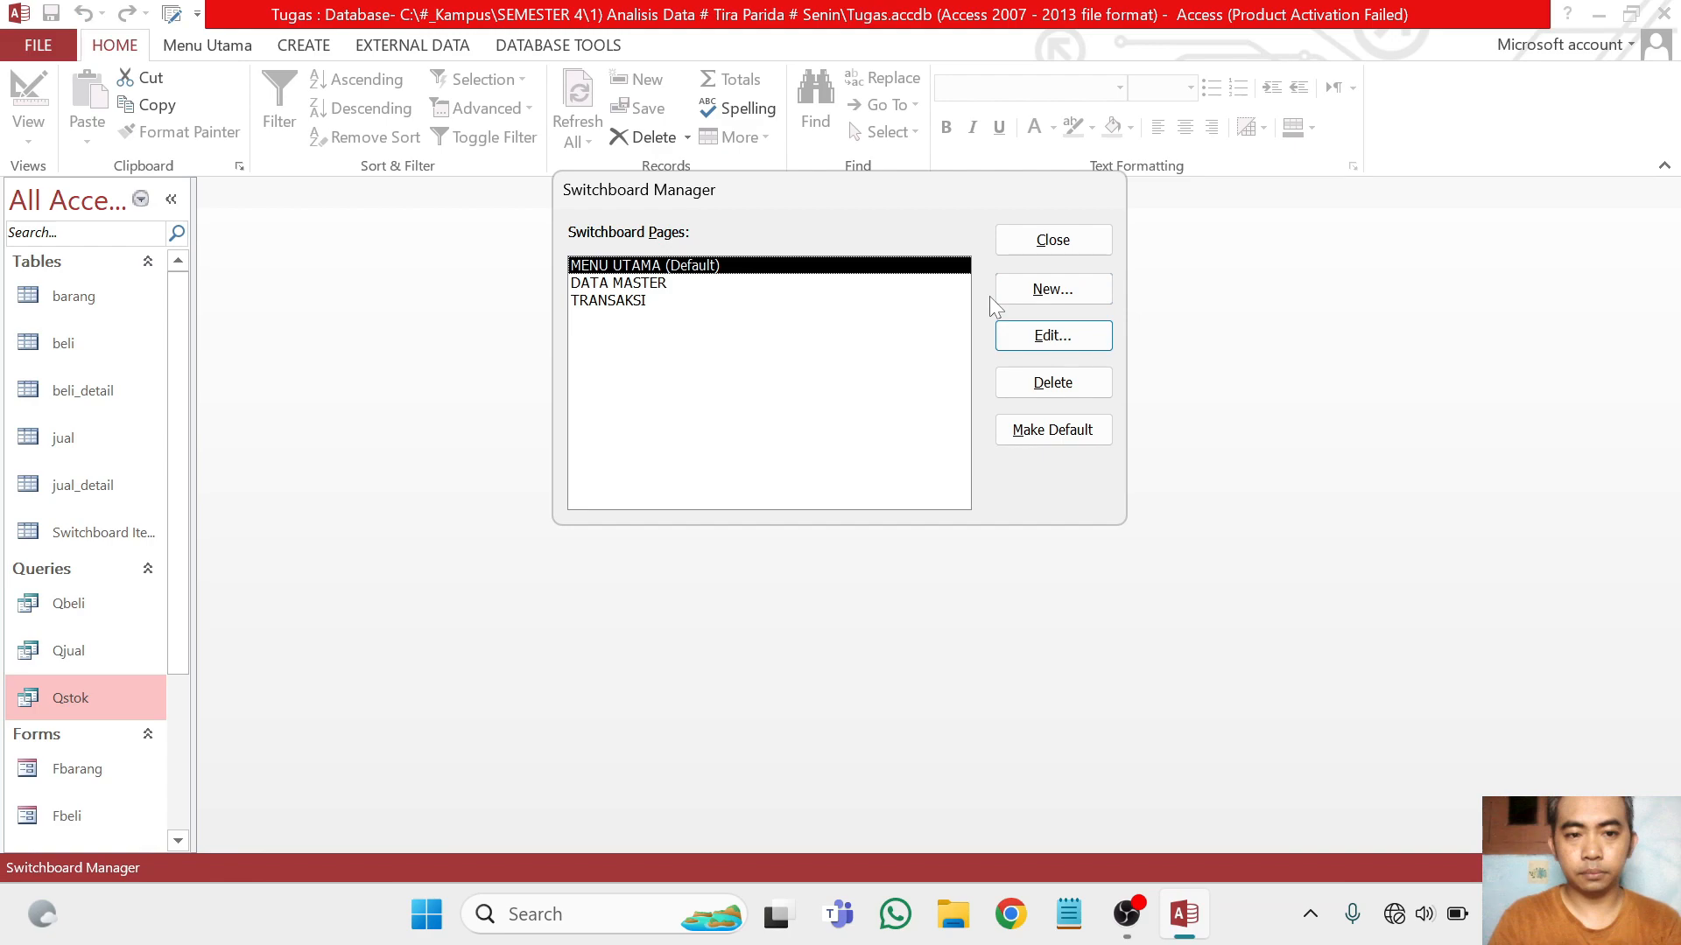
pyautogui.click(1037, 295)
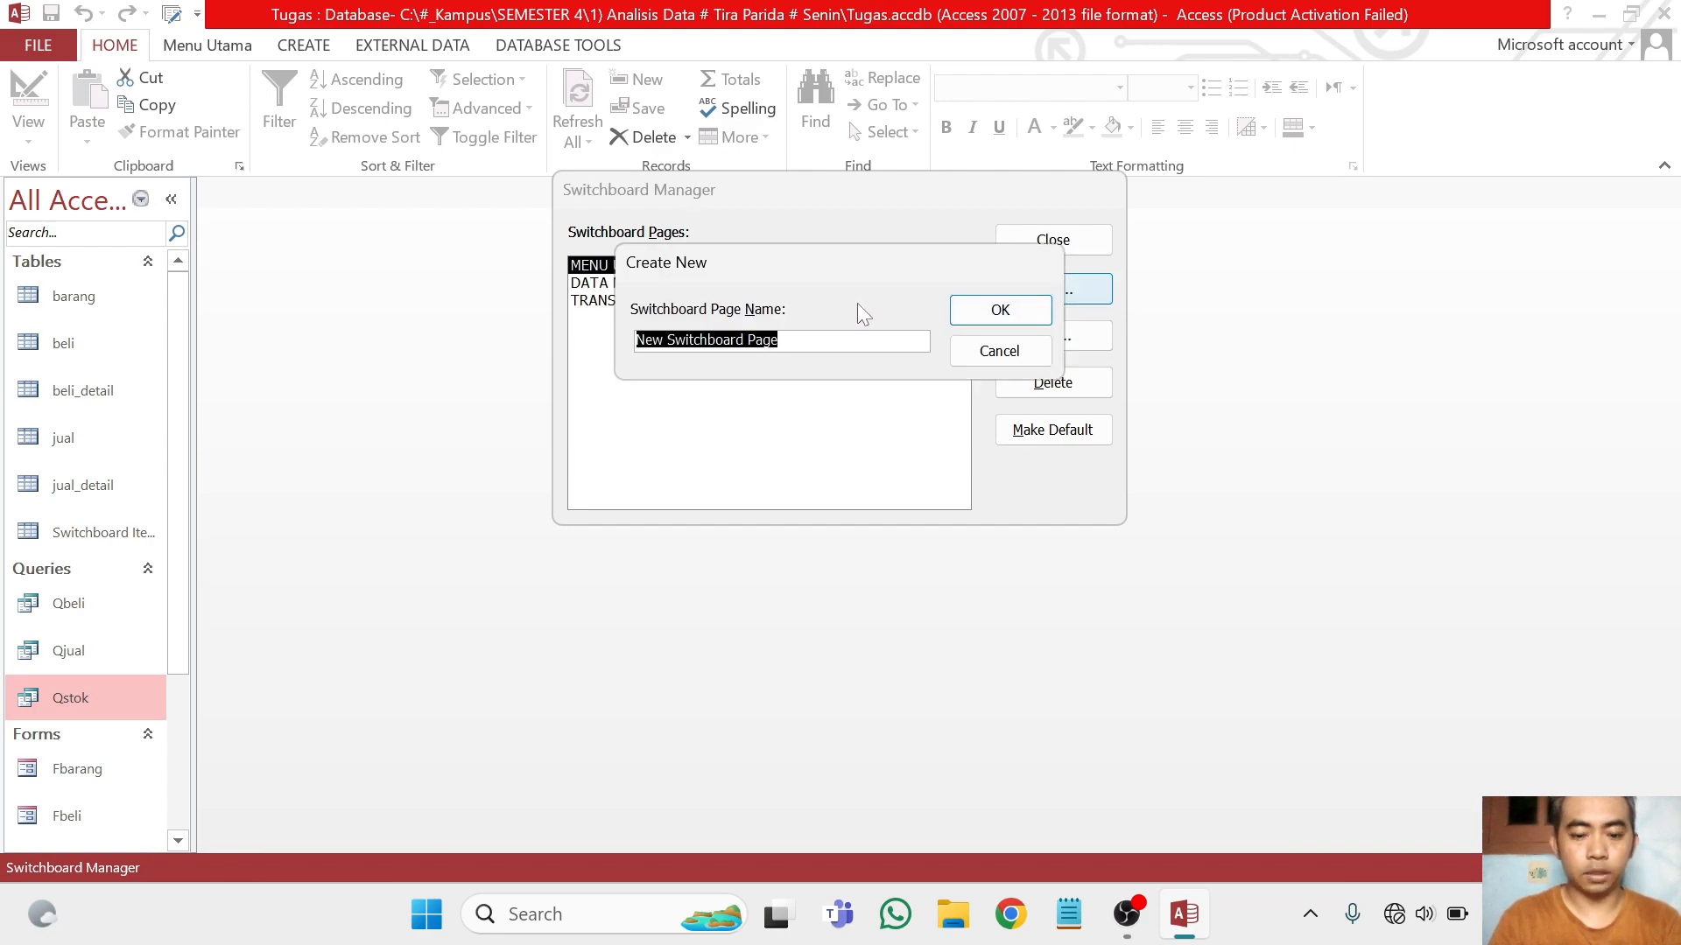
pyautogui.write('LAPORAN')
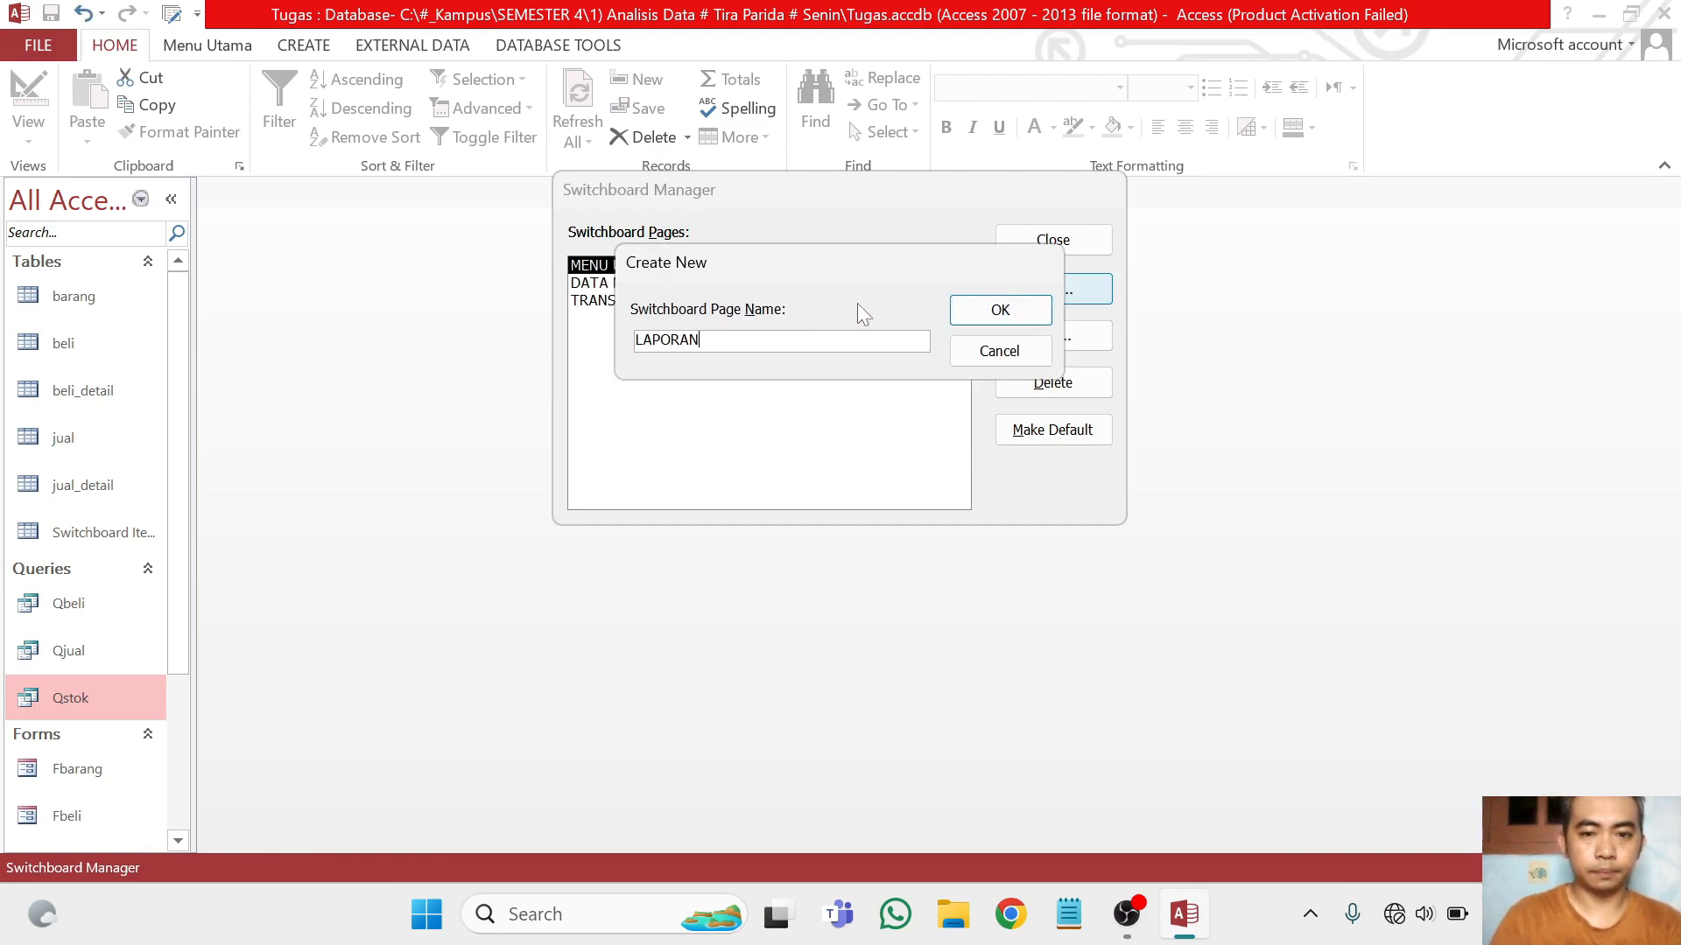
pyautogui.click(1022, 310)
# Start a new item on the DATA MASTER switchboard page with the text Input Barang
pyautogui.click(655, 282)
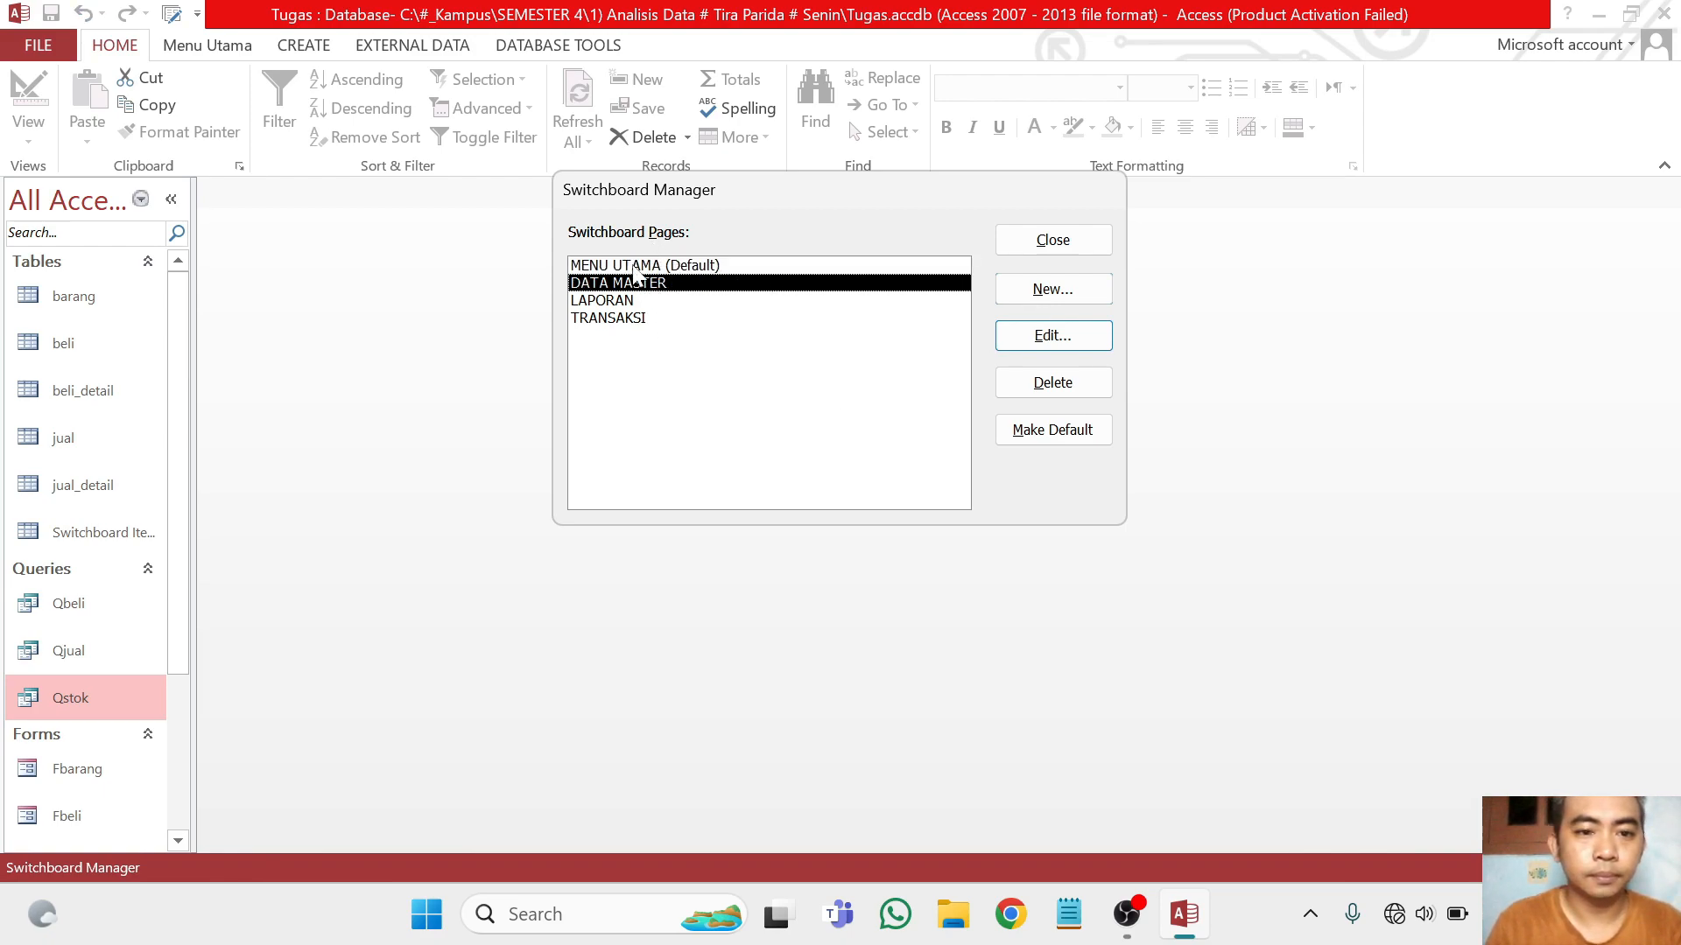
pyautogui.press('Up')
pyautogui.doubleClick(632, 284)
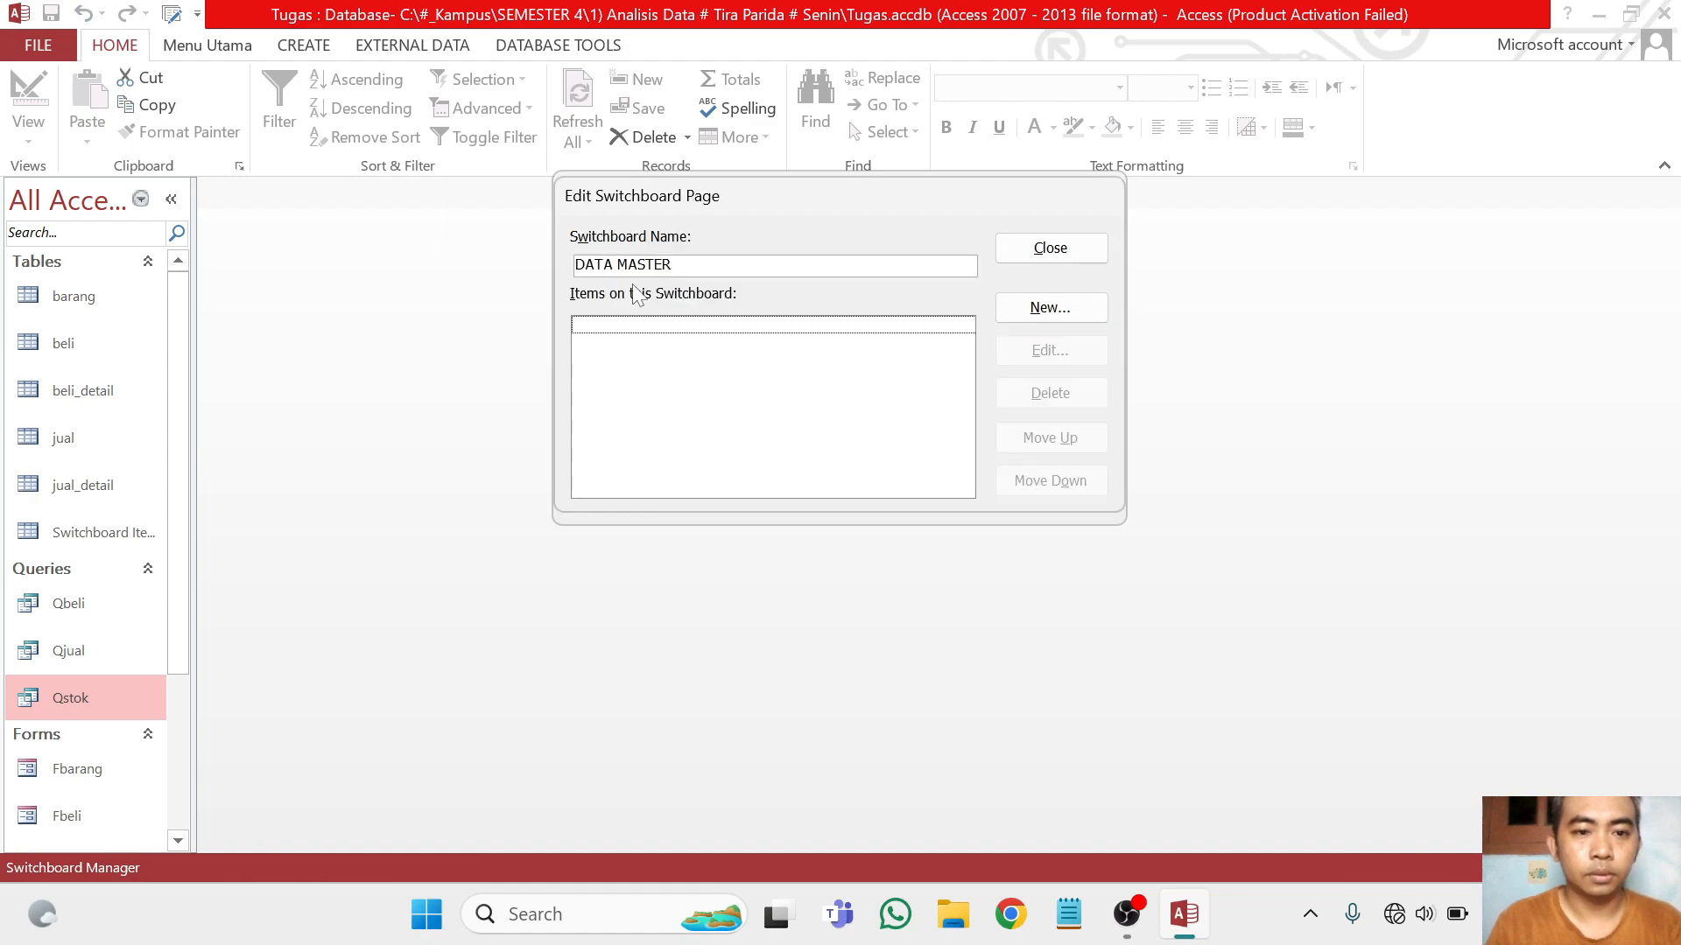
pyautogui.click(1034, 310)
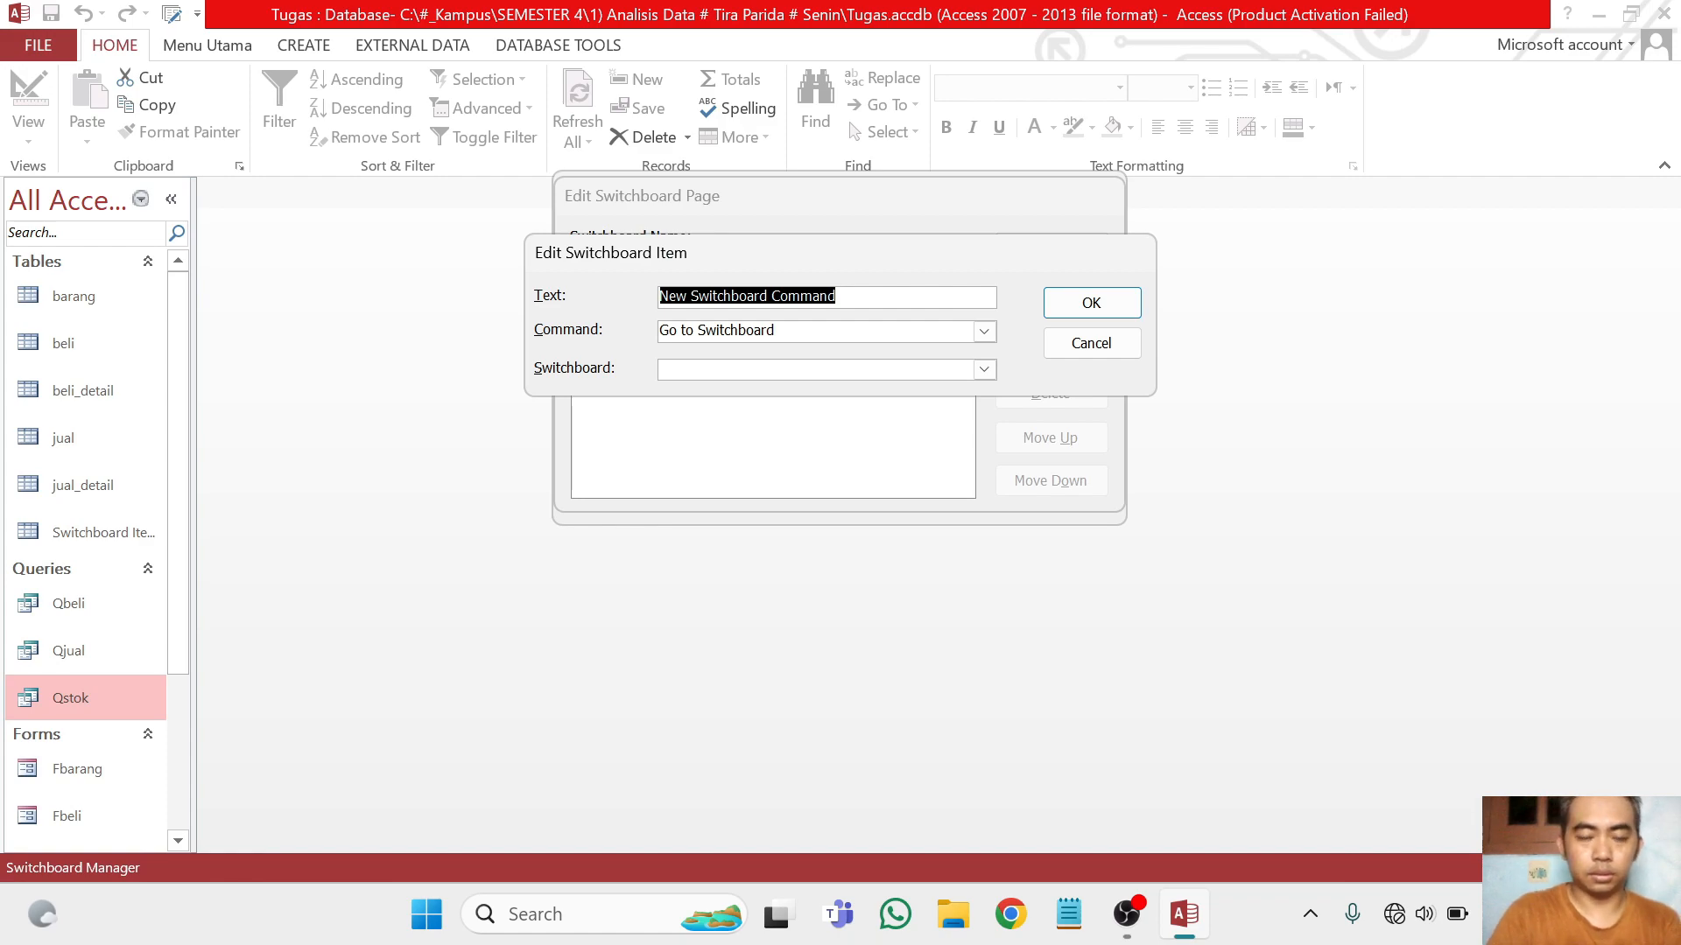
pyautogui.write('iNPU')
pyautogui.press('BackSpace')
pyautogui.press('BackSpace')
pyautogui.press('capslock')
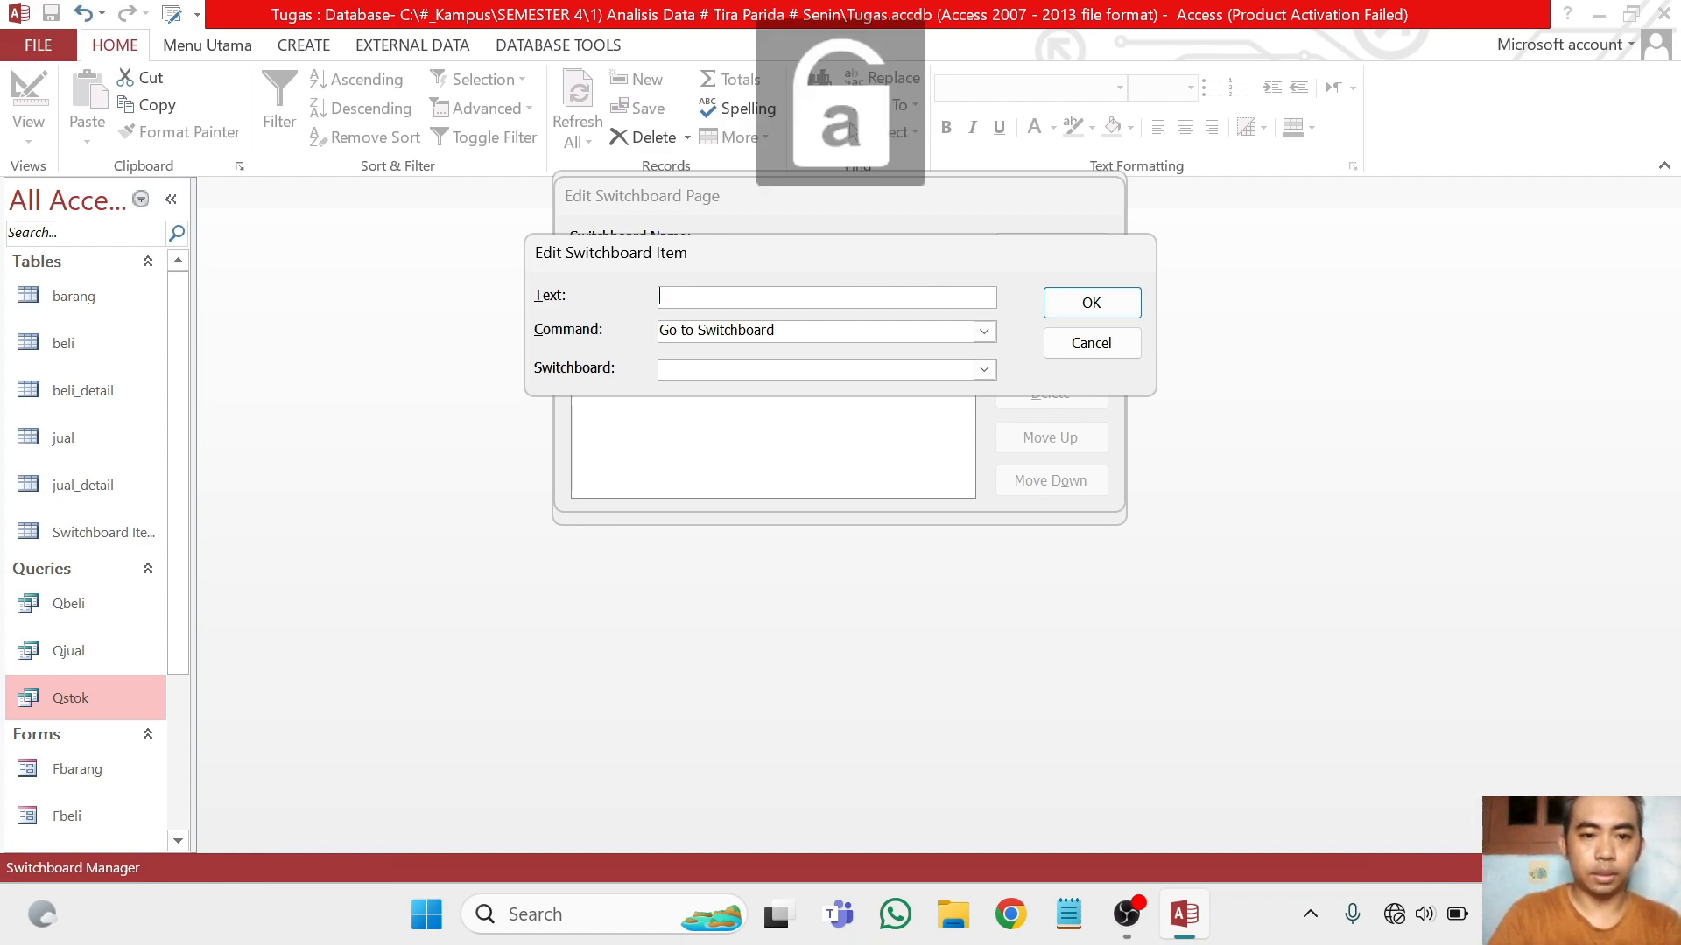
pyautogui.press('BackSpace')
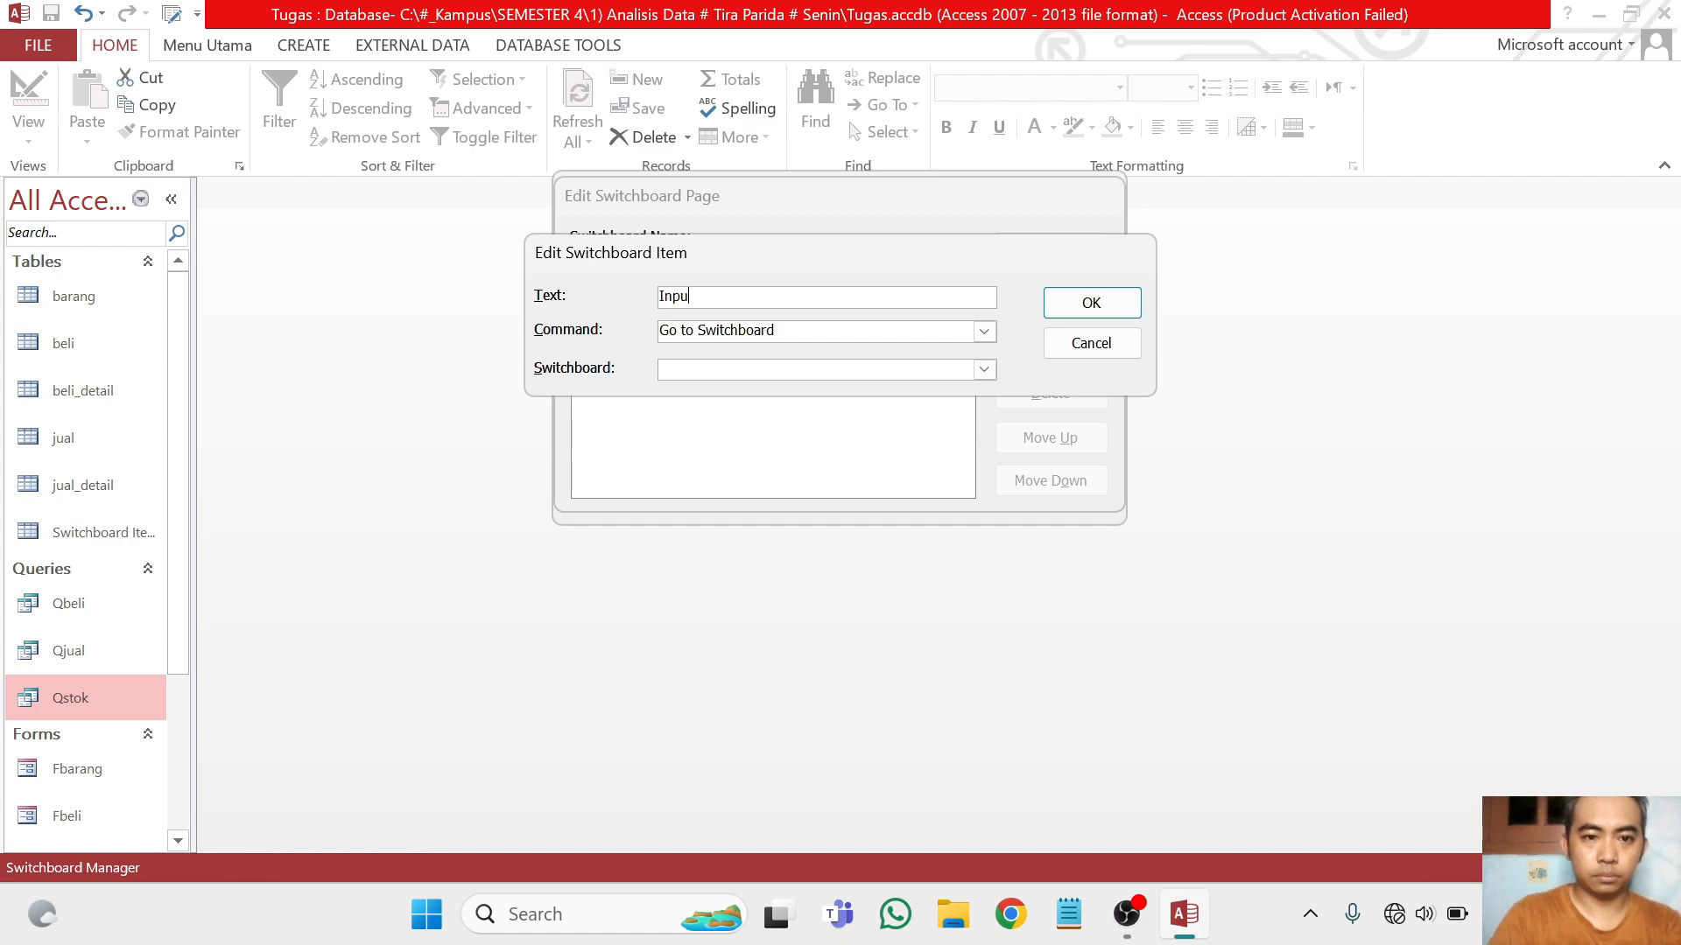
# Make the Input Barang item run Open Form in Add Mode on the Fbarang form and accept it
pyautogui.click(982, 338)
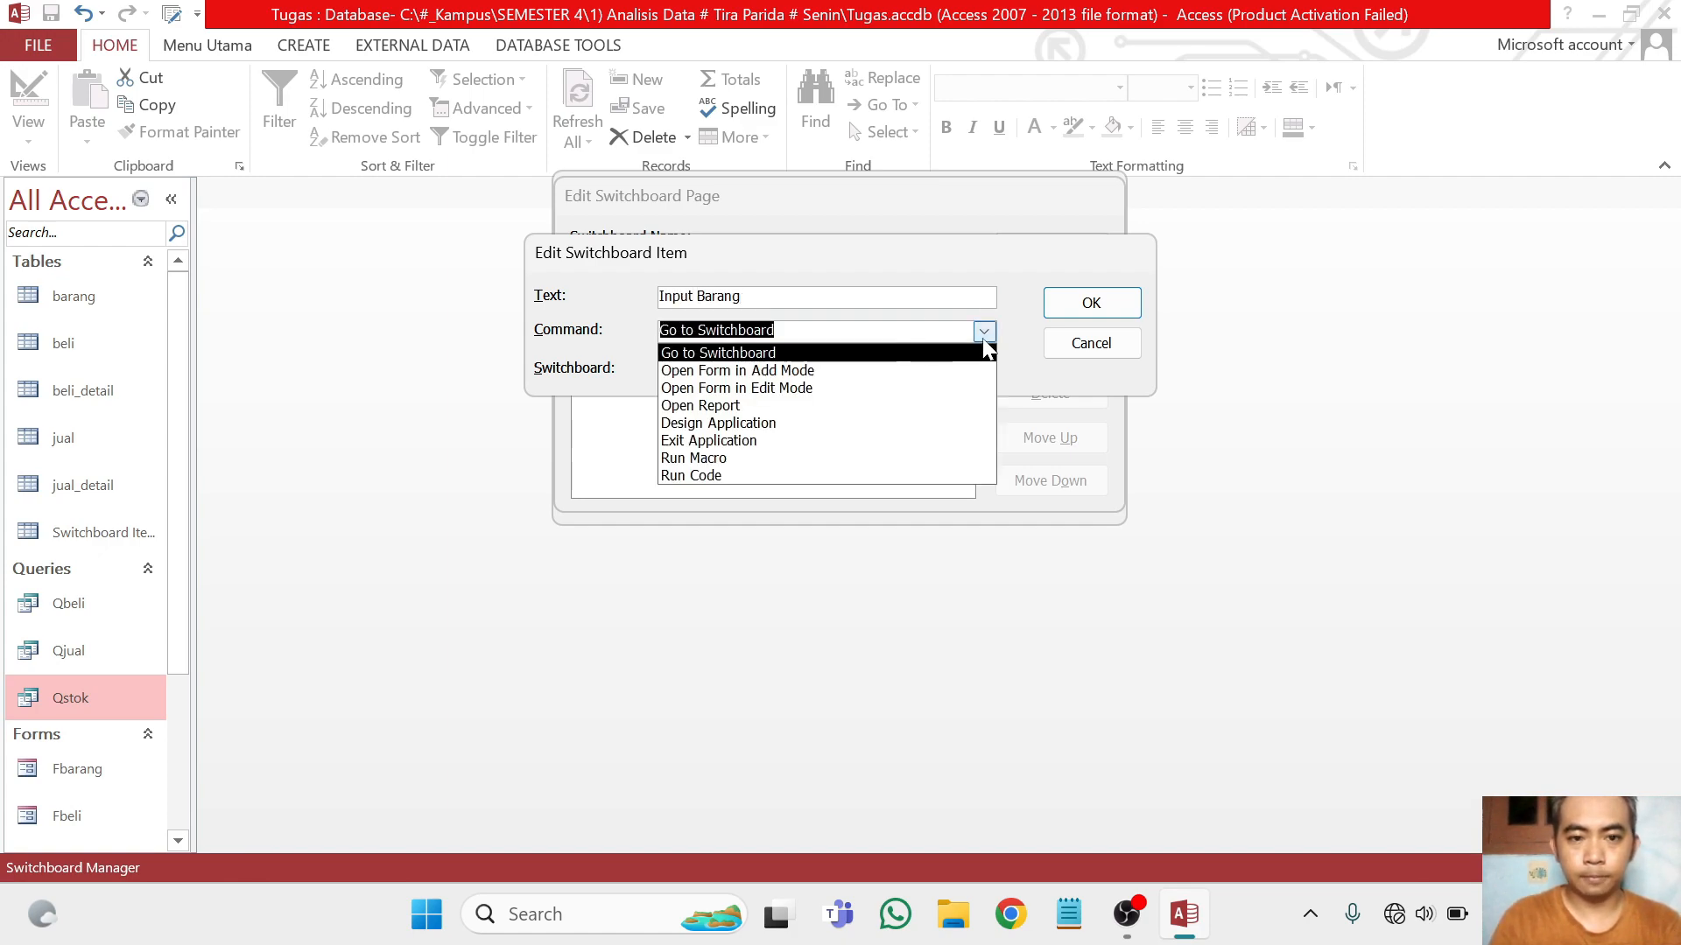
pyautogui.click(915, 372)
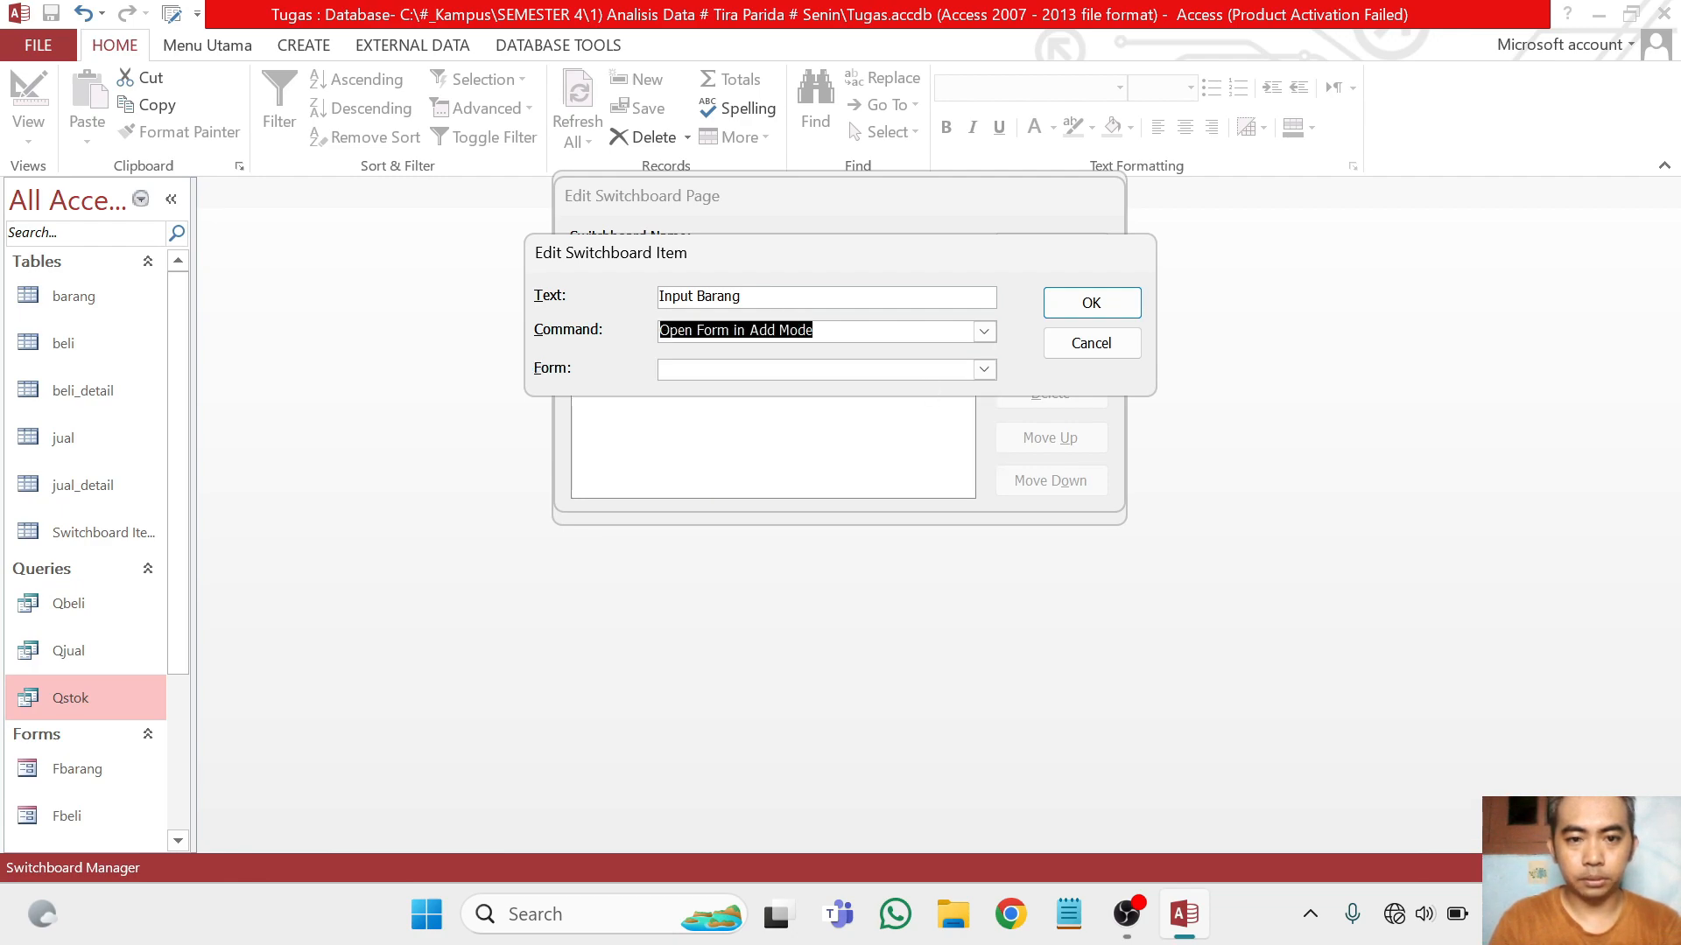
pyautogui.click(983, 331)
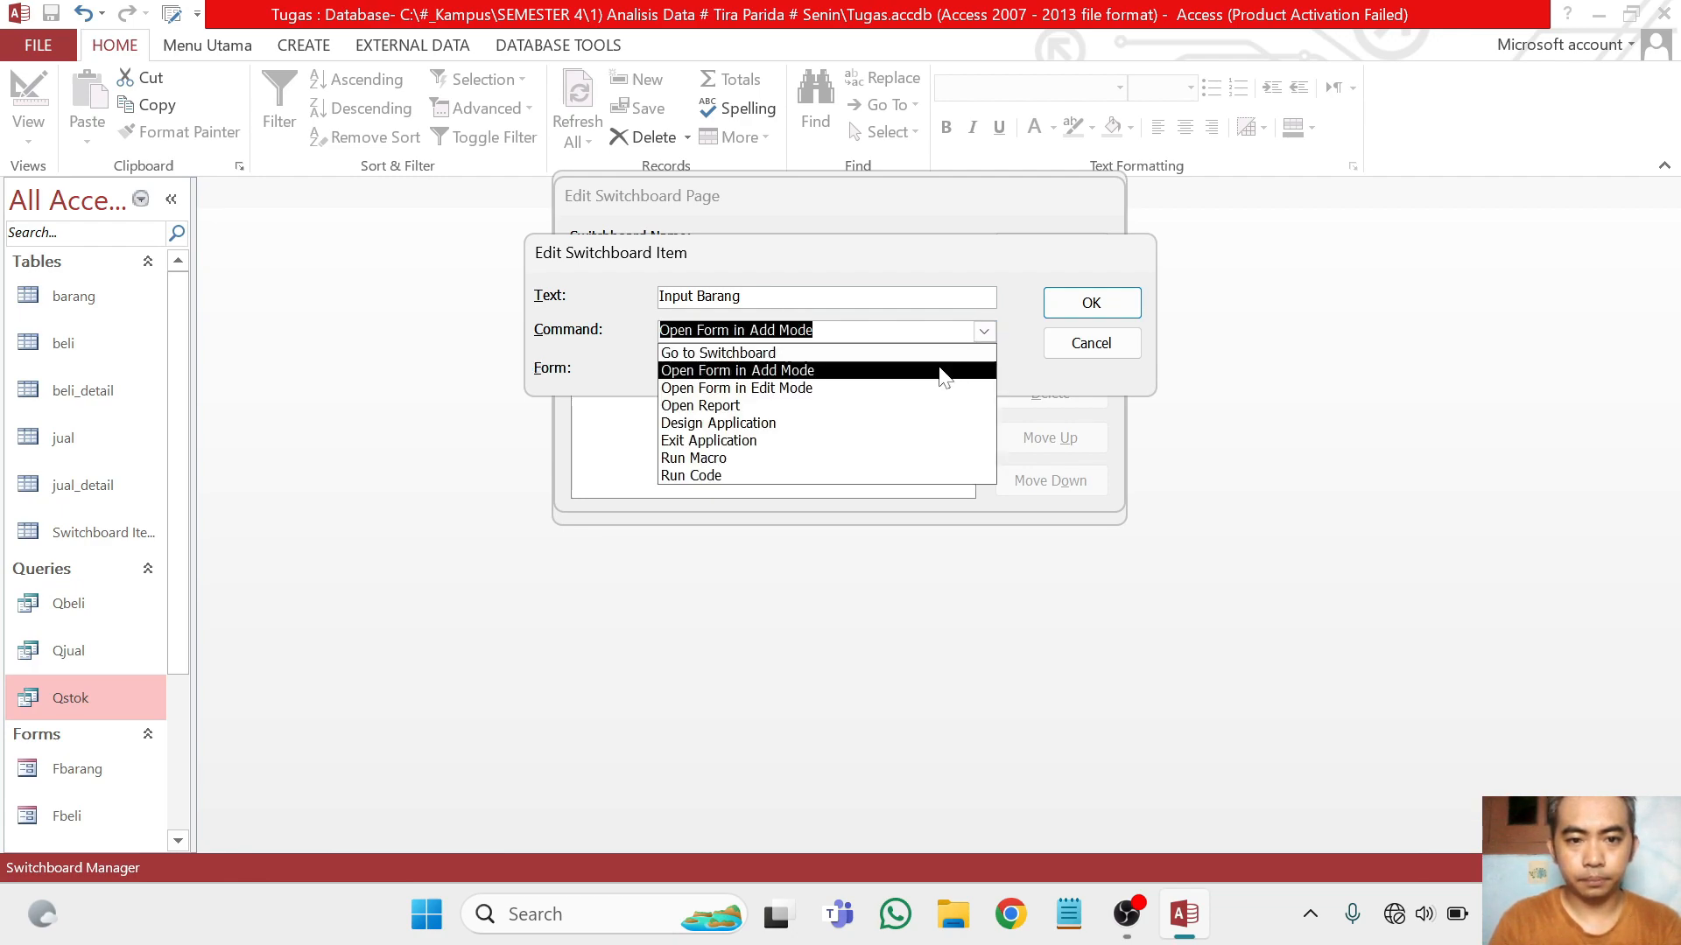
pyautogui.click(978, 368)
pyautogui.click(985, 370)
pyautogui.click(893, 391)
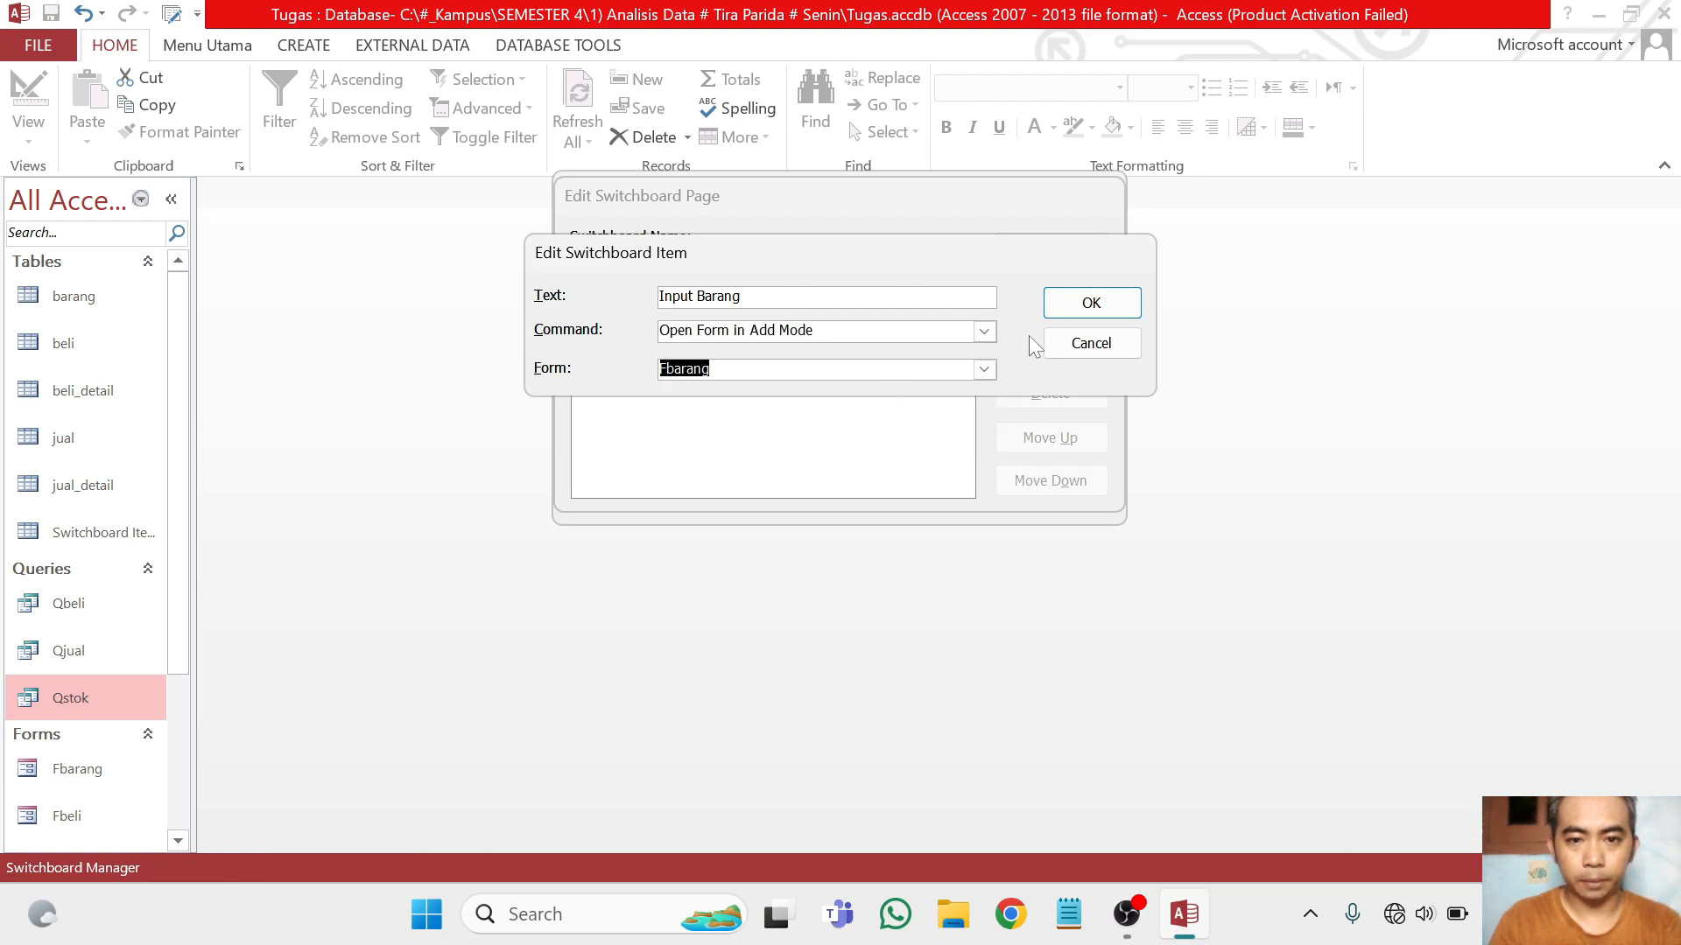
pyautogui.click(1091, 302)
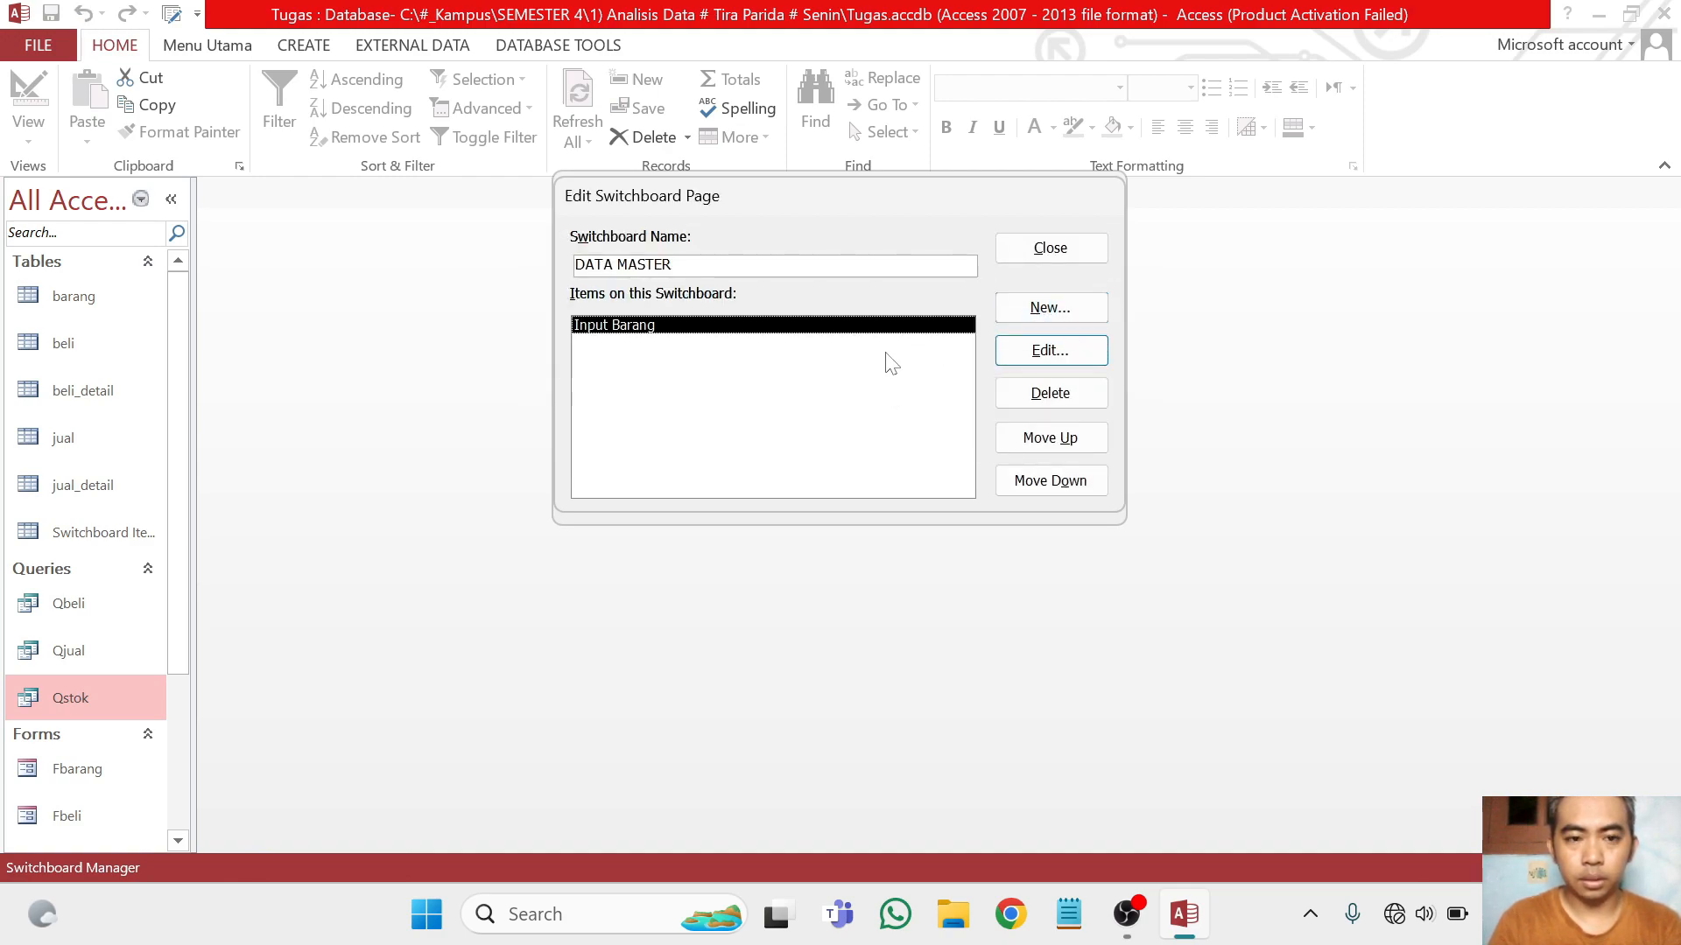
# Add an item named Kelur to the DATA MASTER page that goes to the MENU UTAMA switchboard, and close the page editor
pyautogui.click(1051, 305)
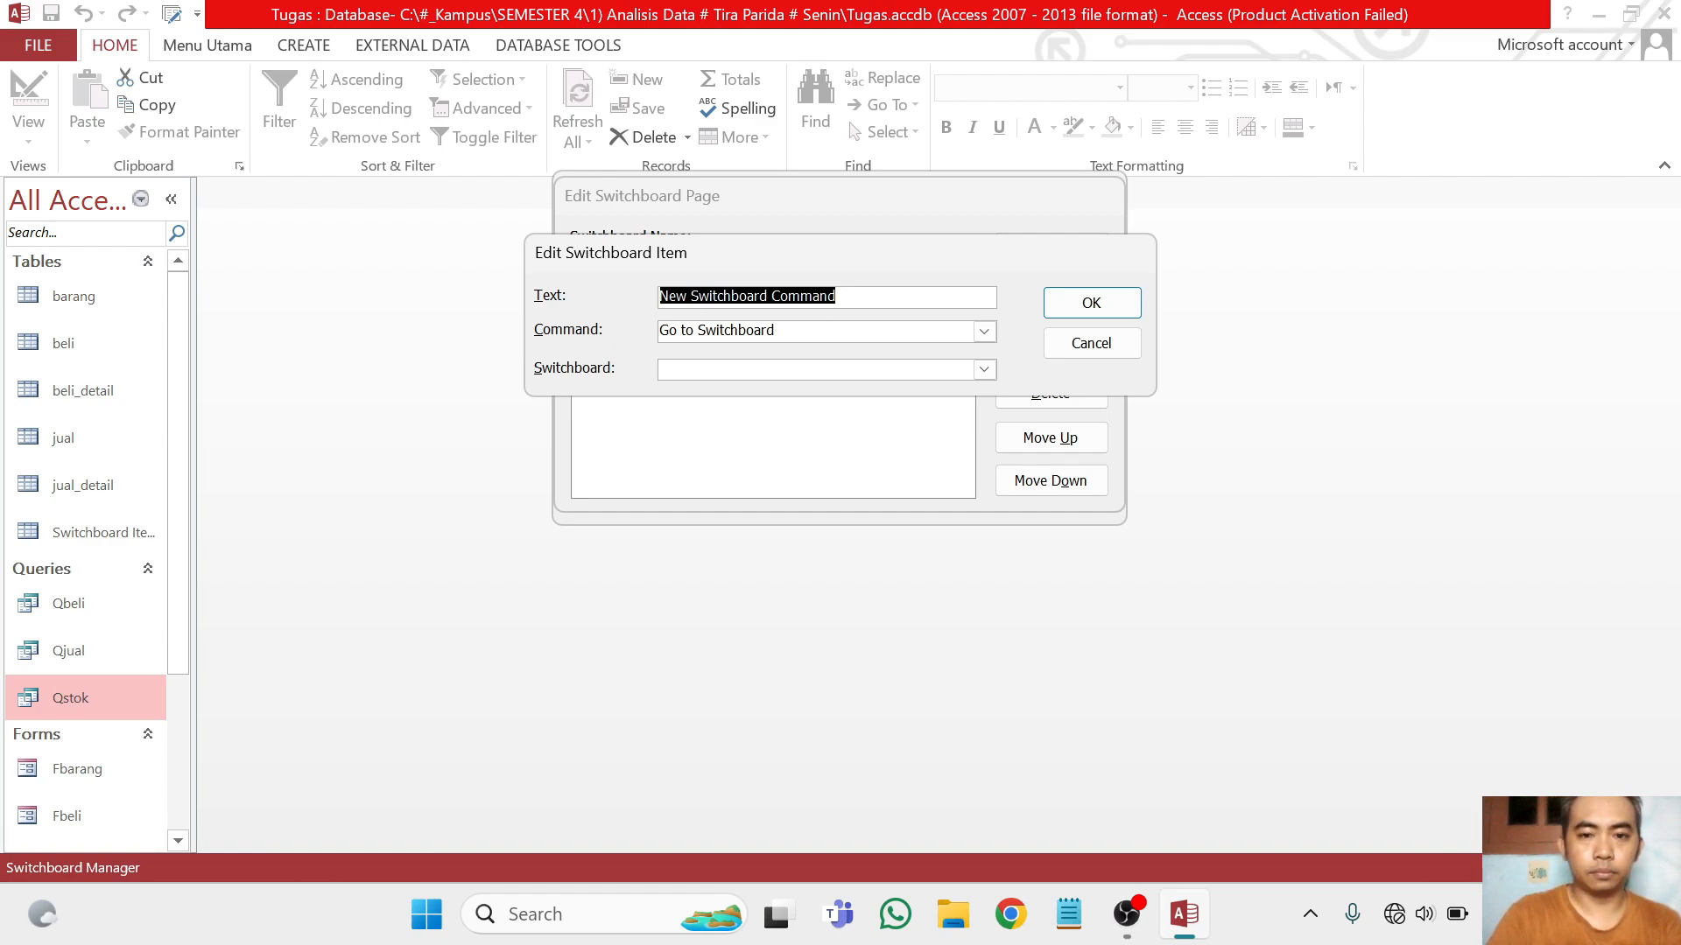
pyautogui.write('Kelur')
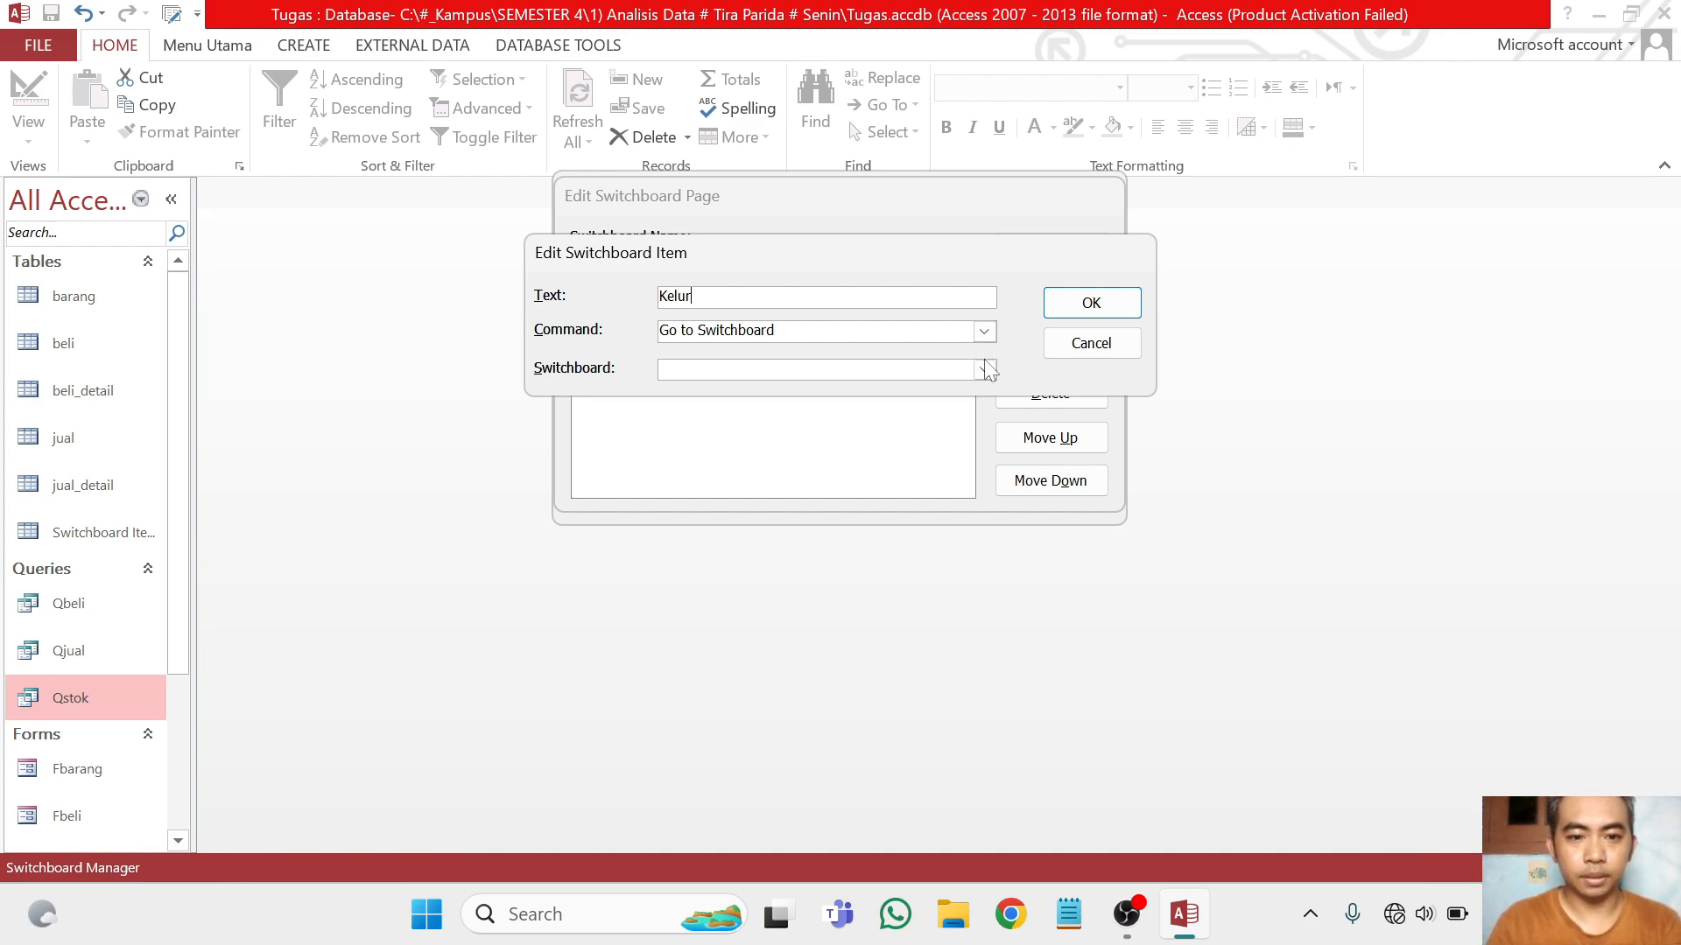
pyautogui.click(984, 369)
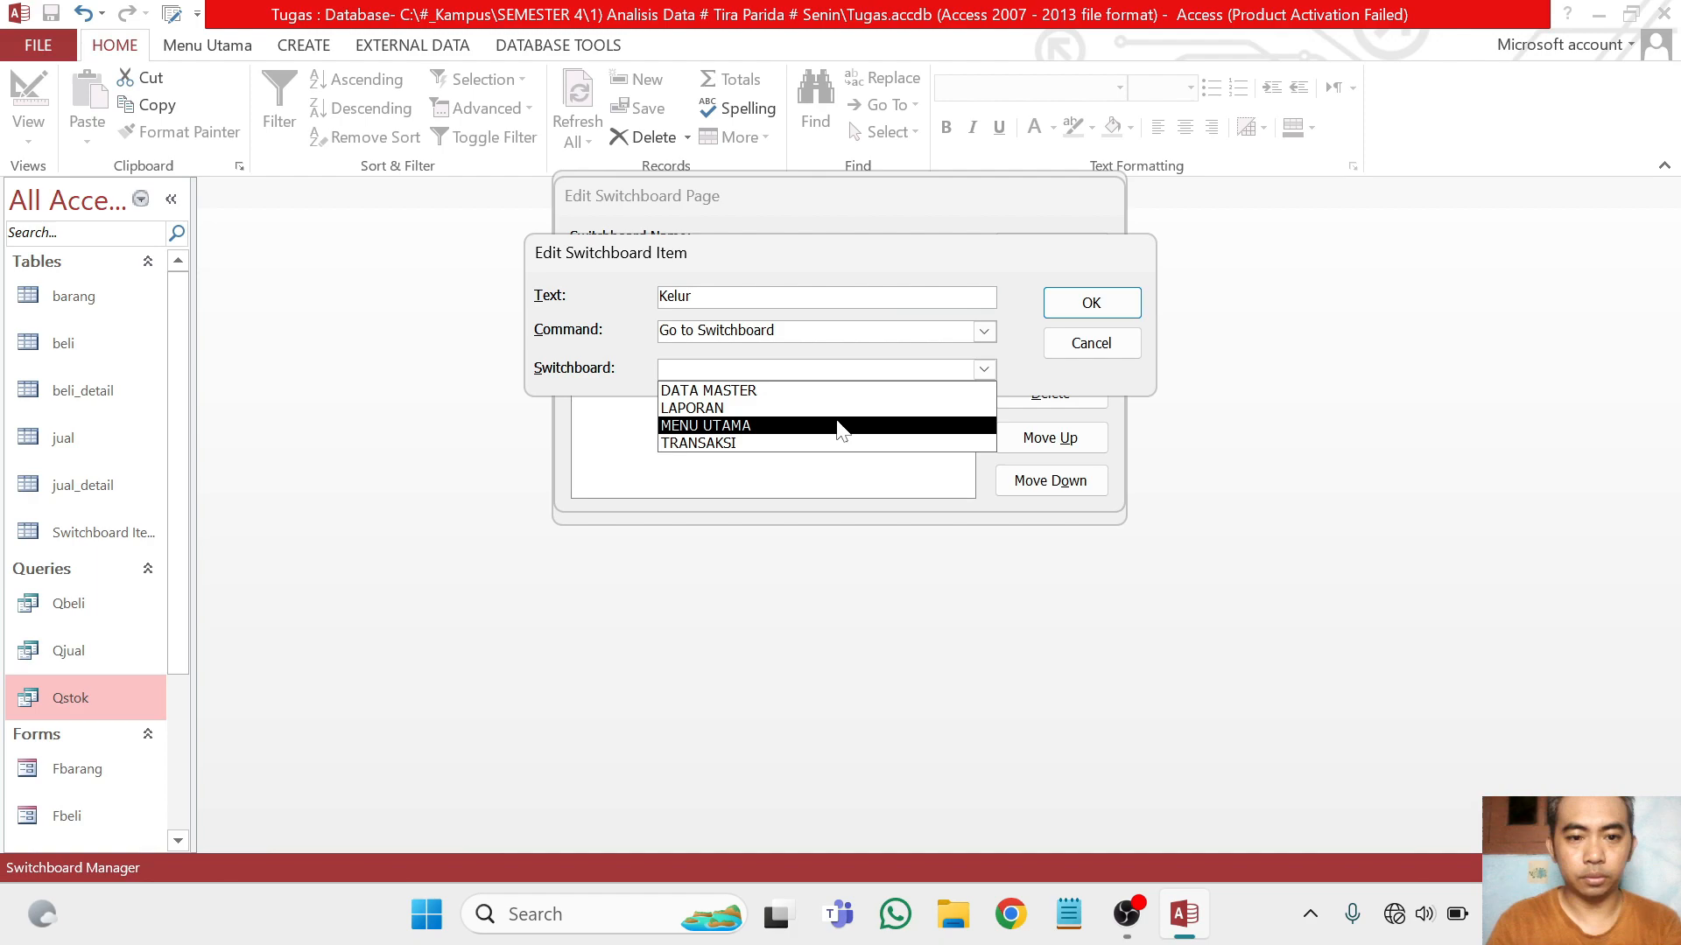
pyautogui.click(839, 408)
pyautogui.click(984, 371)
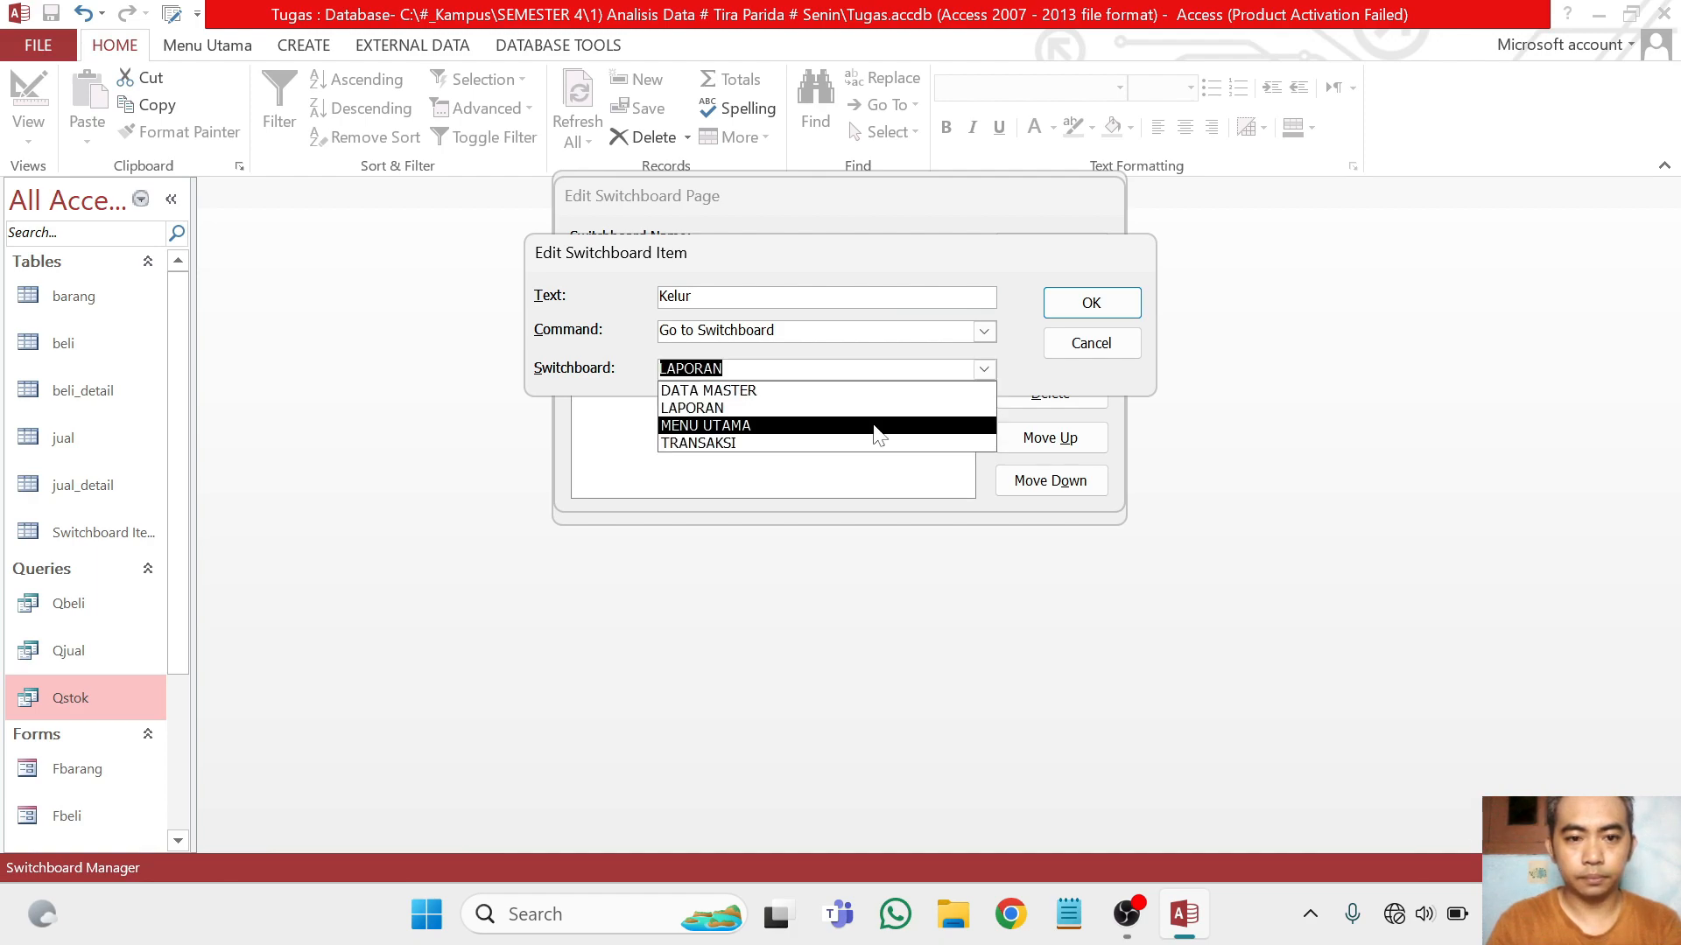
pyautogui.click(878, 414)
pyautogui.click(984, 371)
pyautogui.click(901, 419)
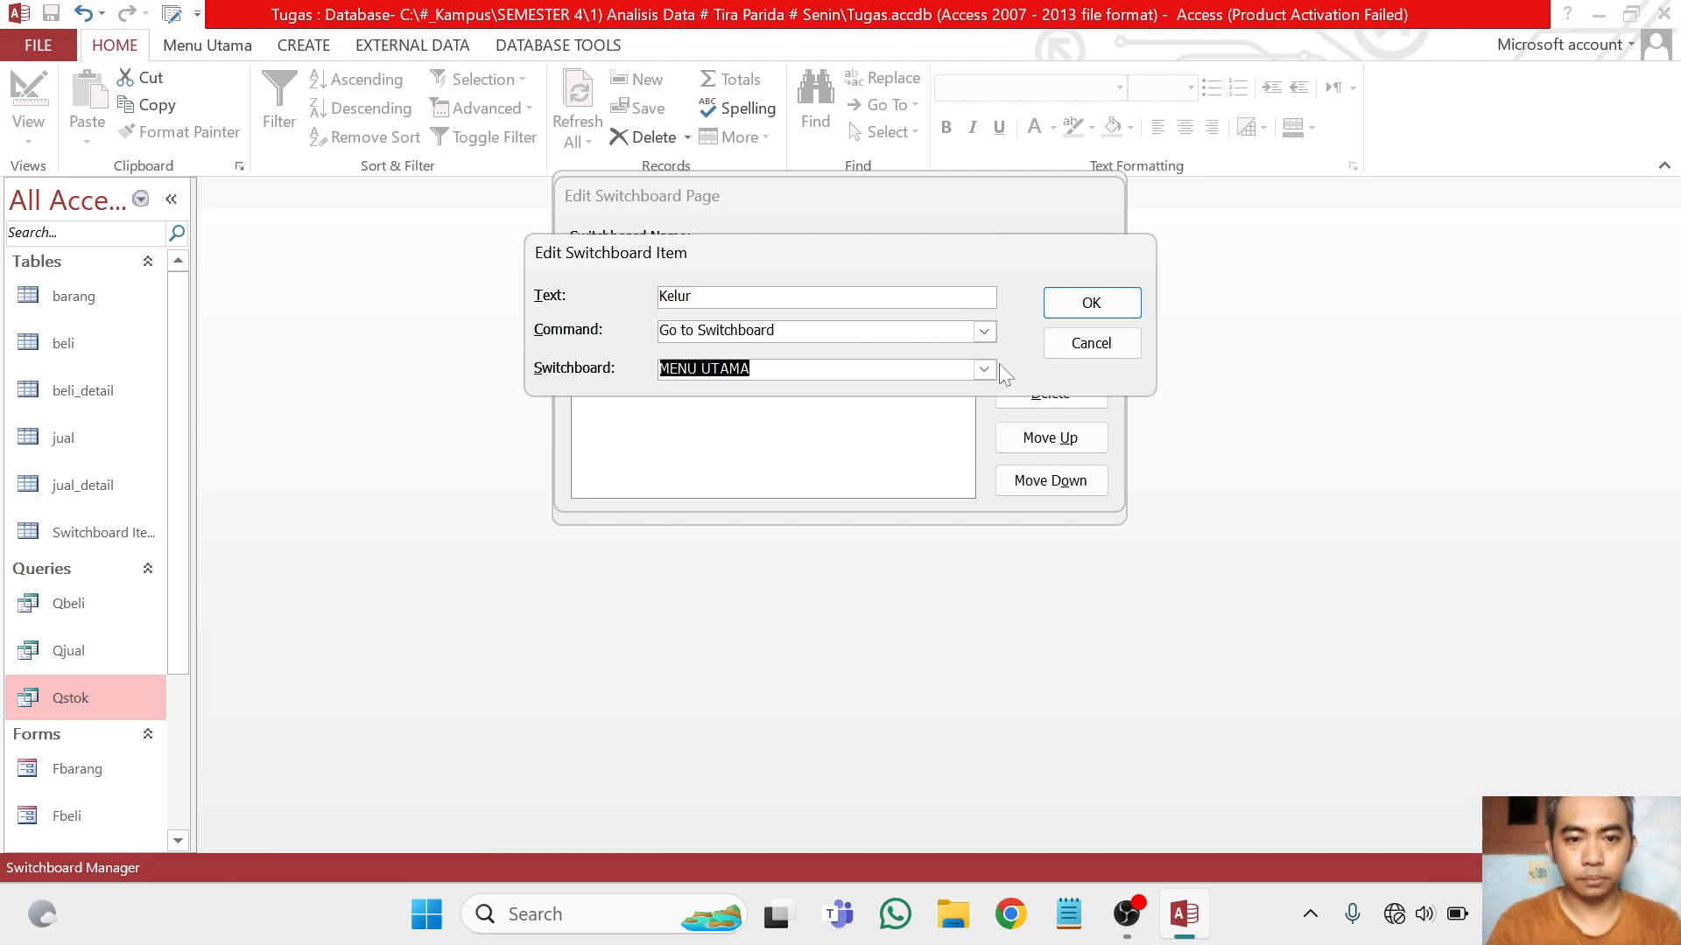
pyautogui.click(1110, 304)
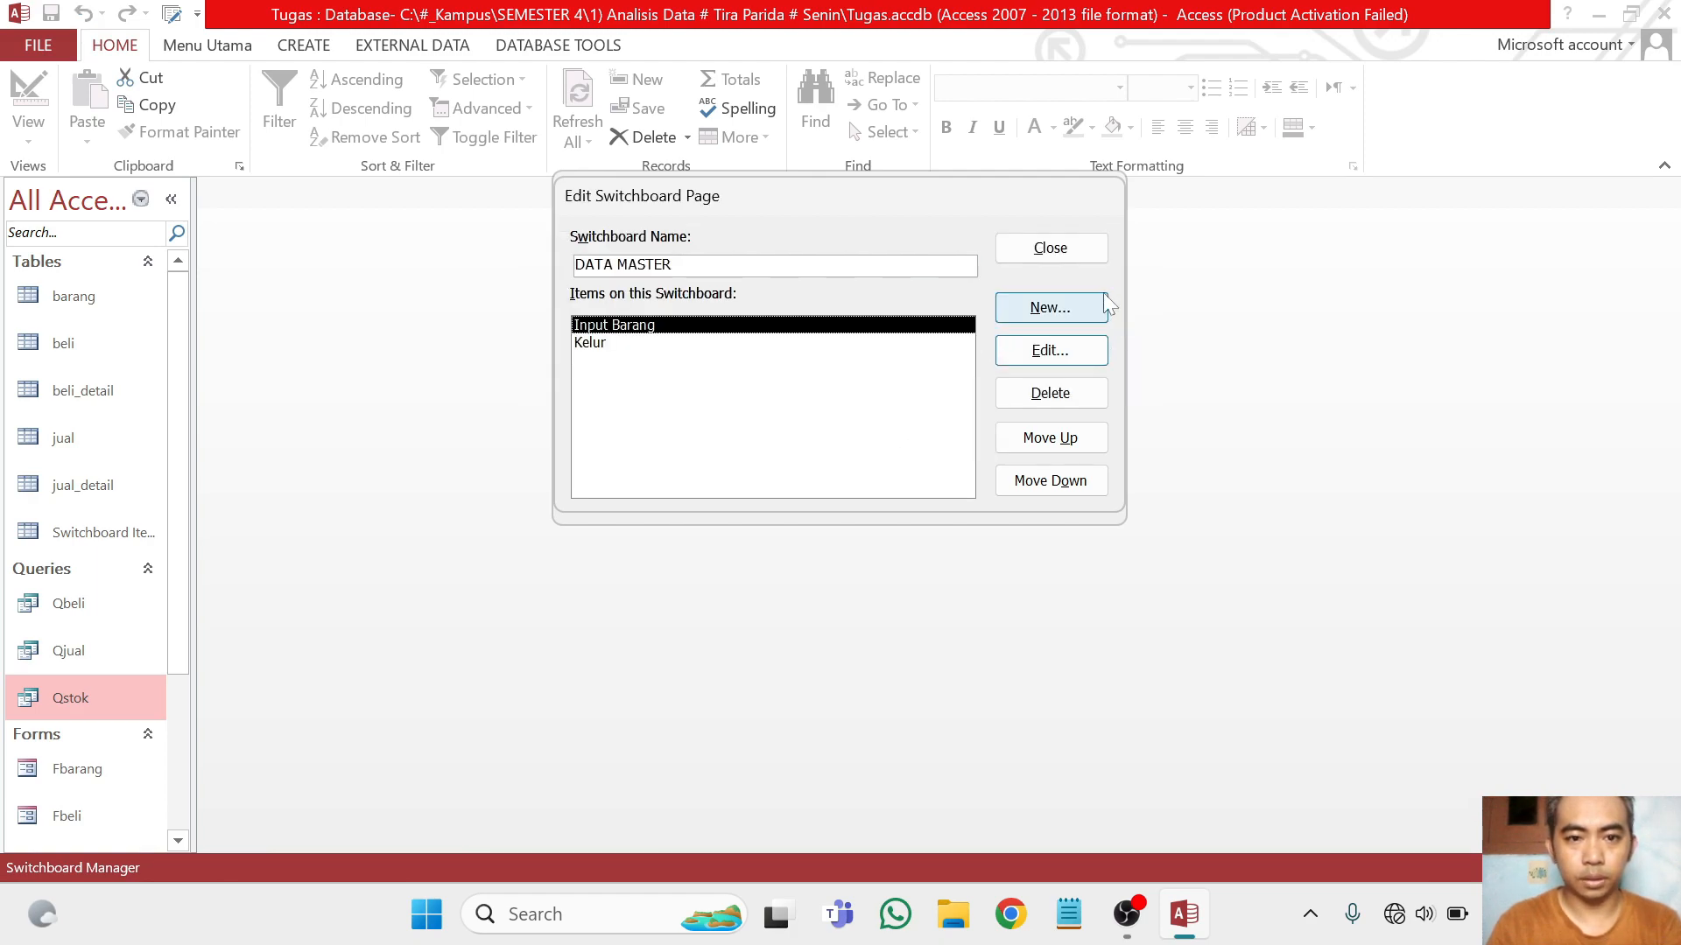
pyautogui.click(1050, 248)
pyautogui.doubleClick(630, 302)
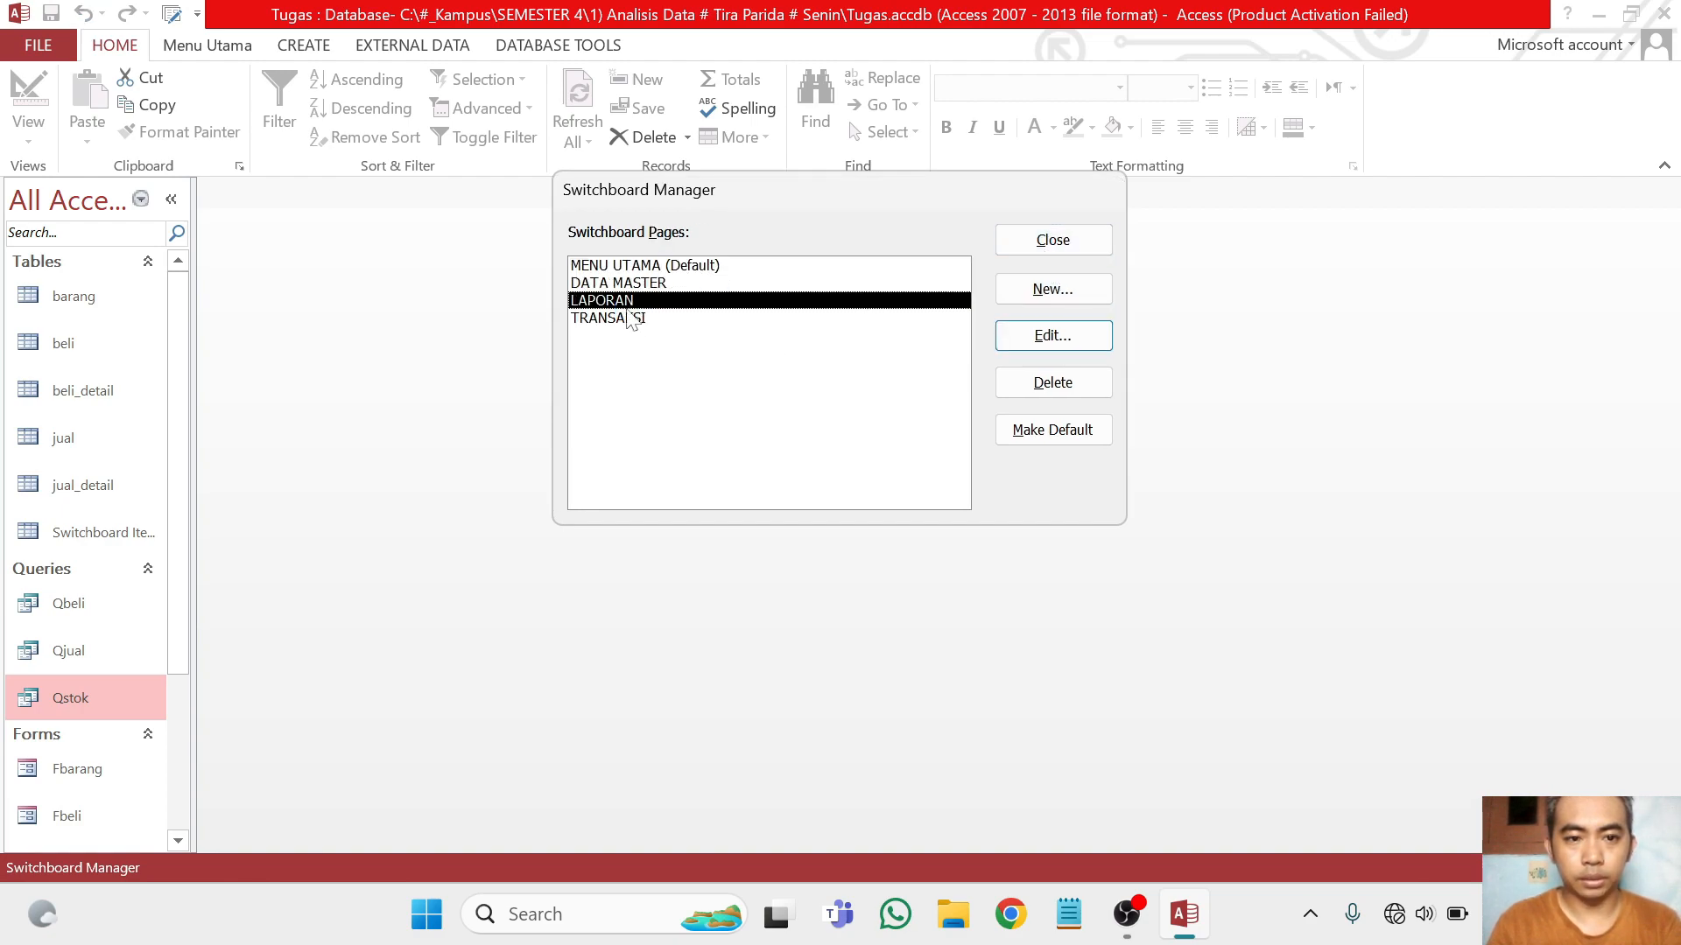
pyautogui.click(1049, 252)
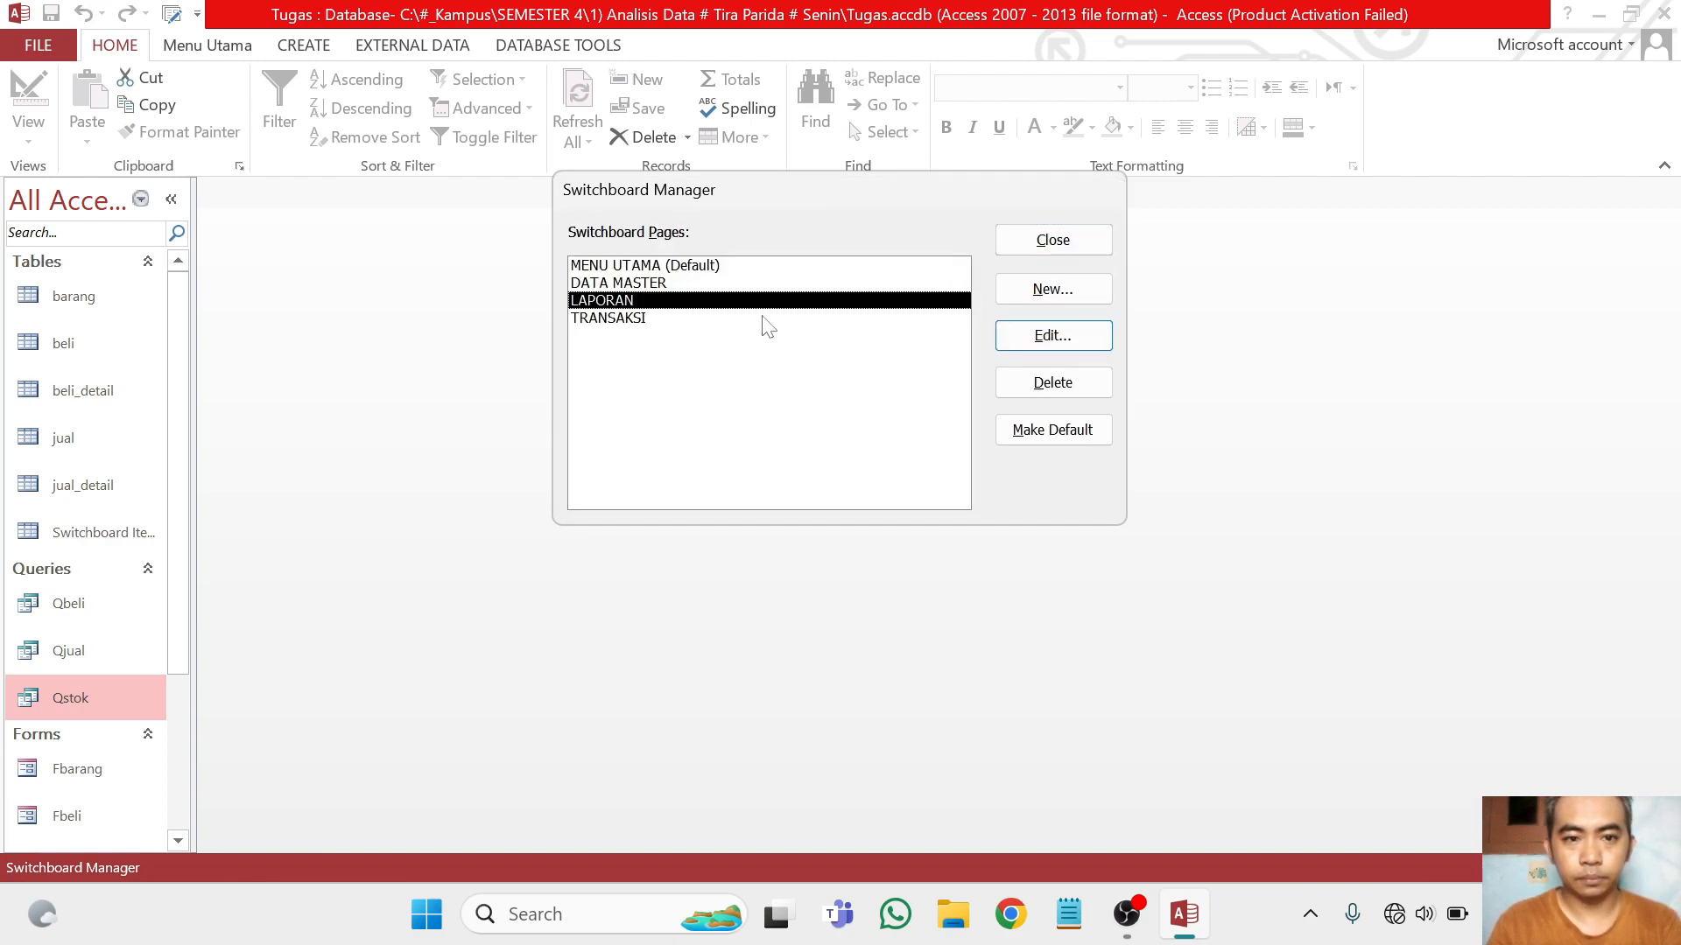
# Add an item named Transaksi Penjualan to the TRANSAKSI switchboard page that opens the Fjual form in Add Mode
pyautogui.doubleClick(650, 316)
pyautogui.click(1057, 307)
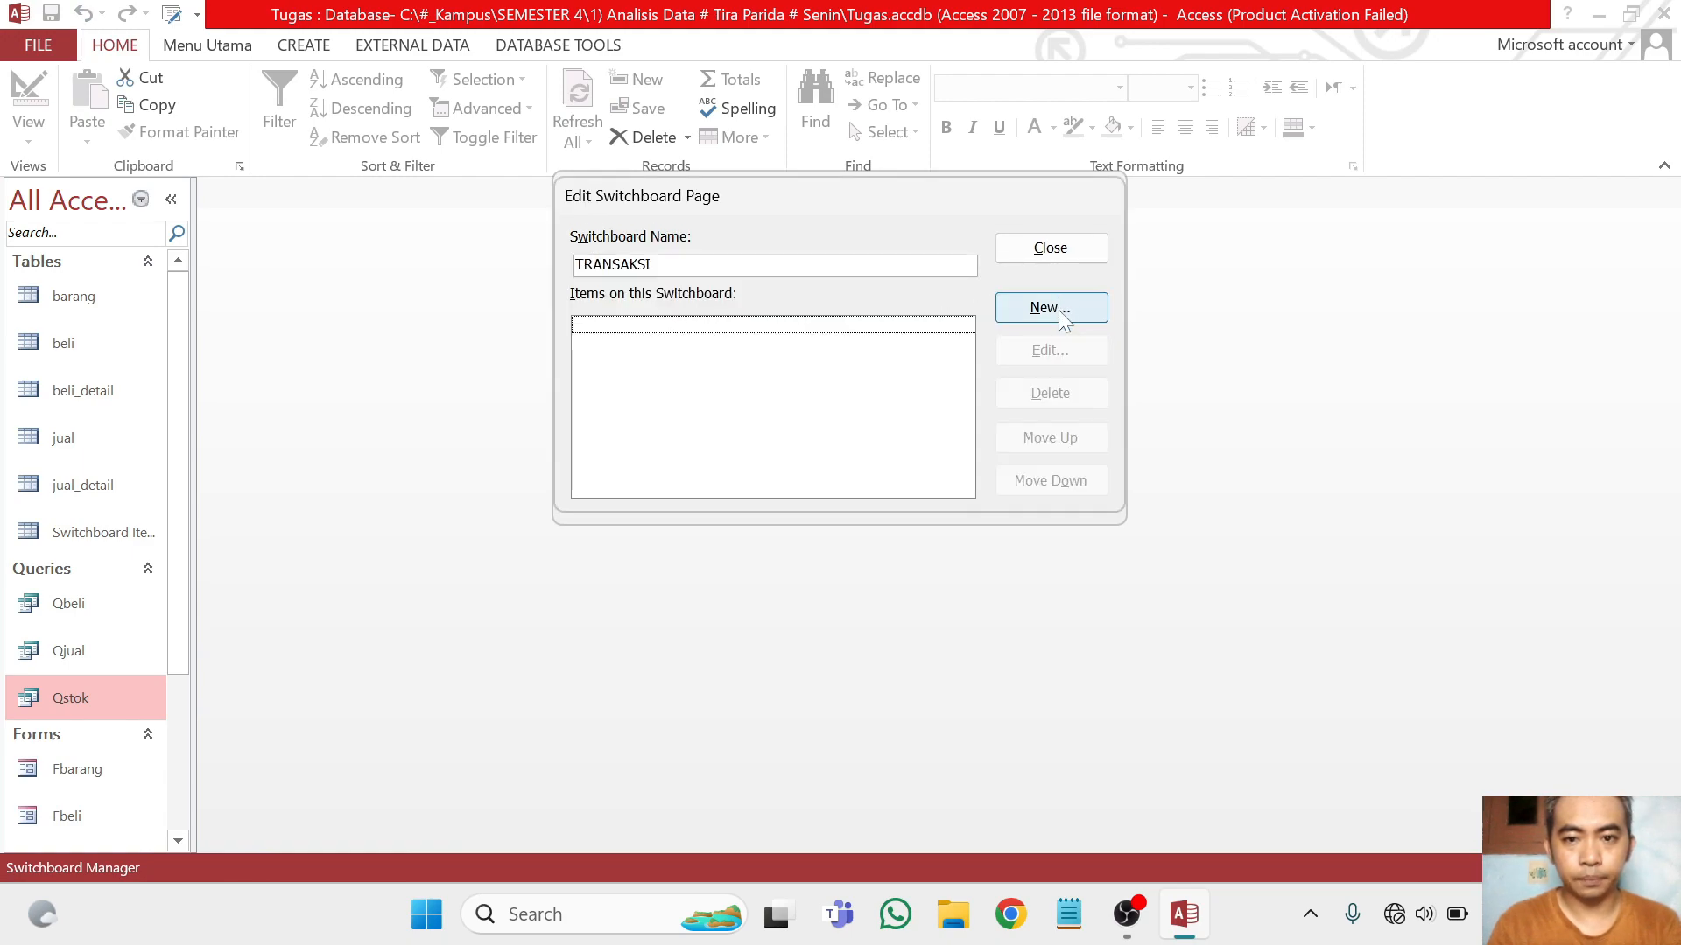
pyautogui.write('Transaksi Penjualan')
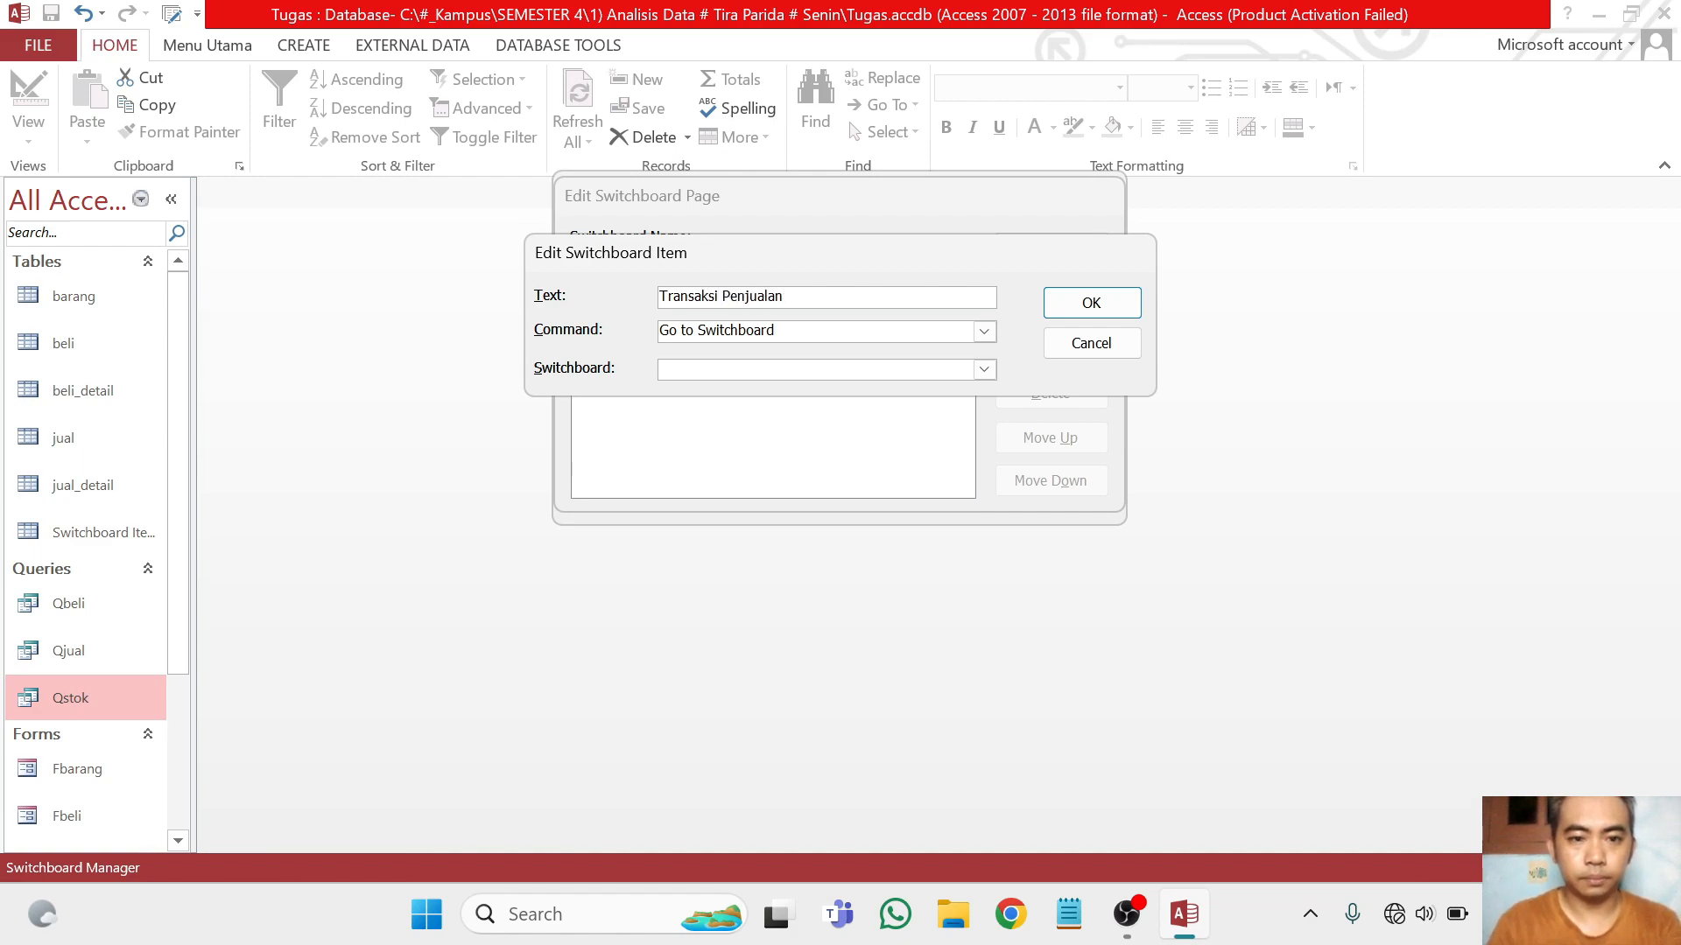
pyautogui.click(984, 332)
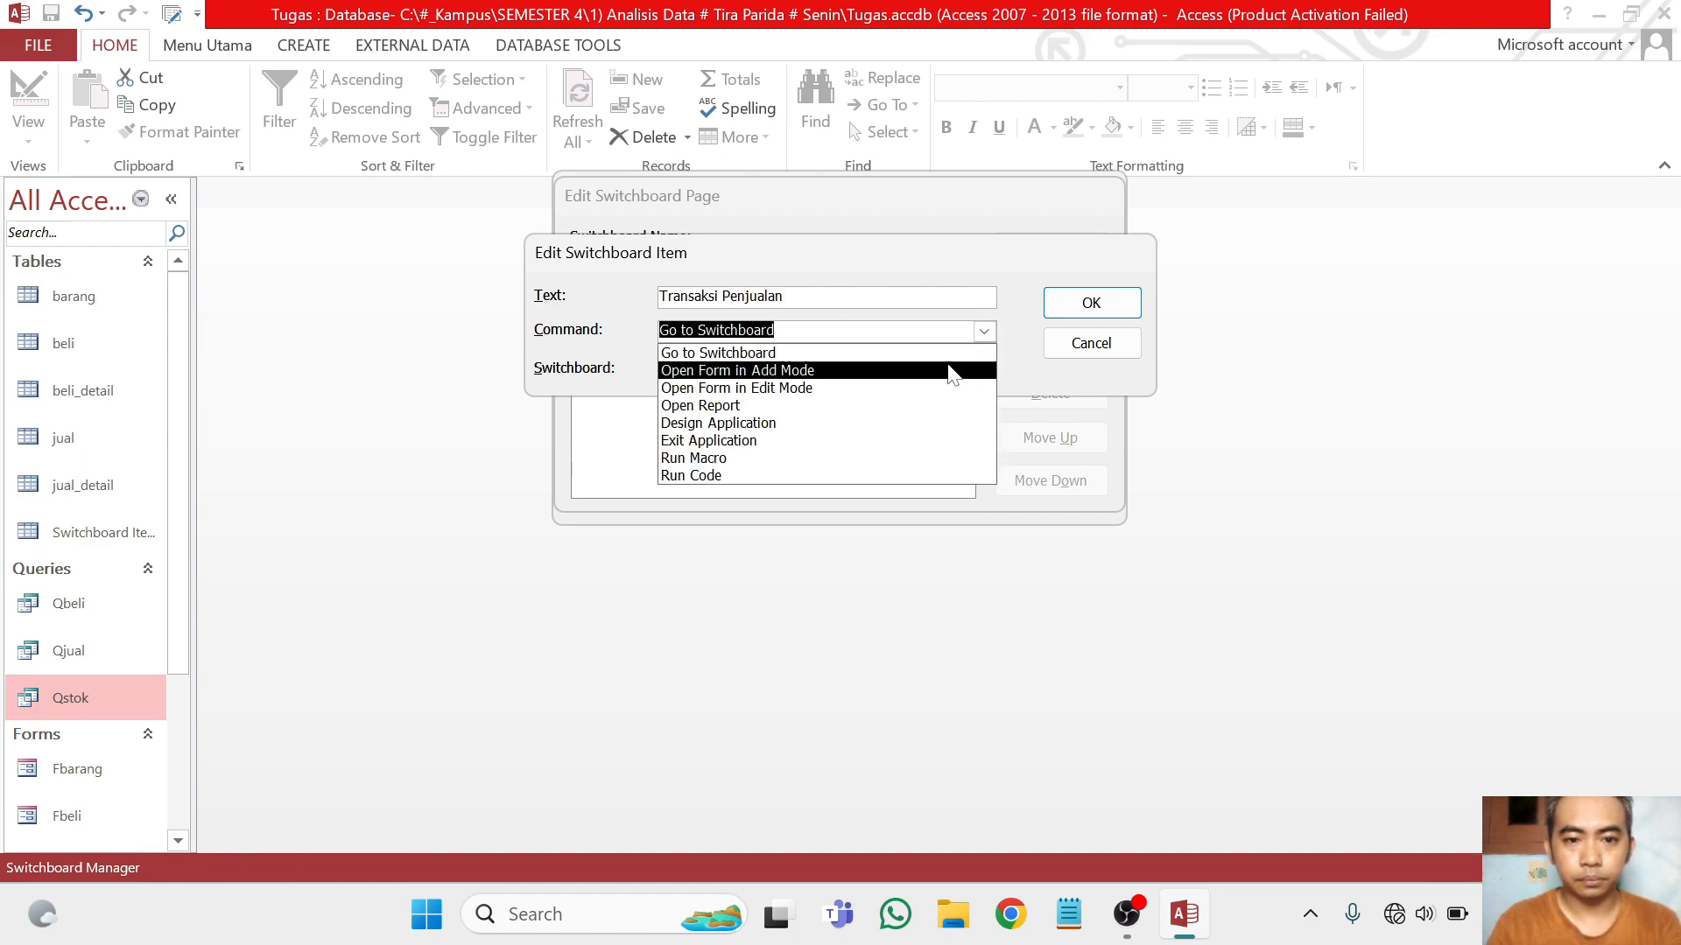
pyautogui.click(952, 371)
pyautogui.click(984, 369)
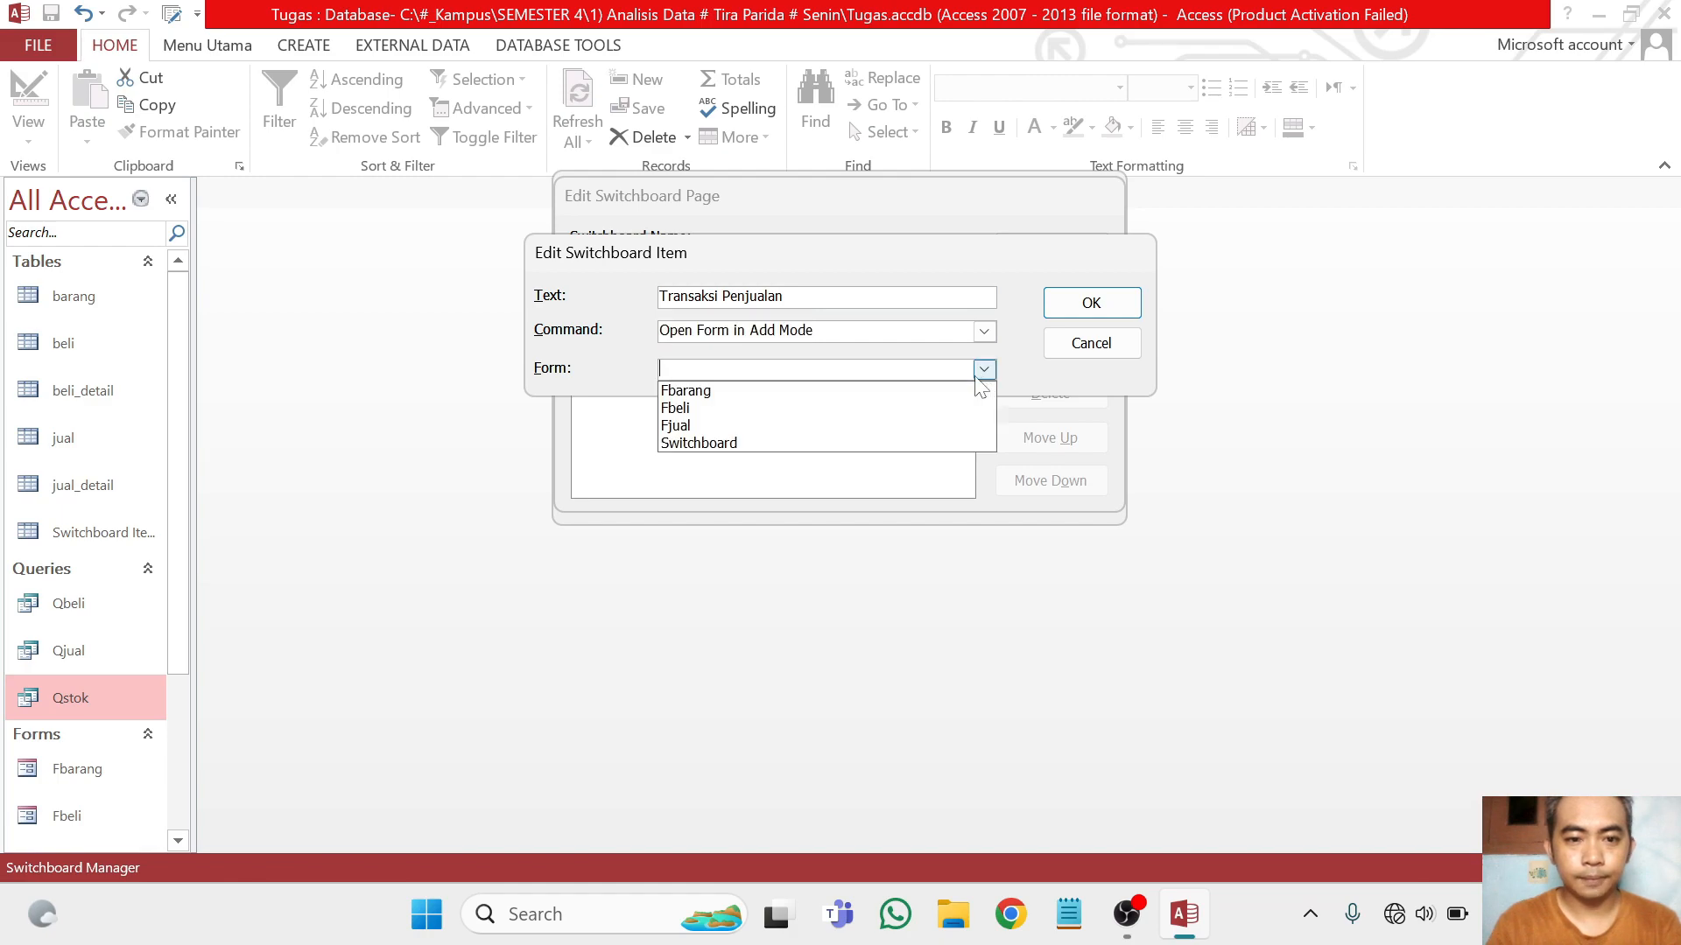
pyautogui.click(918, 426)
pyautogui.click(1085, 303)
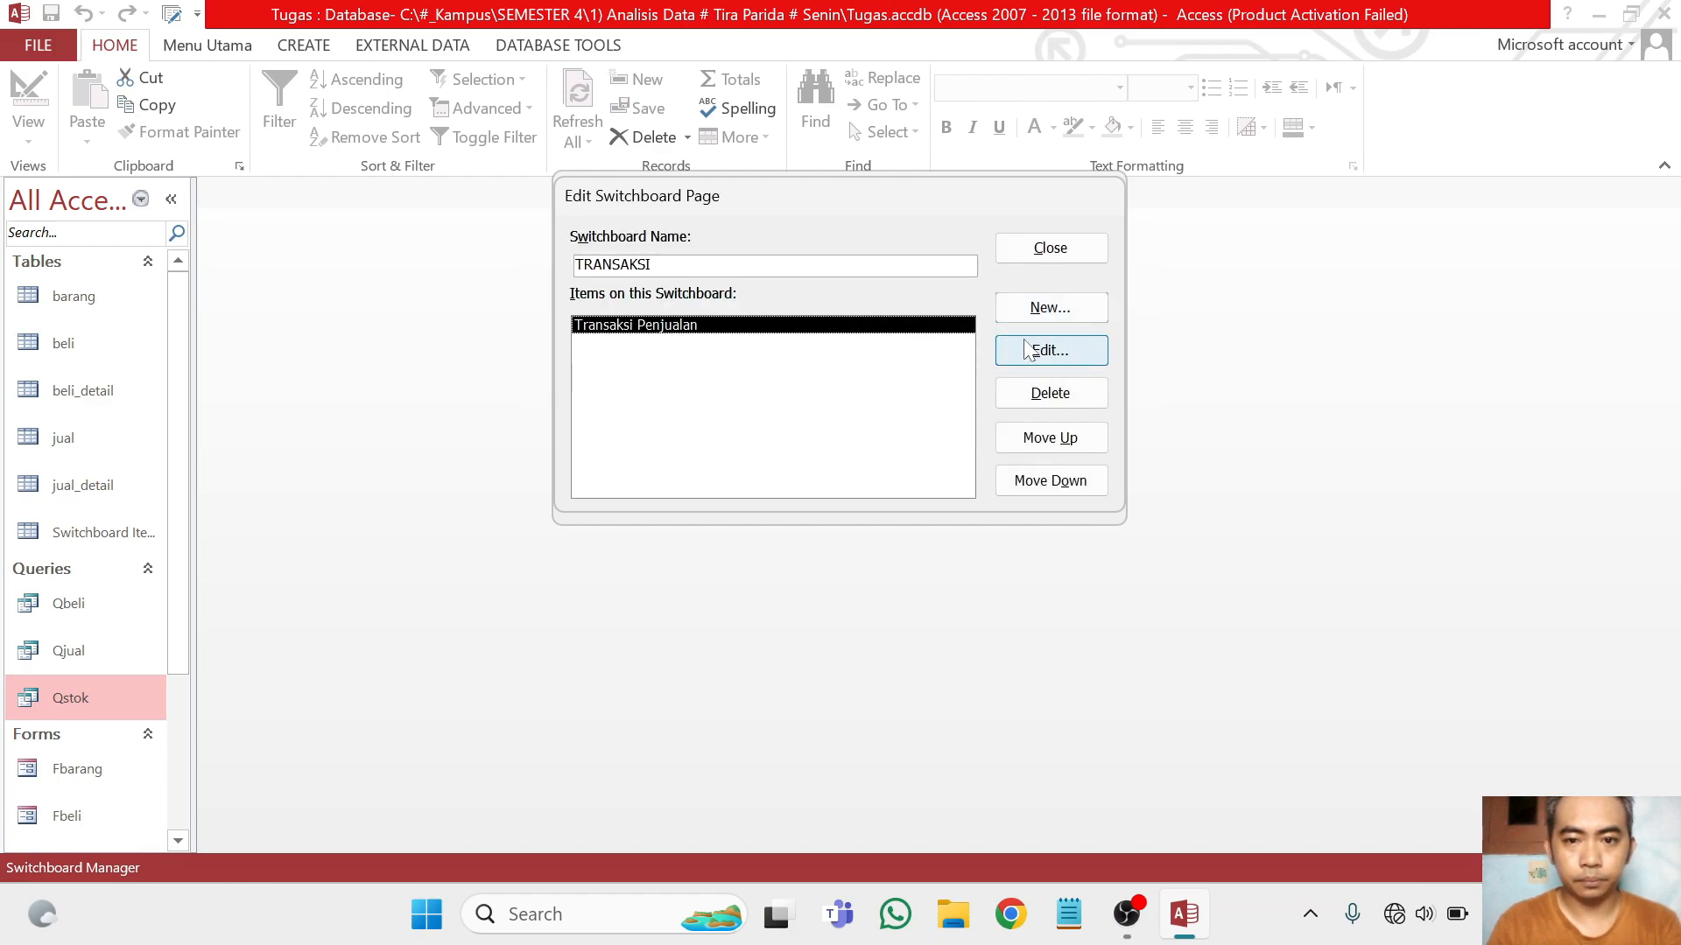
# Add an item named Transaksi Pembelian to the TRANSAKSI page that opens the Fbeli form in Add Mode
pyautogui.click(1070, 308)
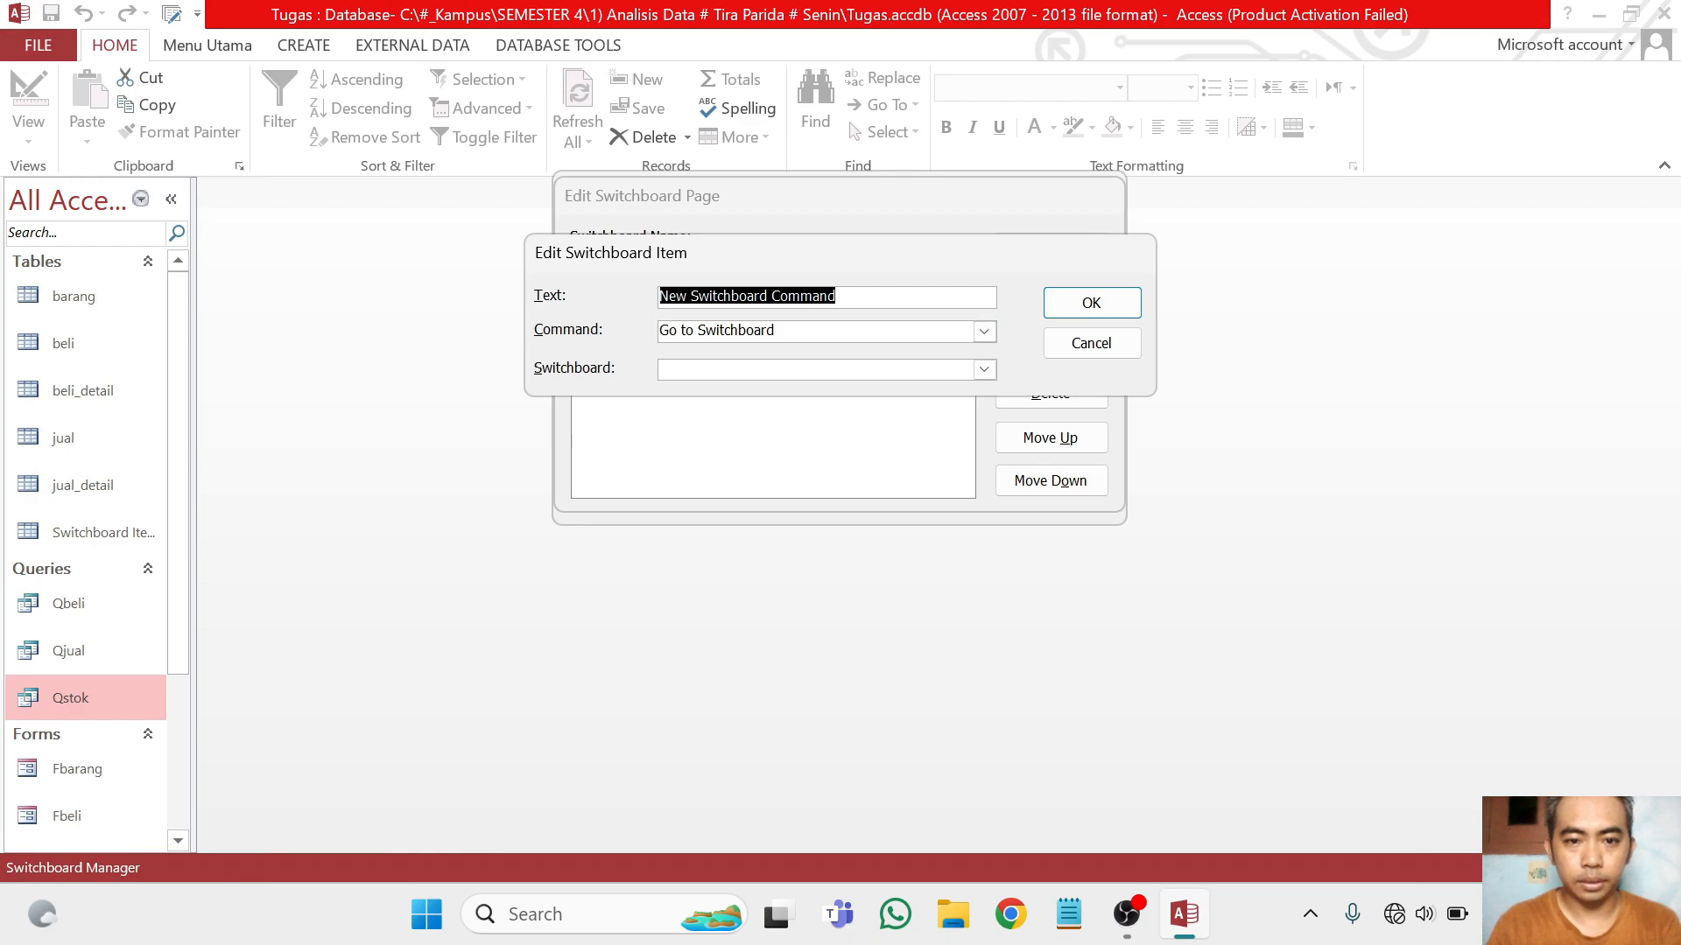
pyautogui.write('Transak')
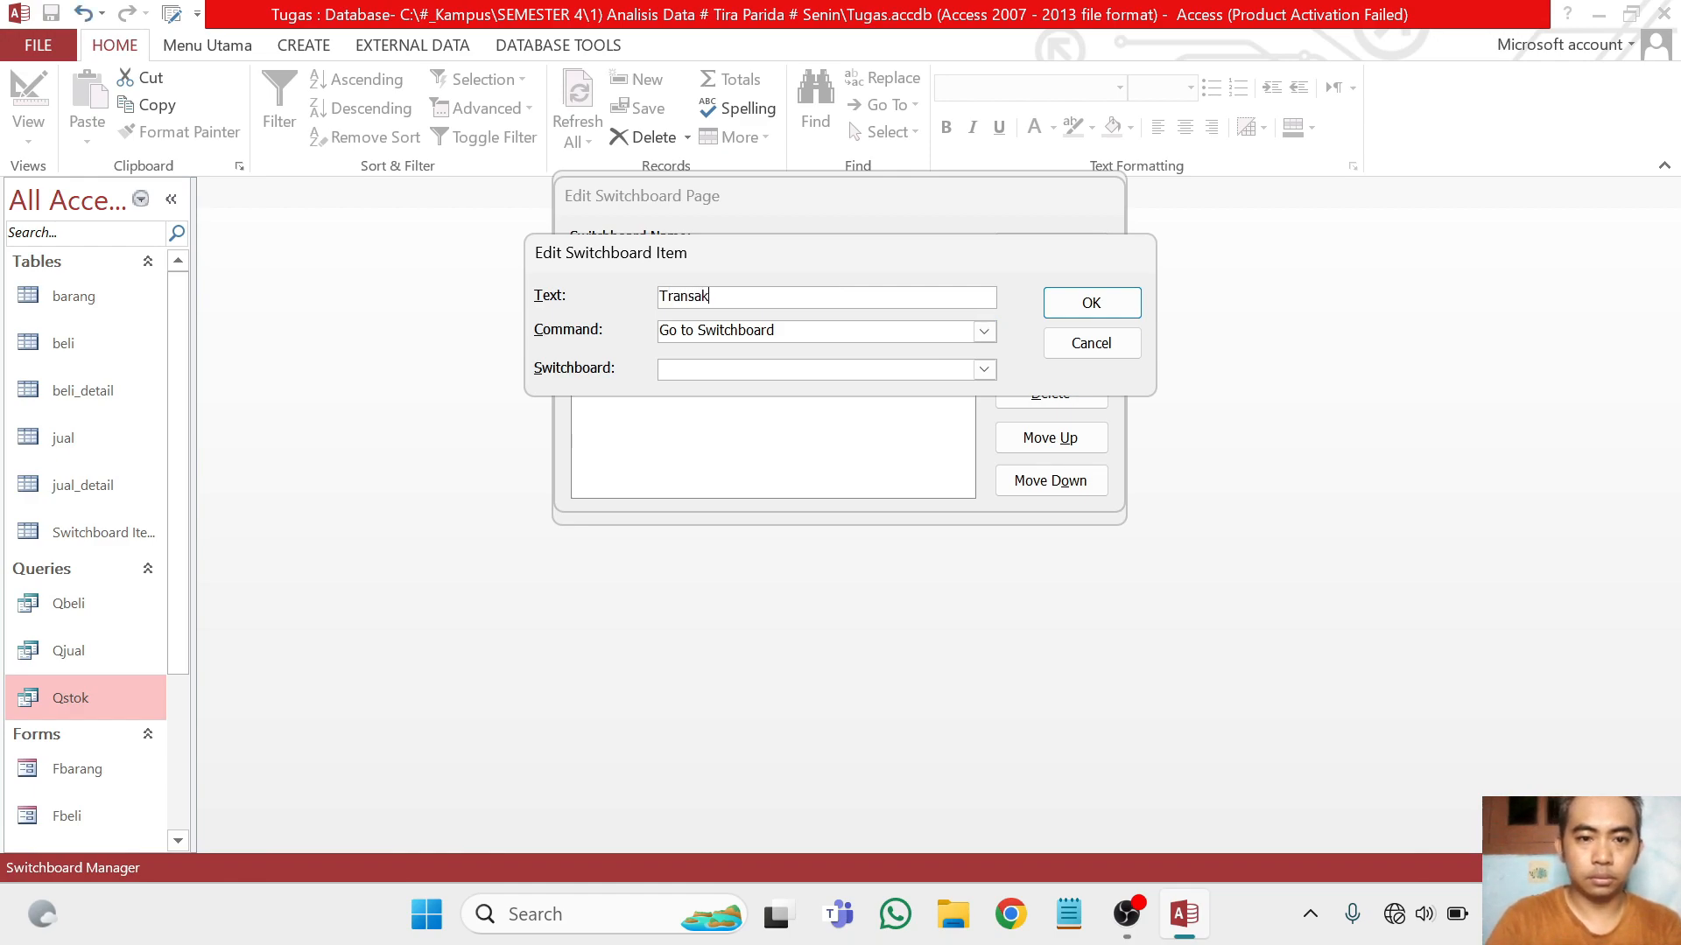
pyautogui.write('si Pembelian')
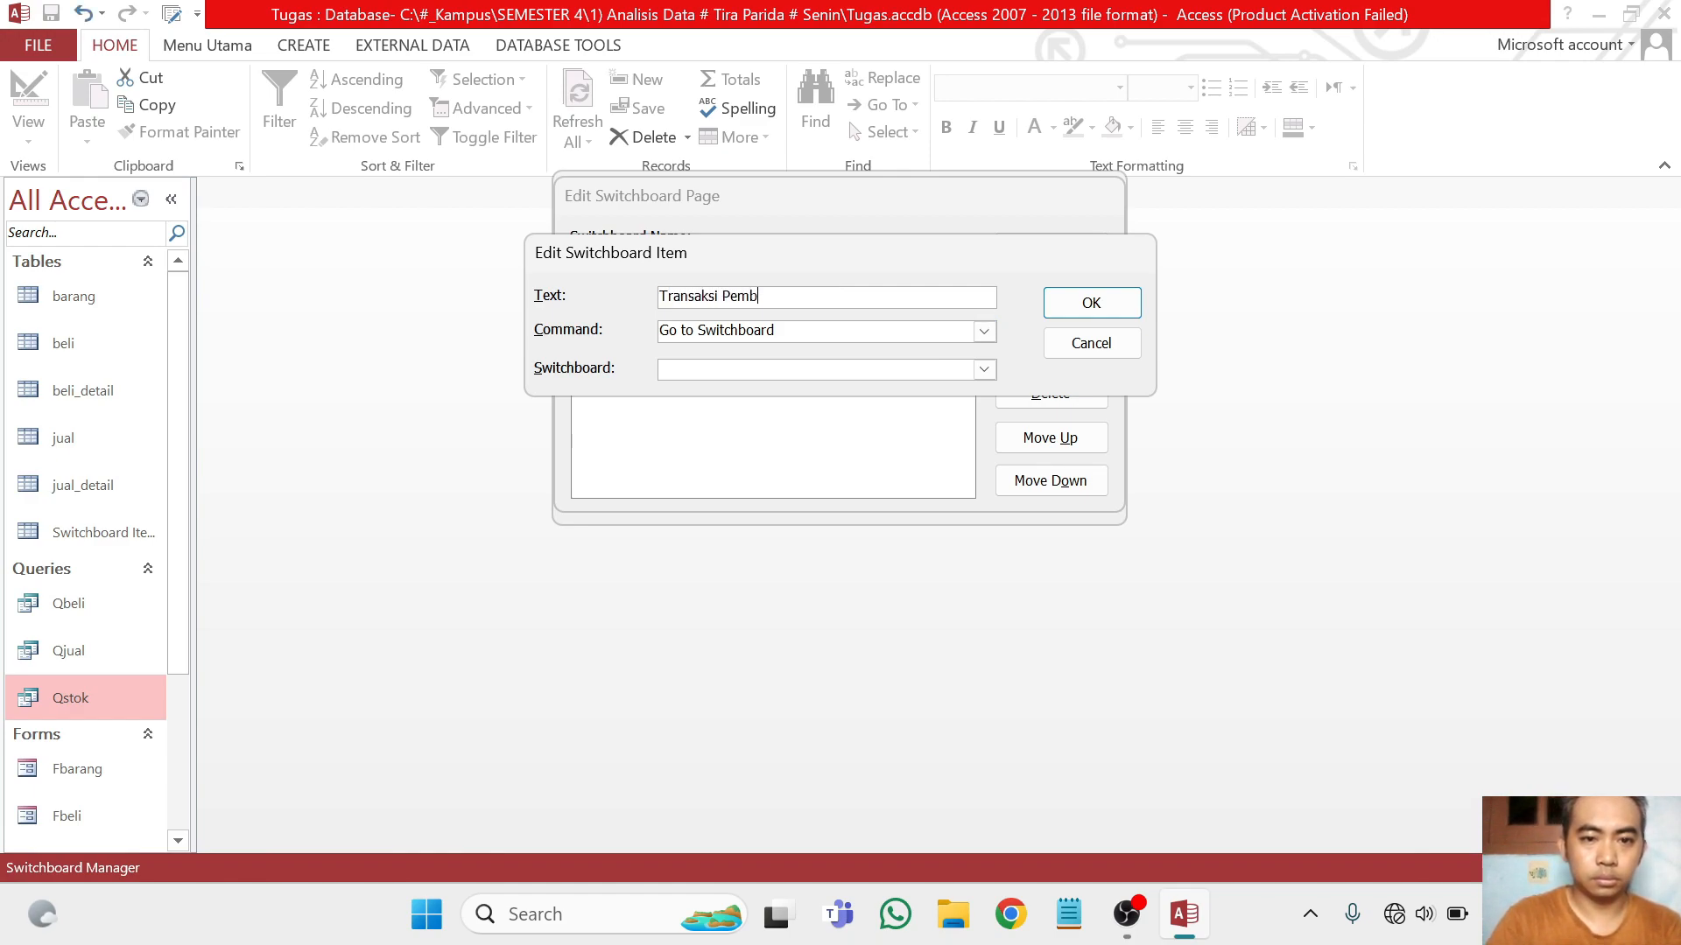
pyautogui.click(984, 331)
pyautogui.click(906, 371)
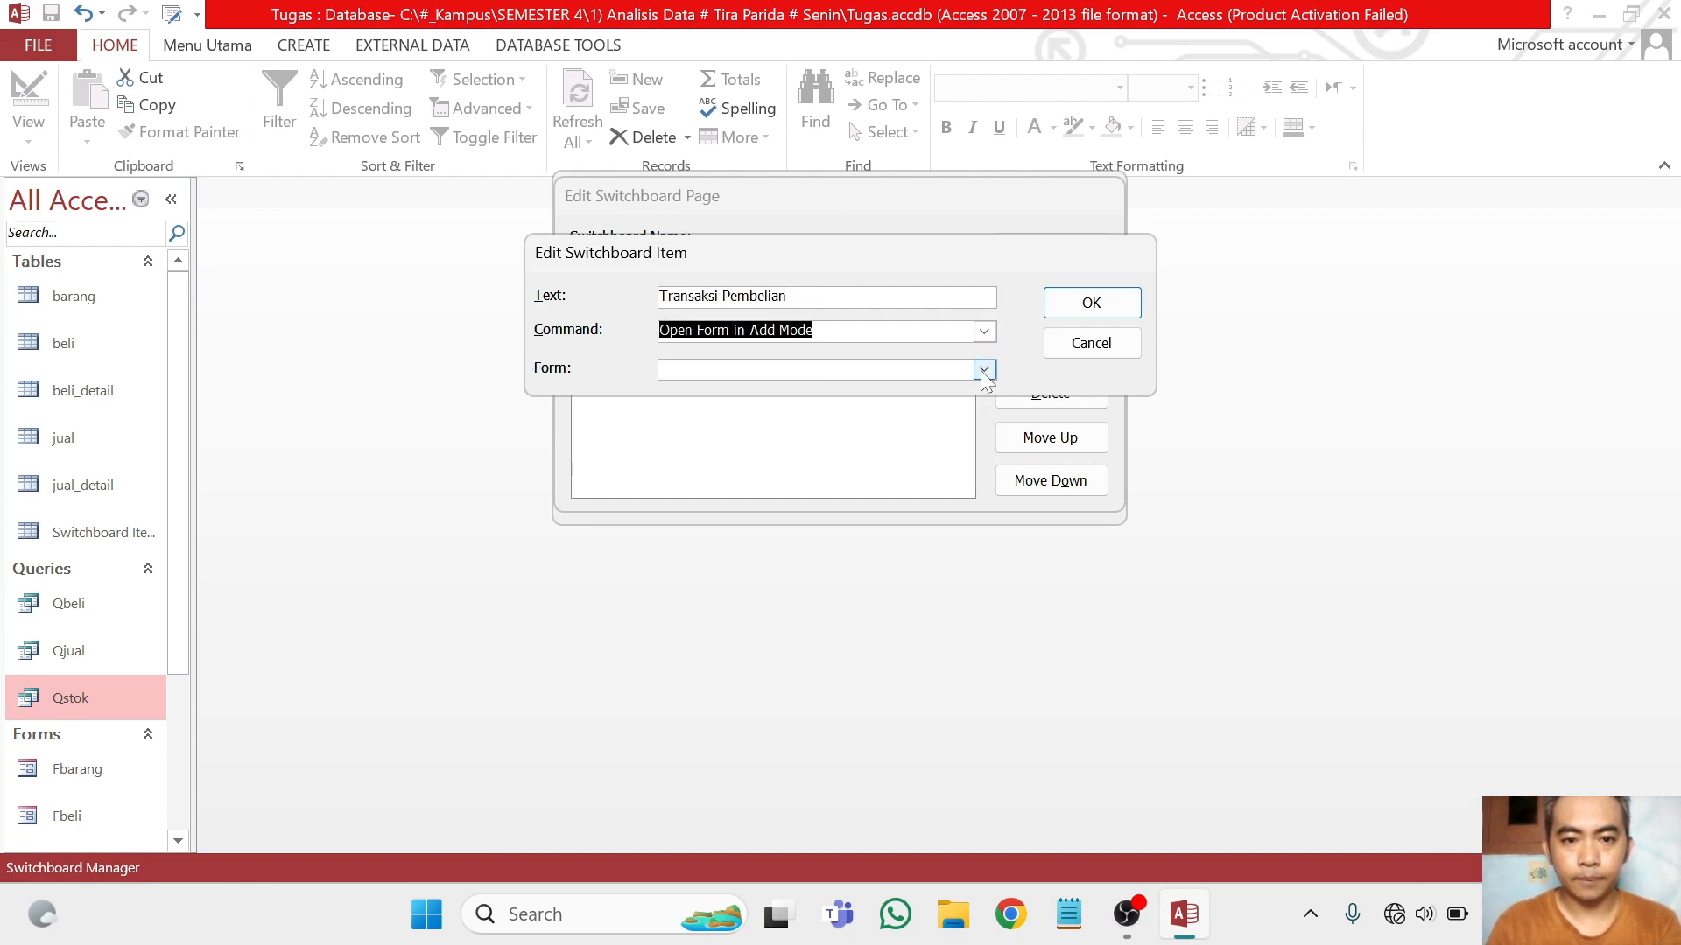
pyautogui.click(982, 370)
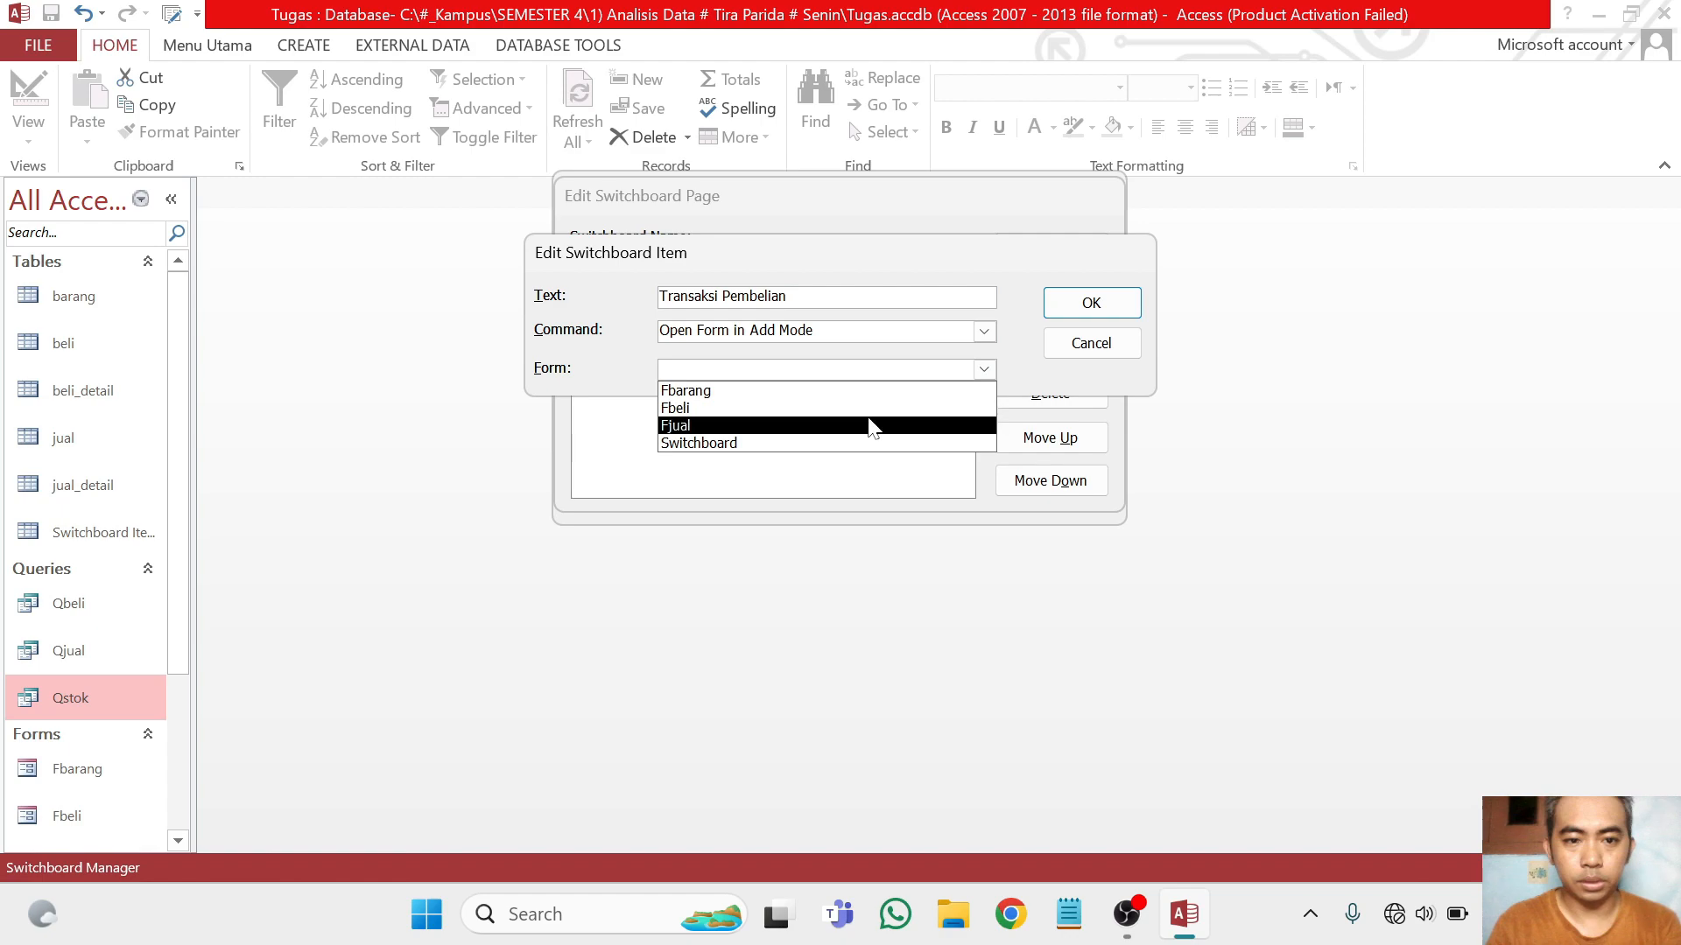
pyautogui.click(876, 408)
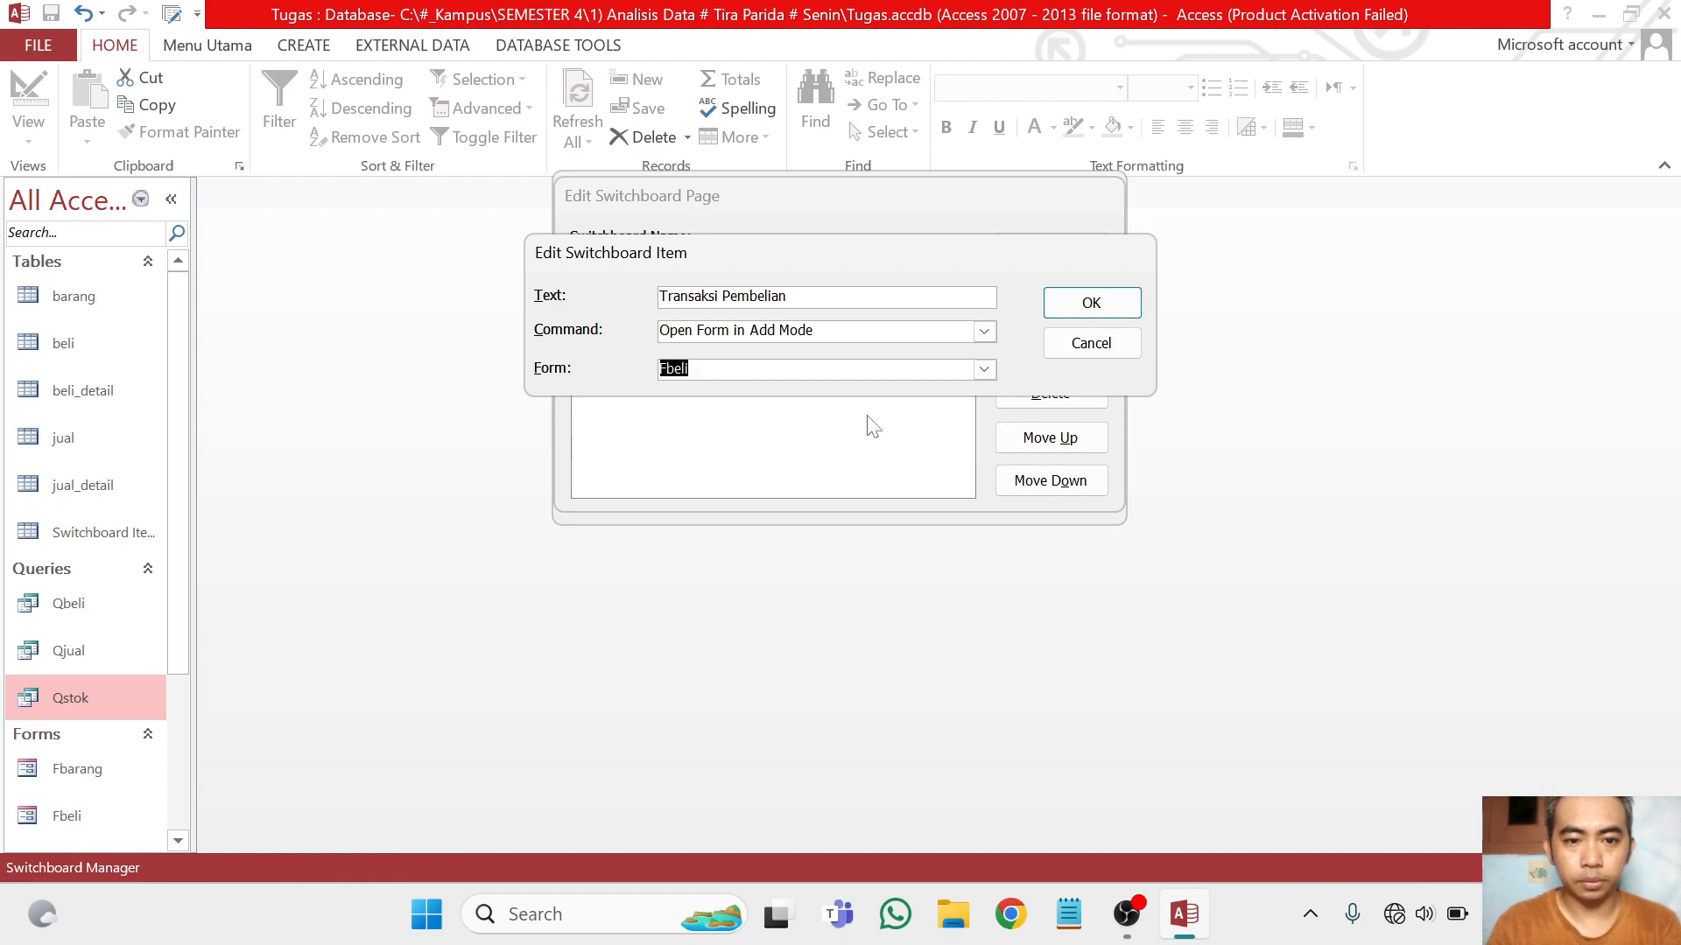
pyautogui.click(982, 370)
pyautogui.click(910, 412)
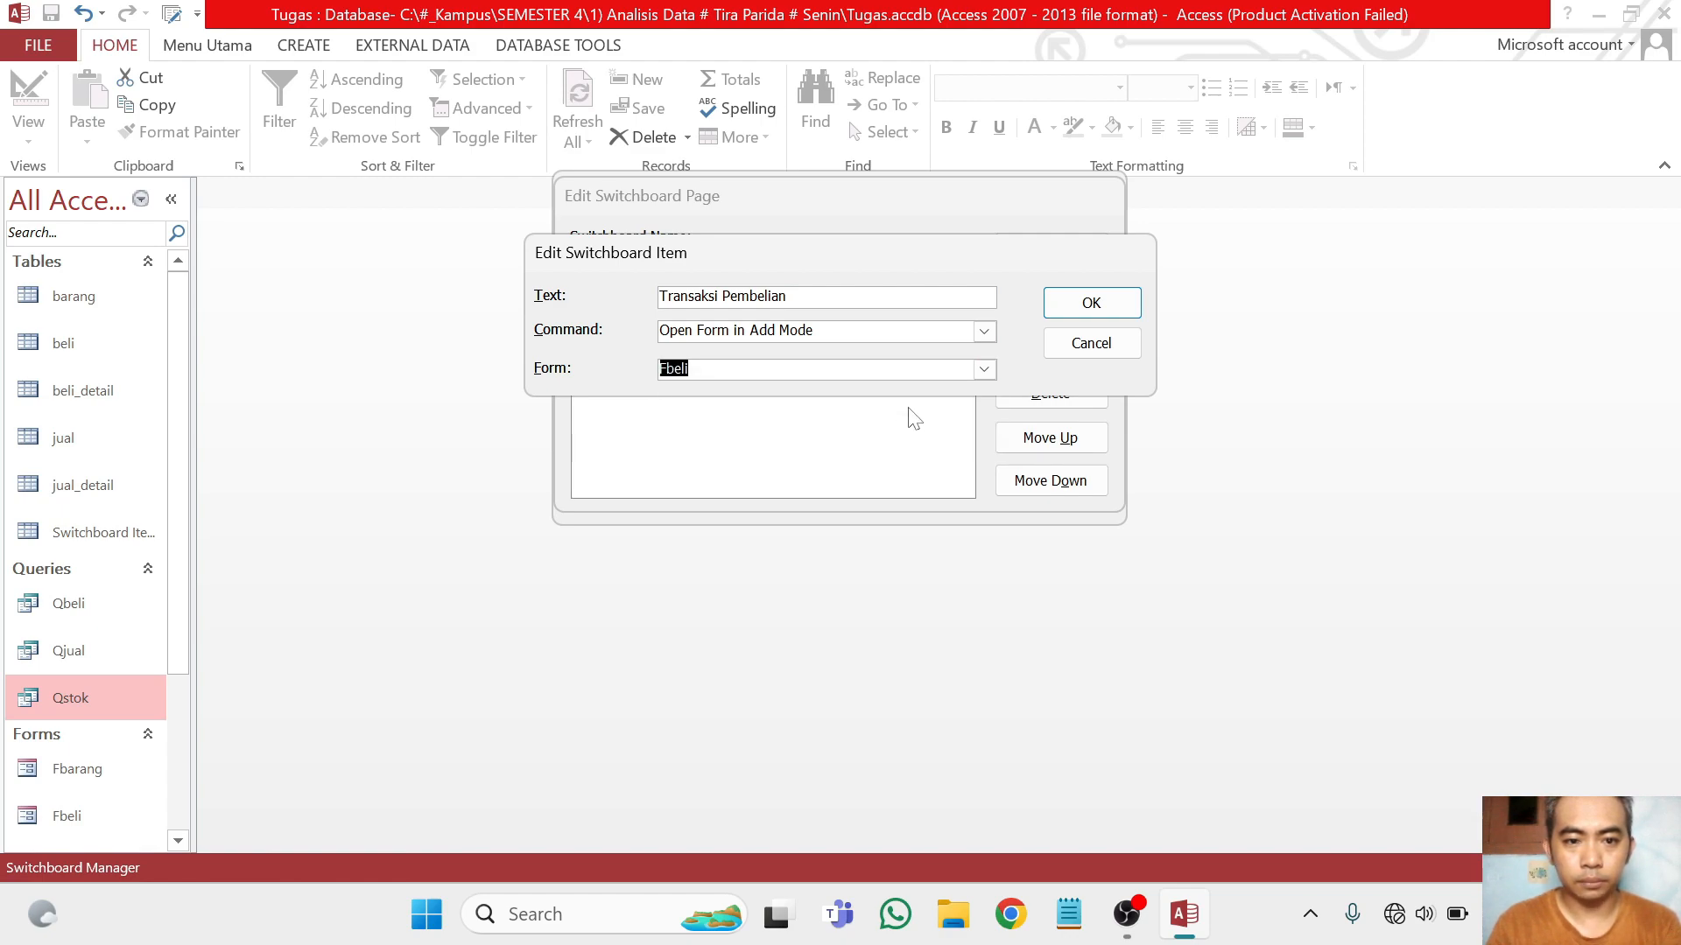
pyautogui.click(1087, 304)
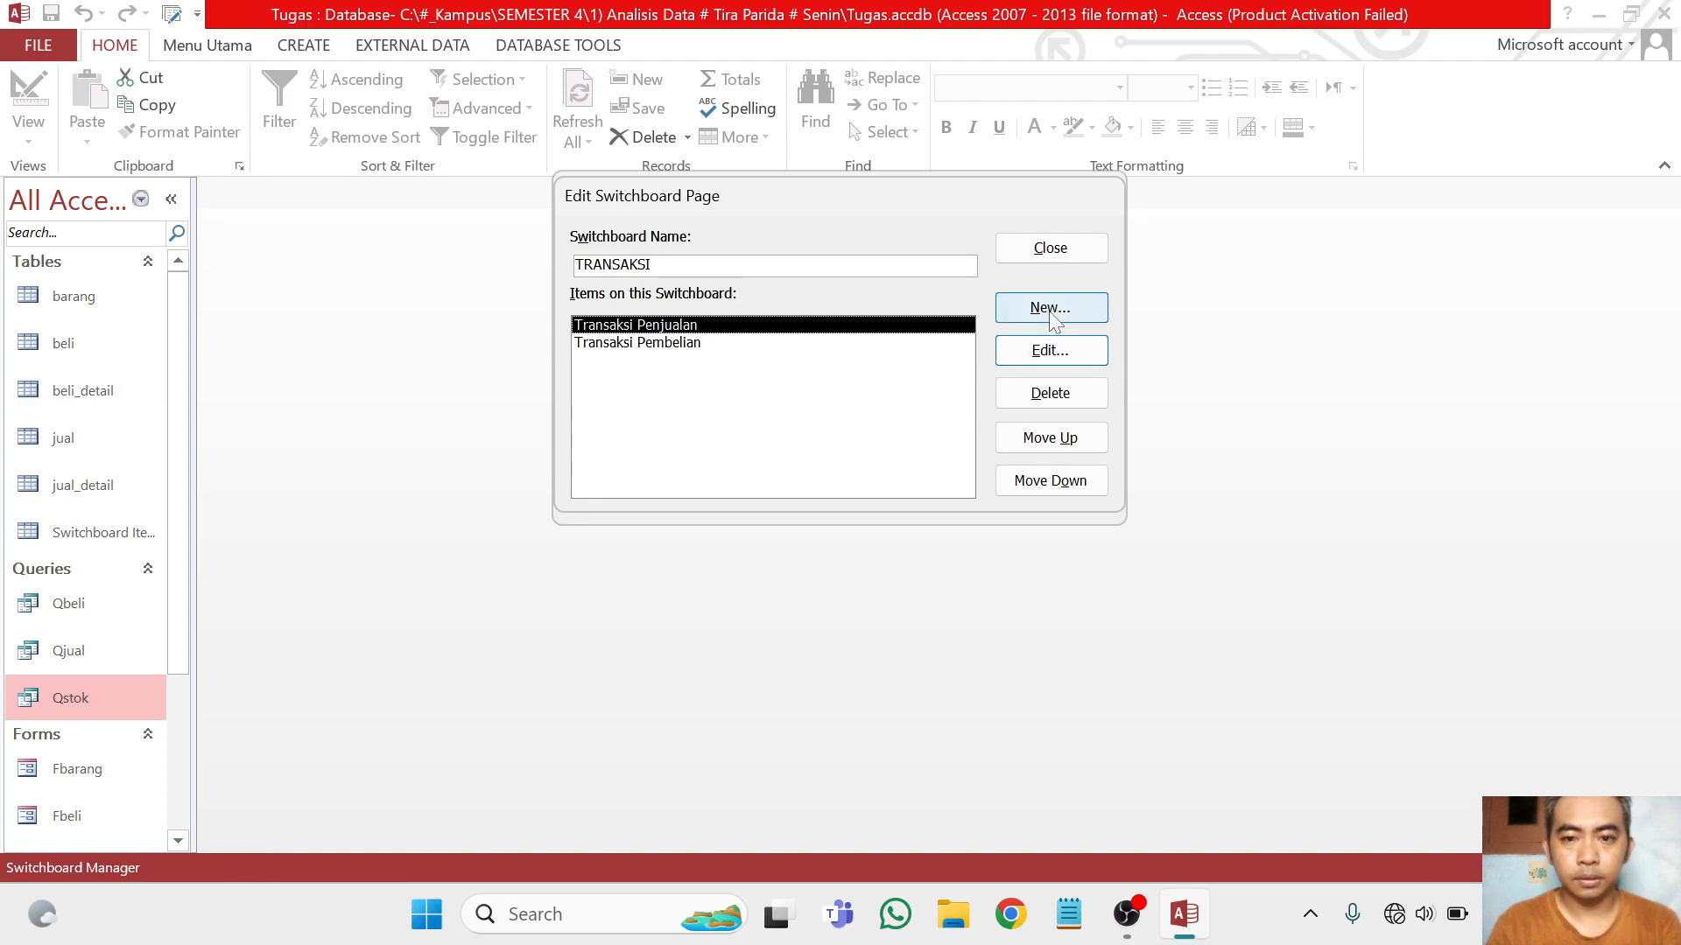
# Add an item named Keluar to the TRANSAKSI page that goes to the MENU UTAMA switchboard, and close the page editor
pyautogui.click(1048, 310)
pyautogui.write('Keluar')
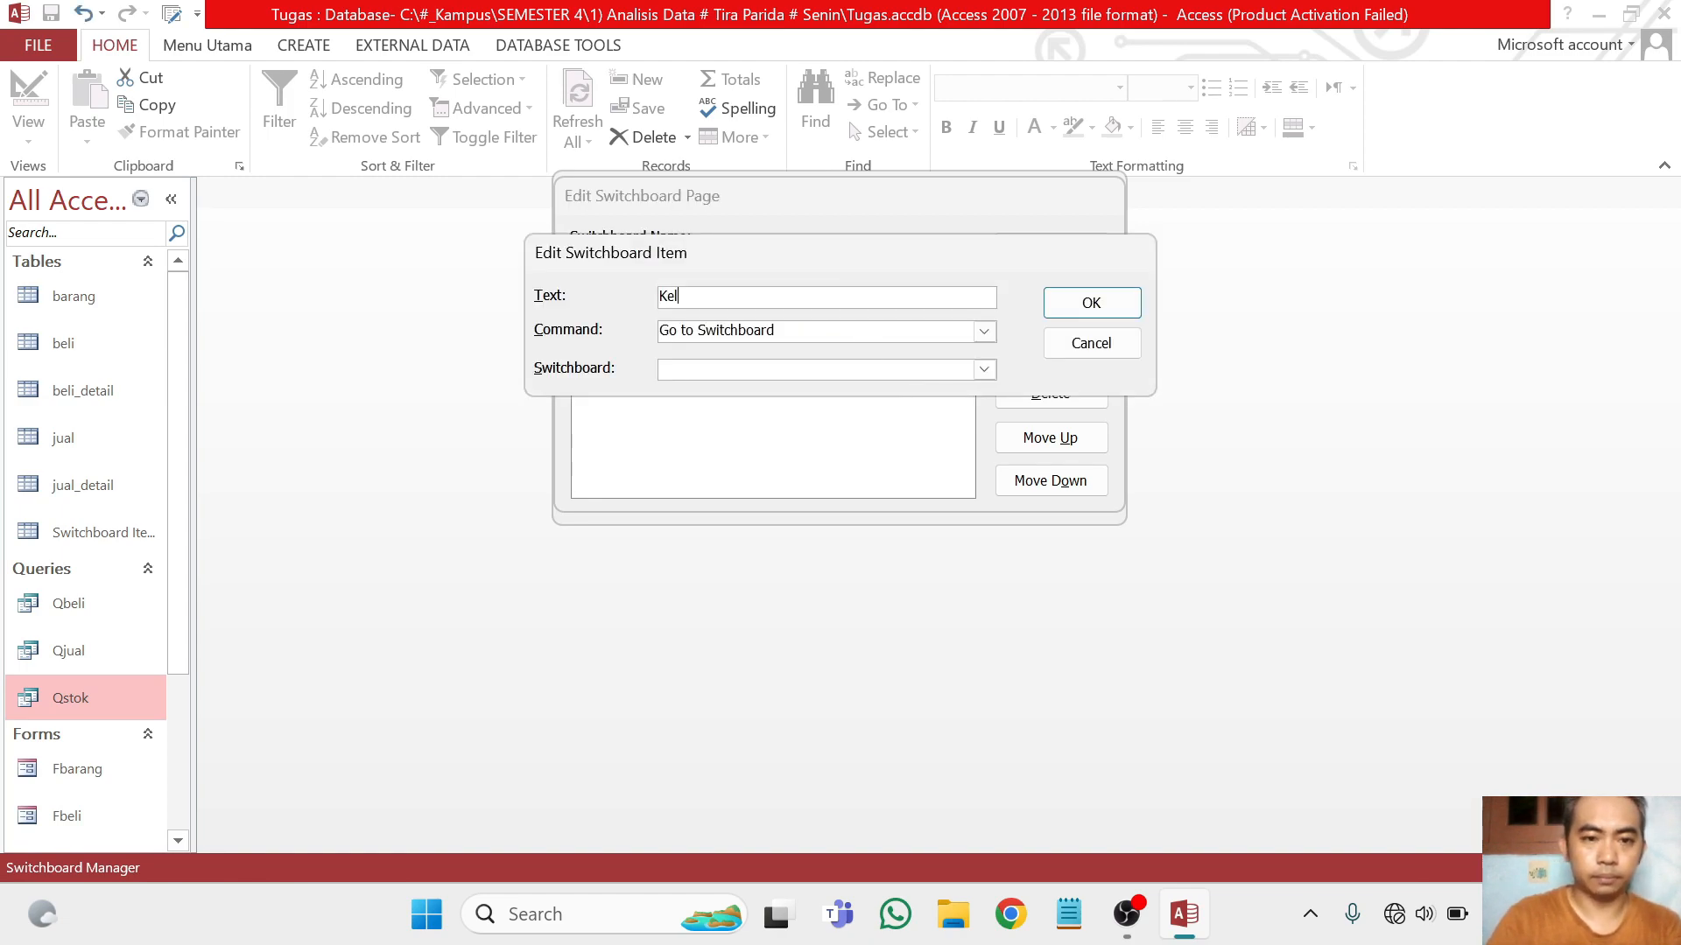
pyautogui.click(984, 331)
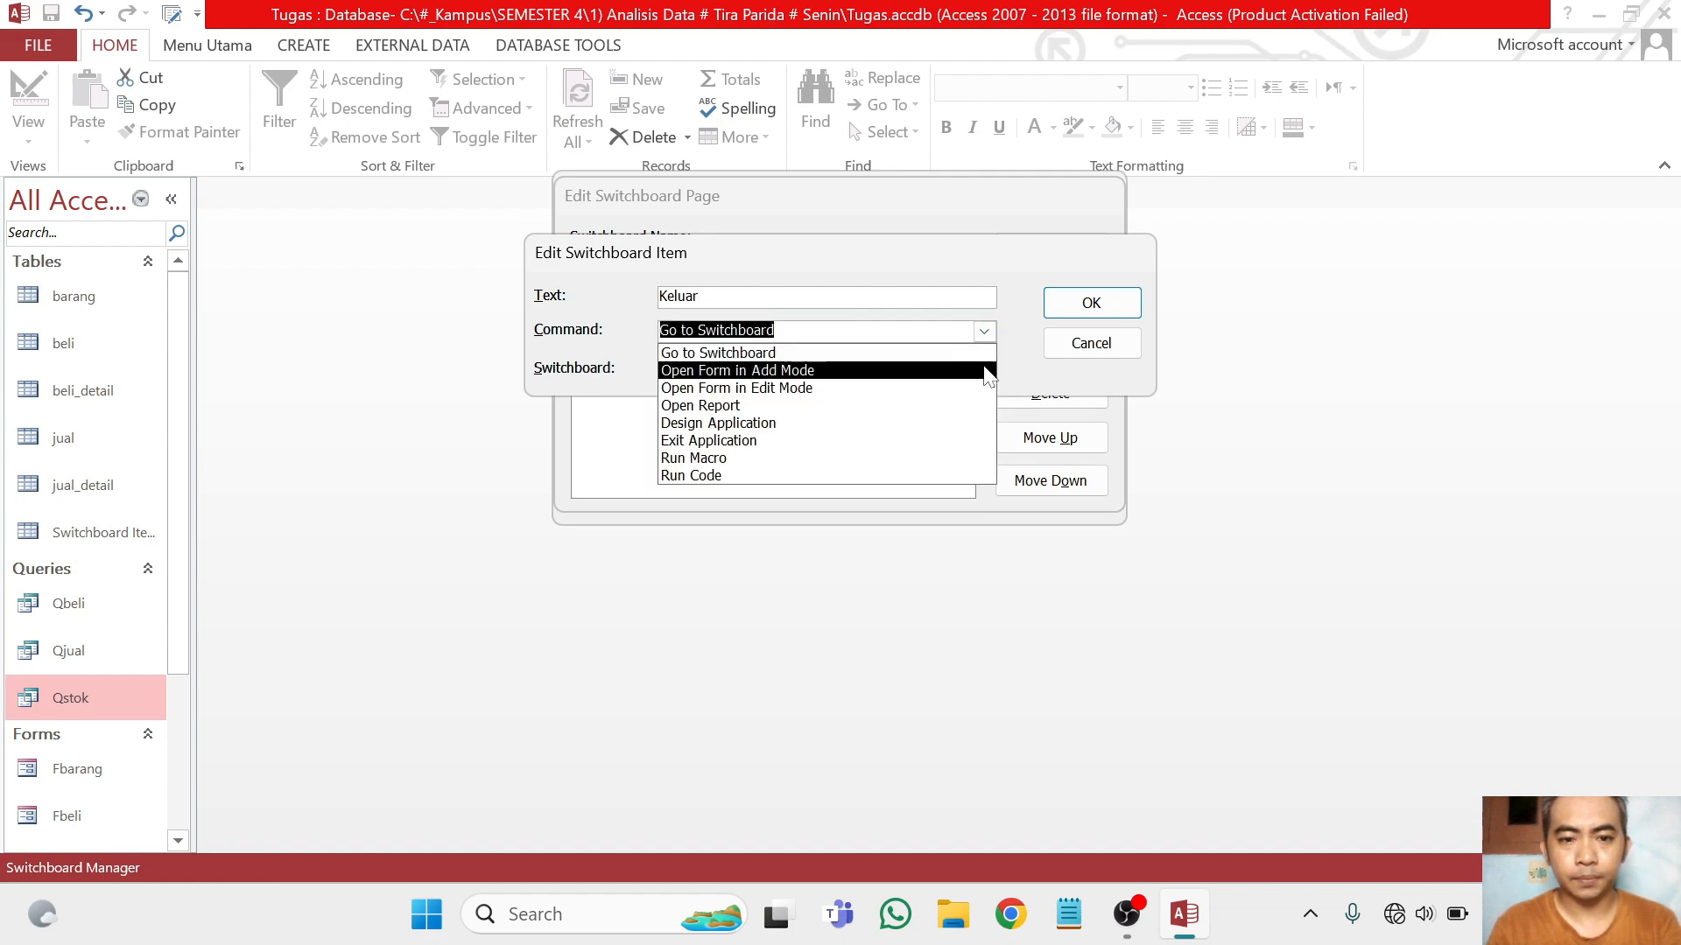
pyautogui.click(989, 371)
pyautogui.click(984, 370)
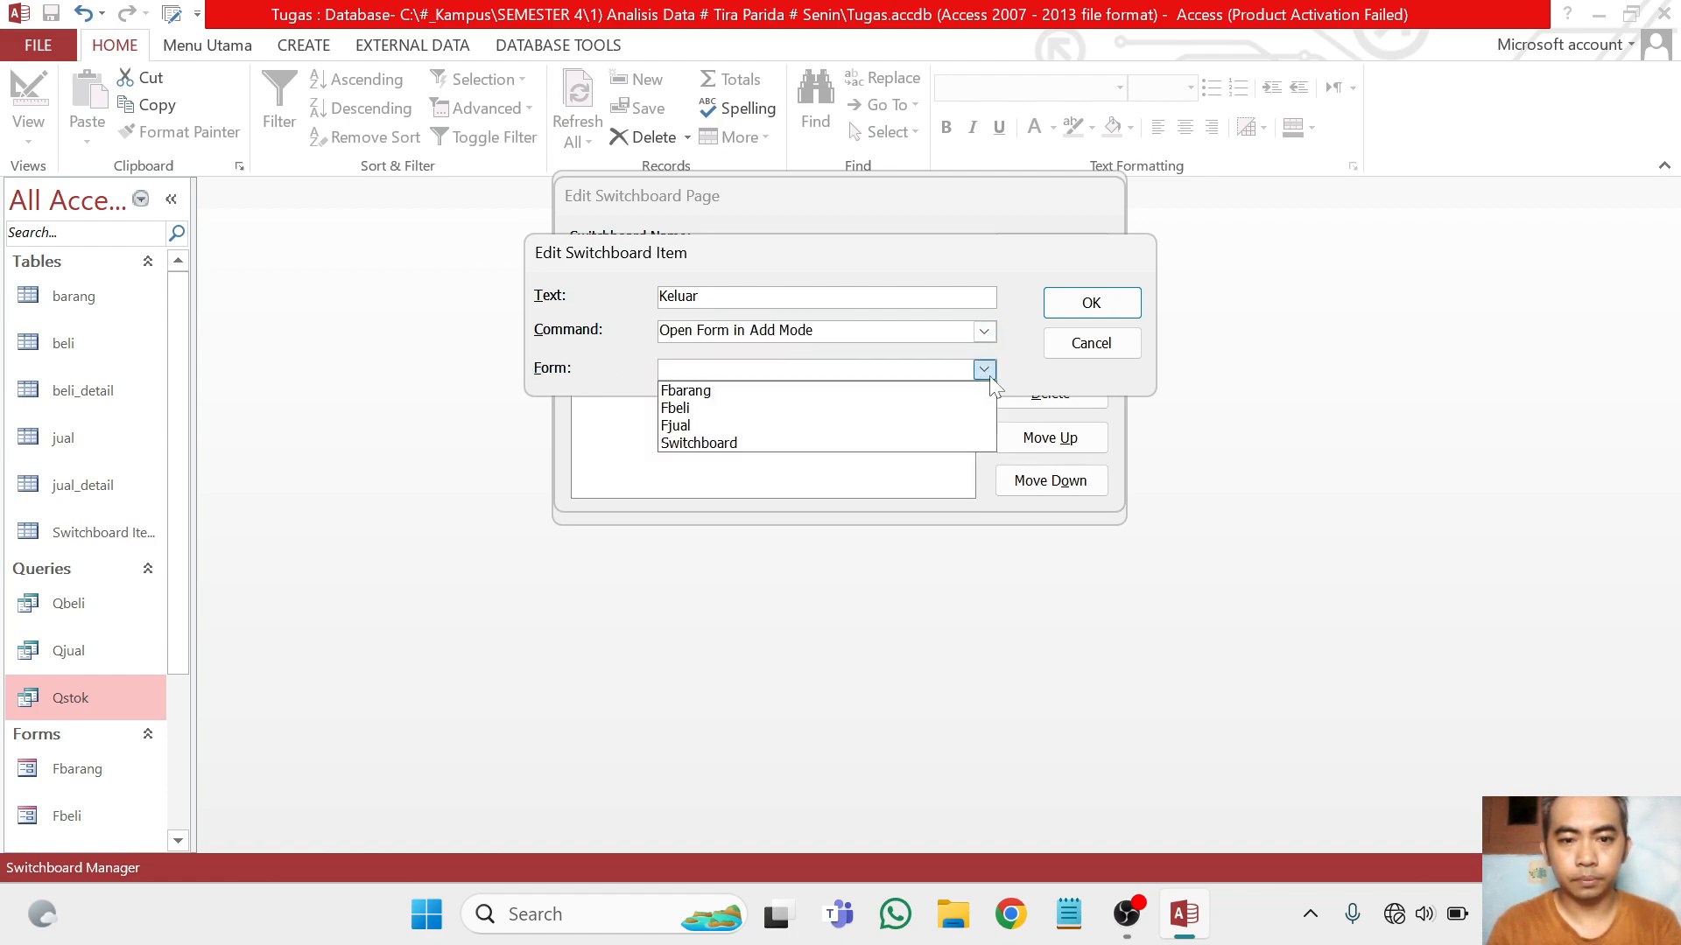
pyautogui.click(984, 331)
pyautogui.click(954, 347)
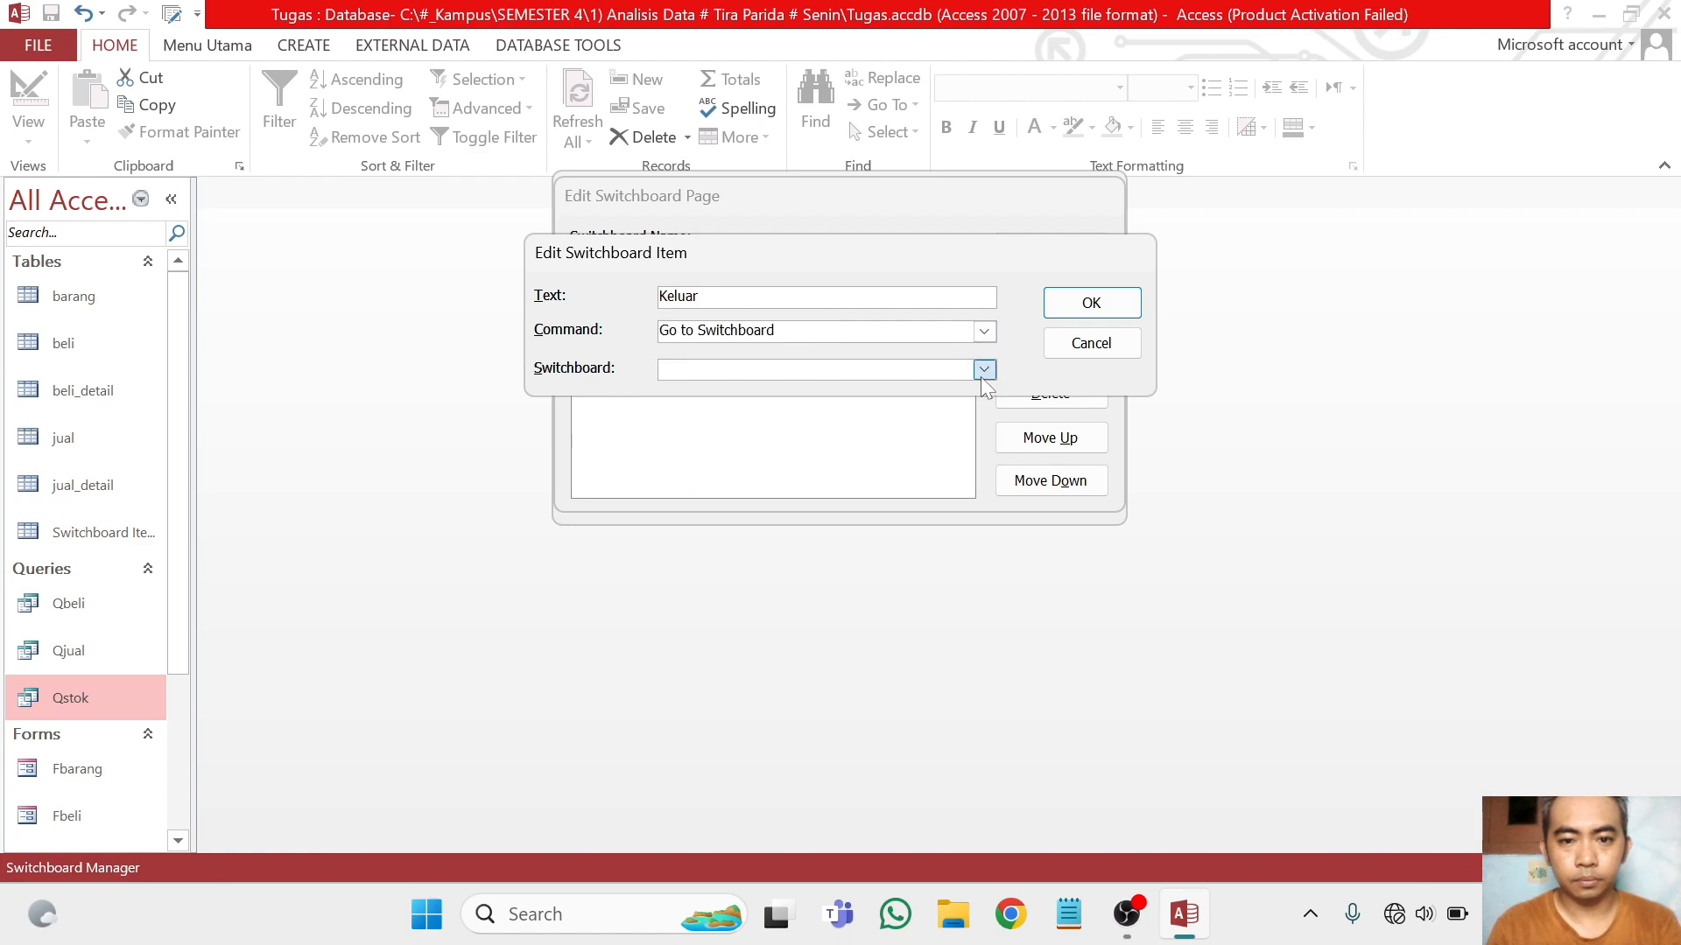
pyautogui.click(984, 369)
pyautogui.click(947, 426)
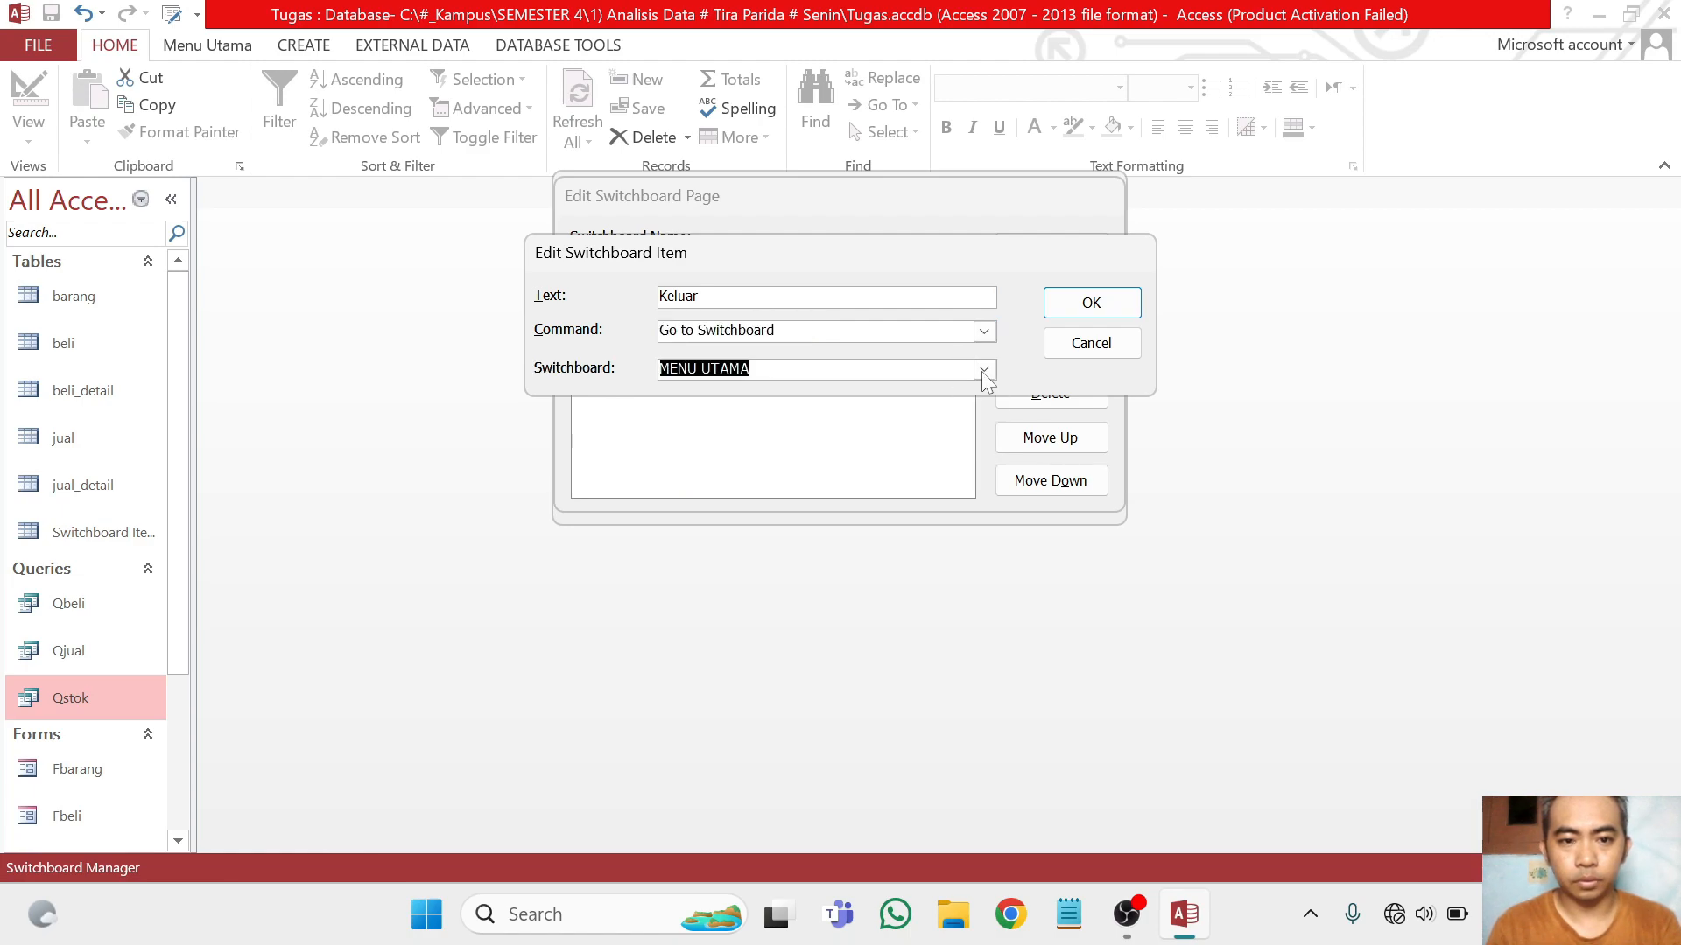
pyautogui.click(1091, 303)
pyautogui.click(1048, 249)
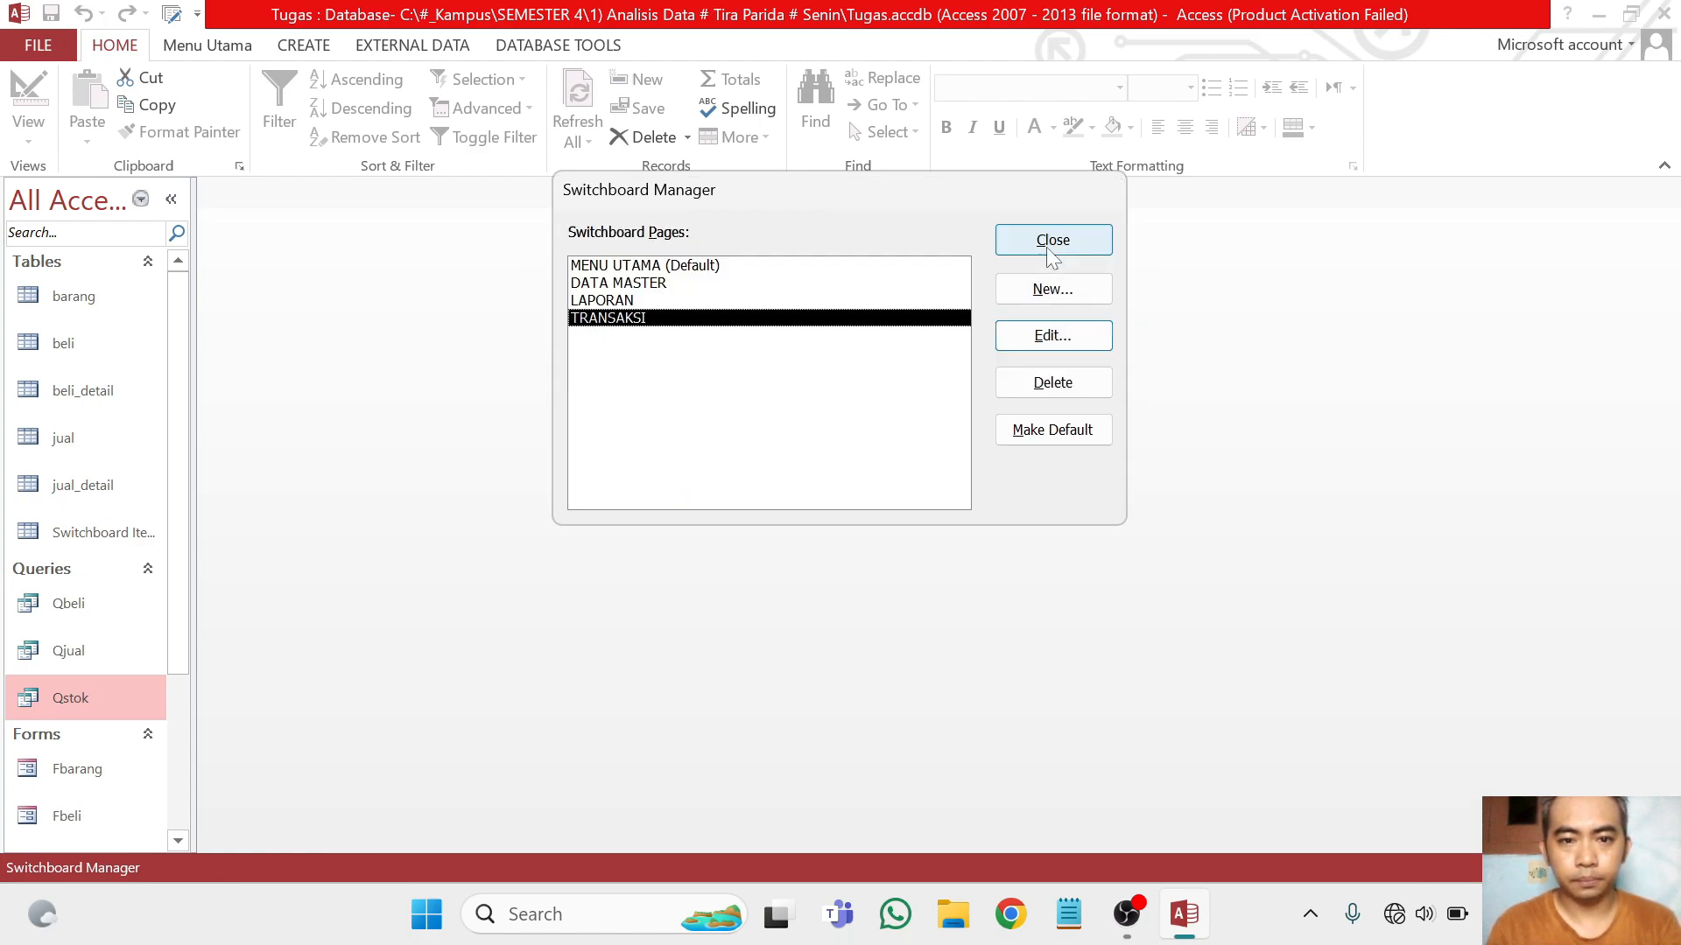
# Add an item named Laporan Pembelian to the LAPORAN switchboard page that runs Open Report on Rbeli
pyautogui.doubleClick(623, 301)
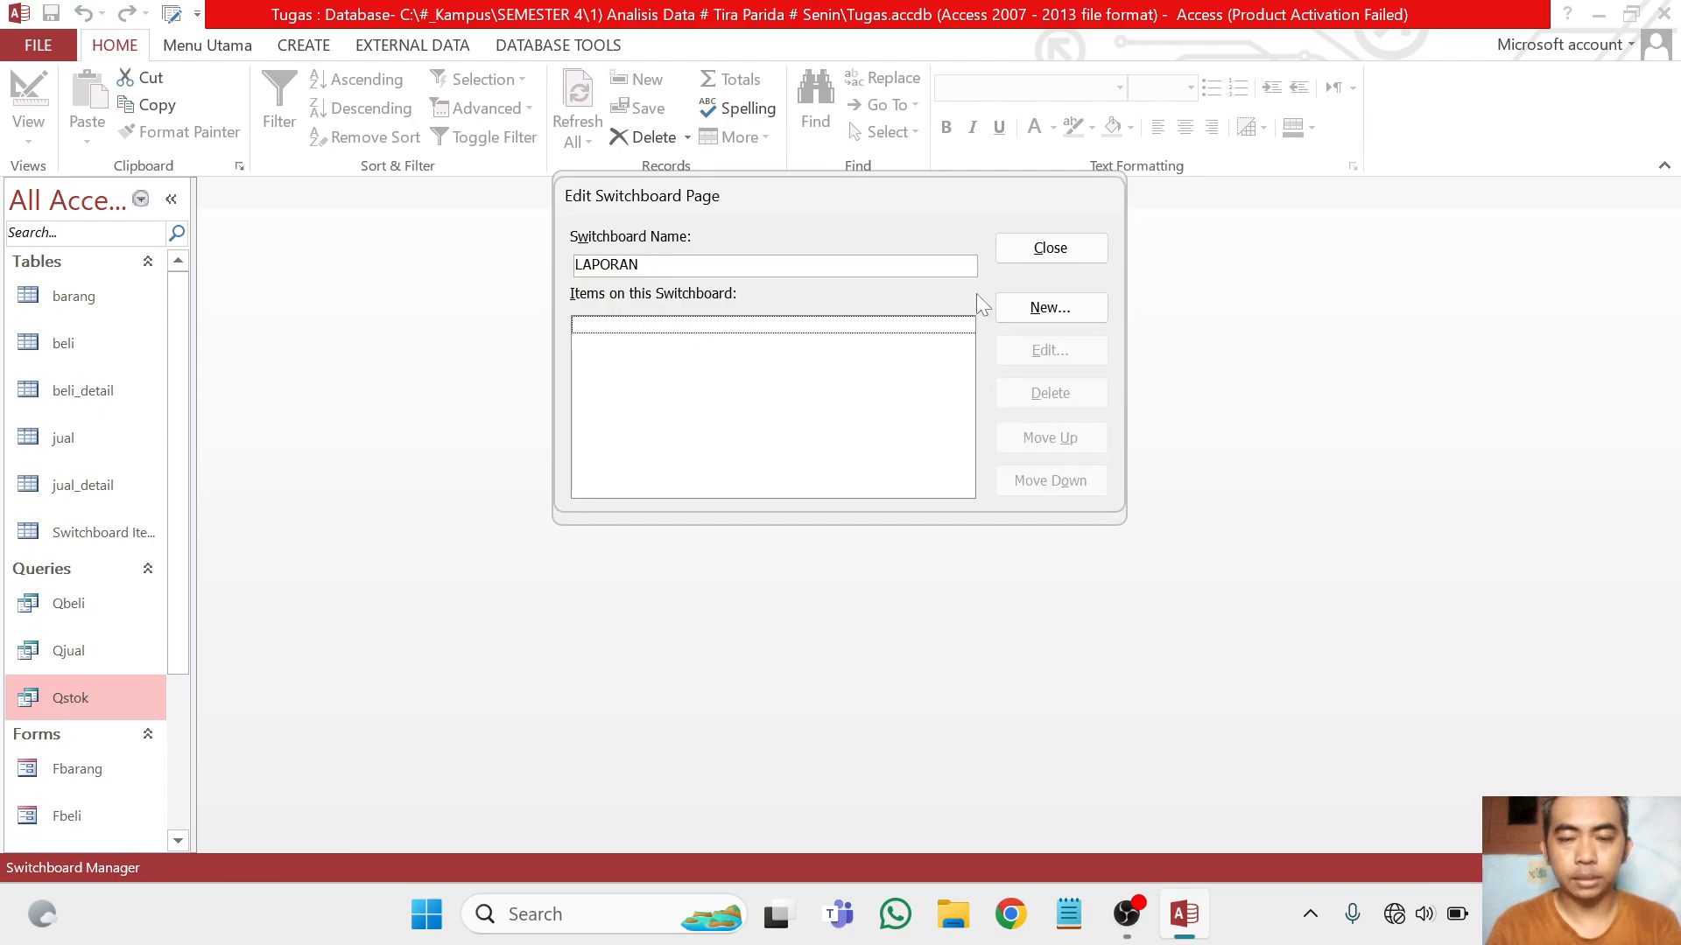
pyautogui.click(1050, 309)
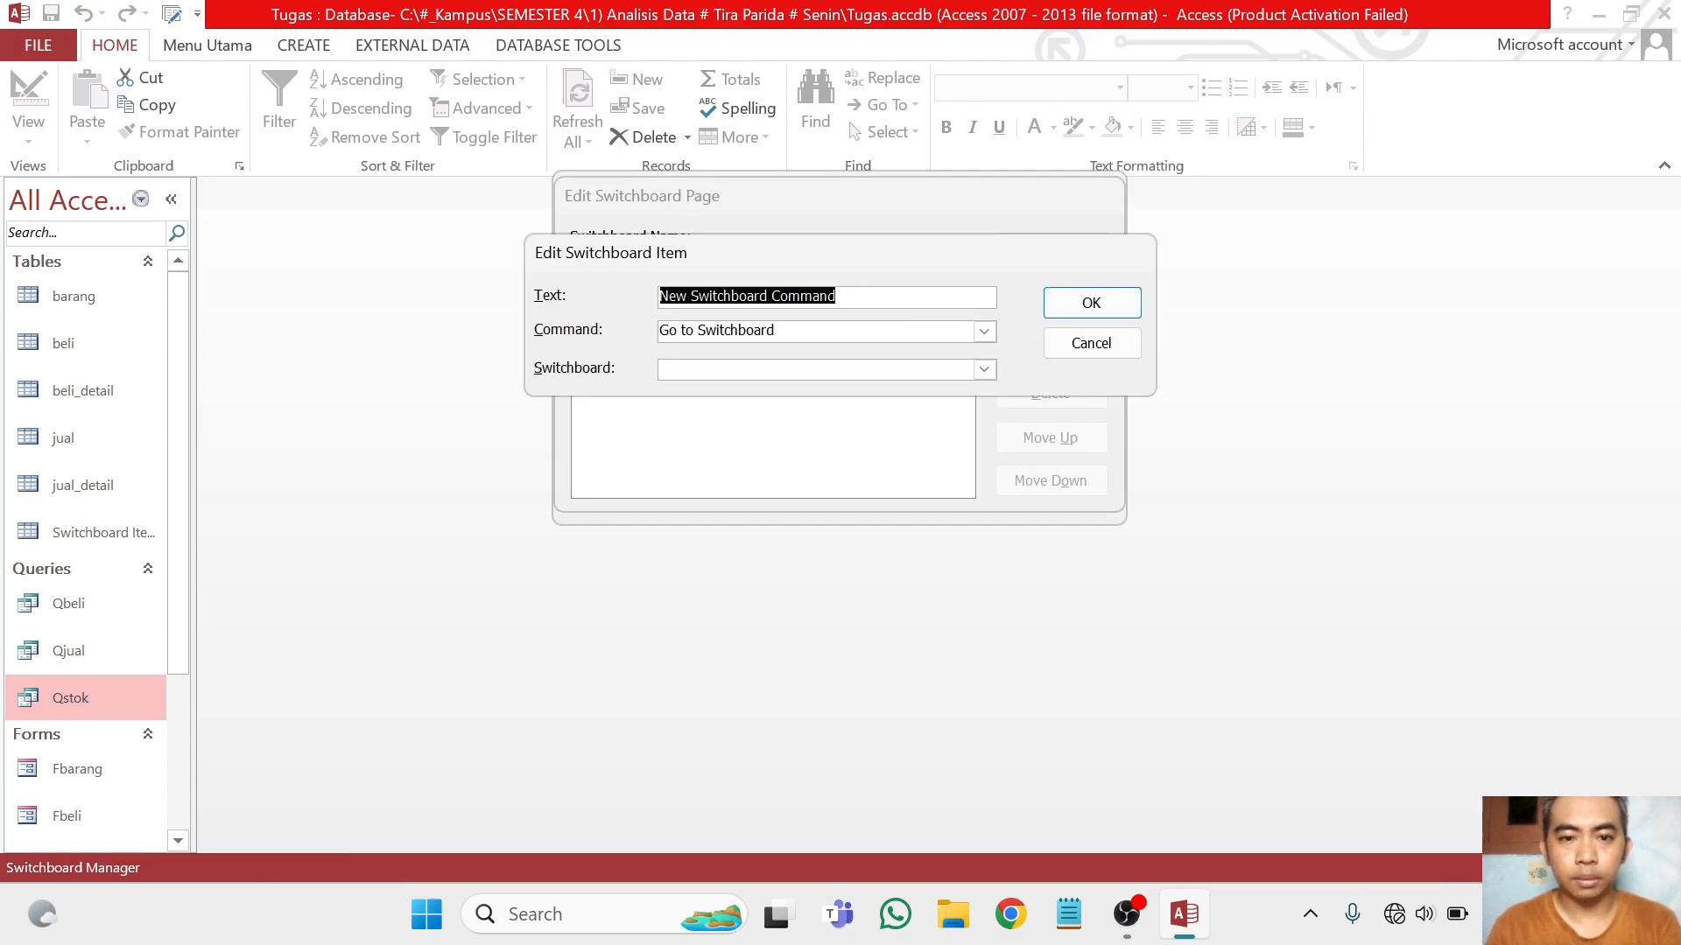
pyautogui.write('K')
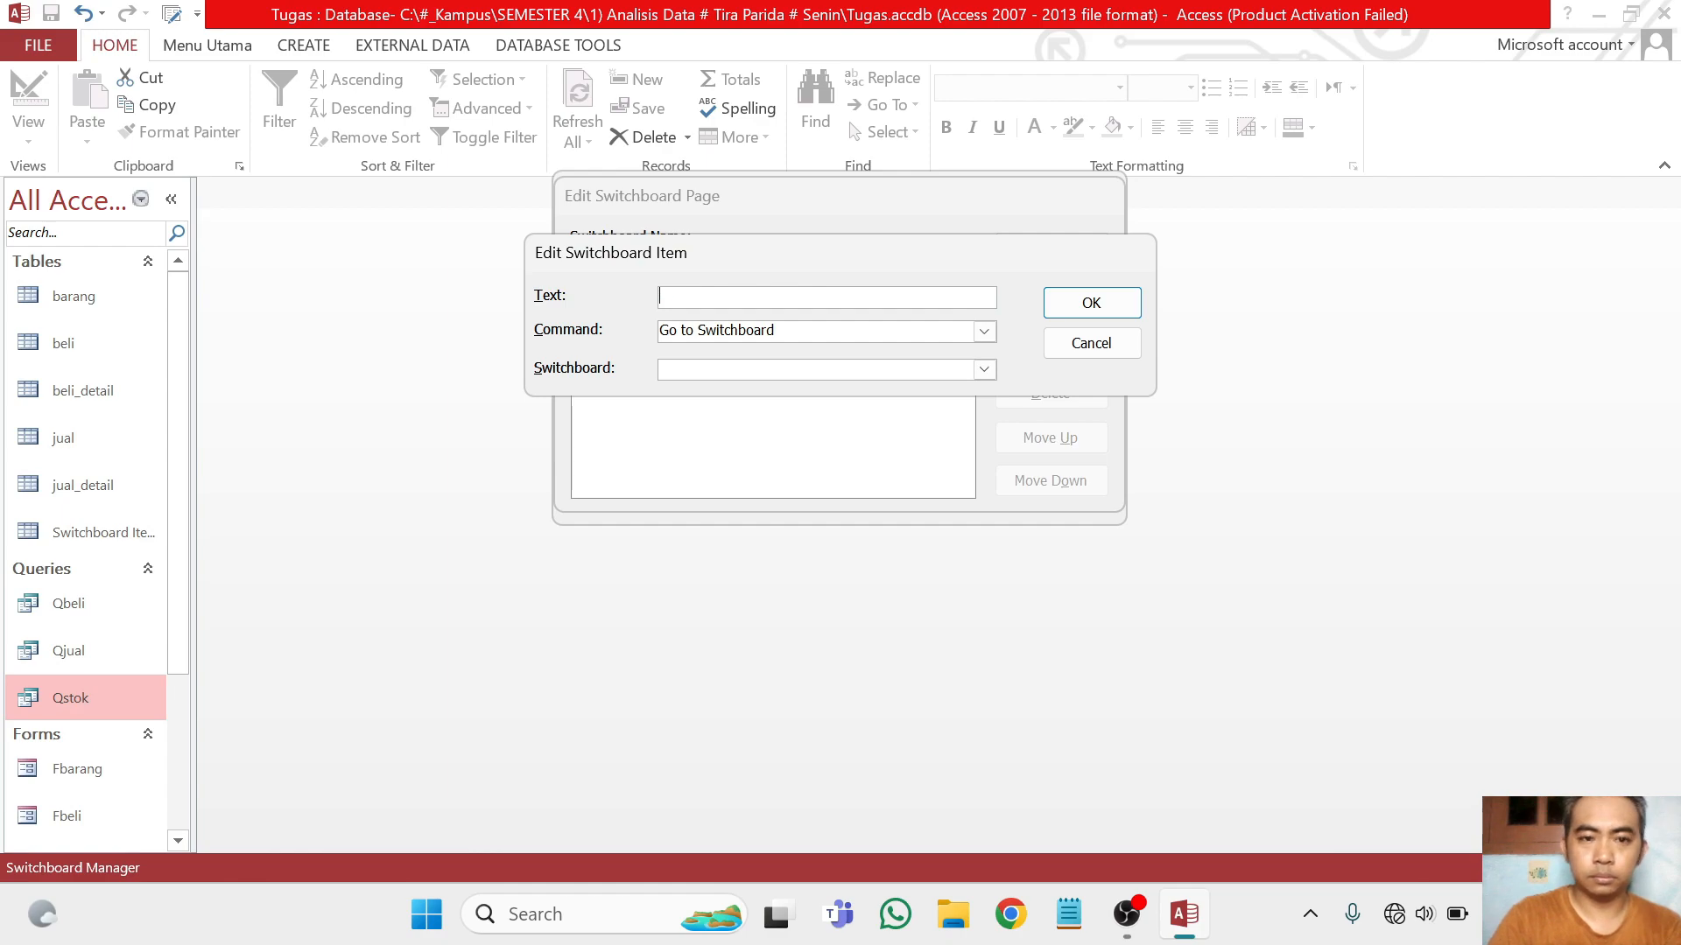
pyautogui.write('Laporan Pembelian')
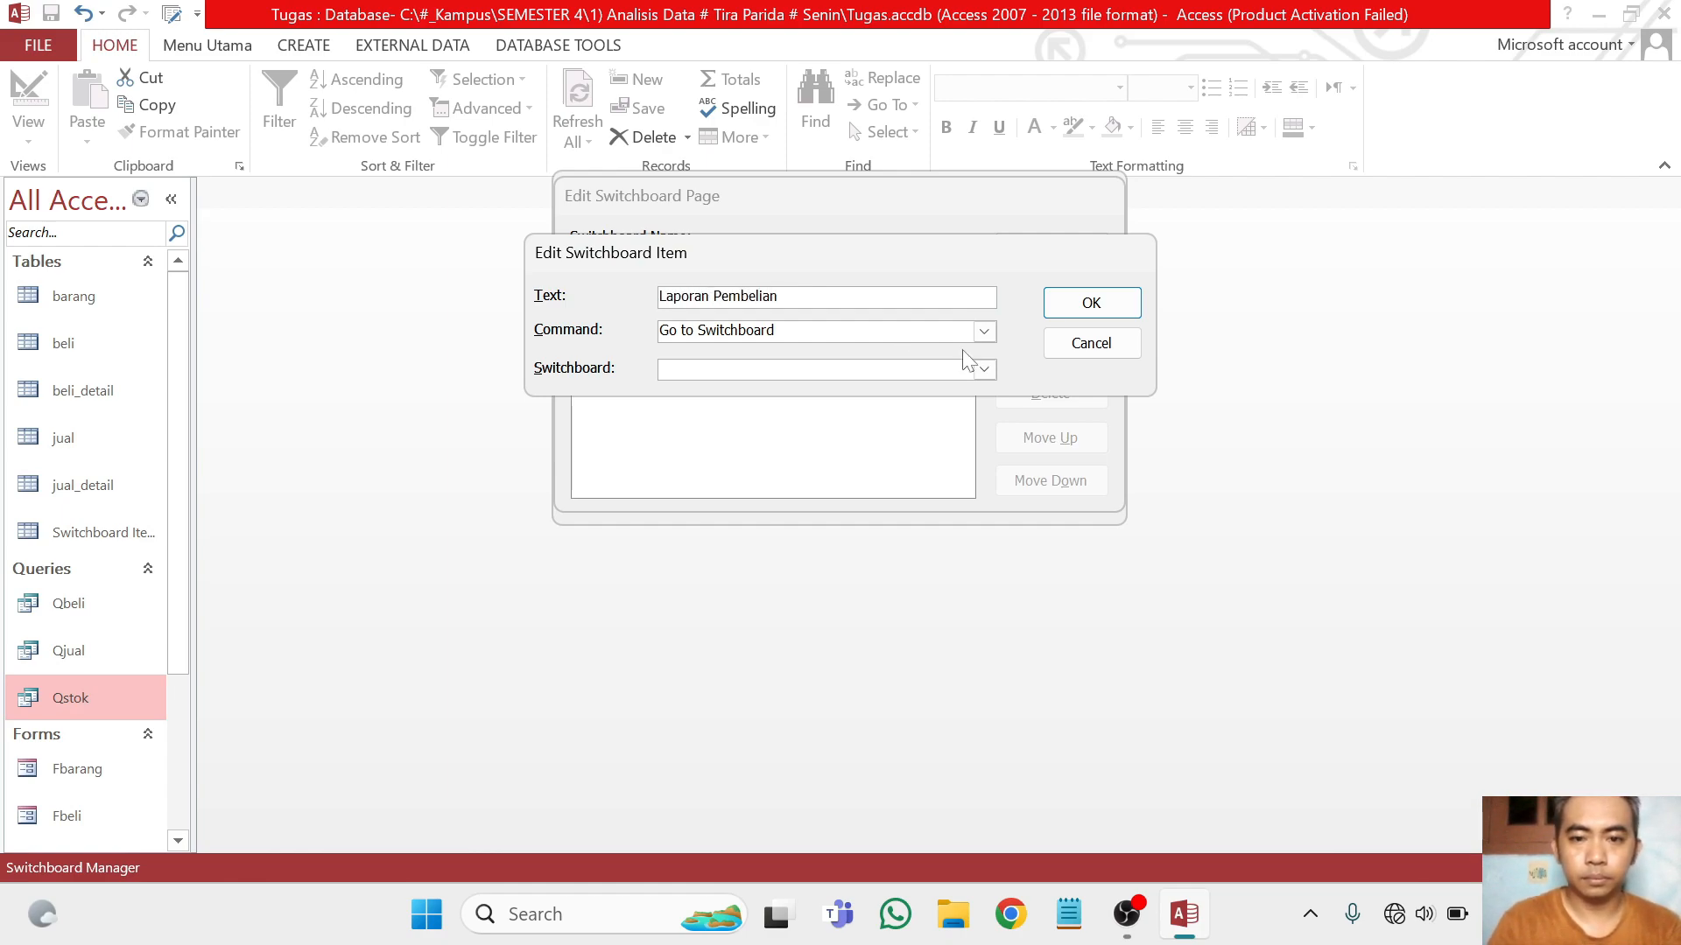
pyautogui.click(983, 331)
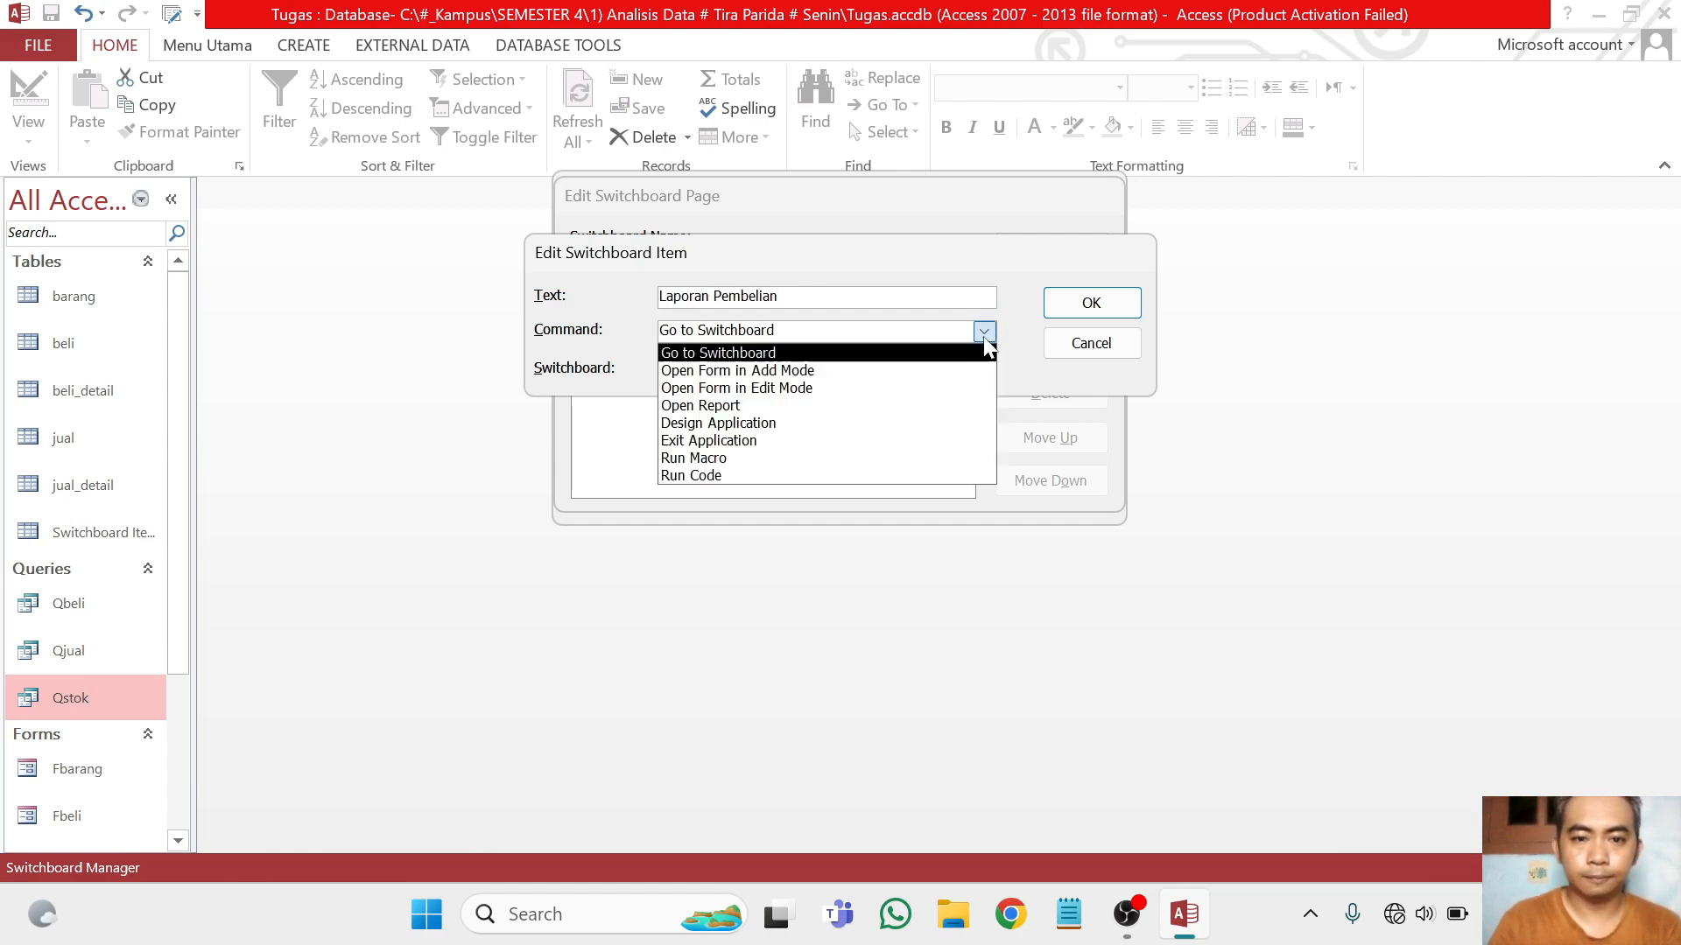
pyautogui.click(883, 408)
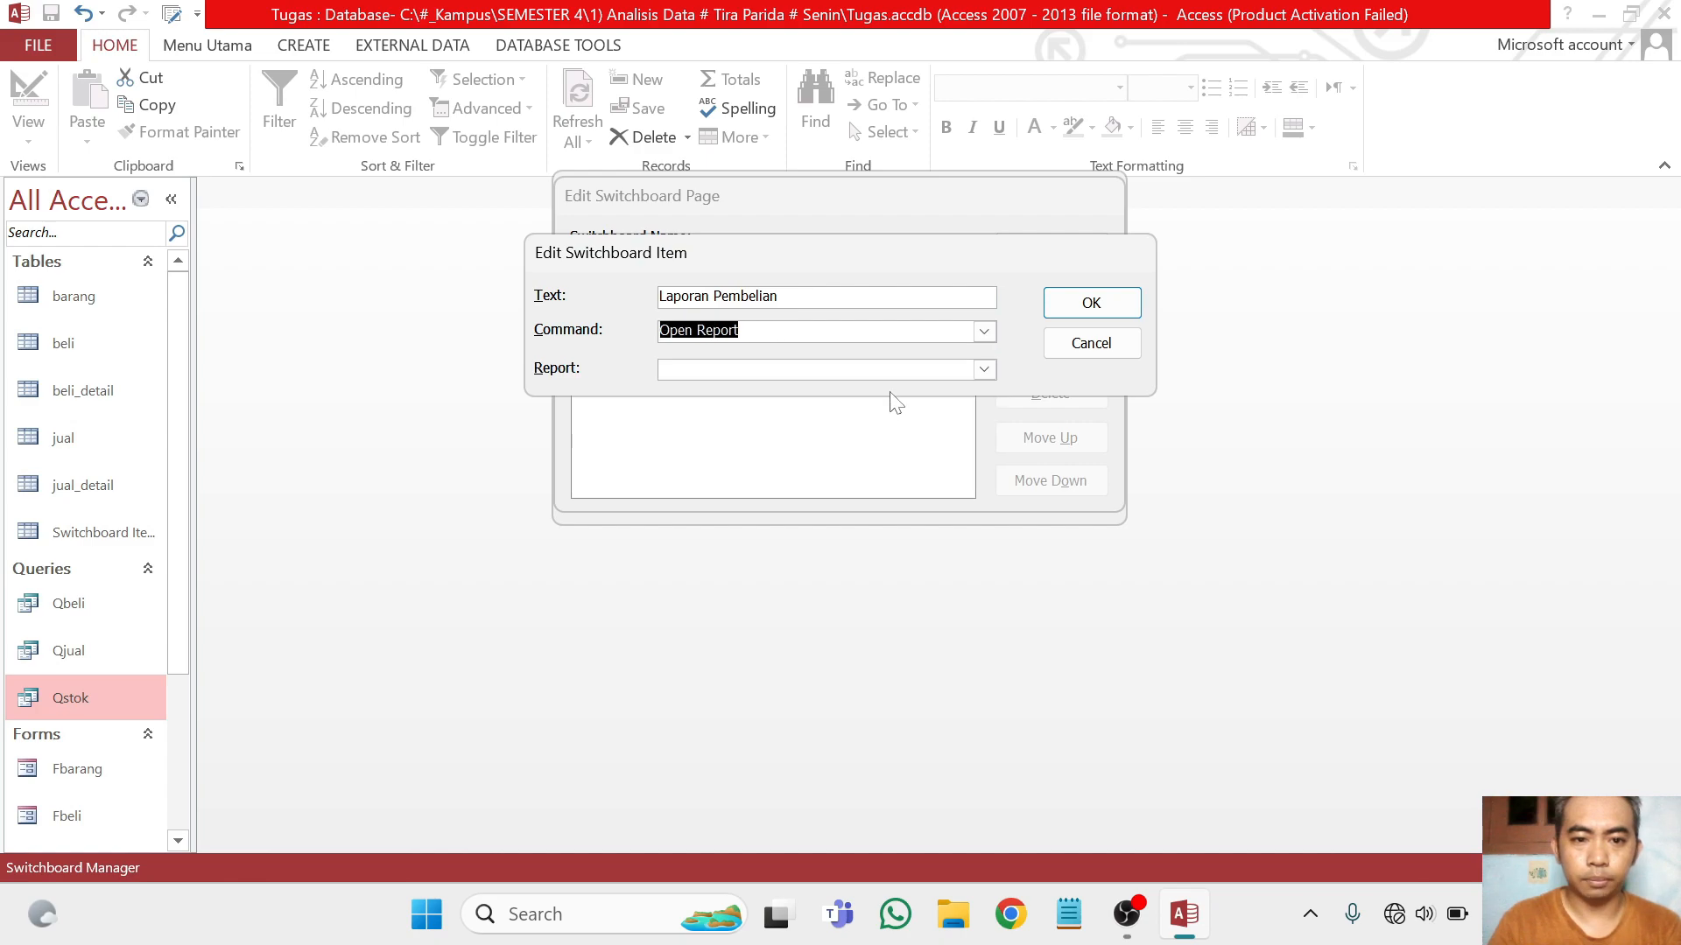
pyautogui.click(983, 375)
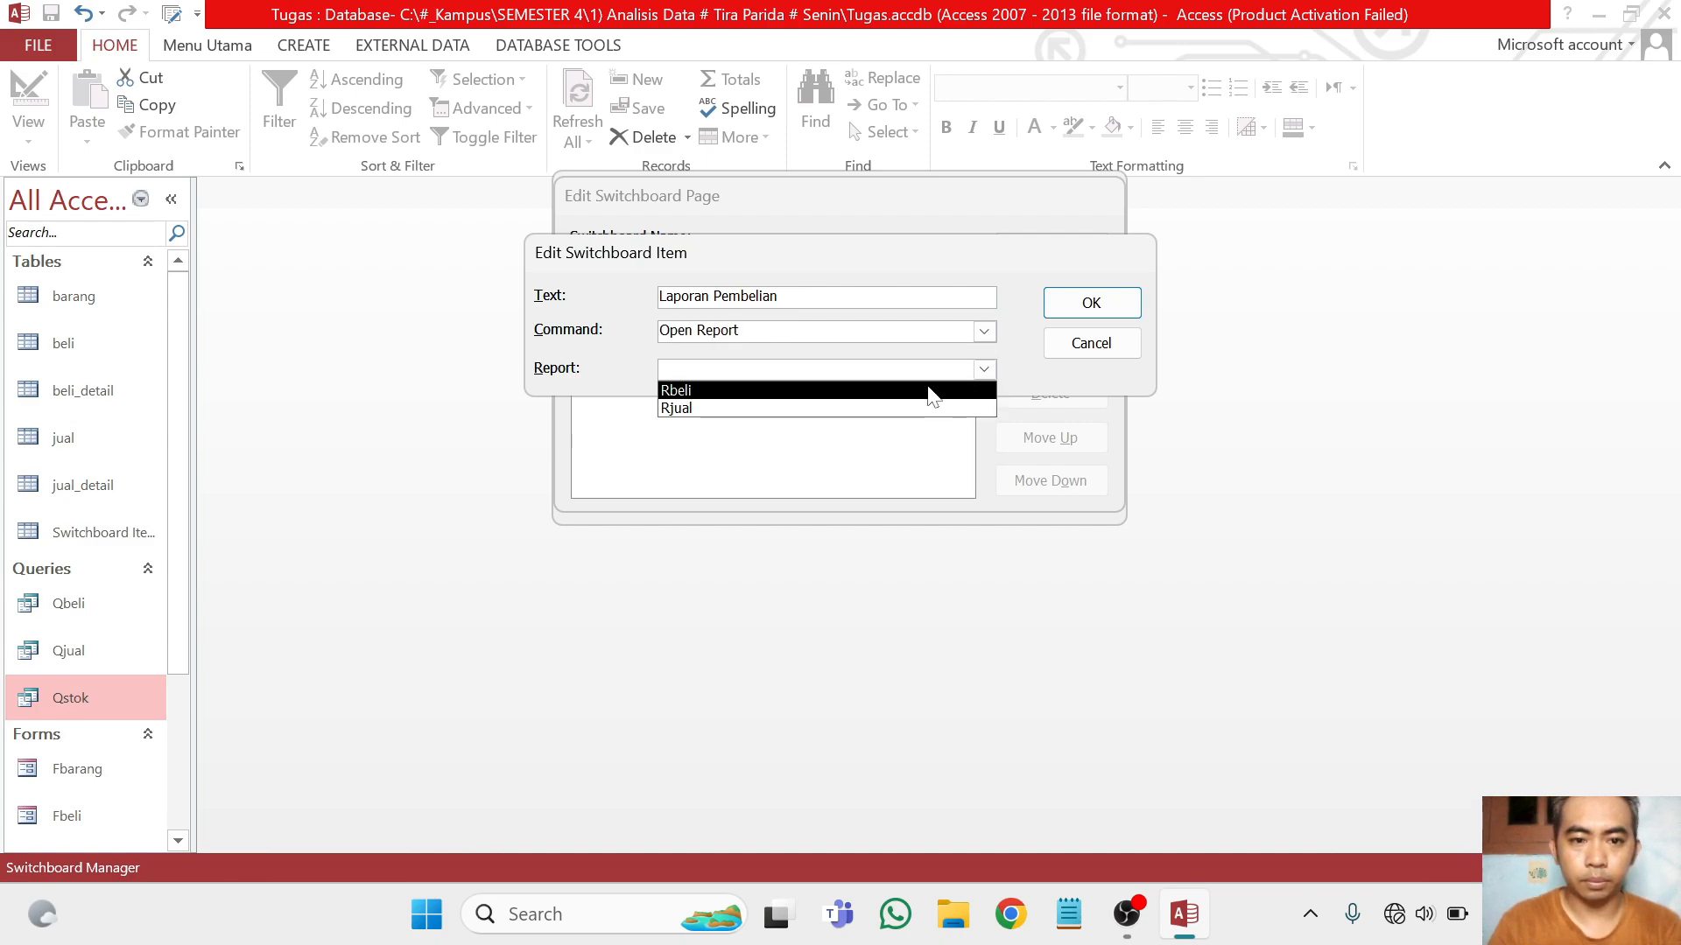
pyautogui.click(932, 390)
pyautogui.click(1105, 301)
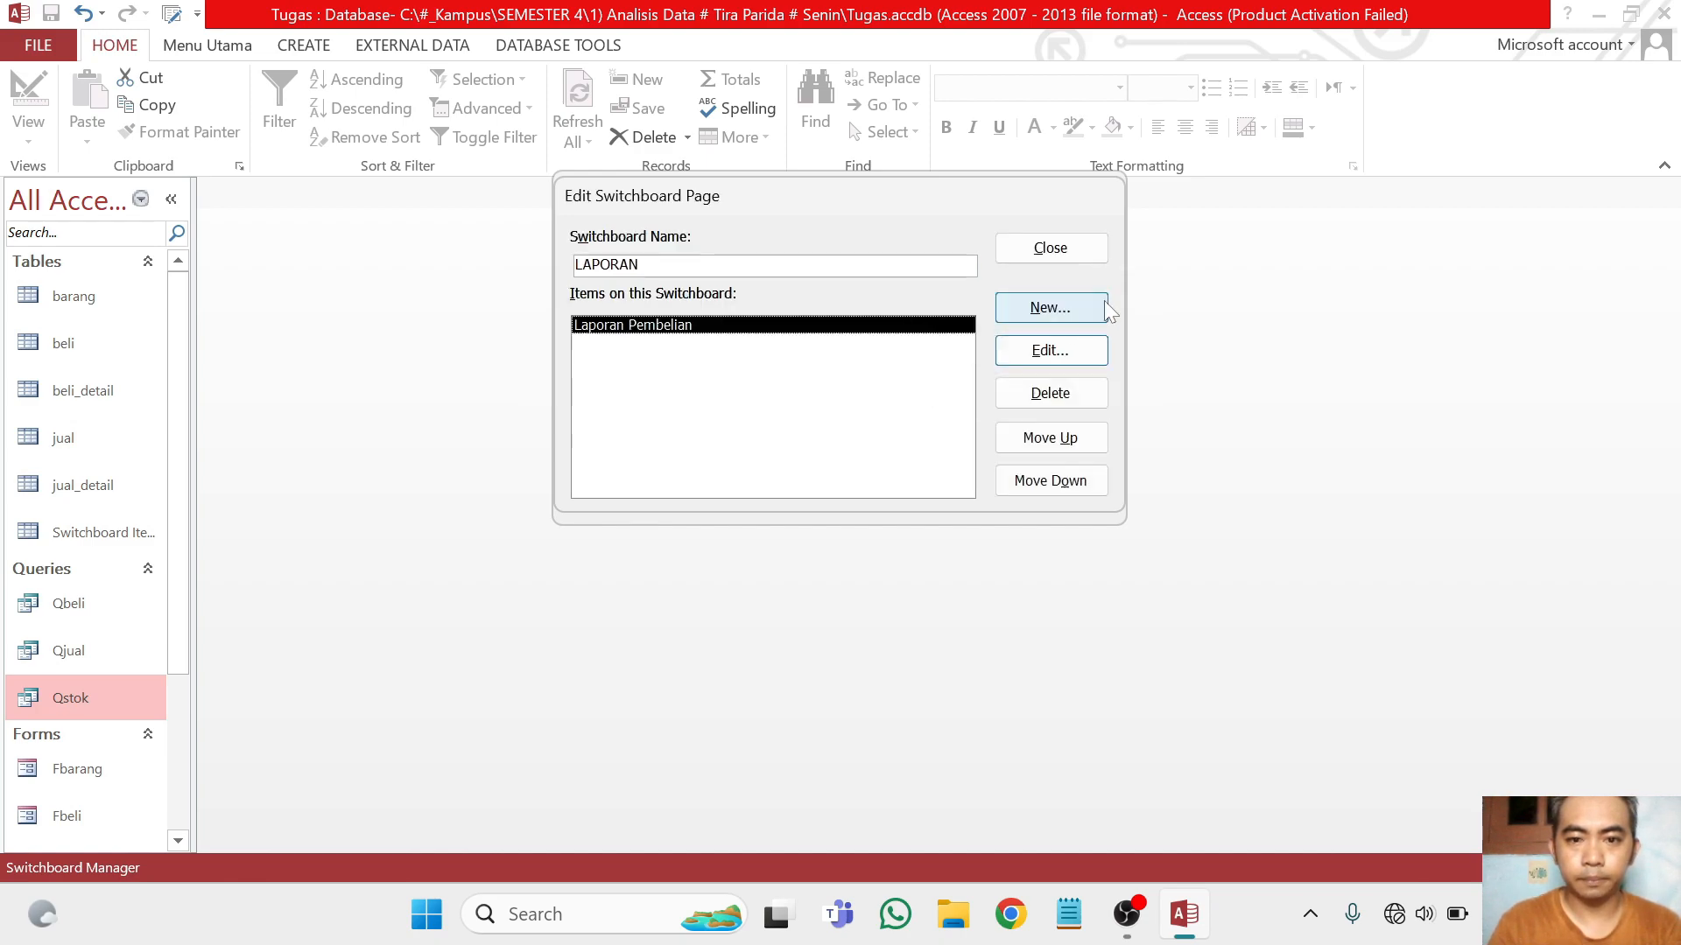
# Add an item named Laporan Penjualan to the LAPORAN page that runs Open Report on Rbeli
pyautogui.click(1051, 309)
pyautogui.write('La')
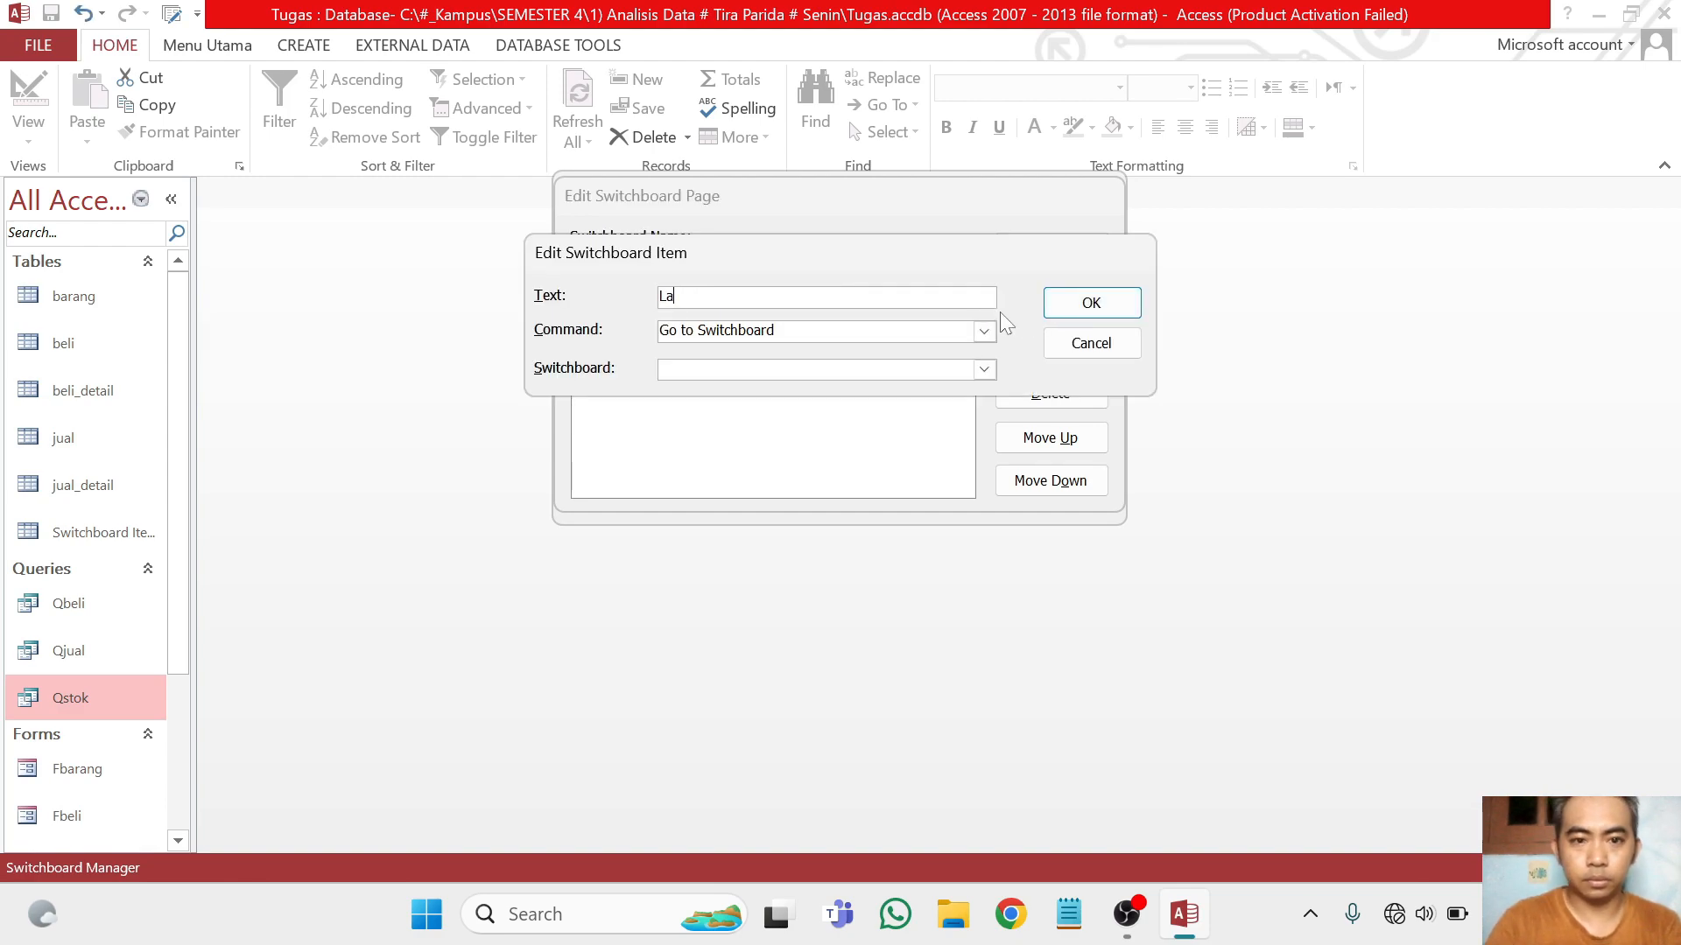
pyautogui.write('poran Penjualan')
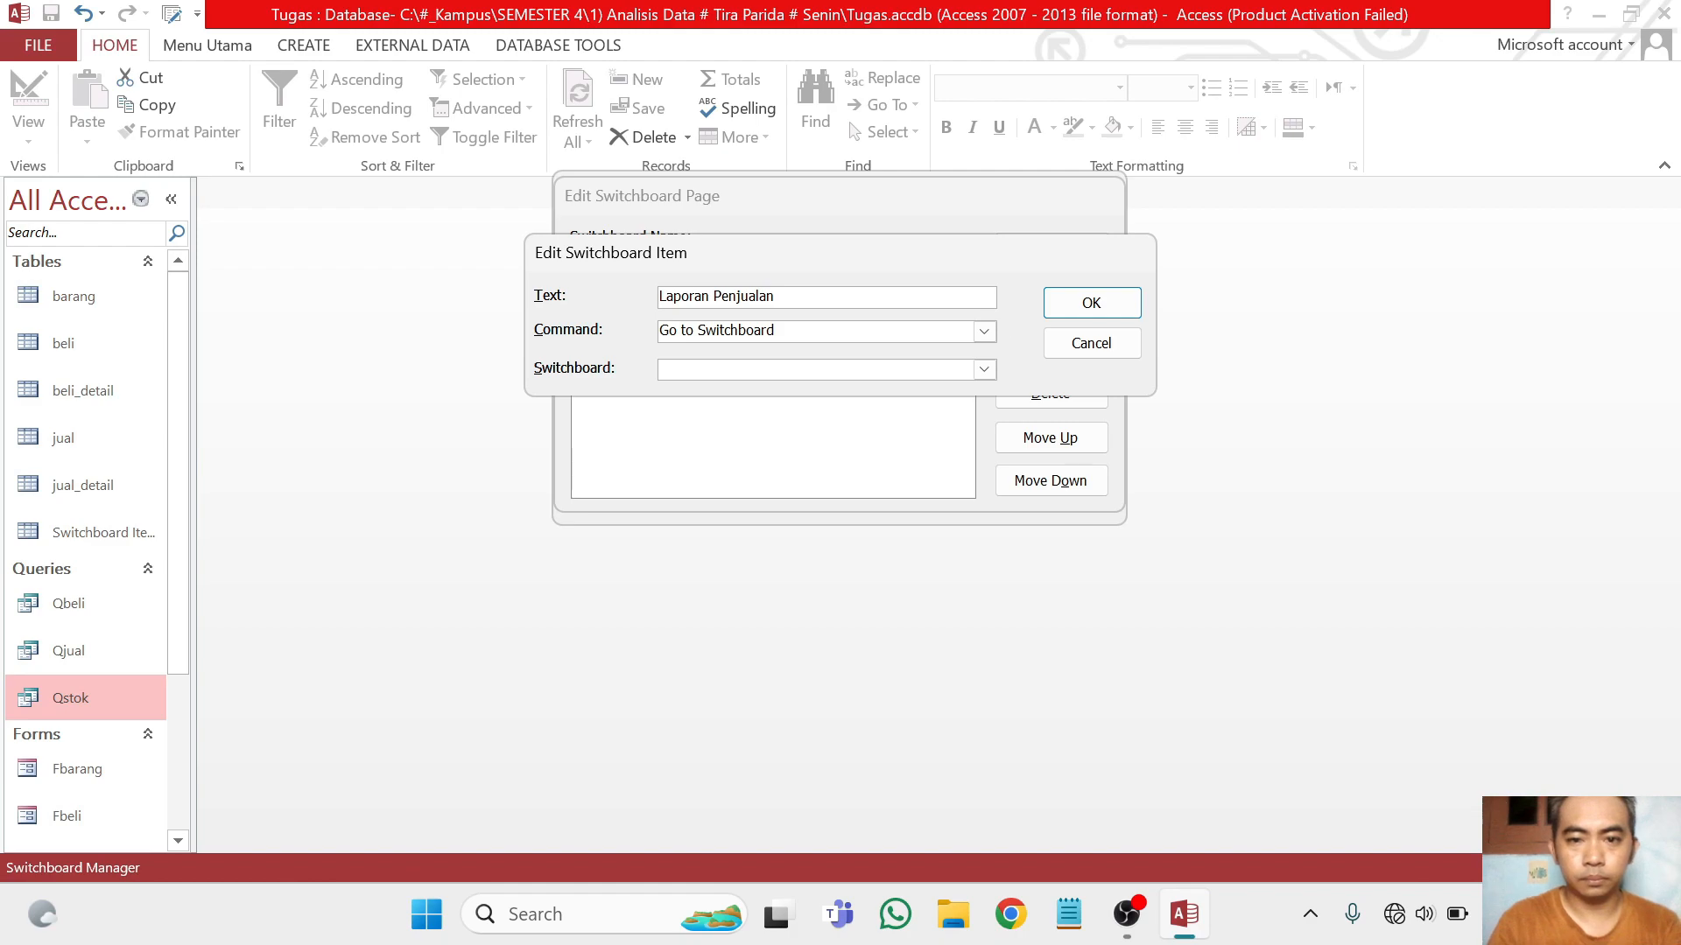
pyautogui.click(983, 331)
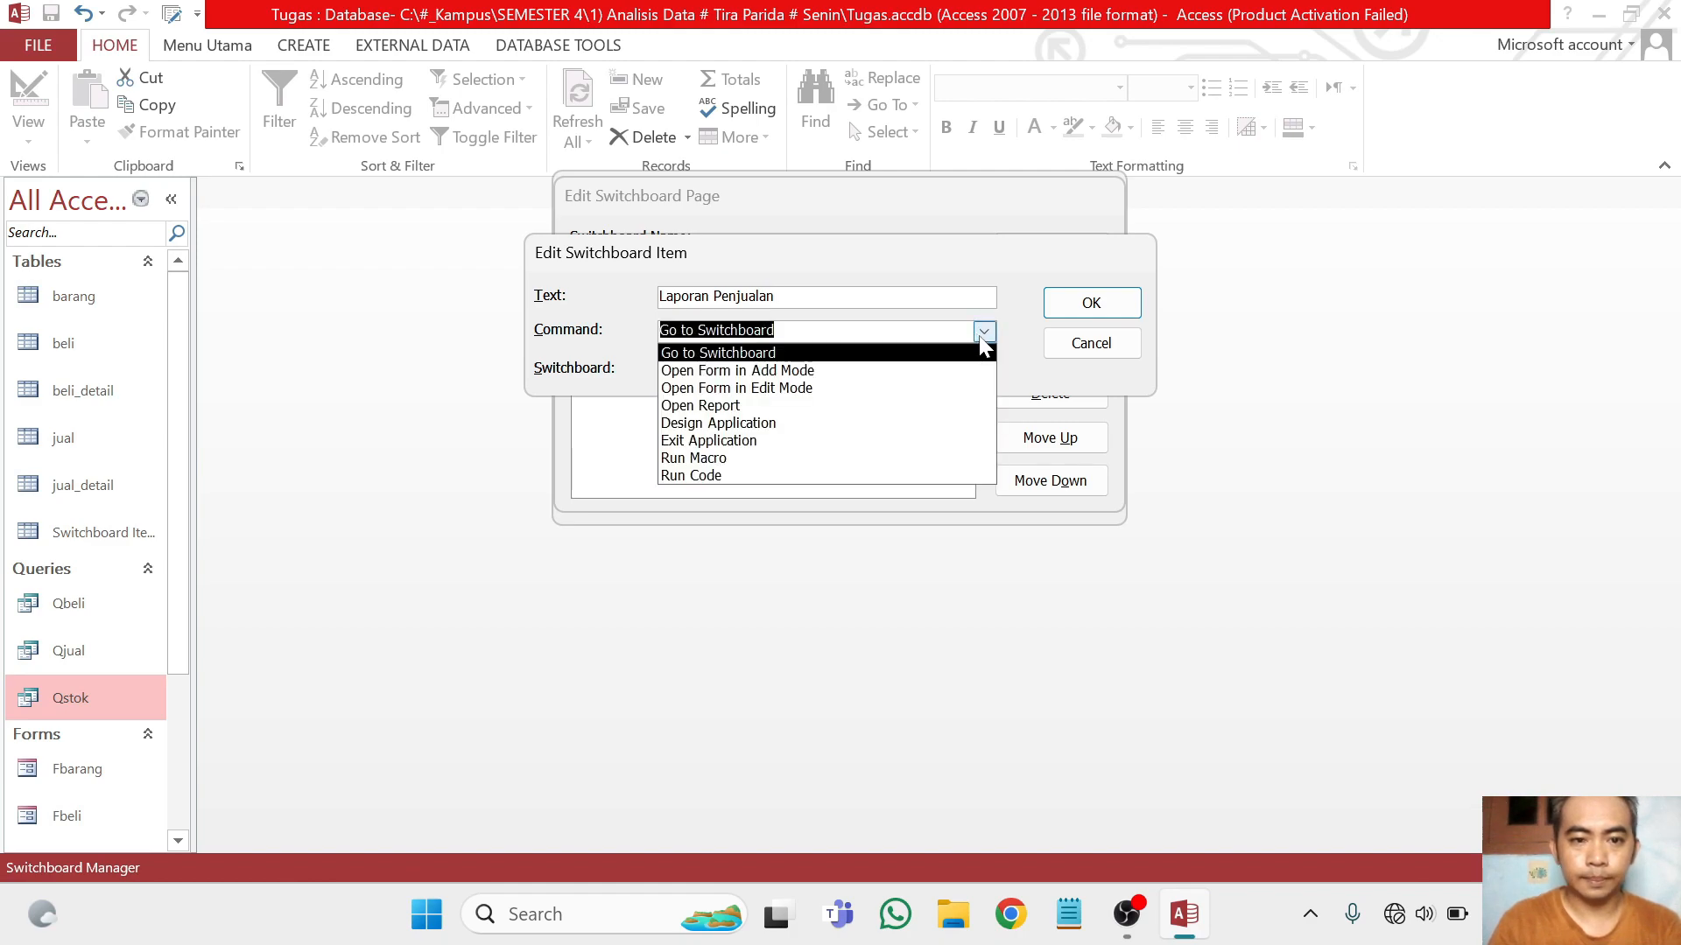
pyautogui.click(888, 407)
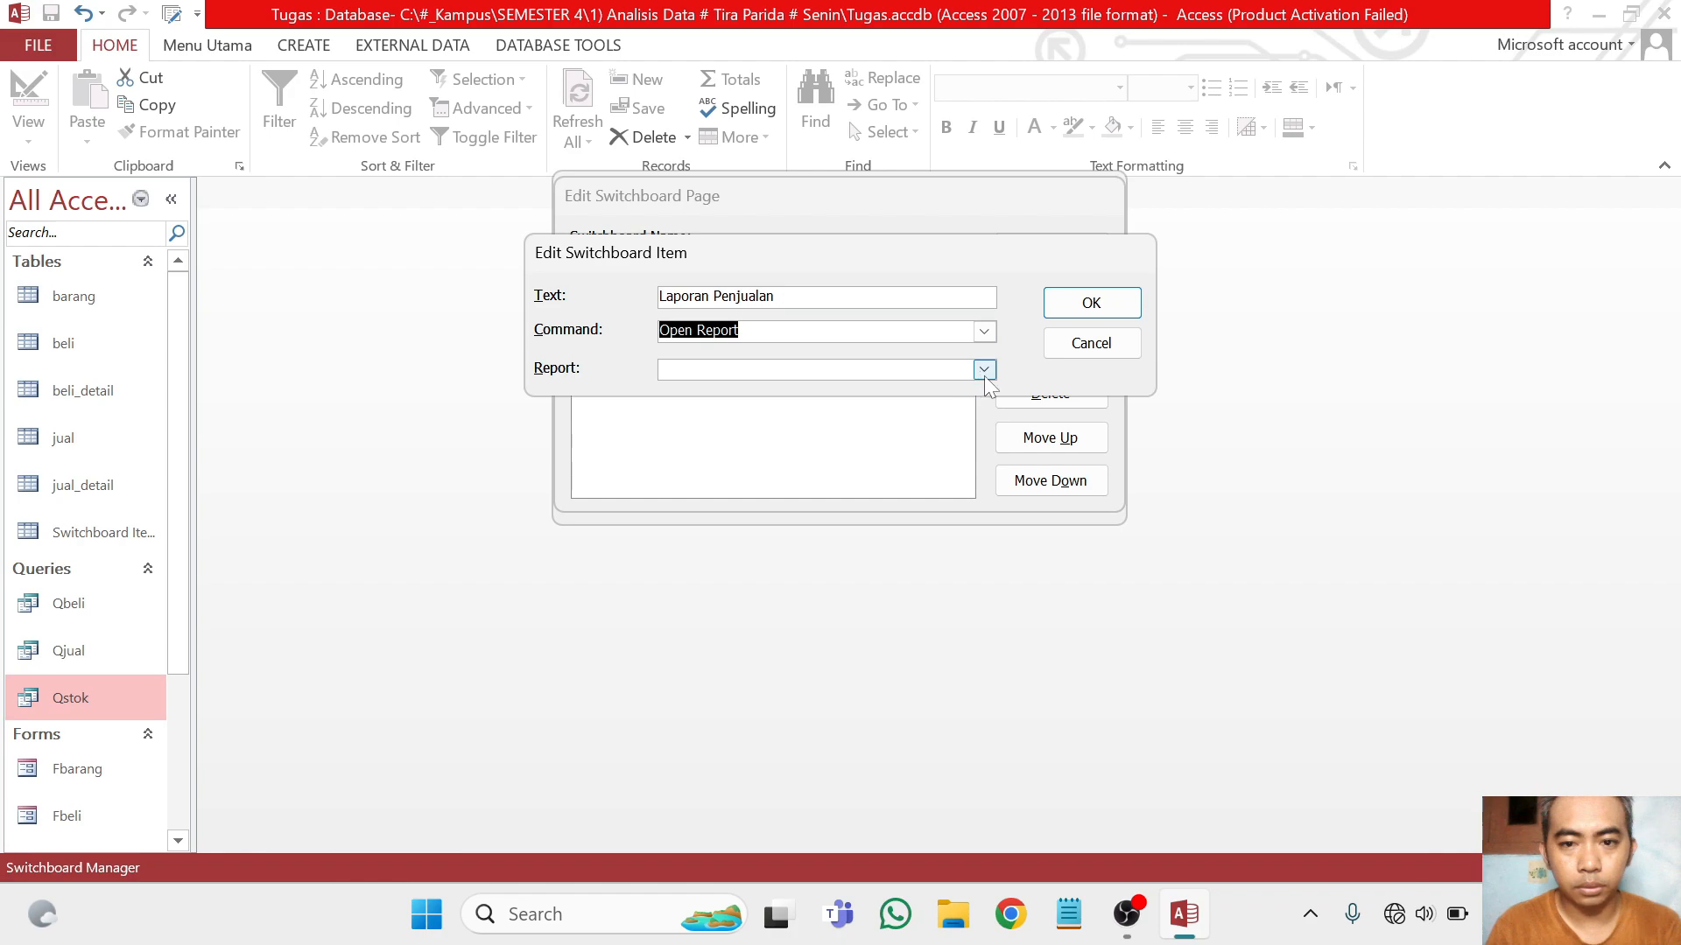
pyautogui.click(984, 369)
pyautogui.click(928, 408)
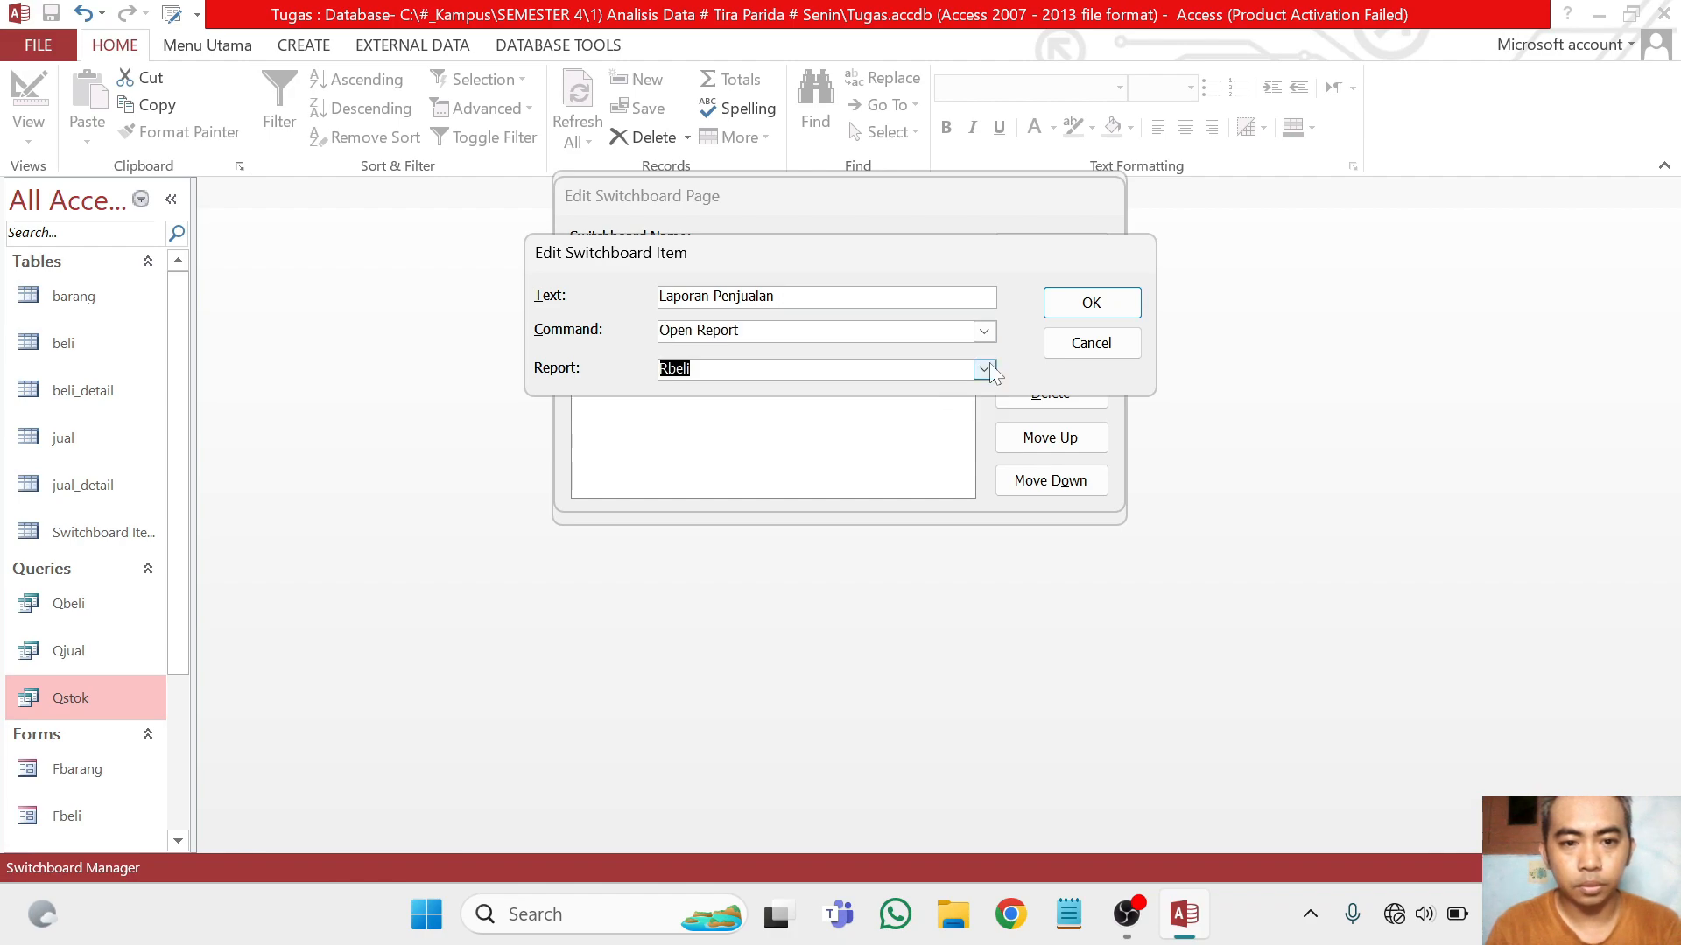
pyautogui.click(1091, 302)
# Add an item named Keluar to the LAPORAN page that goes to the LAPORAN switchboard, and close the page editor
pyautogui.click(1007, 309)
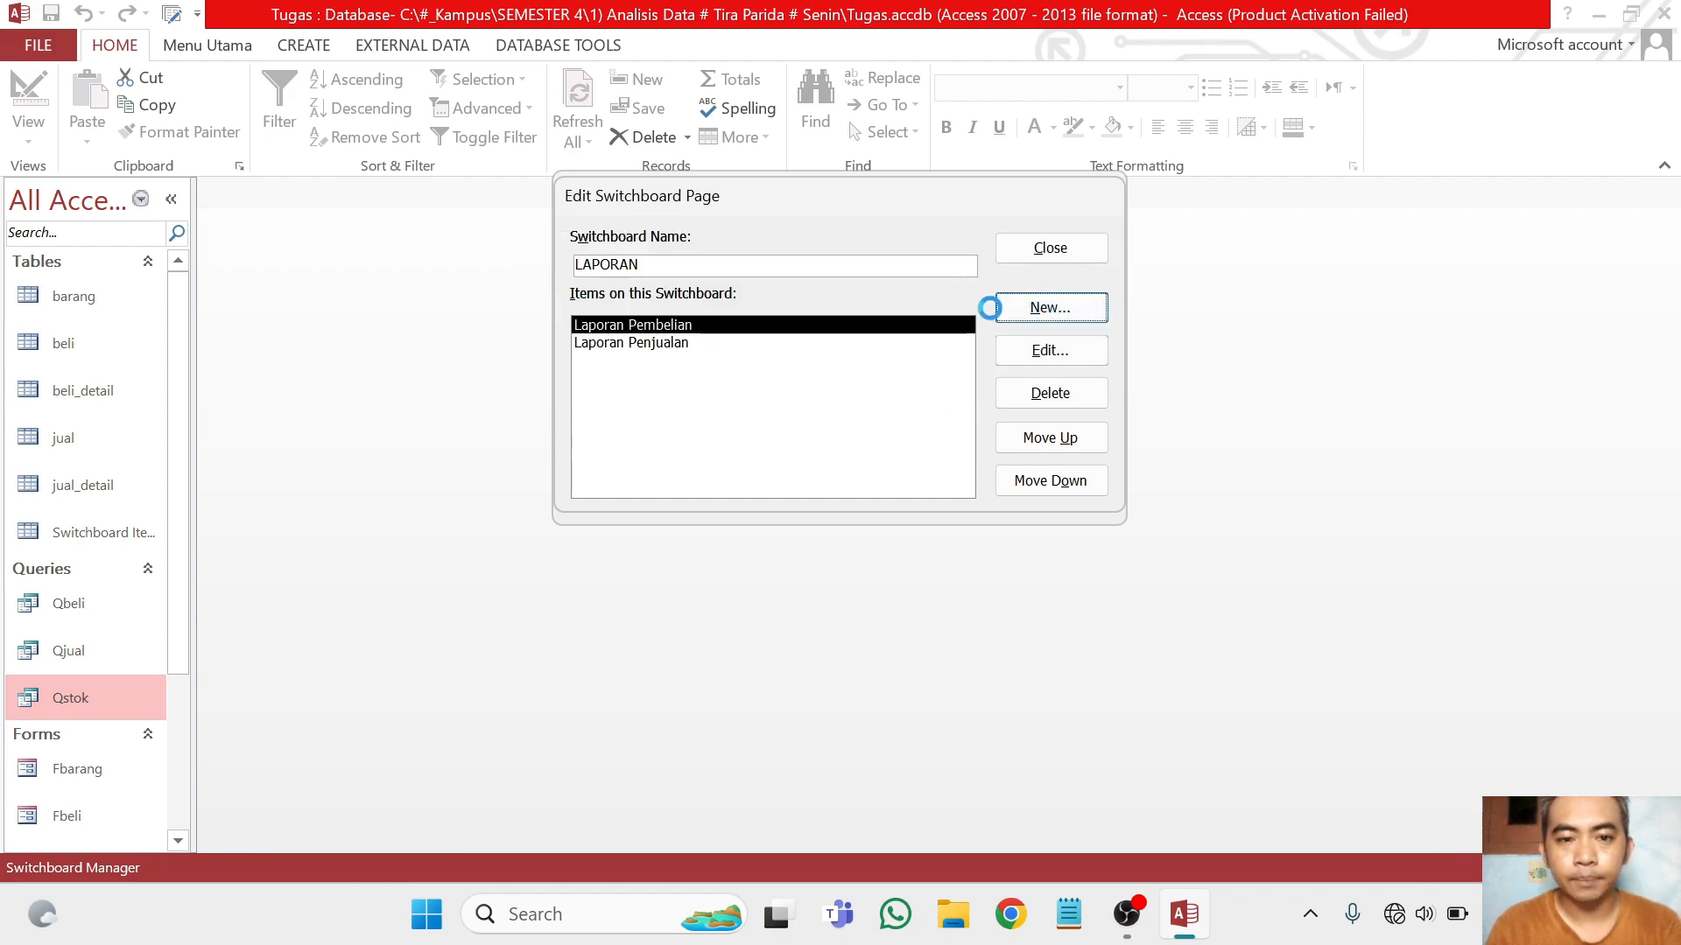
pyautogui.write('Keluar')
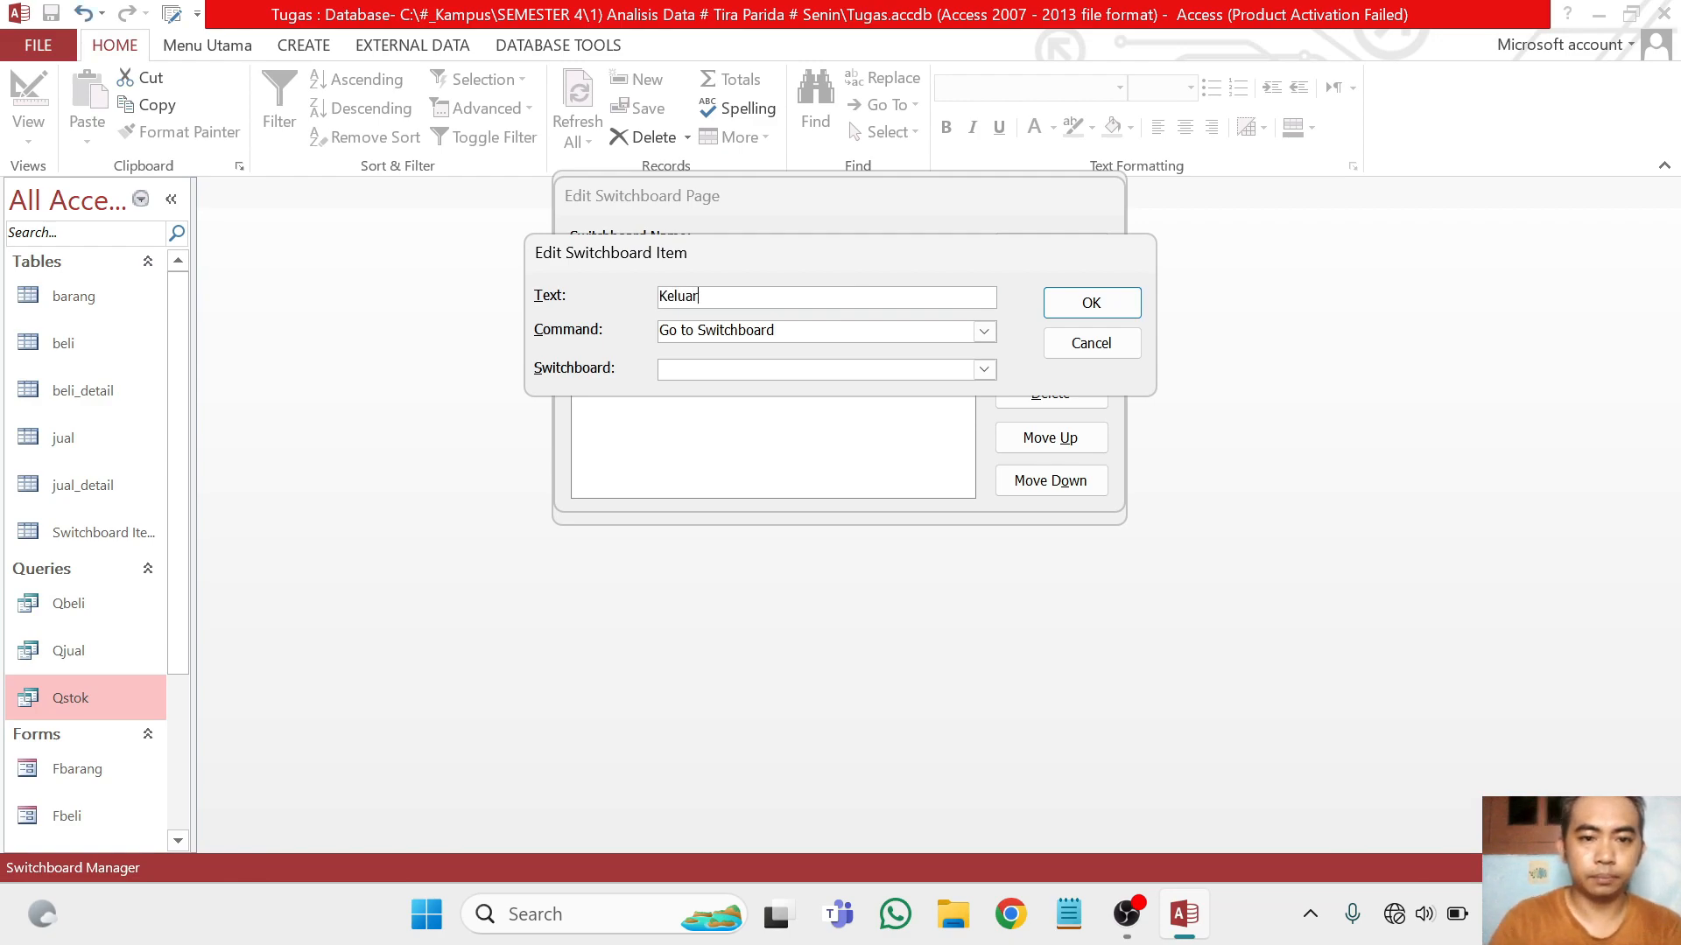
pyautogui.click(984, 367)
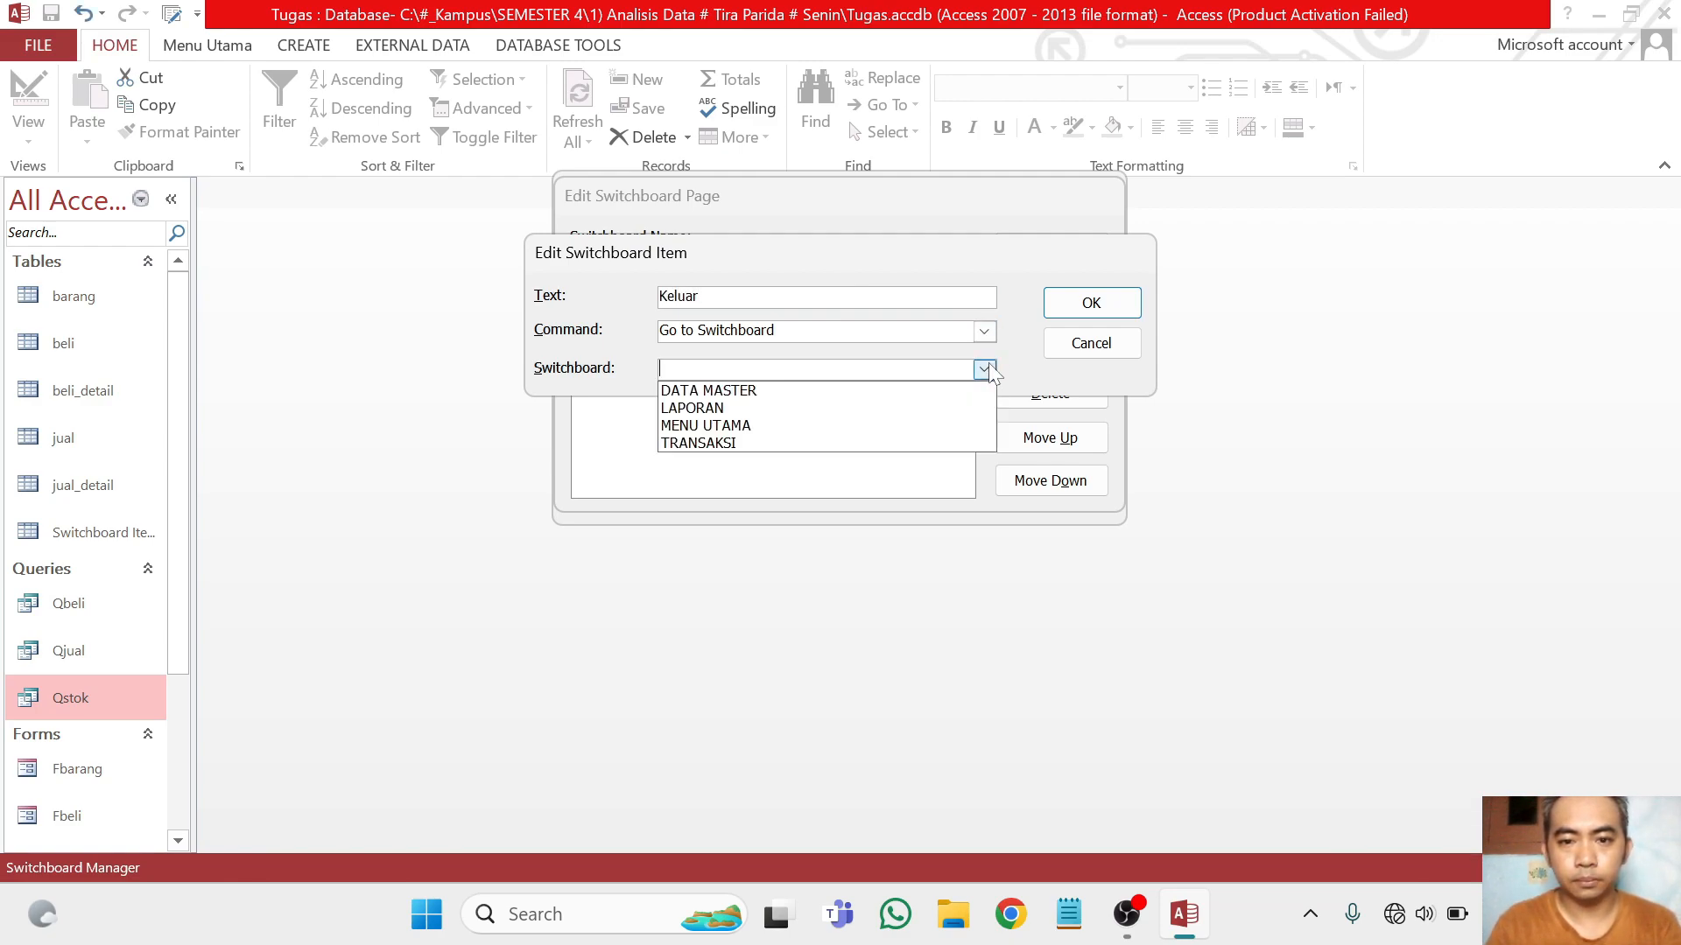
pyautogui.click(856, 408)
pyautogui.click(1090, 306)
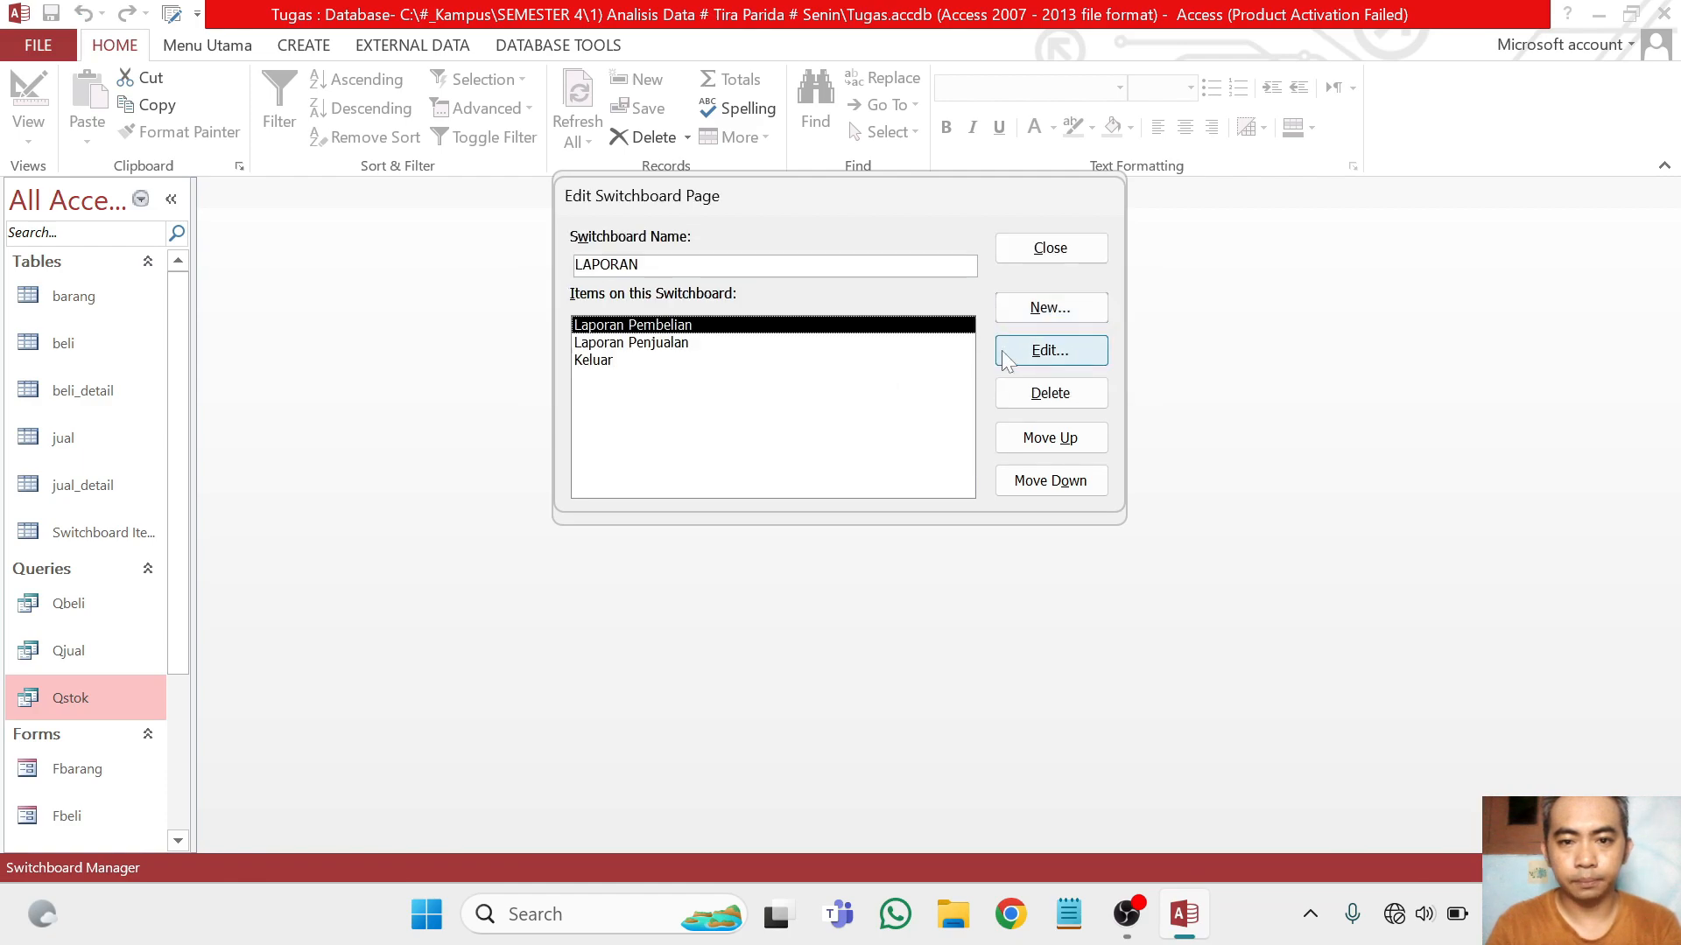
pyautogui.click(1055, 254)
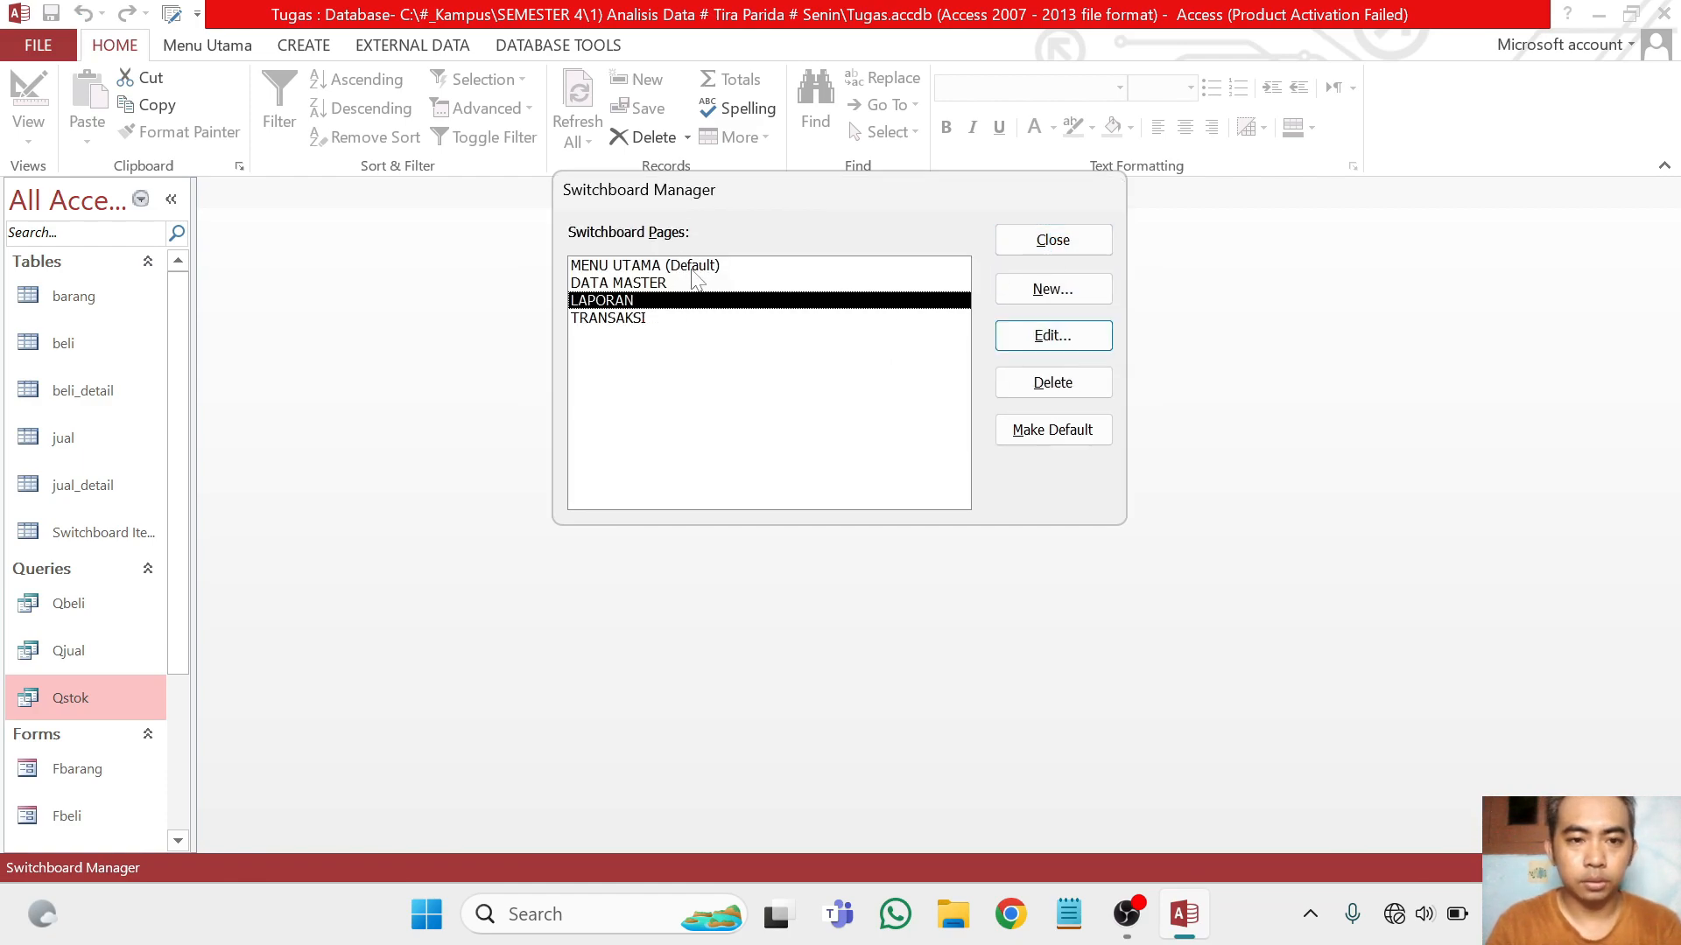
# Edit the MENU UTAMA switchboard page and add an item named DATA MASTER that goes to the DATA MASTER switchboard
pyautogui.doubleClick(733, 264)
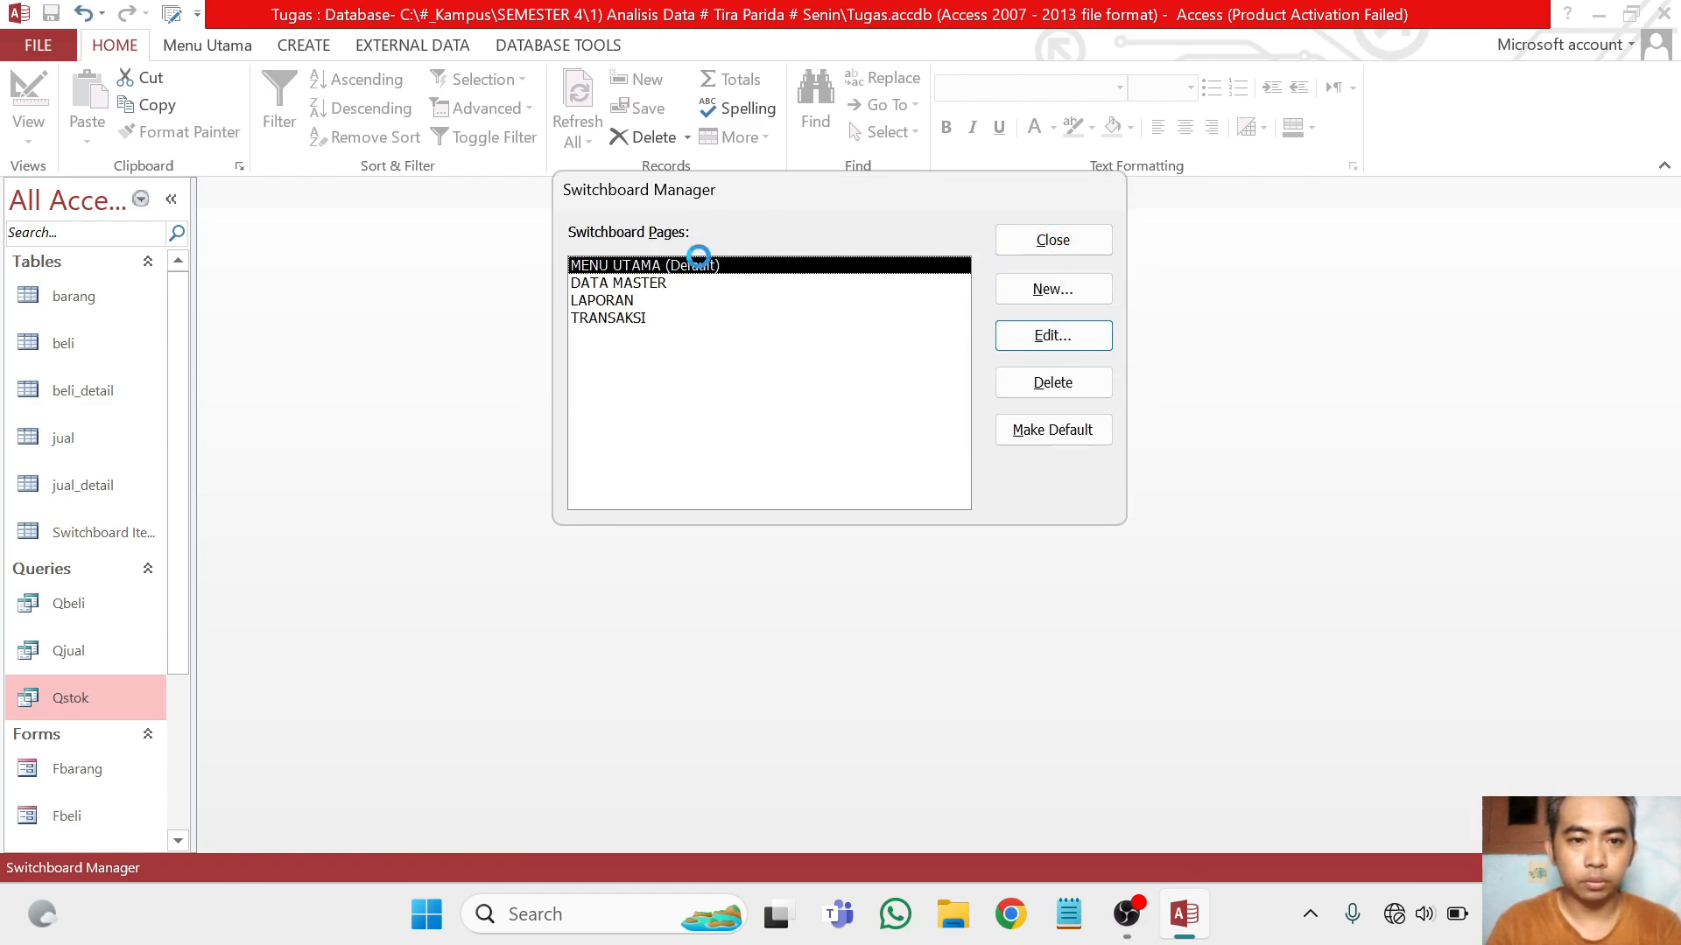
pyautogui.click(1059, 312)
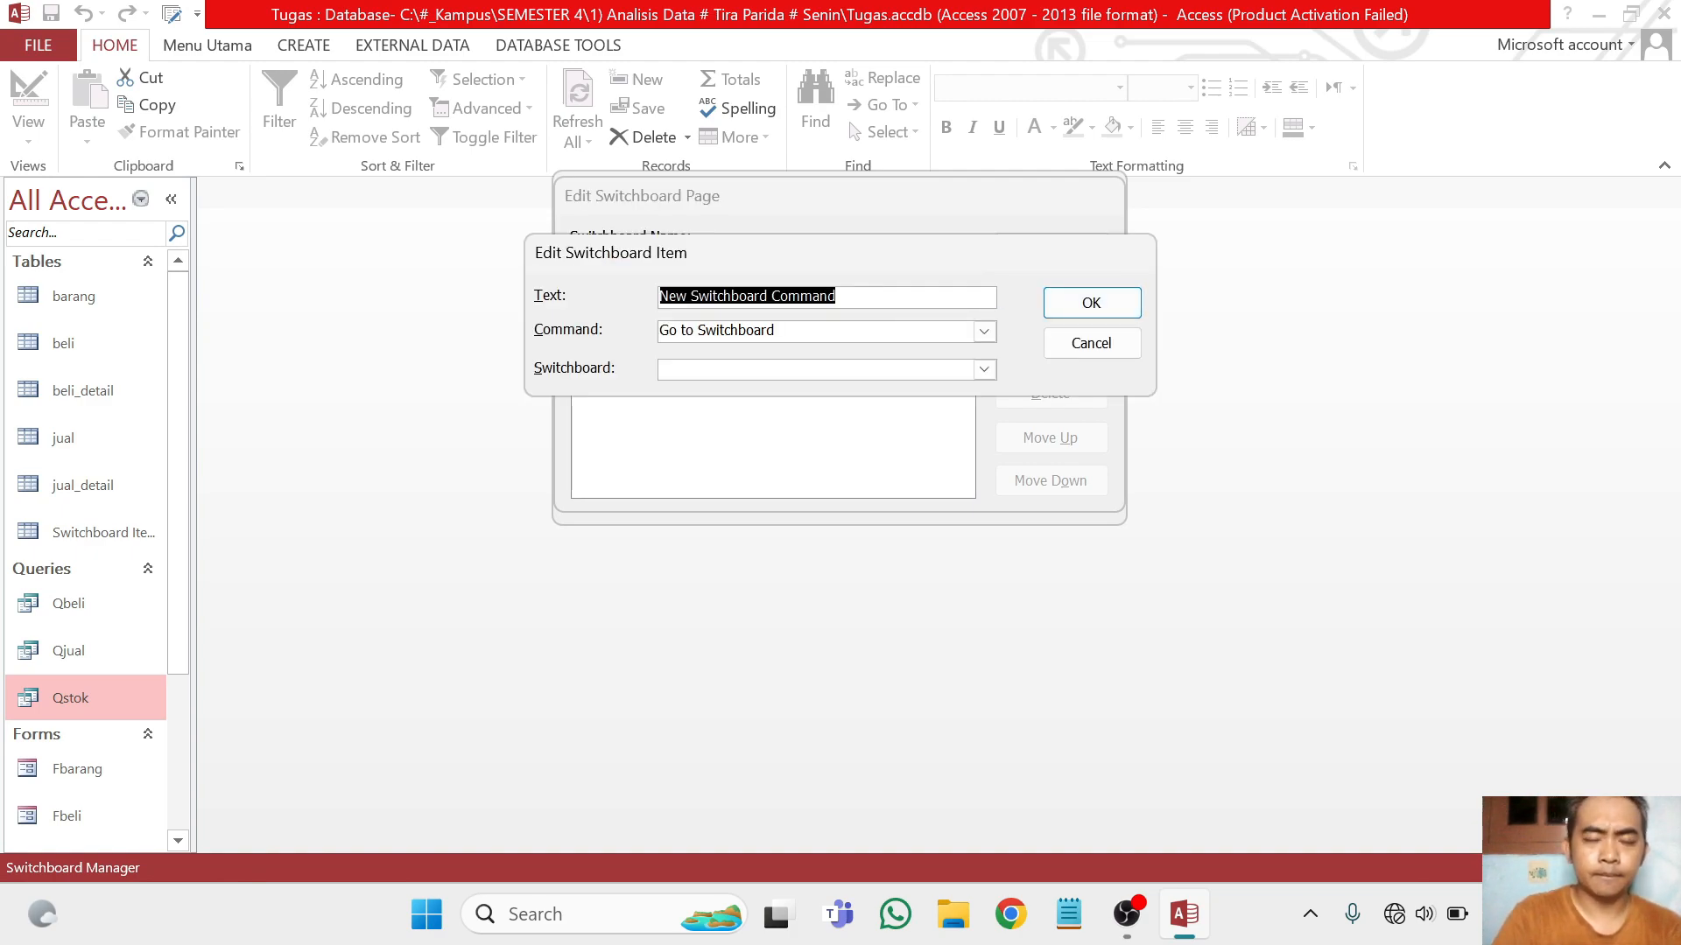
pyautogui.write('Data Mas')
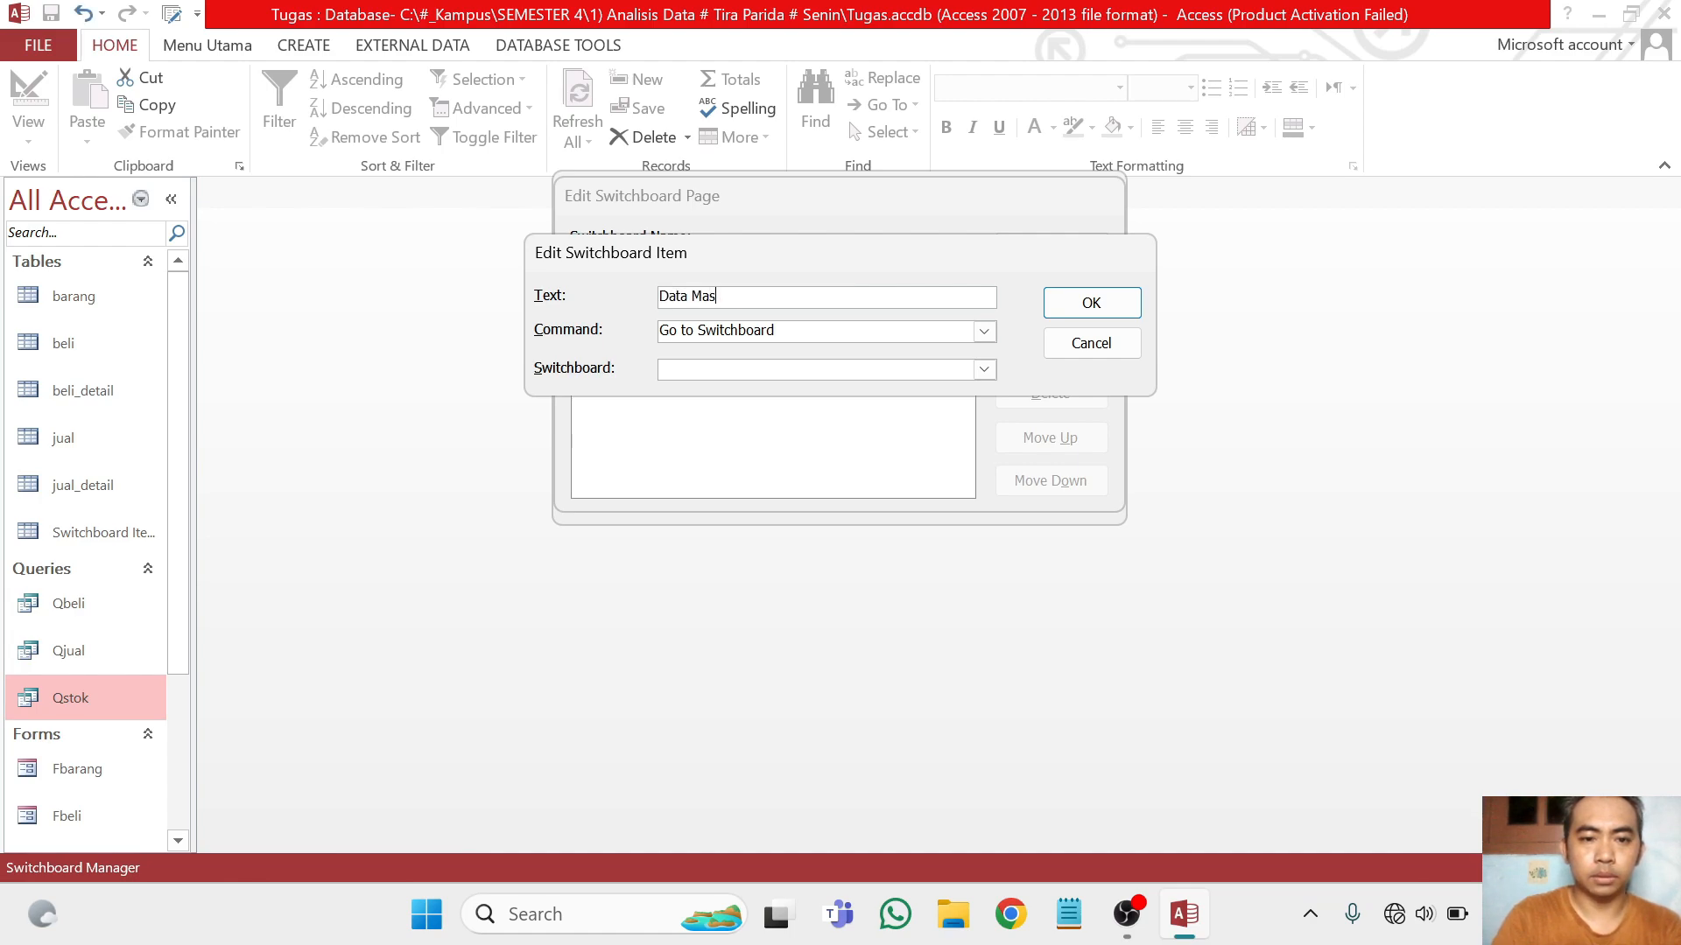
pyautogui.press('BackSpace')
pyautogui.press('BackSpace')
pyautogui.press('BackSpace')
pyautogui.press('BackSpace')
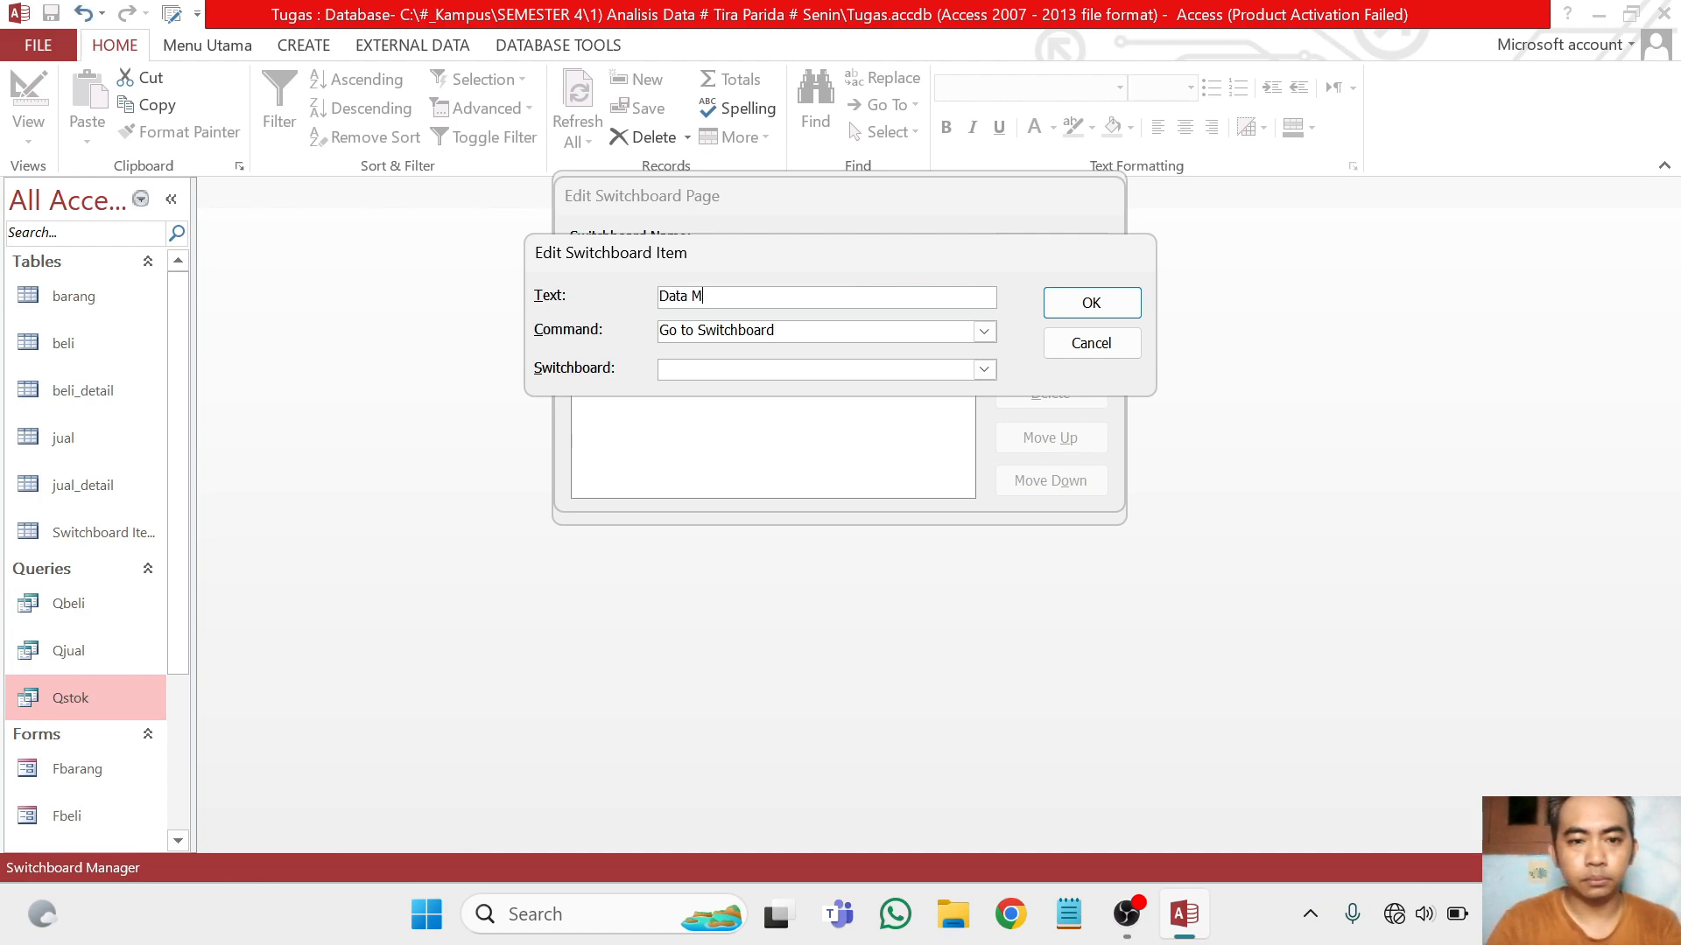
pyautogui.press('capslock')
pyautogui.press('BackSpace')
pyautogui.press('BackSpace')
pyautogui.write('ATA')
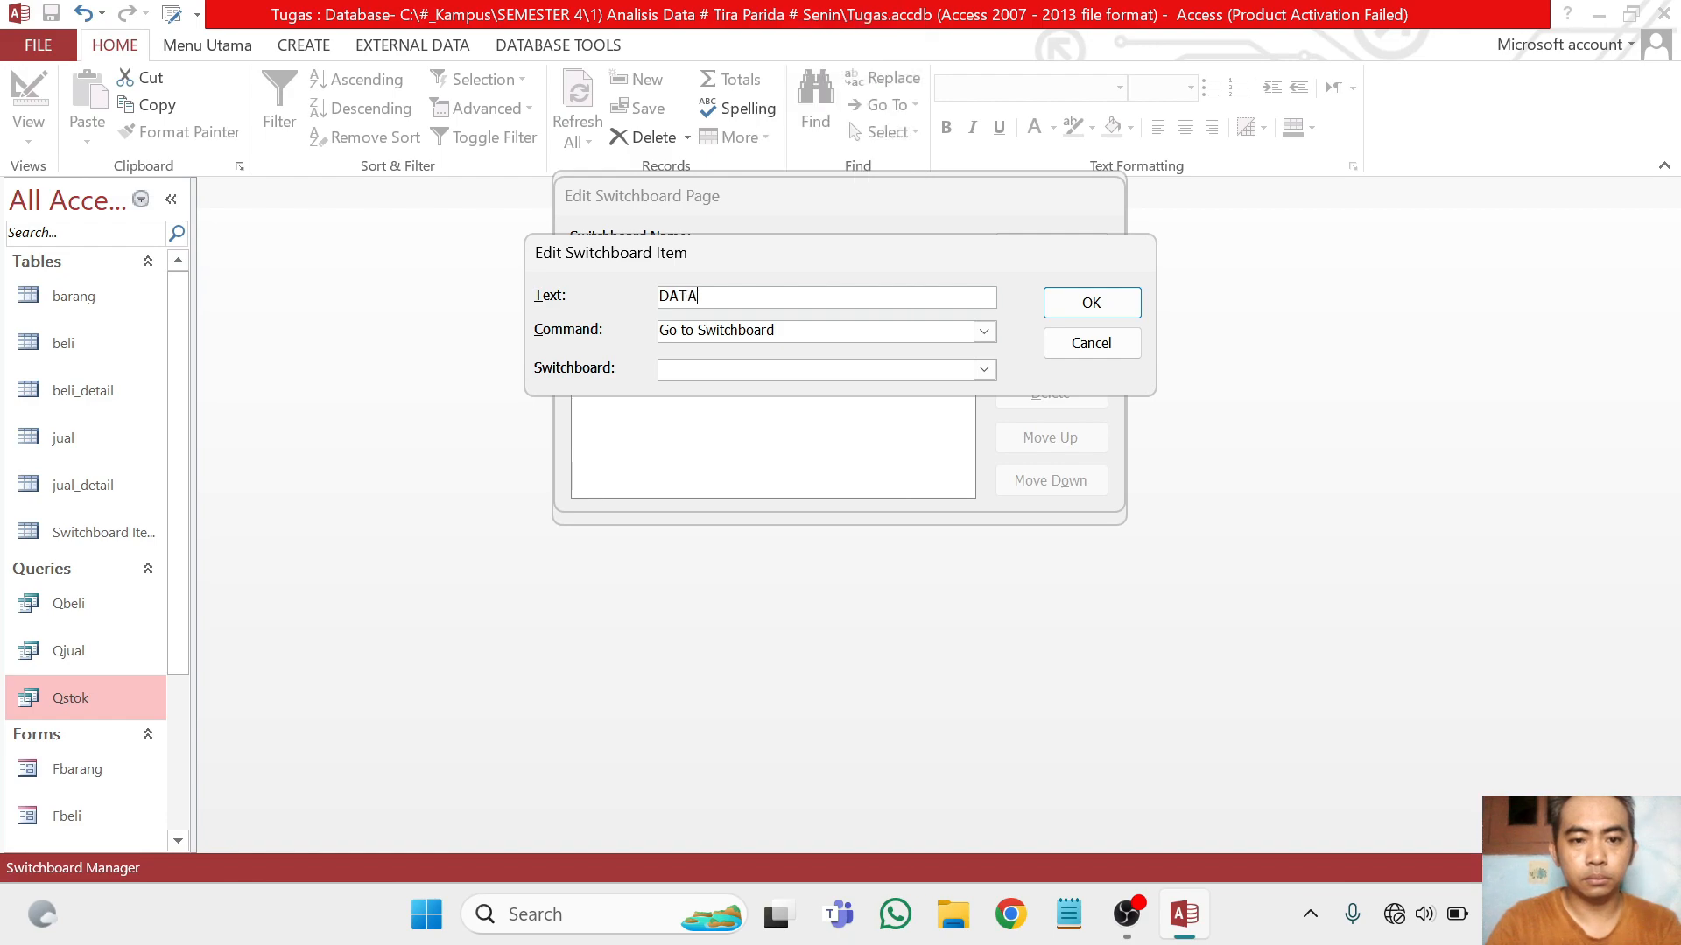
pyautogui.write(' MASTER')
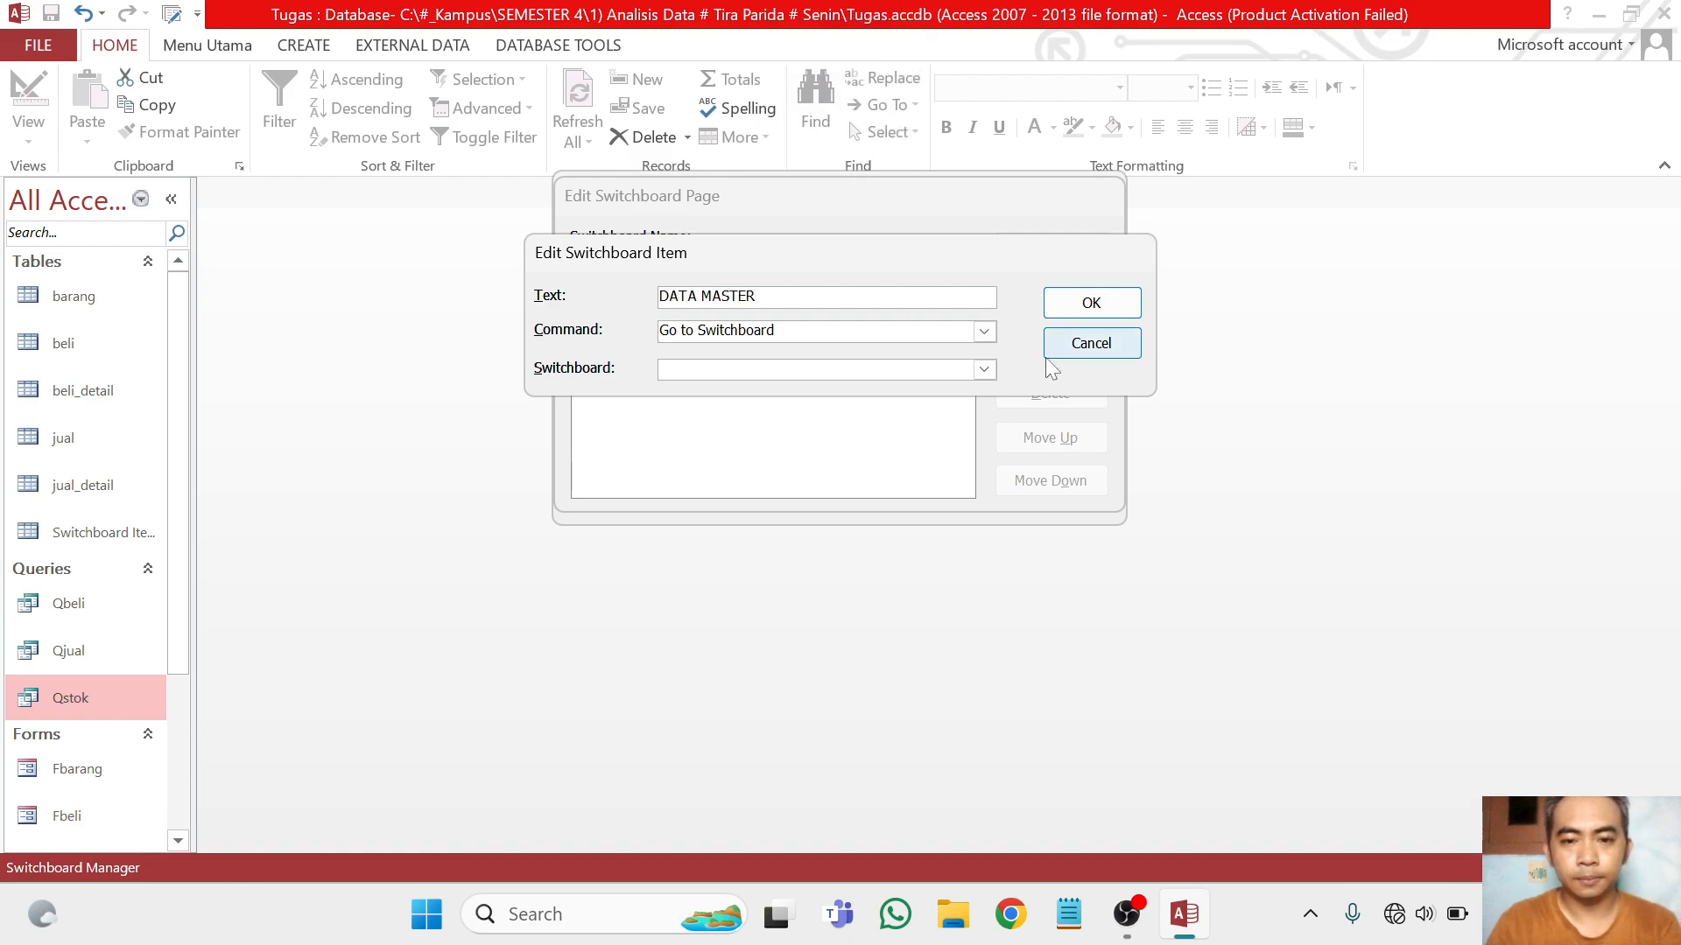
pyautogui.click(984, 368)
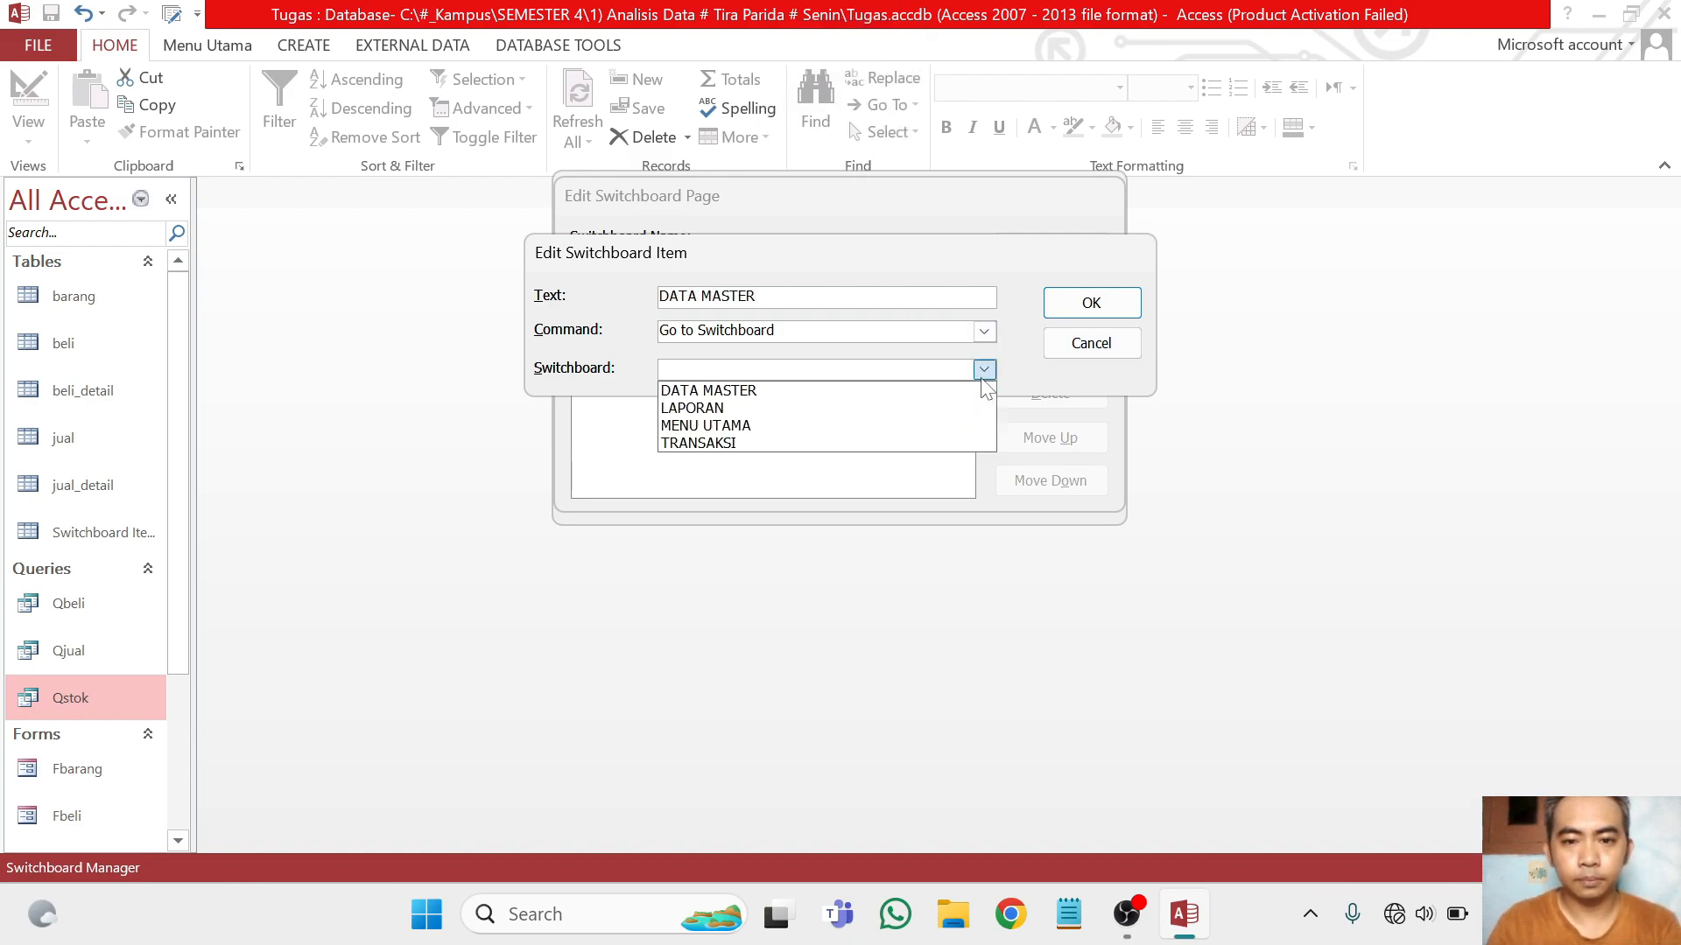
pyautogui.click(893, 391)
pyautogui.click(1086, 306)
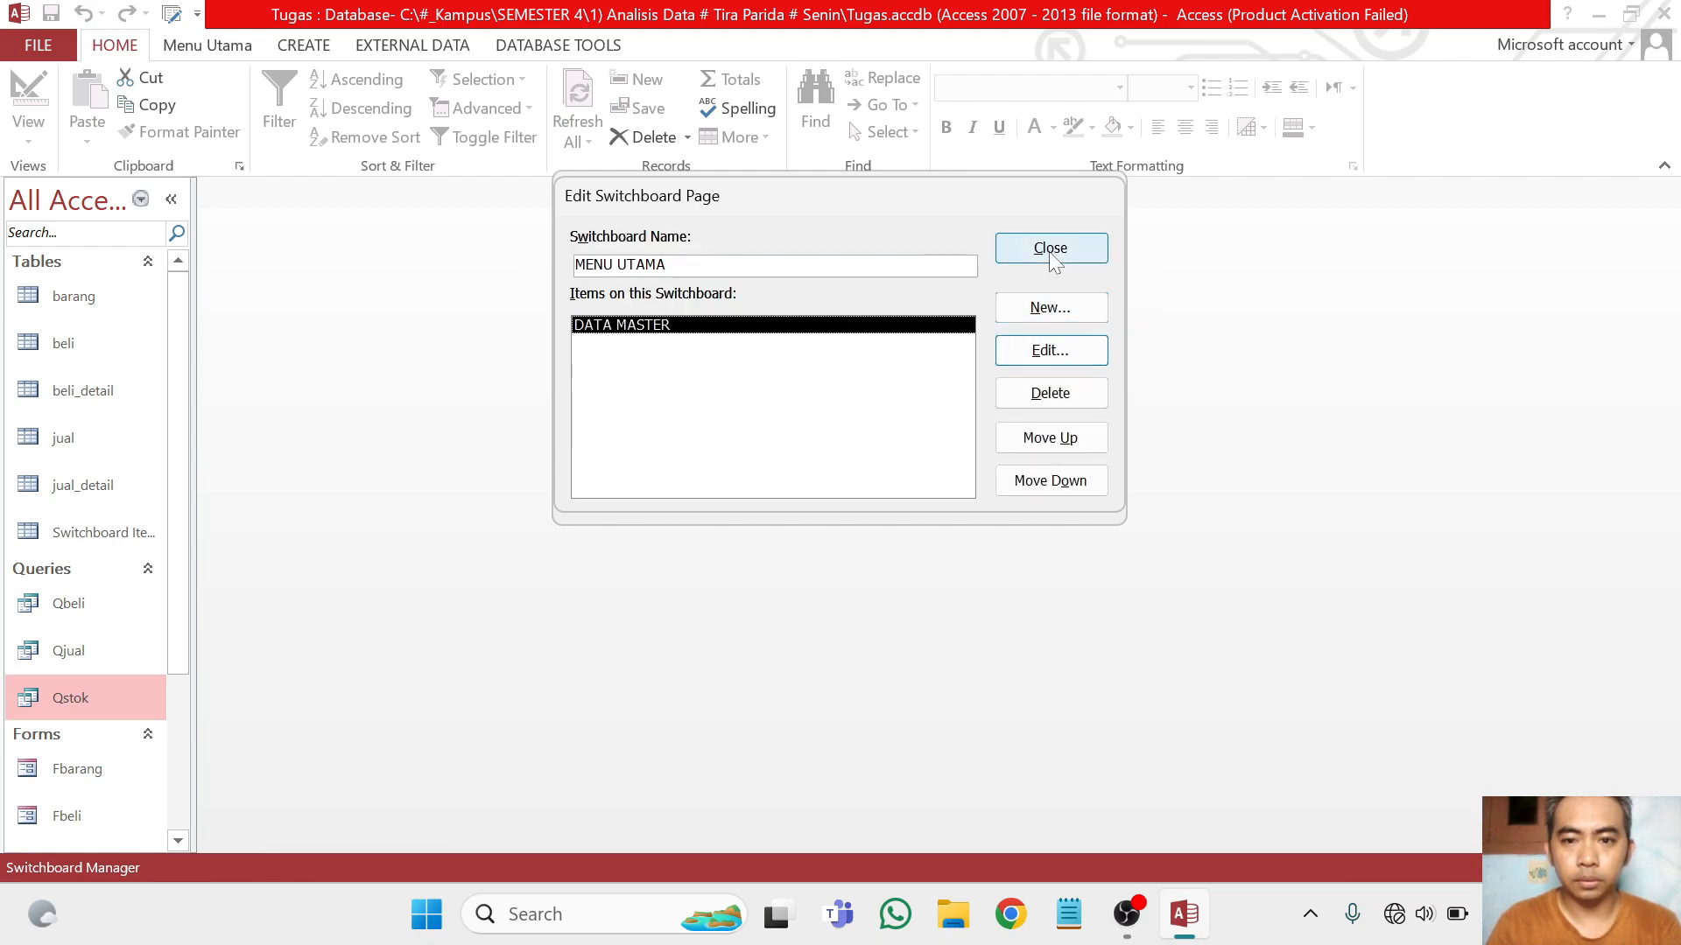
# Add an item named TRANSAKSI to the MENU UTAMA page that uses Go to Switchboard with the TRANSAKSI switchboard
pyautogui.click(1050, 308)
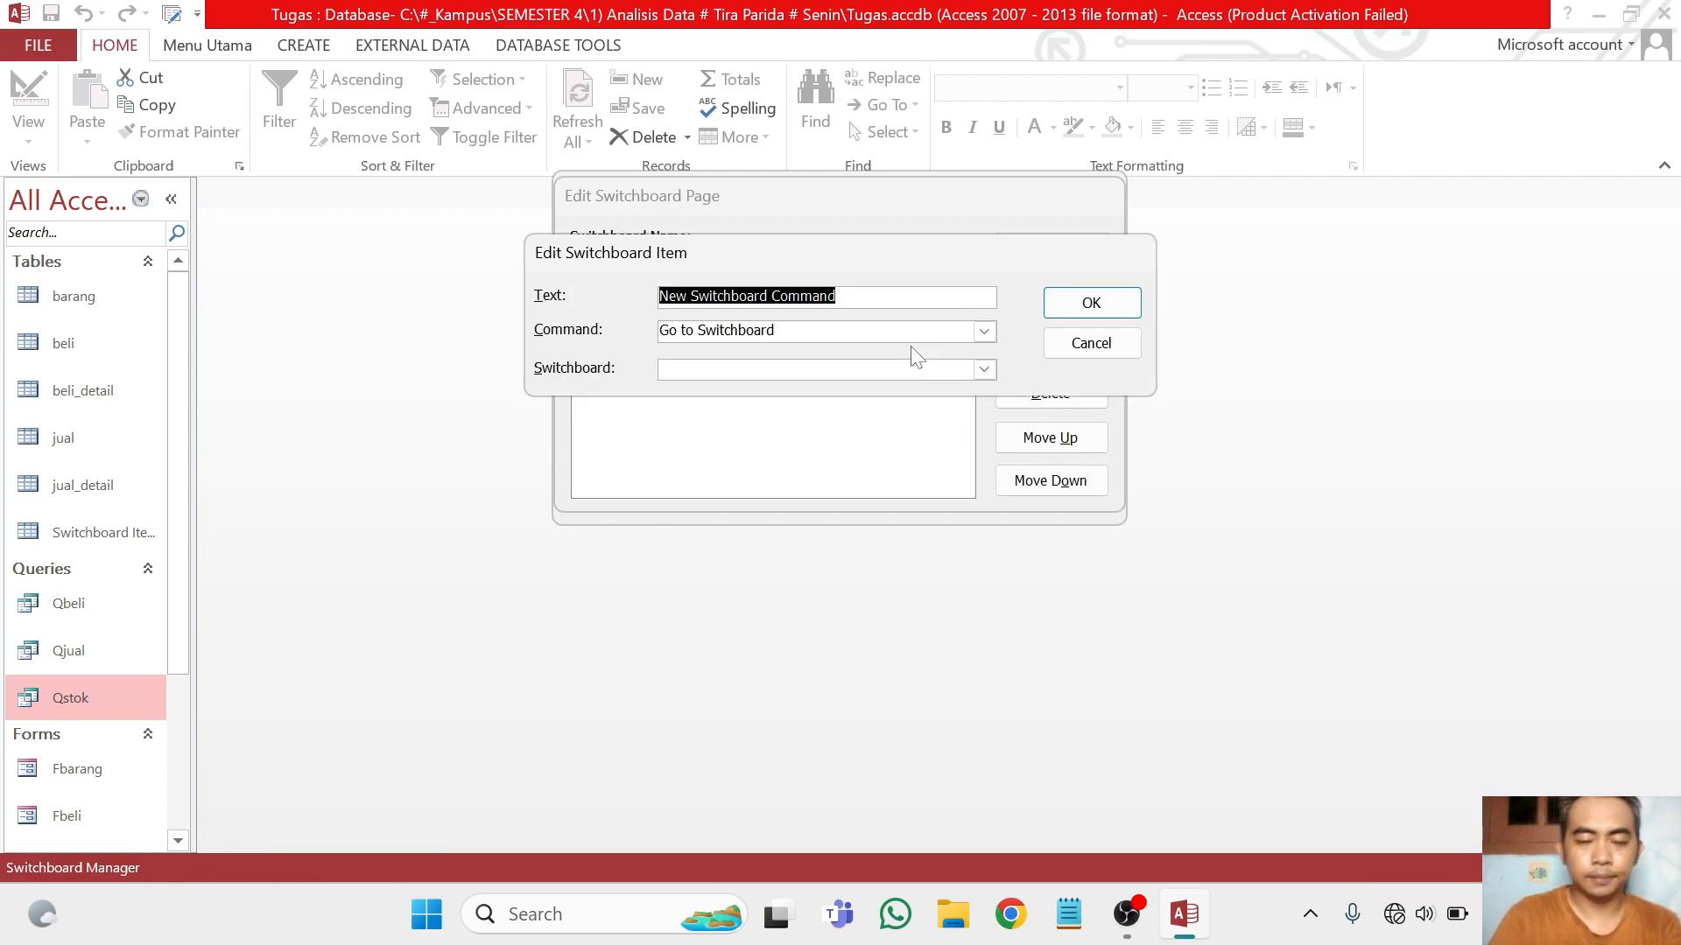
pyautogui.press('BackSpace')
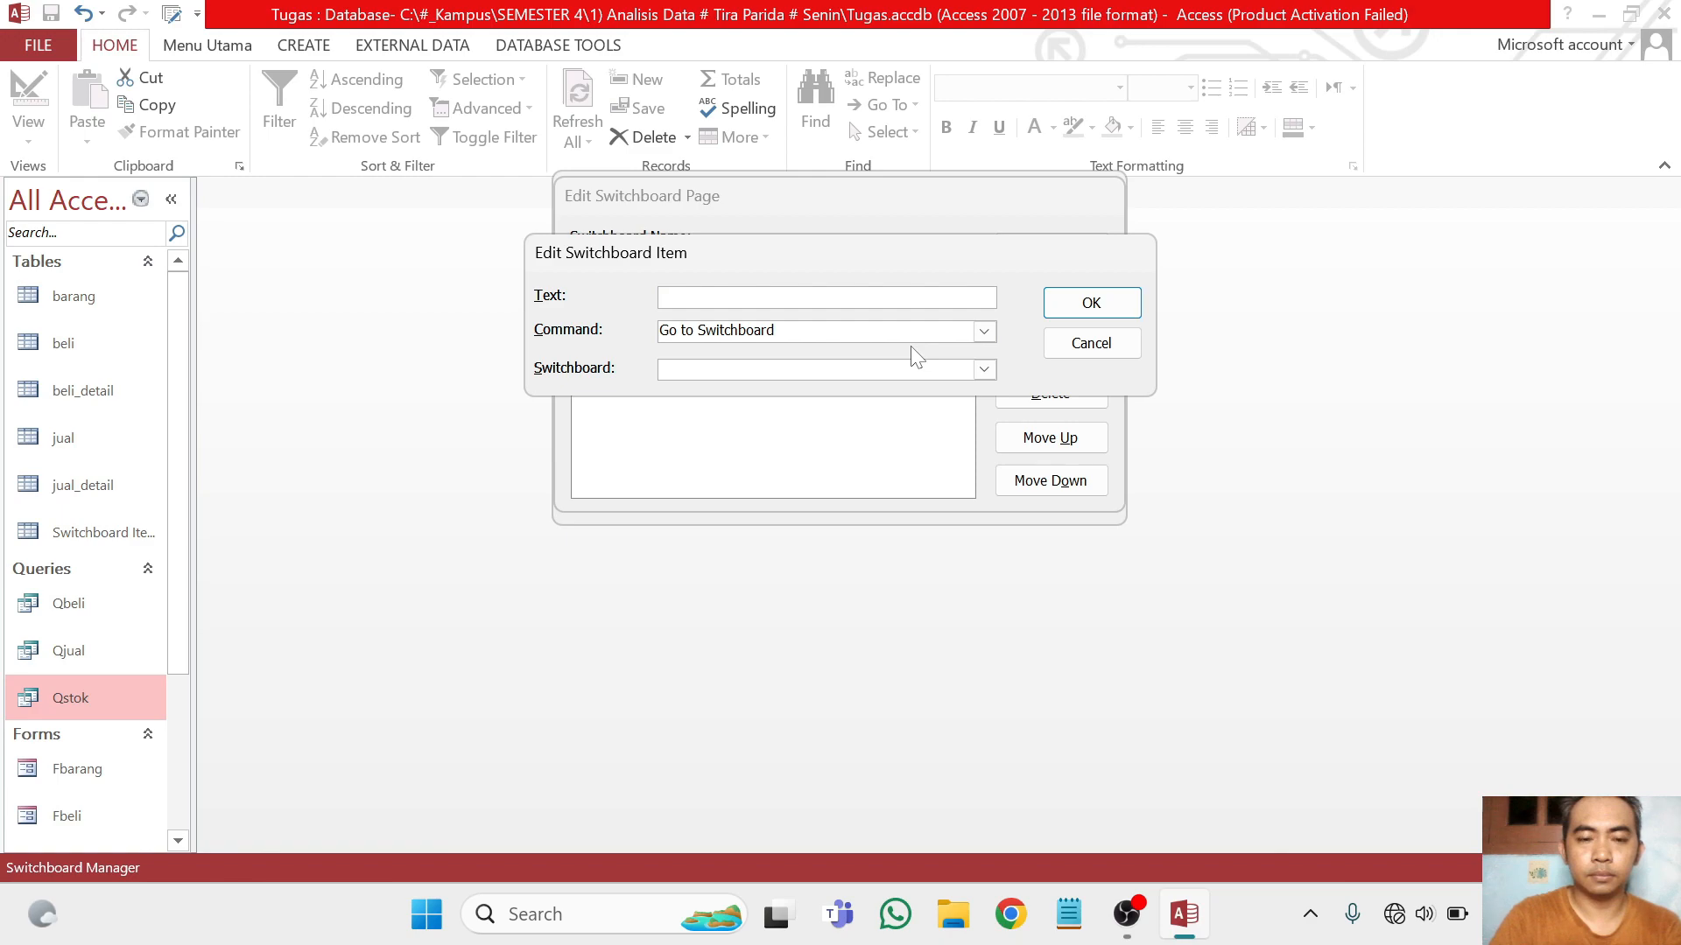
pyautogui.write('TR')
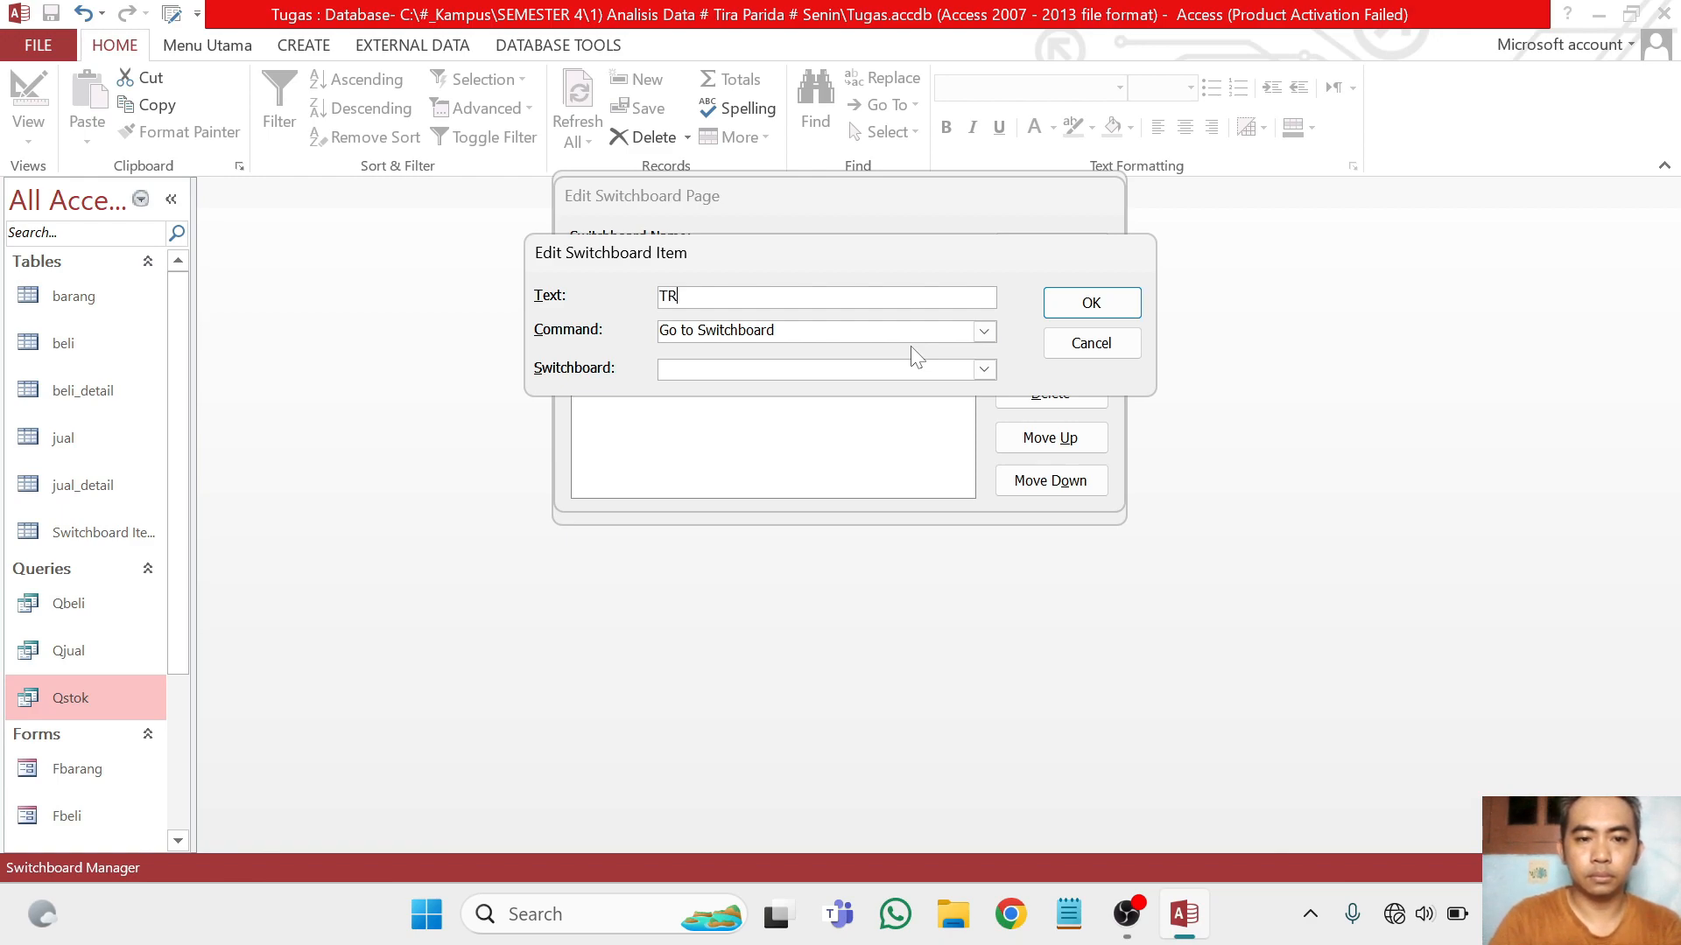
pyautogui.write('ANSAKSI')
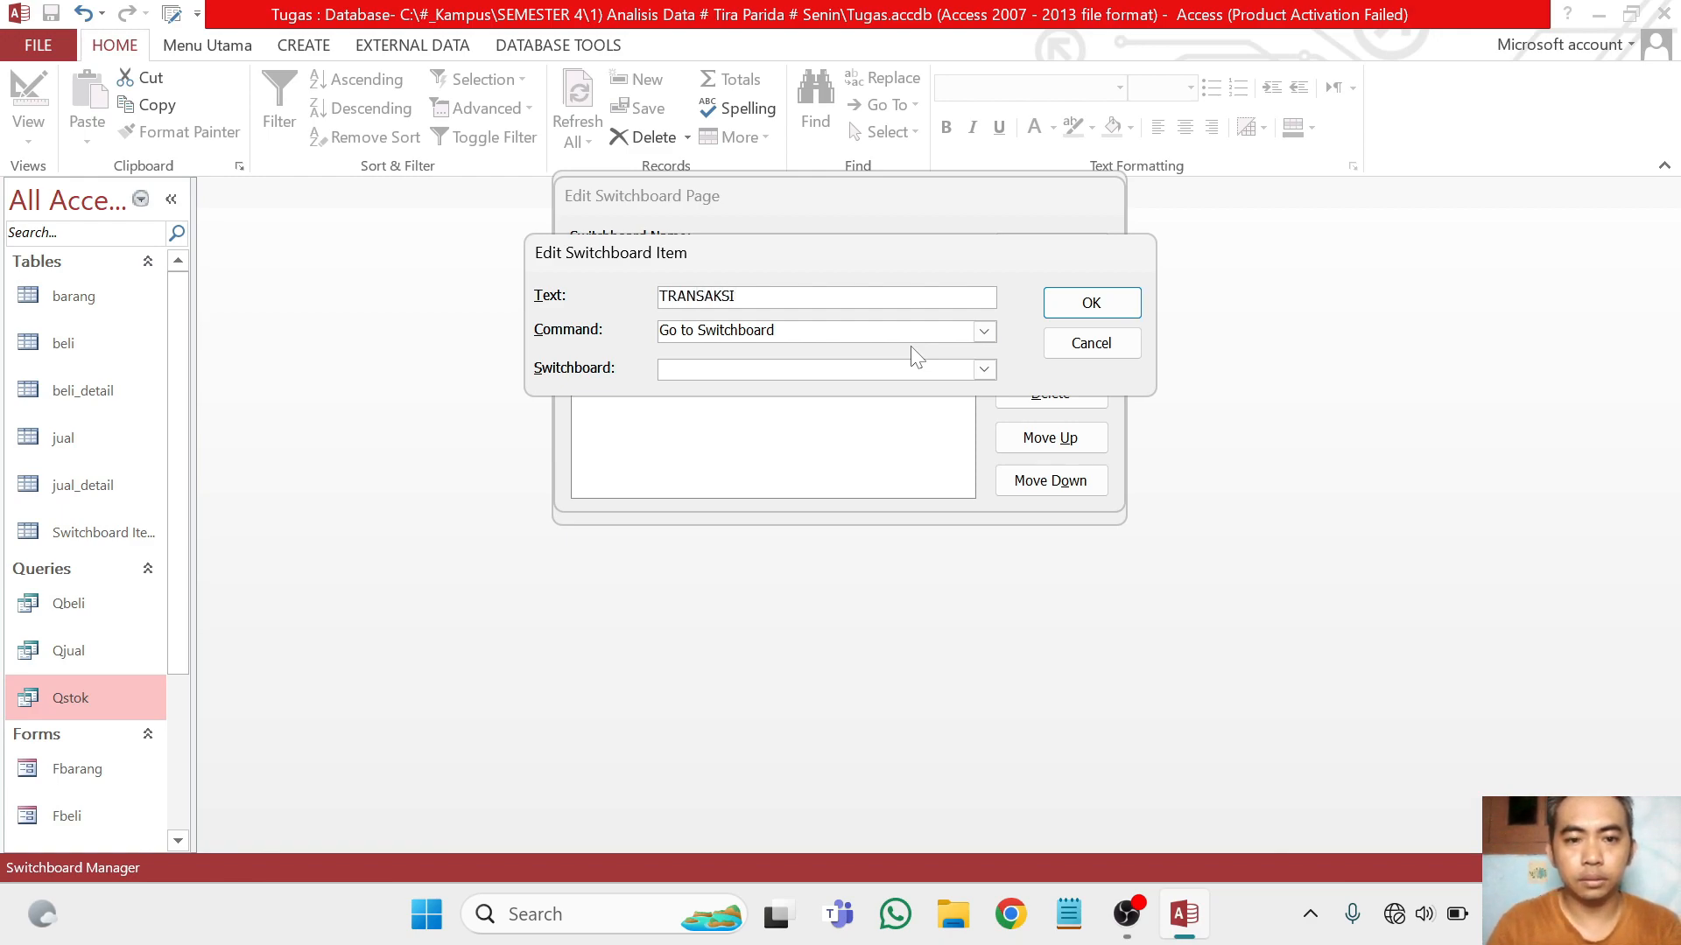
pyautogui.click(984, 334)
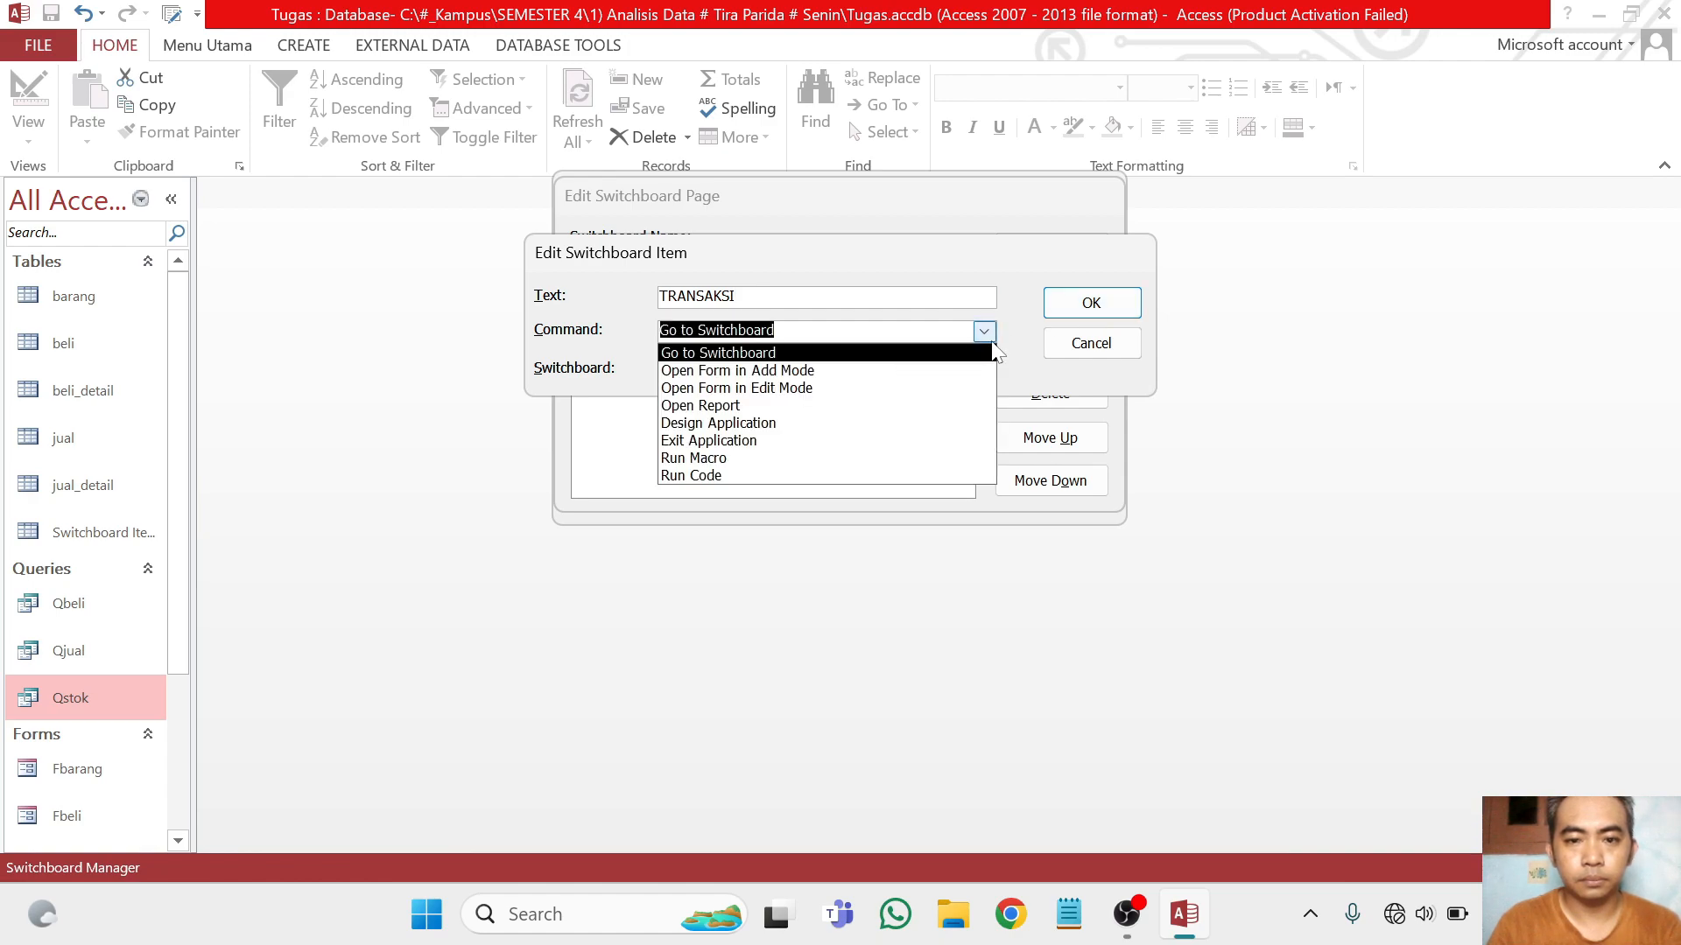
pyautogui.click(988, 352)
pyautogui.click(984, 369)
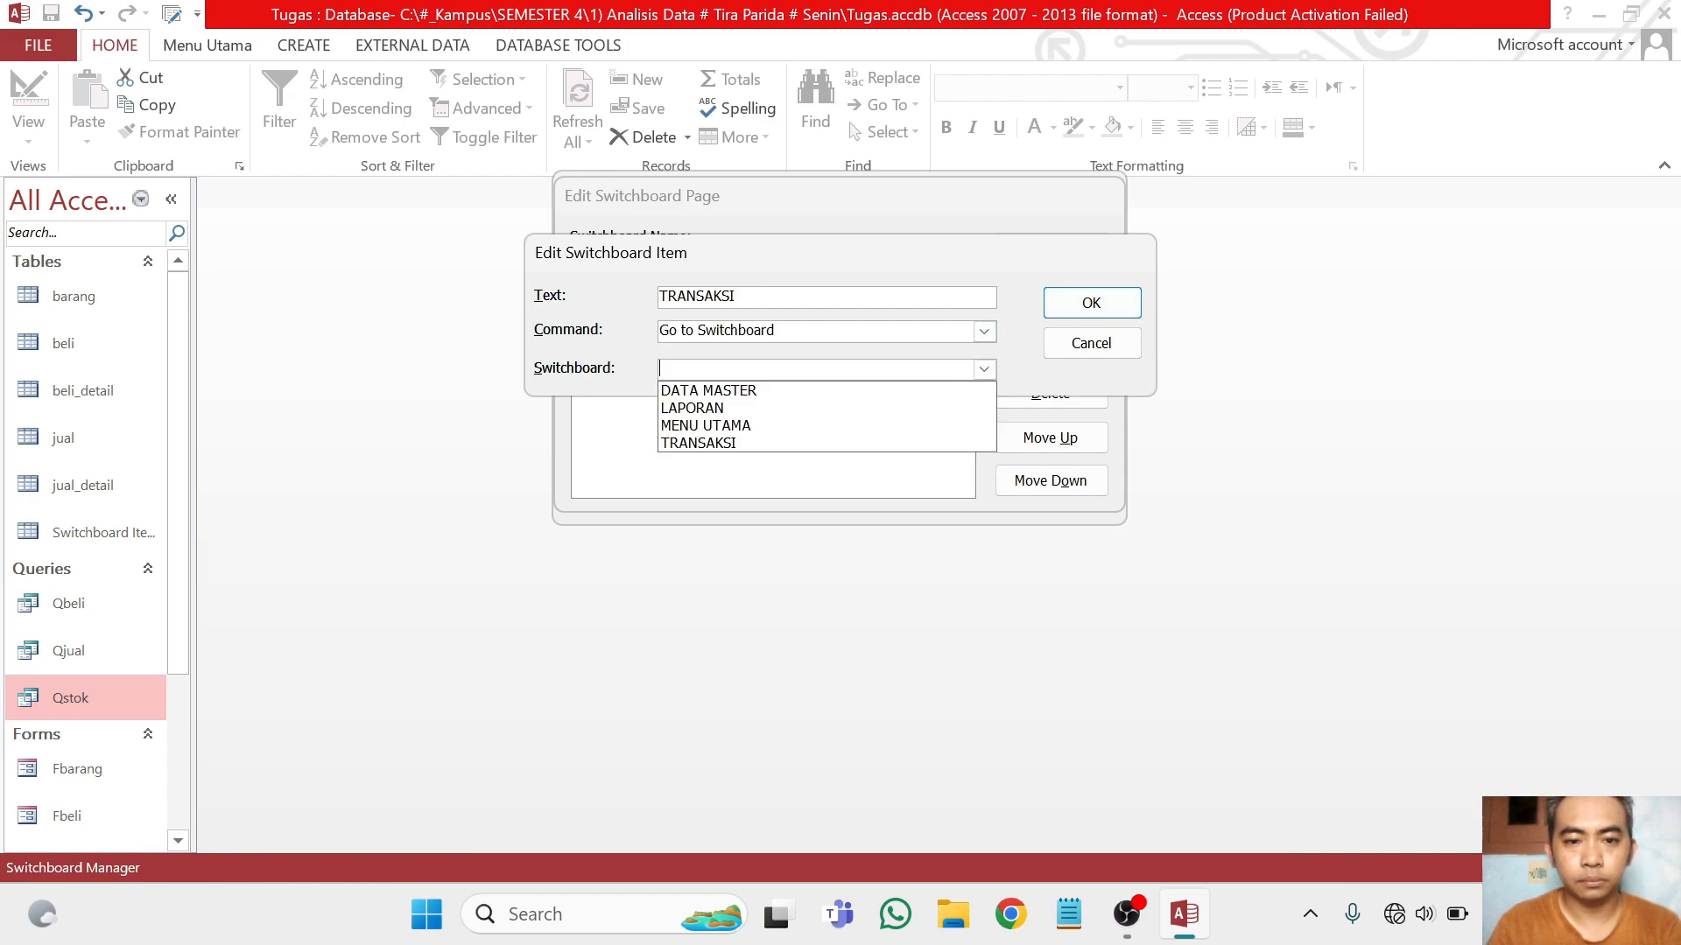
pyautogui.click(910, 443)
pyautogui.click(1077, 301)
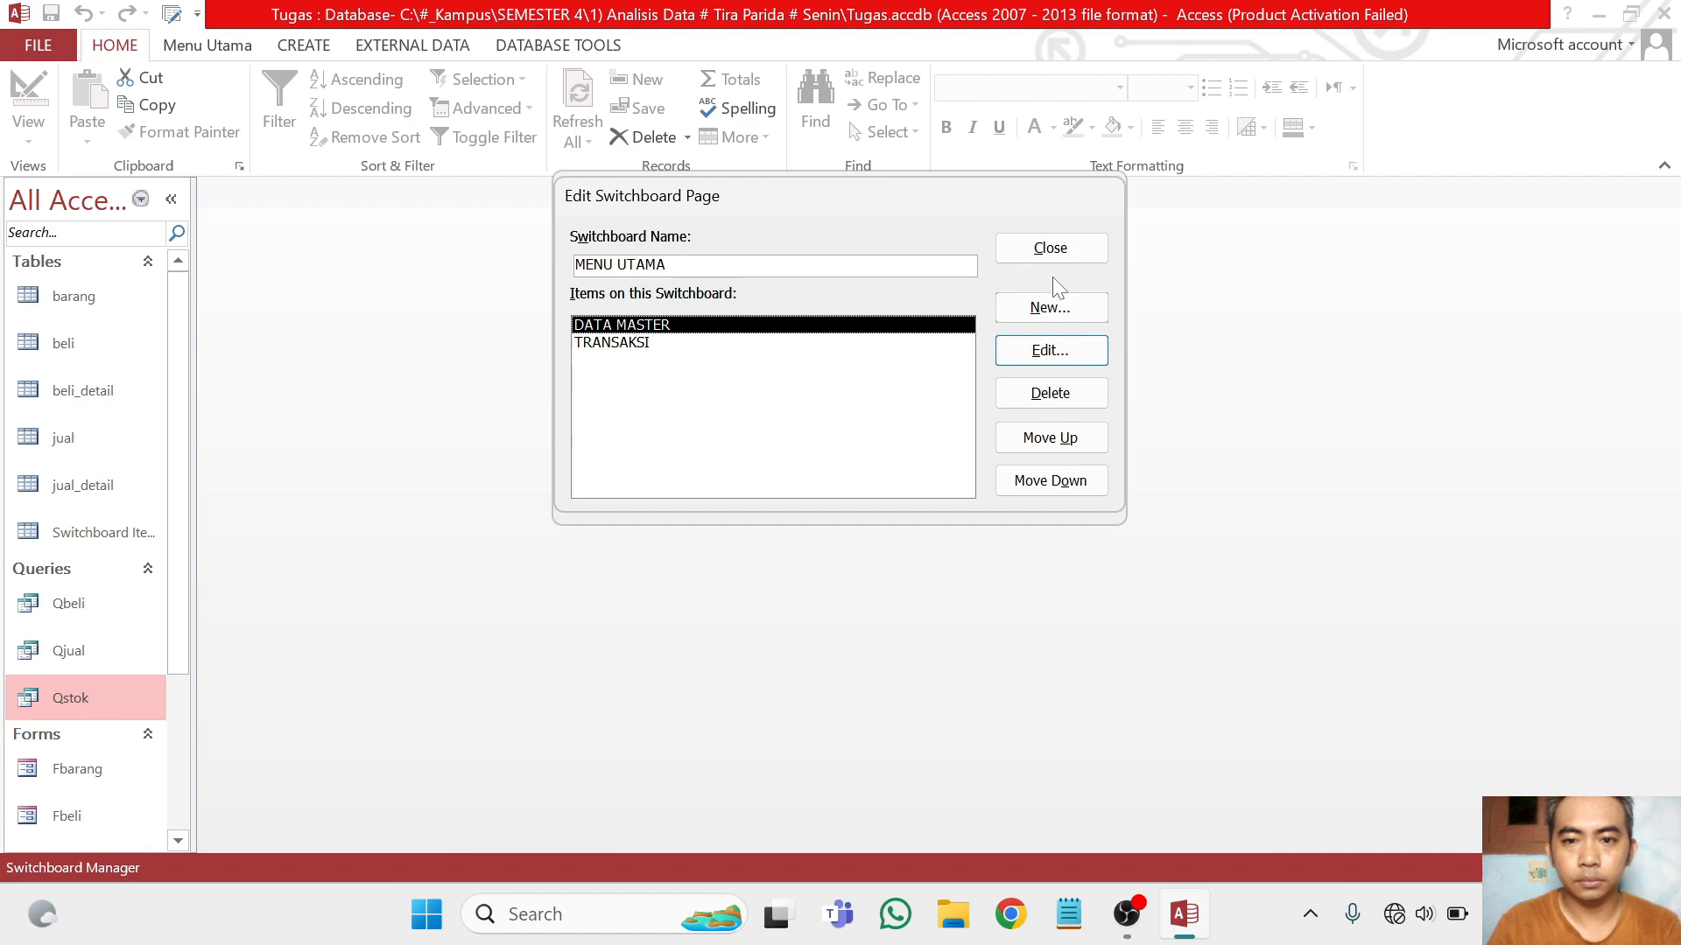
# Add an item named LAPORAN to the MENU UTAMA page that goes to the LAPORAN switchboard
pyautogui.click(1059, 302)
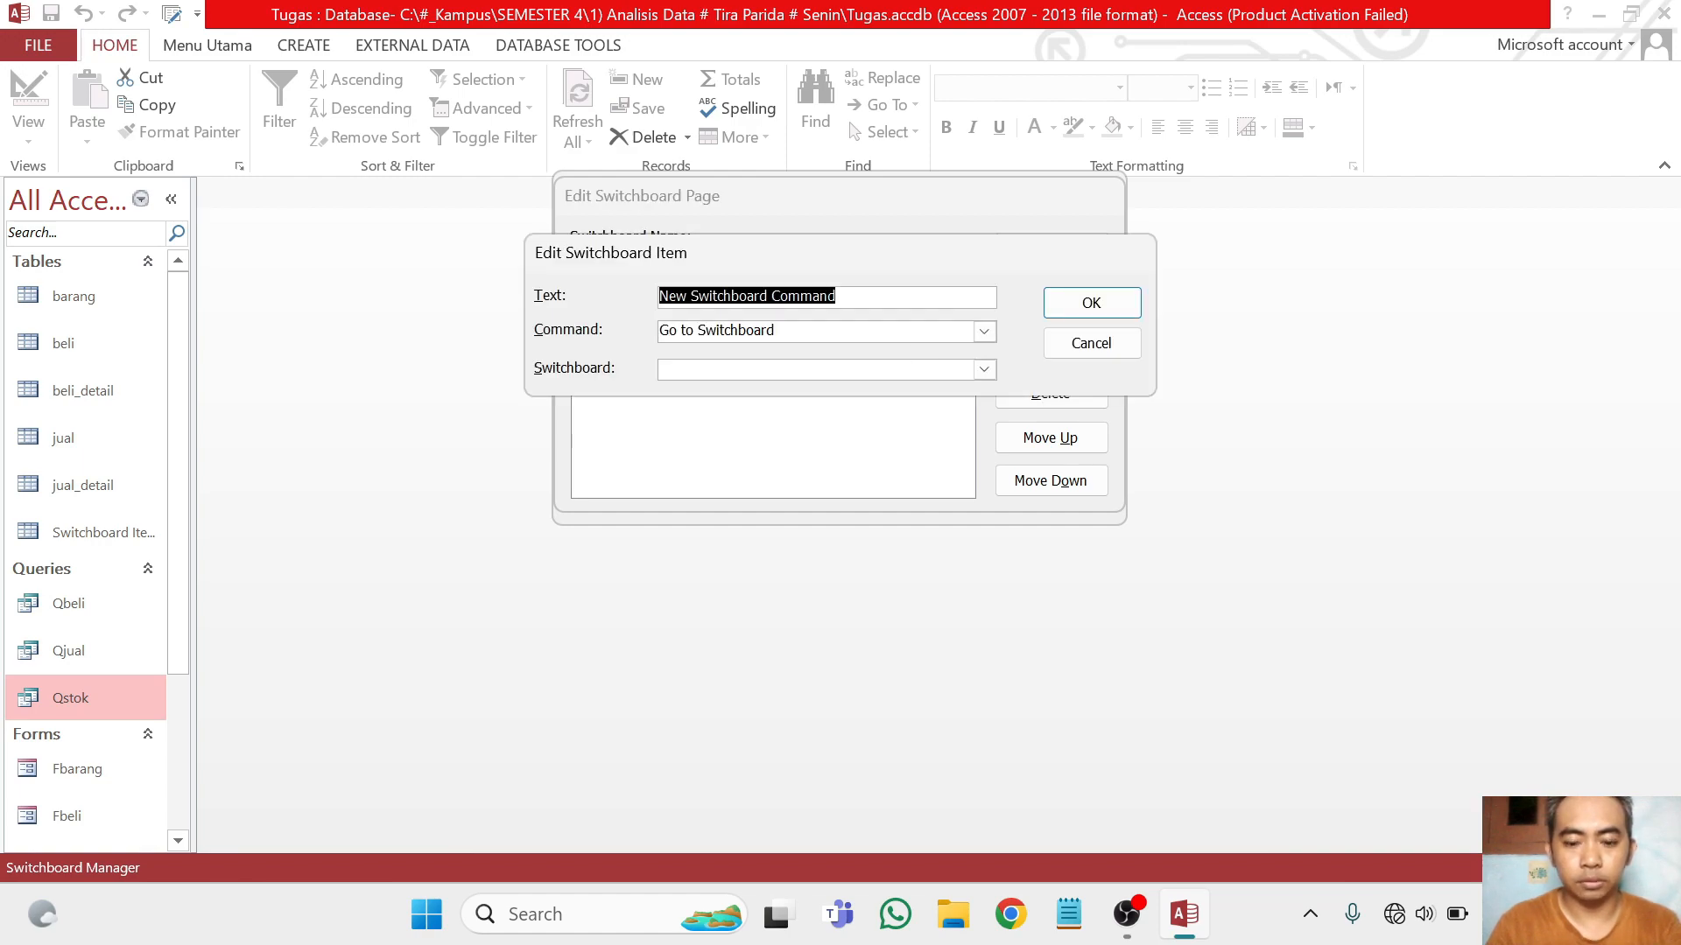
pyautogui.write('LAPORAN')
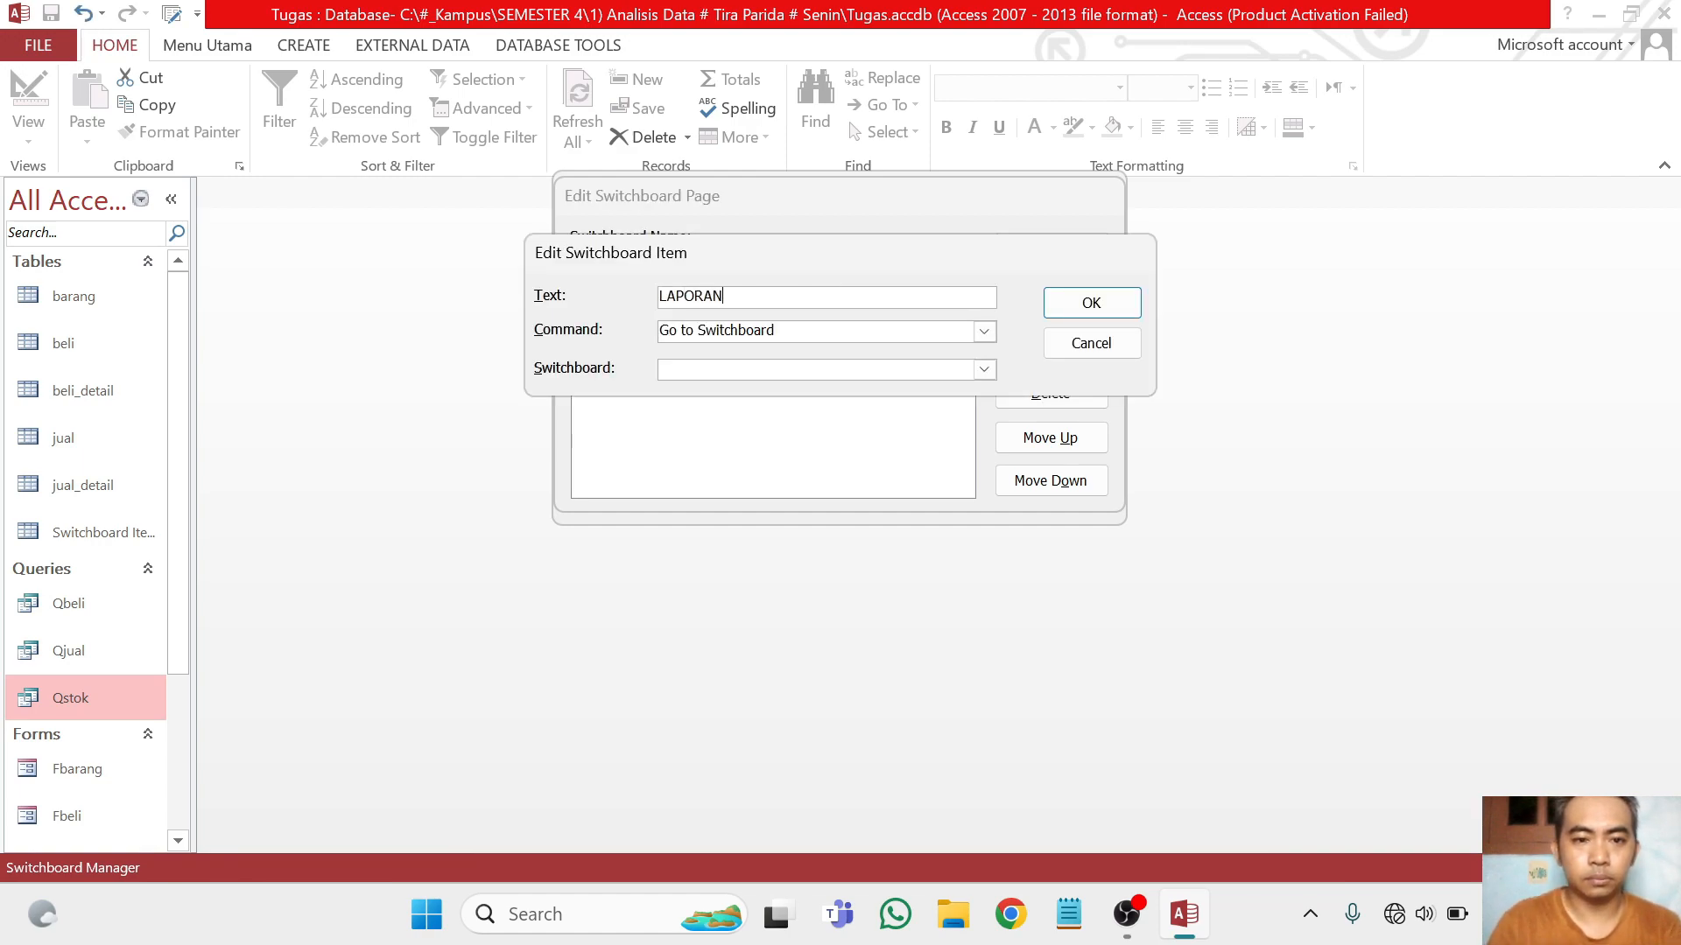
pyautogui.click(984, 369)
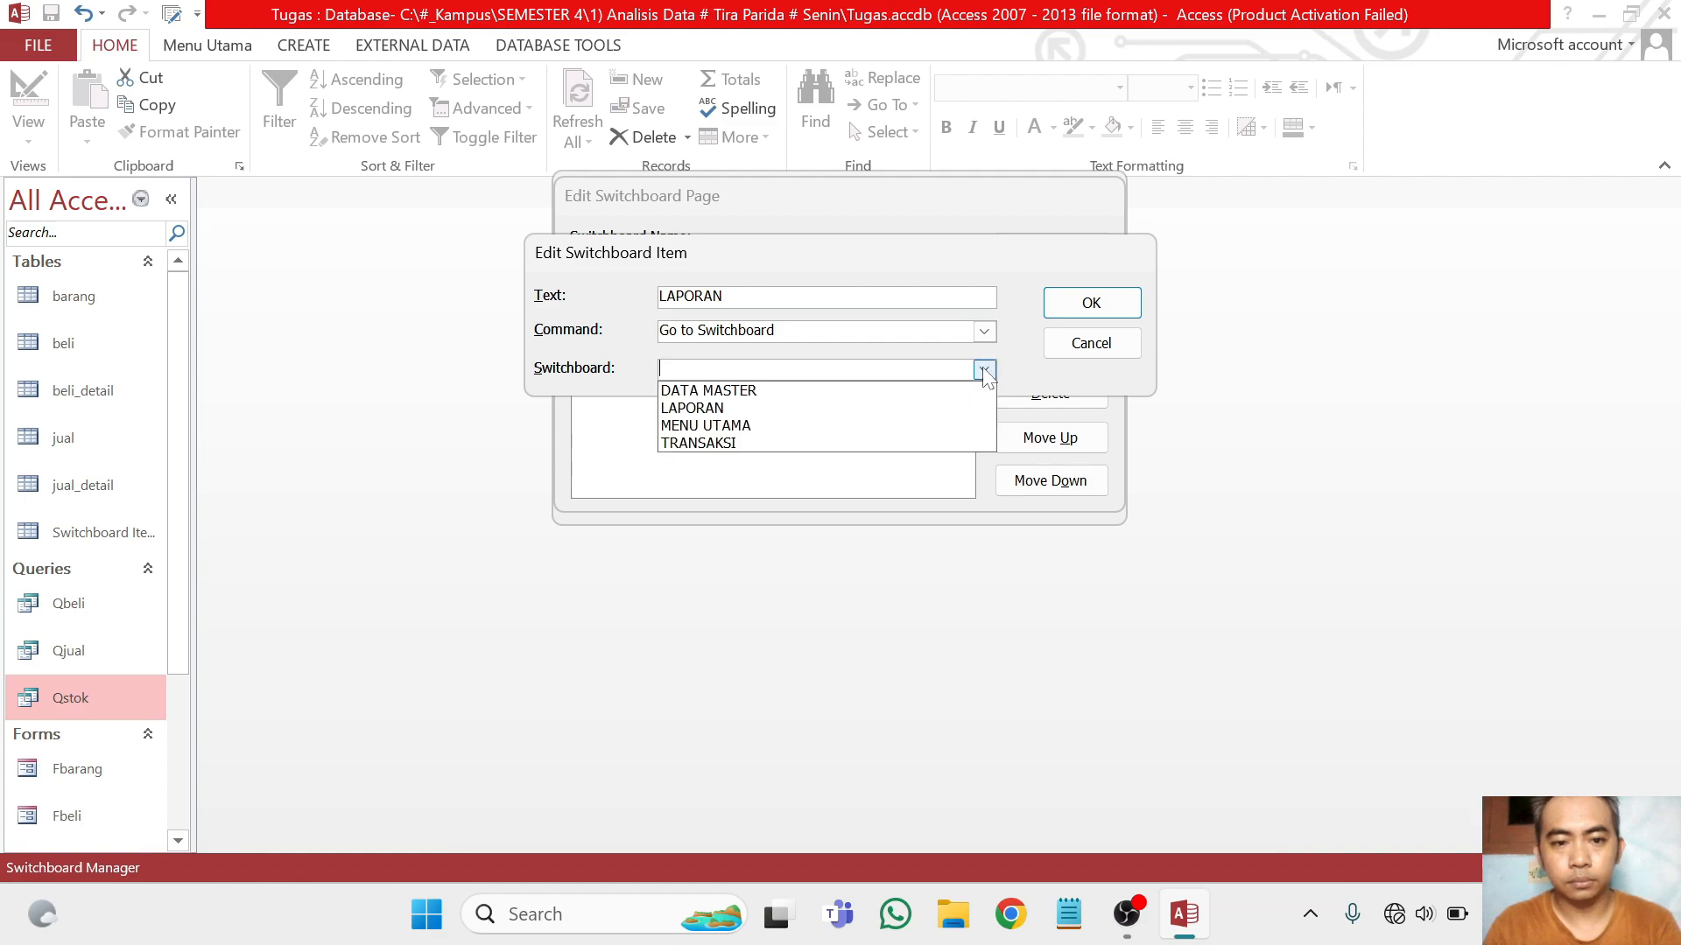
pyautogui.click(827, 407)
pyautogui.click(1062, 304)
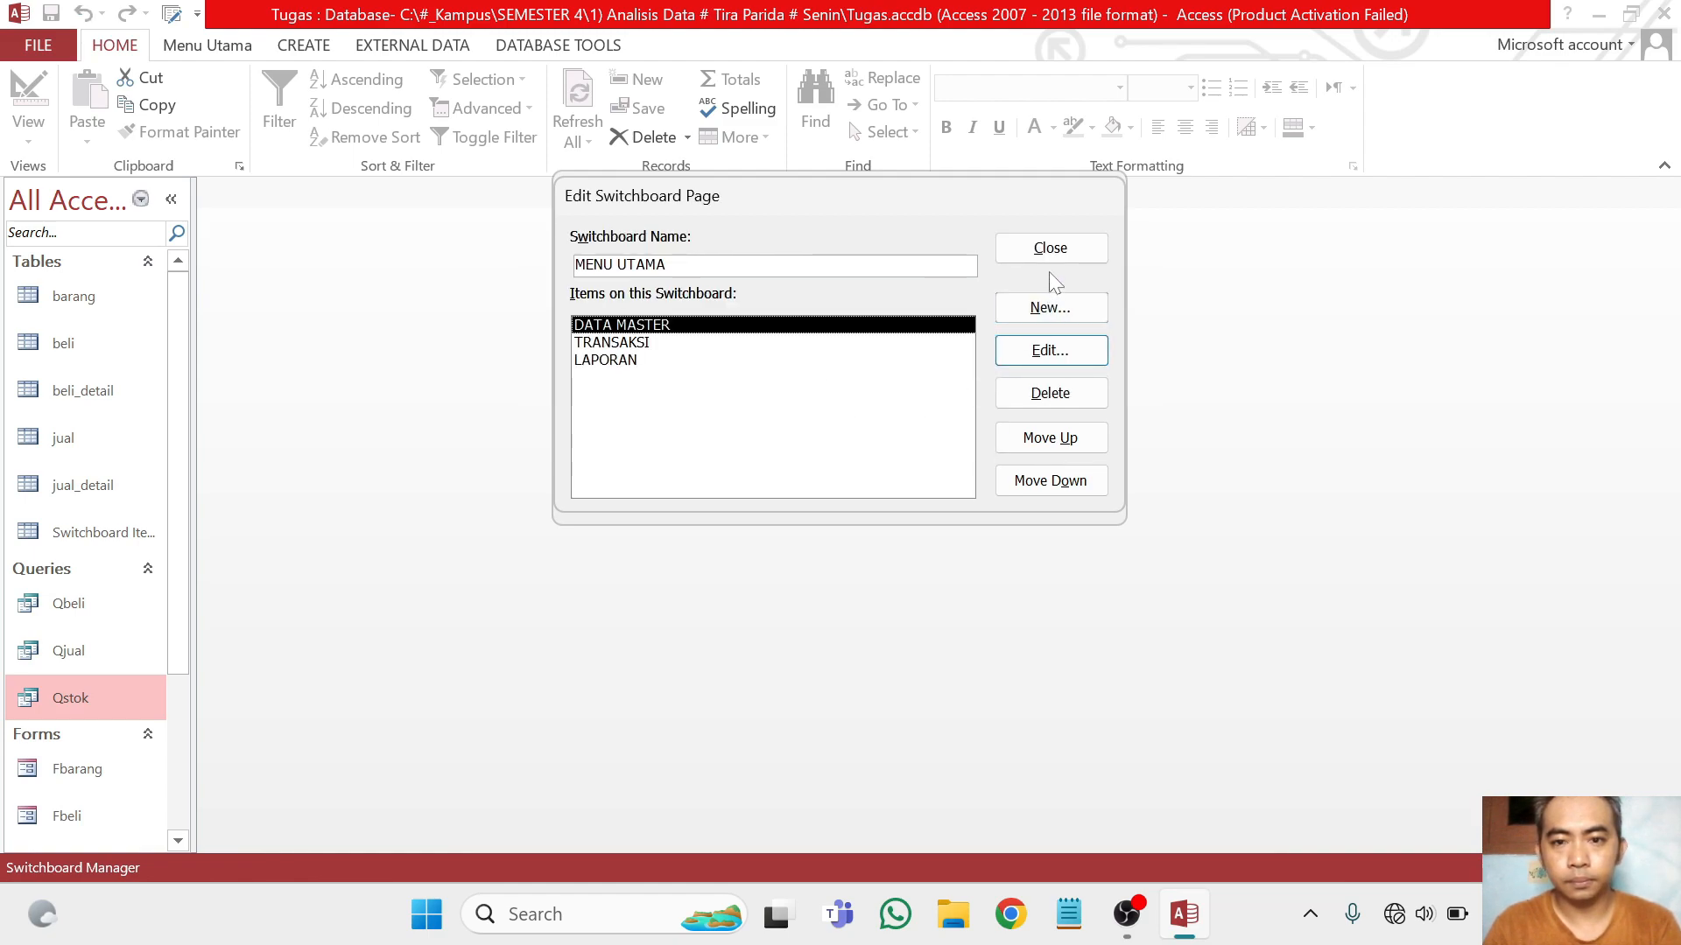
# Add an item named EXIT to the MENU UTAMA page with the Exit Application command, and close the Switchboard Manager
pyautogui.click(1049, 305)
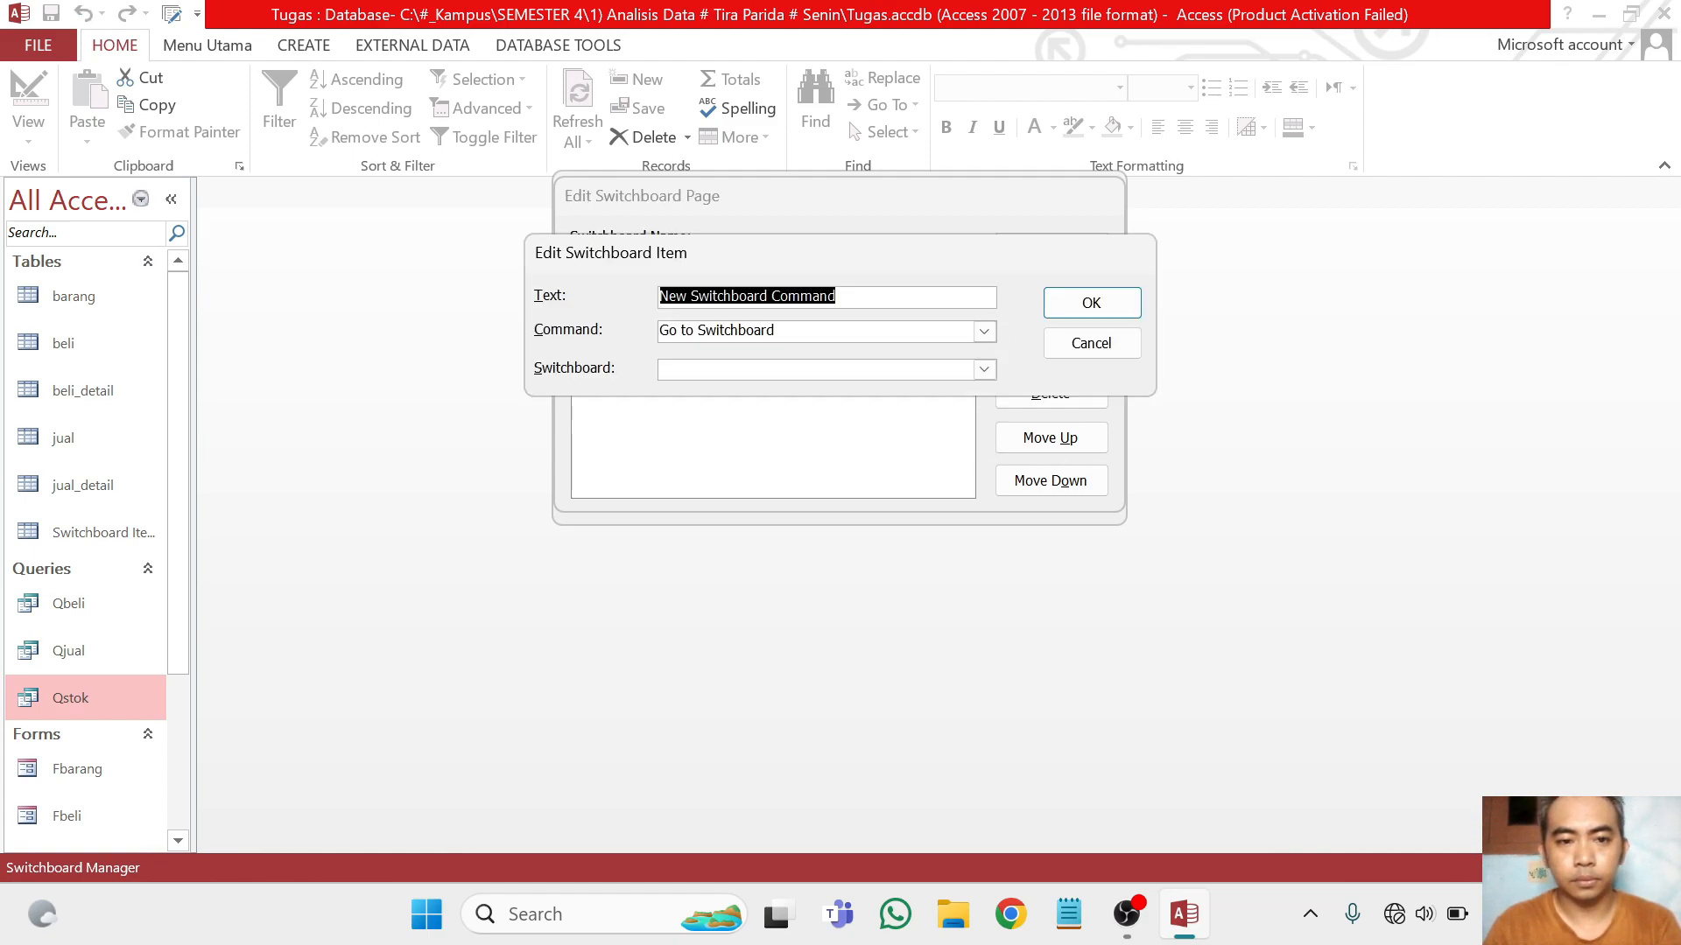
pyautogui.write('e')
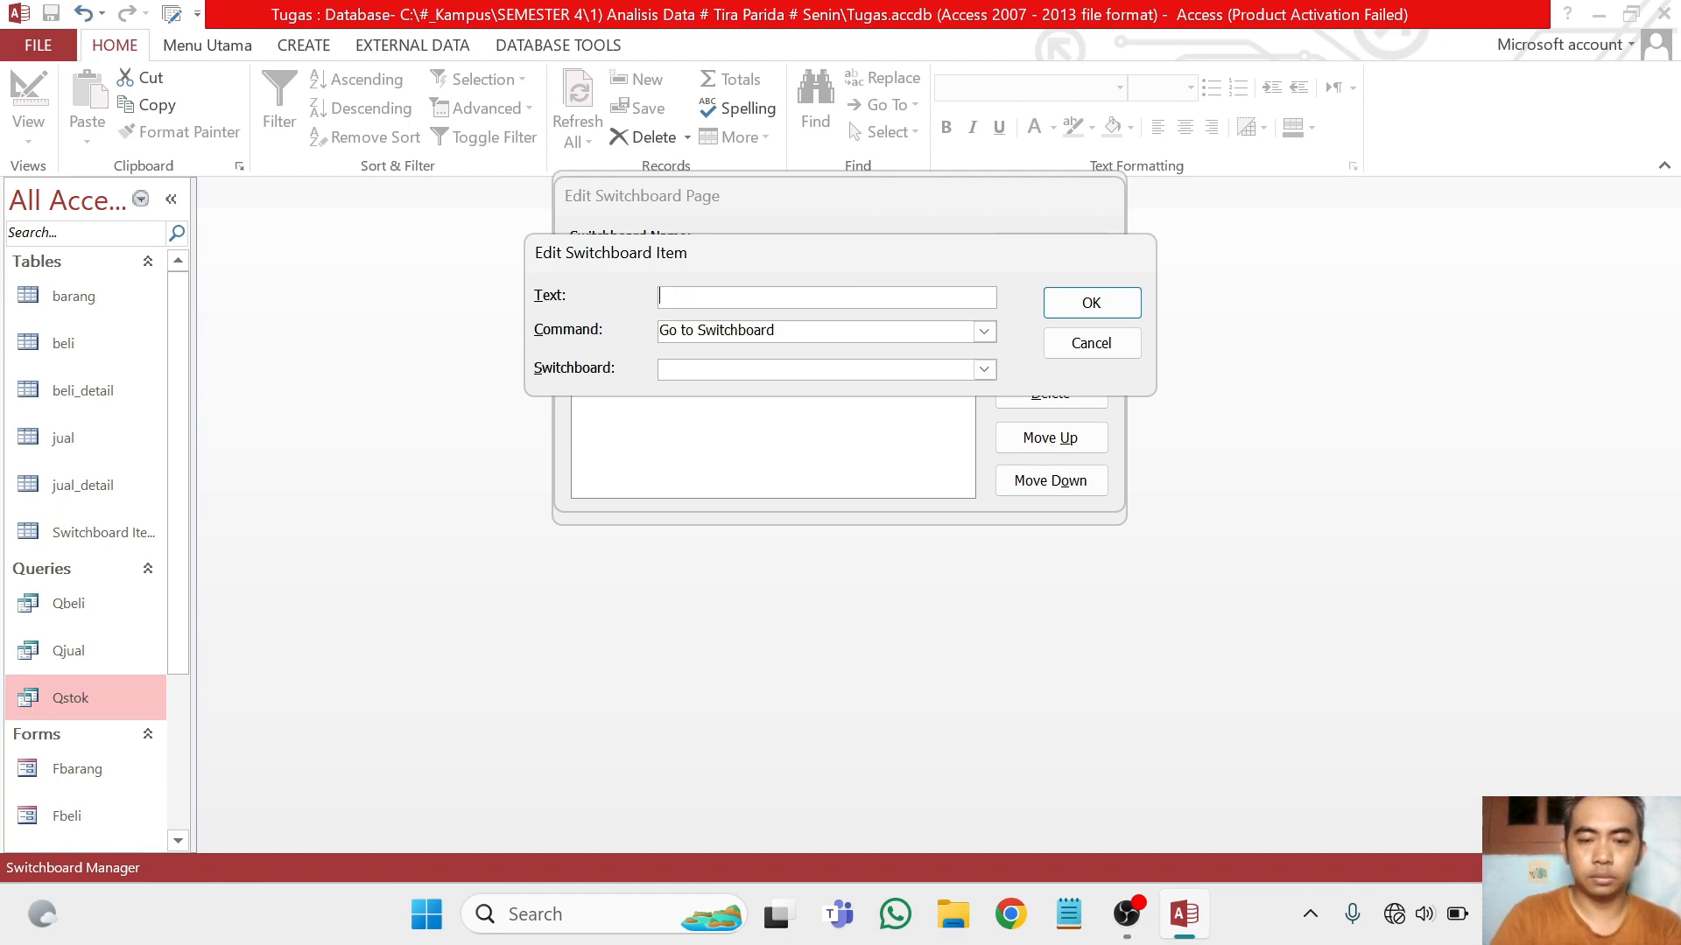
pyautogui.click(984, 332)
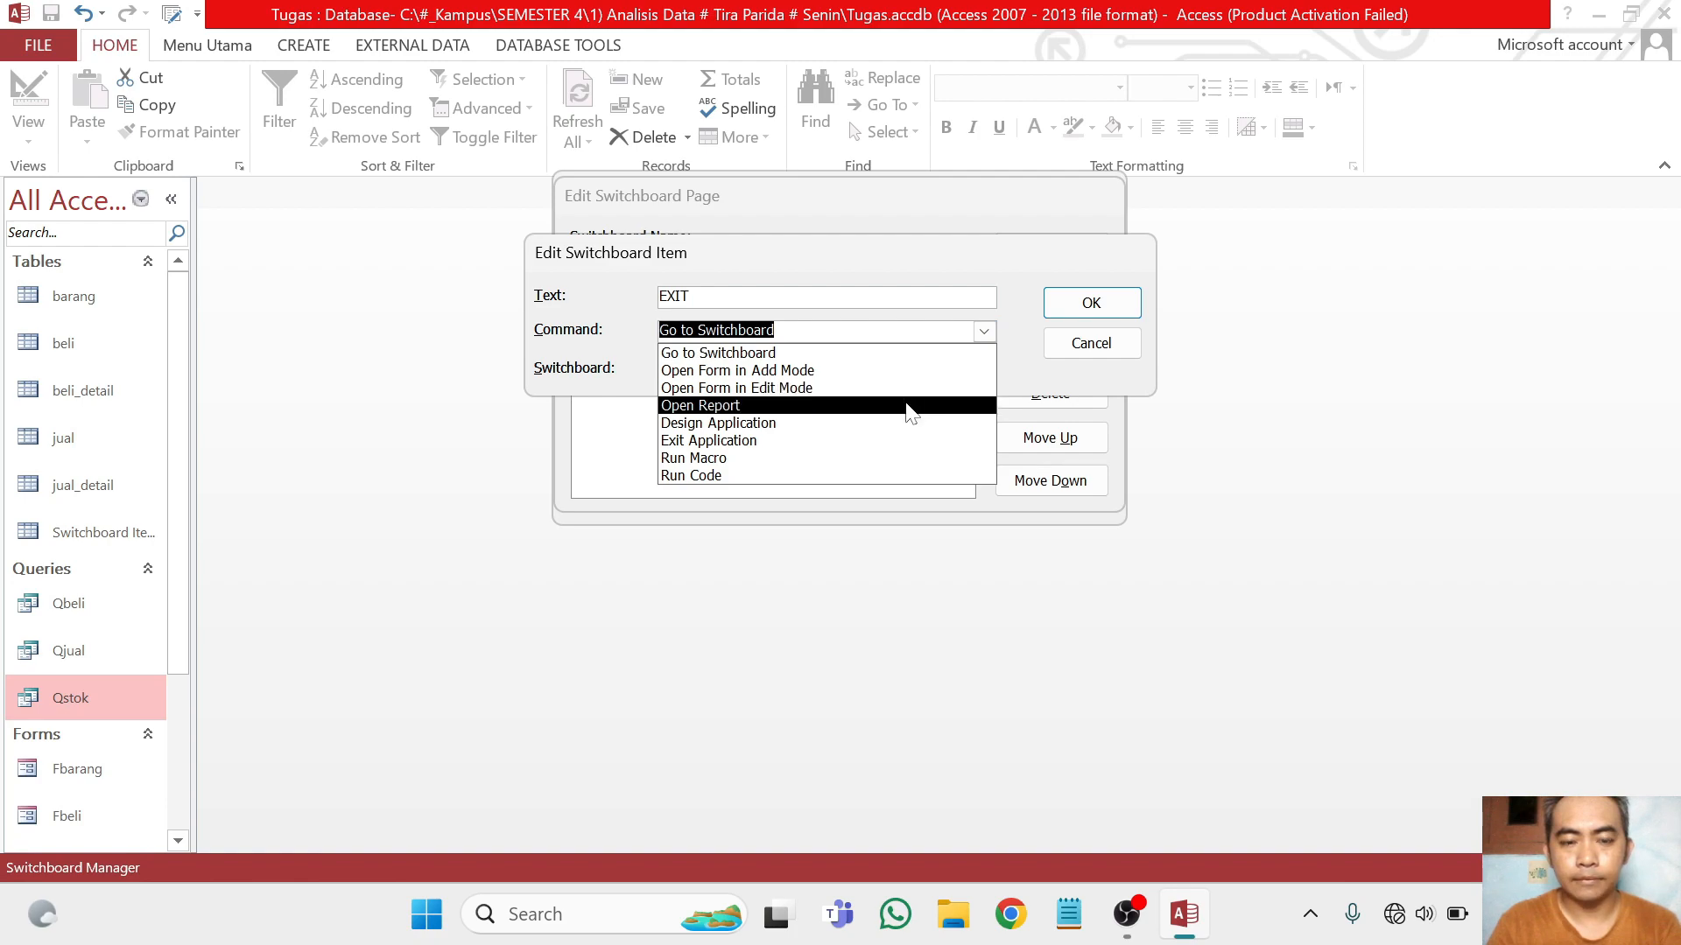
pyautogui.click(914, 353)
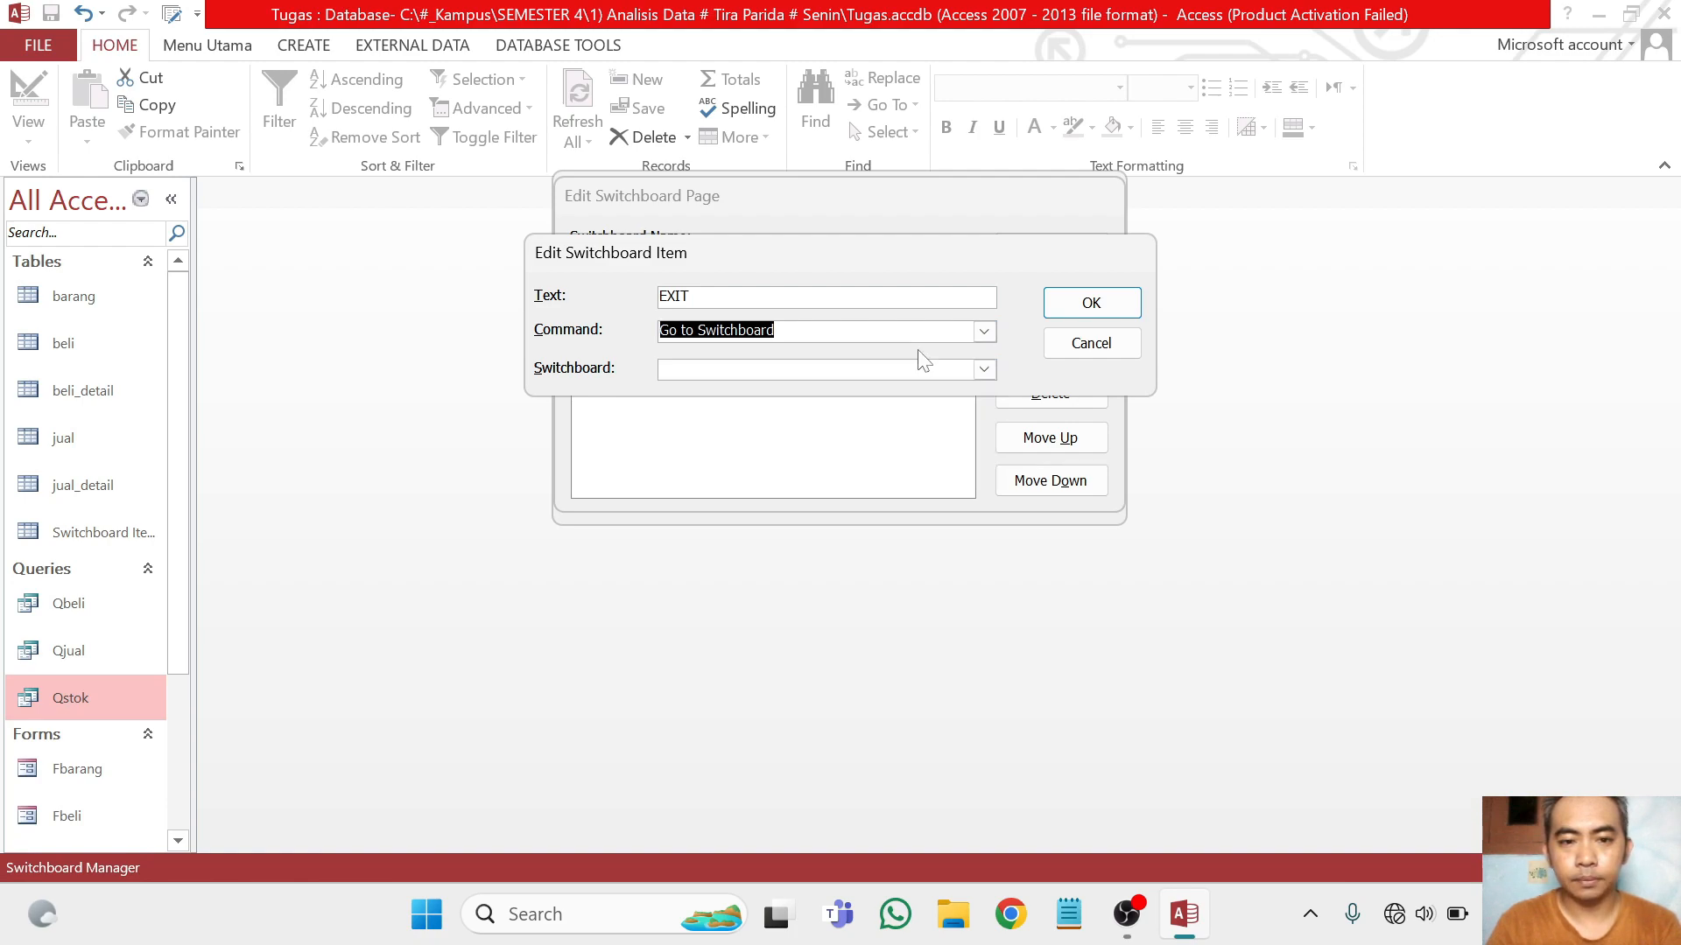
pyautogui.click(984, 332)
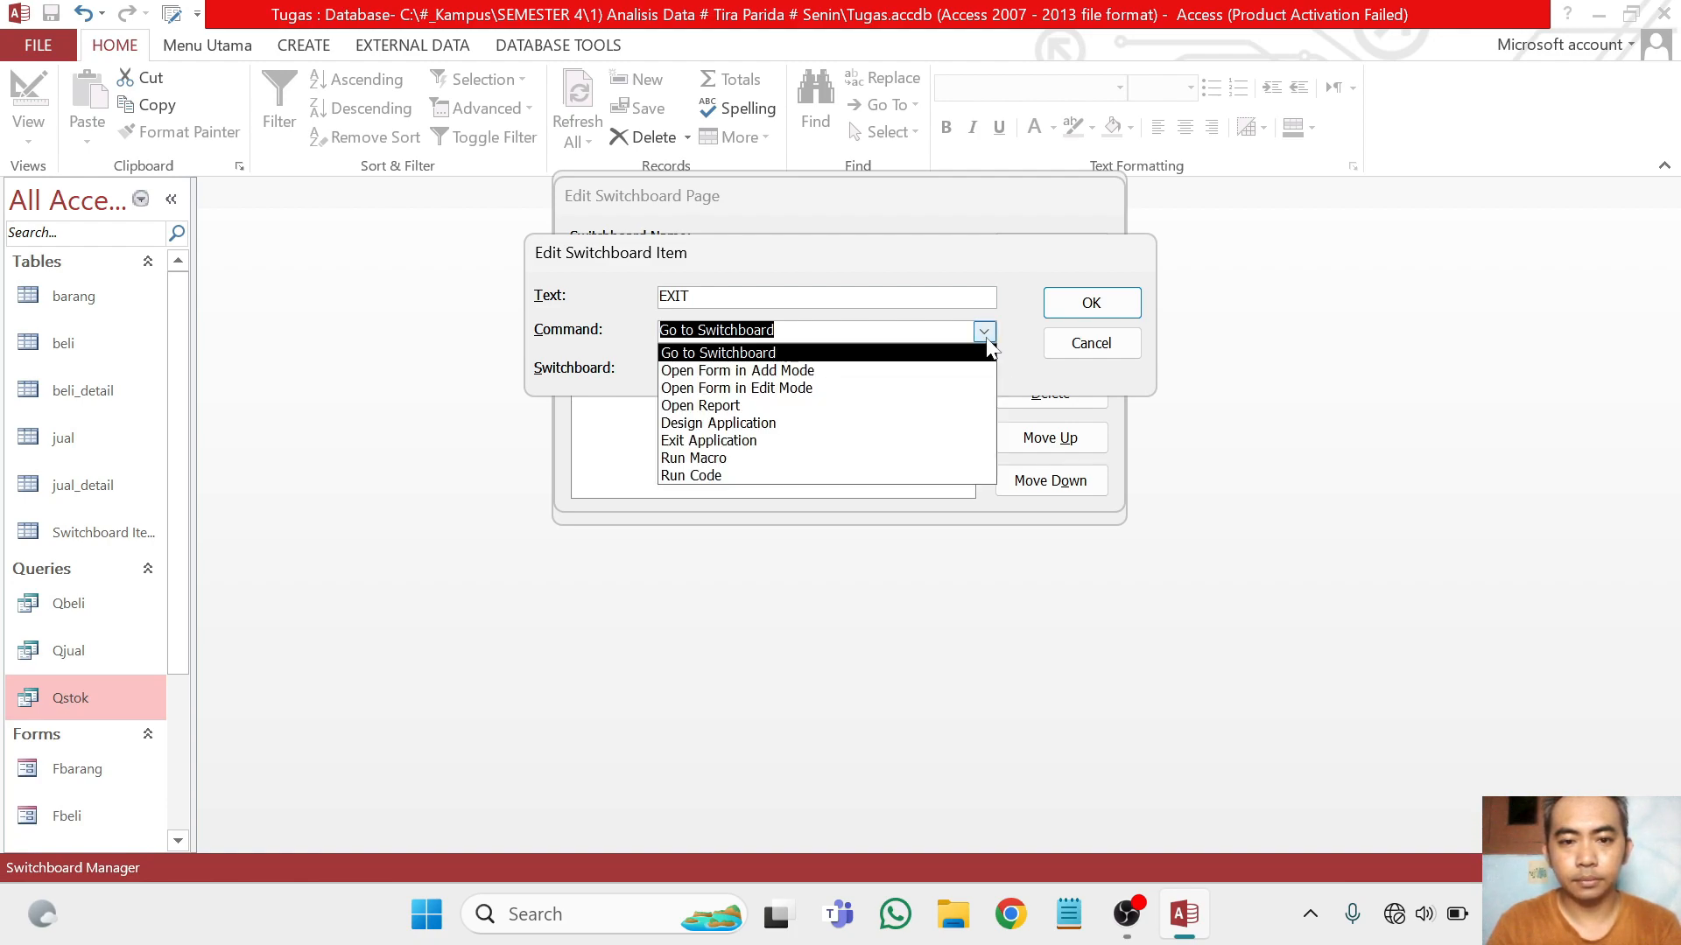
pyautogui.click(900, 440)
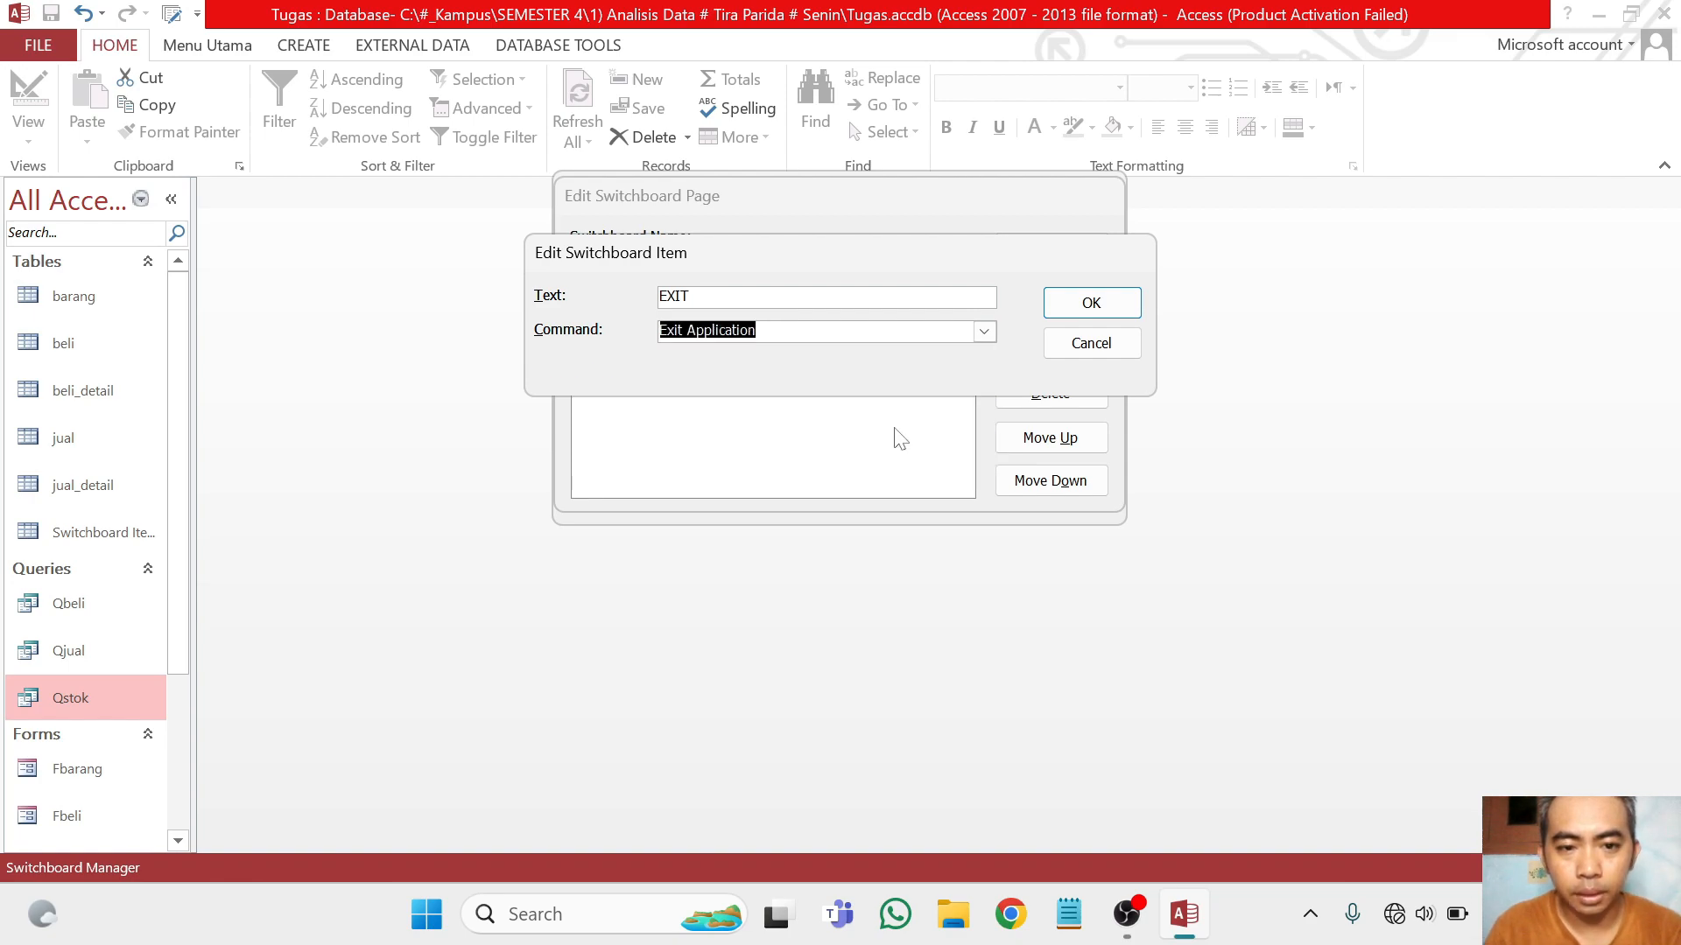
pyautogui.click(1090, 302)
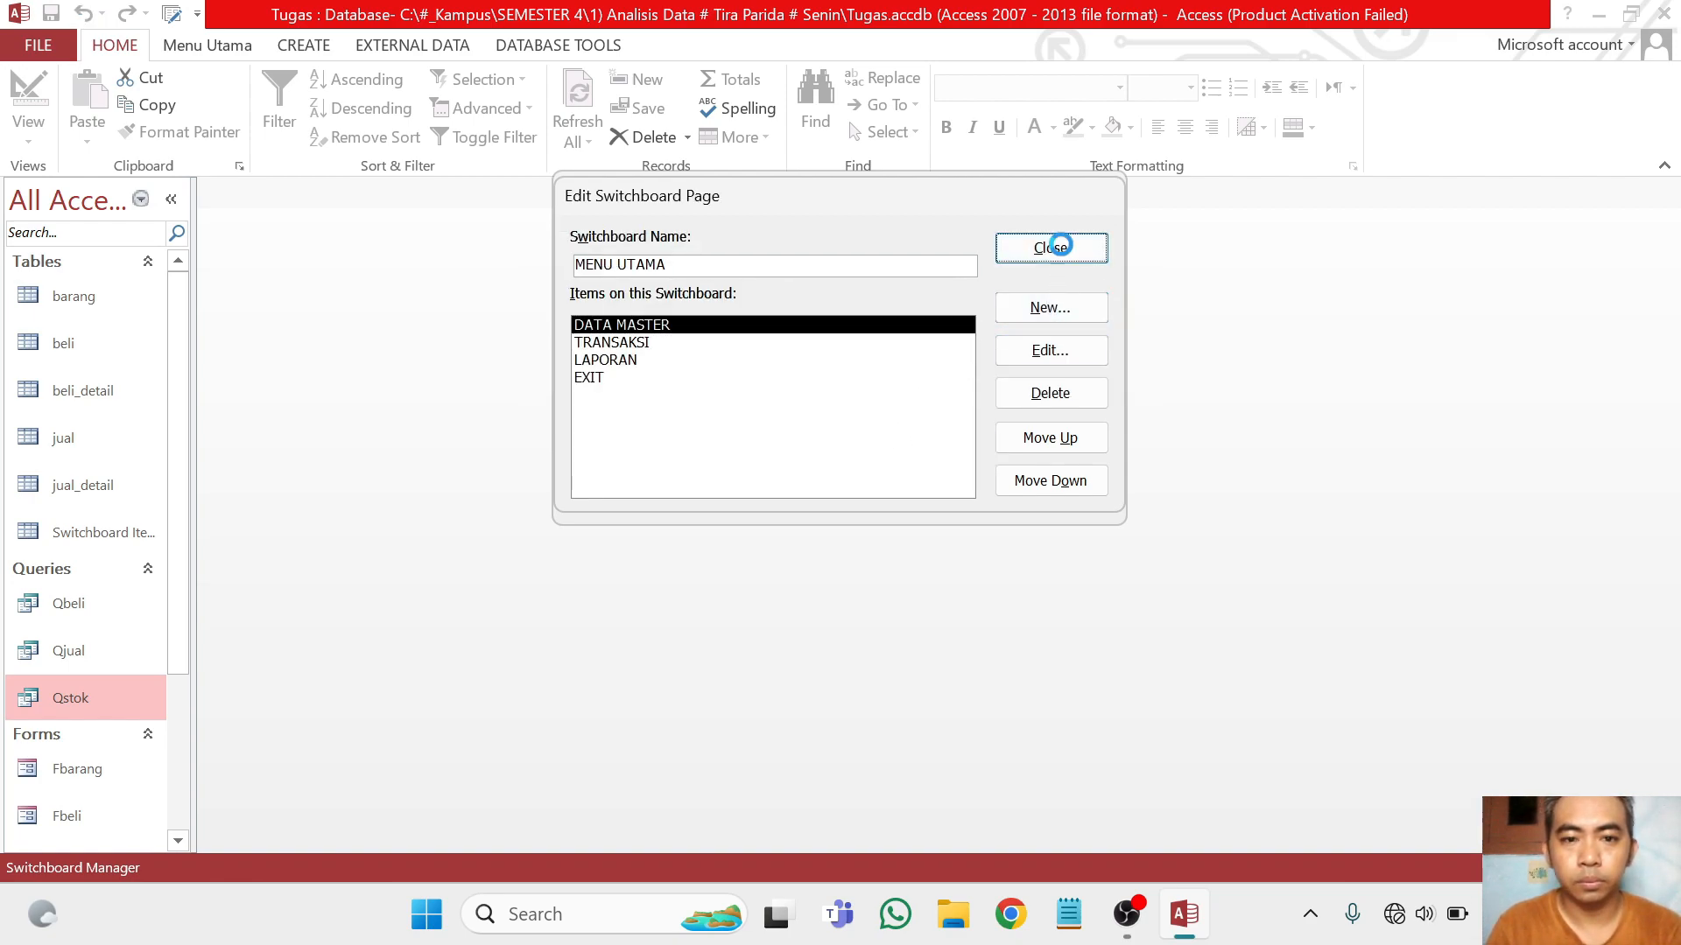
pyautogui.click(1059, 246)
pyautogui.click(1057, 246)
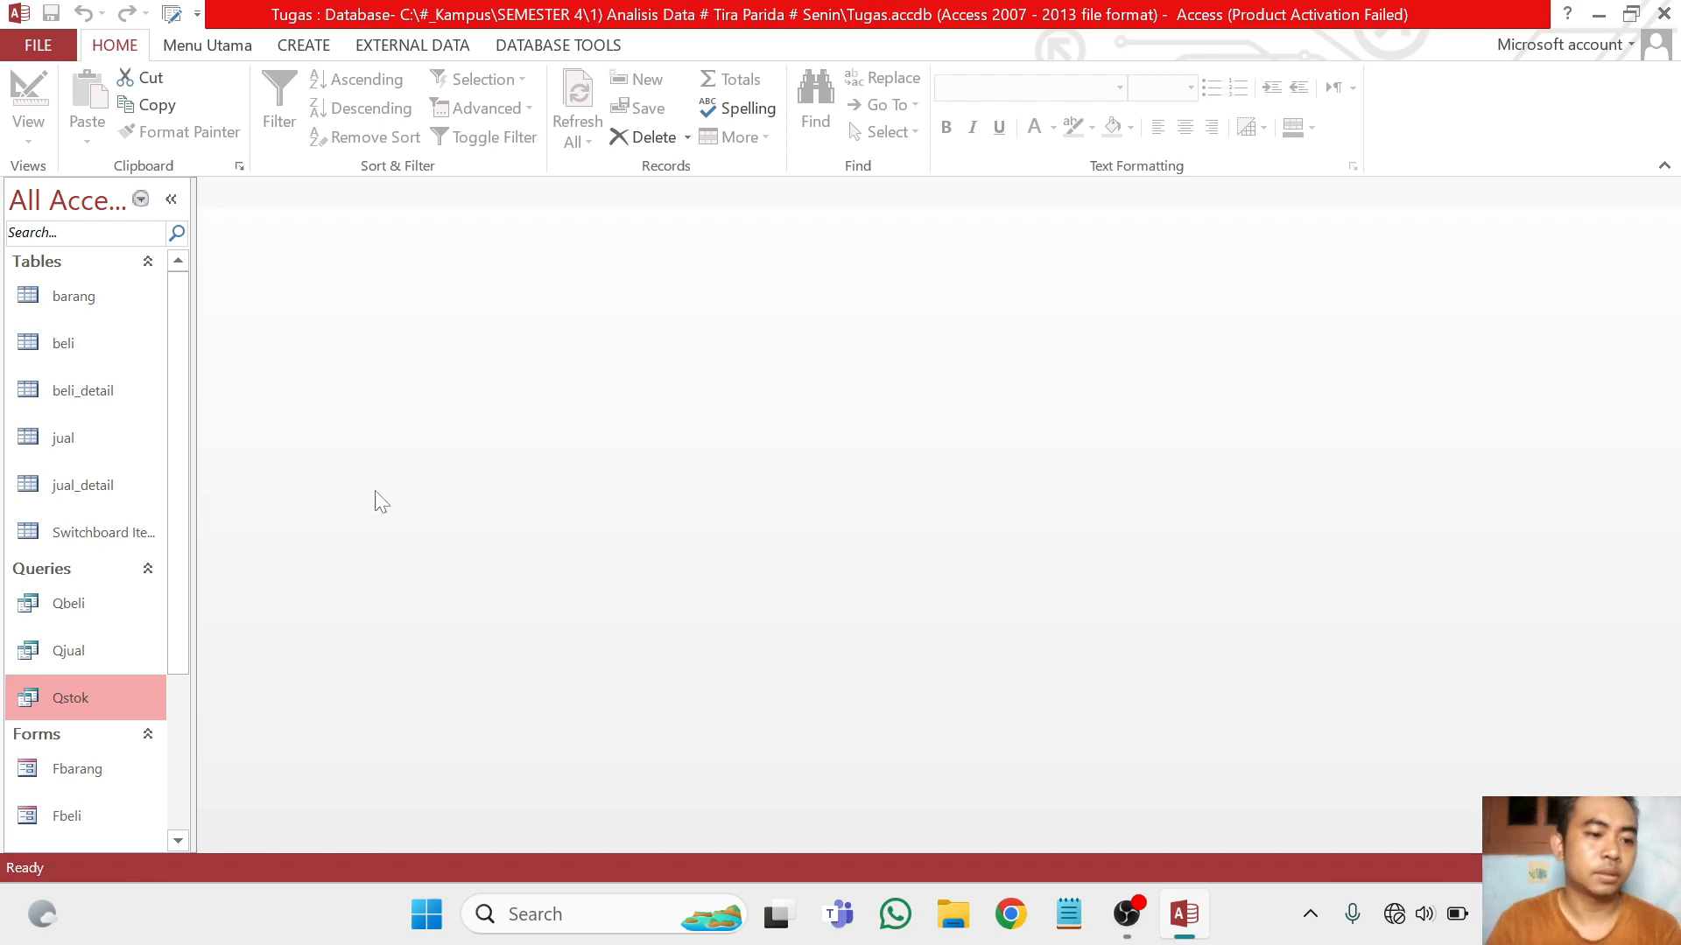
# Open the Switchboard form from the database's list of forms
pyautogui.scroll(-3, 72, 489)
pyautogui.click(108, 756)
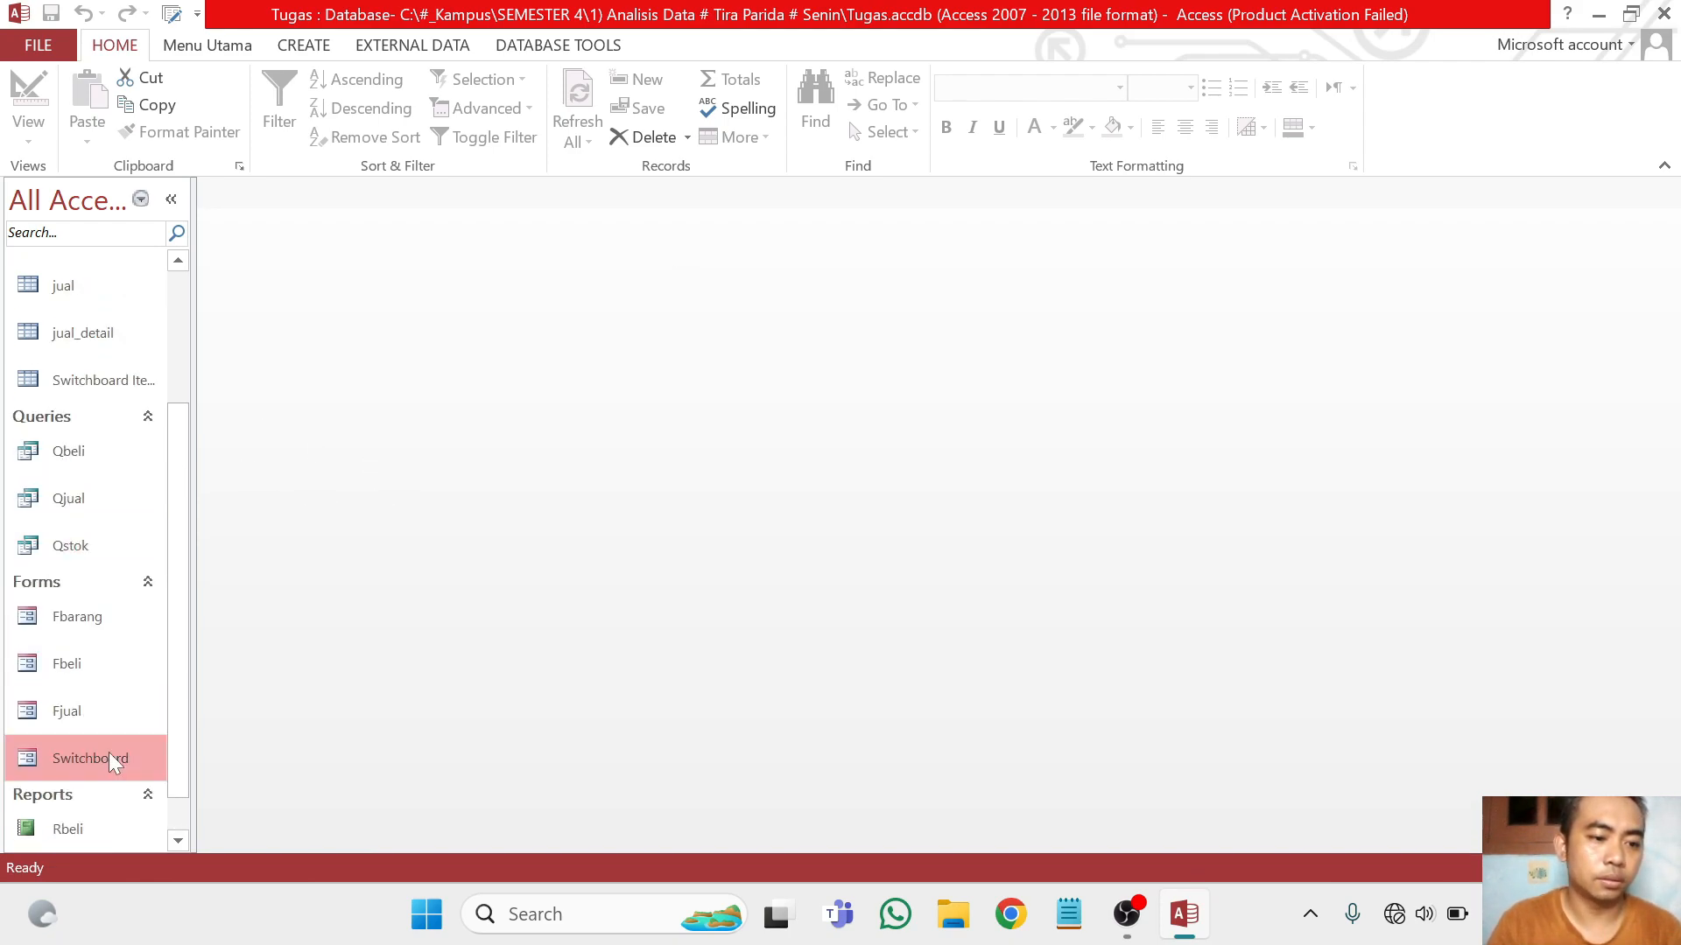
pyautogui.doubleClick(109, 757)
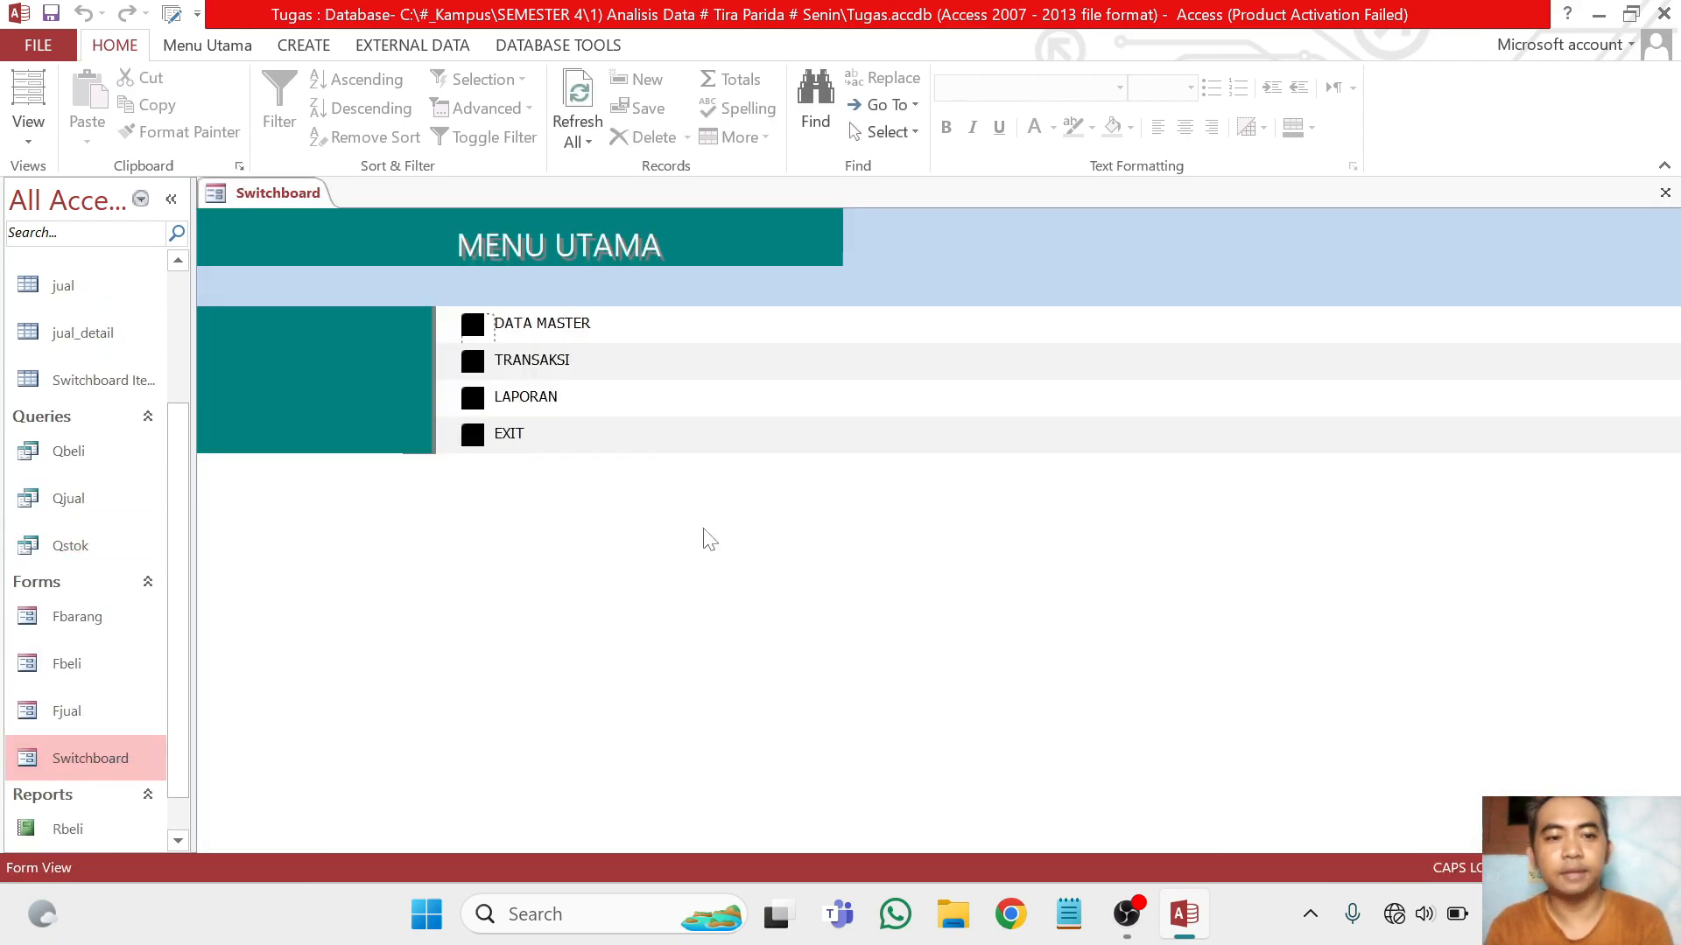
# Test the menu by opening the DATA MASTER and TRANSAKSI pages, returning to MENU UTAMA from each, and opening the LAPORAN page
pyautogui.click(473, 323)
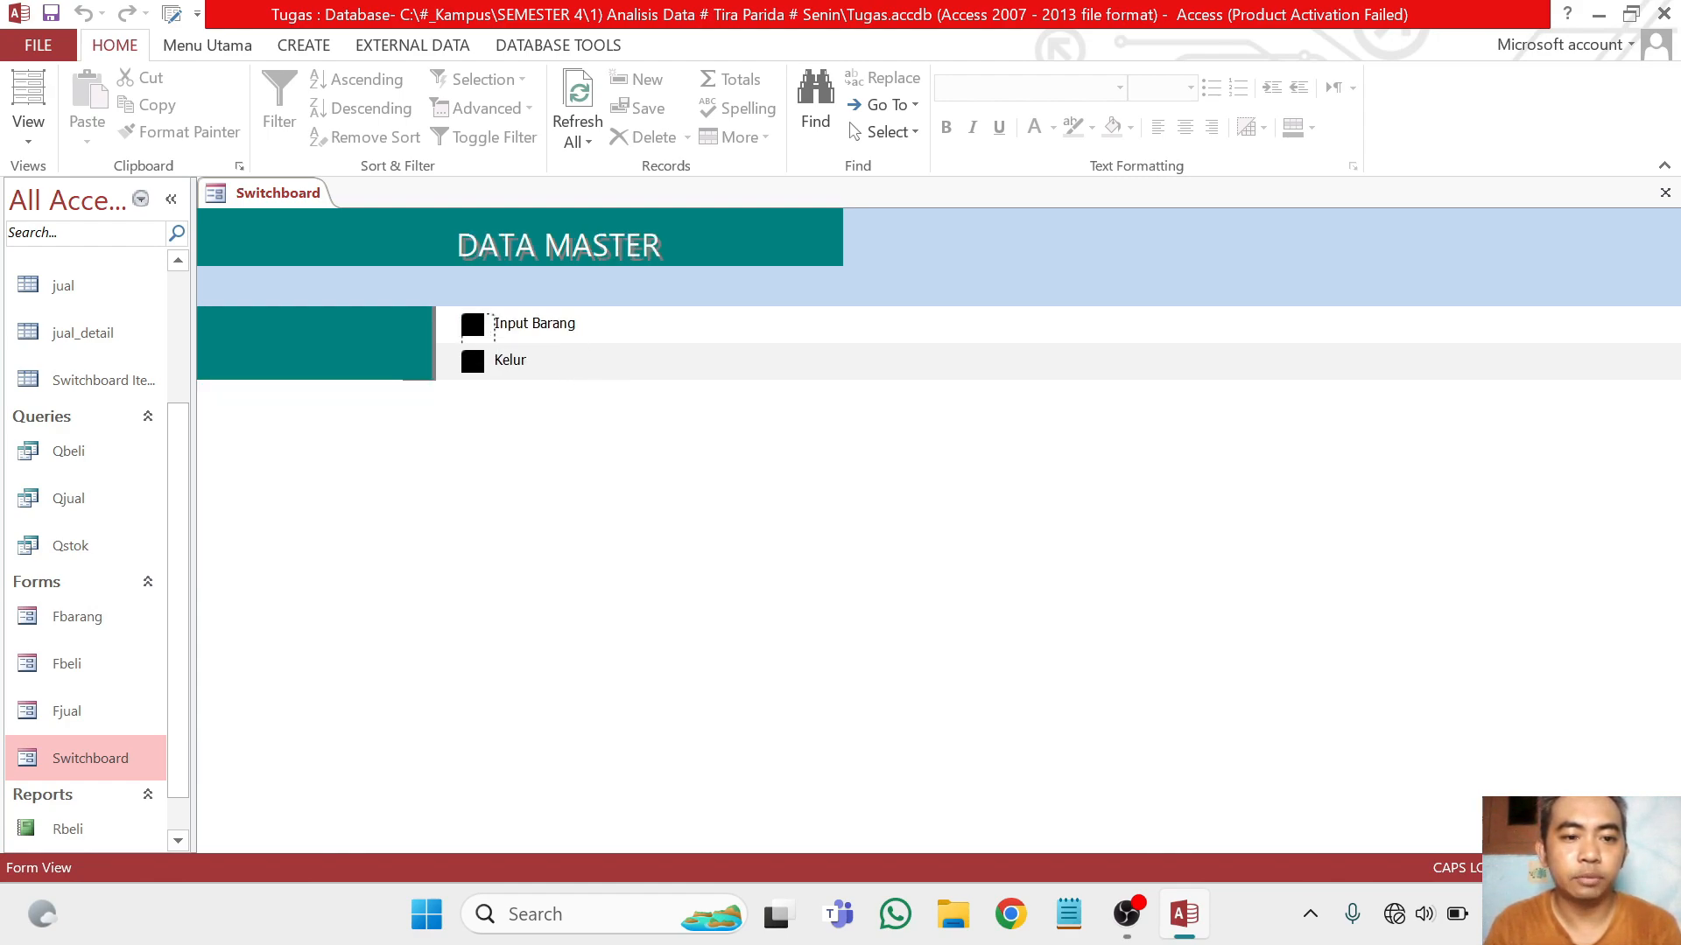
pyautogui.click(474, 358)
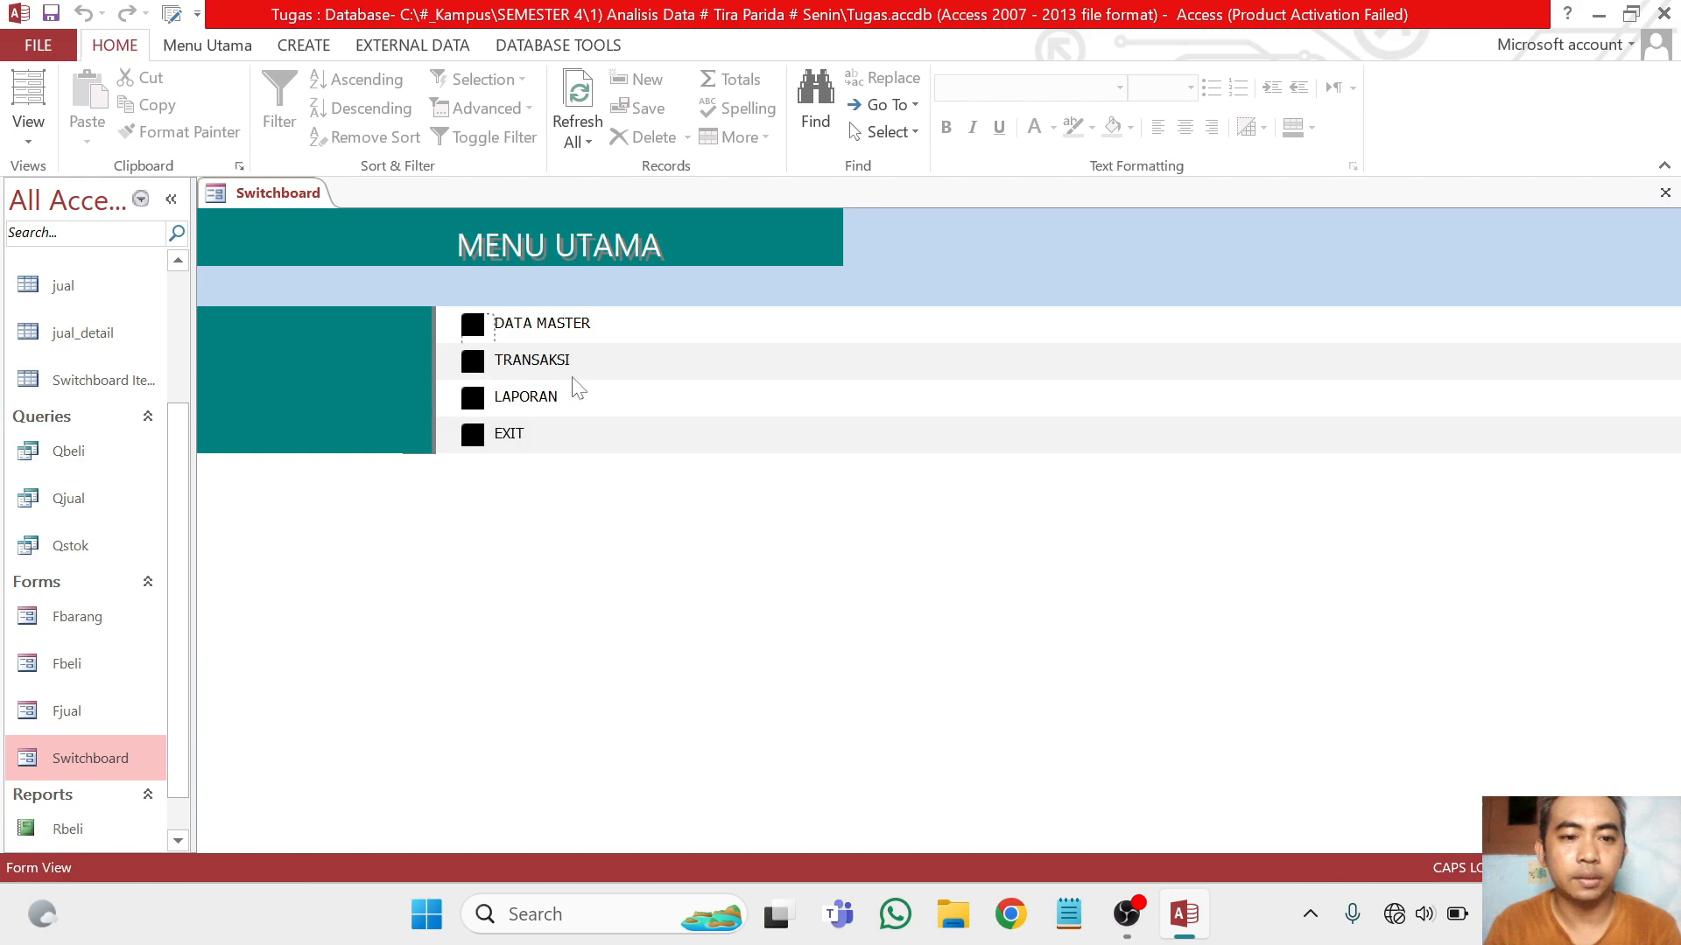
pyautogui.click(474, 360)
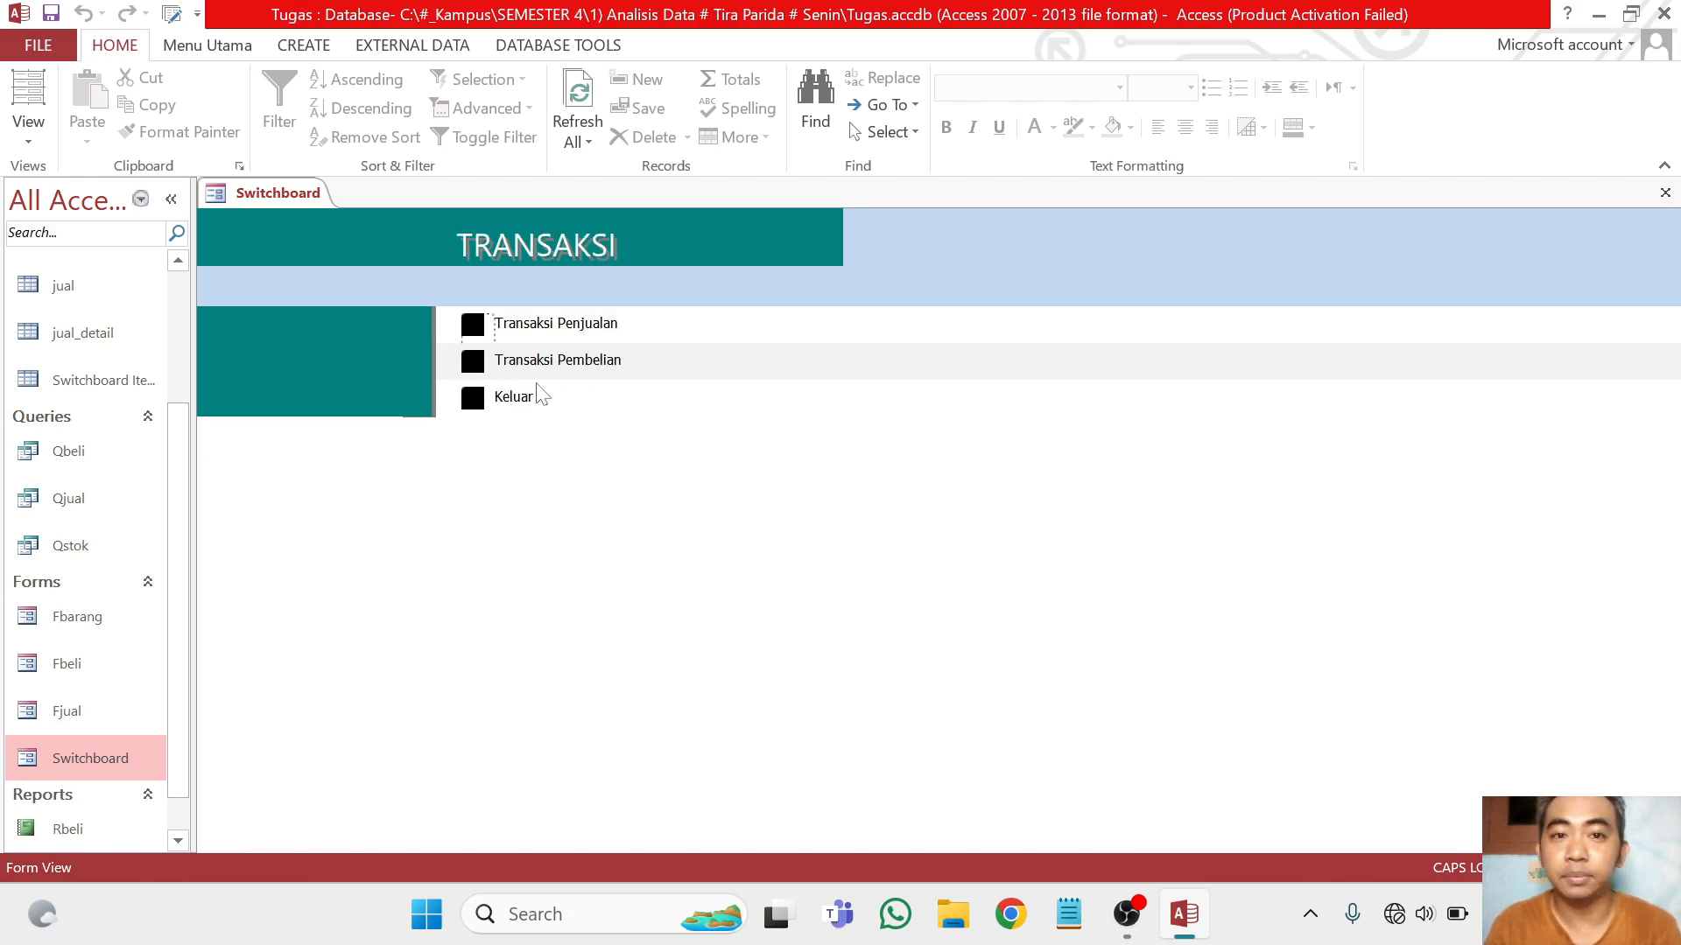
pyautogui.click(477, 399)
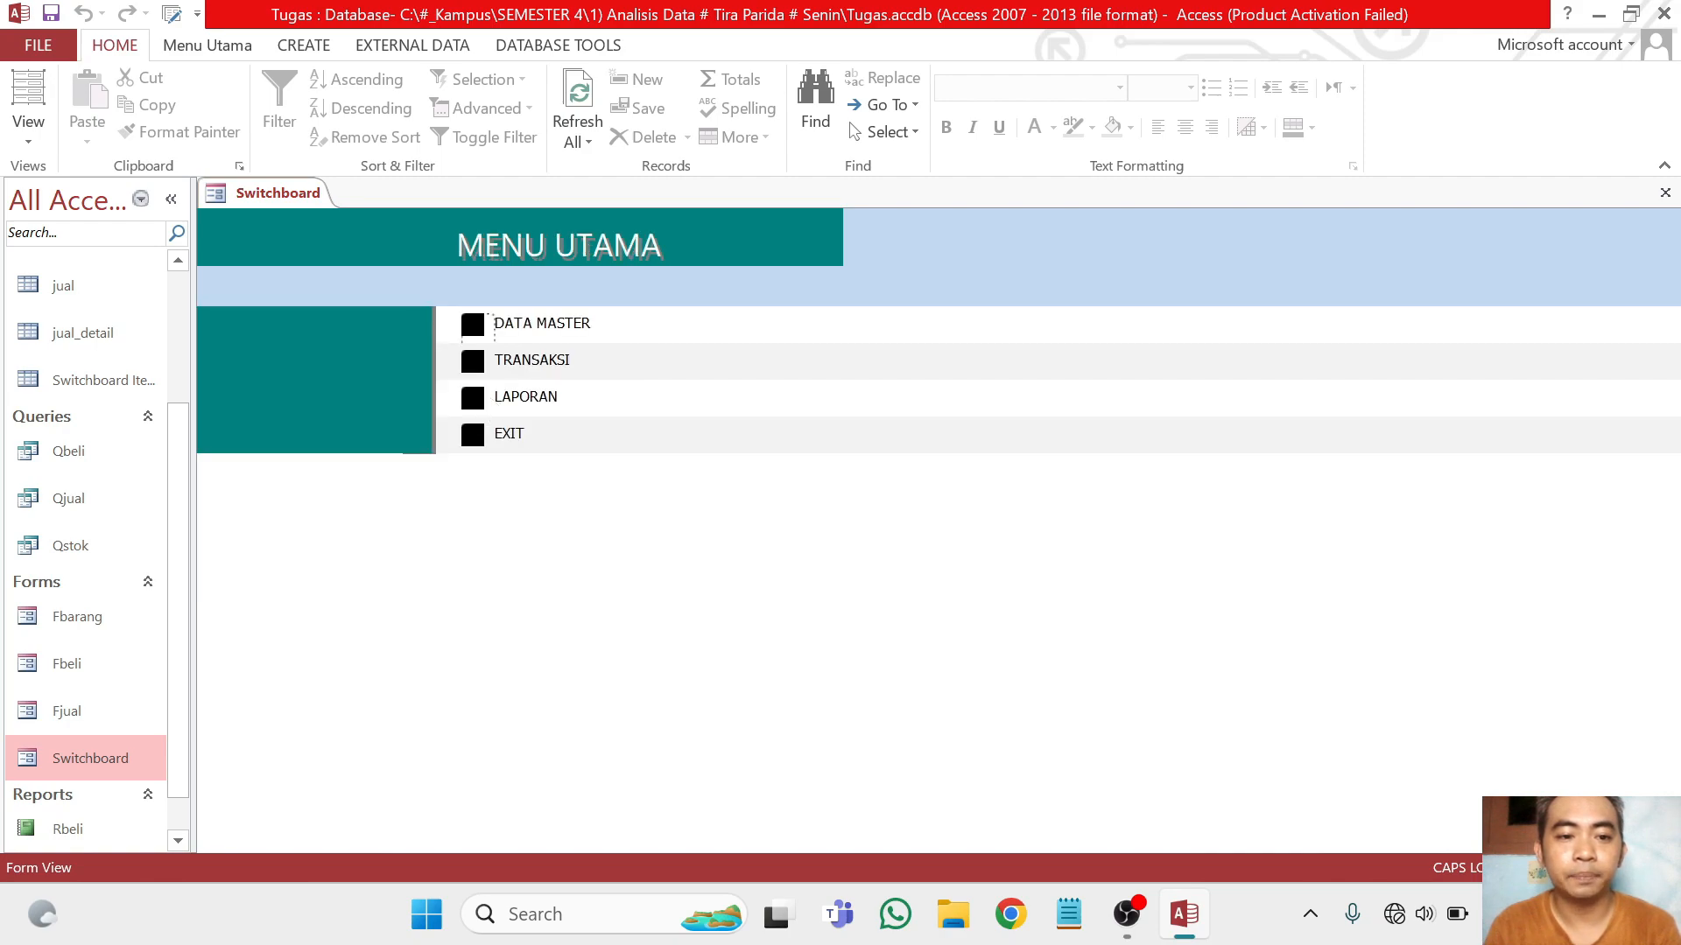
pyautogui.click(477, 409)
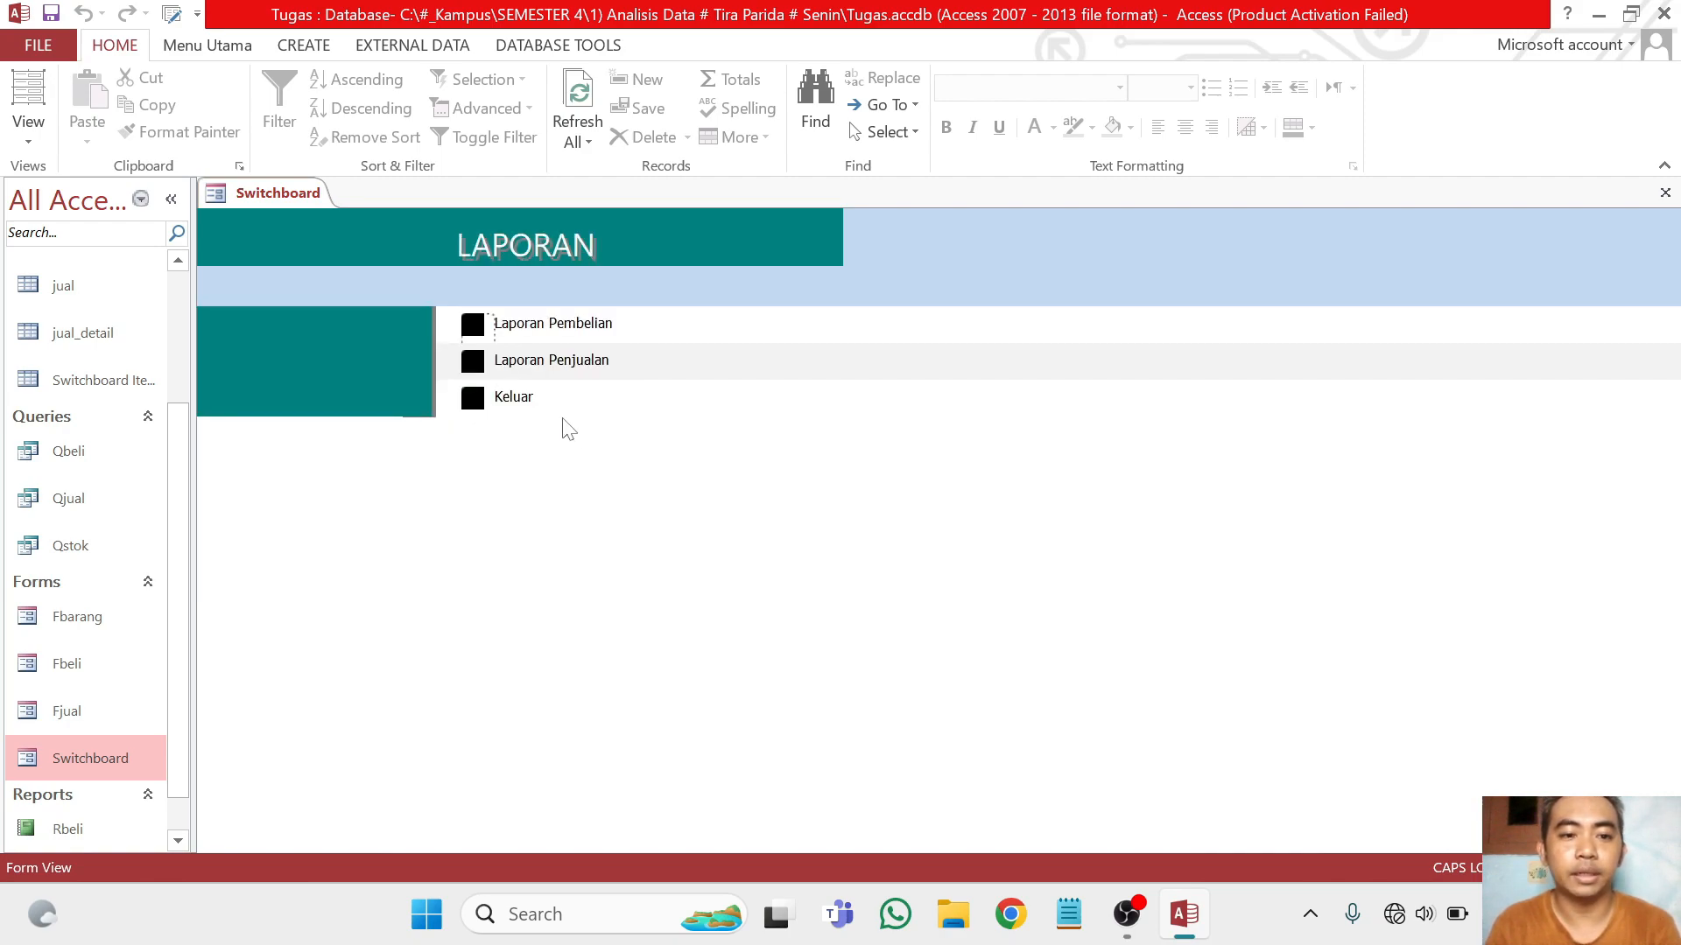
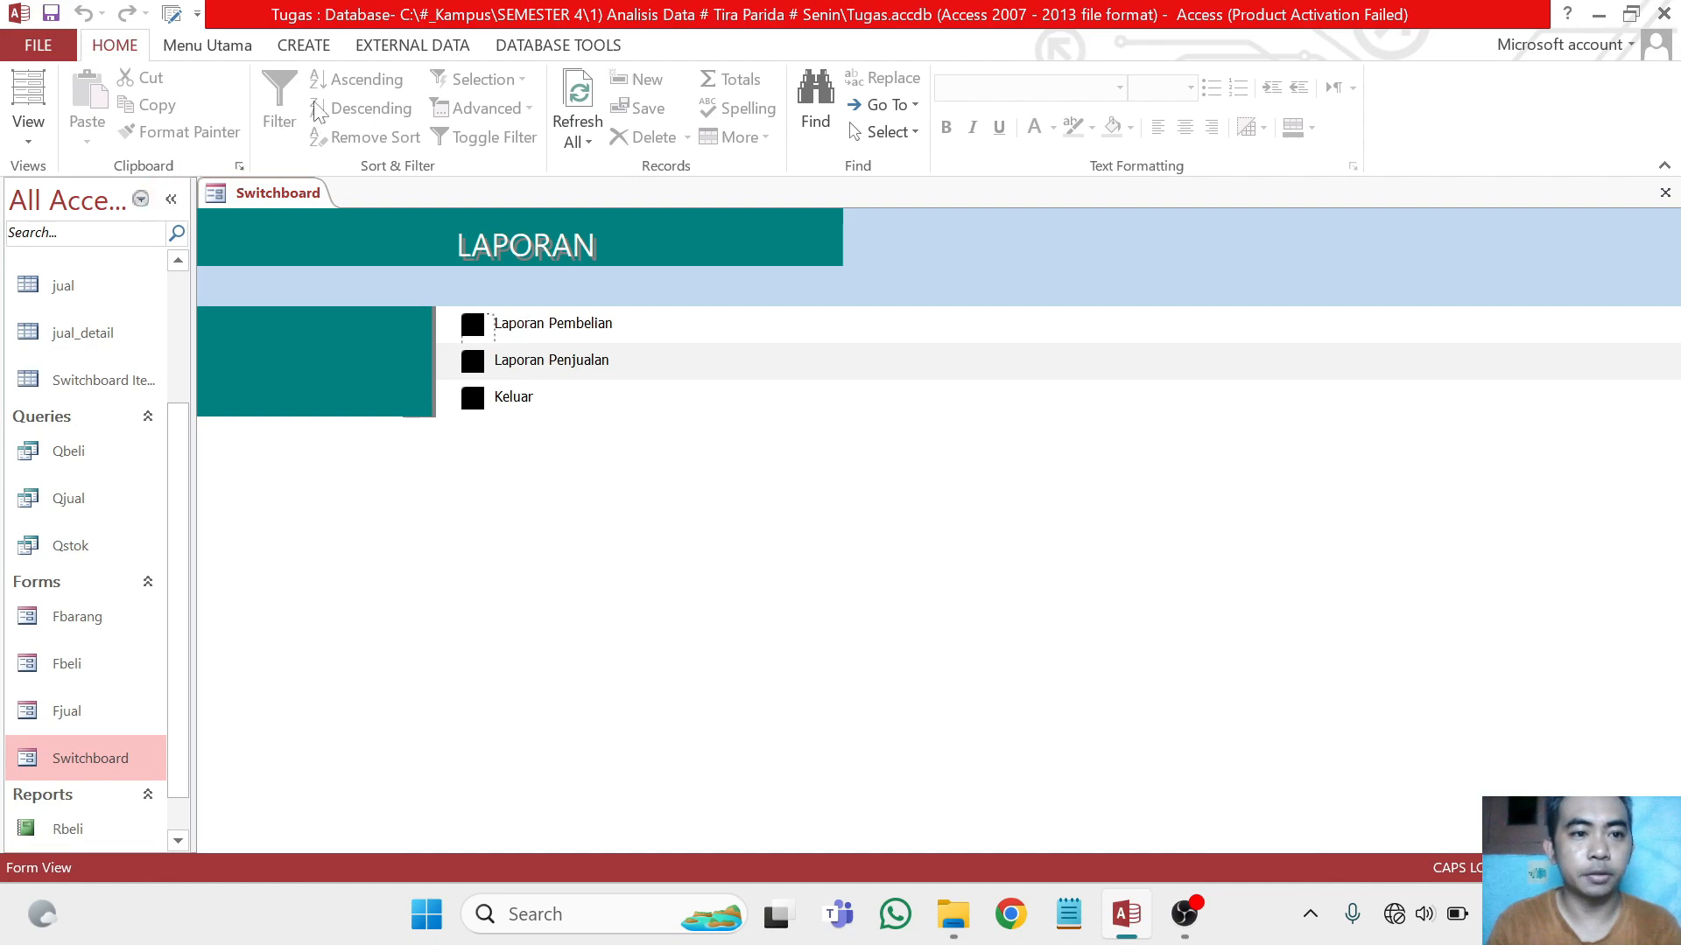
# Set the Keluar item on the LAPORAN switchboard page to go to MENU UTAMA, and close the Switchboard Manager
pyautogui.click(218, 46)
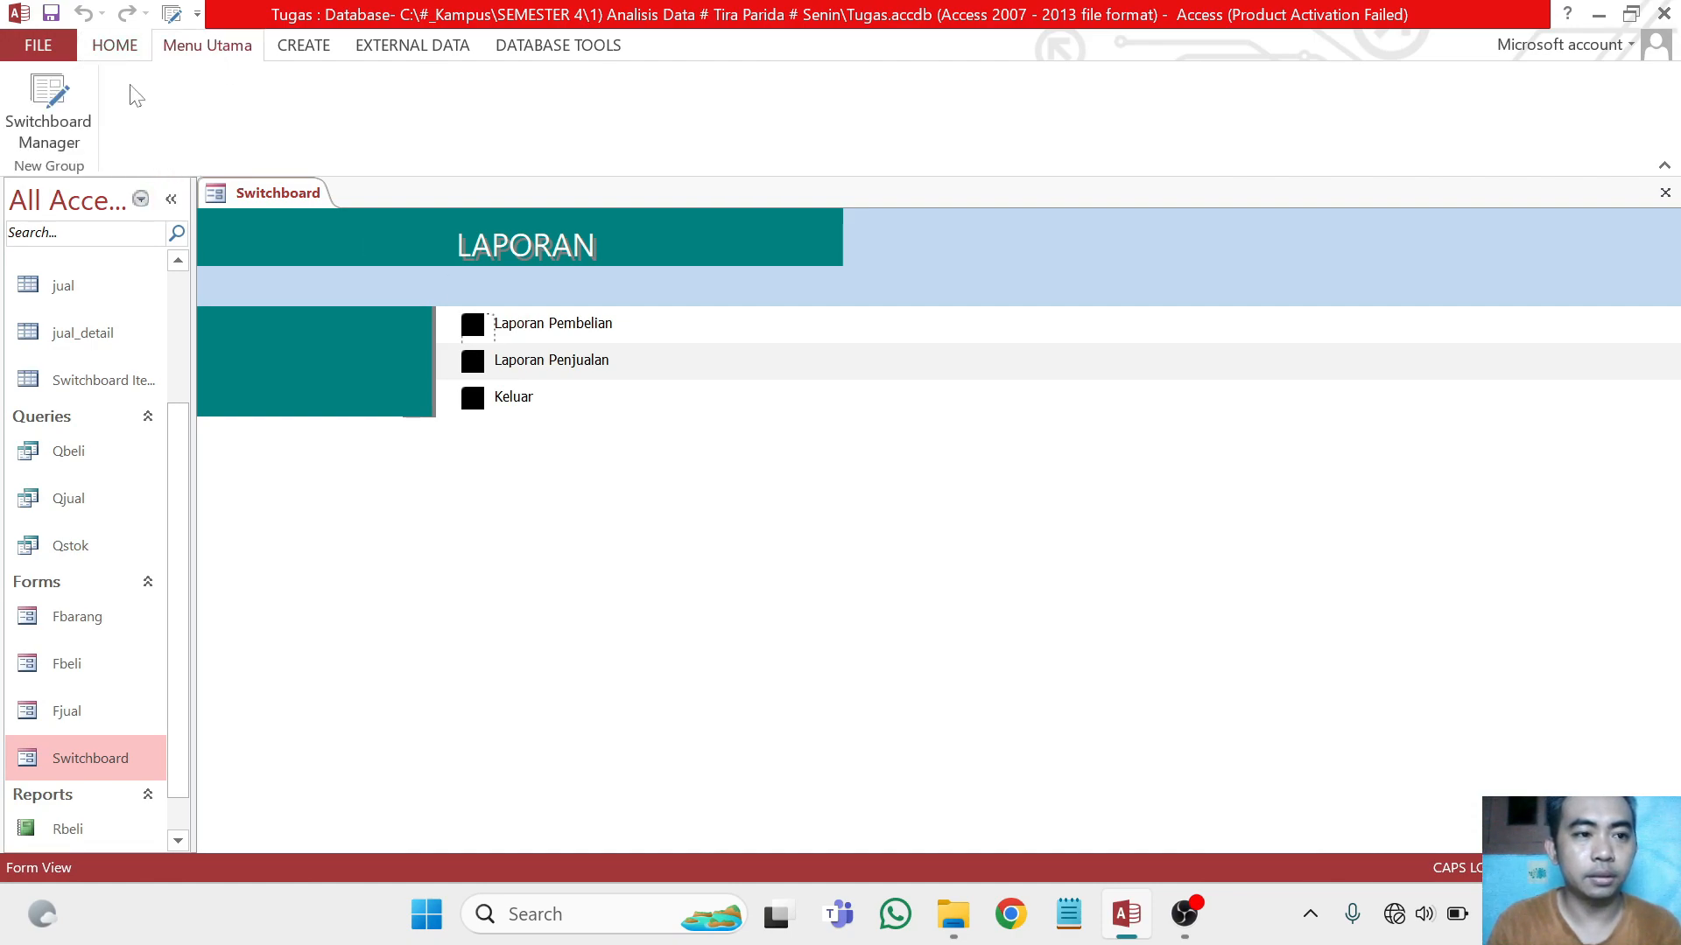
pyautogui.click(54, 94)
pyautogui.moveTo(862, 203); pyautogui.dragTo(1075, 209)
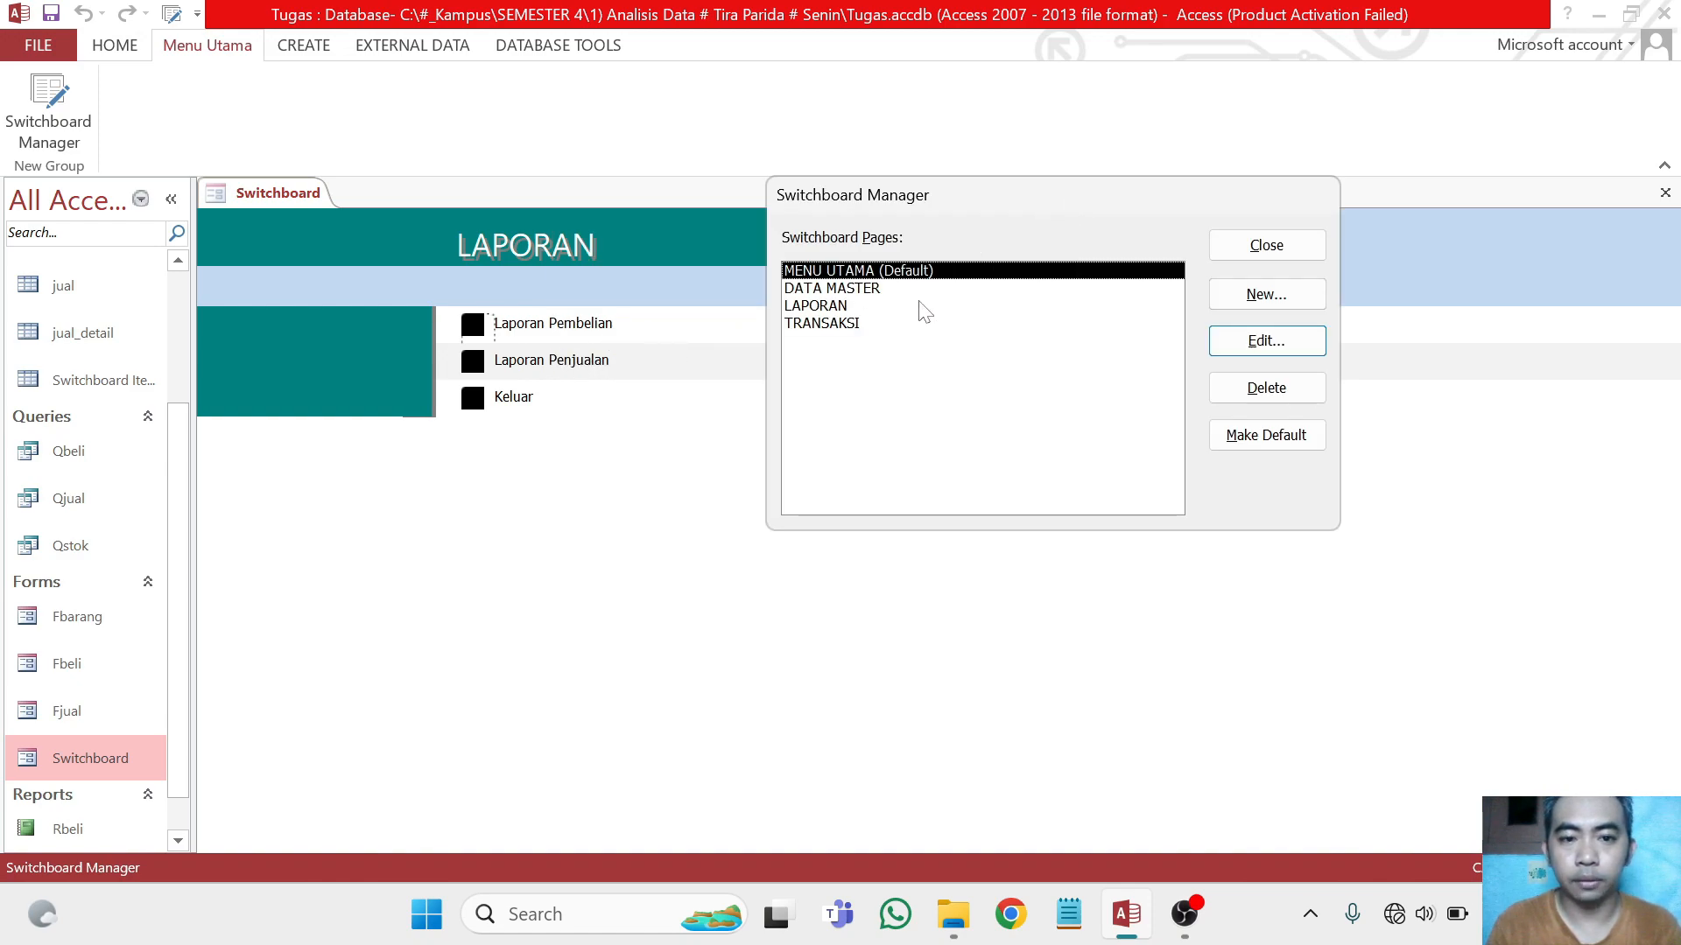
pyautogui.doubleClick(841, 311)
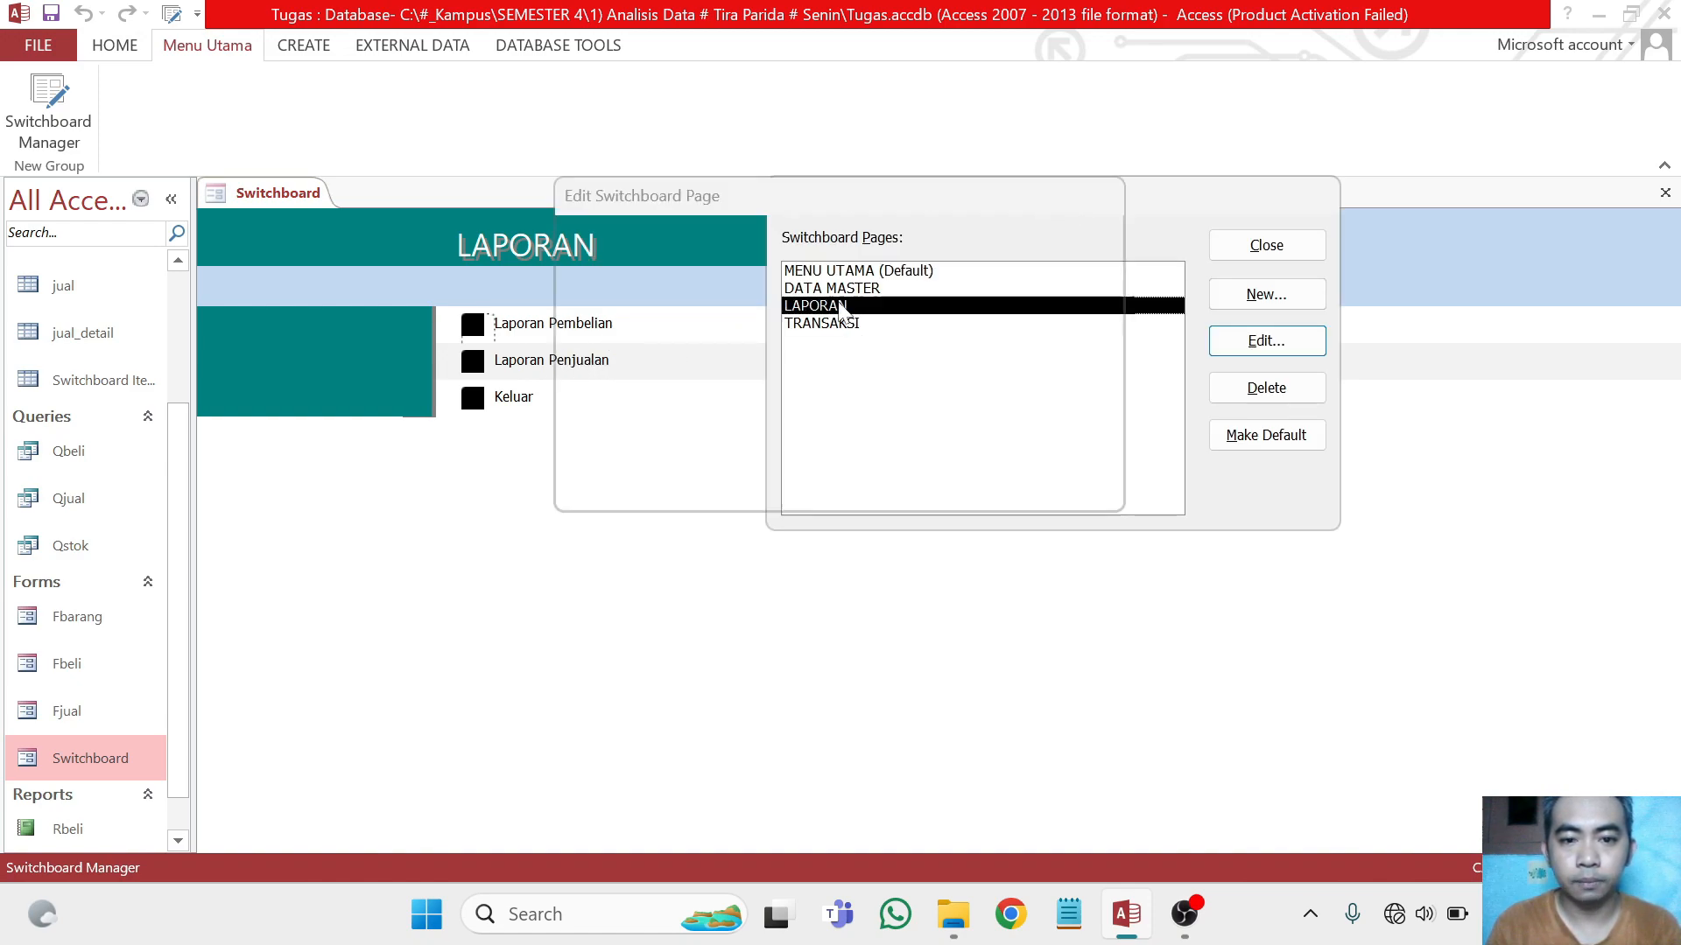
pyautogui.click(611, 360)
pyautogui.doubleClick(612, 360)
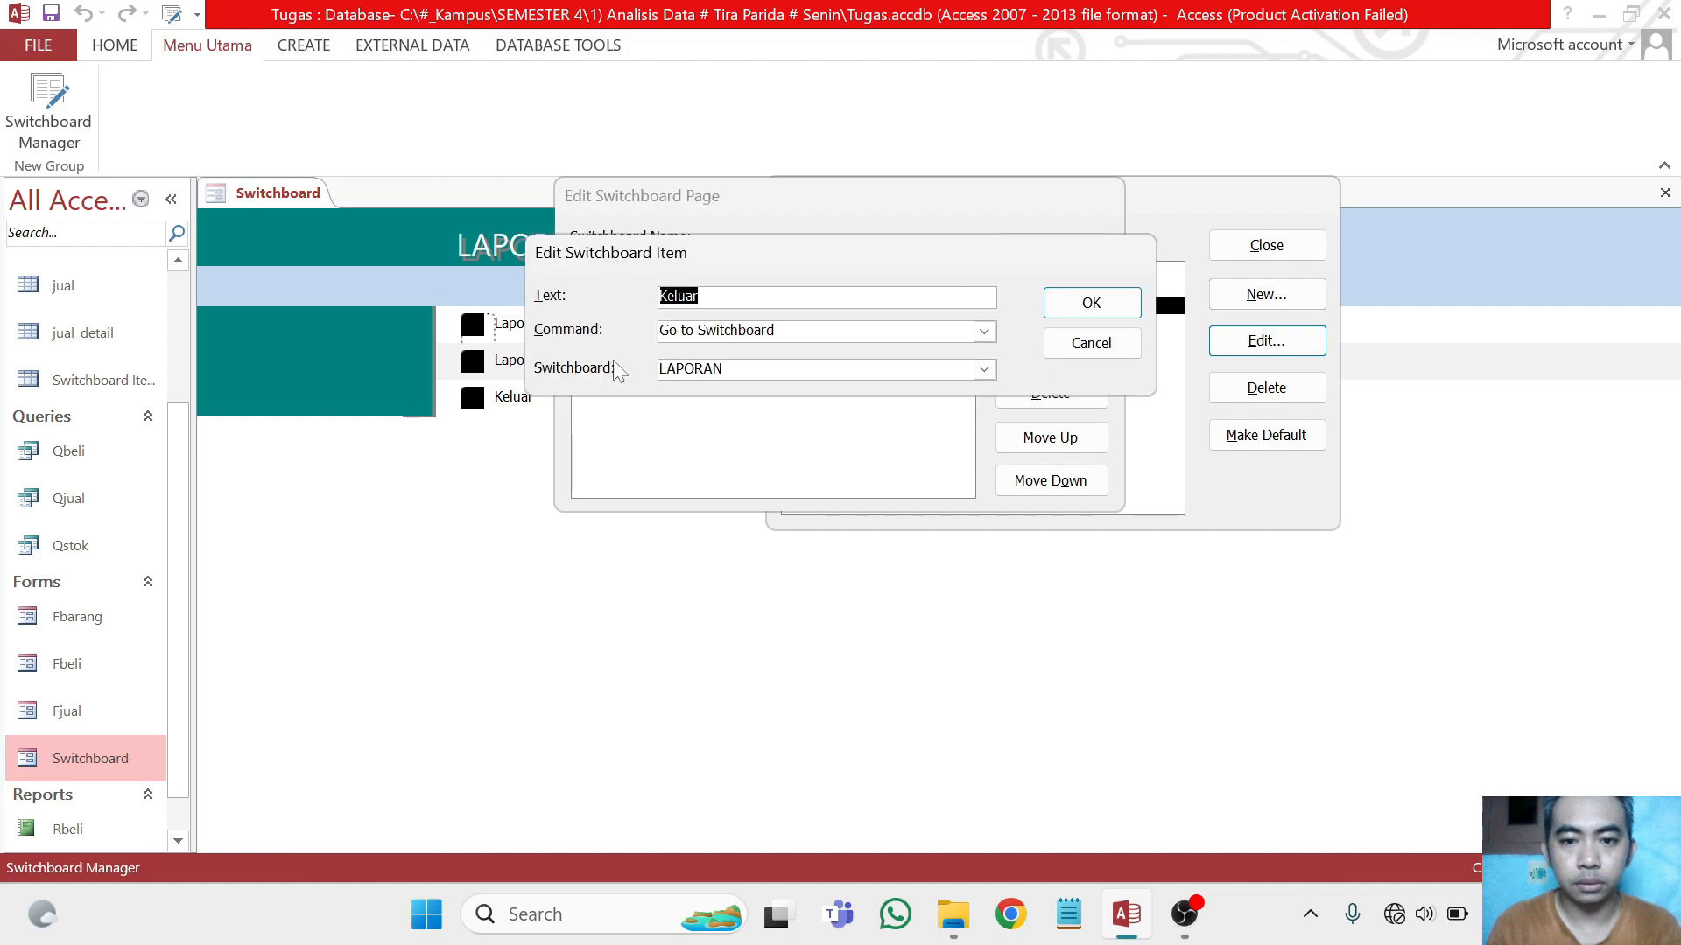
pyautogui.click(984, 366)
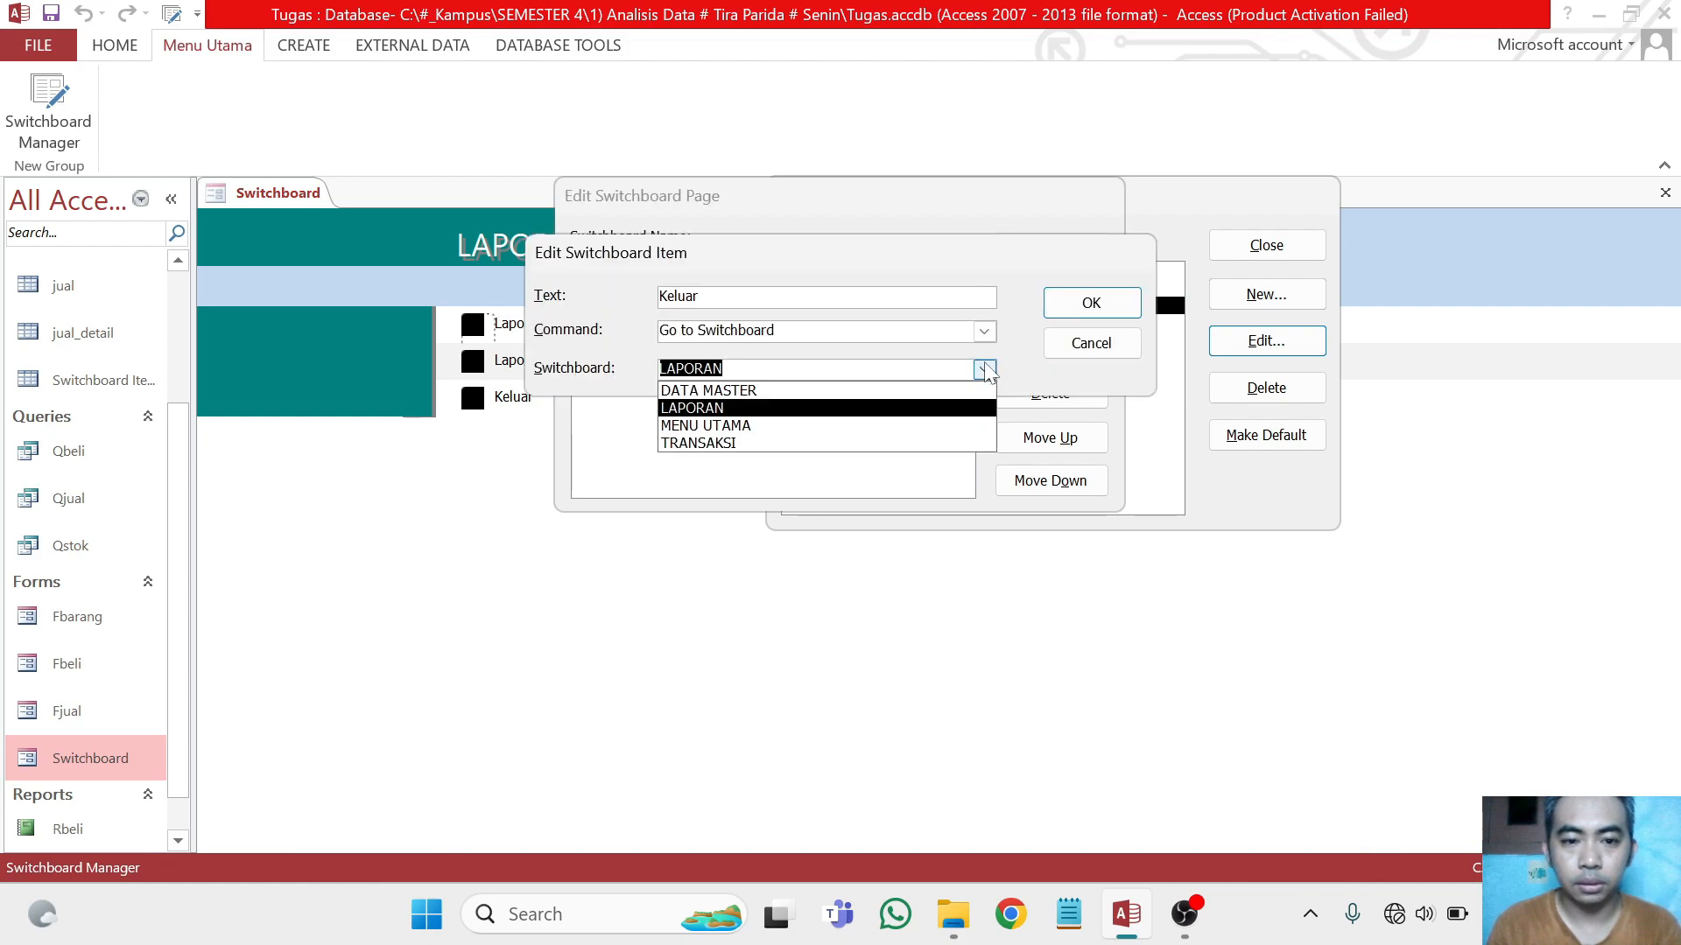
pyautogui.click(833, 433)
pyautogui.click(1090, 303)
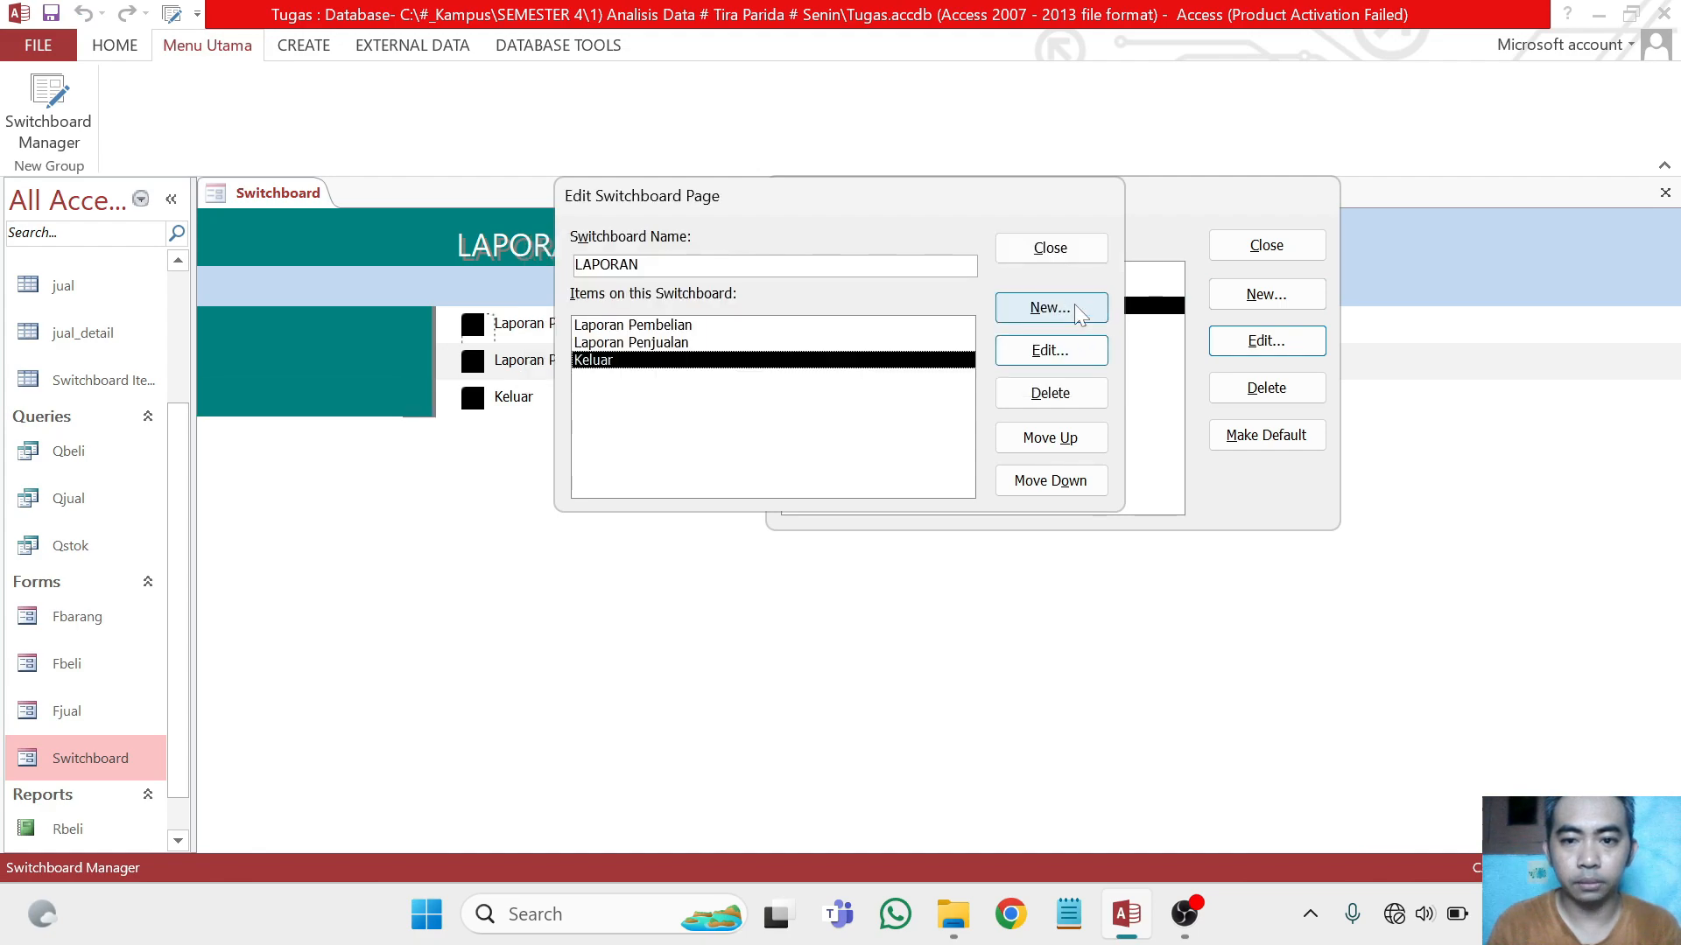
pyautogui.click(1055, 252)
pyautogui.click(1261, 245)
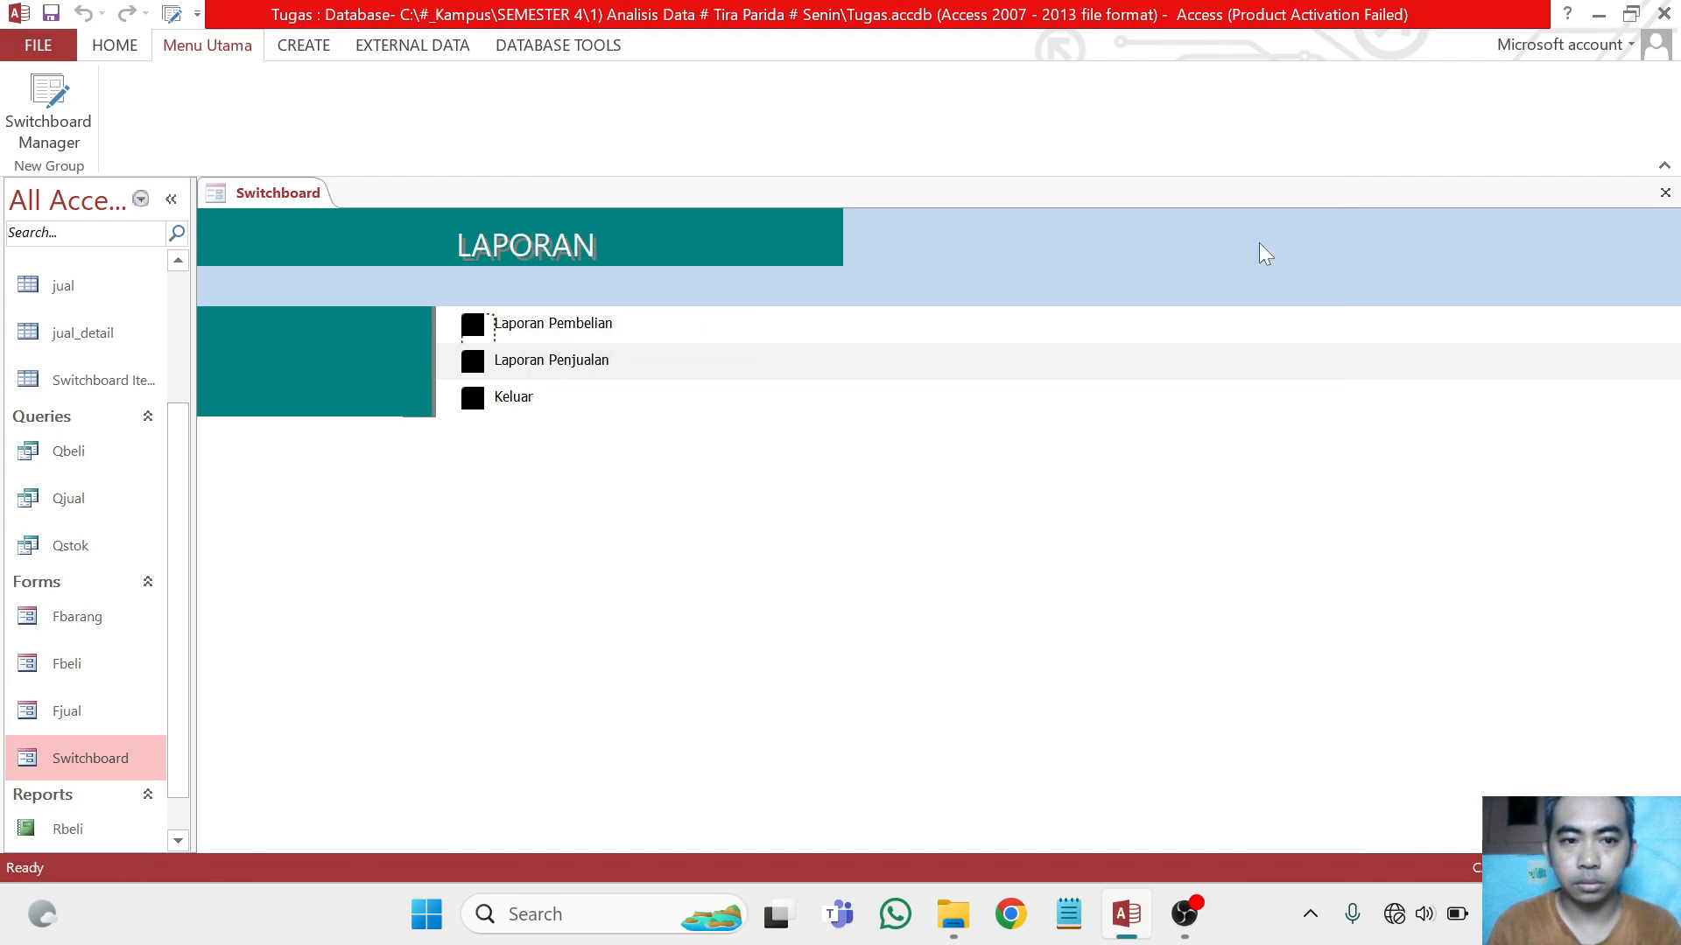
# Close and reopen the Switchboard form, and test going to the LAPORAN page and back to MENU UTAMA
pyautogui.rightClick(278, 204)
pyautogui.click(338, 244)
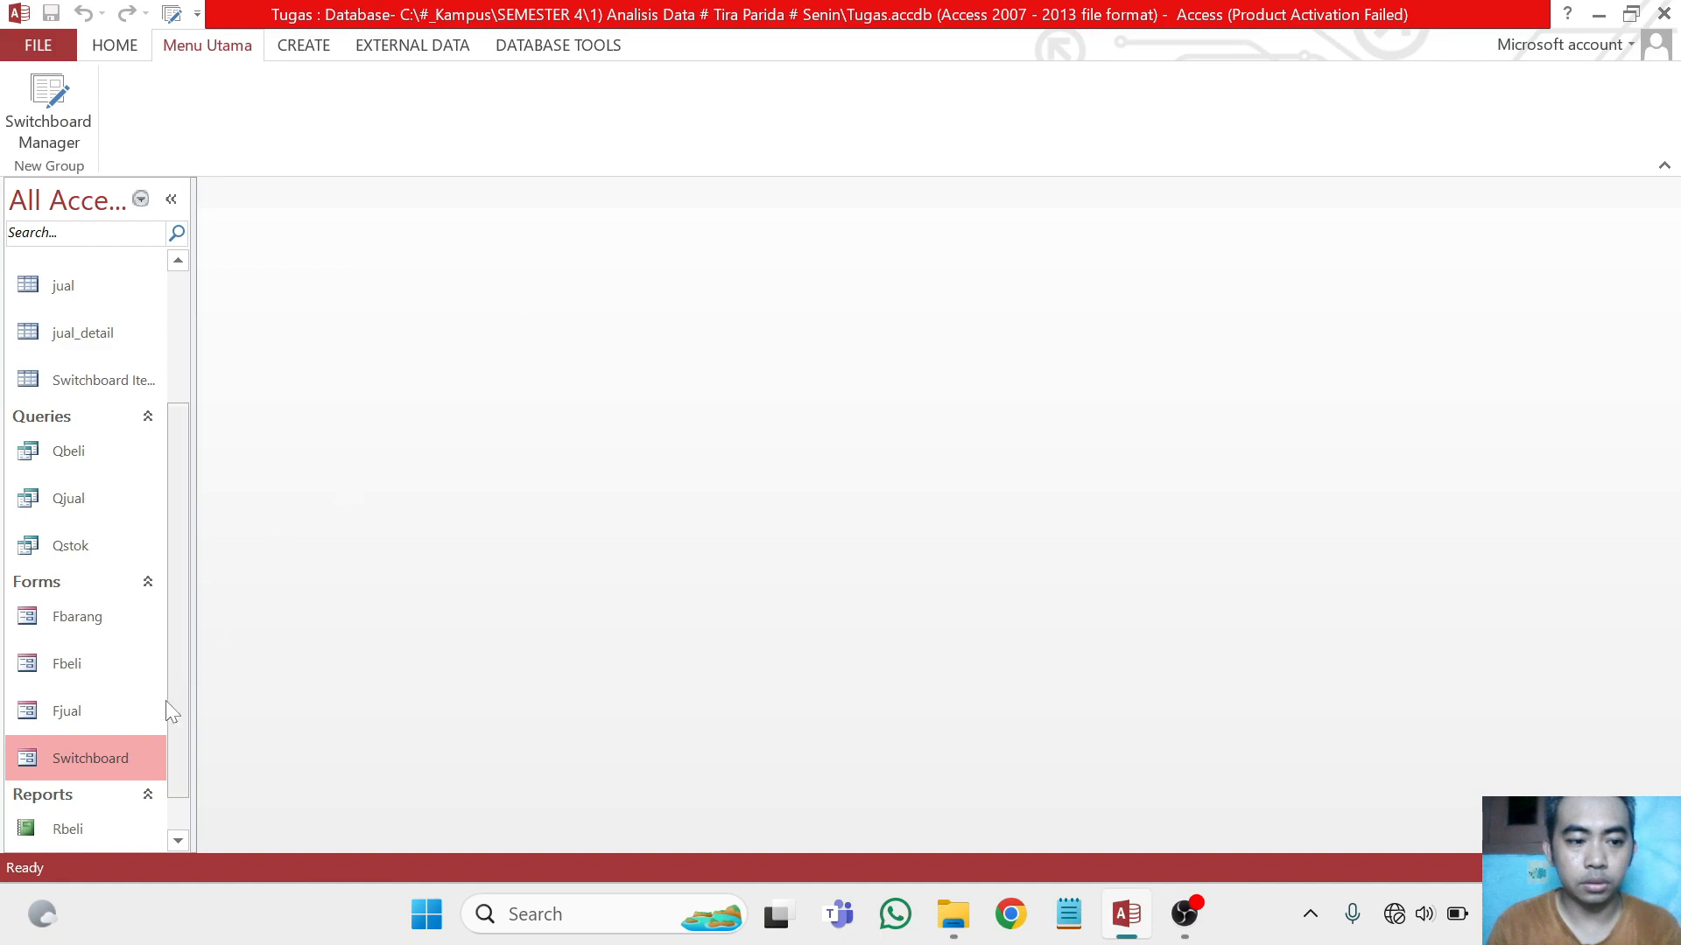
pyautogui.doubleClick(120, 752)
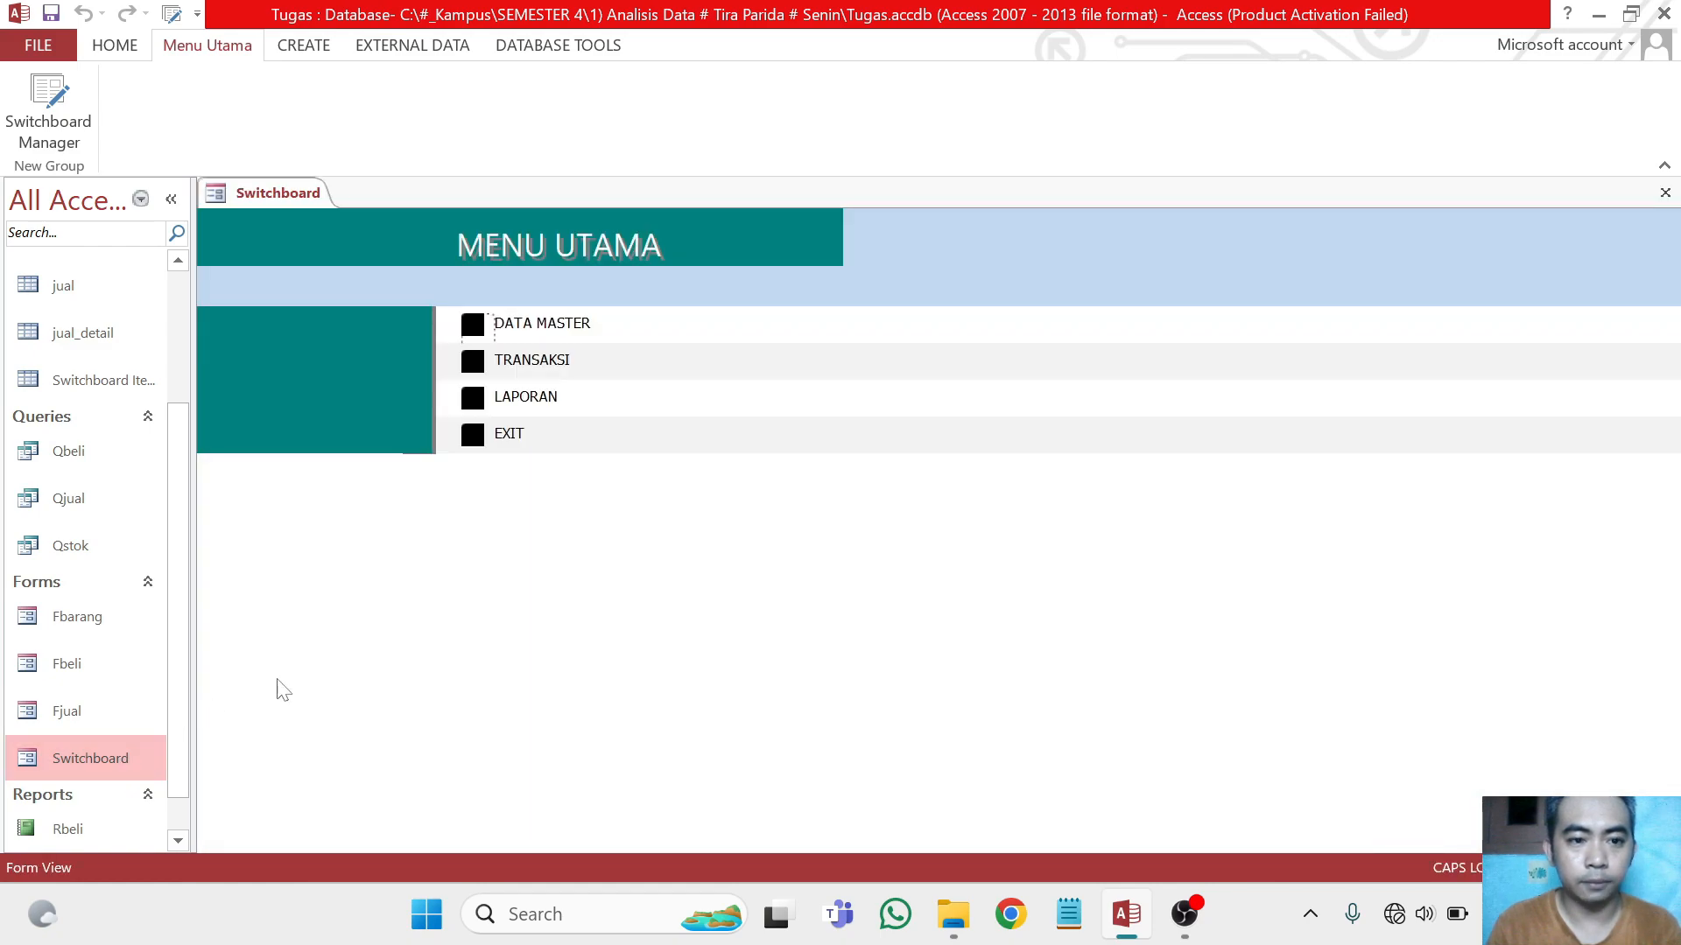
pyautogui.click(477, 396)
pyautogui.click(477, 401)
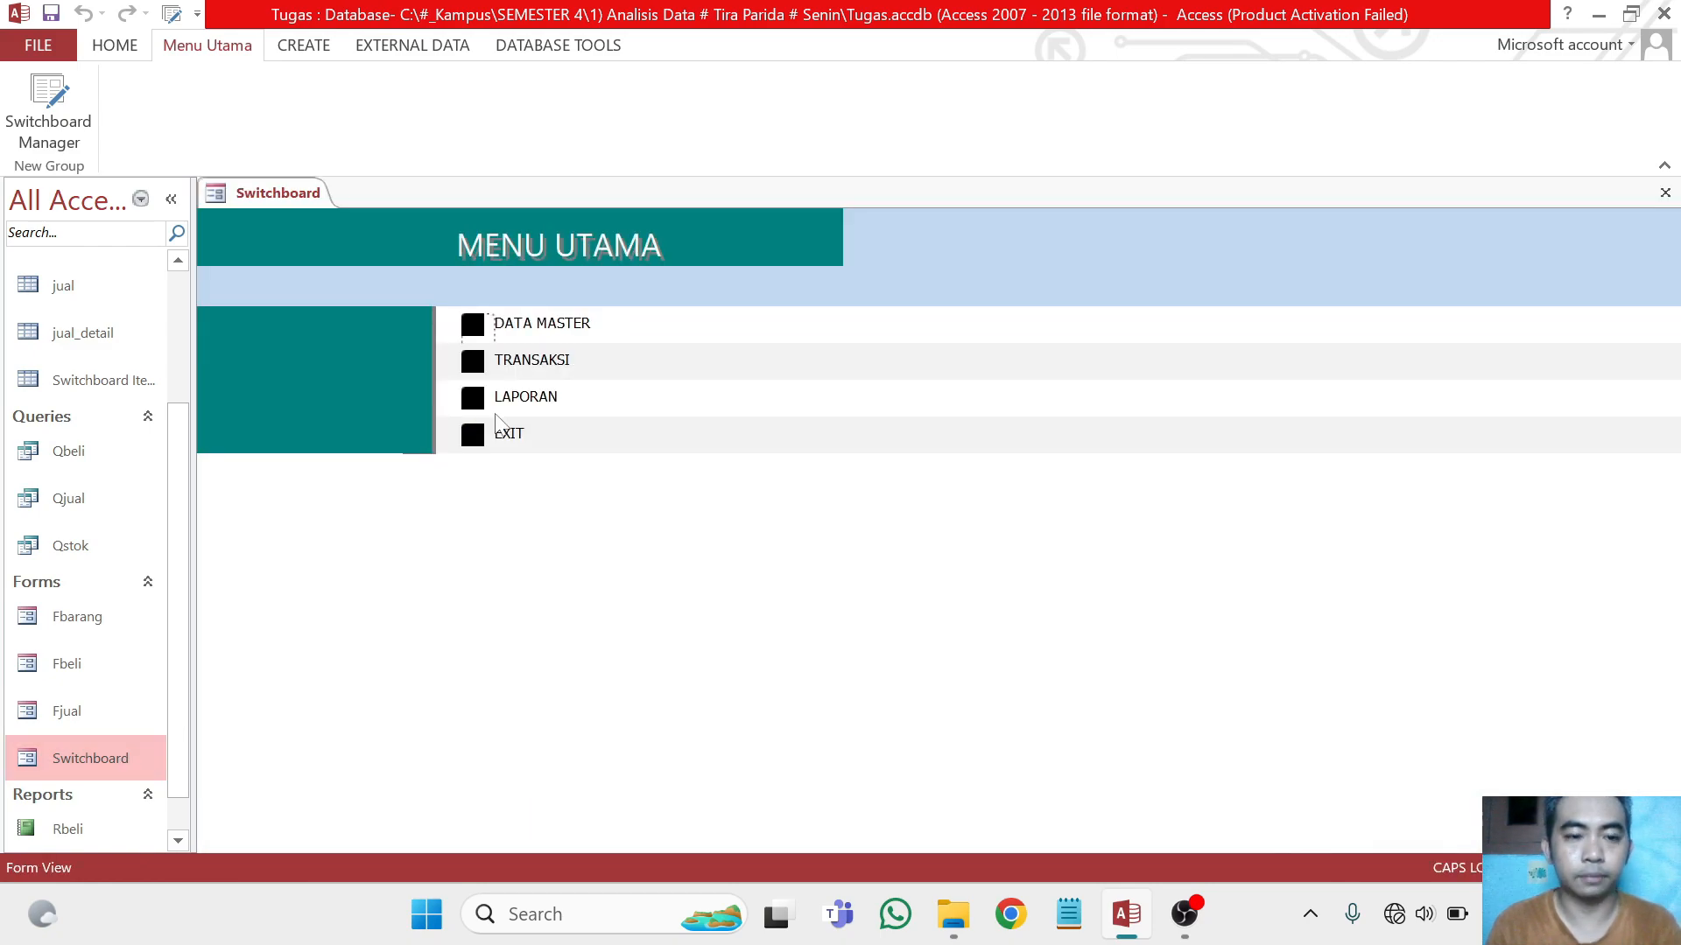
# Open the Input Barang form from the DATA MASTER page and test its next and previous record buttons
pyautogui.click(473, 324)
pyautogui.click(473, 326)
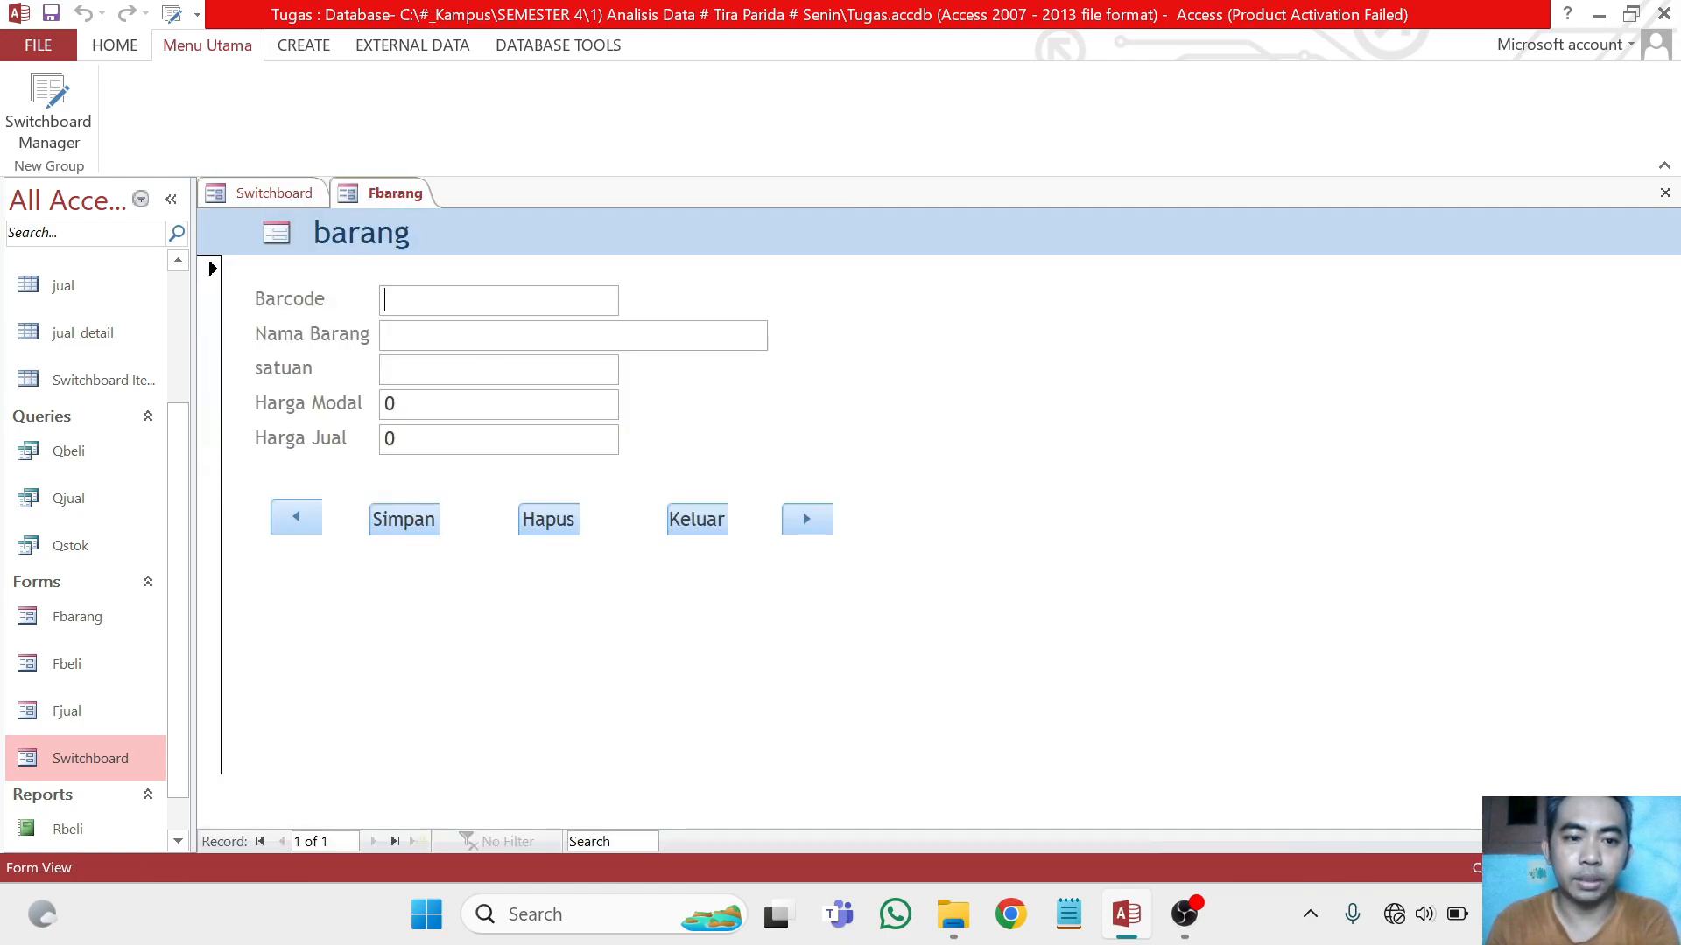
pyautogui.click(804, 516)
pyautogui.click(851, 398)
pyautogui.click(302, 525)
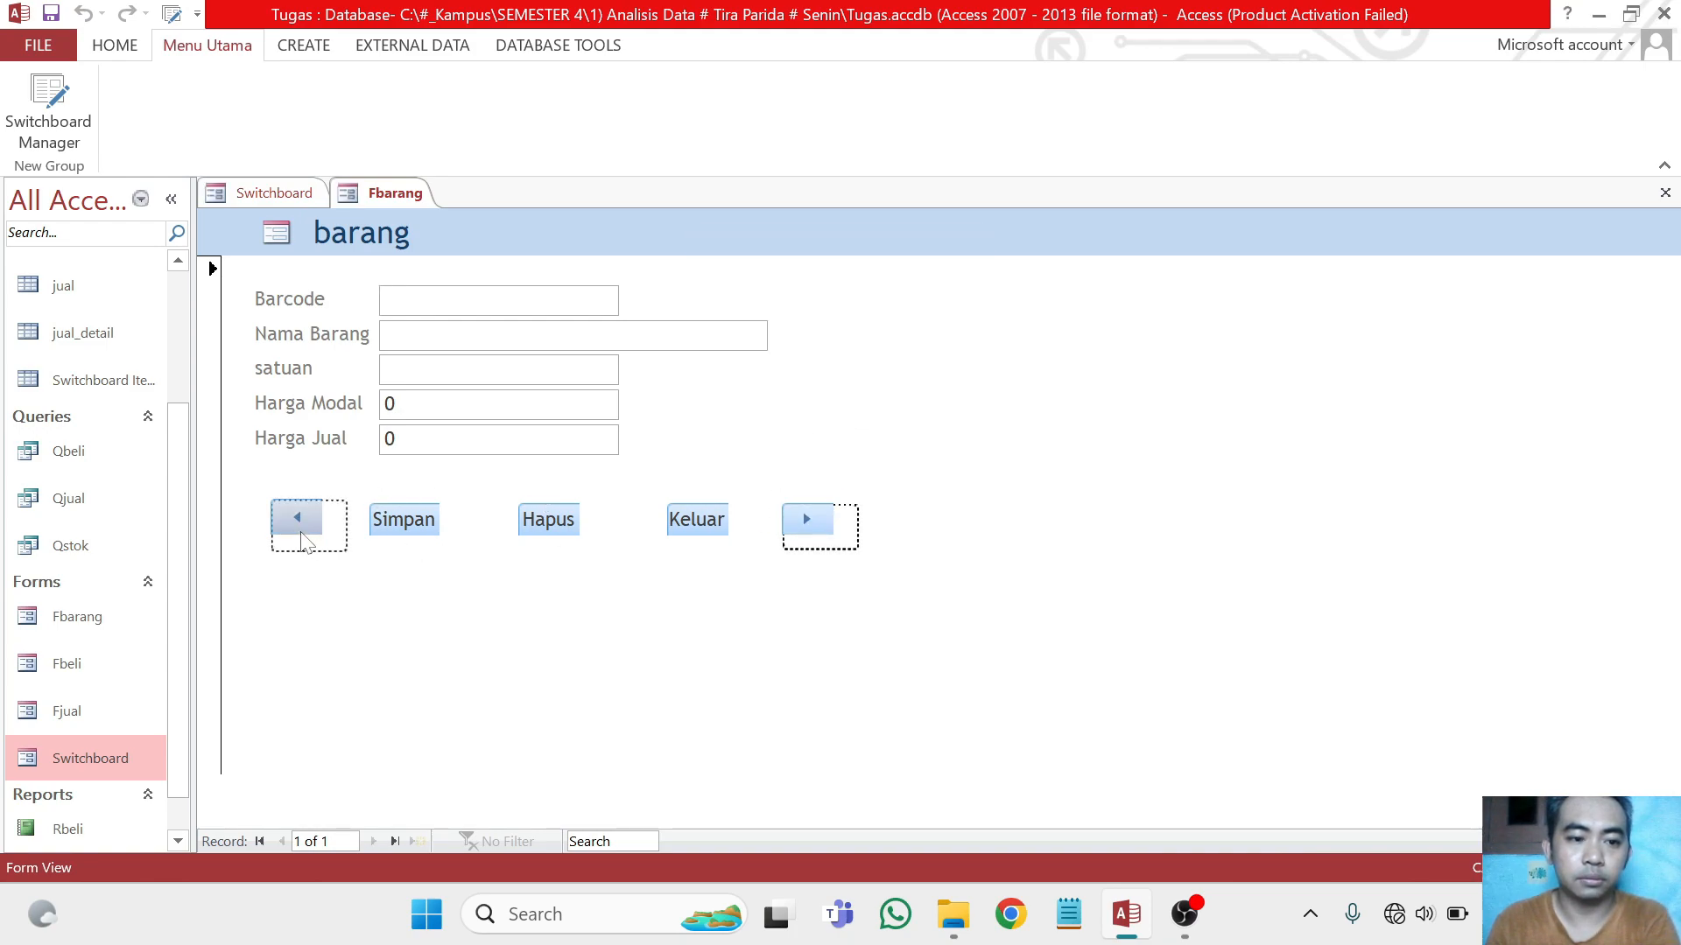
pyautogui.click(868, 396)
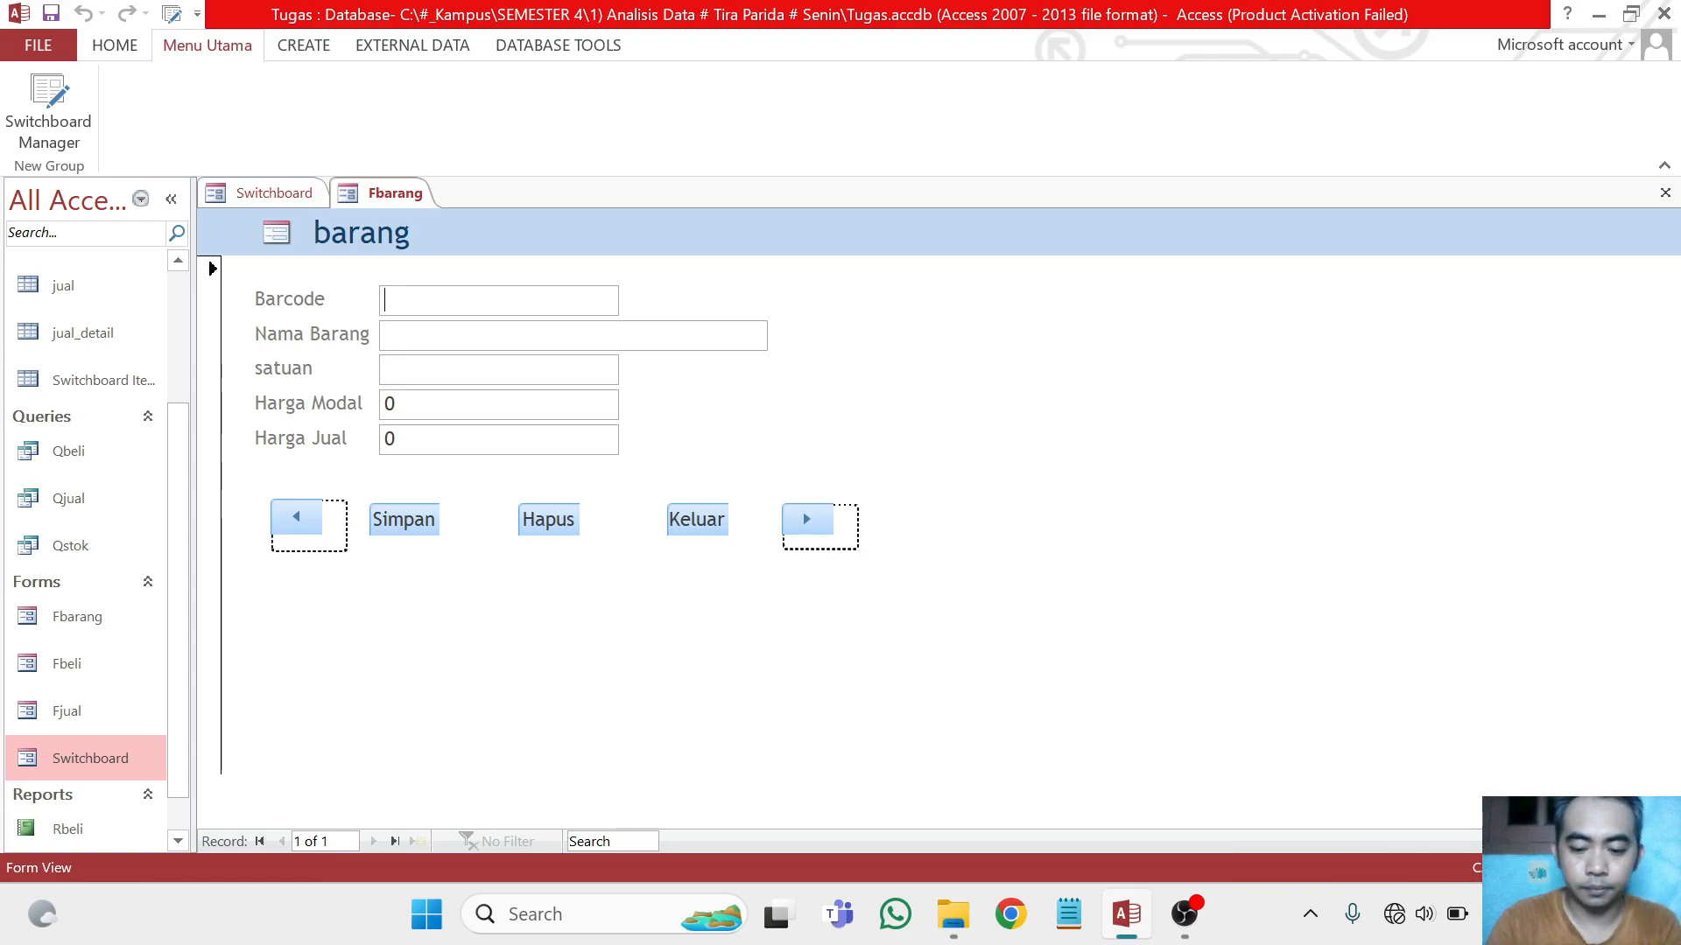
# Enter a new item with barcode 005, name Penghapus and unit Pcs in the barang form
pyautogui.write('005')
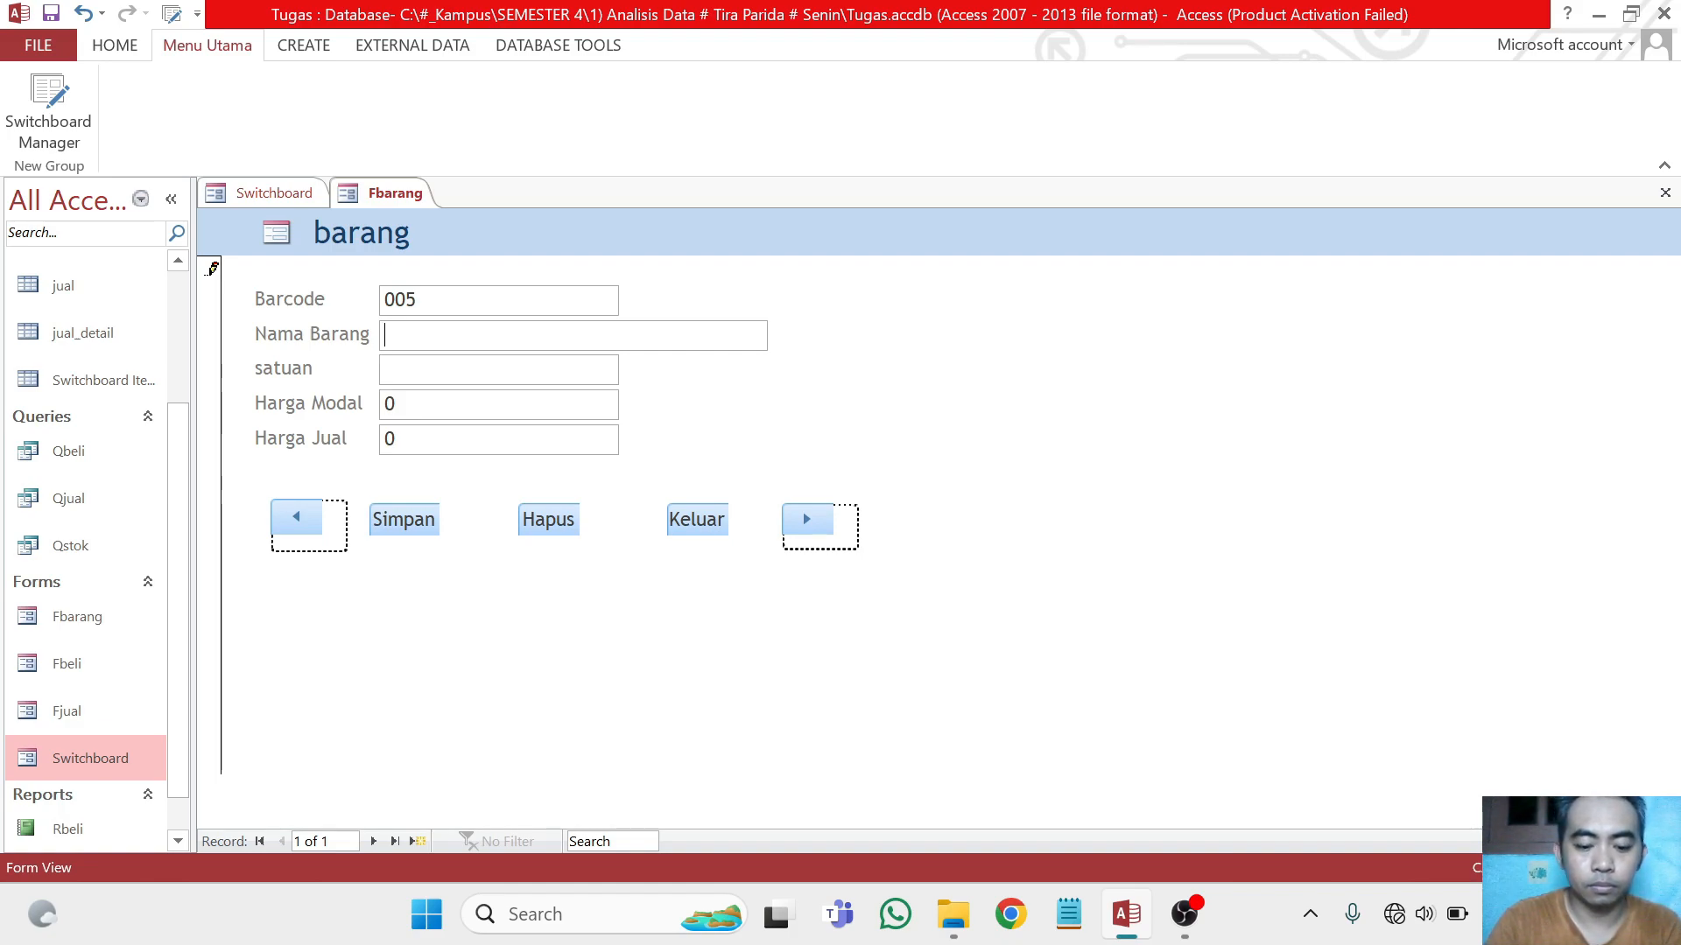
pyautogui.write('pENG')
pyautogui.press('BackSpace')
pyautogui.press('BackSpace')
pyautogui.press('BackSpace')
pyautogui.press('BackSpace')
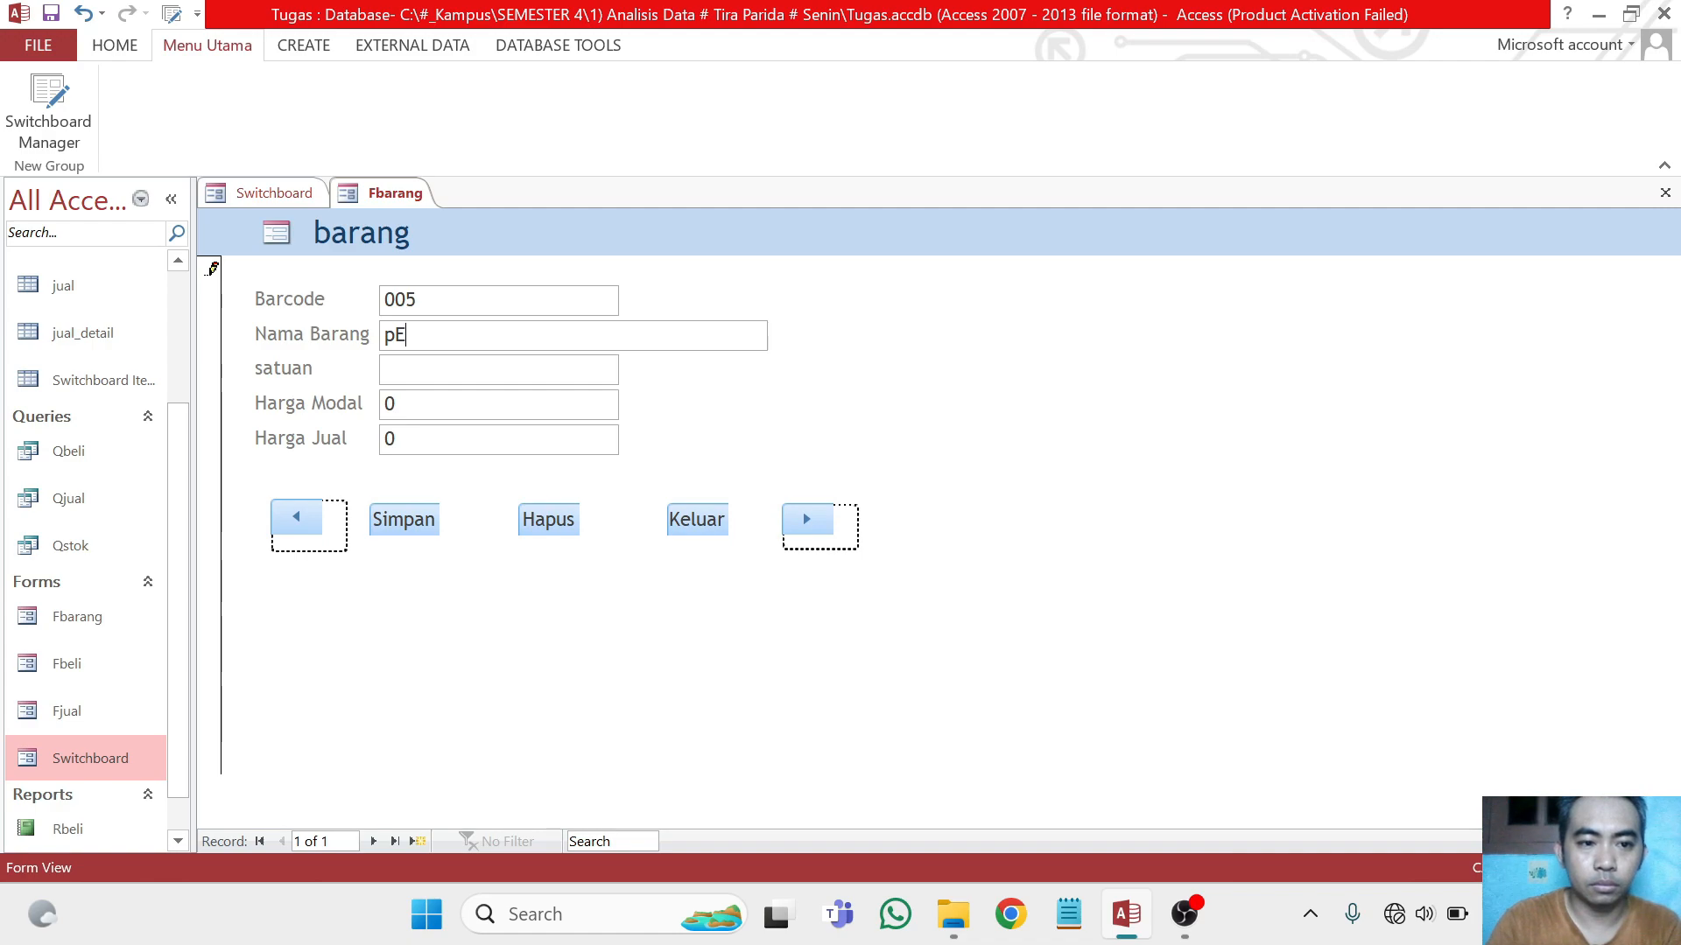
pyautogui.press('capslock')
pyautogui.write('e')
pyautogui.press('BackSpace')
pyautogui.write('Penghapus')
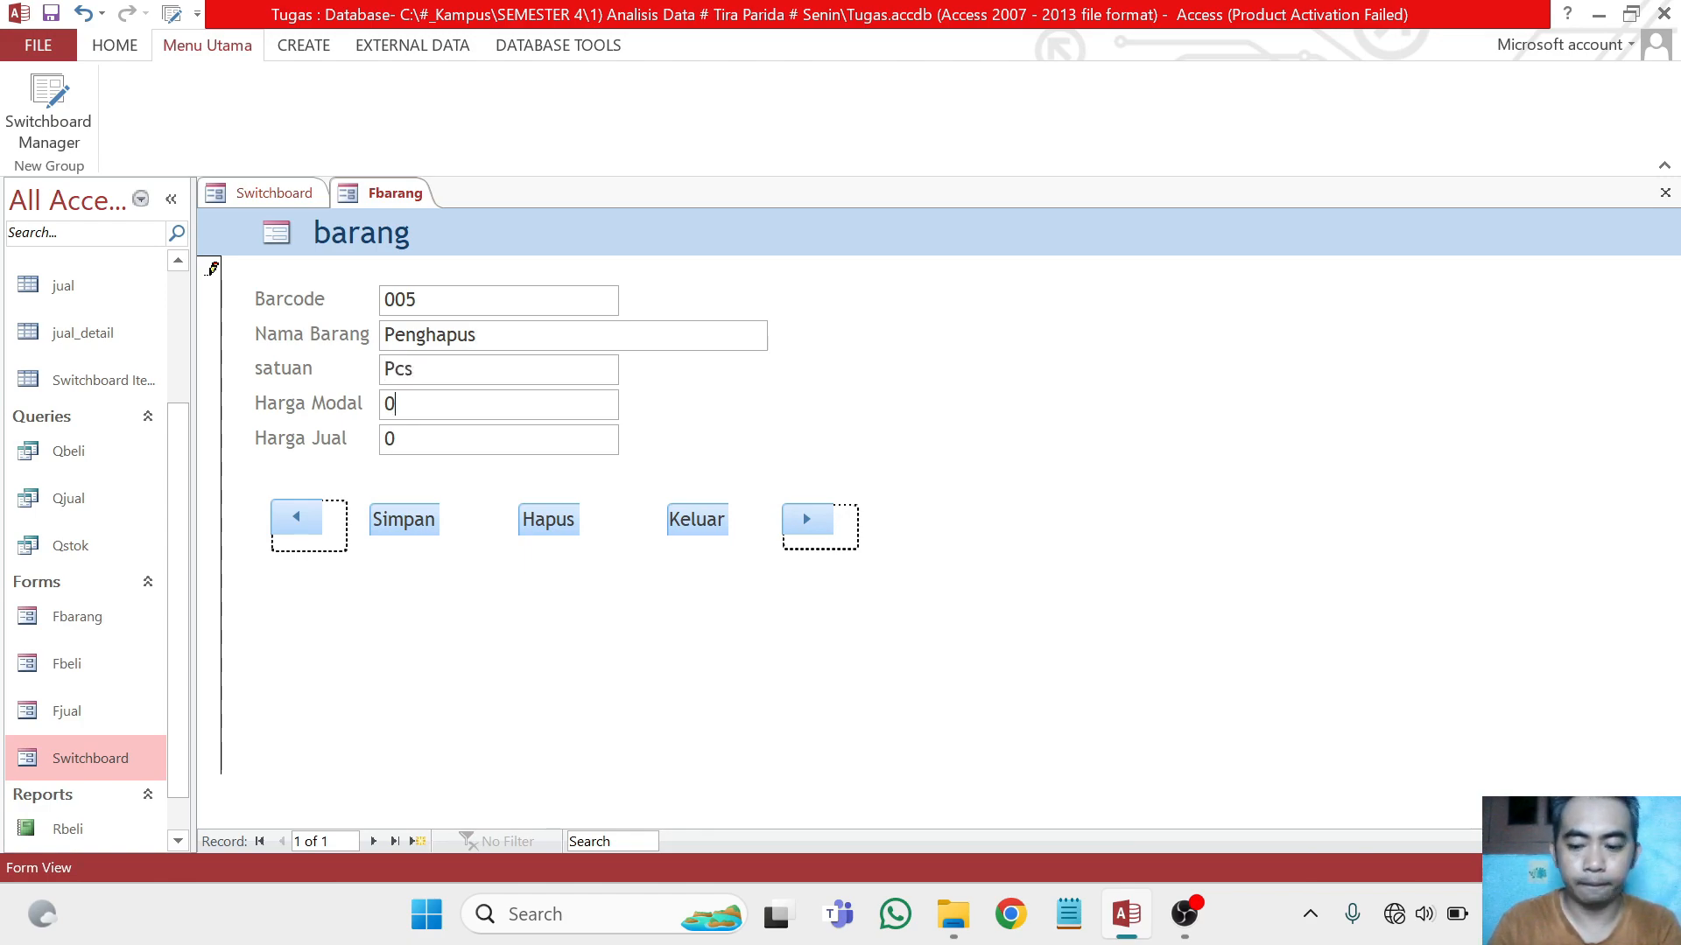
# Set the item's Harga Modal to 2000 and Harga Jual to 3000, and save the record
pyautogui.write('2000')
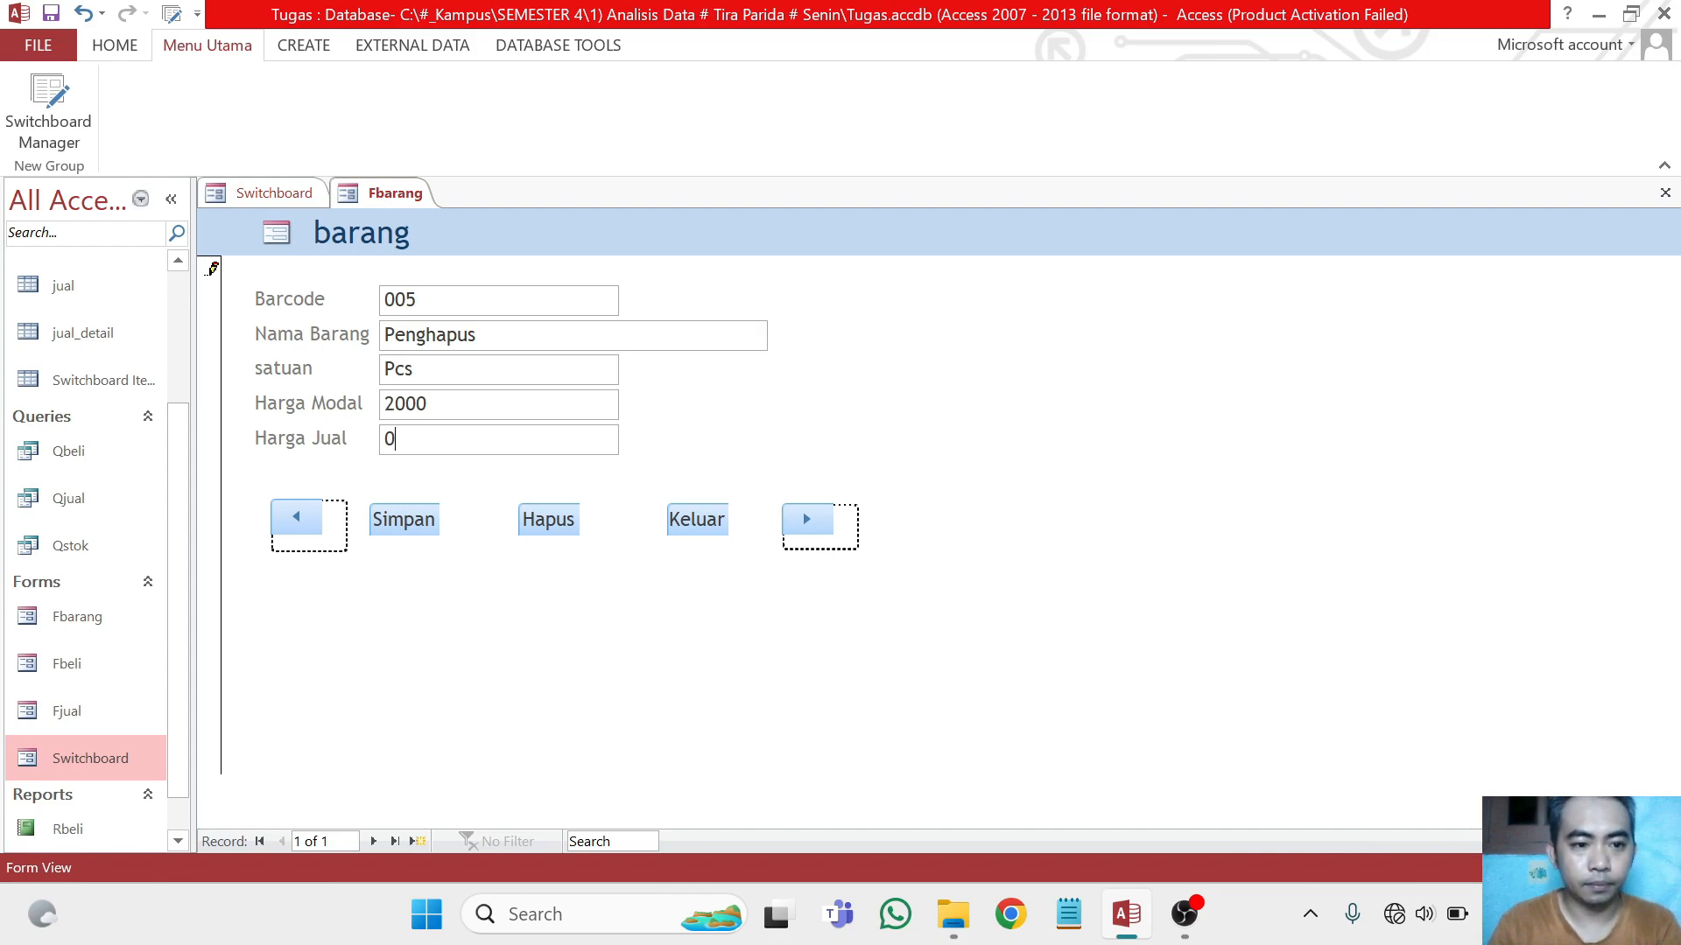
pyautogui.press('BackSpace')
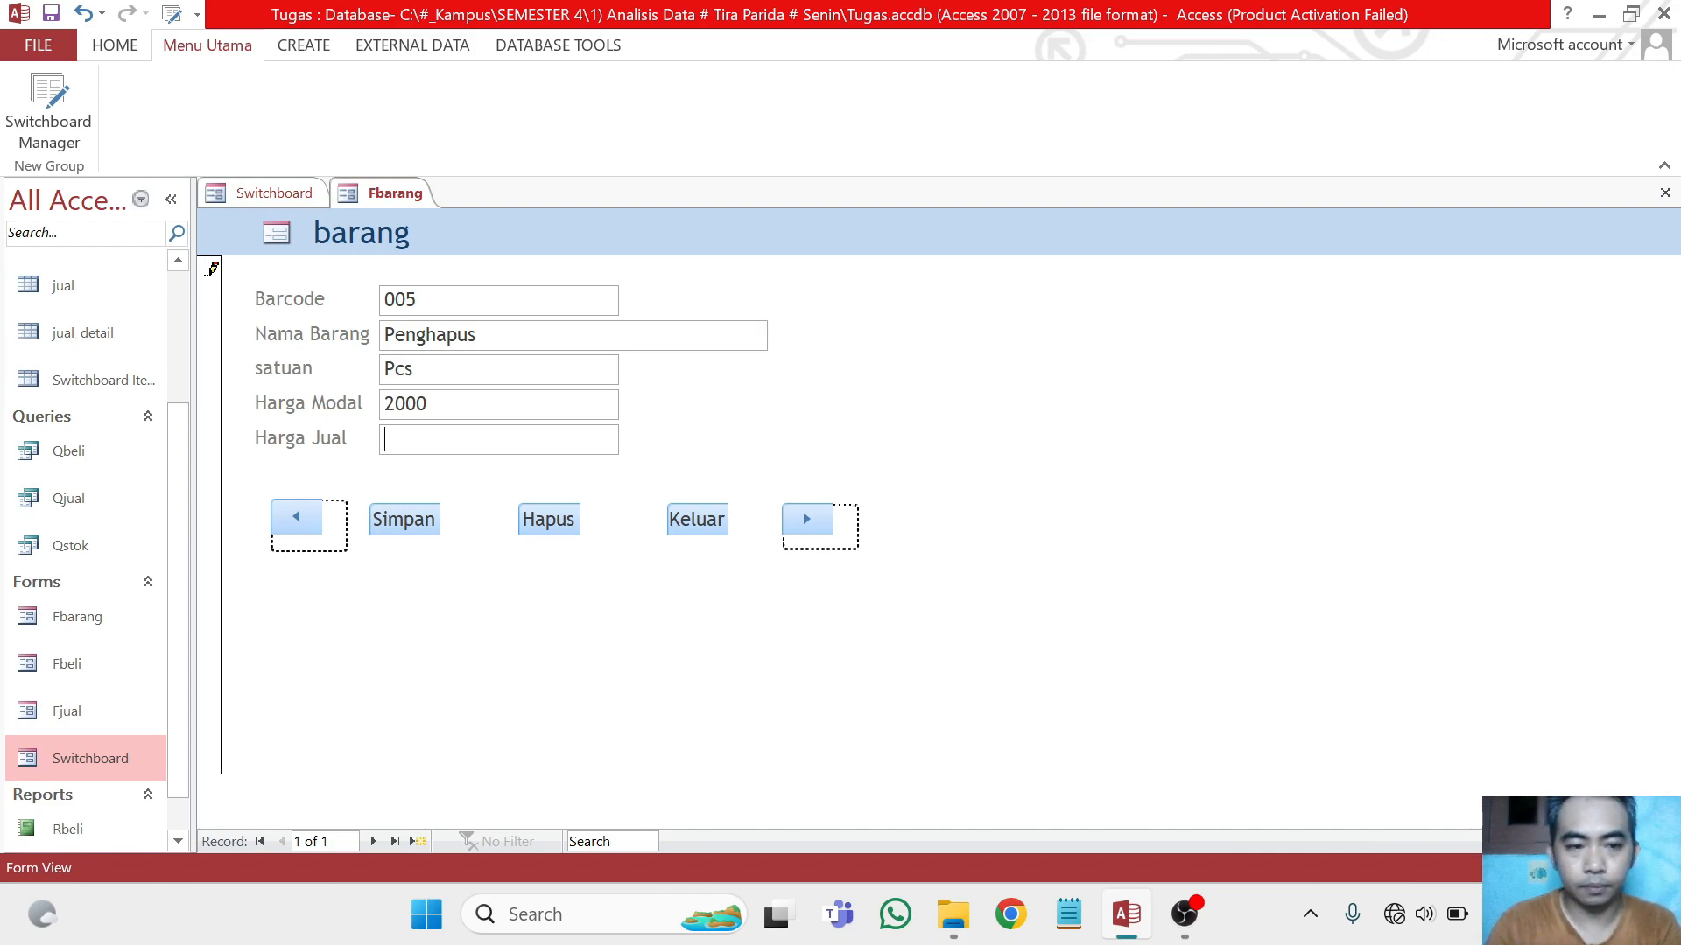
pyautogui.write('3000')
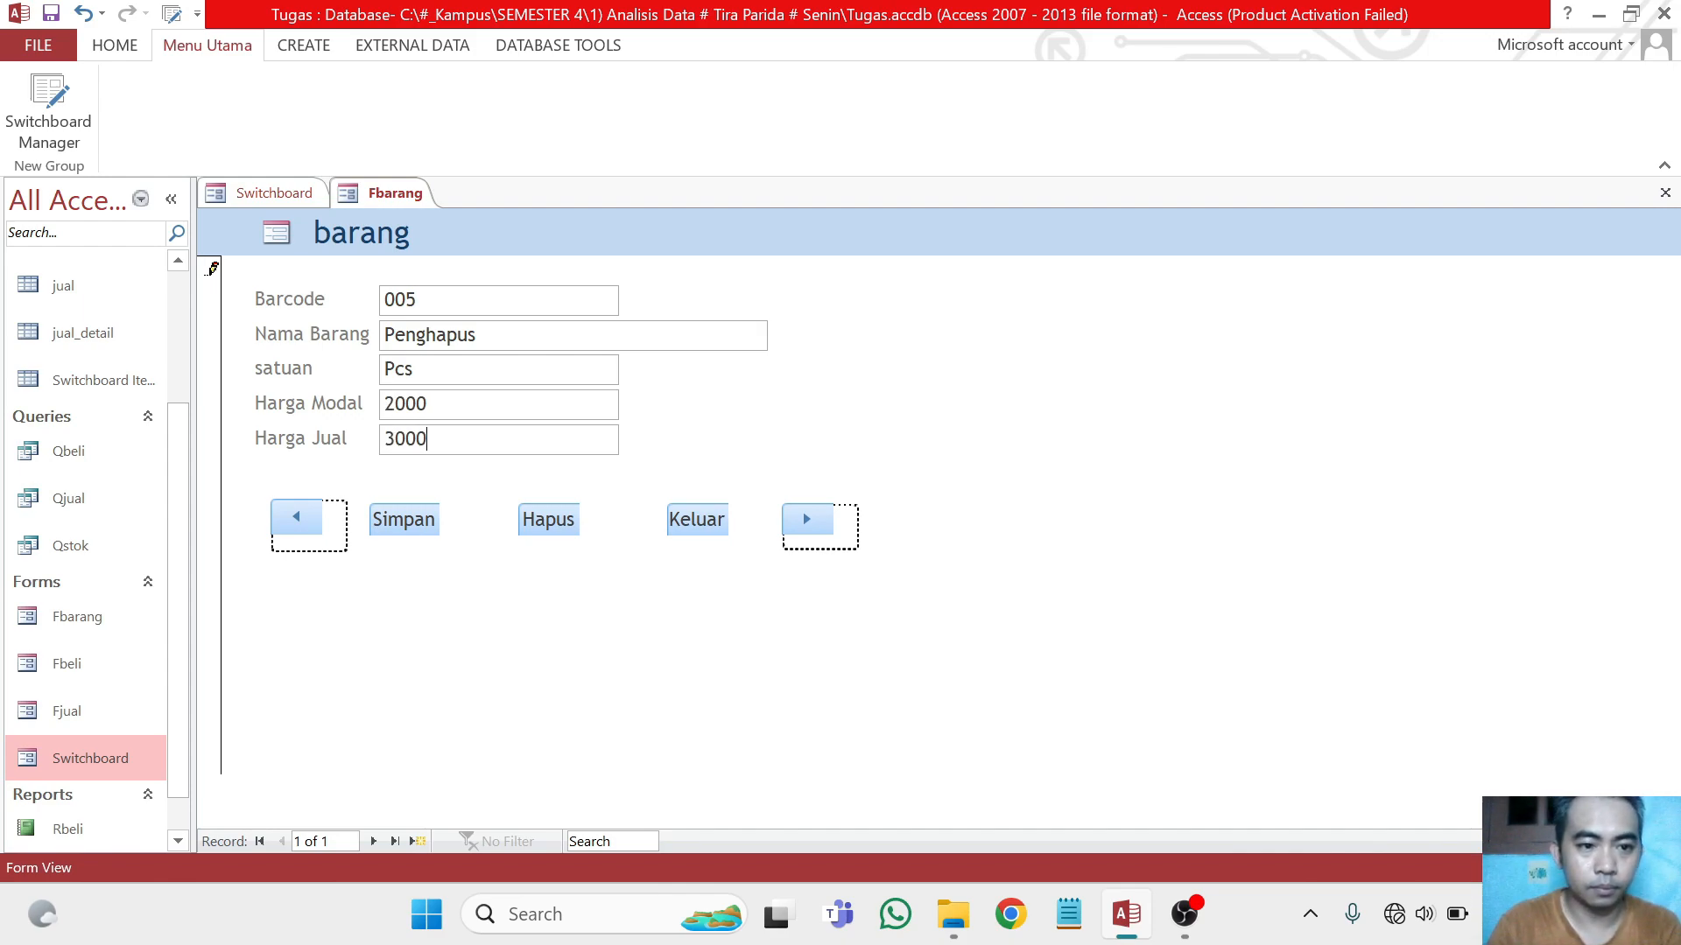
pyautogui.click(404, 518)
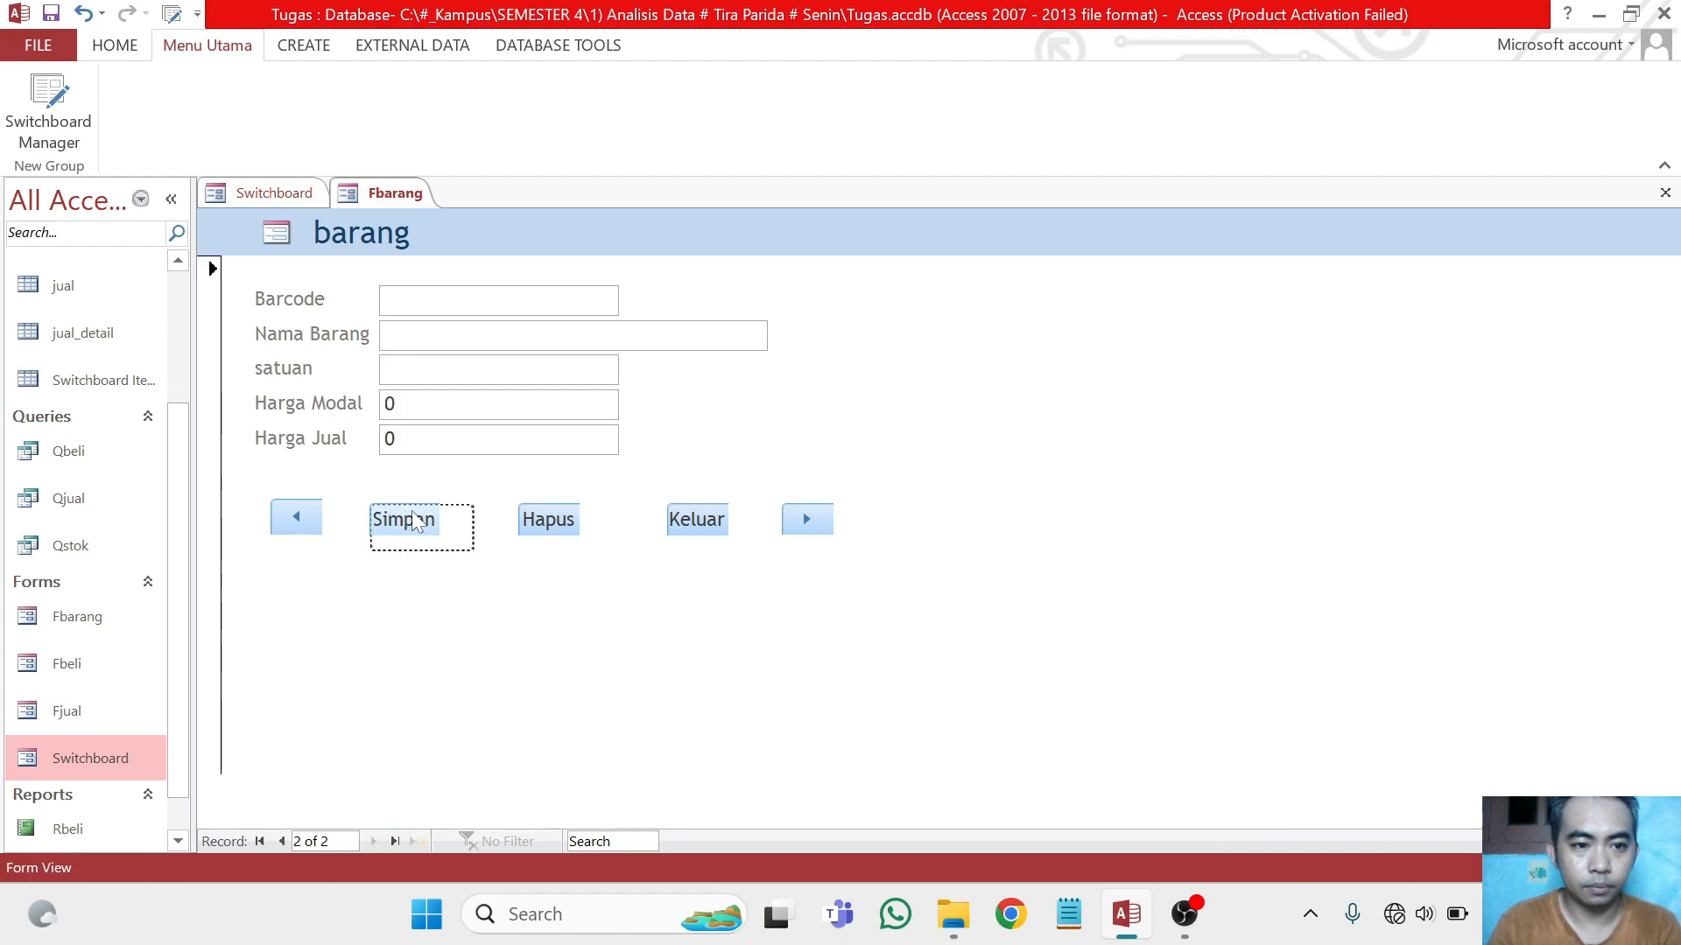
# Go back to the saved Penghapus record to check it, and exit the barang form
pyautogui.click(308, 517)
pyautogui.click(309, 517)
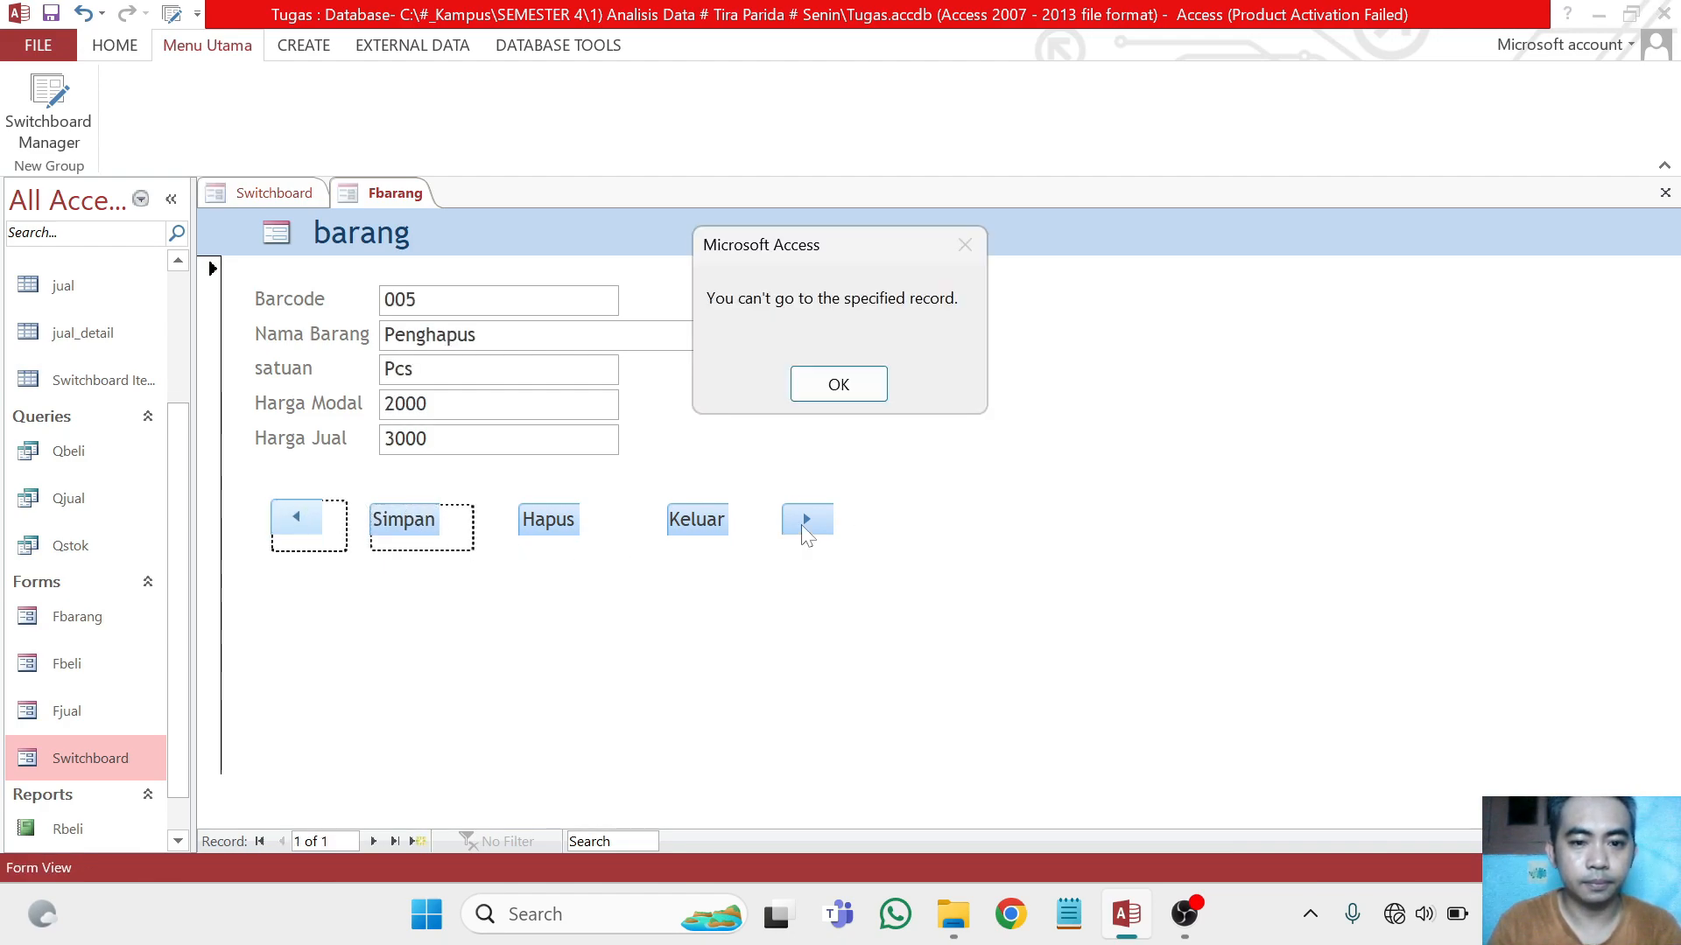
pyautogui.click(833, 393)
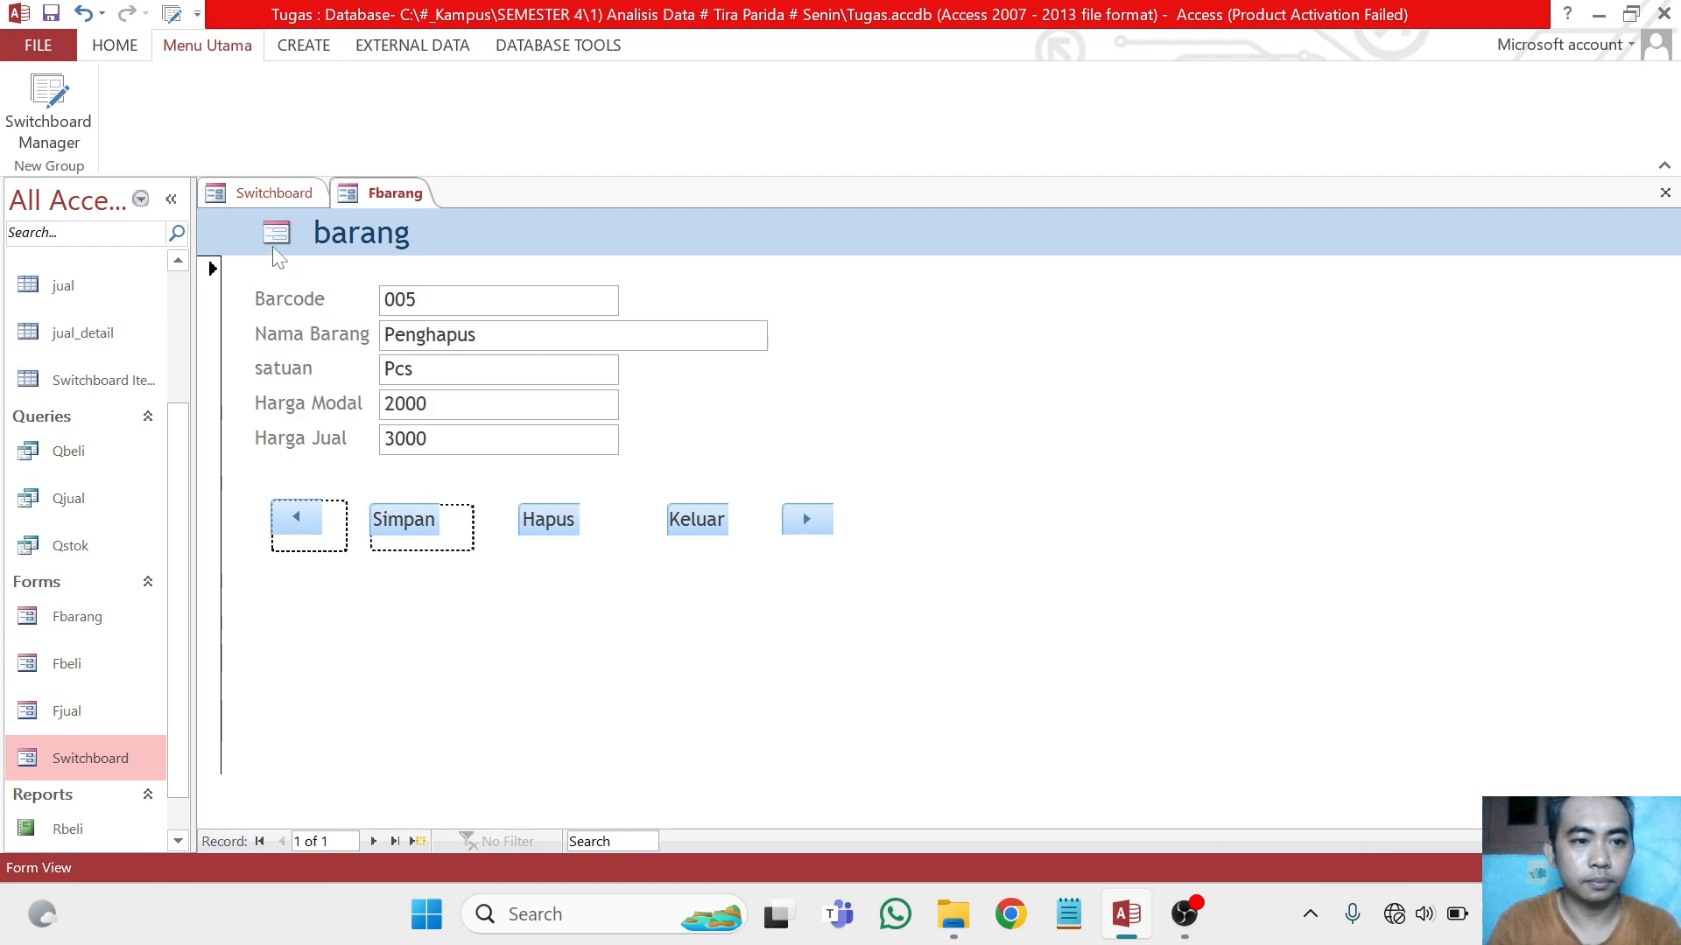
pyautogui.click(704, 529)
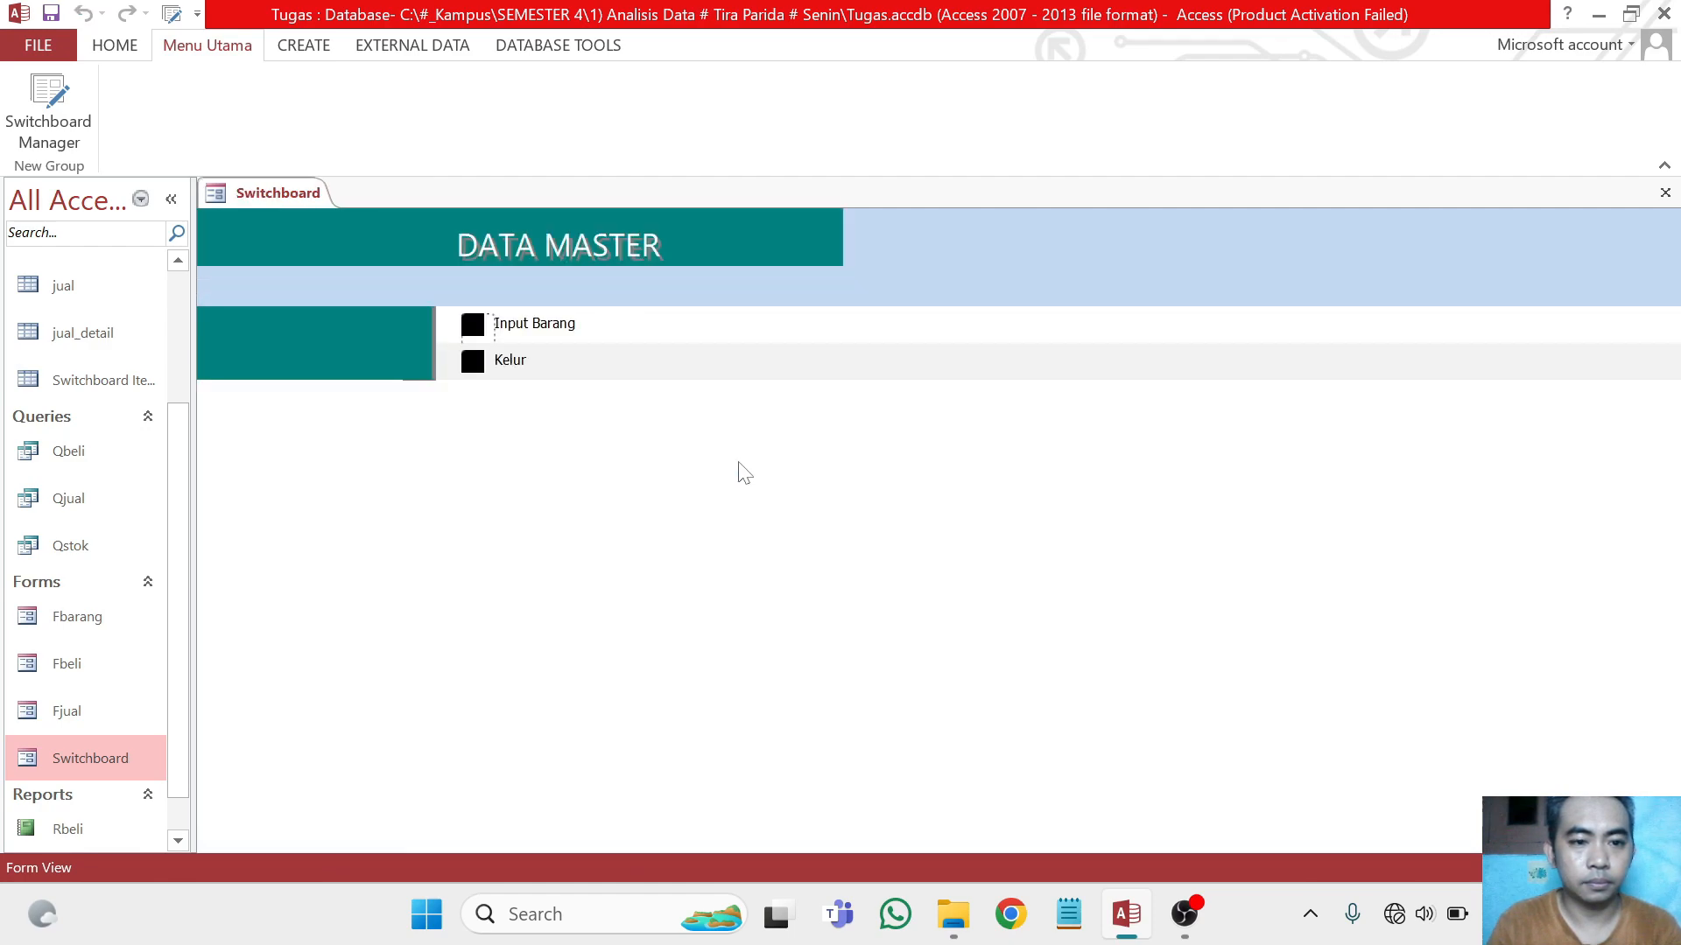
# Return to MENU UTAMA and open the Transaksi Penjualan form from the TRANSAKSI page
pyautogui.click(473, 361)
pyautogui.click(480, 357)
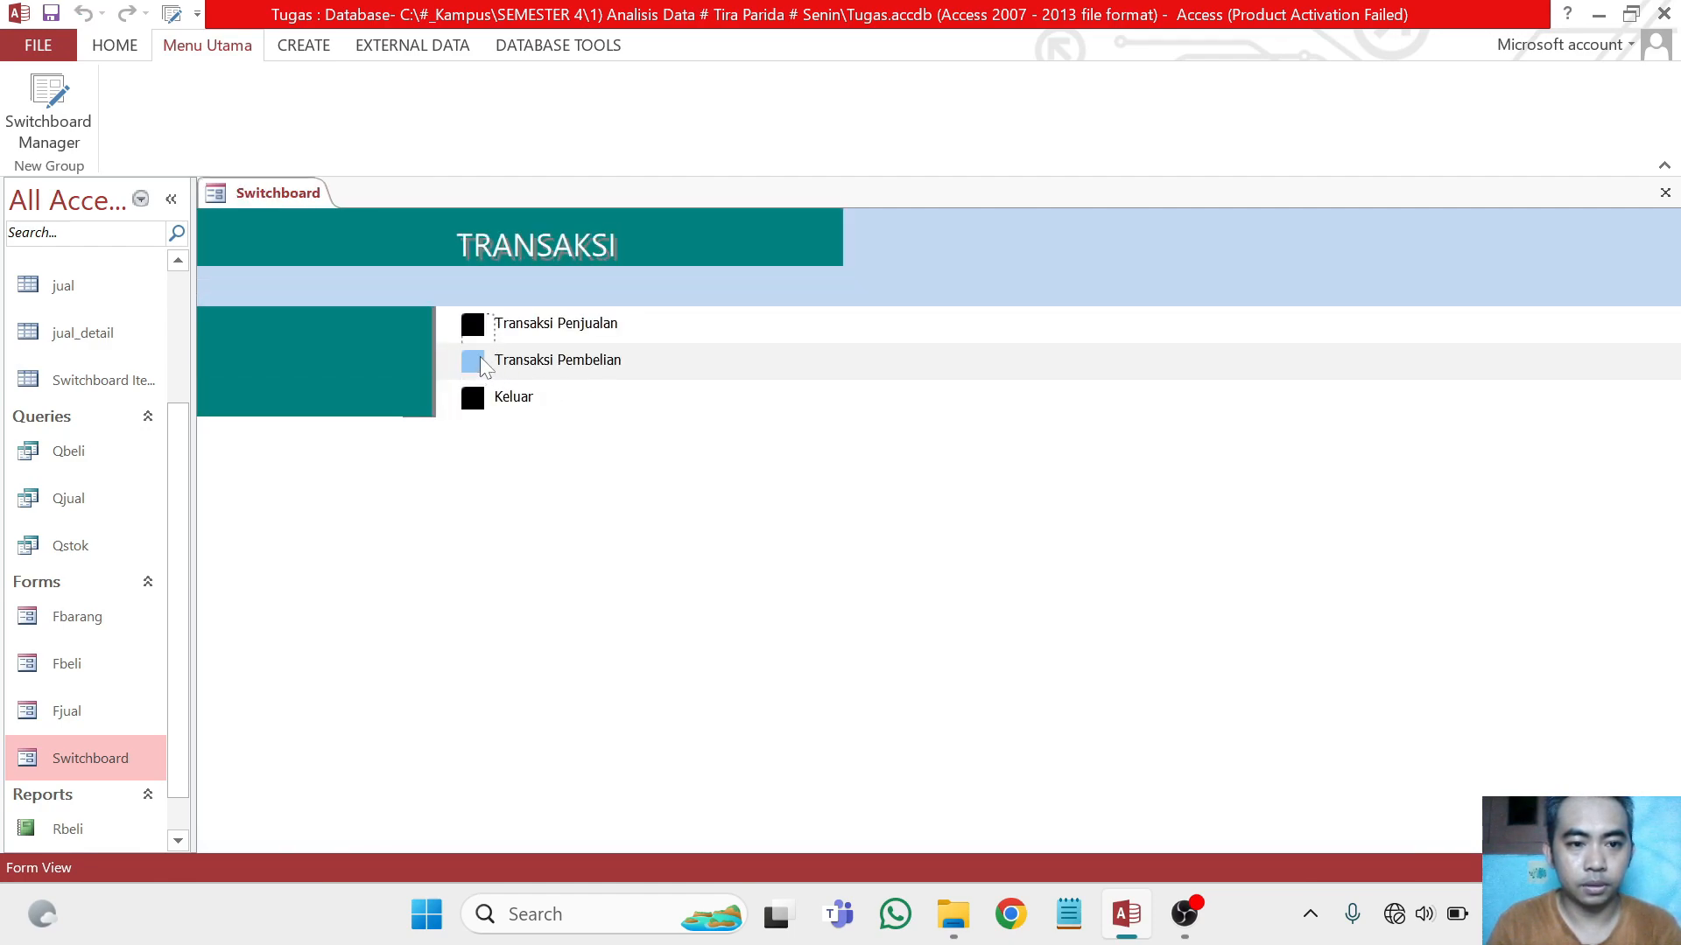
pyautogui.click(477, 324)
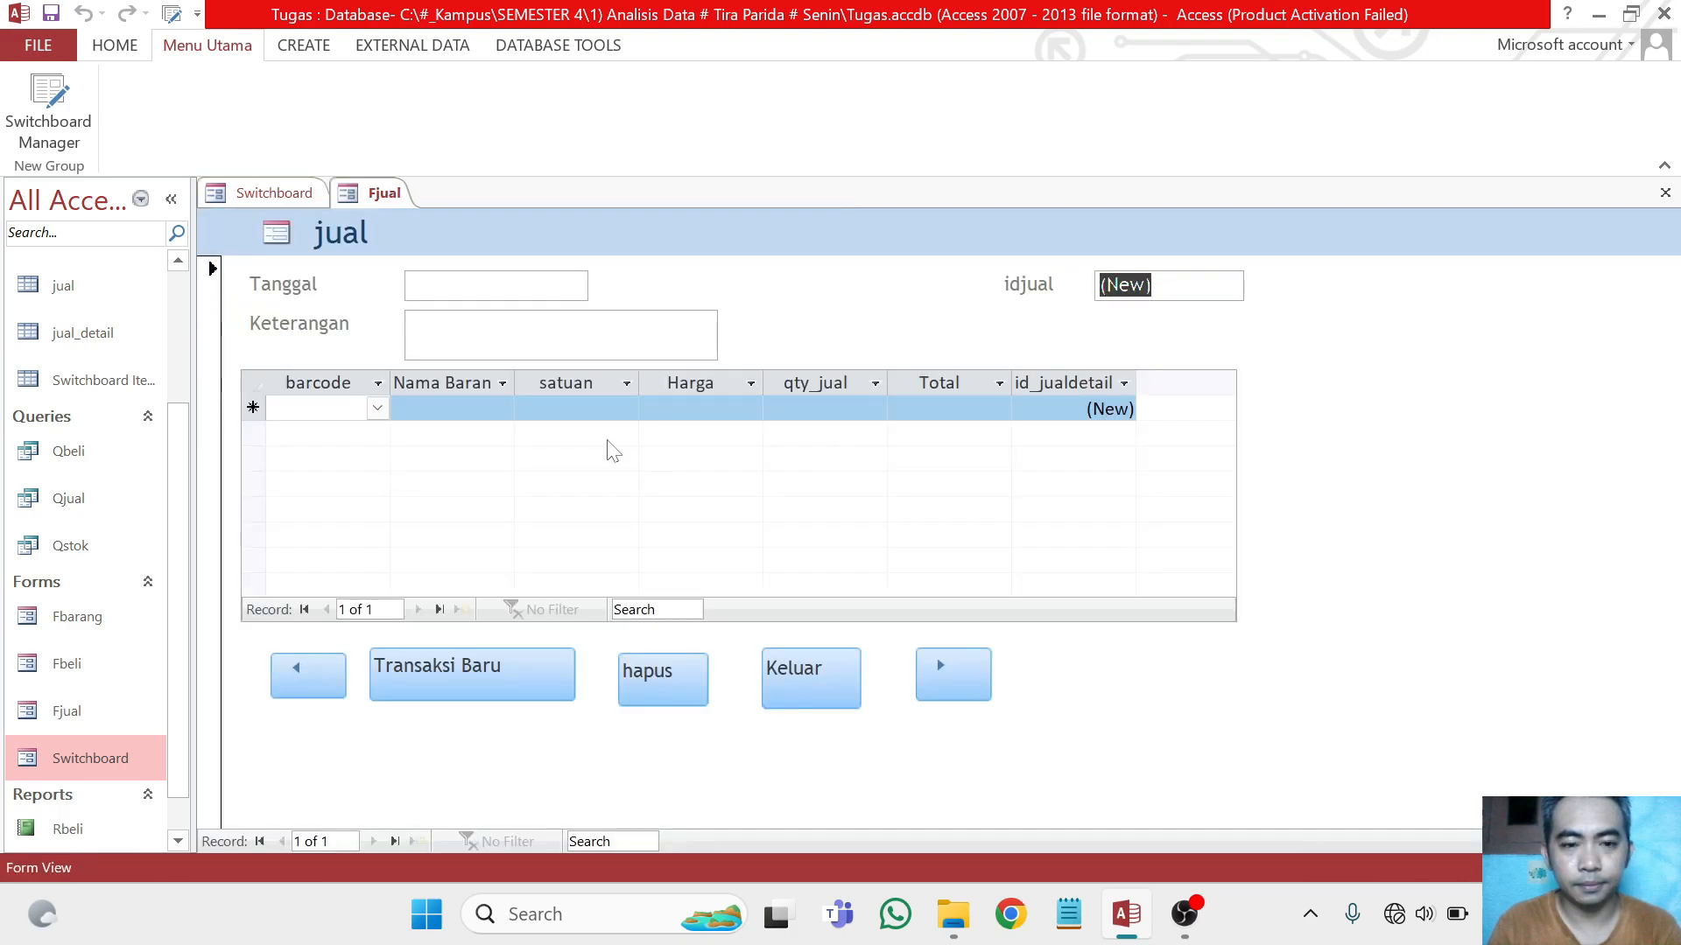
# Add item 005 Penghapus to the sales transaction with a qty_jual of 5
pyautogui.click(378, 407)
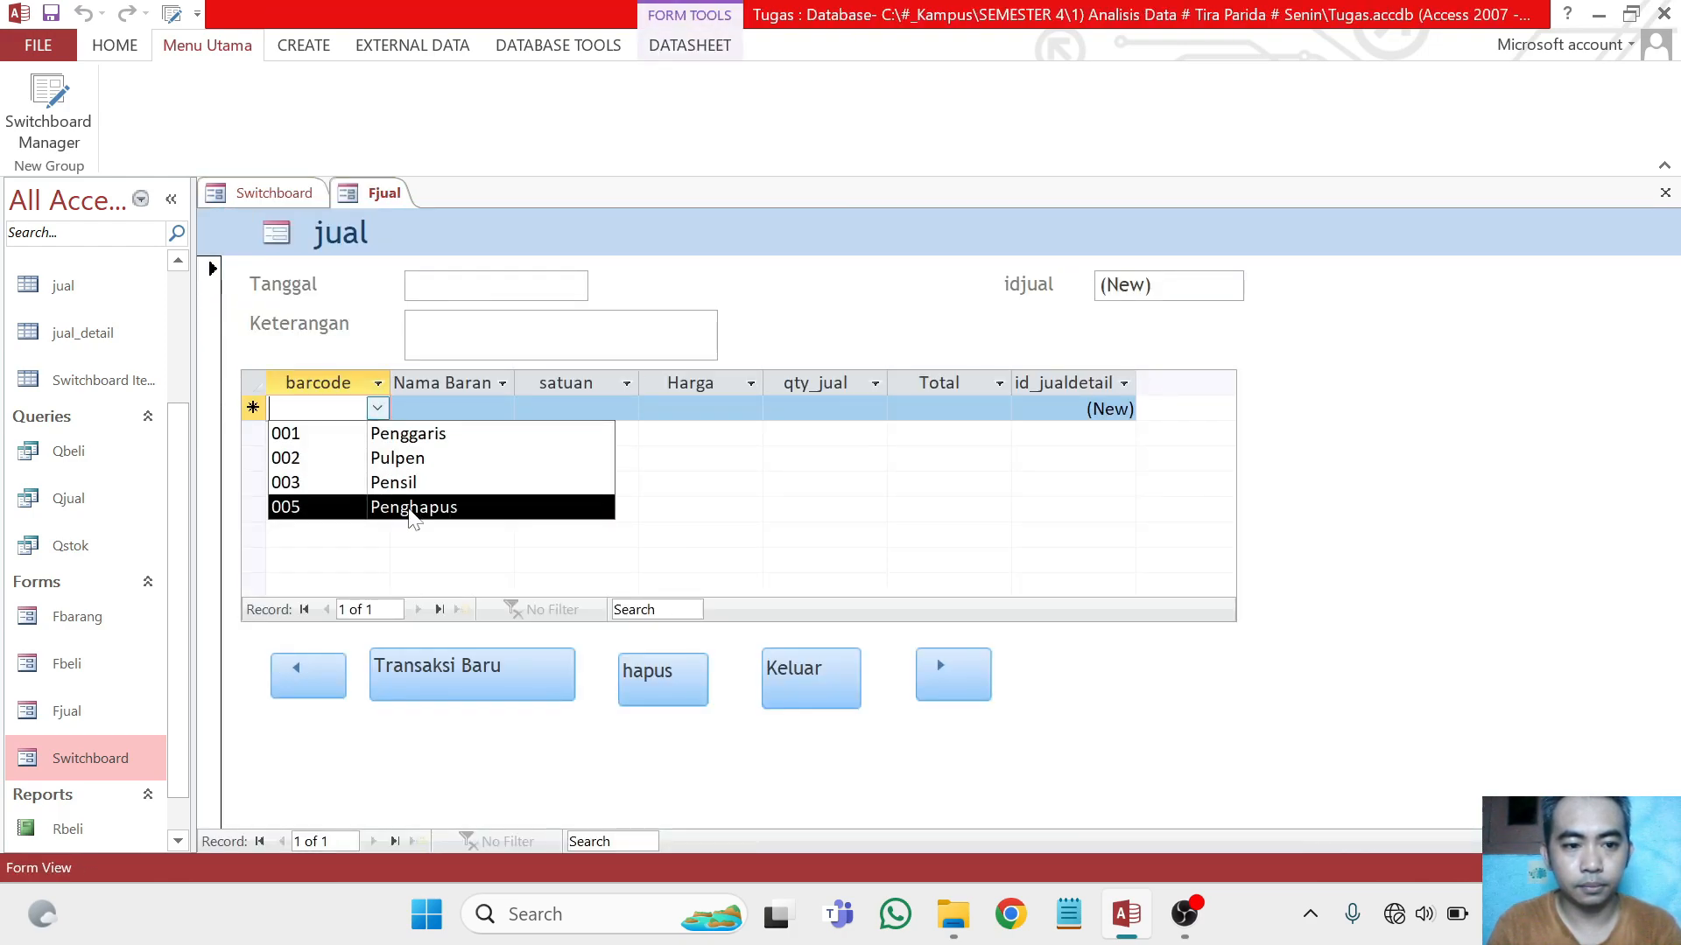
pyautogui.click(369, 507)
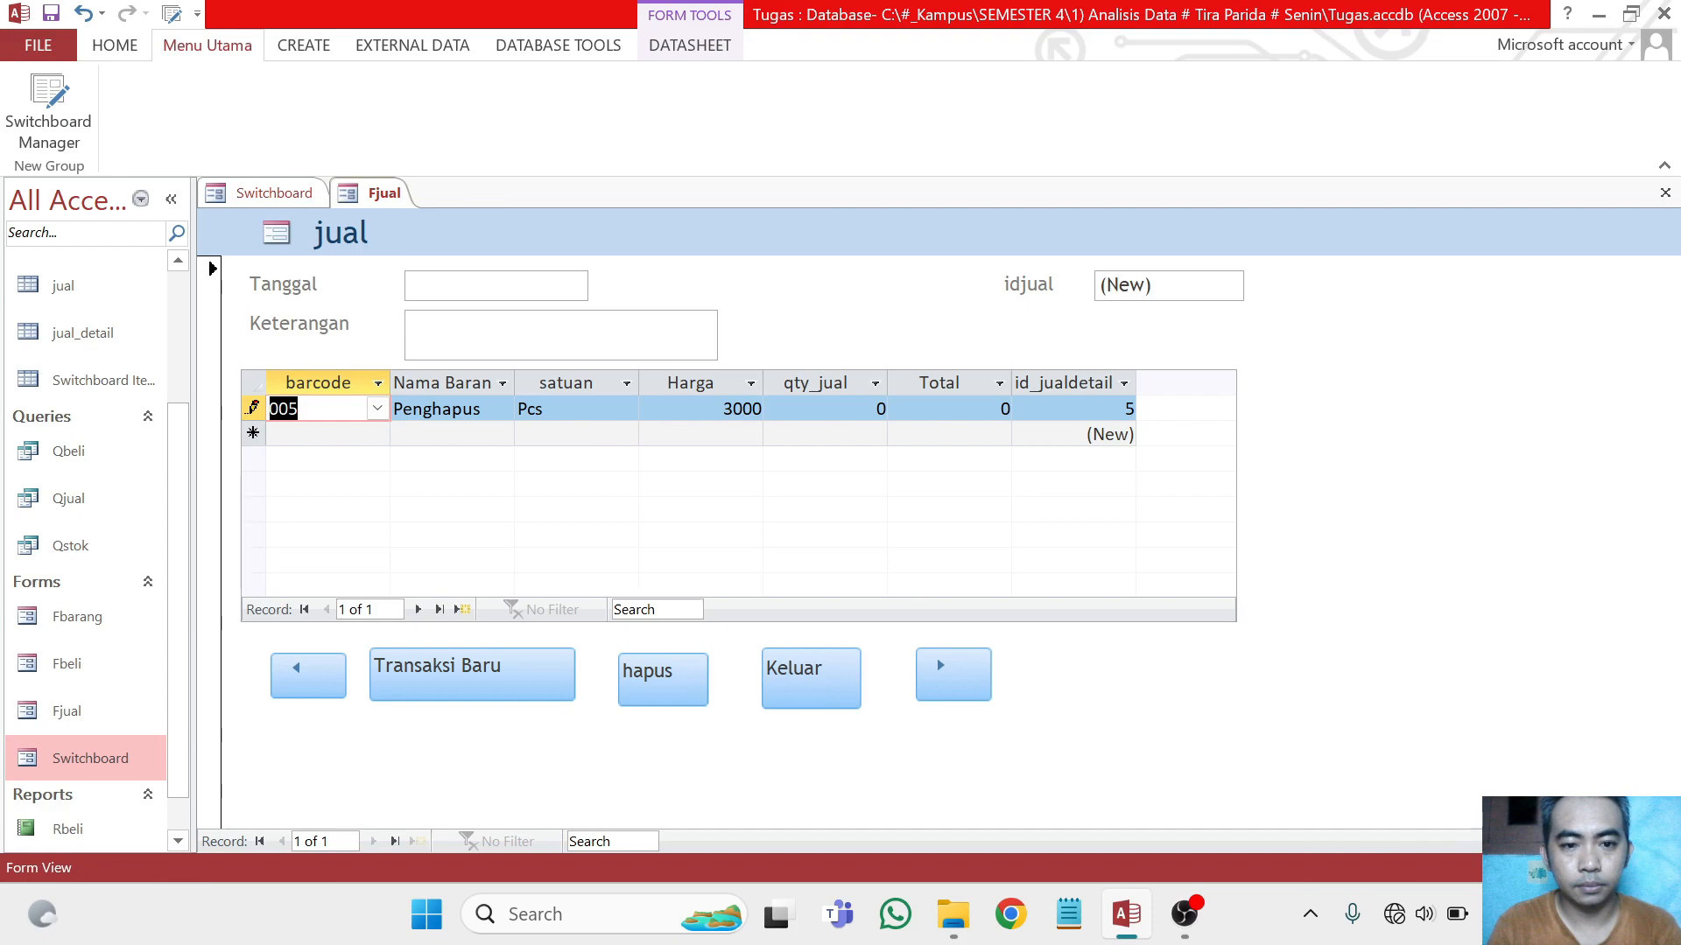
pyautogui.click(836, 408)
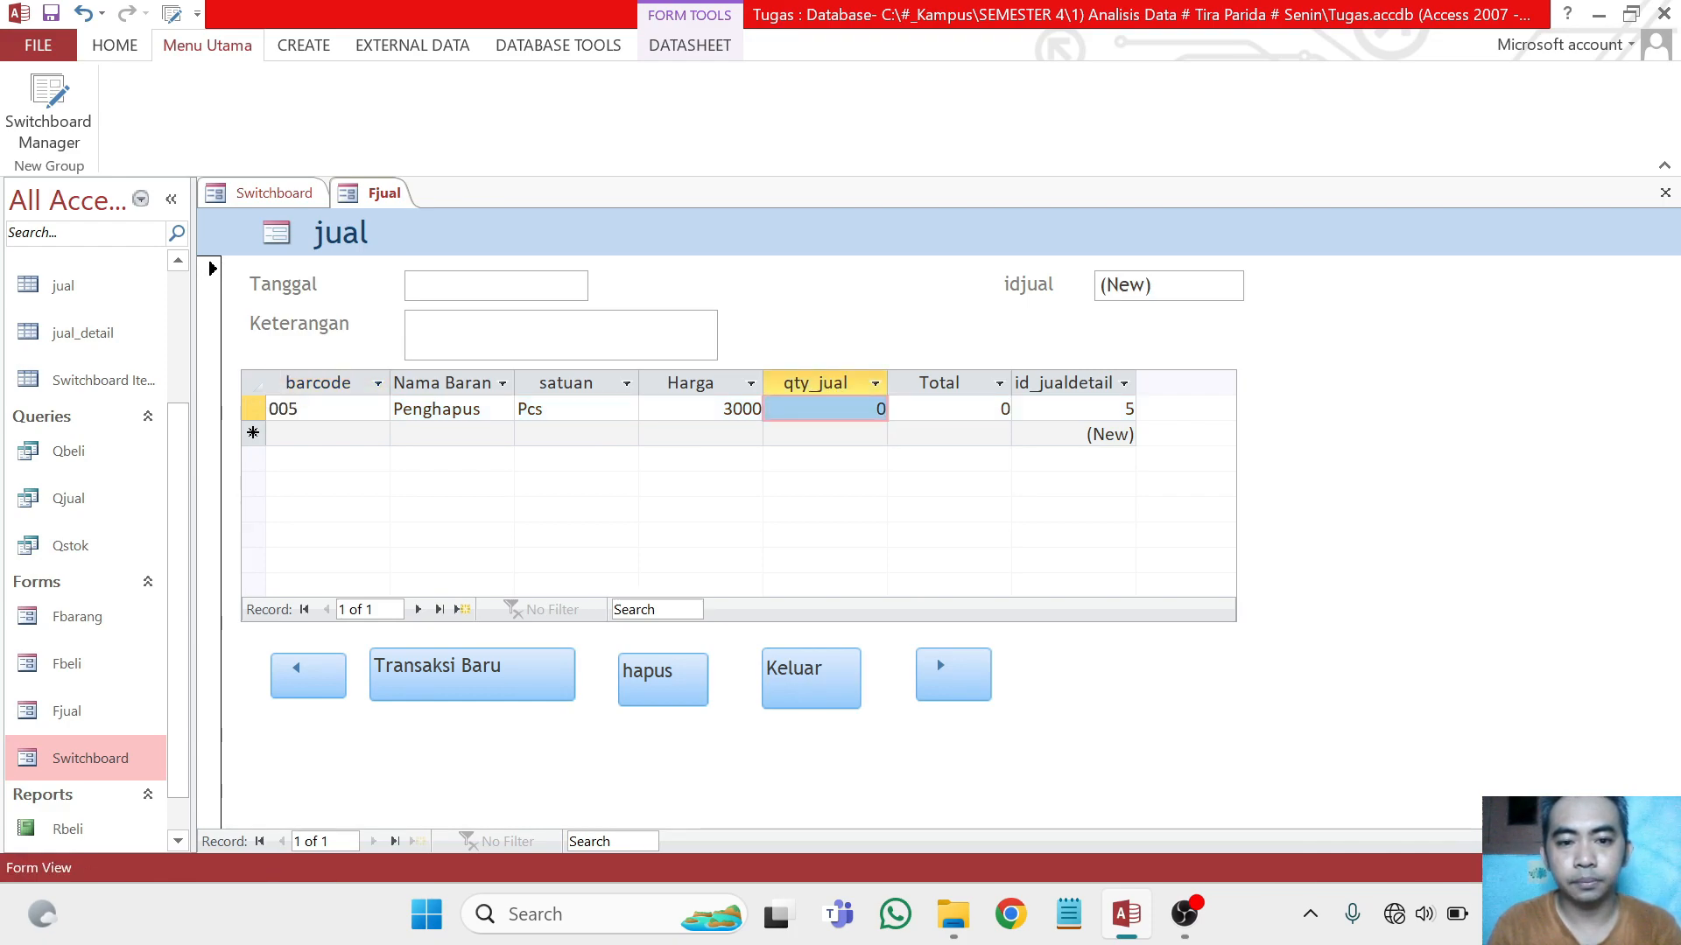
pyautogui.moveTo(877, 409); pyautogui.dragTo(1051, 409)
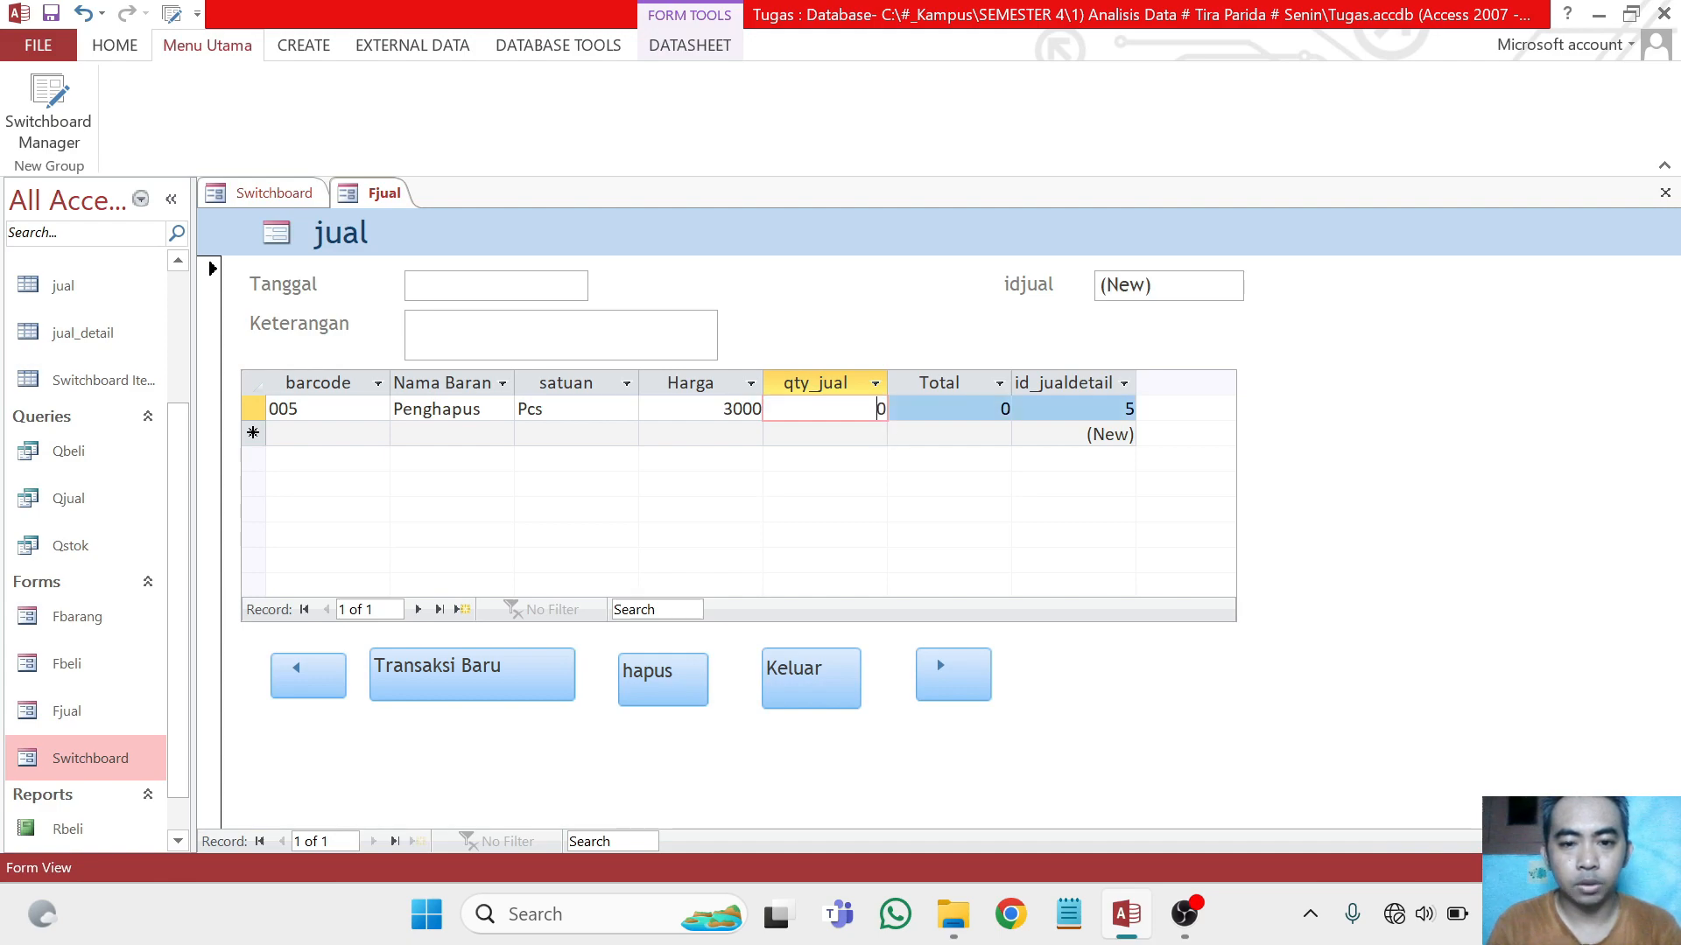
pyautogui.press('Delete')
pyautogui.write('5')
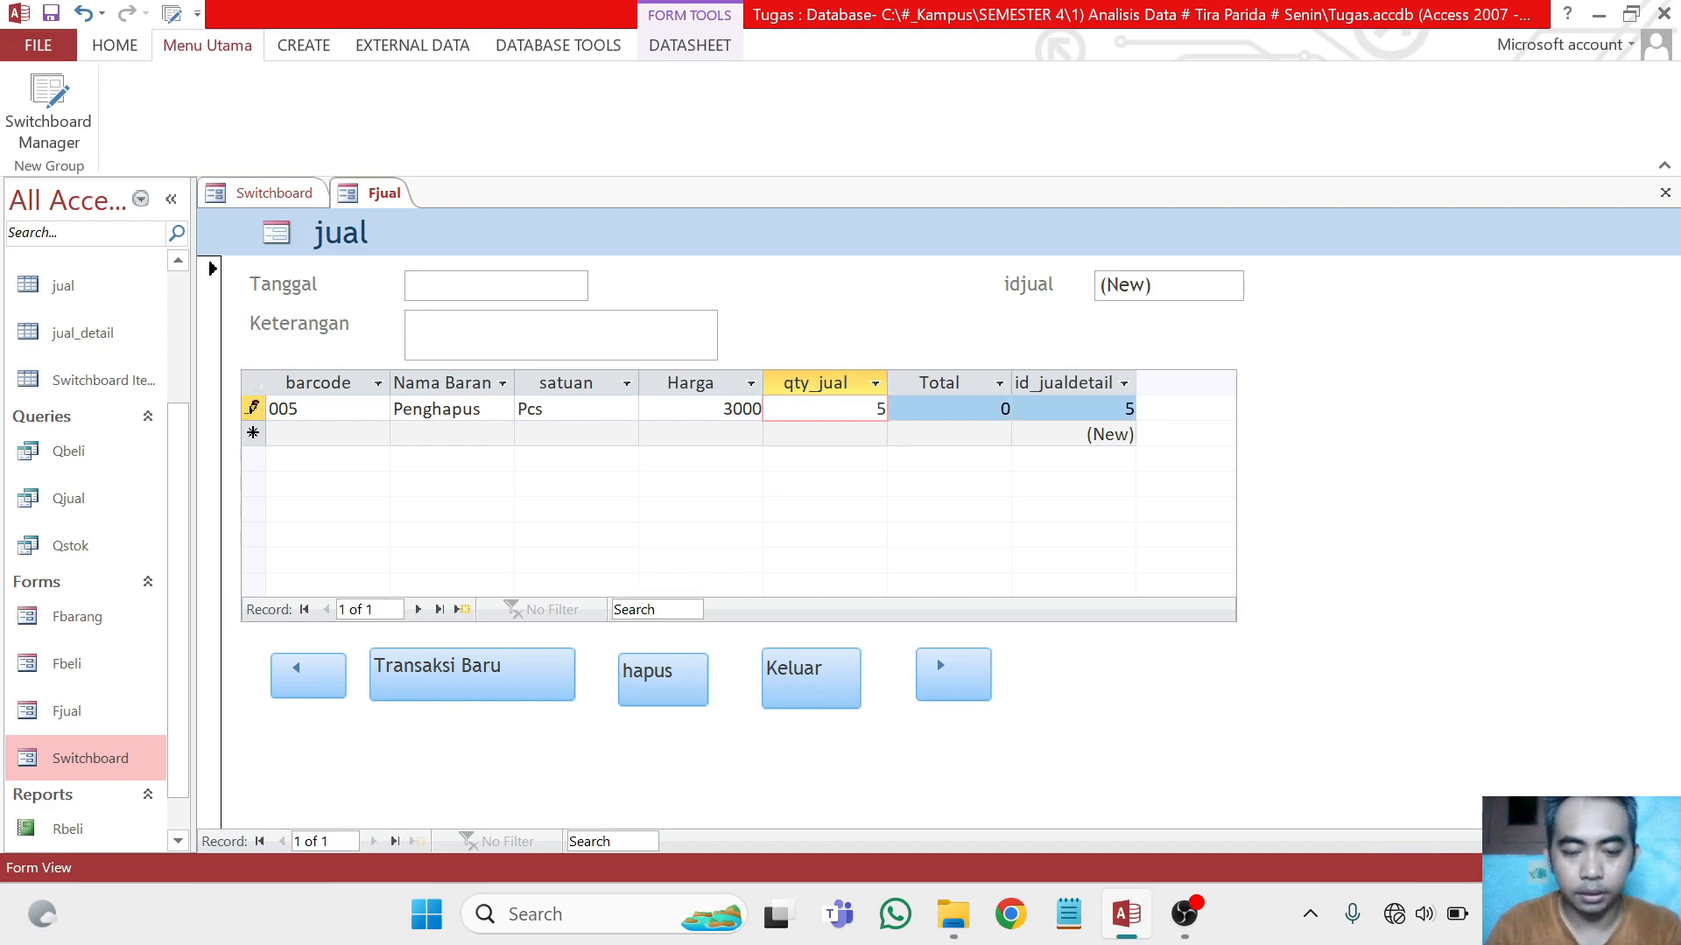
pyautogui.press('Tab')
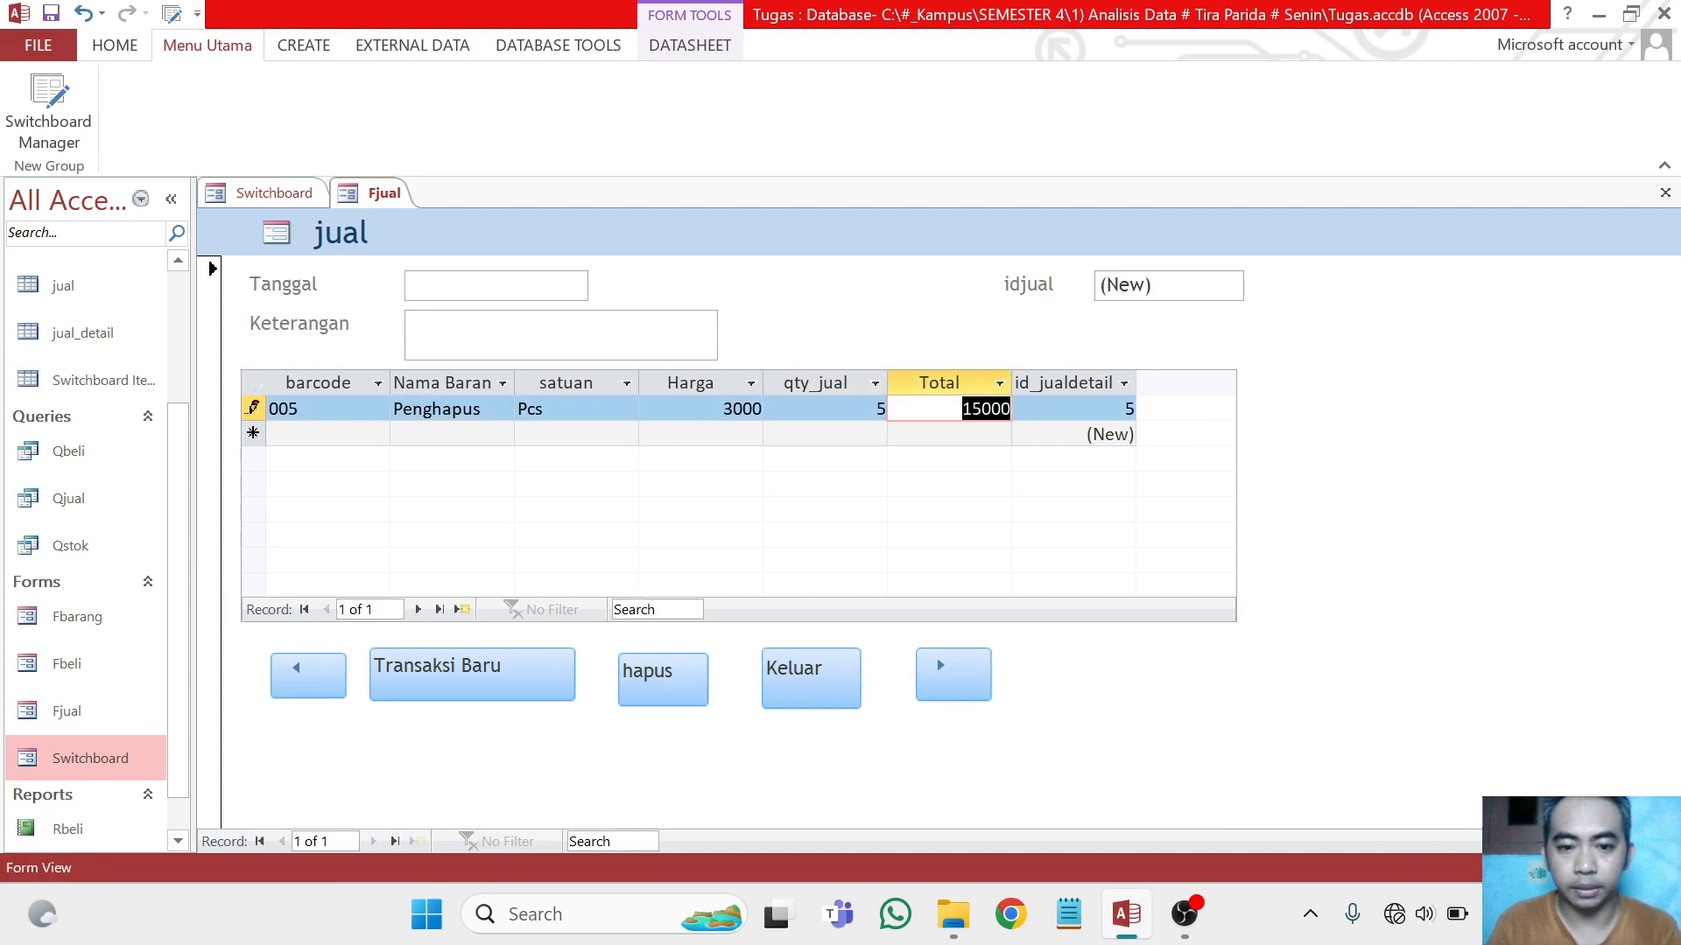
# Try to start a new sales transaction with Transaksi Baru, and exit the jual form
pyautogui.click(432, 679)
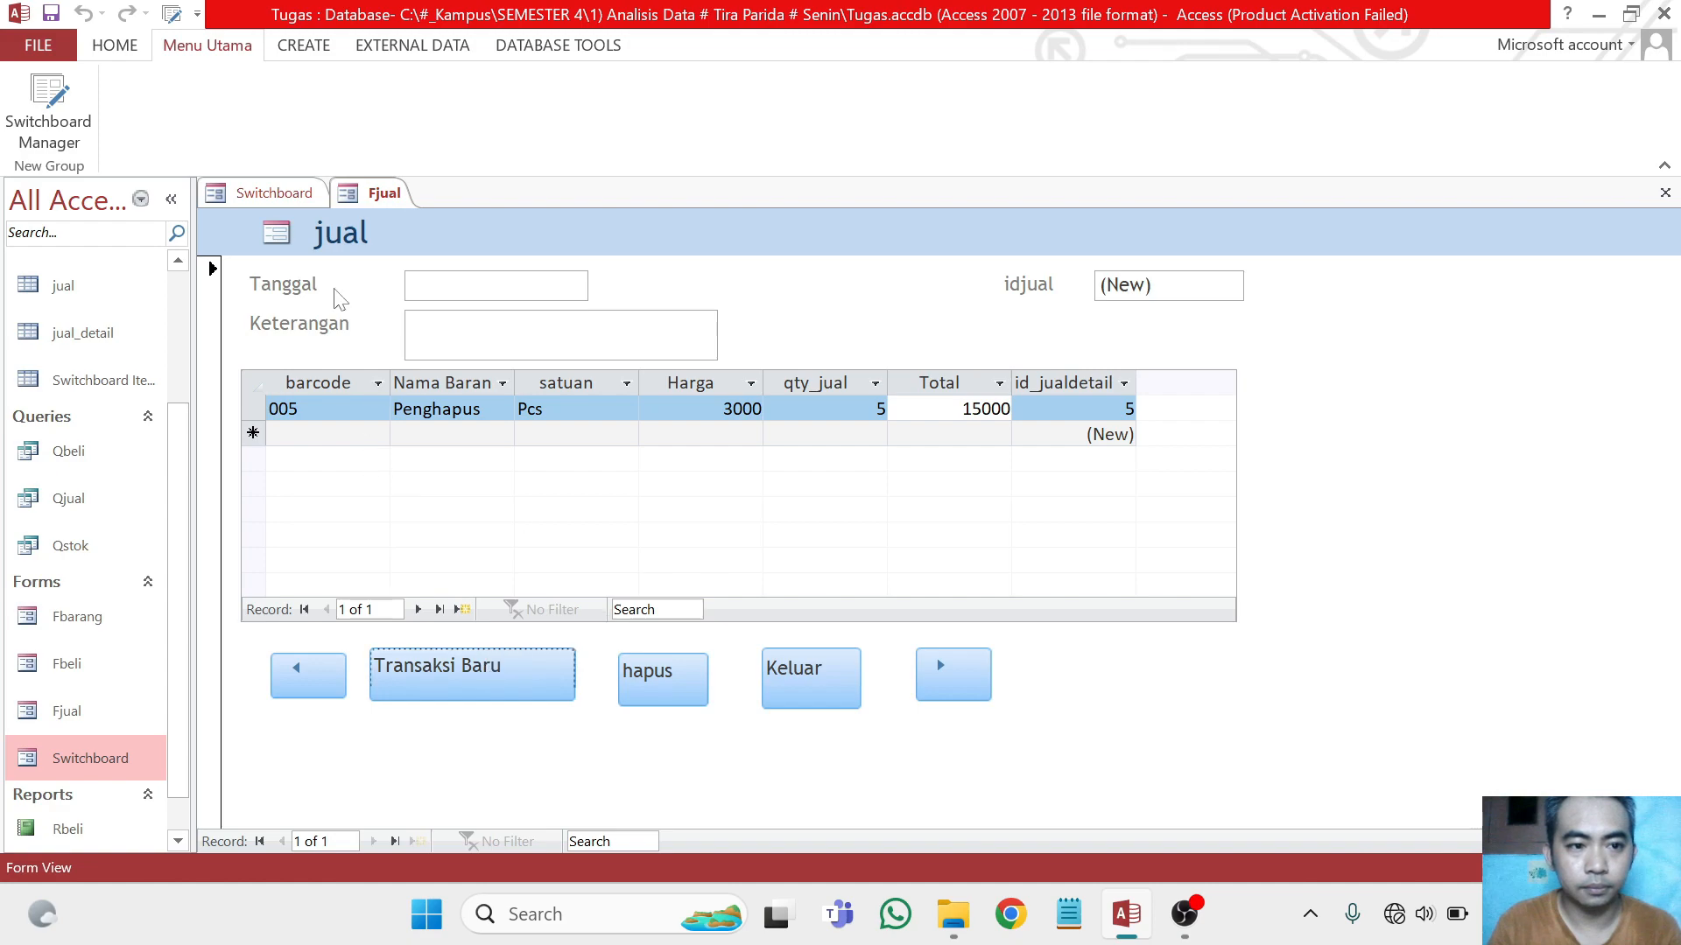
pyautogui.click(813, 670)
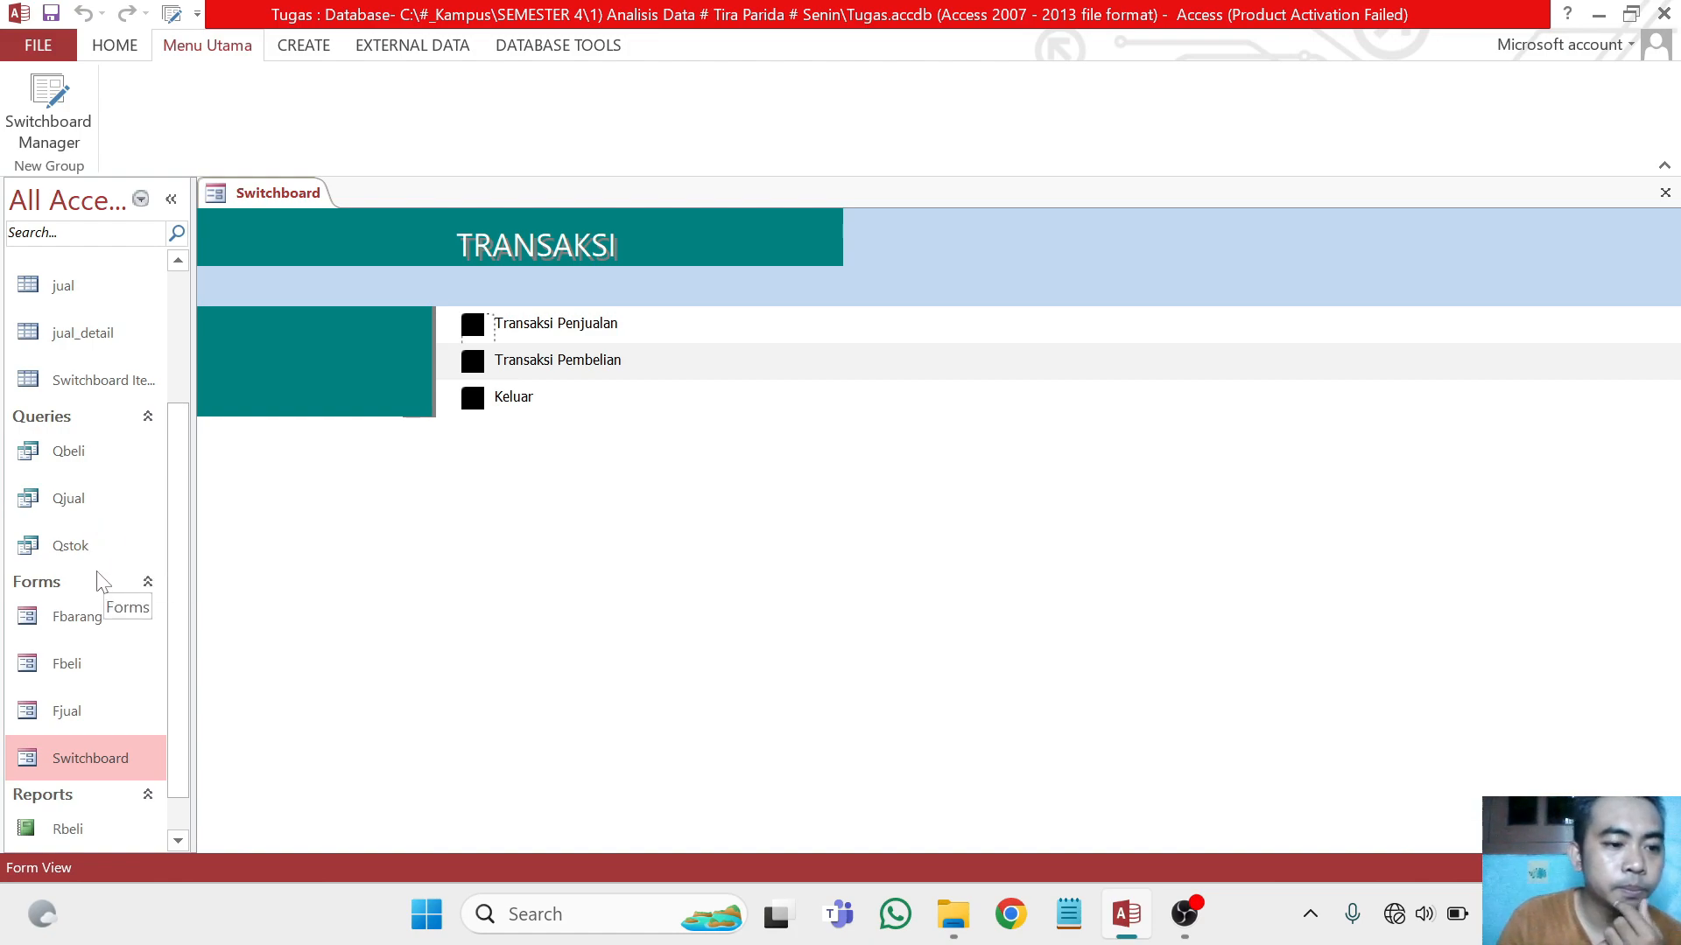
pyautogui.scroll(-1, 105, 644)
pyautogui.scroll(1, 104, 649)
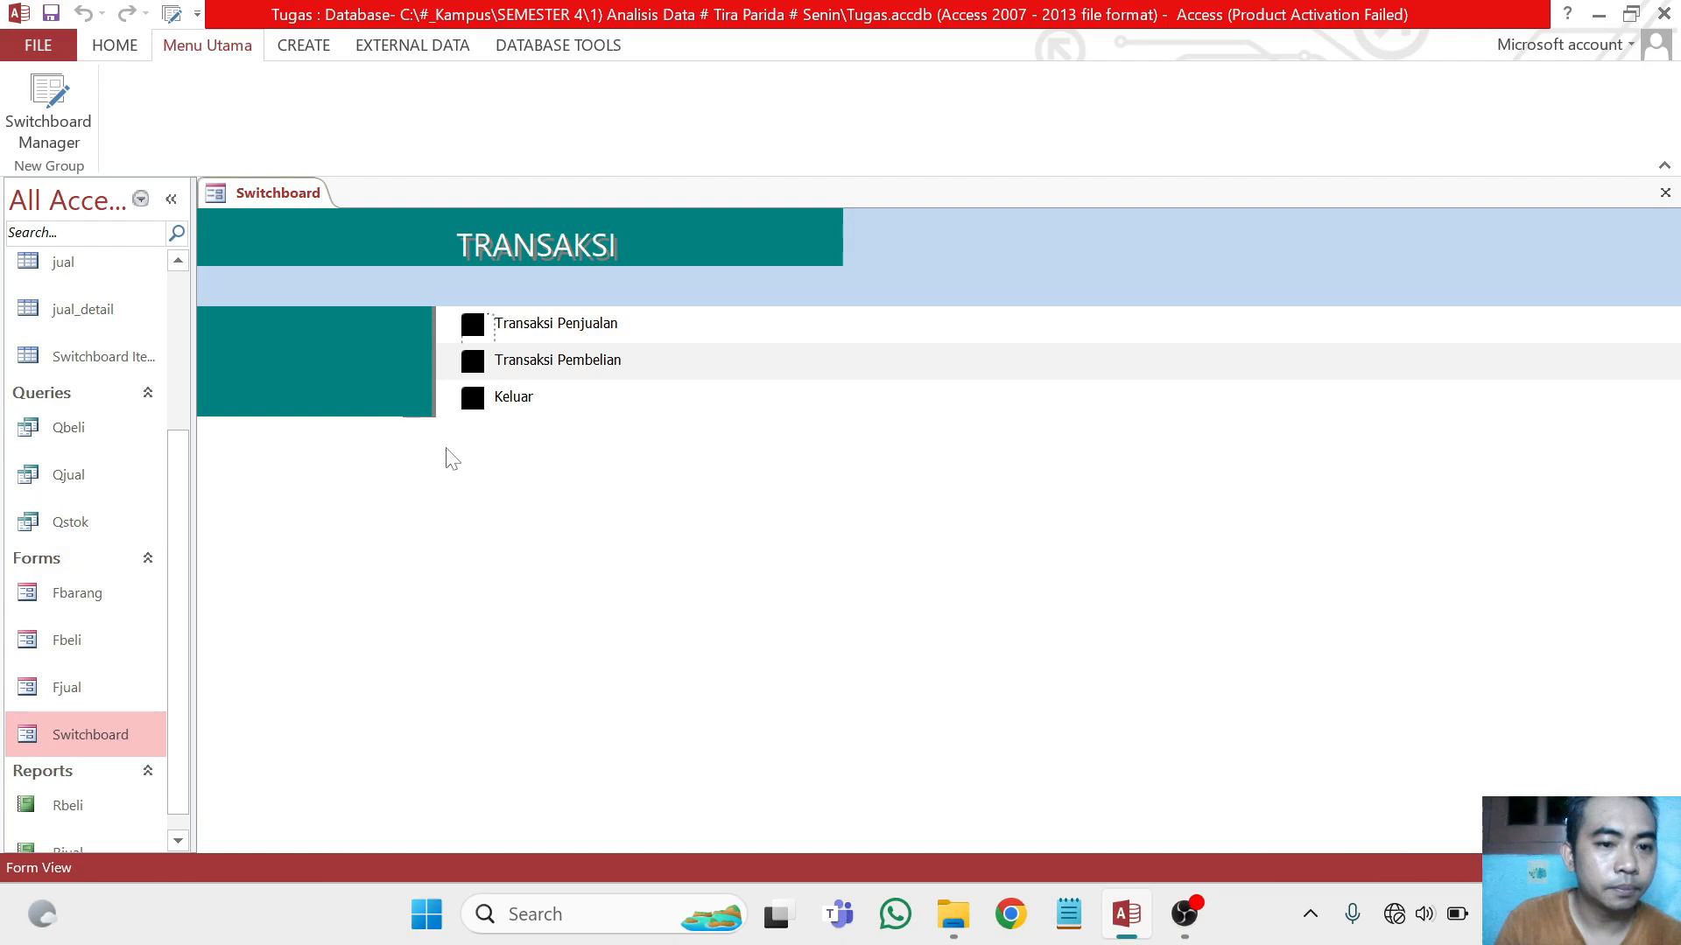
# Open the Laporan Pembelian report from the LAPORAN page of the main menu, examine it, and close it
pyautogui.click(472, 398)
pyautogui.click(472, 399)
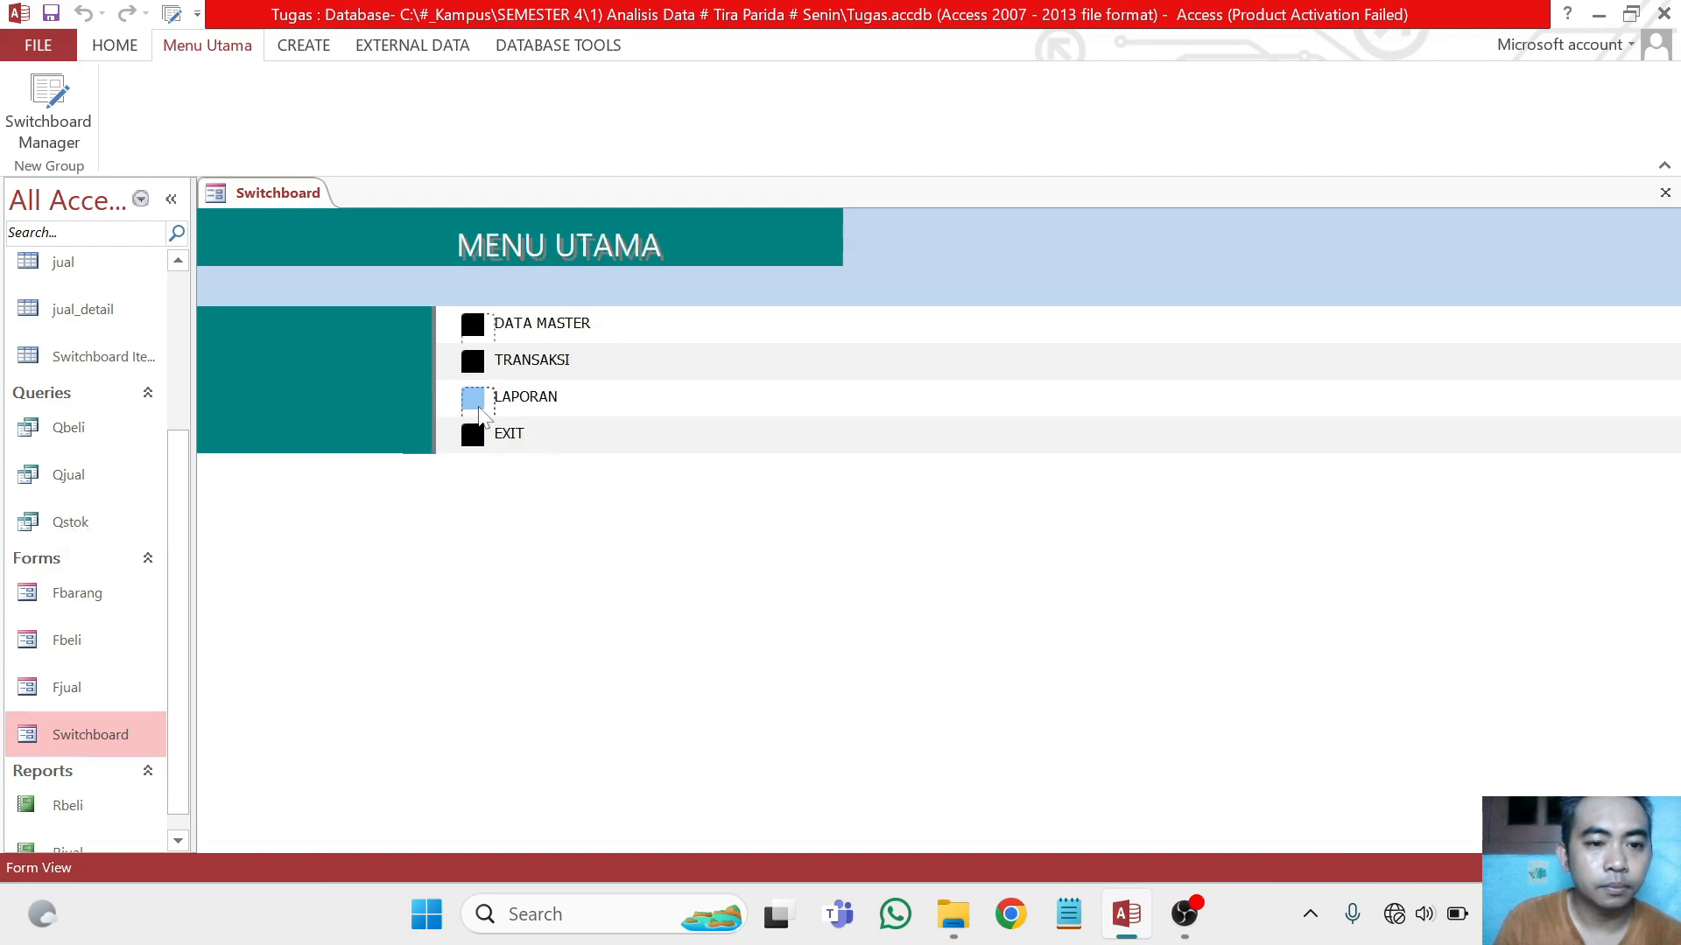
pyautogui.click(471, 322)
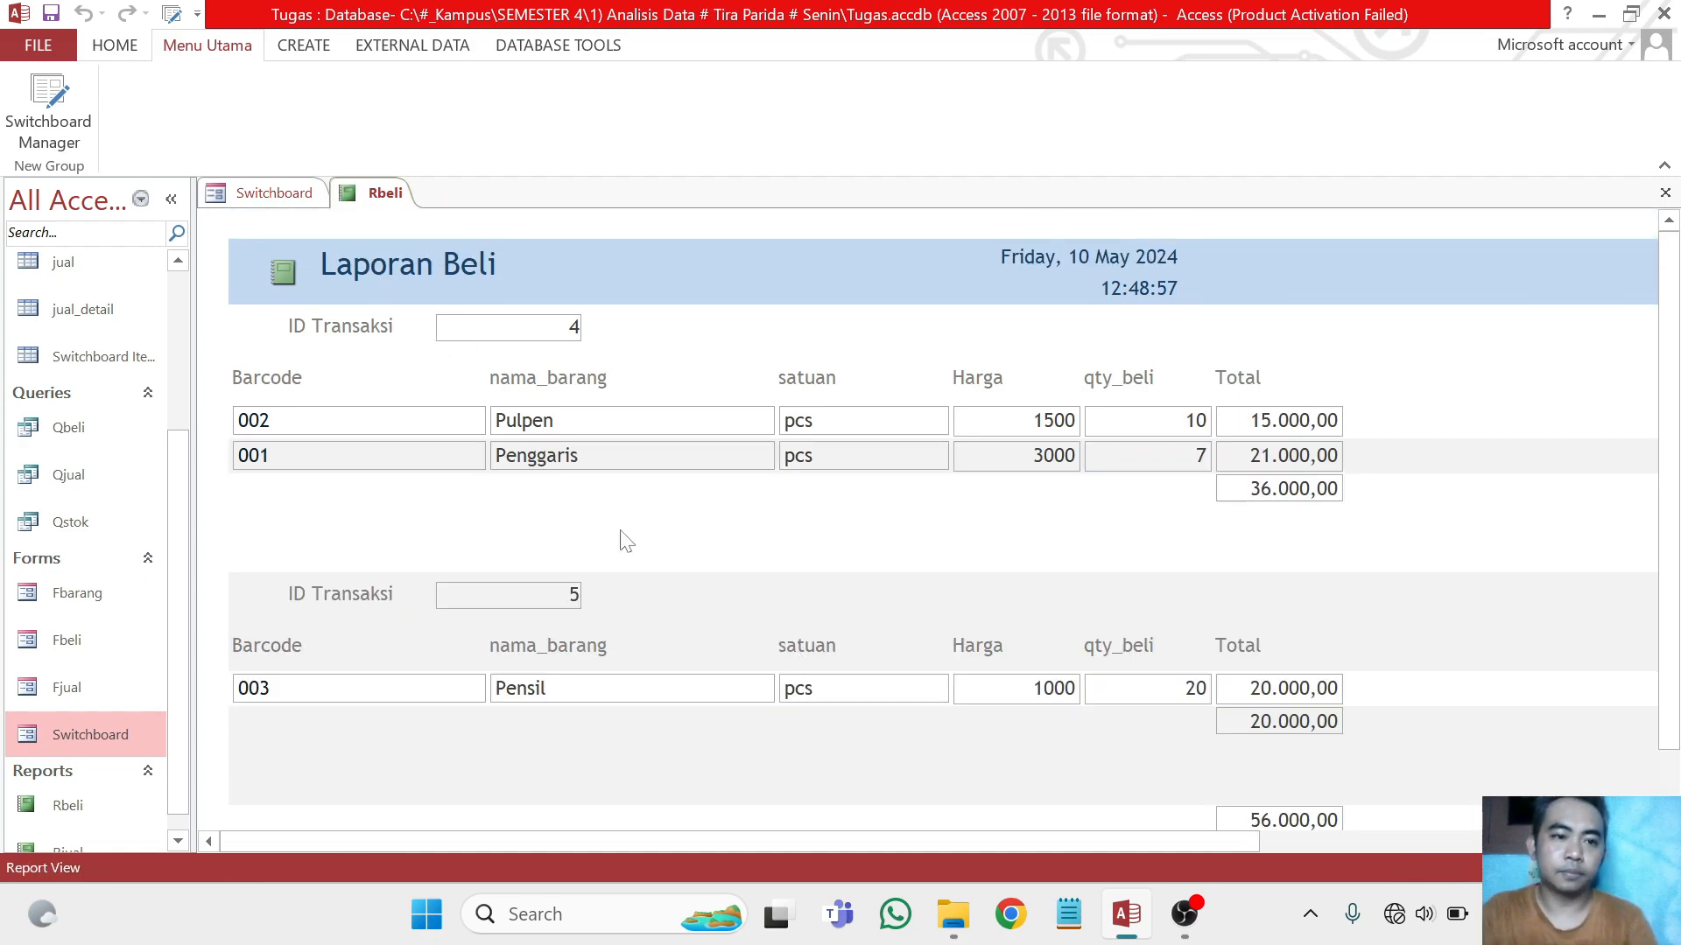
pyautogui.rightClick(366, 195)
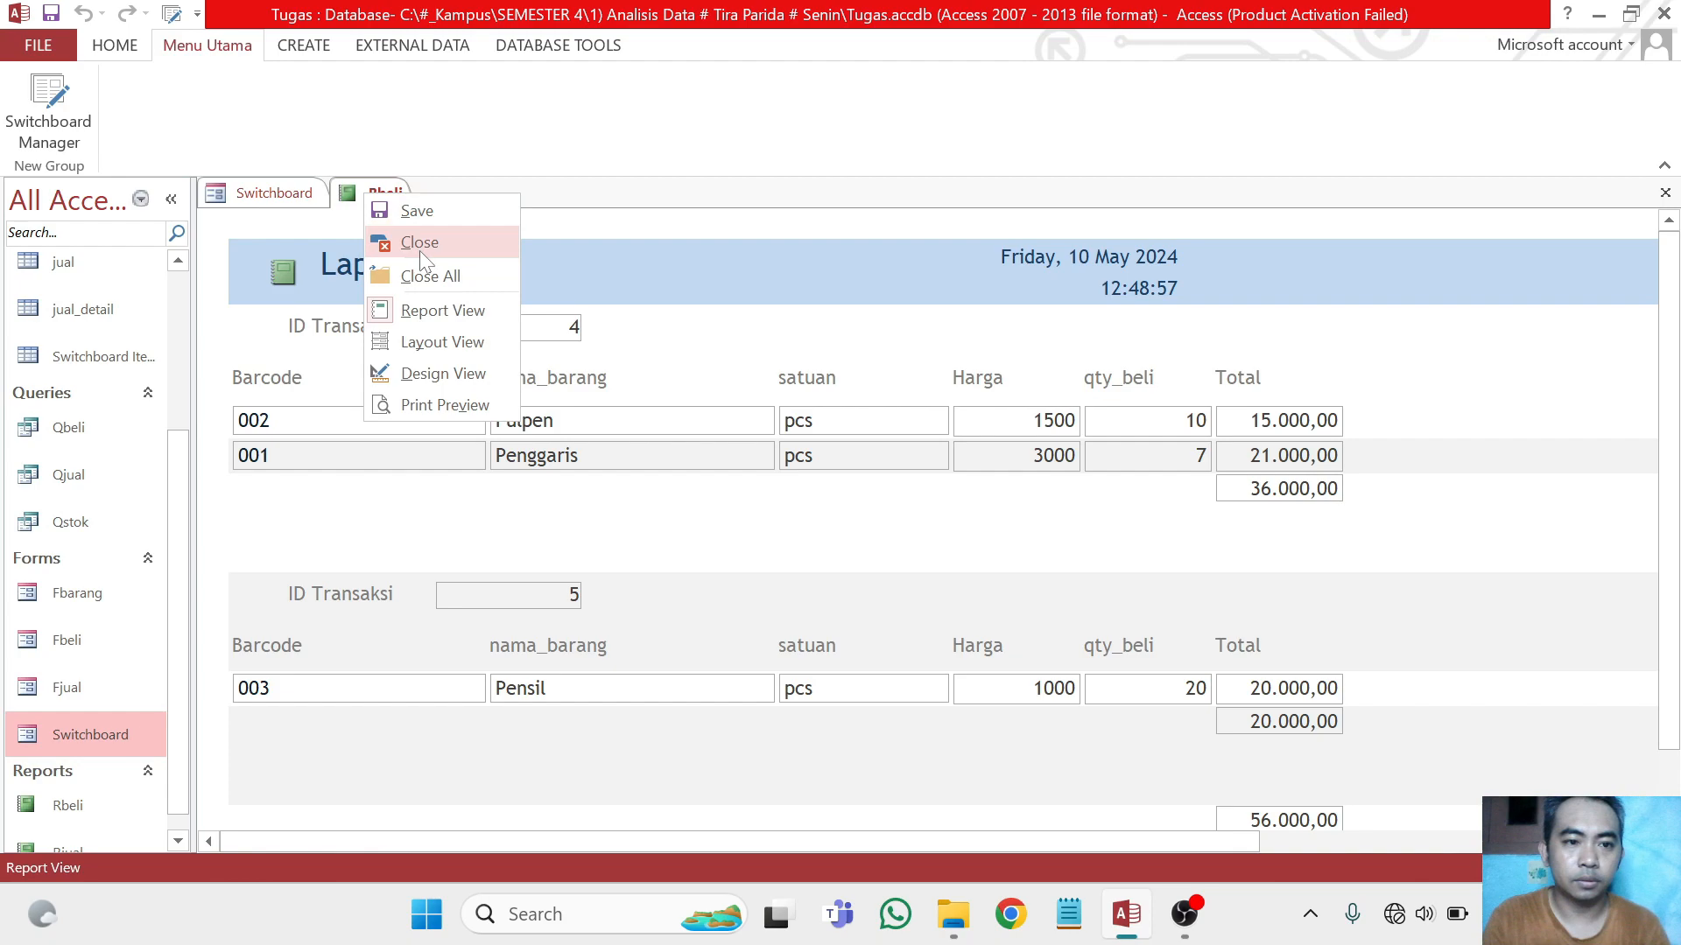
pyautogui.click(418, 245)
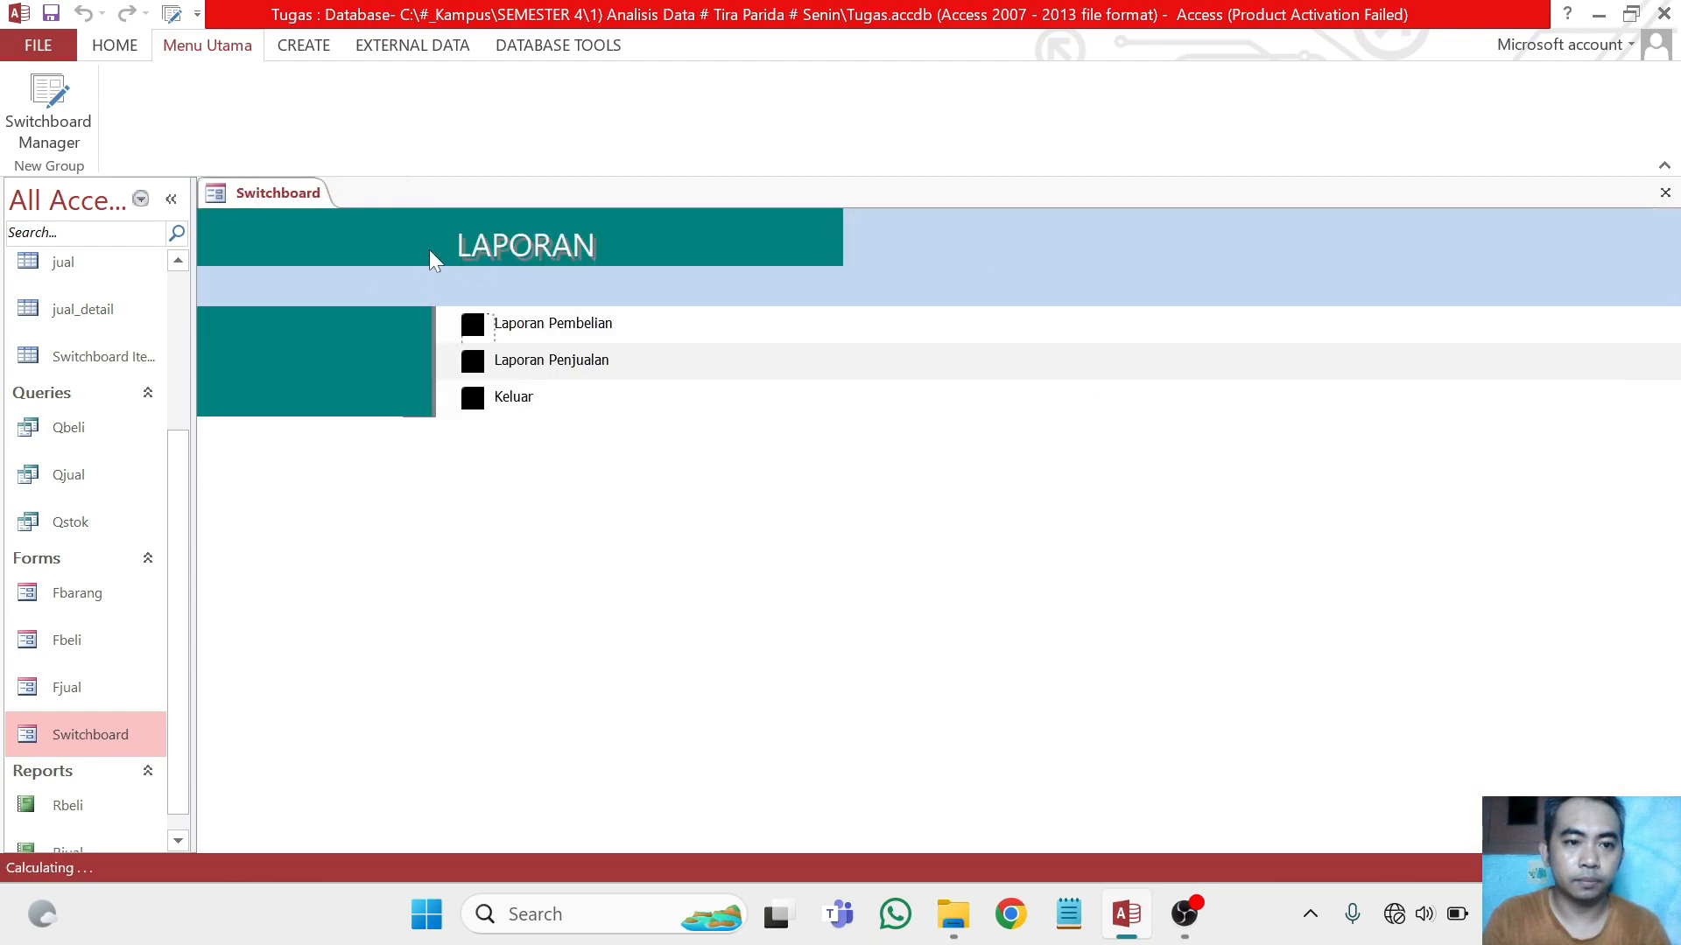
# Return from the LAPORAN page to MENU UTAMA and quit the application with its EXIT item
pyautogui.click(476, 401)
pyautogui.click(477, 431)
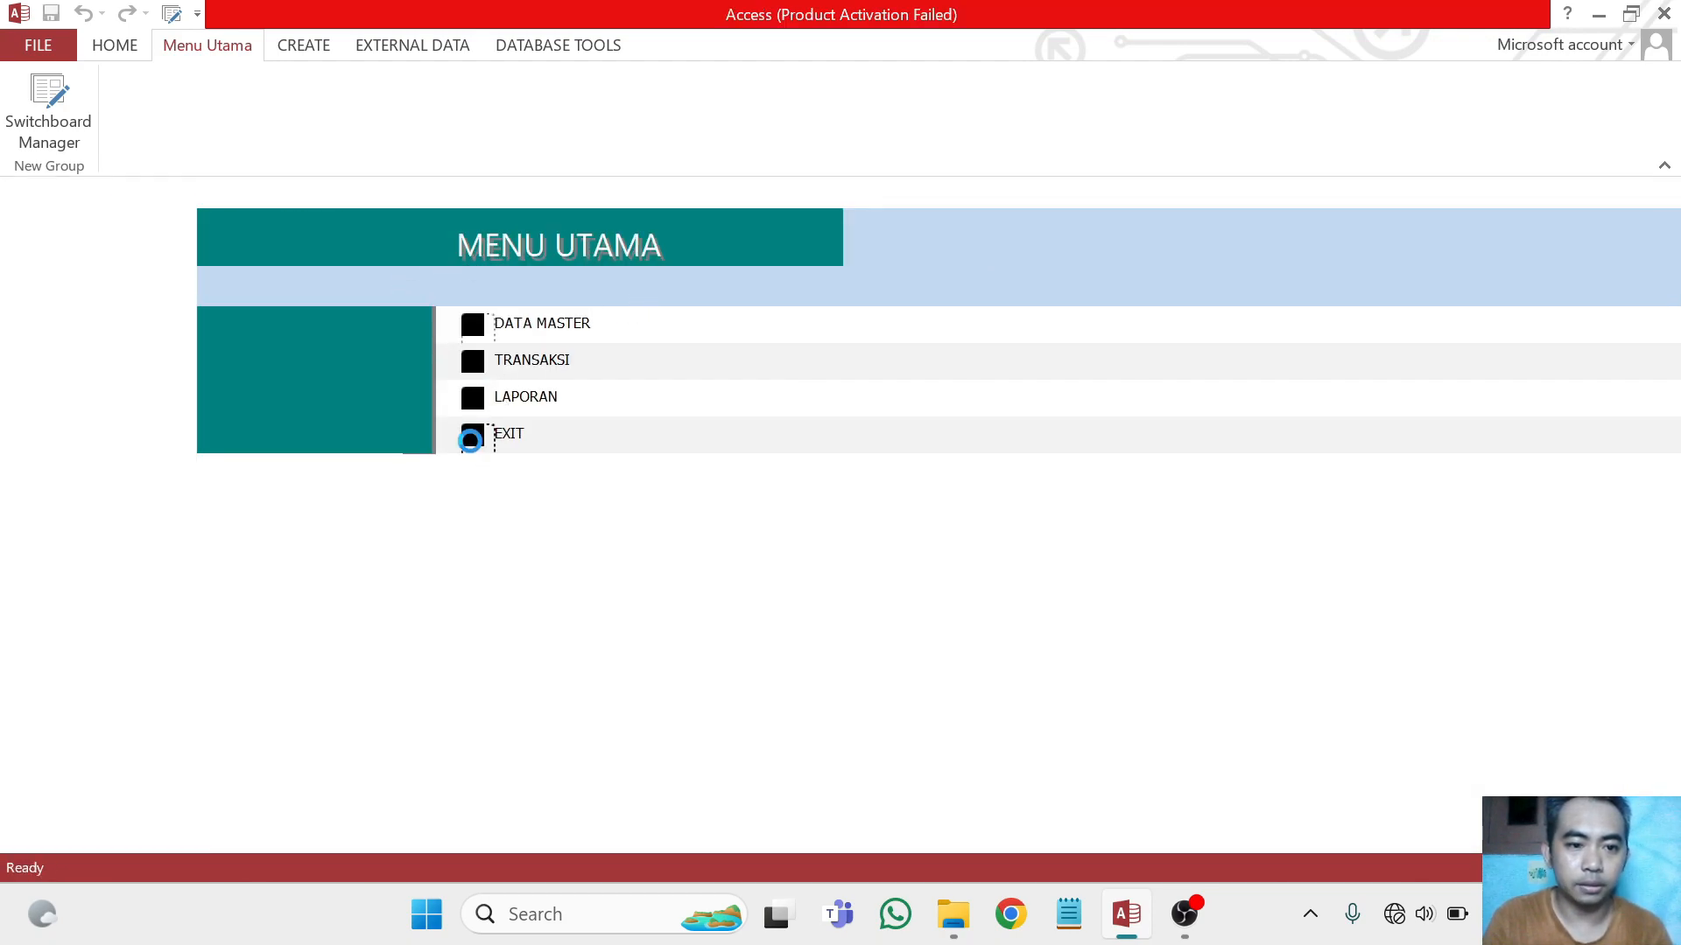